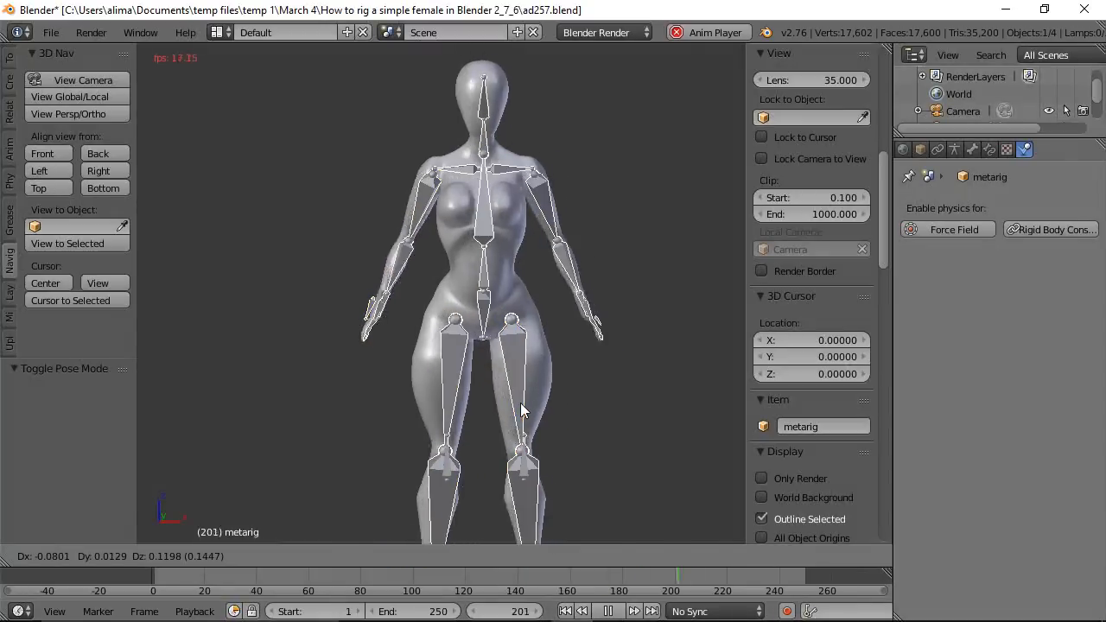
{"action": "middle_click_drag", "start_coordinate": [521, 406], "coordinate": [570, 404]}
{"action": "left_click", "coordinate": [249, 556]}
{"action": "left_click", "coordinate": [278, 497]}
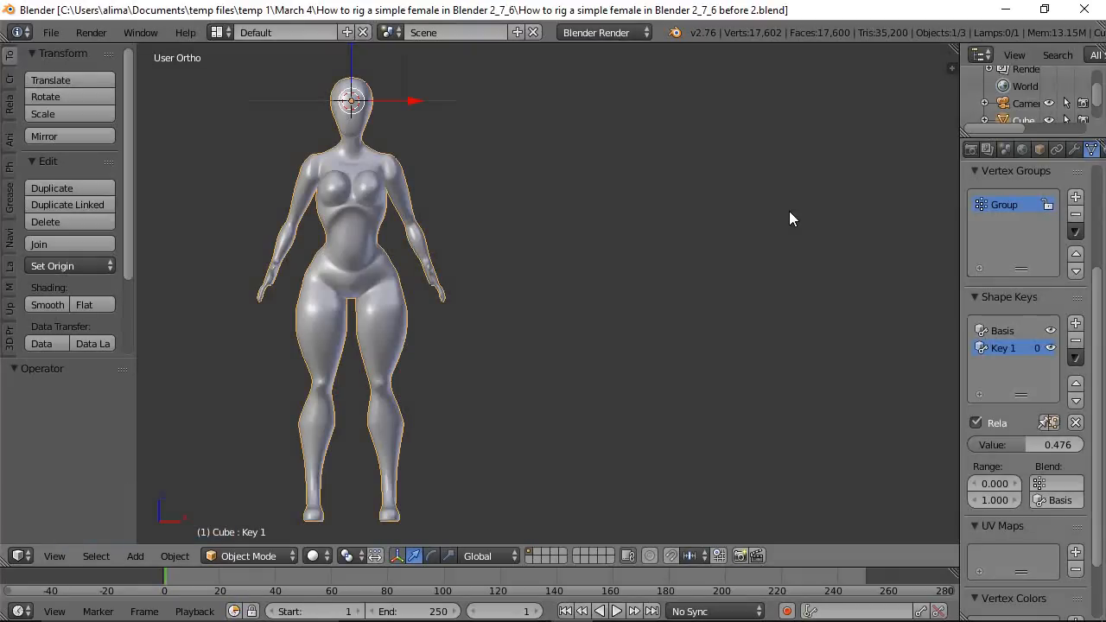
Check the input settings in the user preferences and verify that the Rigging: Rigify add-on is enabled.
{"action": "left_click", "coordinate": [45, 33]}
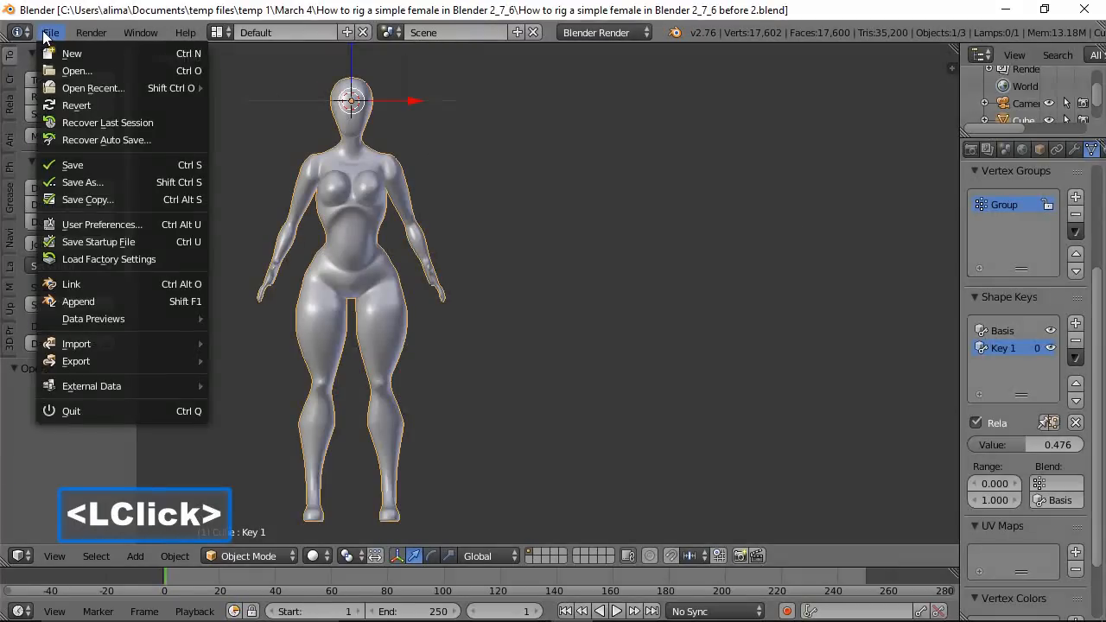
{"action": "left_click", "coordinate": [93, 222]}
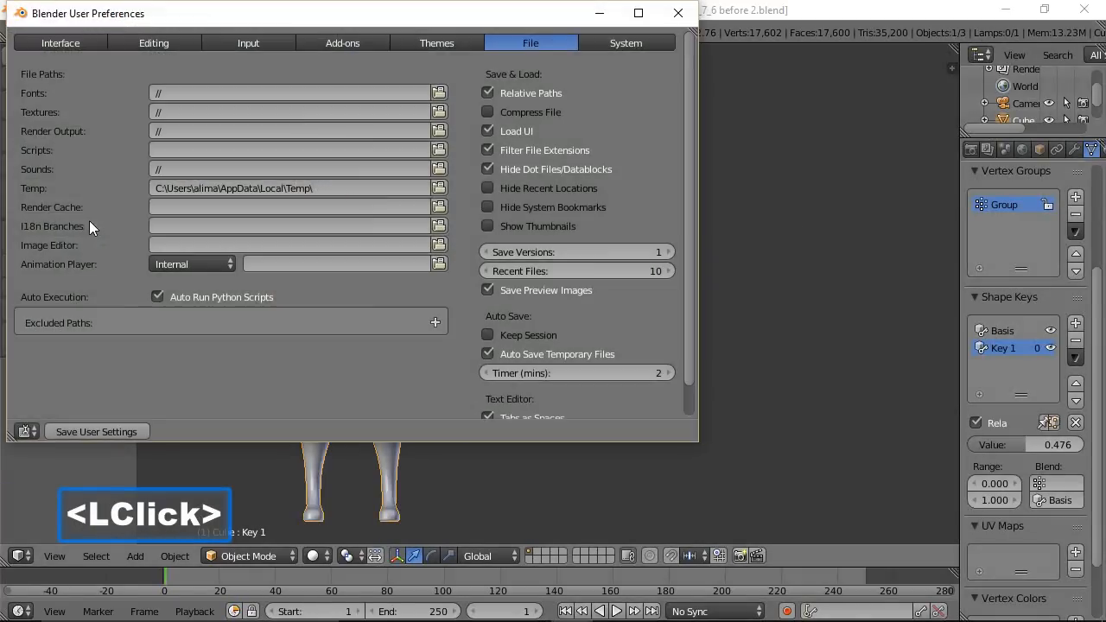
{"action": "left_click", "coordinate": [238, 43]}
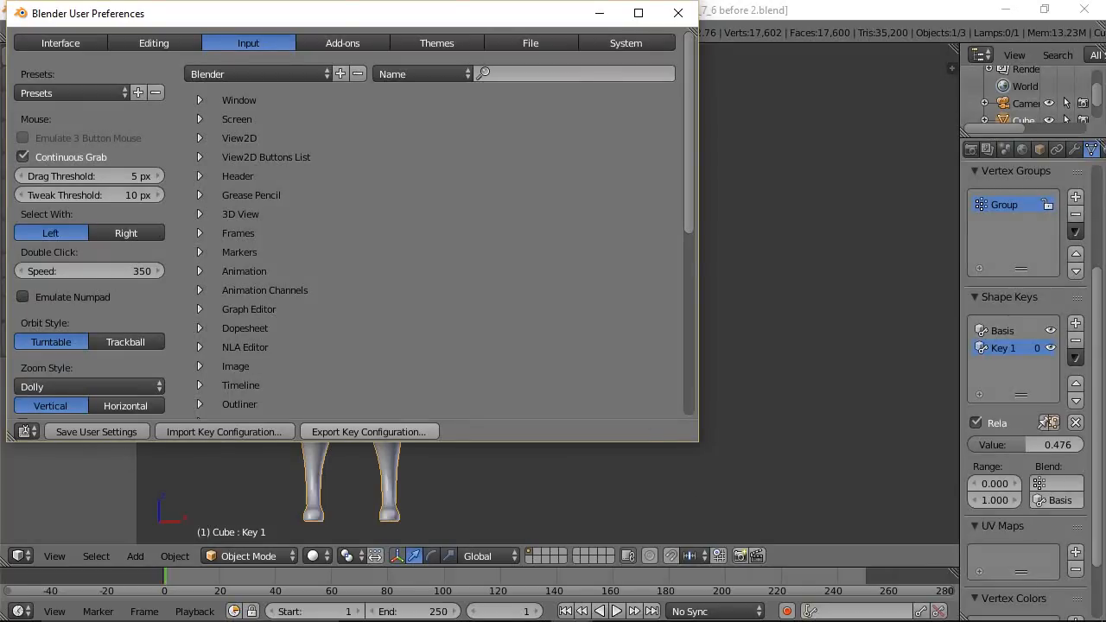
{"action": "left_click", "coordinate": [224, 432]}
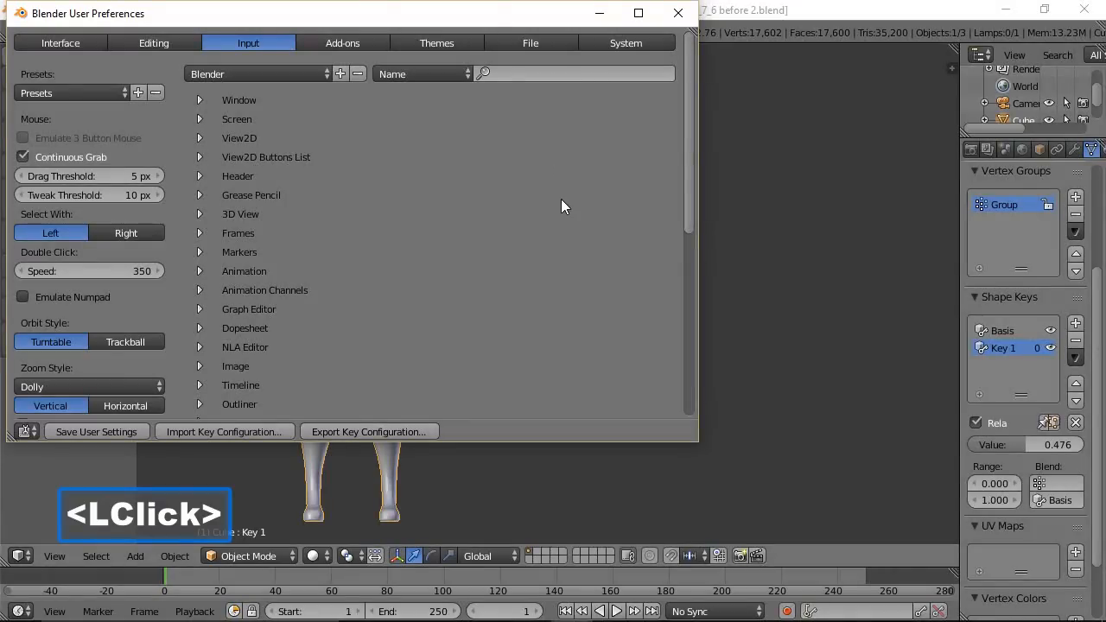
{"action": "left_click", "coordinate": [343, 43]}
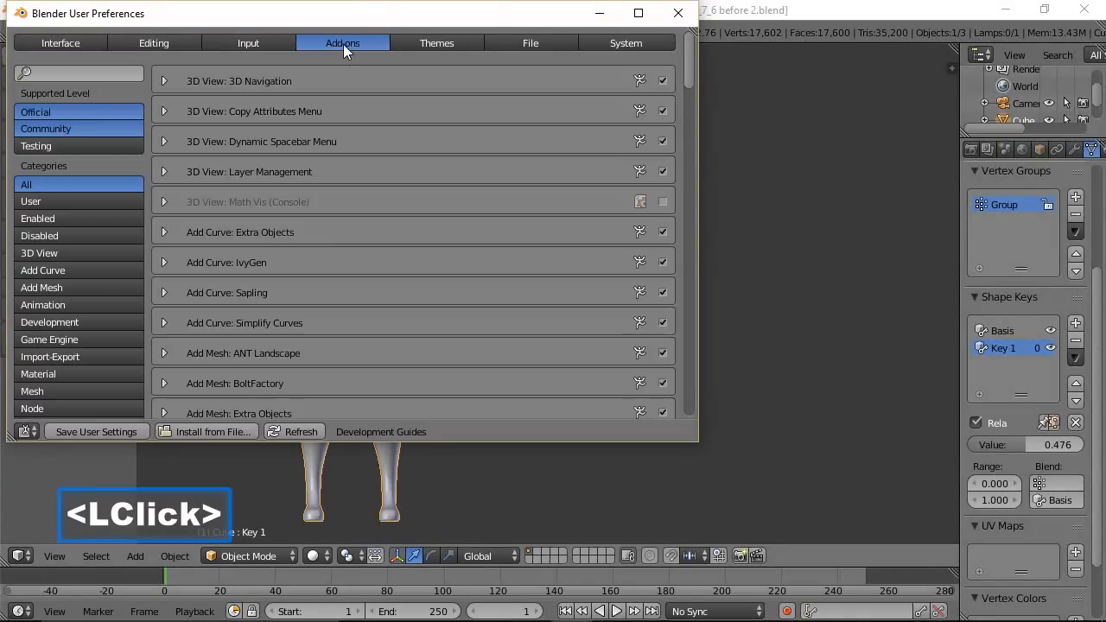
{"action": "left_click_drag", "start_coordinate": [692, 68], "coordinate": [689, 381]}
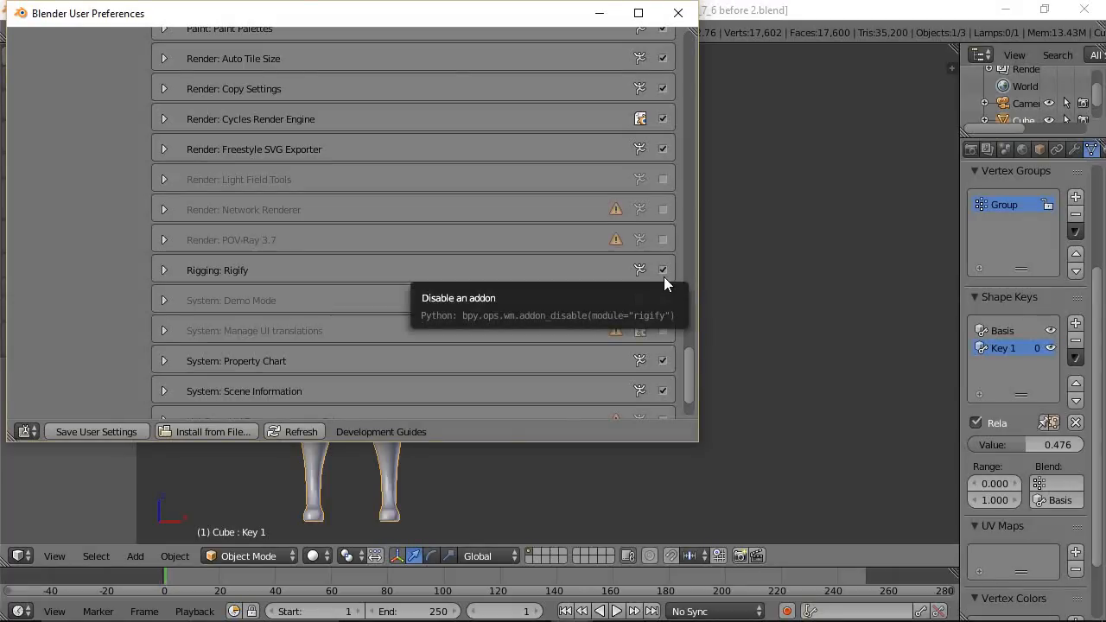
{"action": "left_click", "coordinate": [678, 13]}
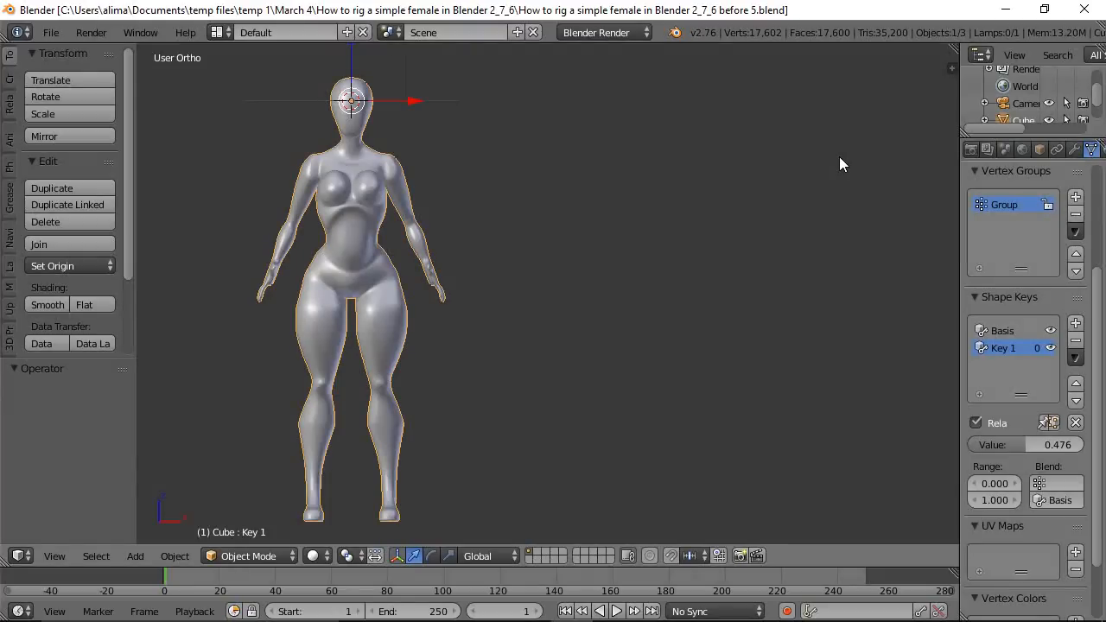
Show the 3D Nav view tools and check the 3D View: 3D Navigation add-on in the user preferences.
{"action": "left_click", "coordinate": [812, 13]}
{"action": "middle_click_drag", "start_coordinate": [780, 204], "coordinate": [759, 224]}
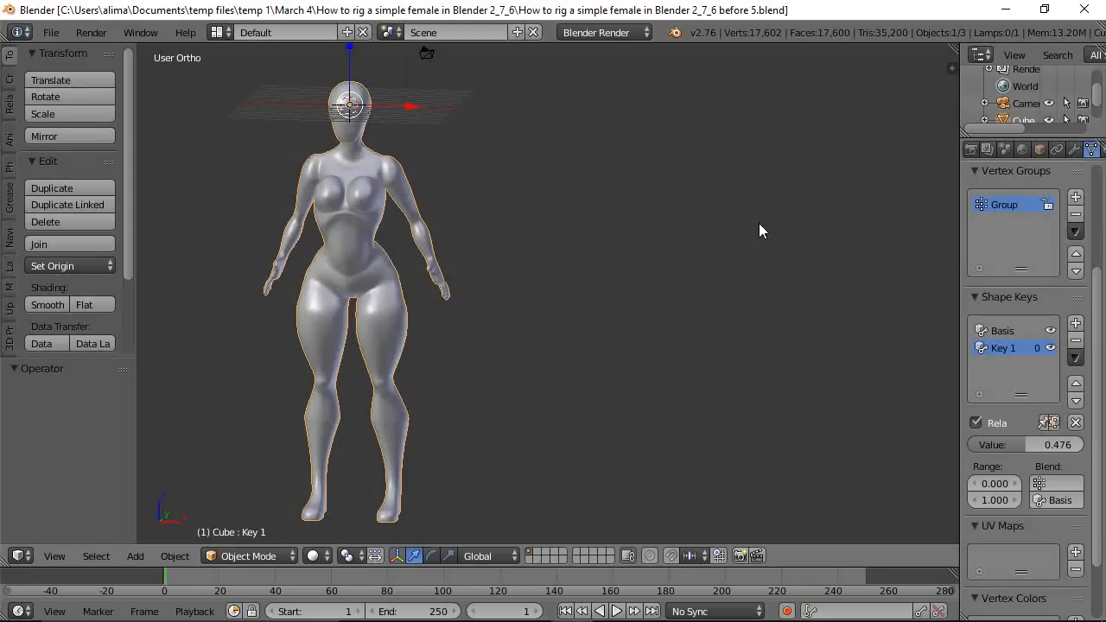
{"action": "left_click", "coordinate": [12, 243]}
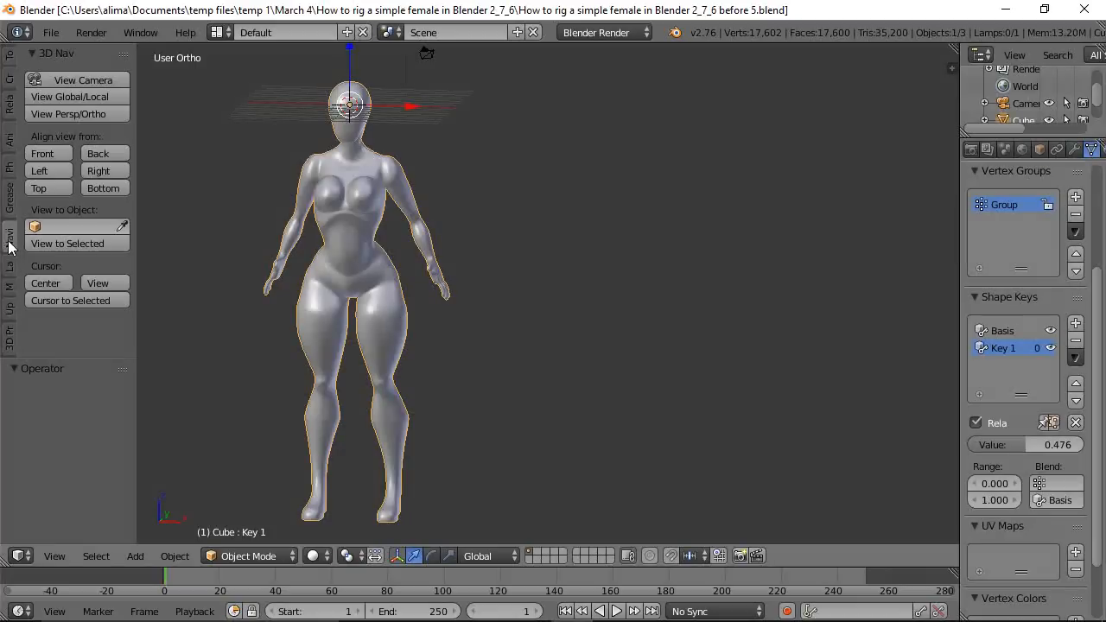
{"action": "left_click", "coordinate": [52, 34]}
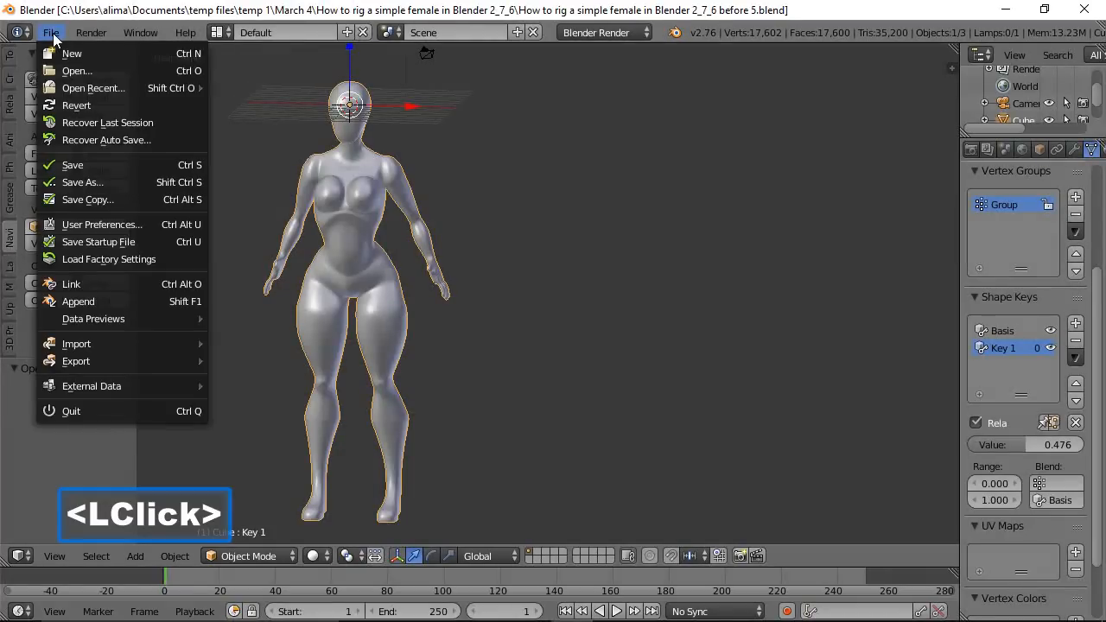
{"action": "left_click", "coordinate": [90, 224]}
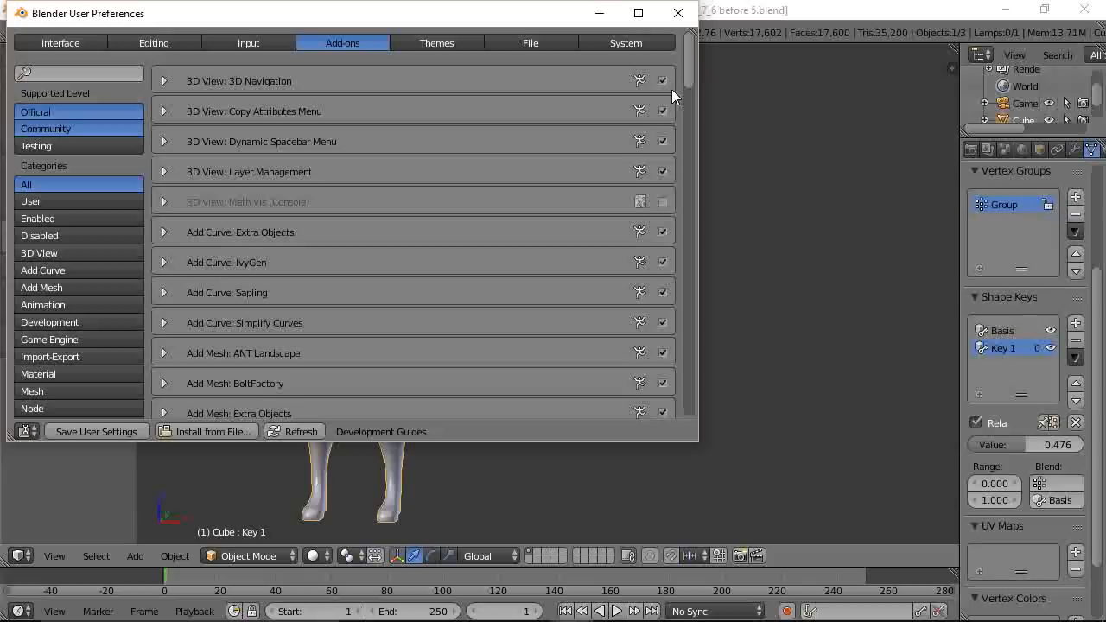
{"action": "left_click", "coordinate": [678, 13]}
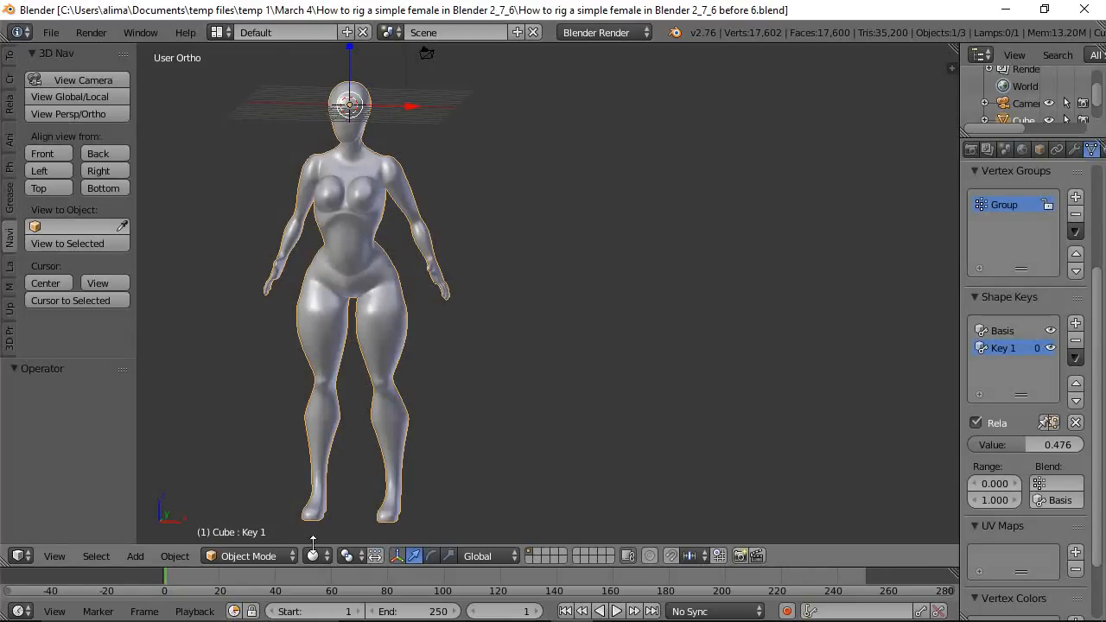
Scale the female body mesh down uniformly in Object Mode to about 0.133.
{"action": "left_click", "coordinate": [291, 559]}
{"action": "key", "text": "s"}
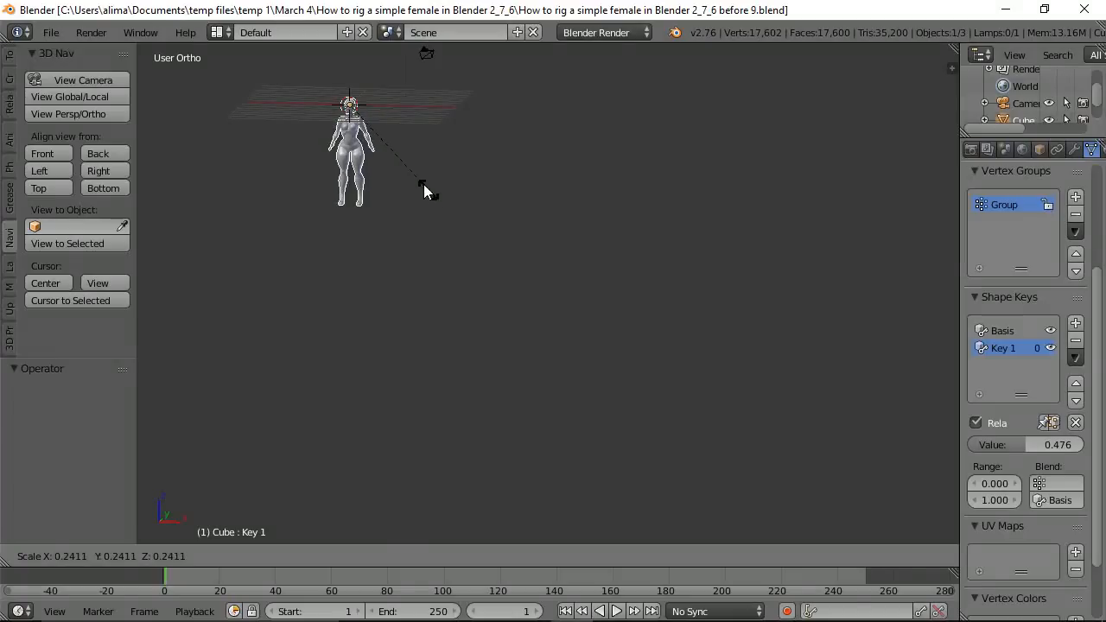
{"action": "left_click", "coordinate": [398, 150]}
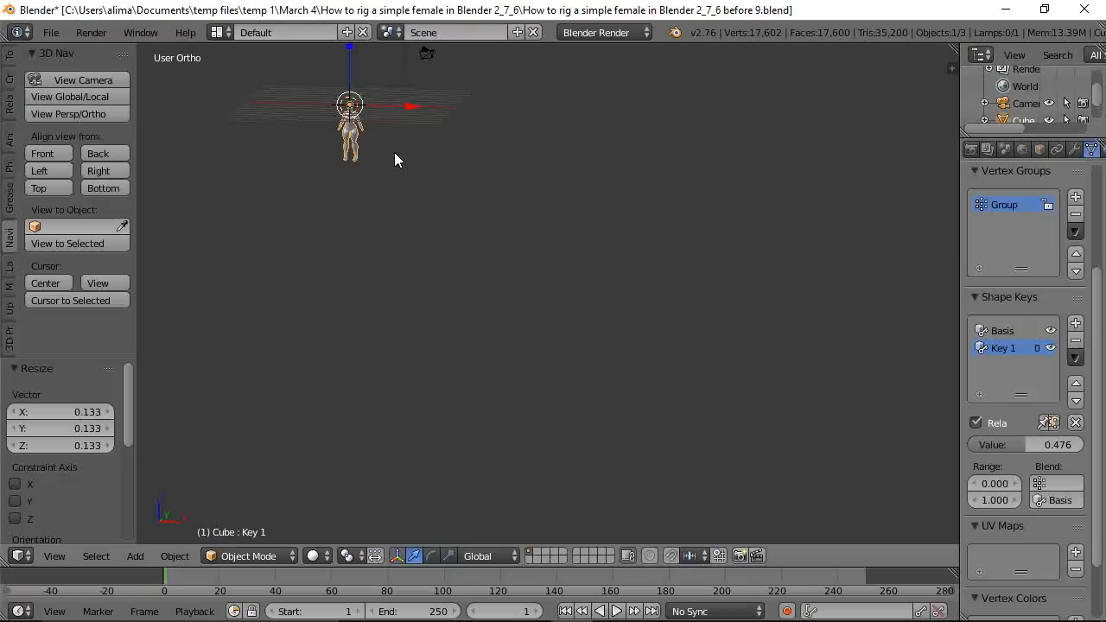
Raise the female mesh along Z to a height of about 4.17 so its feet rest on the grid floor.
{"action": "key", "text": "b"}
{"action": "left_click_drag", "start_coordinate": [261, 68], "coordinate": [528, 246]}
{"action": "middle_click_drag", "start_coordinate": [424, 277], "coordinate": [448, 278]}
{"action": "middle_click_drag", "start_coordinate": [496, 247], "coordinate": [691, 393], "text": "shift"}
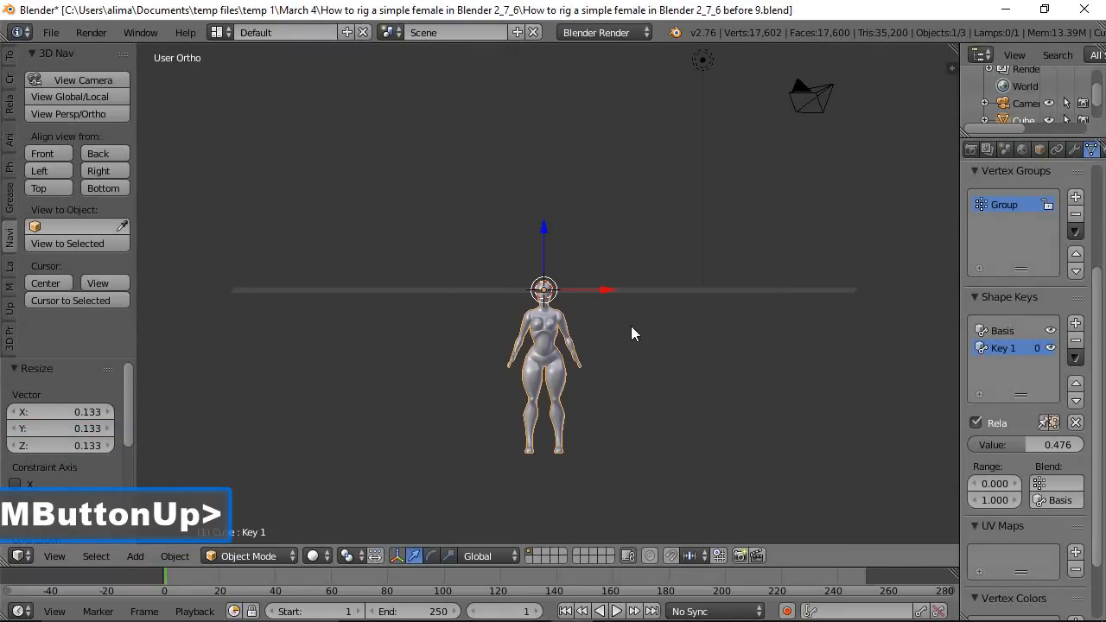
{"action": "left_click_drag", "start_coordinate": [545, 235], "coordinate": [550, 75]}
{"action": "mouse_move", "coordinate": [607, 326]}
{"action": "middle_mouse_down"}
{"action": "mouse_move", "coordinate": [592, 345]}
{"action": "mouse_move", "coordinate": [607, 329]}
{"action": "middle_mouse_up"}
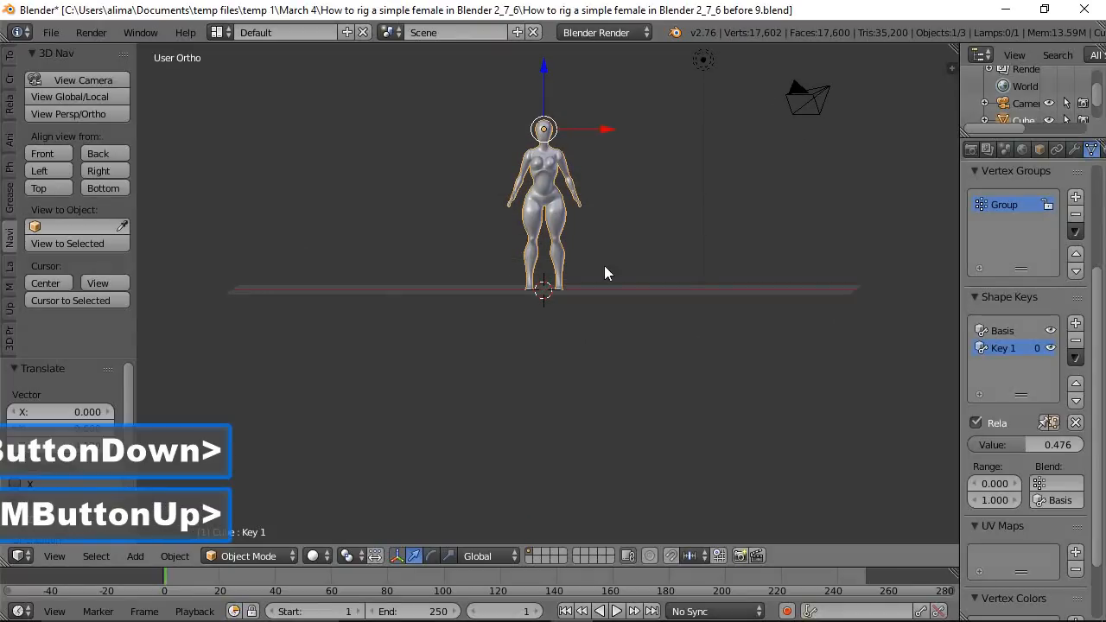
{"action": "left_click_drag", "start_coordinate": [549, 89], "coordinate": [547, 80]}
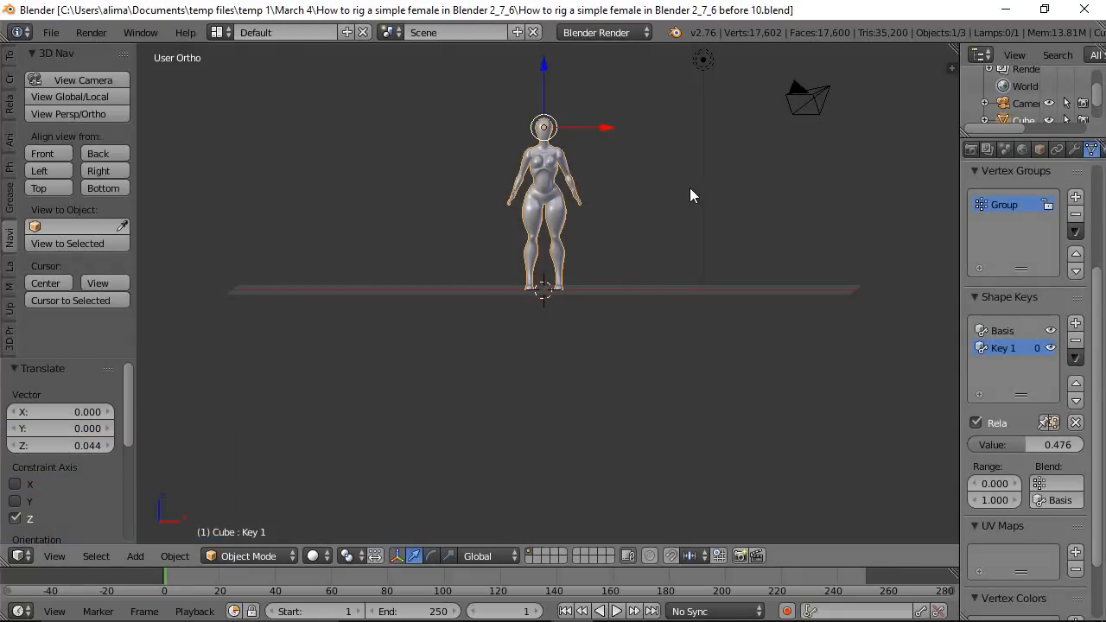
In front orthographic view, add a Human (Meta-Rig) armature and turn on its X-Ray display.
{"action": "key", "text": "b"}
{"action": "left_click_drag", "start_coordinate": [445, 96], "coordinate": [665, 330]}
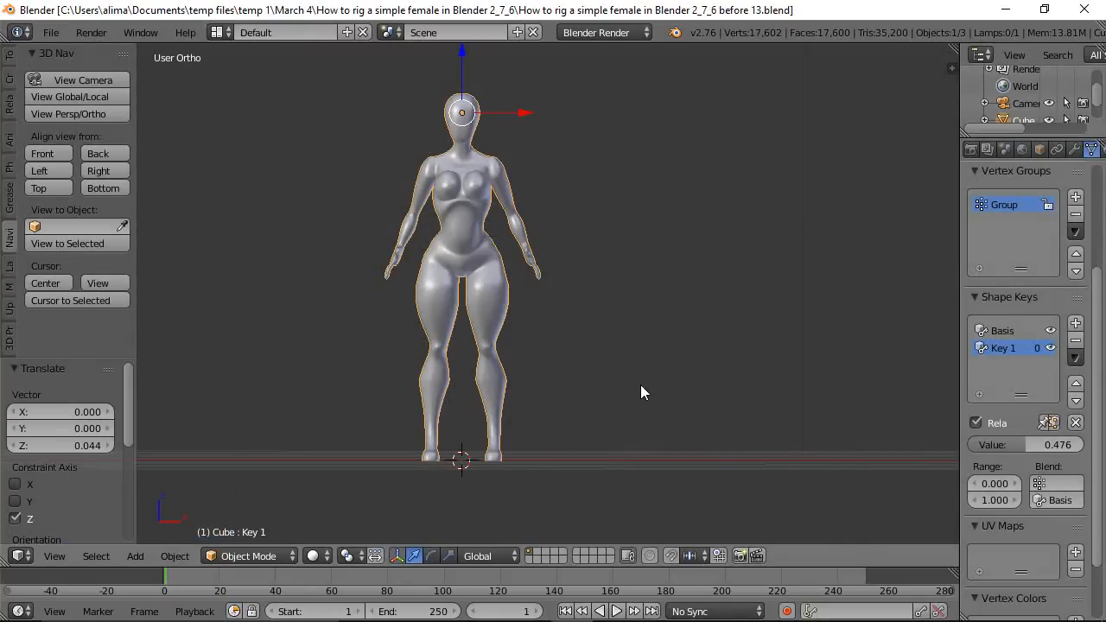
{"action": "left_click", "coordinate": [43, 153]}
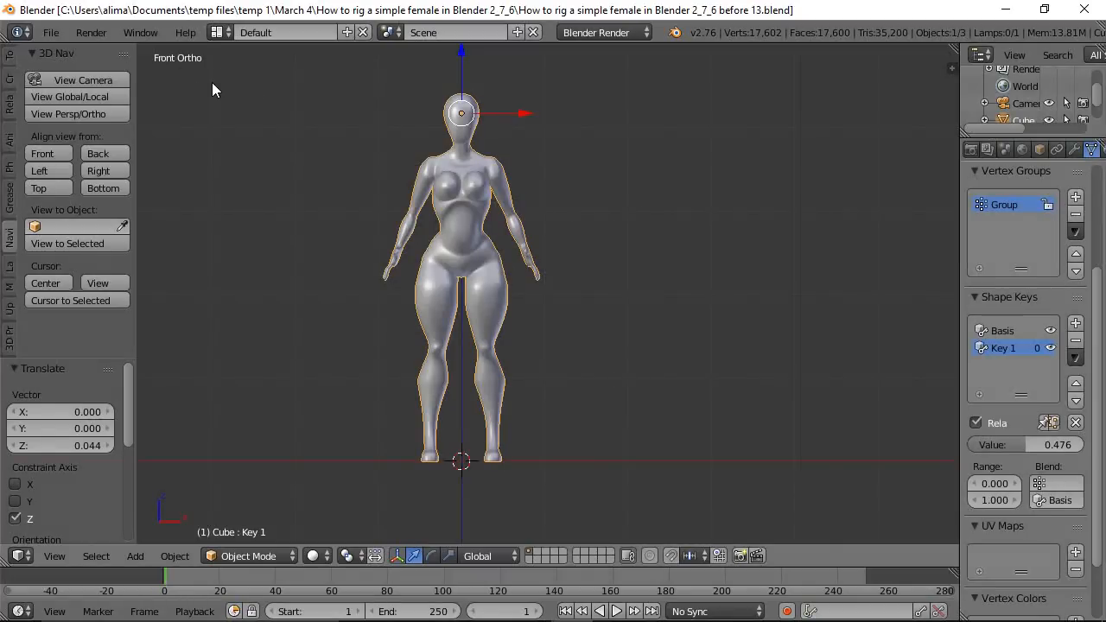
{"action": "left_click", "coordinate": [74, 116]}
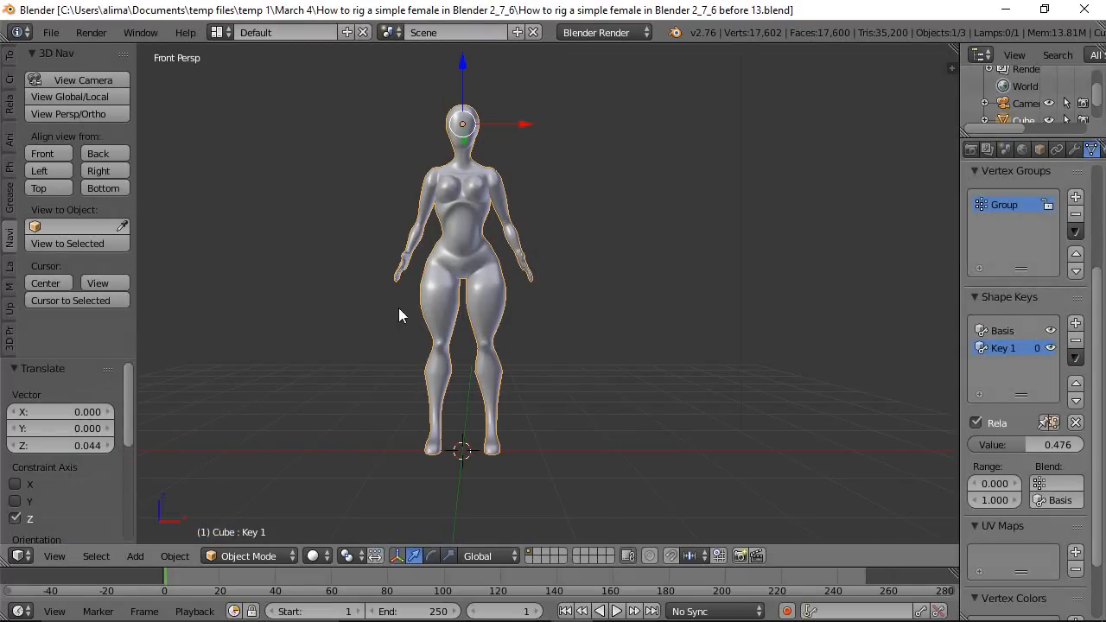
{"action": "left_click", "coordinate": [90, 114]}
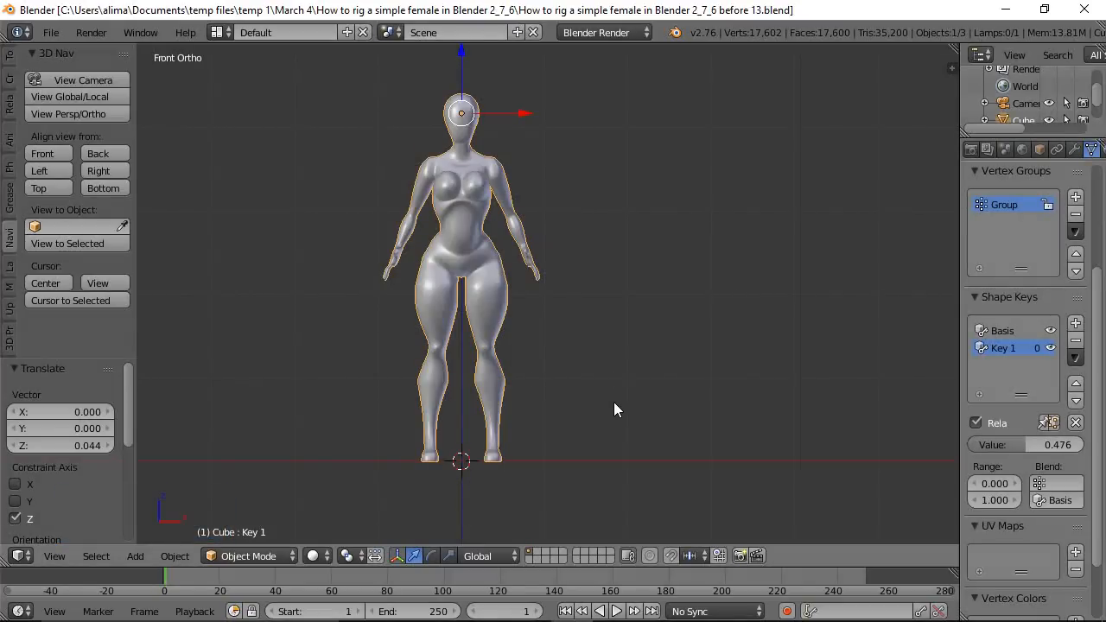
{"action": "key", "text": "shift+a"}
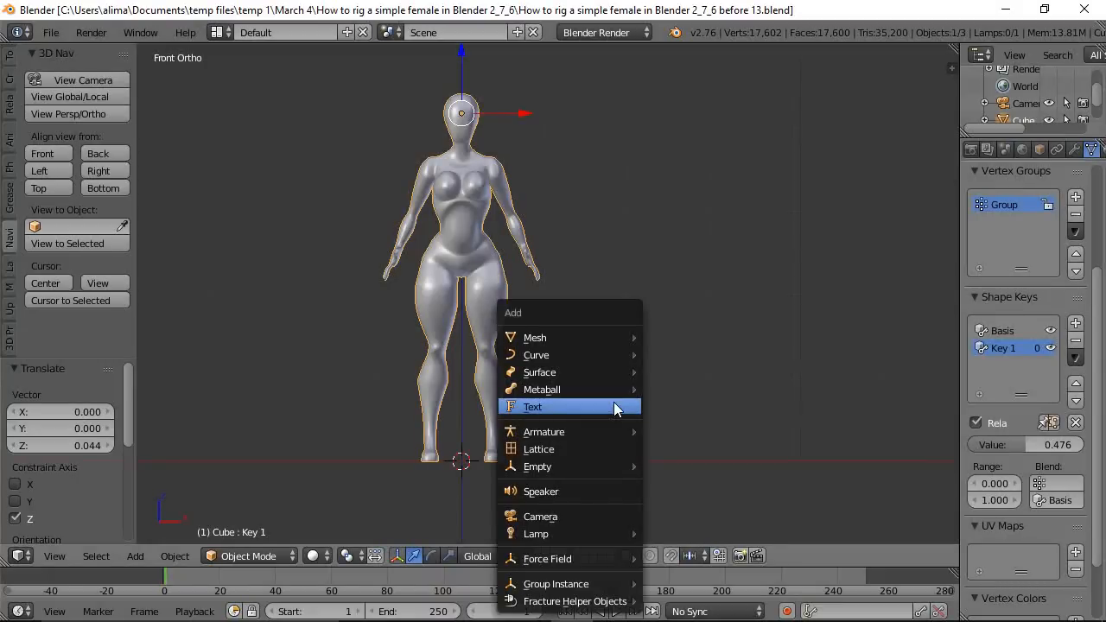
{"action": "mouse_move", "coordinate": [562, 434]}
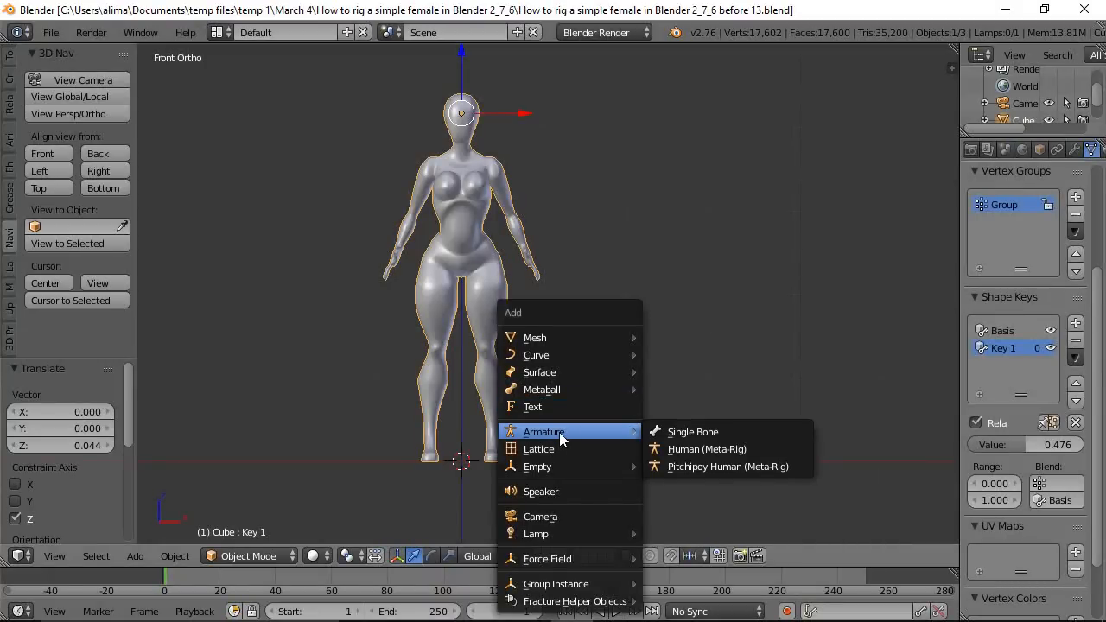
{"action": "left_click", "coordinate": [716, 448]}
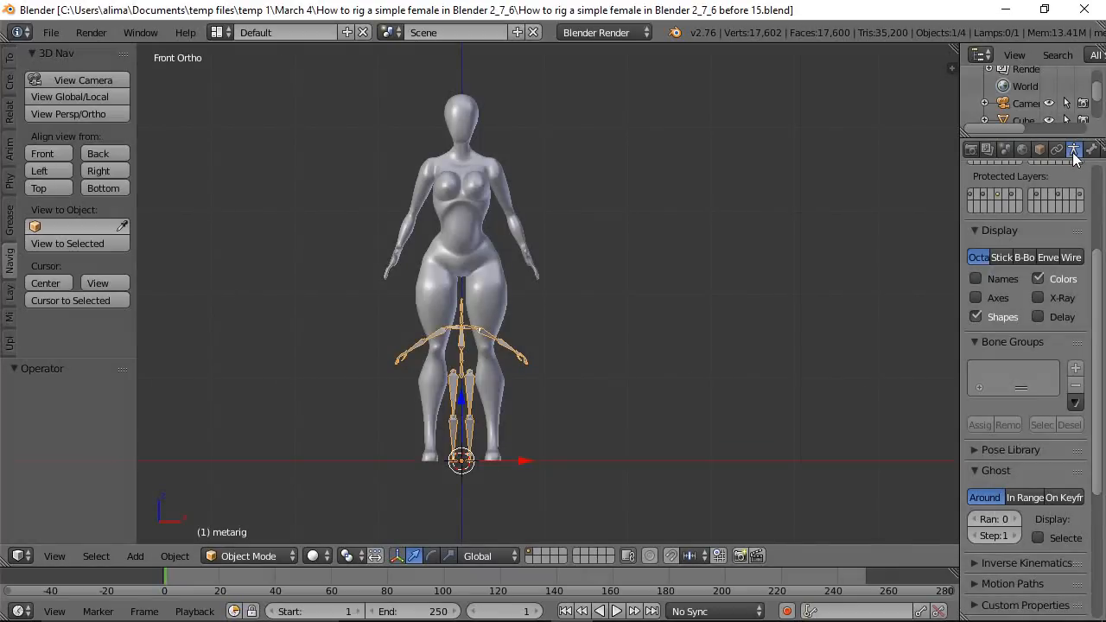
{"action": "left_click", "coordinate": [1039, 296]}
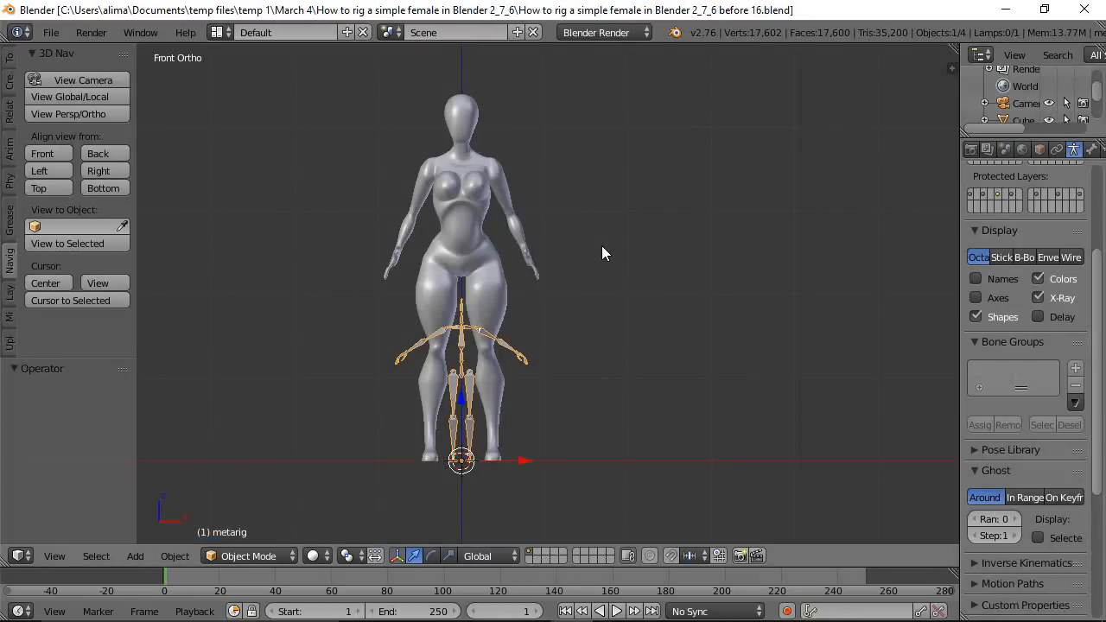
Show the female mesh's transform properties and apply its location, then its rotation and scale.
{"action": "left_click", "coordinate": [489, 281]}
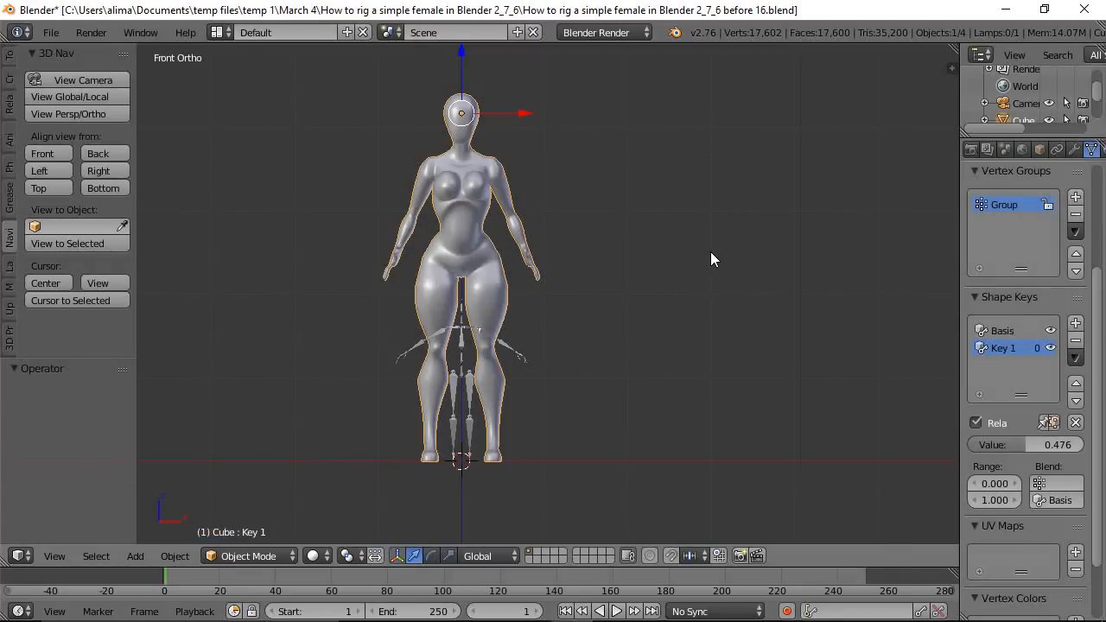
{"action": "key", "text": "n"}
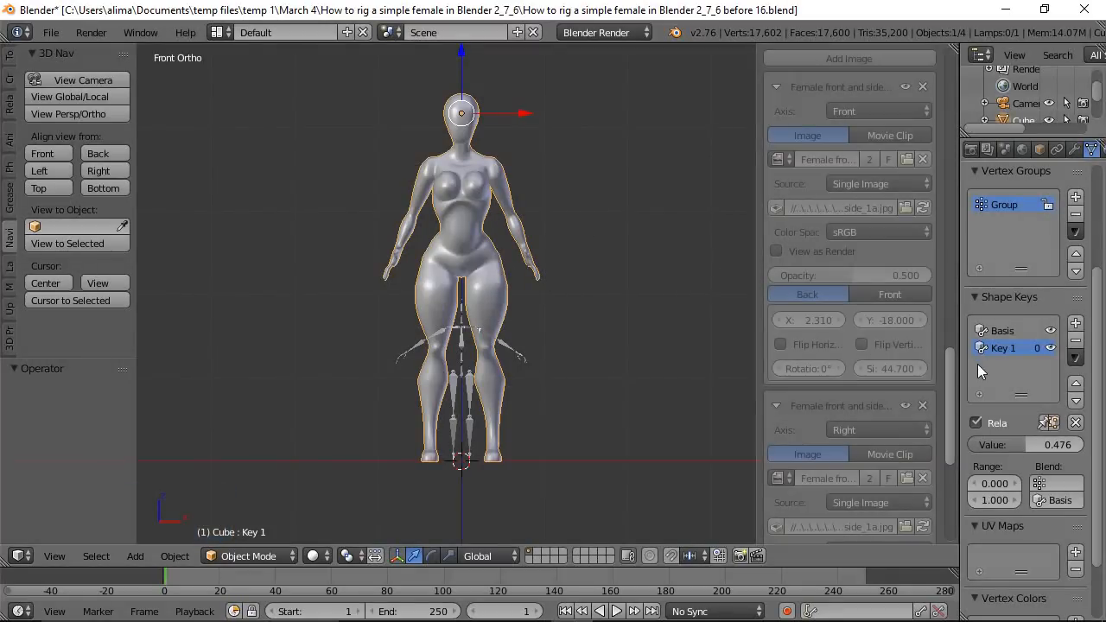
{"action": "left_click_drag", "start_coordinate": [951, 398], "coordinate": [966, 117]}
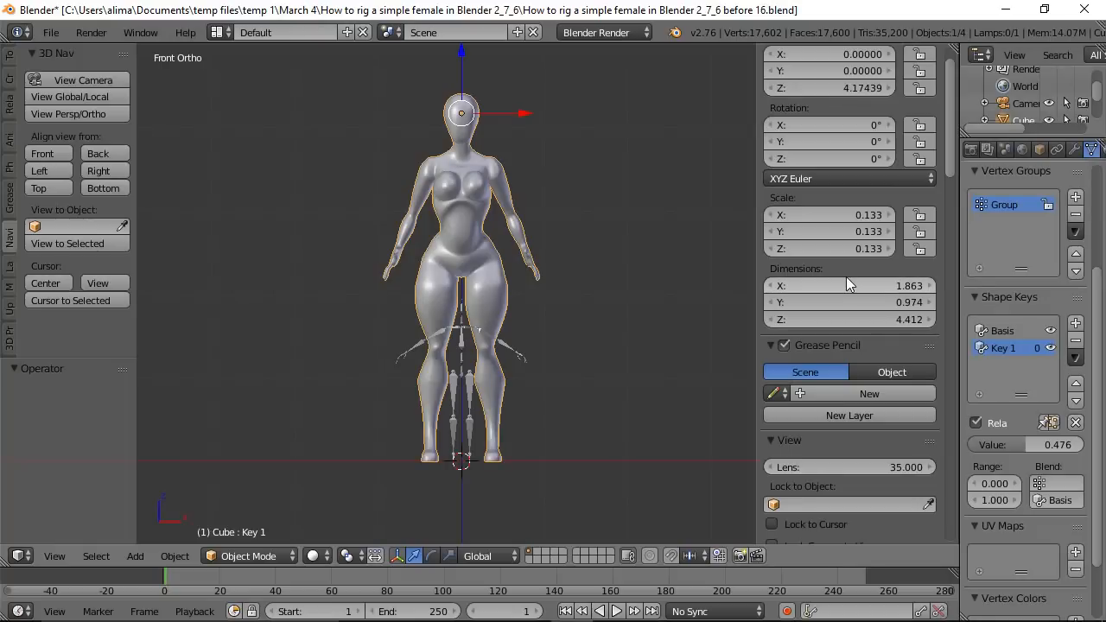
{"action": "key", "text": "ctrl"}
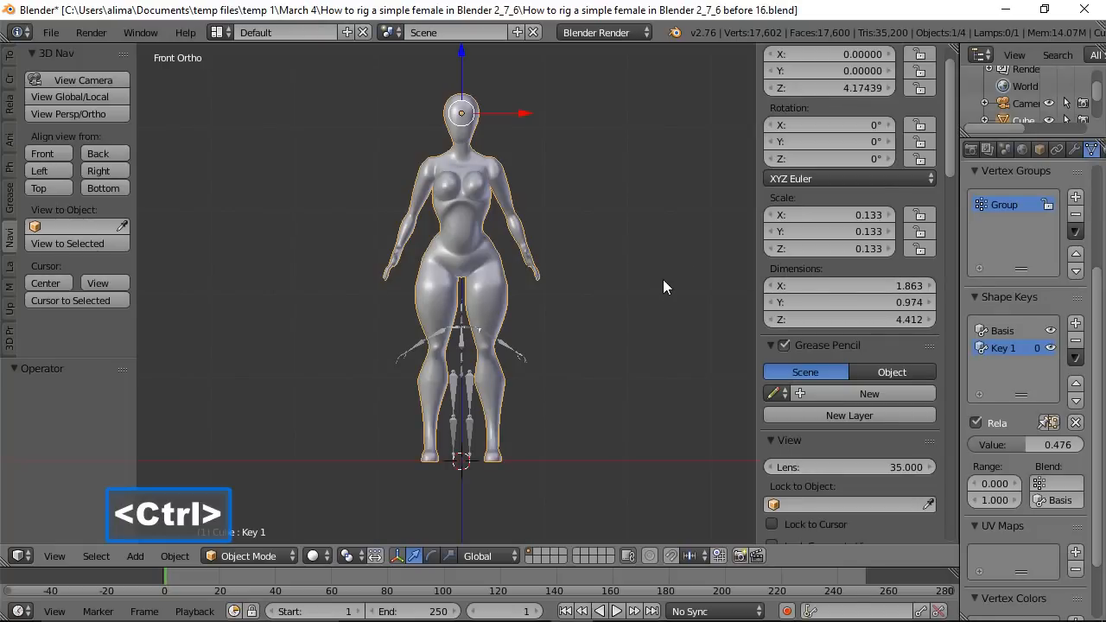
{"action": "key", "text": "ctrl+a"}
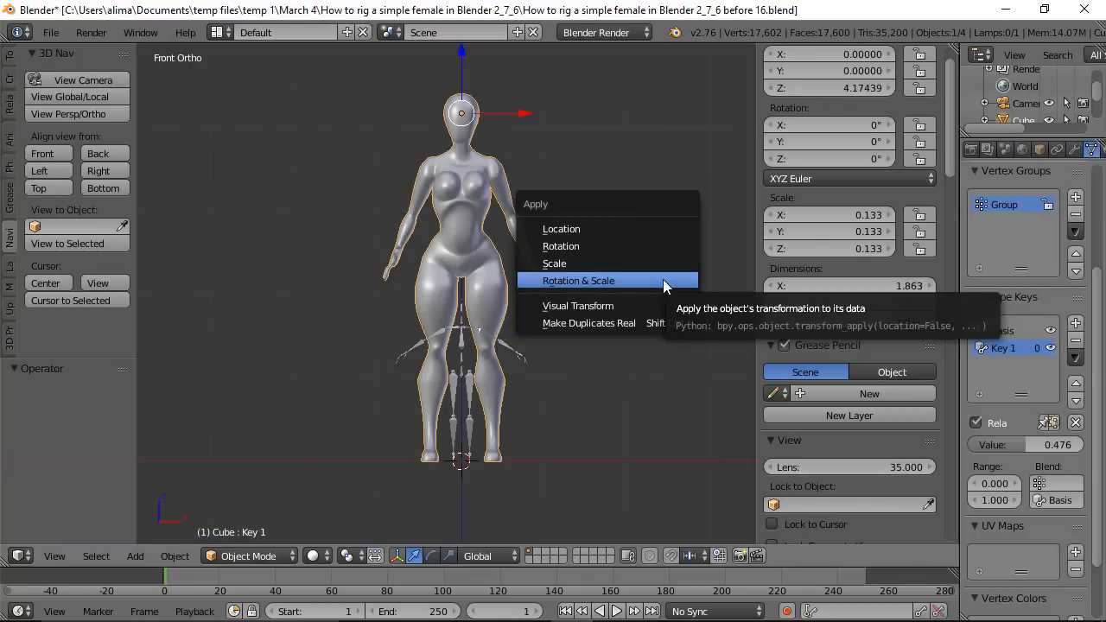
{"action": "left_click", "coordinate": [616, 232]}
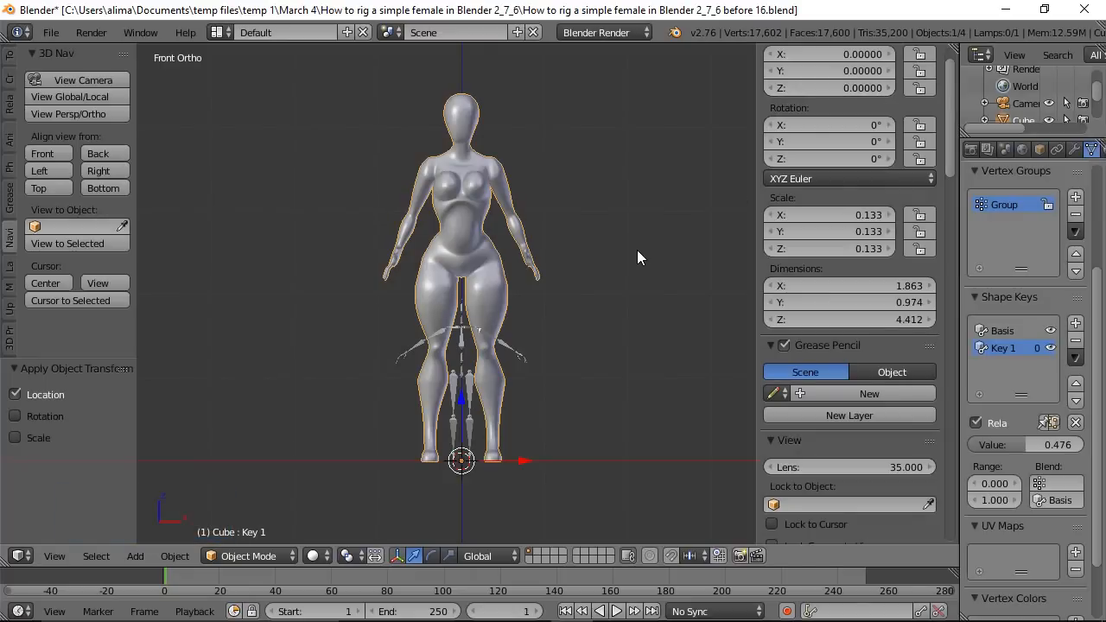
{"action": "key", "text": "ctrl+a"}
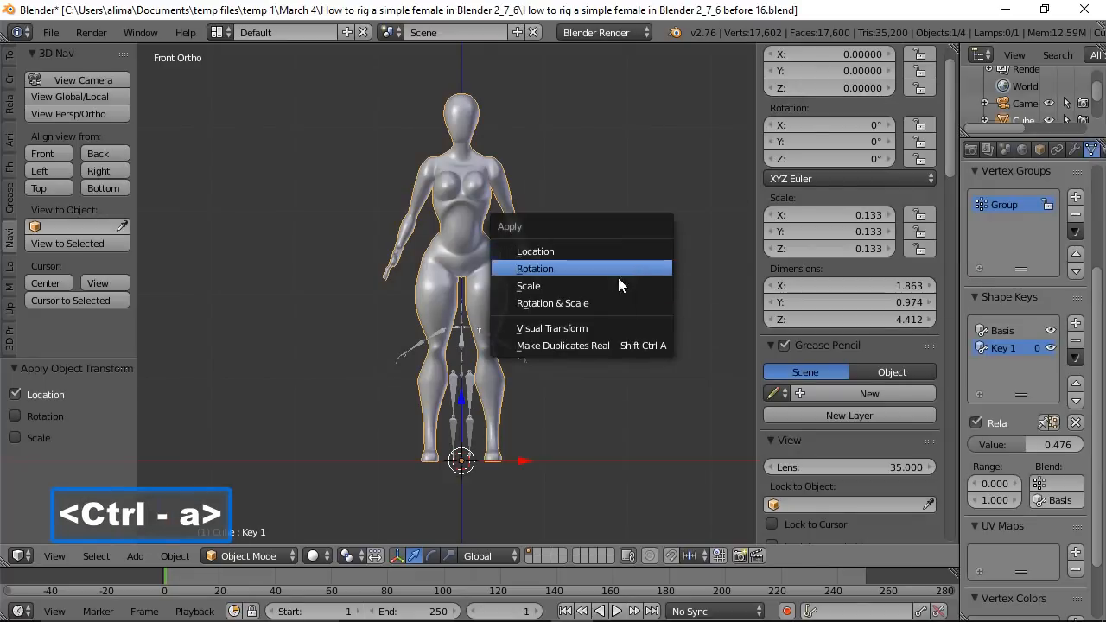
{"action": "left_click", "coordinate": [610, 302]}
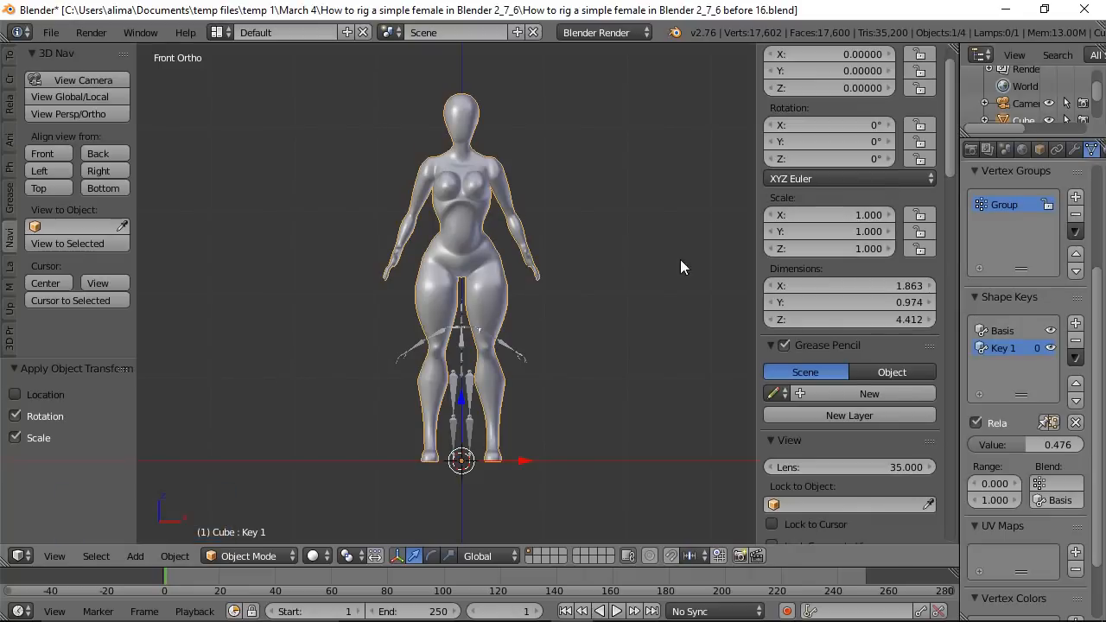
{"action": "left_click", "coordinate": [610, 278]}
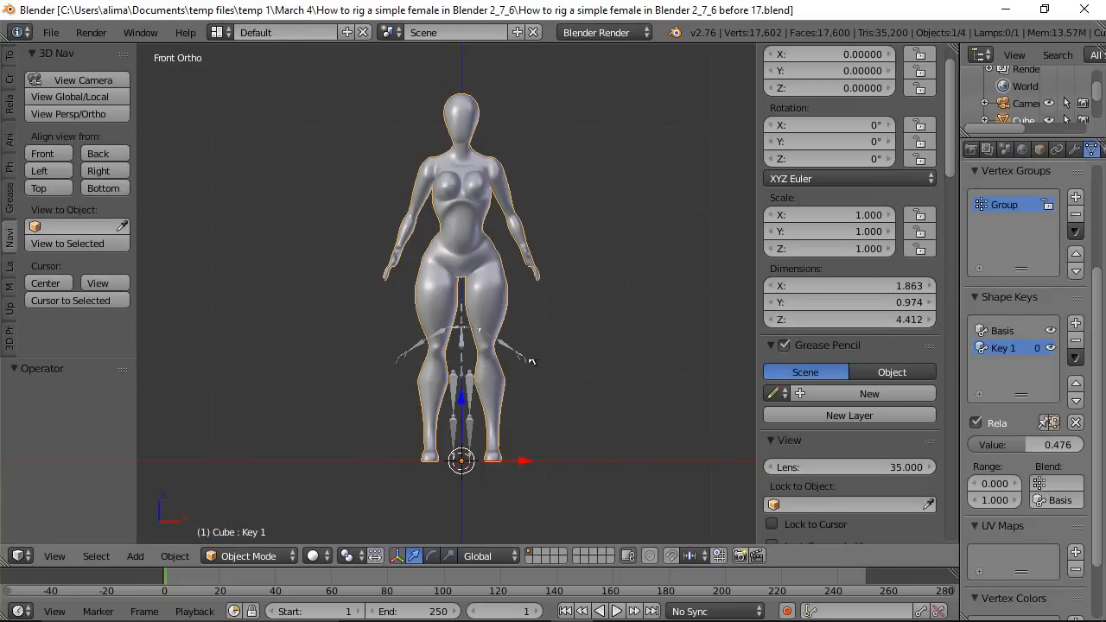
Scale the metarig armature up uniformly to about 2.217 so it roughly matches the female mesh's height.
{"action": "left_click", "coordinate": [469, 382]}
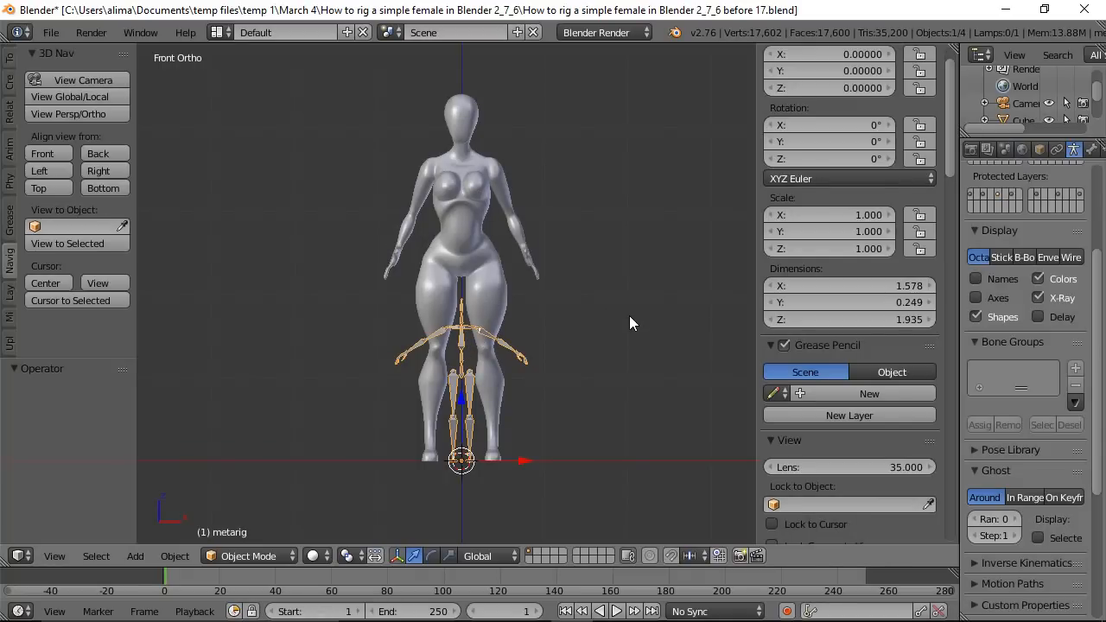
{"action": "key", "text": "s"}
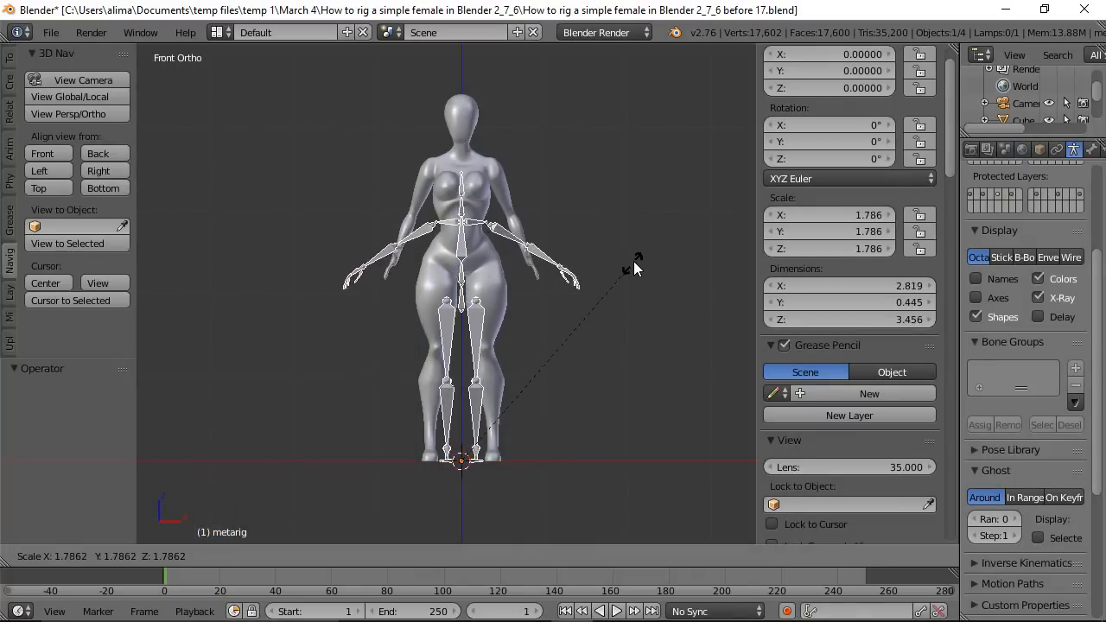
{"action": "left_click", "coordinate": [660, 204]}
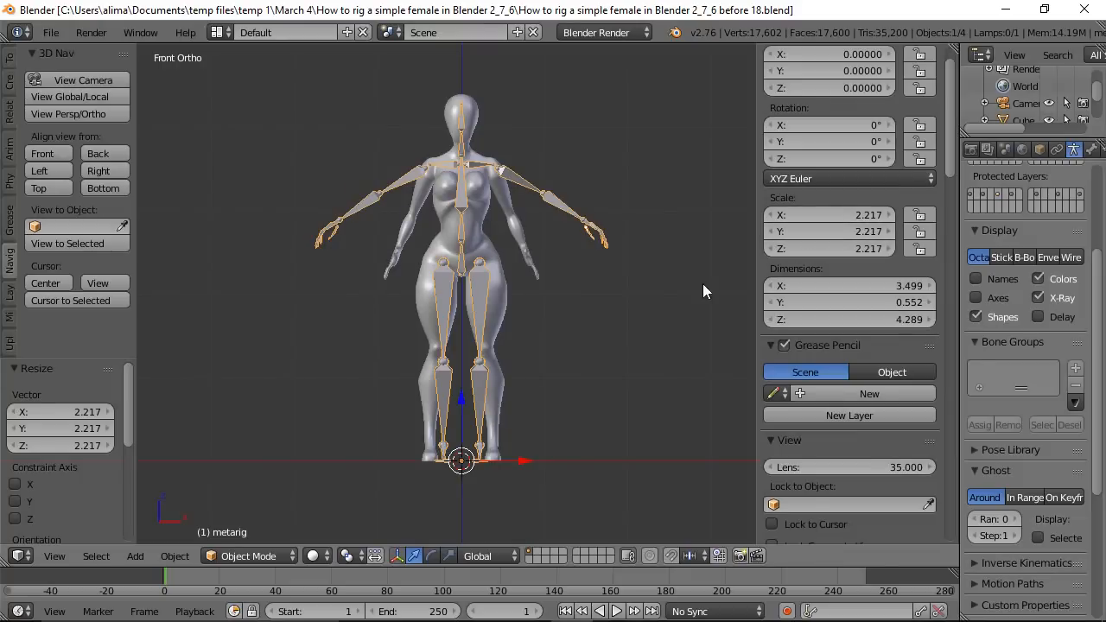
Apply the metarig's scale and hide the object's transform properties.
{"action": "key", "text": "ctrl"}
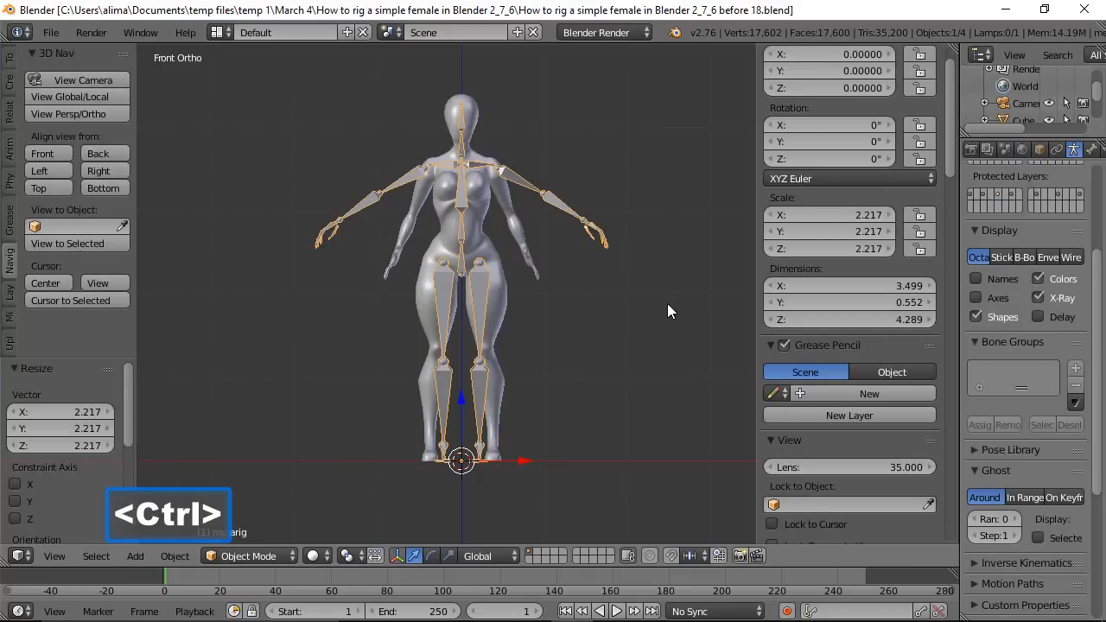
{"action": "key", "text": "ctrl+a"}
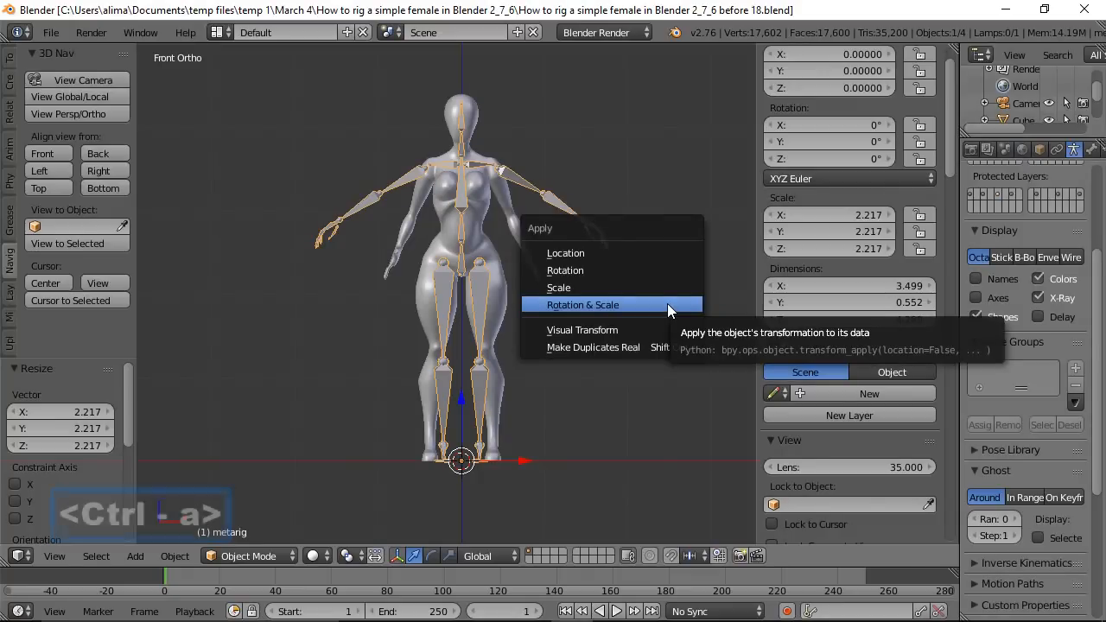
{"action": "left_click", "coordinate": [635, 288]}
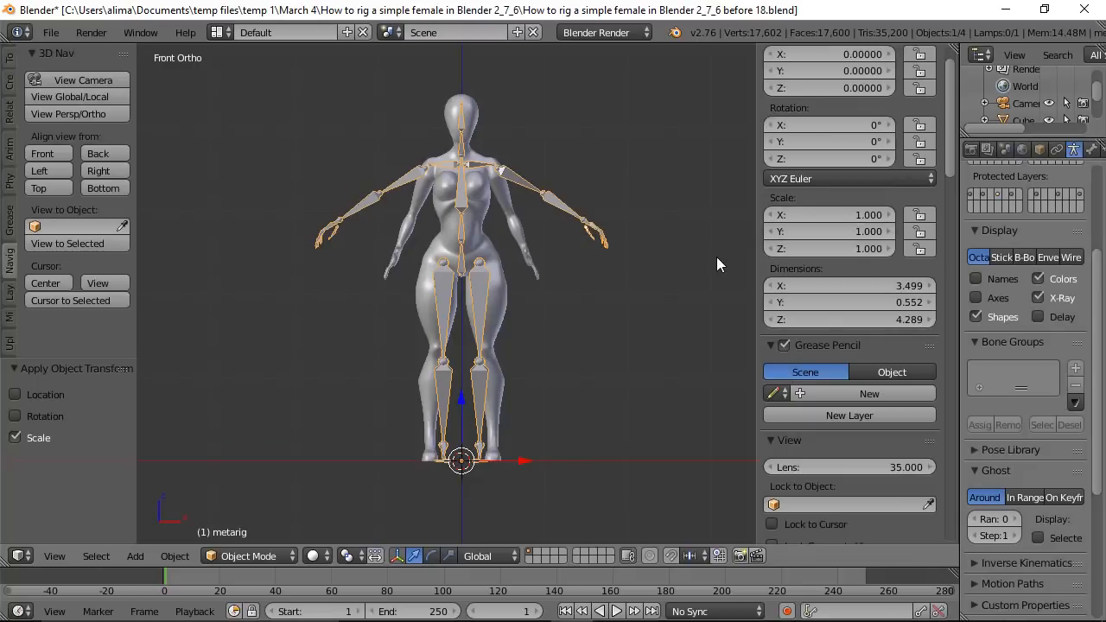
{"action": "key", "text": "n"}
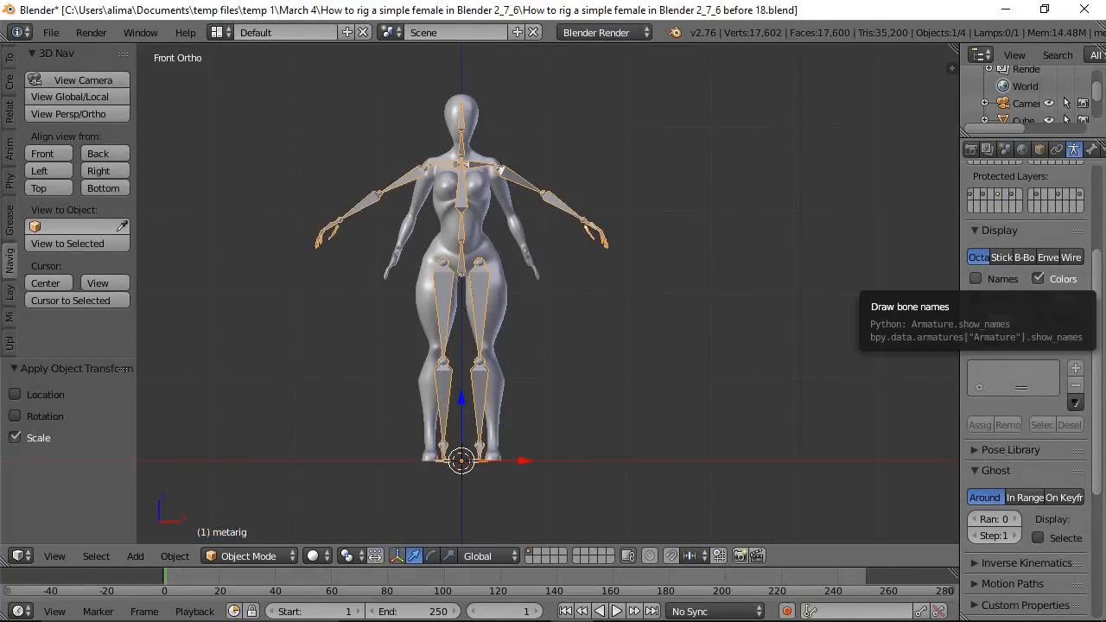
{"action": "left_click", "coordinate": [730, 279]}
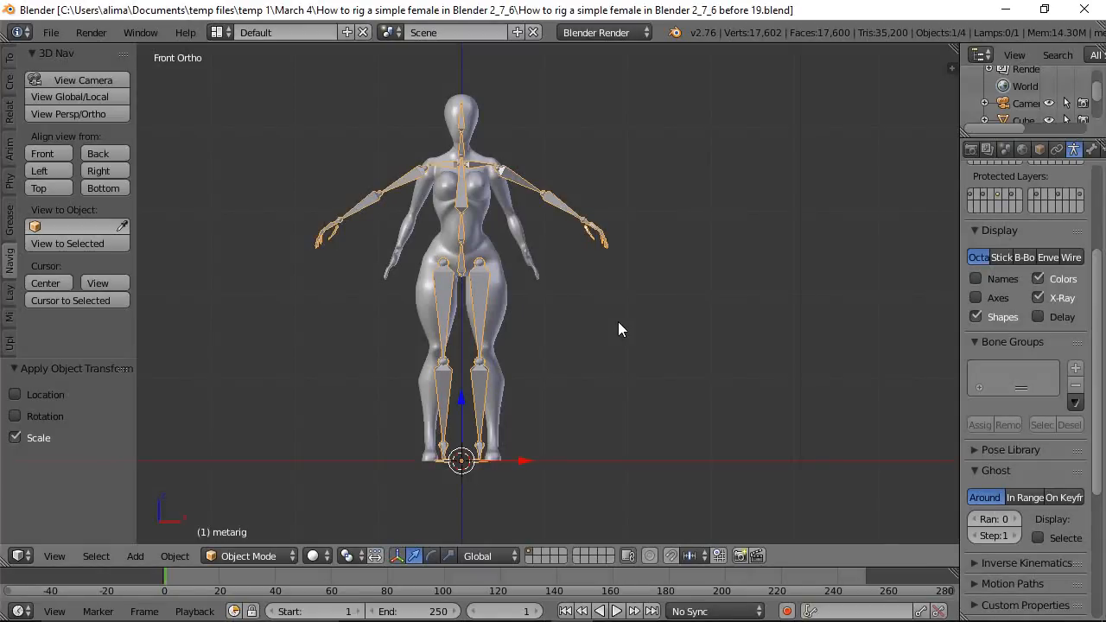
Switch the metarig armature from Object Mode to Edit Mode.
{"action": "left_click", "coordinate": [667, 13]}
{"action": "left_click", "coordinate": [286, 558]}
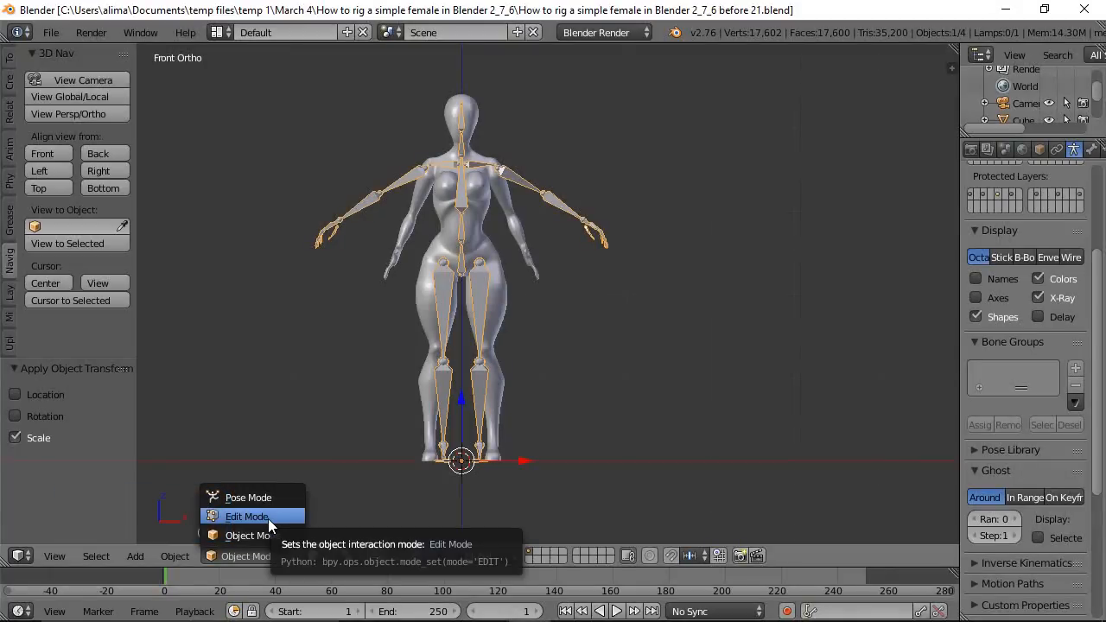
{"action": "left_click", "coordinate": [268, 518]}
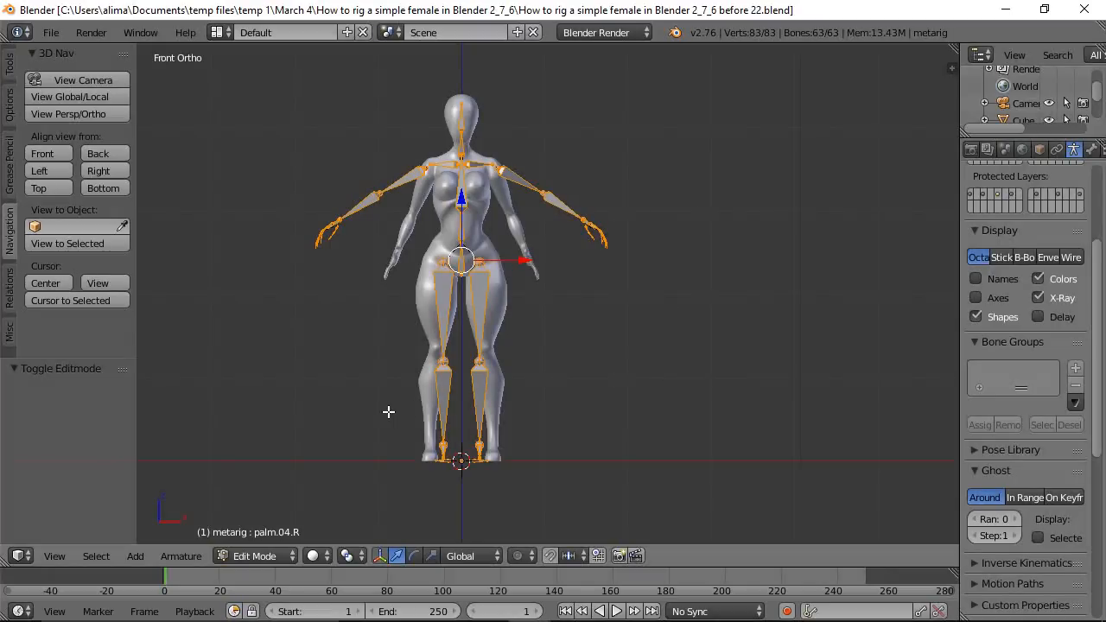
Delete the horizontal heel bones heel.02.L and heel.02.R at the metarig's feet.
{"action": "key", "text": "b"}
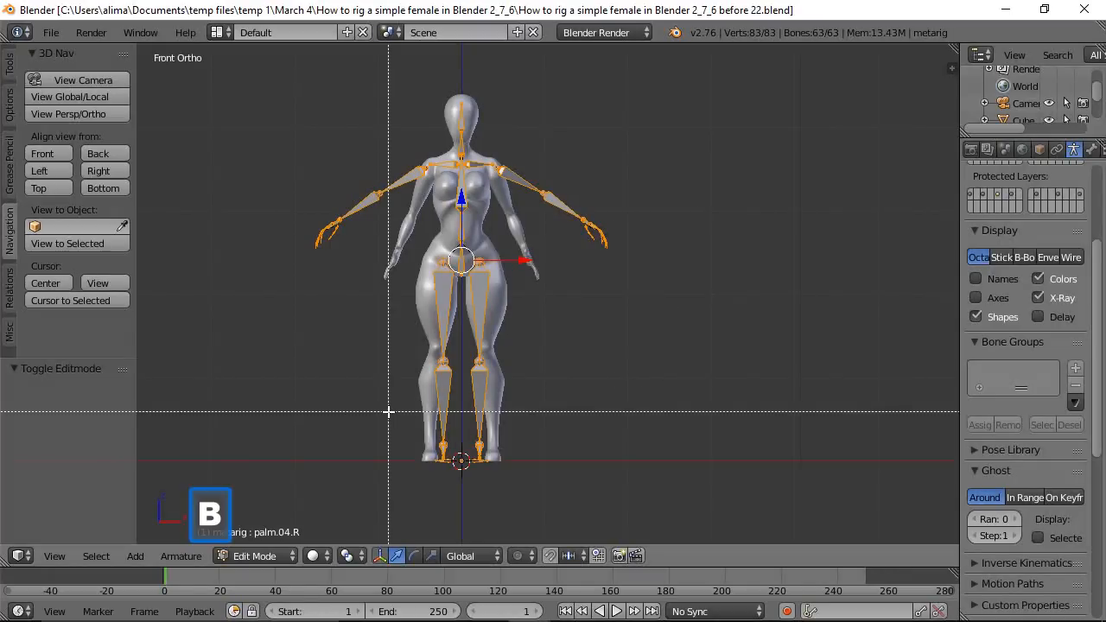
{"action": "left_click_drag", "start_coordinate": [388, 412], "coordinate": [528, 491]}
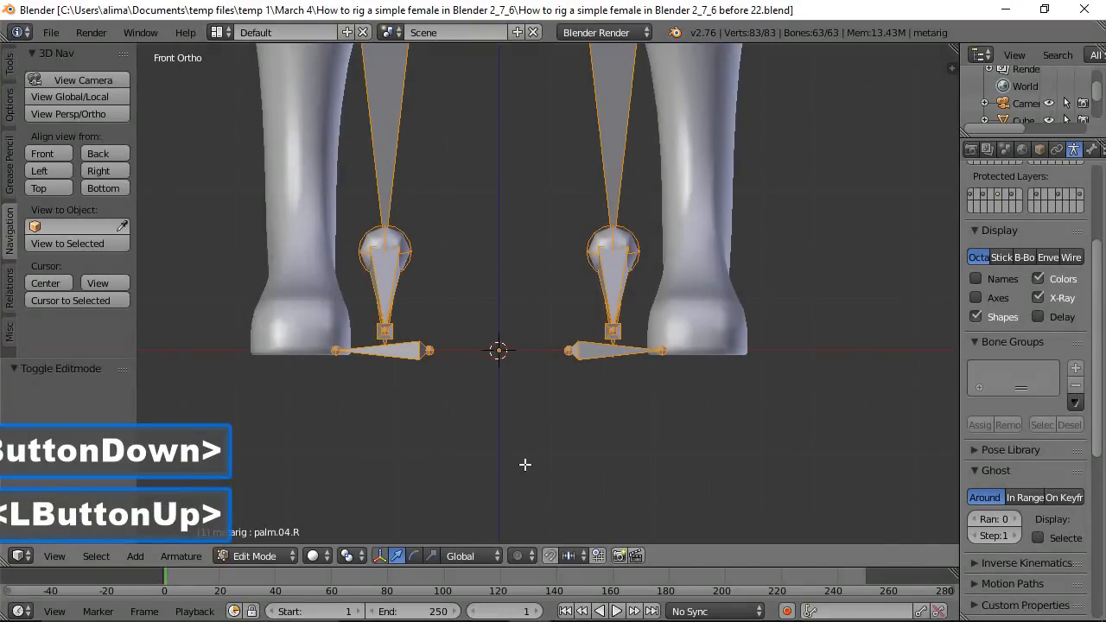
{"action": "left_click", "coordinate": [589, 351]}
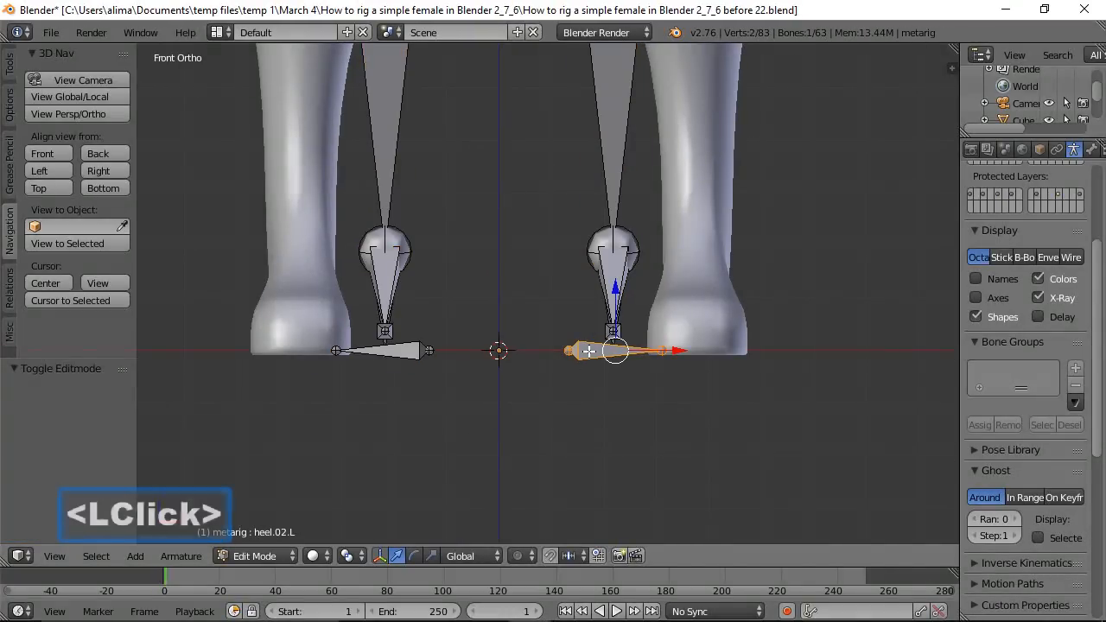
{"action": "key", "text": "x"}
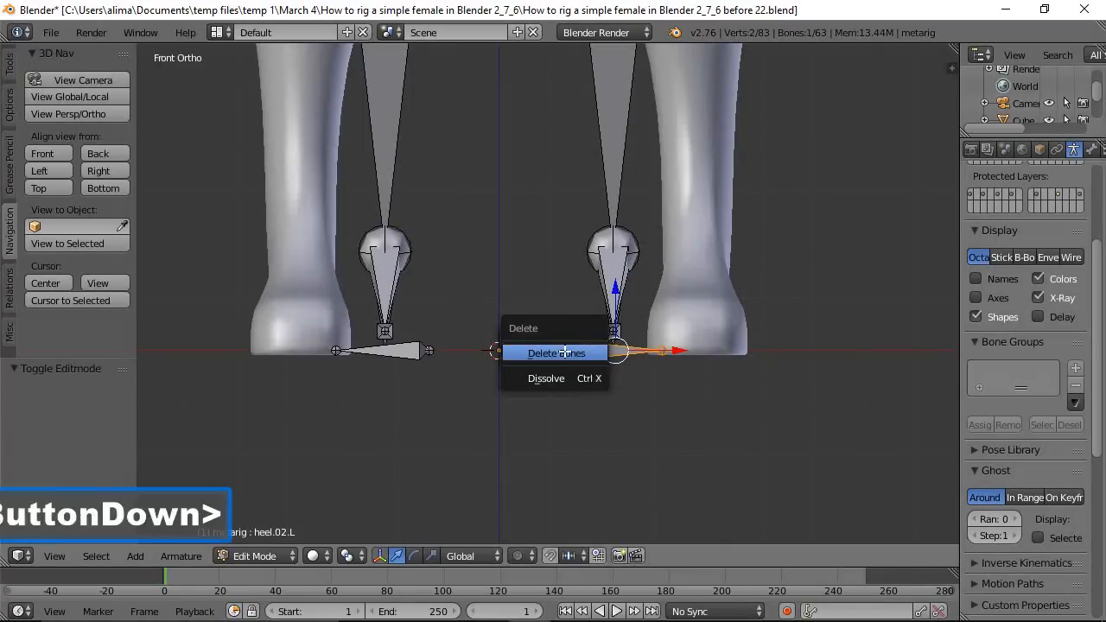
{"action": "left_click", "coordinate": [589, 353]}
{"action": "left_click", "coordinate": [413, 351]}
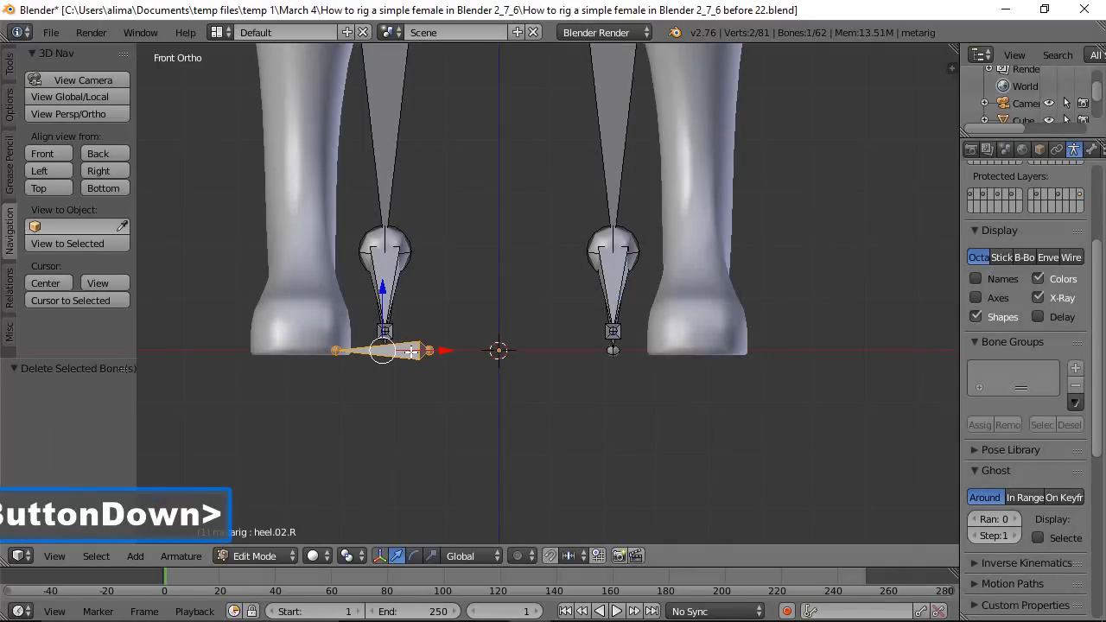
{"action": "key", "text": "x"}
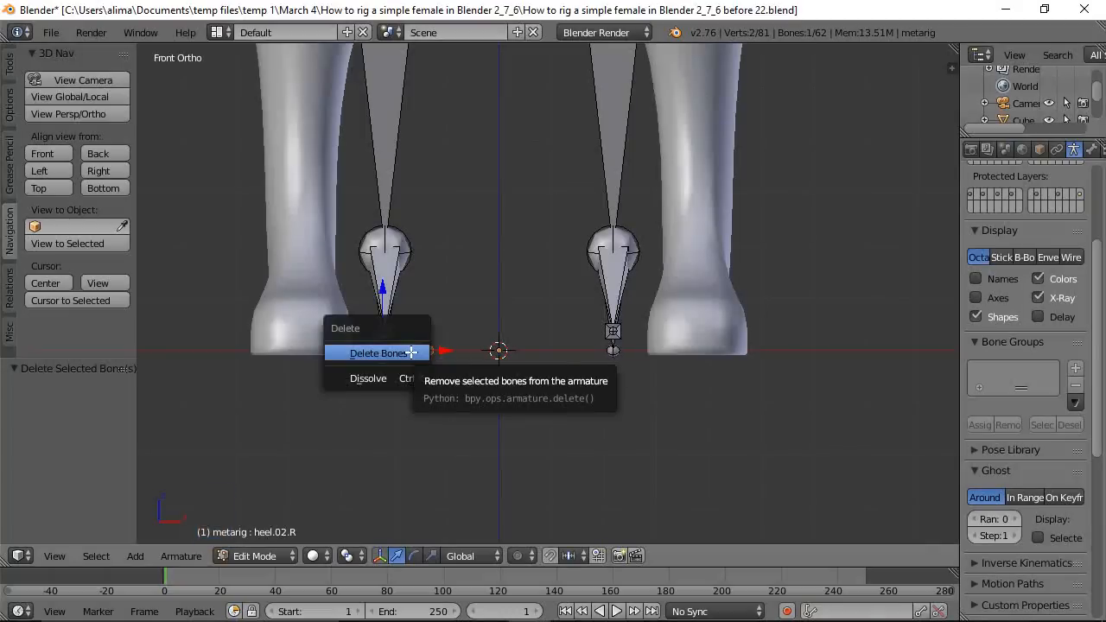
{"action": "left_click", "coordinate": [400, 352]}
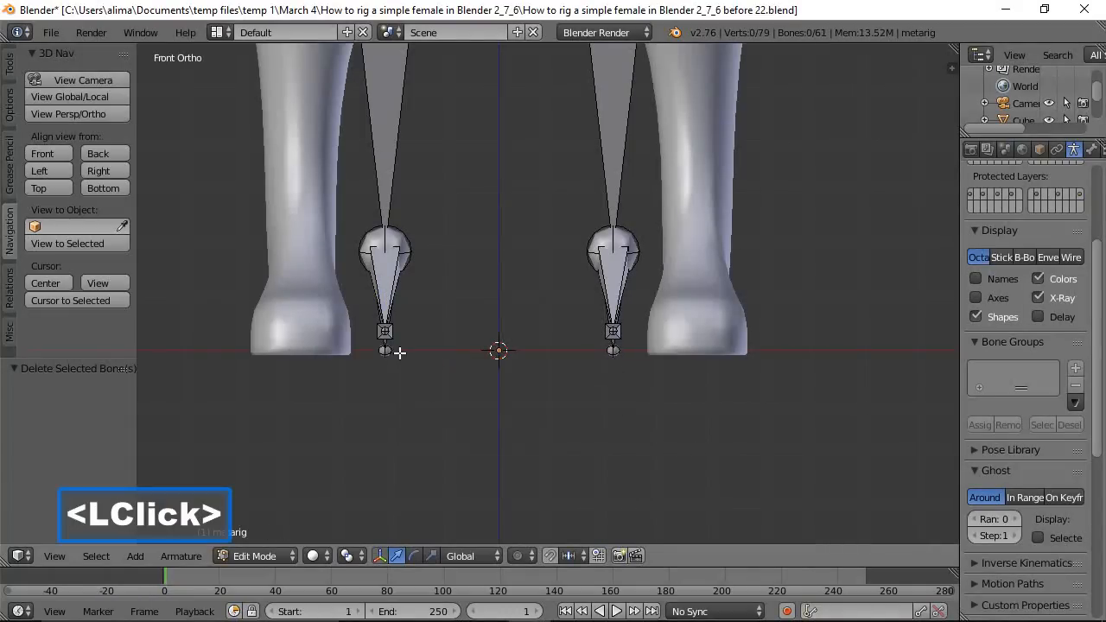
Bring the whole rig back into view and enable X-Axis Mirror in the armature options.
{"action": "scroll", "coordinate": [789, 281], "scroll_direction": "down", "scroll_amount": 1}
{"action": "scroll", "coordinate": [789, 281], "scroll_direction": "down", "scroll_amount": 4}
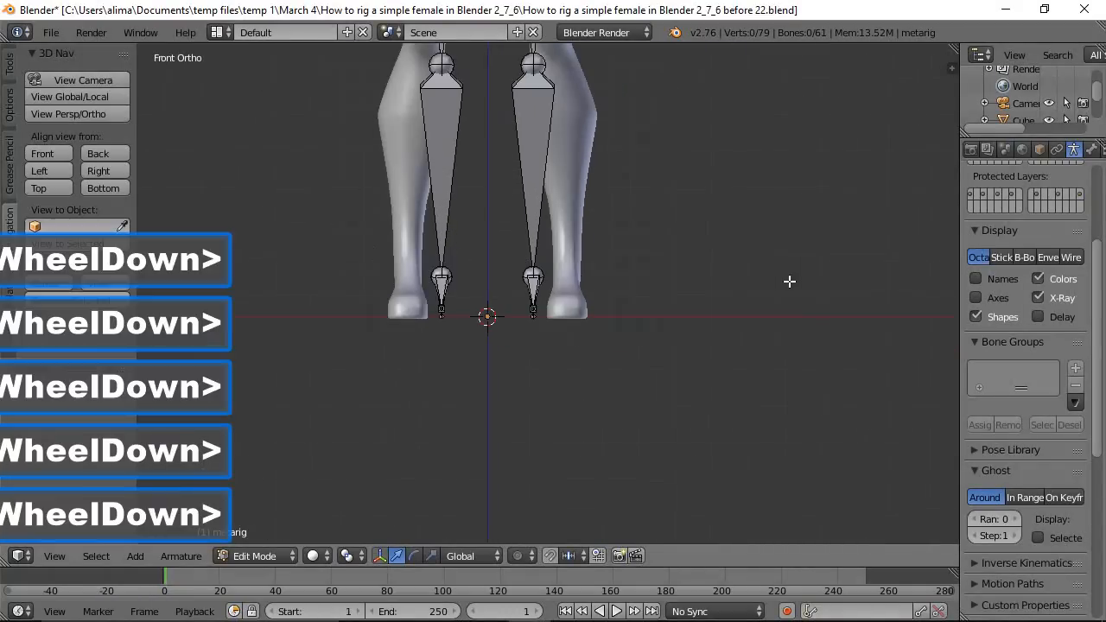
{"action": "scroll", "coordinate": [760, 259], "scroll_direction": "down", "scroll_amount": 3}
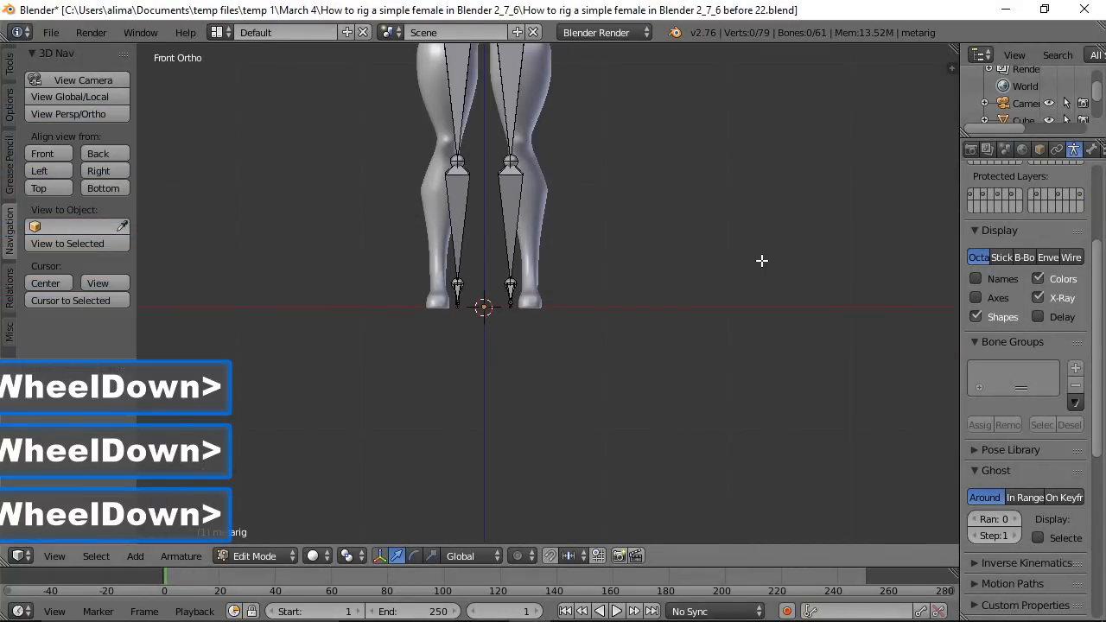
{"action": "middle_click_drag", "start_coordinate": [712, 167], "coordinate": [711, 349], "text": "shift"}
{"action": "scroll", "coordinate": [721, 342], "scroll_direction": "down", "scroll_amount": 3}
{"action": "scroll", "coordinate": [721, 343], "scroll_direction": "down", "scroll_amount": 1}
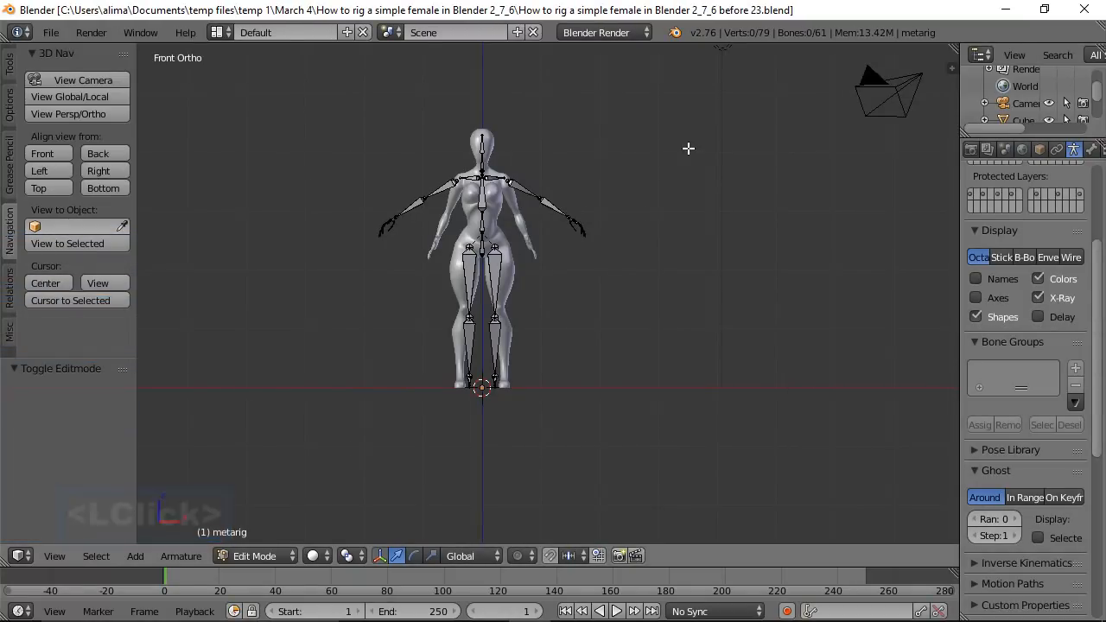
{"action": "left_click", "coordinate": [8, 103]}
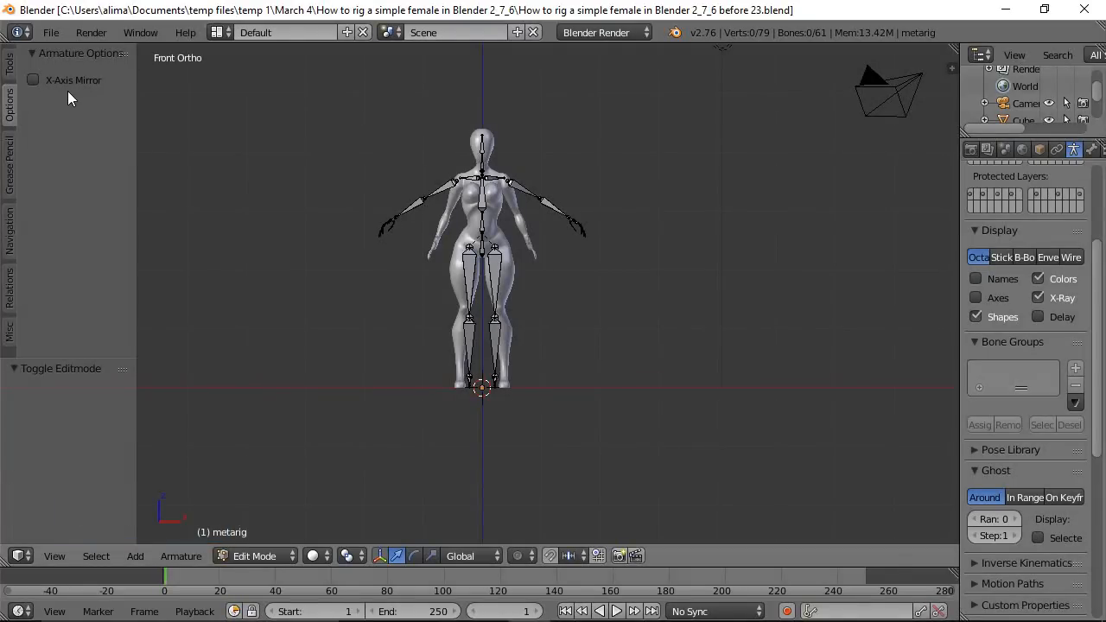
{"action": "left_click", "coordinate": [33, 79]}
Look up the Pie Menus Official add-on in the user preferences, leaving its setting as it is.
{"action": "left_click", "coordinate": [51, 32]}
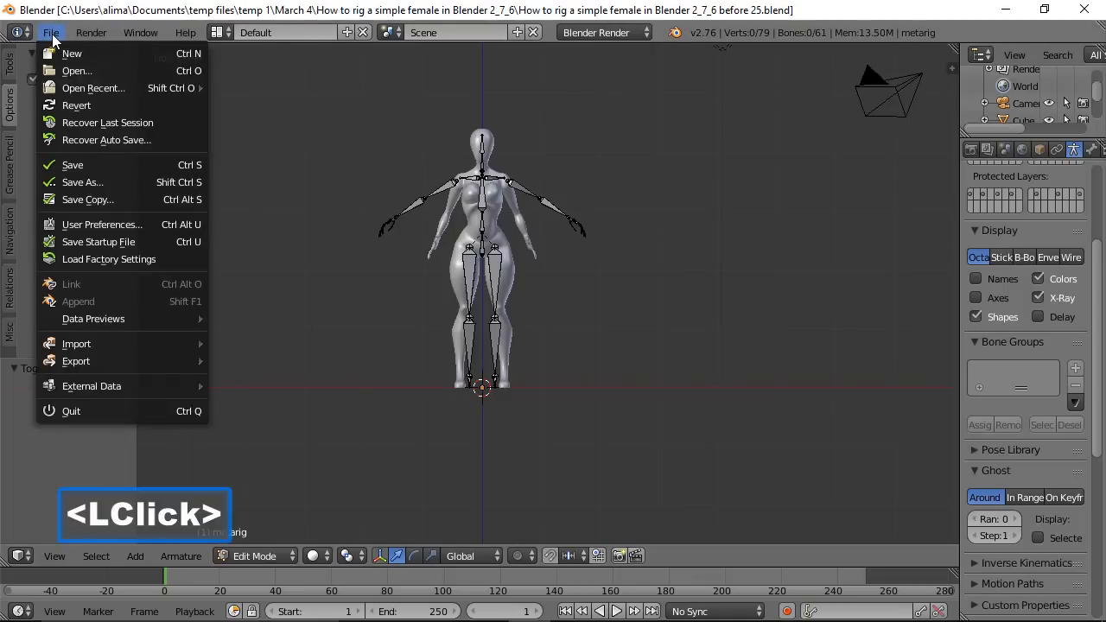
{"action": "left_click", "coordinate": [104, 226]}
{"action": "left_click_drag", "start_coordinate": [692, 65], "coordinate": [673, 408]}
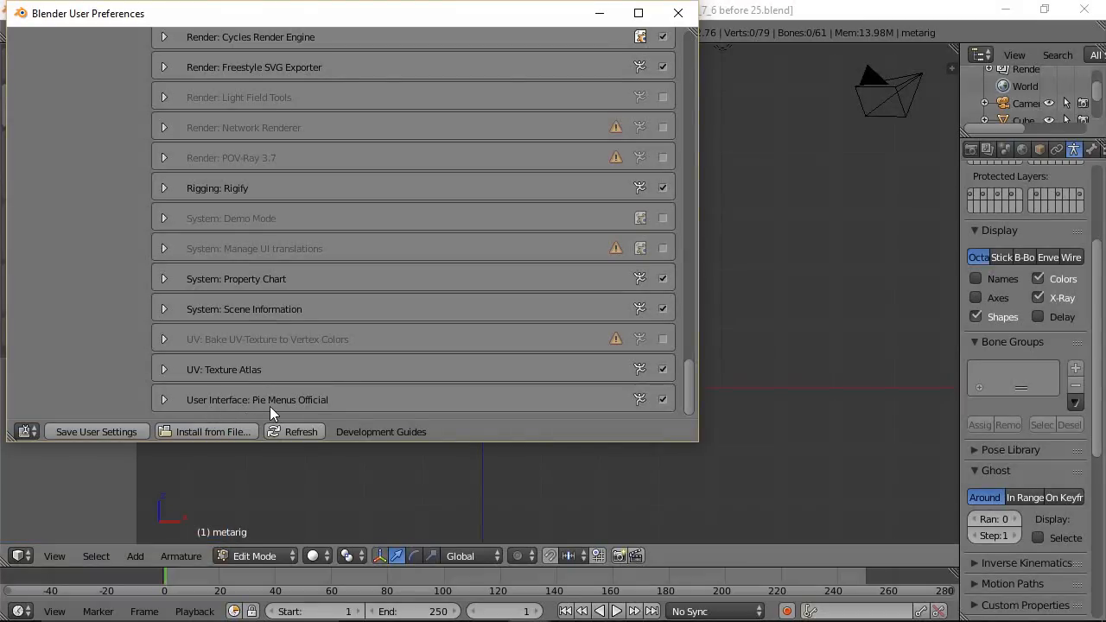
{"action": "left_click", "coordinate": [678, 13]}
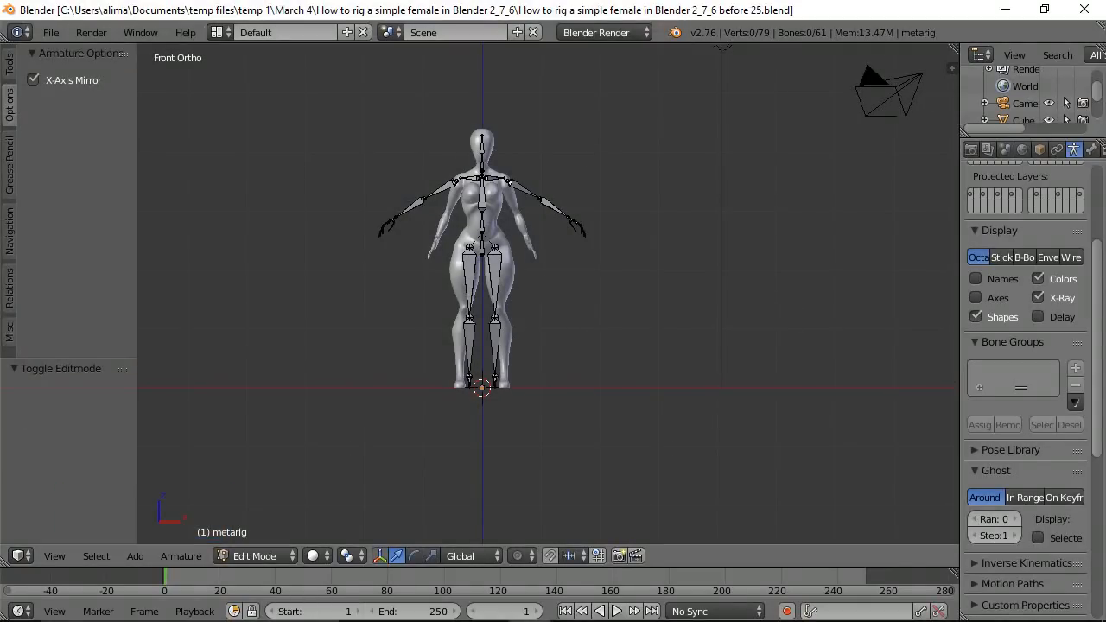
Show the mode pie for the armature and choose Edit Mode.
{"action": "left_click", "coordinate": [772, 155]}
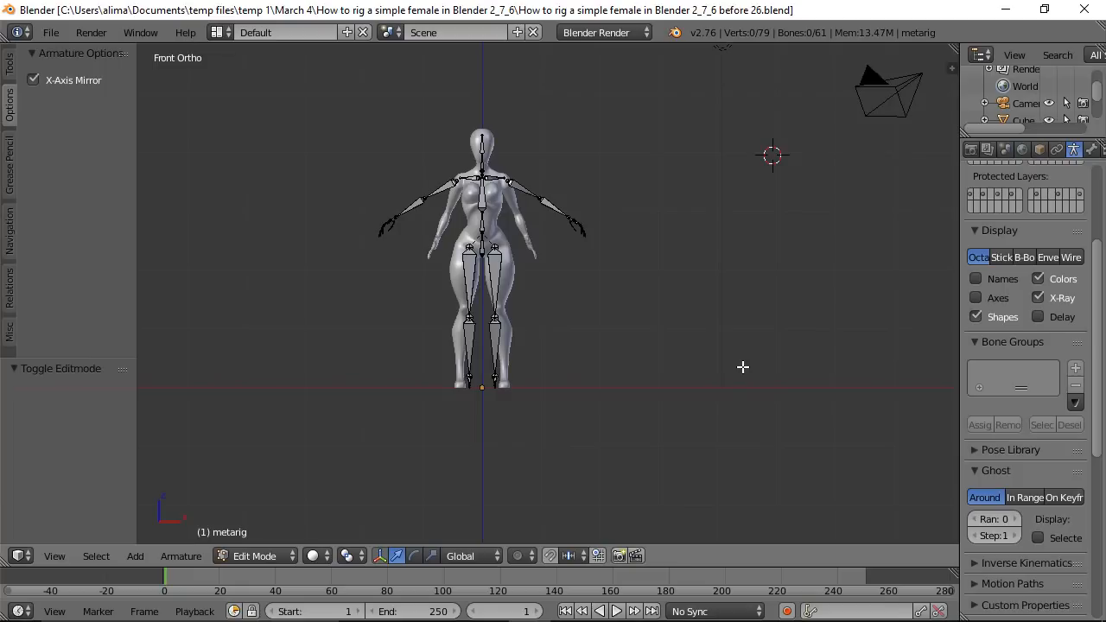
{"action": "key", "text": "Tab"}
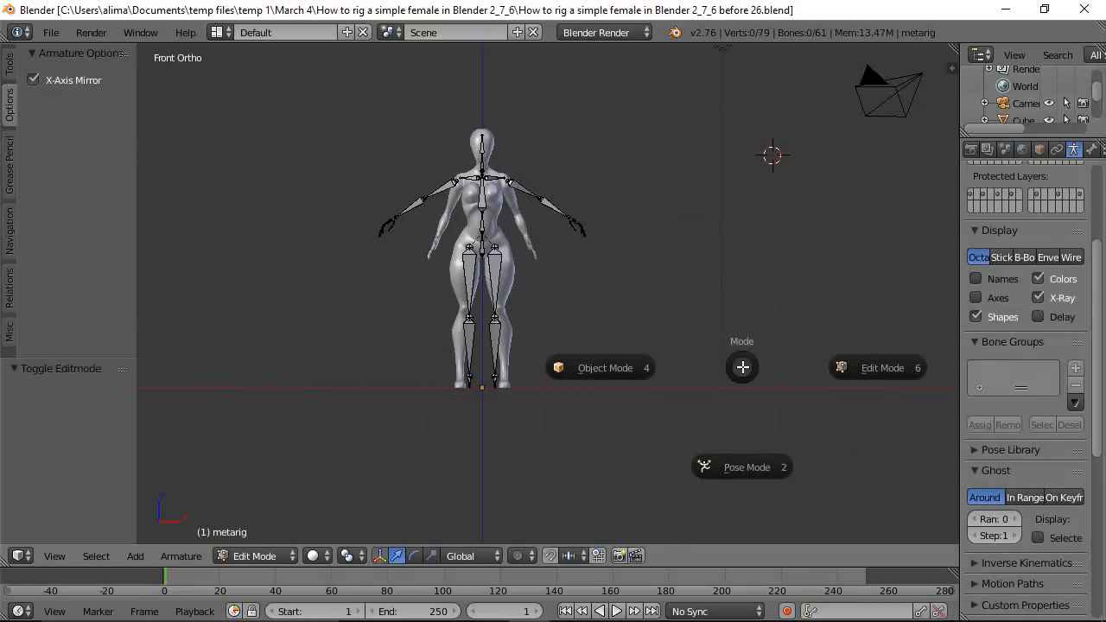
{"action": "left_click", "coordinate": [870, 373]}
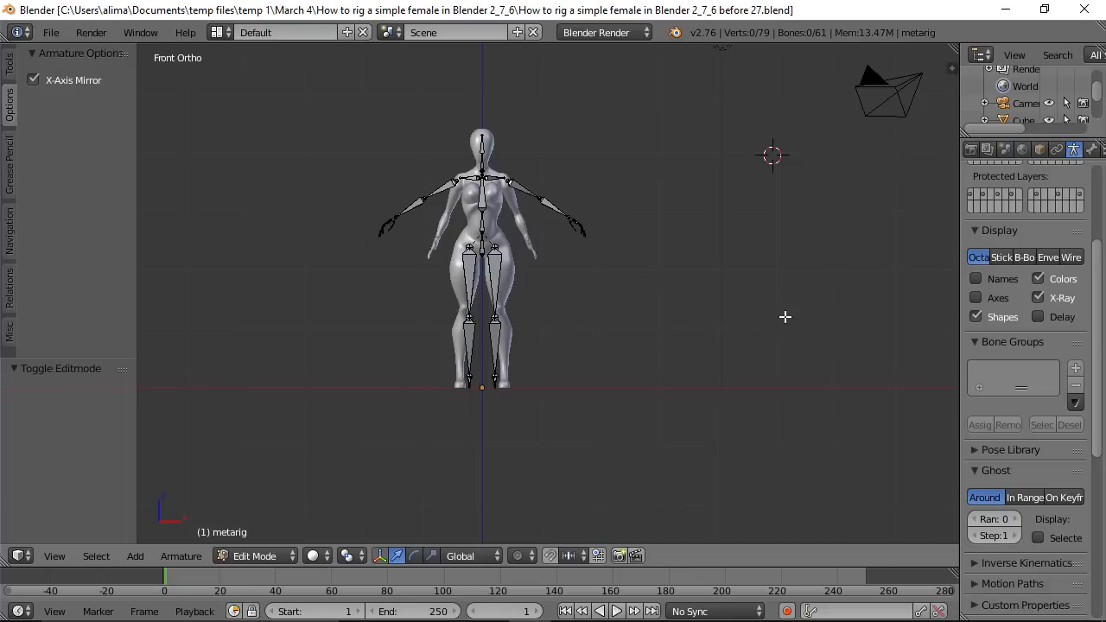
{"action": "left_click", "coordinate": [990, 317]}
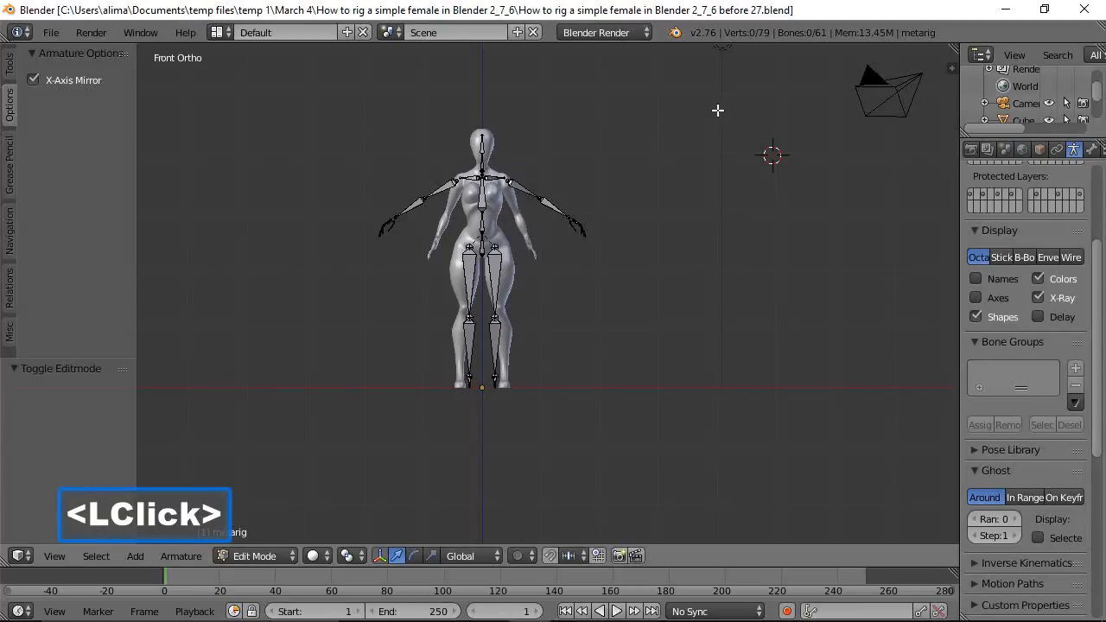
In right orthographic view, select all metarig bones and move them about 0.375 along Y toward the mesh's back.
{"action": "left_click", "coordinate": [10, 244]}
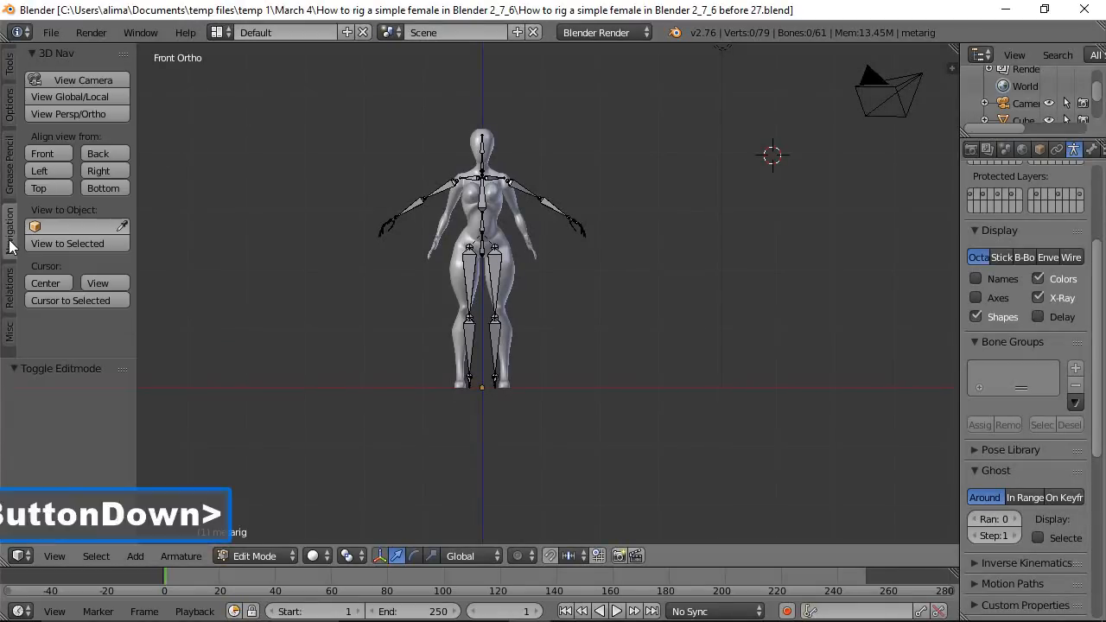
{"action": "left_click", "coordinate": [113, 173]}
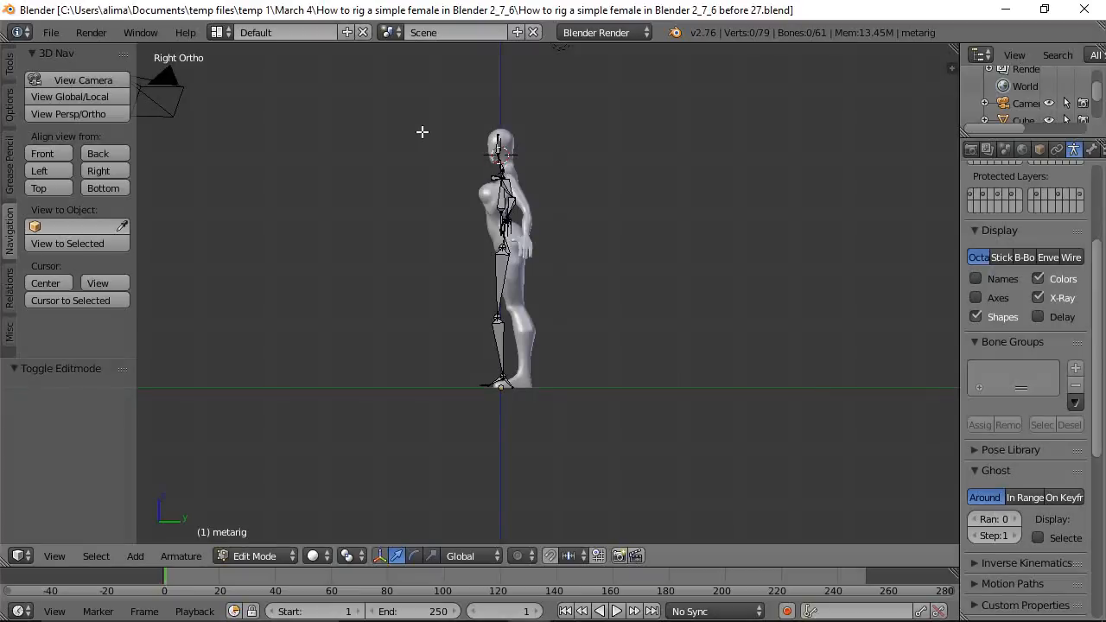
{"action": "key", "text": "b"}
{"action": "left_click_drag", "start_coordinate": [436, 118], "coordinate": [578, 405]}
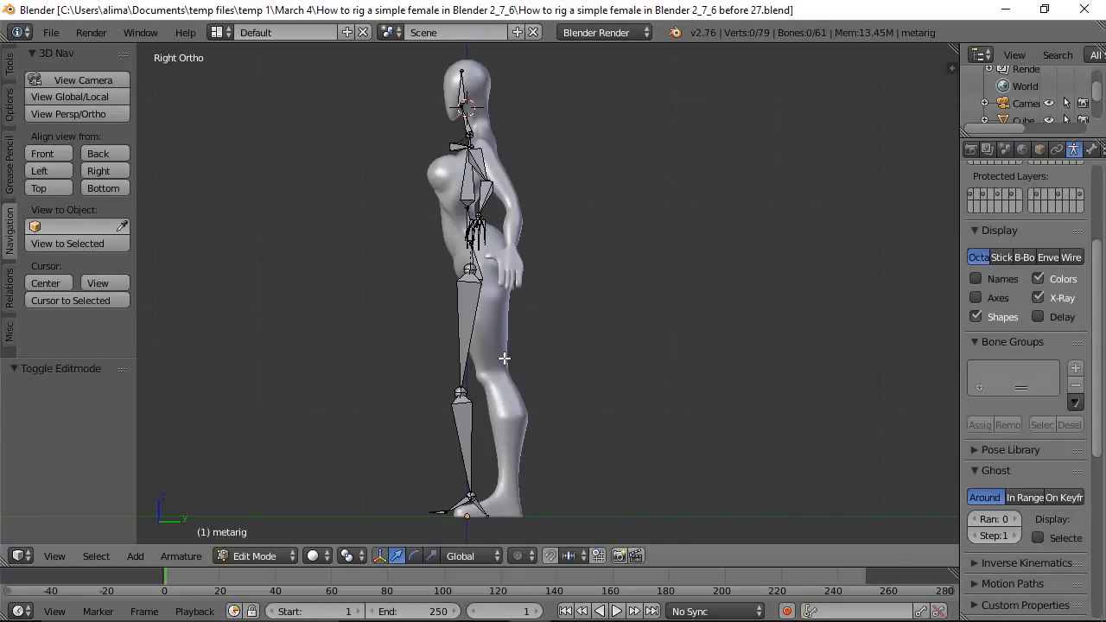
{"action": "key", "text": "a"}
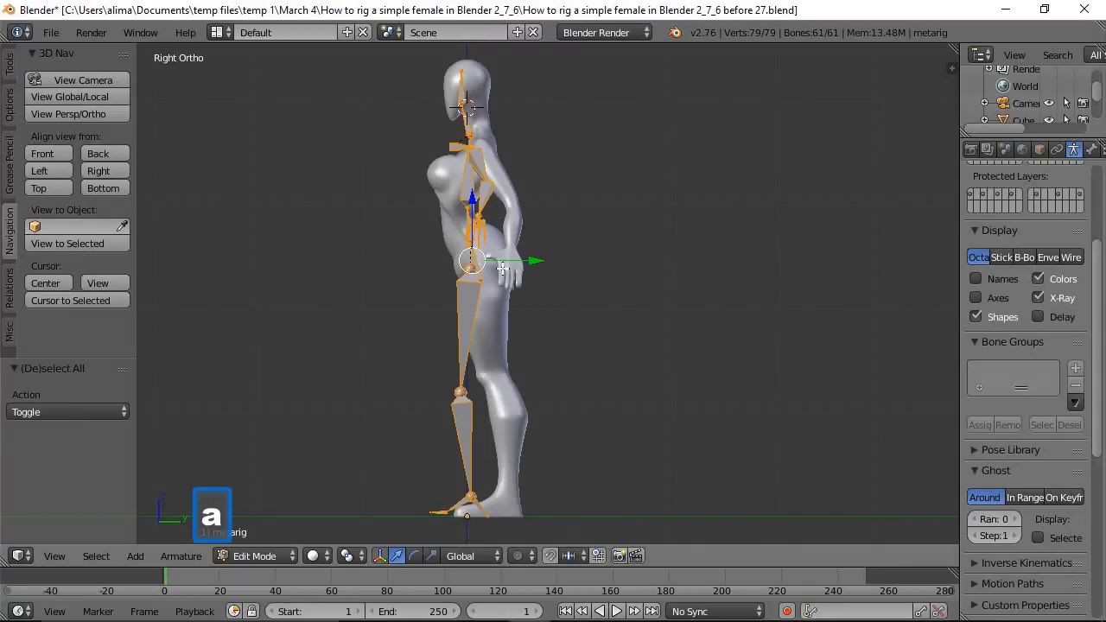
{"action": "left_click_drag", "start_coordinate": [538, 261], "coordinate": [578, 276]}
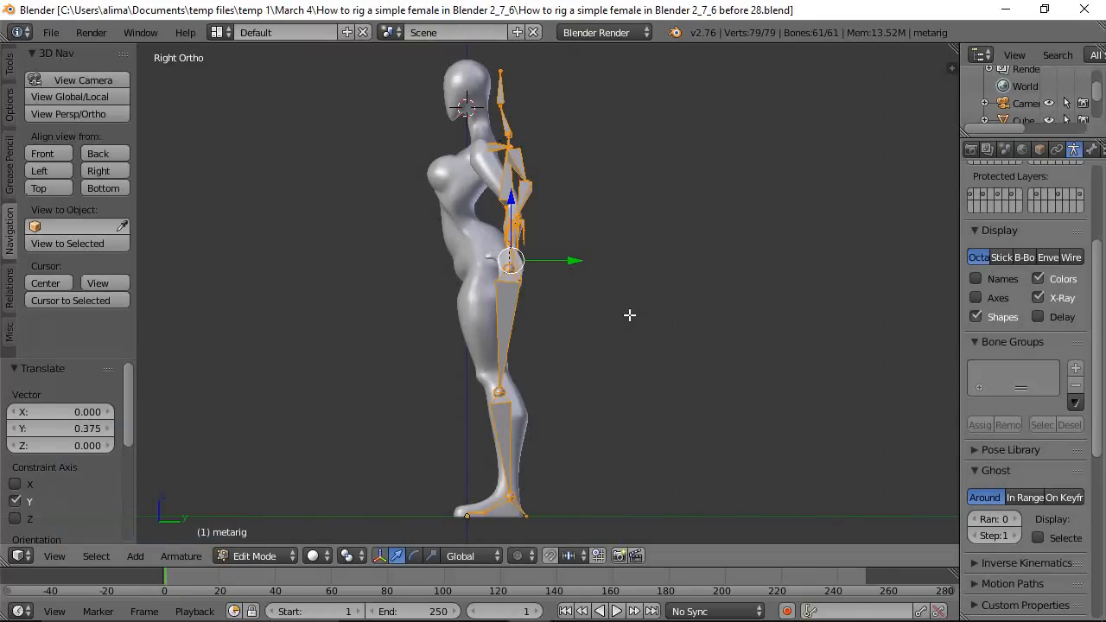
Move the rear joint of the heel.L bone back along Y behind the heel and up along Z to about ankle height.
{"action": "left_click", "coordinate": [527, 515]}
{"action": "left_click_drag", "start_coordinate": [525, 462], "coordinate": [531, 445]}
{"action": "left_click_drag", "start_coordinate": [582, 502], "coordinate": [587, 479]}
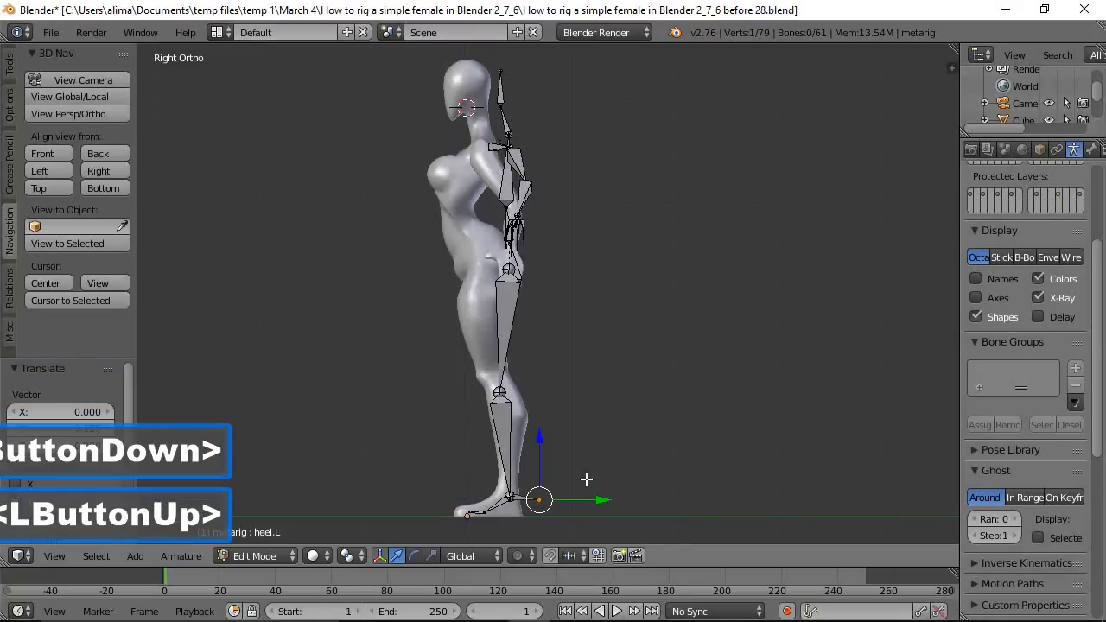
{"action": "left_click_drag", "start_coordinate": [543, 438], "coordinate": [544, 432]}
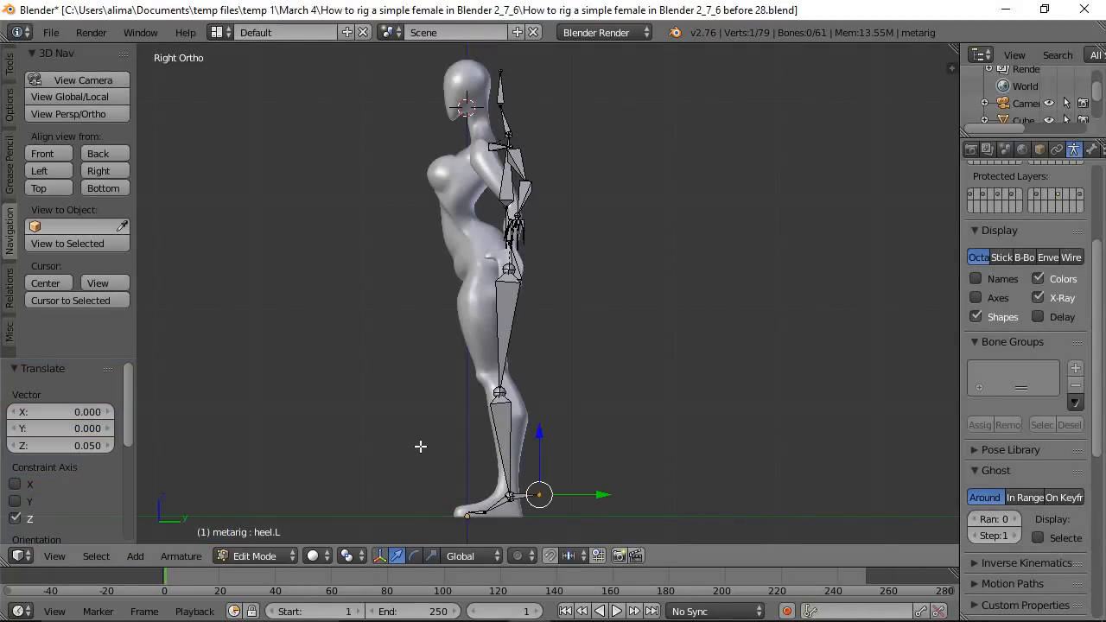
Move the front tip of the left toe bone about 0.119 forward along Y to the end of the mesh's toes.
{"action": "key", "text": "shift+b"}
{"action": "left_click_drag", "start_coordinate": [416, 444], "coordinate": [587, 531]}
{"action": "left_click", "coordinate": [308, 434]}
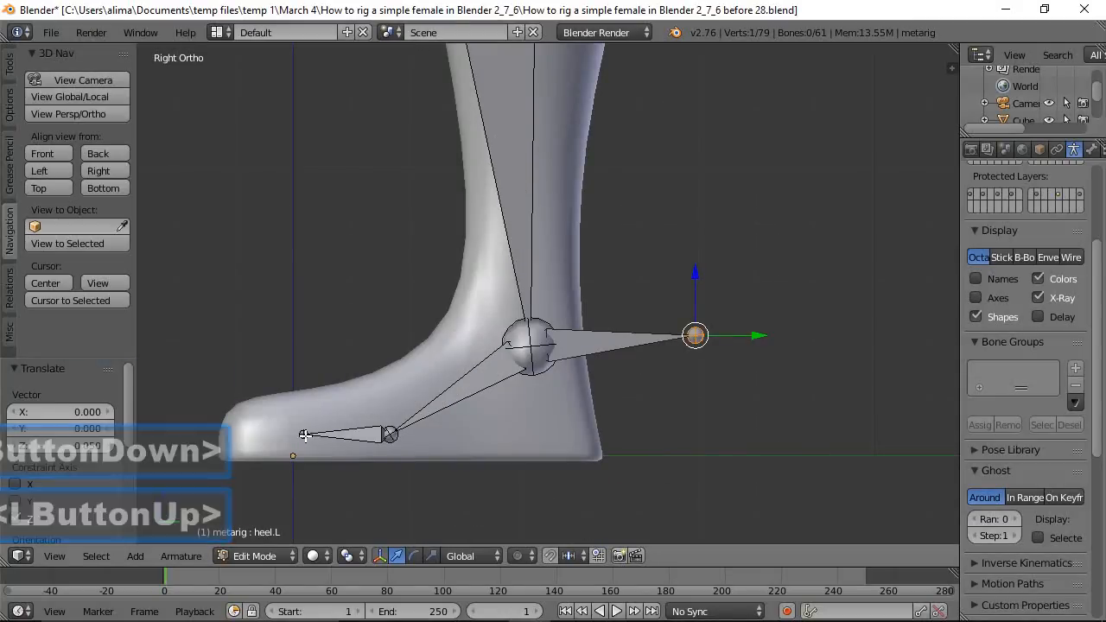
{"action": "left_click_drag", "start_coordinate": [367, 434], "coordinate": [299, 434]}
Move the ankle joint at the end of shin.L about 0.034 back along Y within the mesh's ankle.
{"action": "left_click", "coordinate": [513, 346]}
{"action": "left_click", "coordinate": [530, 348]}
{"action": "left_click", "coordinate": [531, 372]}
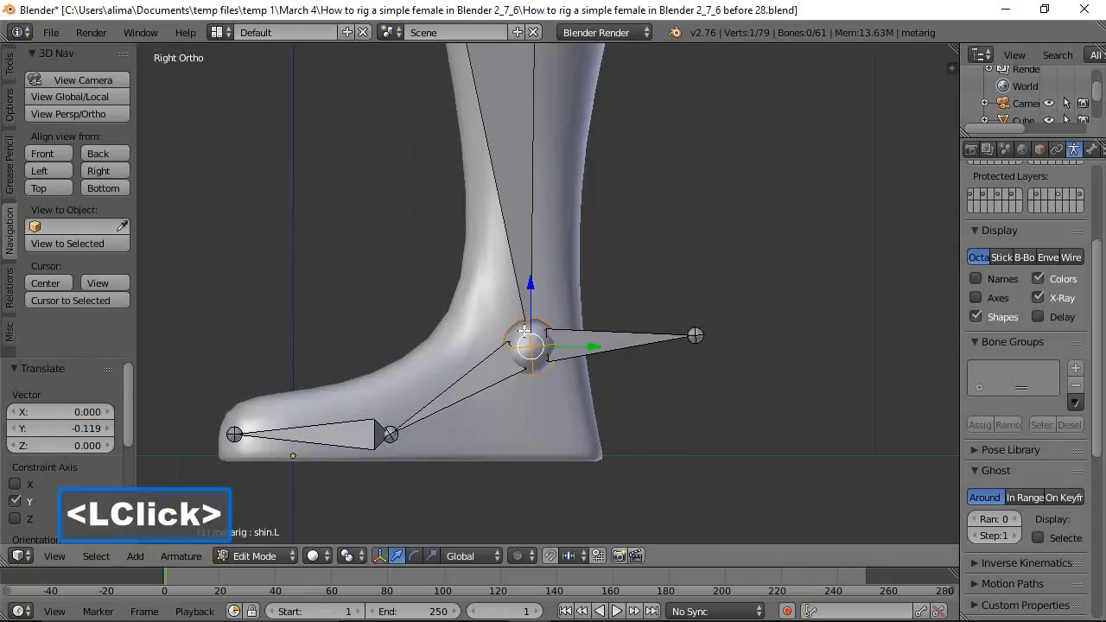
{"action": "left_click_drag", "start_coordinate": [589, 347], "coordinate": [610, 338]}
{"action": "scroll", "coordinate": [649, 271], "scroll_direction": "down", "scroll_amount": 9}
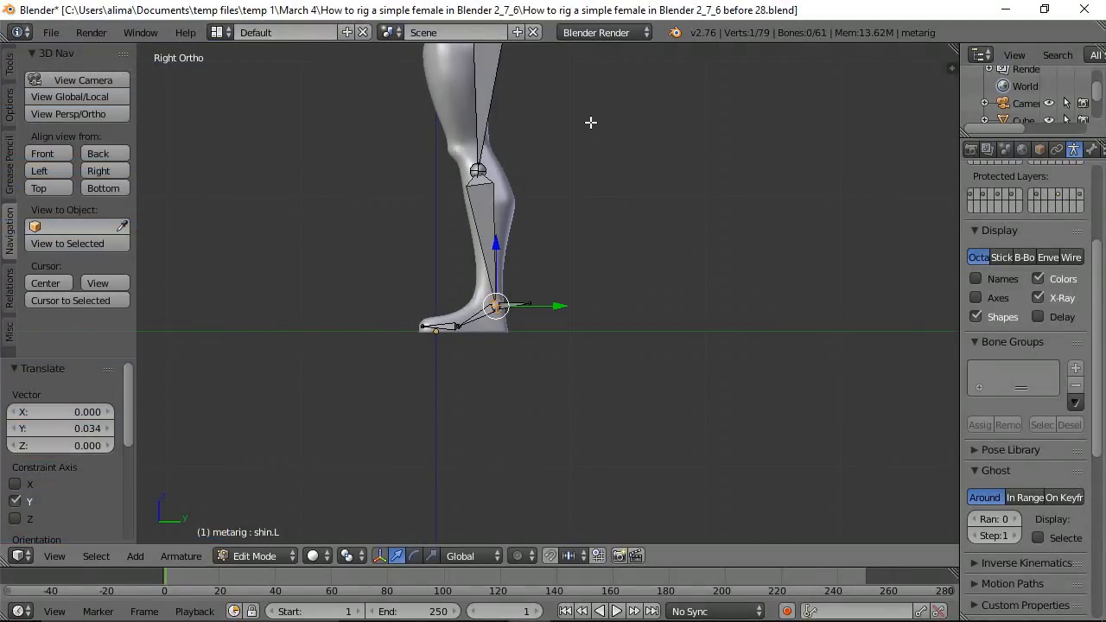
Move the left knee joint up along Z and forward along Y to the mesh's knee, and the top joint of thigh.L forward into the hip.
{"action": "middle_click_drag", "start_coordinate": [588, 121], "coordinate": [621, 271], "text": "shift"}
{"action": "left_click", "coordinate": [513, 320]}
{"action": "left_click_drag", "start_coordinate": [512, 261], "coordinate": [527, 244]}
{"action": "left_click_drag", "start_coordinate": [575, 297], "coordinate": [550, 309]}
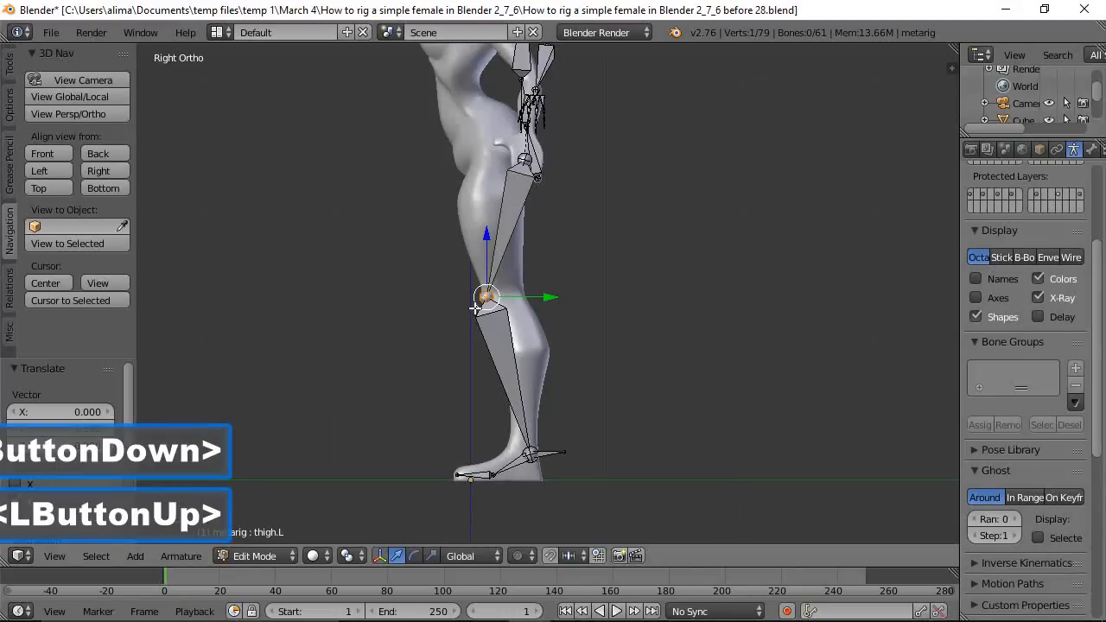
{"action": "left_click_drag", "start_coordinate": [548, 299], "coordinate": [554, 292]}
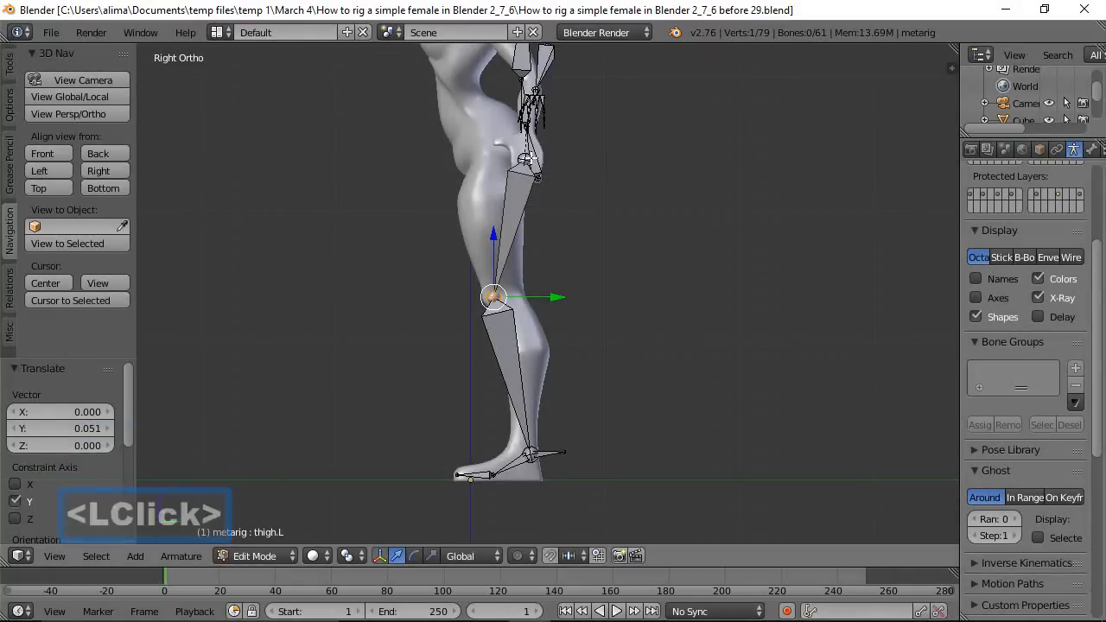
{"action": "left_click", "coordinate": [521, 159]}
{"action": "left_click_drag", "start_coordinate": [587, 161], "coordinate": [553, 160]}
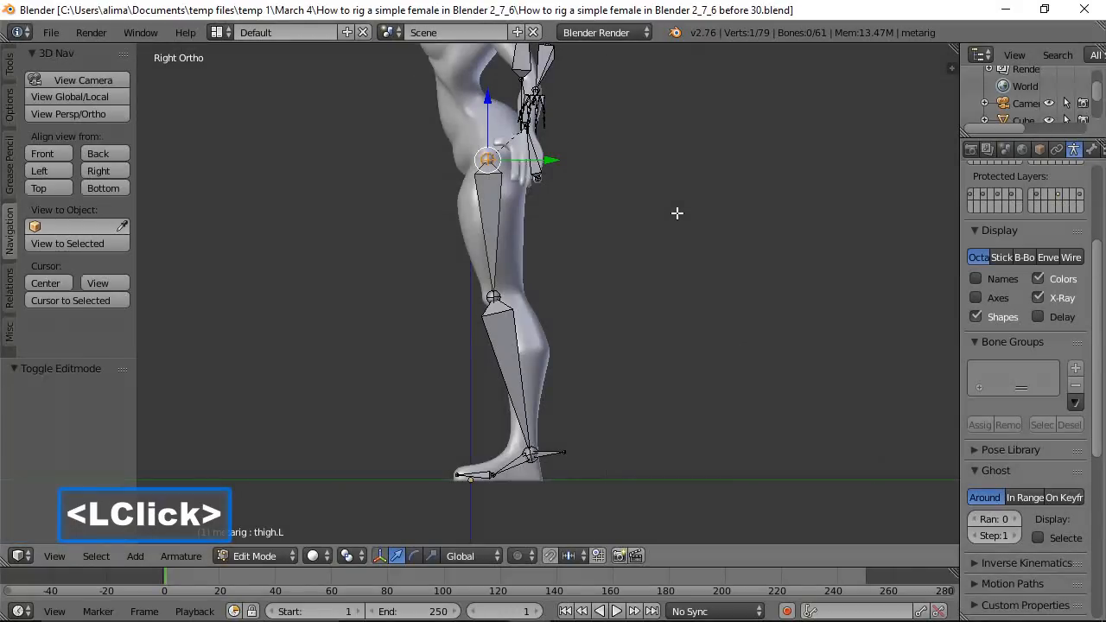
Select all bones above the legs, excluding the thigh joint, move them forward along Y into the torso, and deselect everything.
{"action": "scroll", "coordinate": [677, 213], "scroll_direction": "down", "scroll_amount": 2}
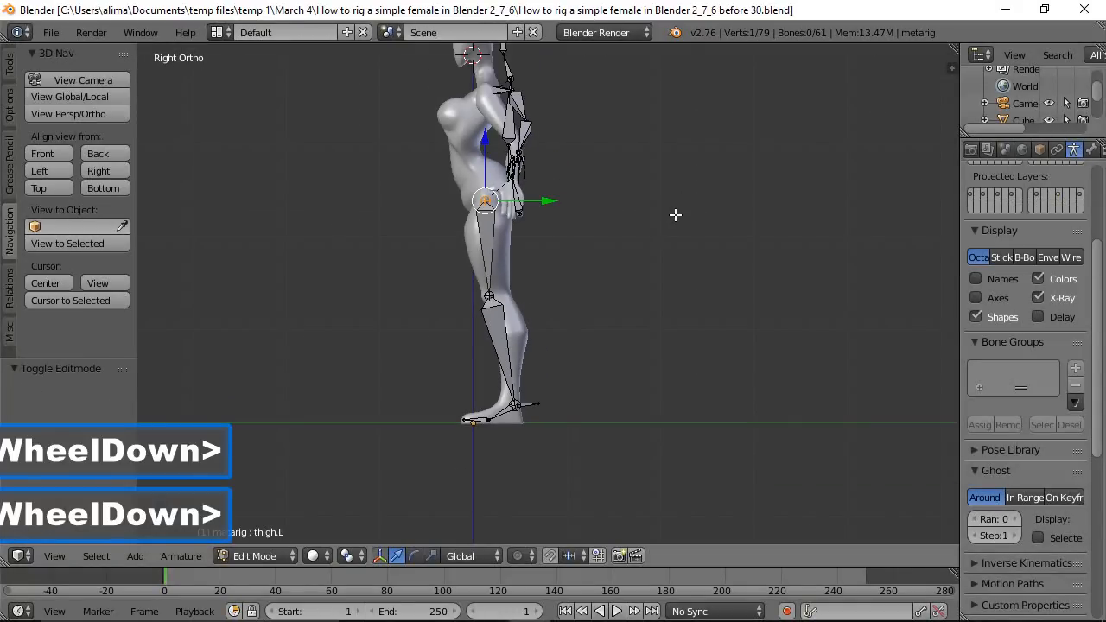
{"action": "middle_click_drag", "start_coordinate": [666, 144], "coordinate": [674, 227], "text": "shift"}
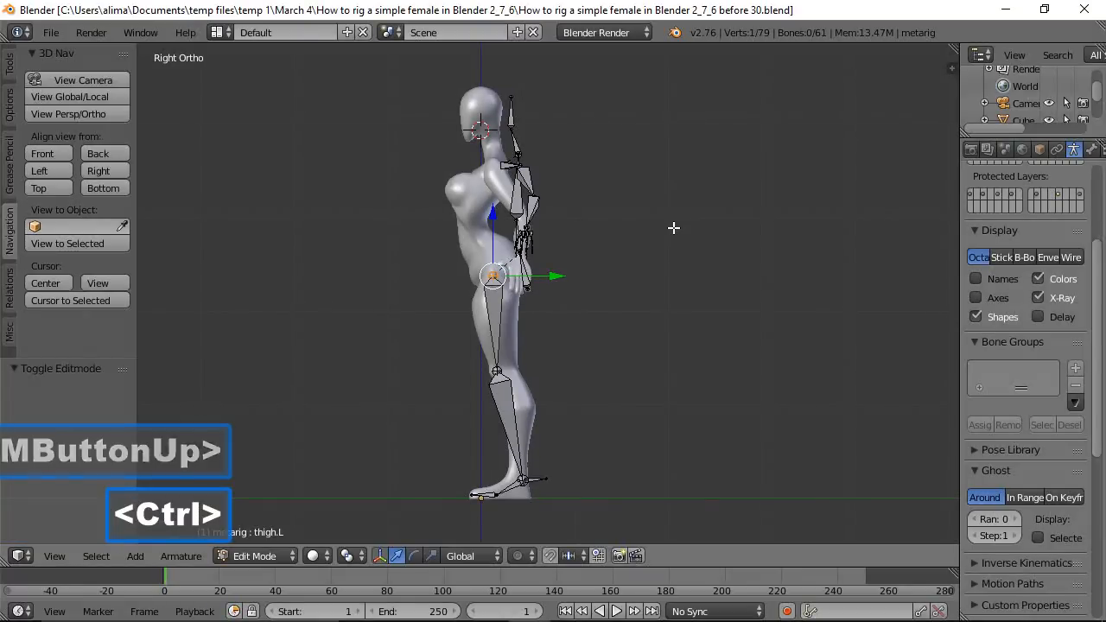
{"action": "mouse_move", "coordinate": [674, 227]}
{"action": "left_mouse_down", "text": "ctrl"}
{"action": "mouse_move", "coordinate": [671, 190]}
{"action": "mouse_move", "coordinate": [573, 92]}
{"action": "mouse_move", "coordinate": [490, 121]}
{"action": "mouse_move", "coordinate": [498, 249]}
{"action": "mouse_move", "coordinate": [541, 308]}
{"action": "mouse_move", "coordinate": [589, 328]}
{"action": "left_mouse_up", "text": "ctrl"}
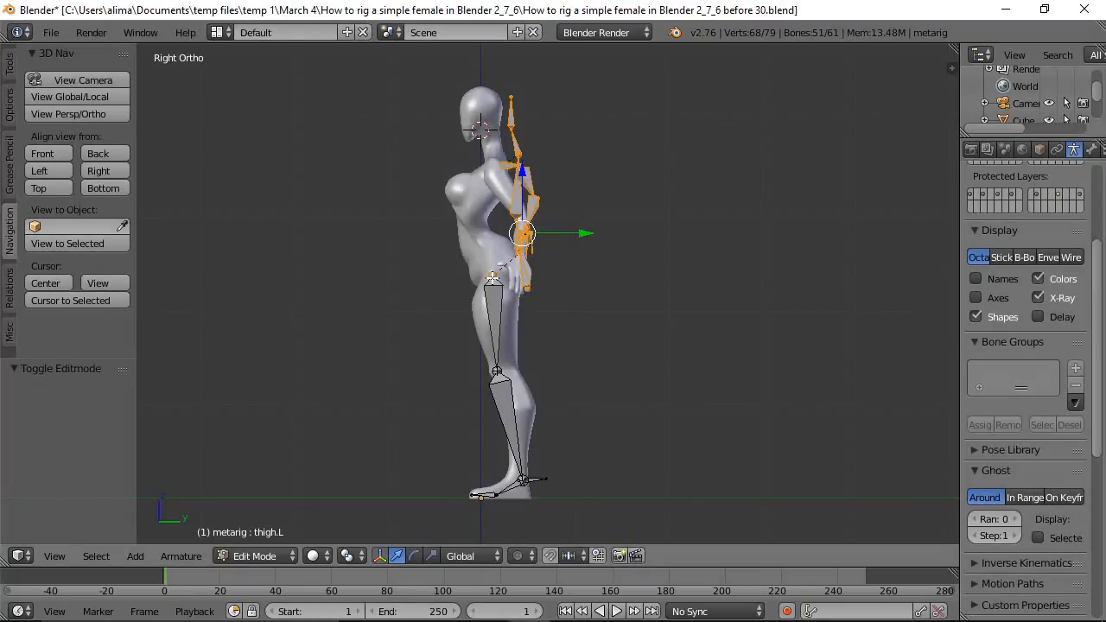
{"action": "key", "text": "c"}
{"action": "middle_click", "coordinate": [491, 279]}
{"action": "right_click", "coordinate": [491, 279]}
{"action": "left_click_drag", "start_coordinate": [586, 232], "coordinate": [556, 239]}
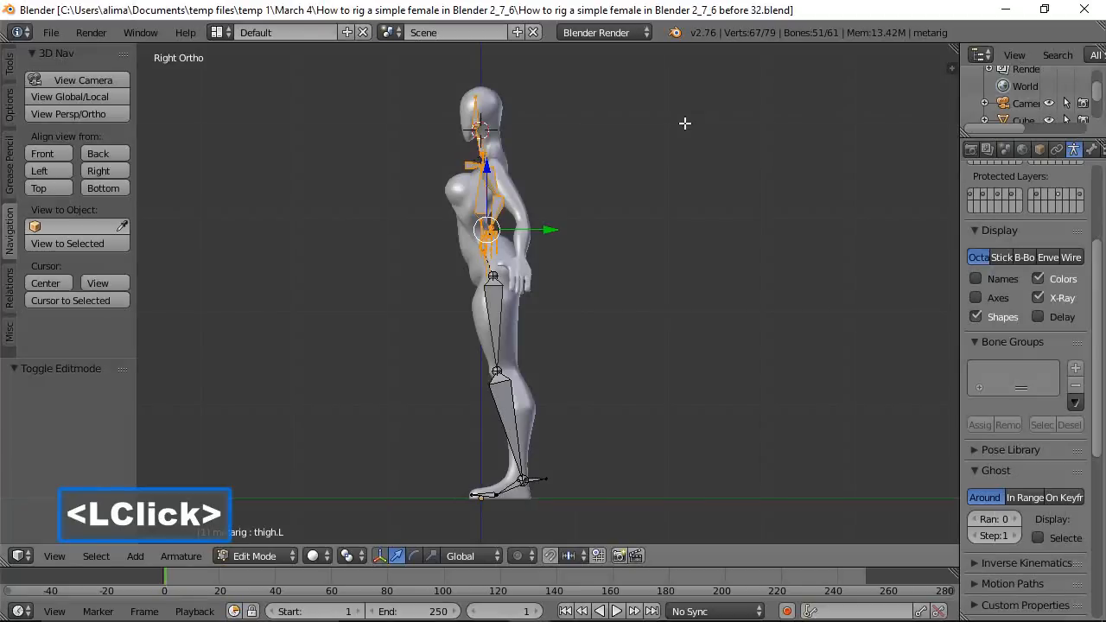
{"action": "key", "text": "a"}
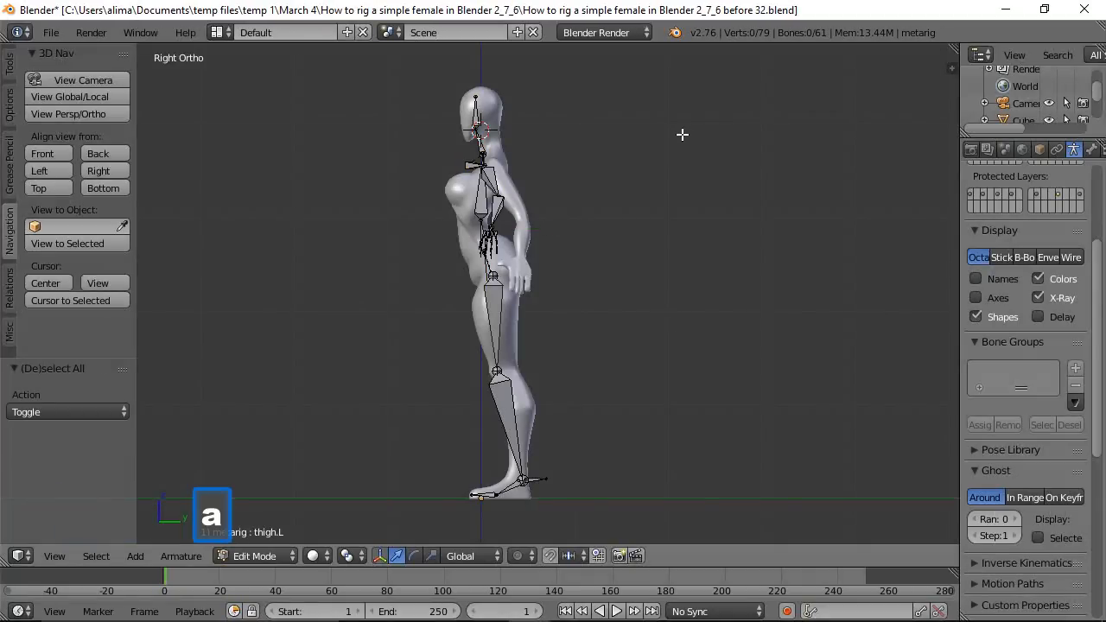
Move the neck bone's upper joint about 0.139 back along Y, and shift the whole neck bone back about 0.04.
{"action": "key", "text": "shift+b"}
{"action": "left_click_drag", "start_coordinate": [402, 67], "coordinate": [546, 255]}
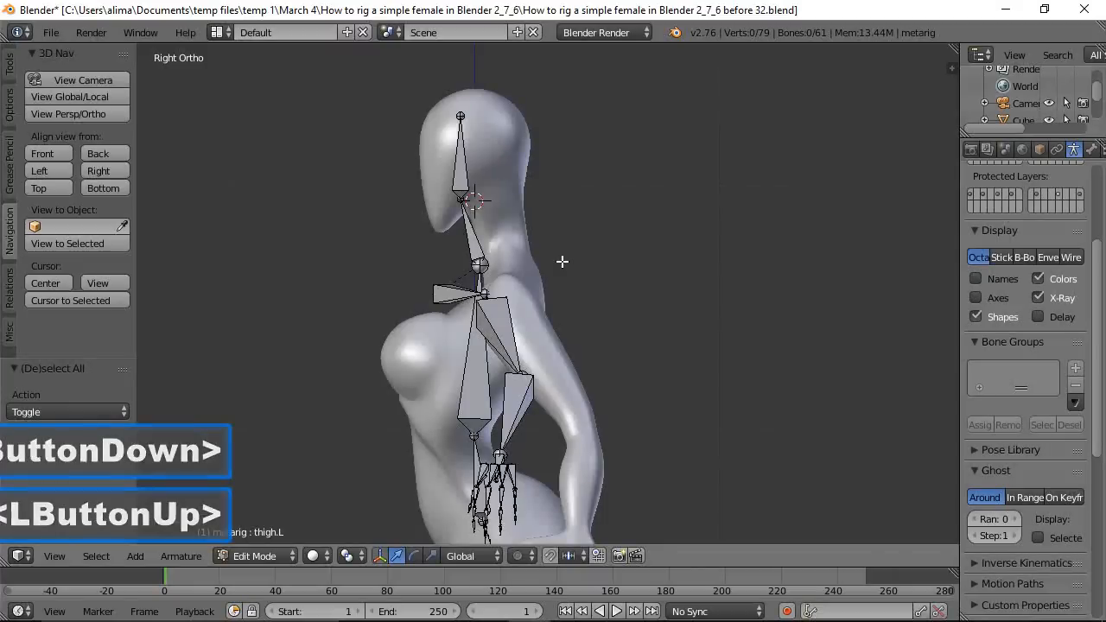
{"action": "left_click", "coordinate": [463, 199]}
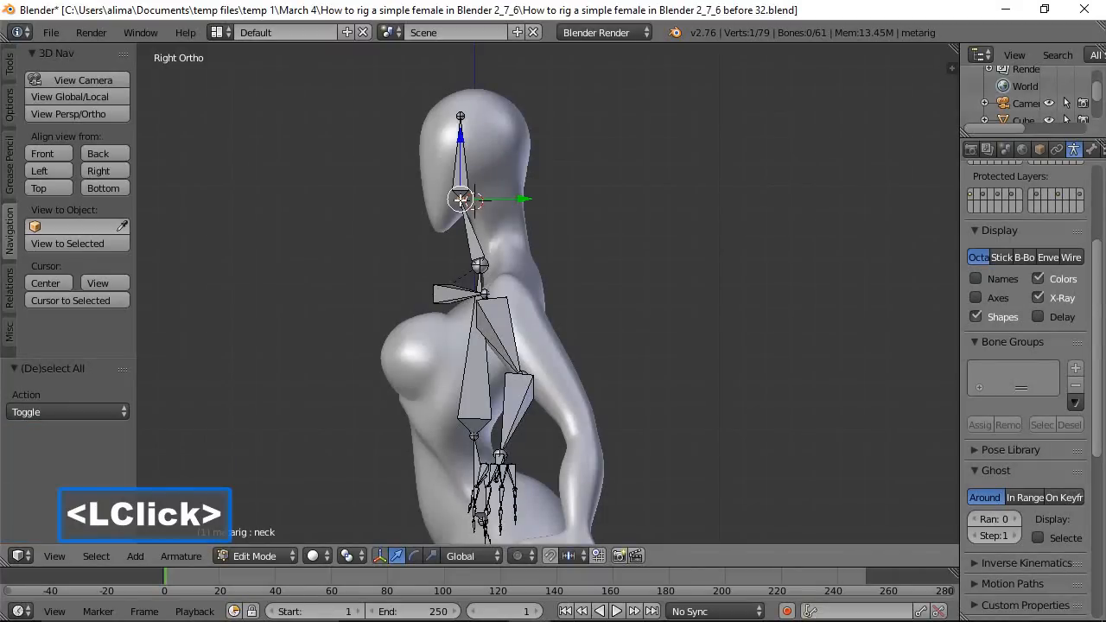
{"action": "left_click_drag", "start_coordinate": [521, 199], "coordinate": [553, 200]}
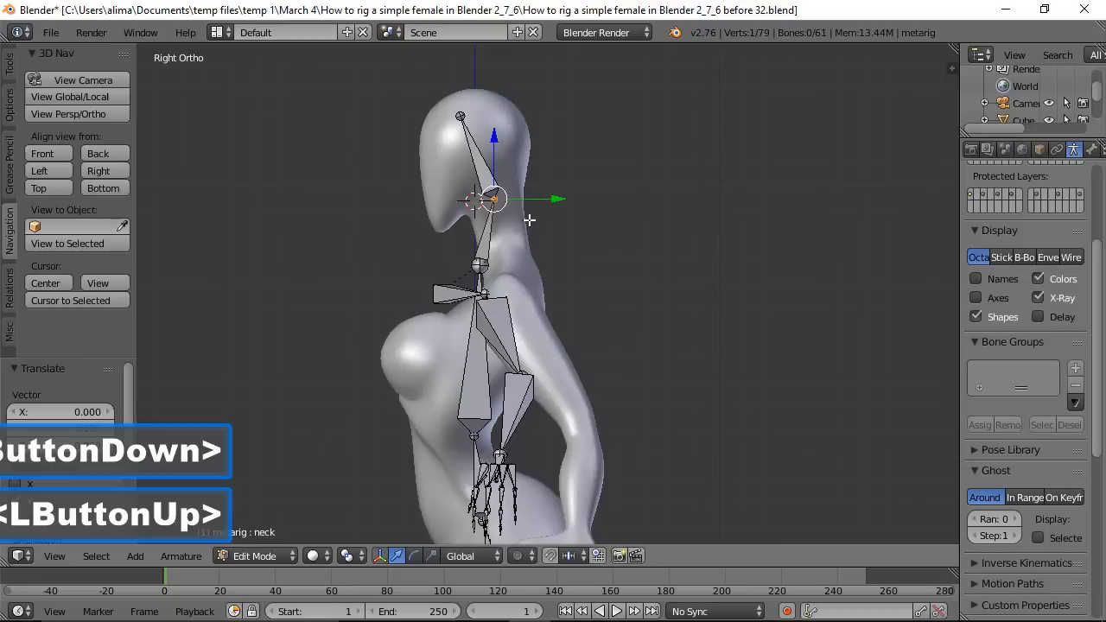
{"action": "left_click", "coordinate": [488, 240]}
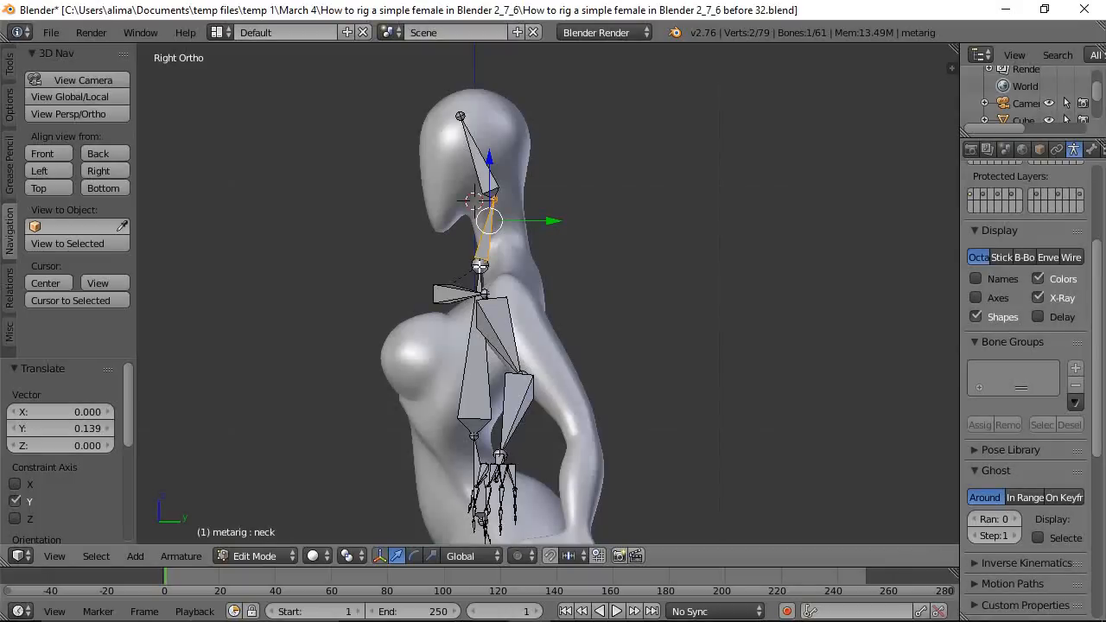
{"action": "left_click_drag", "start_coordinate": [544, 221], "coordinate": [553, 222]}
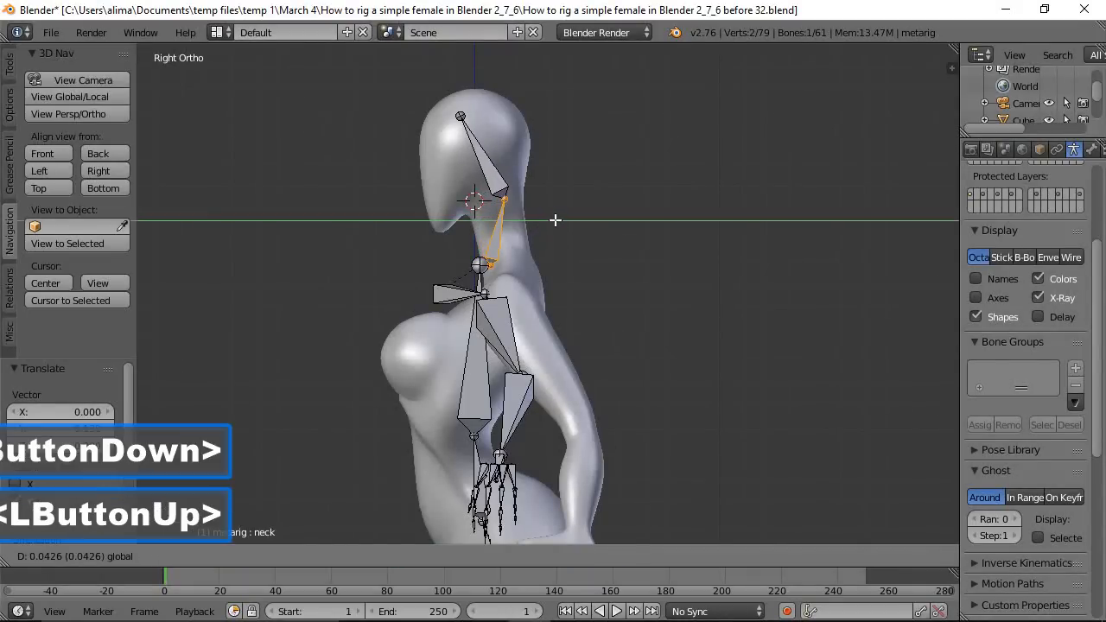
Move the neck's base joint back about 0.089 along Y, and nudge the neck's upper joint and the head bone's tip slightly forward.
{"action": "left_click", "coordinate": [494, 266]}
{"action": "left_click_drag", "start_coordinate": [546, 266], "coordinate": [572, 259]}
{"action": "left_click", "coordinate": [501, 198]}
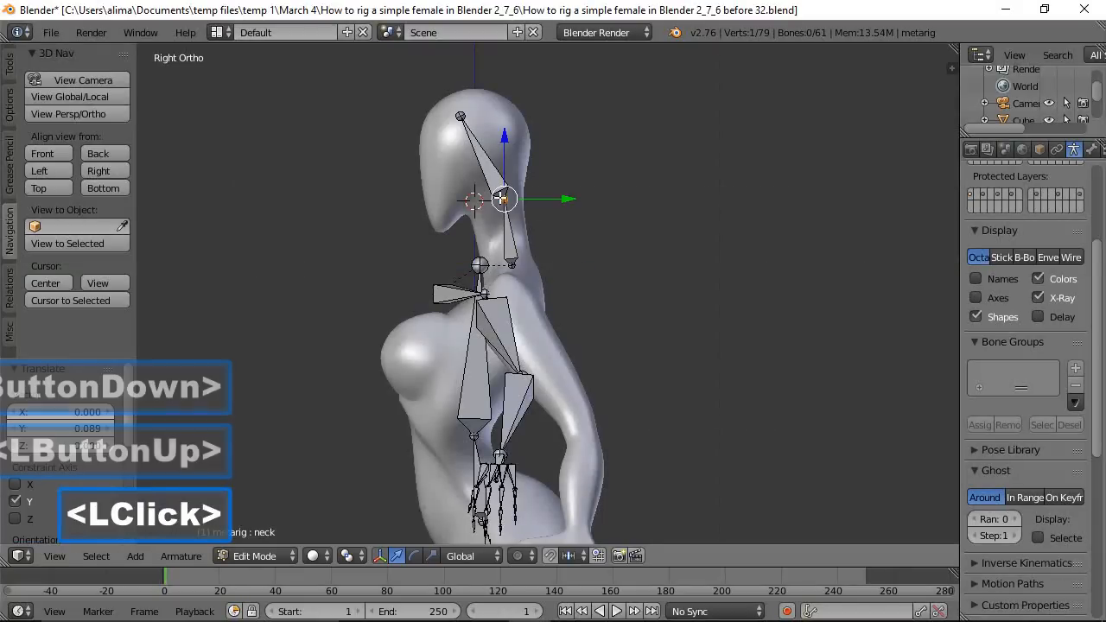
{"action": "mouse_move", "coordinate": [568, 199]}
{"action": "left_mouse_down"}
{"action": "mouse_move", "coordinate": [550, 208]}
{"action": "mouse_move", "coordinate": [561, 208]}
{"action": "left_mouse_up"}
{"action": "left_click", "coordinate": [463, 115]}
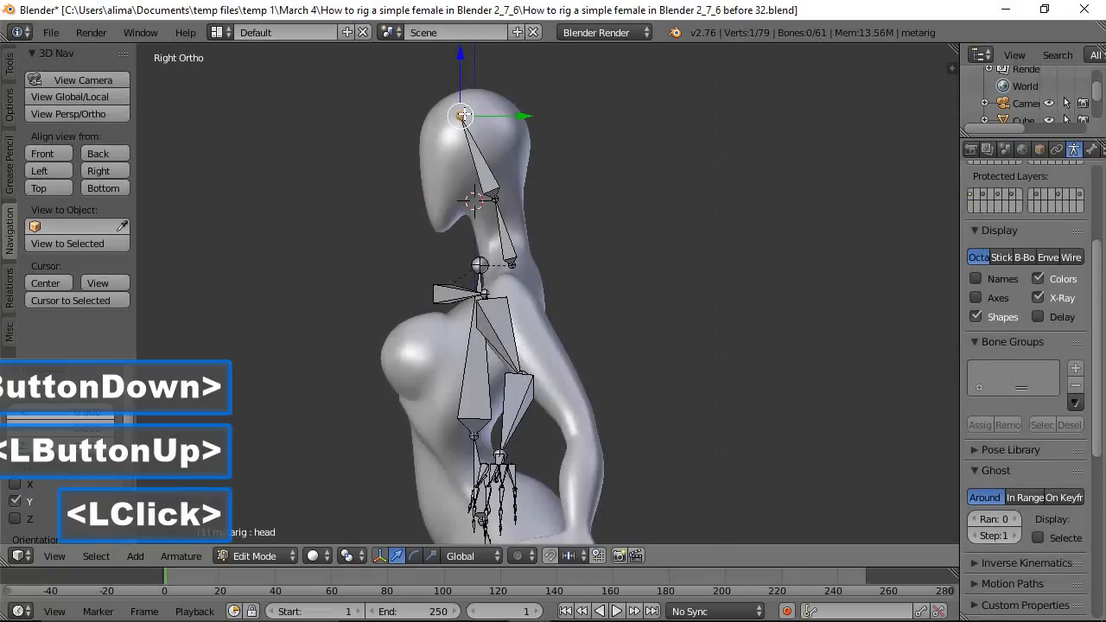
{"action": "left_click_drag", "start_coordinate": [523, 115], "coordinate": [524, 119]}
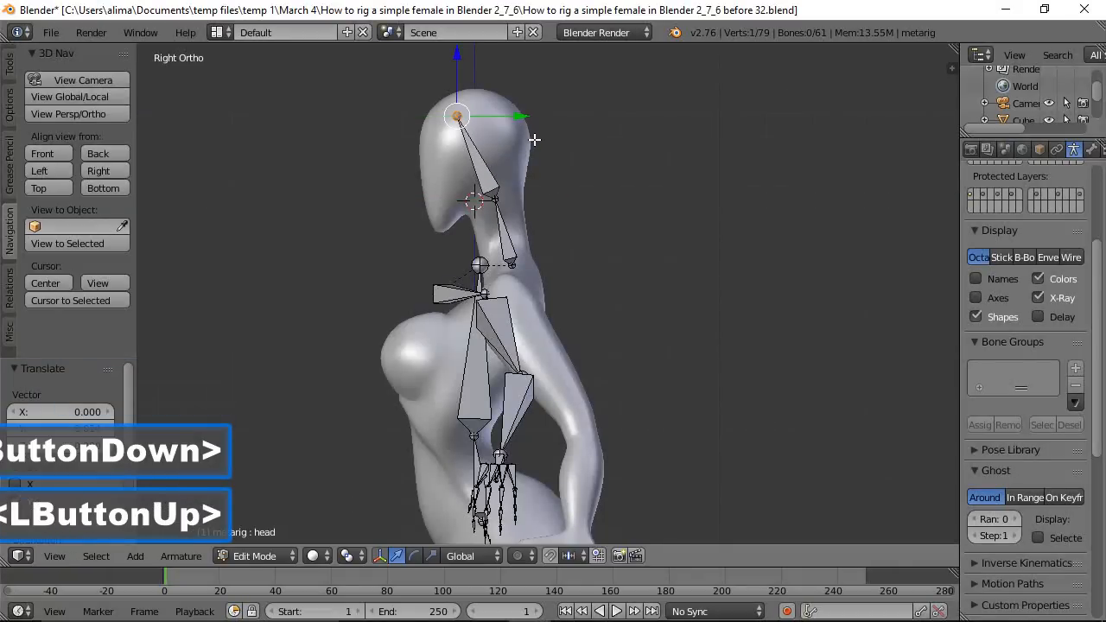
Move the chest's top joint back toward the neck base and the spine's upper joint about 0.064 forward along Y, and save the file as version 33.
{"action": "left_click", "coordinate": [524, 266]}
{"action": "left_click_drag", "start_coordinate": [541, 261], "coordinate": [550, 260]}
{"action": "left_click", "coordinate": [474, 437]}
{"action": "left_click_drag", "start_coordinate": [510, 437], "coordinate": [518, 438]}
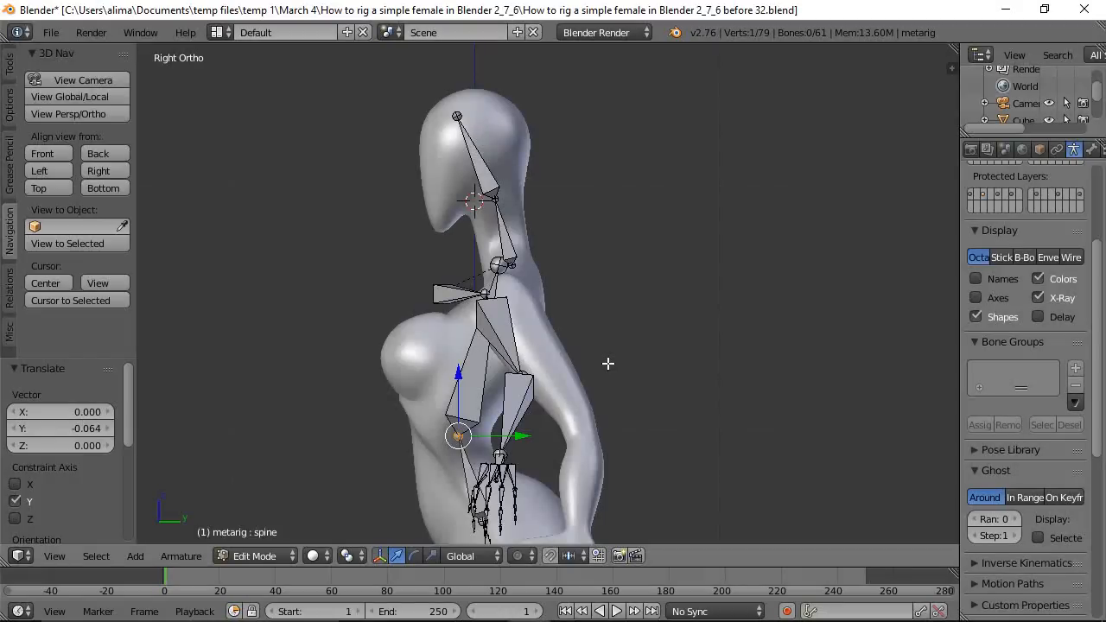
{"action": "left_click", "coordinate": [984, 497]}
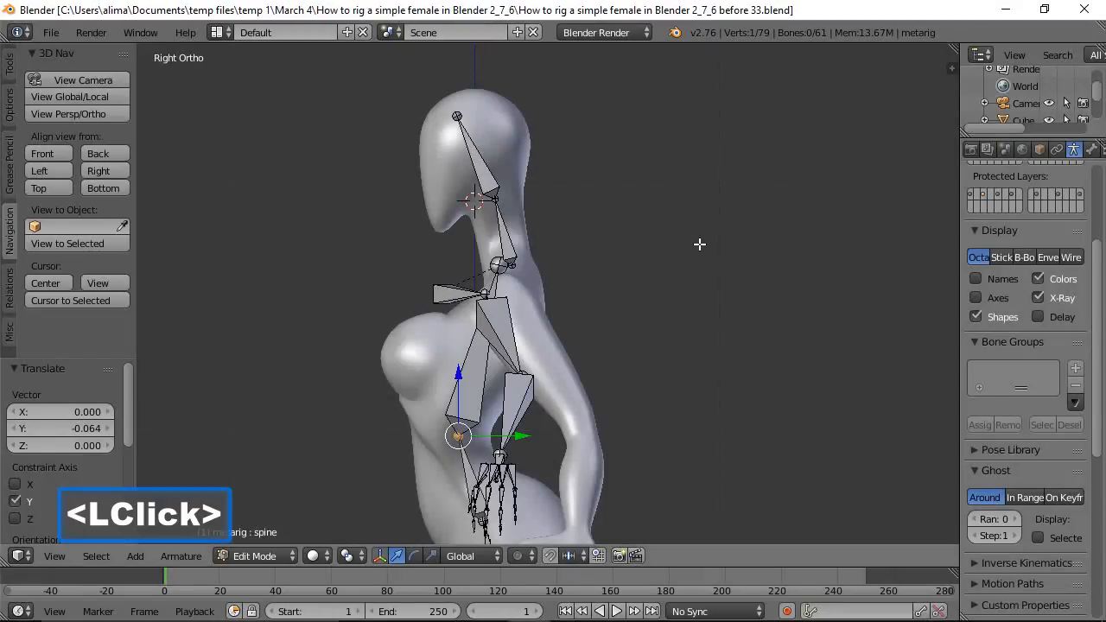
{"action": "key", "text": "a"}
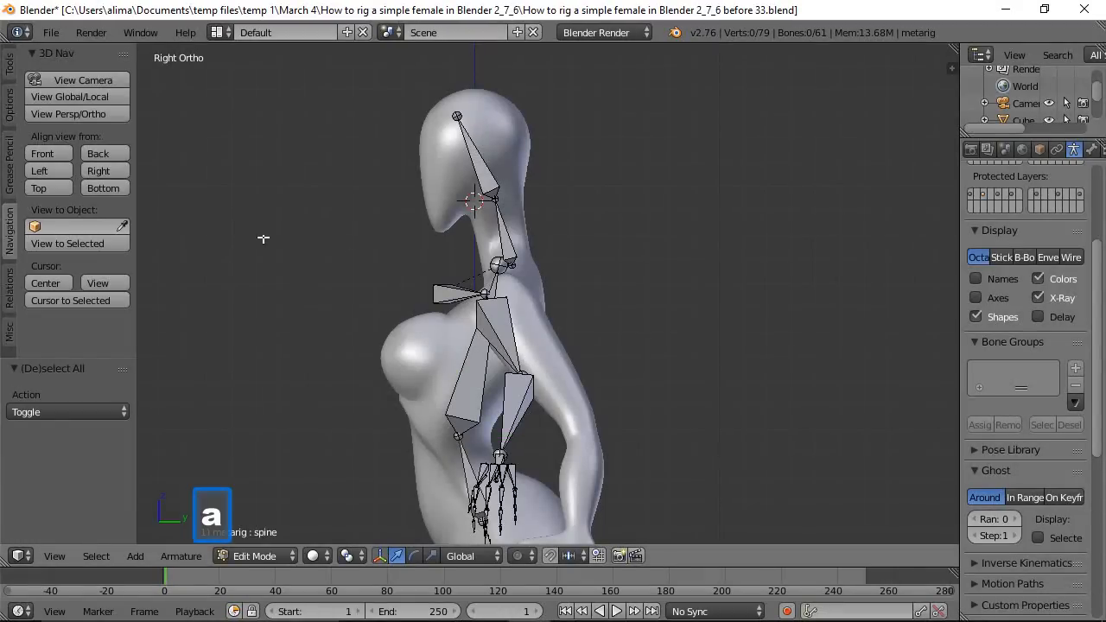
Show the feet close up in front orthographic view with wireframe display.
{"action": "left_click", "coordinate": [50, 153]}
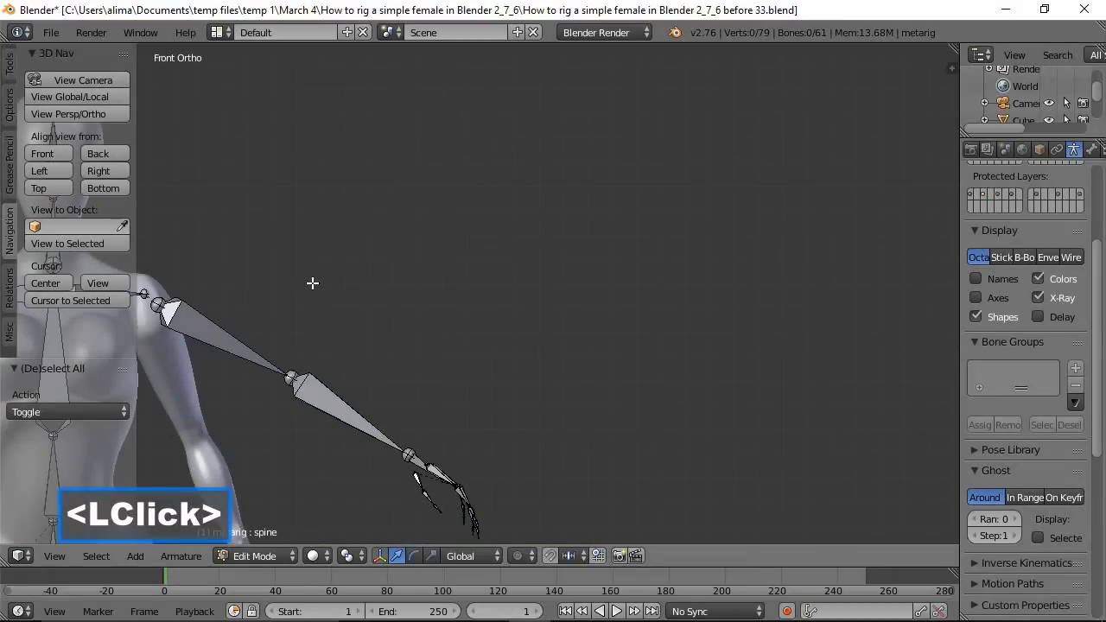
{"action": "middle_click_drag", "start_coordinate": [311, 286], "coordinate": [722, 256], "text": "shift"}
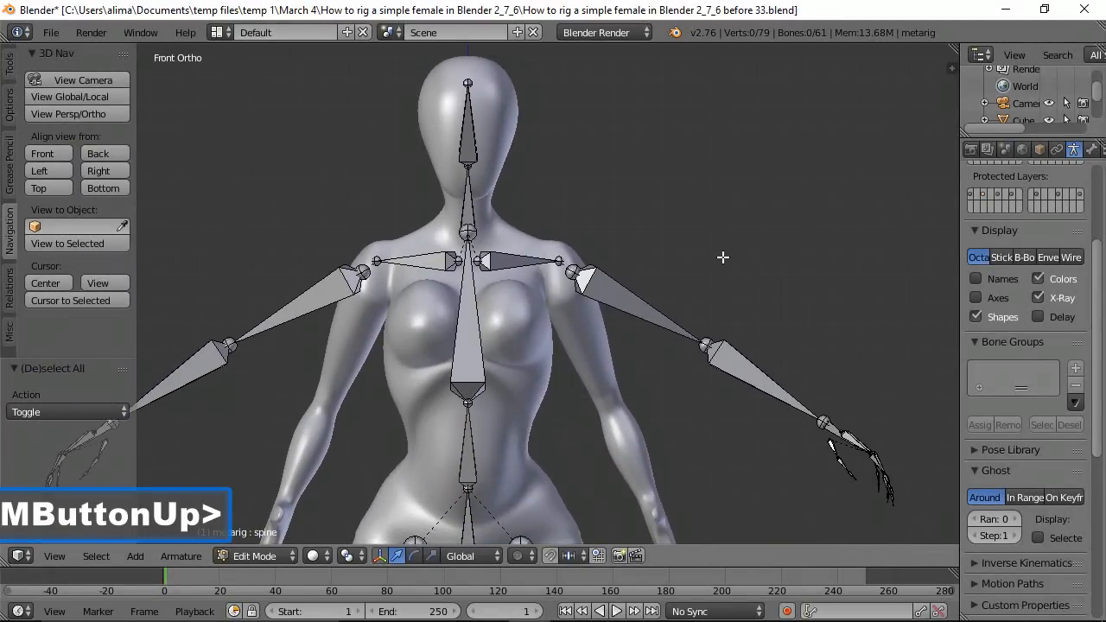
{"action": "scroll", "coordinate": [722, 257], "scroll_direction": "down", "scroll_amount": 4}
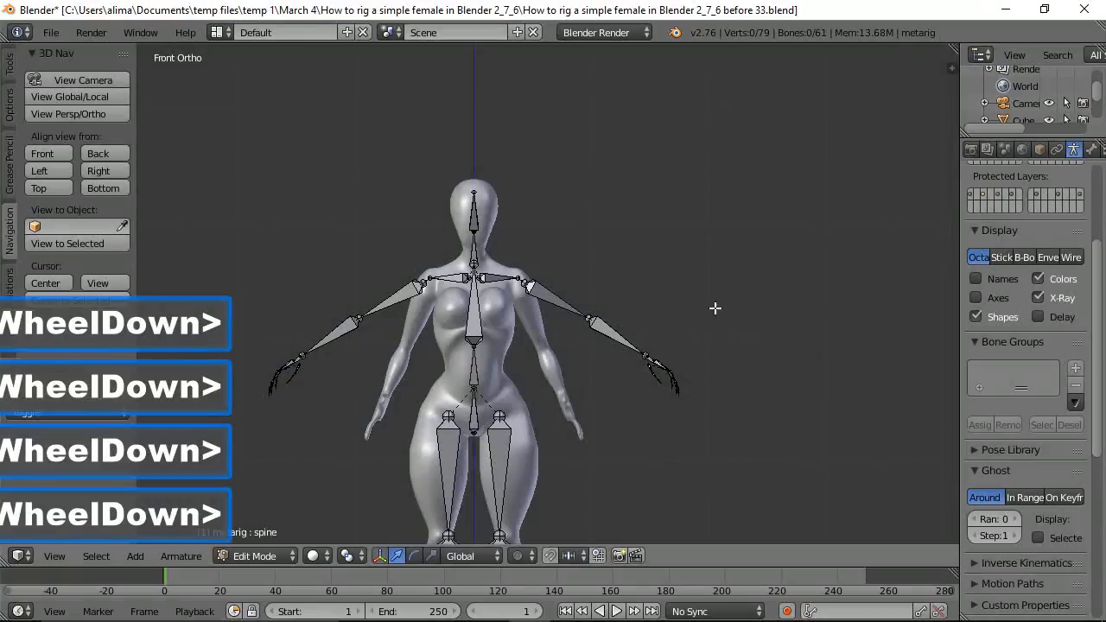
{"action": "middle_click_drag", "start_coordinate": [682, 383], "coordinate": [723, 286], "text": "shift"}
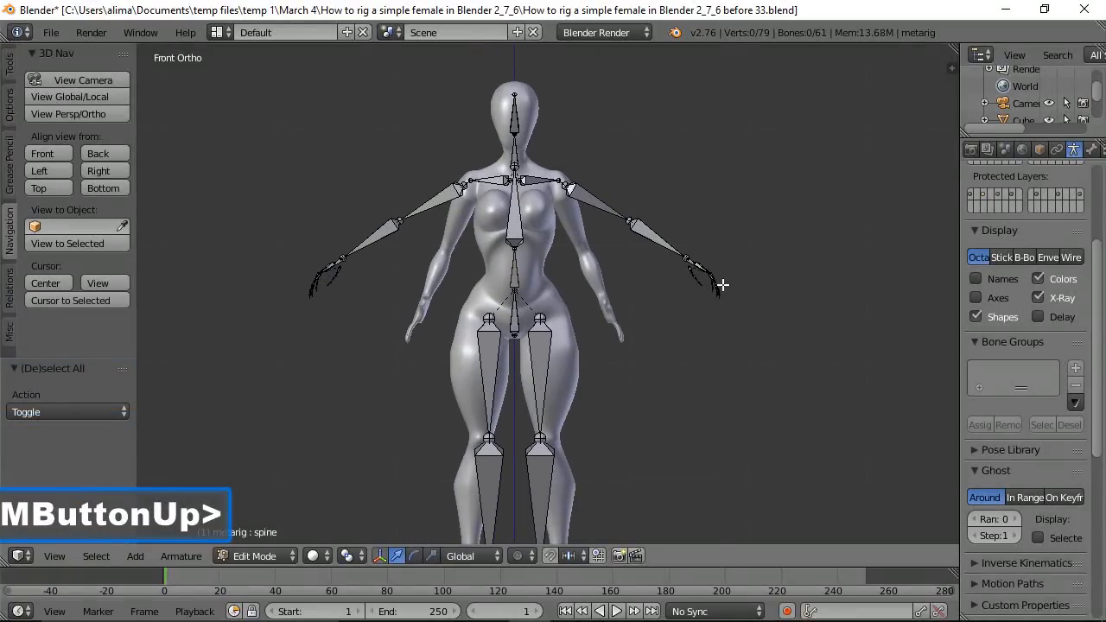
{"action": "scroll", "coordinate": [722, 285], "scroll_direction": "down", "scroll_amount": 2}
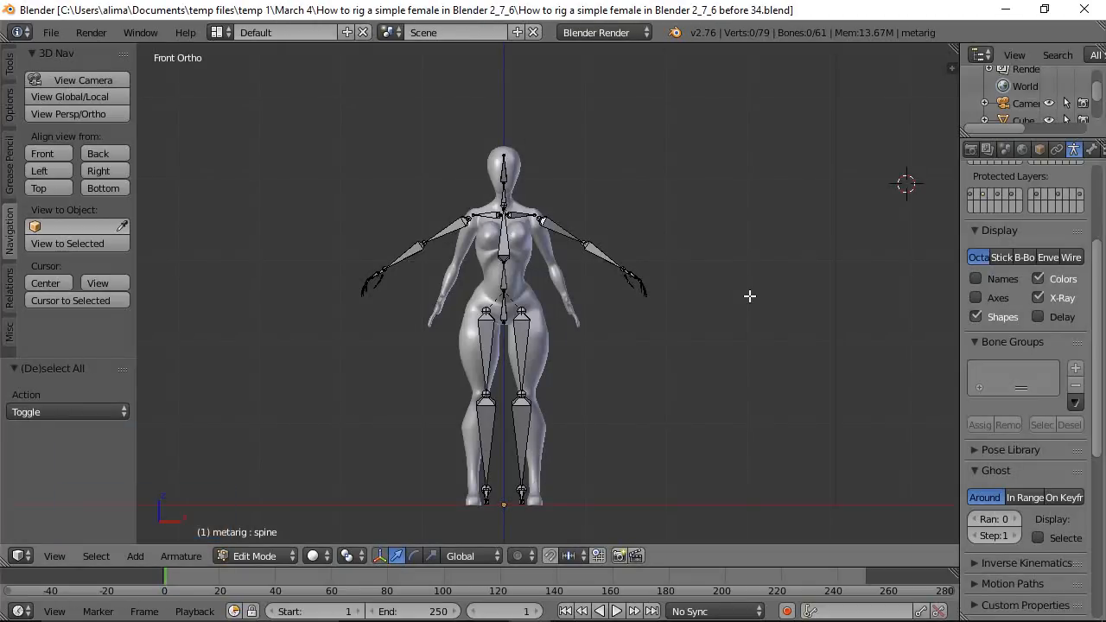
{"action": "key", "text": "b"}
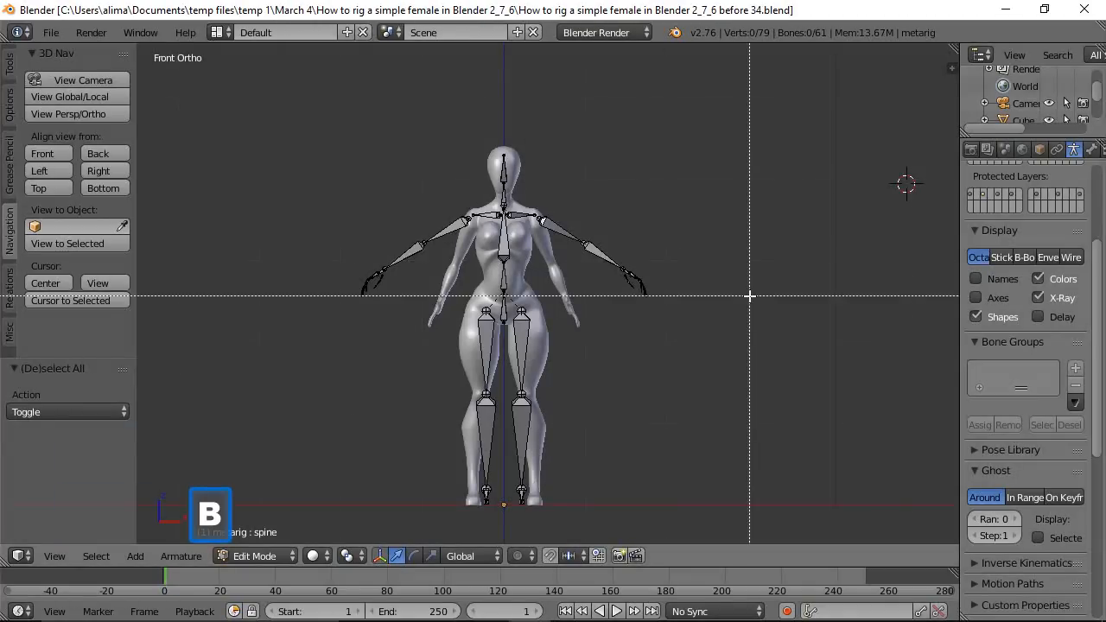
{"action": "left_click_drag", "start_coordinate": [390, 430], "coordinate": [597, 528]}
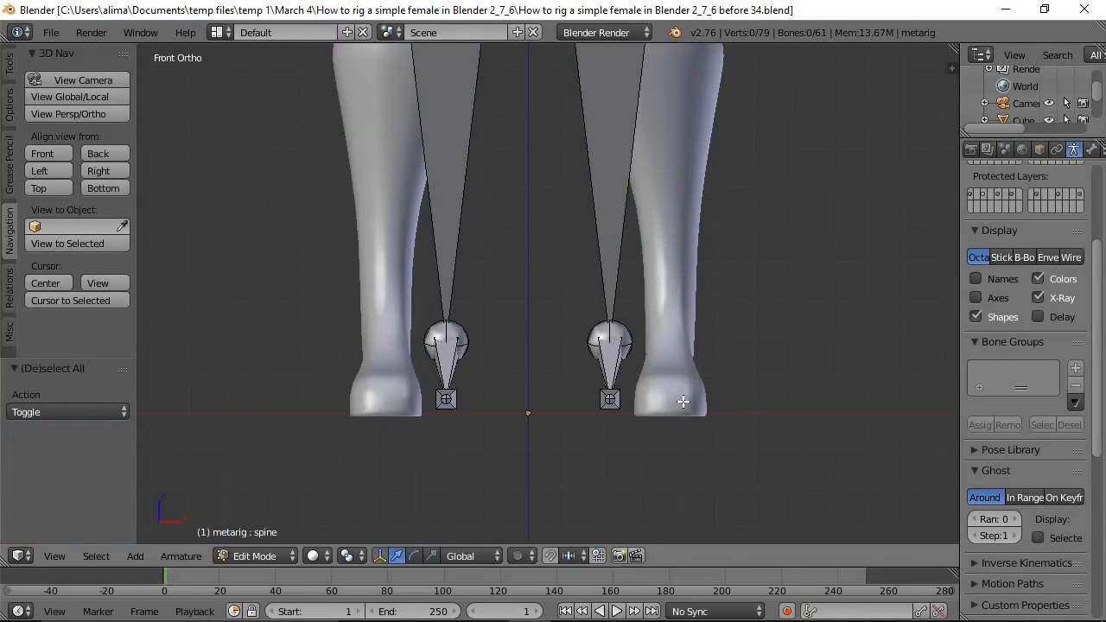
{"action": "key", "text": "z"}
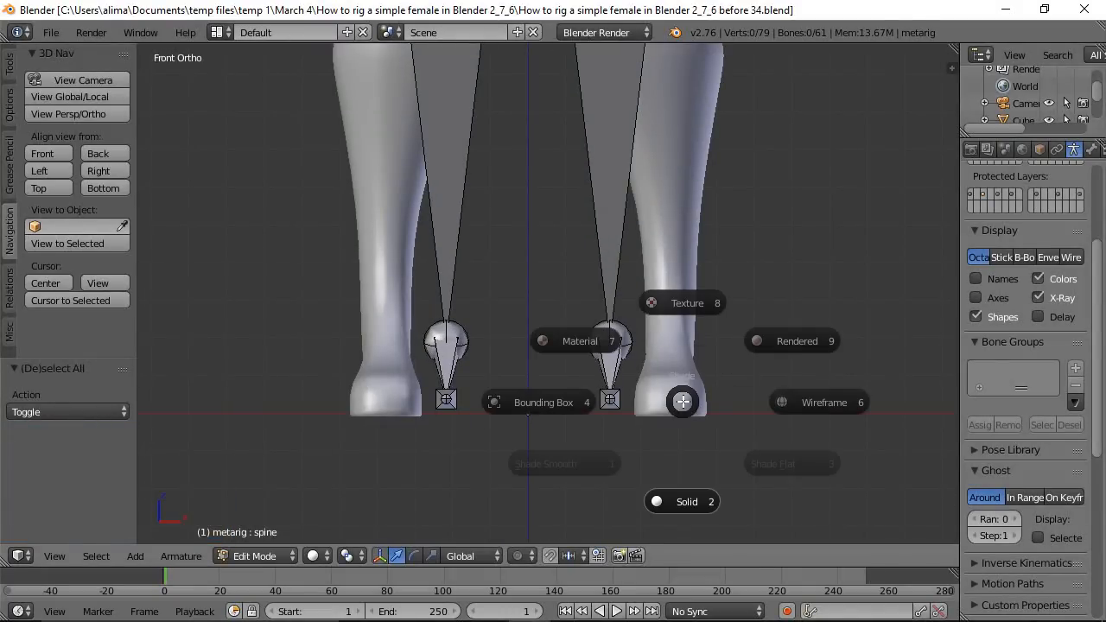
{"action": "left_click", "coordinate": [808, 403]}
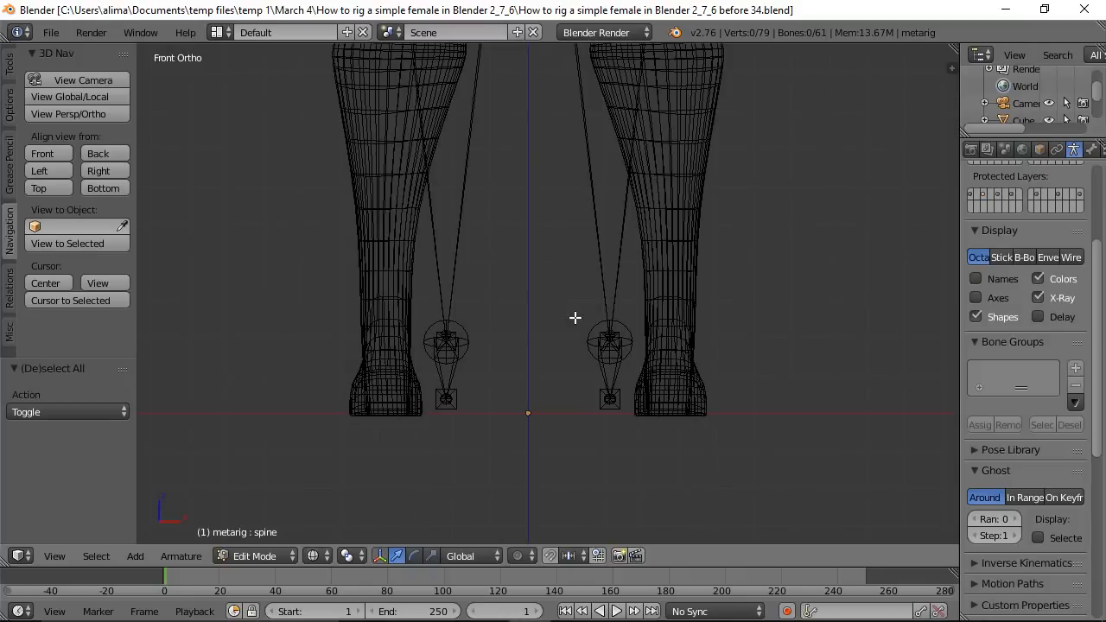
Box-select the left ankle, foot, heel and toe bones, move them outward along X into the mesh's foot, and deselect everything.
{"action": "key", "text": "b"}
{"action": "left_click_drag", "start_coordinate": [560, 293], "coordinate": [662, 427]}
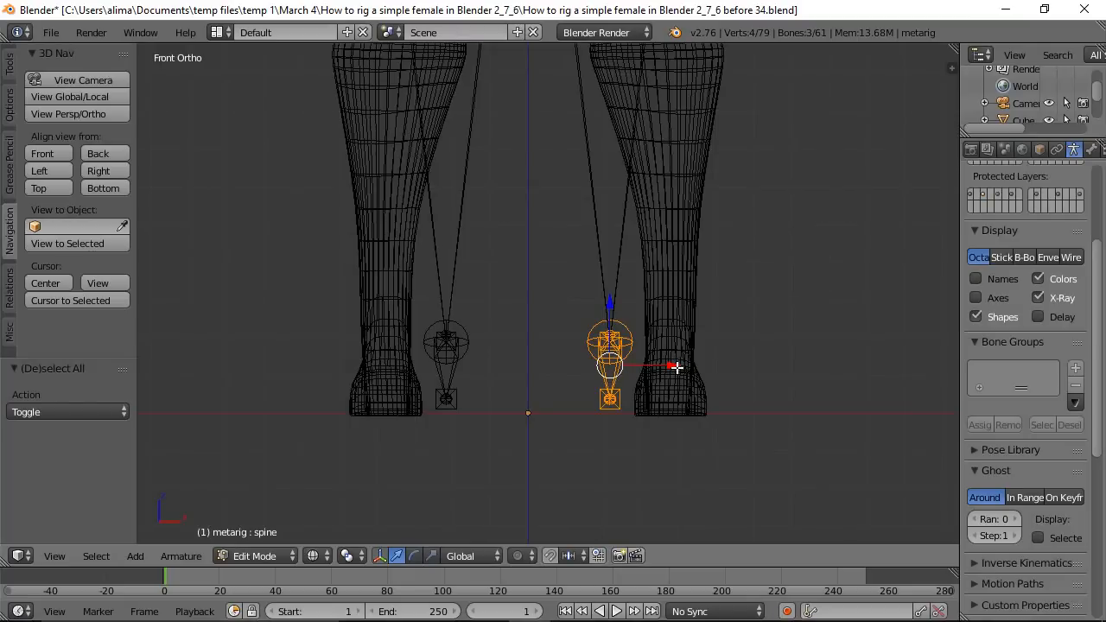
{"action": "left_click_drag", "start_coordinate": [673, 365], "coordinate": [734, 349]}
{"action": "key", "text": "a"}
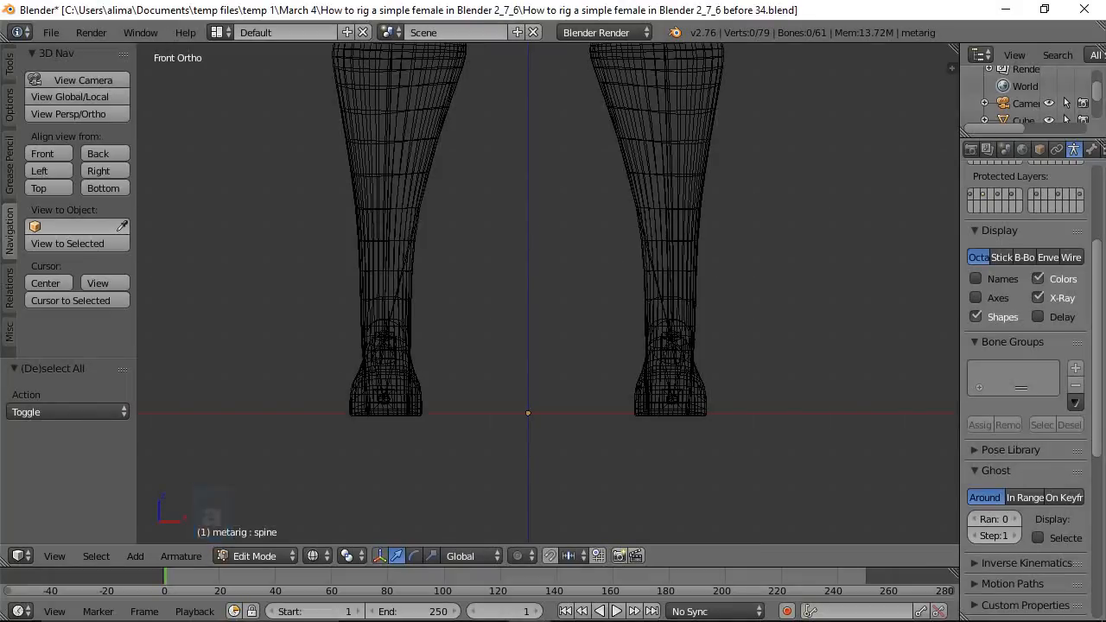
Save the file as "How to rig a simple female in Blender 2_7_6 before 35.blend" and return to solid display.
{"action": "left_click", "coordinate": [778, 67]}
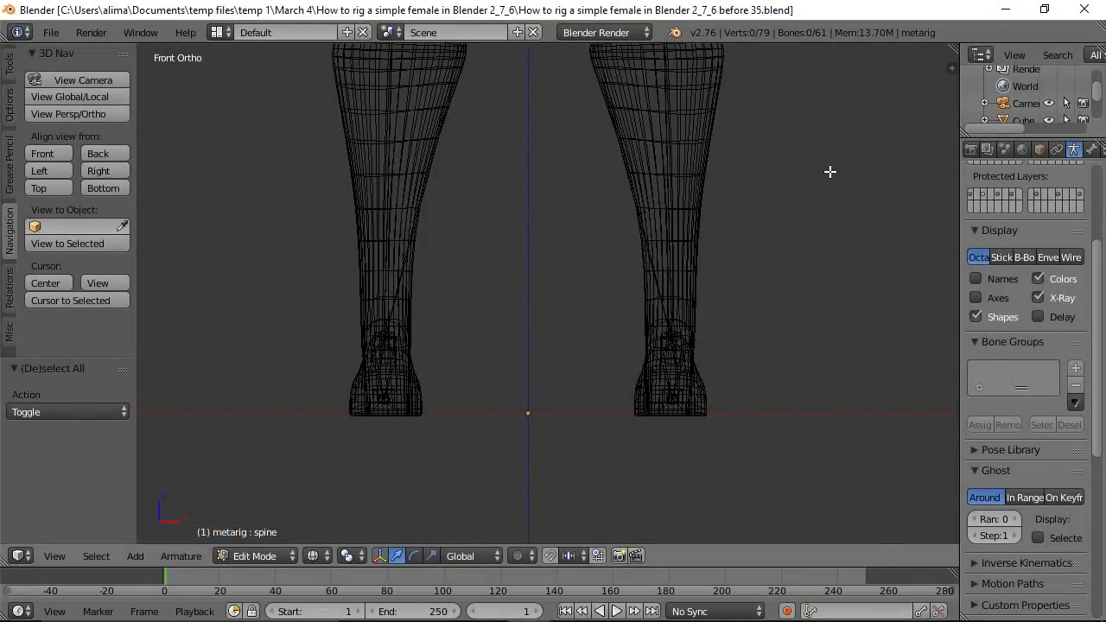
{"action": "key", "text": "z"}
{"action": "left_click", "coordinate": [836, 273]}
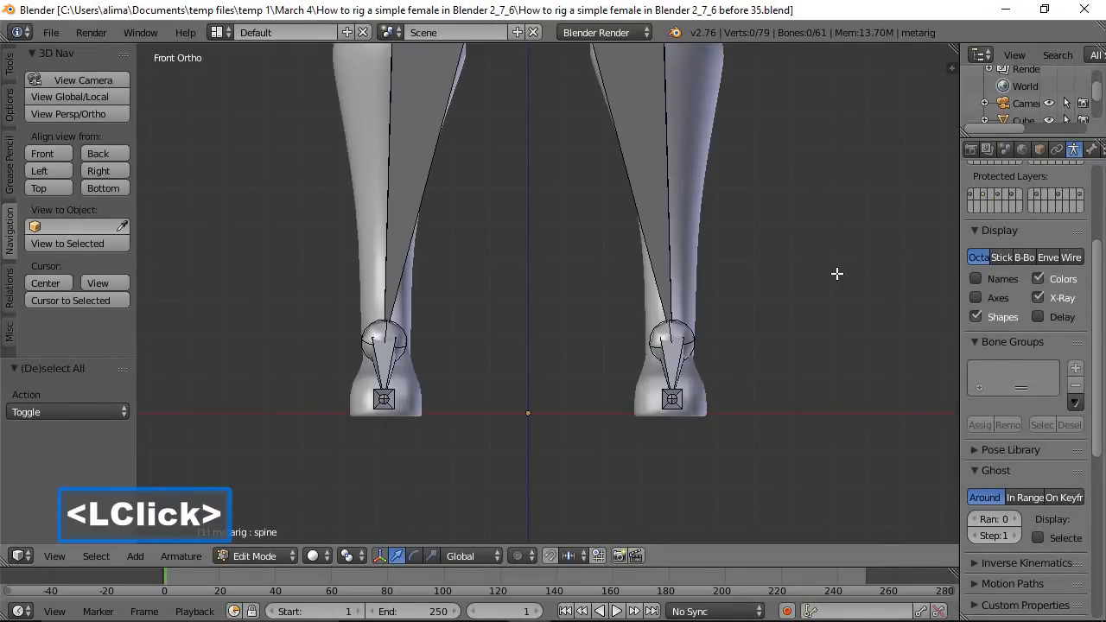
Move the left knee joint 0.081 outward along X, save the file as version 36 and deselect everything.
{"action": "scroll", "coordinate": [837, 273], "scroll_direction": "down", "scroll_amount": 4}
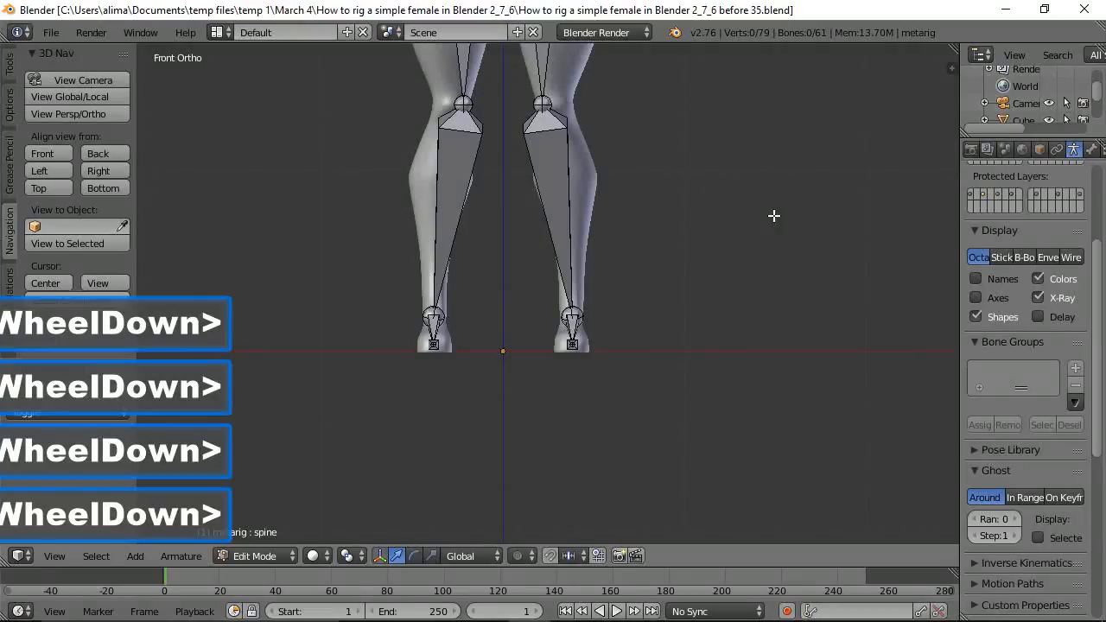
{"action": "middle_click_drag", "start_coordinate": [755, 170], "coordinate": [742, 332], "text": "shift"}
{"action": "right_click", "coordinate": [540, 262]}
{"action": "left_click_drag", "start_coordinate": [599, 264], "coordinate": [616, 261]}
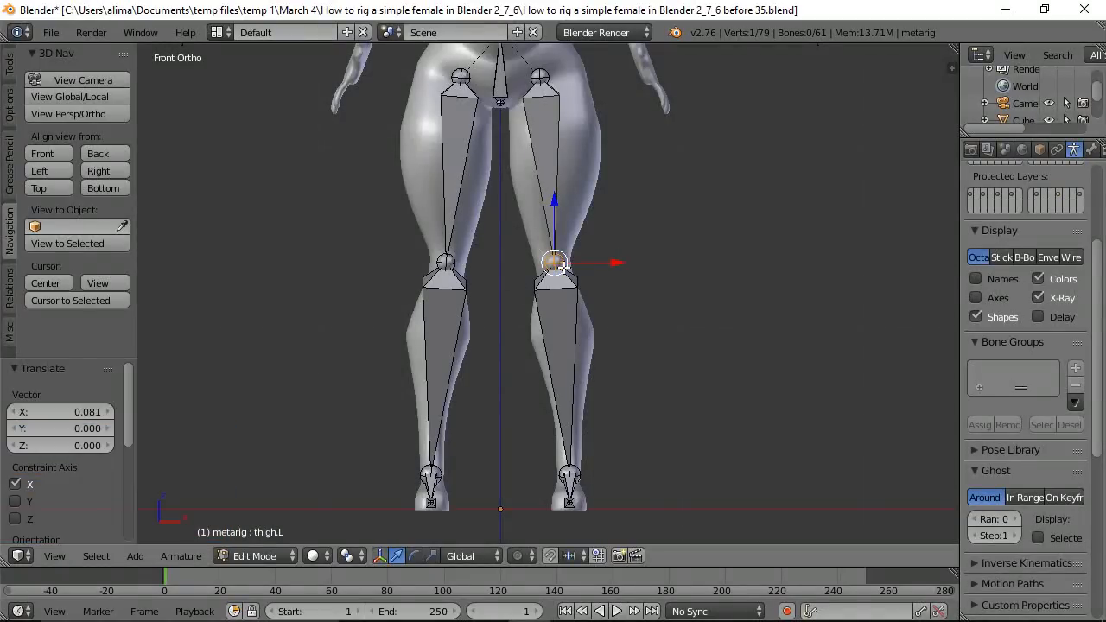
{"action": "left_click", "coordinate": [10, 103]}
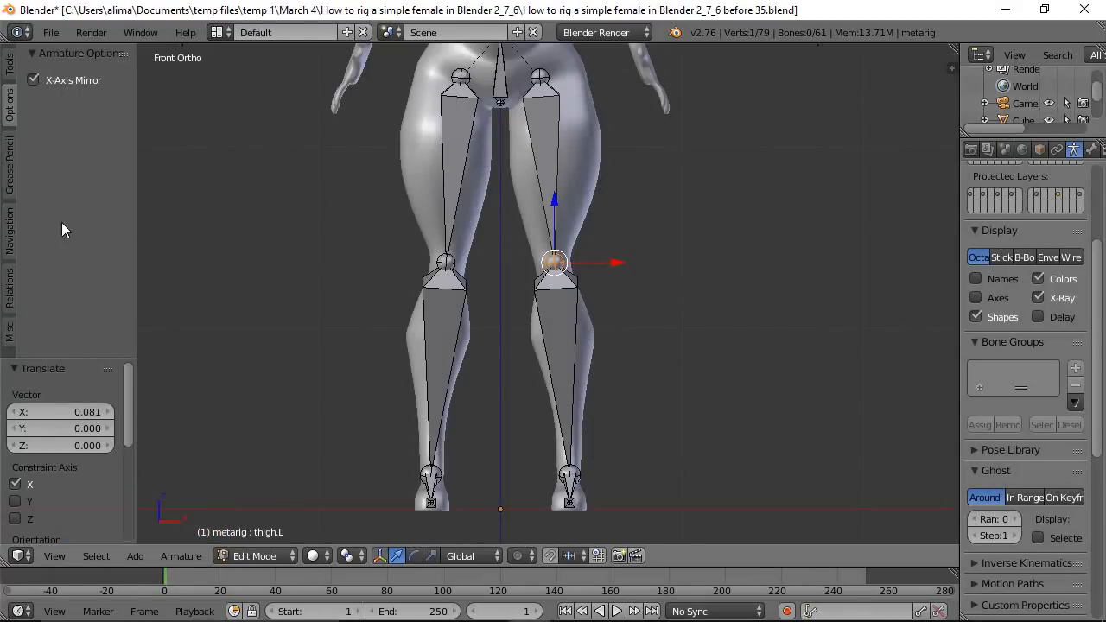
{"action": "left_click", "coordinate": [10, 243]}
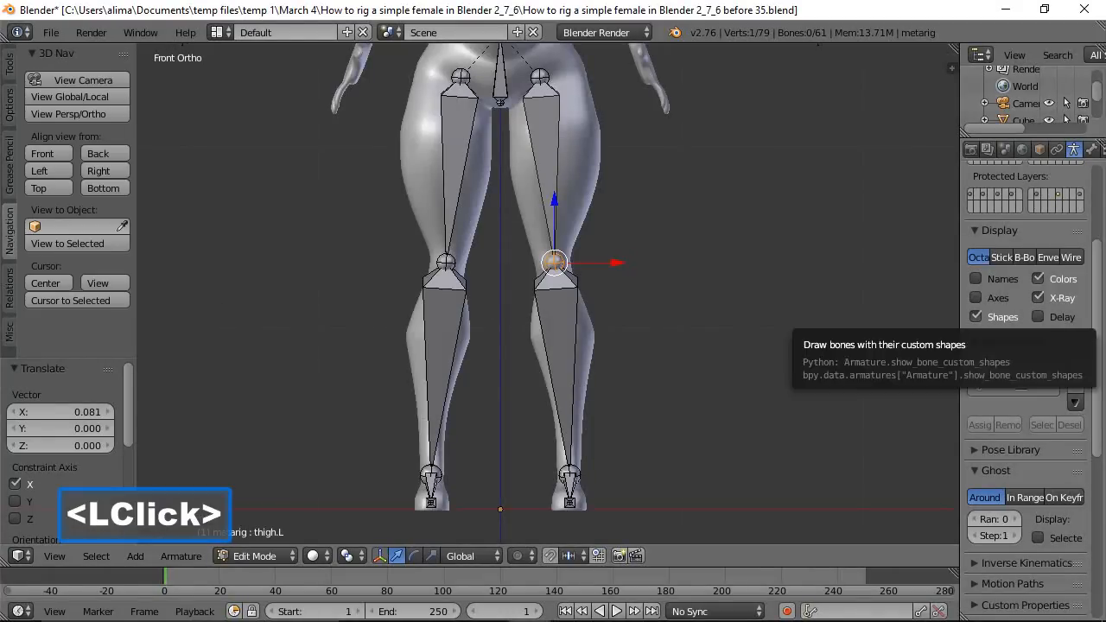
{"action": "double_click", "coordinate": [746, 133]}
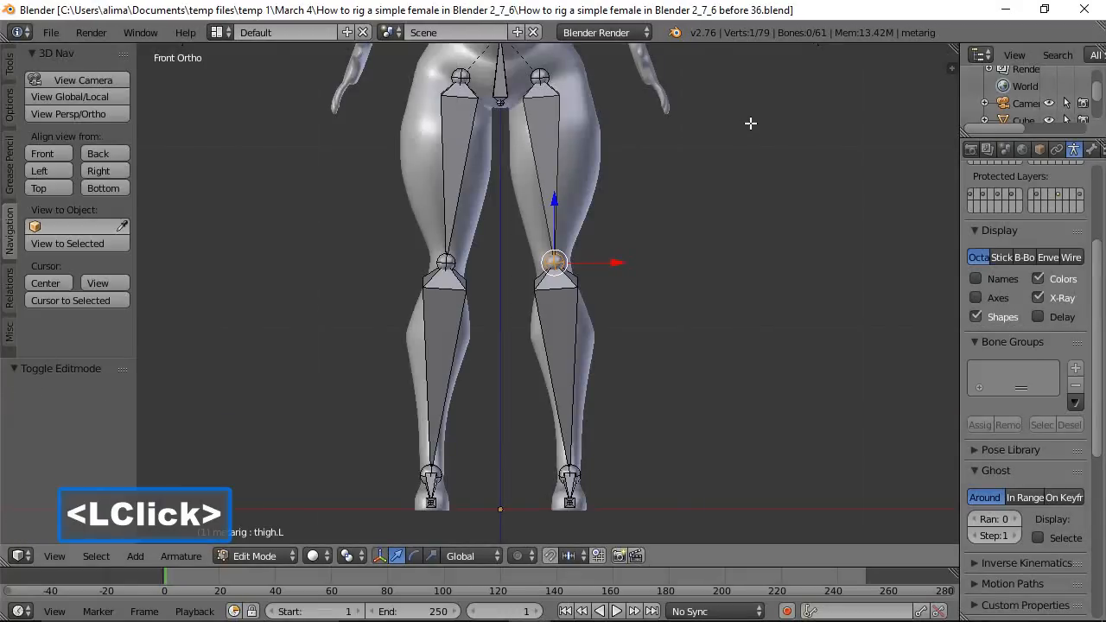
{"action": "key", "text": "a"}
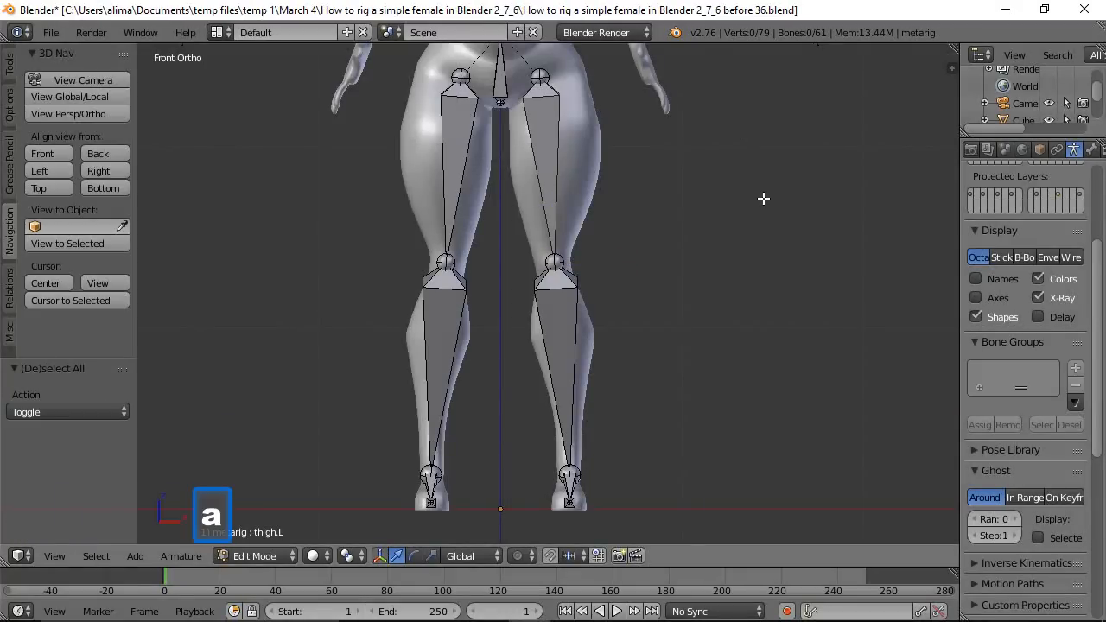
Lasso-select the left hand and finger bones and move them inward and down onto the mesh's hand in front view.
{"action": "scroll", "coordinate": [763, 198], "scroll_direction": "down", "scroll_amount": 3}
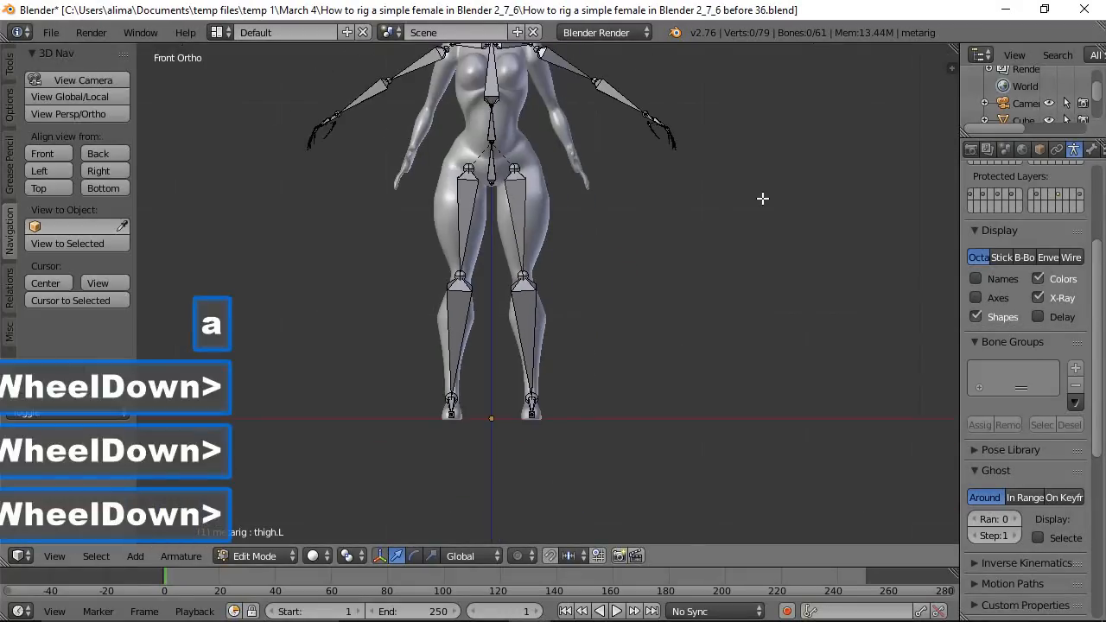
{"action": "middle_click_drag", "start_coordinate": [730, 137], "coordinate": [744, 251], "text": "shift"}
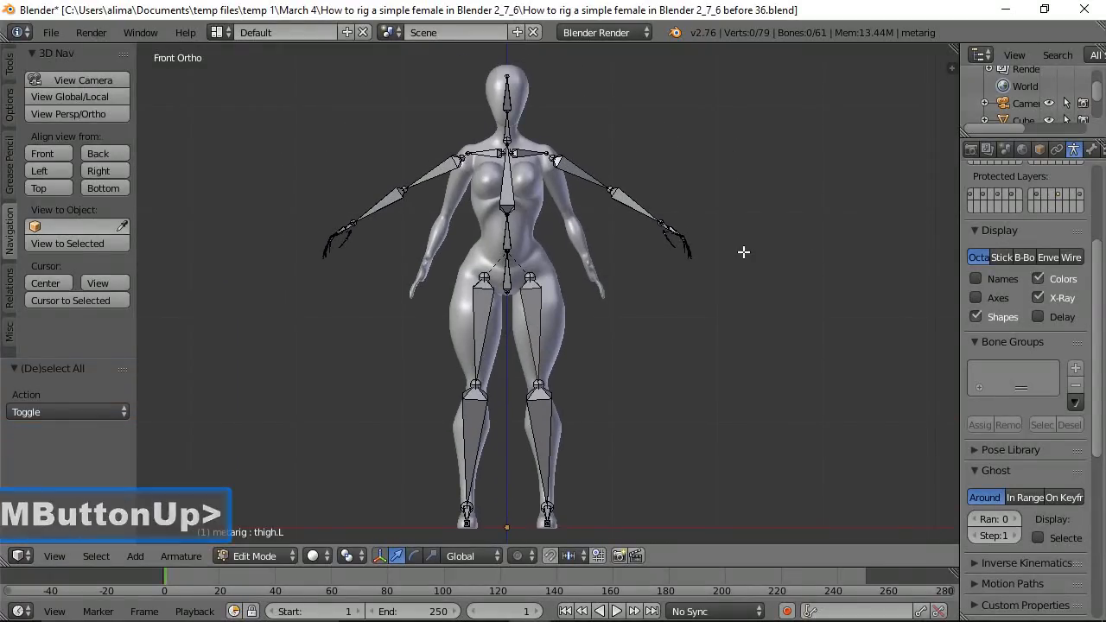
{"action": "key", "text": "ctrl"}
{"action": "mouse_move", "coordinate": [744, 251]}
{"action": "left_mouse_down", "text": "ctrl"}
{"action": "mouse_move", "coordinate": [687, 201]}
{"action": "mouse_move", "coordinate": [650, 232]}
{"action": "mouse_move", "coordinate": [679, 285]}
{"action": "left_mouse_up", "text": "ctrl"}
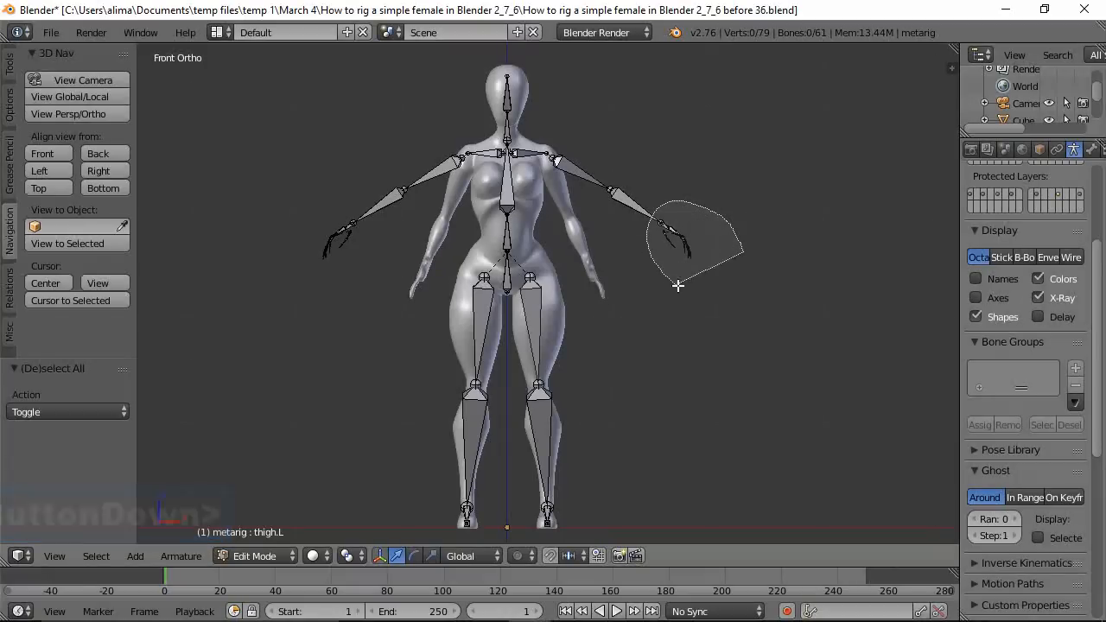
{"action": "right_click_drag", "start_coordinate": [678, 285], "coordinate": [717, 296], "text": "ctrl"}
{"action": "left_click_drag", "start_coordinate": [743, 241], "coordinate": [662, 256]}
{"action": "left_click_drag", "start_coordinate": [603, 182], "coordinate": [604, 220]}
{"action": "left_click_drag", "start_coordinate": [658, 278], "coordinate": [666, 277]}
{"action": "left_click_drag", "start_coordinate": [608, 214], "coordinate": [608, 216]}
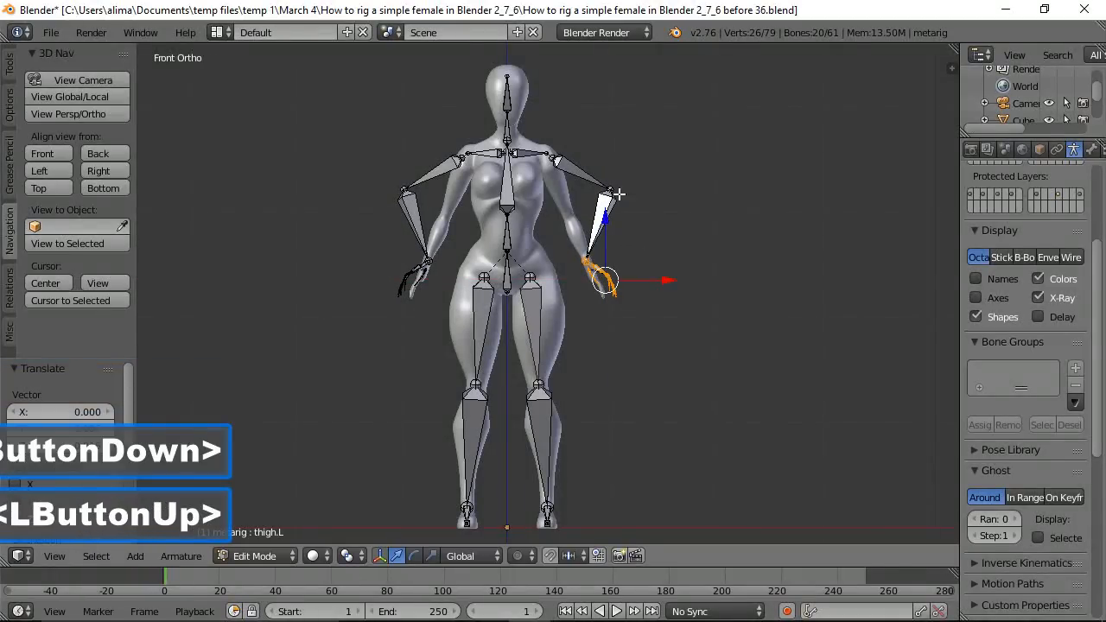
Move the left elbow joint inward and down into the mesh's arm in front view, and save the file as version 37.
{"action": "left_click", "coordinate": [612, 189]}
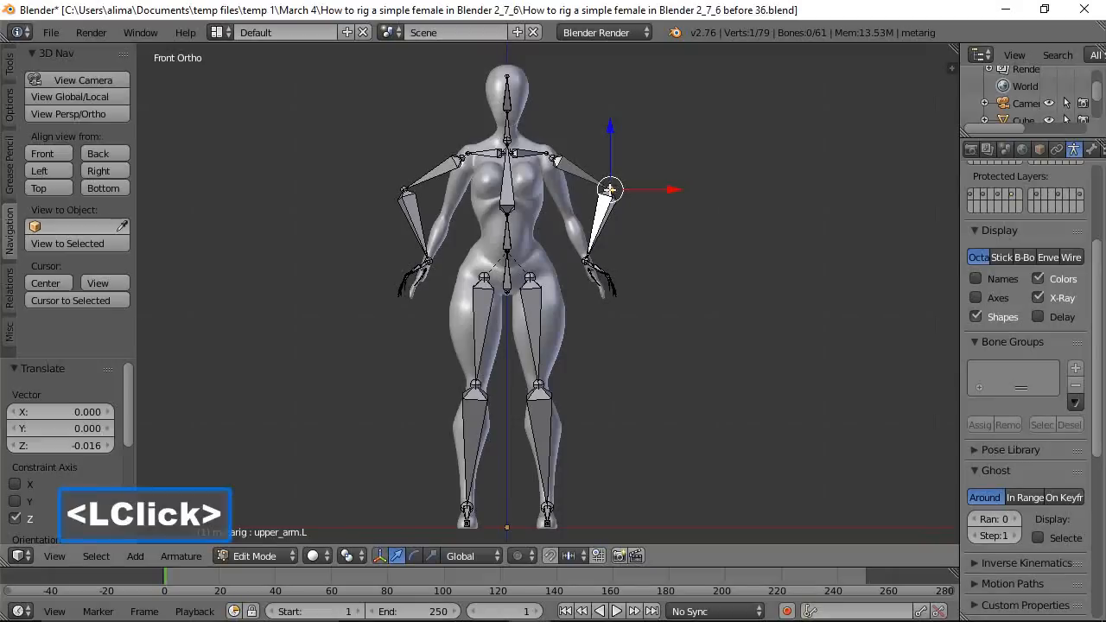
{"action": "left_click_drag", "start_coordinate": [672, 190], "coordinate": [625, 196]}
{"action": "left_click_drag", "start_coordinate": [565, 132], "coordinate": [568, 156]}
{"action": "left_click_drag", "start_coordinate": [614, 210], "coordinate": [623, 211]}
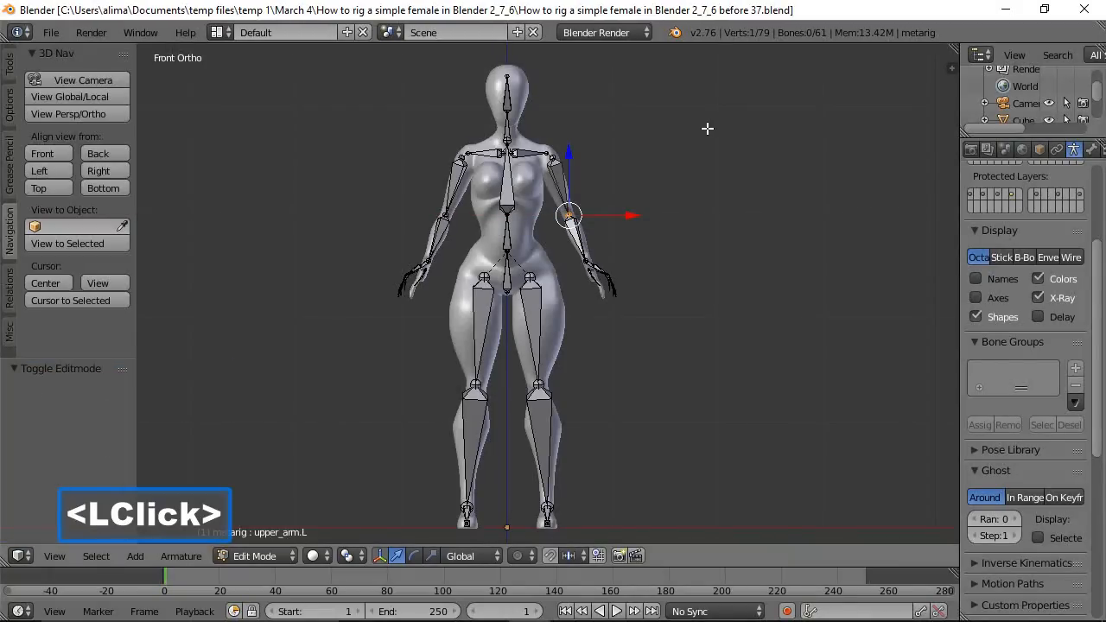
Move the left elbow joint back along Y into the mesh's arm in right orthographic view.
{"action": "left_click", "coordinate": [101, 169]}
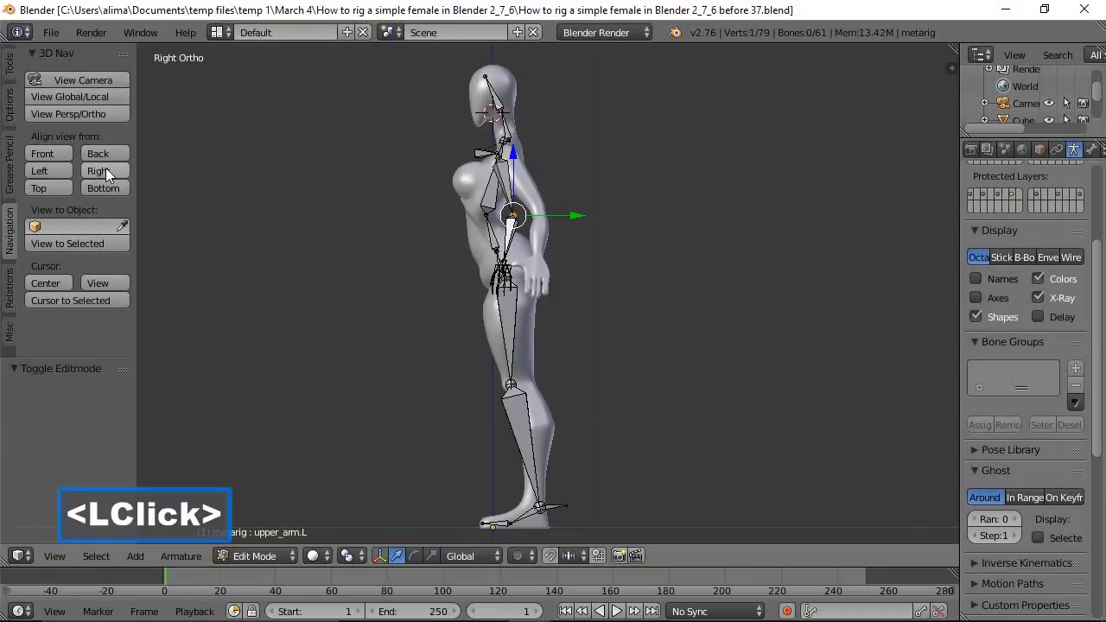
{"action": "left_click_drag", "start_coordinate": [577, 217], "coordinate": [605, 213]}
{"action": "middle_click_drag", "start_coordinate": [446, 266], "coordinate": [563, 278]}
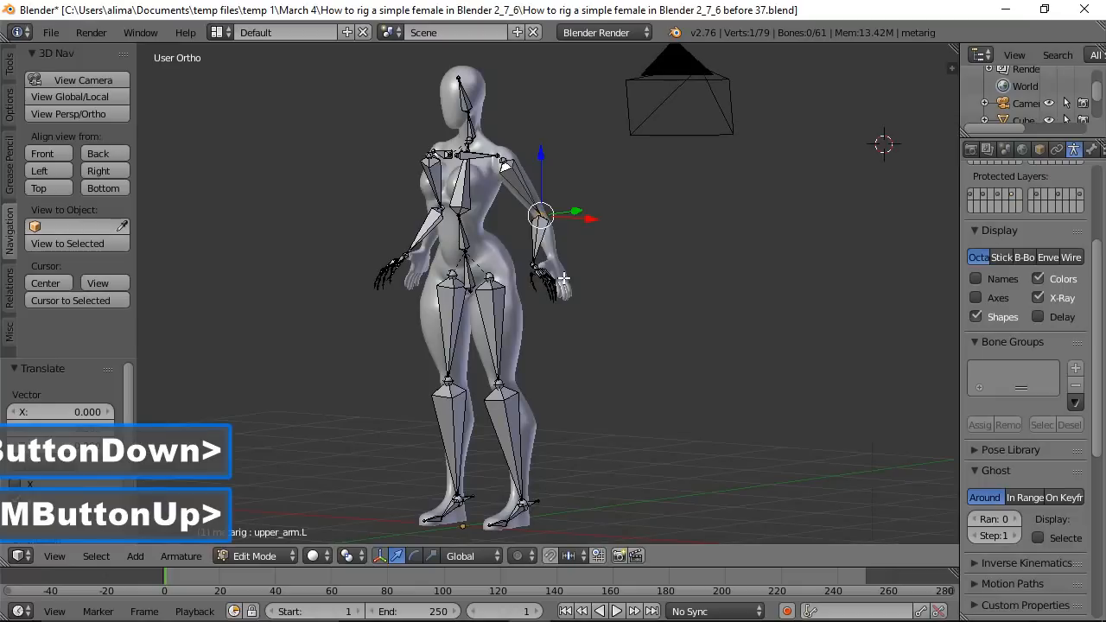
Lasso-select the left hand bones, move them back along Y and about 0.025 up along Z into the mesh's hand, and deselect everything.
{"action": "key", "text": "a"}
{"action": "key", "text": "ctrl"}
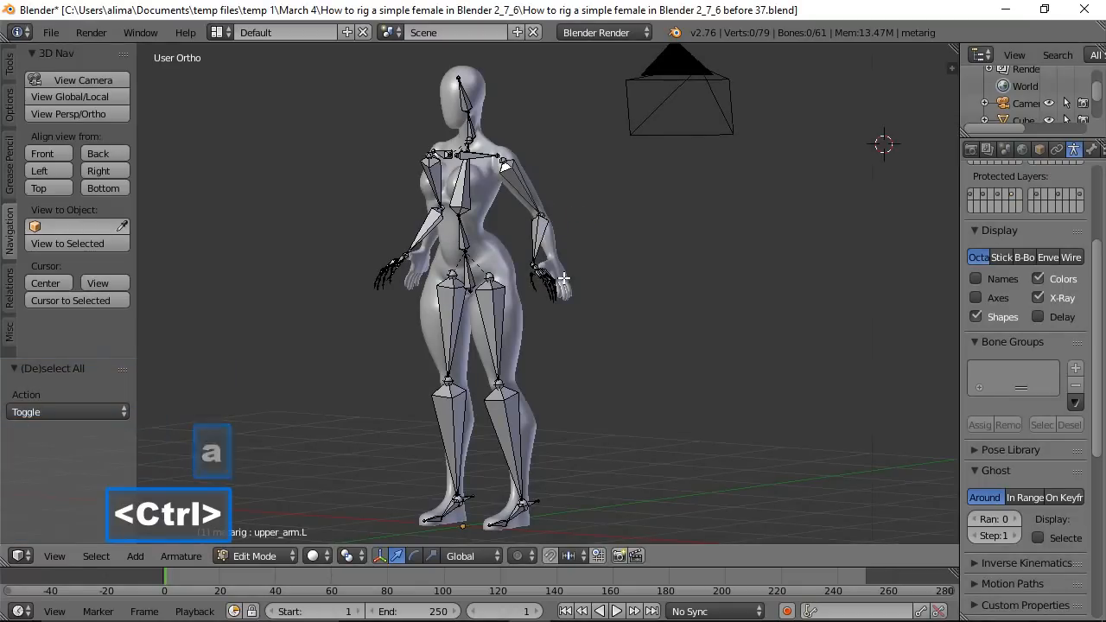
{"action": "mouse_move", "coordinate": [574, 276]}
{"action": "left_mouse_down", "text": "ctrl"}
{"action": "mouse_move", "coordinate": [570, 257]}
{"action": "mouse_move", "coordinate": [541, 252]}
{"action": "mouse_move", "coordinate": [526, 270]}
{"action": "mouse_move", "coordinate": [544, 308]}
{"action": "left_mouse_up", "text": "ctrl"}
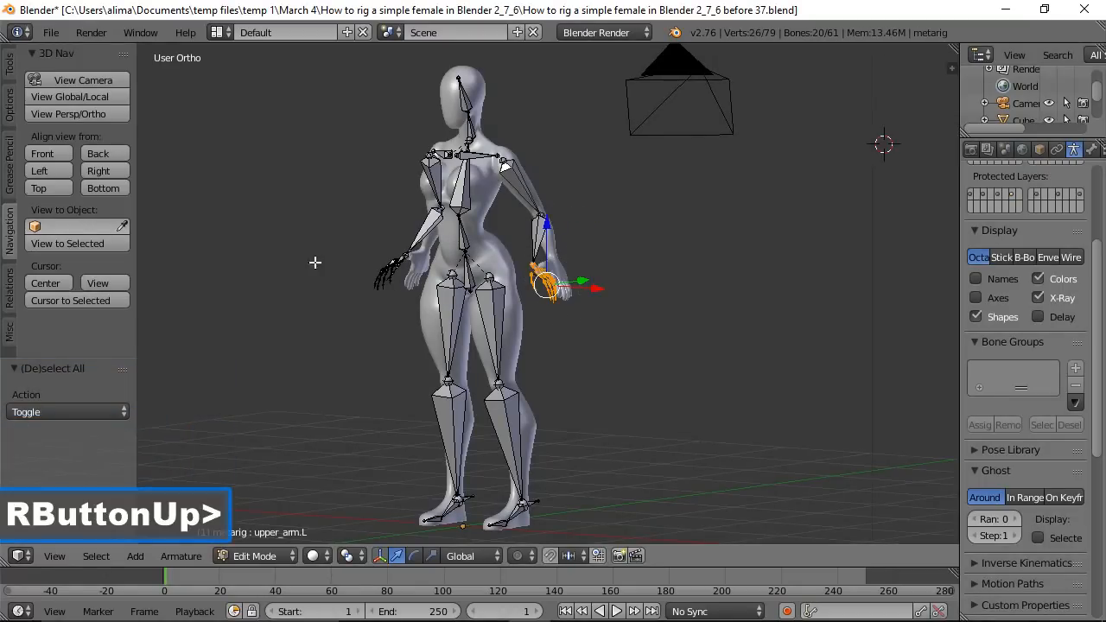
{"action": "left_click", "coordinate": [109, 171]}
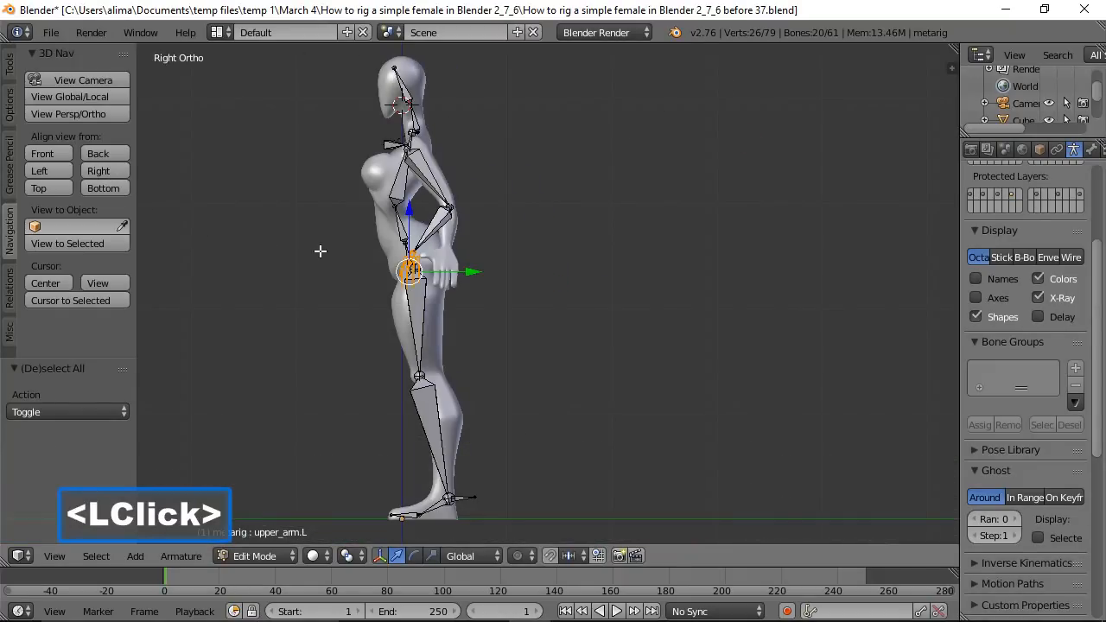
{"action": "left_click_drag", "start_coordinate": [471, 273], "coordinate": [504, 272]}
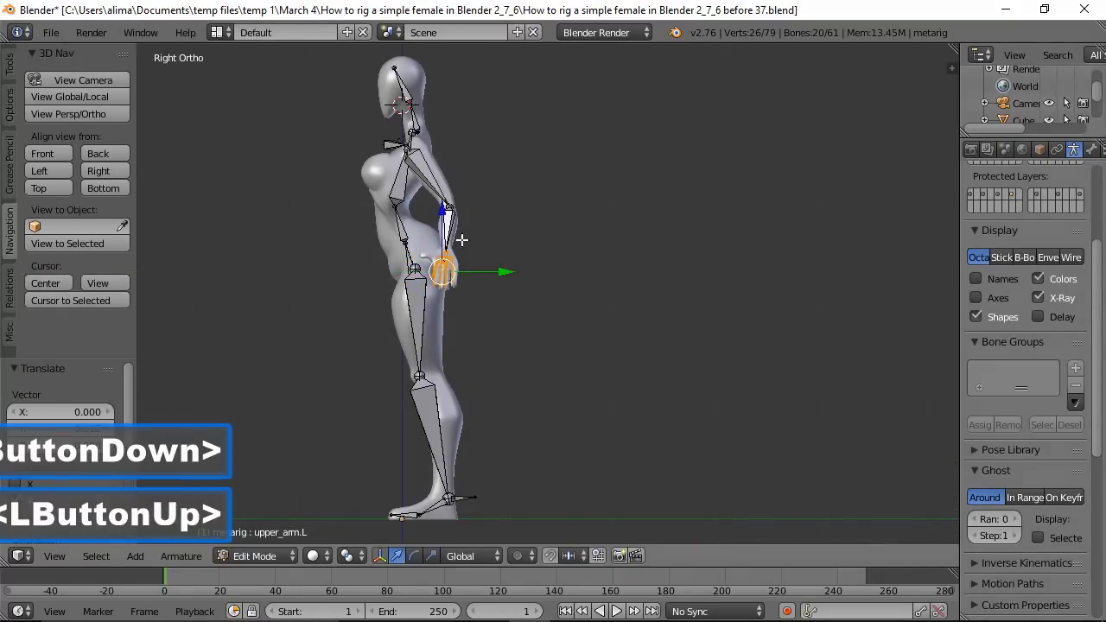
{"action": "left_click_drag", "start_coordinate": [441, 220], "coordinate": [448, 223]}
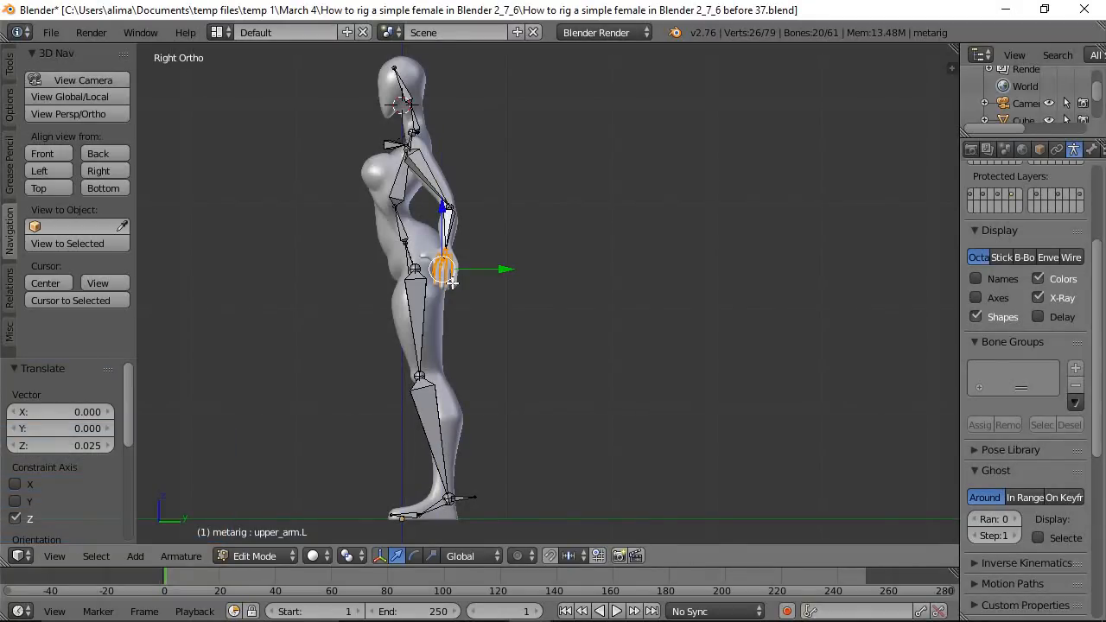
{"action": "middle_click_drag", "start_coordinate": [331, 200], "coordinate": [465, 231]}
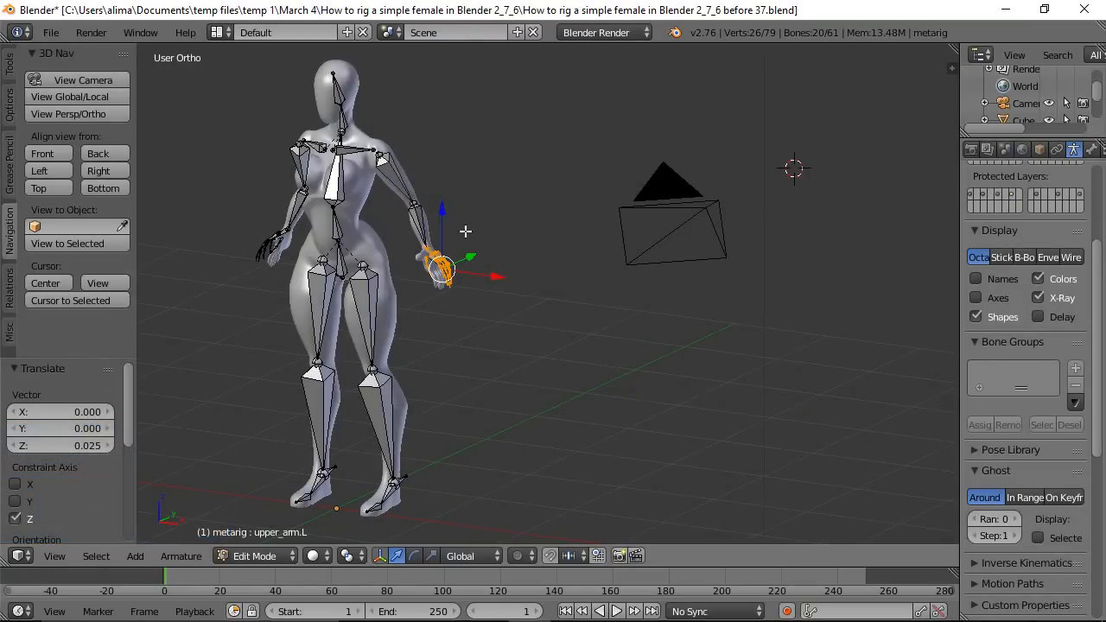
{"action": "key", "text": "a"}
Zoom in on the character's head and torso and save the file as version 38.
{"action": "middle_click_drag", "start_coordinate": [460, 226], "coordinate": [603, 324], "text": "shift"}
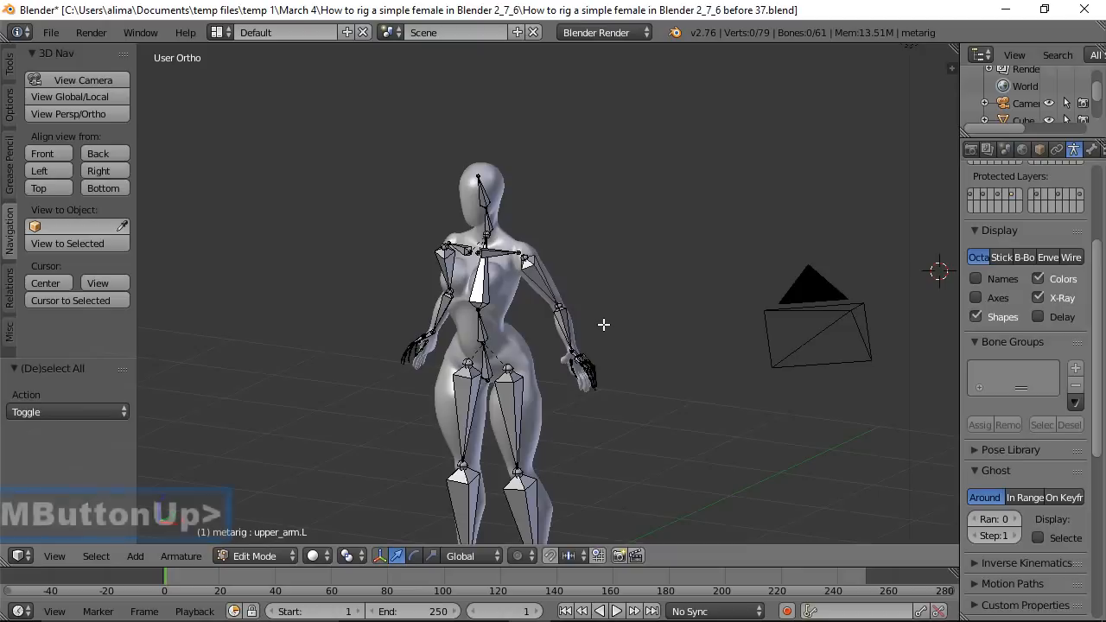
{"action": "key", "text": "b"}
{"action": "left_click_drag", "start_coordinate": [387, 136], "coordinate": [607, 363]}
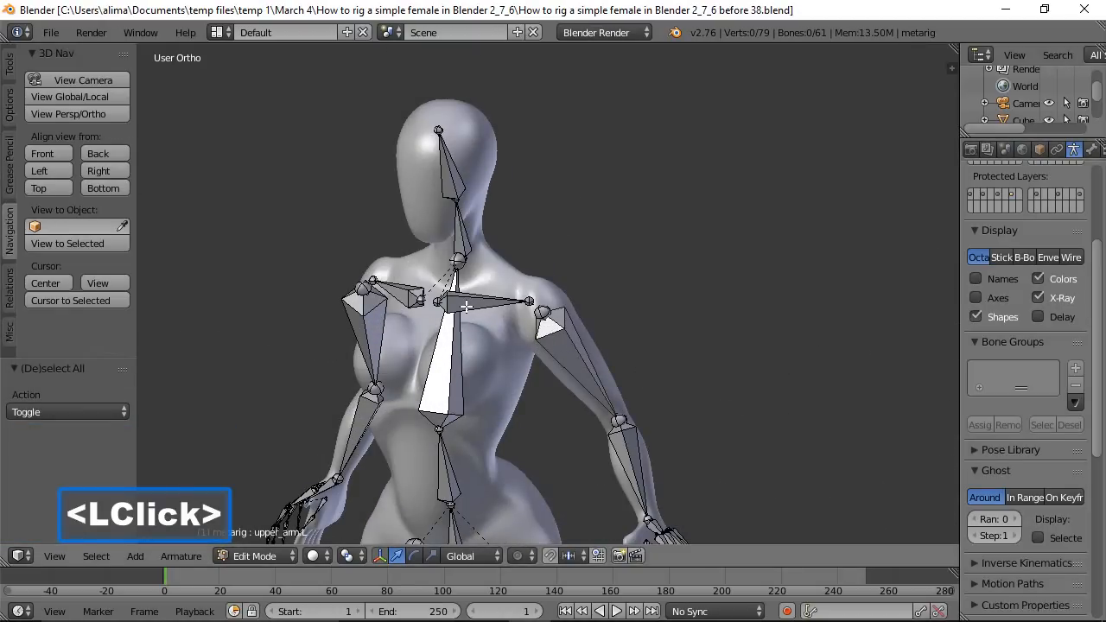
Select the left shoulder bone and move it back along Y toward the neck base.
{"action": "left_click", "coordinate": [466, 306]}
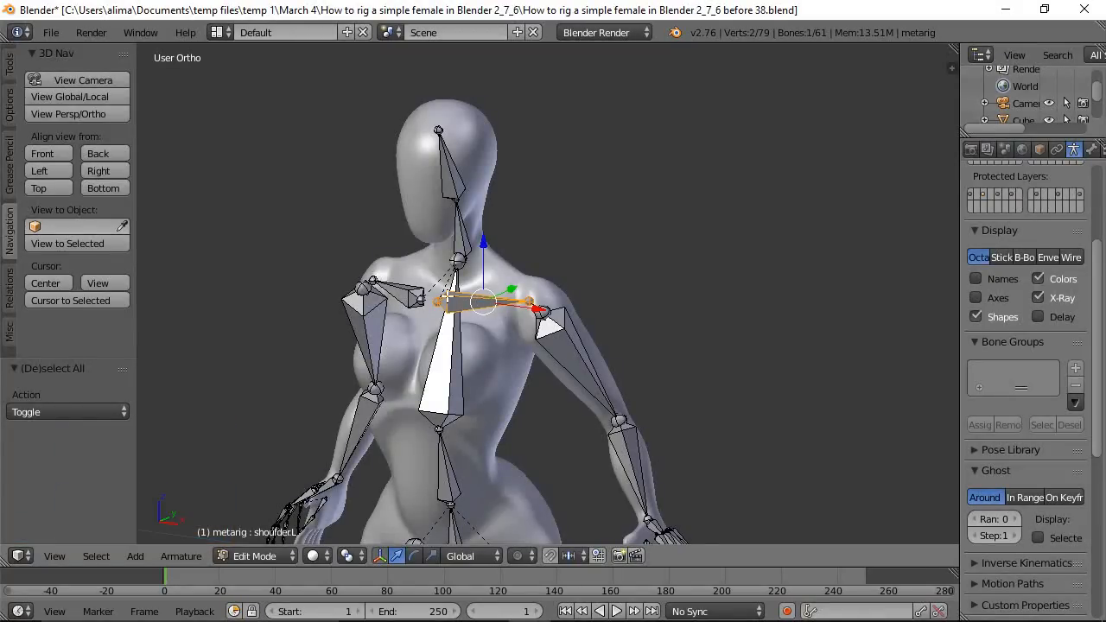
{"action": "middle_click_drag", "start_coordinate": [713, 334], "coordinate": [604, 358]}
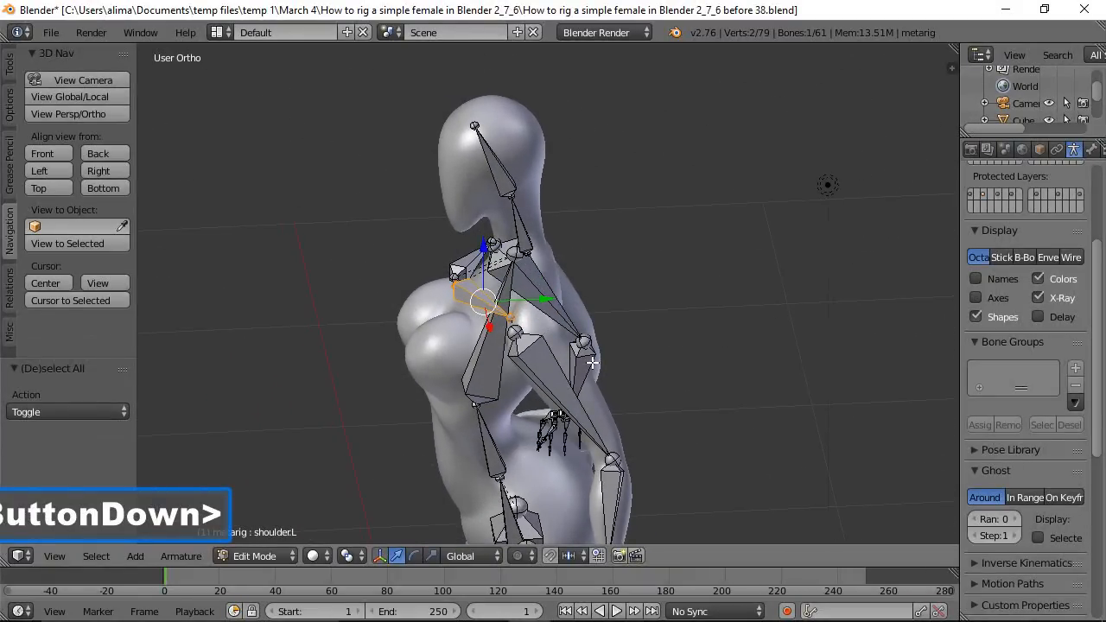
{"action": "left_click_drag", "start_coordinate": [539, 302], "coordinate": [572, 300]}
{"action": "middle_click_drag", "start_coordinate": [580, 405], "coordinate": [572, 300]}
{"action": "left_click_drag", "start_coordinate": [572, 299], "coordinate": [591, 300]}
{"action": "middle_click_drag", "start_coordinate": [603, 228], "coordinate": [609, 310]}
Move the left shoulder bone's outer joint forward along Y toward the top of the upper arm.
{"action": "left_click", "coordinate": [564, 313]}
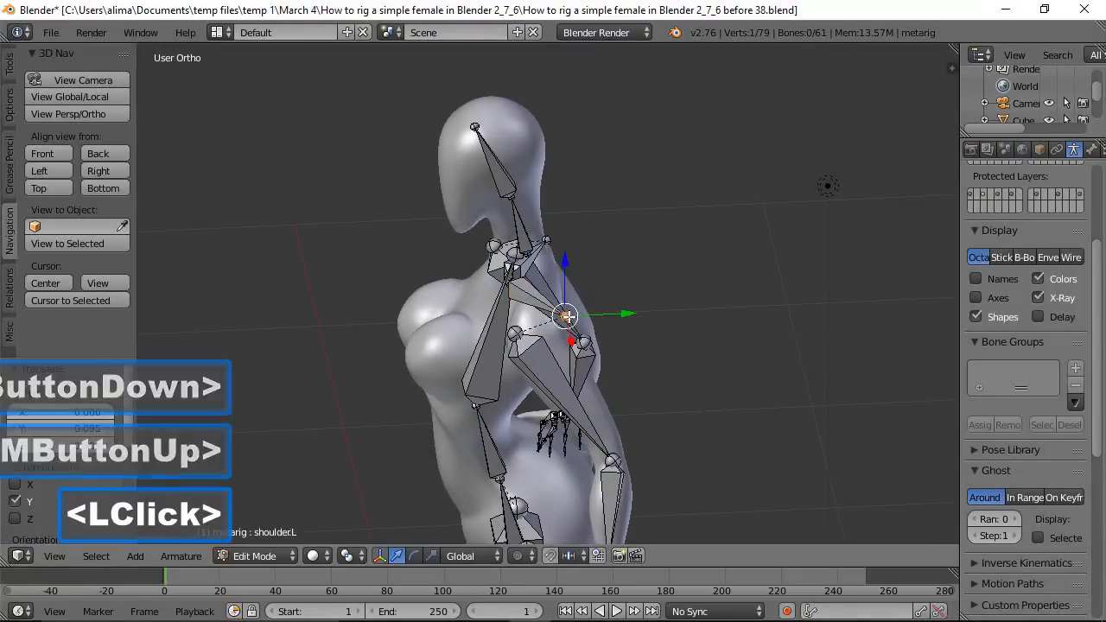
{"action": "left_click_drag", "start_coordinate": [624, 314], "coordinate": [590, 322]}
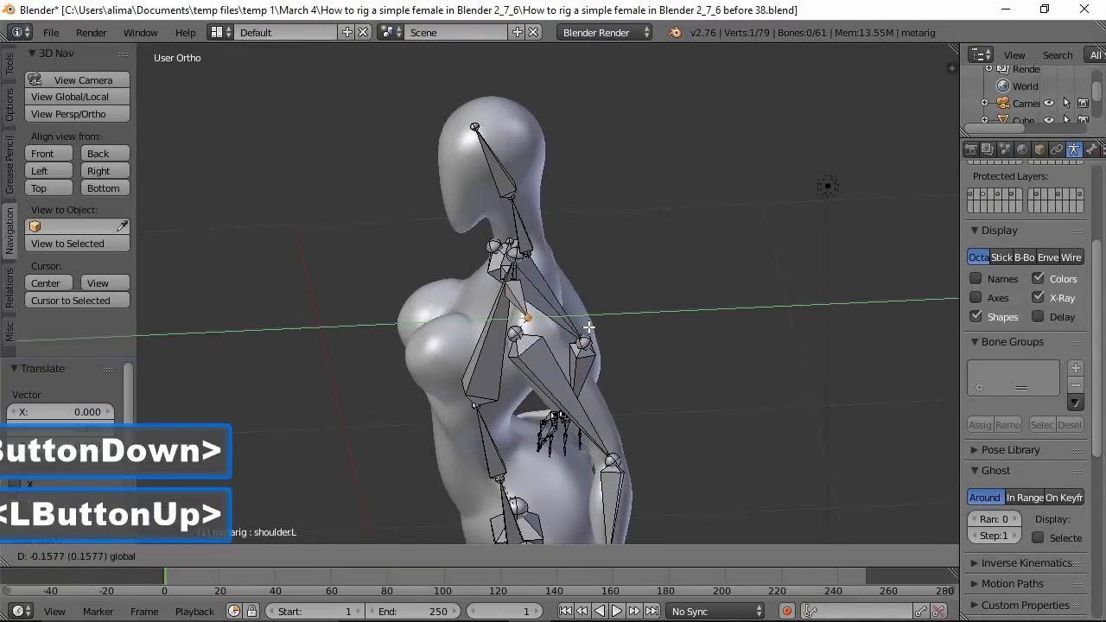
{"action": "middle_click_drag", "start_coordinate": [590, 319], "coordinate": [504, 329]}
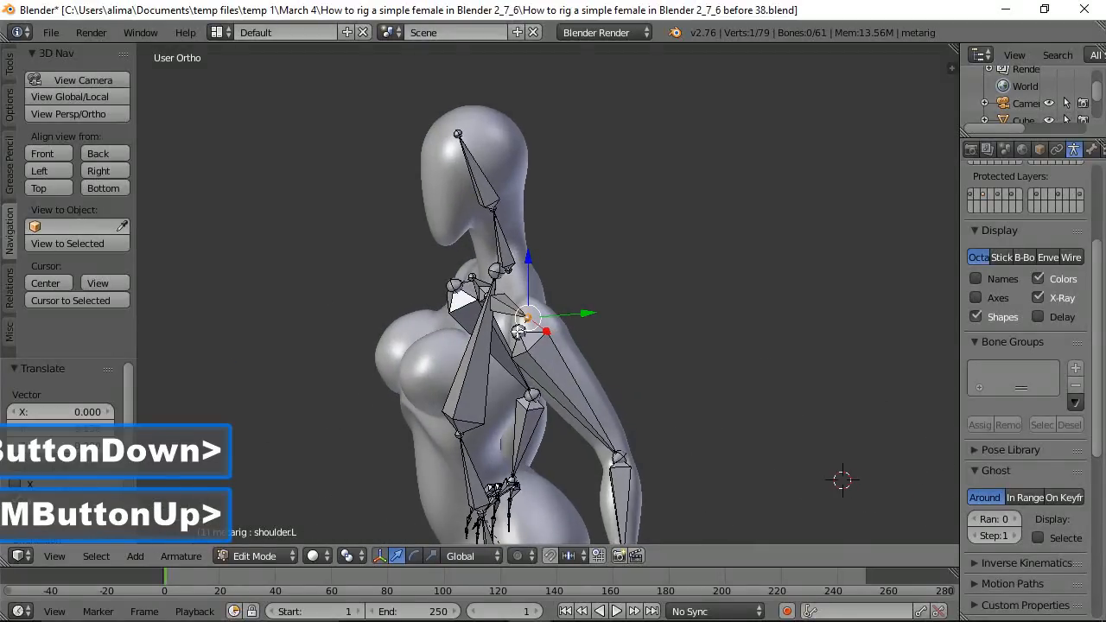
Move the left upper arm's top joint slightly back along Y into the middle of the mesh's shoulder.
{"action": "left_click", "coordinate": [519, 335]}
{"action": "left_click", "coordinate": [524, 341]}
{"action": "left_click_drag", "start_coordinate": [576, 328], "coordinate": [587, 320]}
{"action": "middle_click_drag", "start_coordinate": [563, 319], "coordinate": [615, 314]}
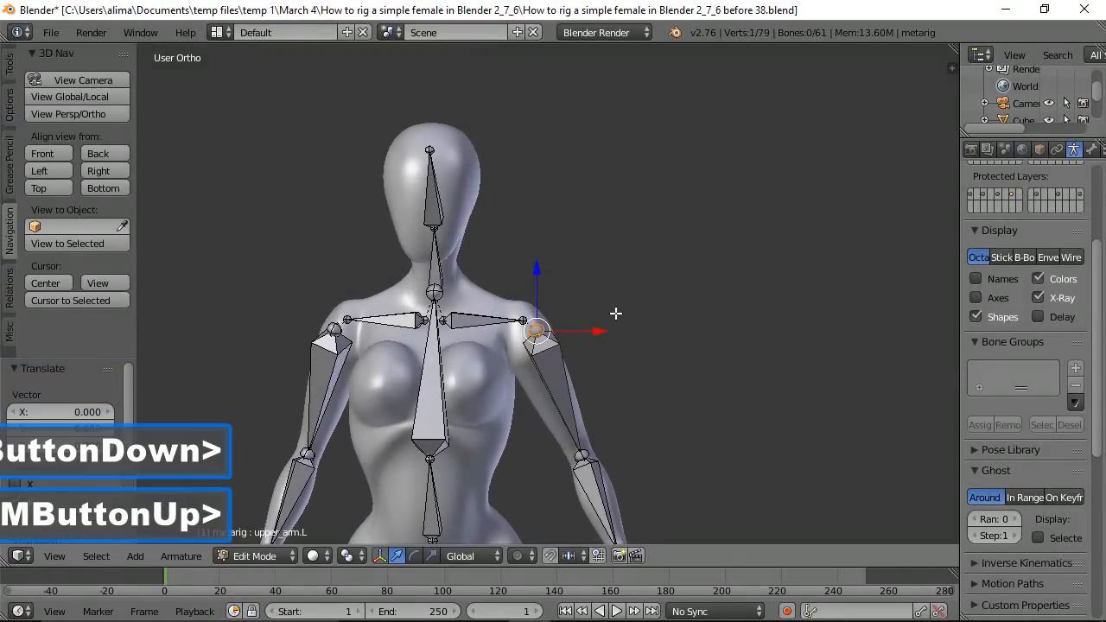
Shift the left upper arm bone and its top joint slightly inward along X, and save the file as versions 39 and 40.
{"action": "left_click", "coordinate": [562, 373]}
{"action": "left_click_drag", "start_coordinate": [626, 414], "coordinate": [623, 413]}
{"action": "left_click", "coordinate": [537, 331]}
{"action": "left_click_drag", "start_coordinate": [600, 329], "coordinate": [592, 332]}
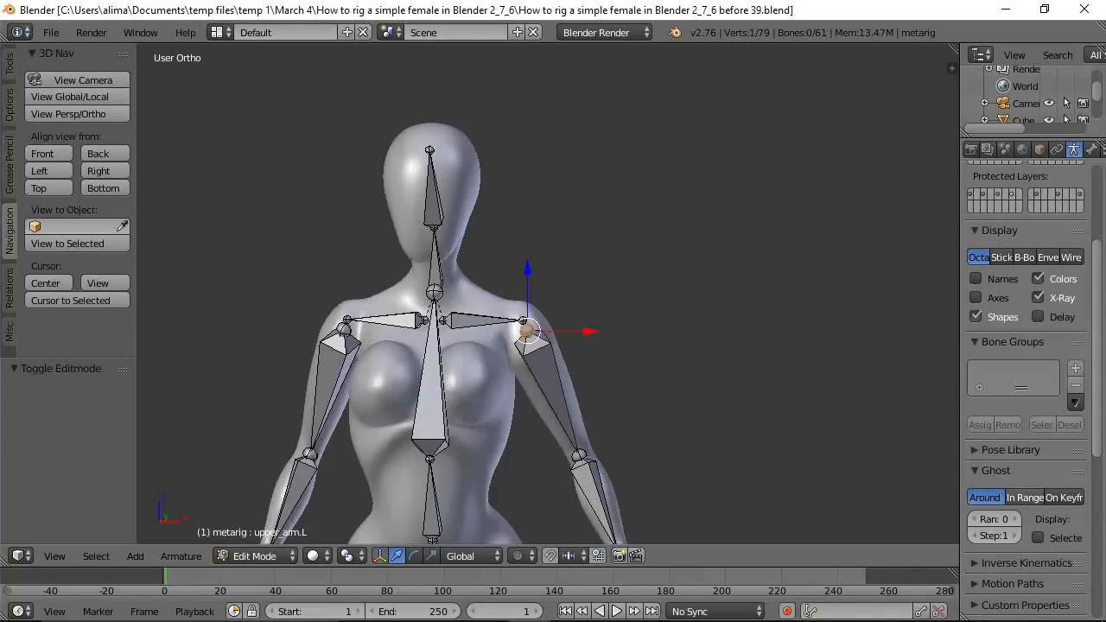
{"action": "left_click", "coordinate": [706, 183]}
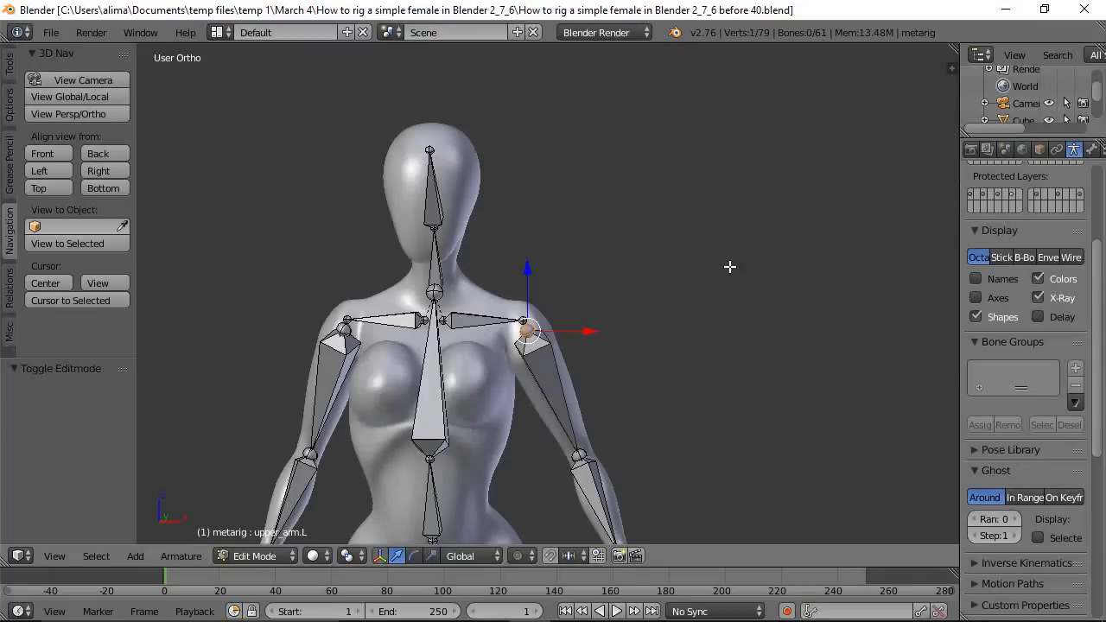
Examine the shoulder and arm bones from the front and side, and save the file as version 41.
{"action": "middle_click_drag", "start_coordinate": [730, 266], "coordinate": [623, 287]}
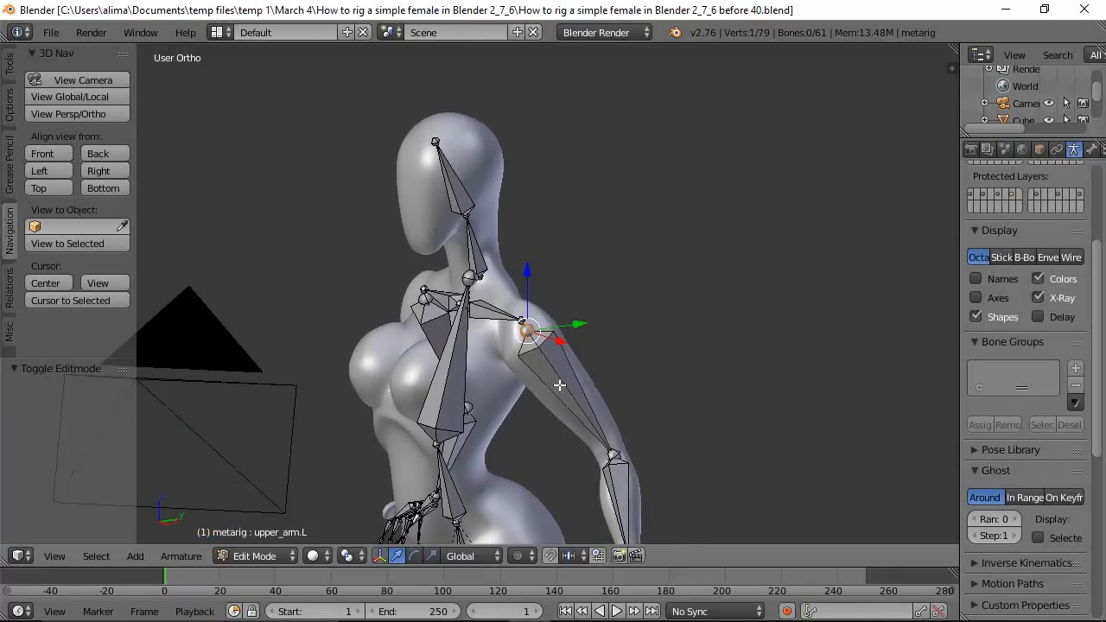
{"action": "middle_click_drag", "start_coordinate": [676, 366], "coordinate": [634, 364]}
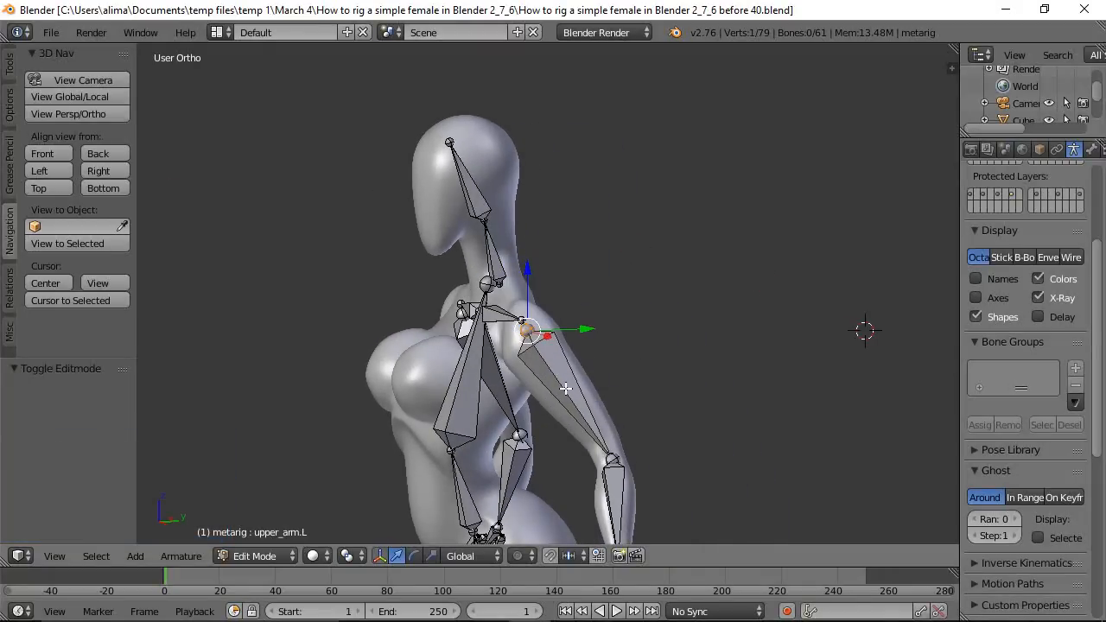
{"action": "middle_click_drag", "start_coordinate": [504, 416], "coordinate": [649, 365]}
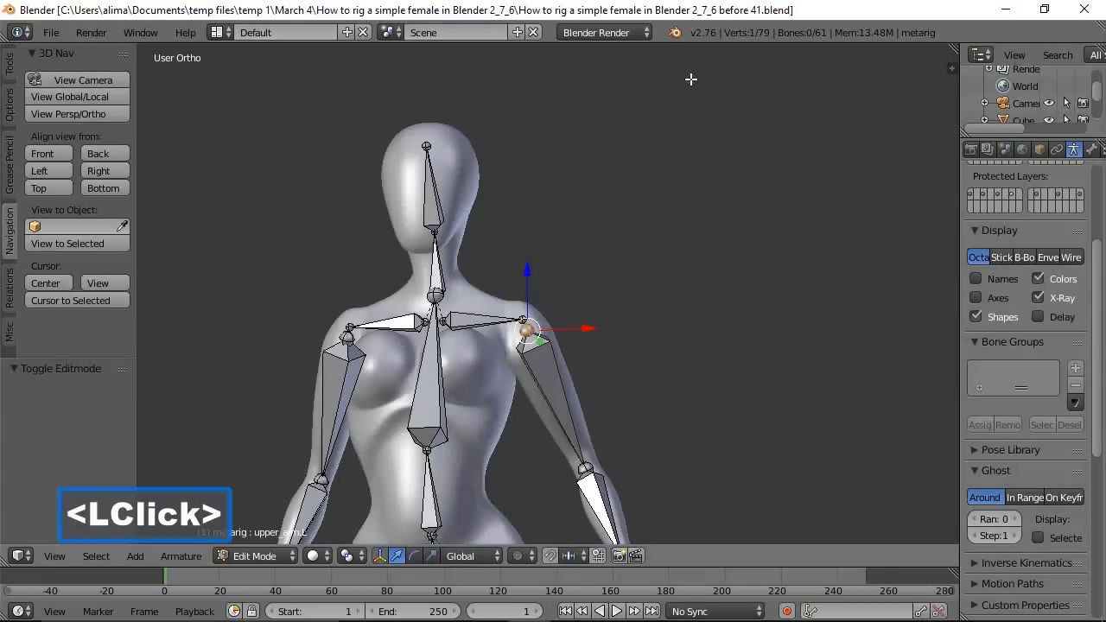
{"action": "middle_click_drag", "start_coordinate": [781, 212], "coordinate": [609, 270]}
{"action": "middle_click_drag", "start_coordinate": [642, 311], "coordinate": [666, 207]}
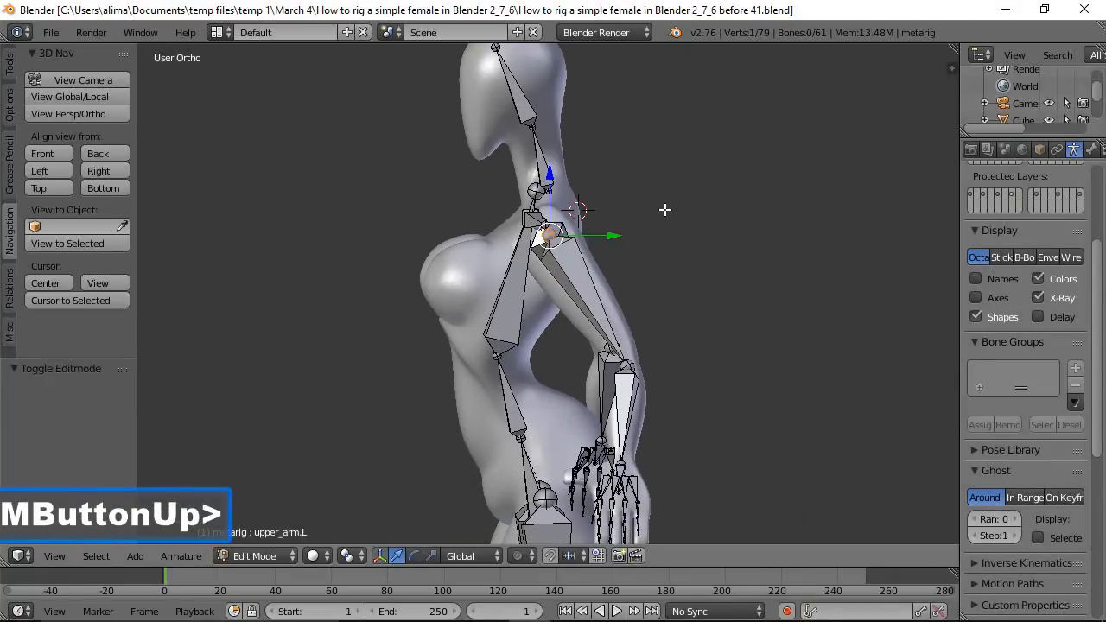
Move the joint between the hips and spine bones forward along Y, and show the torso from the front.
{"action": "left_click", "coordinate": [521, 439]}
{"action": "left_click_drag", "start_coordinate": [587, 437], "coordinate": [570, 445]}
{"action": "middle_click_drag", "start_coordinate": [570, 444], "coordinate": [595, 276], "text": "shift"}
{"action": "middle_click_drag", "start_coordinate": [472, 349], "coordinate": [643, 329]}
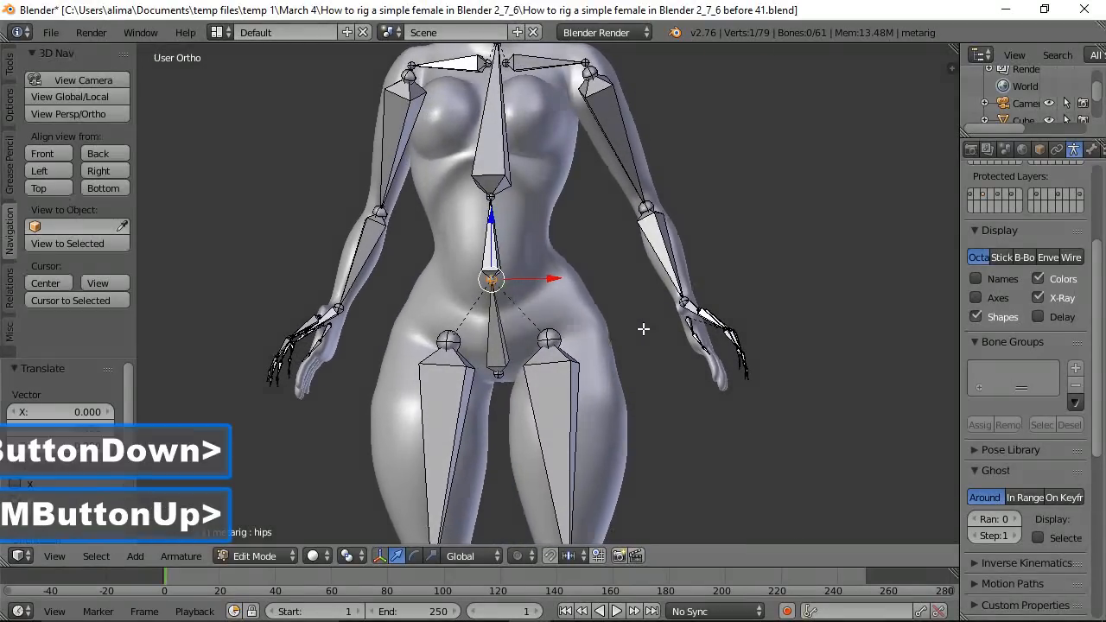
Move the bottom joint of the hips bone back along Y, then deselect all bones.
{"action": "left_click", "coordinate": [502, 377]}
{"action": "middle_click_drag", "start_coordinate": [629, 398], "coordinate": [467, 395]}
{"action": "left_click_drag", "start_coordinate": [563, 372], "coordinate": [588, 364]}
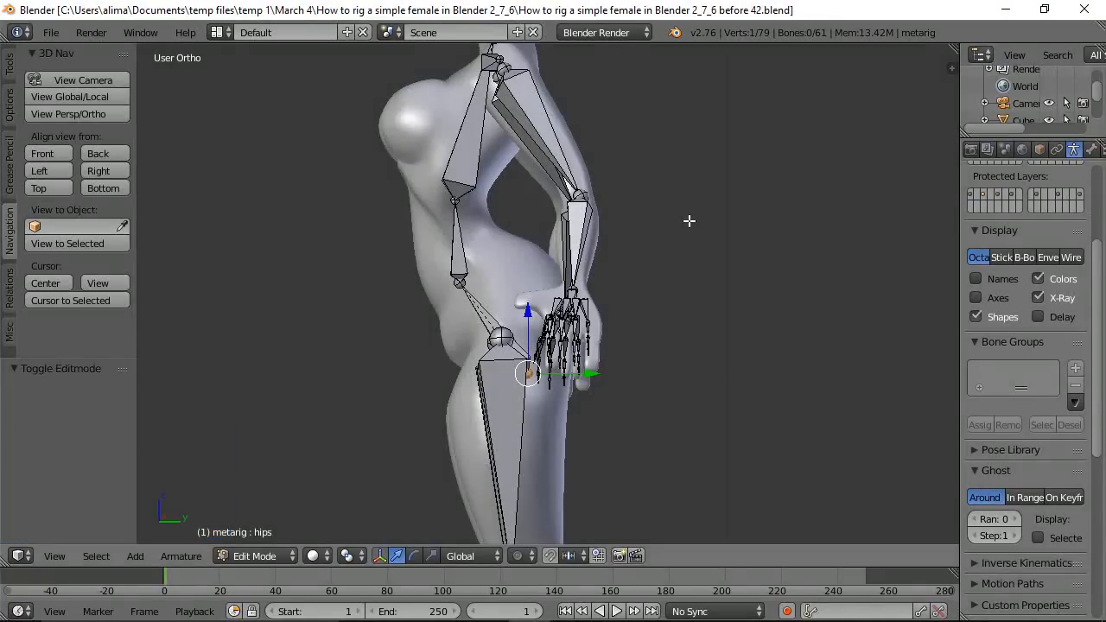
{"action": "key", "text": "a"}
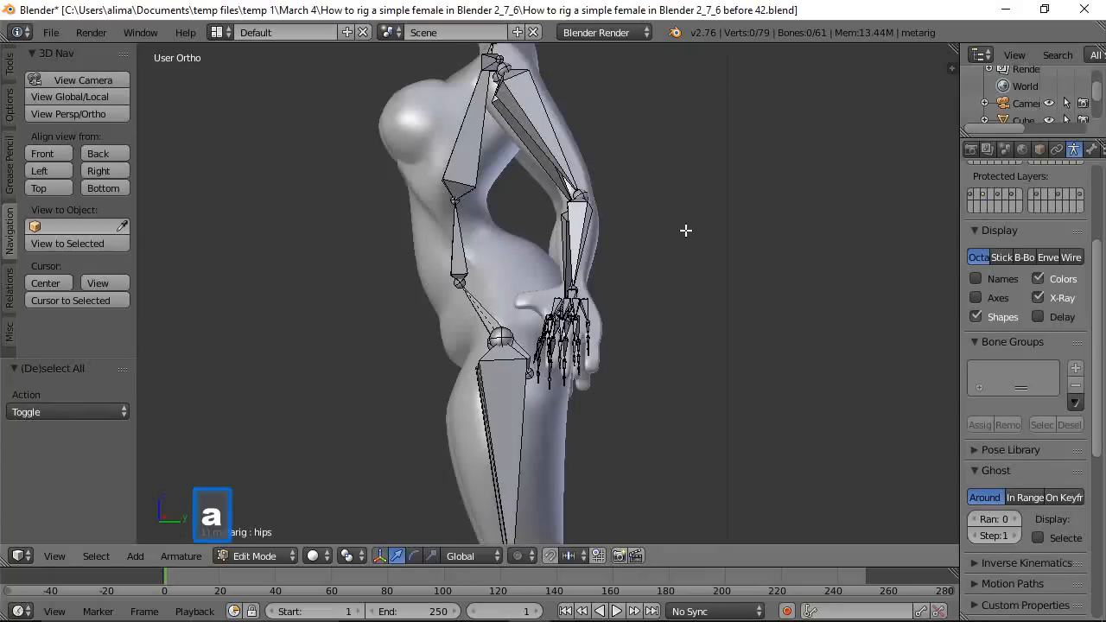
Move the left thigh bone's top joint about 0.05 back along Y from the side view, then deselect everything.
{"action": "scroll", "coordinate": [687, 226], "scroll_direction": "down", "scroll_amount": 2}
{"action": "middle_click_drag", "start_coordinate": [578, 259], "coordinate": [436, 317]}
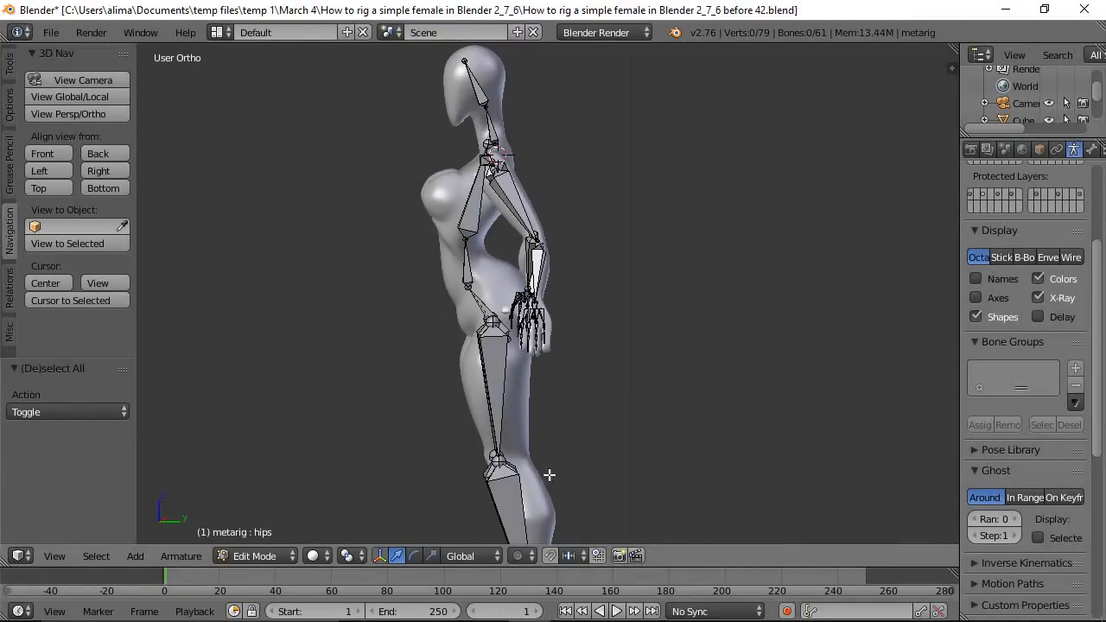
{"action": "scroll", "coordinate": [558, 482], "scroll_direction": "down", "scroll_amount": 1}
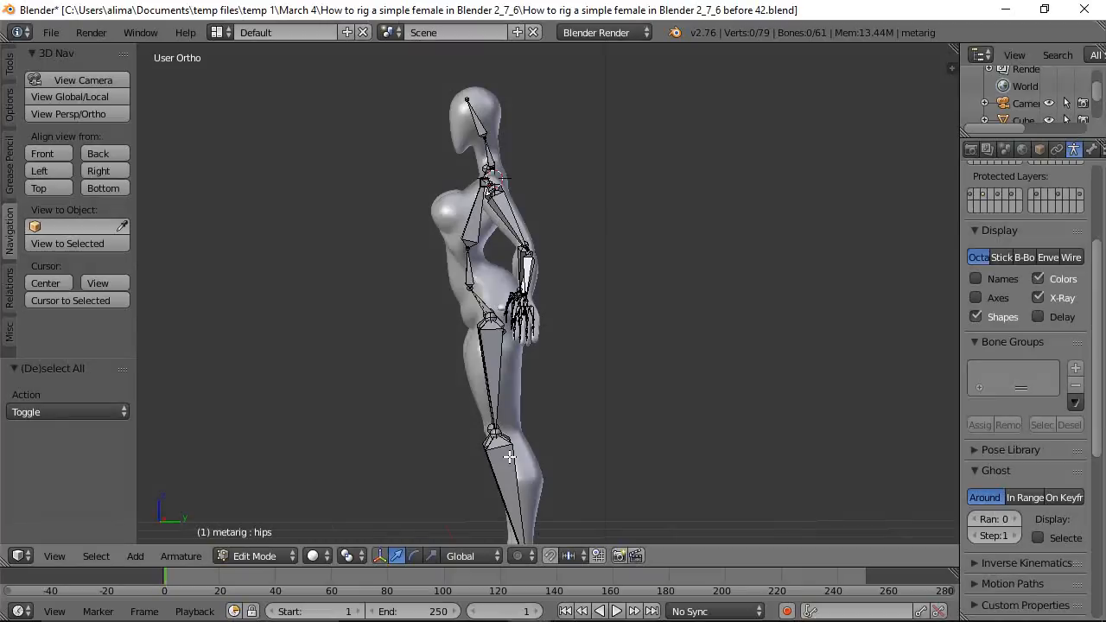
{"action": "right_click", "coordinate": [489, 316]}
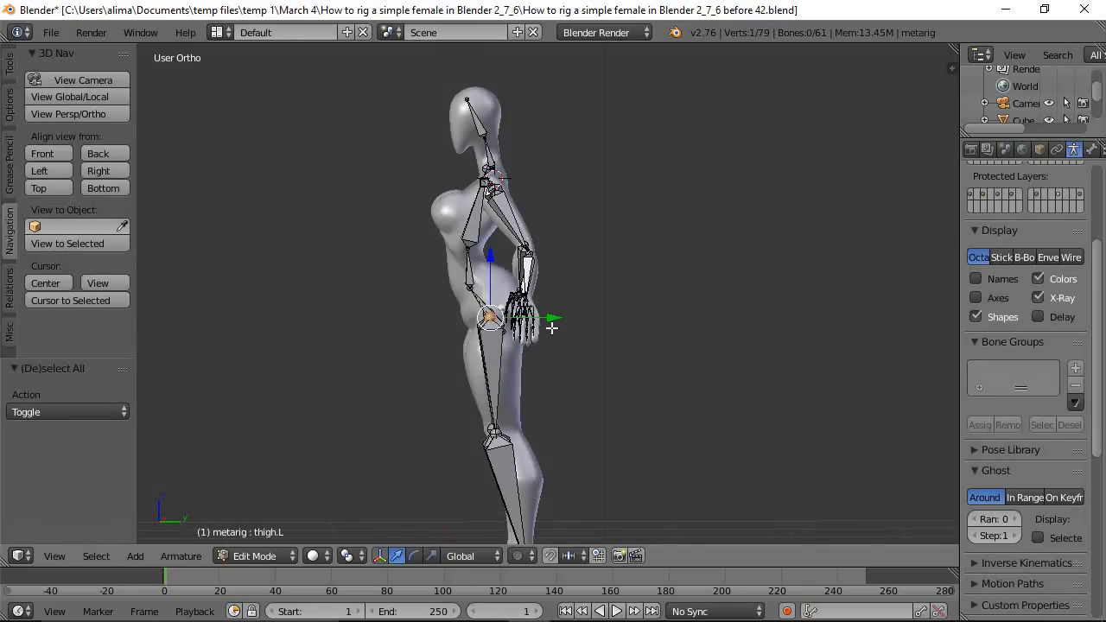
{"action": "key", "text": "g"}
{"action": "key", "text": "y"}
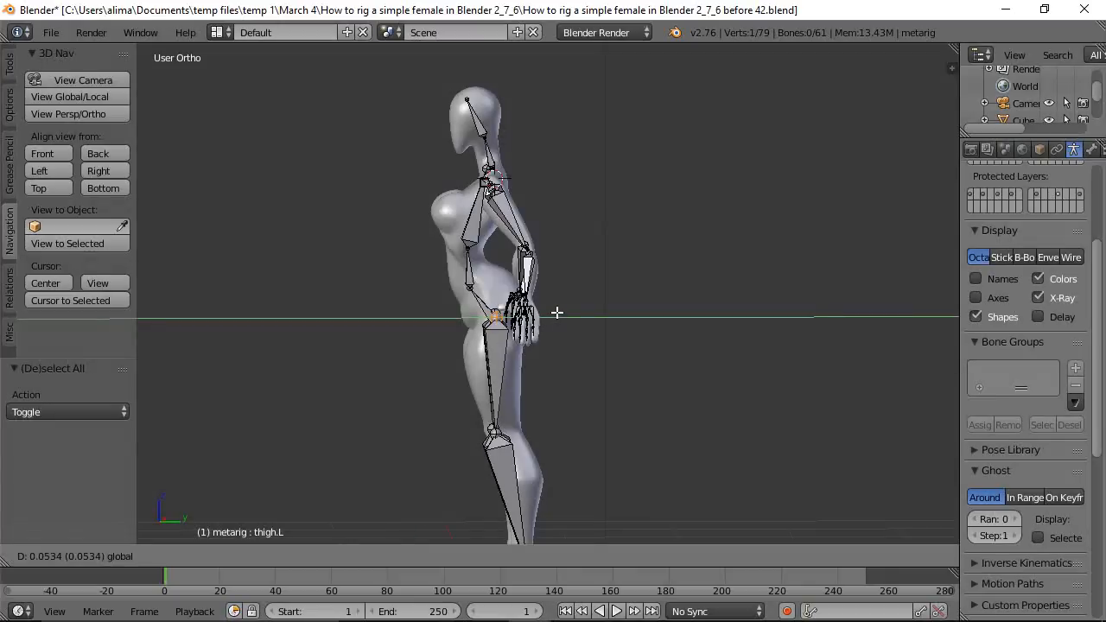
{"action": "left_click", "coordinate": [556, 314]}
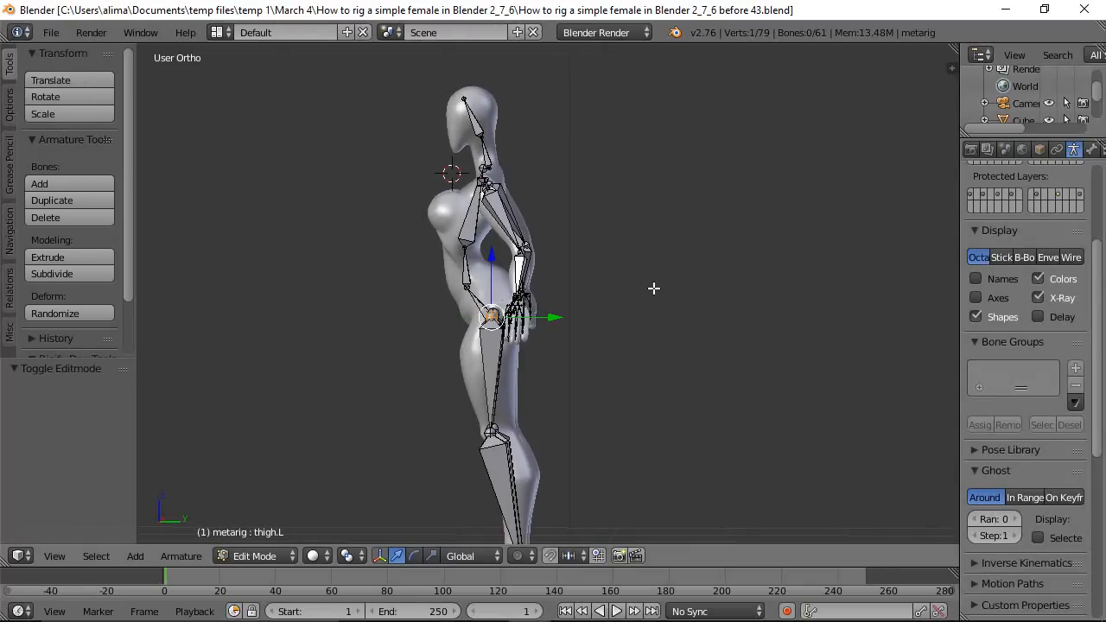
{"action": "key", "text": "a"}
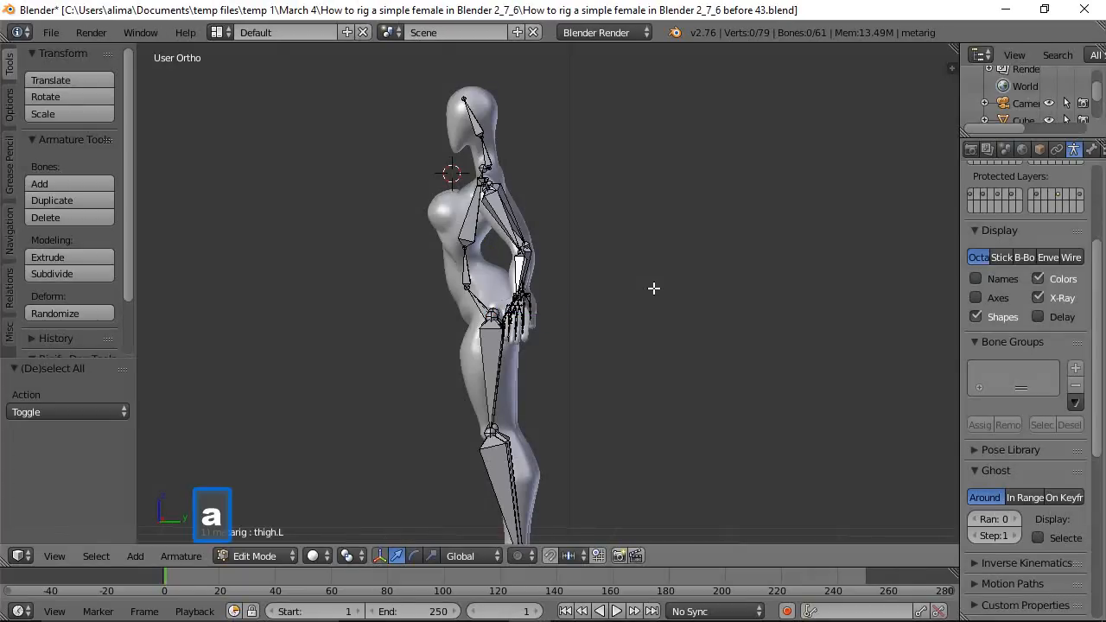
Delete the nine bones of the left middle, ring and little fingers, keeping the index finger and thumb chains.
{"action": "key", "text": "b"}
{"action": "left_click_drag", "start_coordinate": [513, 277], "coordinate": [589, 369]}
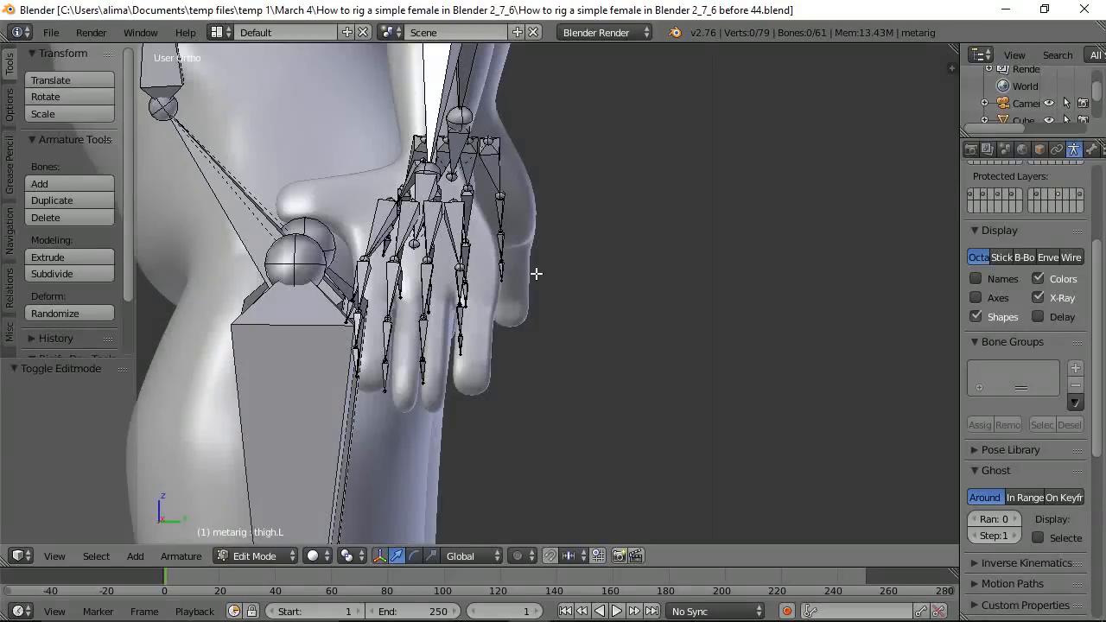
{"action": "middle_click_drag", "start_coordinate": [529, 284], "coordinate": [632, 311]}
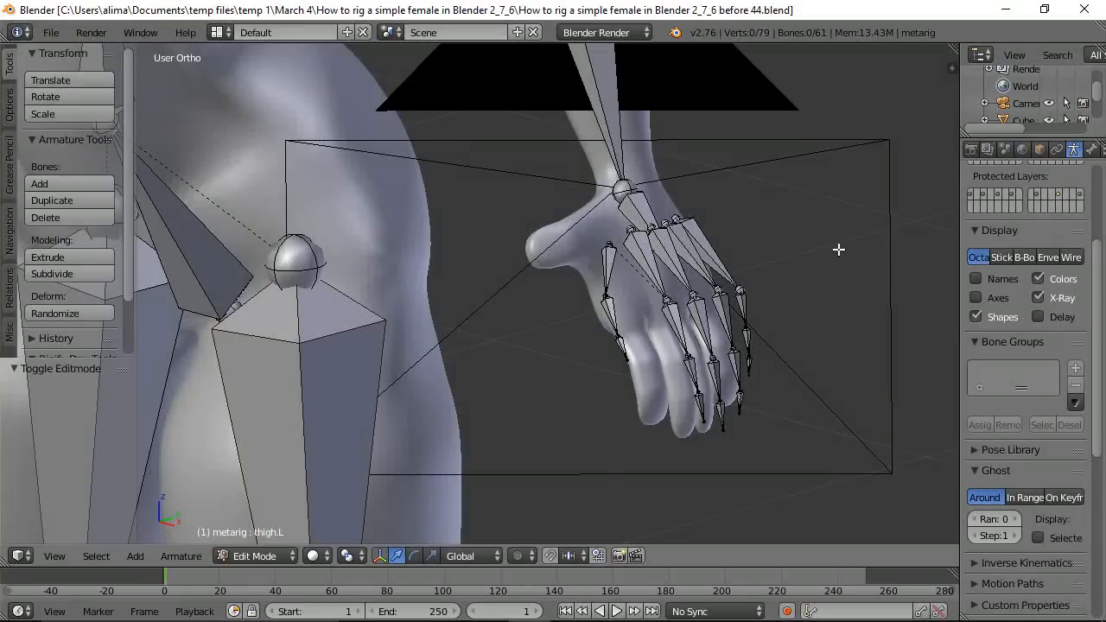
{"action": "key", "text": "c"}
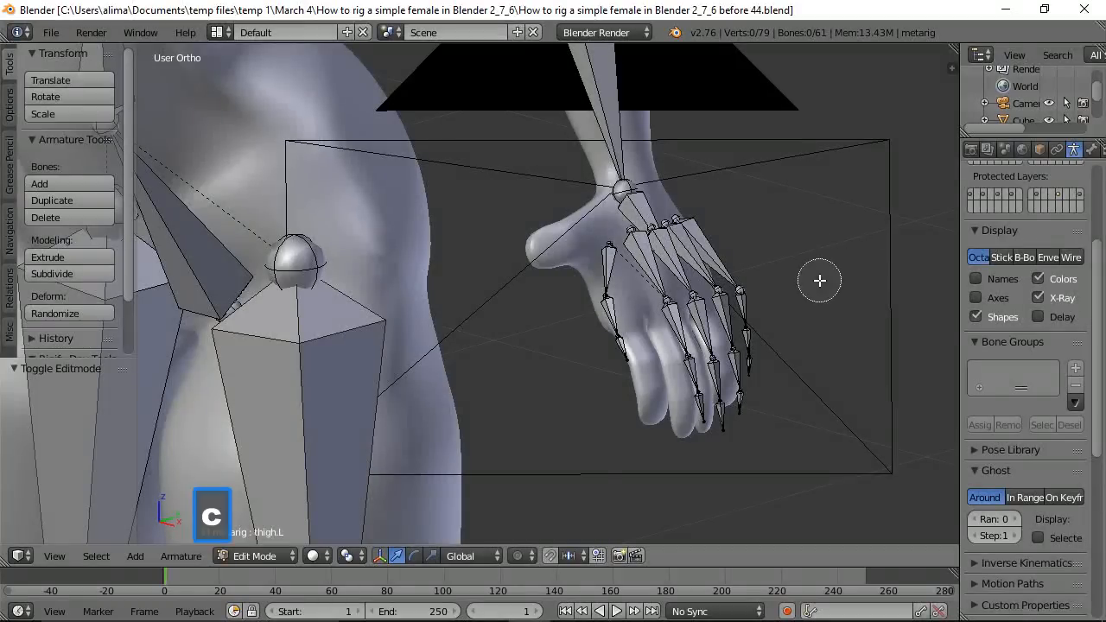
{"action": "left_click", "coordinate": [748, 341]}
{"action": "mouse_move", "coordinate": [719, 324]}
{"action": "left_mouse_down"}
{"action": "mouse_move", "coordinate": [740, 293]}
{"action": "mouse_move", "coordinate": [742, 417]}
{"action": "left_mouse_up"}
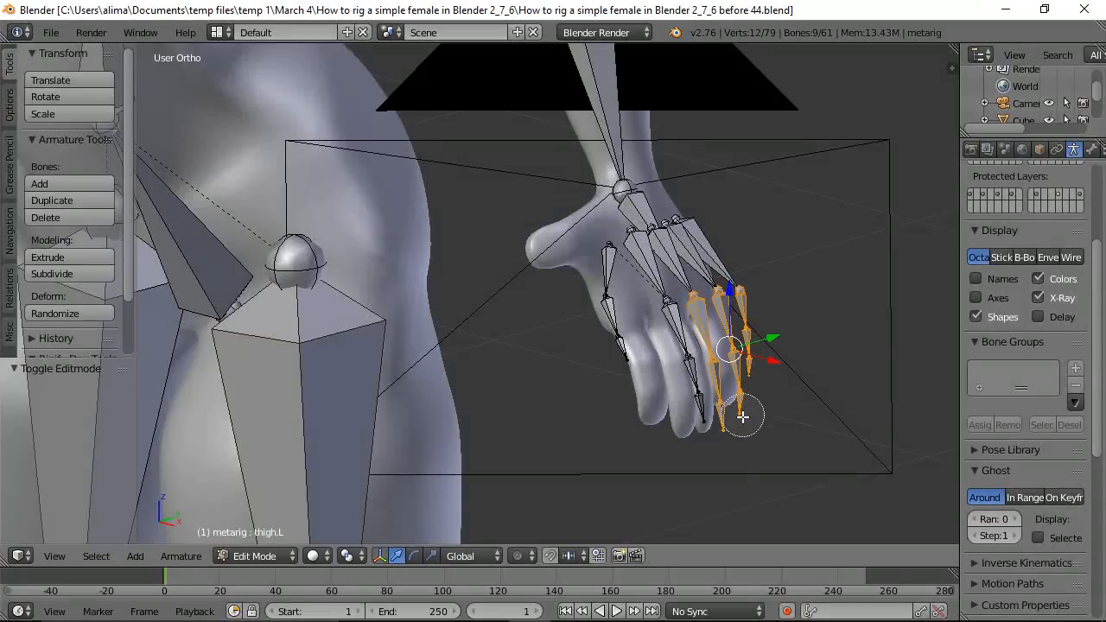
{"action": "right_click", "coordinate": [757, 367]}
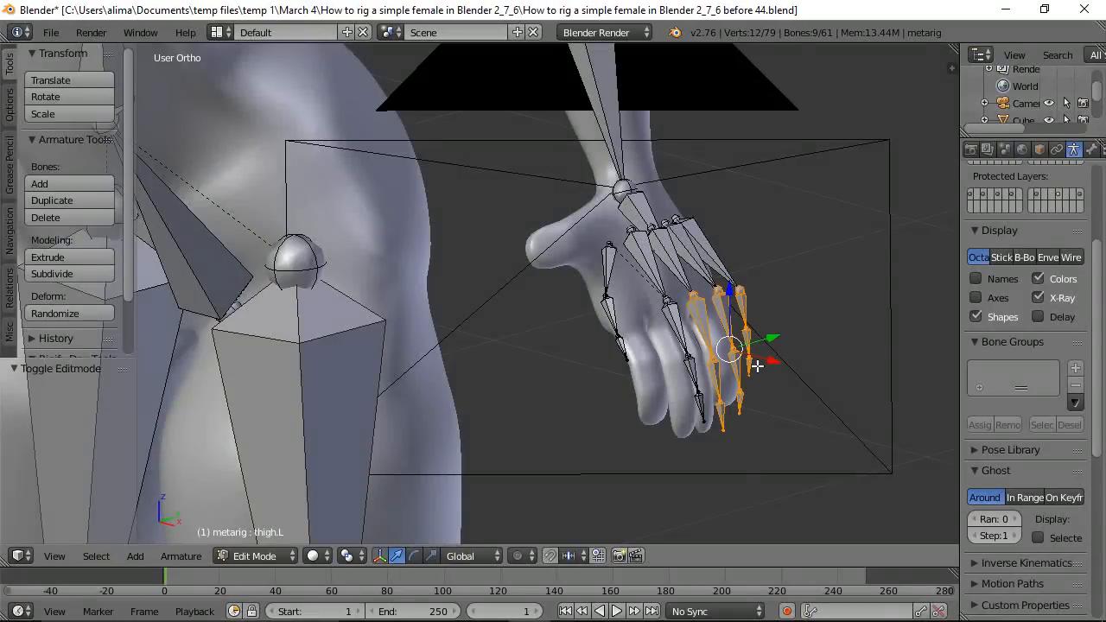
{"action": "key", "text": "x"}
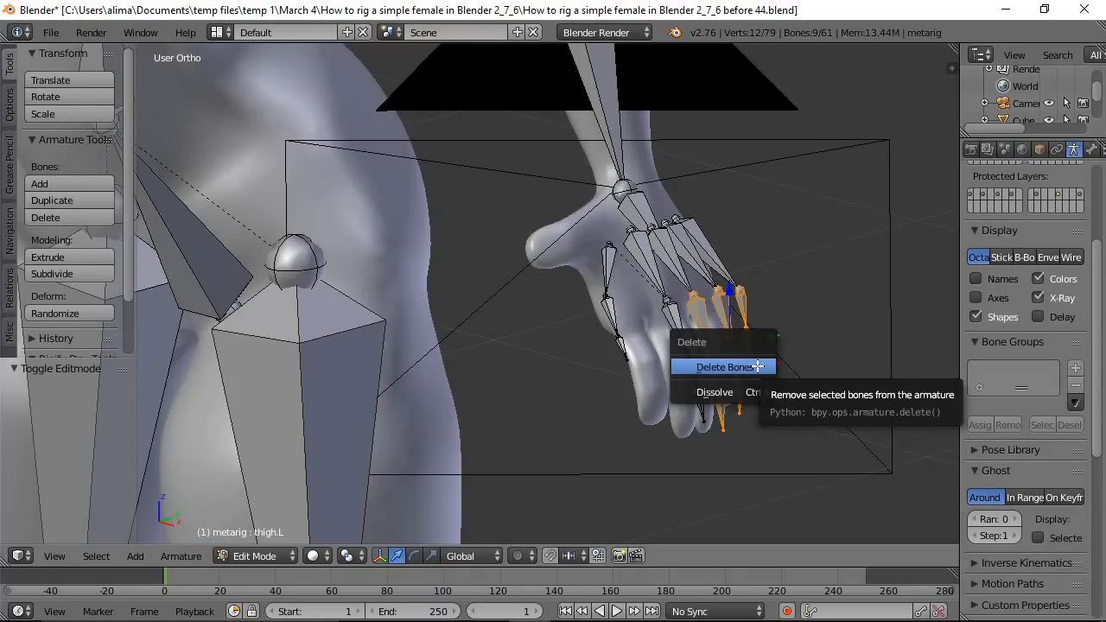
{"action": "left_click", "coordinate": [757, 366]}
Delete the three left palm bones palm.02.L, palm.03.L and palm.04.L.
{"action": "middle_click_drag", "start_coordinate": [758, 366], "coordinate": [703, 397]}
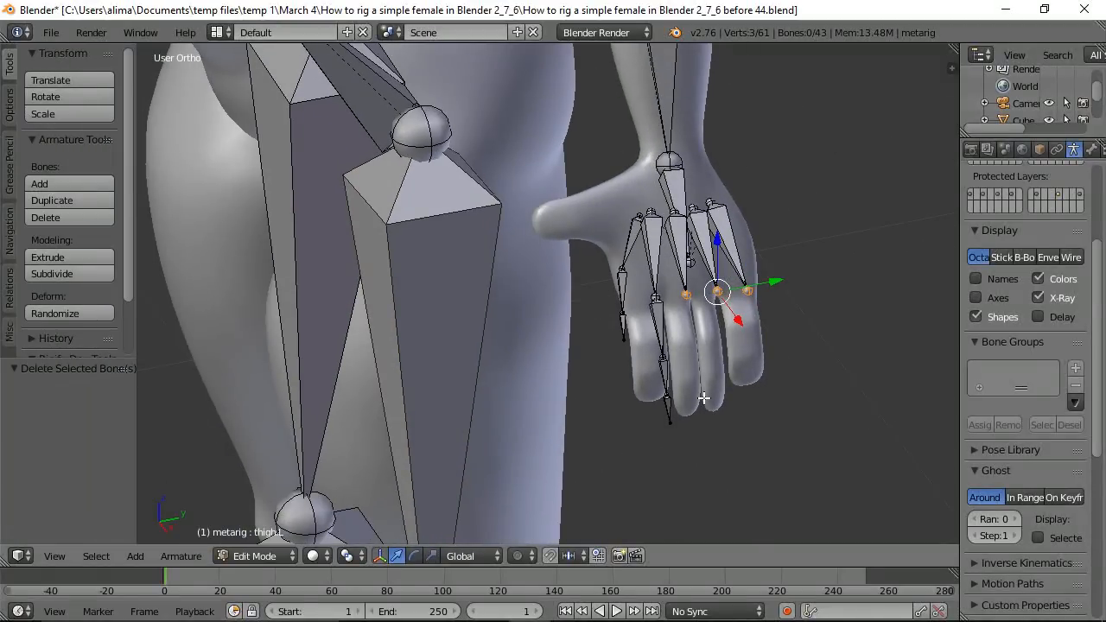
{"action": "right_click", "coordinate": [676, 243]}
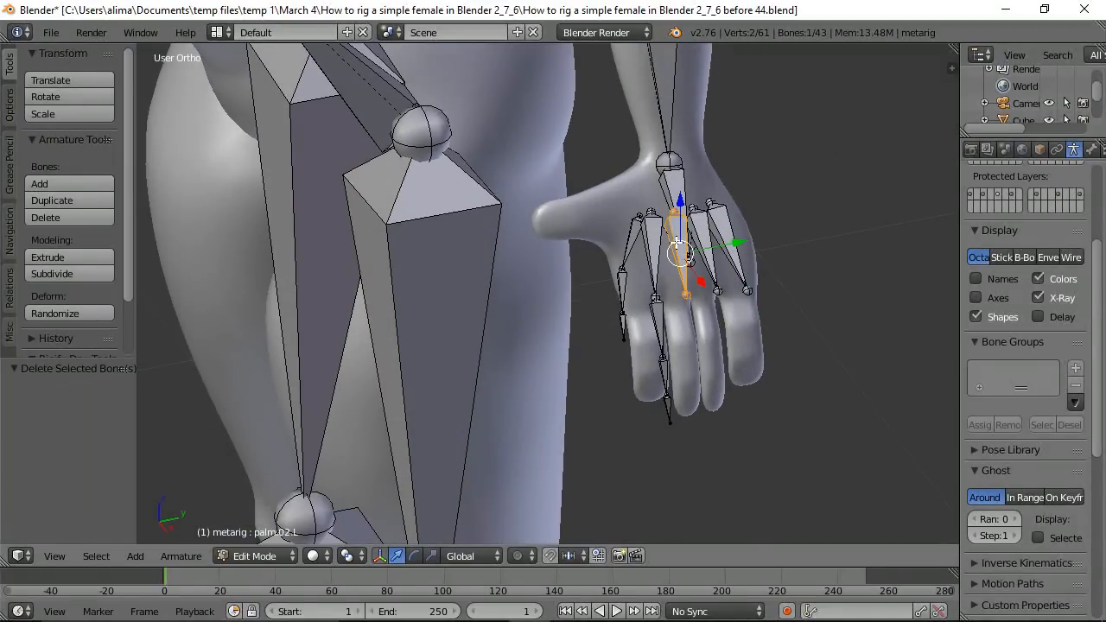
{"action": "right_click", "coordinate": [706, 226], "text": "shift"}
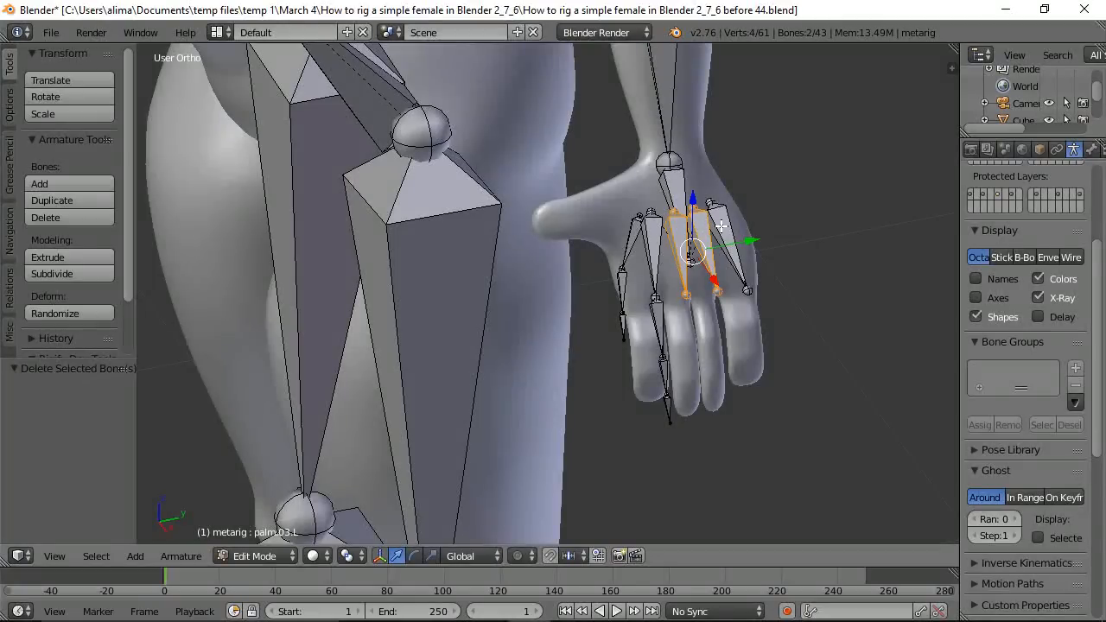
{"action": "right_click", "coordinate": [728, 223], "text": "shift"}
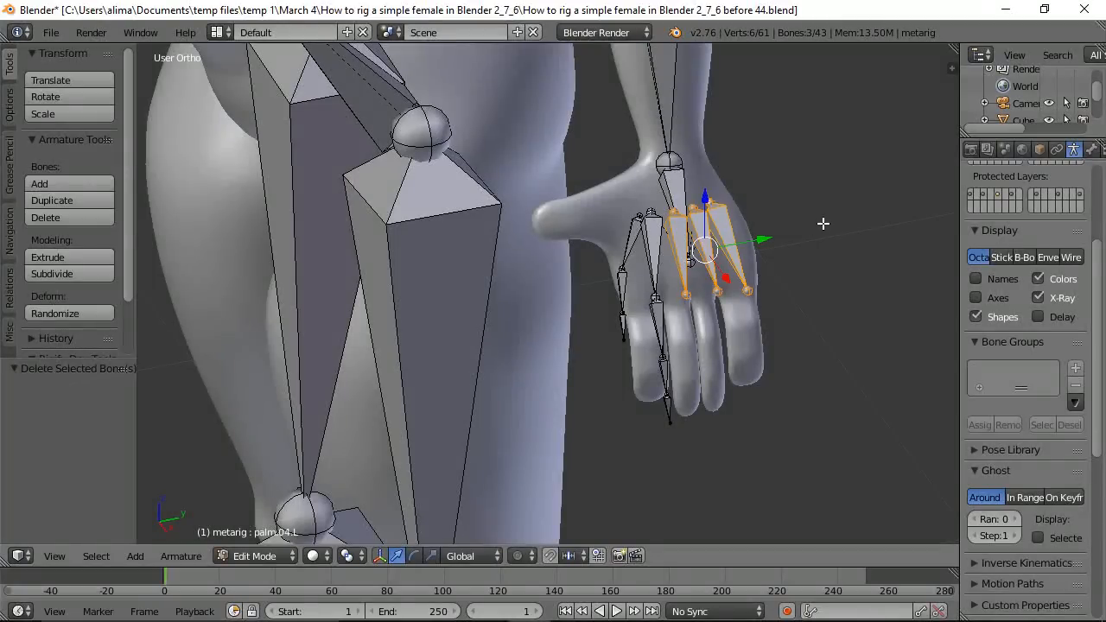
{"action": "key", "text": "x"}
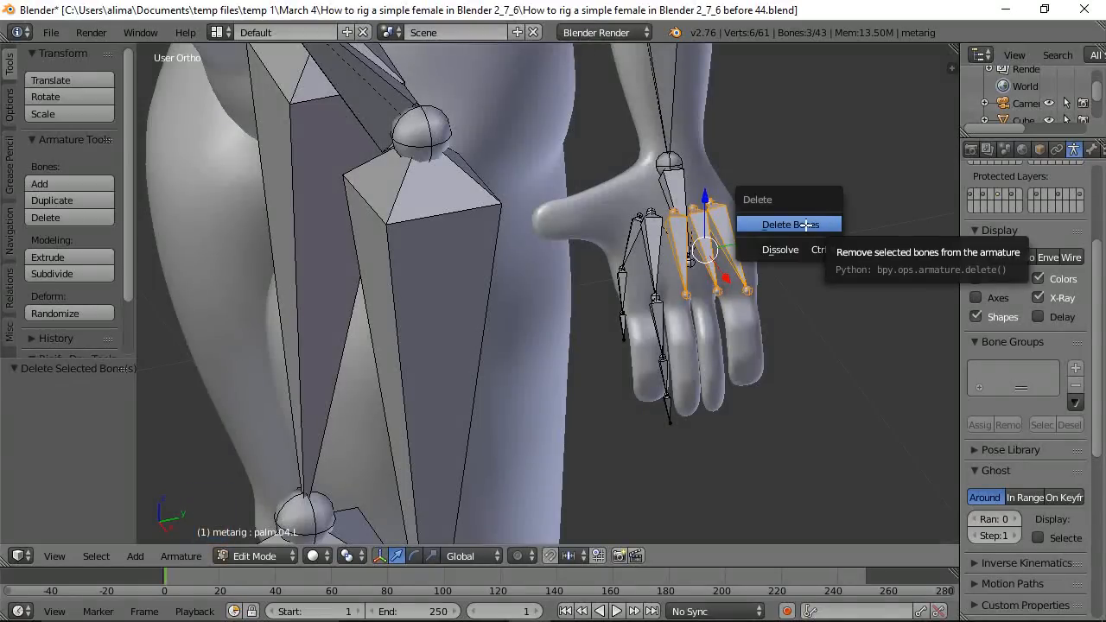
{"action": "left_click", "coordinate": [812, 225]}
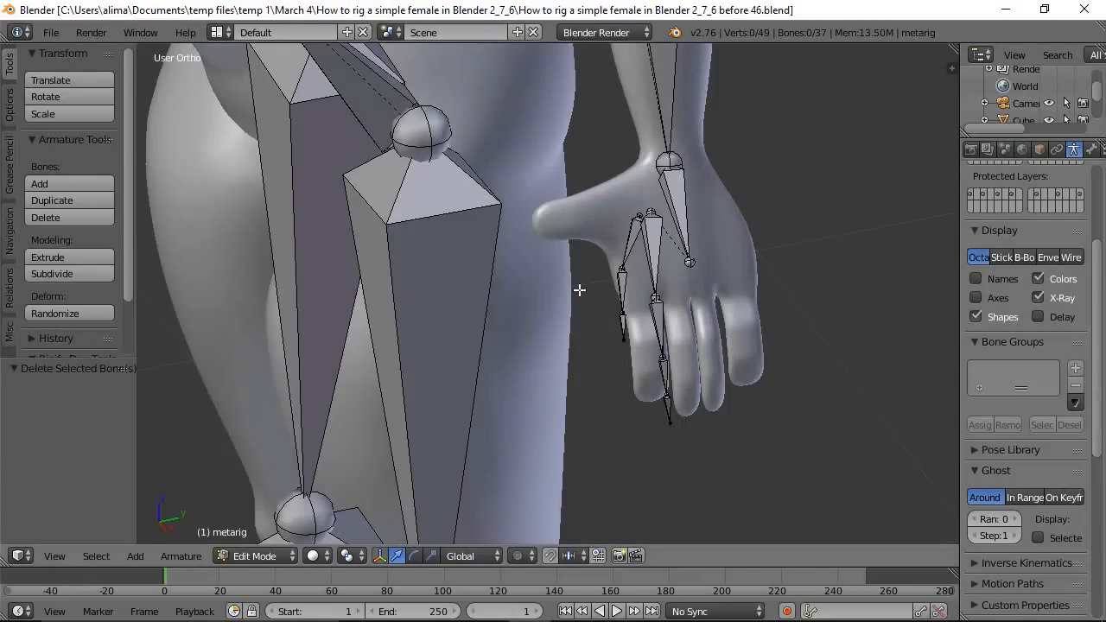
Move the three left thumb bones together -0.156 along X, out of the hand mesh.
{"action": "middle_click_drag", "start_coordinate": [588, 397], "coordinate": [715, 350]}
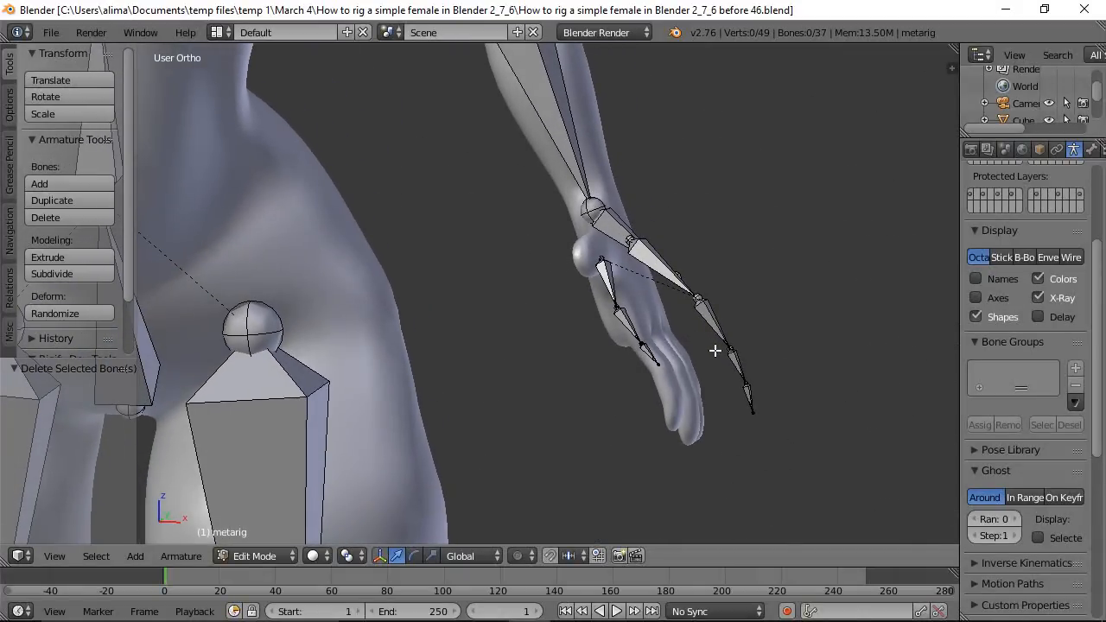
{"action": "key", "text": "c"}
{"action": "left_click_drag", "start_coordinate": [654, 348], "coordinate": [607, 281]}
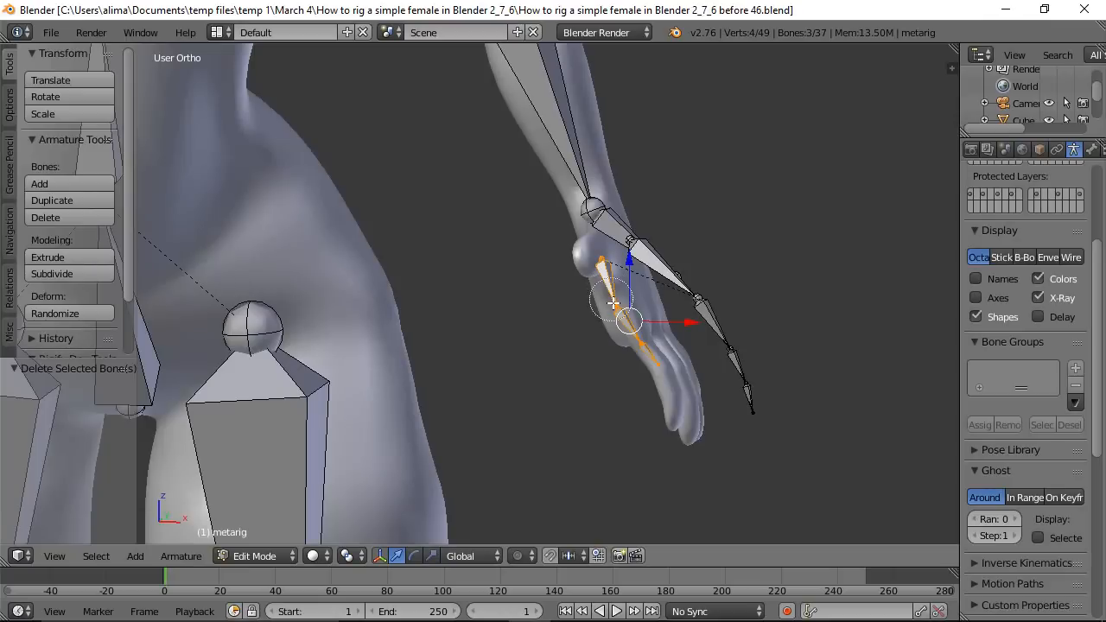
{"action": "right_click", "coordinate": [615, 306]}
{"action": "left_click_drag", "start_coordinate": [685, 322], "coordinate": [593, 326]}
{"action": "middle_click_drag", "start_coordinate": [652, 361], "coordinate": [674, 359]}
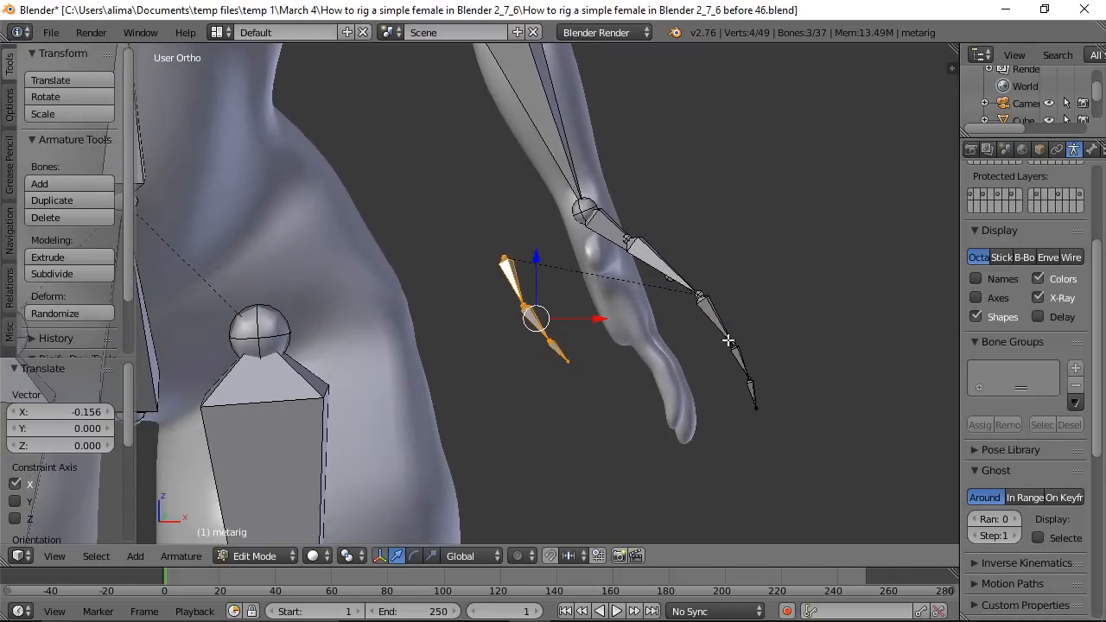
Hide the hand.L bone and clear the remaining selection.
{"action": "middle_click_drag", "start_coordinate": [736, 311], "coordinate": [681, 366]}
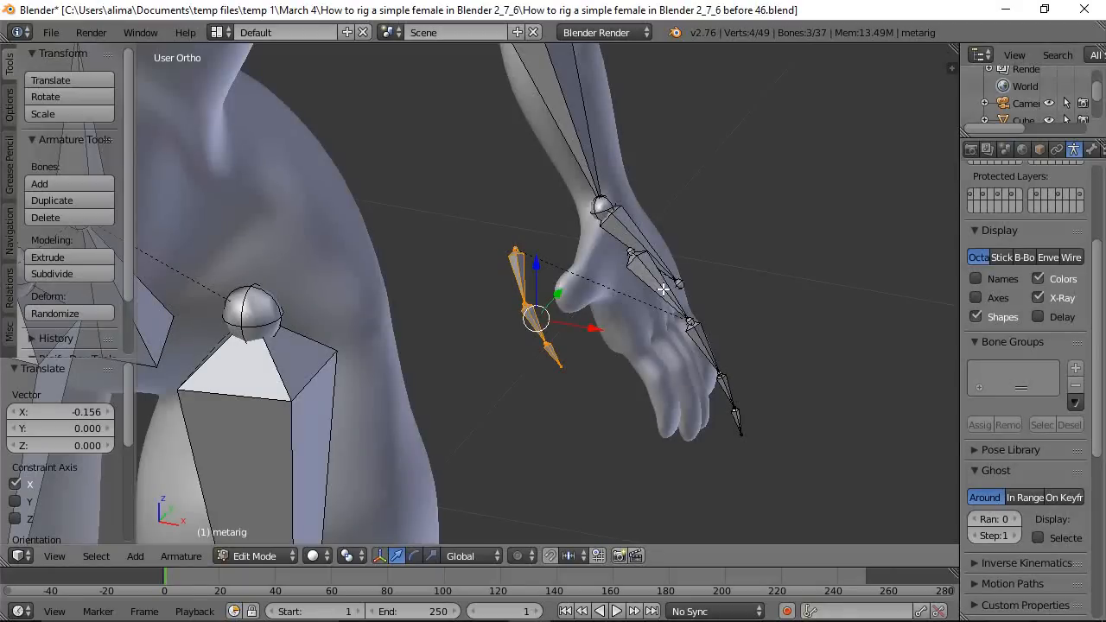
{"action": "right_click", "coordinate": [631, 233]}
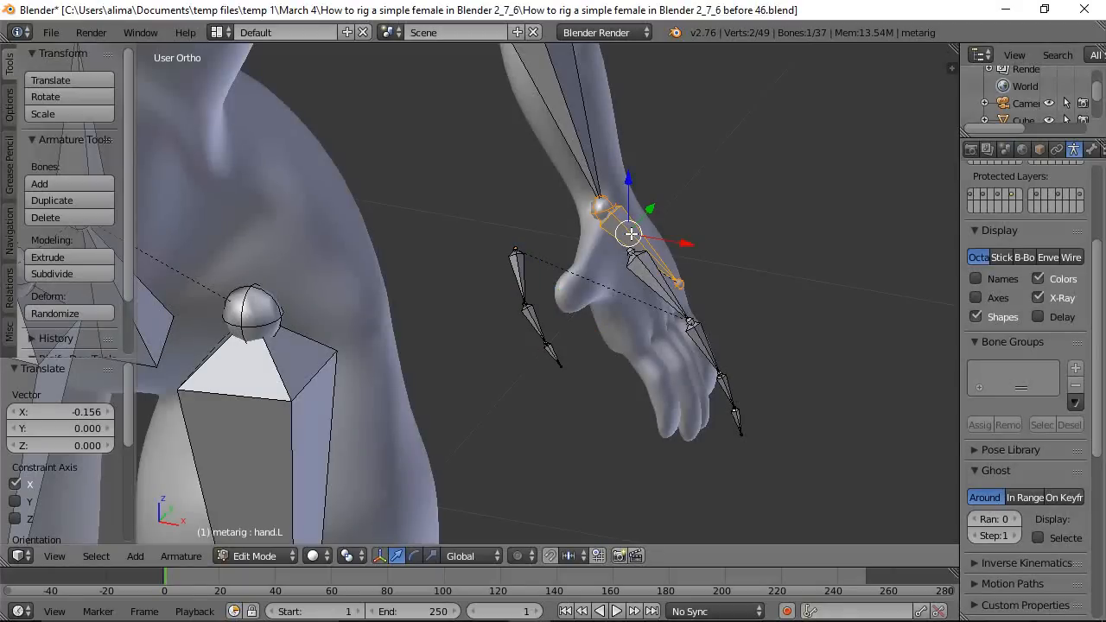
{"action": "key", "text": "h"}
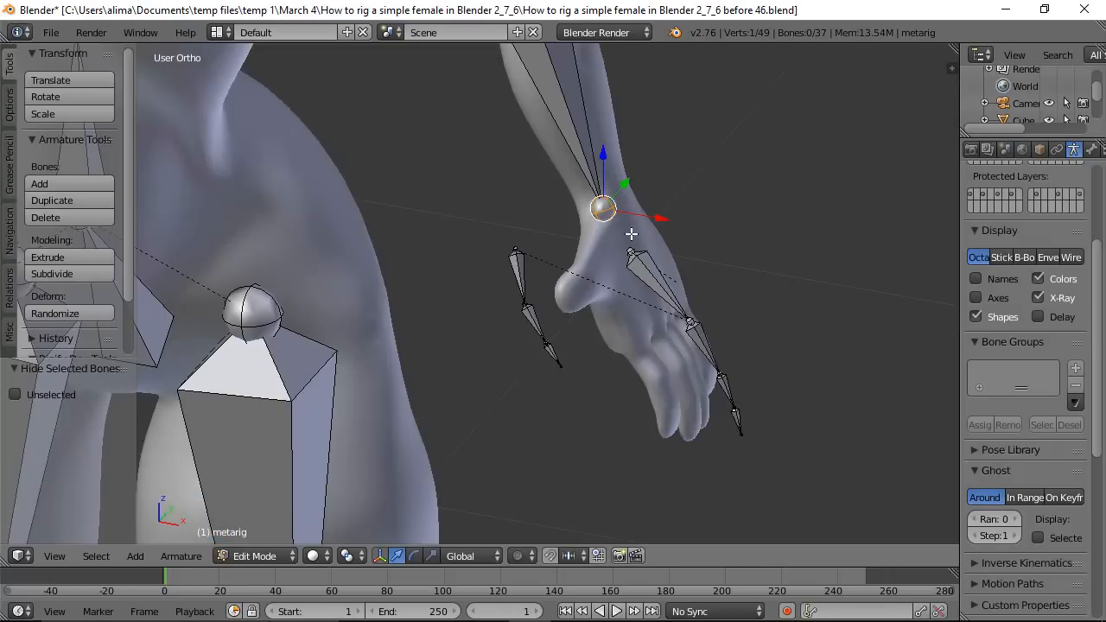
{"action": "key", "text": "a"}
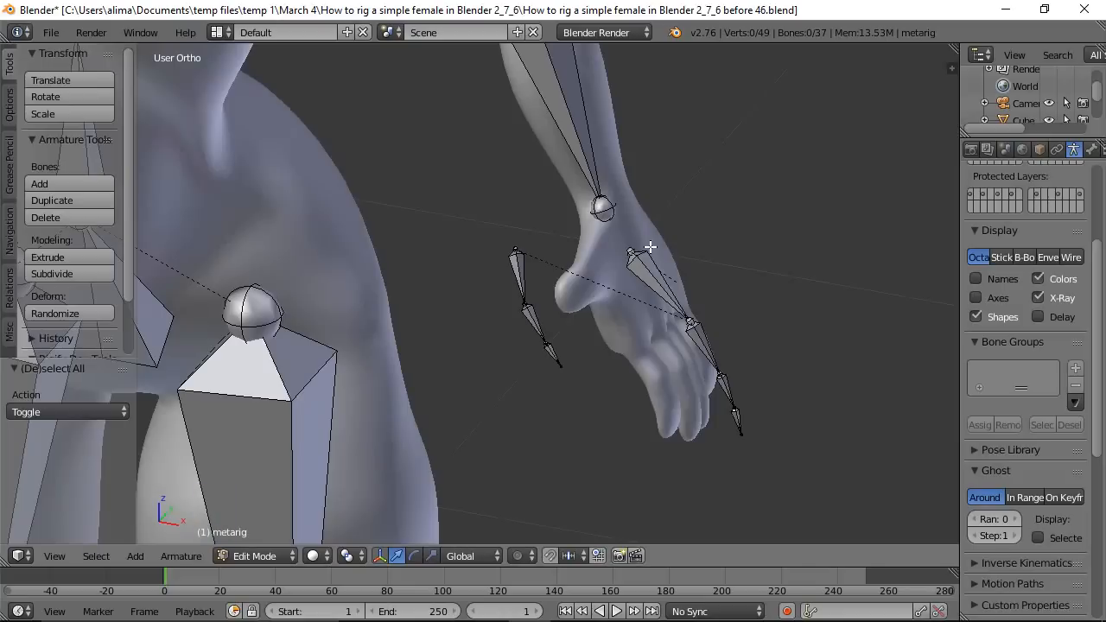
Scale the remaining left palm bone and the three index finger bones together to 0.728.
{"action": "key", "text": "c"}
{"action": "left_click_drag", "start_coordinate": [650, 247], "coordinate": [739, 410]}
{"action": "right_click", "coordinate": [779, 391]}
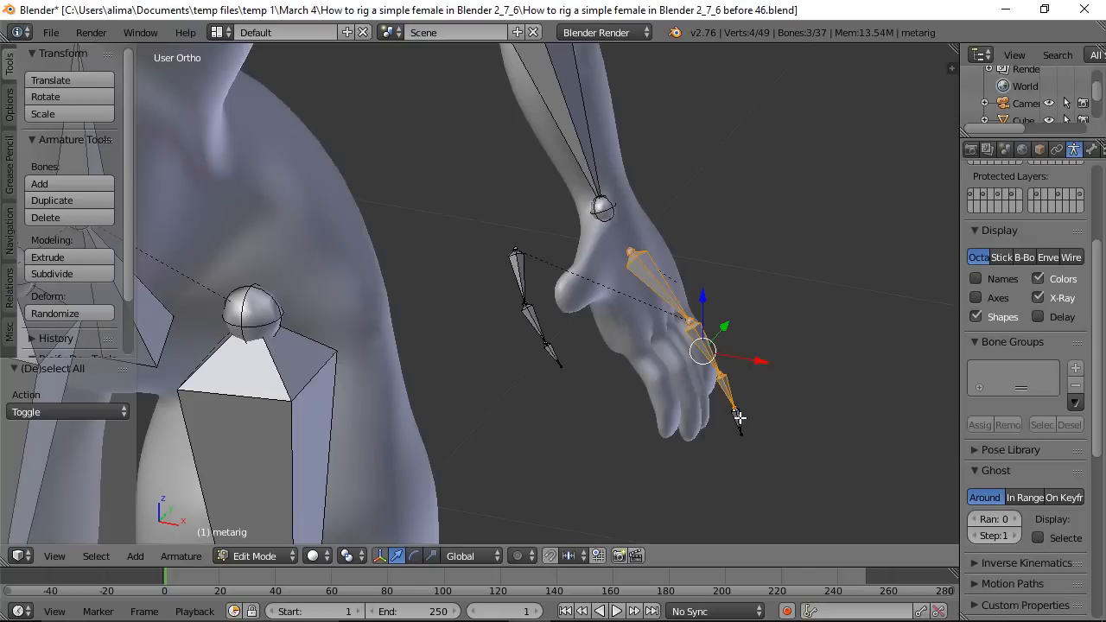
{"action": "key", "text": "c"}
{"action": "left_click", "coordinate": [742, 418]}
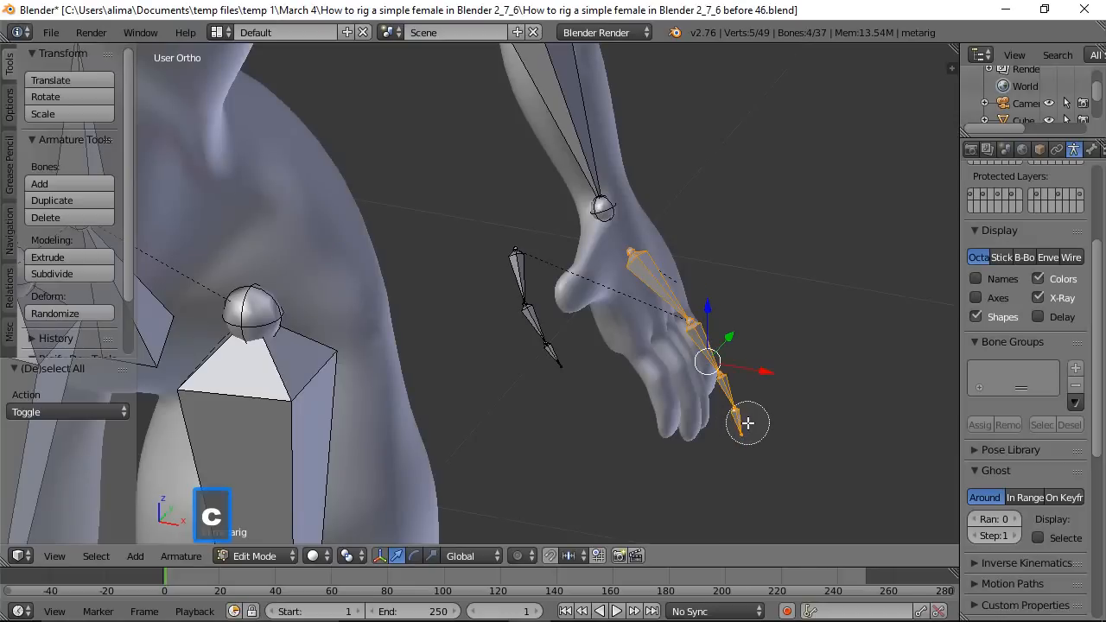
{"action": "right_click", "coordinate": [757, 409]}
{"action": "middle_click_drag", "start_coordinate": [681, 410], "coordinate": [727, 381]}
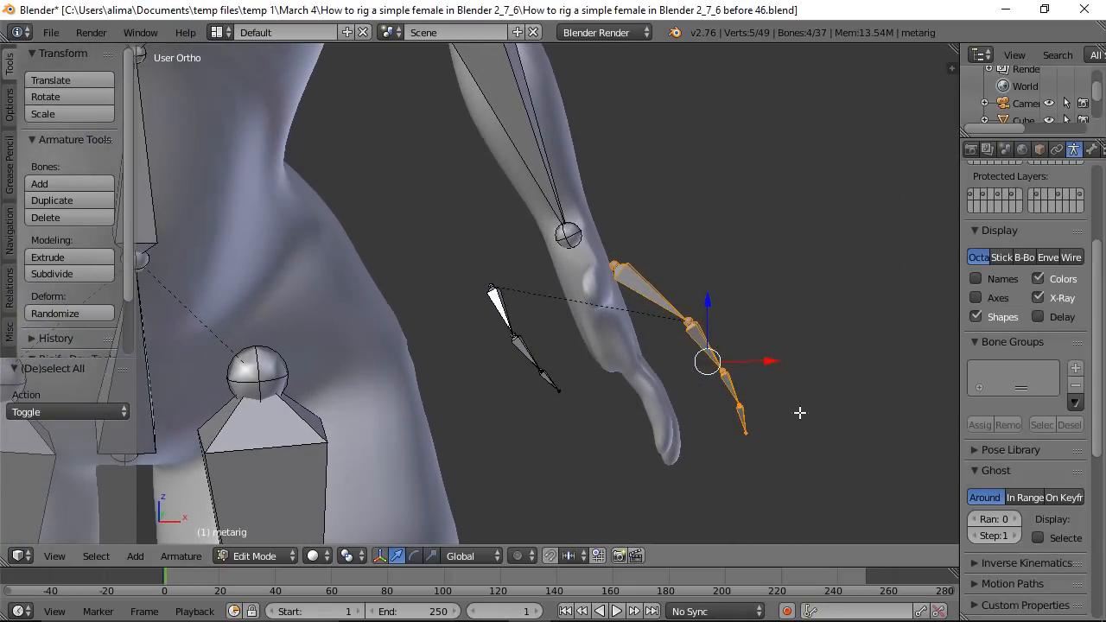
{"action": "key", "text": "s"}
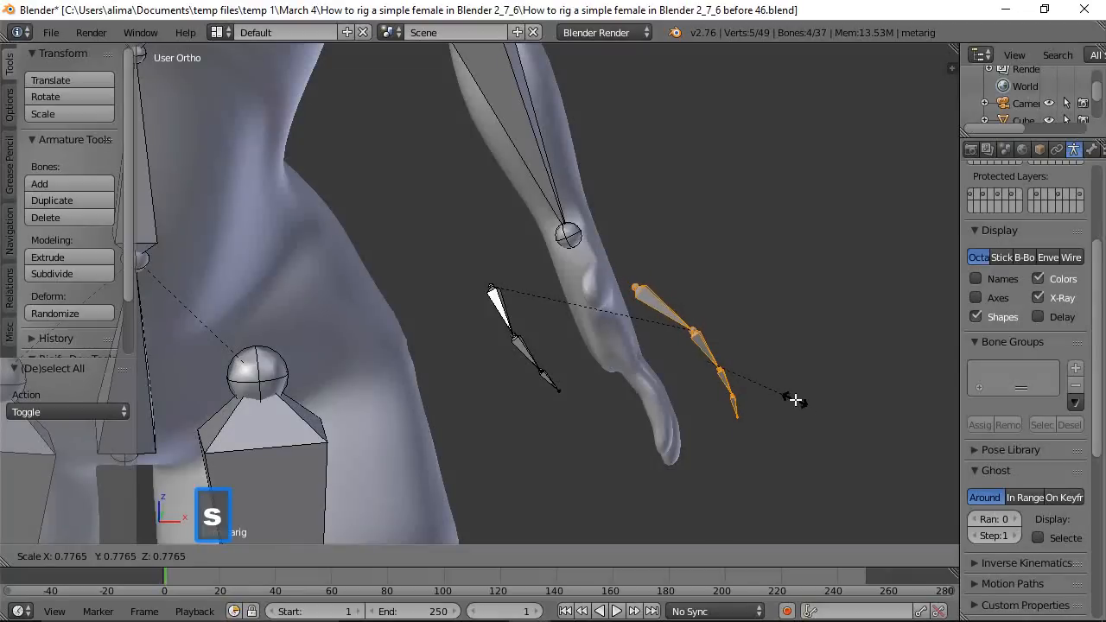
{"action": "left_click", "coordinate": [790, 395]}
Fit the left palm and index finger chain into the hand, moving it -0.101 along X, -0.050 along Z and a further -0.014 along X.
{"action": "key", "text": "g"}
{"action": "key", "text": "x"}
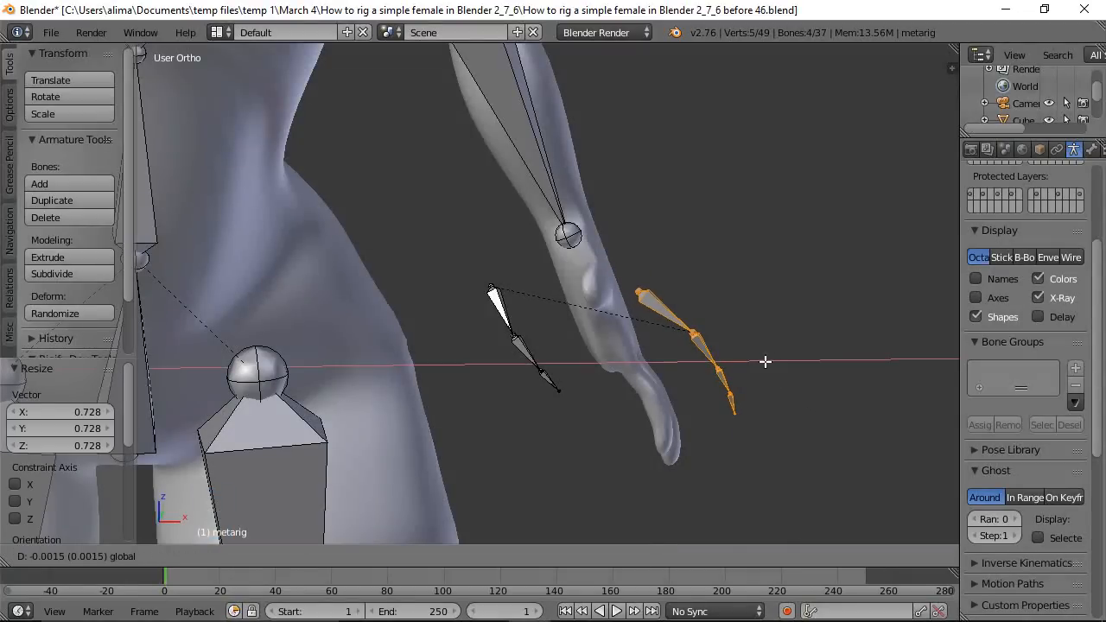
{"action": "left_click", "coordinate": [712, 381]}
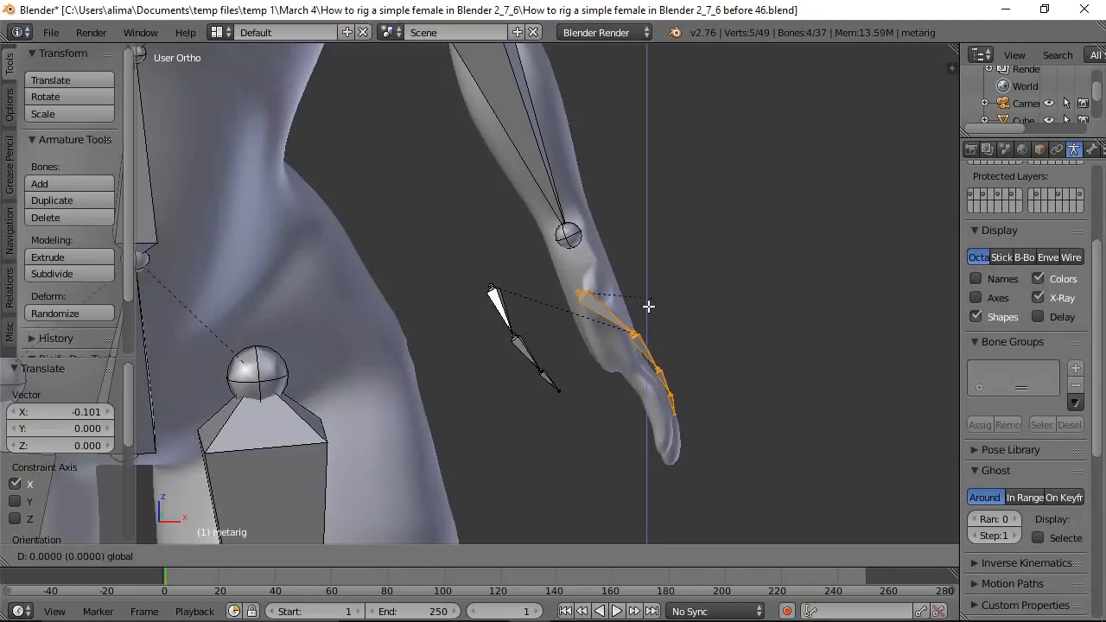
{"action": "key", "text": "g"}
{"action": "key", "text": "z"}
{"action": "left_click", "coordinate": [649, 332]}
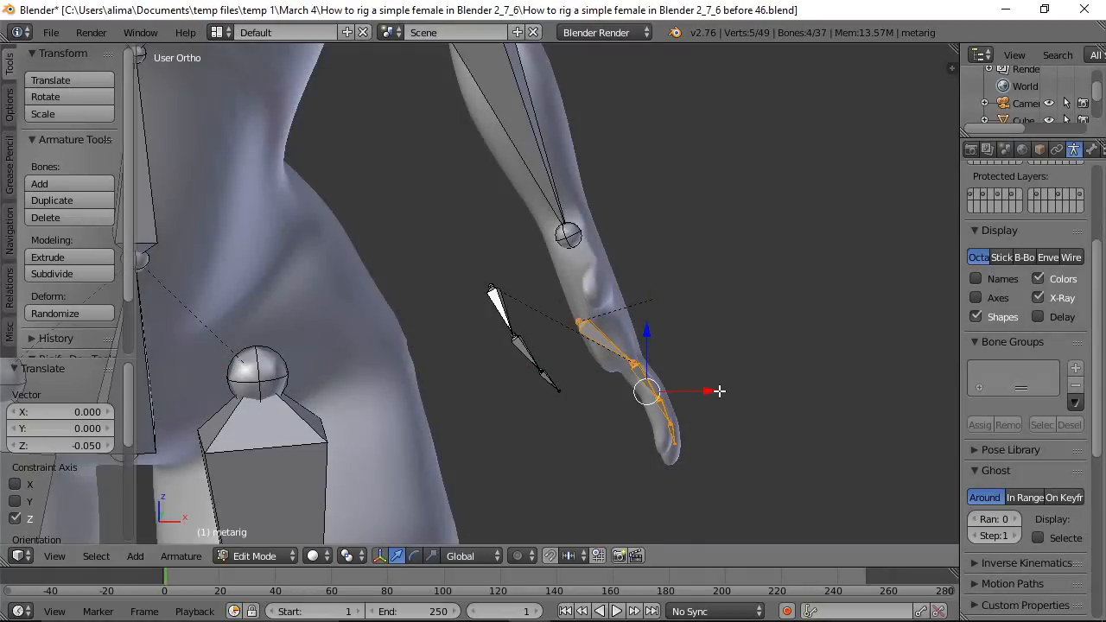
{"action": "key", "text": "g"}
{"action": "key", "text": "x"}
{"action": "left_click", "coordinate": [706, 394]}
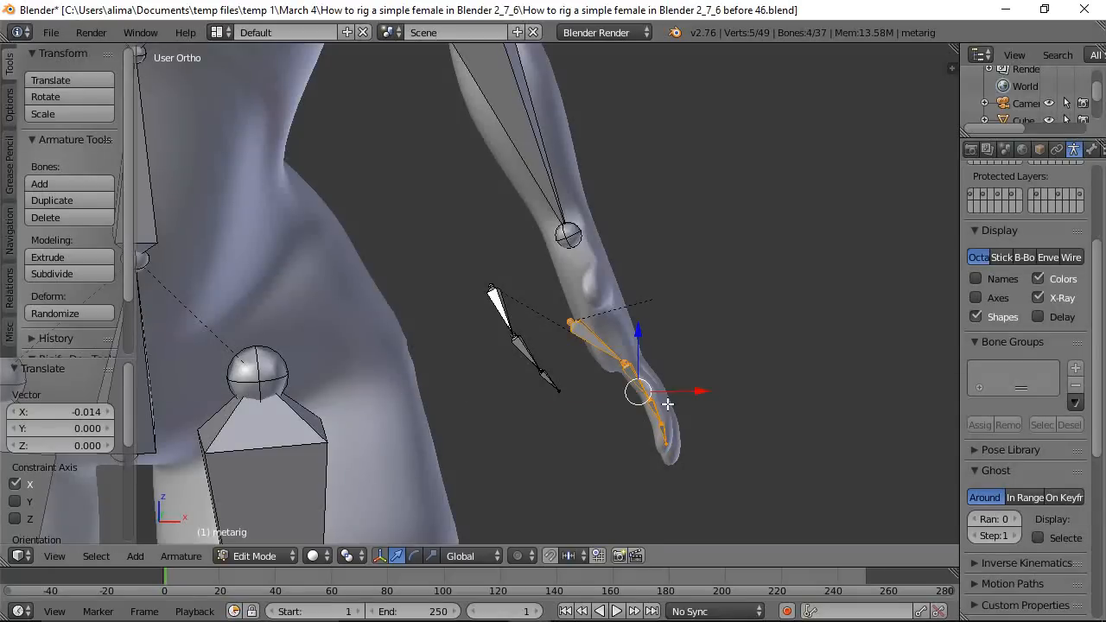
Move the base joint of the left palm bone 0.059 along X and 0.041 along Z, and save the file as version "before 47".
{"action": "right_click", "coordinate": [570, 322]}
{"action": "key", "text": "g"}
{"action": "key", "text": "x"}
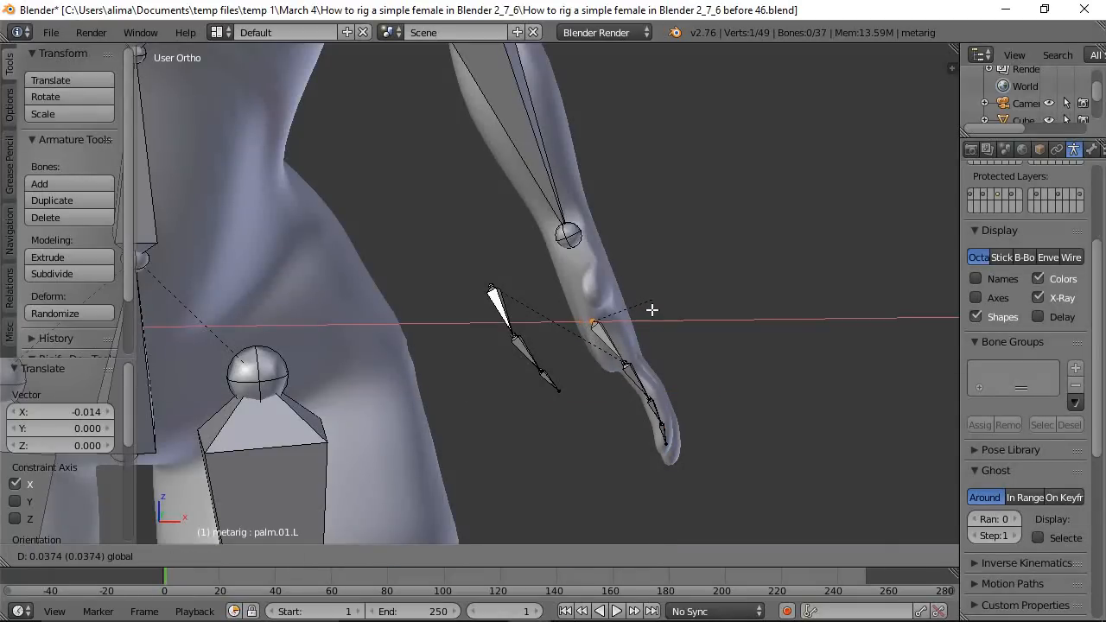
{"action": "left_click", "coordinate": [664, 306]}
{"action": "key", "text": "g"}
{"action": "key", "text": "z"}
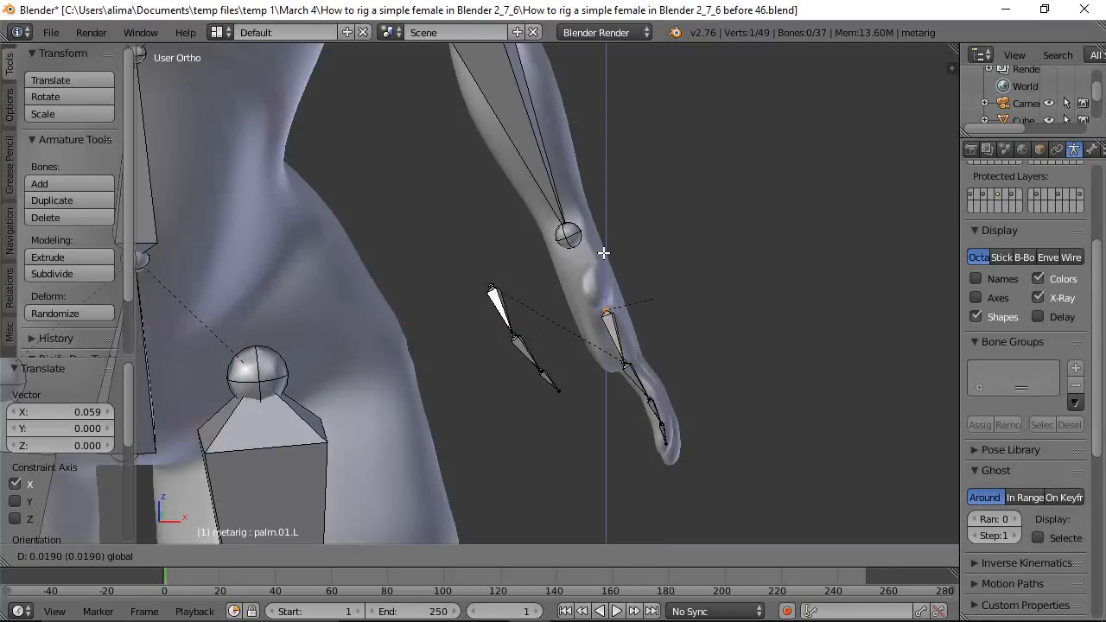
{"action": "left_click", "coordinate": [600, 243]}
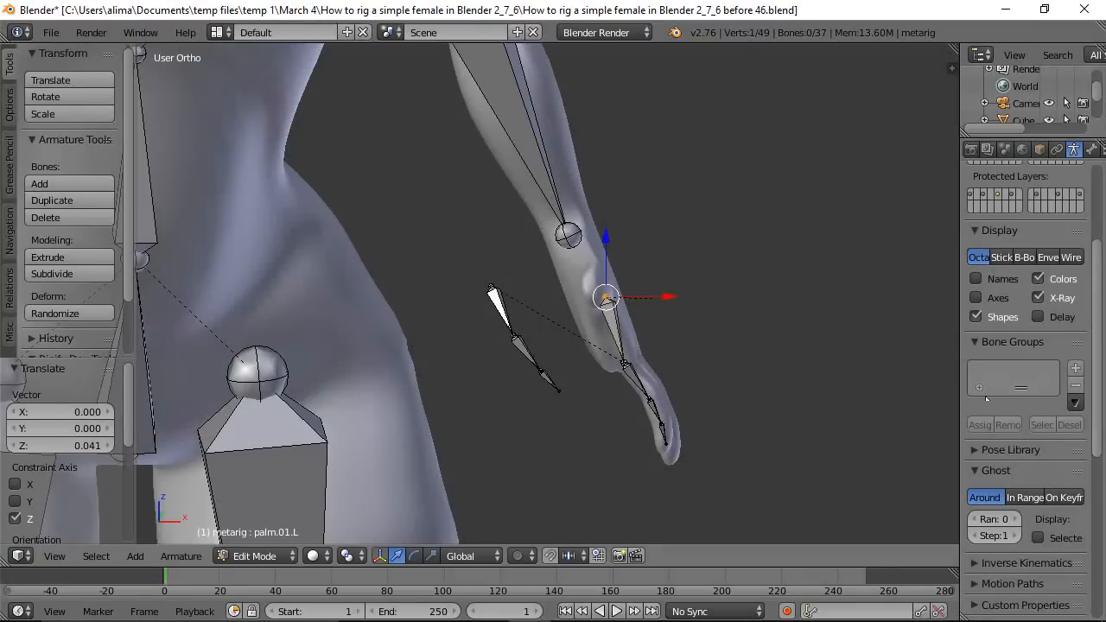
{"action": "key", "text": "ctrl+alt+s"}
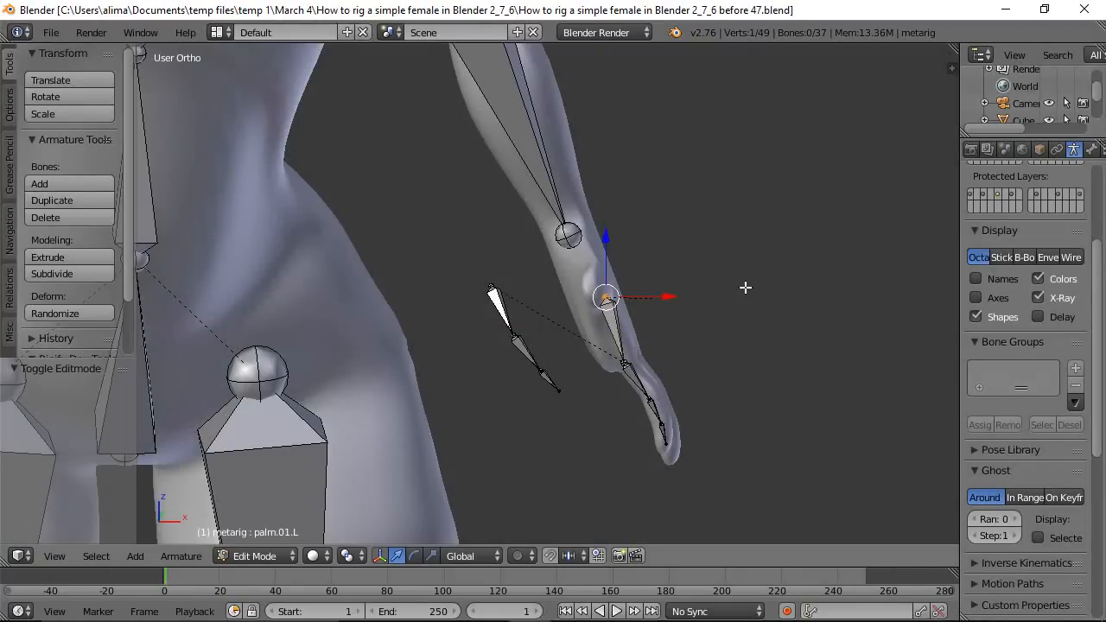
Move the three left index finger bones together along Y to centre them in the index finger, and clear the selection.
{"action": "middle_click_drag", "start_coordinate": [836, 267], "coordinate": [646, 300]}
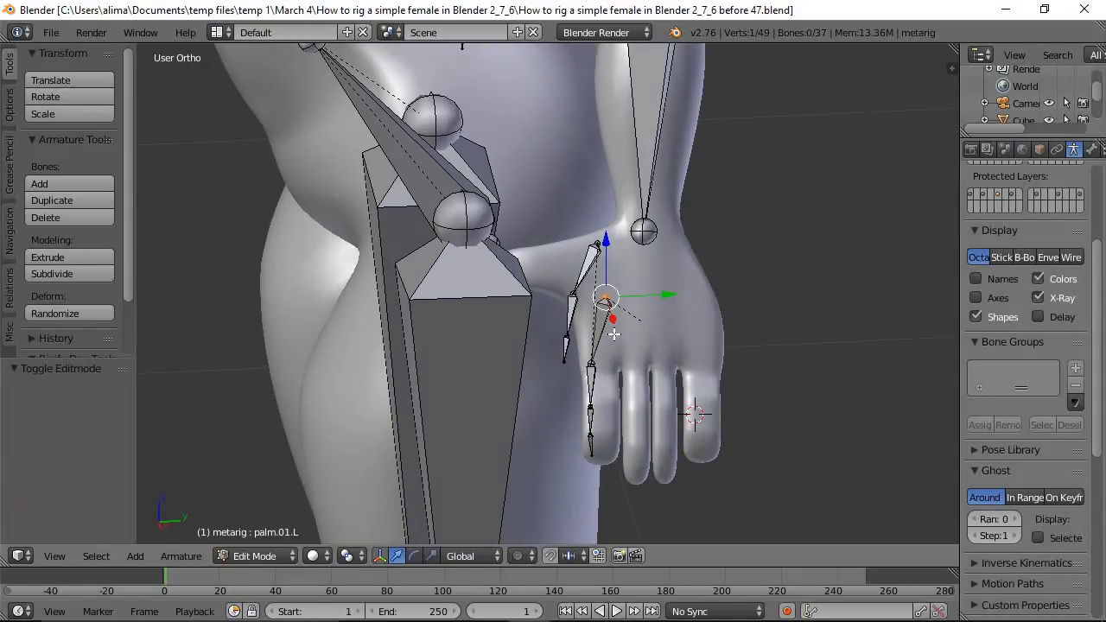
{"action": "key", "text": "a"}
{"action": "key", "text": "c"}
{"action": "left_click", "coordinate": [590, 384]}
{"action": "left_click_drag", "start_coordinate": [588, 424], "coordinate": [593, 458]}
{"action": "right_click", "coordinate": [574, 404]}
{"action": "left_click_drag", "start_coordinate": [650, 406], "coordinate": [662, 405]}
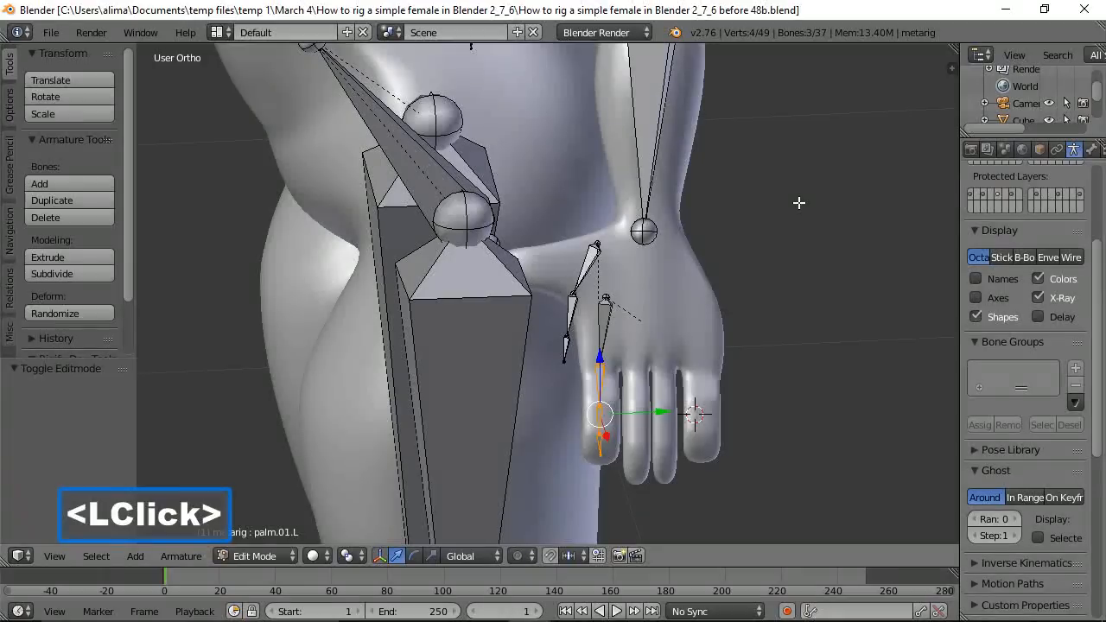
{"action": "key", "text": "a"}
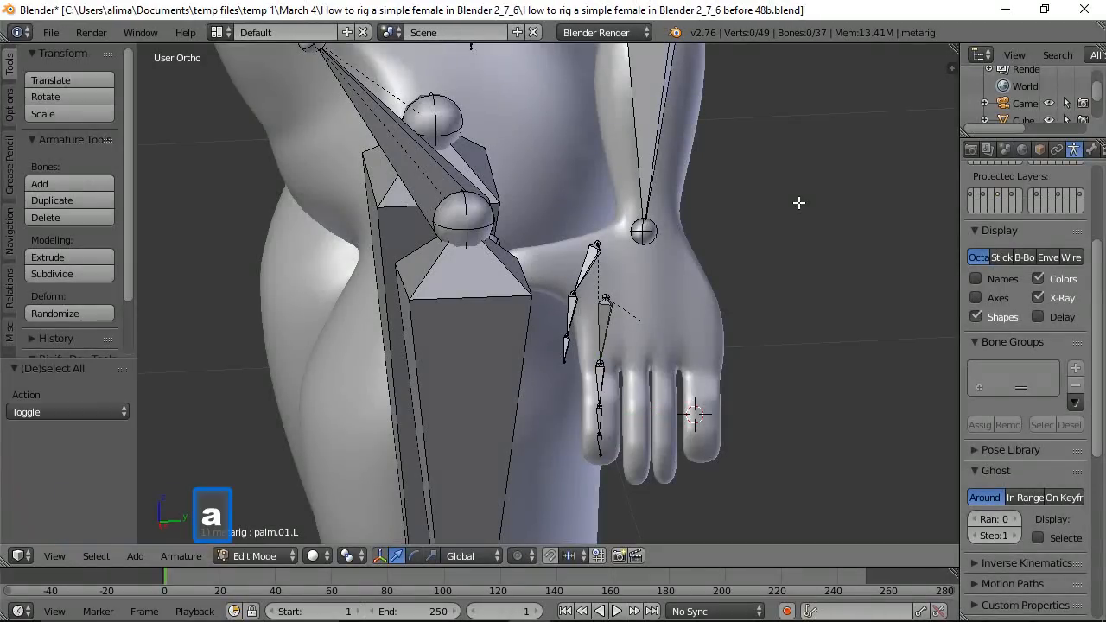
In front view, move the three linked left thumb bones along X and up along Z onto the hand, and a further -0.005 along X.
{"action": "scroll", "coordinate": [798, 202], "scroll_direction": "down", "scroll_amount": 6}
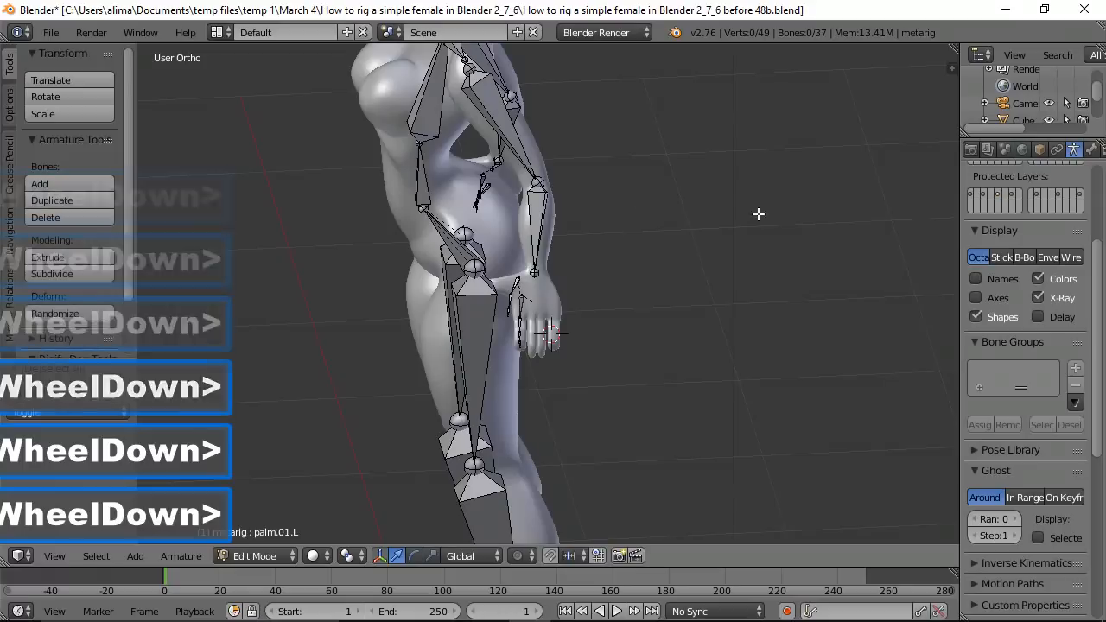
{"action": "left_click", "coordinate": [10, 230]}
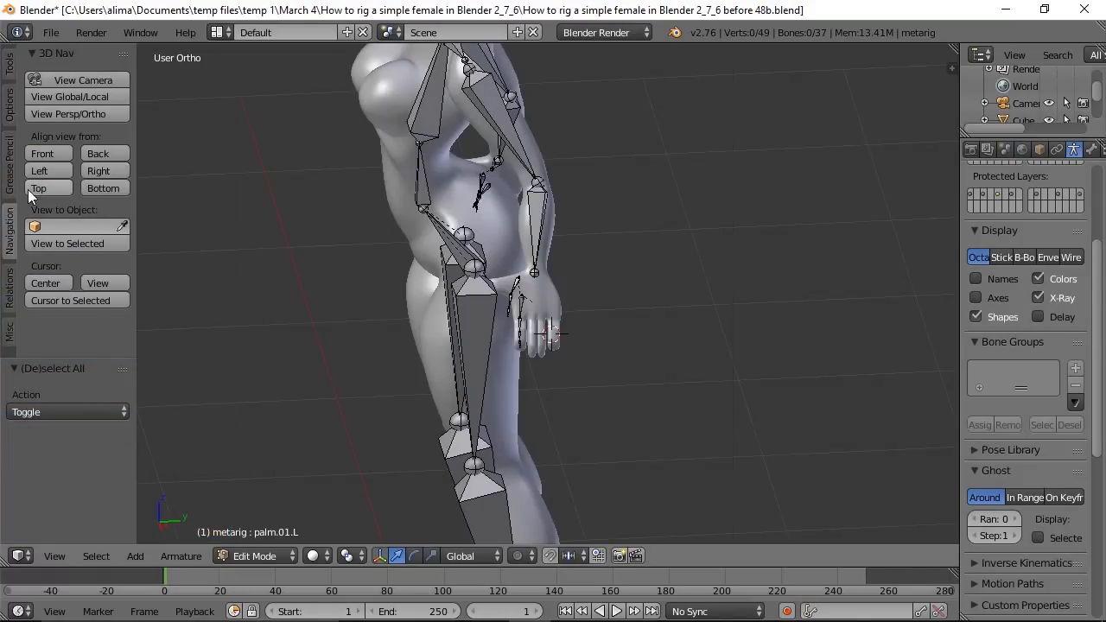
{"action": "left_click", "coordinate": [45, 154]}
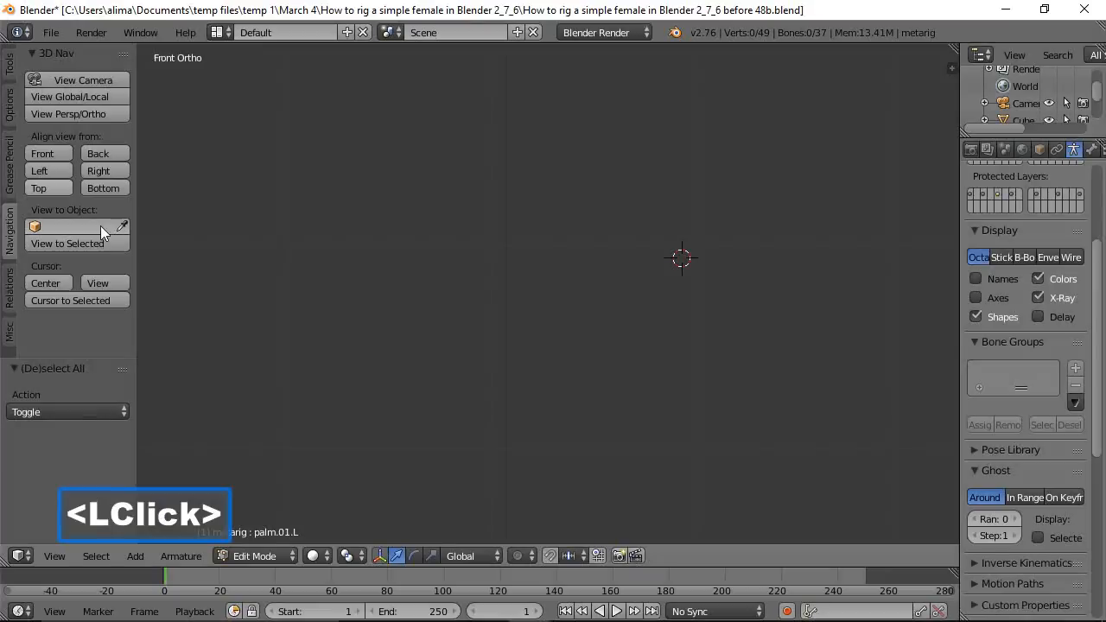
{"action": "middle_click_drag", "start_coordinate": [254, 325], "coordinate": [815, 230], "text": "shift"}
{"action": "middle_click_drag", "start_coordinate": [474, 368], "coordinate": [674, 239], "text": "shift"}
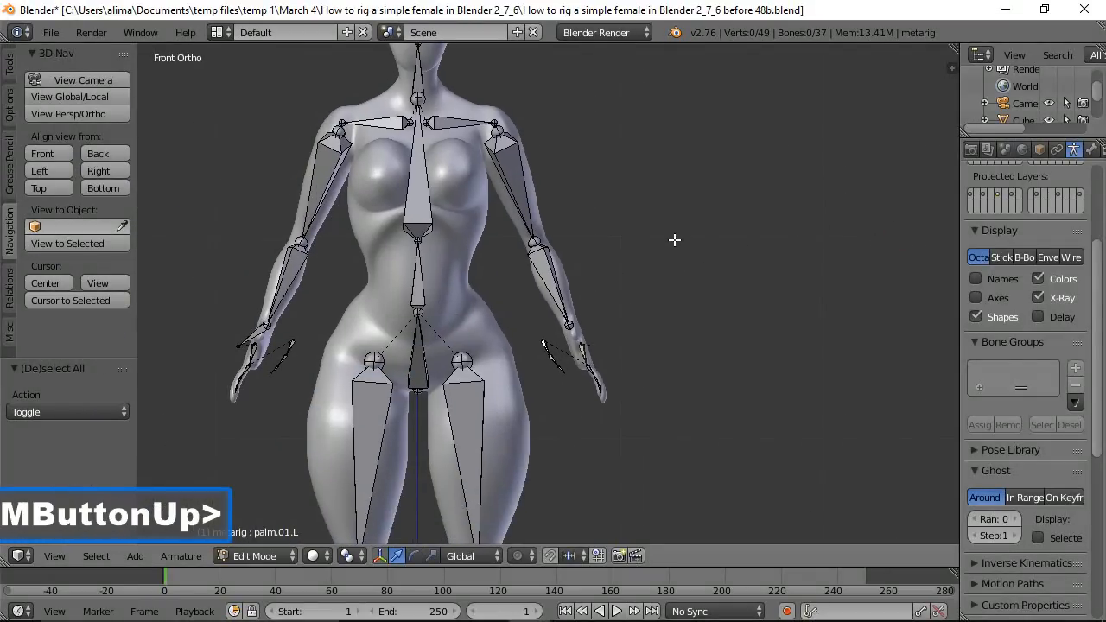
{"action": "key", "text": "b"}
{"action": "left_click_drag", "start_coordinate": [503, 257], "coordinate": [649, 437]}
{"action": "key", "text": "KP_Decimal"}
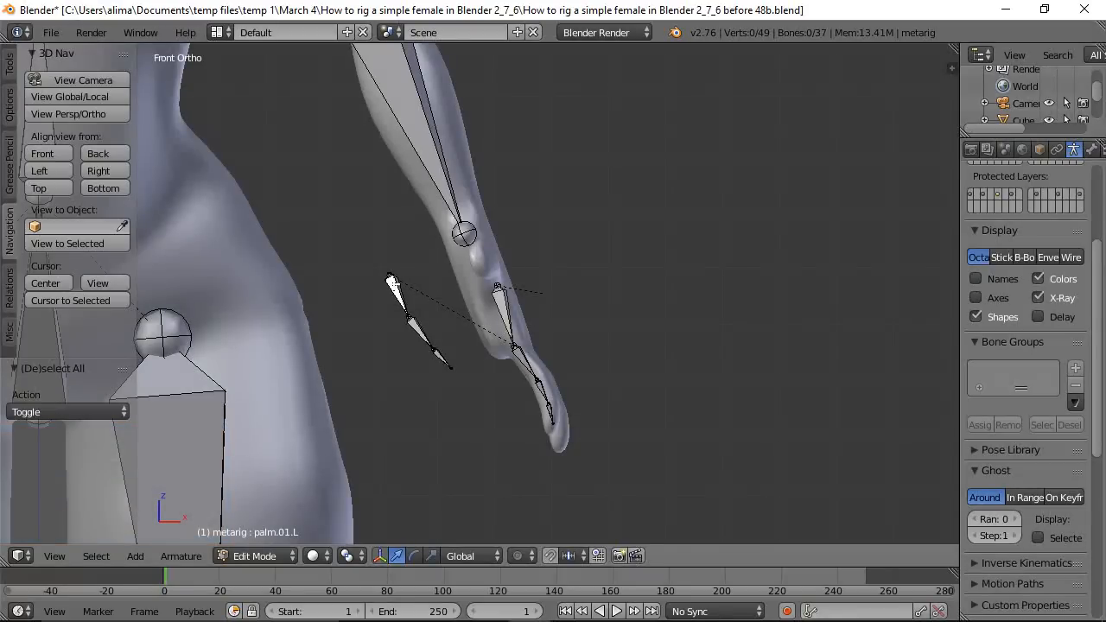
{"action": "key", "text": "l"}
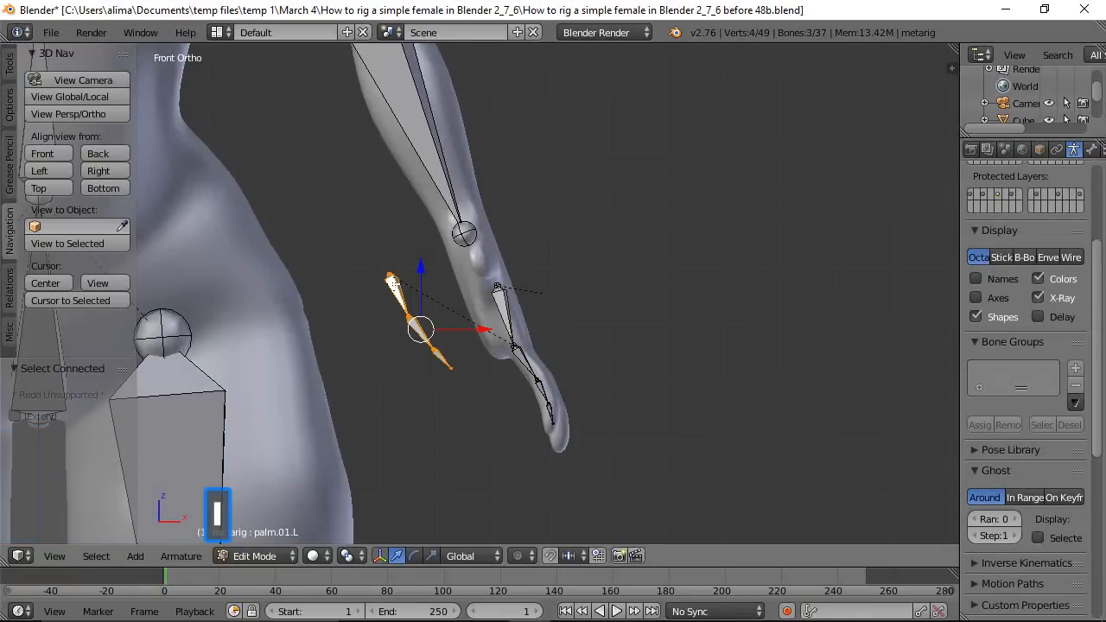
{"action": "left_click_drag", "start_coordinate": [477, 328], "coordinate": [580, 332]}
{"action": "left_click_drag", "start_coordinate": [522, 272], "coordinate": [521, 251]}
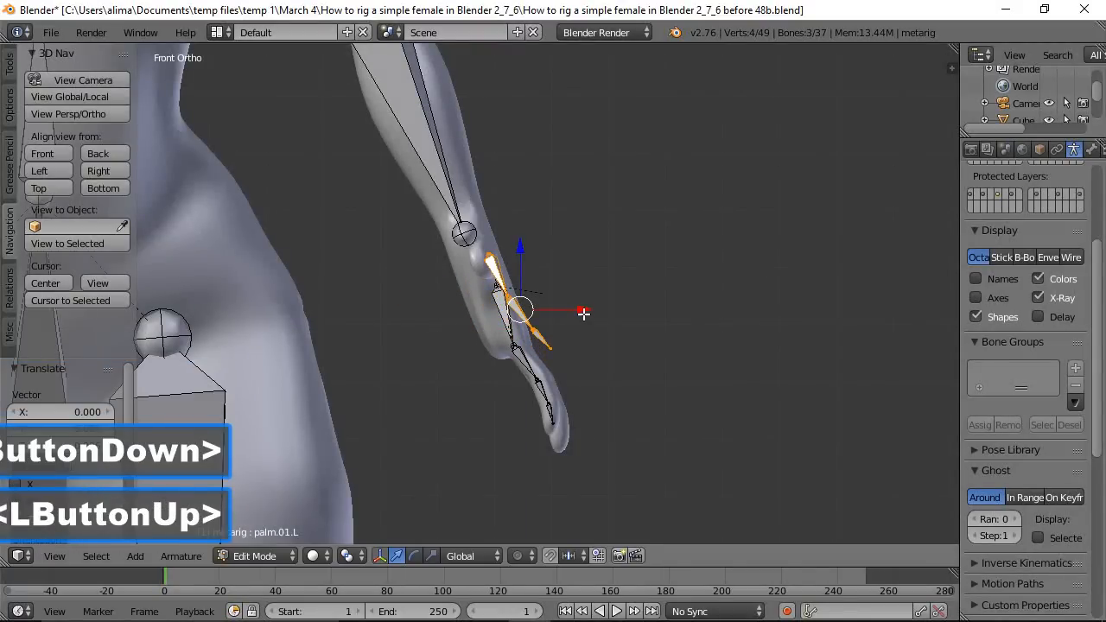
{"action": "left_click_drag", "start_coordinate": [583, 311], "coordinate": [579, 314]}
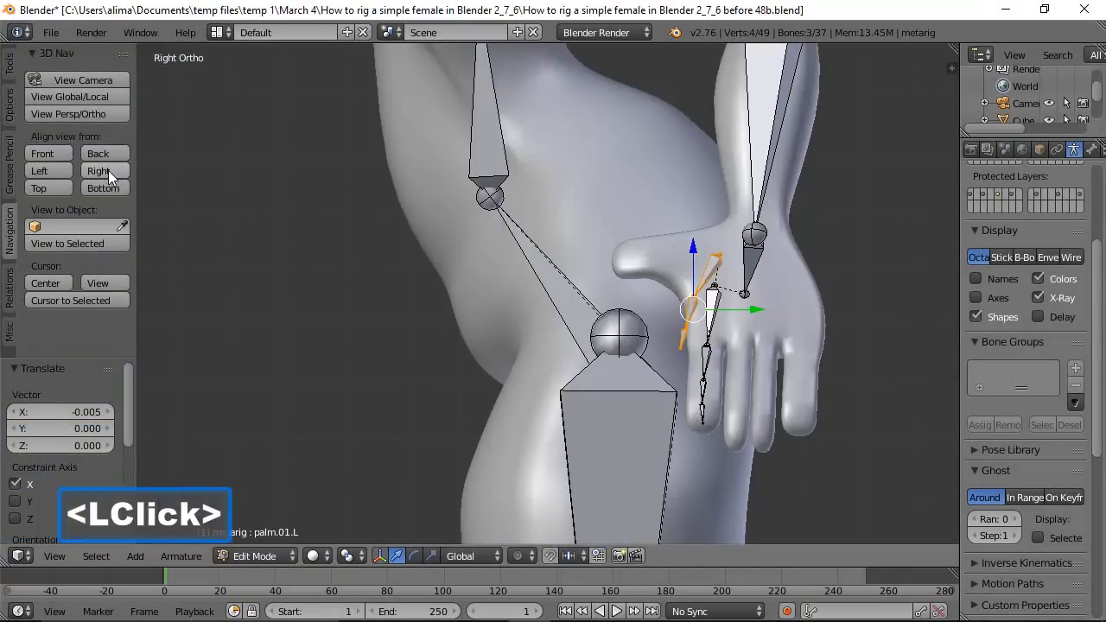
In right view, move the left thumb bones -0.047 along Y toward the thumb, and save the file as version "before 49b".
{"action": "left_click", "coordinate": [99, 171]}
{"action": "left_click_drag", "start_coordinate": [759, 313], "coordinate": [731, 312]}
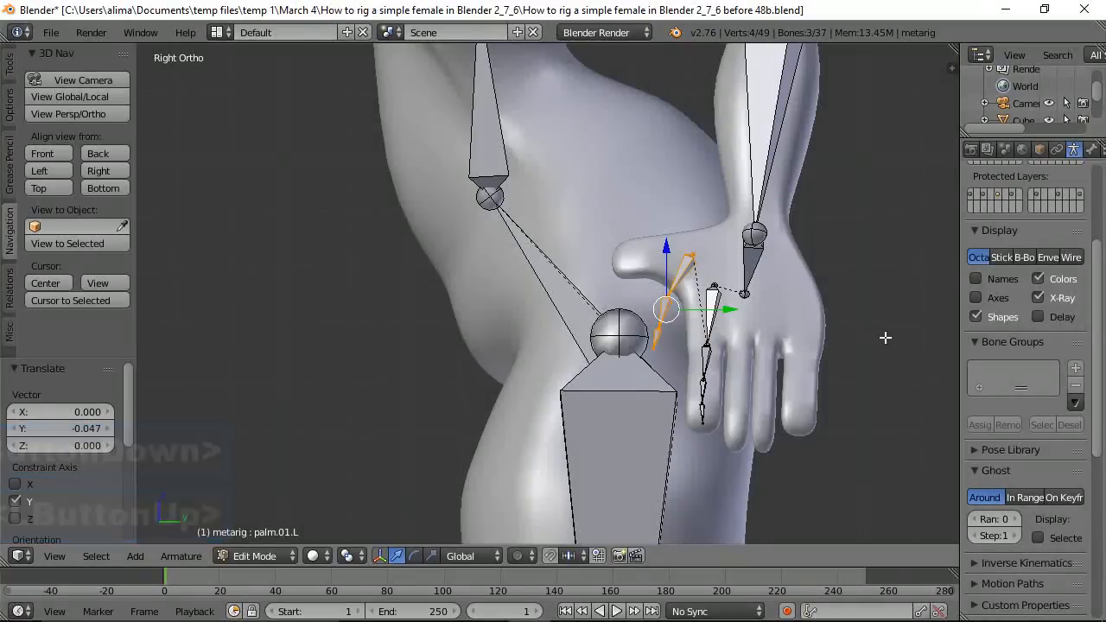
{"action": "left_click", "coordinate": [1075, 368]}
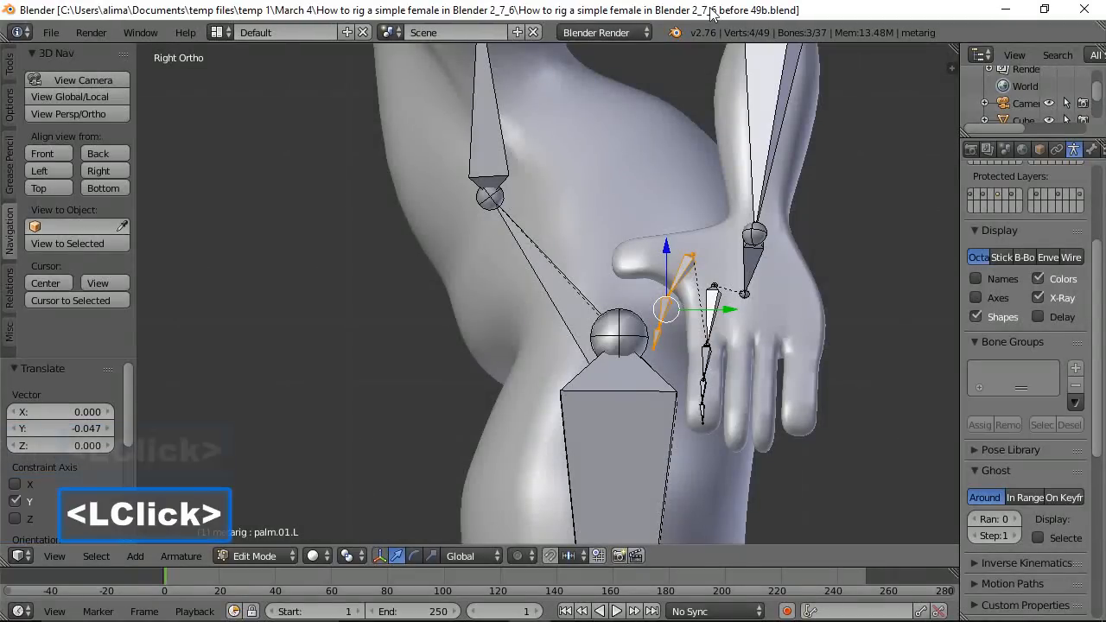
Place the 3D cursor on the base joint of the left thumb chain in right view and set the pivot point to 3D Cursor.
{"action": "middle_click_drag", "start_coordinate": [644, 295], "coordinate": [688, 273]}
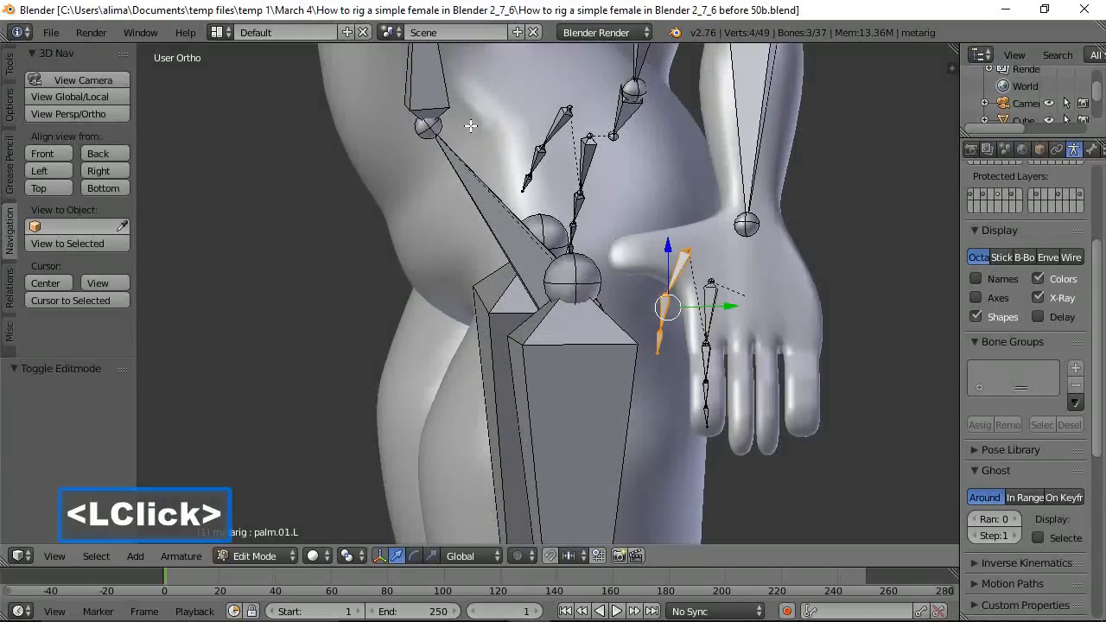
{"action": "left_click", "coordinate": [123, 172]}
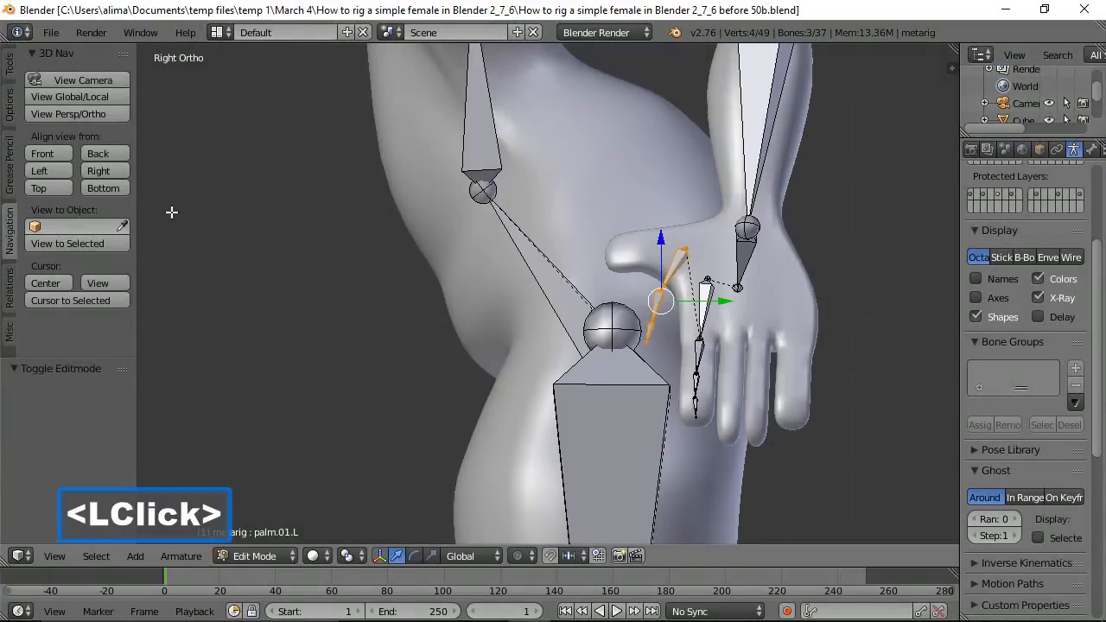
{"action": "right_click", "coordinate": [687, 247]}
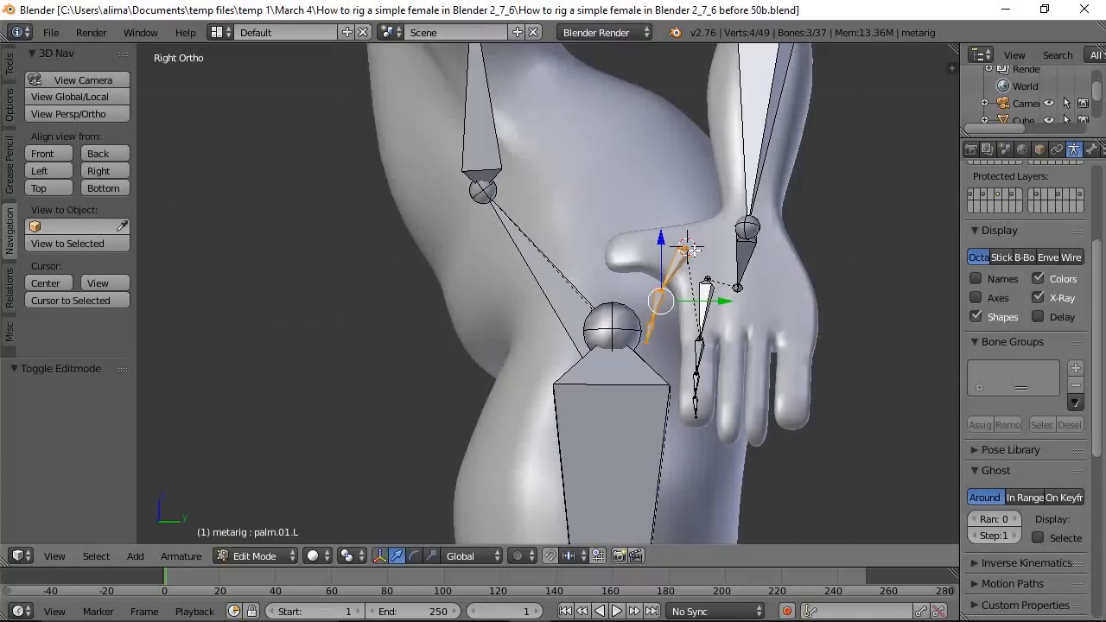
{"action": "left_click", "coordinate": [350, 555]}
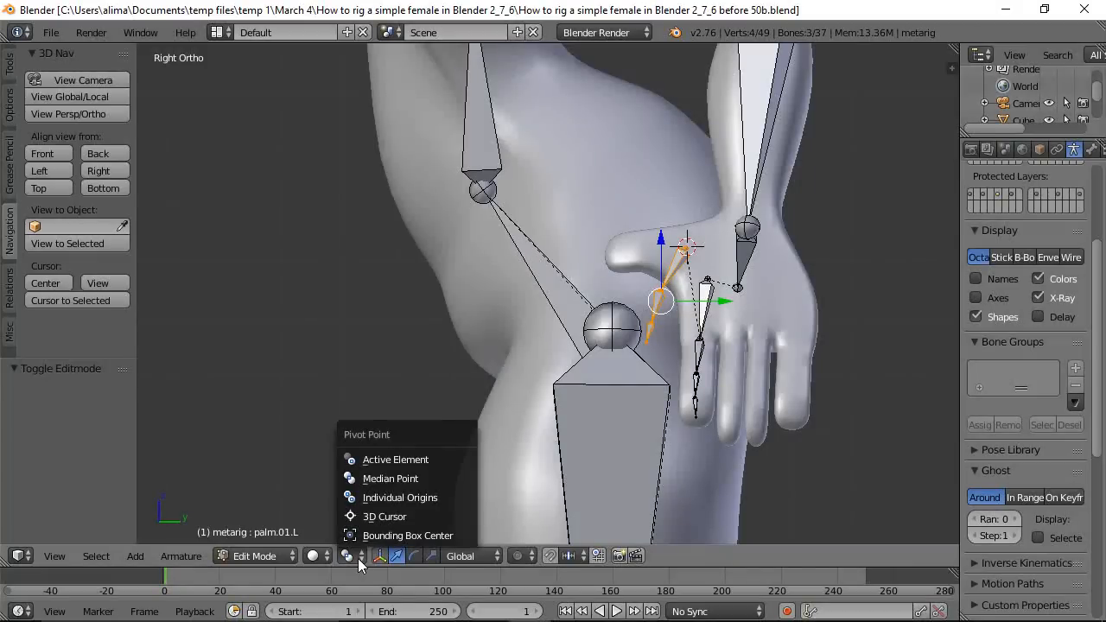
{"action": "left_click", "coordinate": [389, 516]}
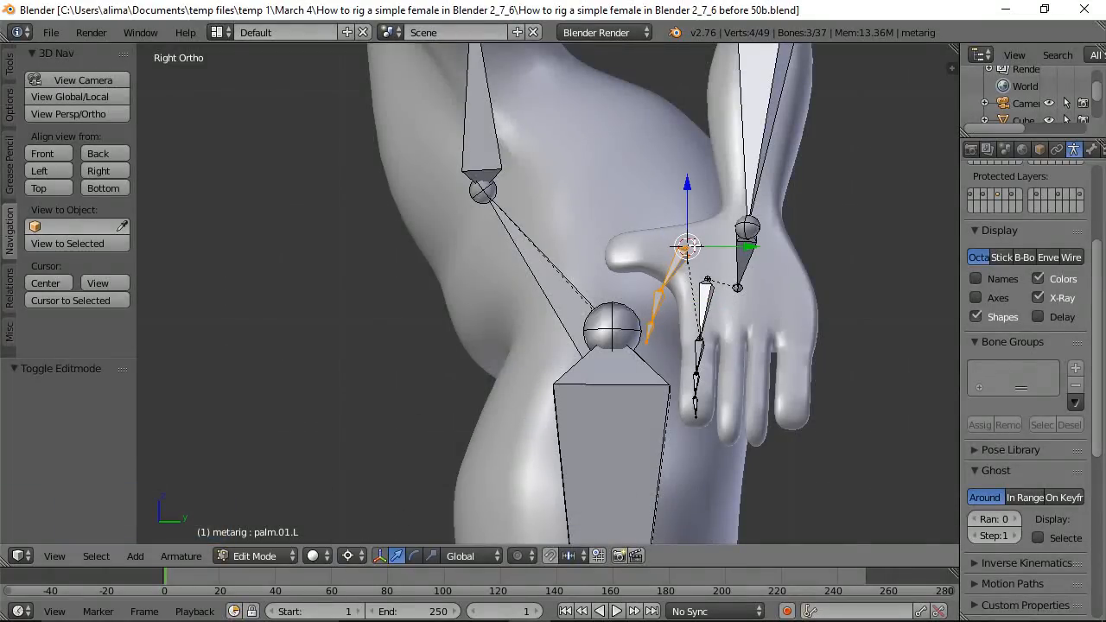
Rotate the left thumb bones 61.503° about the 3D cursor and scale them down to fit the thumb's length.
{"action": "key", "text": "r"}
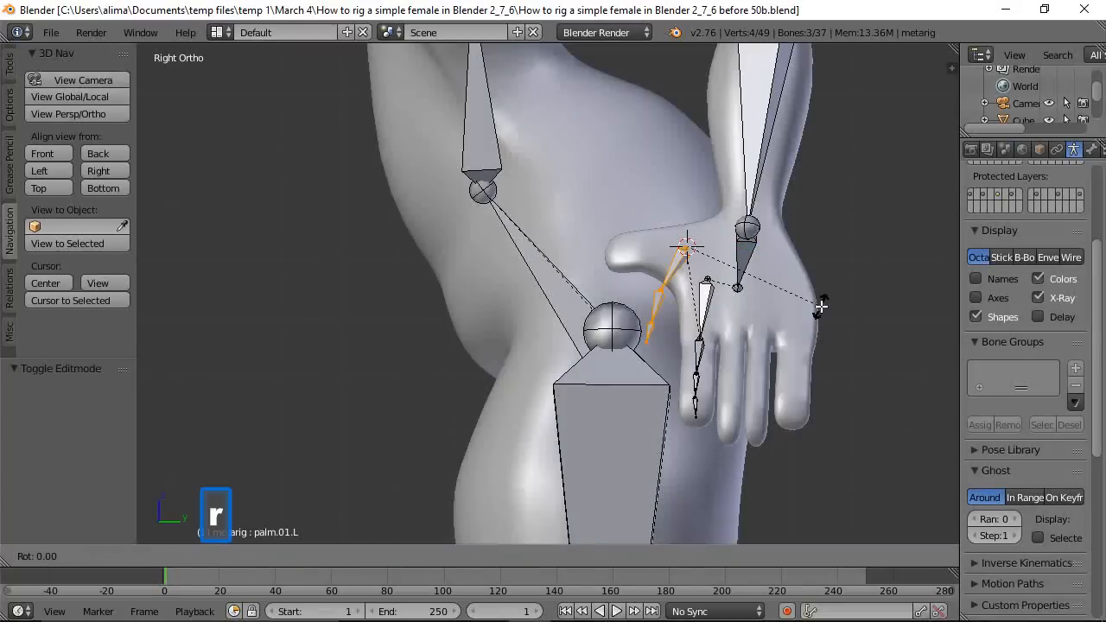
{"action": "left_click", "coordinate": [694, 344]}
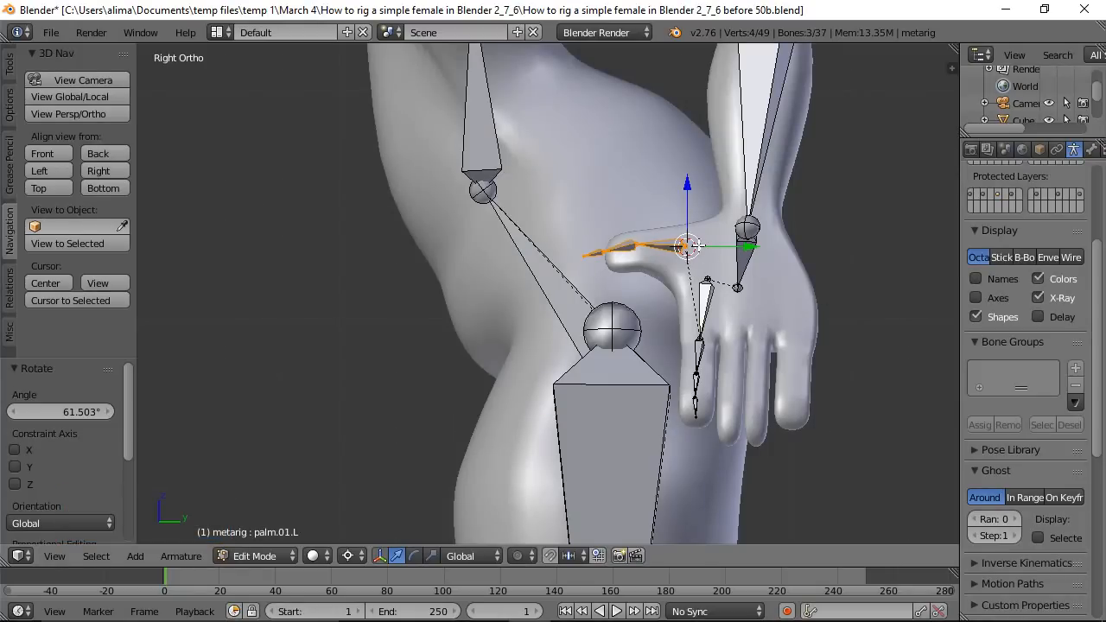
{"action": "key", "text": "s"}
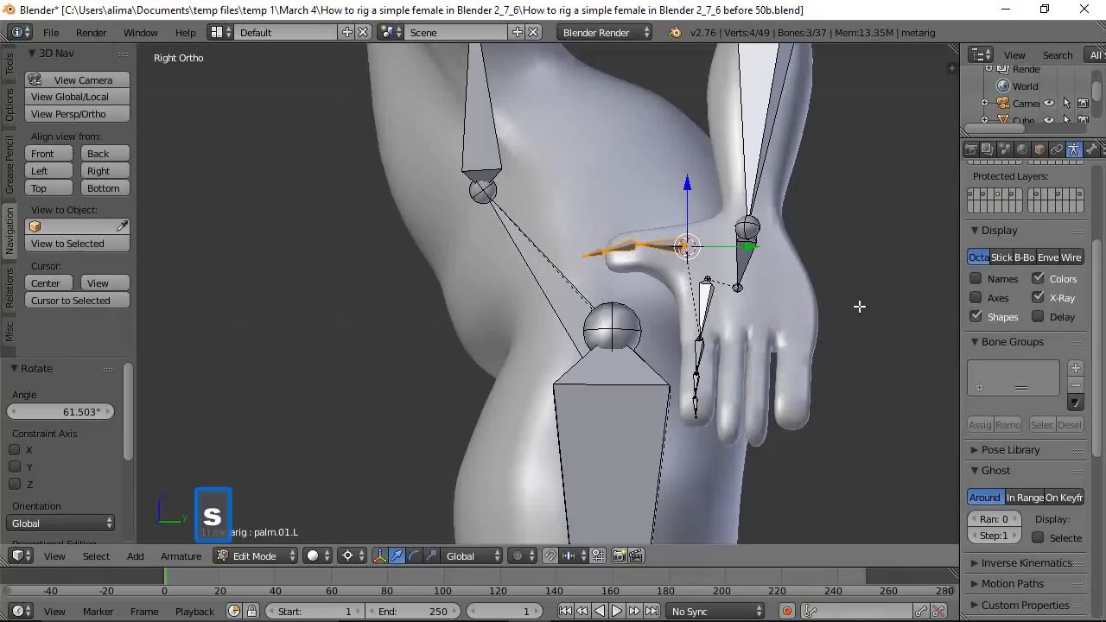
{"action": "left_click", "coordinate": [808, 281]}
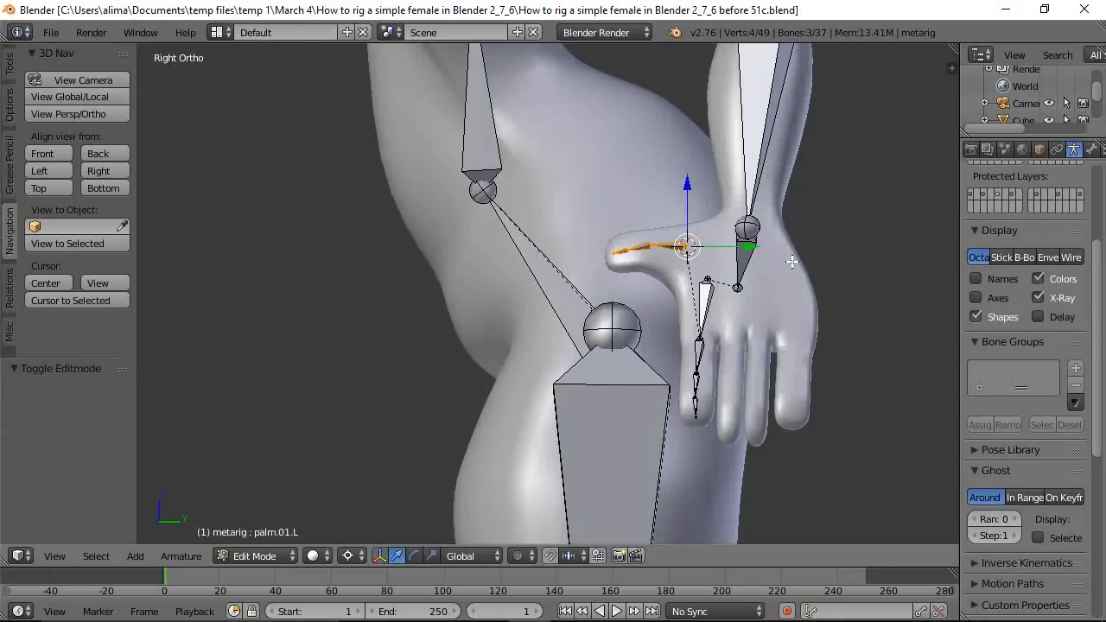
Set the pivot point to Median Point and move the tip joint of the left thumb chain -0.082 along X in front view.
{"action": "left_click", "coordinate": [43, 152]}
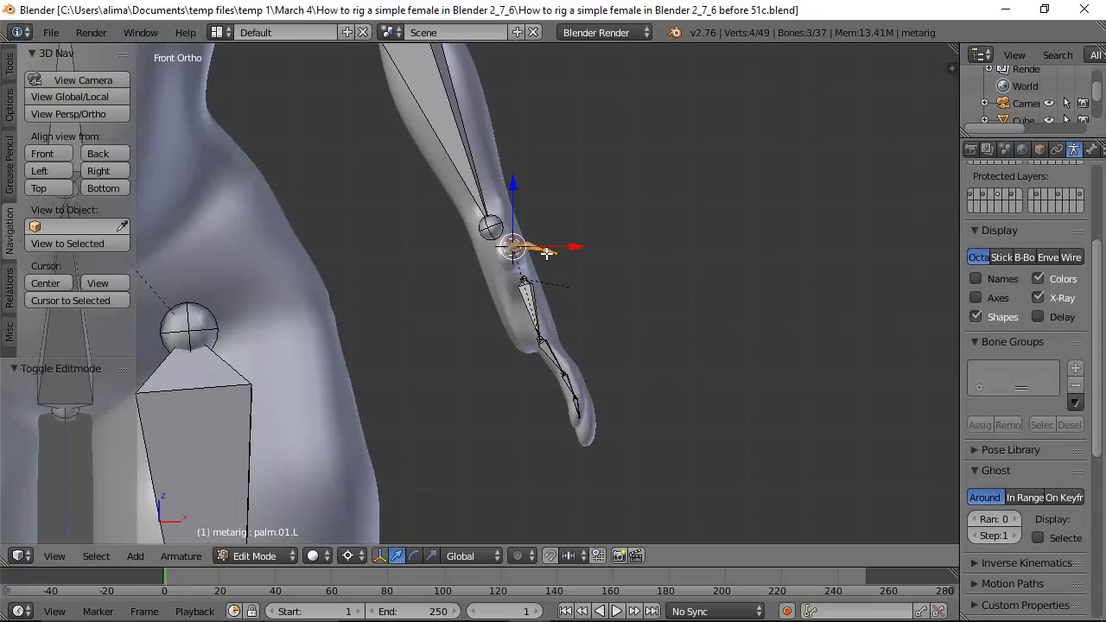
{"action": "middle_click_drag", "start_coordinate": [637, 216], "coordinate": [567, 275]}
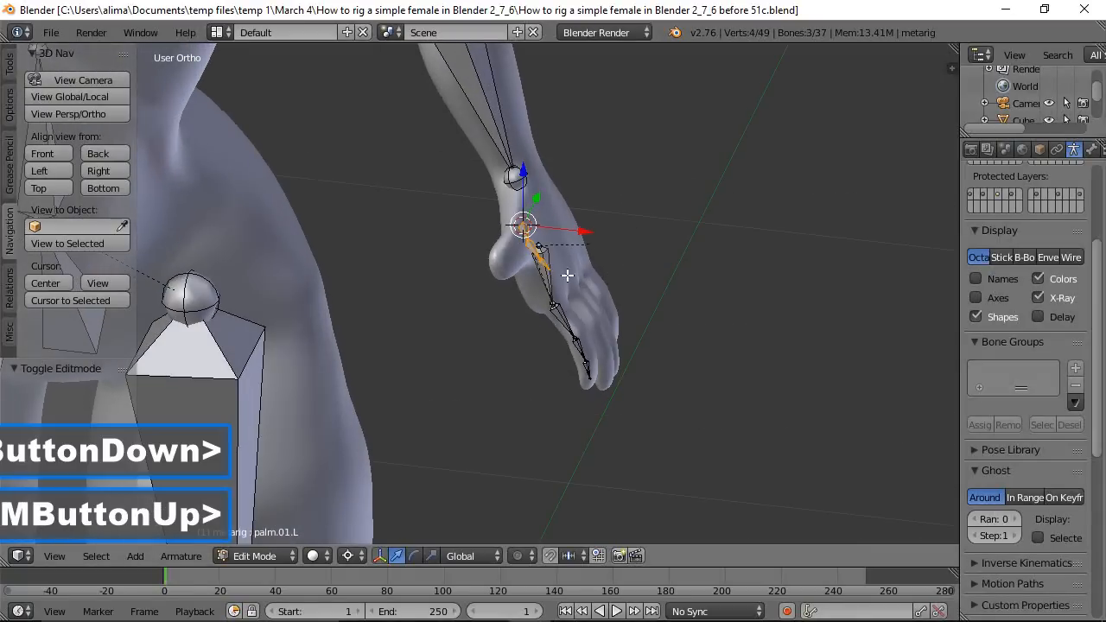
{"action": "left_click", "coordinate": [549, 271]}
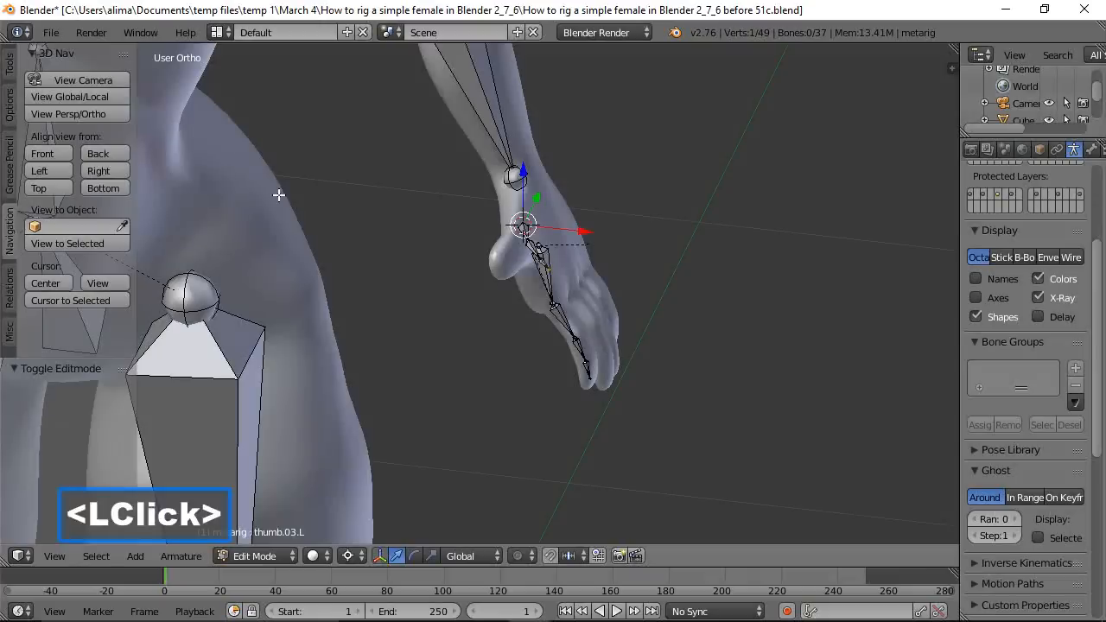
{"action": "left_click", "coordinate": [41, 153]}
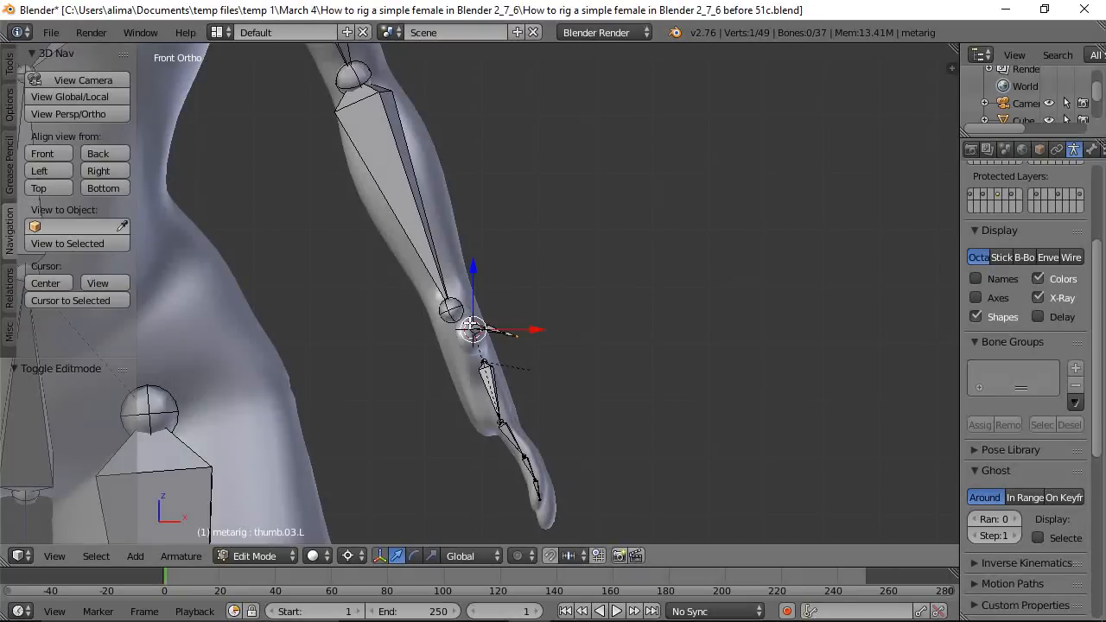
{"action": "left_click", "coordinate": [367, 554]}
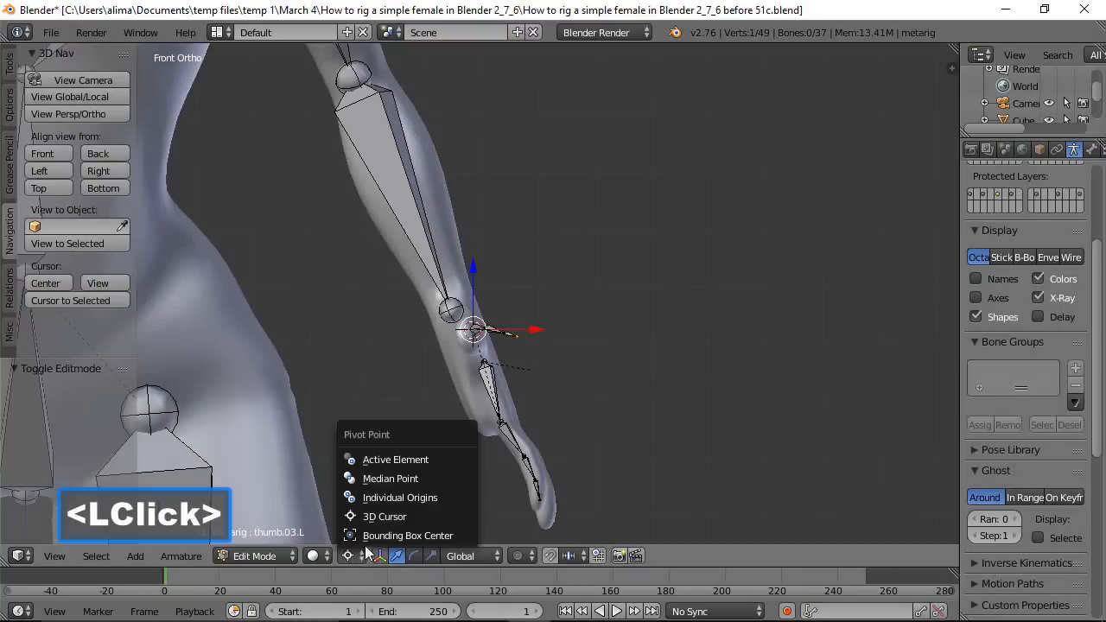
{"action": "left_click", "coordinate": [383, 482]}
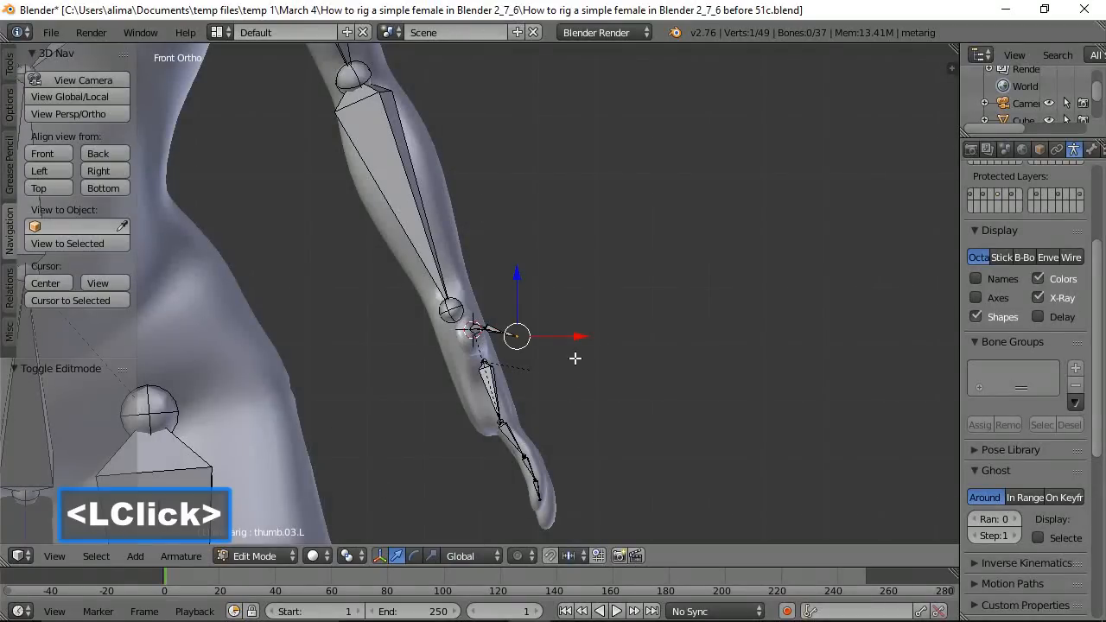
{"action": "left_click_drag", "start_coordinate": [579, 335], "coordinate": [532, 336]}
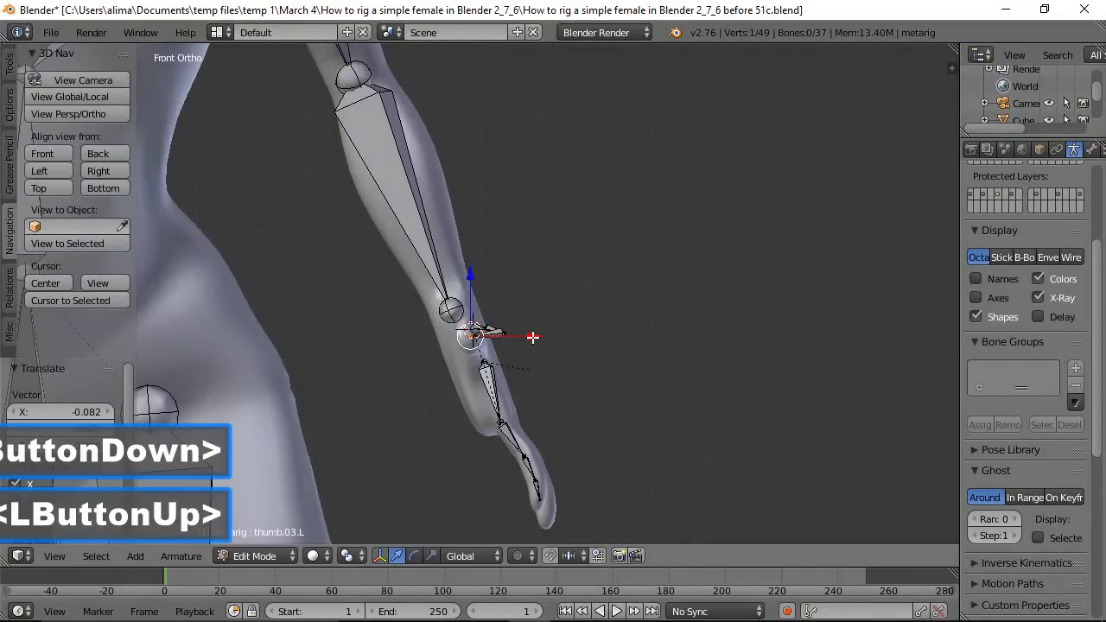
Move the joint between the middle and end bones of the left thumb -0.058 along X in front view.
{"action": "middle_click_drag", "start_coordinate": [441, 325], "coordinate": [520, 365]}
{"action": "left_click", "coordinate": [506, 341]}
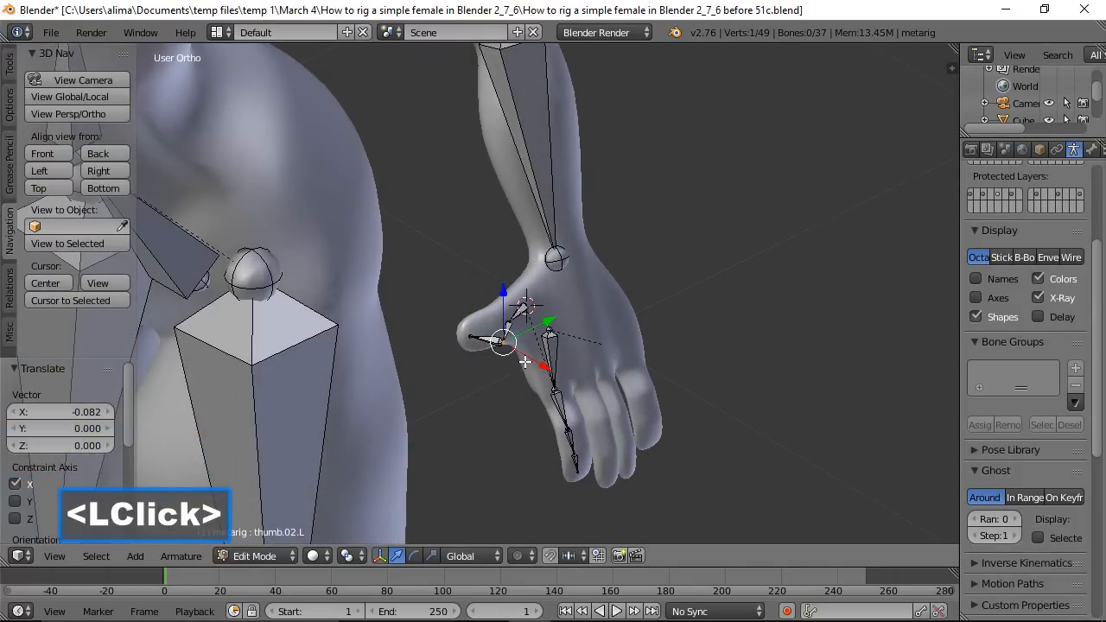
{"action": "key", "text": "b"}
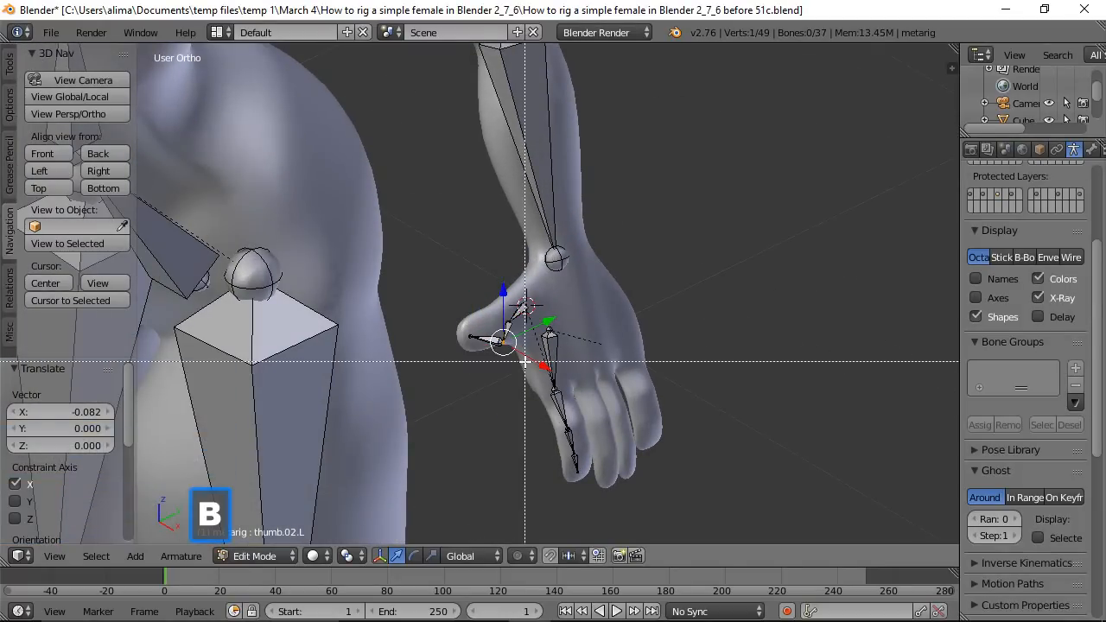
{"action": "left_click_drag", "start_coordinate": [431, 222], "coordinate": [571, 432]}
{"action": "scroll", "coordinate": [609, 433], "scroll_direction": "up", "scroll_amount": 5}
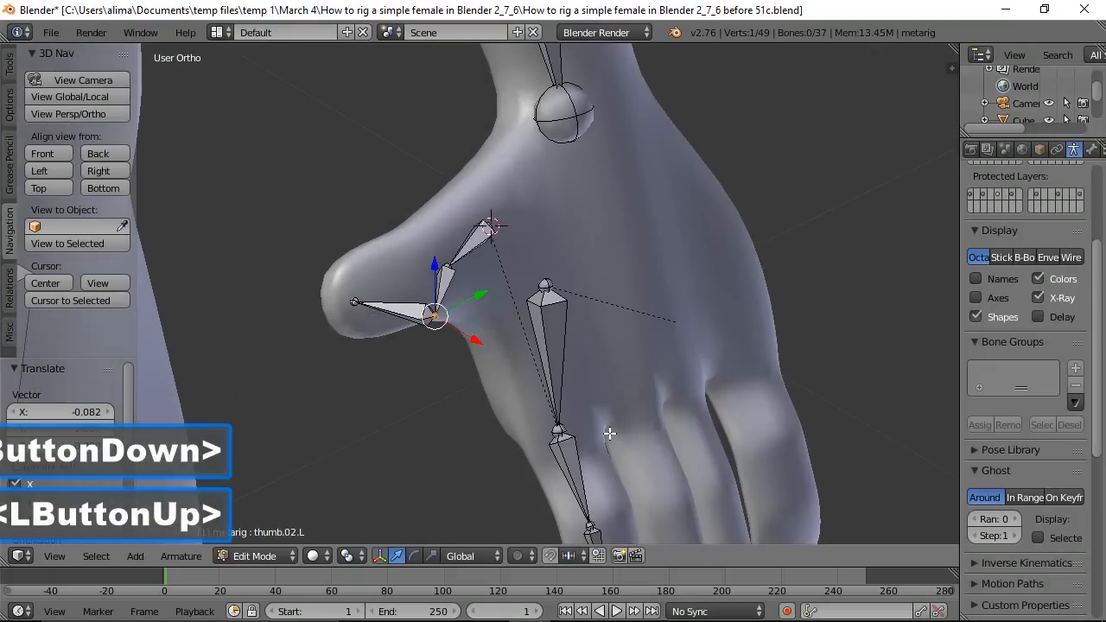
{"action": "left_click", "coordinate": [45, 154]}
{"action": "left_click_drag", "start_coordinate": [516, 317], "coordinate": [435, 320]}
{"action": "middle_click_drag", "start_coordinate": [496, 296], "coordinate": [453, 316]}
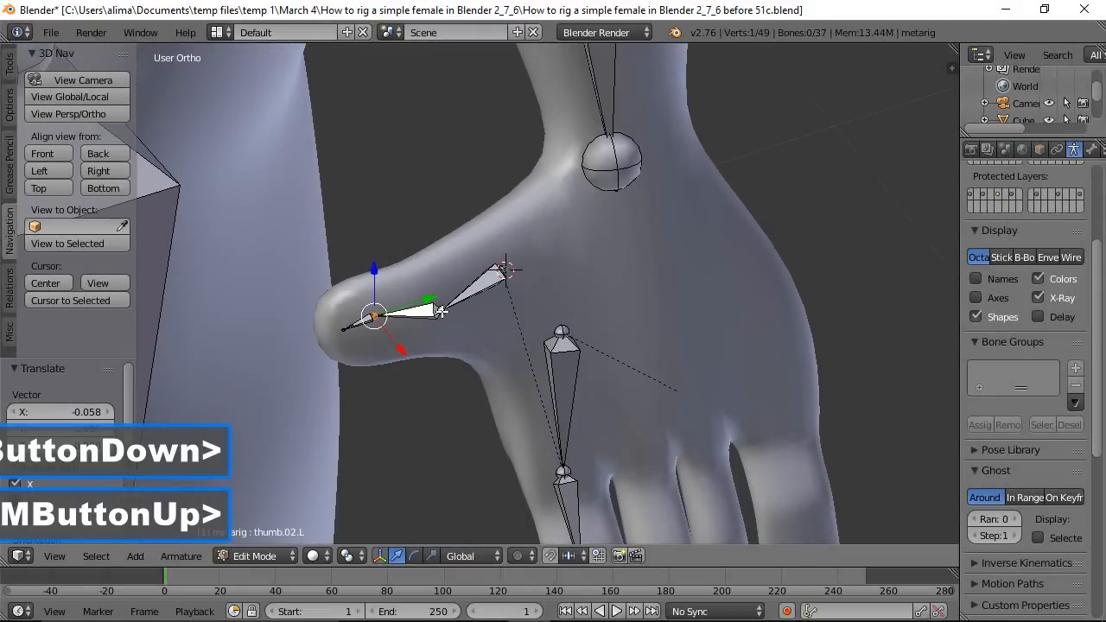
Move the joint between the first and middle bones of the left thumb -0.024 along X in front view.
{"action": "left_click", "coordinate": [440, 311]}
{"action": "left_click", "coordinate": [58, 156]}
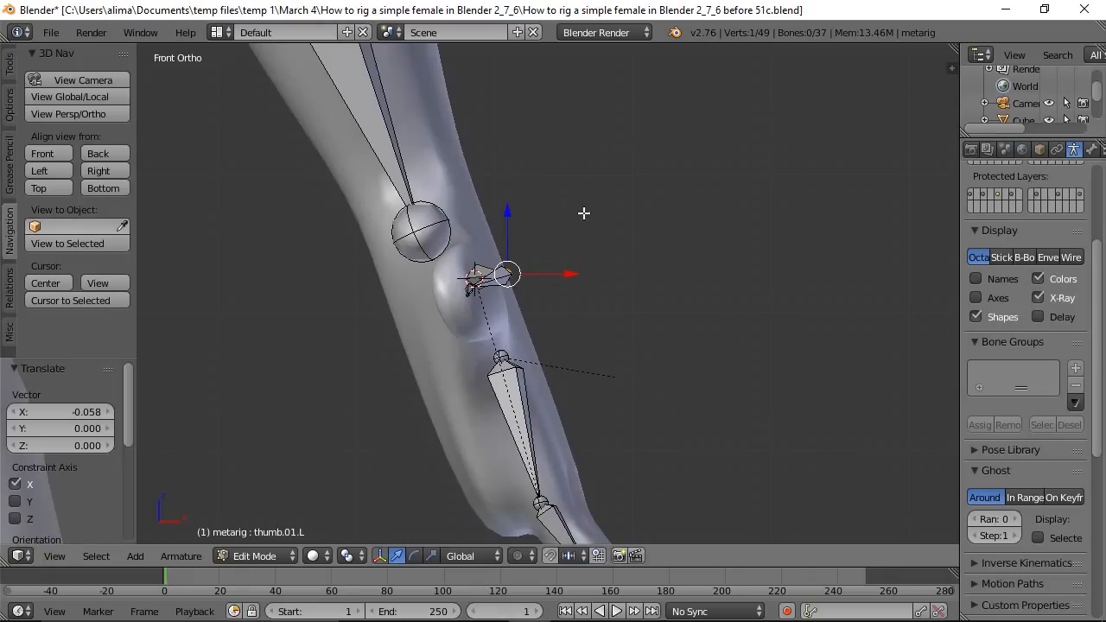
{"action": "middle_click_drag", "start_coordinate": [629, 296], "coordinate": [582, 327]}
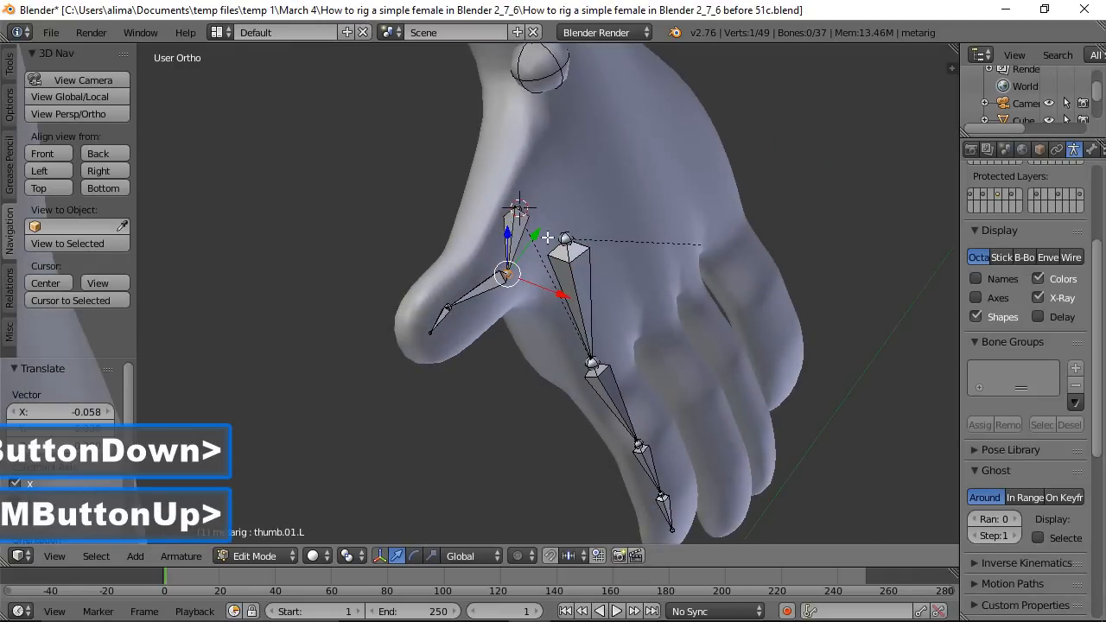
{"action": "left_click", "coordinate": [50, 154]}
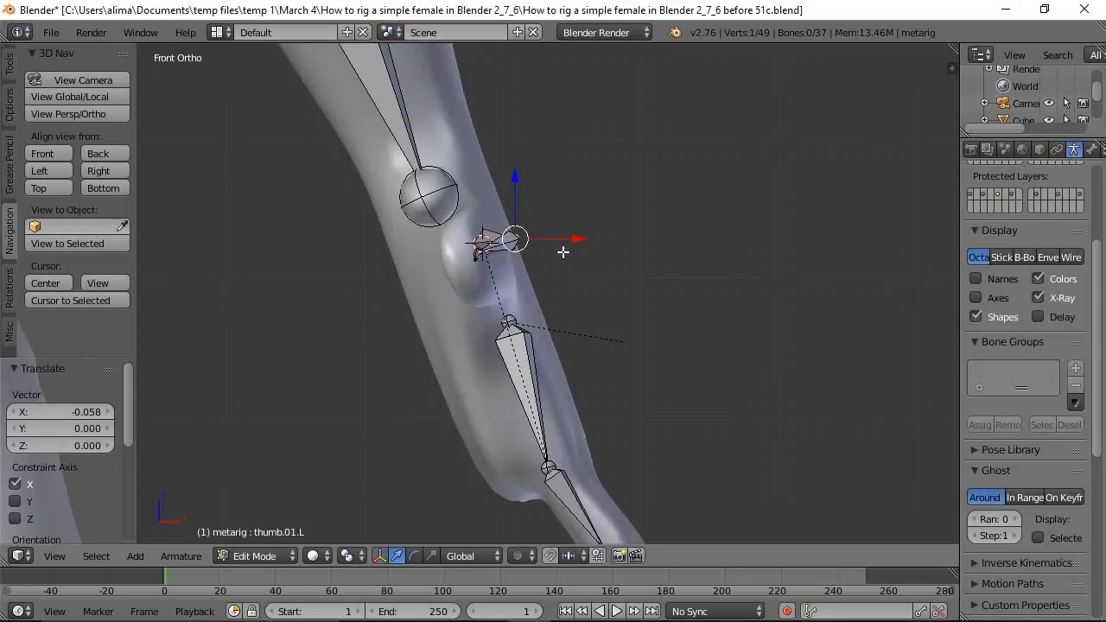
{"action": "left_click_drag", "start_coordinate": [572, 239], "coordinate": [544, 243]}
{"action": "middle_click_drag", "start_coordinate": [735, 203], "coordinate": [597, 256]}
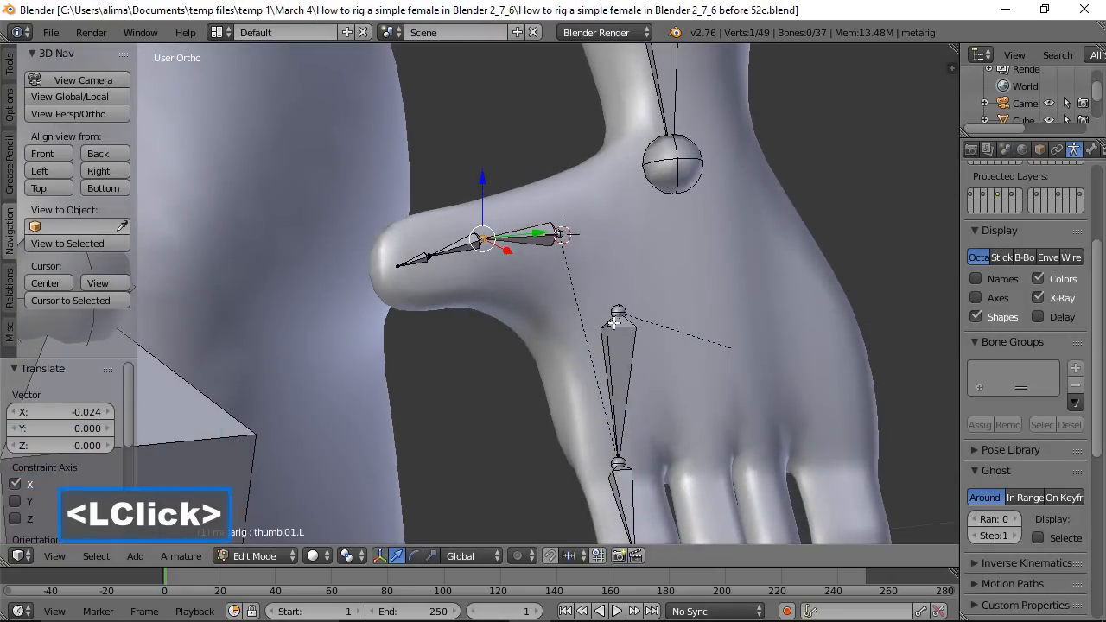
In right view, select the linked left palm and index finger bones and recalculate their roll to Global -X Axis, replacing it with Global -Y Axis.
{"action": "middle_click_drag", "start_coordinate": [615, 322], "coordinate": [526, 338]}
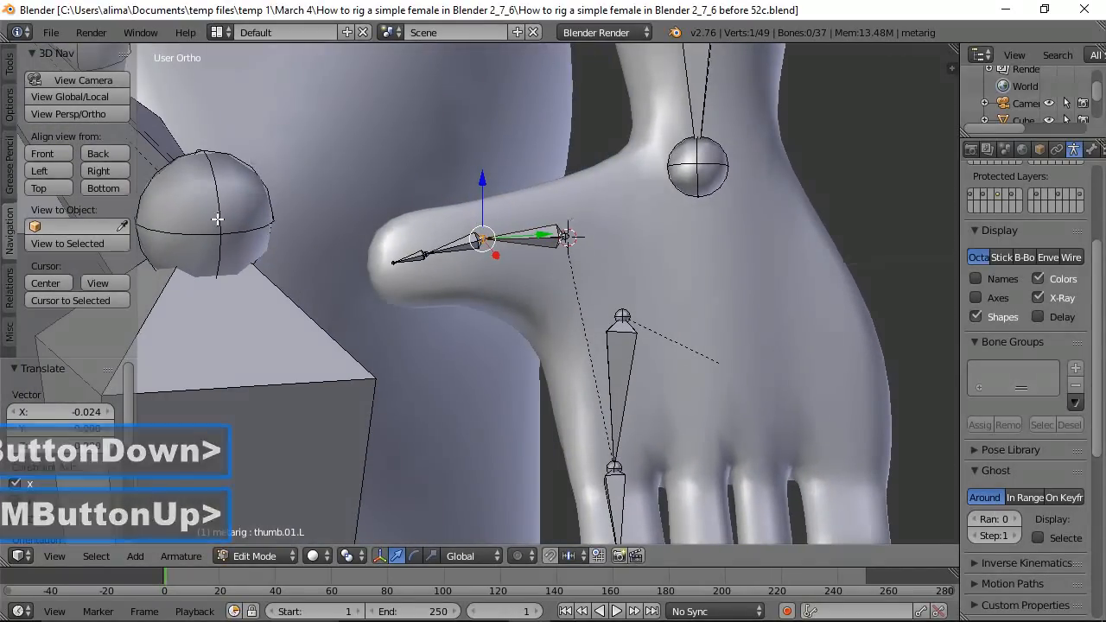
{"action": "left_click", "coordinate": [109, 176]}
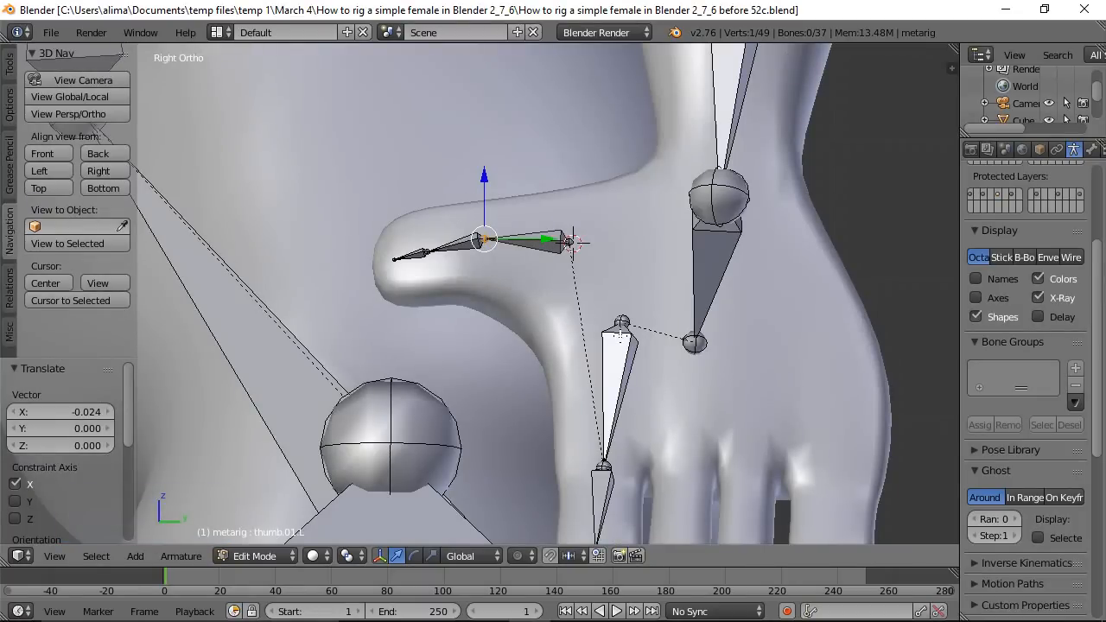
{"action": "scroll", "coordinate": [621, 337], "scroll_direction": "down", "scroll_amount": 1}
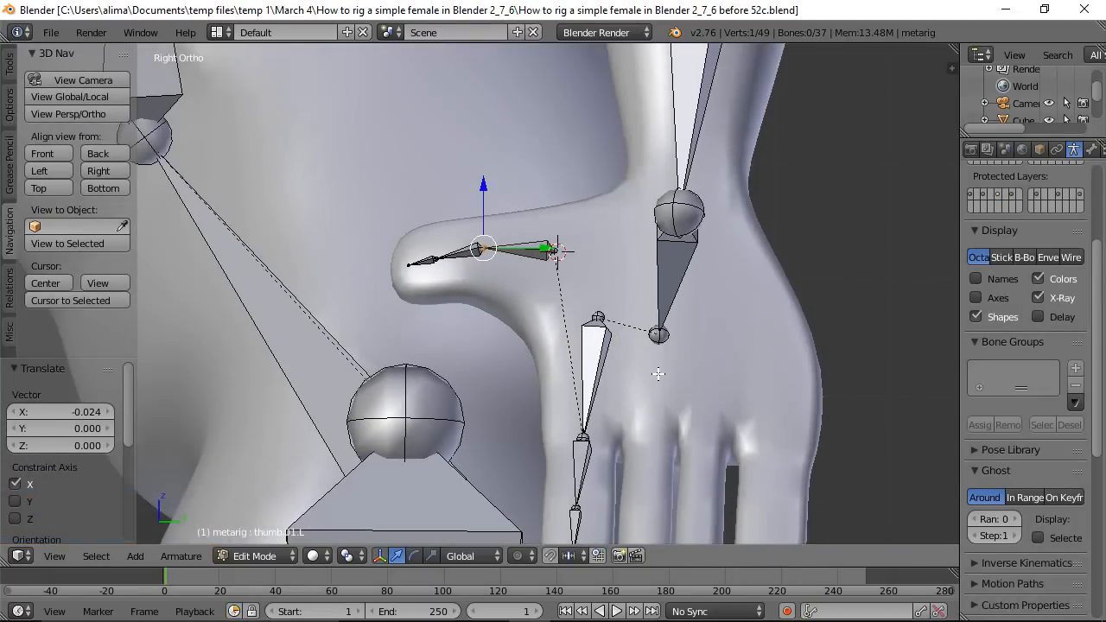
{"action": "middle_click_drag", "start_coordinate": [654, 396], "coordinate": [666, 230], "text": "shift"}
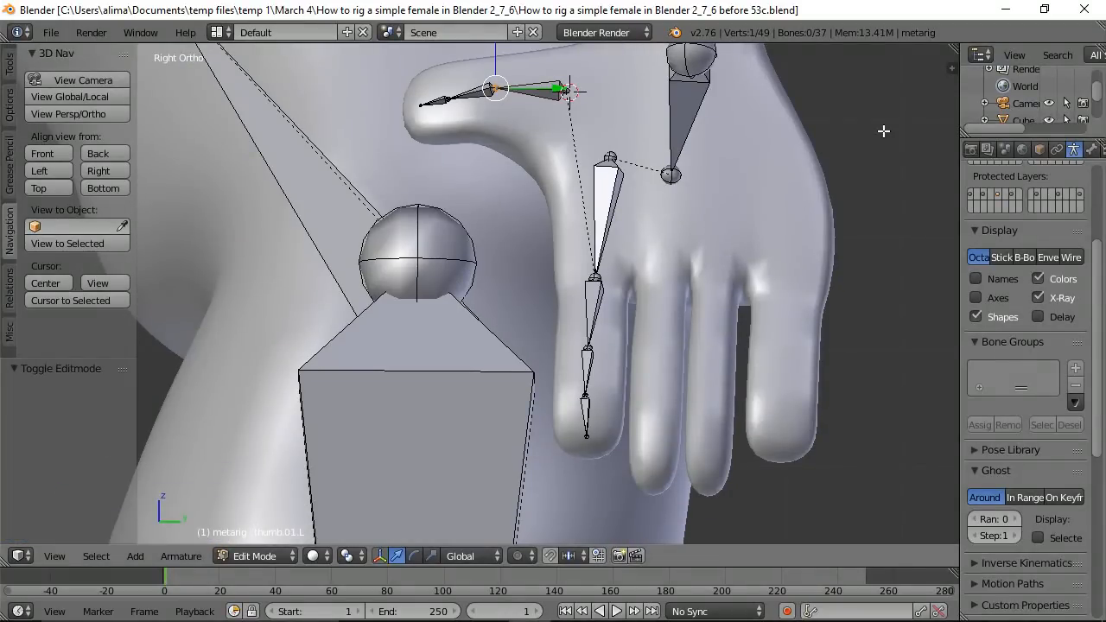
{"action": "key", "text": "a"}
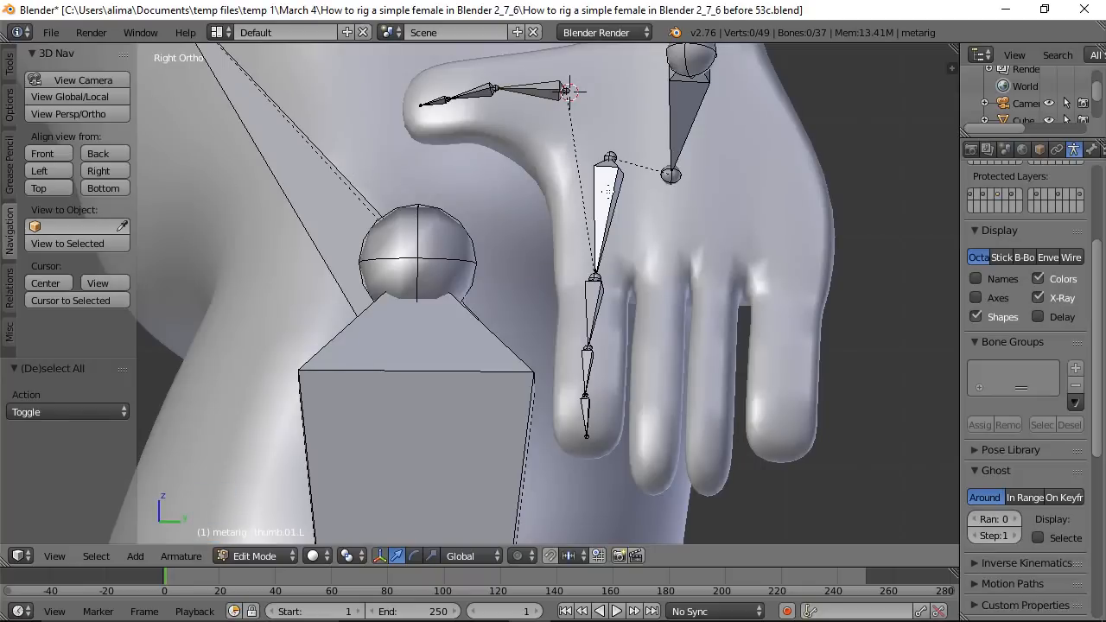
{"action": "key", "text": "l"}
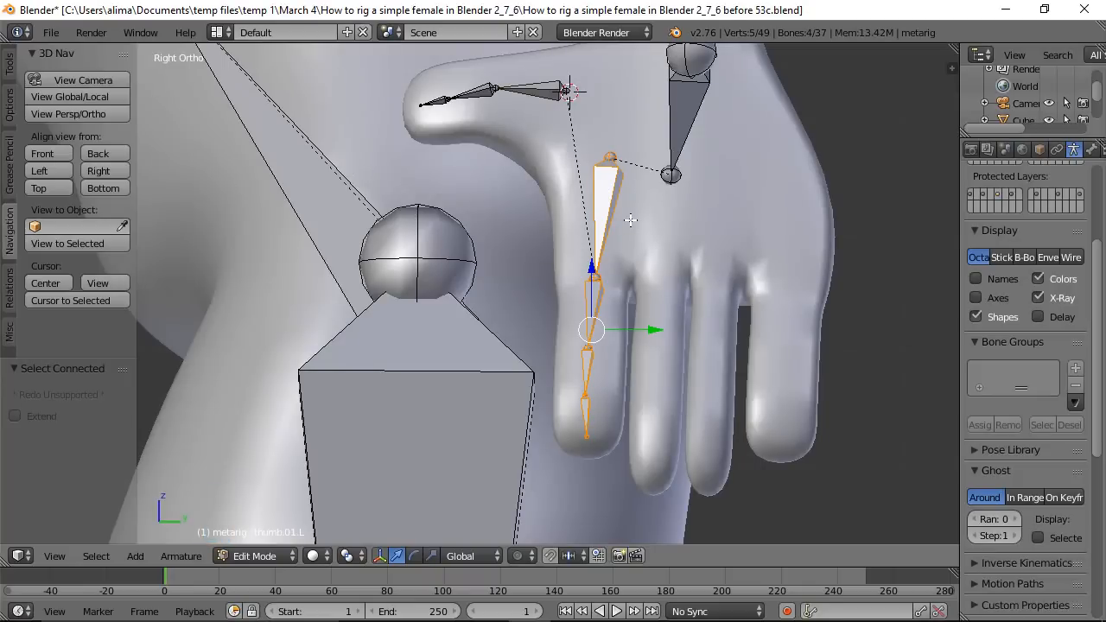
{"action": "key", "text": "ctrl"}
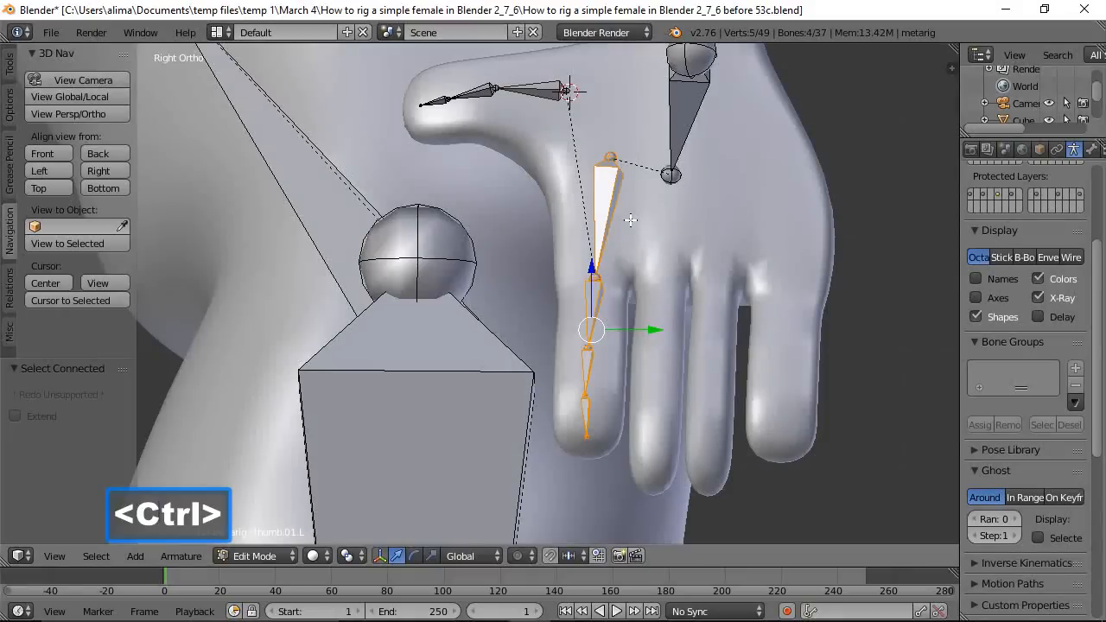
{"action": "key", "text": "ctrl+n"}
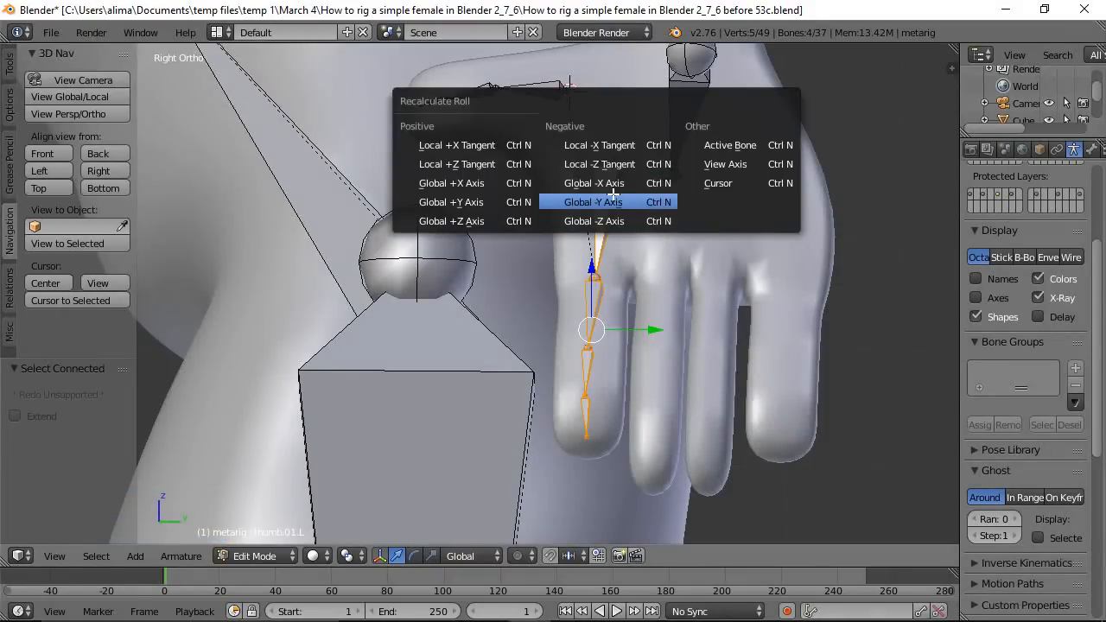
{"action": "left_click", "coordinate": [613, 184]}
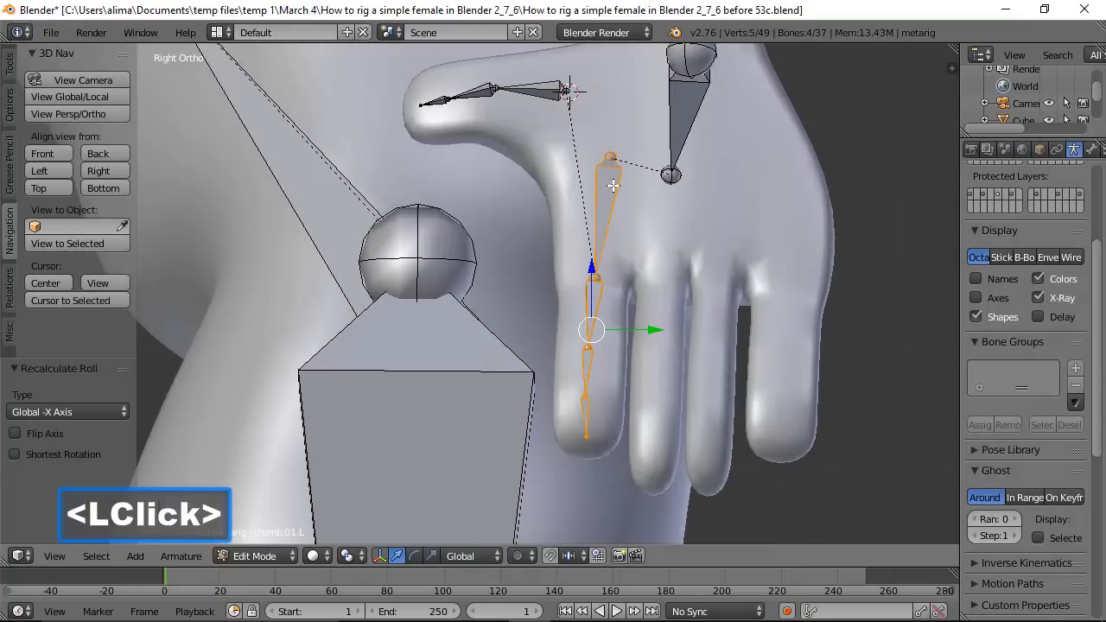
{"action": "key", "text": "ctrl+n"}
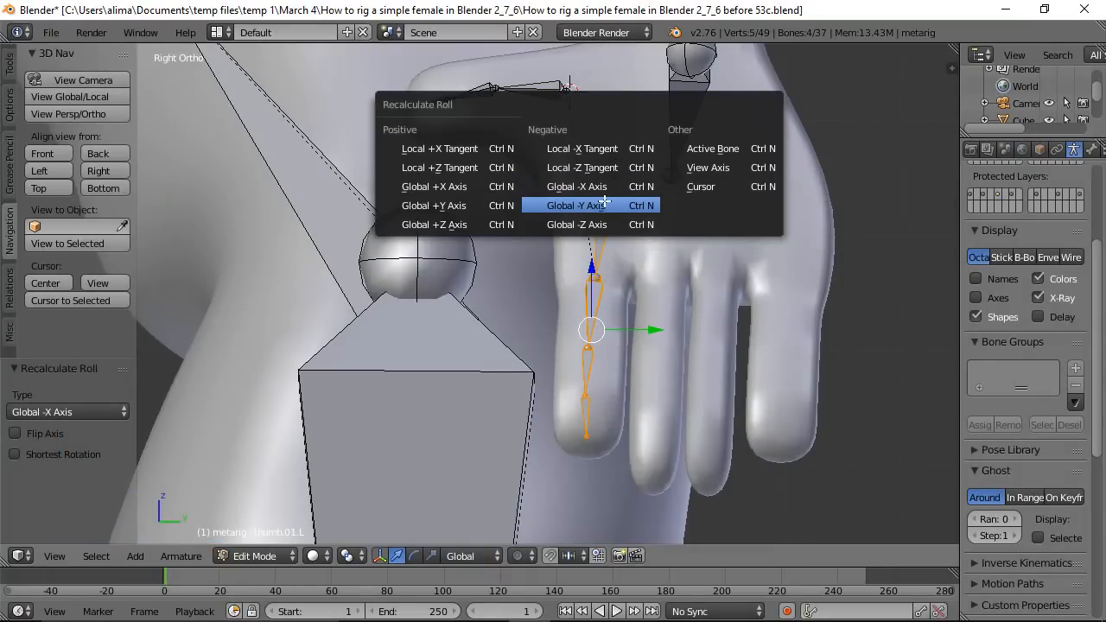
{"action": "left_click", "coordinate": [604, 203]}
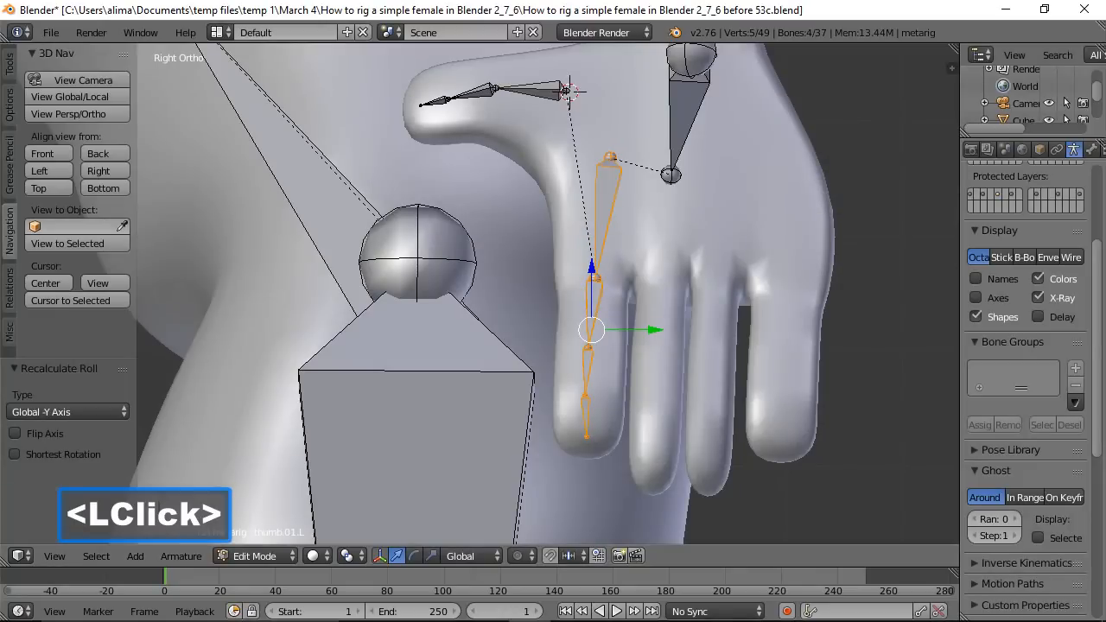
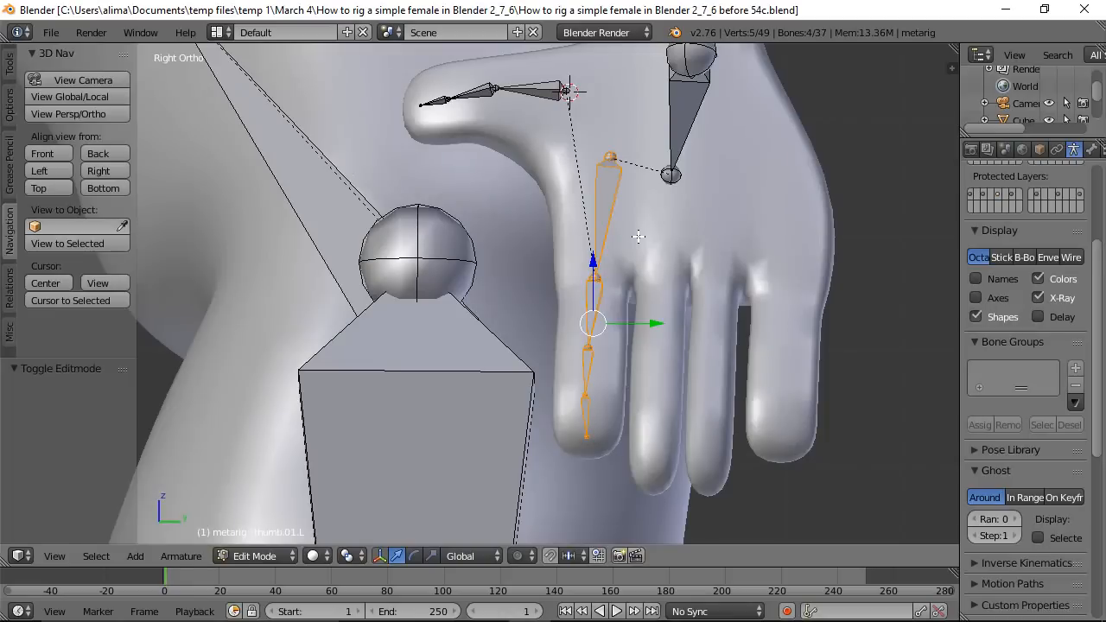
Duplicate the index finger chain onto the middle finger, shifting it along Y and -0.021 along Z, scaling about 1.04 and raising it 0.005.
{"action": "key", "text": "shift+d"}
{"action": "left_click", "coordinate": [638, 236]}
{"action": "left_click_drag", "start_coordinate": [655, 326], "coordinate": [717, 331]}
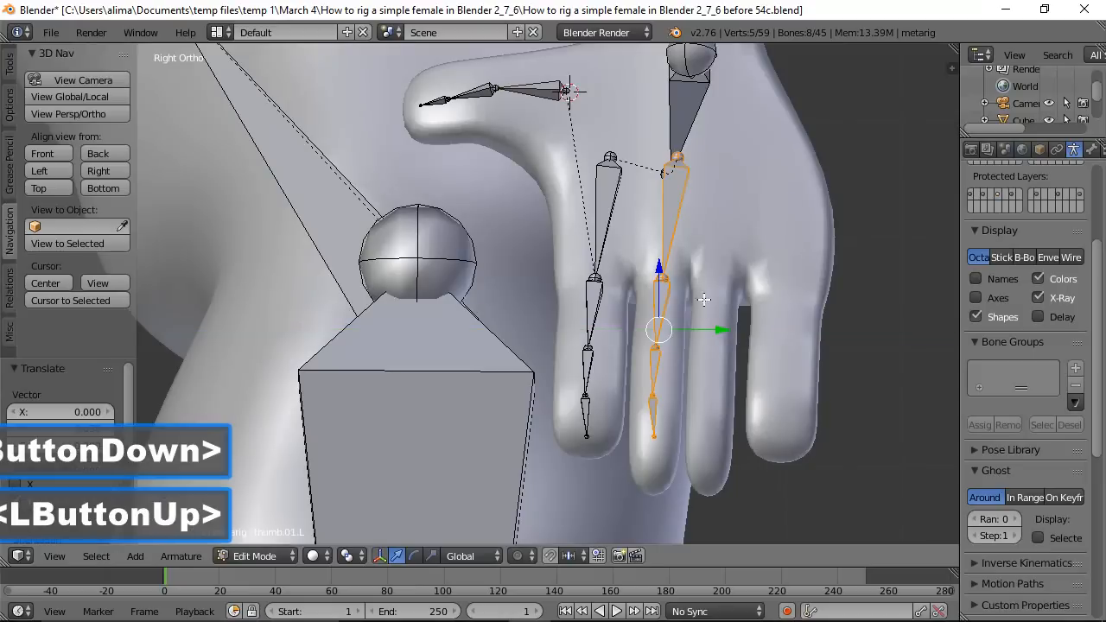
{"action": "left_click_drag", "start_coordinate": [658, 268], "coordinate": [655, 291]}
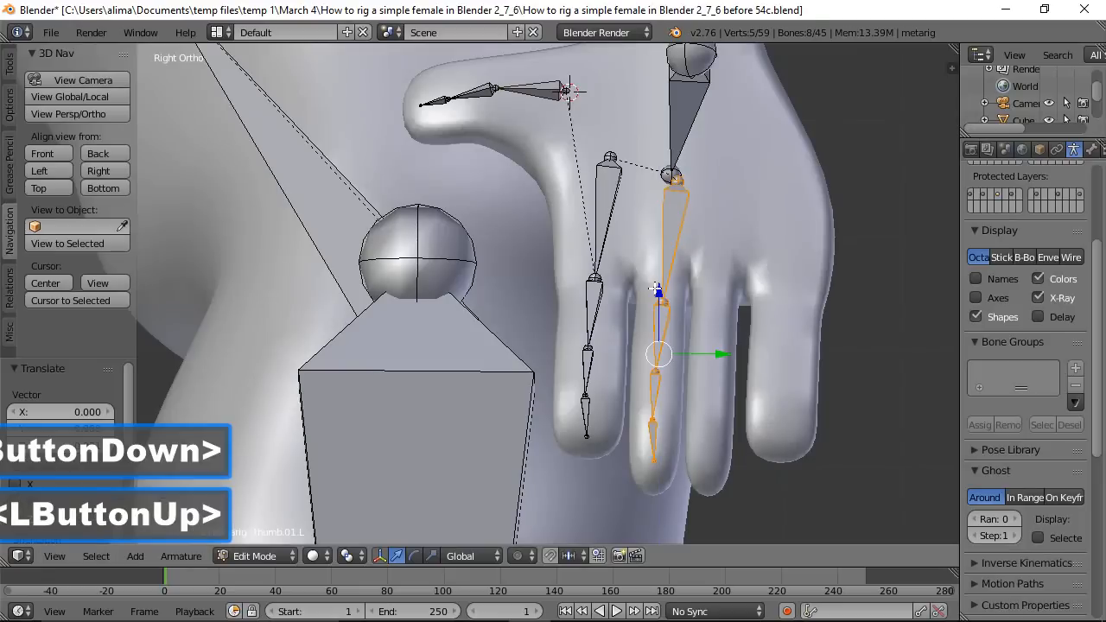
{"action": "key", "text": "s"}
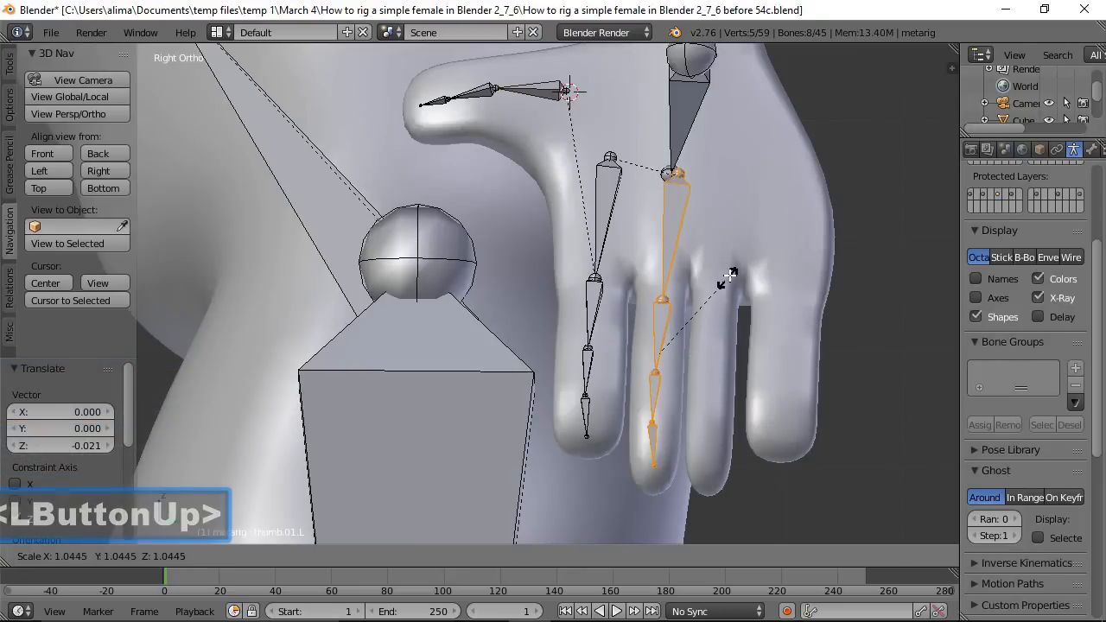
{"action": "left_click", "coordinate": [731, 274]}
{"action": "left_click_drag", "start_coordinate": [659, 291], "coordinate": [659, 285]}
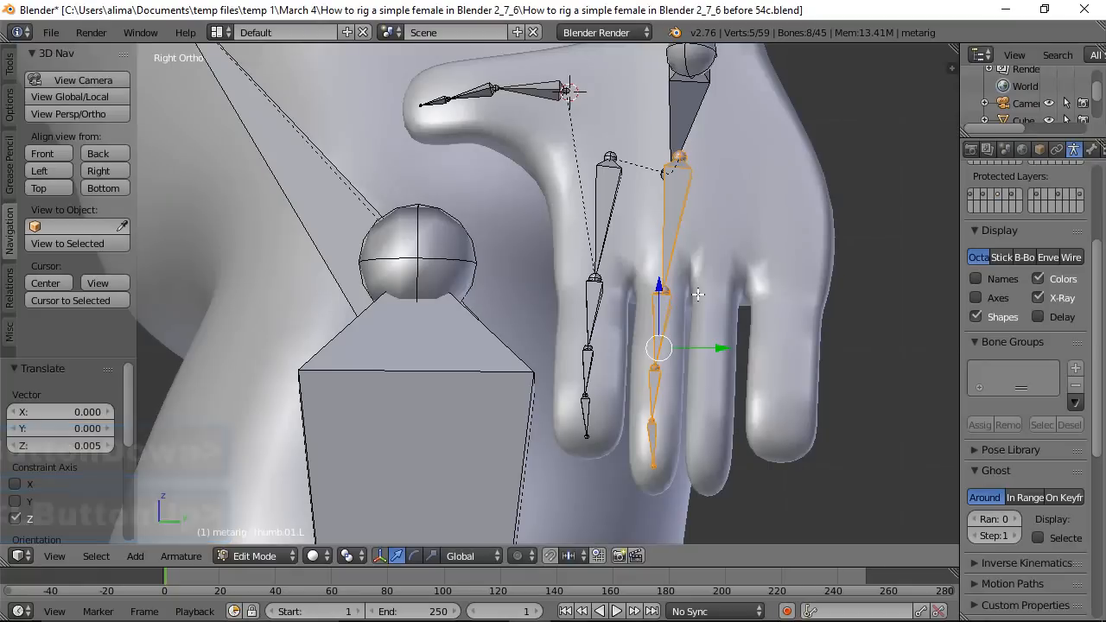
Duplicate the middle finger chain, move the copy 0.046 along Y onto the ring finger, and scale it by 1.090.
{"action": "key", "text": "shift+d"}
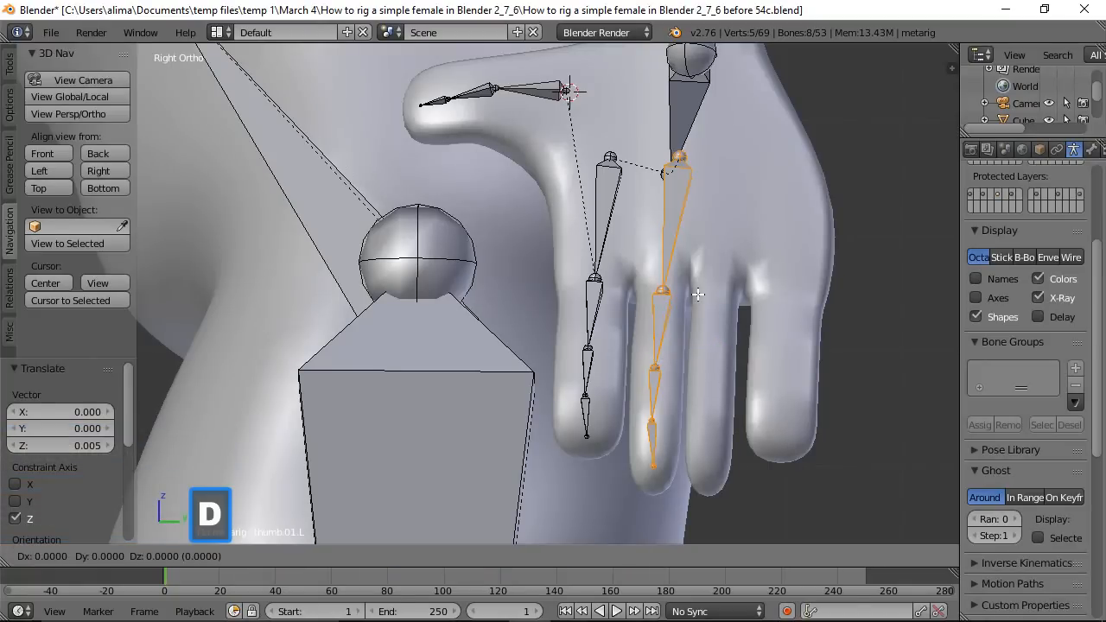
{"action": "left_click", "coordinate": [698, 295]}
{"action": "left_click_drag", "start_coordinate": [700, 346], "coordinate": [750, 346]}
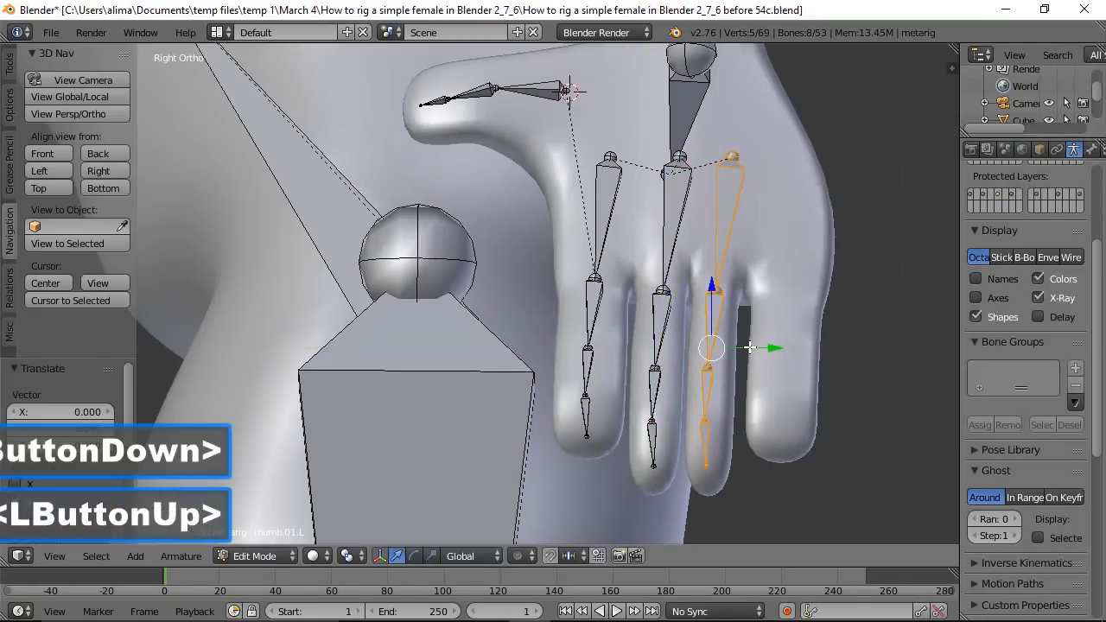
{"action": "key", "text": "s"}
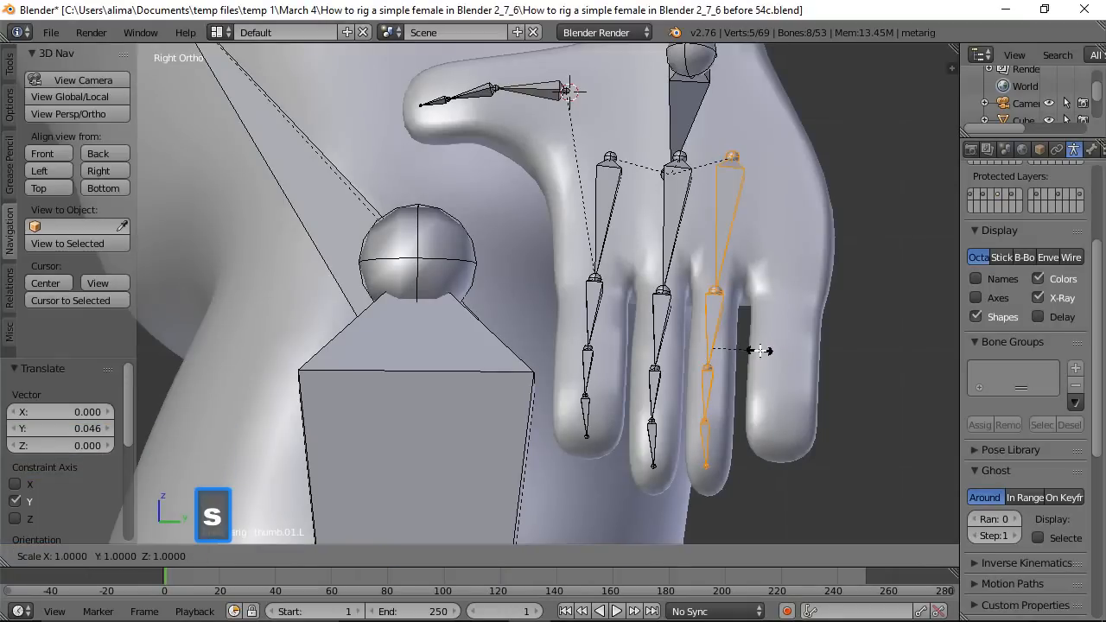
{"action": "left_click", "coordinate": [764, 350]}
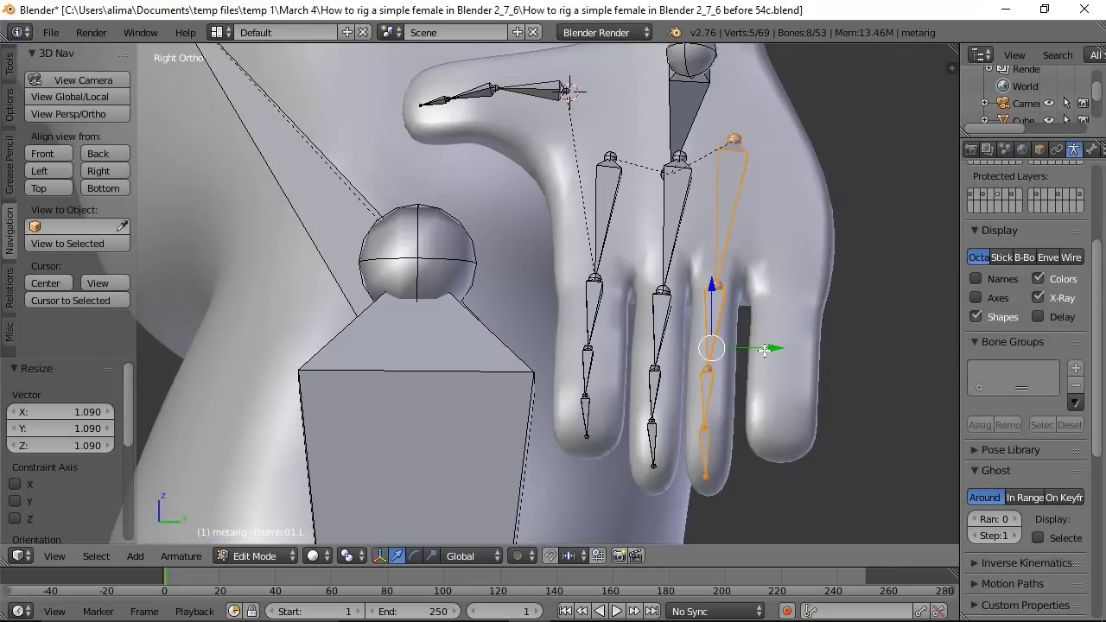
Duplicate the ring finger chain, move the copy 0.061 along Y onto the little finger, and scale it to about 0.795.
{"action": "key", "text": "shift+d"}
{"action": "left_click", "coordinate": [764, 350]}
{"action": "left_click_drag", "start_coordinate": [745, 347], "coordinate": [846, 355]}
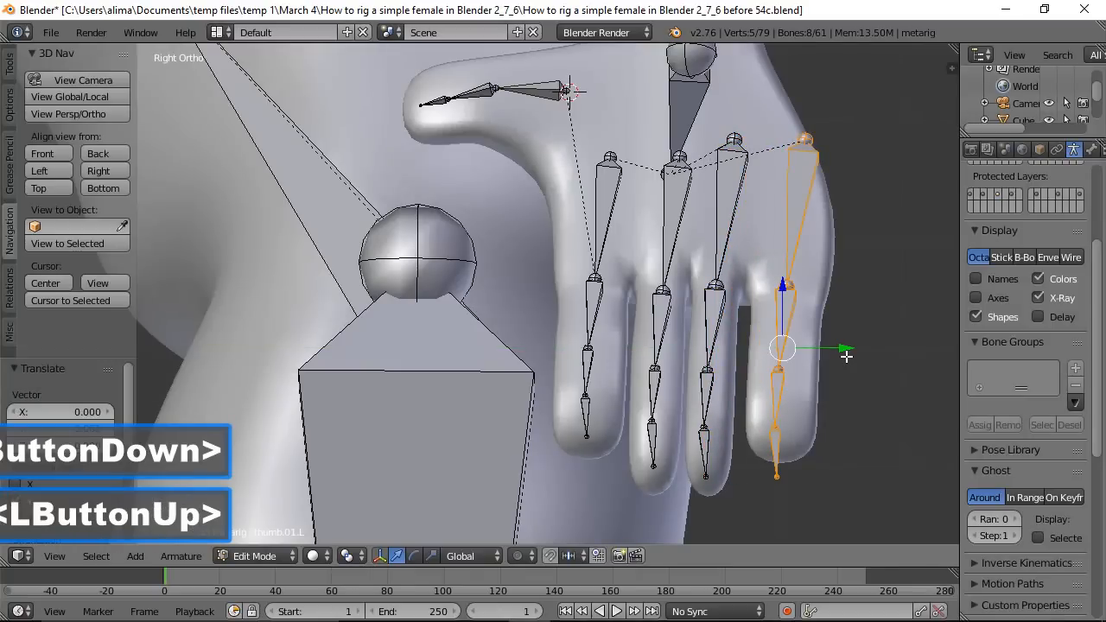
{"action": "key", "text": "s"}
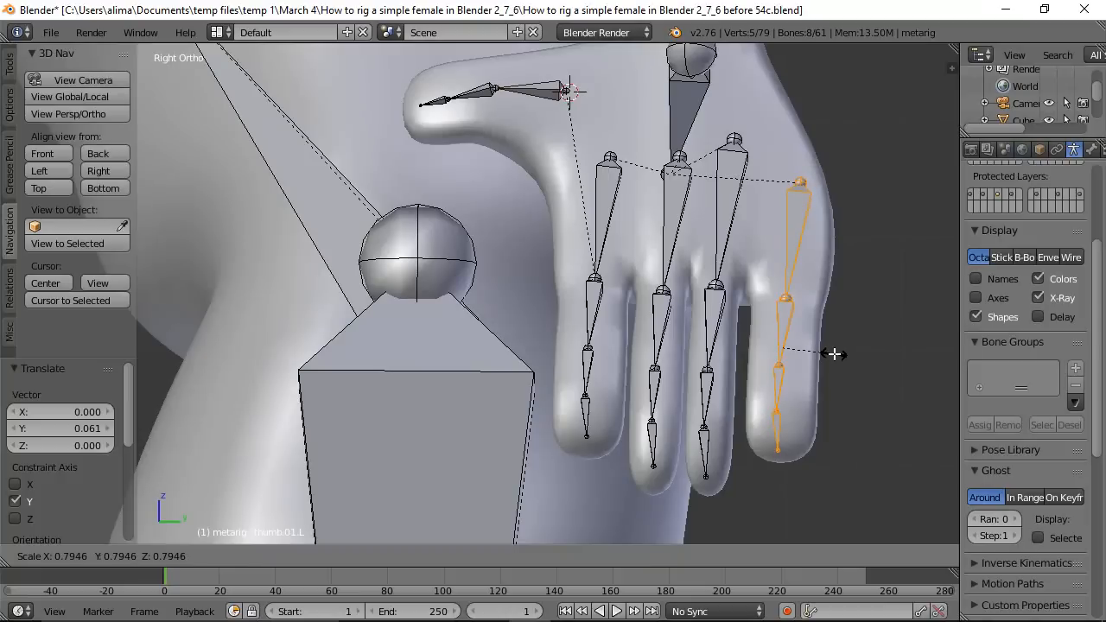
{"action": "left_click", "coordinate": [833, 355]}
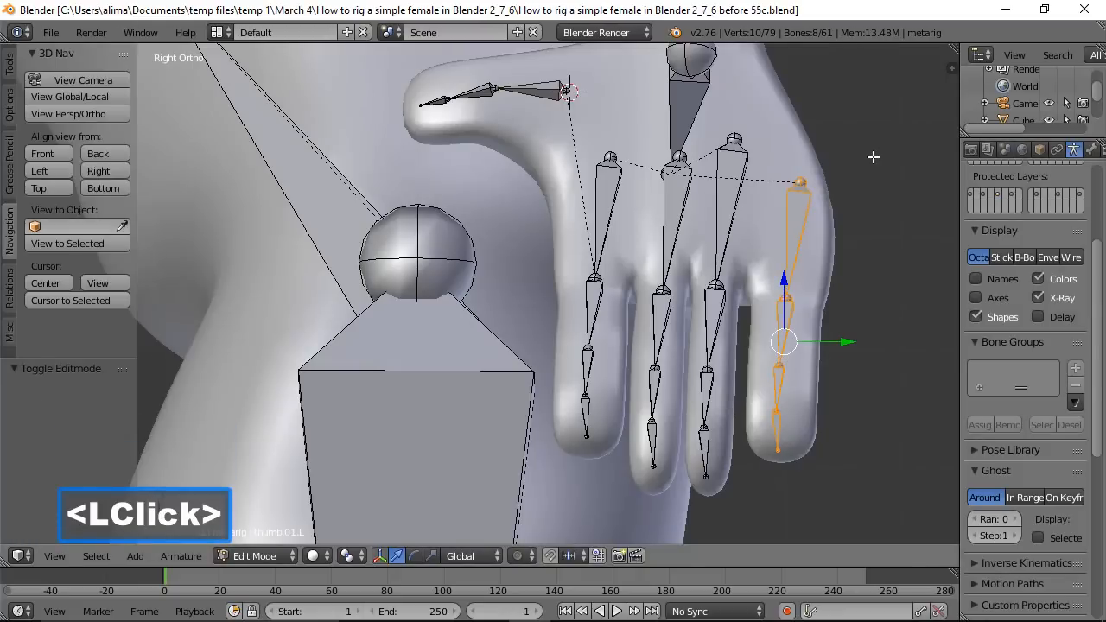
Shift the base joints of all four palm bones along negative Y to line up with their fingers, using -0.010 for ring and -0.007 for index.
{"action": "left_click", "coordinate": [802, 180]}
{"action": "left_click_drag", "start_coordinate": [854, 183], "coordinate": [845, 183]}
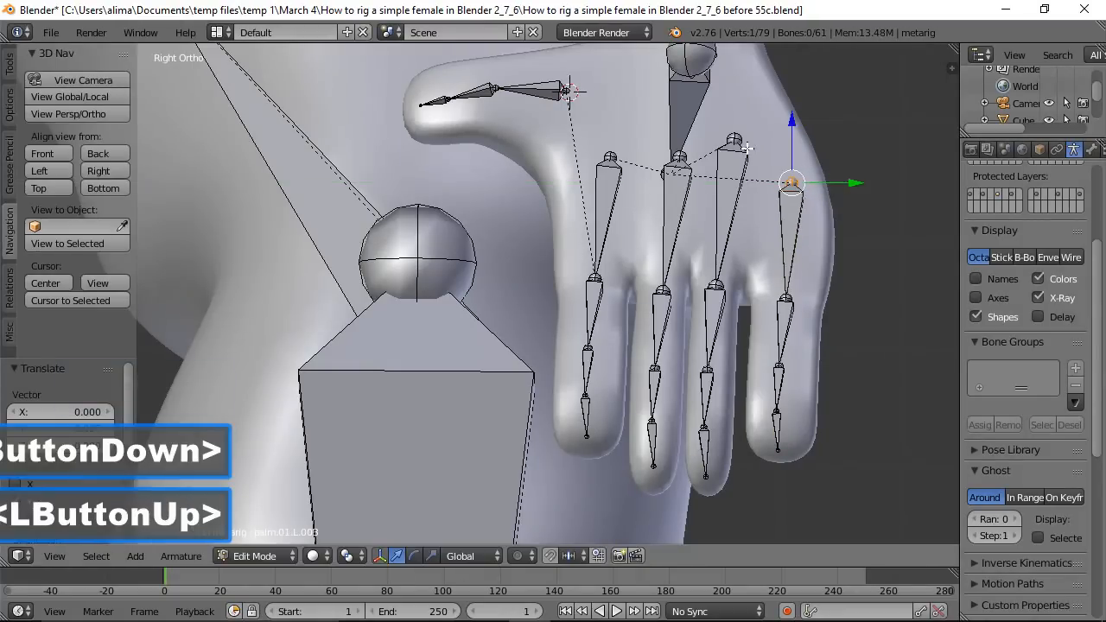
{"action": "left_click", "coordinate": [733, 139]}
{"action": "left_click_drag", "start_coordinate": [801, 149], "coordinate": [721, 158]}
{"action": "left_click", "coordinate": [680, 157]}
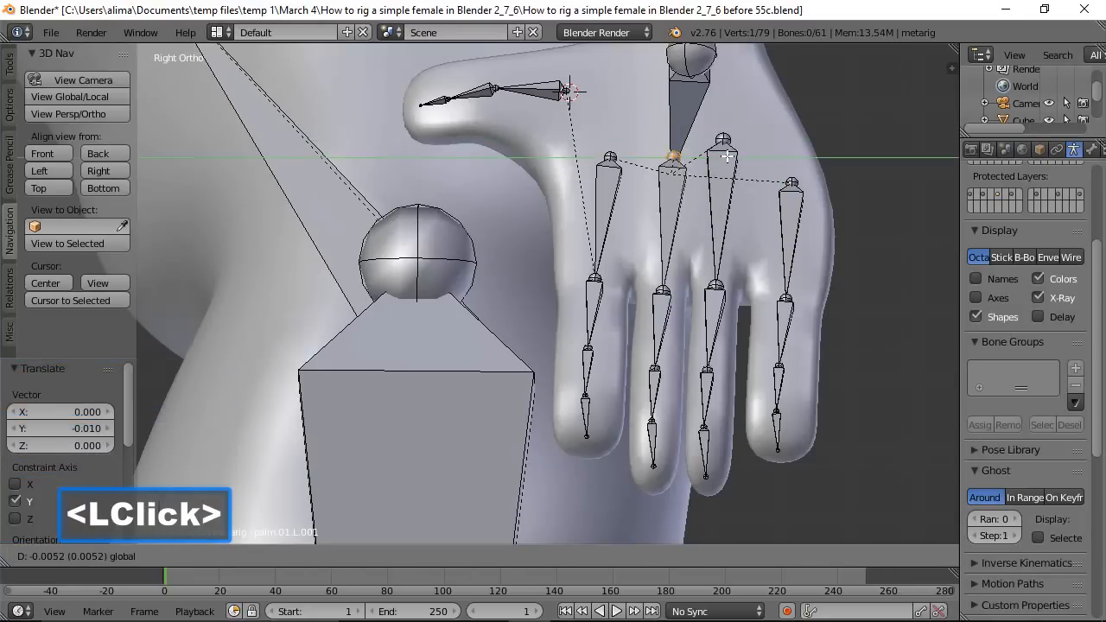
{"action": "left_click", "coordinate": [609, 155]}
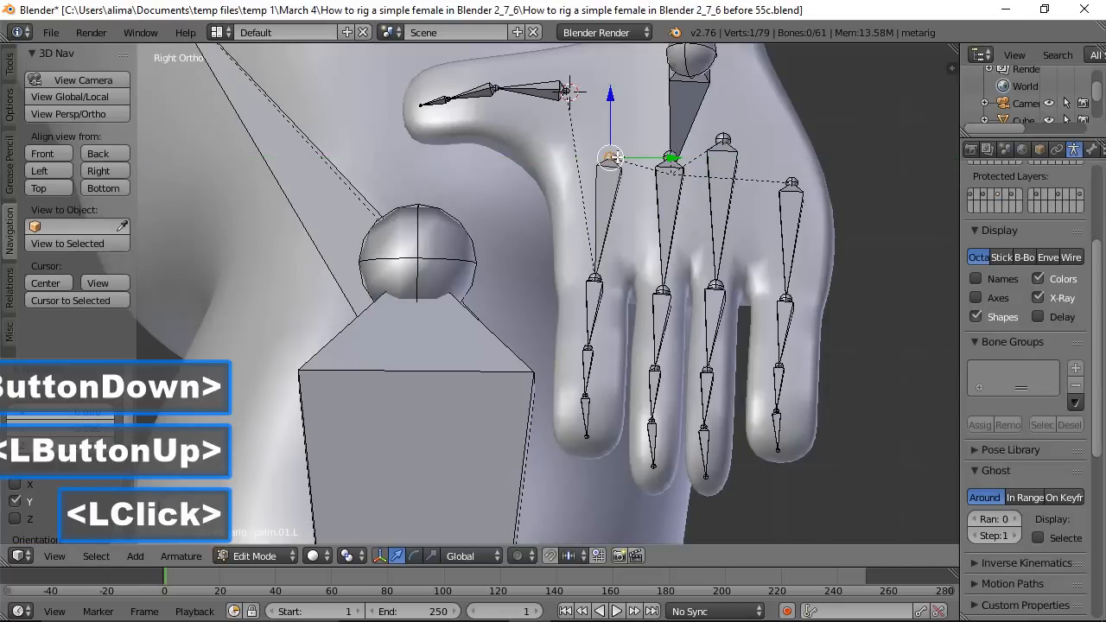
{"action": "left_click_drag", "start_coordinate": [672, 158], "coordinate": [665, 159]}
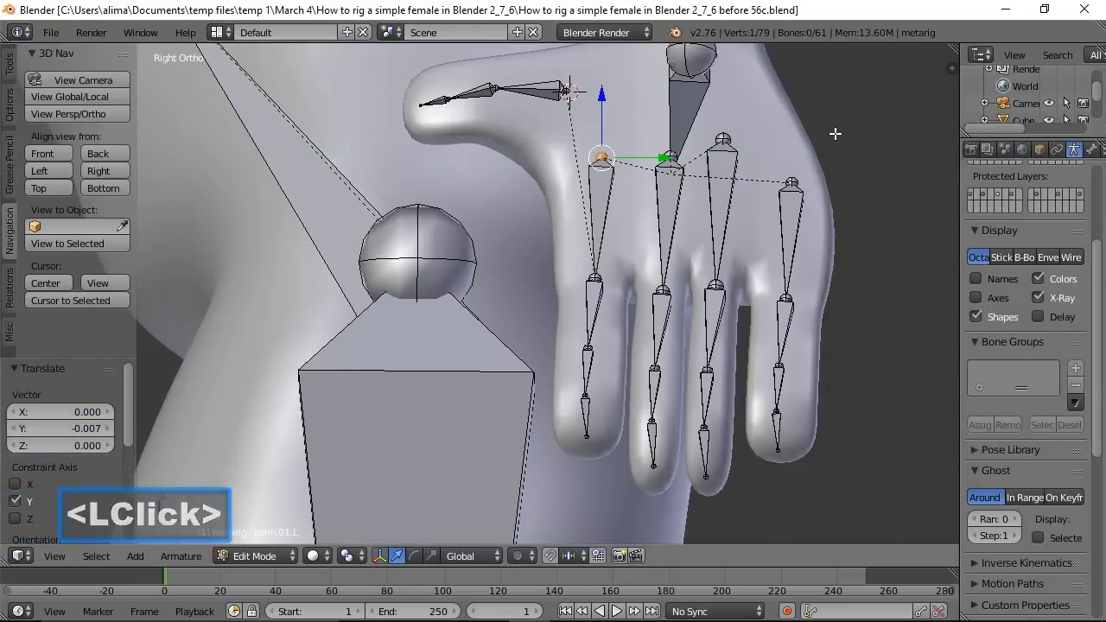
Select the whole little finger bone chain and shift it 0.012 along X toward the centre of the finger mesh.
{"action": "key", "text": "a"}
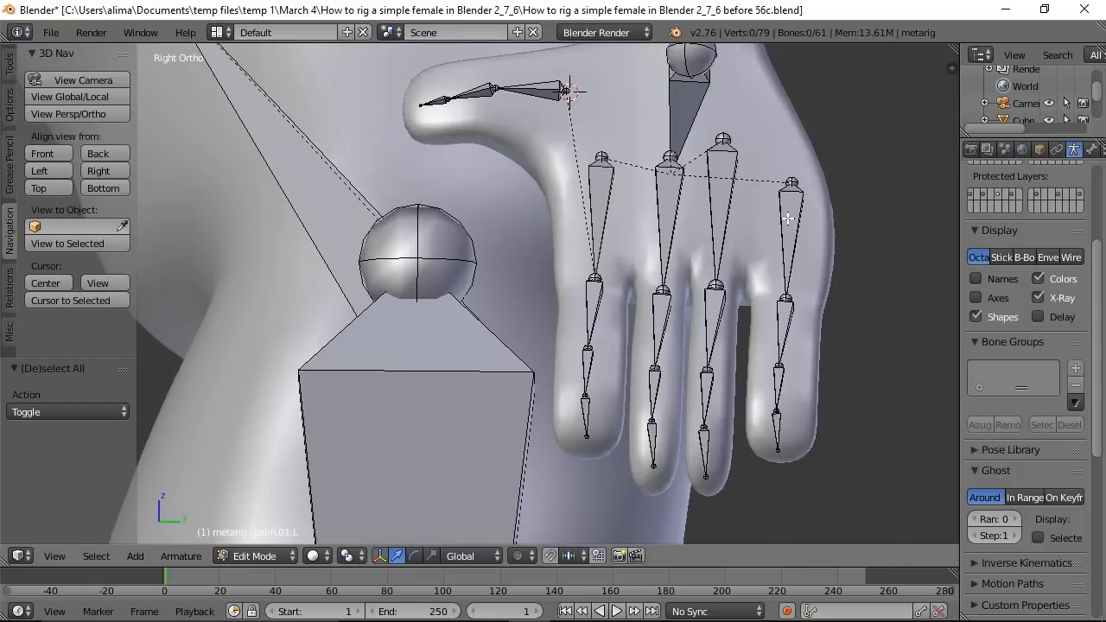
{"action": "key", "text": "l"}
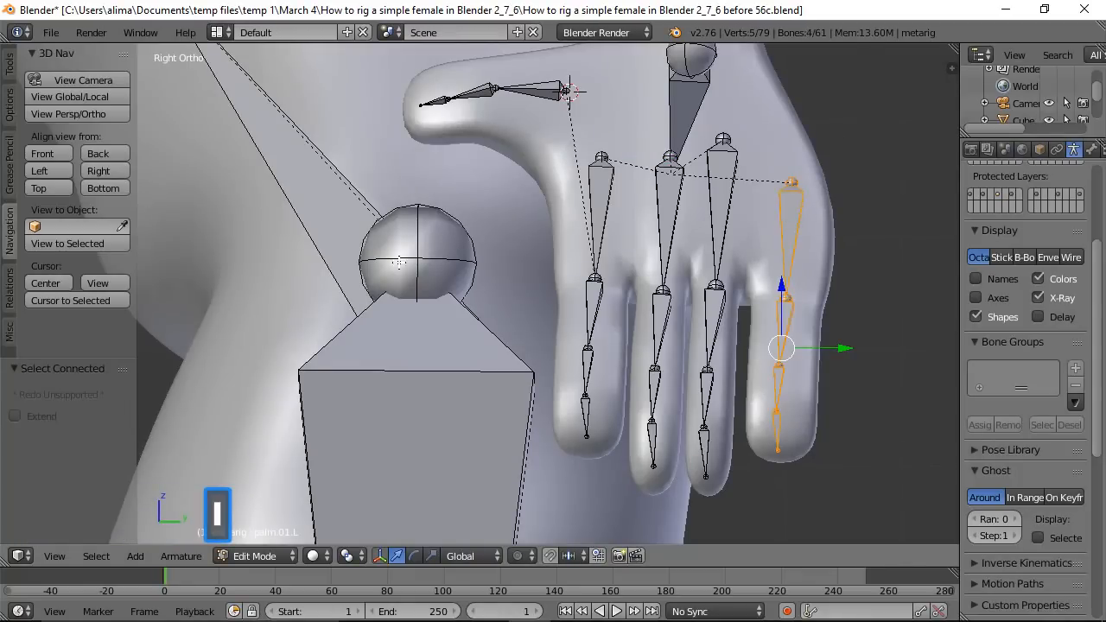
{"action": "left_click", "coordinate": [98, 153]}
{"action": "left_click_drag", "start_coordinate": [333, 346], "coordinate": [318, 345]}
{"action": "middle_click_drag", "start_coordinate": [280, 318], "coordinate": [273, 287]}
Adjust the little finger's tip and last knuckle joint along X so the end bones follow the finger mesh.
{"action": "left_click", "coordinate": [342, 449]}
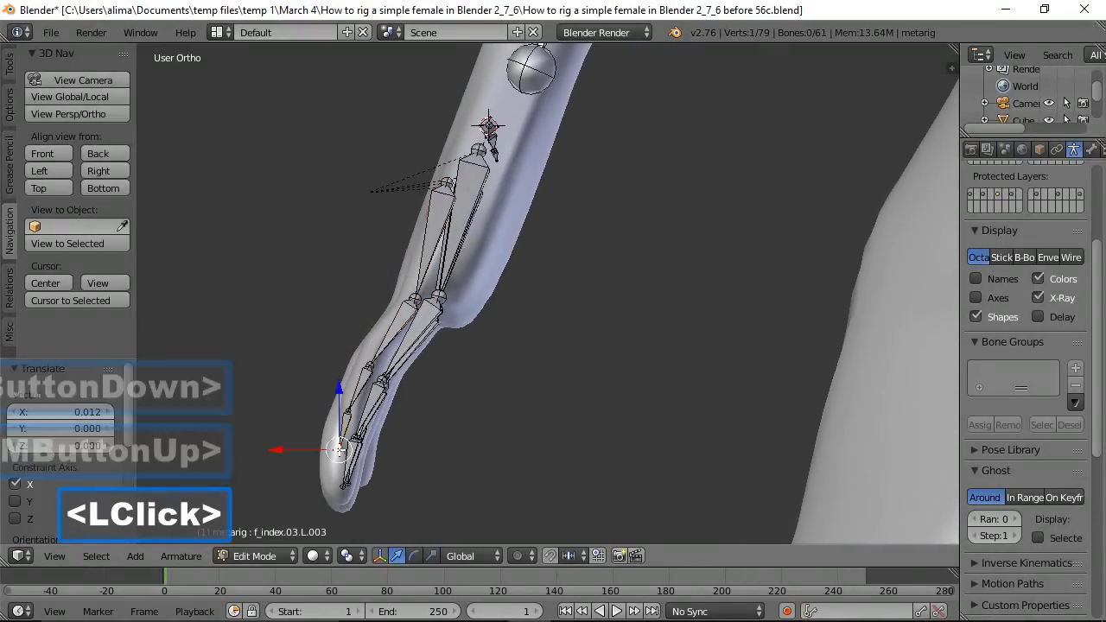
{"action": "middle_click_drag", "start_coordinate": [461, 422], "coordinate": [333, 450]}
{"action": "left_click_drag", "start_coordinate": [280, 451], "coordinate": [299, 447]}
{"action": "scroll", "coordinate": [318, 326], "scroll_direction": "up", "scroll_amount": 1}
{"action": "middle_click_drag", "start_coordinate": [312, 311], "coordinate": [354, 394]}
{"action": "left_click", "coordinate": [369, 366]}
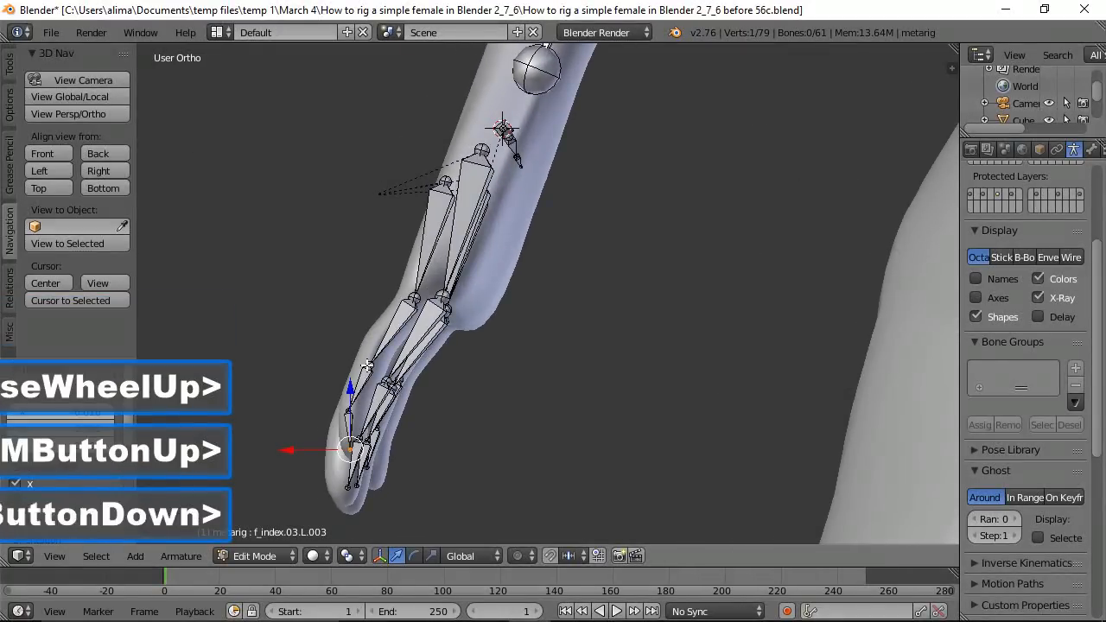
{"action": "left_click", "coordinate": [347, 413]}
{"action": "left_click_drag", "start_coordinate": [314, 412], "coordinate": [306, 410]}
{"action": "middle_click_drag", "start_coordinate": [291, 321], "coordinate": [394, 251]}
Select the whole ring finger bone chain and shift it 0.013 along X into the finger mesh.
{"action": "key", "text": "a"}
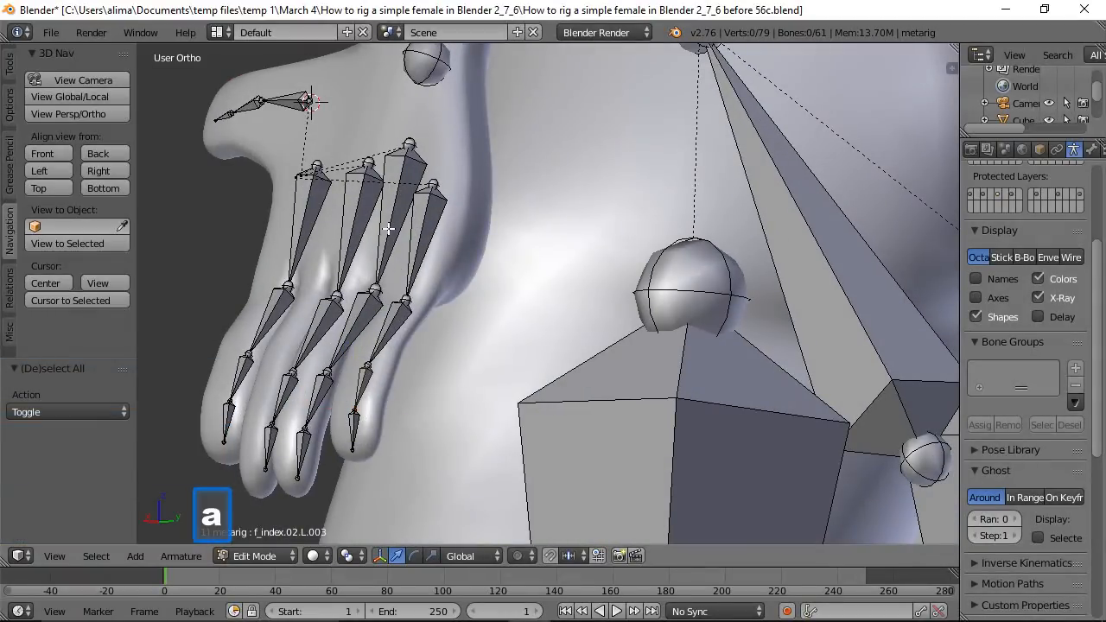
{"action": "key", "text": "l"}
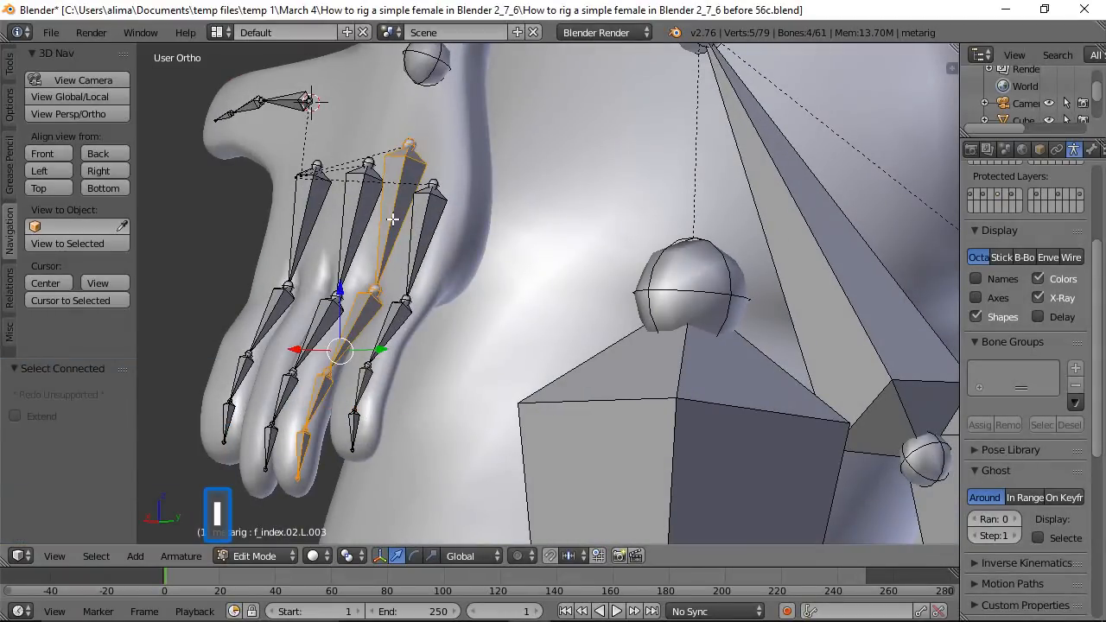
{"action": "middle_click_drag", "start_coordinate": [456, 314], "coordinate": [380, 292]}
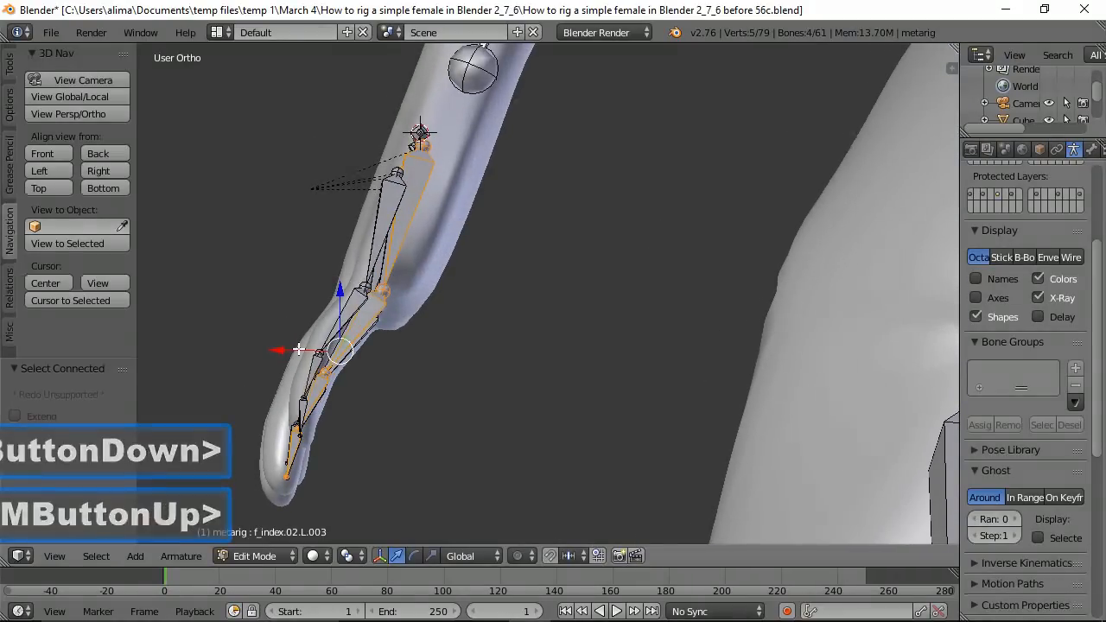
{"action": "left_click_drag", "start_coordinate": [298, 366], "coordinate": [277, 346]}
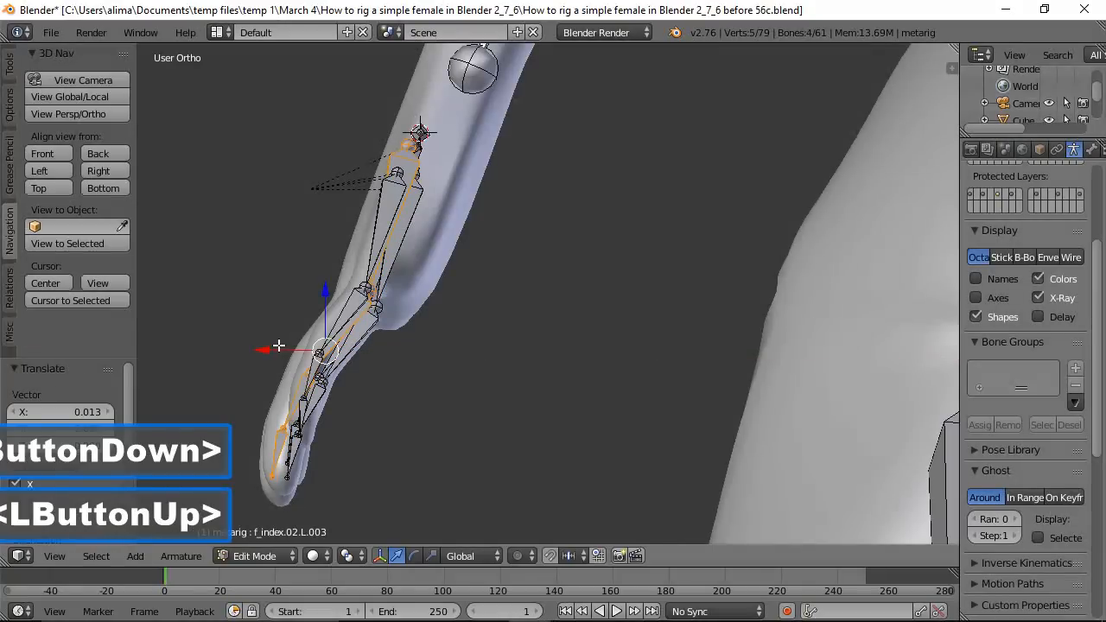
{"action": "middle_click_drag", "start_coordinate": [266, 320], "coordinate": [550, 345]}
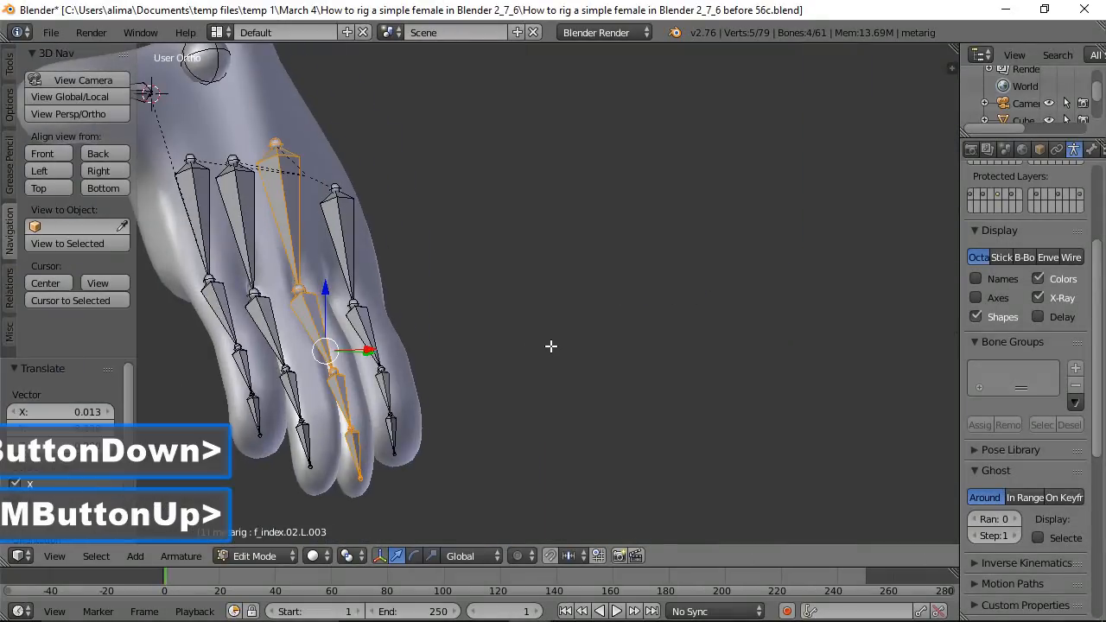
{"action": "middle_click_drag", "start_coordinate": [332, 386], "coordinate": [357, 412]}
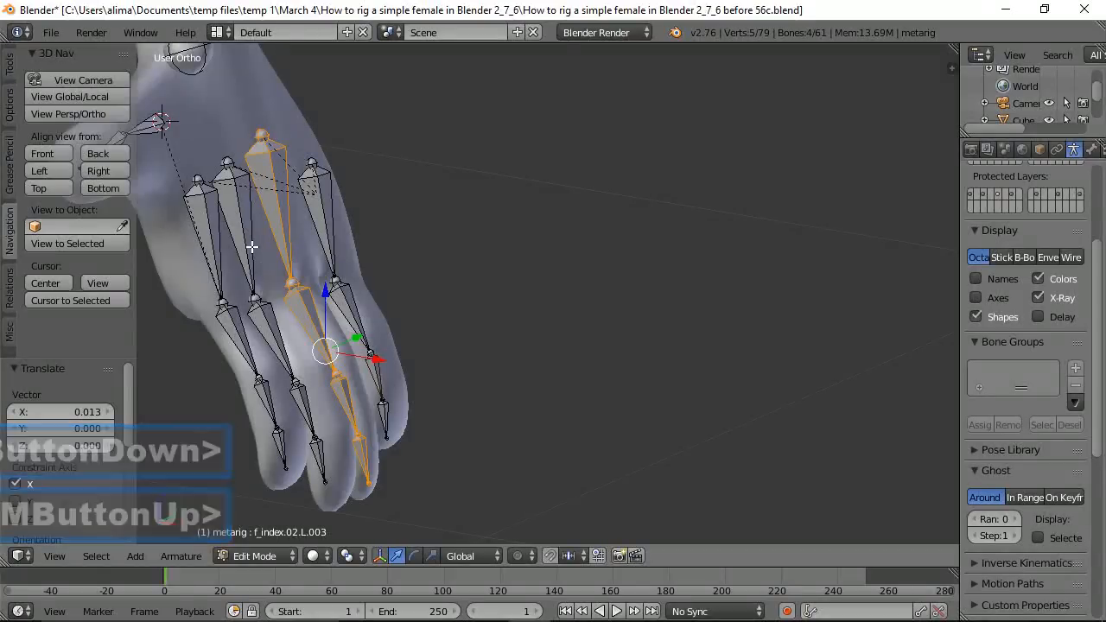
Select the whole middle finger bone chain and shift it 0.010 along X into the finger mesh.
{"action": "key", "text": "a"}
{"action": "key", "text": "l"}
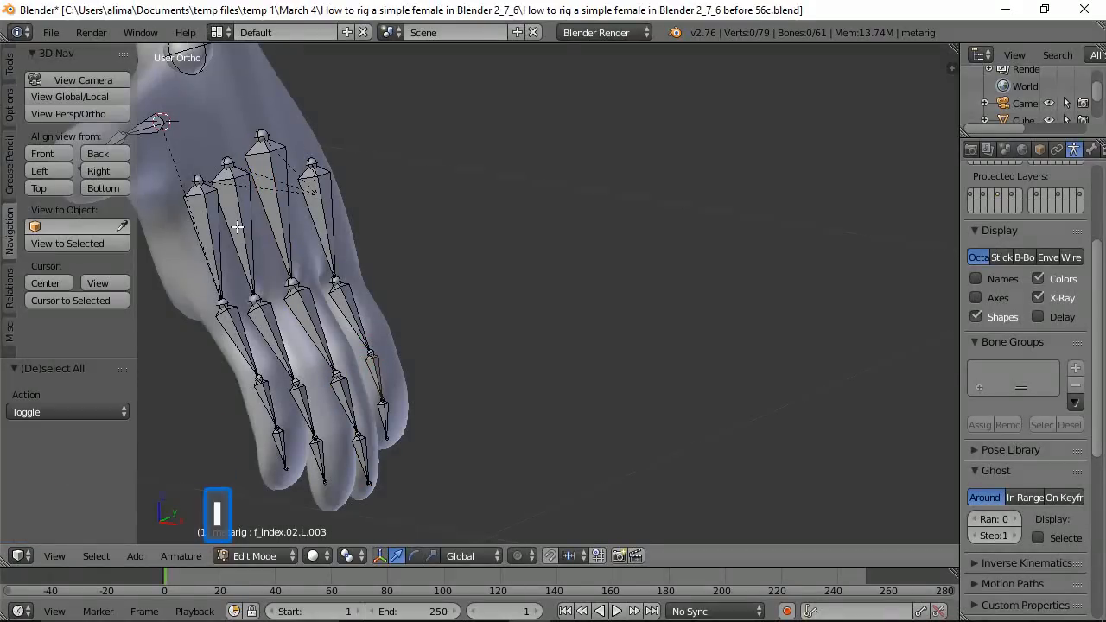
{"action": "middle_click_drag", "start_coordinate": [271, 330], "coordinate": [328, 304]}
{"action": "left_click_drag", "start_coordinate": [342, 360], "coordinate": [353, 353]}
{"action": "middle_click_drag", "start_coordinate": [374, 301], "coordinate": [260, 281]}
{"action": "middle_click_drag", "start_coordinate": [525, 298], "coordinate": [472, 328]}
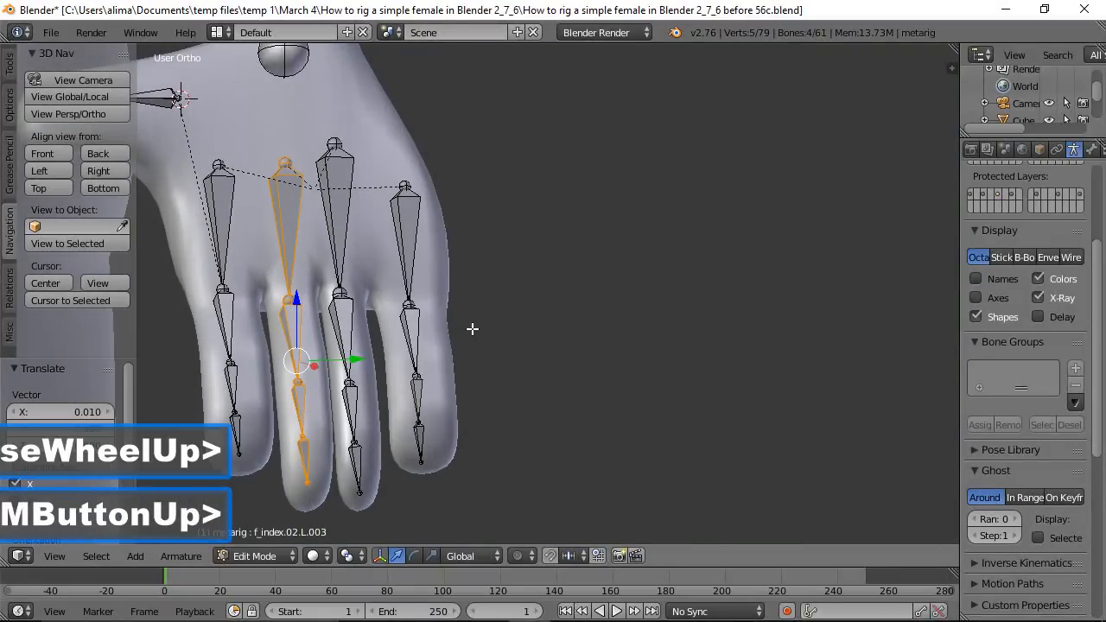
Reveal the hidden bones and move the hand bone's tip into the palm by -0.105 along X, down along Z, and 0.038 along X.
{"action": "key", "text": "a"}
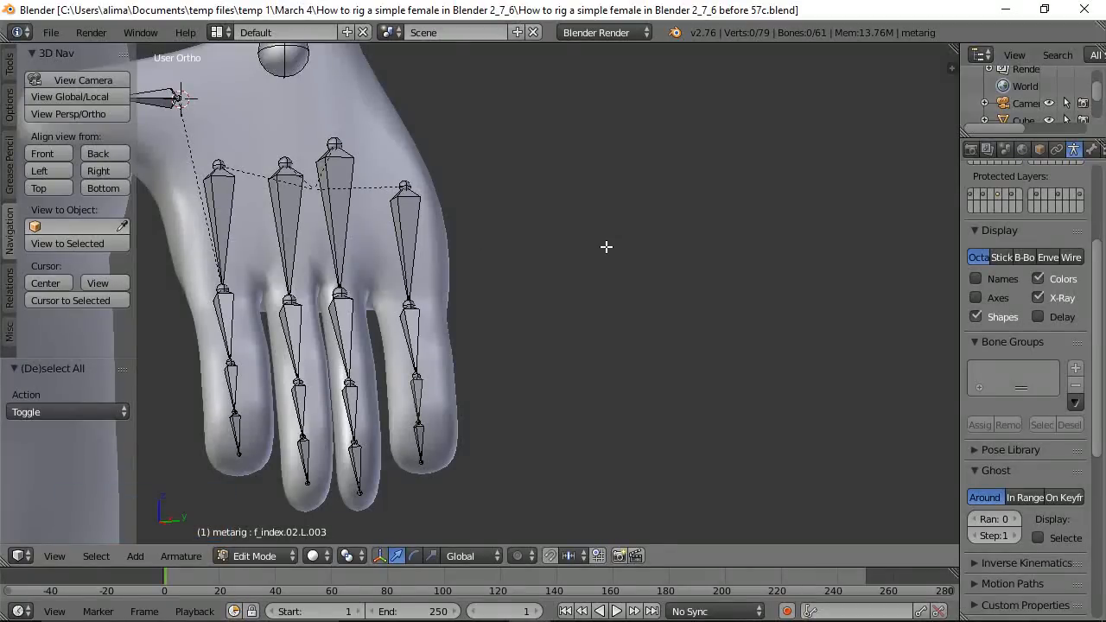
{"action": "key", "text": "alt"}
{"action": "key", "text": "alt+h"}
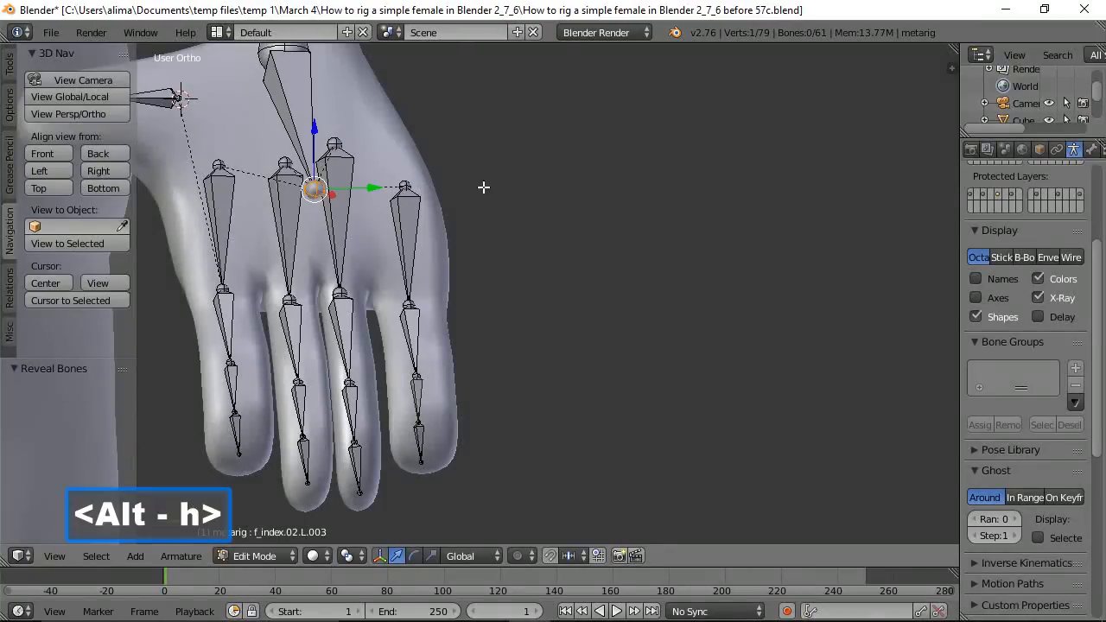
{"action": "scroll", "coordinate": [481, 228], "scroll_direction": "down", "scroll_amount": 2}
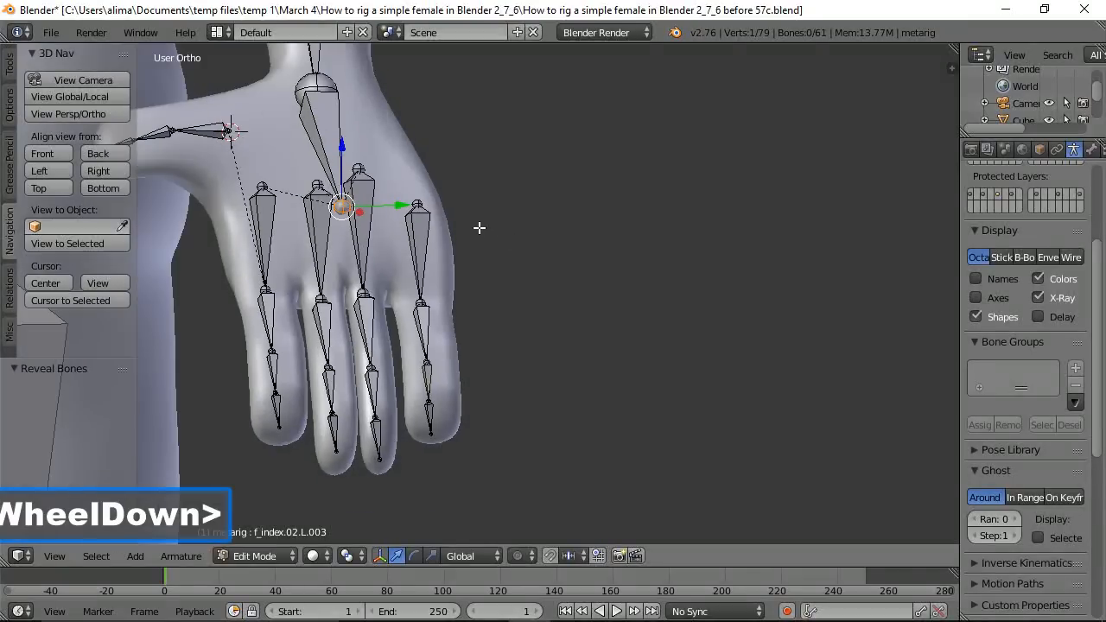
{"action": "middle_click_drag", "start_coordinate": [494, 185], "coordinate": [559, 205]}
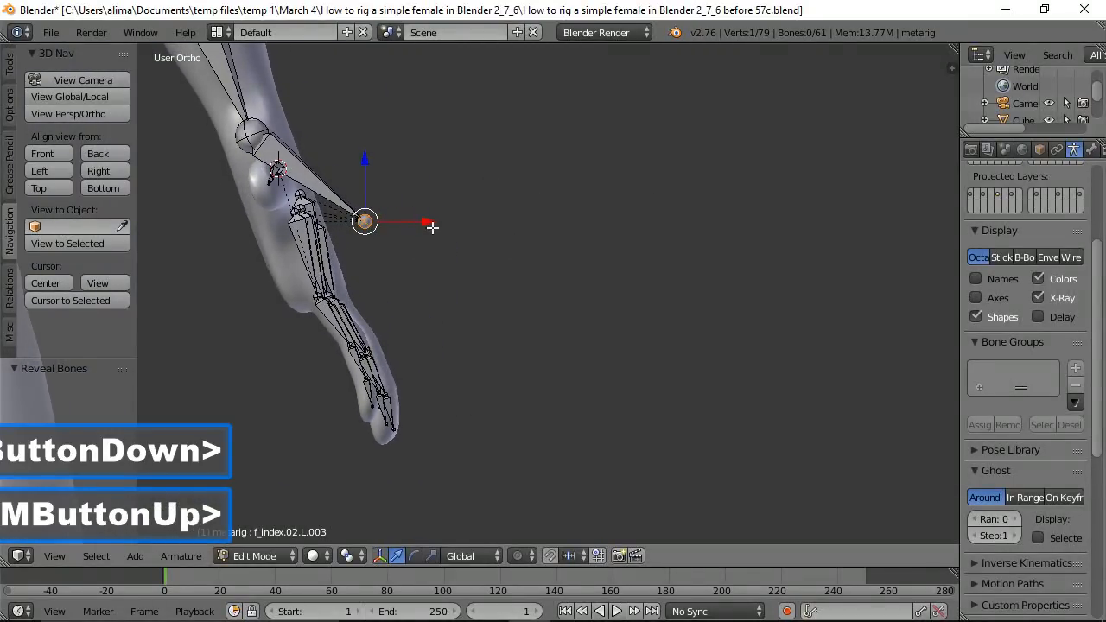
{"action": "left_click_drag", "start_coordinate": [424, 221], "coordinate": [345, 231]}
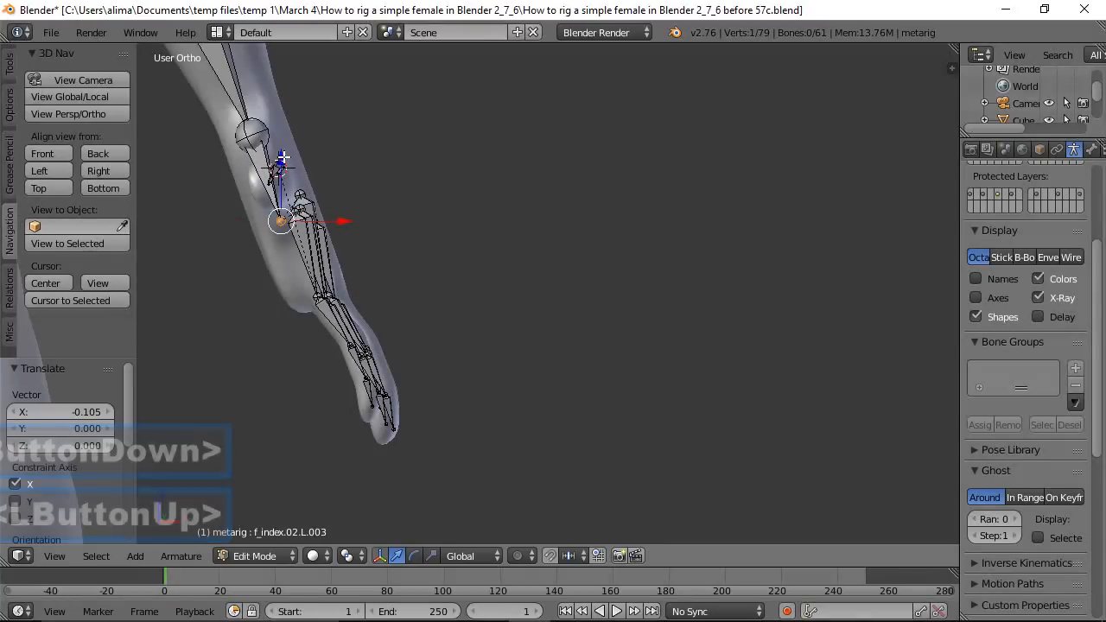
{"action": "left_click_drag", "start_coordinate": [282, 158], "coordinate": [368, 259]}
{"action": "middle_click_drag", "start_coordinate": [509, 208], "coordinate": [270, 230]}
Raise the base joints of all four palm bones along Z toward the wrist, also shifting the little finger's slightly along negative Y.
{"action": "left_click", "coordinate": [263, 207]}
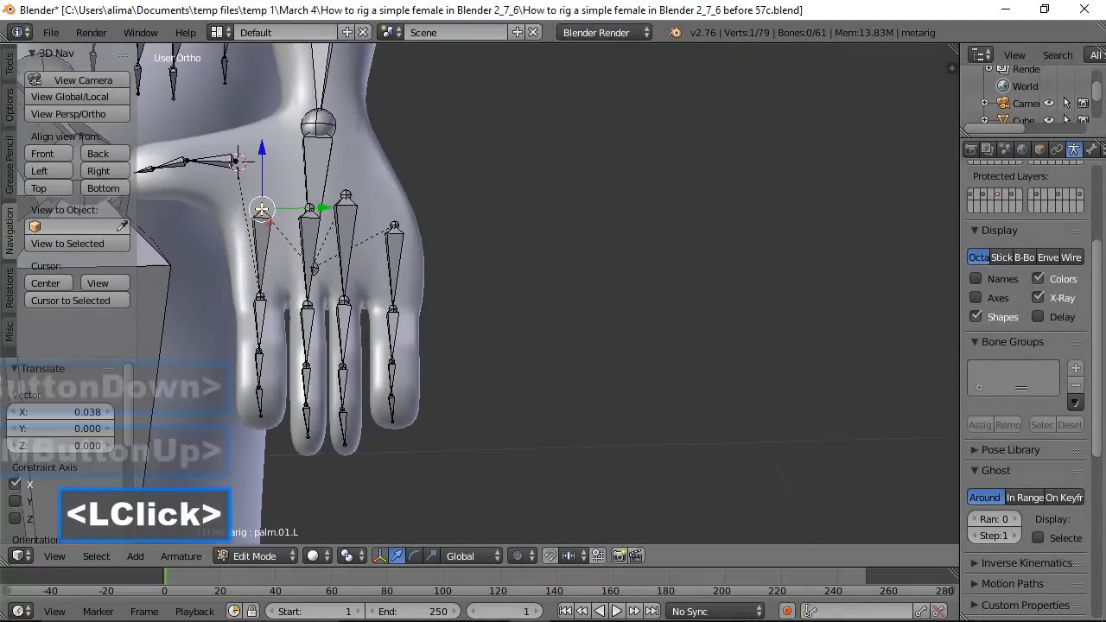
{"action": "left_click", "coordinate": [124, 175]}
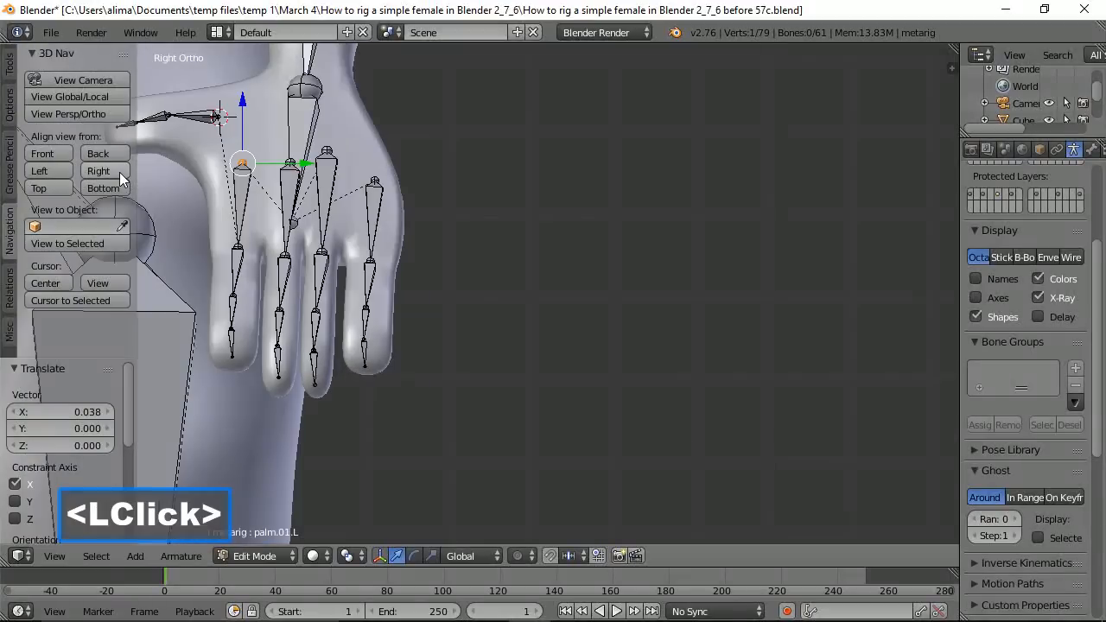
{"action": "left_click_drag", "start_coordinate": [242, 107], "coordinate": [242, 75]}
{"action": "left_click", "coordinate": [293, 160]}
{"action": "left_click_drag", "start_coordinate": [293, 160], "coordinate": [290, 101]}
{"action": "left_click", "coordinate": [326, 153]}
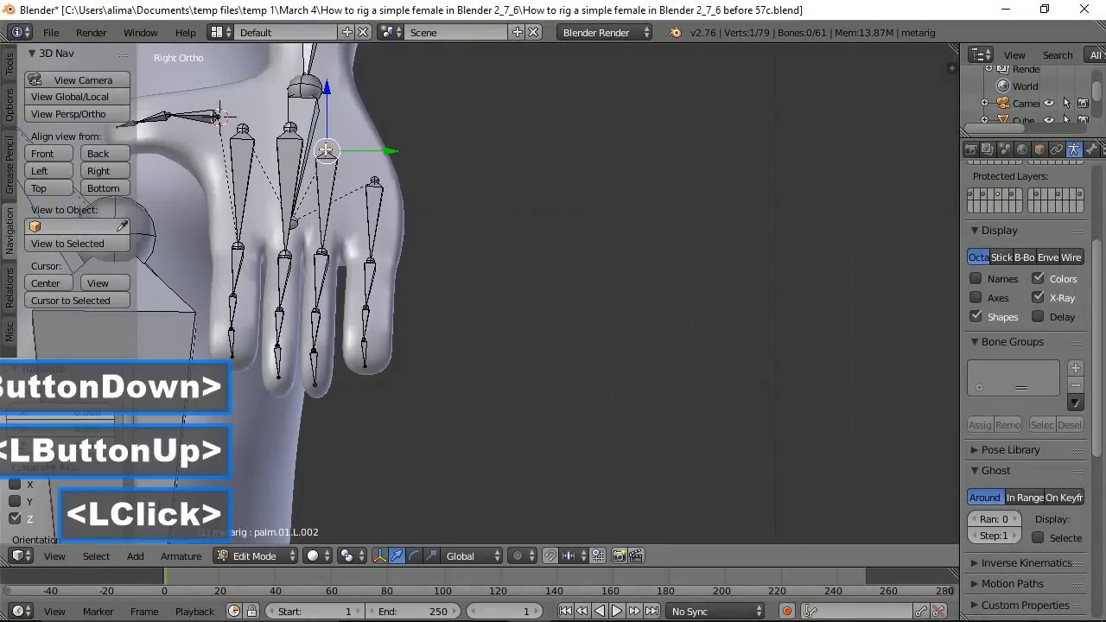
{"action": "left_click_drag", "start_coordinate": [326, 153], "coordinate": [328, 112]}
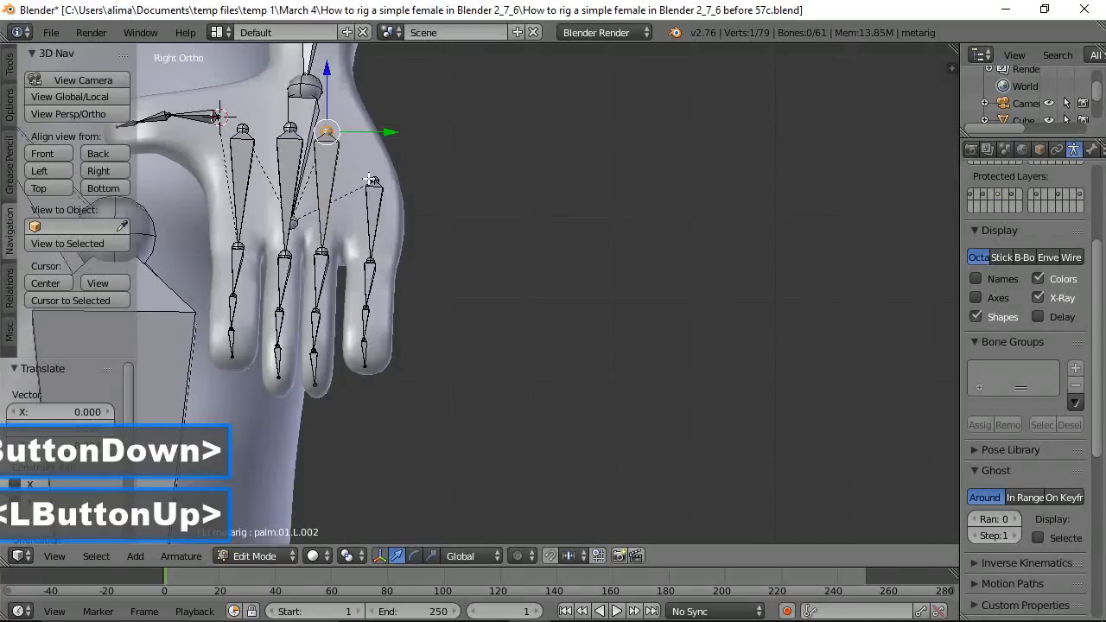
{"action": "left_click", "coordinate": [370, 179]}
{"action": "left_click_drag", "start_coordinate": [372, 179], "coordinate": [366, 117]}
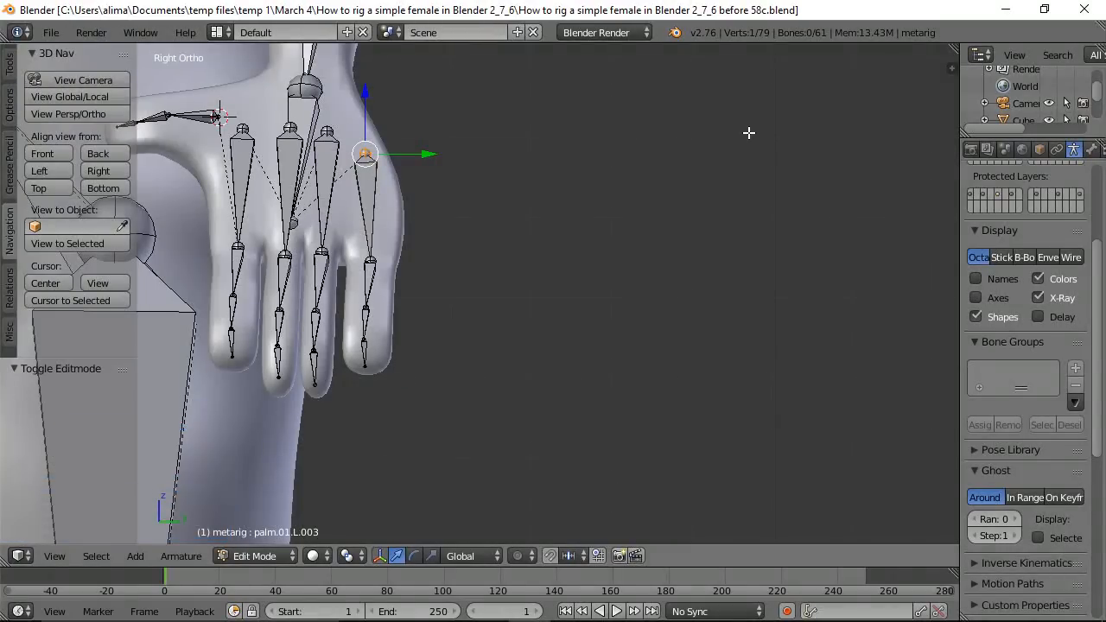
In the front view, shift the hand bone's tip slightly along negative X inside the palm.
{"action": "key", "text": "a"}
{"action": "left_click", "coordinate": [45, 153]}
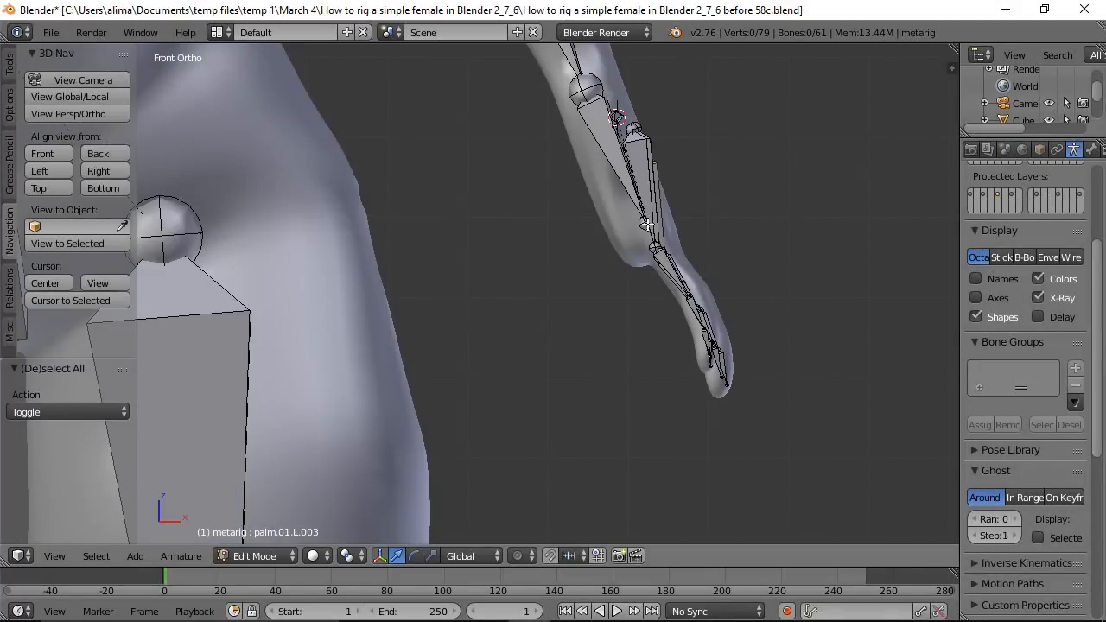
{"action": "left_click", "coordinate": [642, 225]}
{"action": "left_click_drag", "start_coordinate": [707, 224], "coordinate": [692, 232]}
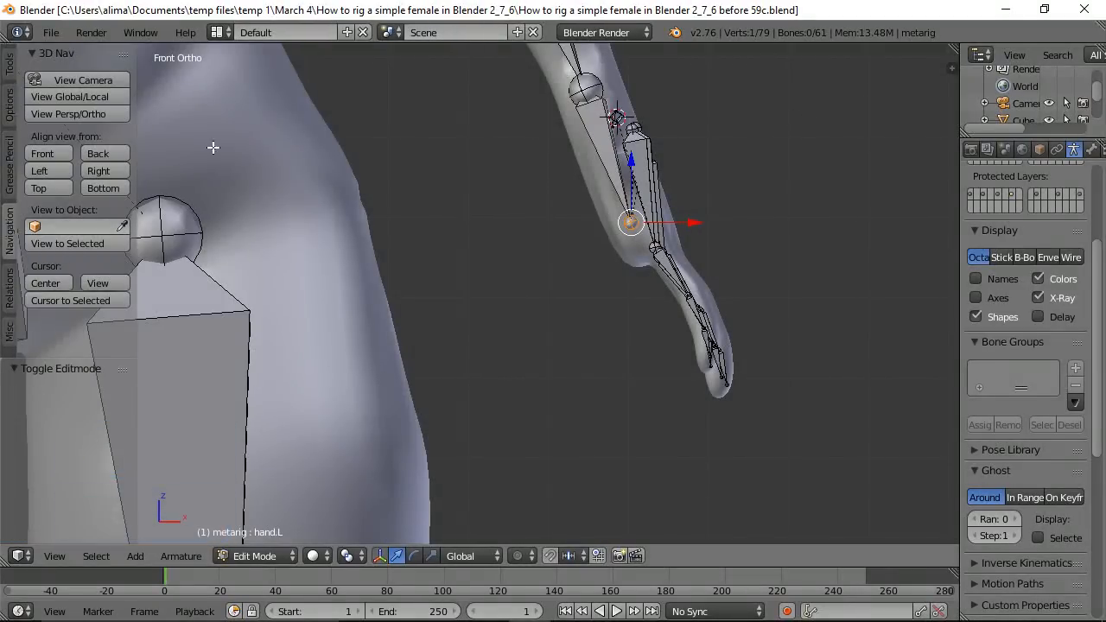
In the right view, select the base joint of the index finger's palm bone and hide the transform manipulator.
{"action": "left_click", "coordinate": [112, 172]}
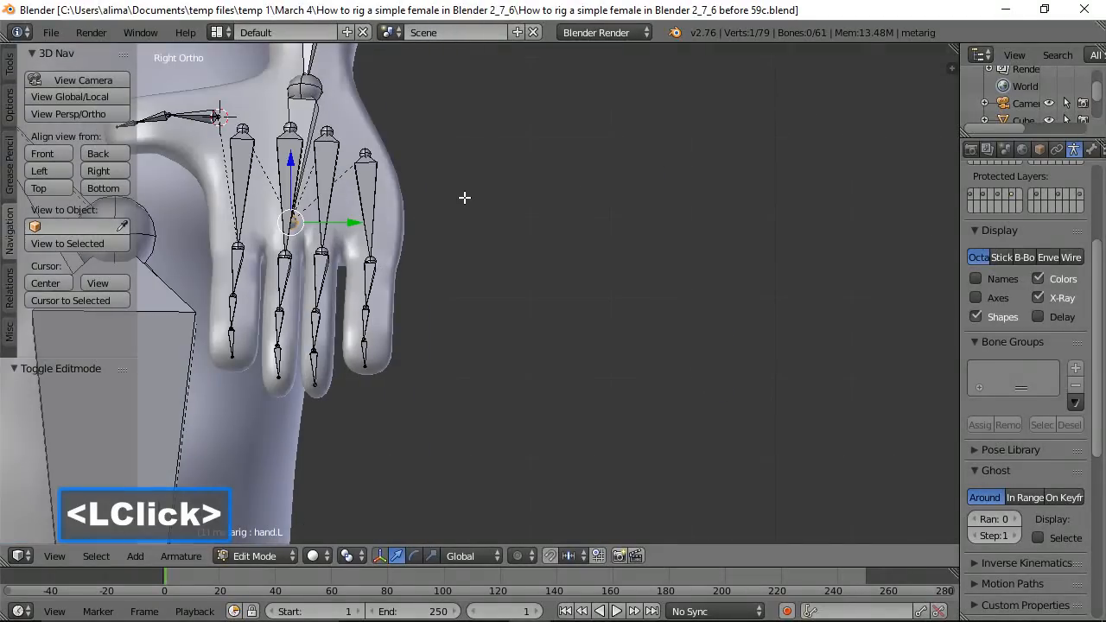
{"action": "key", "text": "a"}
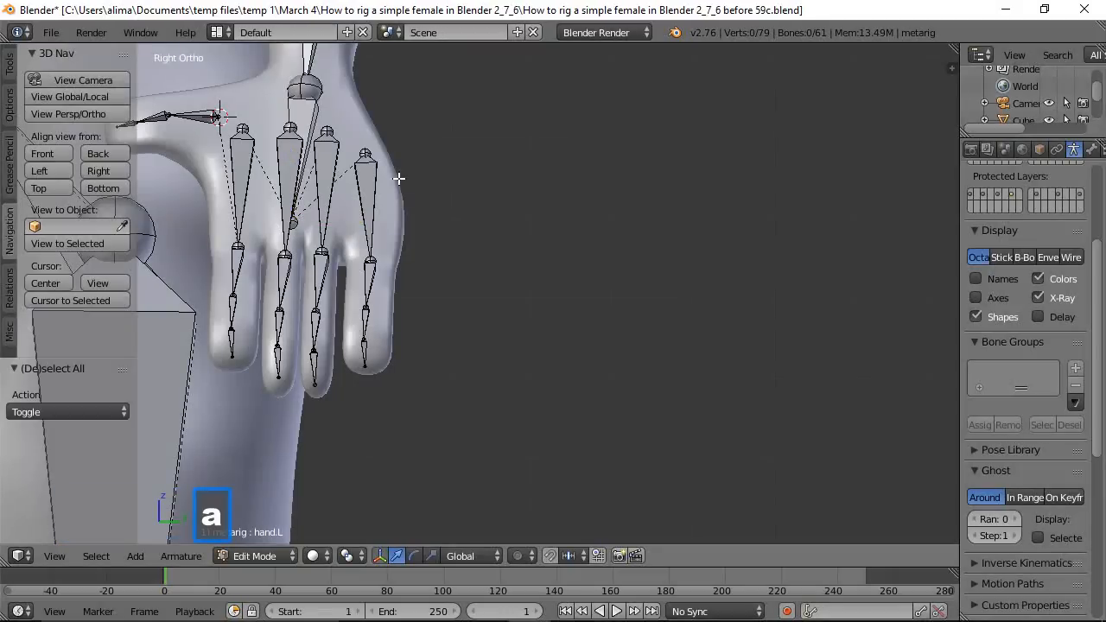
{"action": "left_click", "coordinate": [241, 128]}
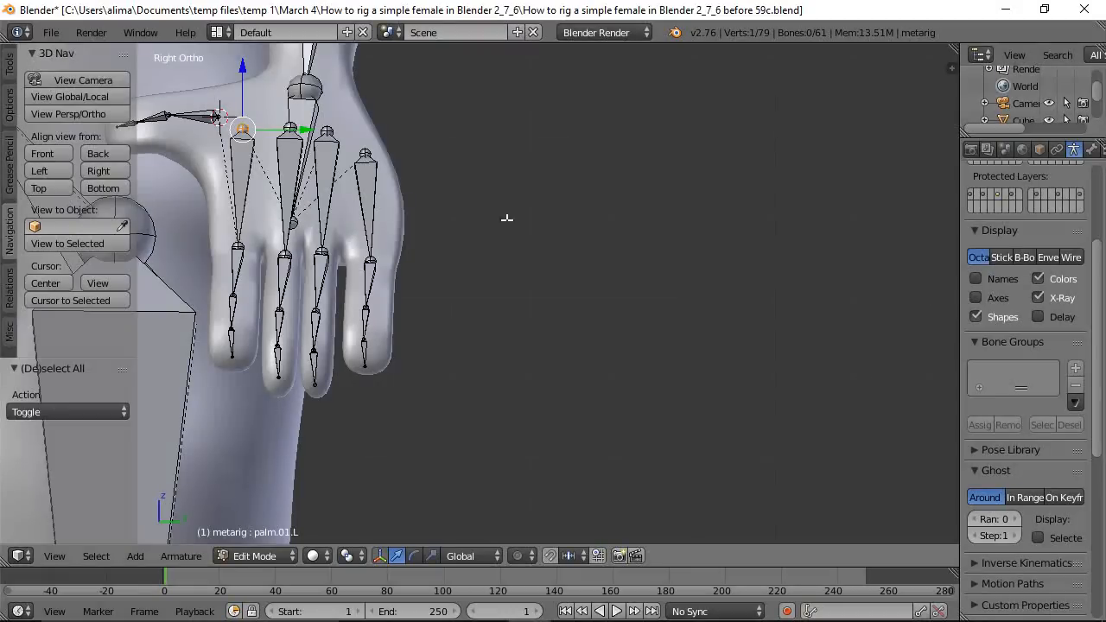
{"action": "key", "text": "ctrl"}
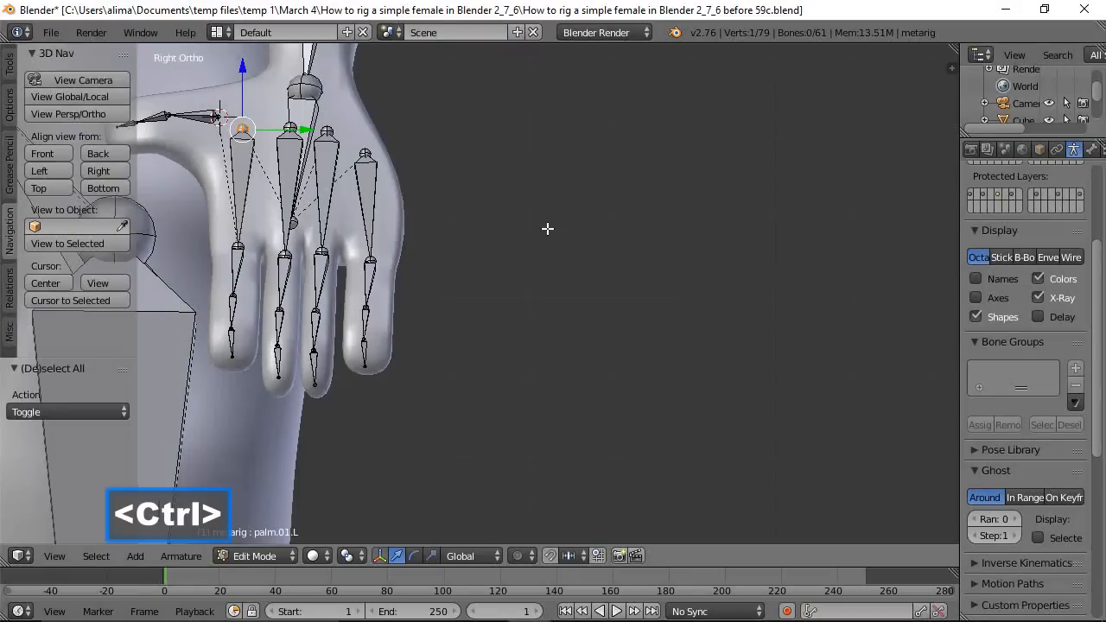
{"action": "key", "text": "ctrl+space"}
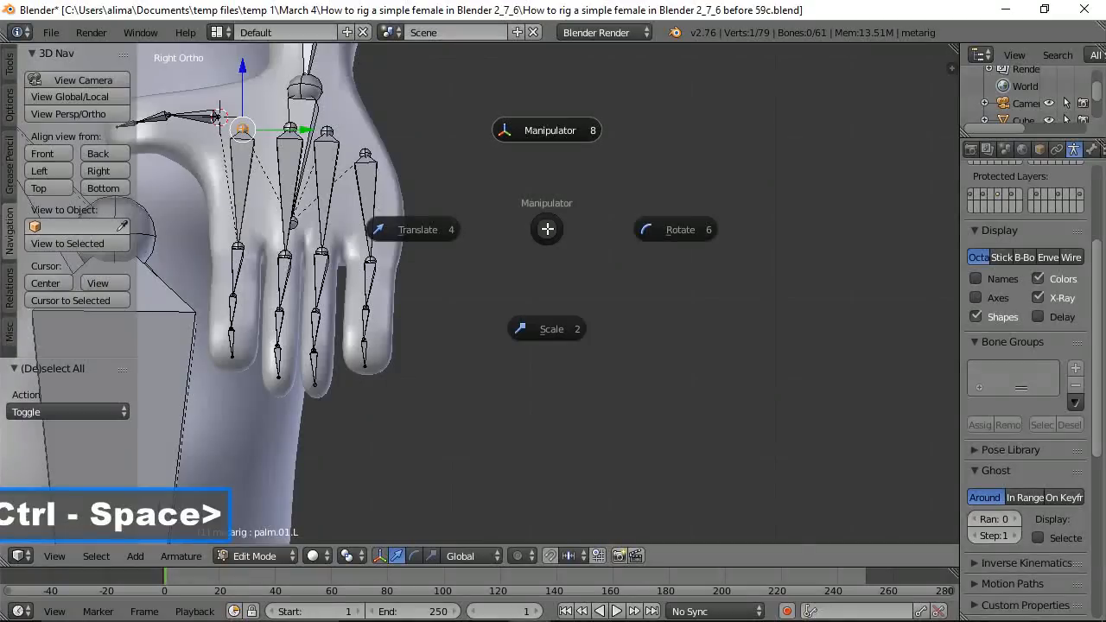
{"action": "left_click", "coordinate": [545, 130]}
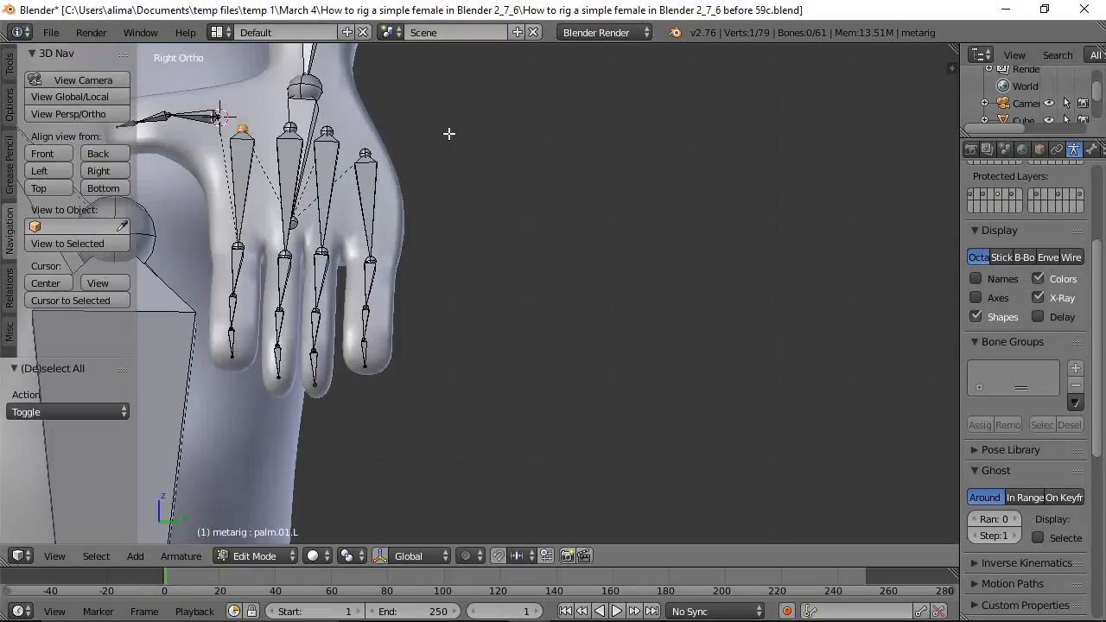
Add the other three palm base joints to the selection, show the manipulator again, and move all four -0.028 along X.
{"action": "left_click", "coordinate": [290, 128], "text": "shift"}
{"action": "left_click", "coordinate": [327, 130], "text": "shift"}
{"action": "left_click", "coordinate": [366, 154], "text": "shift"}
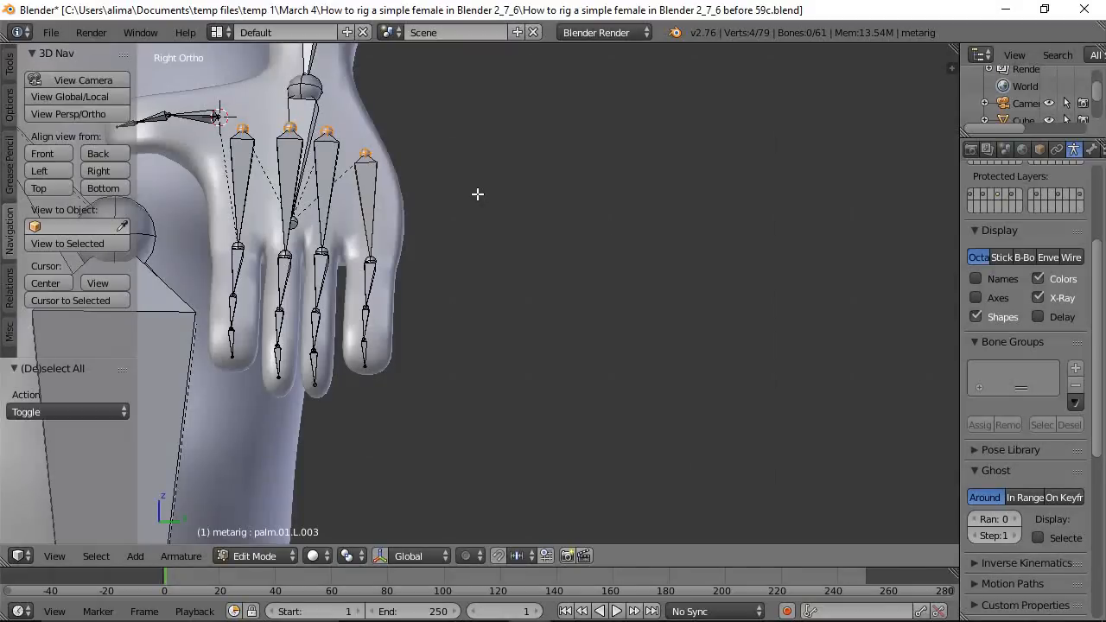
{"action": "key", "text": "ctrl"}
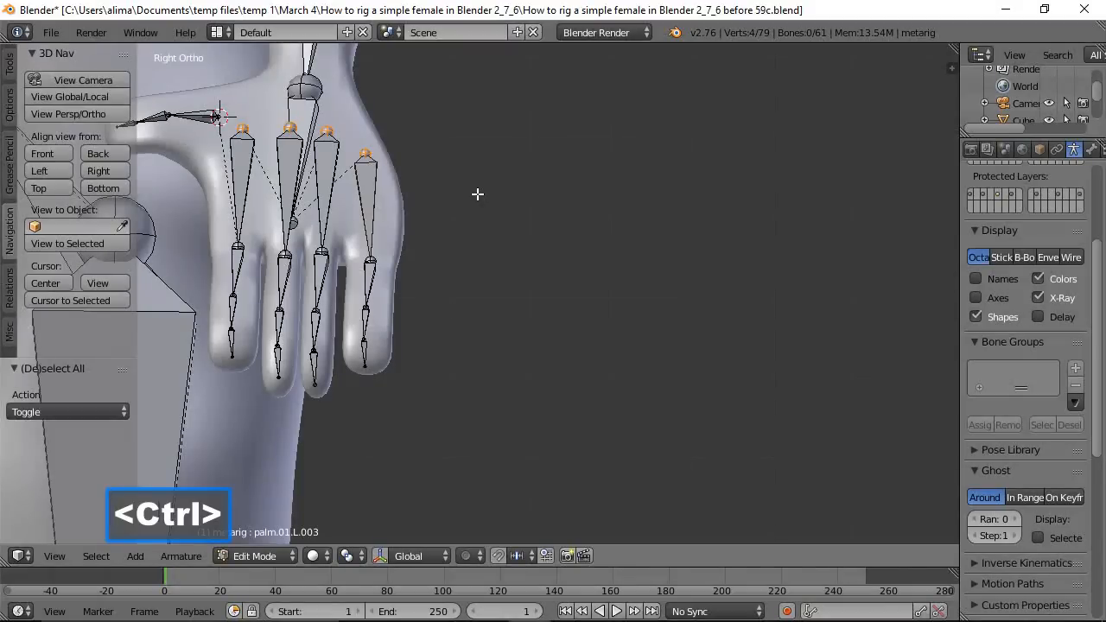
{"action": "key", "text": "ctrl+space"}
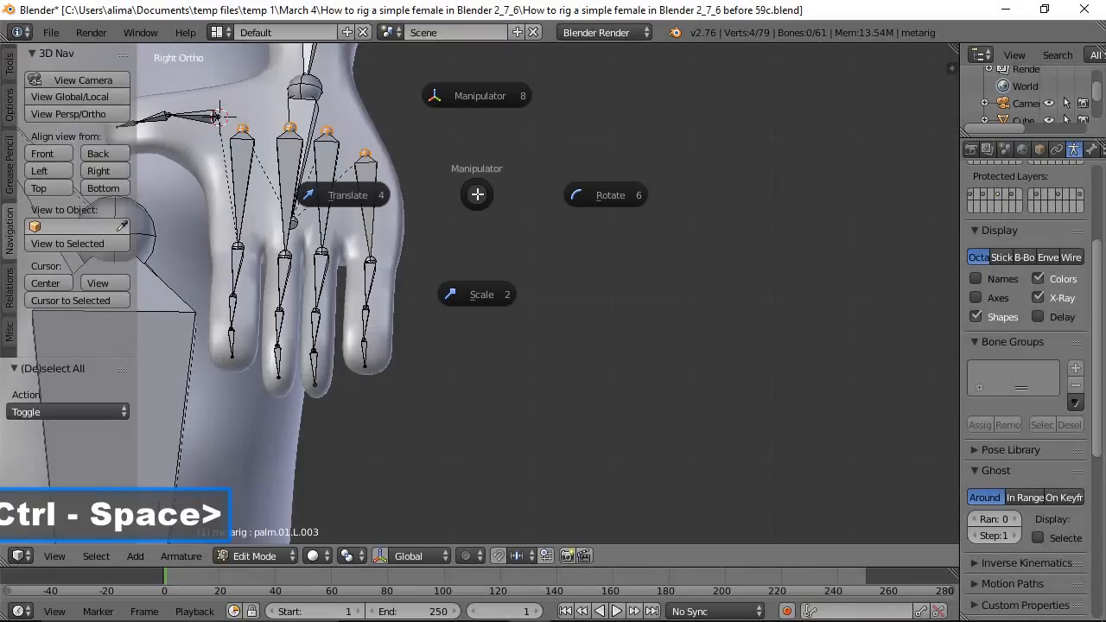
{"action": "left_click", "coordinate": [479, 95]}
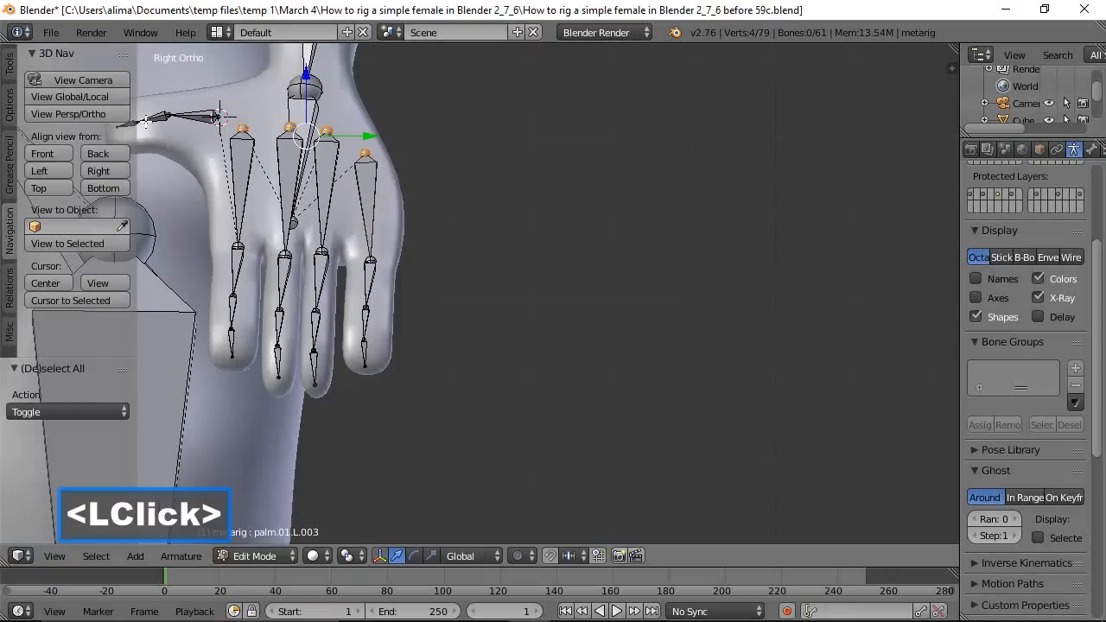
{"action": "left_click", "coordinate": [42, 154]}
{"action": "left_click_drag", "start_coordinate": [695, 136], "coordinate": [673, 145]}
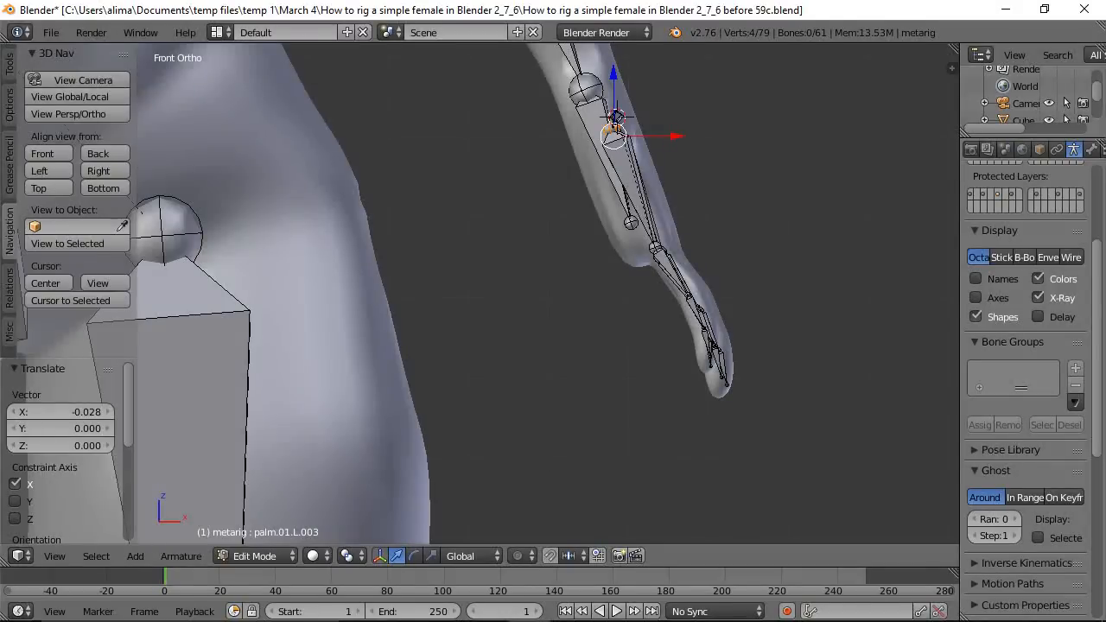
Deselect all bones and turn on the display of bone axes for the armature.
{"action": "left_click", "coordinate": [832, 223]}
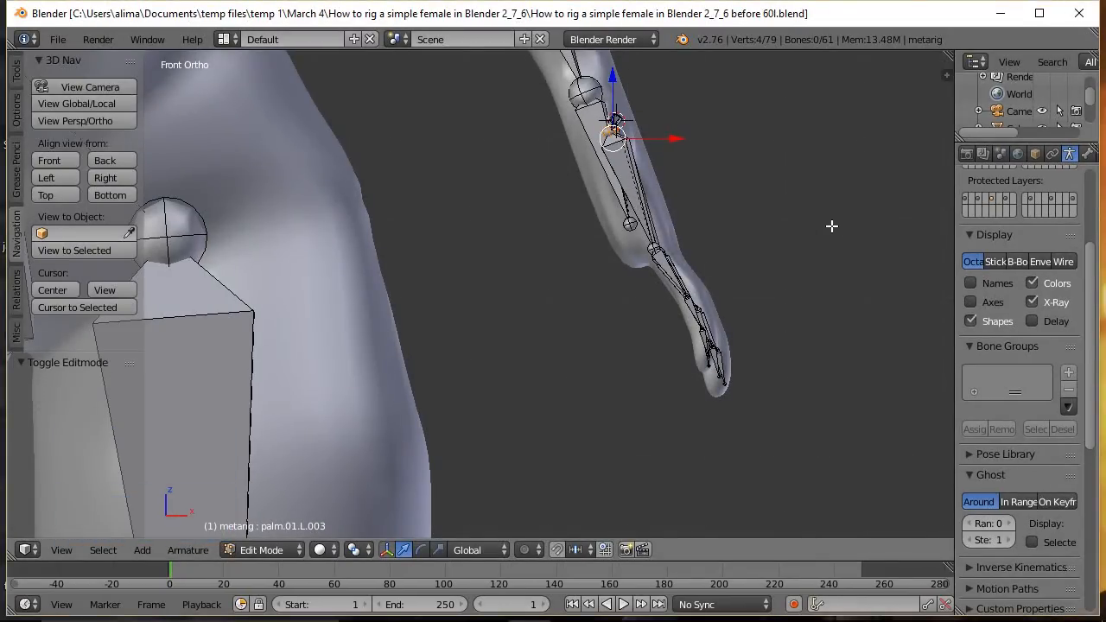
{"action": "key", "text": "a"}
{"action": "middle_click_drag", "start_coordinate": [833, 210], "coordinate": [726, 247]}
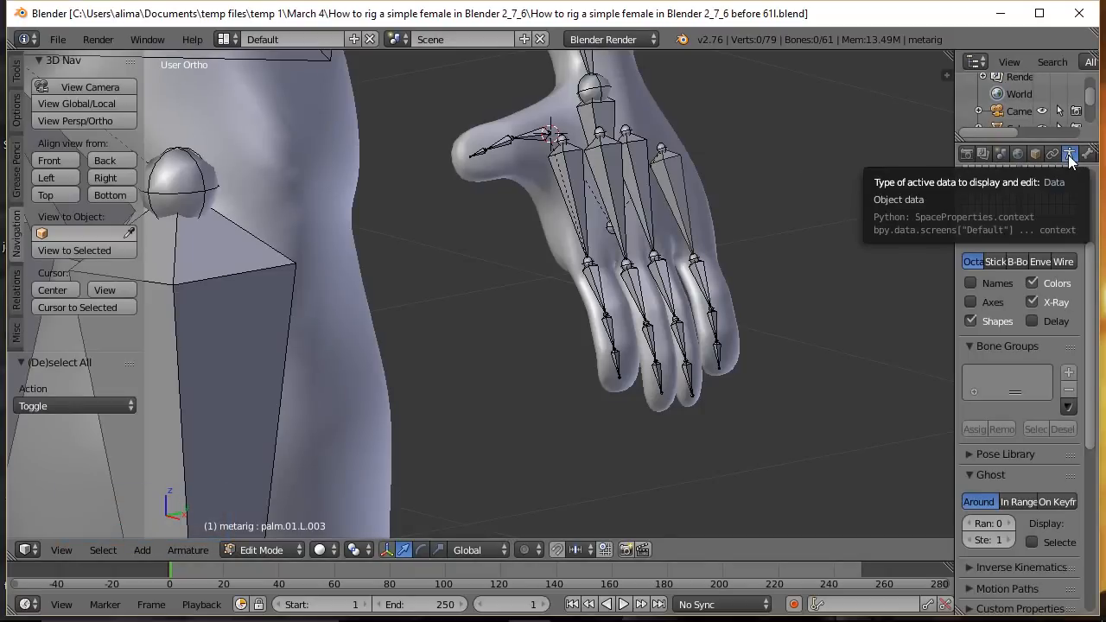
{"action": "left_click", "coordinate": [971, 302]}
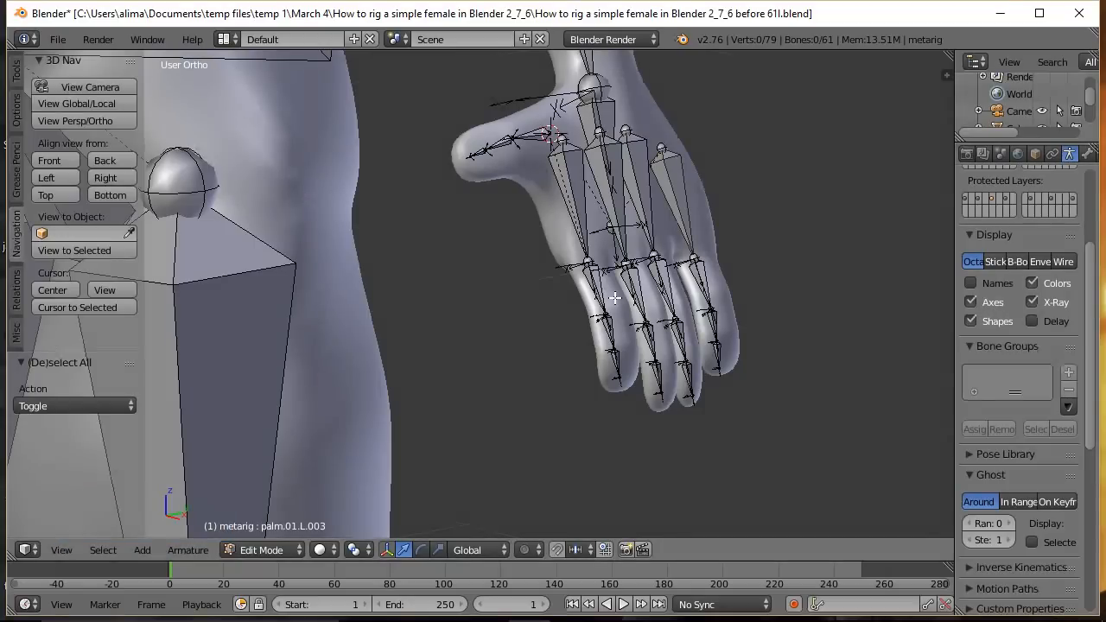
Select the last bone of the middle finger and examine its axes up close.
{"action": "key", "text": "b"}
{"action": "left_click_drag", "start_coordinate": [581, 282], "coordinate": [721, 439]}
{"action": "middle_click_drag", "start_coordinate": [539, 409], "coordinate": [541, 251]}
{"action": "left_click", "coordinate": [552, 305]}
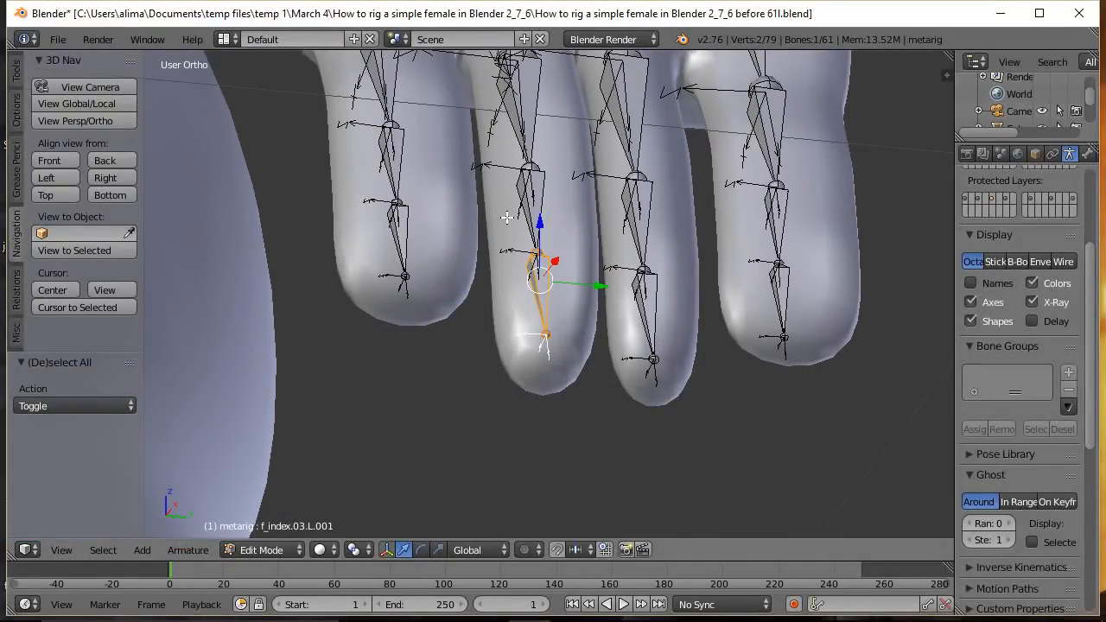
{"action": "key", "text": "shift+b"}
{"action": "left_click_drag", "start_coordinate": [477, 168], "coordinate": [606, 376]}
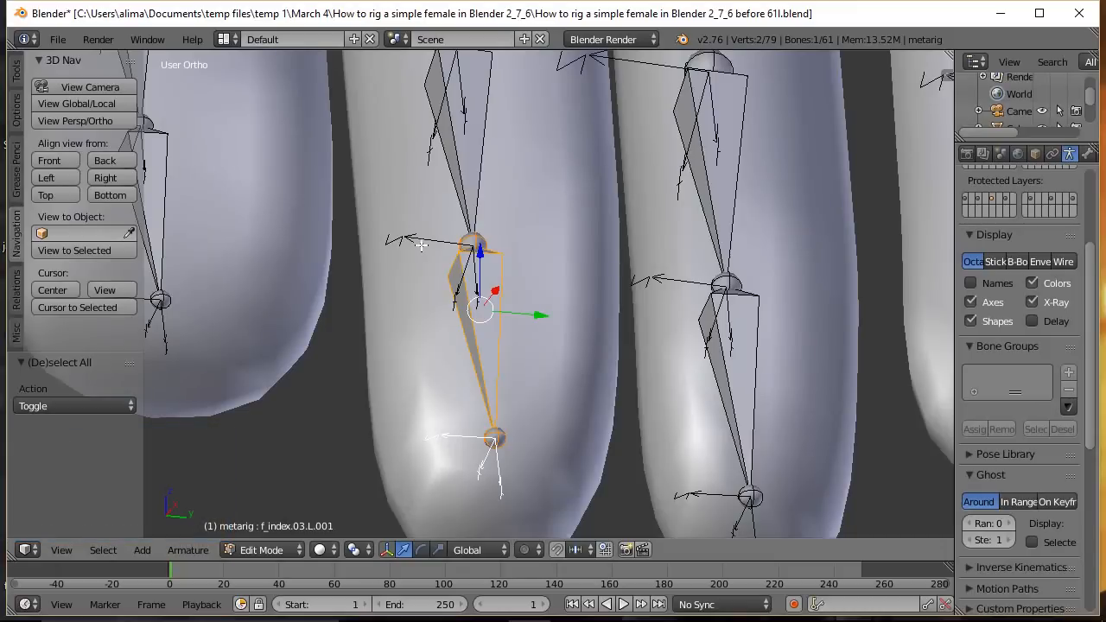
{"action": "middle_click_drag", "start_coordinate": [471, 304], "coordinate": [491, 318]}
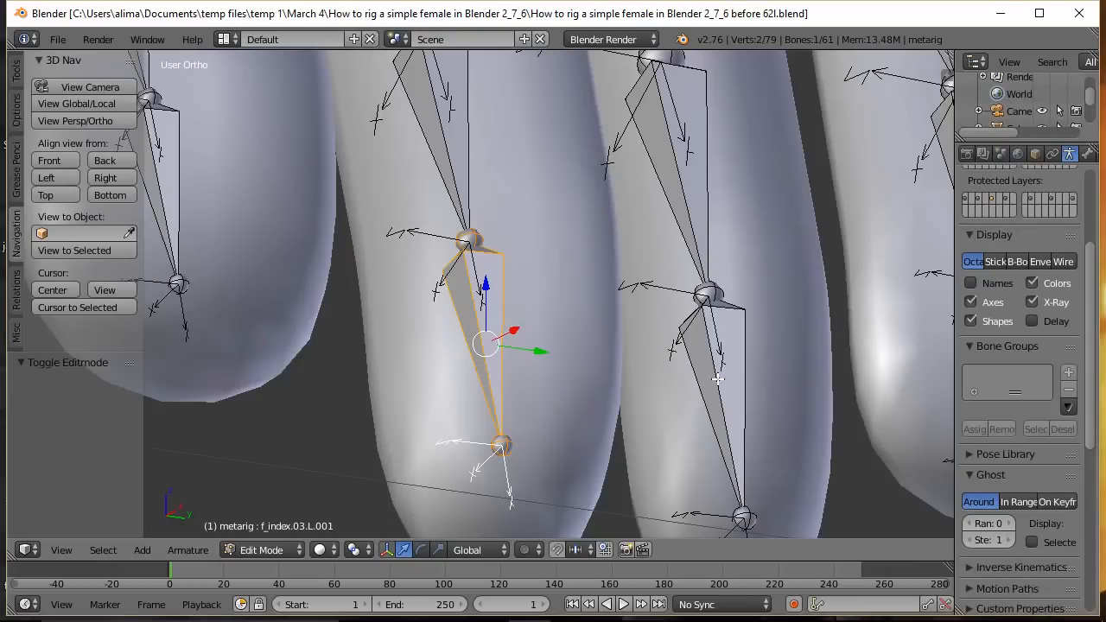
Check the roll value of the selected fingertip bone in its transform properties, then compare the axes of the neighbouring finger bones.
{"action": "key", "text": "n"}
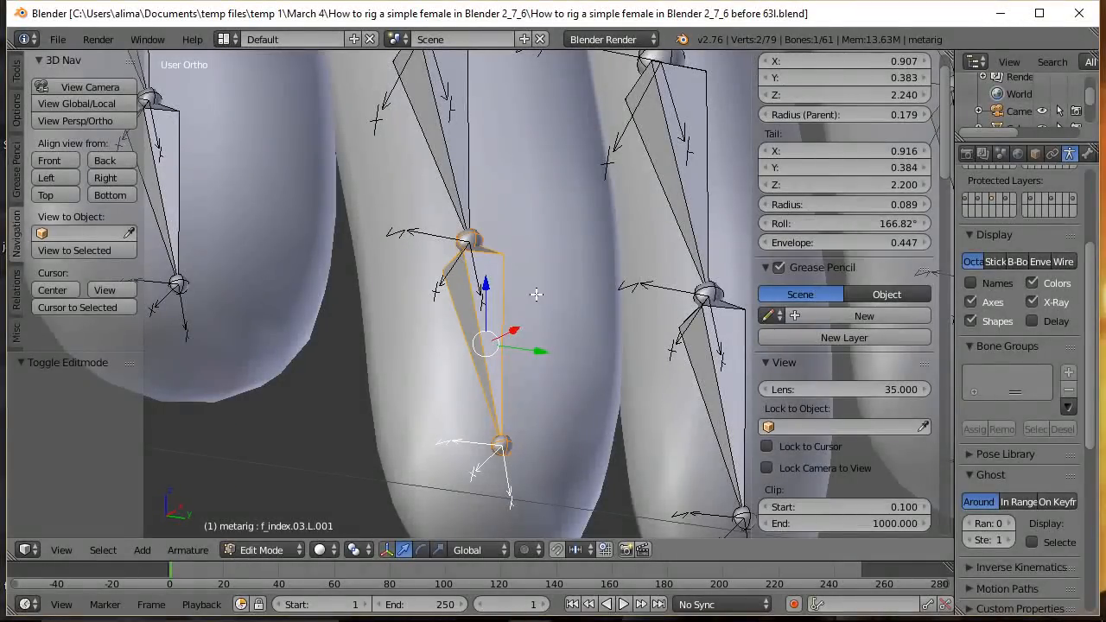
{"action": "scroll", "coordinate": [535, 295], "scroll_direction": "down", "scroll_amount": 3}
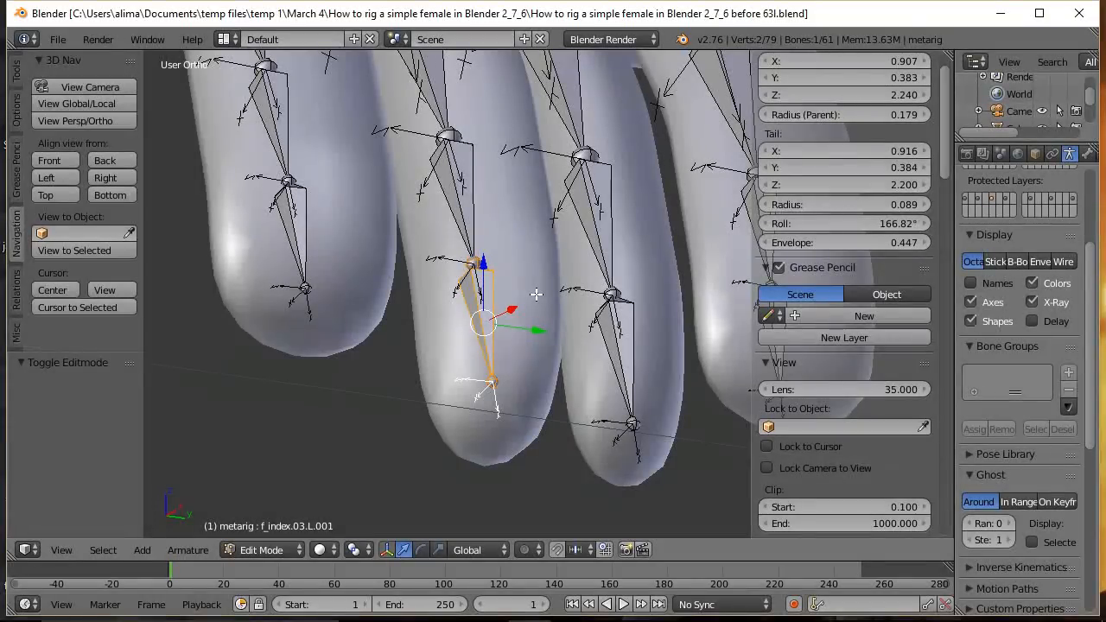
{"action": "scroll", "coordinate": [536, 295], "scroll_direction": "down", "scroll_amount": 2}
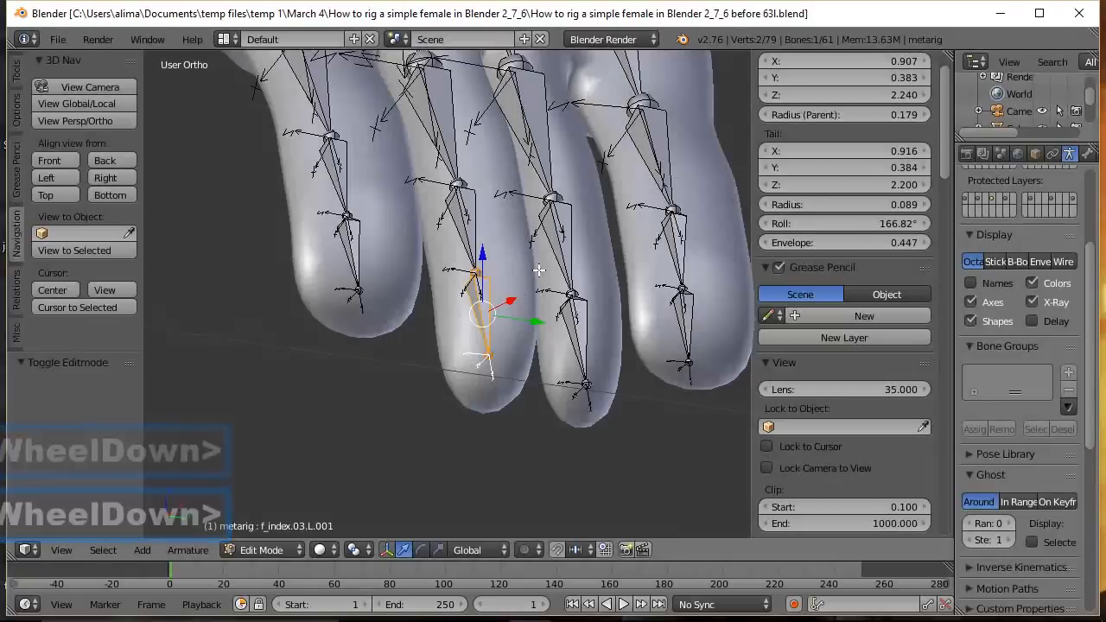
{"action": "middle_click_drag", "start_coordinate": [539, 270], "coordinate": [542, 352], "text": "shift"}
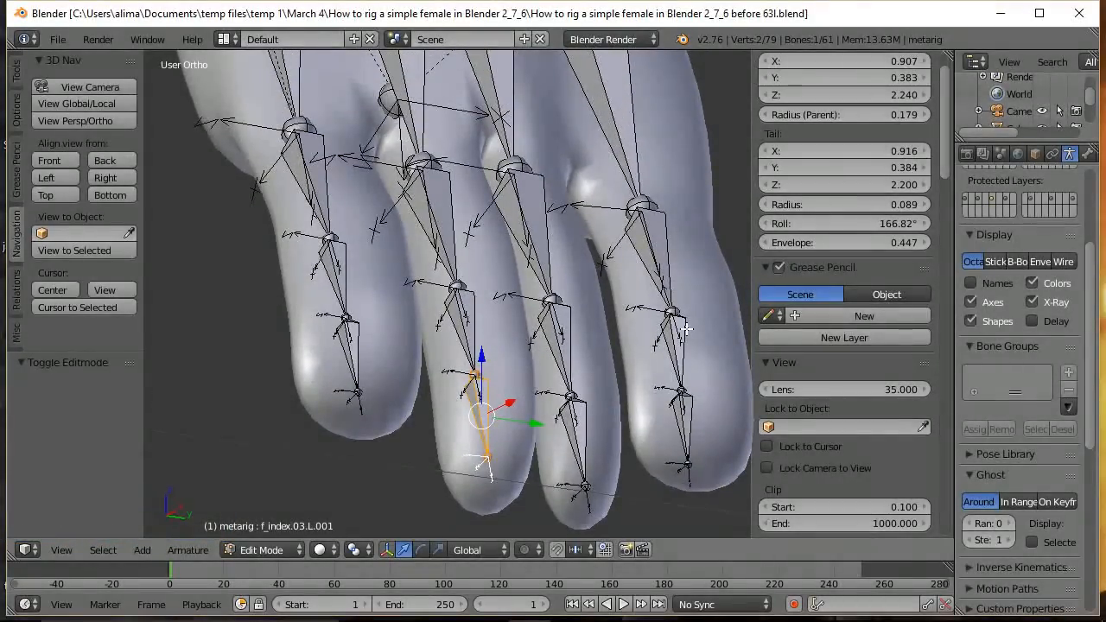
{"action": "key", "text": "n"}
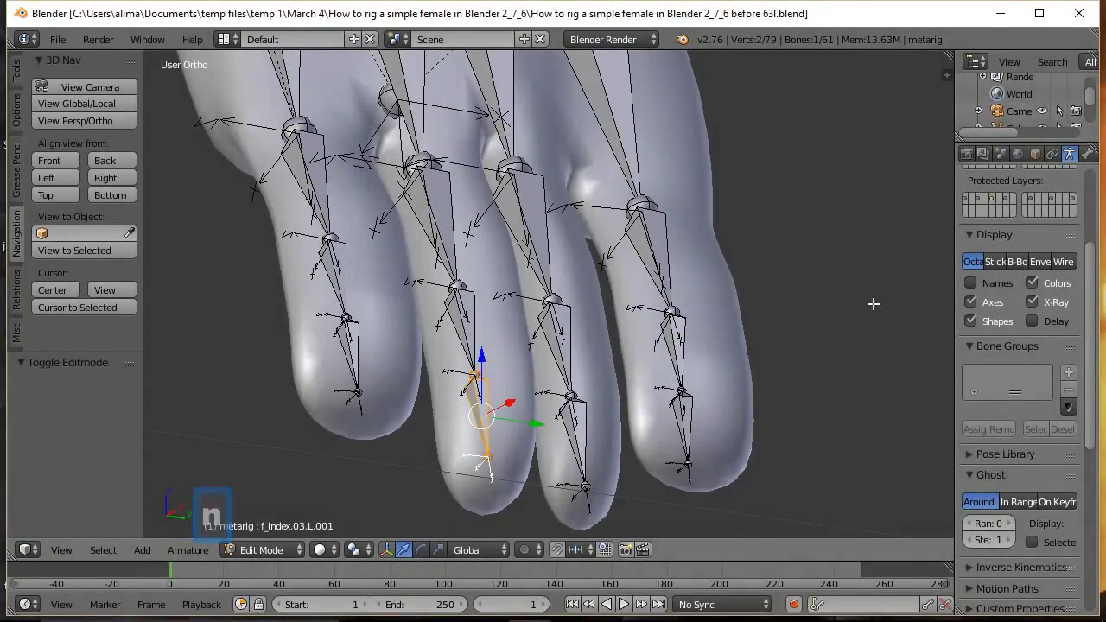
Circle-select all the bones of the four fingers, with the little finger's palm bone included.
{"action": "left_click", "coordinate": [624, 225]}
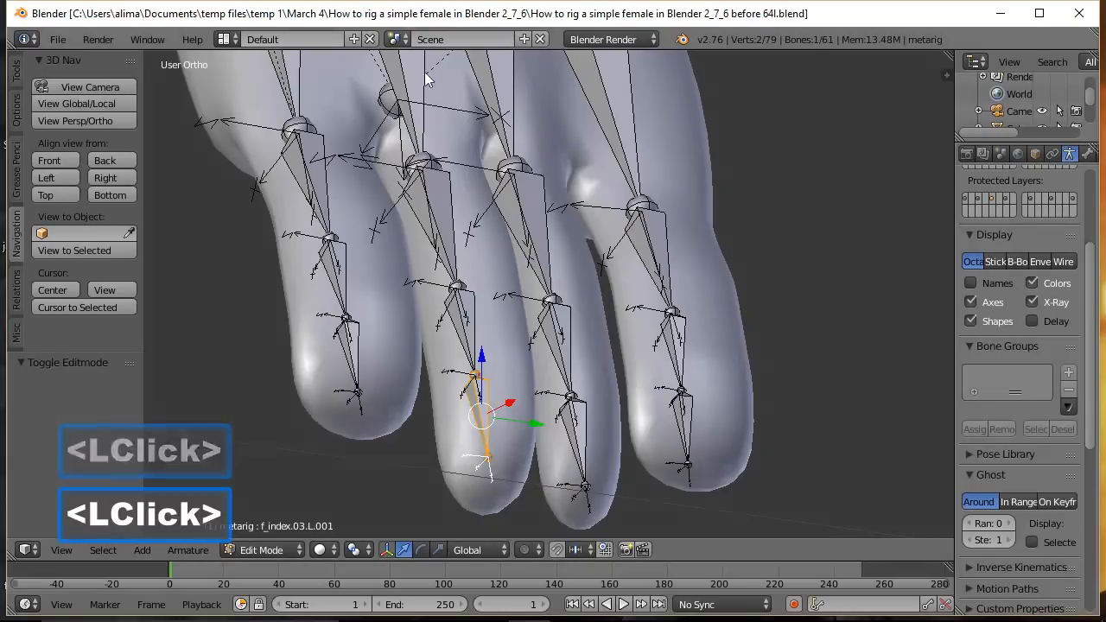
{"action": "key", "text": "ctrl"}
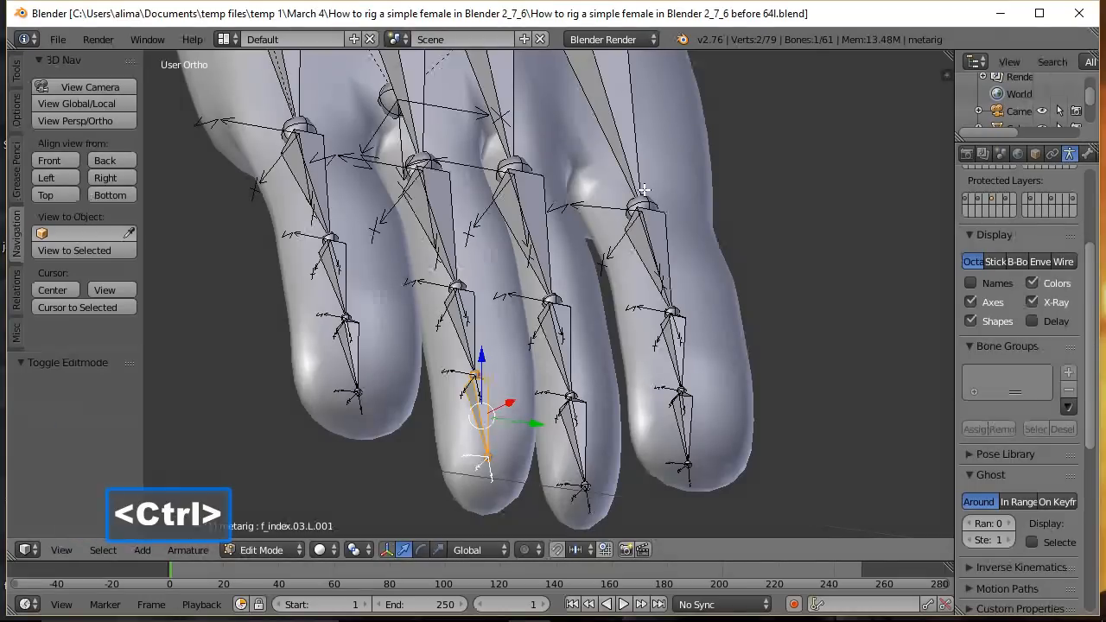
{"action": "middle_click_drag", "start_coordinate": [645, 188], "coordinate": [643, 230], "text": "ctrl"}
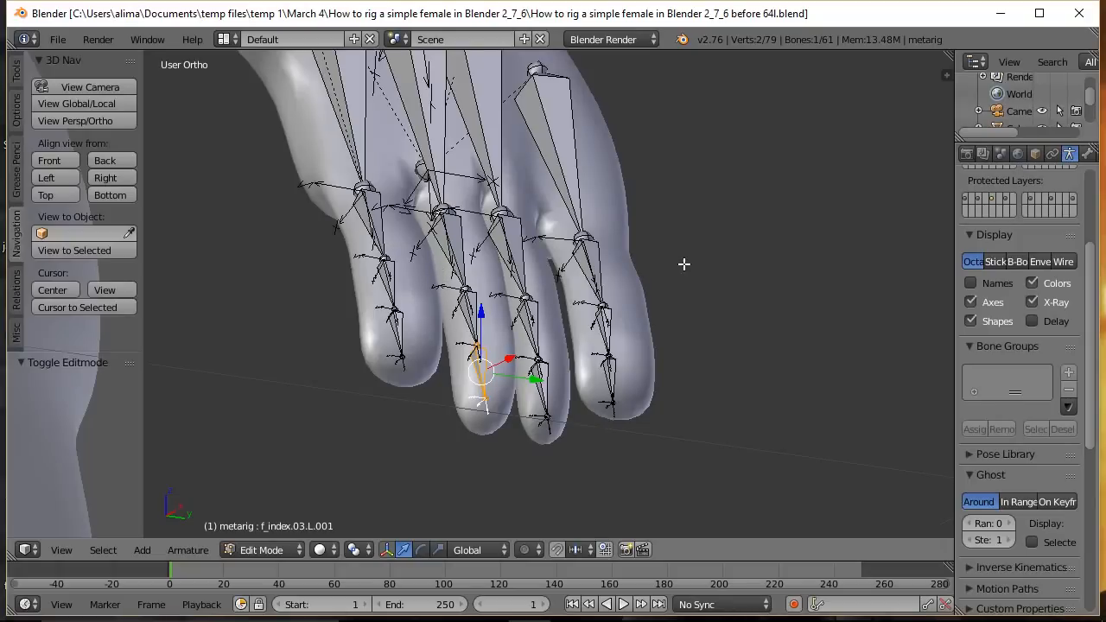
{"action": "key", "text": "c"}
{"action": "scroll", "coordinate": [683, 264], "scroll_direction": "down", "scroll_amount": 7}
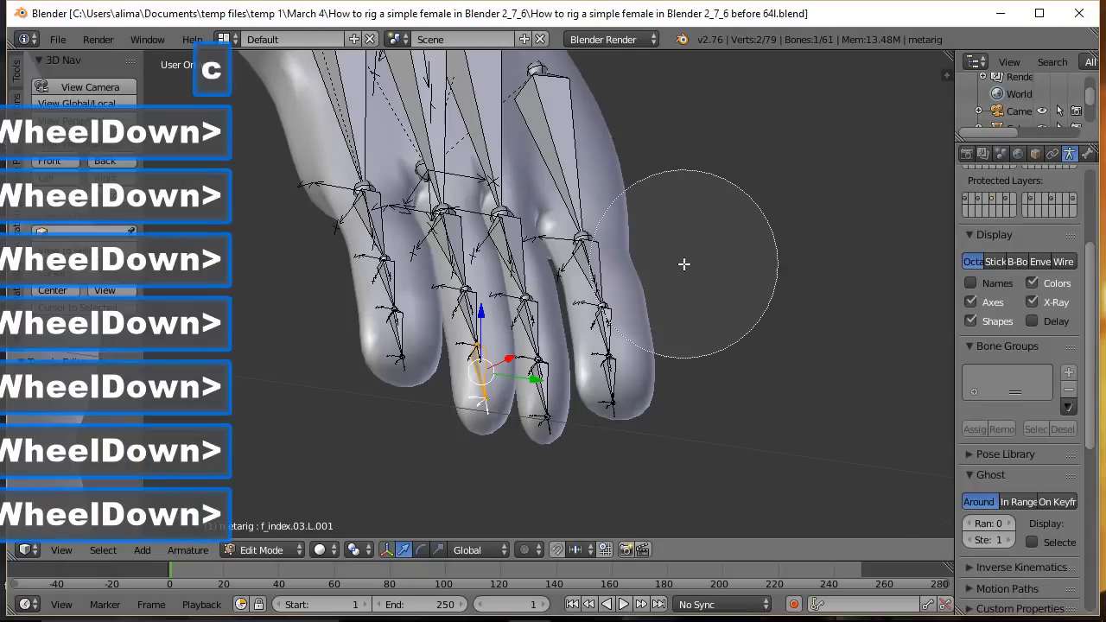
{"action": "mouse_move", "coordinate": [684, 263]}
{"action": "left_mouse_down"}
{"action": "mouse_move", "coordinate": [666, 271]}
{"action": "mouse_move", "coordinate": [483, 225]}
{"action": "mouse_move", "coordinate": [399, 159]}
{"action": "mouse_move", "coordinate": [562, 129]}
{"action": "mouse_move", "coordinate": [329, 130]}
{"action": "mouse_move", "coordinate": [469, 174]}
{"action": "mouse_move", "coordinate": [648, 388]}
{"action": "mouse_move", "coordinate": [634, 358]}
{"action": "left_mouse_up"}
{"action": "right_click", "coordinate": [637, 355]}
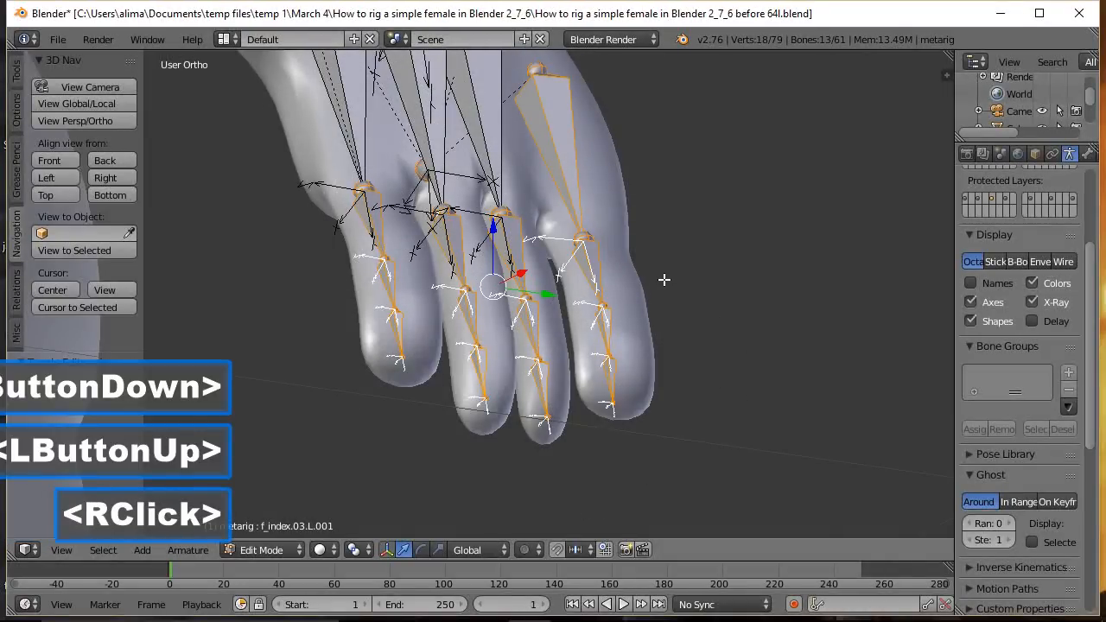
Add the other three palm bones to the selection and recalculate the roll of all selected bones to Global -Z Axis.
{"action": "scroll", "coordinate": [664, 280], "scroll_direction": "down", "scroll_amount": 1}
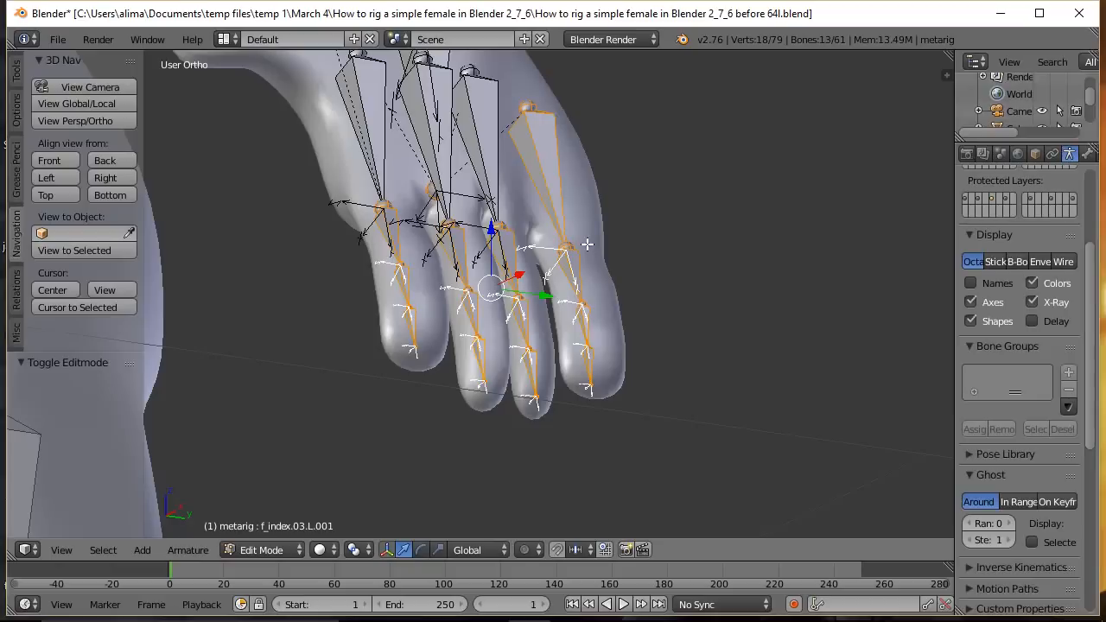
{"action": "key", "text": "c"}
{"action": "left_click_drag", "start_coordinate": [508, 119], "coordinate": [357, 129]}
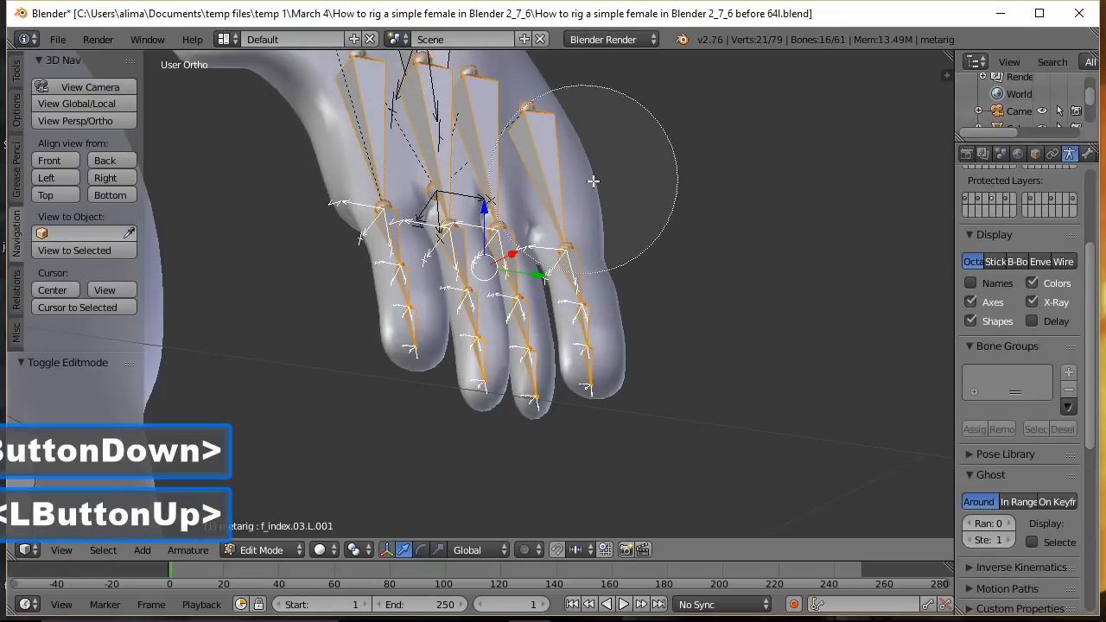
{"action": "right_click", "coordinate": [677, 197]}
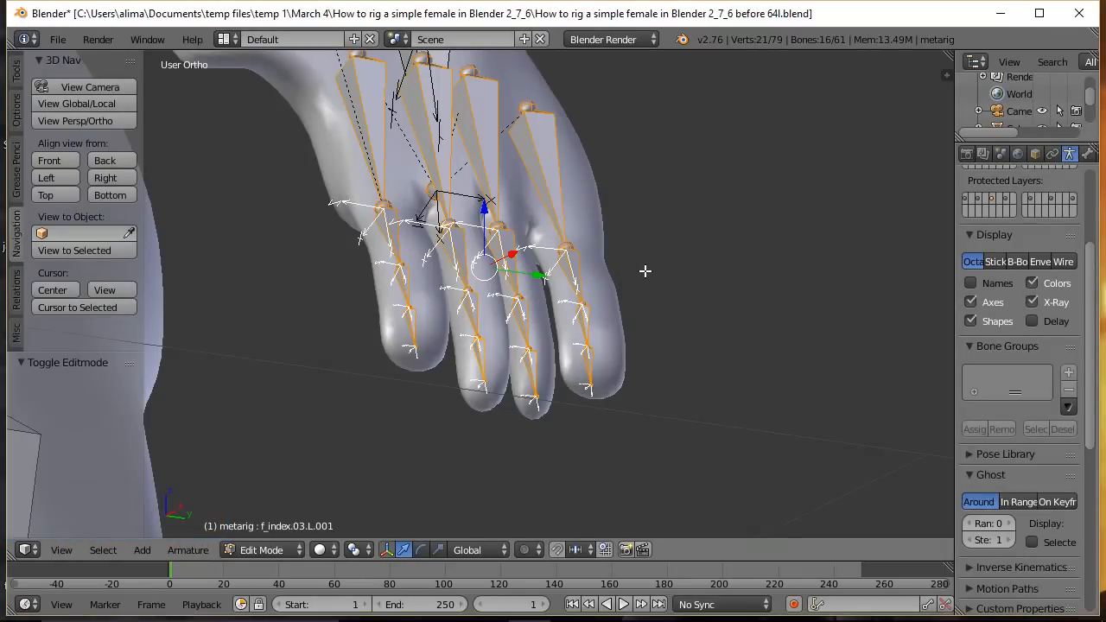
{"action": "key", "text": "ctrl"}
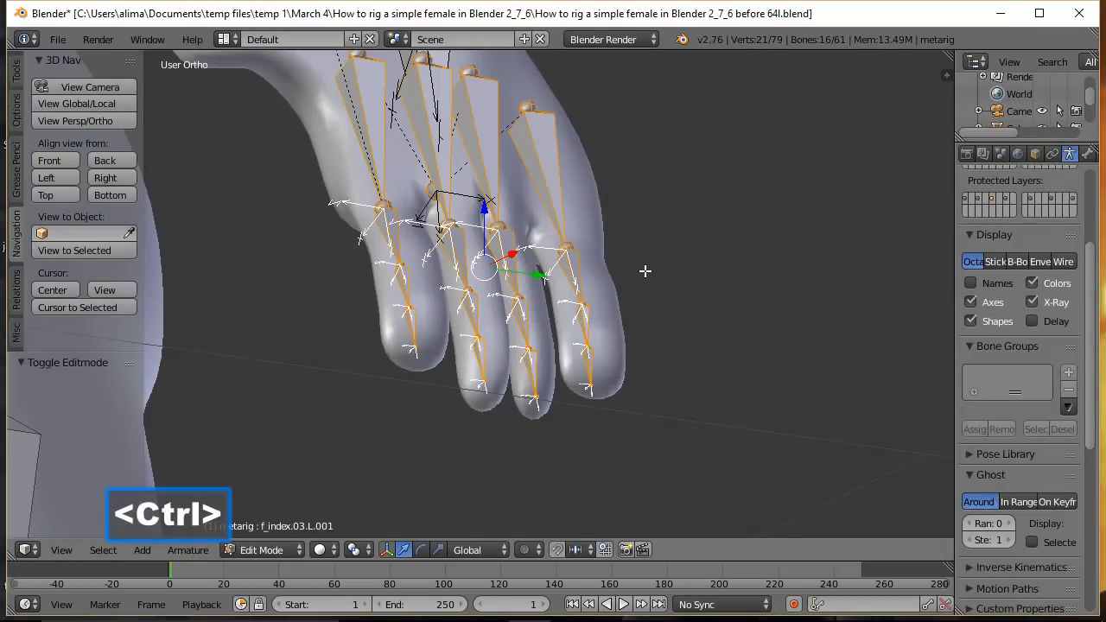
{"action": "key", "text": "ctrl+n"}
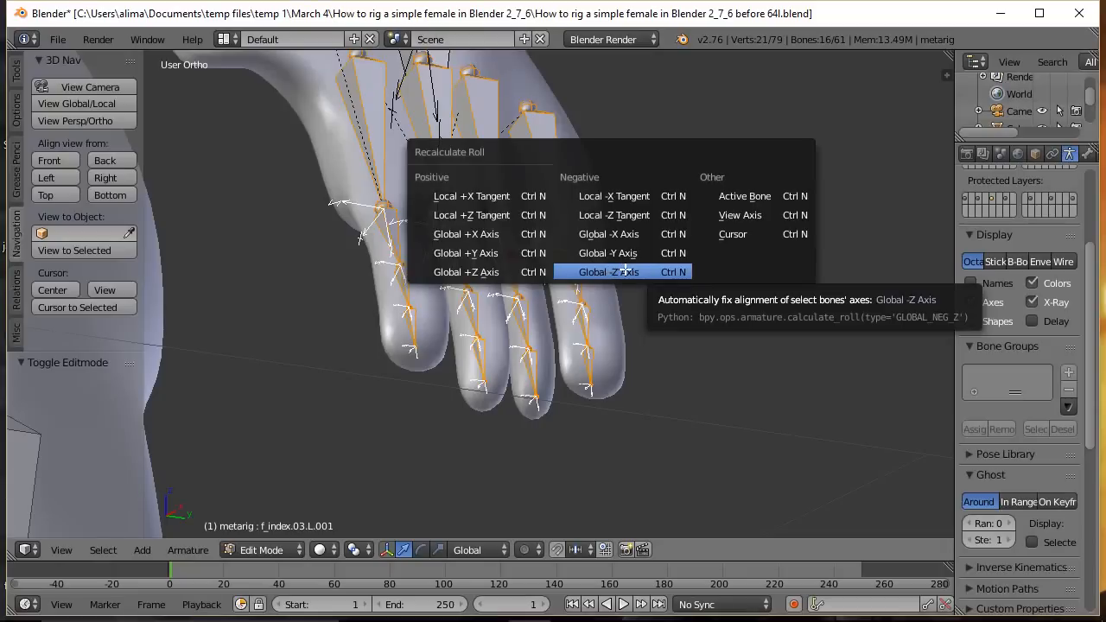
{"action": "left_click", "coordinate": [626, 272]}
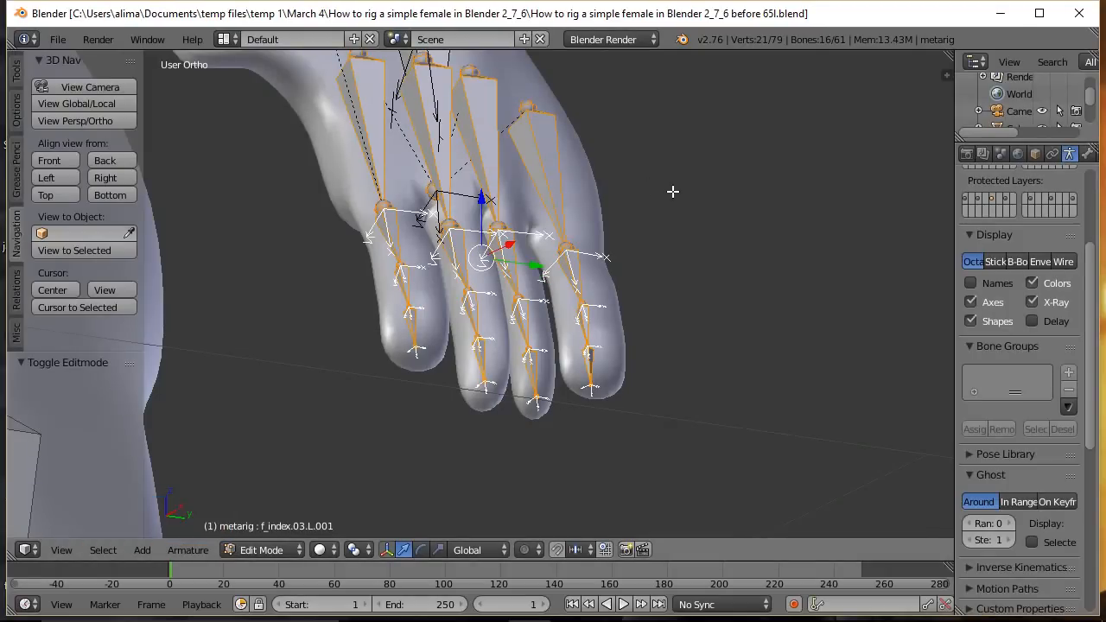
Clear the selection, circle-select the three thumb bones and recalculate their roll to Global -Z Axis.
{"action": "key", "text": "a"}
{"action": "middle_click_drag", "start_coordinate": [470, 170], "coordinate": [563, 269]}
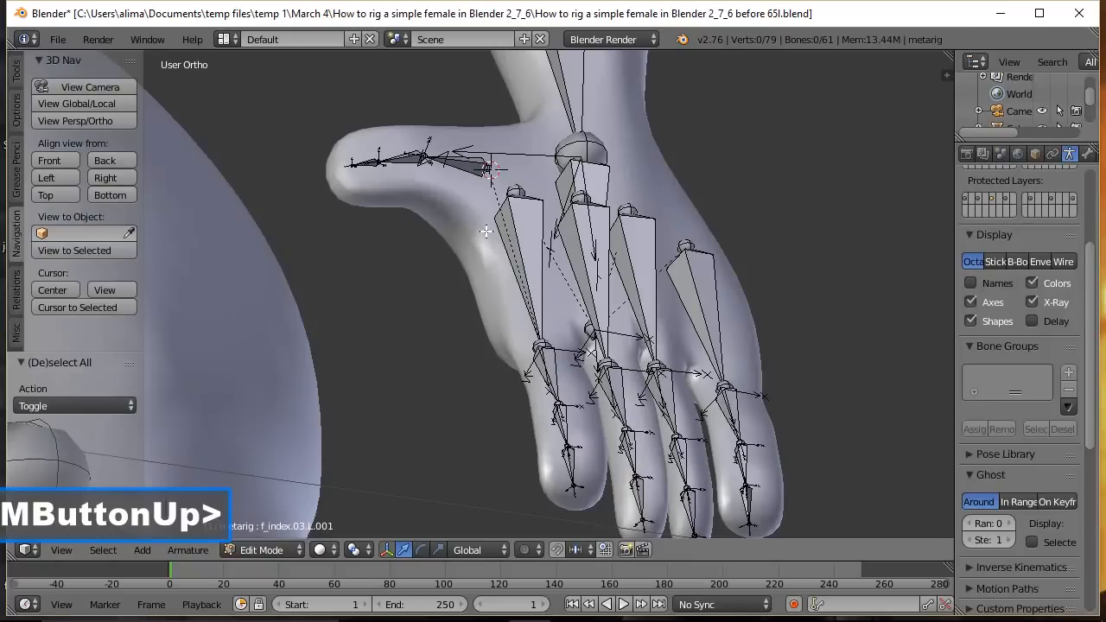
{"action": "key", "text": "c"}
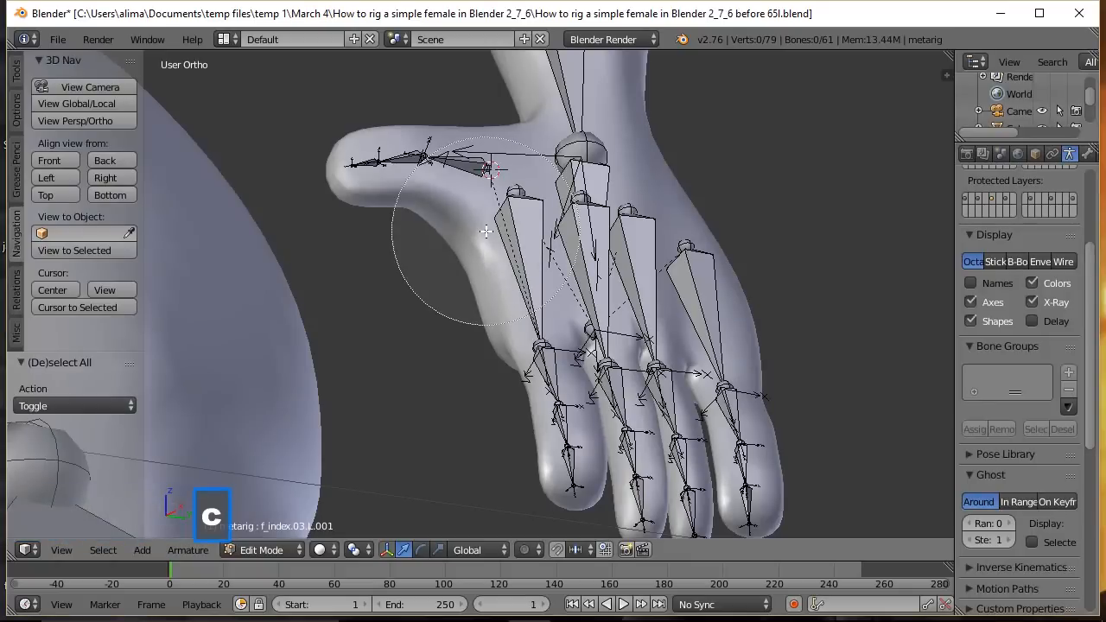
{"action": "left_click", "coordinate": [413, 177]}
{"action": "right_click", "coordinate": [413, 176]}
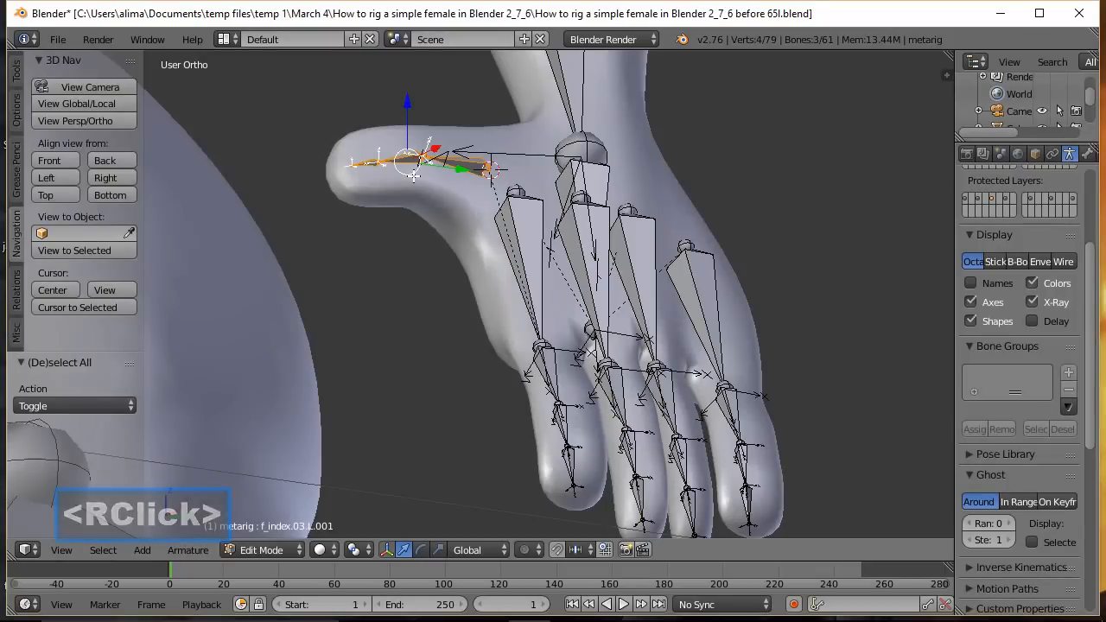
{"action": "key", "text": "ctrl"}
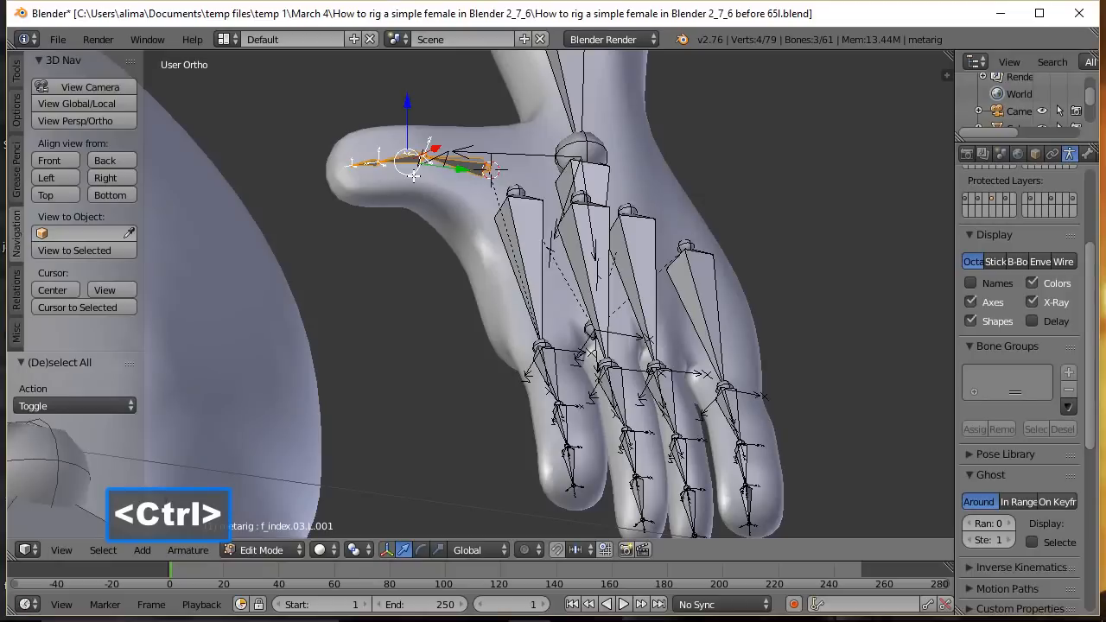
{"action": "key", "text": "ctrl+n"}
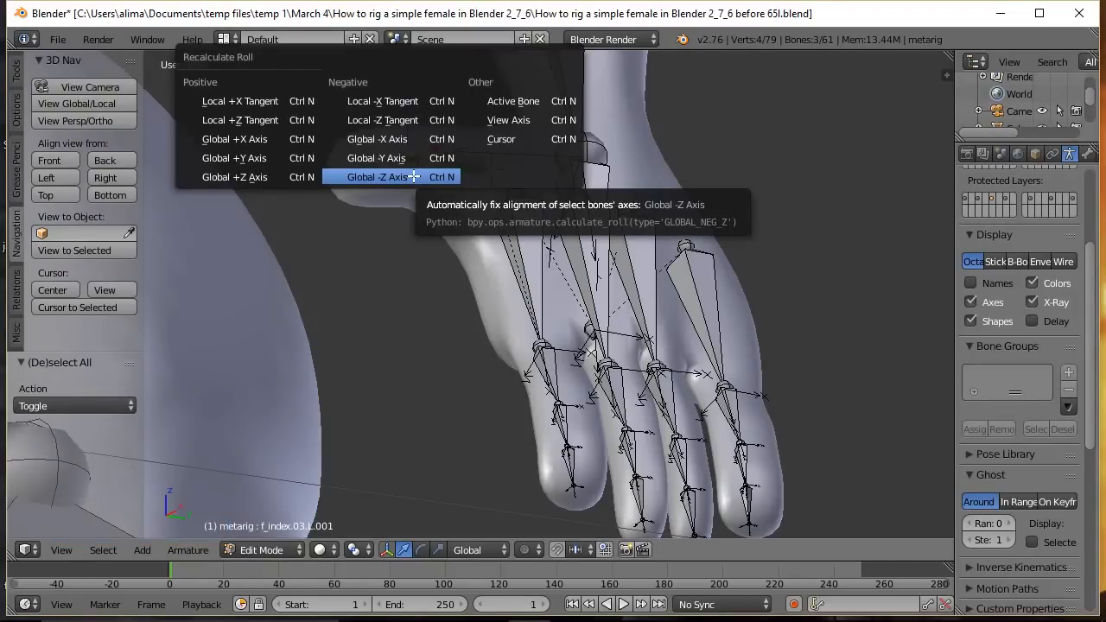
{"action": "left_click", "coordinate": [414, 176]}
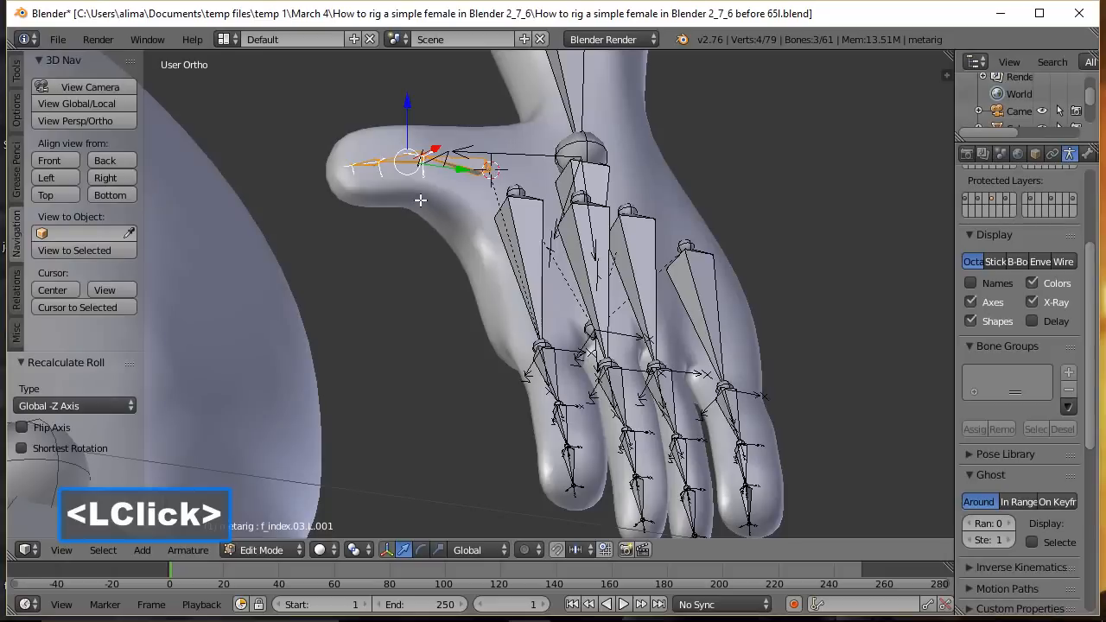
Roll the three thumb bones by about 0.953 so that their axes suit the thumb's bend.
{"action": "key", "text": "b"}
{"action": "left_click_drag", "start_coordinate": [325, 105], "coordinate": [471, 224]}
{"action": "key", "text": "KP_Decimal"}
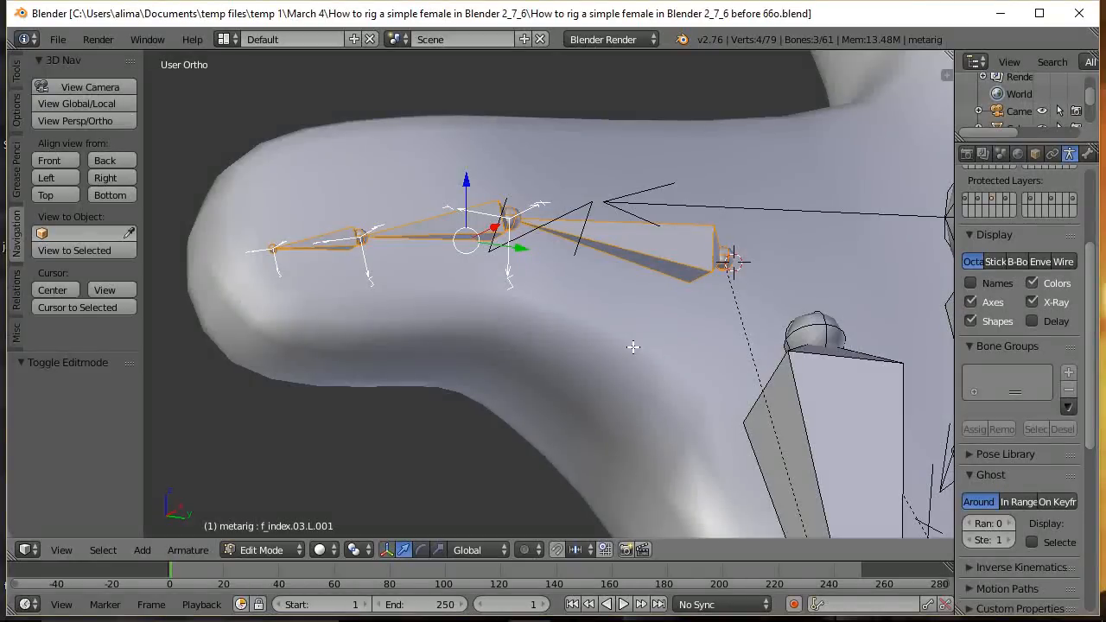
{"action": "key", "text": "ctrl"}
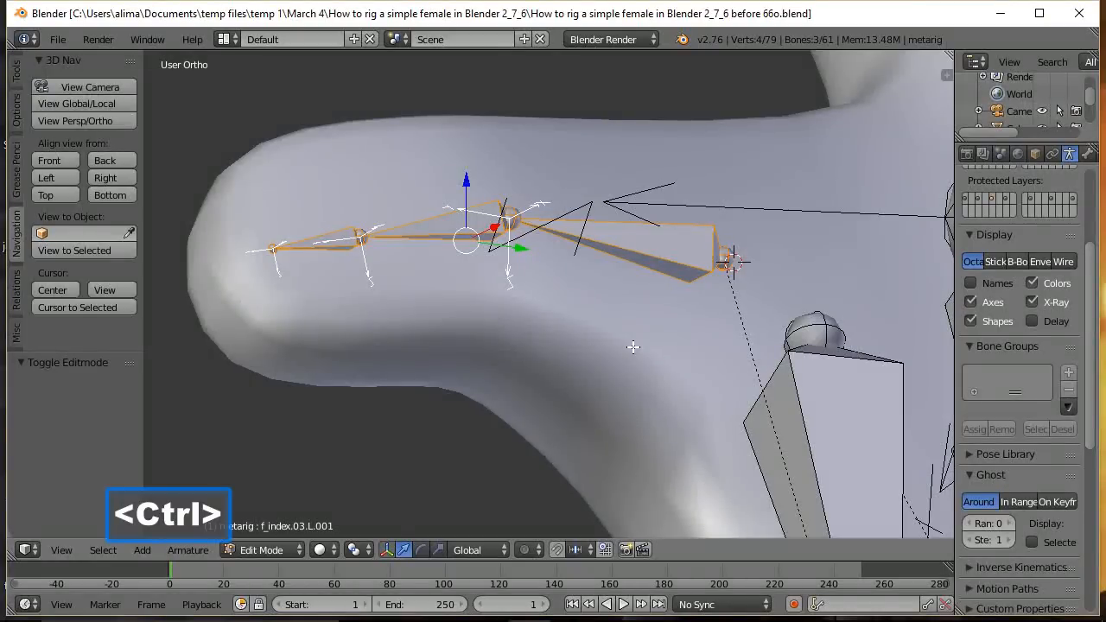
{"action": "key", "text": "ctrl+r"}
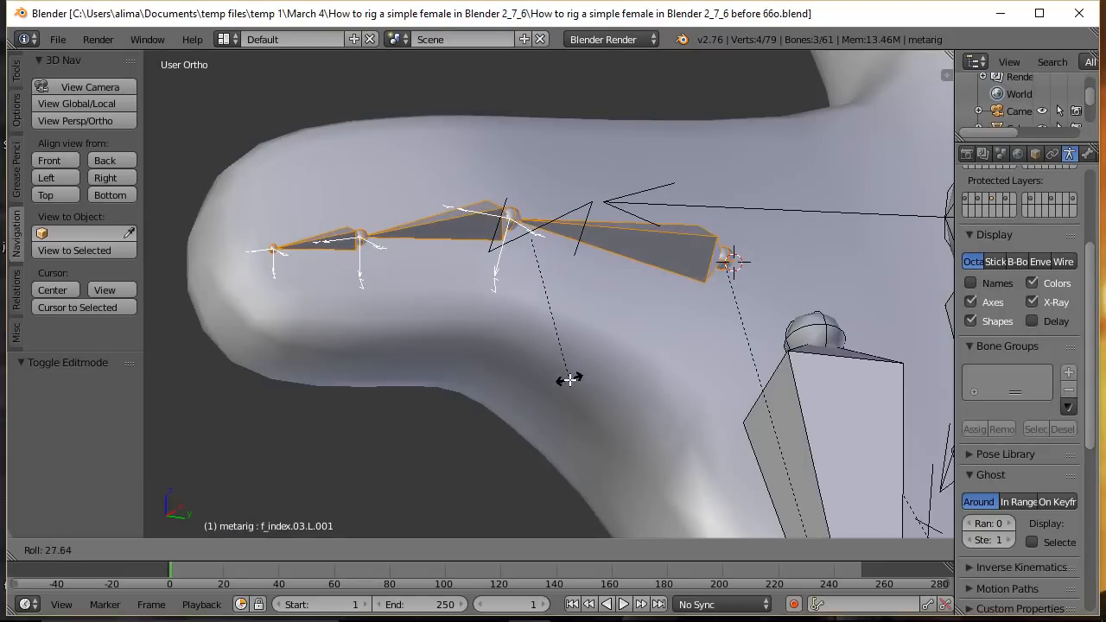
{"action": "left_click", "coordinate": [503, 385]}
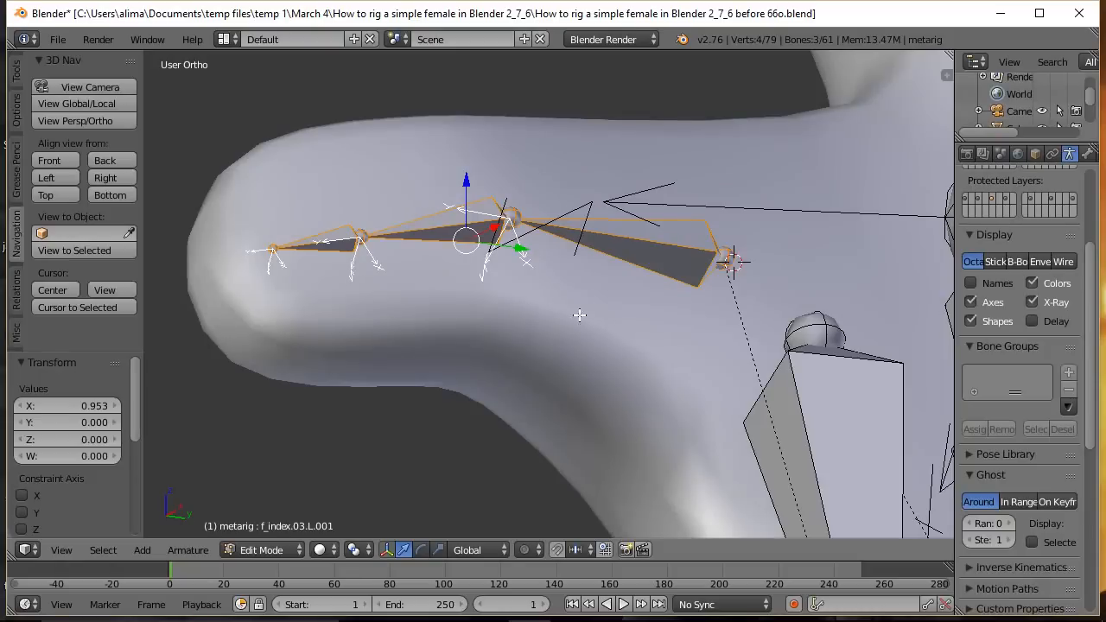
{"action": "left_click", "coordinate": [677, 14]}
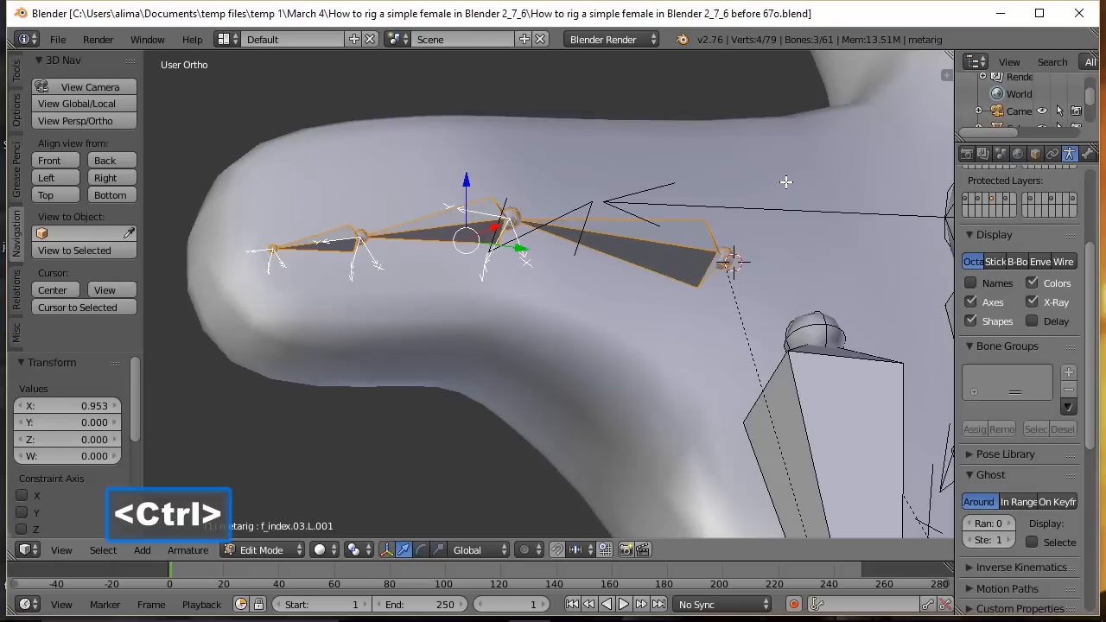
{"action": "middle_click_drag", "start_coordinate": [786, 183], "coordinate": [795, 348], "text": "ctrl"}
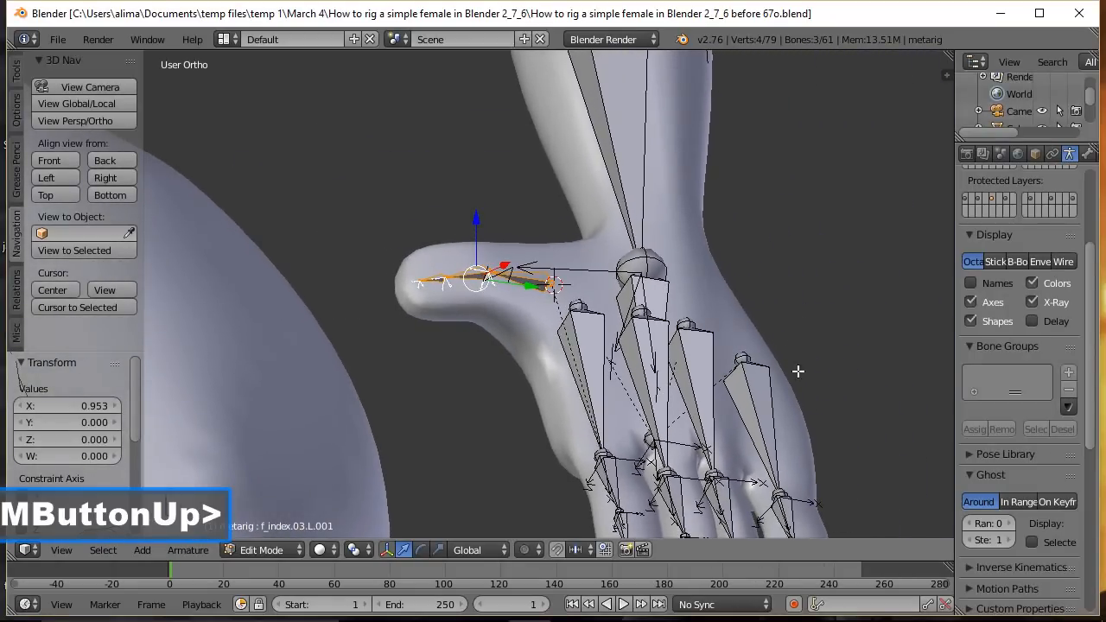
{"action": "middle_click_drag", "start_coordinate": [795, 388], "coordinate": [792, 261], "text": "shift"}
{"action": "middle_click_drag", "start_coordinate": [775, 195], "coordinate": [775, 235], "text": "ctrl"}
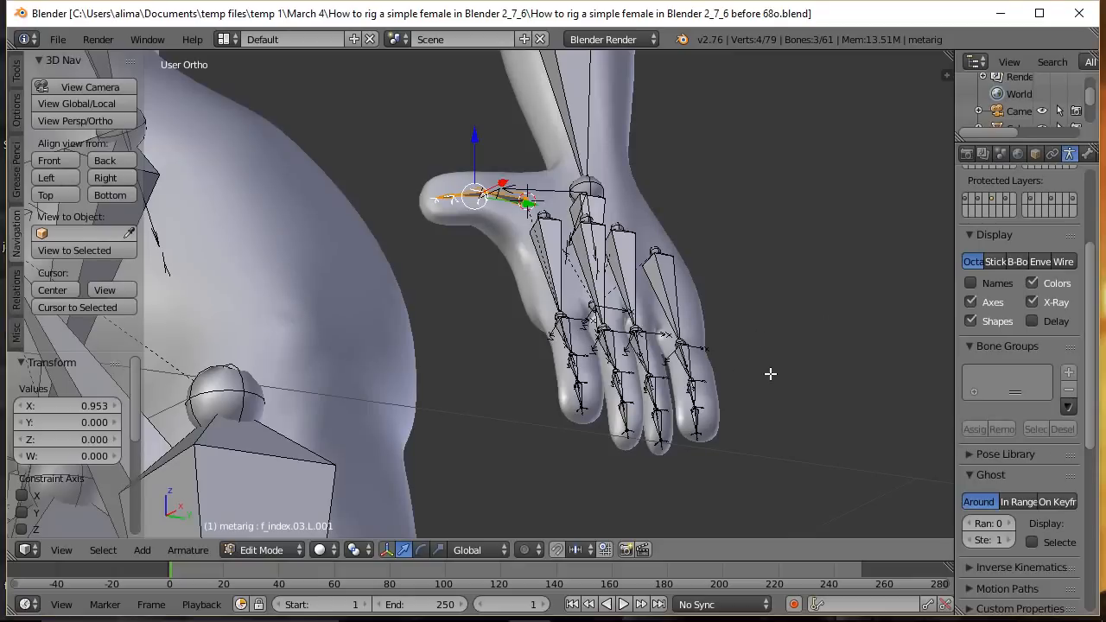
Turn off the display of the bone axes, deselect all bones and switch the rig to Pose Mode.
{"action": "left_click", "coordinate": [971, 303]}
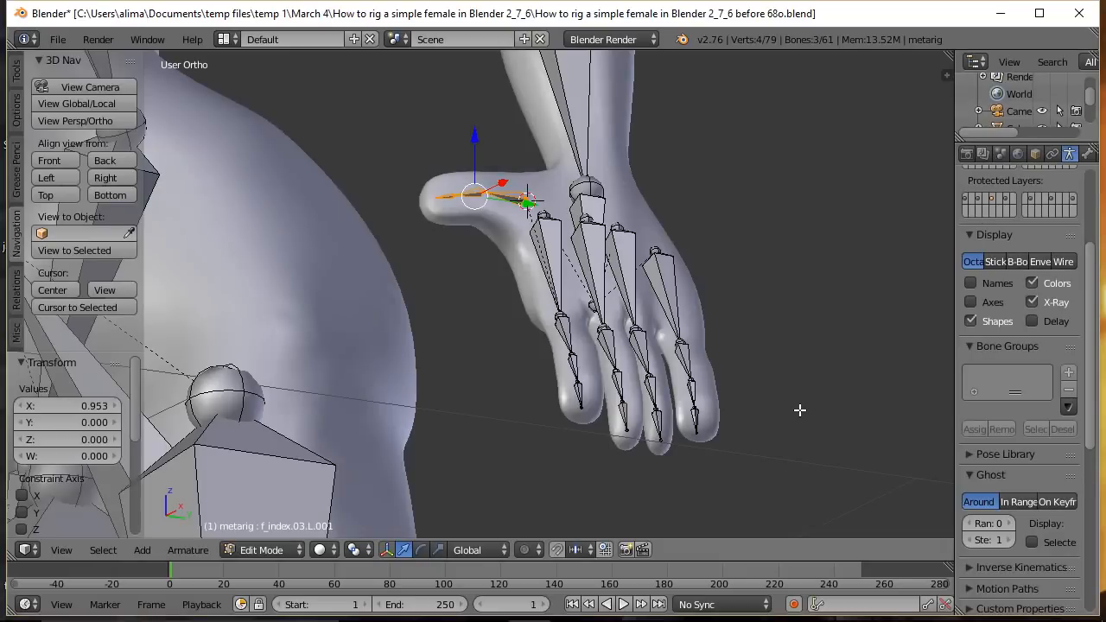
{"action": "key", "text": "a"}
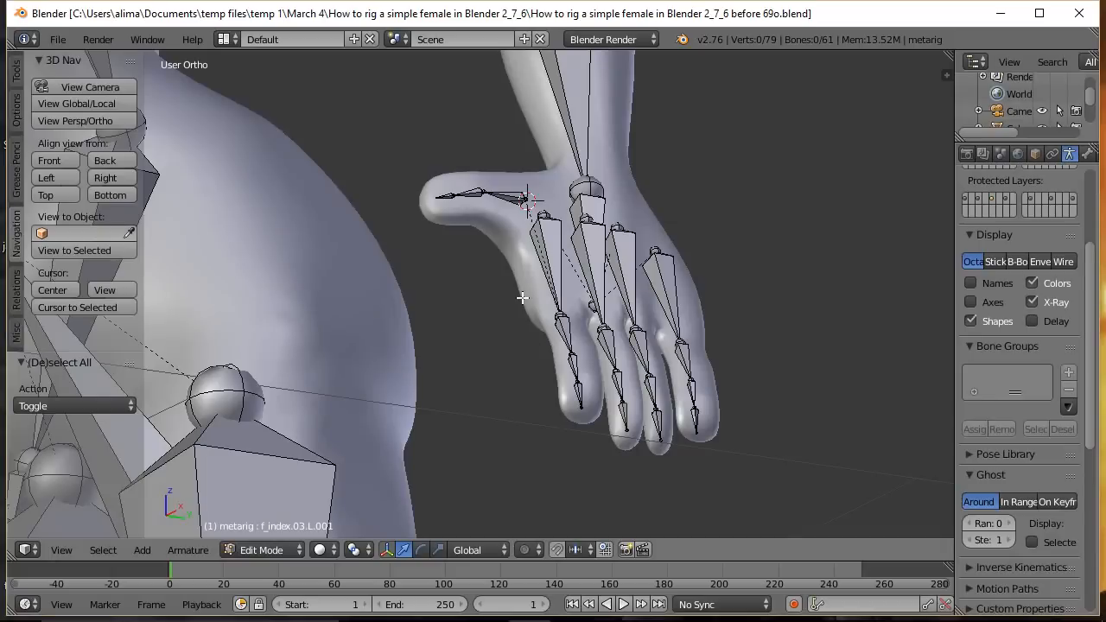
{"action": "left_click", "coordinate": [290, 551]}
{"action": "left_click", "coordinate": [285, 491]}
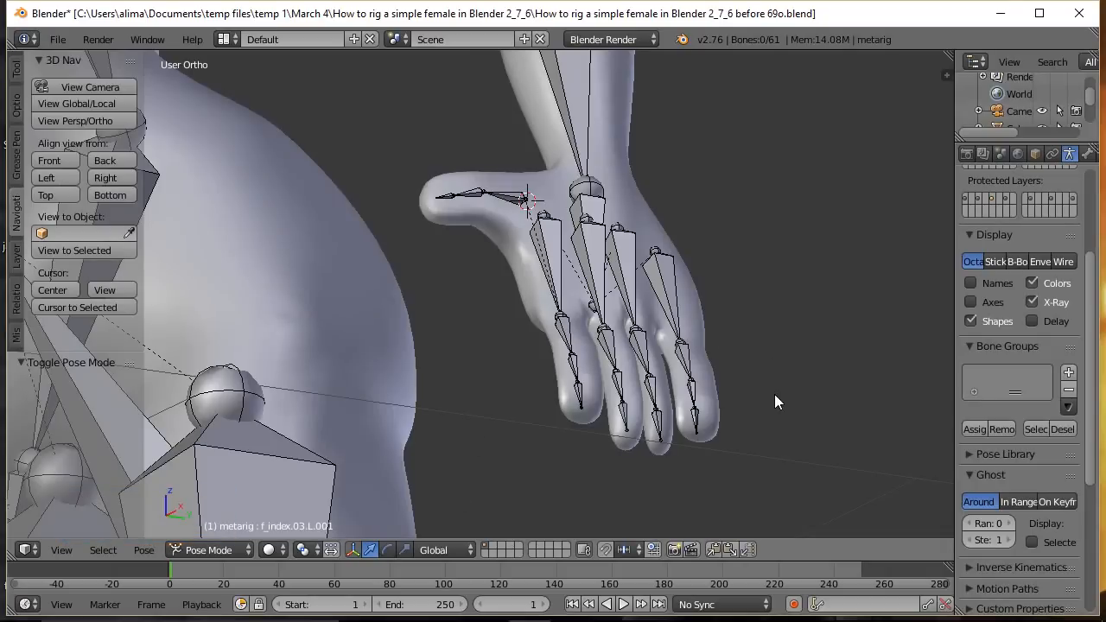
Circle-select the twelve bones of the four left fingers and set the pivot point to Individual Origins.
{"action": "key", "text": "c"}
{"action": "mouse_move", "coordinate": [692, 372]}
{"action": "left_mouse_down"}
{"action": "mouse_move", "coordinate": [597, 389]}
{"action": "mouse_move", "coordinate": [573, 373]}
{"action": "left_mouse_up"}
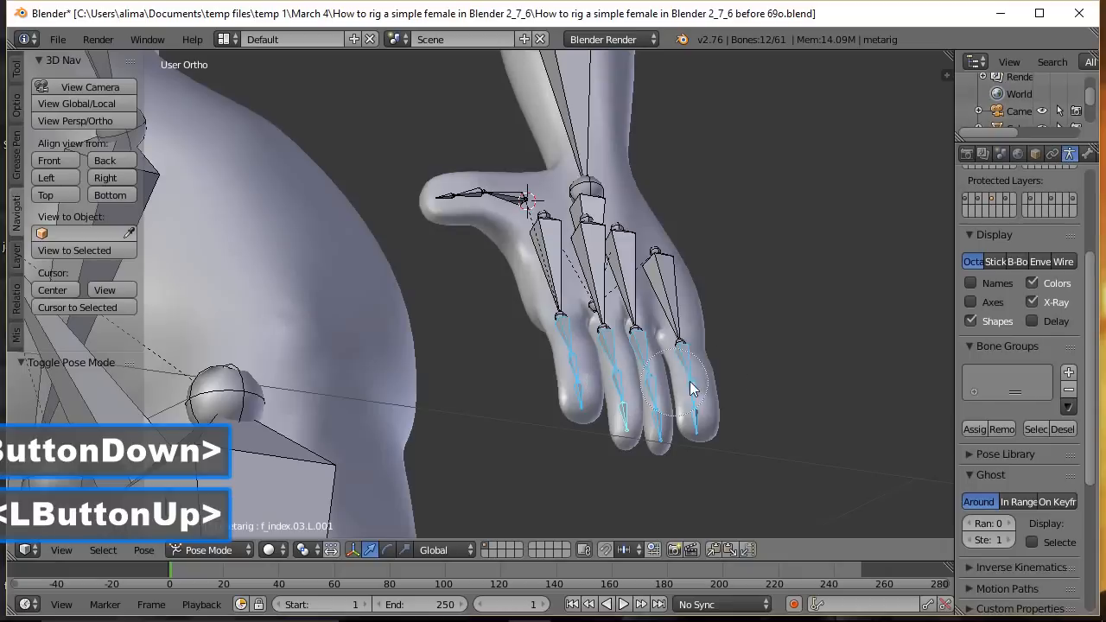
{"action": "right_click", "coordinate": [765, 366]}
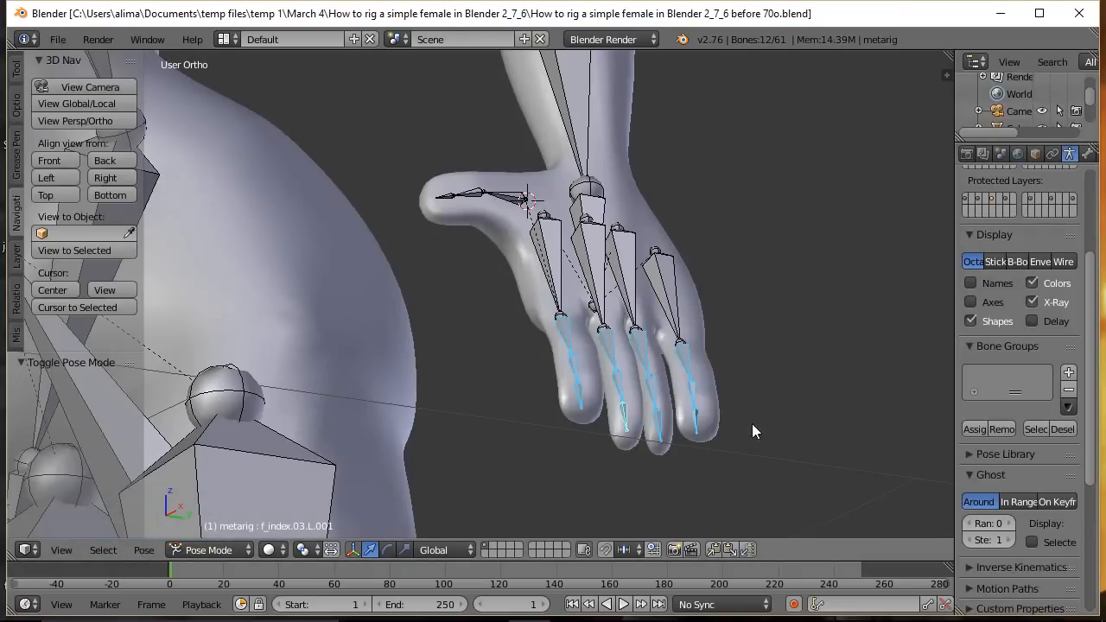
{"action": "left_click", "coordinate": [312, 551]}
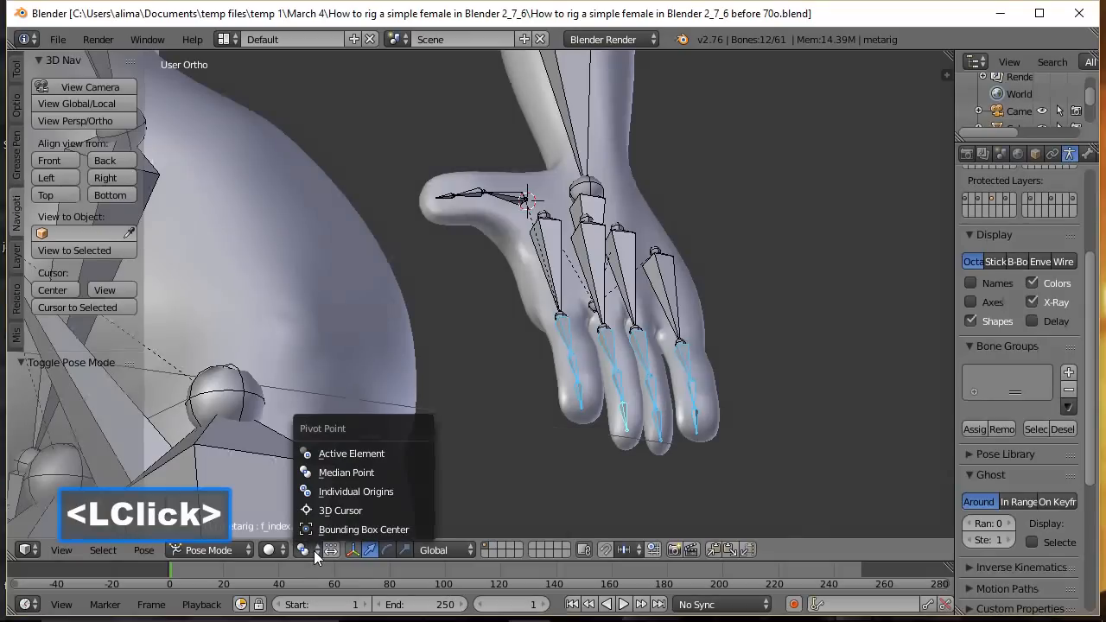
{"action": "left_click", "coordinate": [345, 490]}
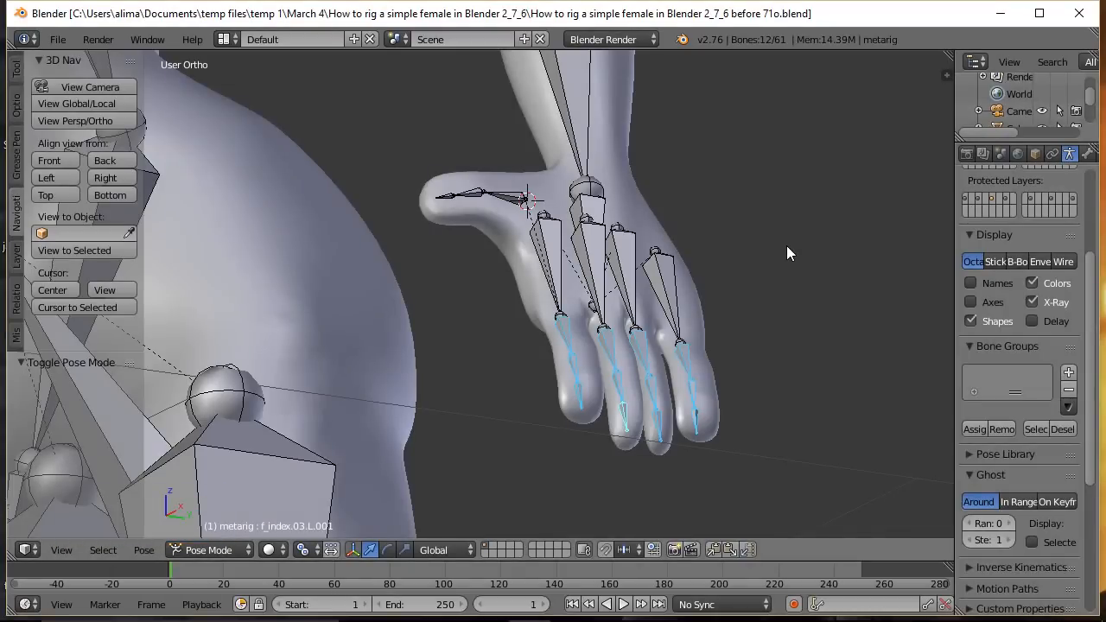
Test how the four fingers bend by rotating their bones about the global Y axis, and cancel the rotation.
{"action": "key", "text": "r"}
{"action": "key", "text": "y"}
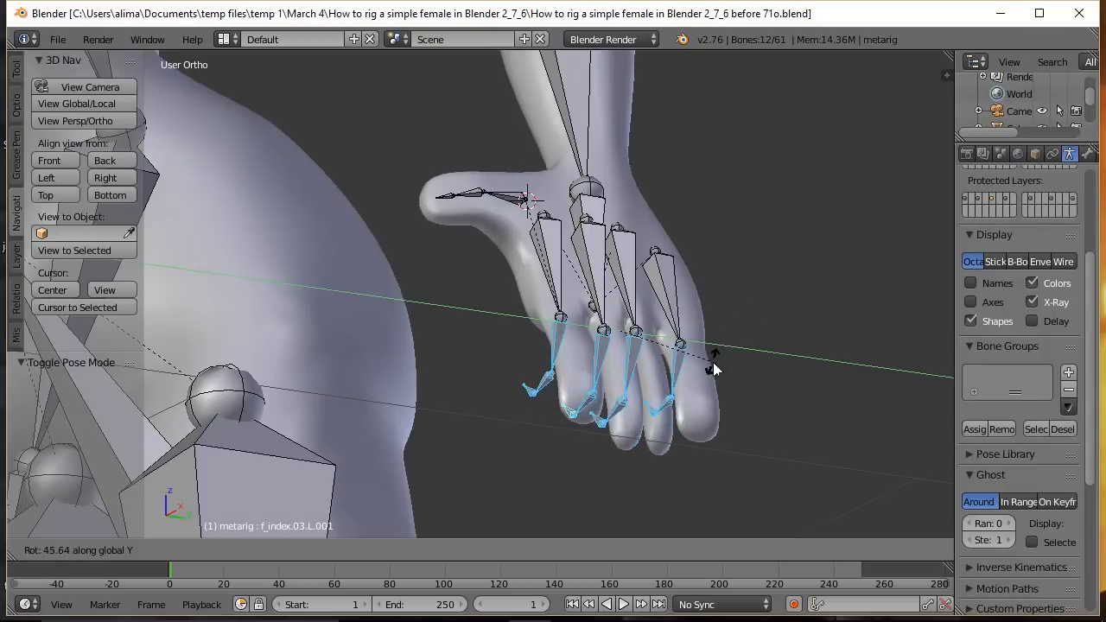
{"action": "right_click", "coordinate": [746, 292]}
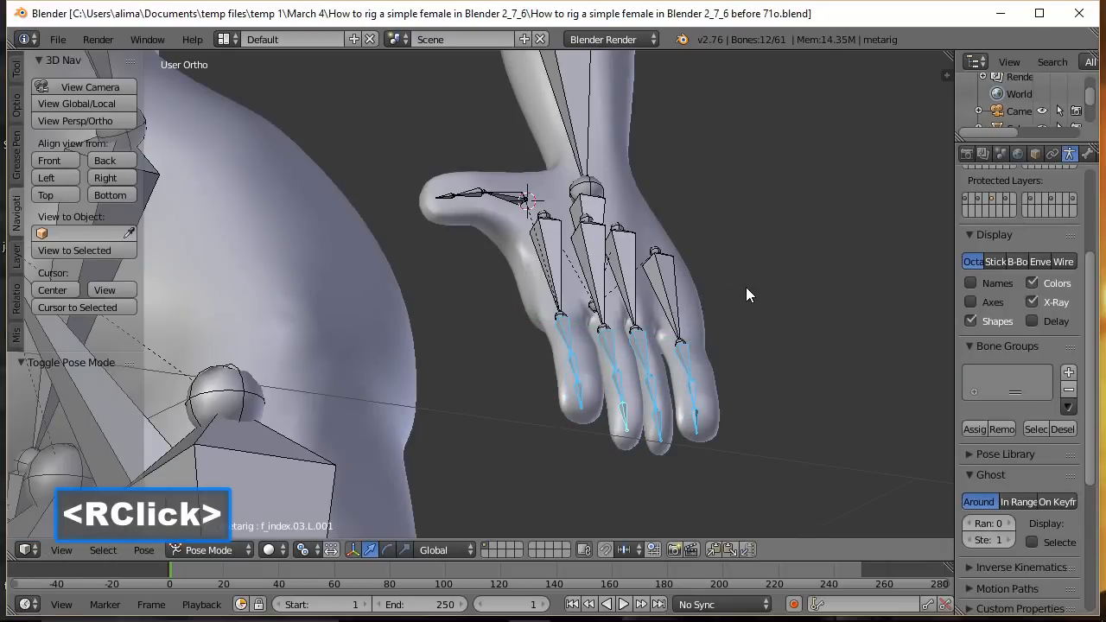
Circle-select only the three thumb bones, test their bend about the global Z axis, cancel the rotation and deselect them.
{"action": "key", "text": "a"}
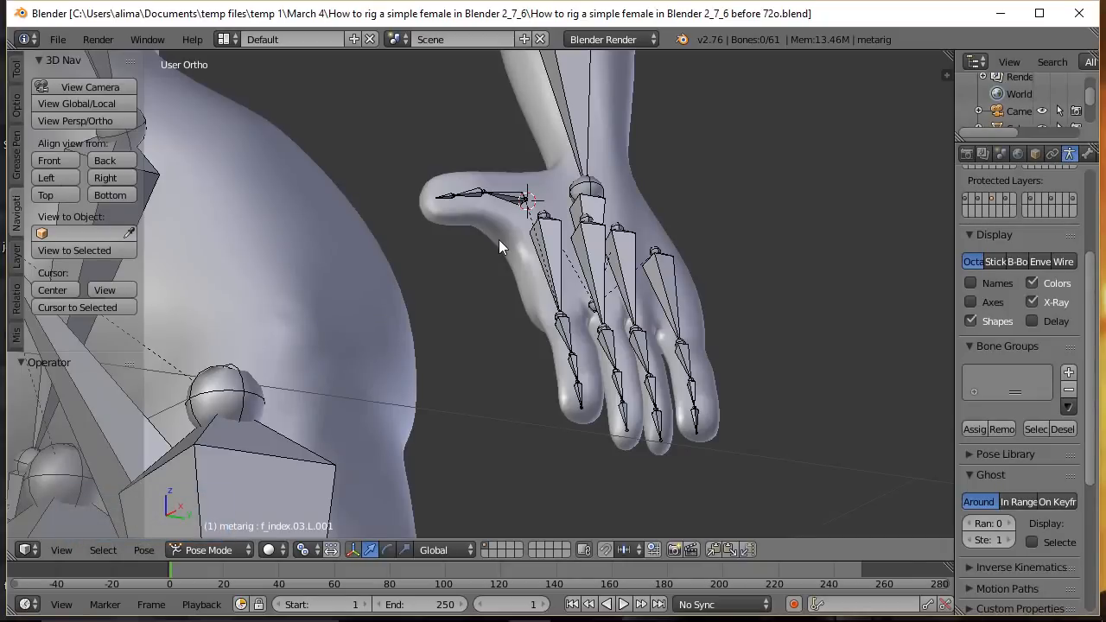
{"action": "key", "text": "c"}
{"action": "left_click", "coordinate": [479, 197]}
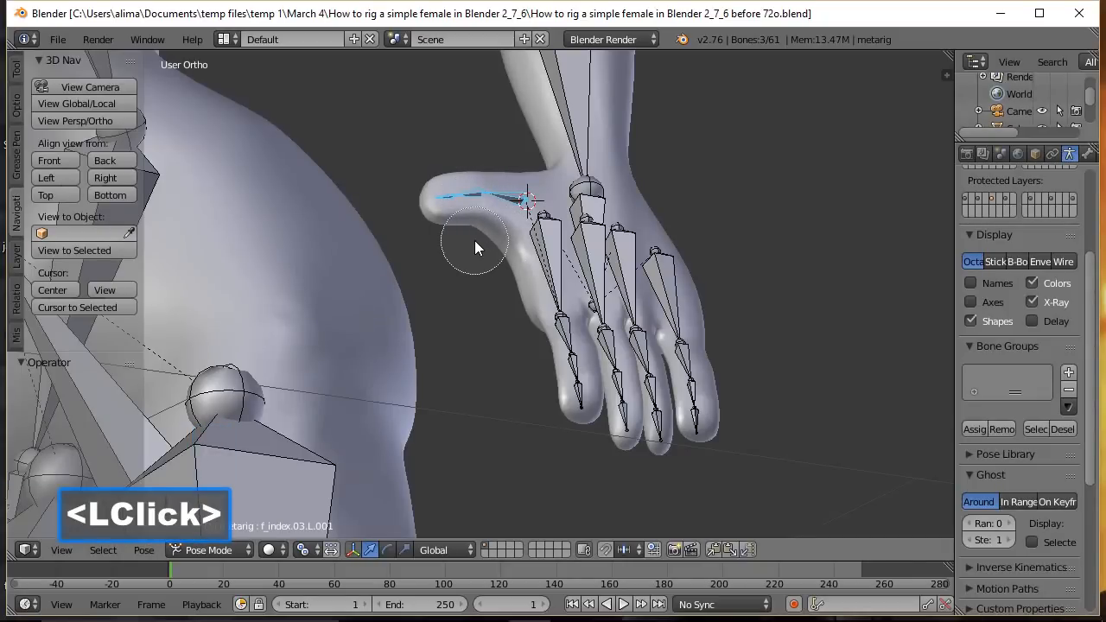
{"action": "right_click", "coordinate": [475, 241]}
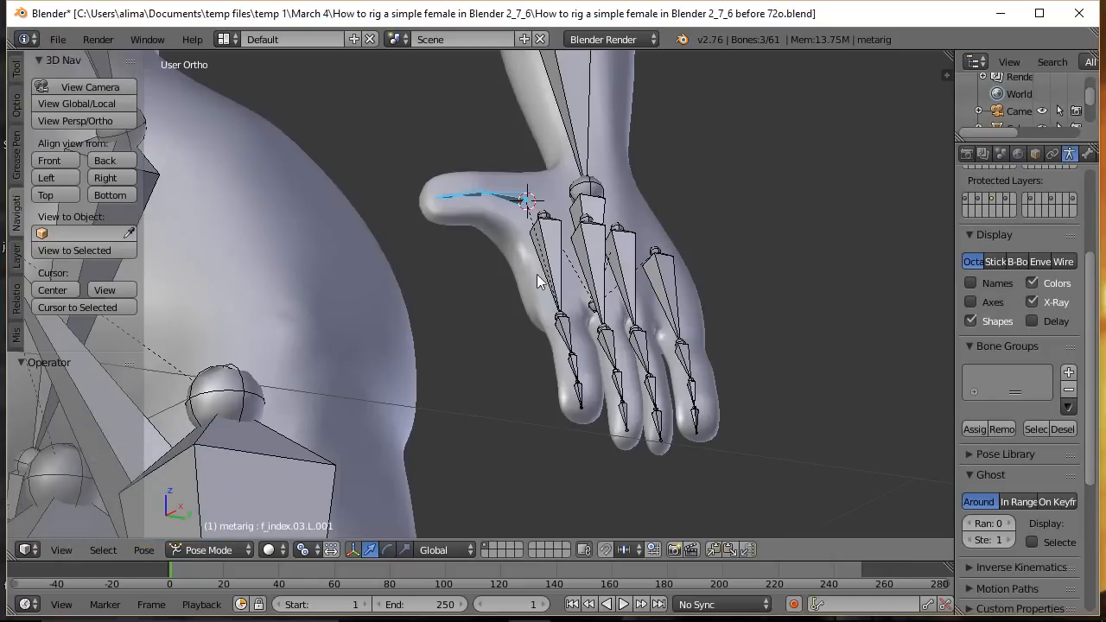
{"action": "key", "text": "r"}
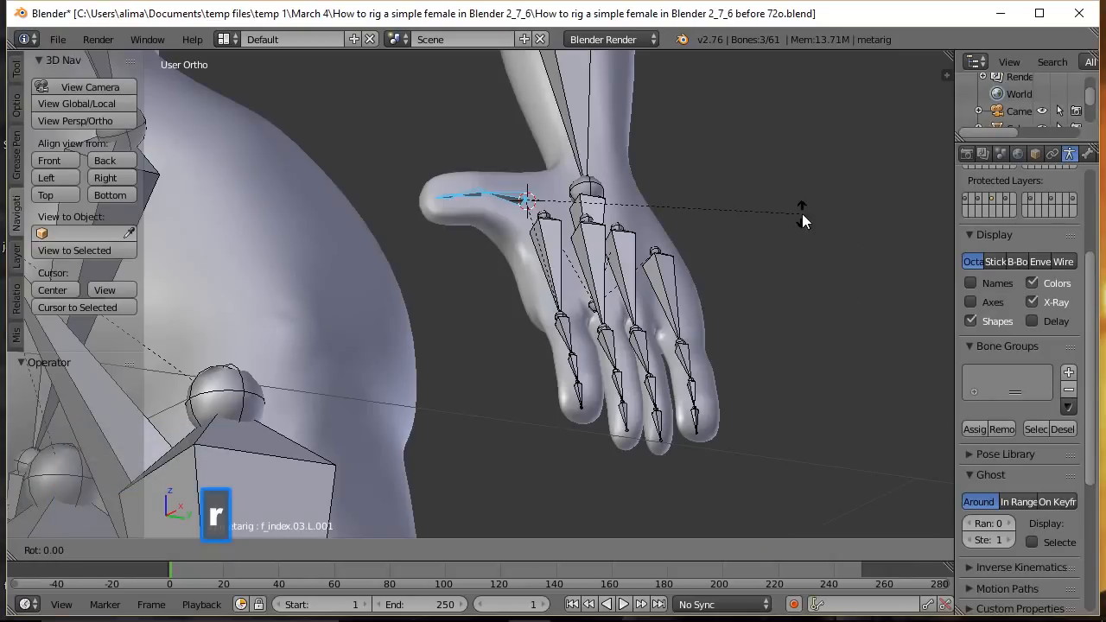
{"action": "key", "text": "z"}
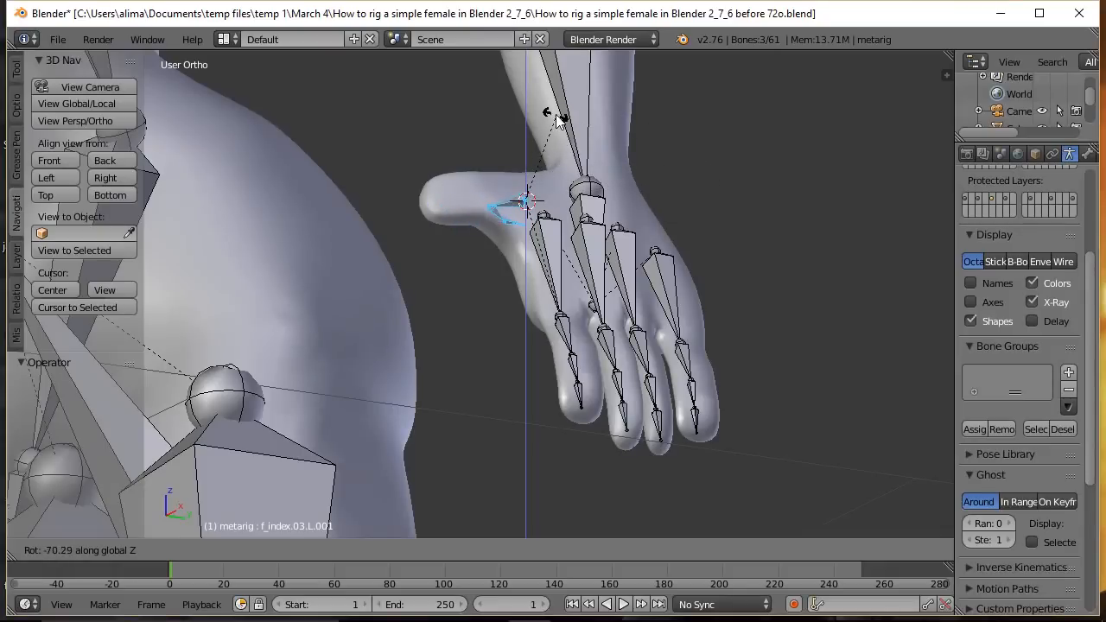
{"action": "right_click", "coordinate": [665, 160]}
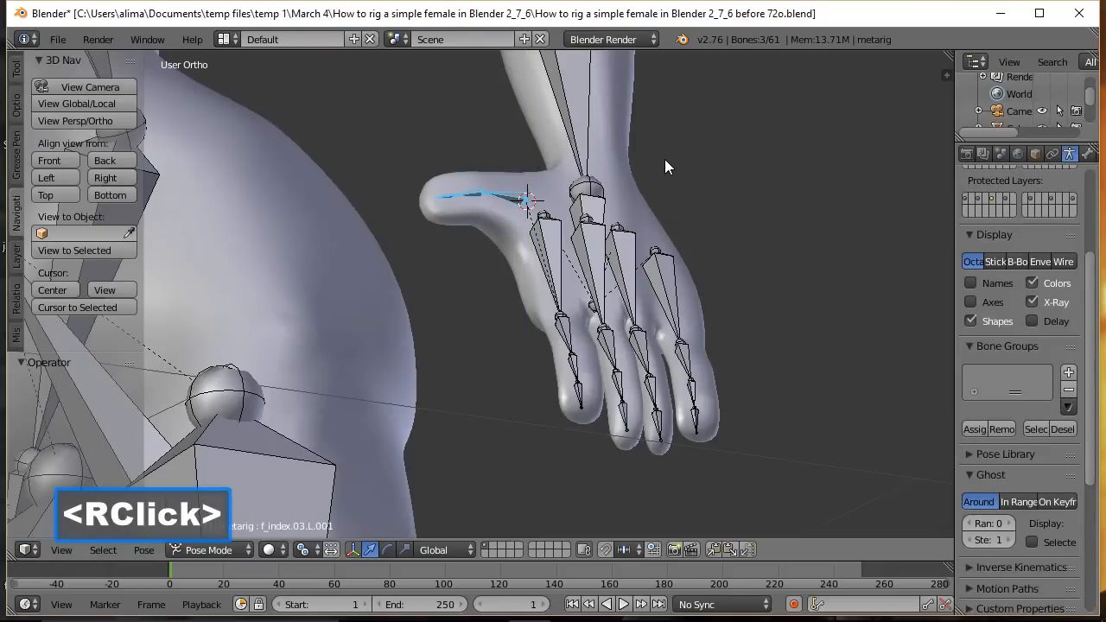
{"action": "key", "text": "a"}
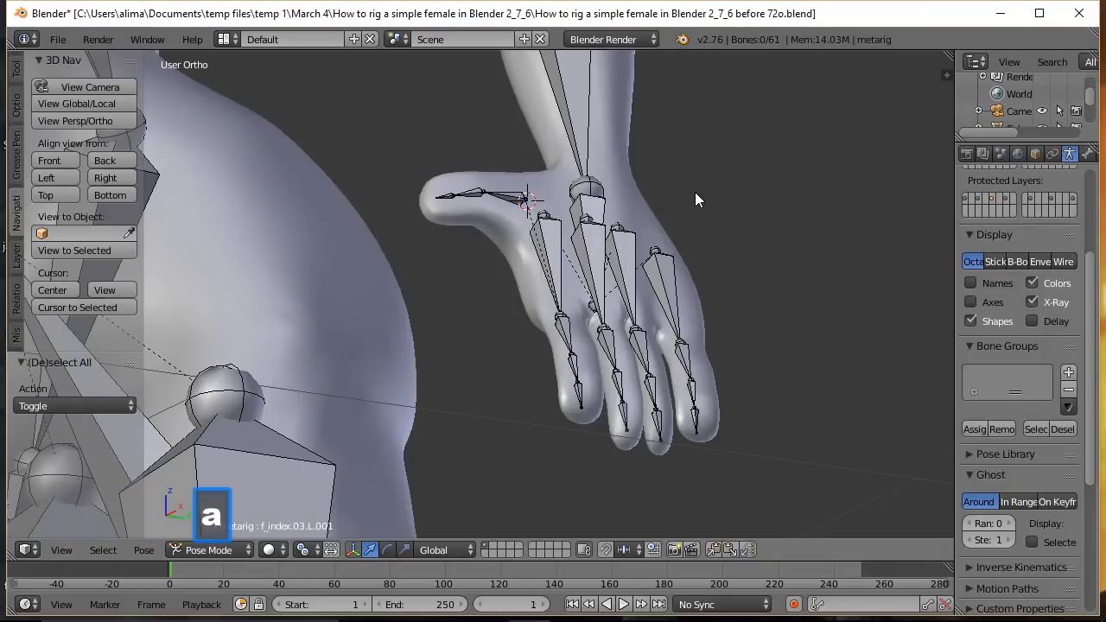
Set the pivot point to Median Point and switch the rig to Object Mode.
{"action": "left_click", "coordinate": [393, 388]}
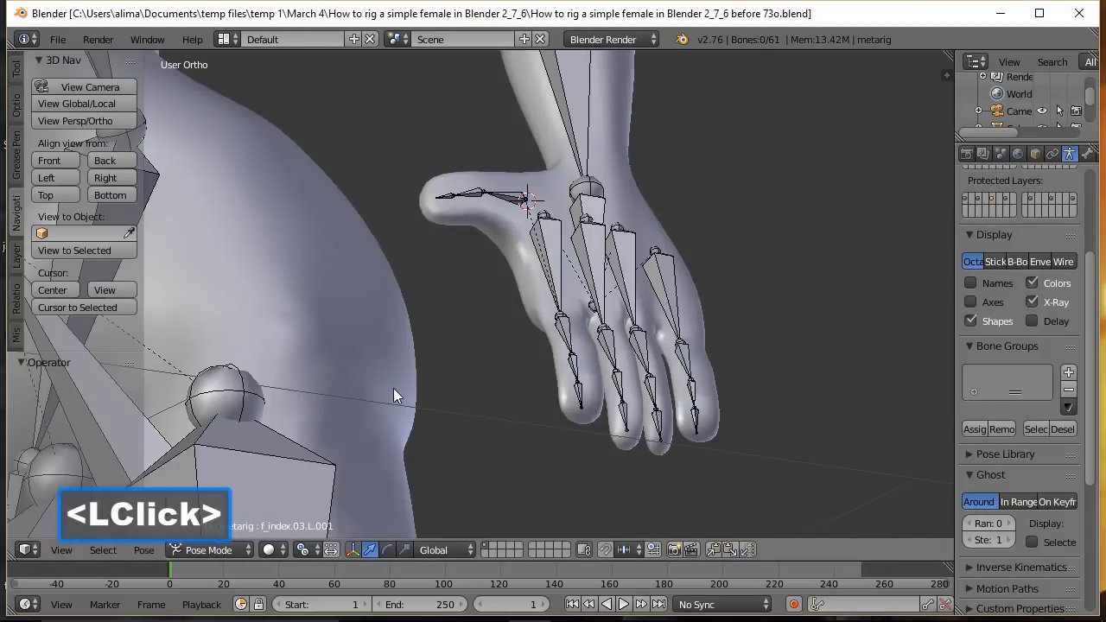
{"action": "left_click", "coordinate": [307, 551]}
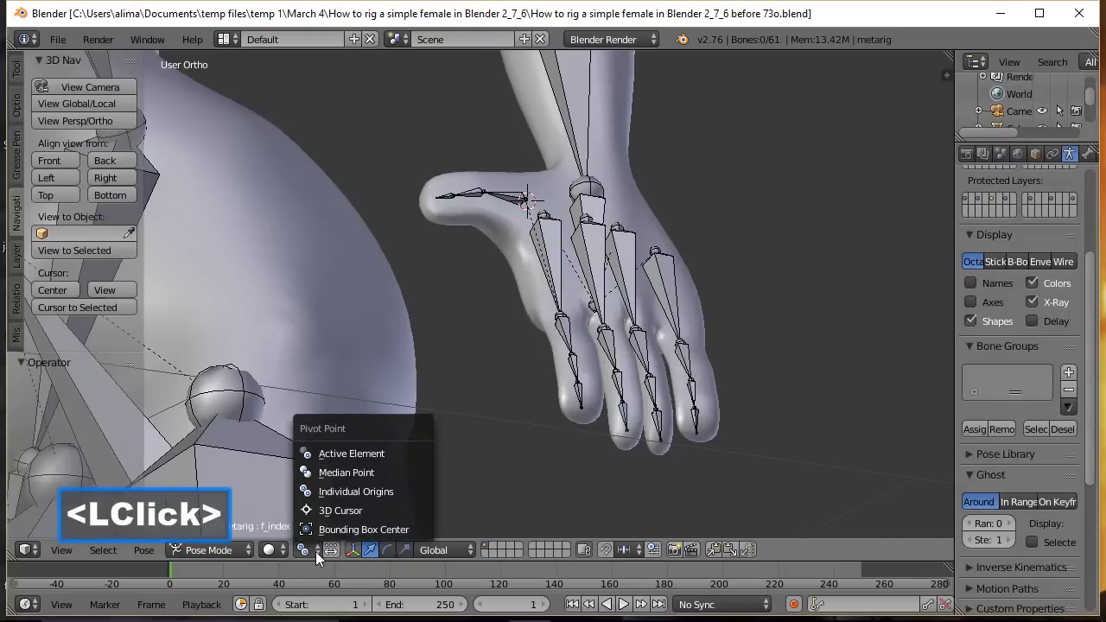
{"action": "left_click", "coordinate": [353, 475]}
{"action": "left_click", "coordinate": [247, 553]}
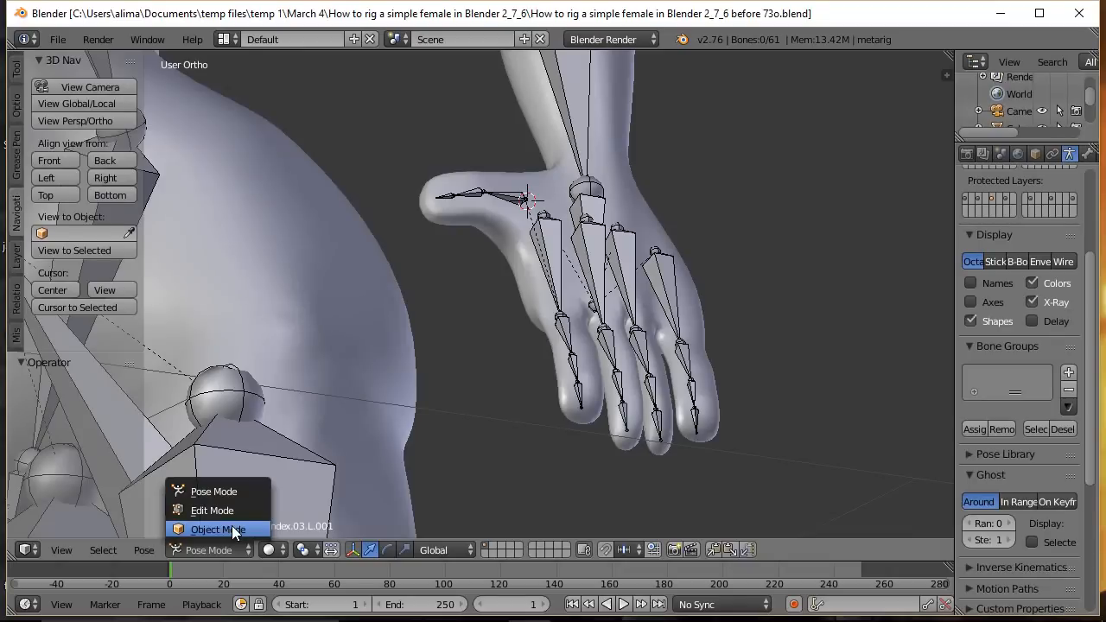
{"action": "left_click", "coordinate": [230, 528]}
Switch the rig from Object Mode to Pose Mode with the whole figure in view.
{"action": "scroll", "coordinate": [467, 292], "scroll_direction": "down", "scroll_amount": 9}
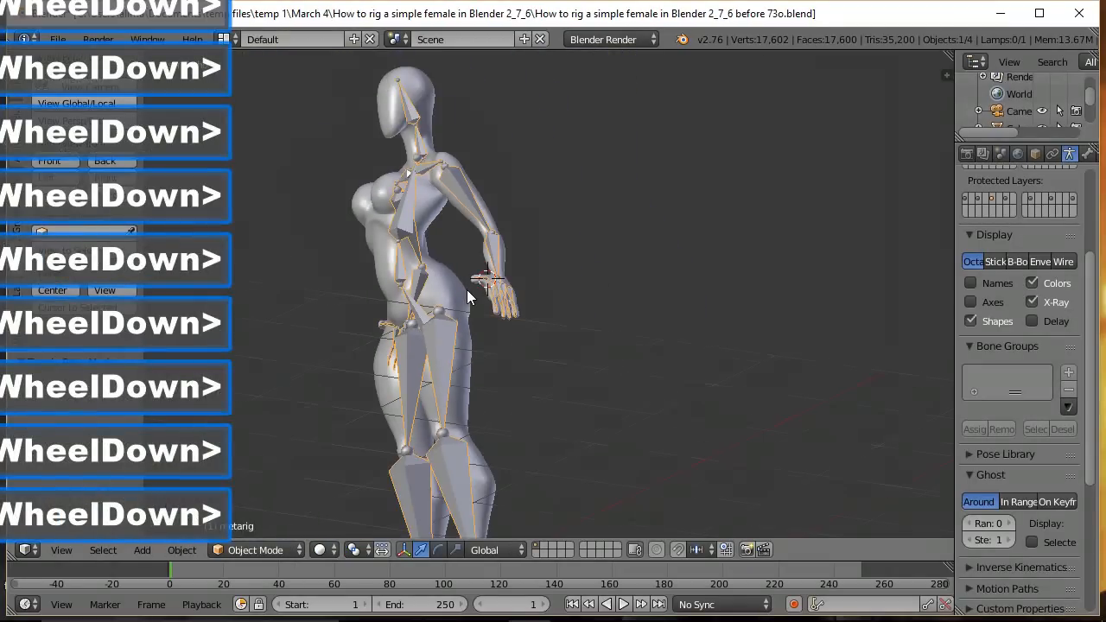
{"action": "middle_click_drag", "start_coordinate": [430, 246], "coordinate": [561, 272]}
{"action": "key", "text": "ctrl"}
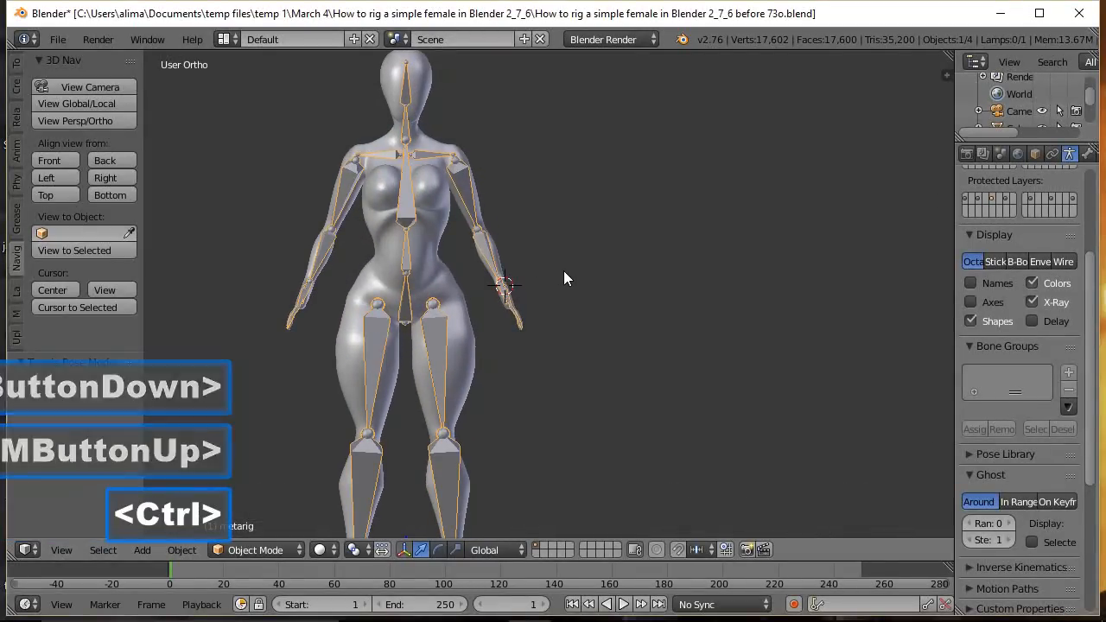
{"action": "middle_click_drag", "start_coordinate": [605, 211], "coordinate": [617, 251], "text": "ctrl"}
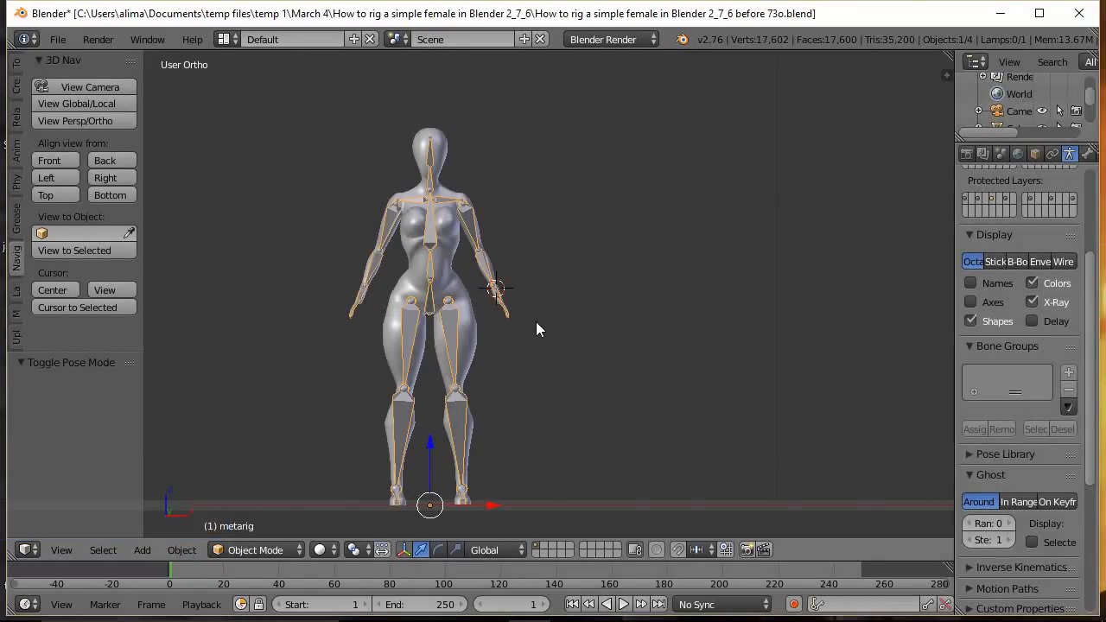
{"action": "middle_click_drag", "start_coordinate": [607, 331], "coordinate": [600, 360]}
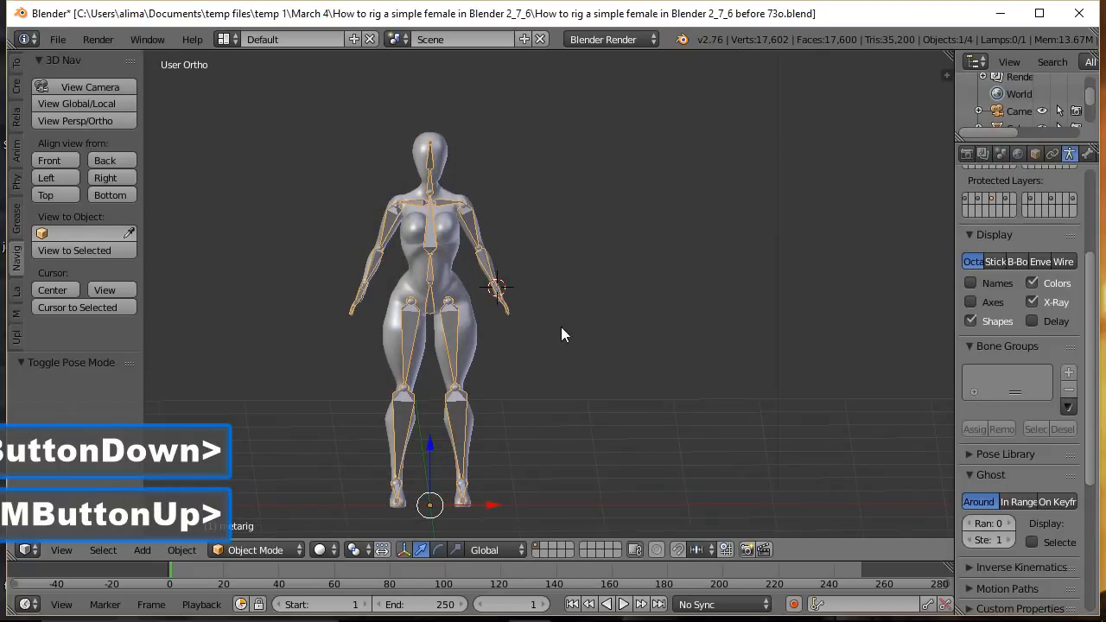
{"action": "left_click", "coordinate": [654, 23]}
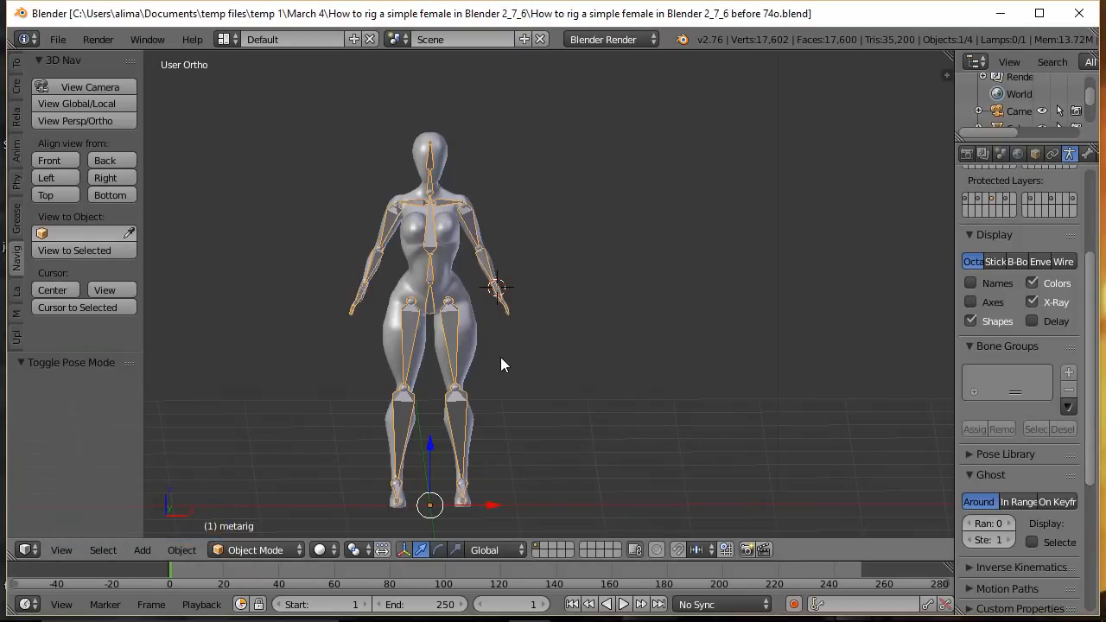
{"action": "left_click", "coordinate": [294, 551]}
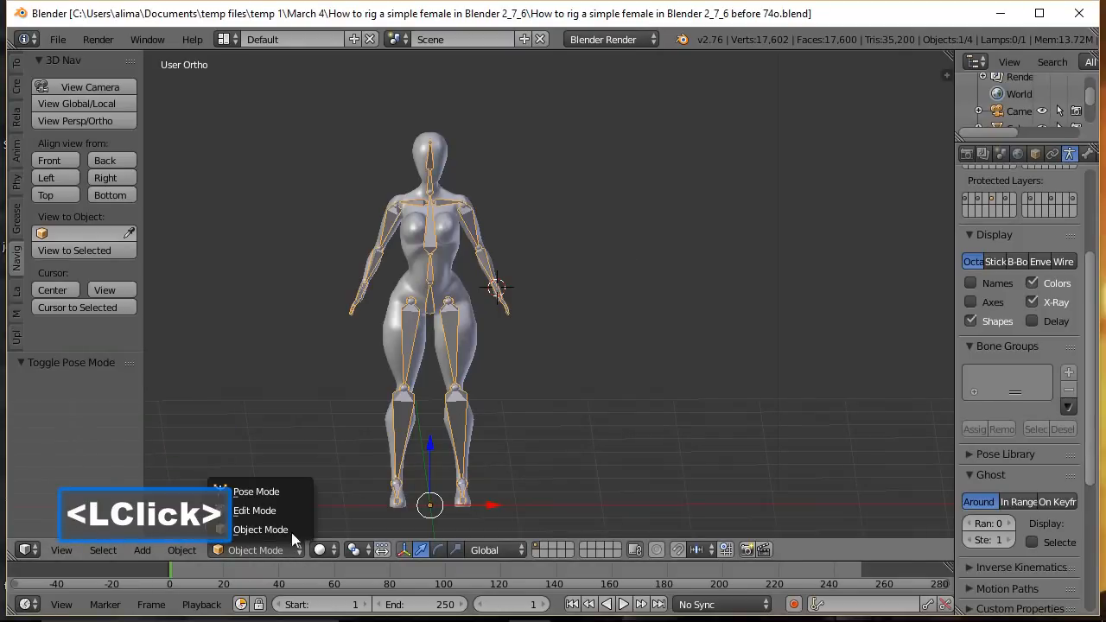
{"action": "left_click", "coordinate": [272, 497]}
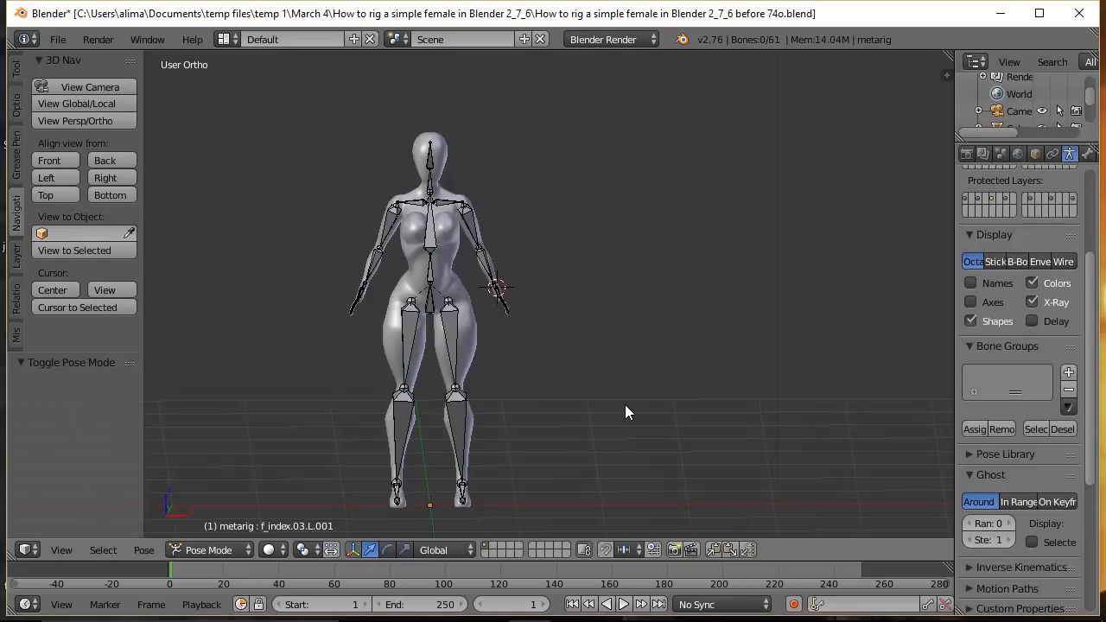
Select the left heel bone, add the left shin bone as the active one, and show its bone constraints.
{"action": "middle_click_drag", "start_coordinate": [609, 358], "coordinate": [481, 363]}
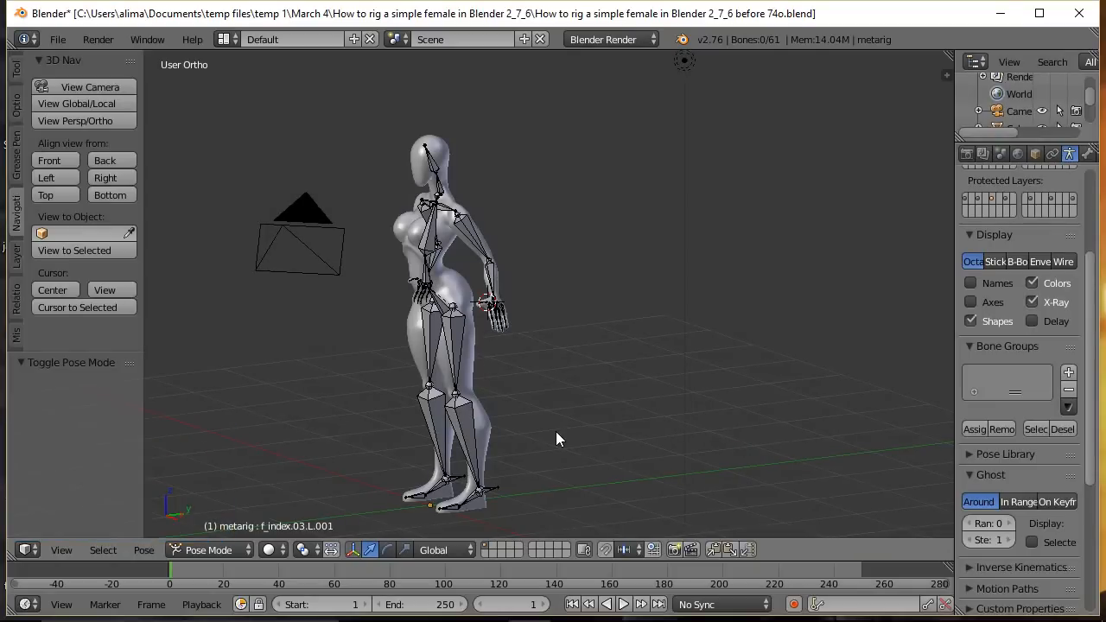
{"action": "left_click", "coordinate": [492, 489]}
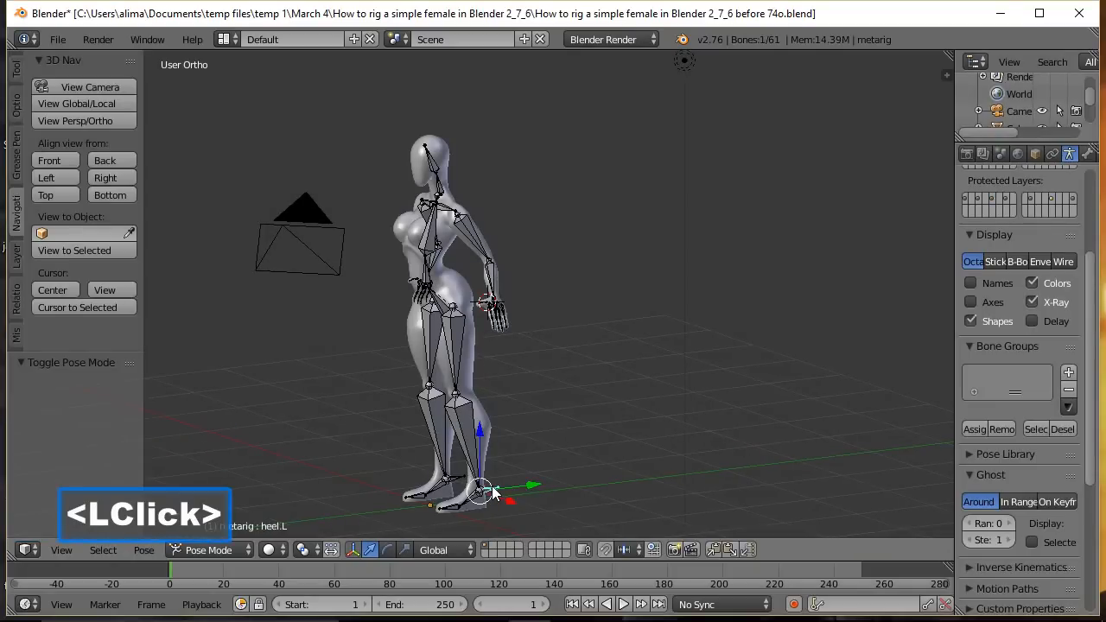
{"action": "left_click", "coordinate": [464, 423], "text": "shift"}
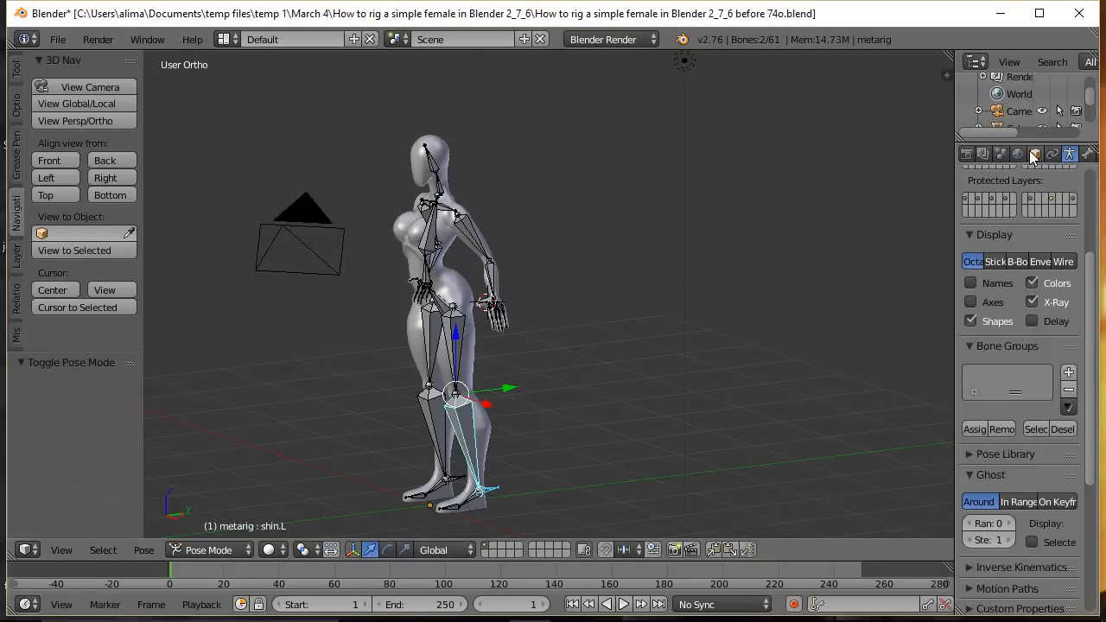
{"action": "scroll", "coordinate": [1030, 156], "scroll_direction": "down", "scroll_amount": 1}
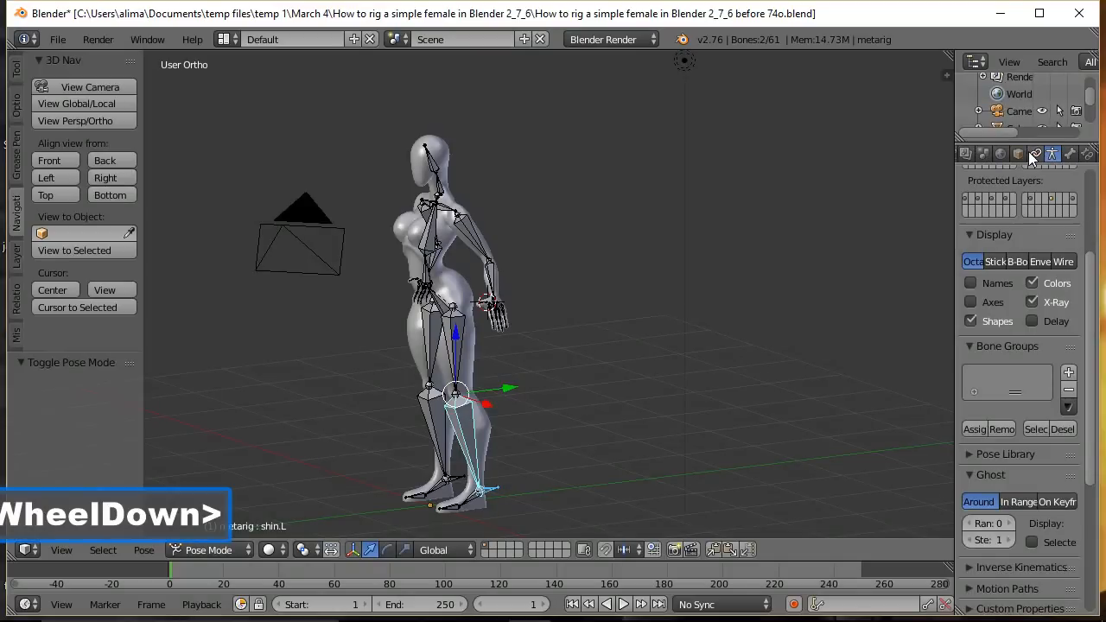
{"action": "scroll", "coordinate": [1030, 156], "scroll_direction": "down", "scroll_amount": 2}
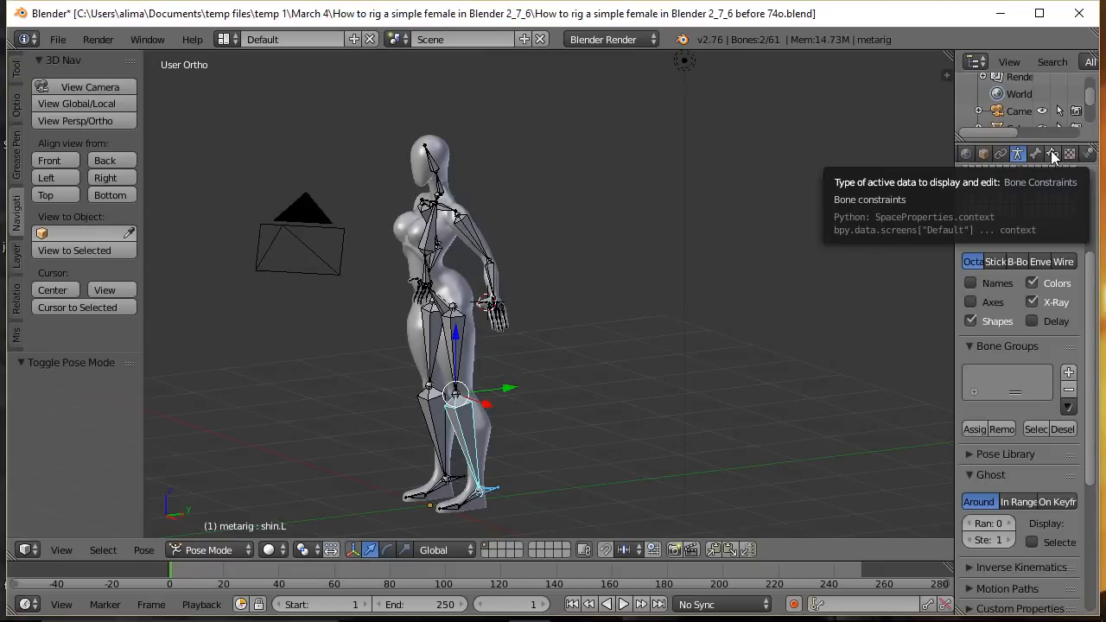
{"action": "left_click", "coordinate": [1052, 156]}
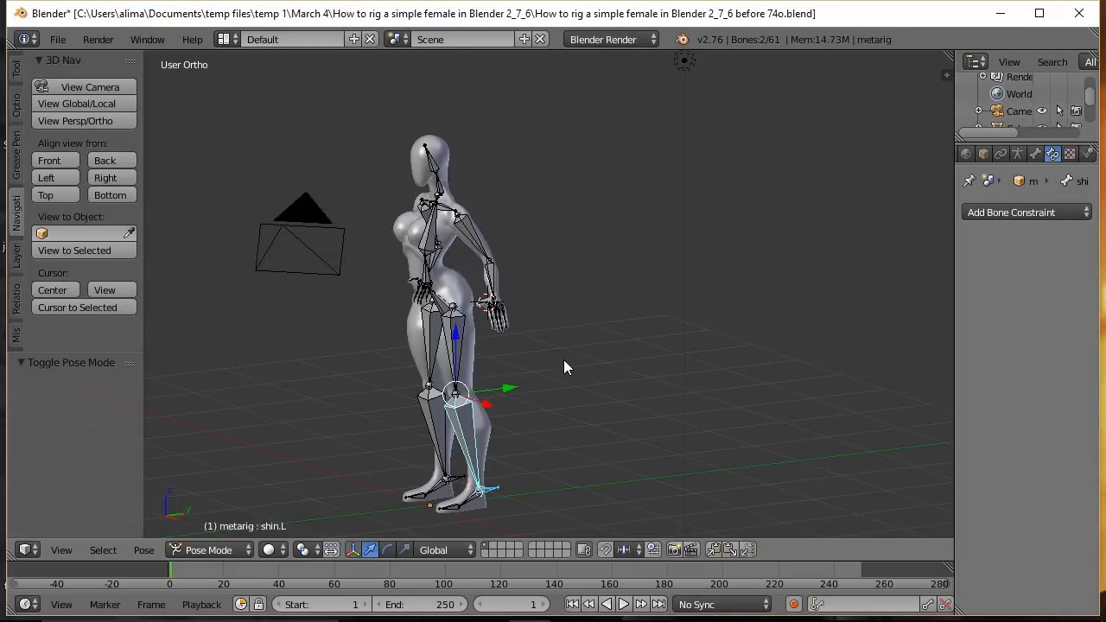
Add an IK constraint to the left shin bone with the left heel bone as its target.
{"action": "key", "text": "shift+i"}
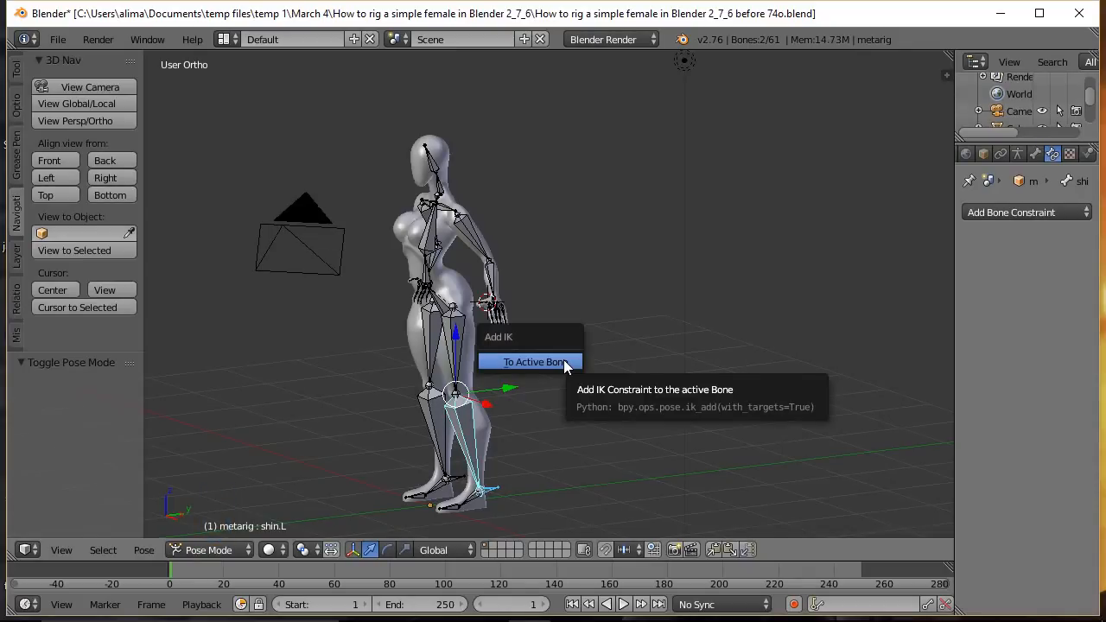
{"action": "left_click", "coordinate": [543, 362]}
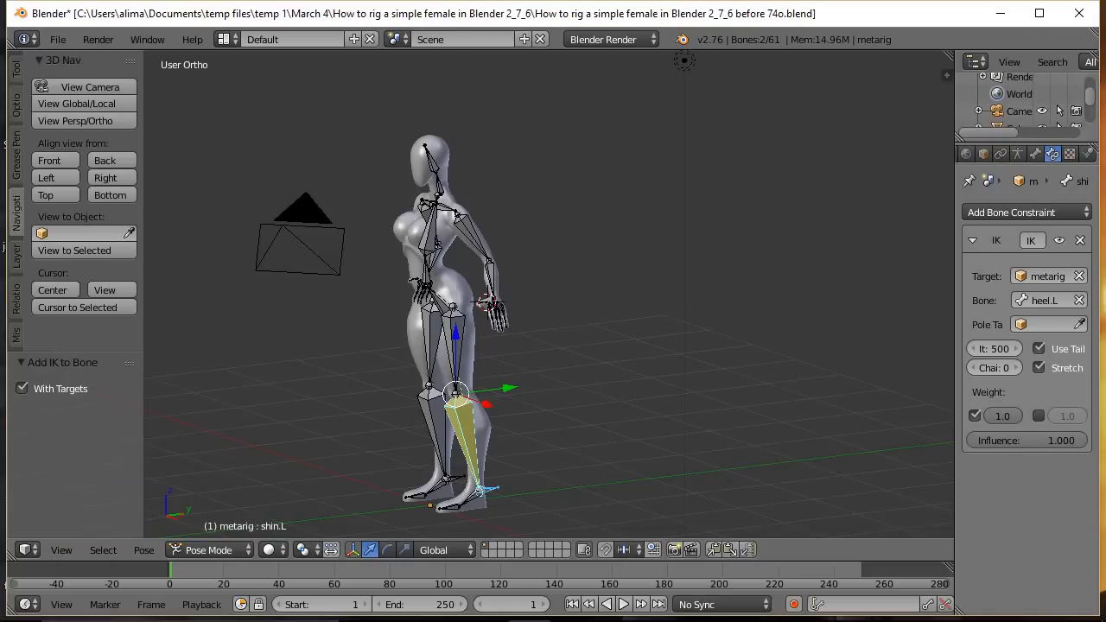
{"action": "left_click", "coordinate": [698, 209]}
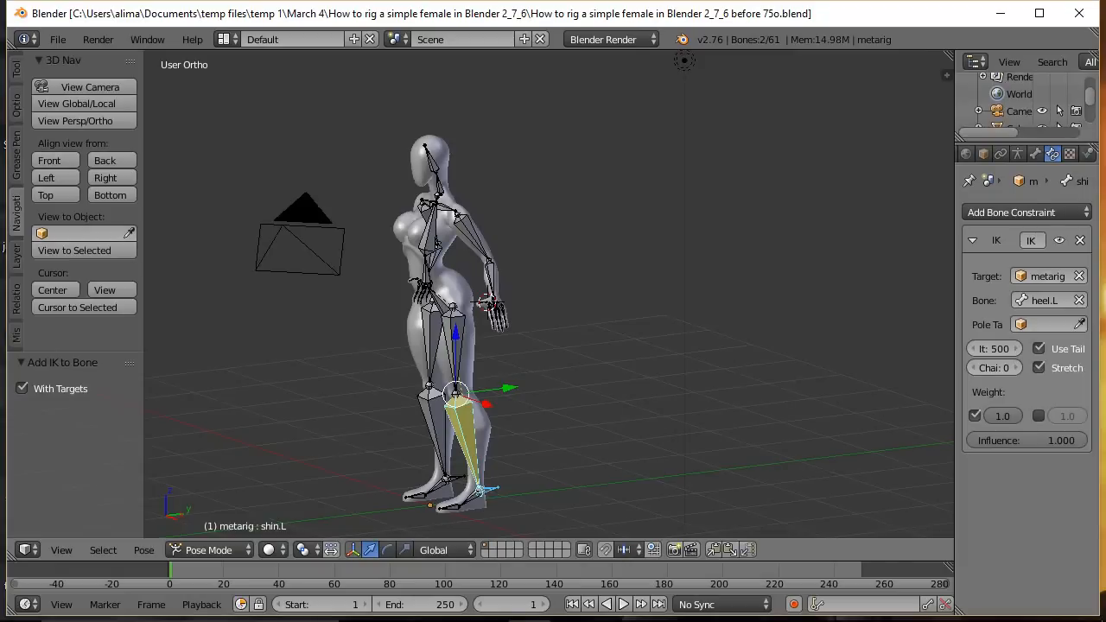
Save the file as version "before 76o" and set the chain length of the left shin's IK constraint to 2.
{"action": "left_click", "coordinate": [696, 252]}
{"action": "left_click_drag", "start_coordinate": [954, 332], "coordinate": [891, 330]}
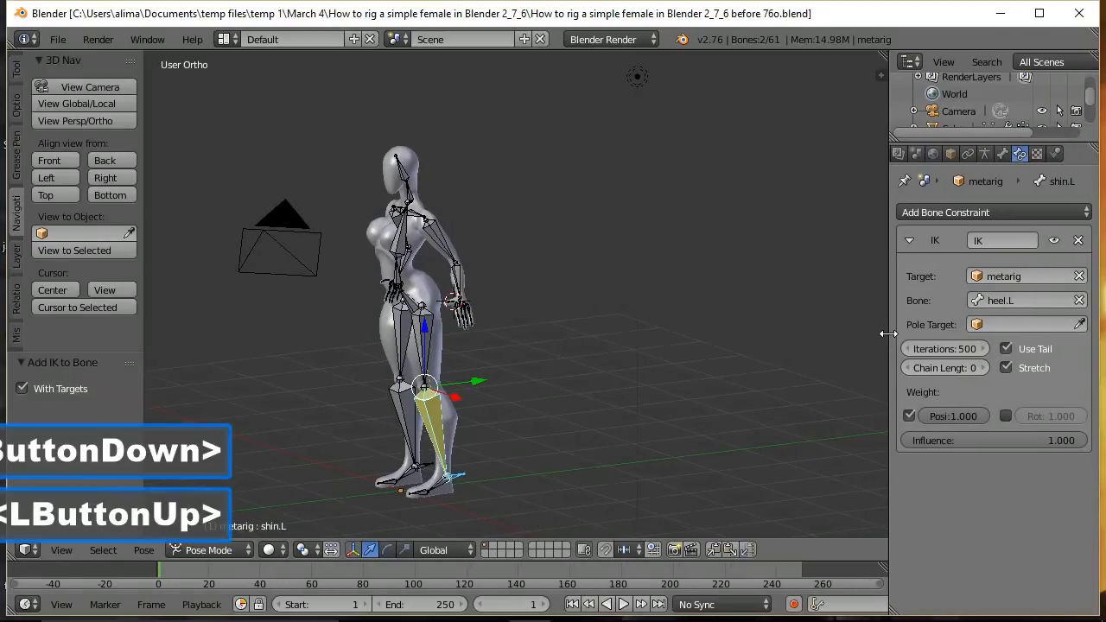
{"action": "left_click", "coordinate": [984, 368]}
{"action": "left_click", "coordinate": [983, 367]}
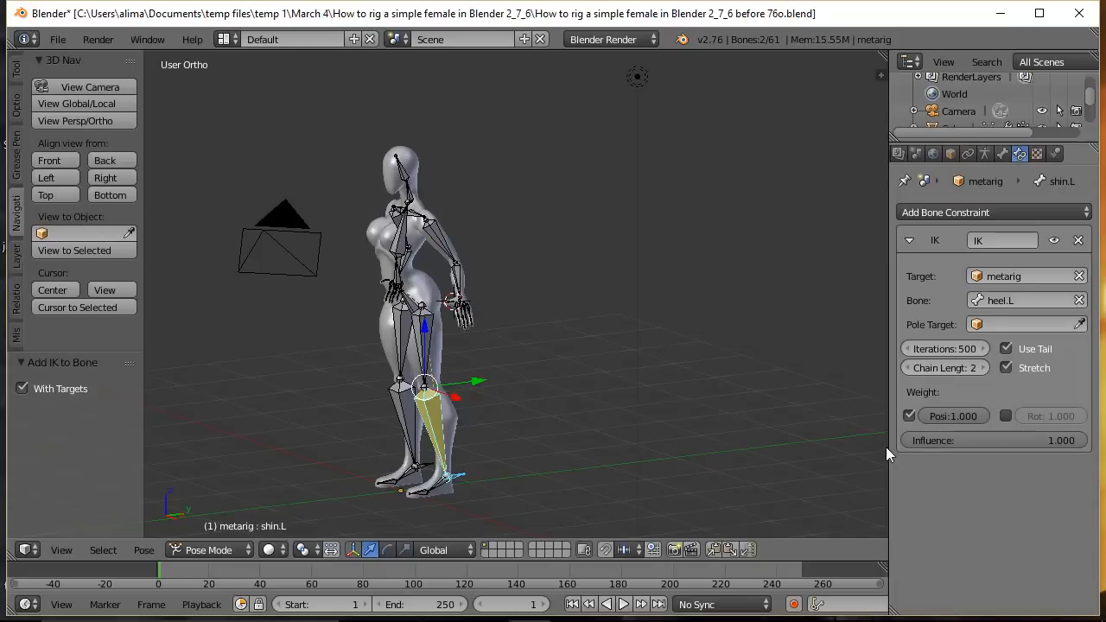
Select the hips bone and try lowering it about 0.75 along the global Z axis to test the left leg's IK.
{"action": "left_click", "coordinate": [407, 307]}
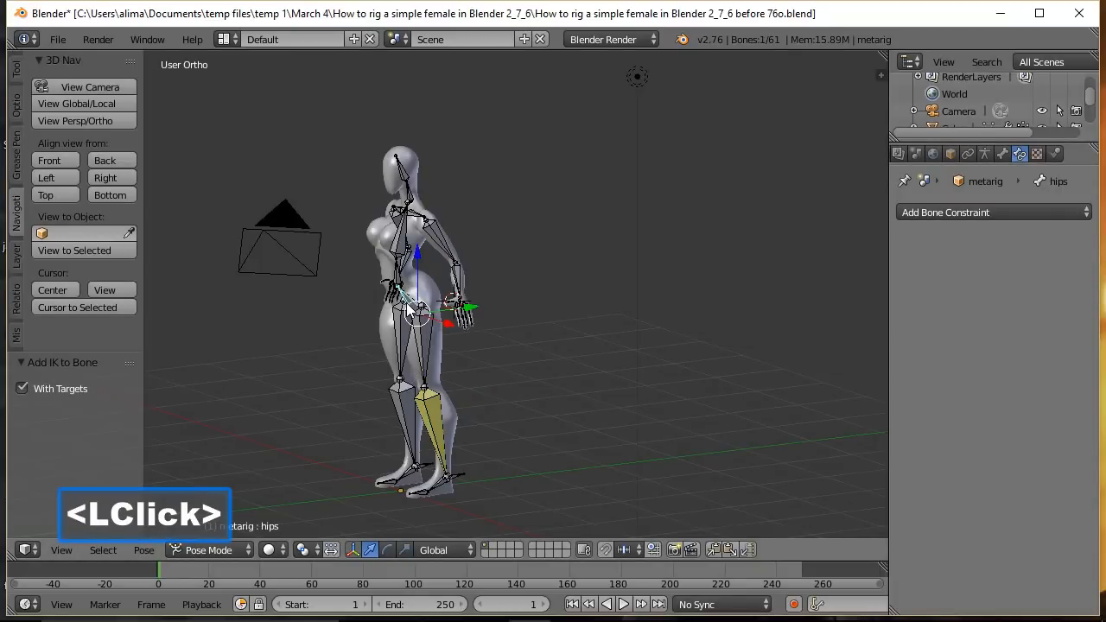
{"action": "left_click_drag", "start_coordinate": [407, 306], "coordinate": [449, 313]}
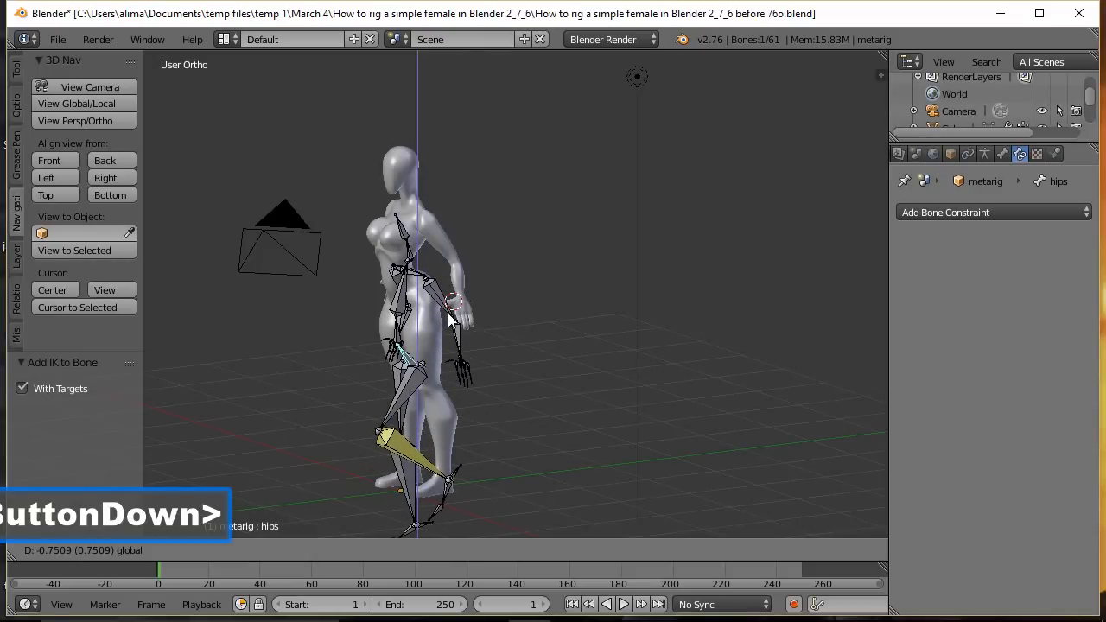
{"action": "right_click", "coordinate": [448, 318]}
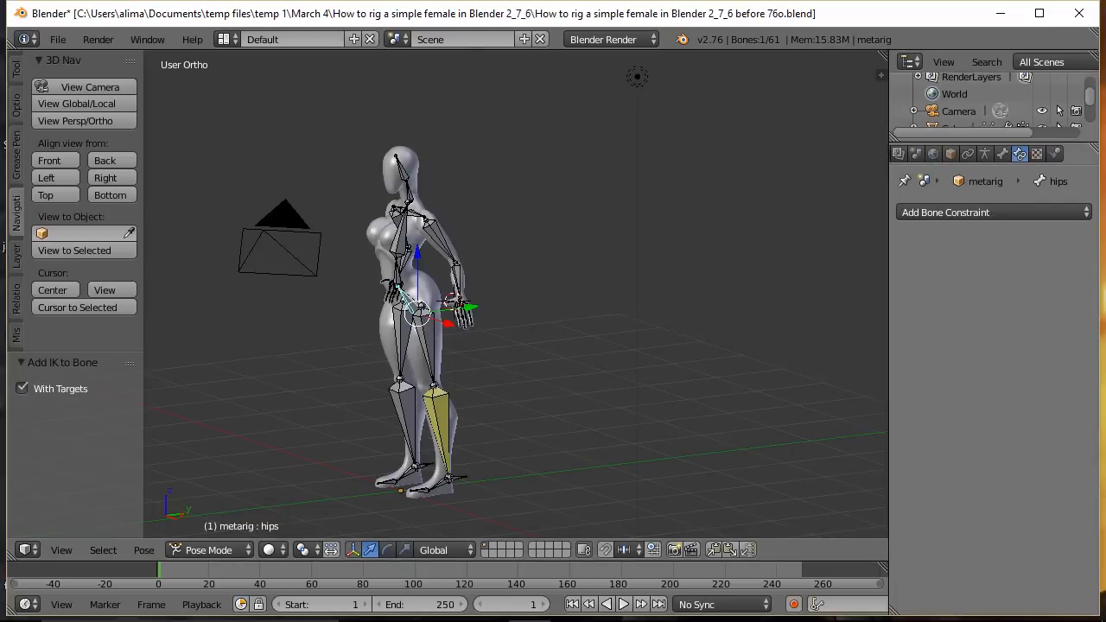
Save the file as "How to rig a simple female in Blender 2_7_6 before 77o.blend".
{"action": "left_click", "coordinate": [652, 256]}
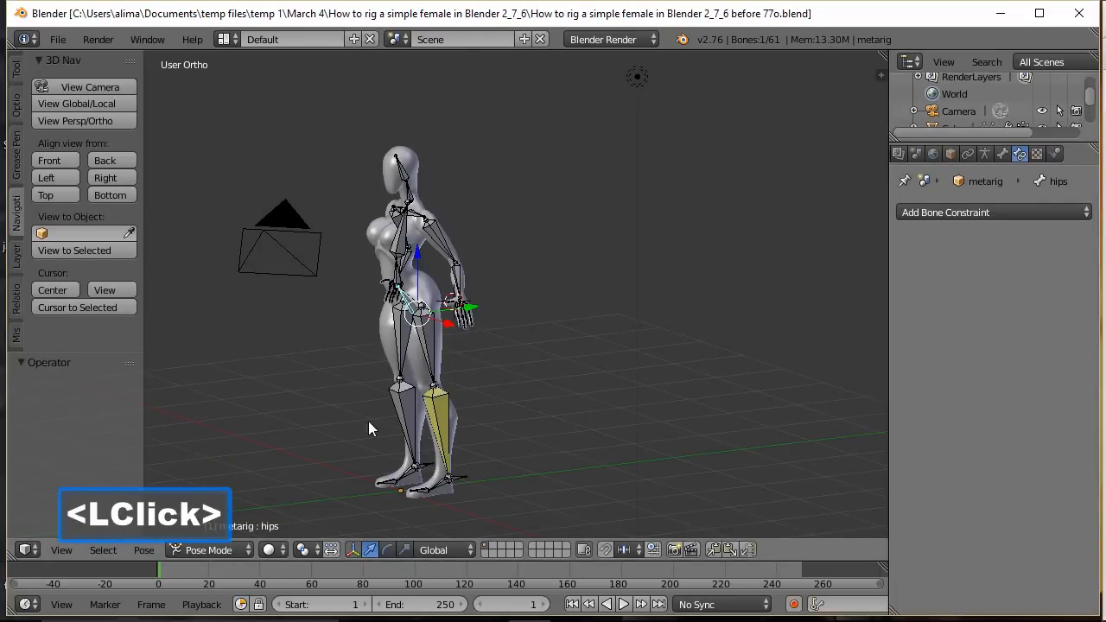
Switch the metarig to Edit Mode and save the file as "How to rig a simple female in Blender 2_7_6 before 78o.blend".
{"action": "left_click", "coordinate": [246, 549]}
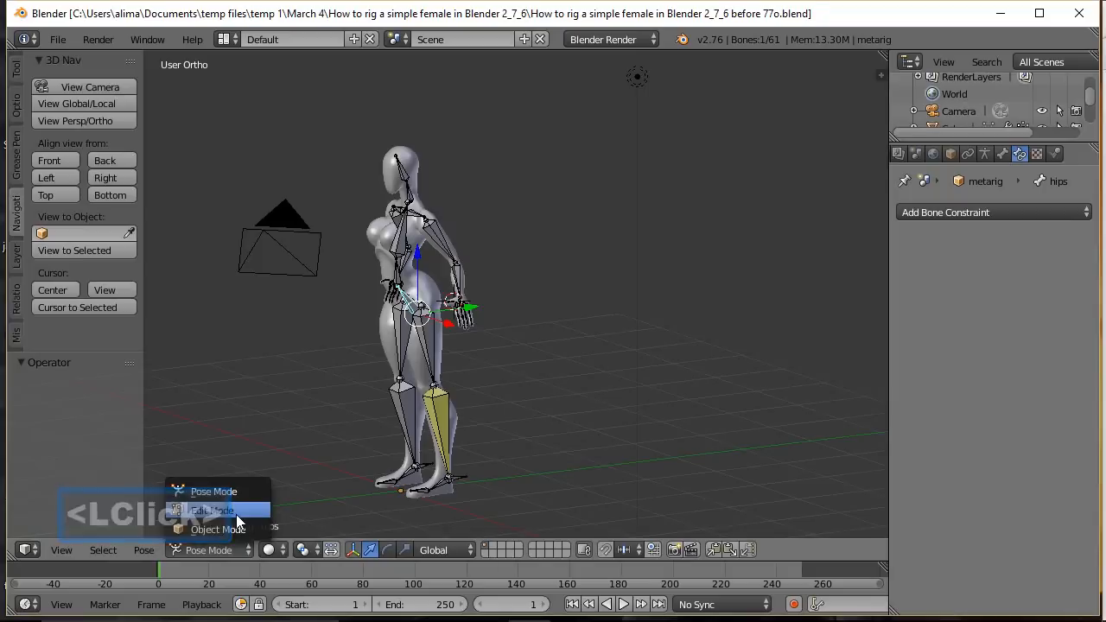
{"action": "left_click", "coordinate": [236, 512]}
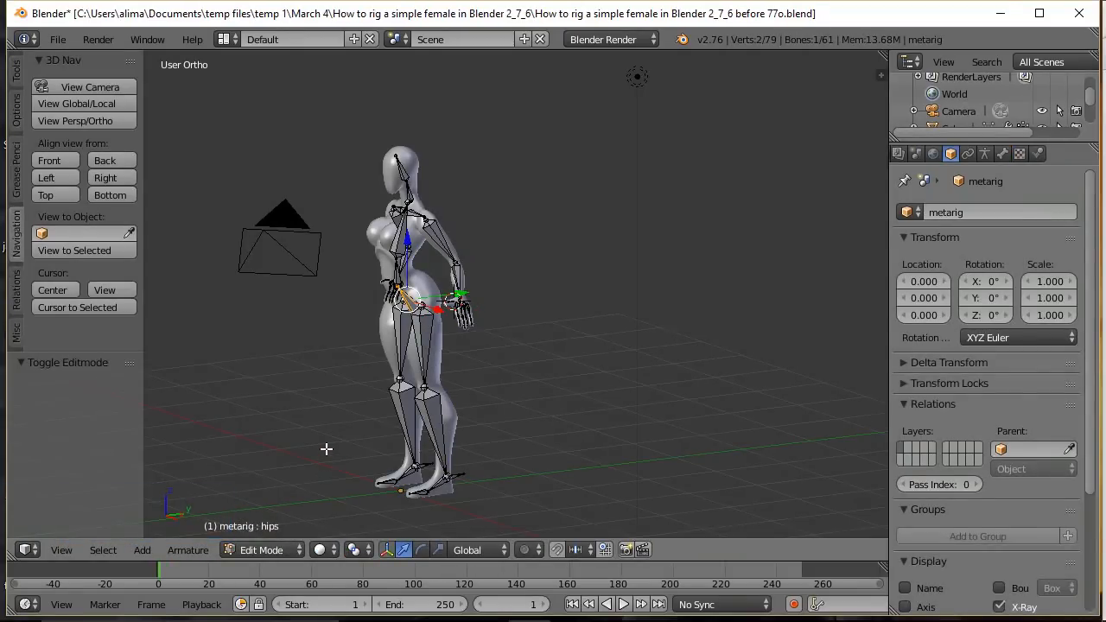
{"action": "key", "text": "shift+b"}
{"action": "left_click_drag", "start_coordinate": [326, 425], "coordinate": [490, 514]}
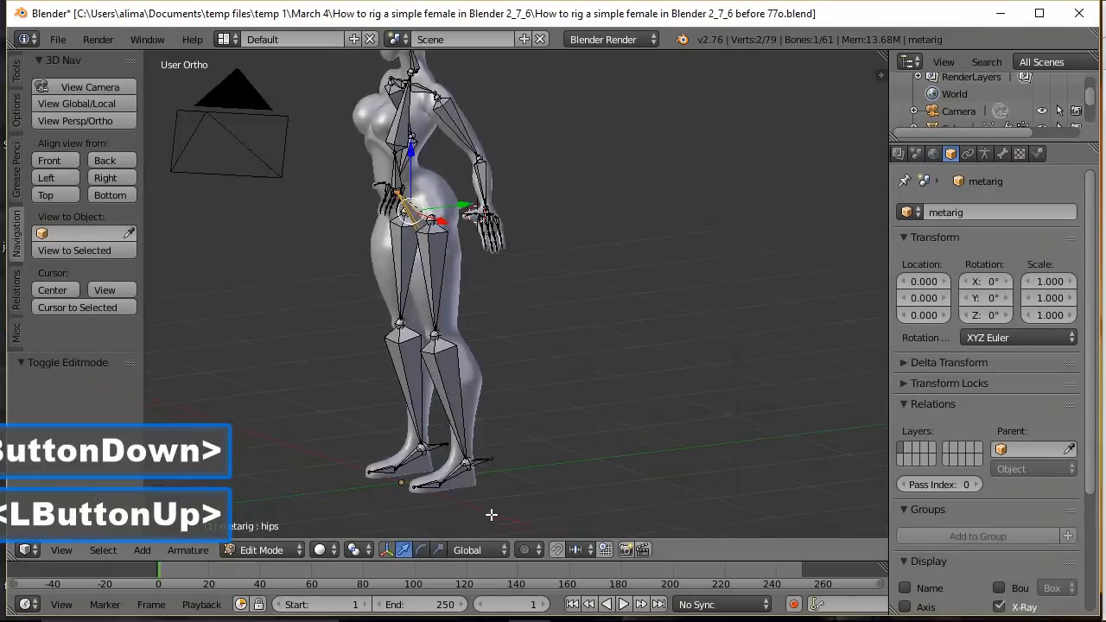
{"action": "middle_click_drag", "start_coordinate": [714, 447], "coordinate": [626, 437]}
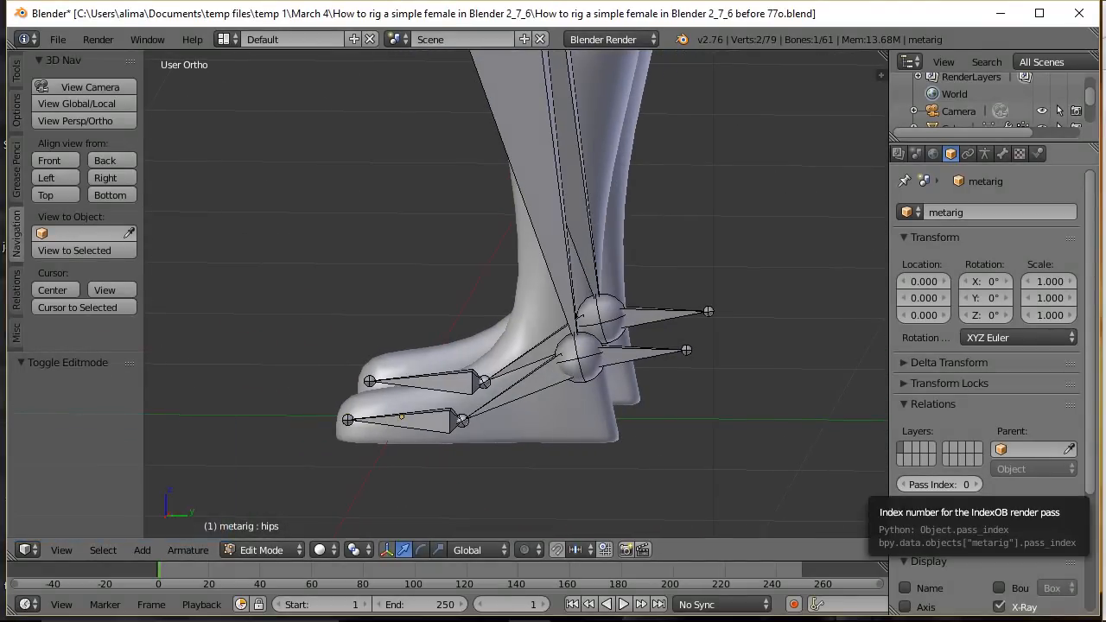
{"action": "left_click", "coordinate": [421, 132]}
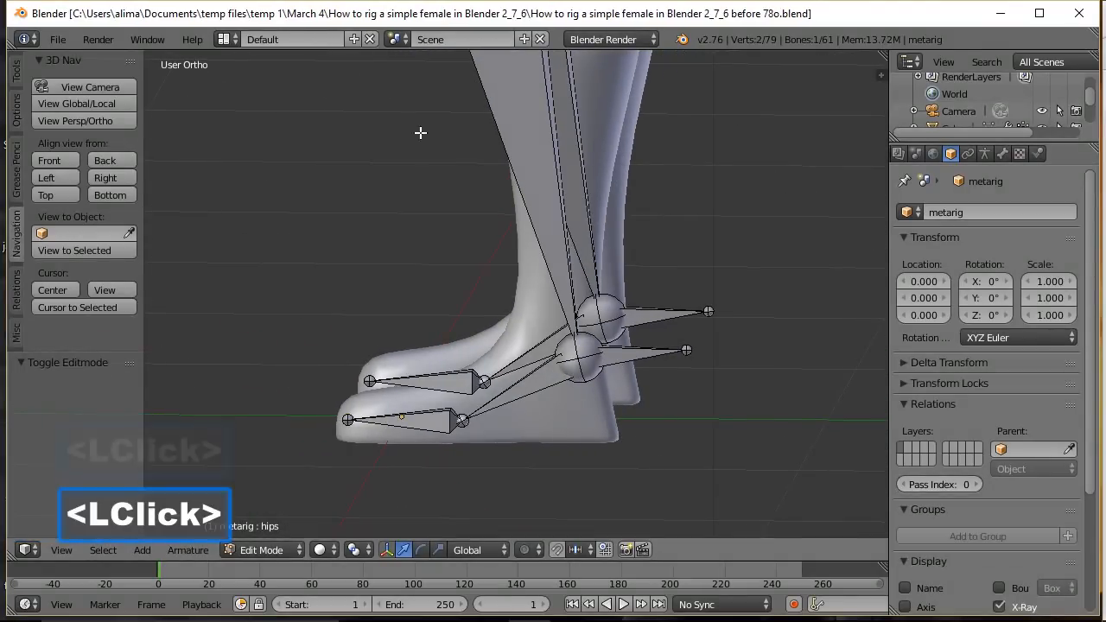
Lower the mirrored toe tip joint by 0.018 along Z and shift the ankle joint by -0.065 along Y.
{"action": "left_click", "coordinate": [348, 420]}
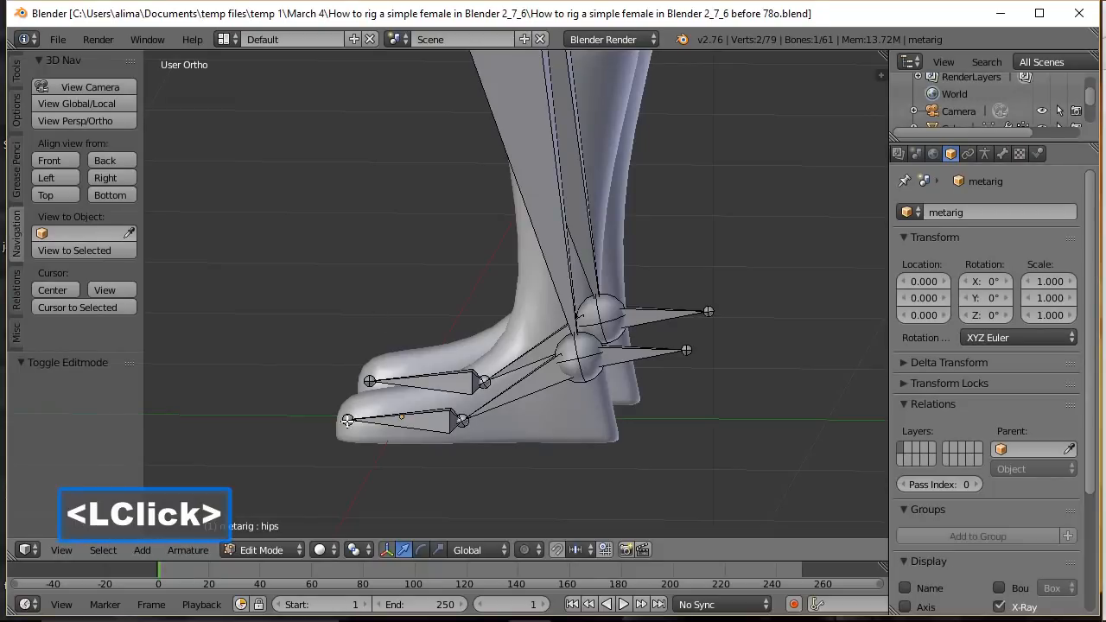
{"action": "left_click_drag", "start_coordinate": [348, 360], "coordinate": [348, 366]}
{"action": "left_click", "coordinate": [579, 355]}
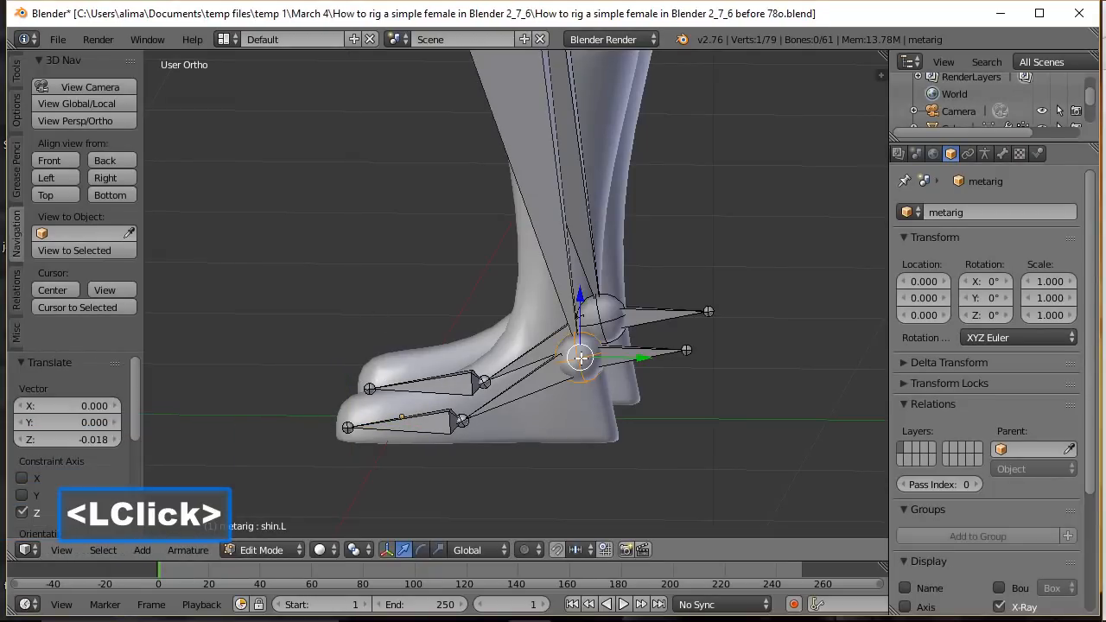
{"action": "left_click_drag", "start_coordinate": [642, 358], "coordinate": [613, 363]}
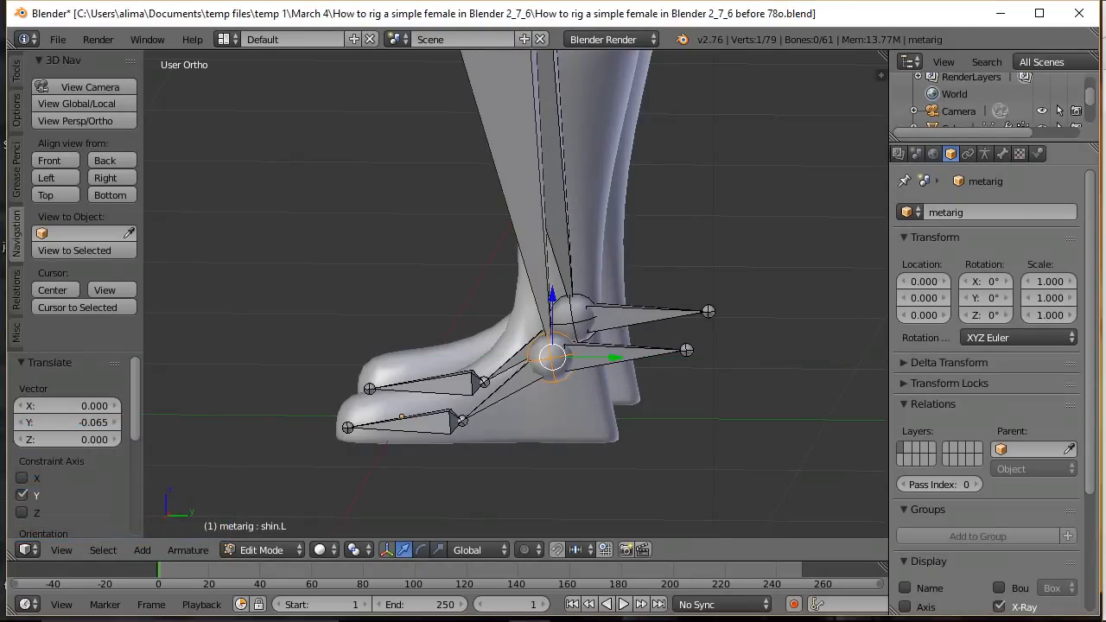
Deselect all bones and save the file as incremental versions, ending with "before 81o" in the name.
{"action": "left_click", "coordinate": [642, 60]}
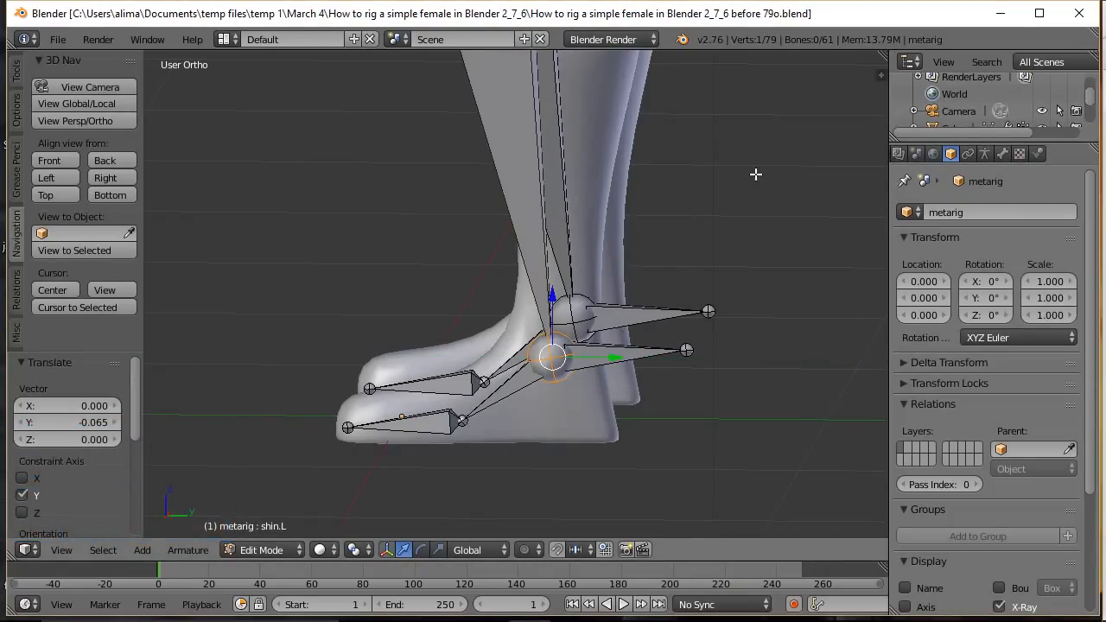
{"action": "key", "text": "a"}
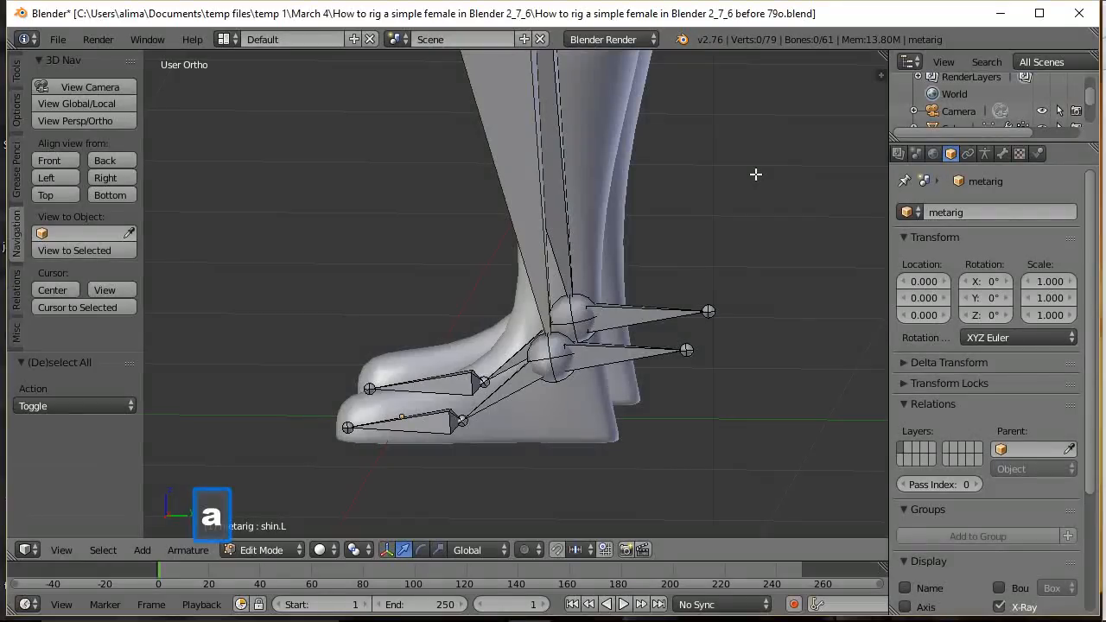
{"action": "left_click", "coordinate": [53, 160]}
{"action": "scroll", "coordinate": [633, 239], "scroll_direction": "down", "scroll_amount": 4}
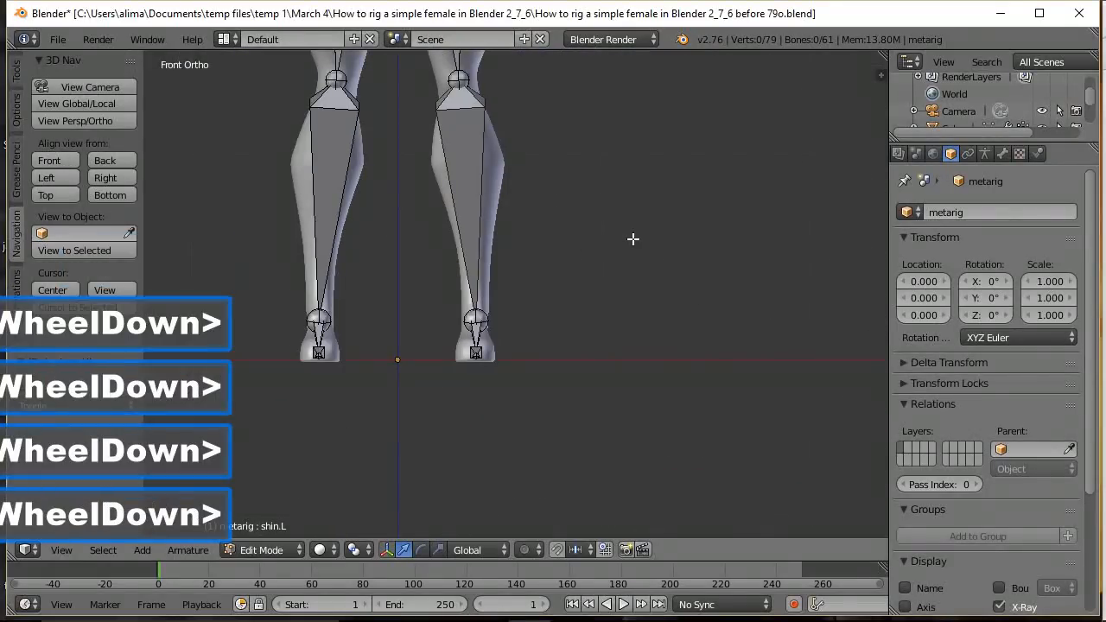
{"action": "middle_click_drag", "start_coordinate": [640, 196], "coordinate": [690, 338], "text": "shift"}
{"action": "scroll", "coordinate": [691, 332], "scroll_direction": "down", "scroll_amount": 6}
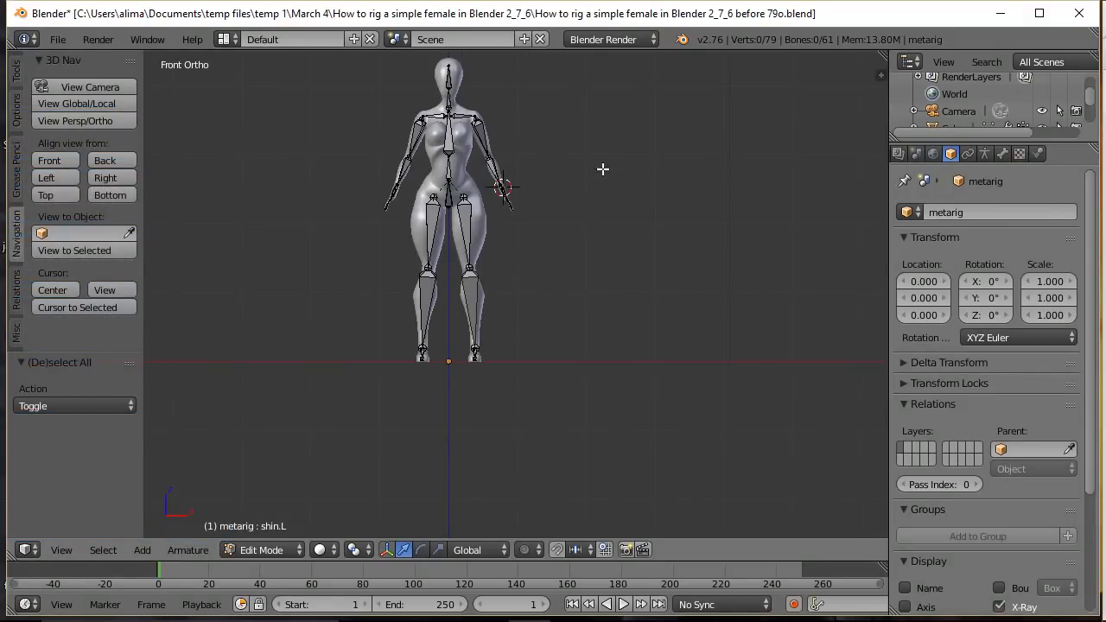
{"action": "middle_click_drag", "start_coordinate": [580, 150], "coordinate": [630, 229], "text": "shift"}
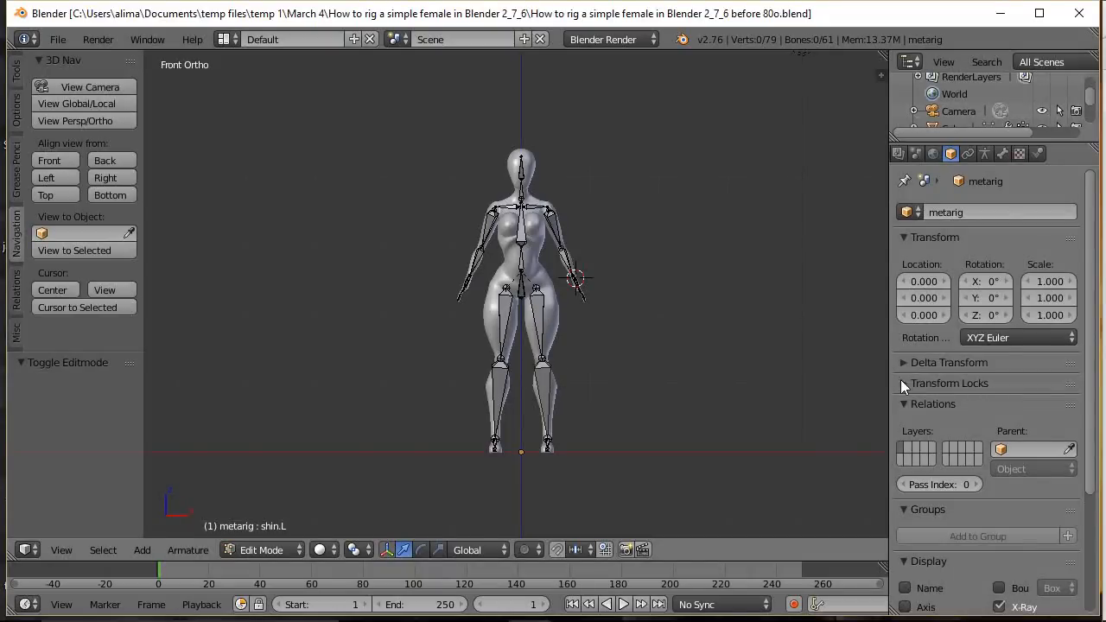
{"action": "left_click", "coordinate": [681, 252]}
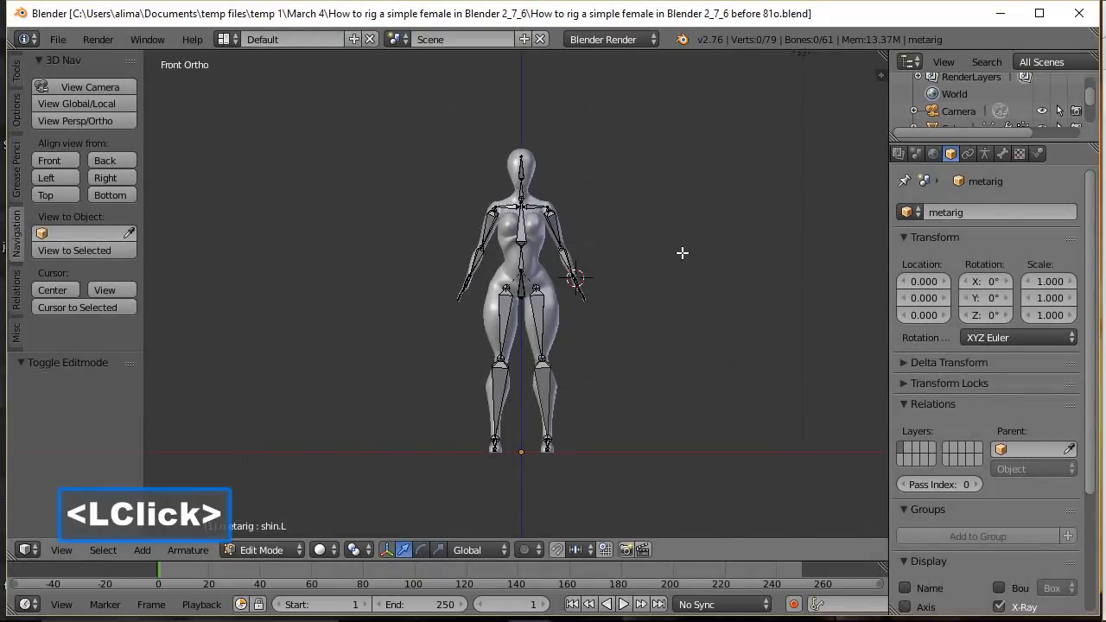
Turn off X-Axis Mirror for the armature and save the file as version "before 82q".
{"action": "left_click", "coordinate": [16, 106]}
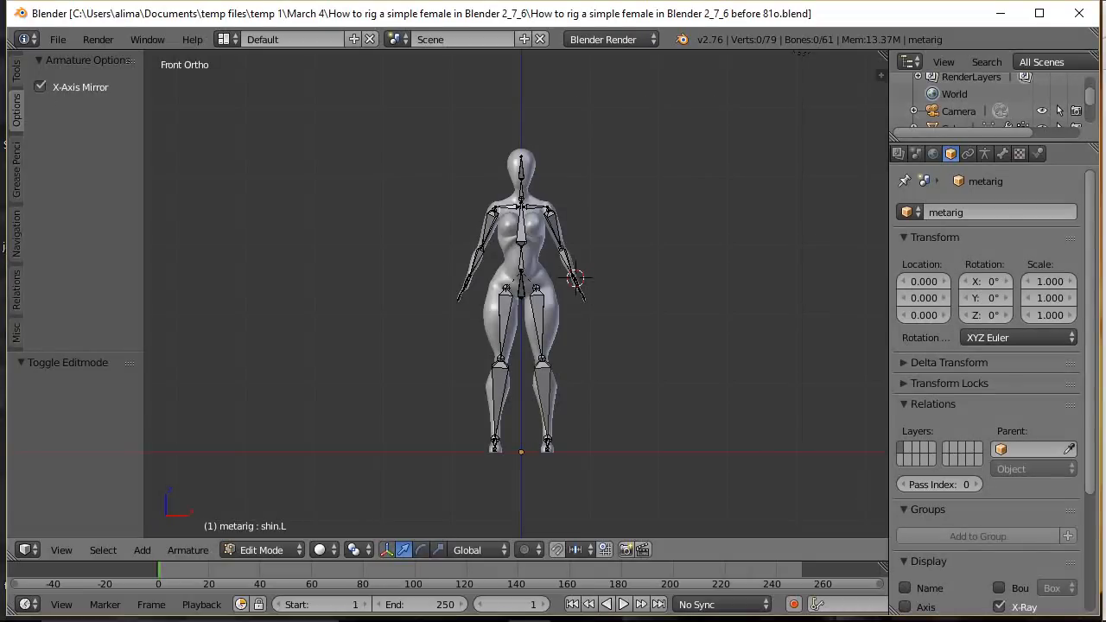
{"action": "left_click", "coordinate": [39, 86]}
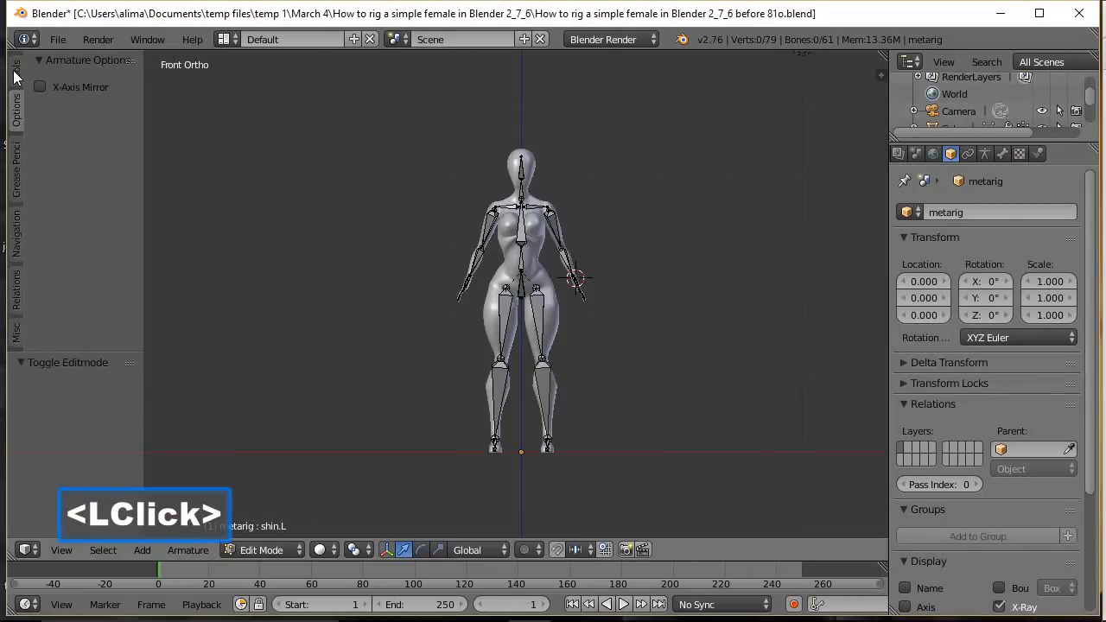
{"action": "left_click", "coordinate": [15, 76]}
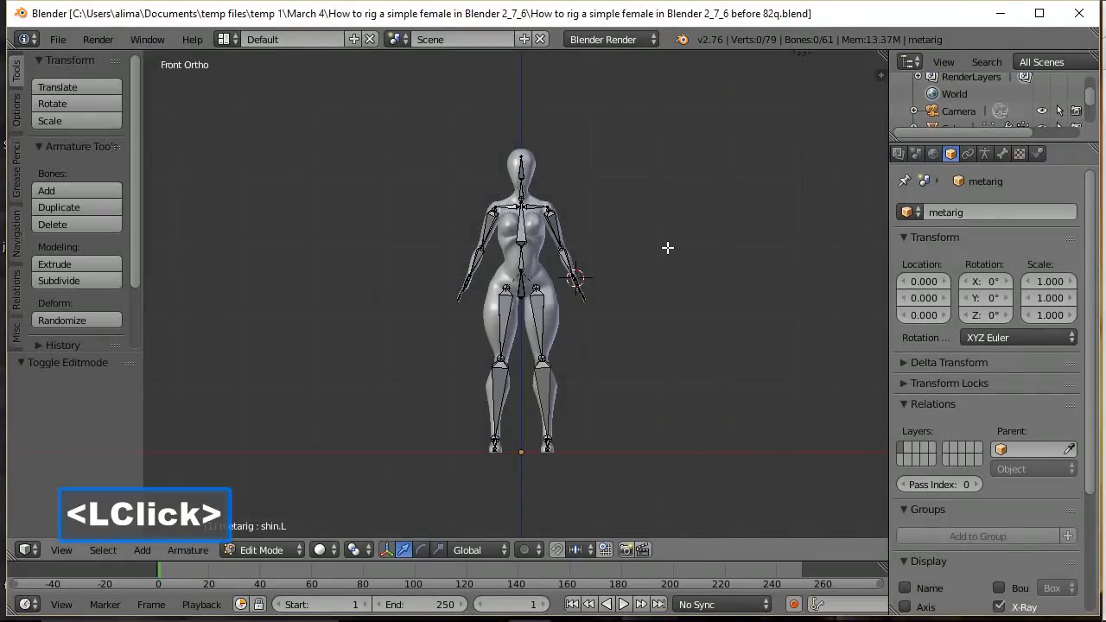
Delete the five bones of the figure's right leg, from the thigh down to the toe and heel, and save as version "before 83q".
{"action": "key", "text": "b"}
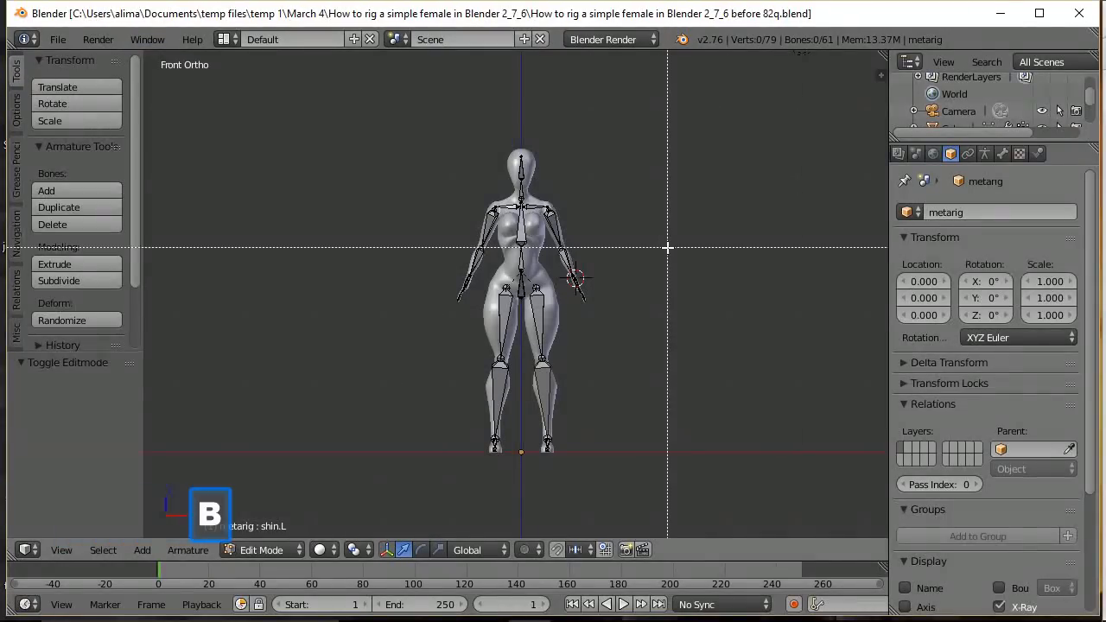
{"action": "left_click_drag", "start_coordinate": [473, 262], "coordinate": [575, 487]}
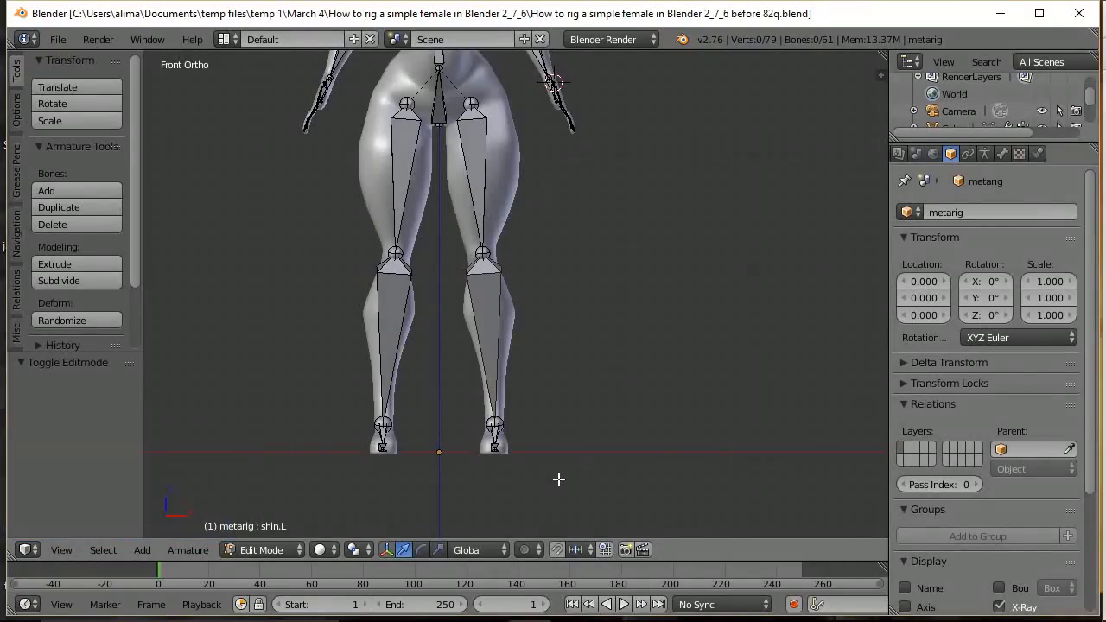
{"action": "key", "text": "ctrl"}
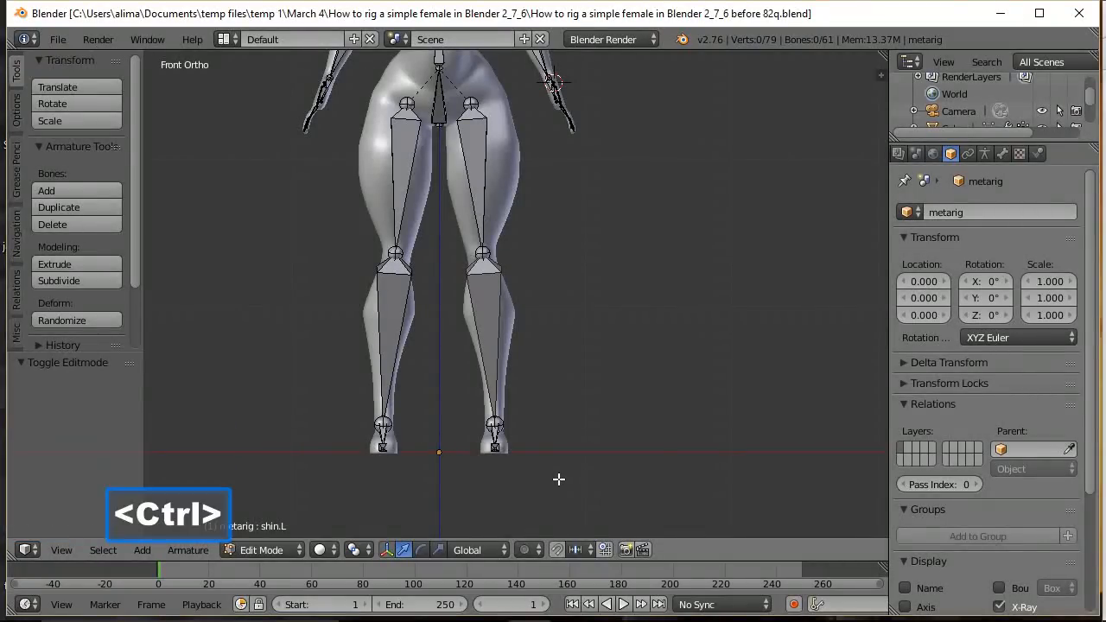
{"action": "mouse_move", "coordinate": [435, 465]}
{"action": "left_mouse_down", "text": "ctrl"}
{"action": "mouse_move", "coordinate": [446, 179]}
{"action": "mouse_move", "coordinate": [424, 105]}
{"action": "mouse_move", "coordinate": [402, 86]}
{"action": "mouse_move", "coordinate": [361, 160]}
{"action": "mouse_move", "coordinate": [339, 254]}
{"action": "mouse_move", "coordinate": [336, 399]}
{"action": "left_mouse_up", "text": "ctrl"}
{"action": "mouse_move", "coordinate": [337, 399]}
{"action": "right_mouse_down", "text": "ctrl"}
{"action": "mouse_move", "coordinate": [351, 459]}
{"action": "mouse_move", "coordinate": [376, 479]}
{"action": "right_mouse_up", "text": "ctrl"}
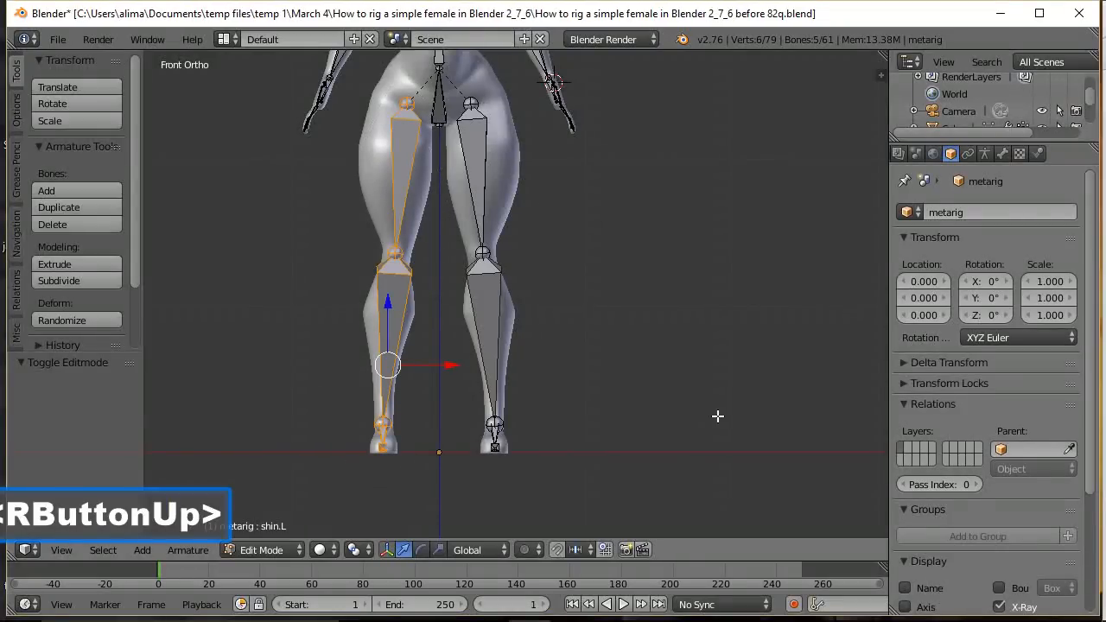
{"action": "key", "text": "x"}
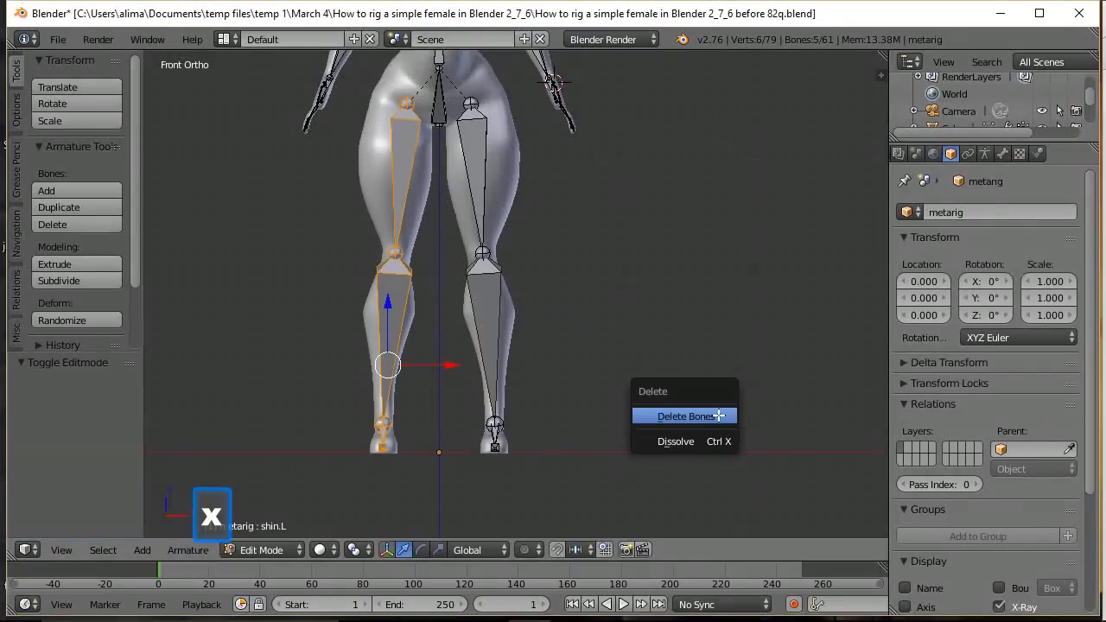
{"action": "left_click", "coordinate": [706, 416]}
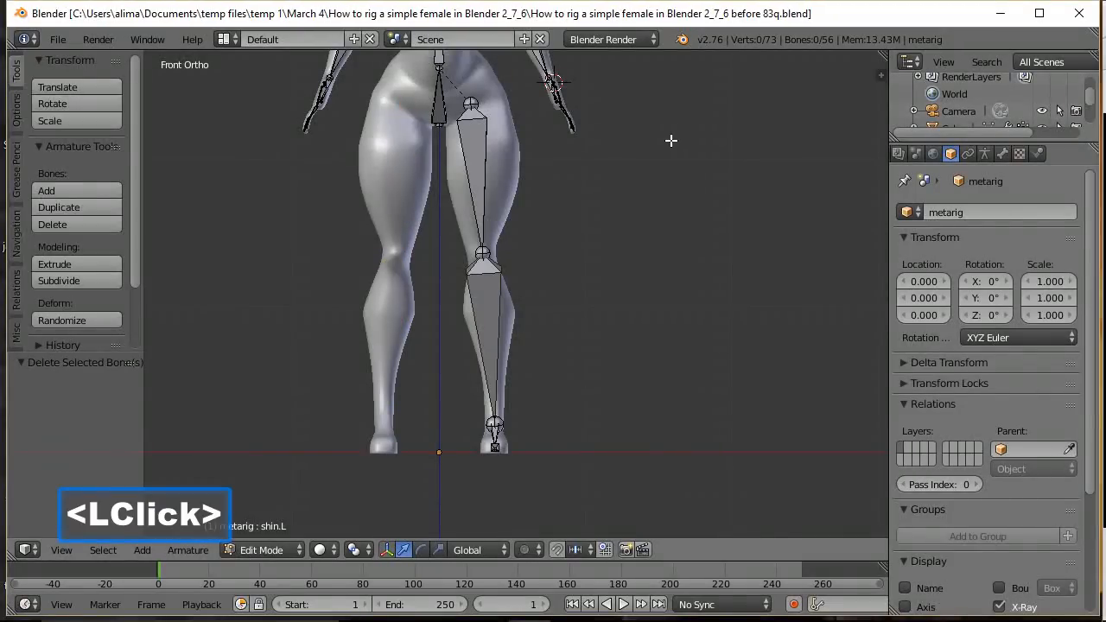
Place the 3D cursor at the base of the heel in right side view, add a new bone there and save as version "before 85q".
{"action": "left_click", "coordinate": [16, 242]}
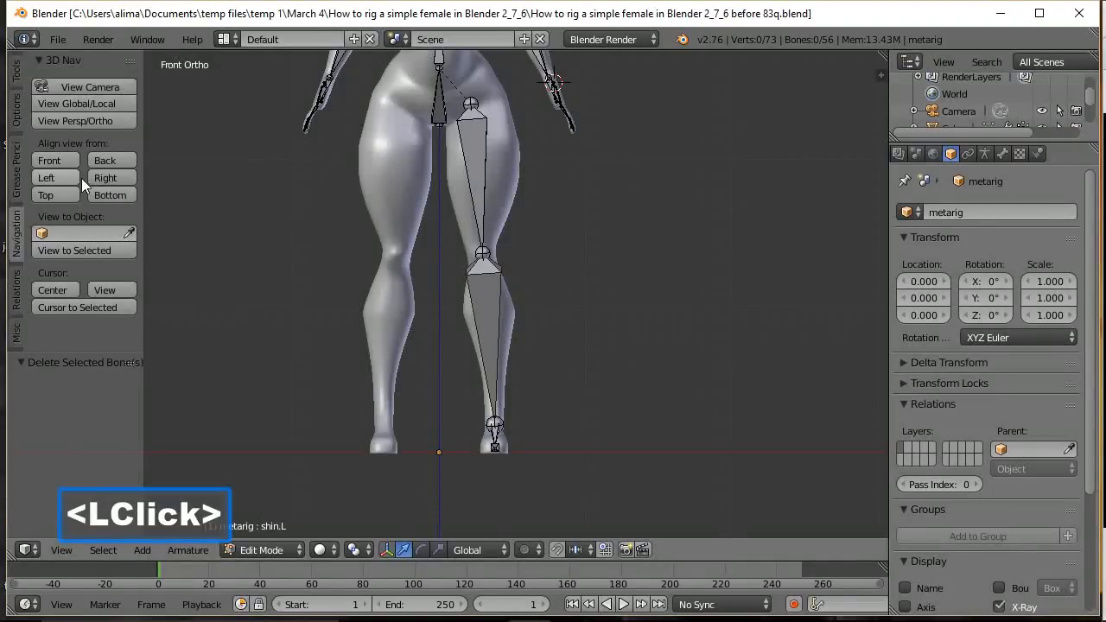
{"action": "left_click", "coordinate": [104, 178]}
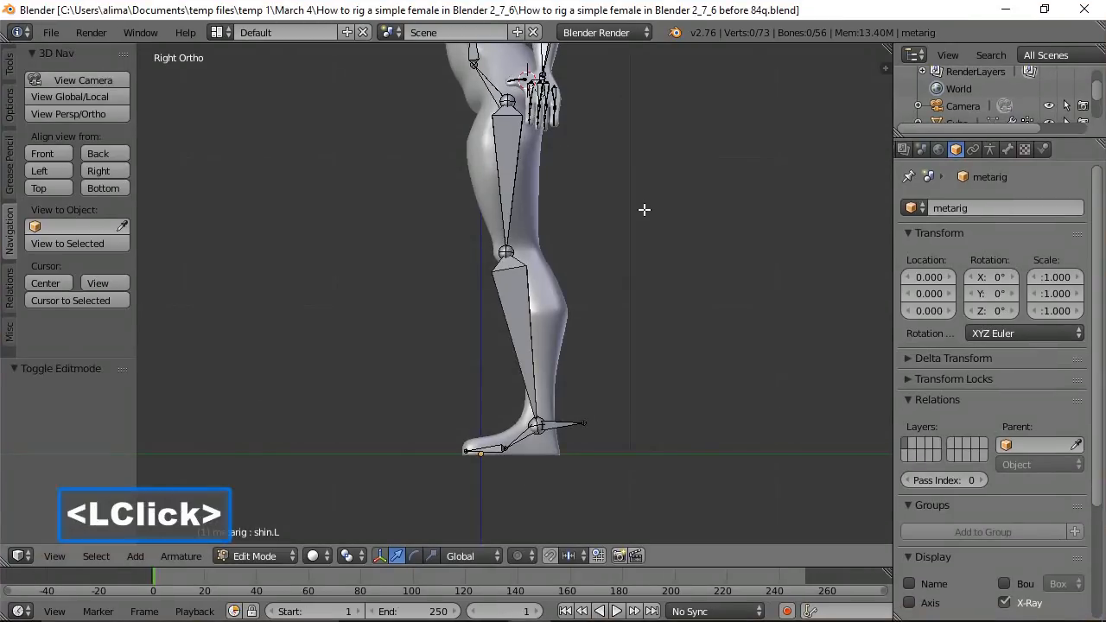
{"action": "right_click", "coordinate": [549, 450]}
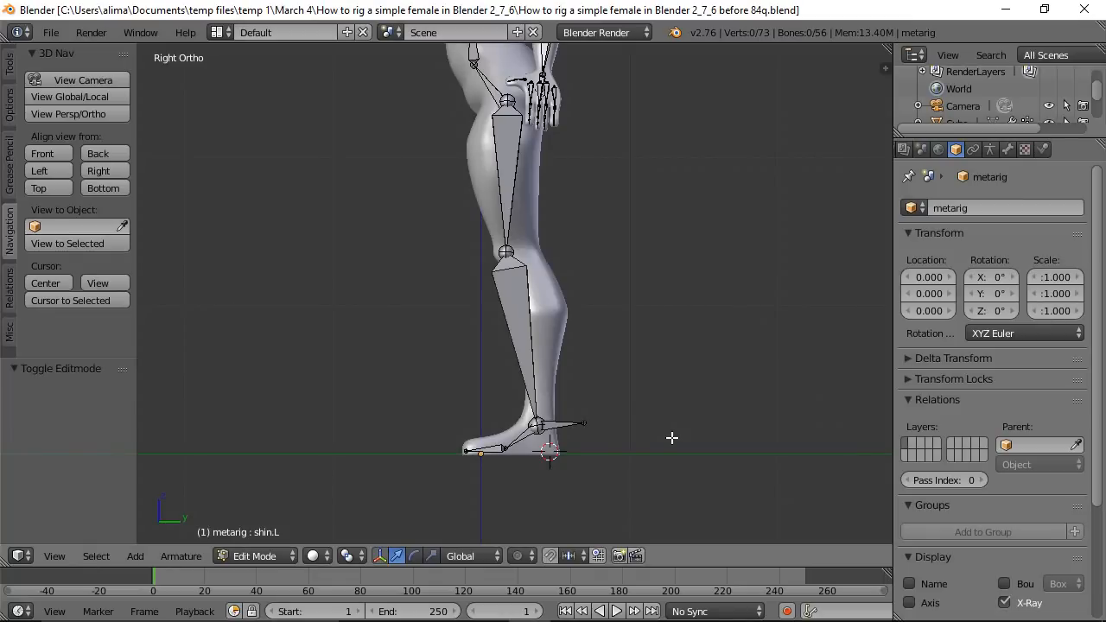
{"action": "key", "text": "shift+a"}
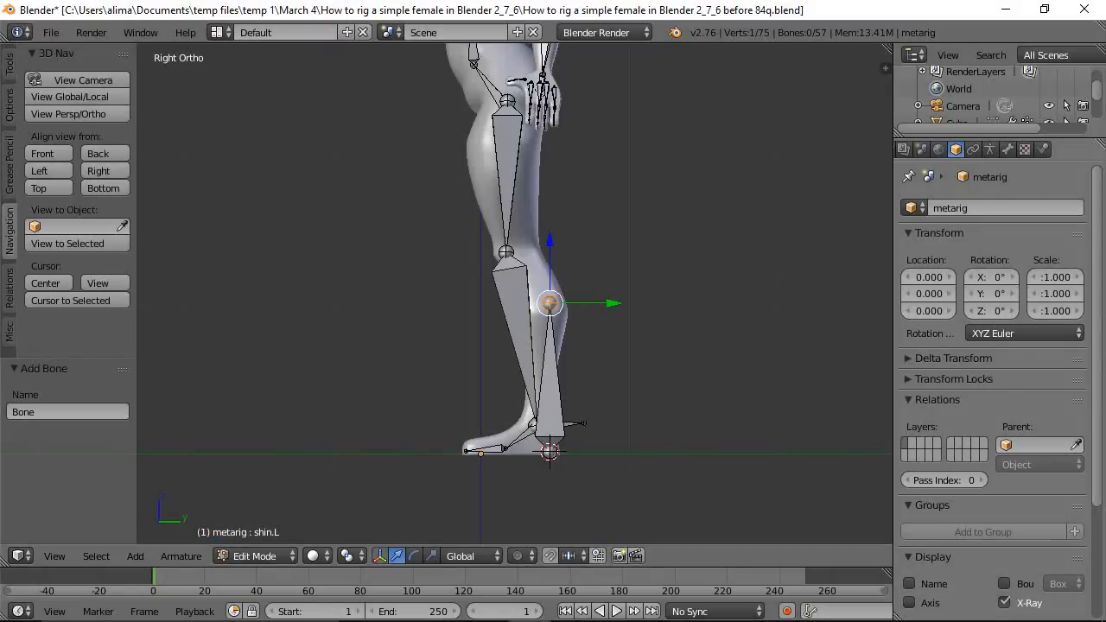
{"action": "left_click", "coordinate": [733, 238]}
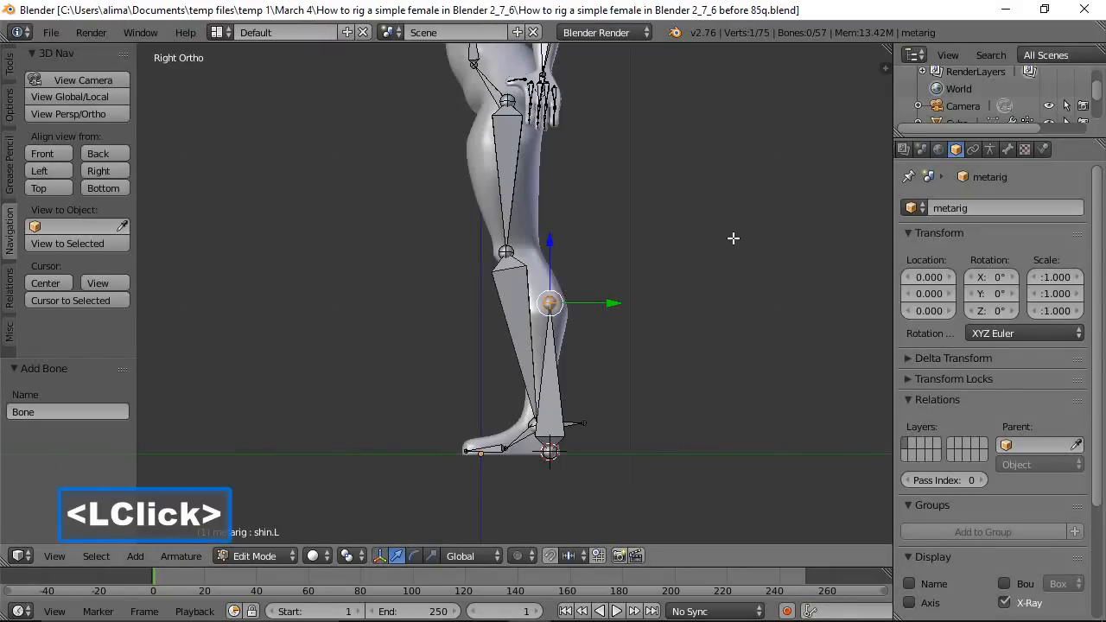
Snap the new bone's tip to the cursor with offset and move it -0.536 along Y towards the toes, saving as version "before 86q".
{"action": "key", "text": "shift+s"}
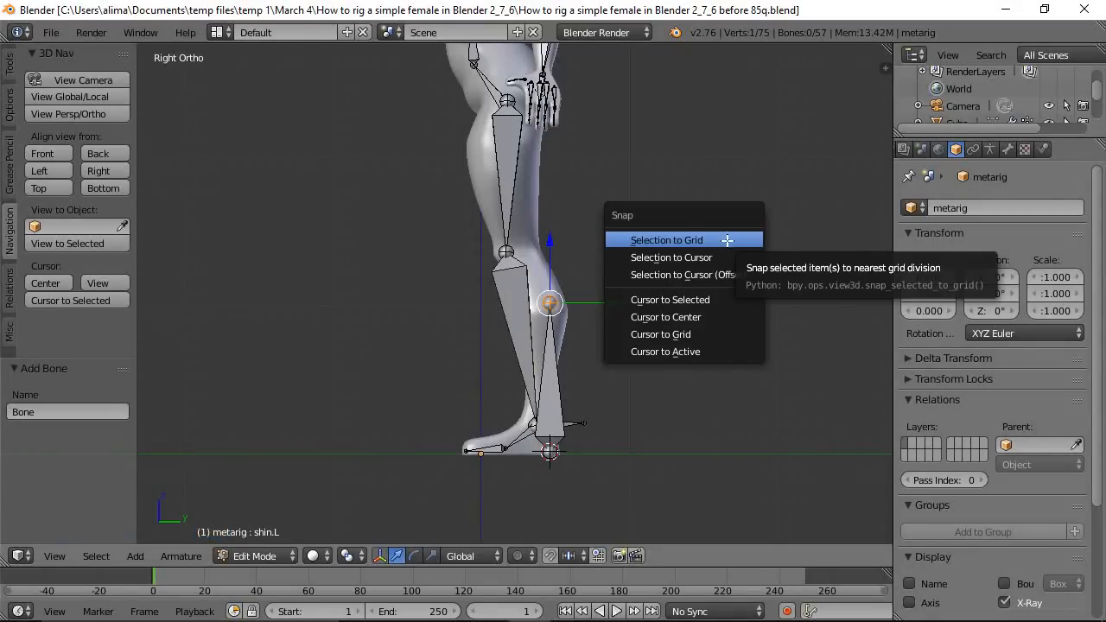
{"action": "left_click", "coordinate": [700, 274]}
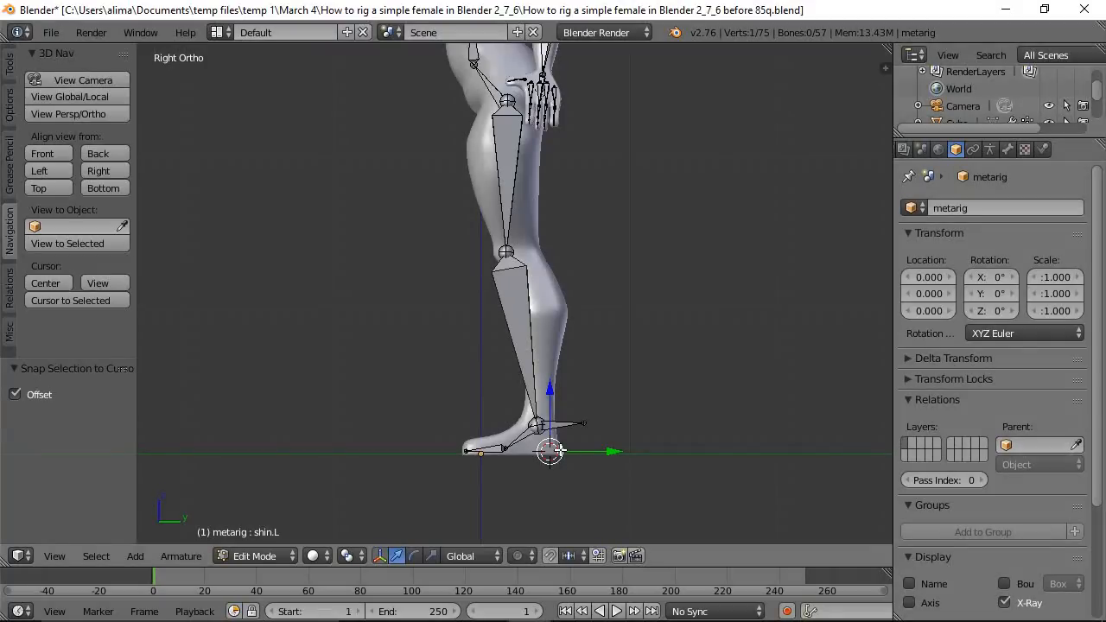
{"action": "left_click_drag", "start_coordinate": [613, 450], "coordinate": [471, 451]}
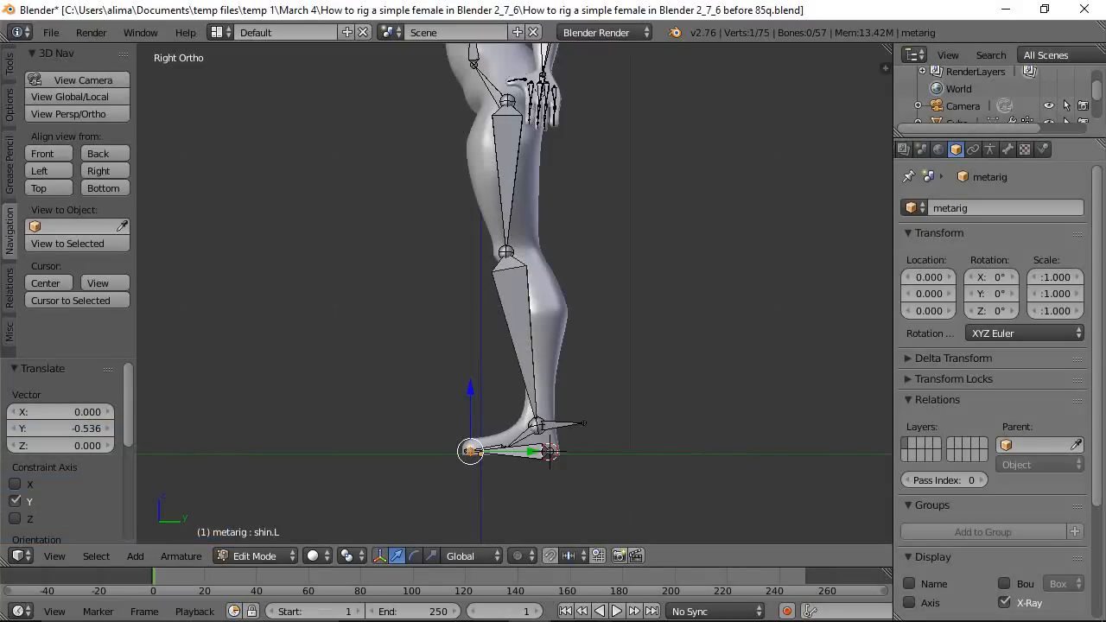
{"action": "left_click", "coordinate": [670, 14]}
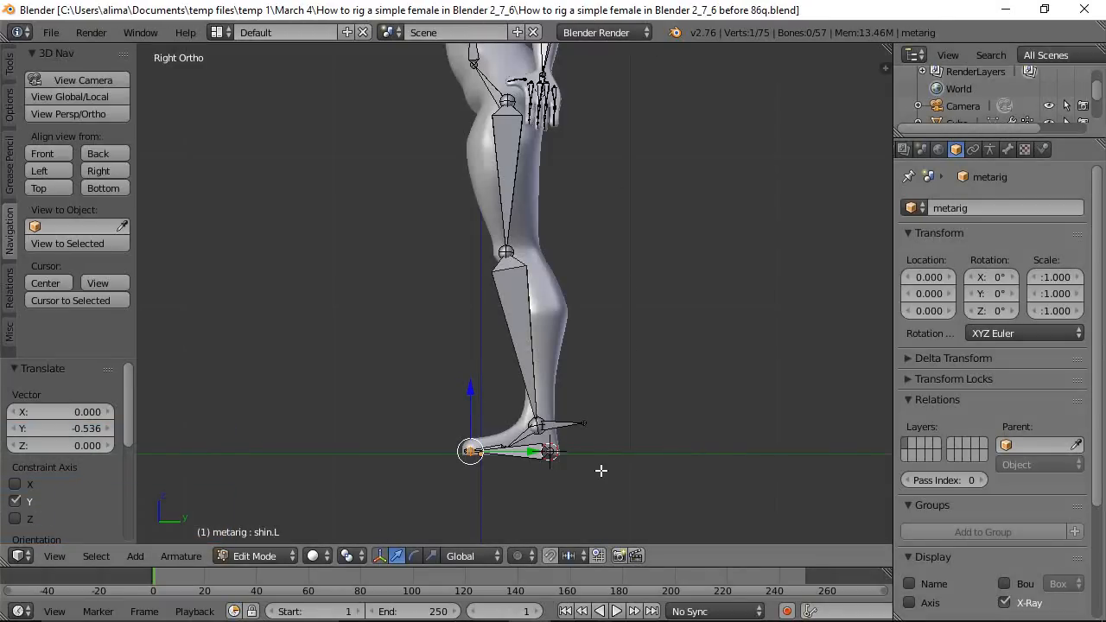
Select the whole new foot bone and move it -0.073 along Z so it lies beneath the sole.
{"action": "key", "text": "shift+b"}
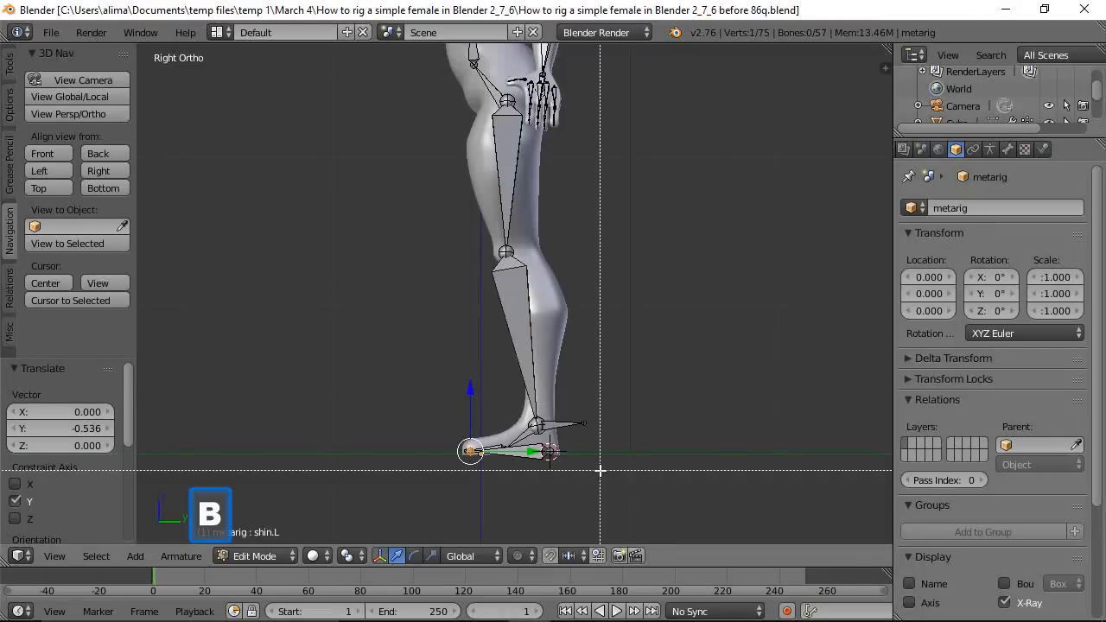
{"action": "left_click_drag", "start_coordinate": [444, 395], "coordinate": [616, 501]}
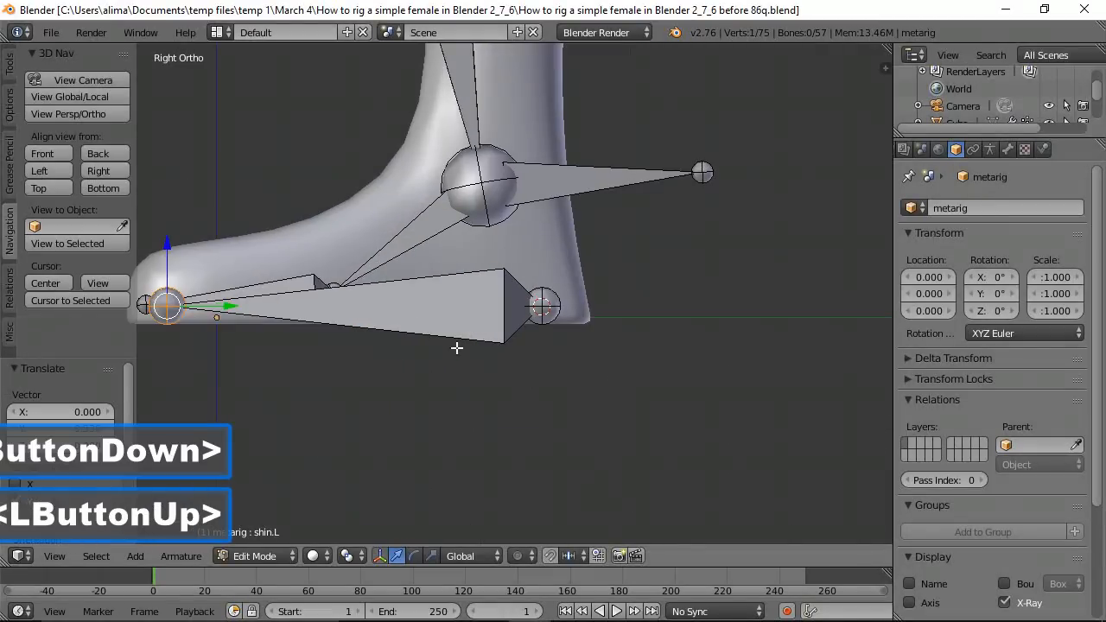
{"action": "left_click", "coordinate": [437, 314]}
{"action": "left_click_drag", "start_coordinate": [356, 246], "coordinate": [353, 293]}
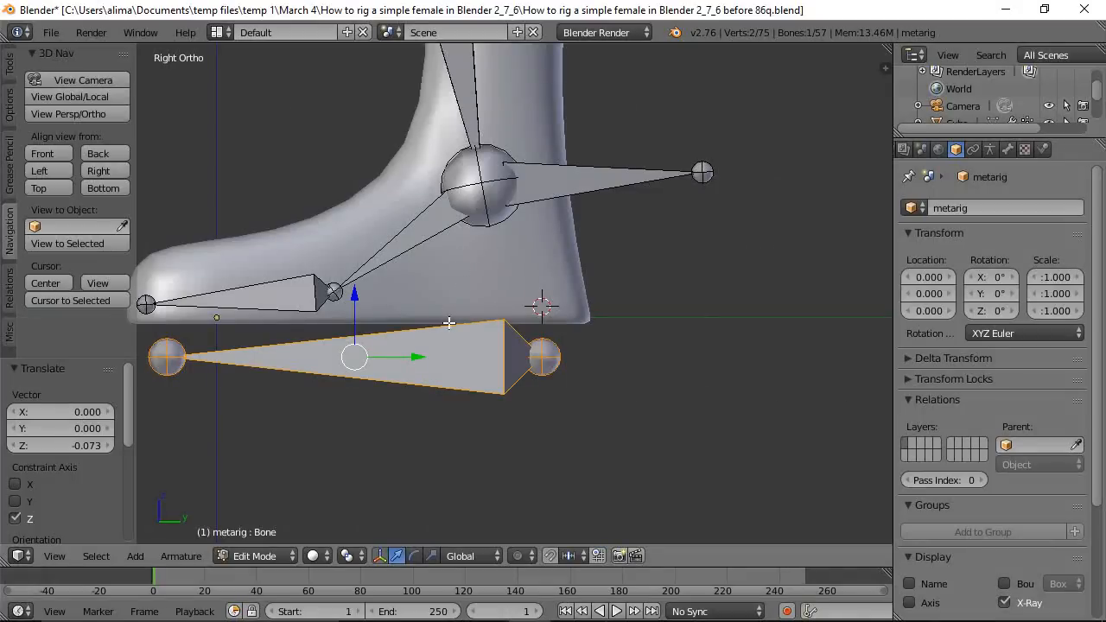
Move the new foot control bone -0.039 along X so it sits under the foot, and save as version "before 87q".
{"action": "scroll", "coordinate": [445, 324], "scroll_direction": "down", "scroll_amount": 2}
{"action": "scroll", "coordinate": [448, 322], "scroll_direction": "down", "scroll_amount": 1}
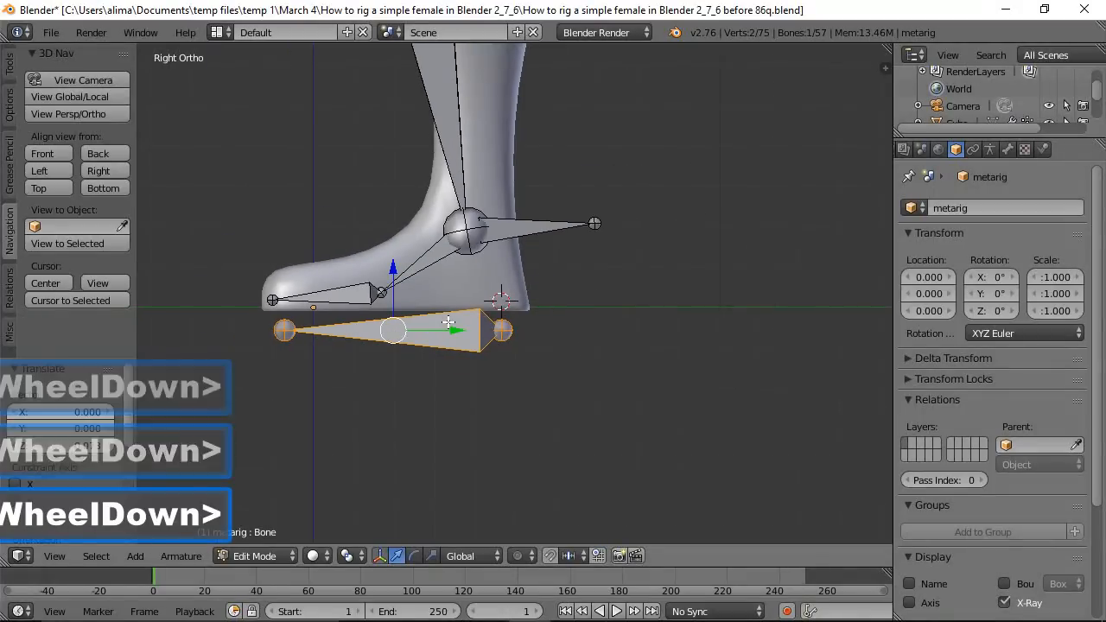
{"action": "middle_click_drag", "start_coordinate": [370, 322], "coordinate": [503, 376]}
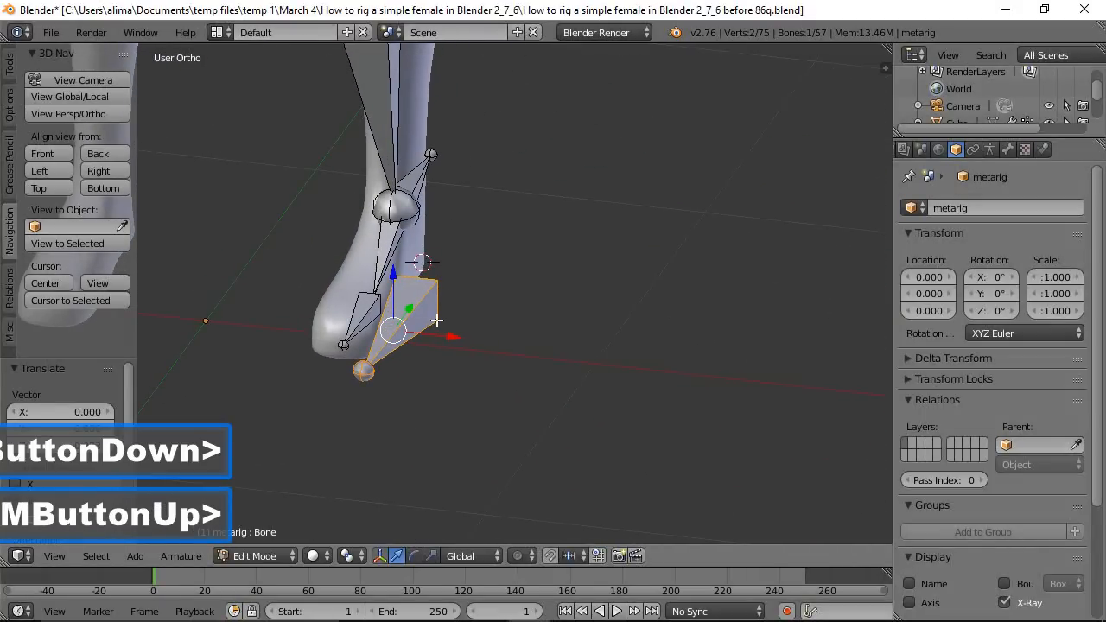
{"action": "middle_click_drag", "start_coordinate": [401, 357], "coordinate": [456, 372]}
{"action": "left_click_drag", "start_coordinate": [454, 328], "coordinate": [442, 329]}
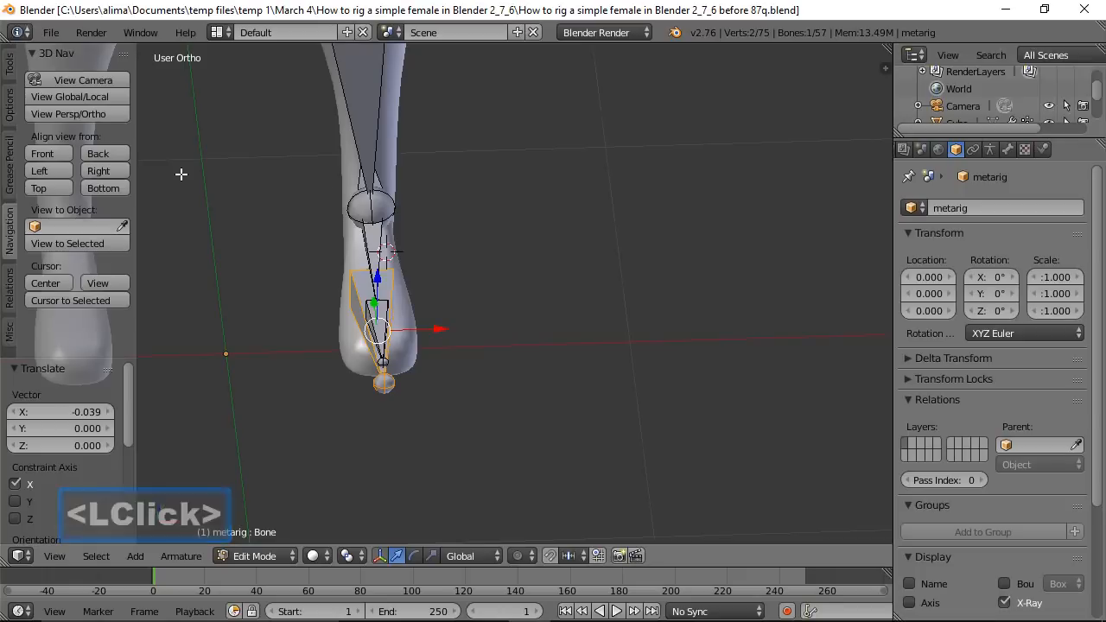
In right side view, parent the heel bone heel.L to the foot control bone with Keep Offset.
{"action": "left_click", "coordinate": [102, 170]}
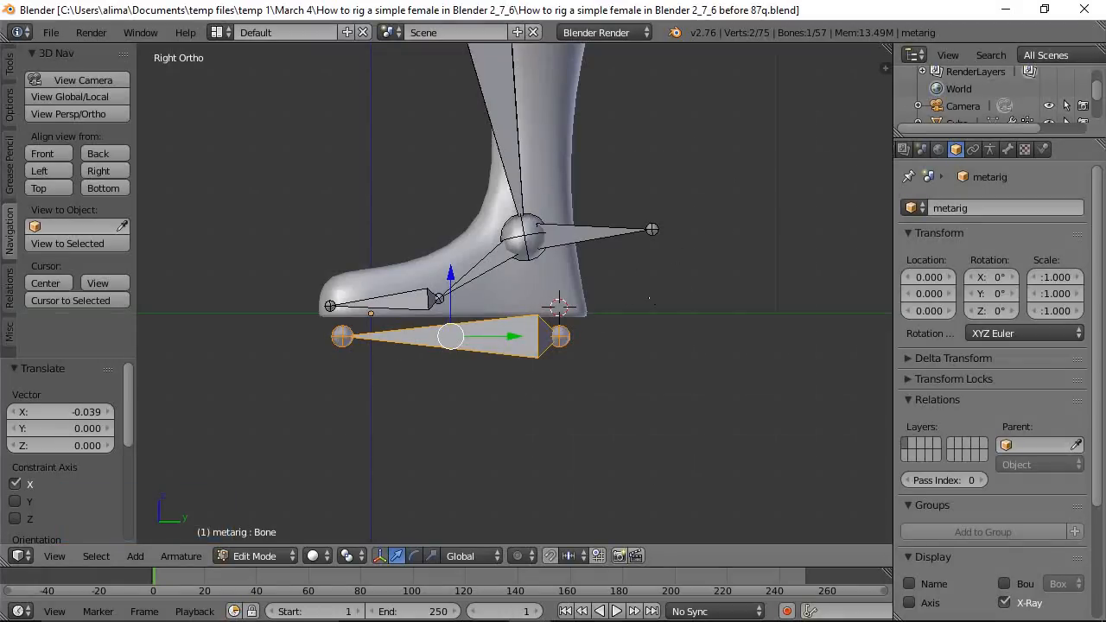
{"action": "left_click", "coordinate": [563, 235]}
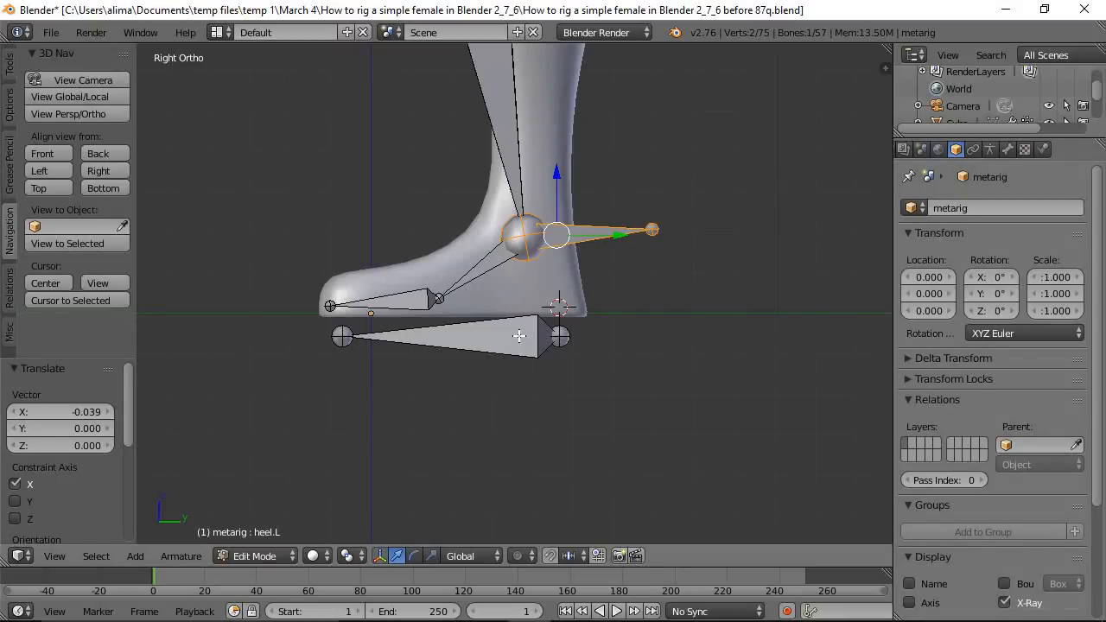
{"action": "left_click", "coordinate": [520, 337], "text": "shift"}
{"action": "key", "text": "ctrl"}
{"action": "key", "text": "ctrl+p"}
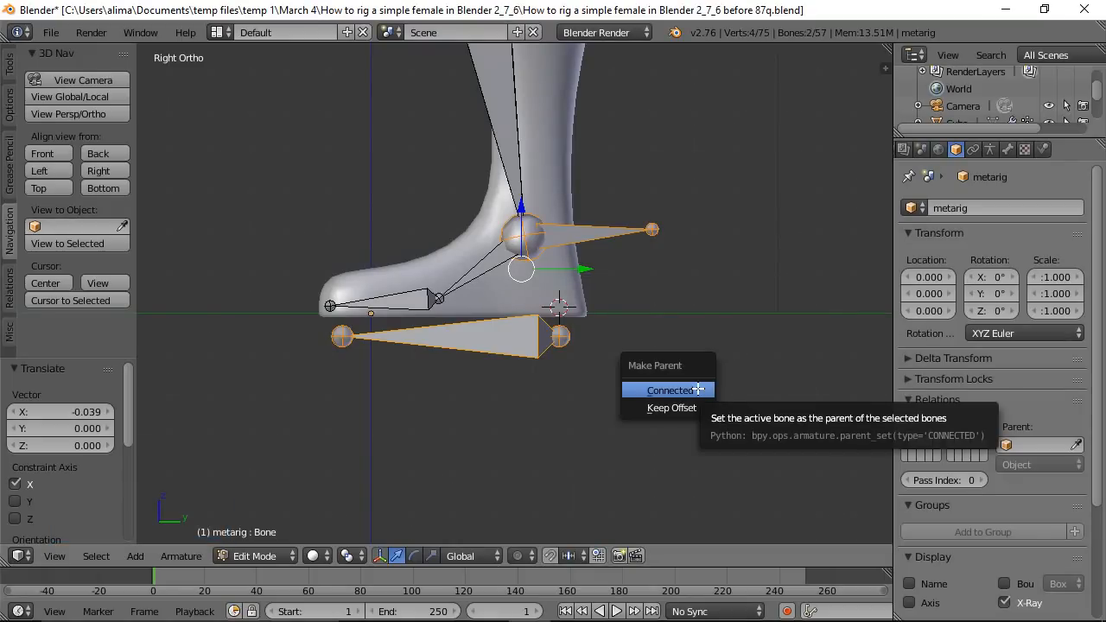
{"action": "left_click", "coordinate": [676, 408]}
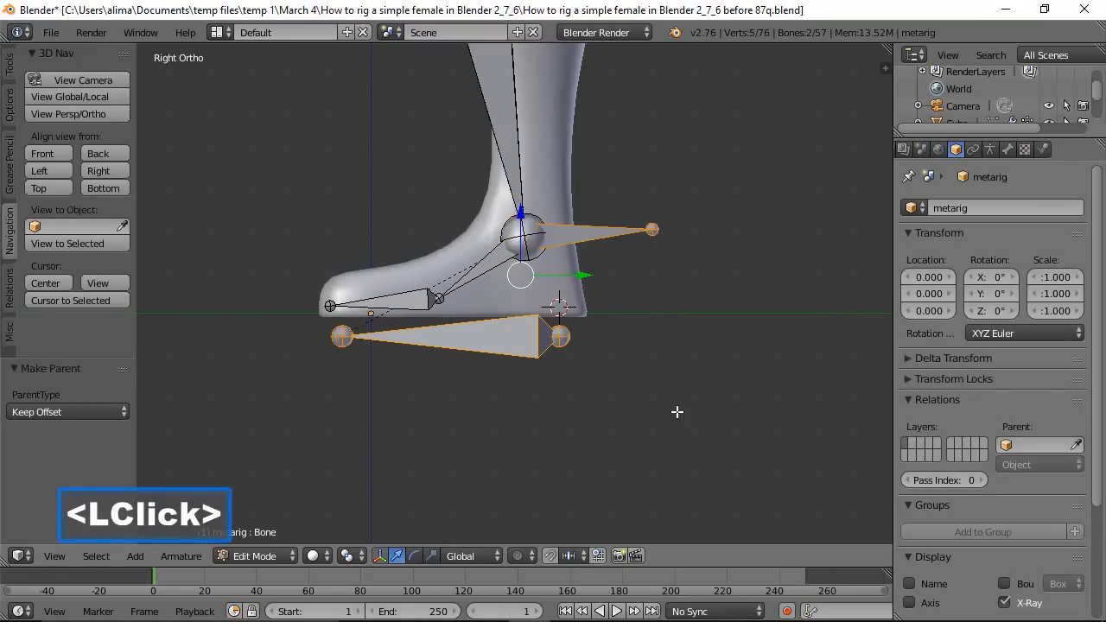
Parent the foot bone foot.L to the foot control bone with Keep Offset and save as version "before 88q".
{"action": "left_click", "coordinate": [489, 259]}
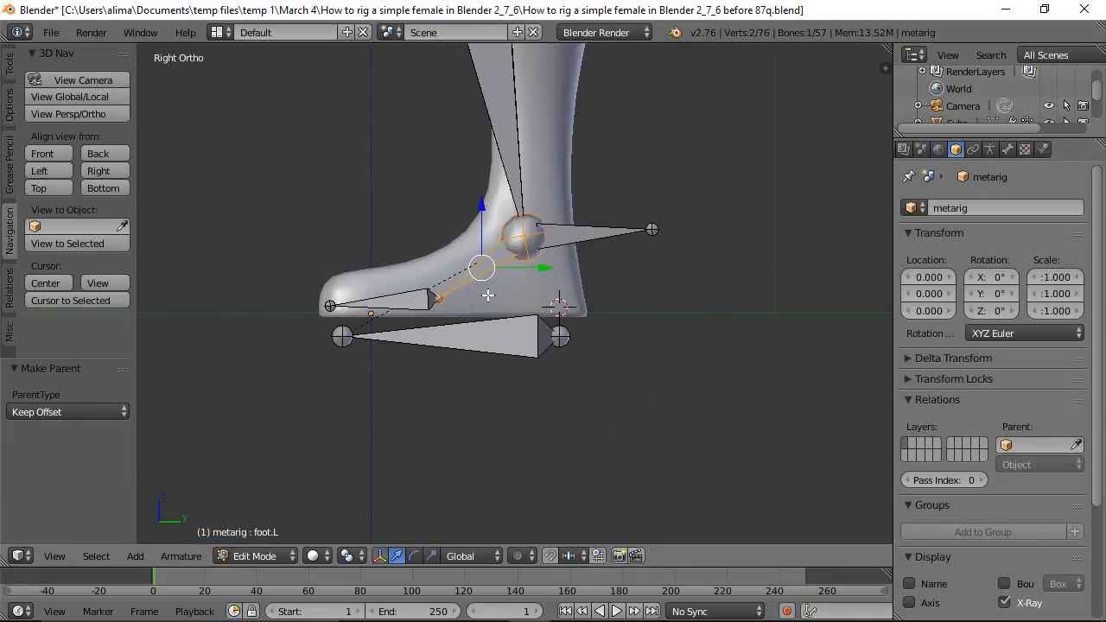
{"action": "left_click", "coordinate": [496, 339], "text": "shift"}
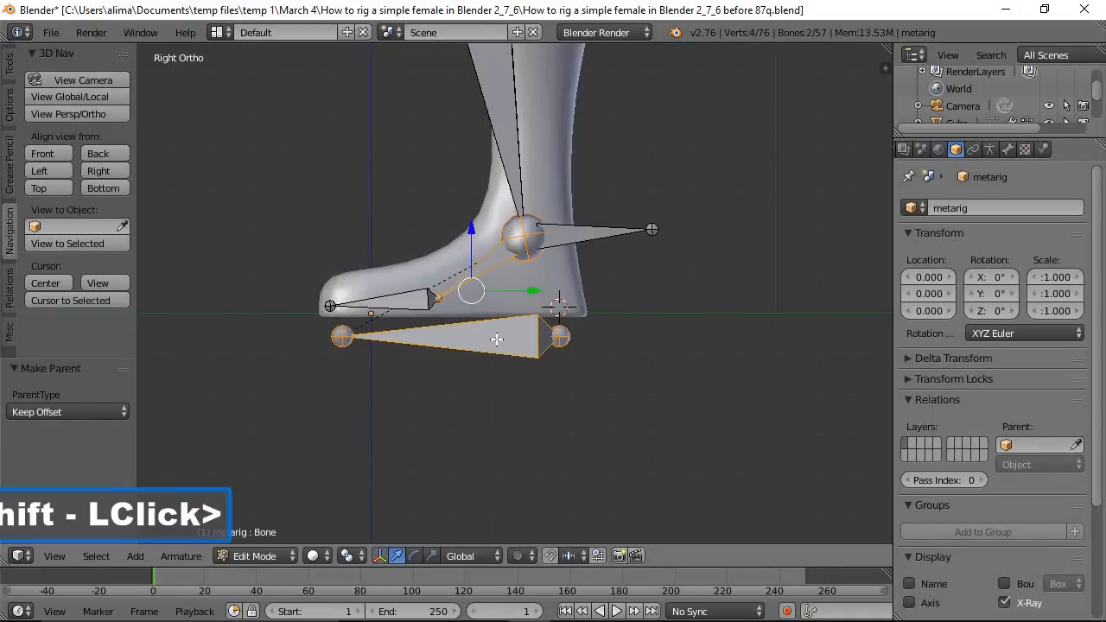
{"action": "key", "text": "ctrl"}
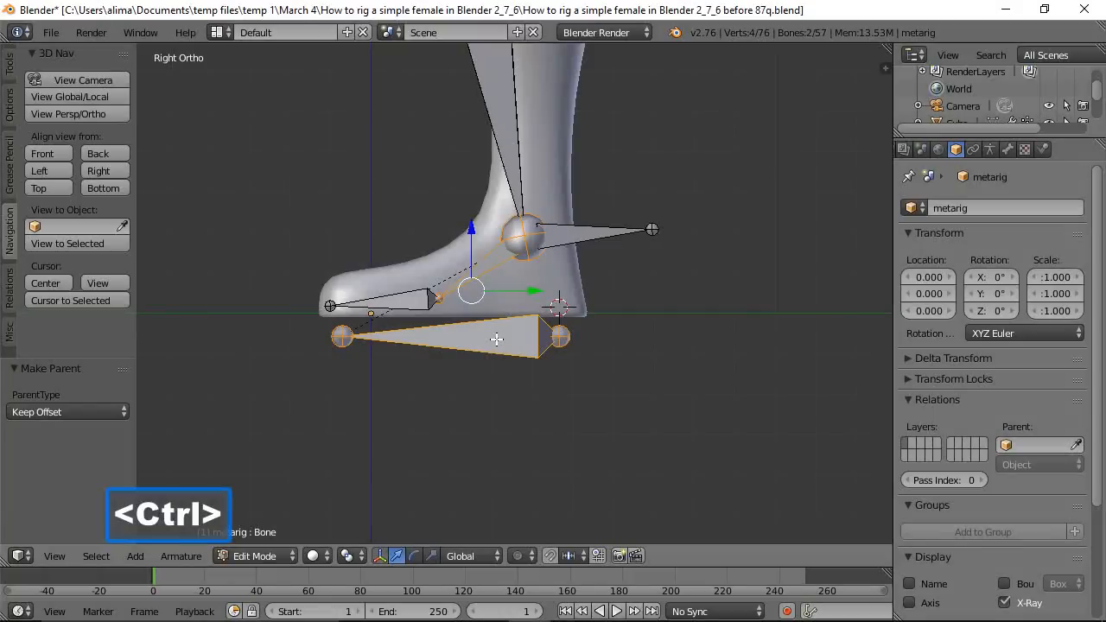
{"action": "key", "text": "ctrl+p"}
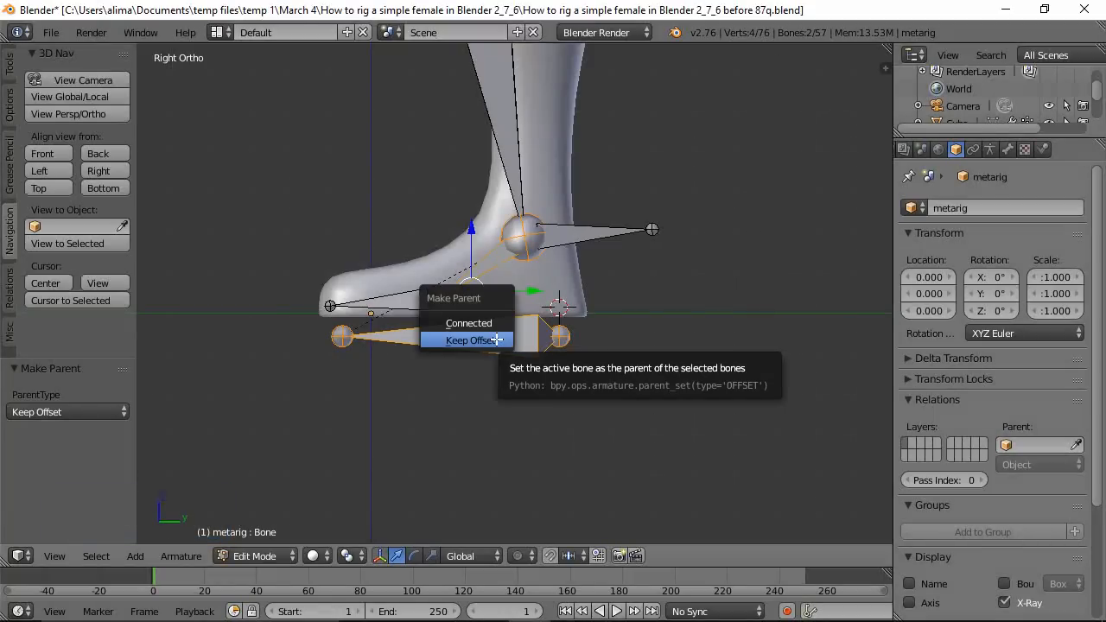
{"action": "left_click", "coordinate": [483, 341]}
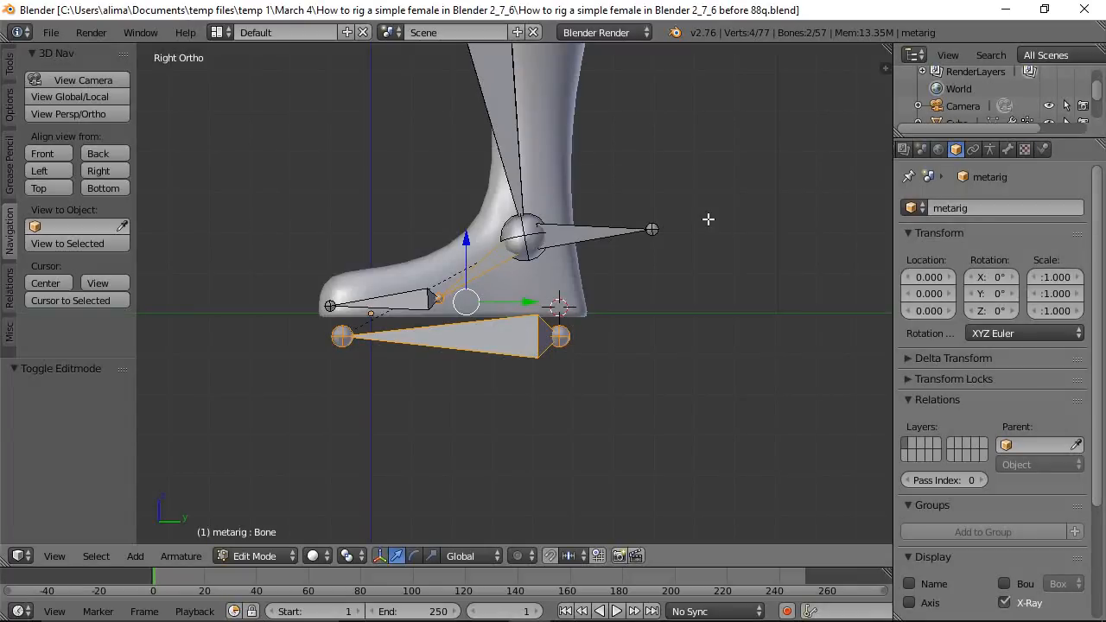
In Pose Mode, add a Copy Location constraint to foot.L with shin.L as its target, saving as version "before 89q".
{"action": "left_click", "coordinate": [281, 557]}
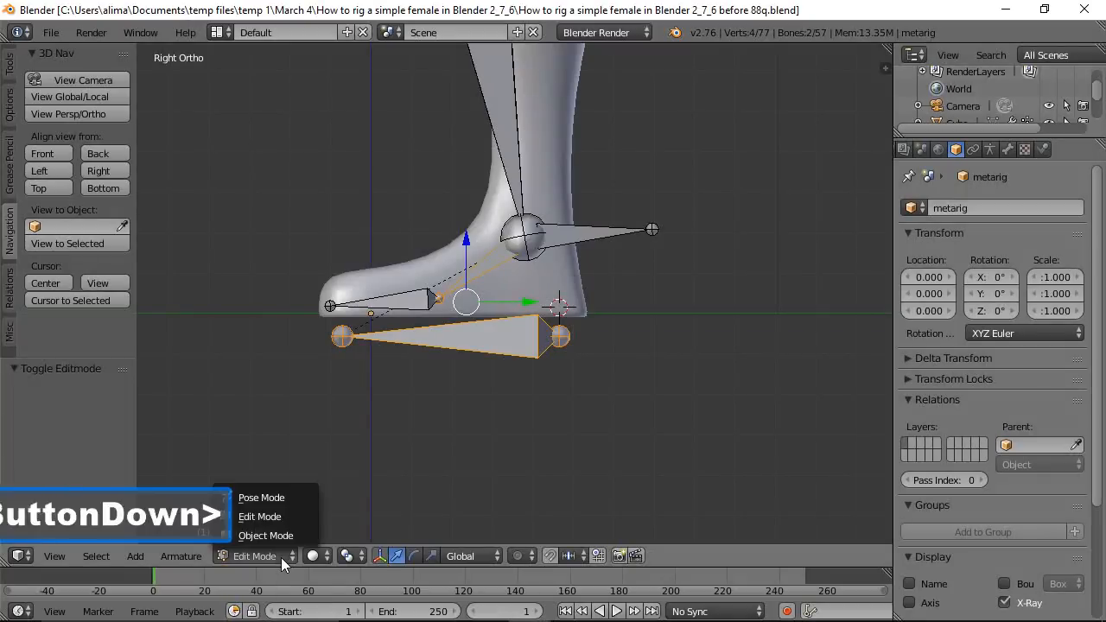
{"action": "left_click", "coordinate": [262, 496]}
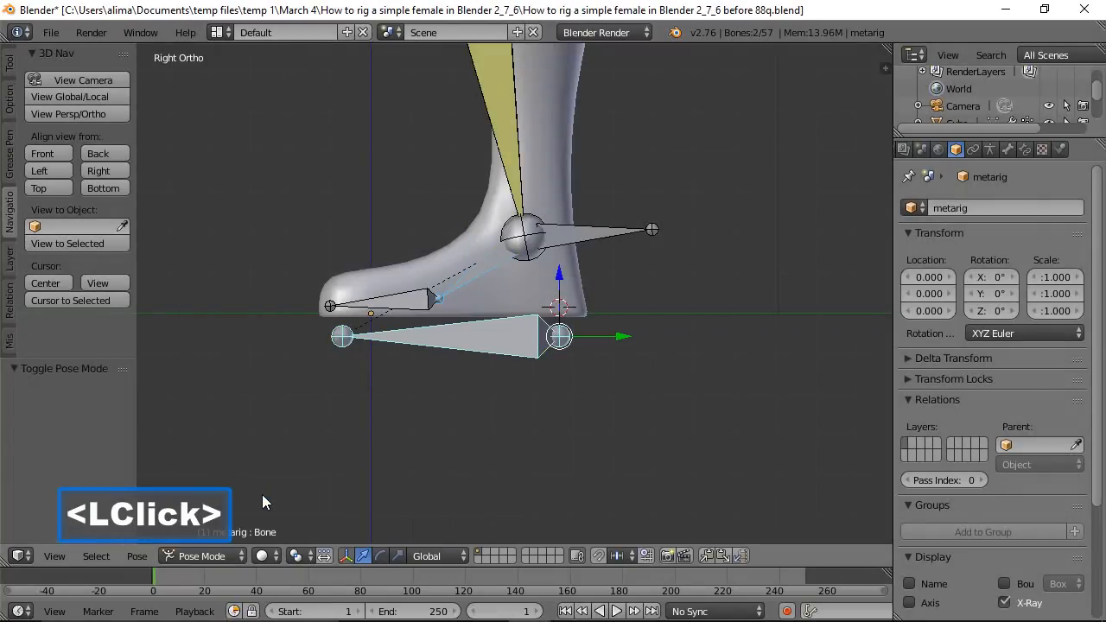
{"action": "left_click", "coordinate": [507, 128]}
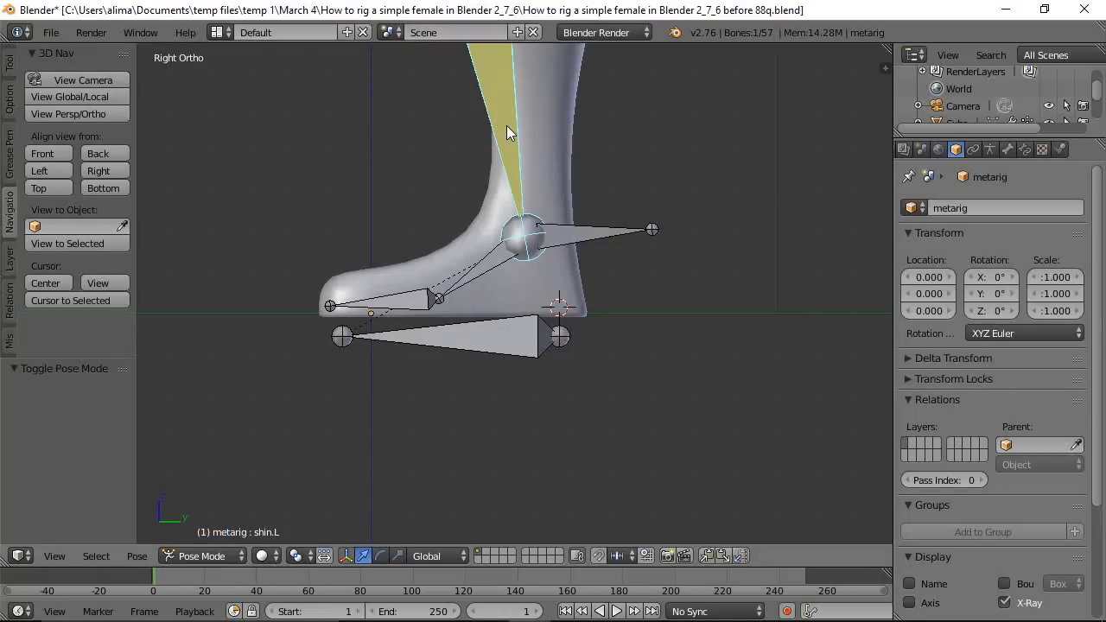
{"action": "left_click", "coordinate": [492, 268], "text": "shift"}
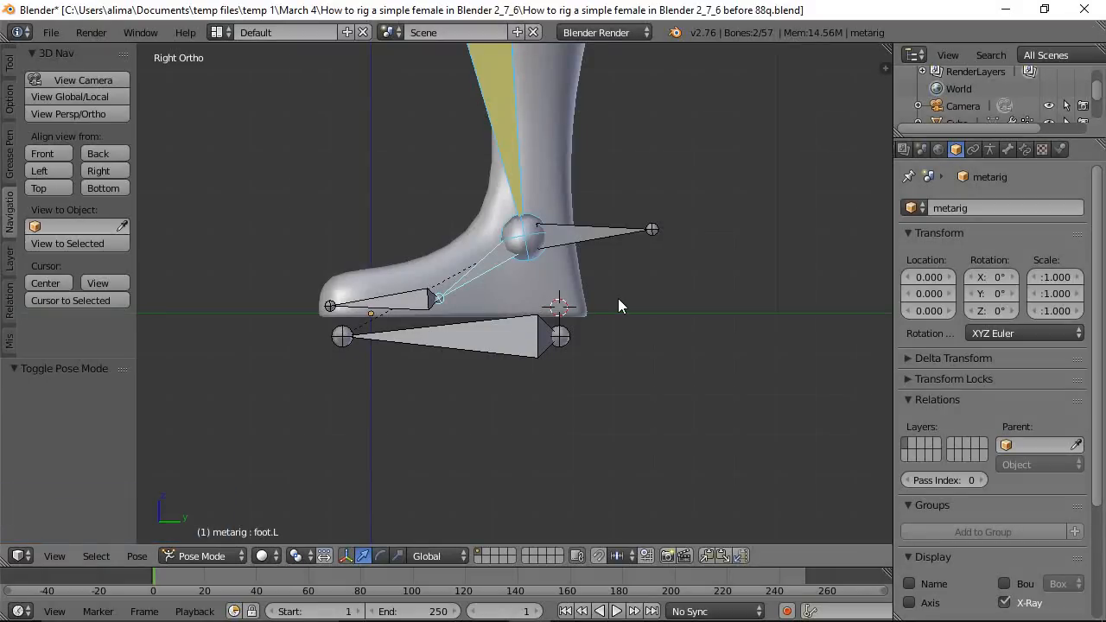
{"action": "key", "text": "ctrl"}
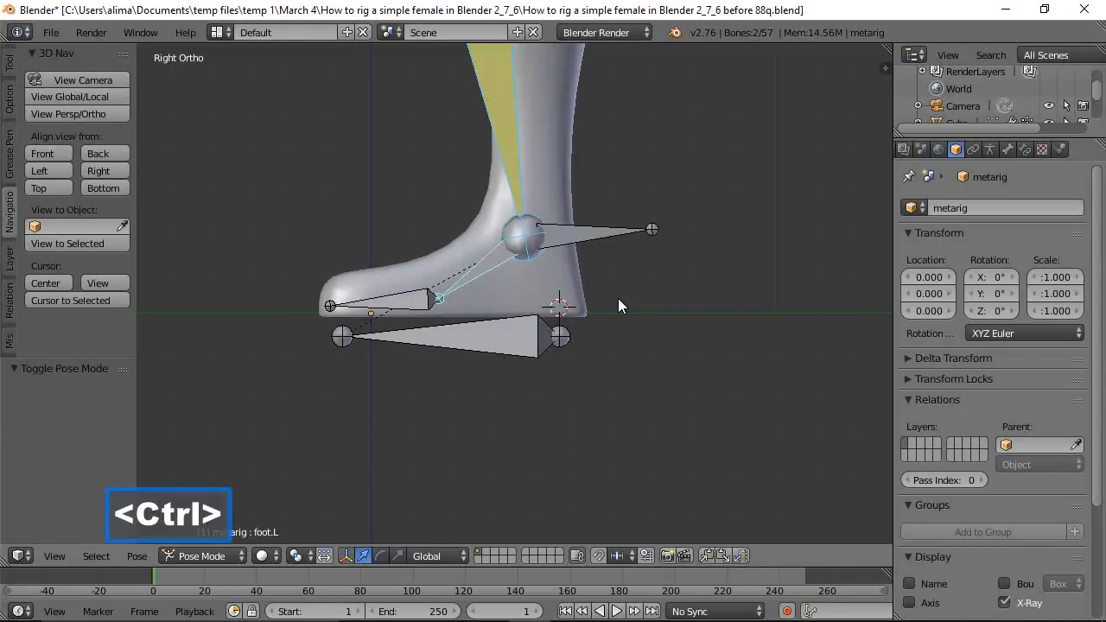
{"action": "key", "text": "ctrl+shift+c"}
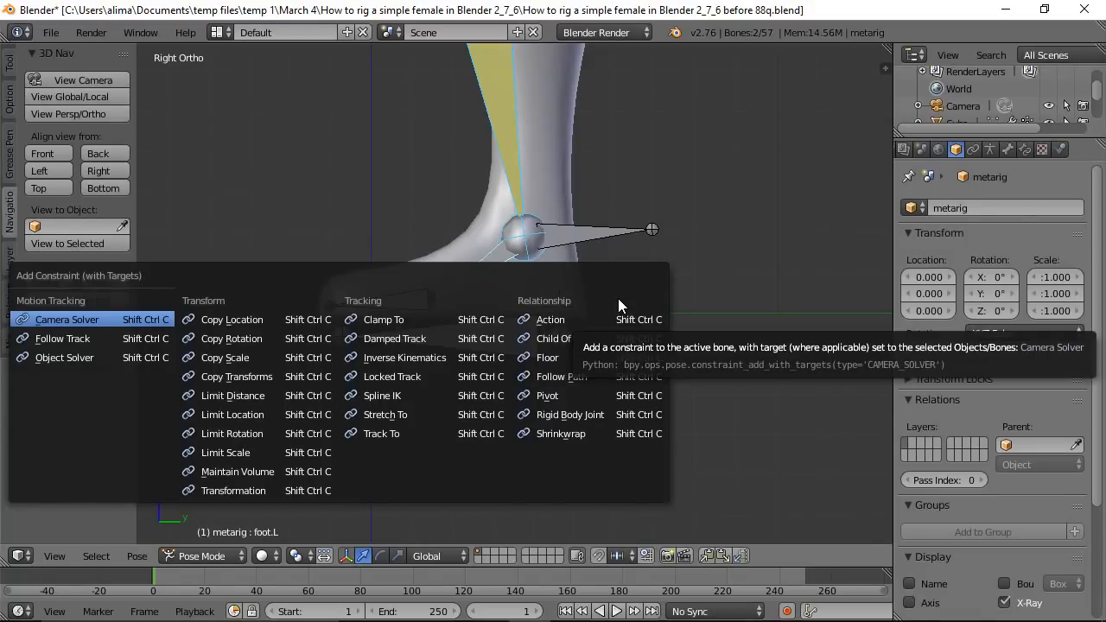
{"action": "left_click", "coordinate": [247, 318]}
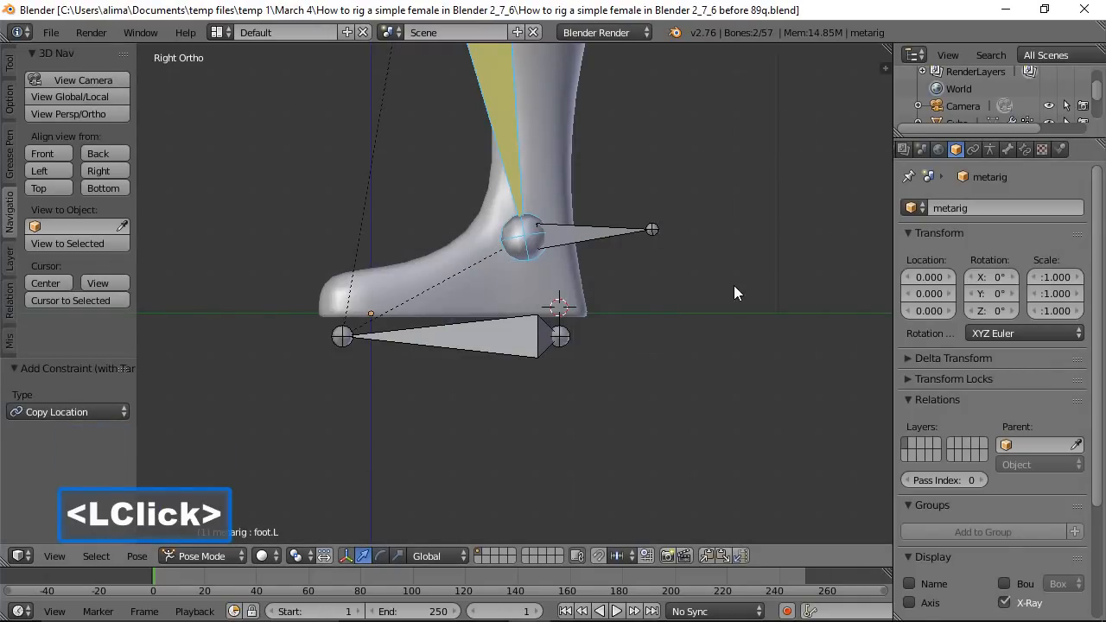
Set the Head/Tail value of foot.L's Copy Location constraint to 1.000 and save up to version "before 91q".
{"action": "scroll", "coordinate": [733, 285], "scroll_direction": "down", "scroll_amount": 5}
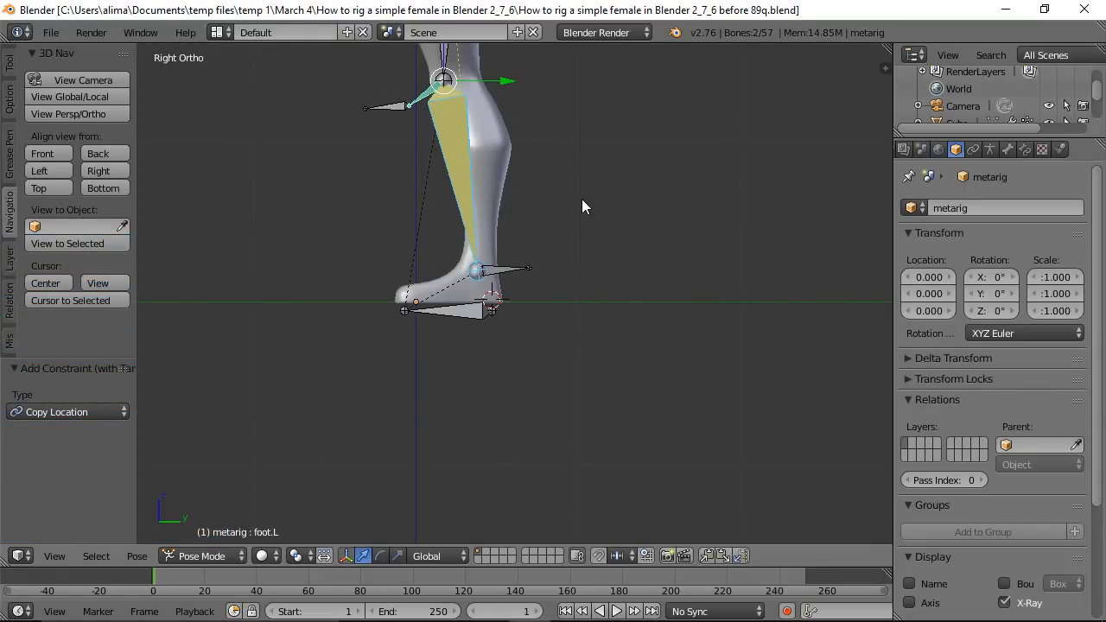
{"action": "left_click", "coordinate": [1024, 150]}
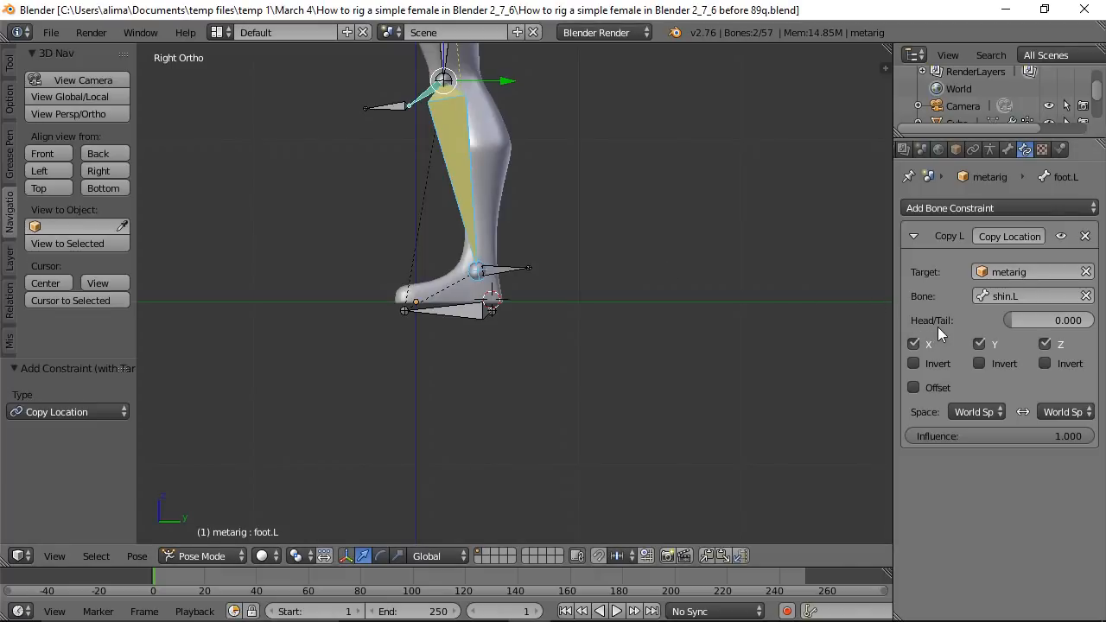
{"action": "left_click_drag", "start_coordinate": [1008, 318], "coordinate": [1095, 325]}
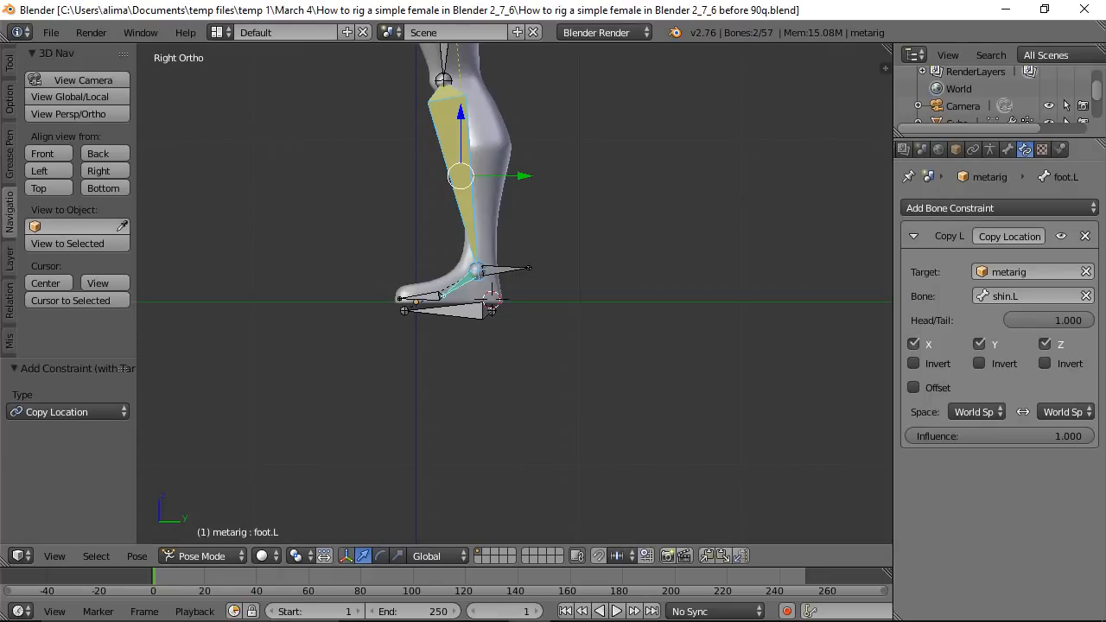
{"action": "left_click", "coordinate": [635, 182]}
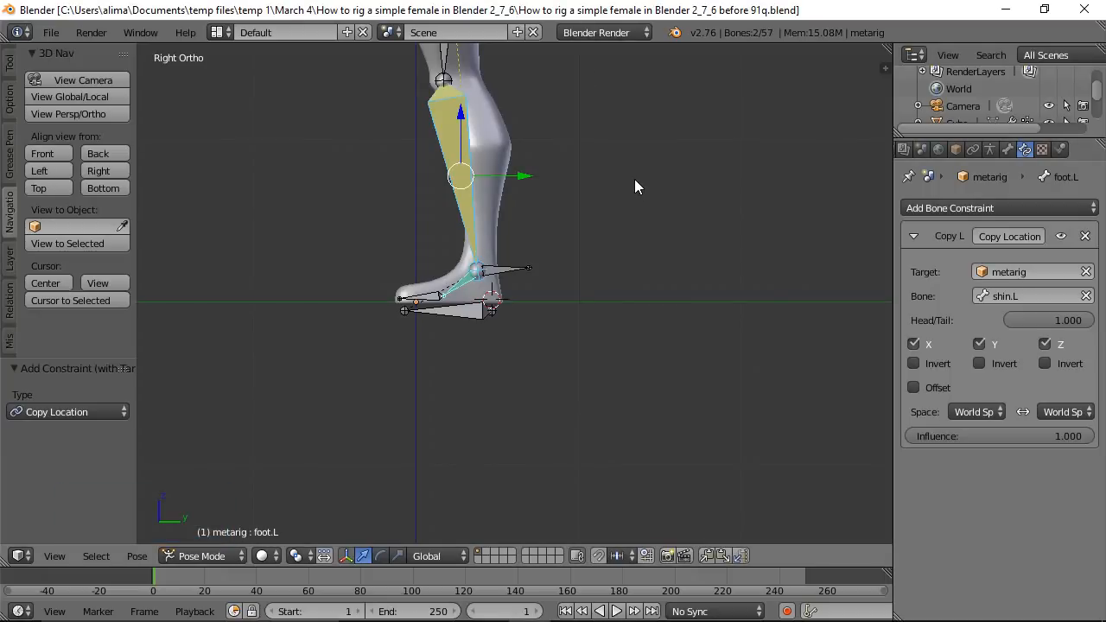
In Edit Mode, duplicate foot.L and toe.L together, leave the copies in place and save as version "before 93q".
{"action": "key", "text": "a"}
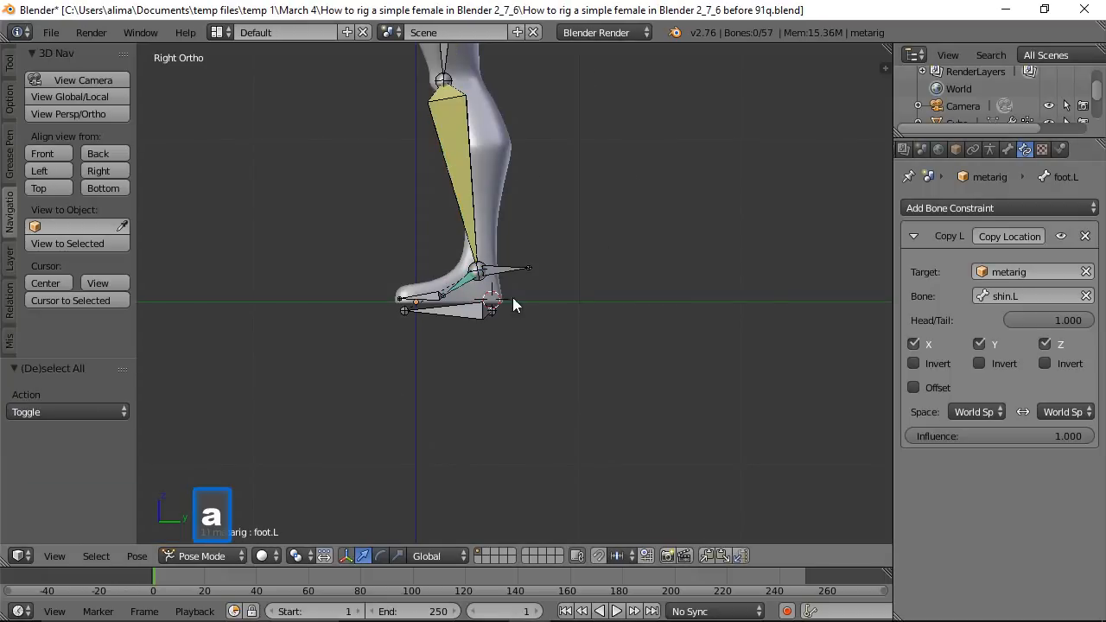
{"action": "left_click", "coordinate": [239, 557]}
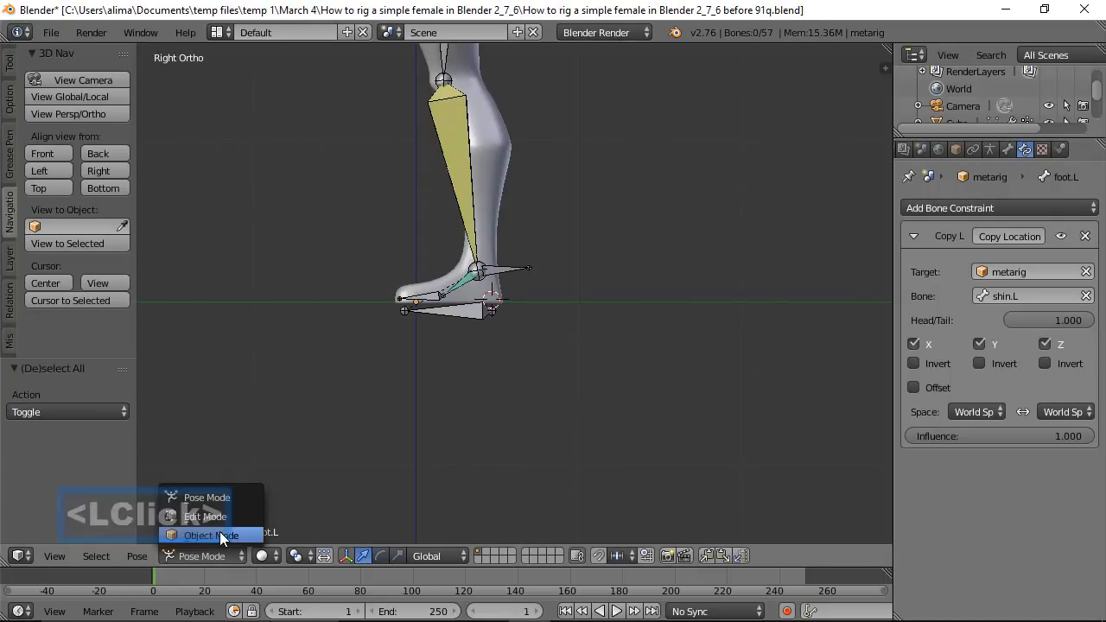
{"action": "left_click", "coordinate": [205, 515]}
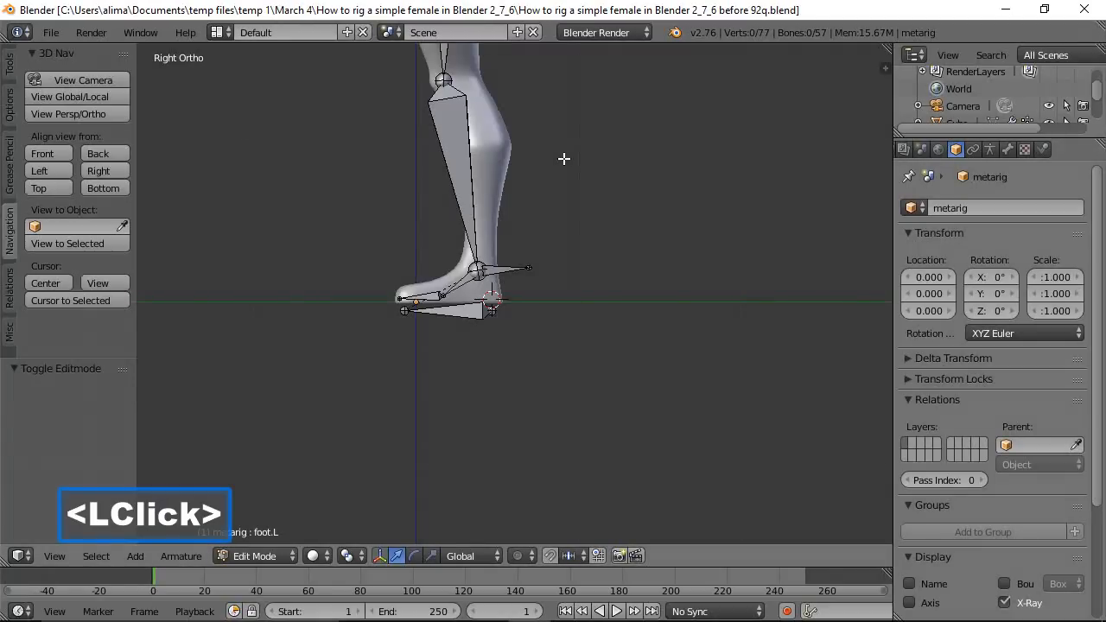
{"action": "key", "text": "b"}
{"action": "left_click_drag", "start_coordinate": [375, 202], "coordinate": [558, 341]}
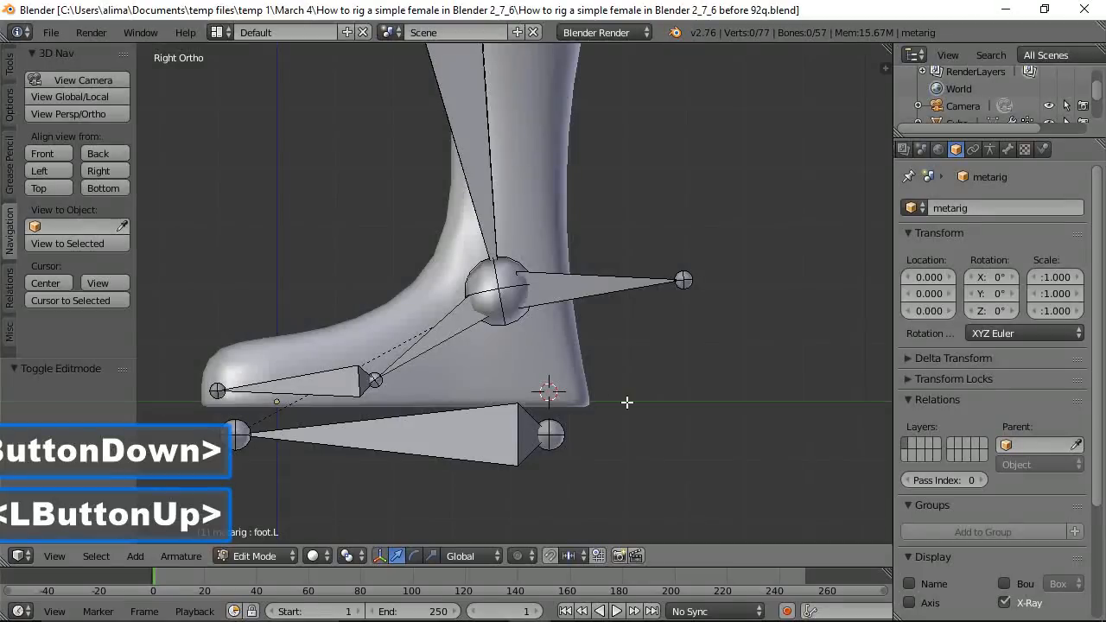
{"action": "left_click", "coordinate": [456, 326]}
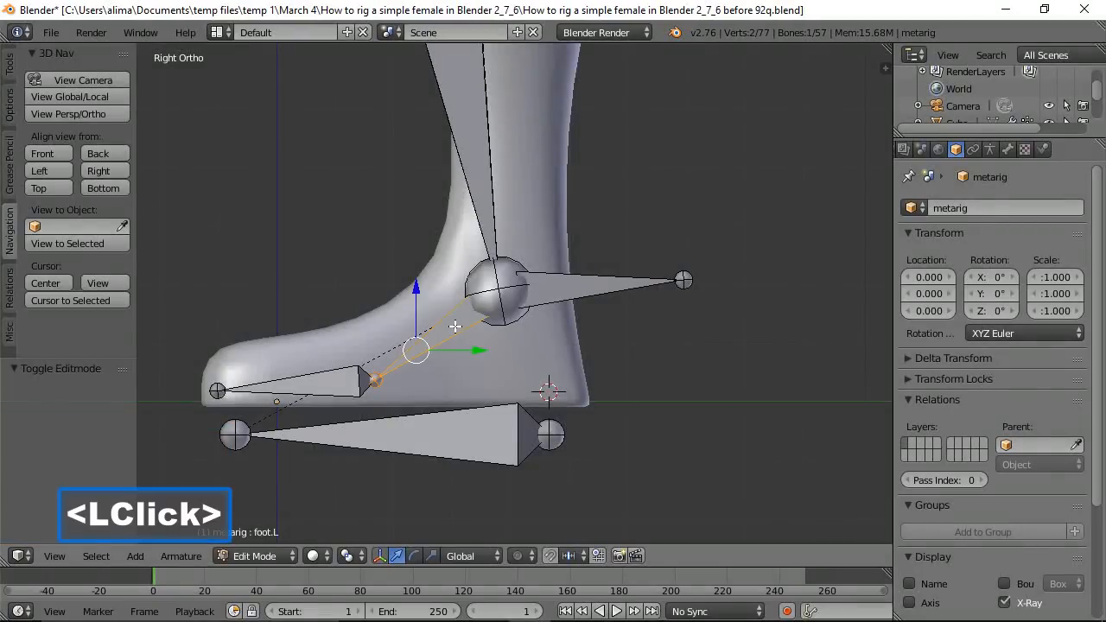
{"action": "left_click", "coordinate": [343, 380]}
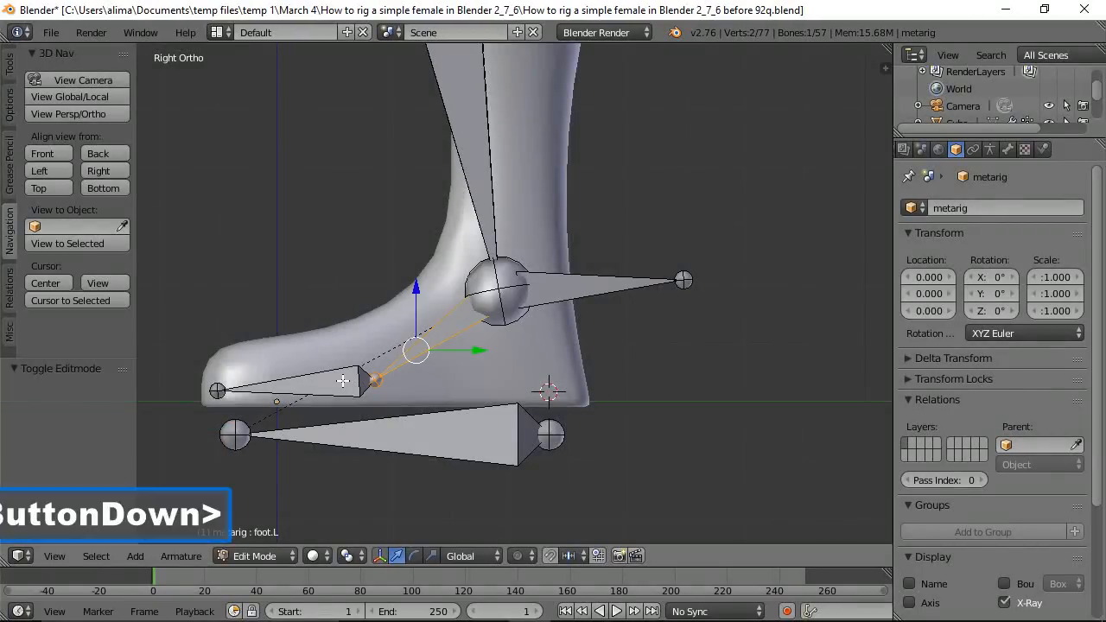
{"action": "left_click", "coordinate": [343, 380], "text": "shift"}
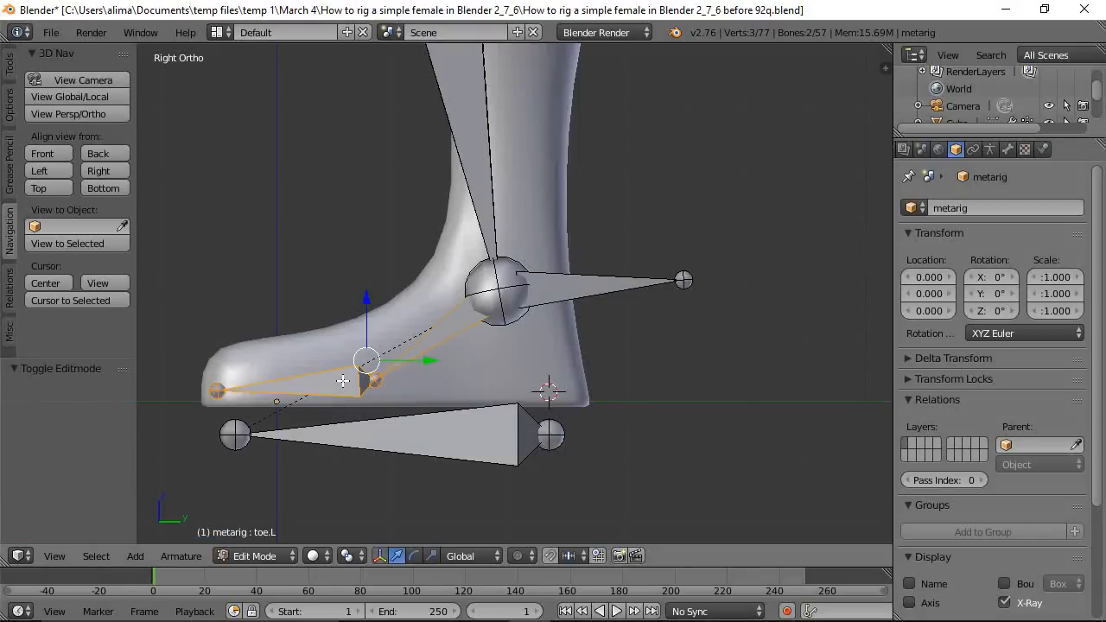
{"action": "key", "text": "shift+d"}
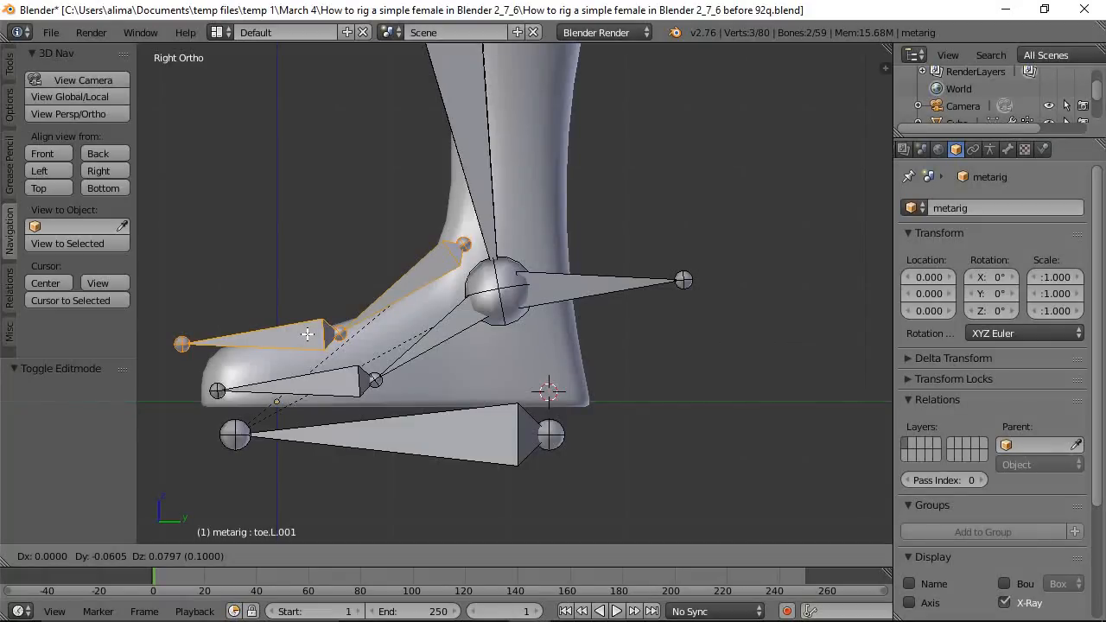
{"action": "right_click", "coordinate": [307, 334]}
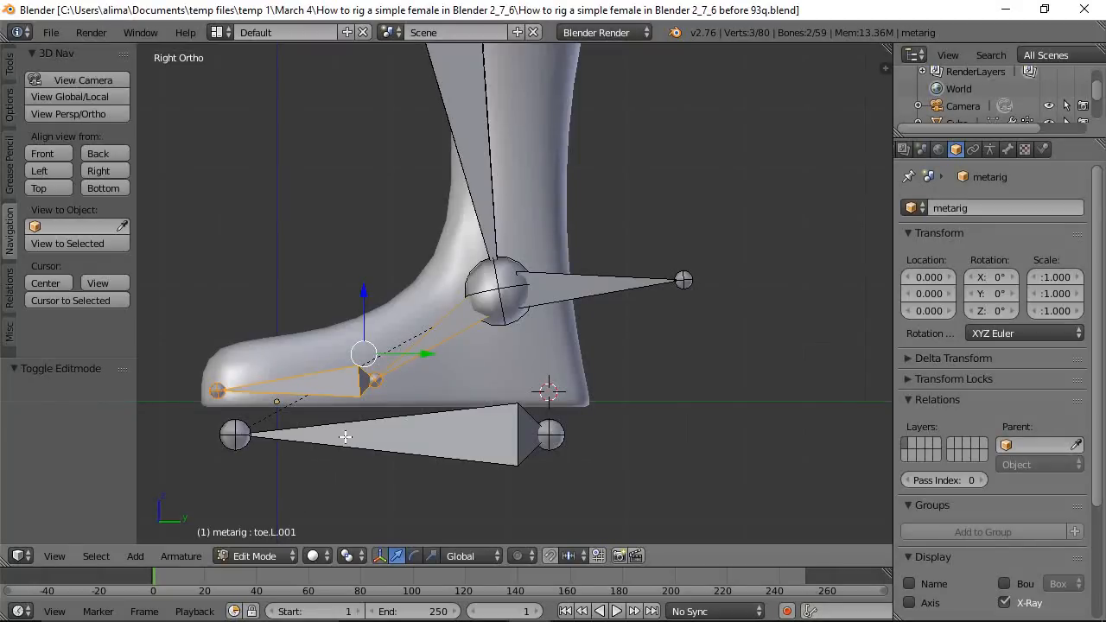
Show the viewport's item properties containing the bone name and save as version "before 94q".
{"action": "middle_click_drag", "start_coordinate": [318, 390], "coordinate": [360, 422]}
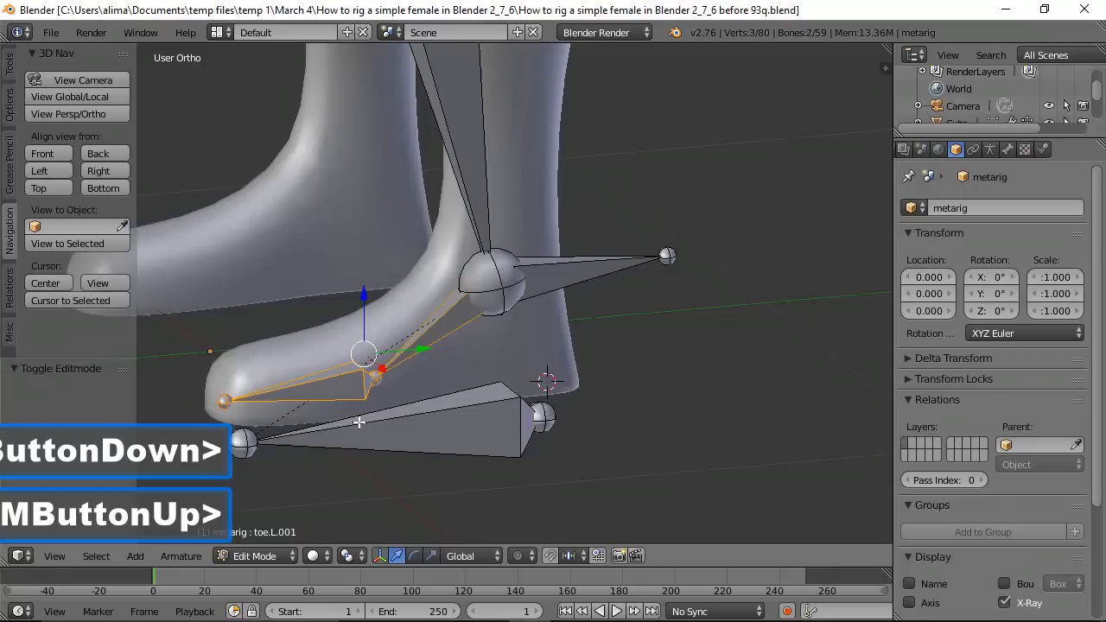
{"action": "key", "text": "n"}
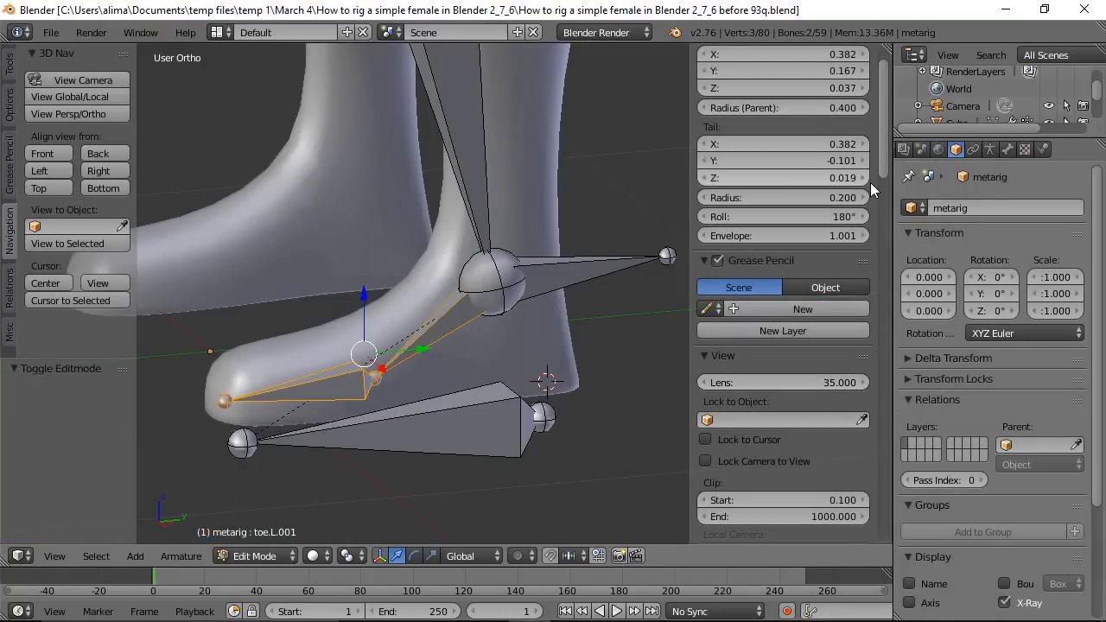
{"action": "left_click_drag", "start_coordinate": [882, 139], "coordinate": [876, 233]}
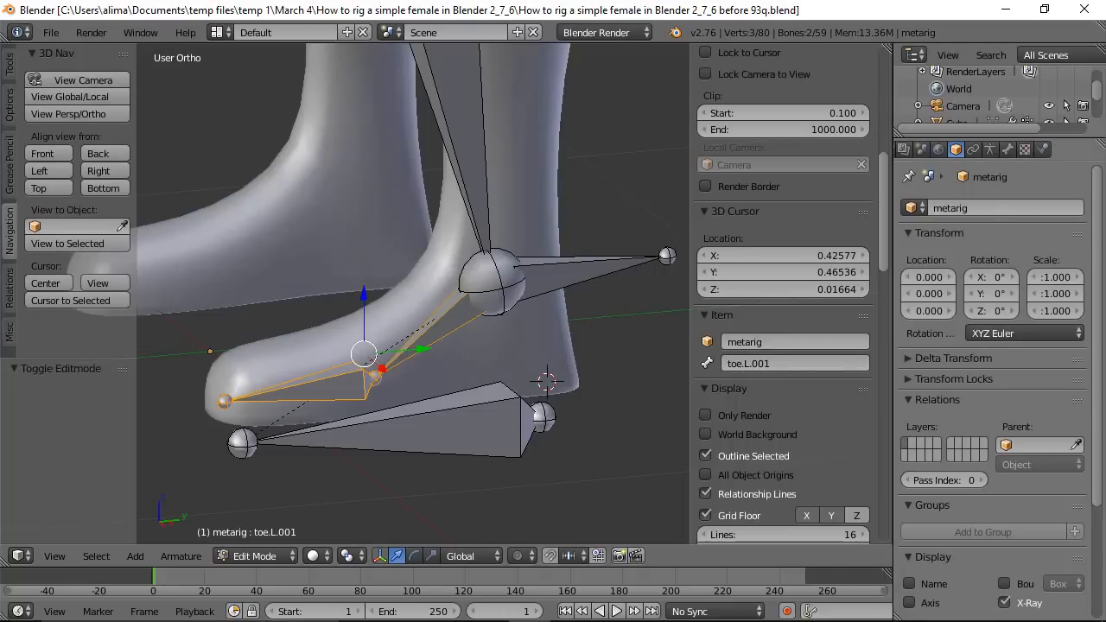
{"action": "left_click", "coordinate": [579, 153]}
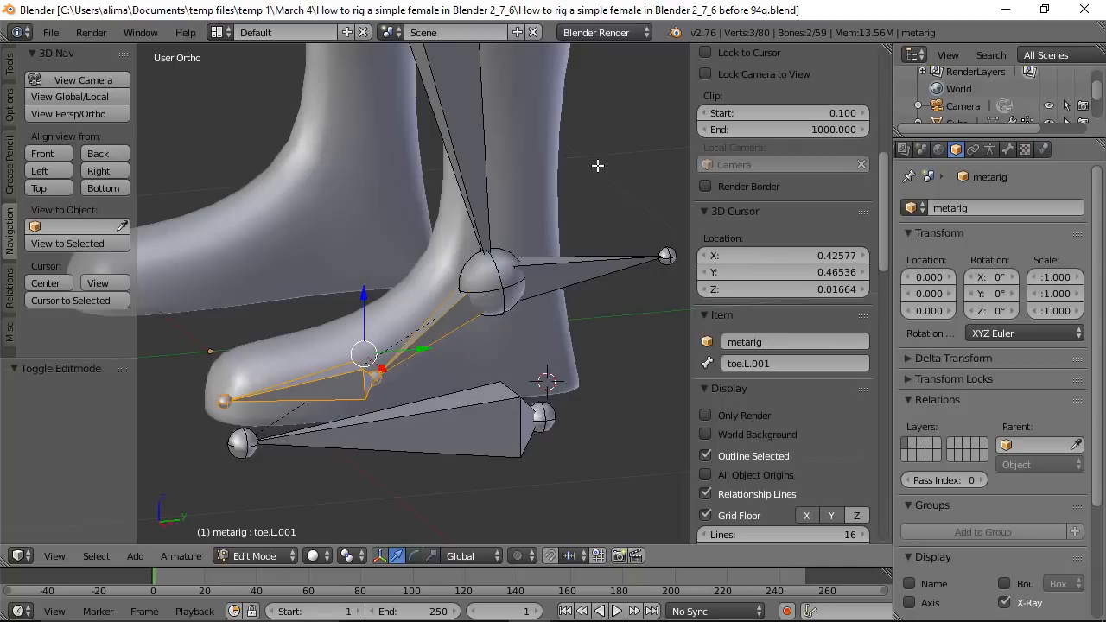
Rename the duplicated foot bone foot.L.001 as foot_roll.l and save as version "before 95q".
{"action": "left_click", "coordinate": [457, 316]}
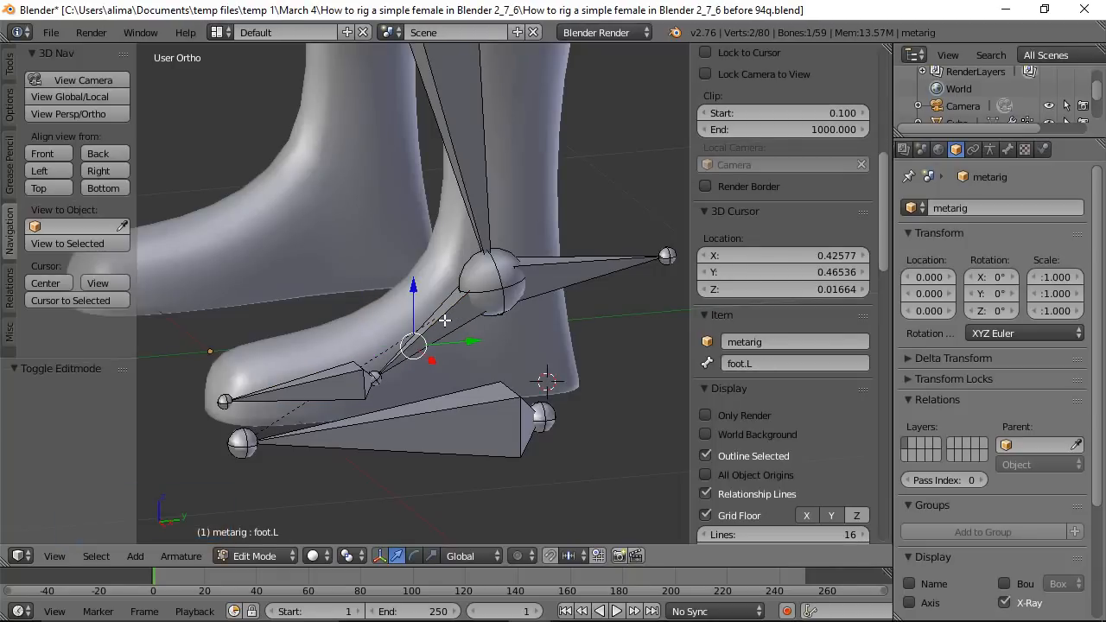
{"action": "left_click", "coordinate": [445, 321]}
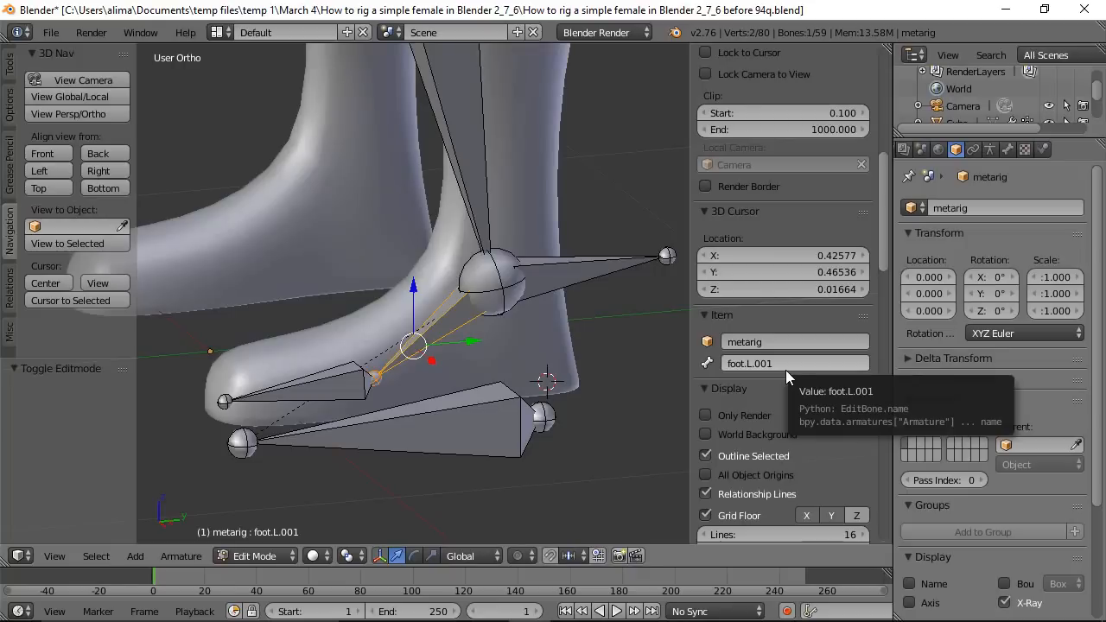
{"action": "left_click", "coordinate": [760, 367]}
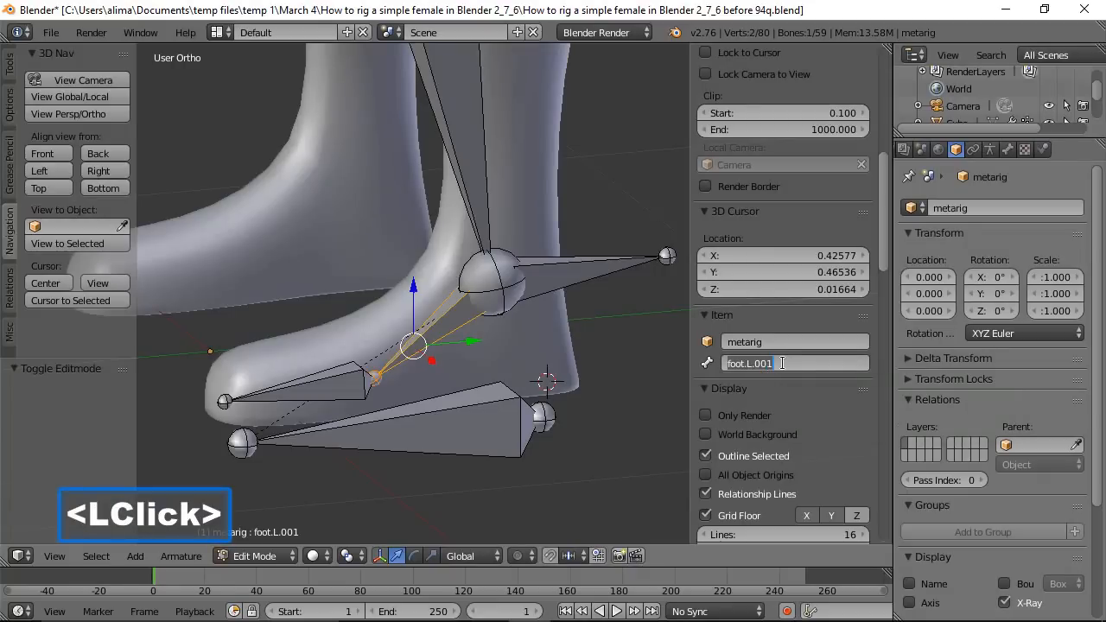
{"action": "key", "text": "BackSpace"}
{"action": "key", "text": "BackSpace"}
{"action": "key", "text": "BackSpace"}
{"action": "key", "text": "BackSpace"}
{"action": "key", "text": "BackSpace"}
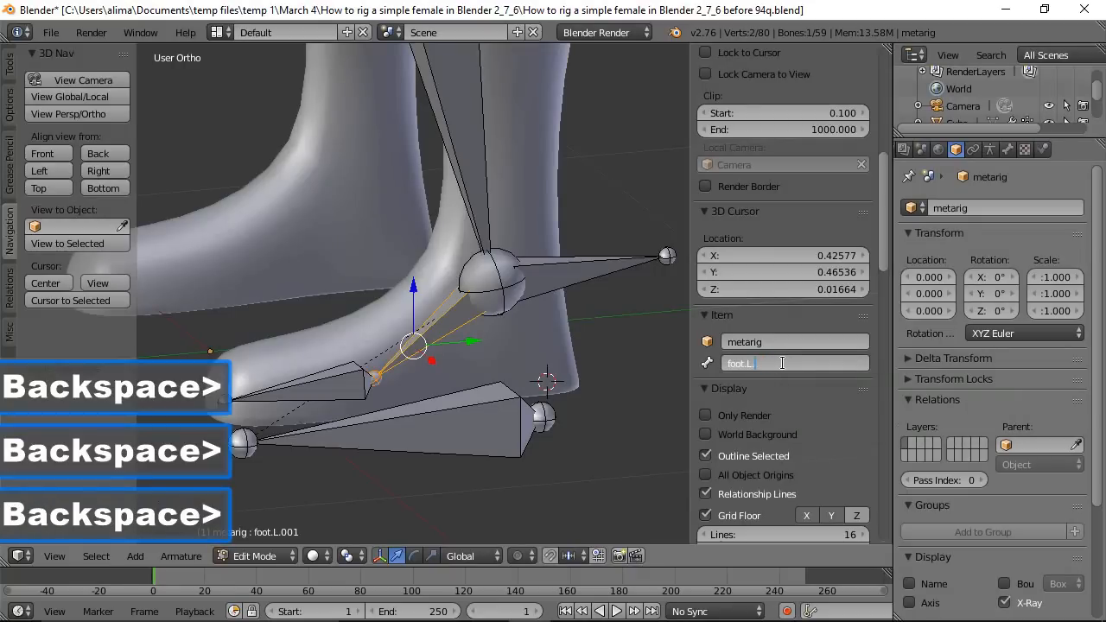
{"action": "key", "text": "BackSpace"}
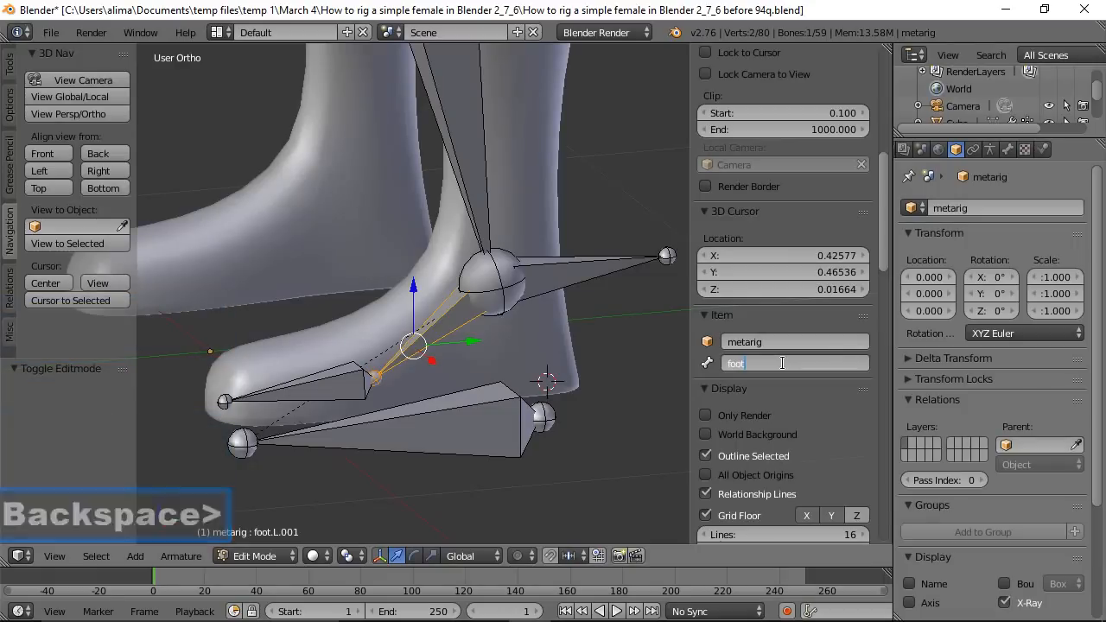
{"action": "type", "text": "_rol"}
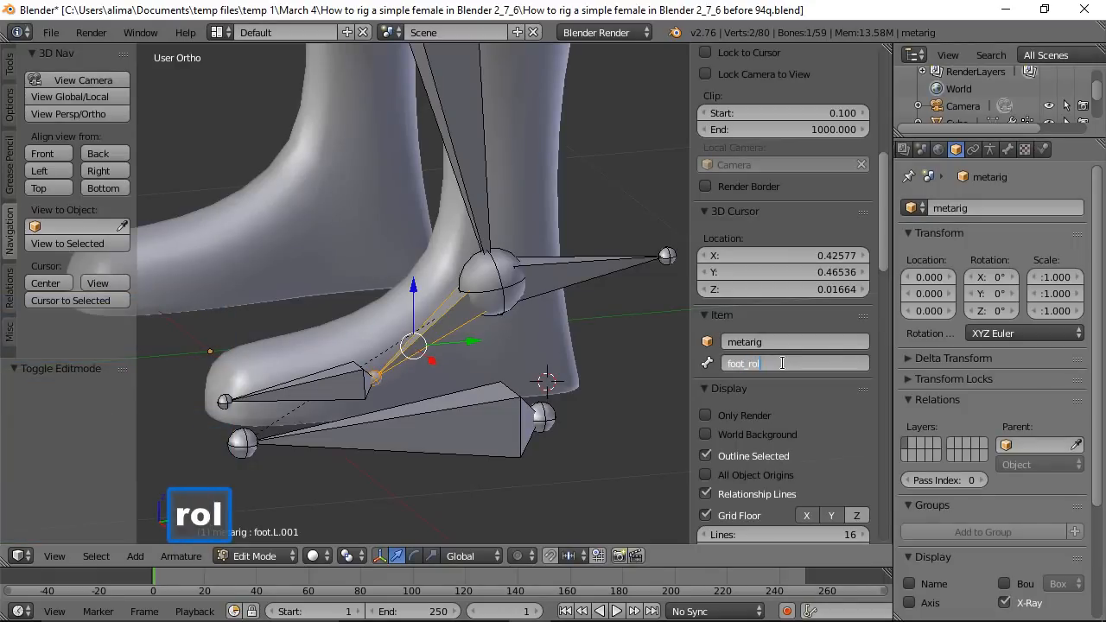
{"action": "type", "text": "l.l"}
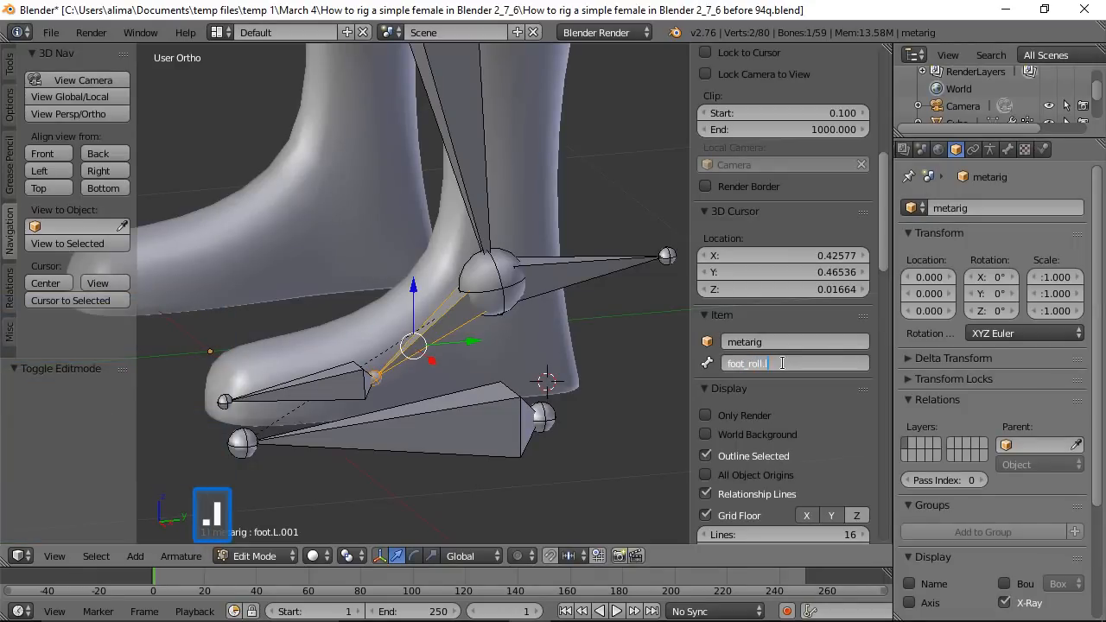
{"action": "key", "text": "Return"}
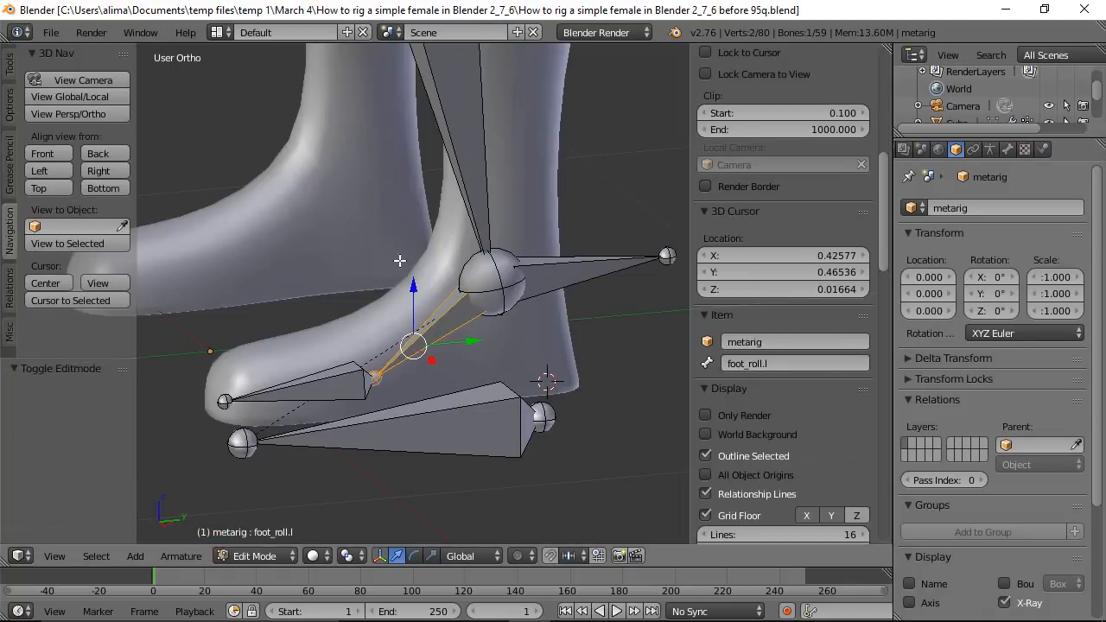
Rename the duplicated toe bone toe.L.001 as toe_control.l and save up to version "before 97q".
{"action": "left_click", "coordinate": [336, 382]}
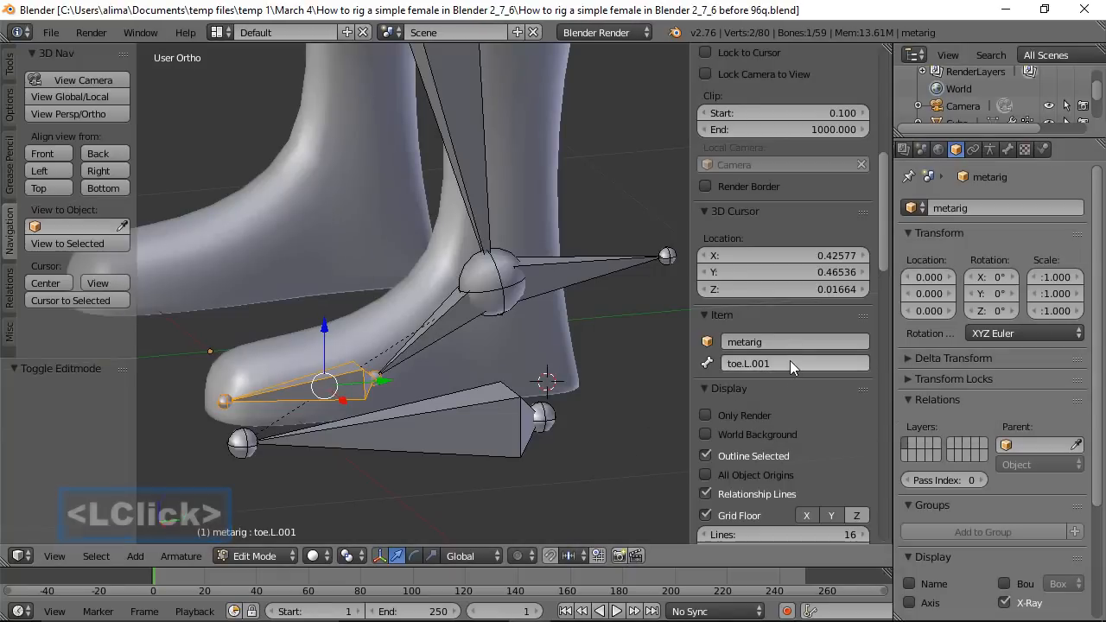
{"action": "left_click", "coordinate": [788, 363]}
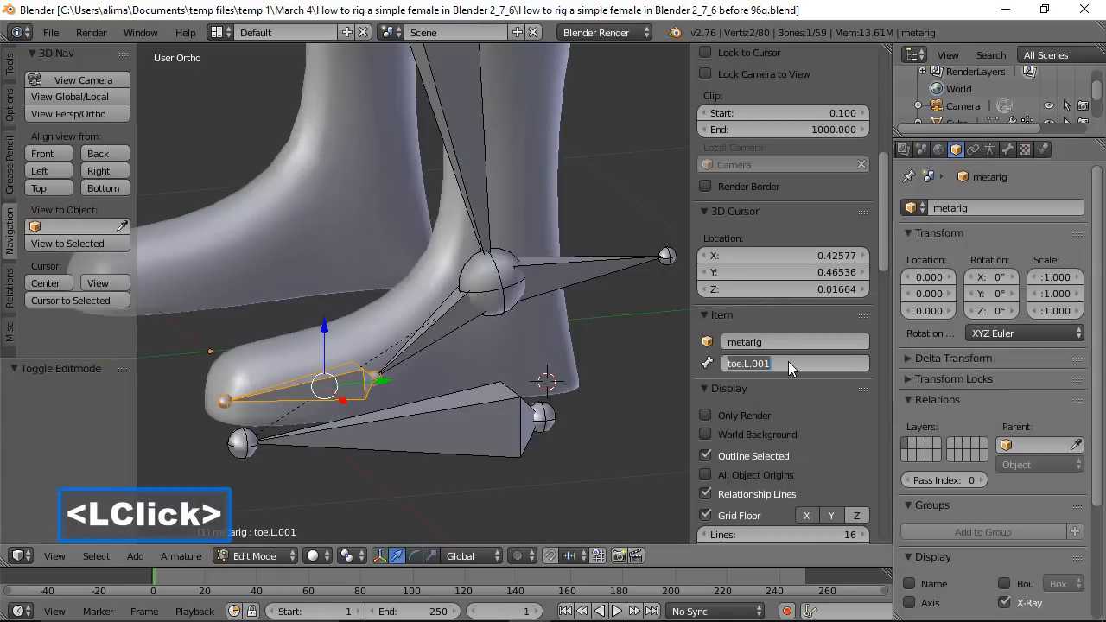
{"action": "left_click", "coordinate": [785, 363]}
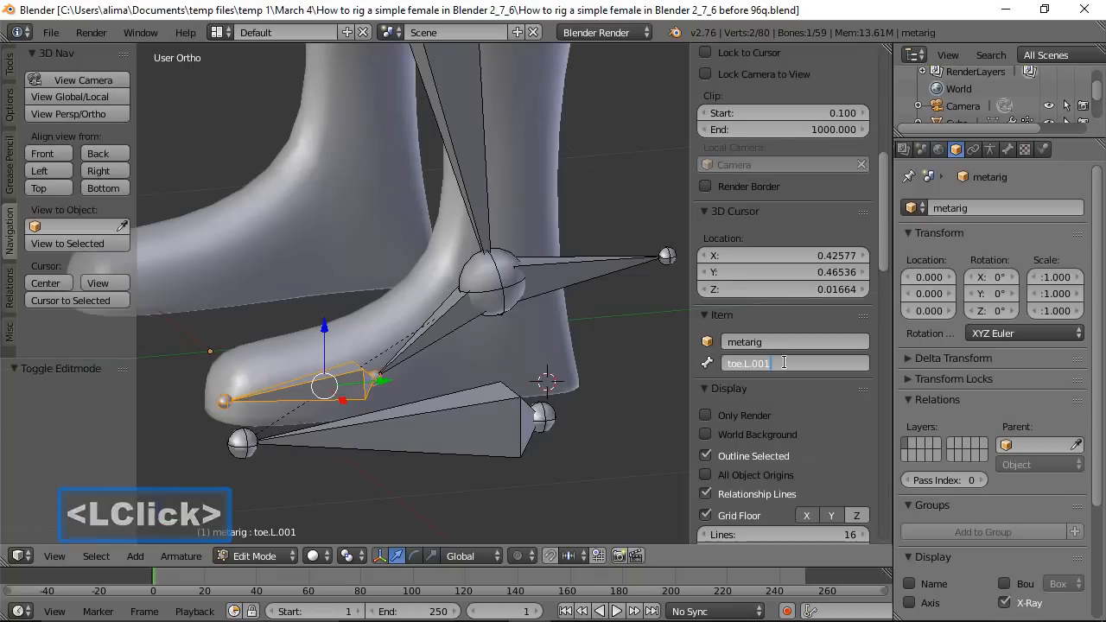
{"action": "key", "text": "BackSpace"}
{"action": "key", "text": "BackSpace"}
{"action": "key", "text": "BackSpace"}
{"action": "key", "text": "BackSpace"}
{"action": "key", "text": "BackSpace"}
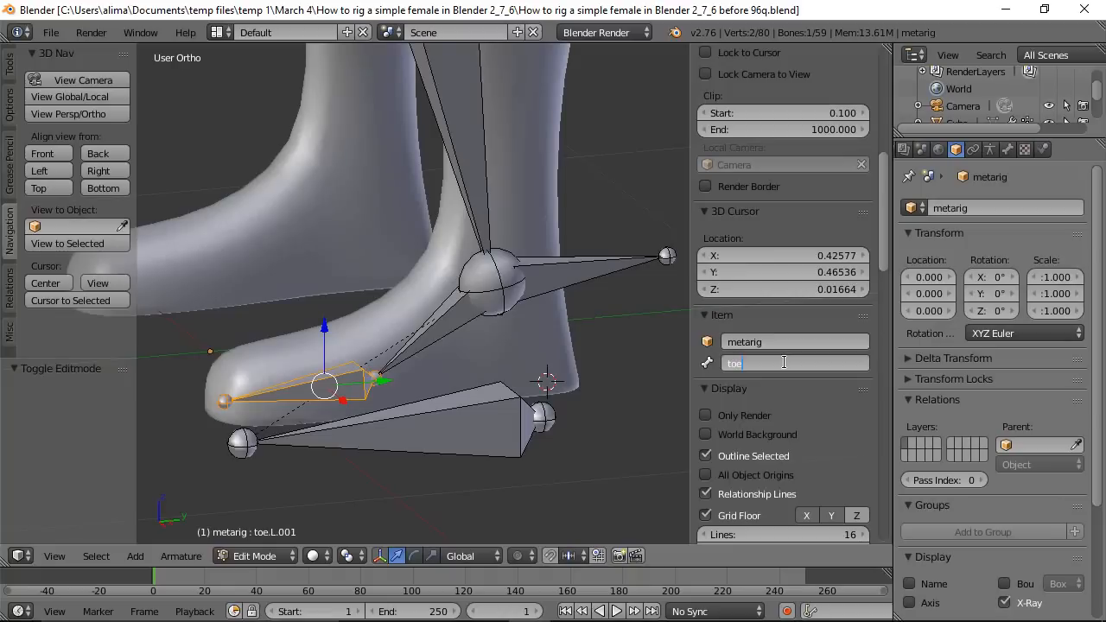
{"action": "type", "text": "_"}
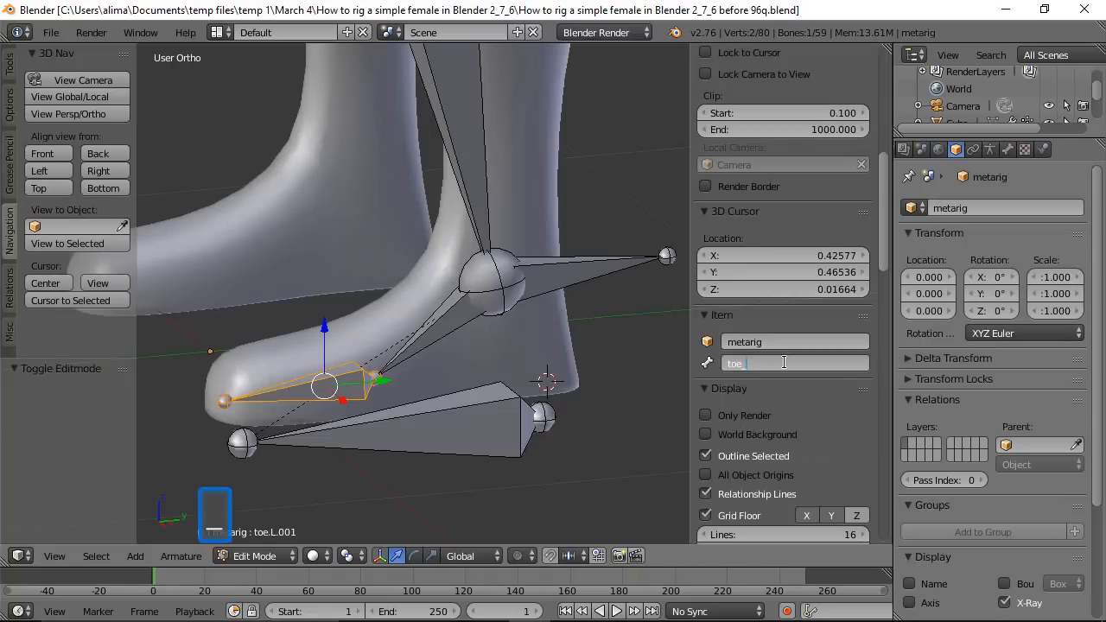
{"action": "type", "text": "c"}
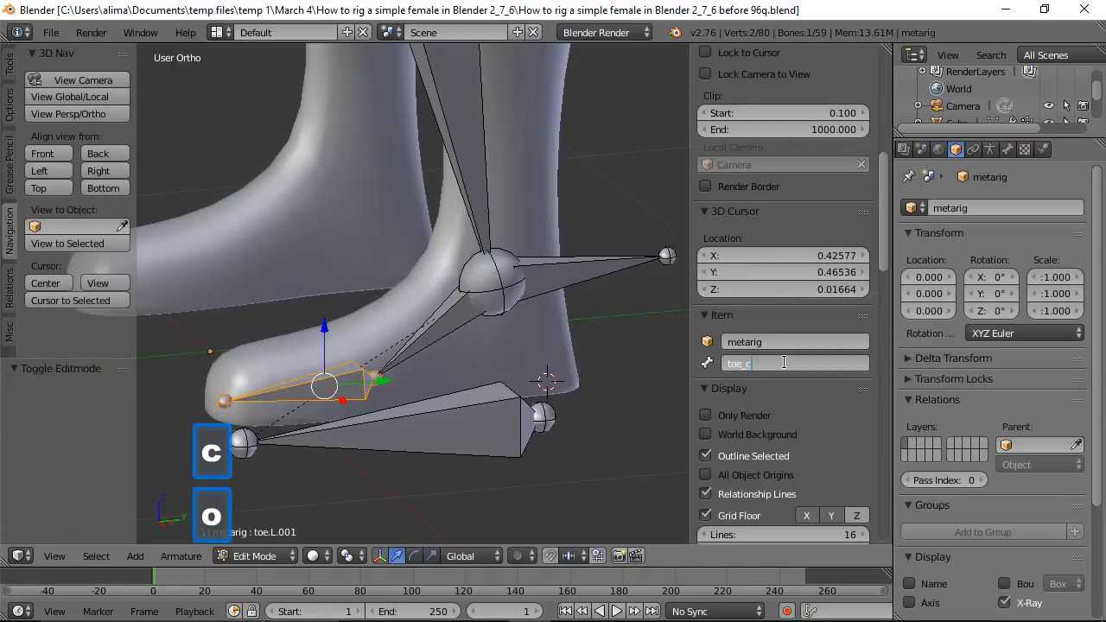
{"action": "type", "text": "ontrol"}
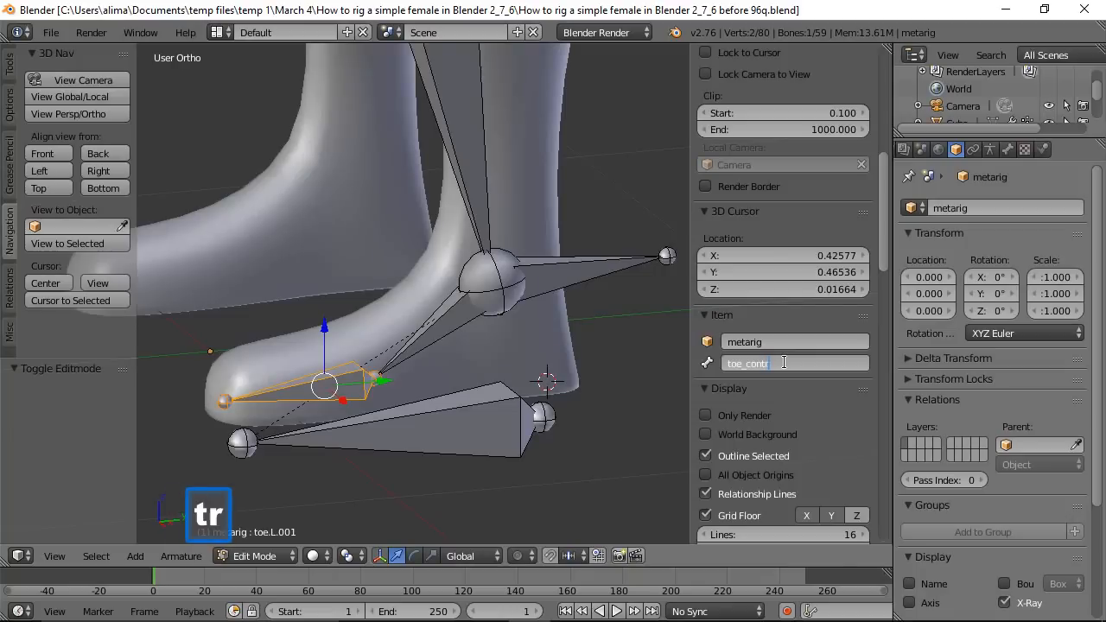
{"action": "type", "text": ".l"}
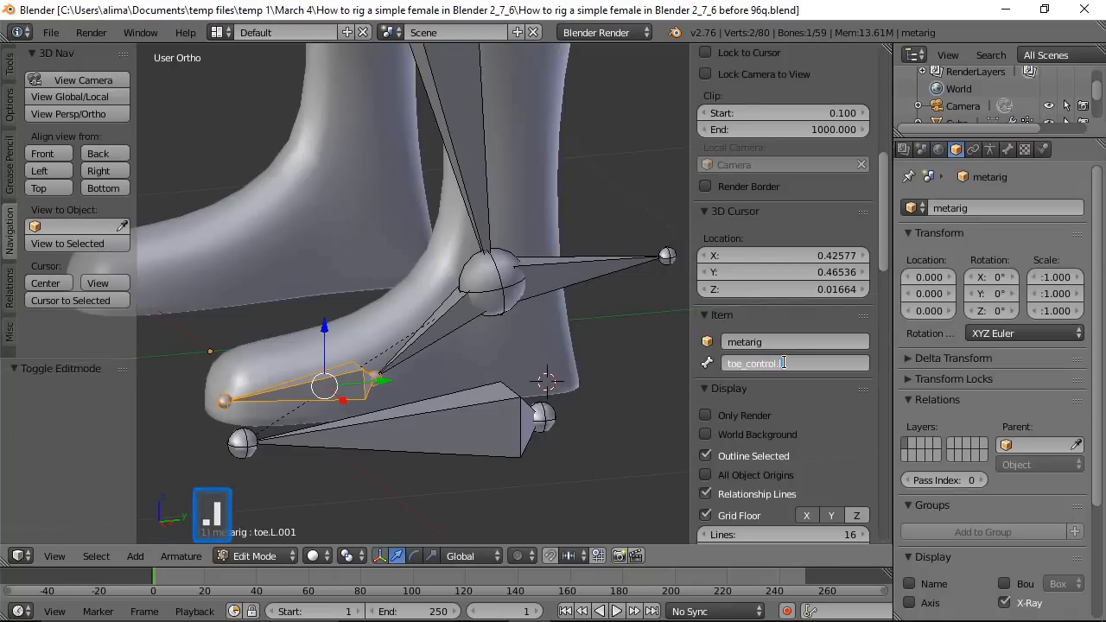
{"action": "key", "text": "Return"}
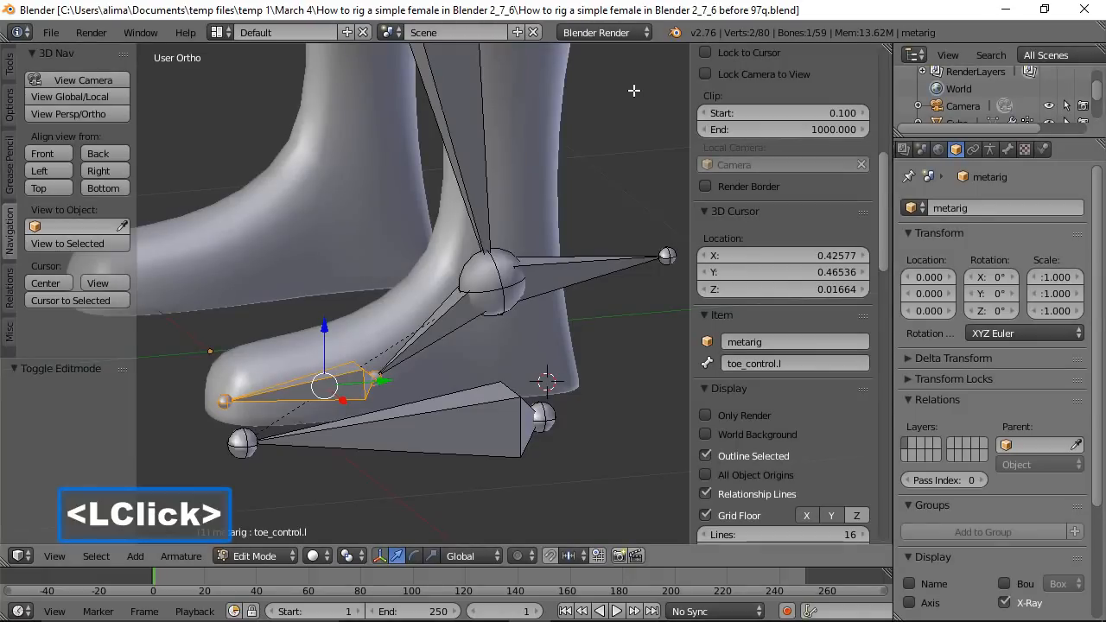
In Pose Mode, rotate foot_roll.l by -10.87° about the global X axis and save up to version "before 99q".
{"action": "left_click", "coordinate": [453, 320]}
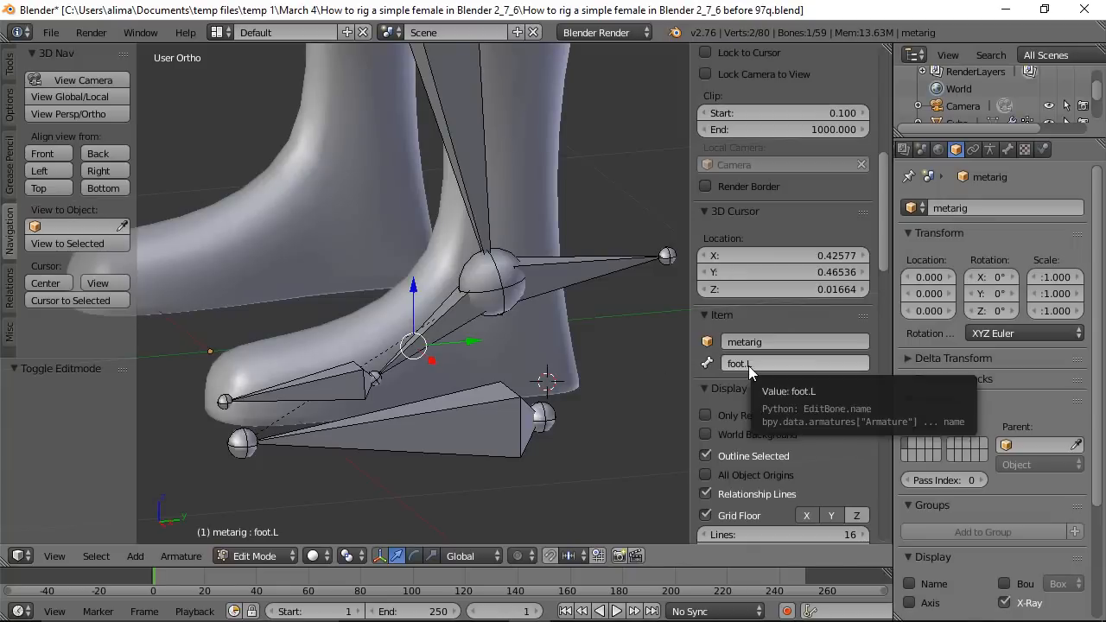
{"action": "left_click", "coordinate": [448, 318]}
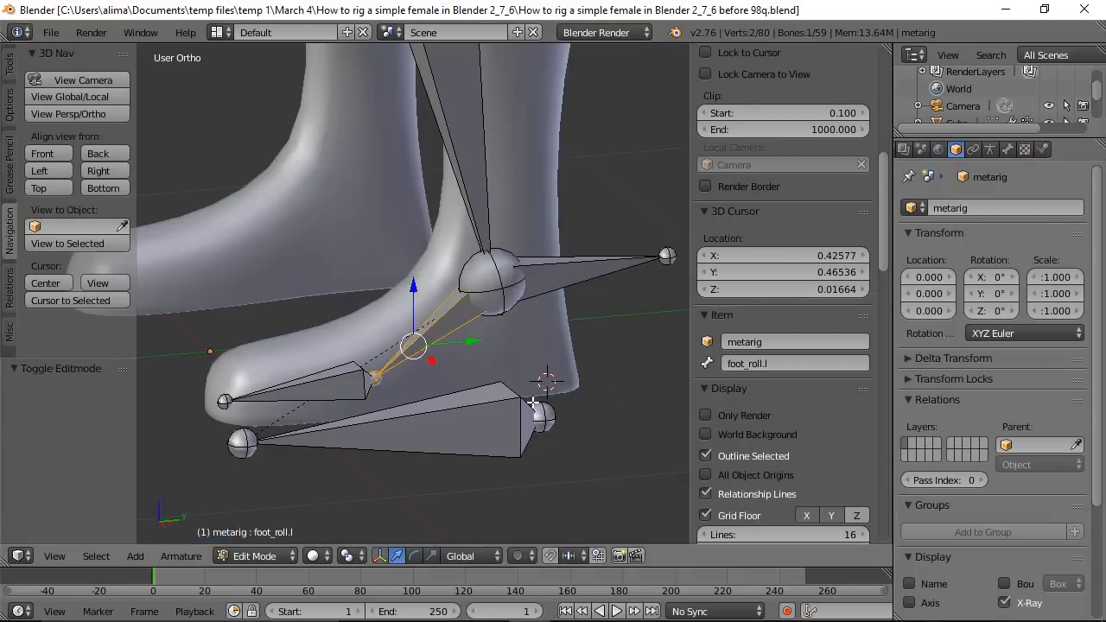
{"action": "left_click", "coordinate": [292, 559]}
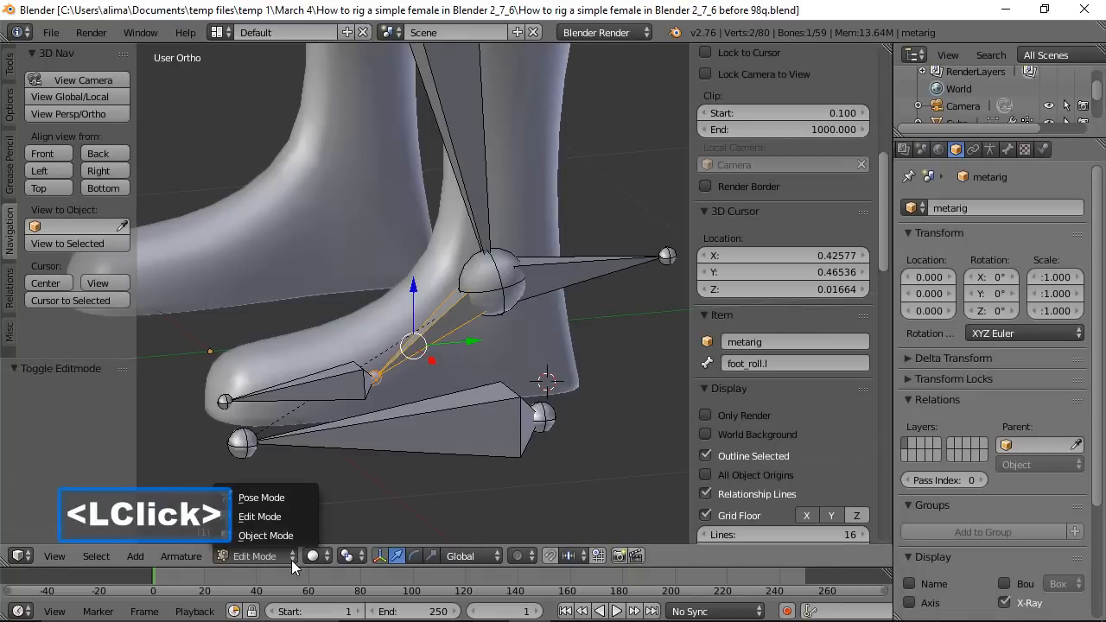
{"action": "left_click", "coordinate": [259, 498]}
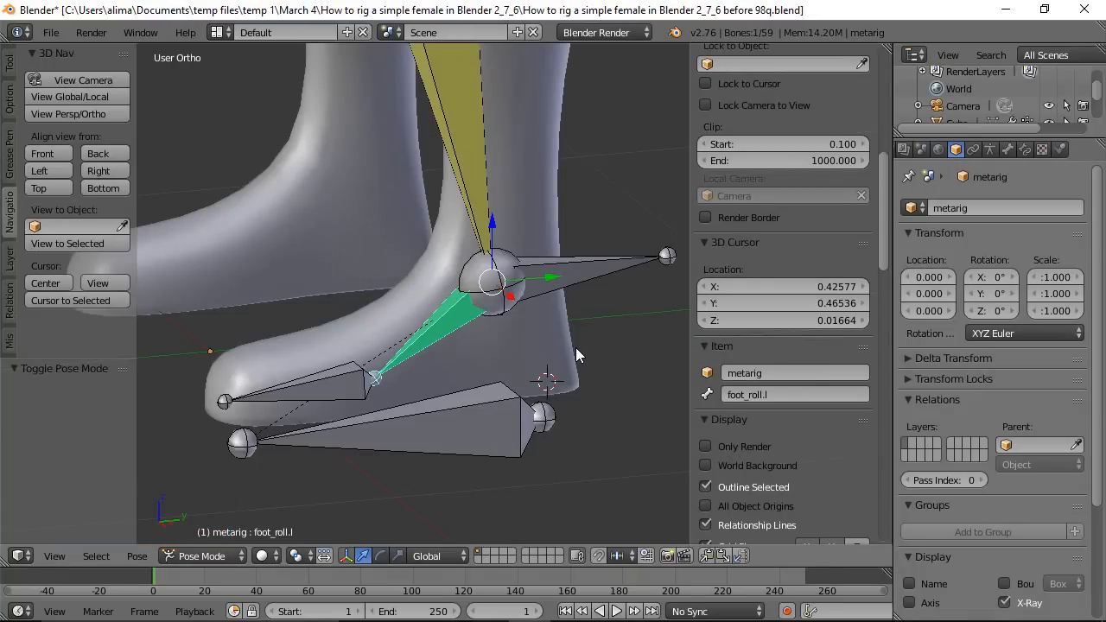
{"action": "key", "text": "r"}
{"action": "key", "text": "x"}
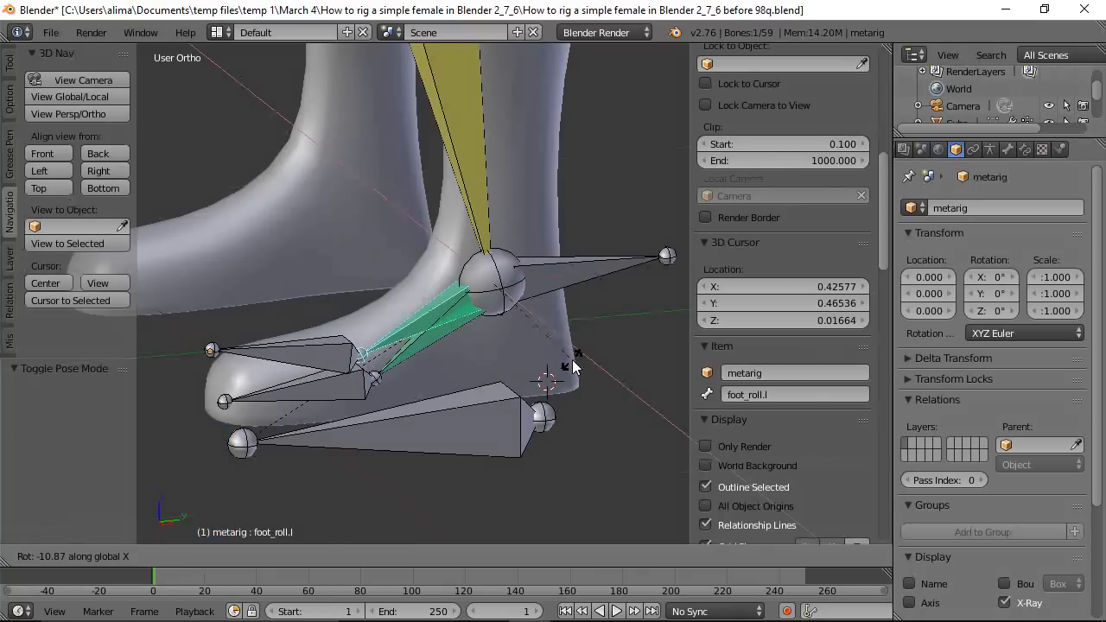
{"action": "left_click", "coordinate": [573, 366]}
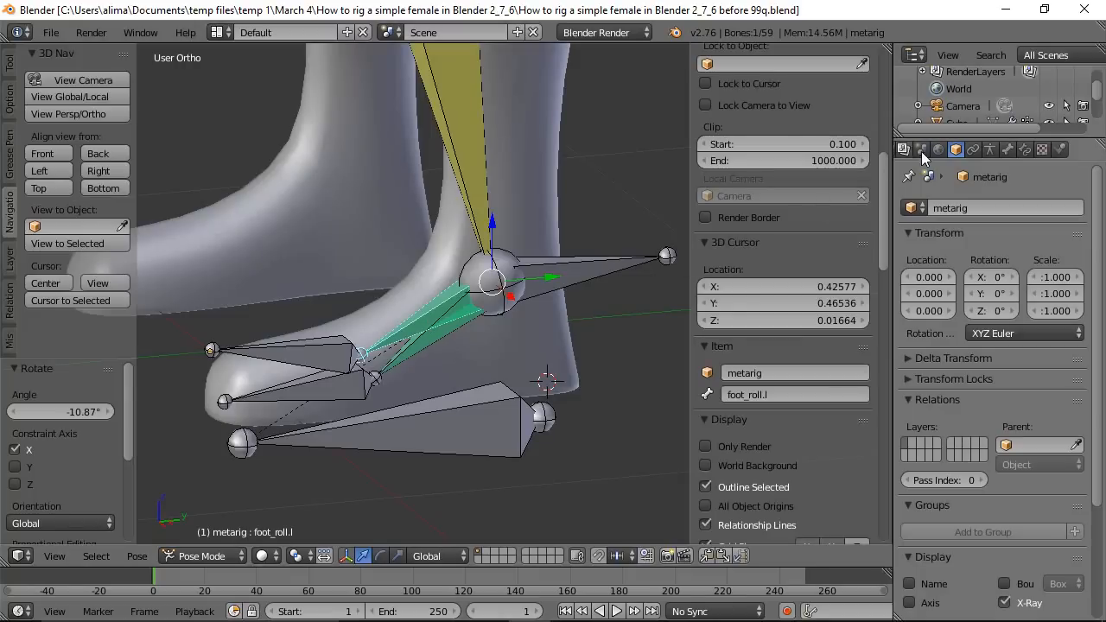
Delete the Copy Location constraint from foot_roll.l and save as version "before 100q".
{"action": "left_click", "coordinate": [1028, 151]}
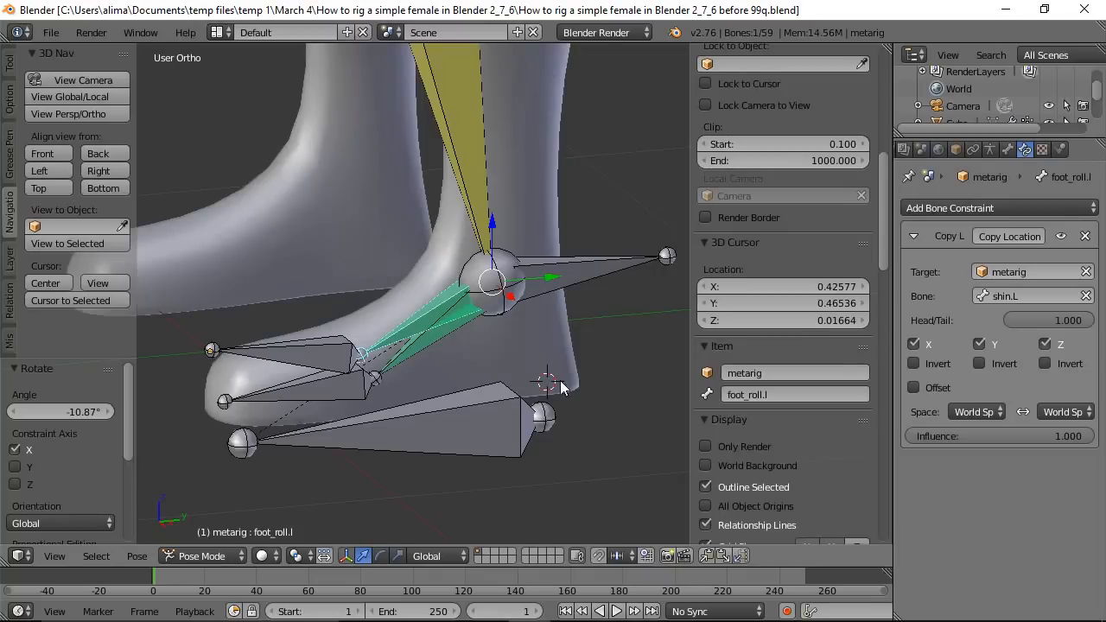
{"action": "left_click", "coordinate": [1087, 236]}
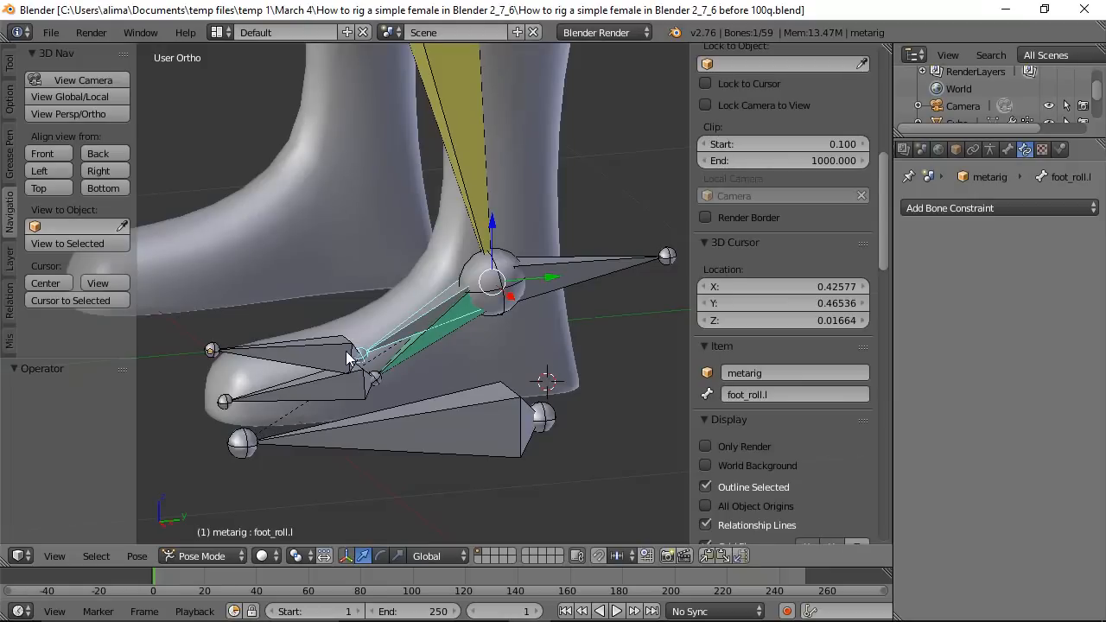
In Edit Mode, parent toe_control.l to the foot control bone with Keep Offset and save up to version "before 103q".
{"action": "left_click", "coordinate": [311, 353]}
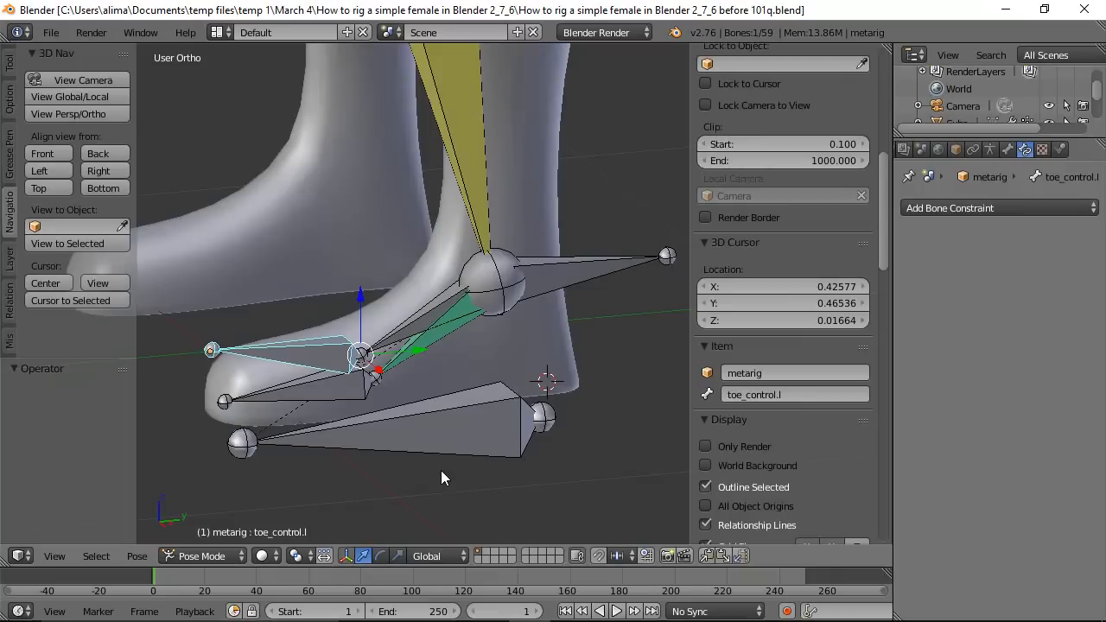
{"action": "left_click", "coordinate": [238, 557]}
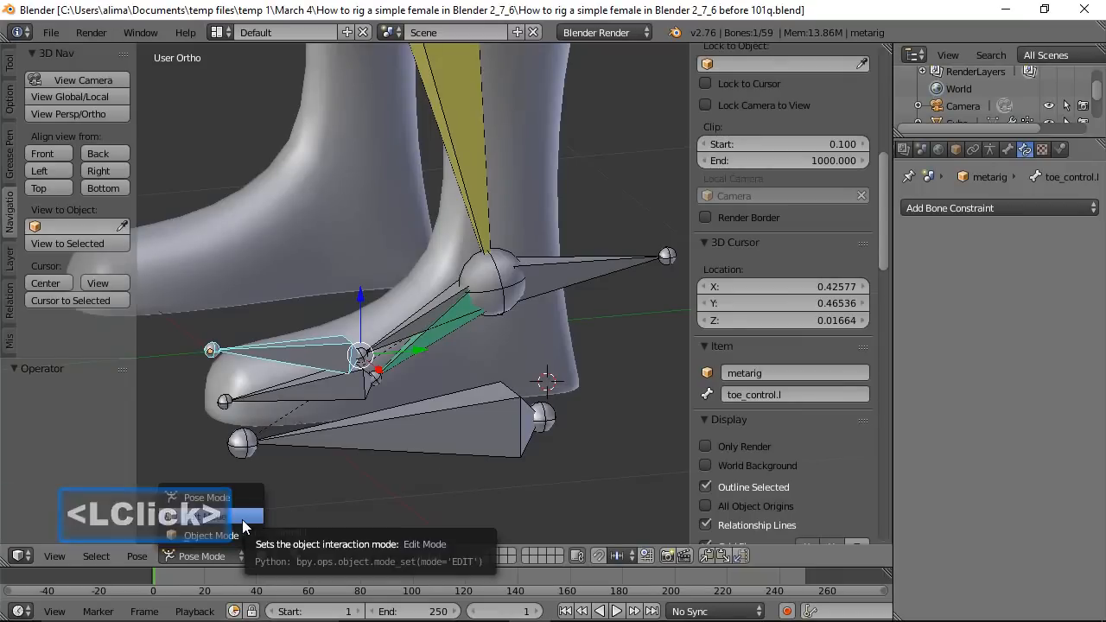
{"action": "left_click", "coordinate": [242, 518]}
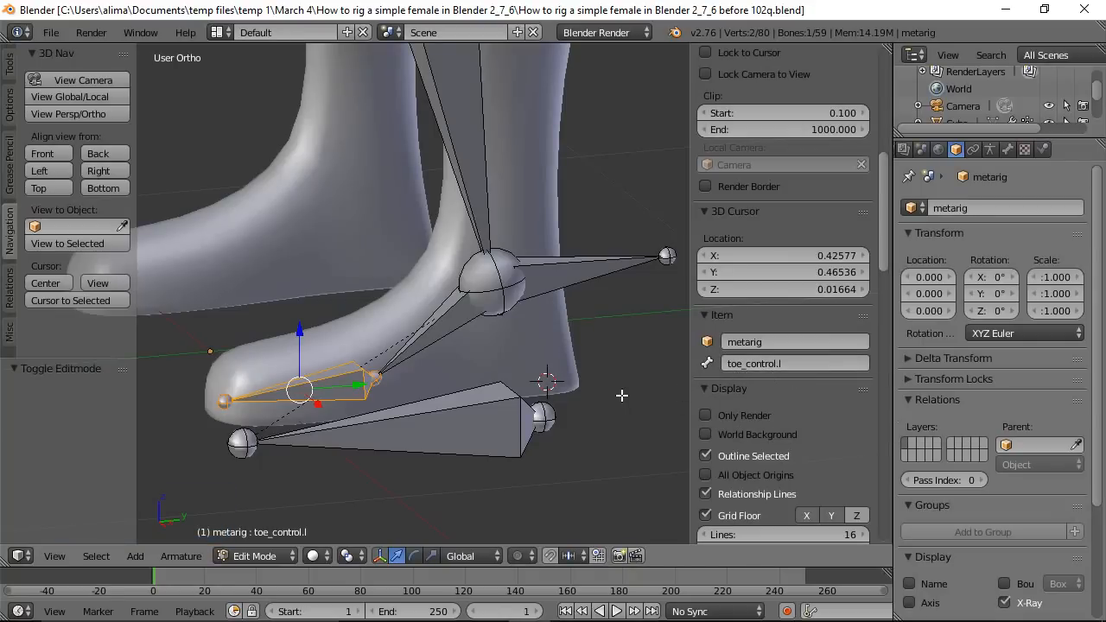
{"action": "left_click", "coordinate": [456, 430], "text": "shift"}
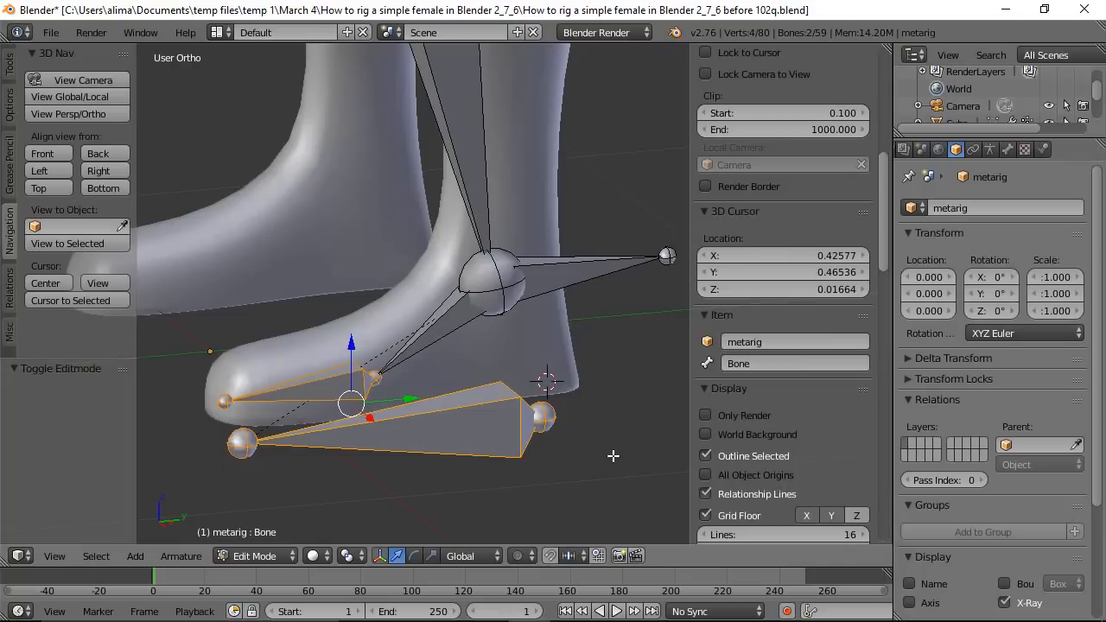
{"action": "key", "text": "ctrl+p"}
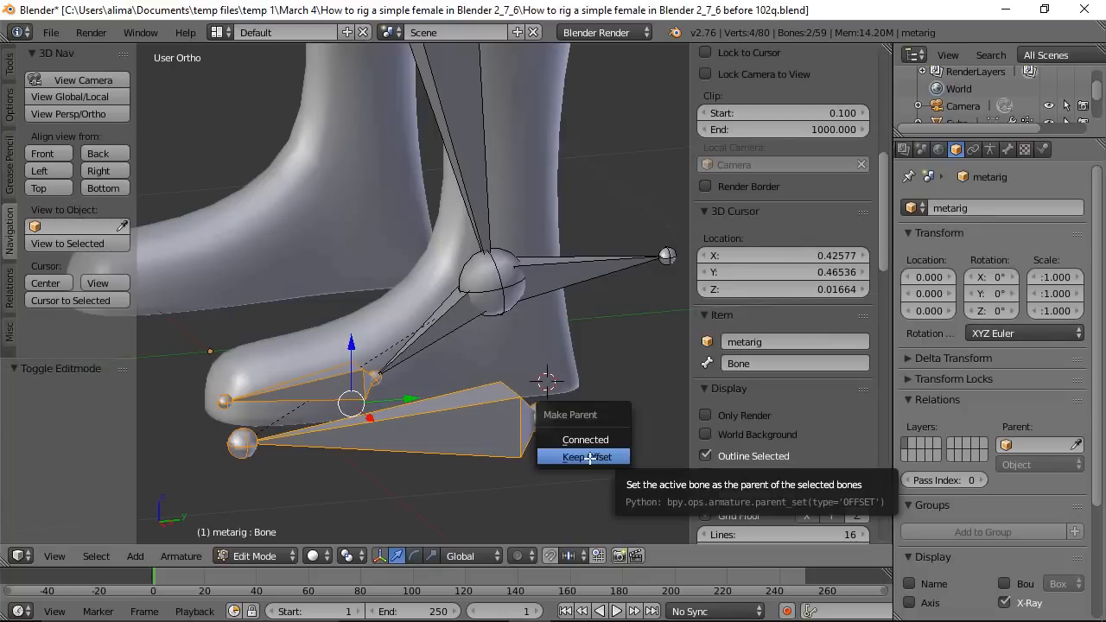
{"action": "left_click", "coordinate": [589, 457]}
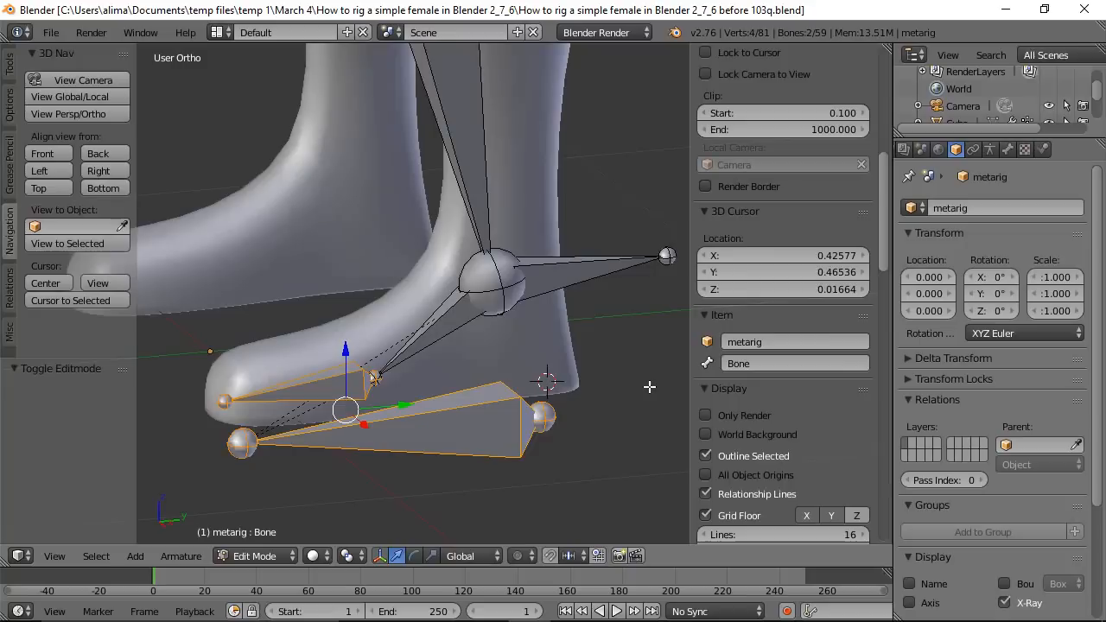
Select foot_roll.l in Pose Mode, rotate it 180° about the global X axis in Edit Mode and save up to version "before 105q".
{"action": "key", "text": "a"}
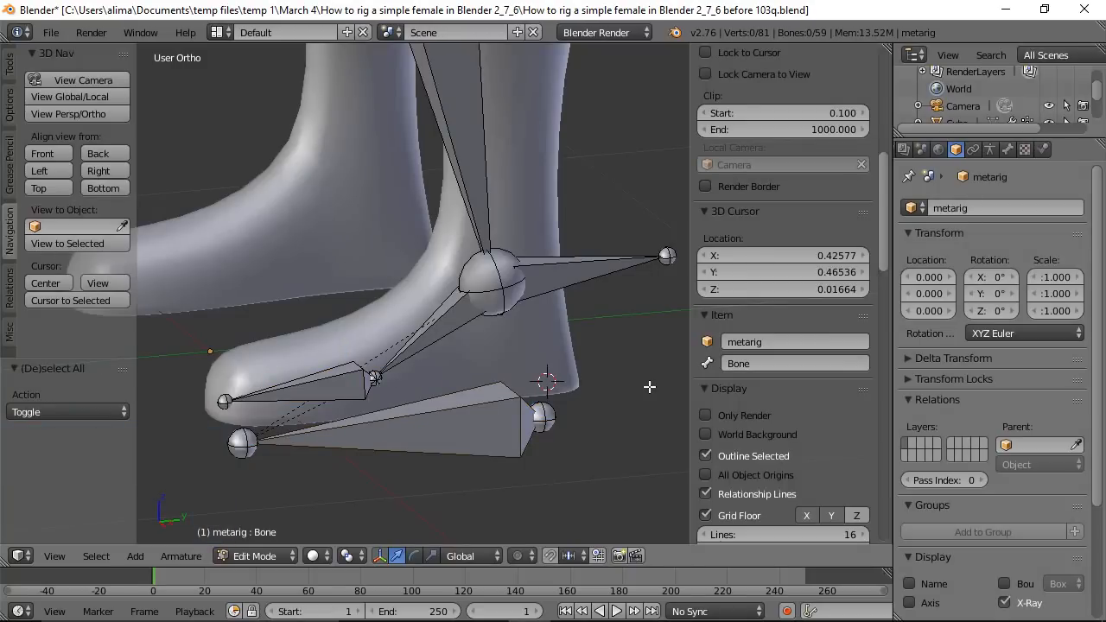
{"action": "left_click", "coordinate": [291, 562]}
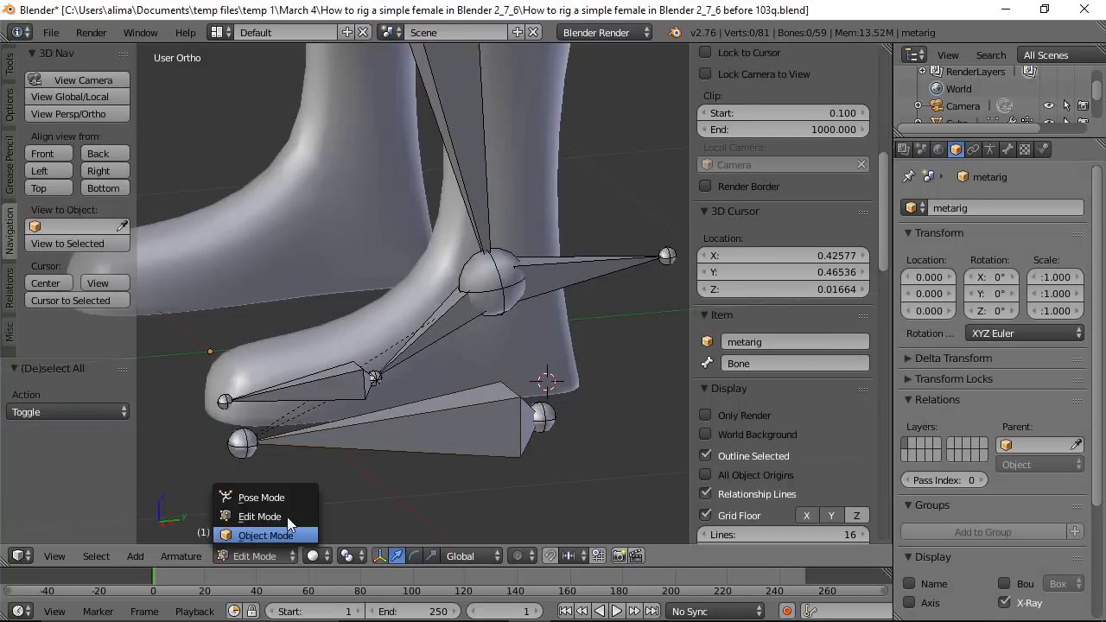
{"action": "left_click", "coordinate": [274, 502]}
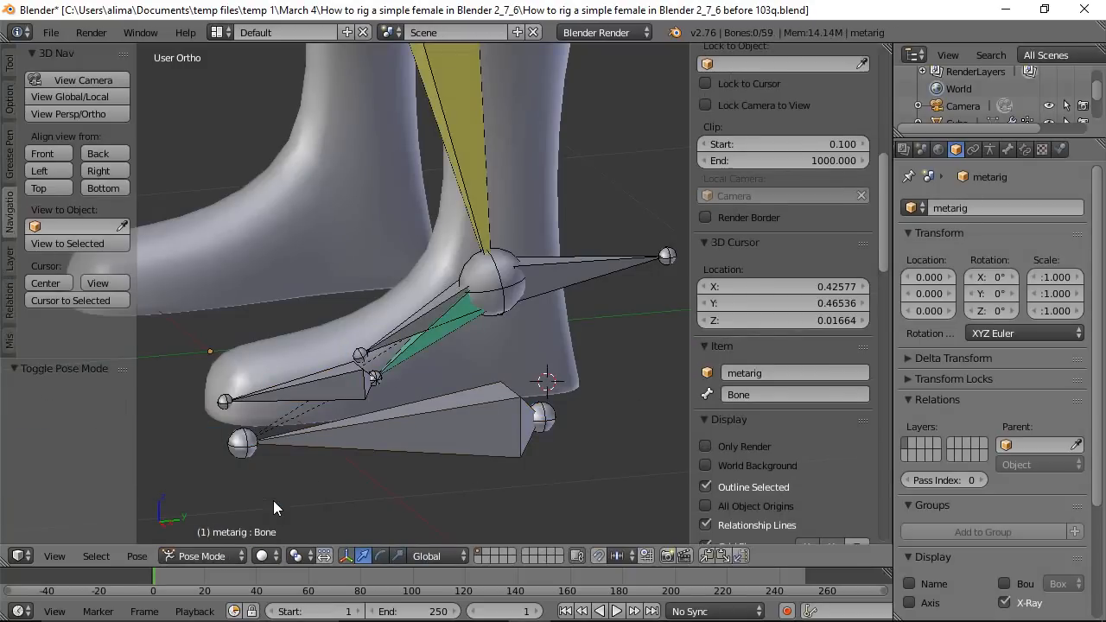
{"action": "right_click", "coordinate": [401, 328]}
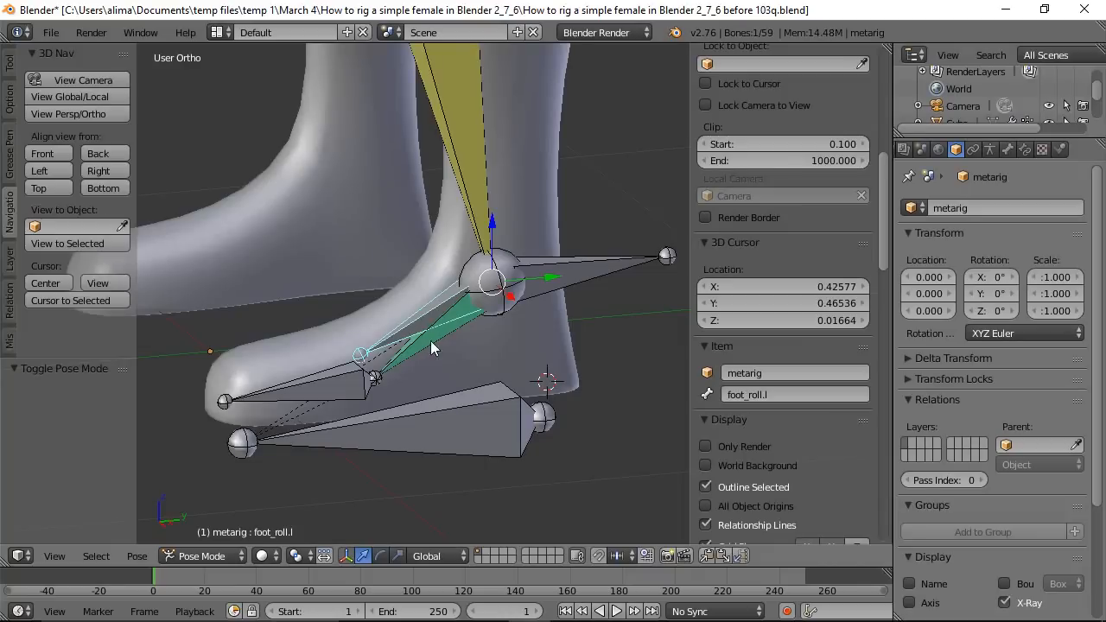
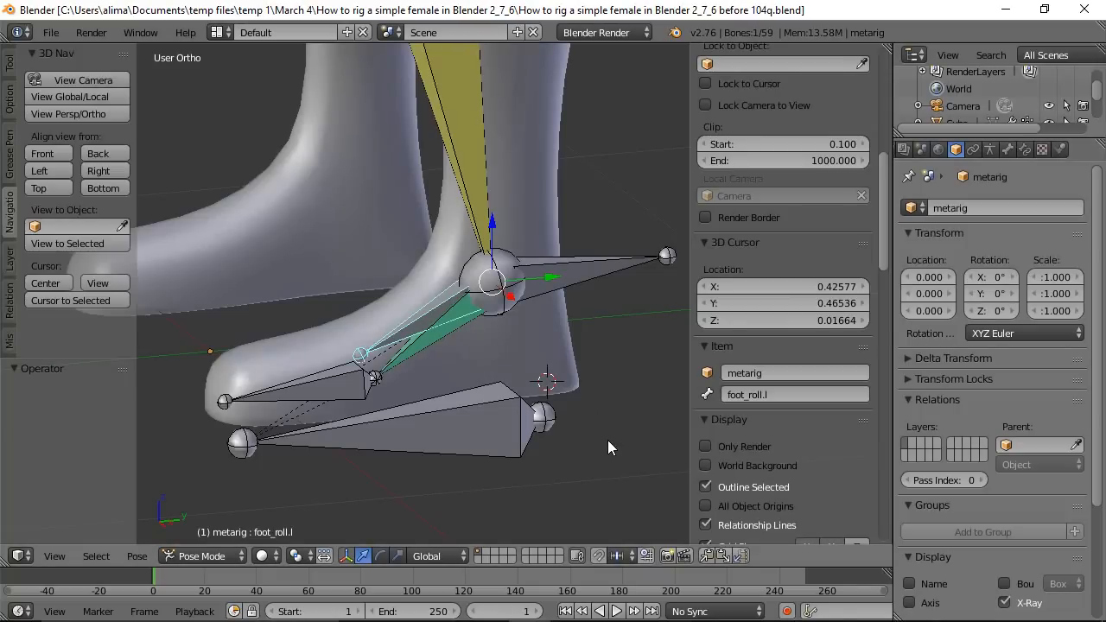
{"action": "left_click", "coordinate": [232, 558]}
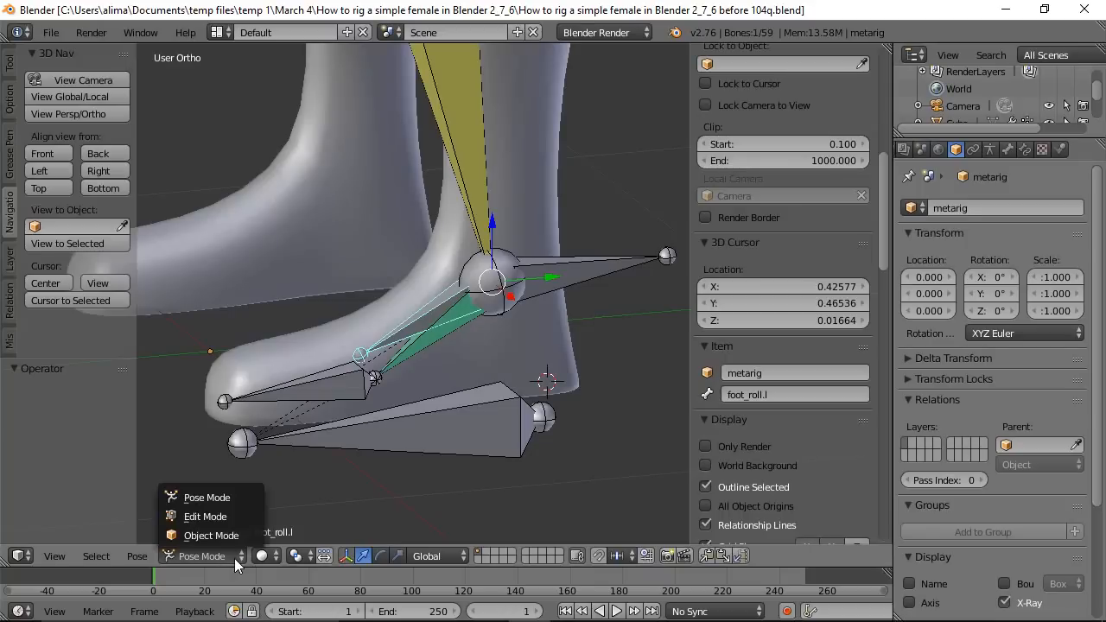
{"action": "left_click", "coordinate": [205, 516]}
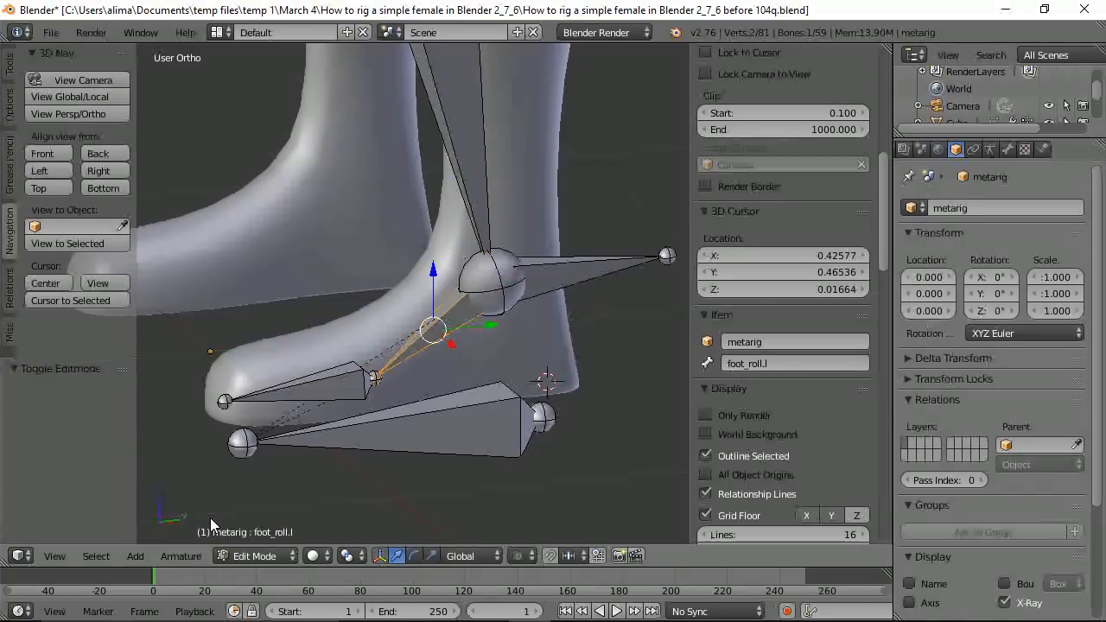
{"action": "left_click", "coordinate": [98, 170]}
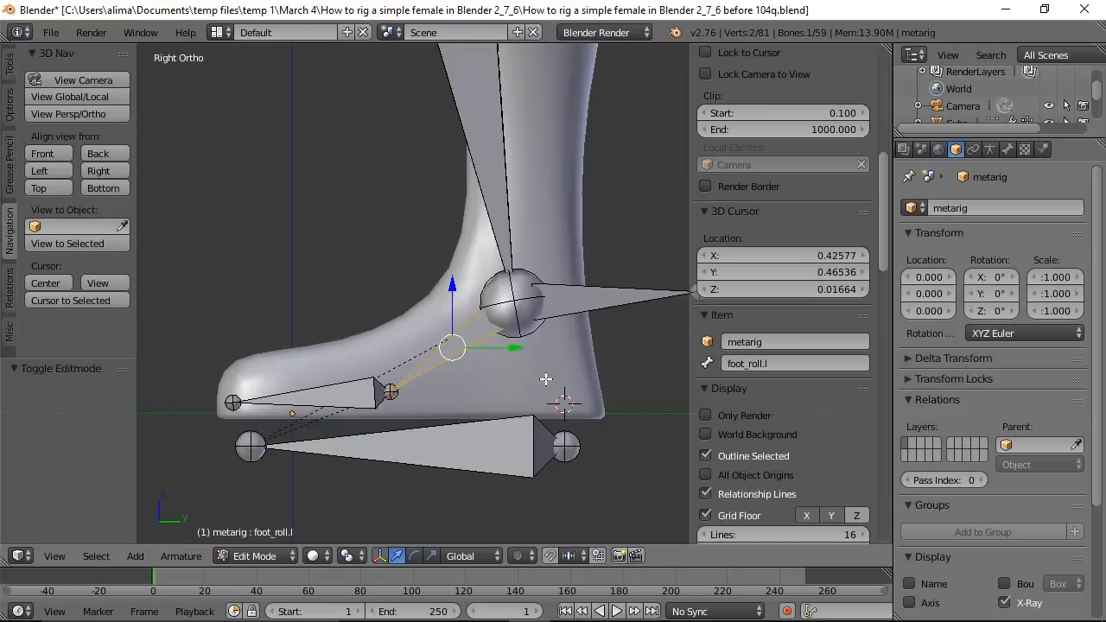
{"action": "key", "text": "r"}
{"action": "type", "text": "x"}
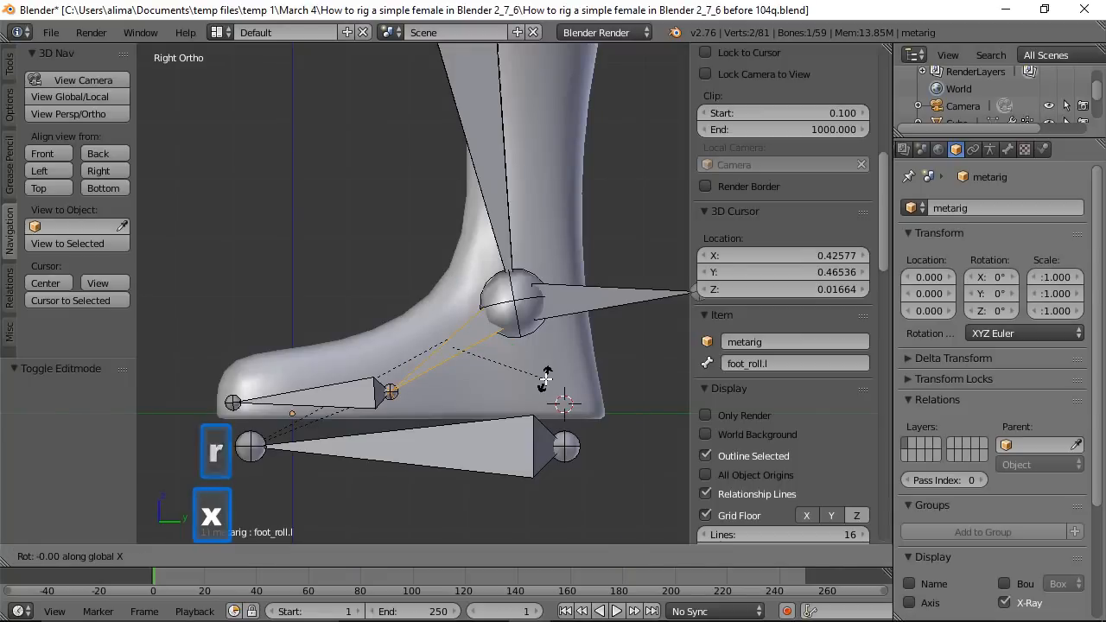
{"action": "type", "text": "1"}
{"action": "type", "text": "80"}
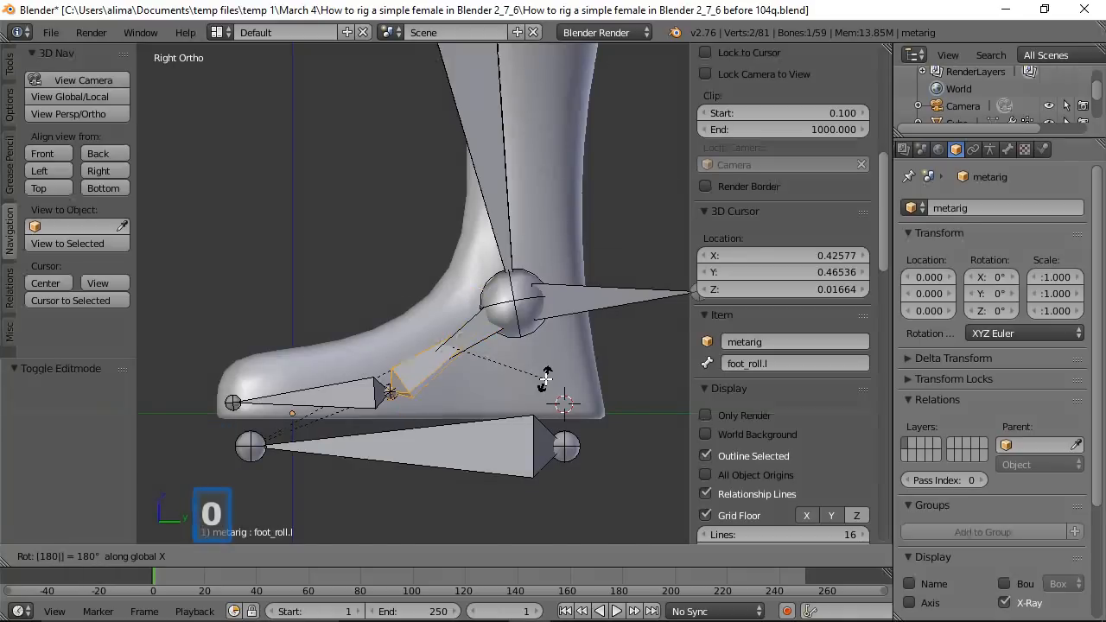
{"action": "key", "text": "Return"}
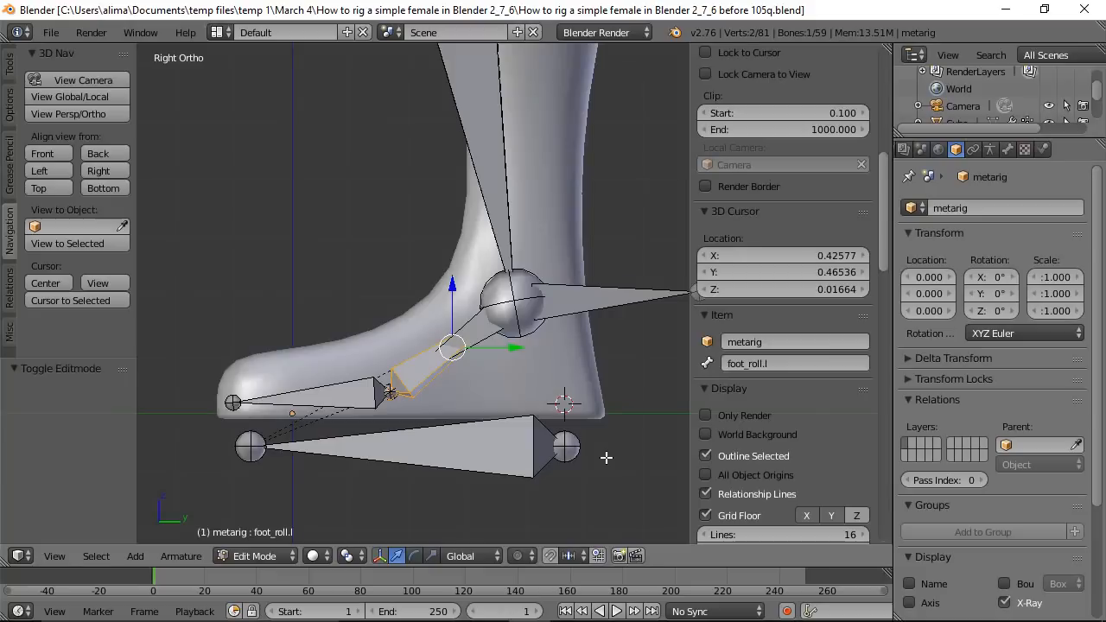
Recalculate the roll of foot_roll.l to the Global +Z Axis and save as version "before 106q".
{"action": "key", "text": "ctrl"}
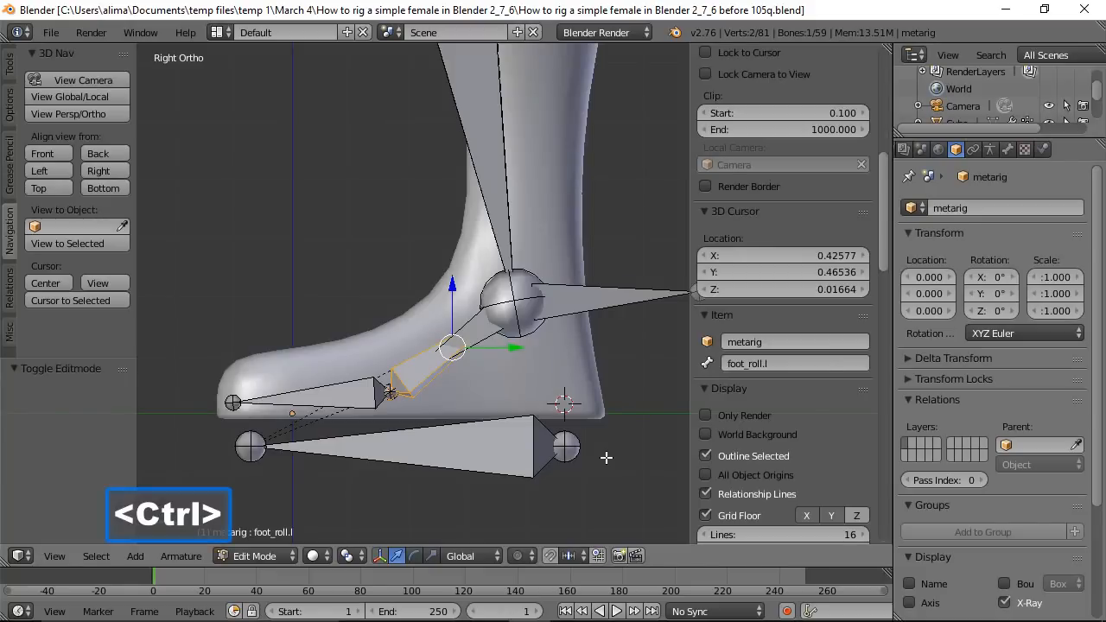
{"action": "key", "text": "ctrl+n"}
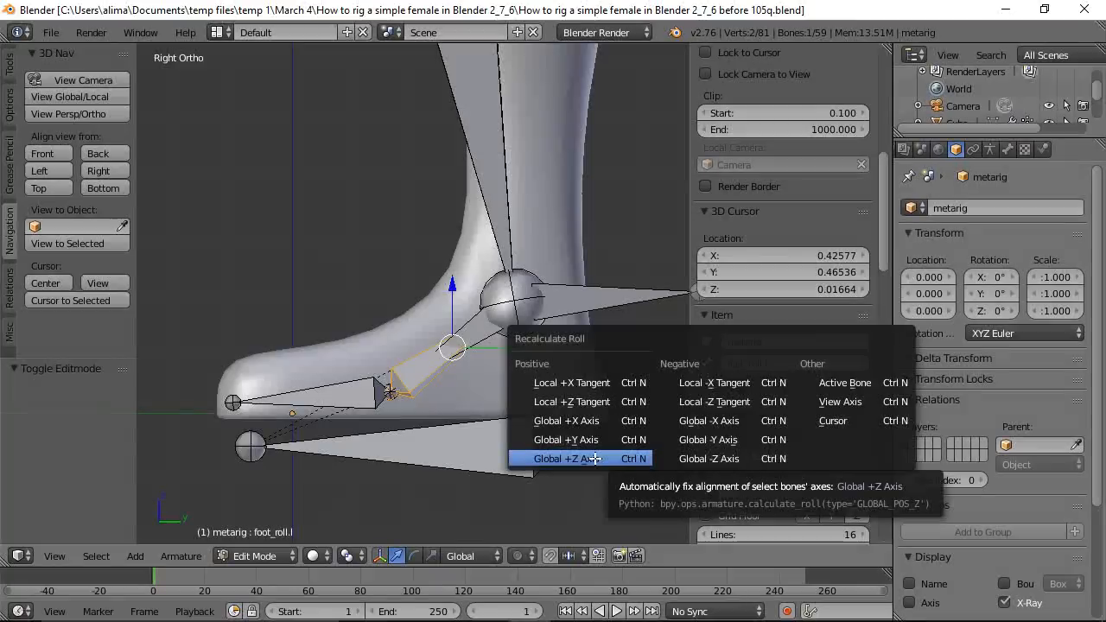
{"action": "left_click", "coordinate": [594, 458]}
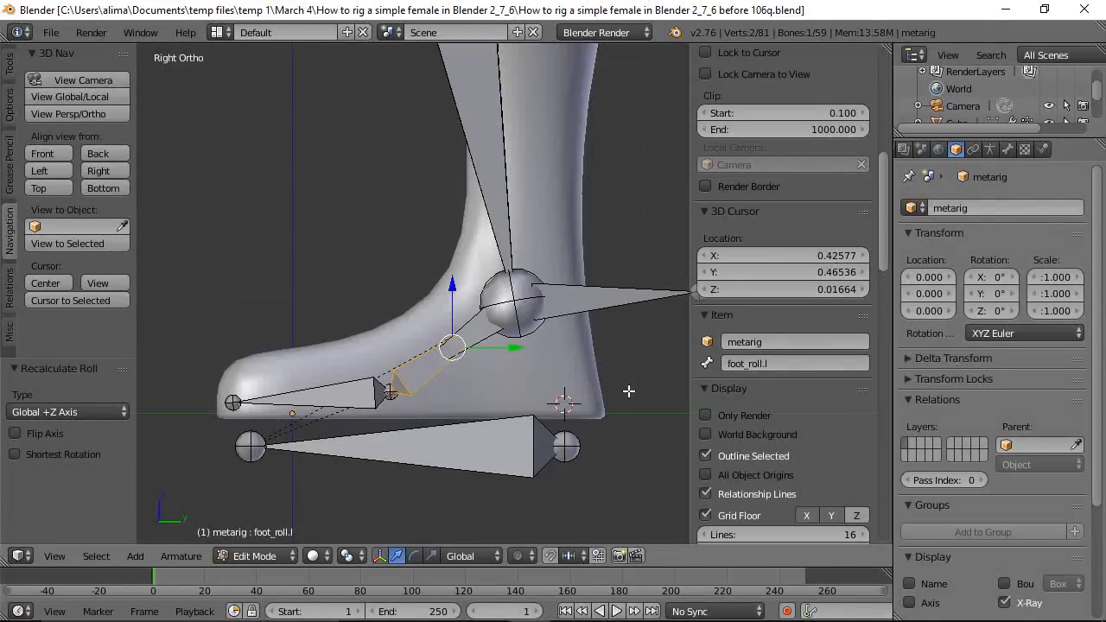
Show the armature's bone axes to inspect the orientation of foot_roll.l and save as version "before 107q".
{"action": "left_click", "coordinate": [990, 149]}
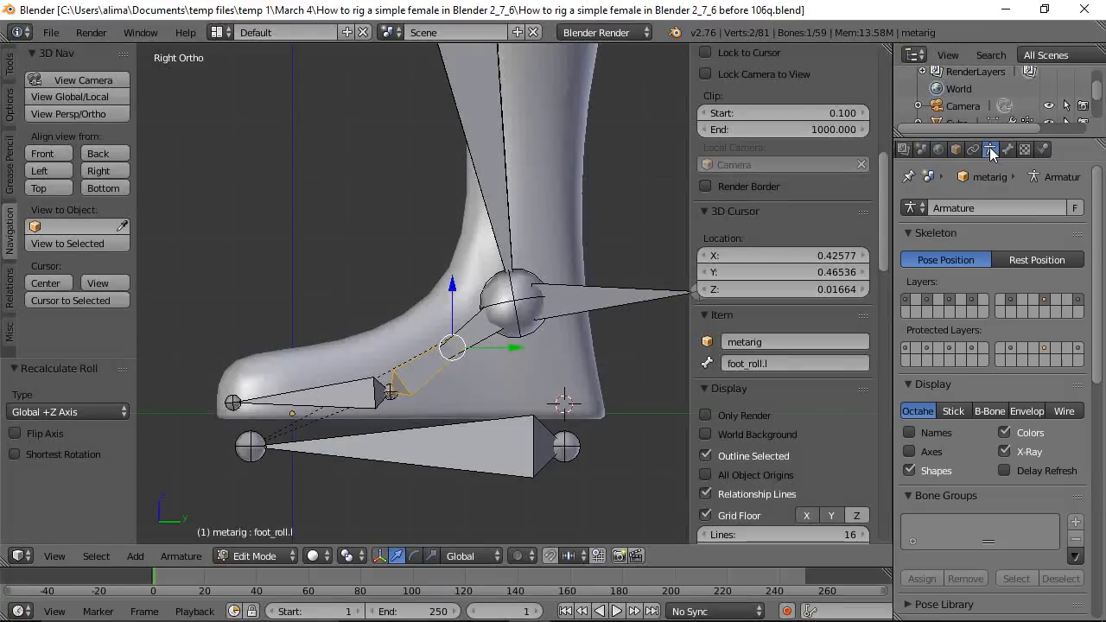
{"action": "left_click", "coordinate": [909, 452]}
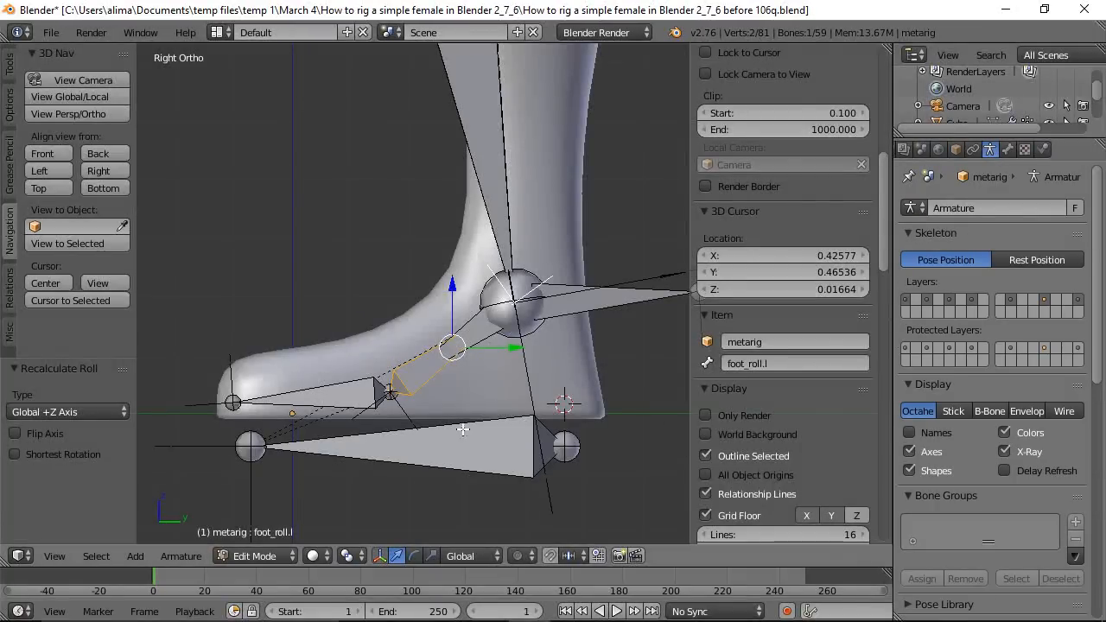
{"action": "middle_click_drag", "start_coordinate": [397, 434], "coordinate": [477, 420]}
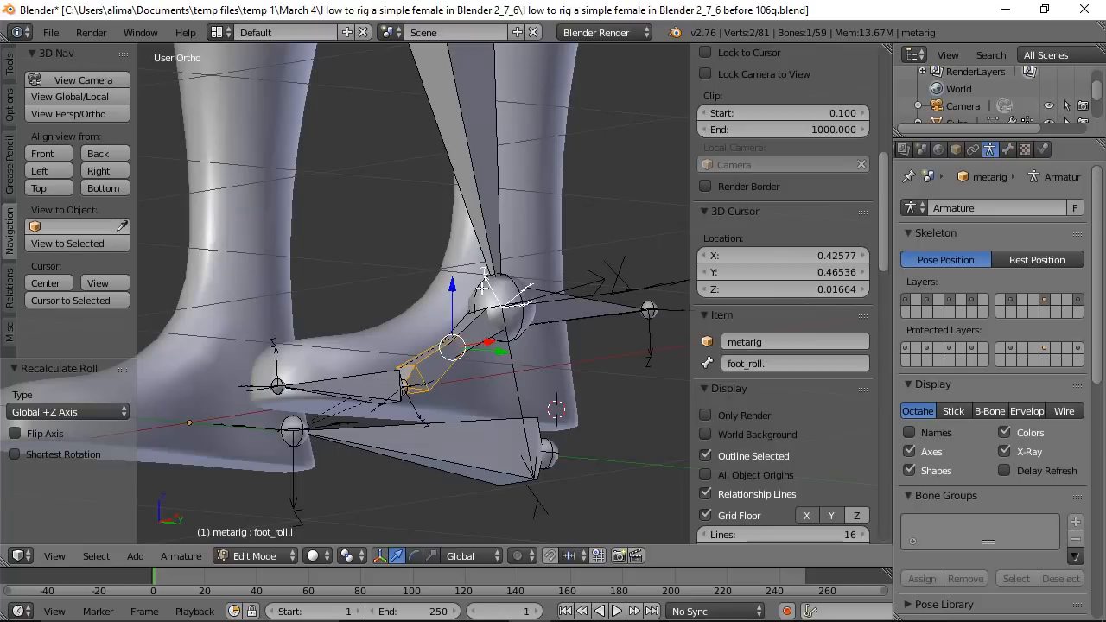
{"action": "middle_click_drag", "start_coordinate": [571, 346], "coordinate": [544, 395]}
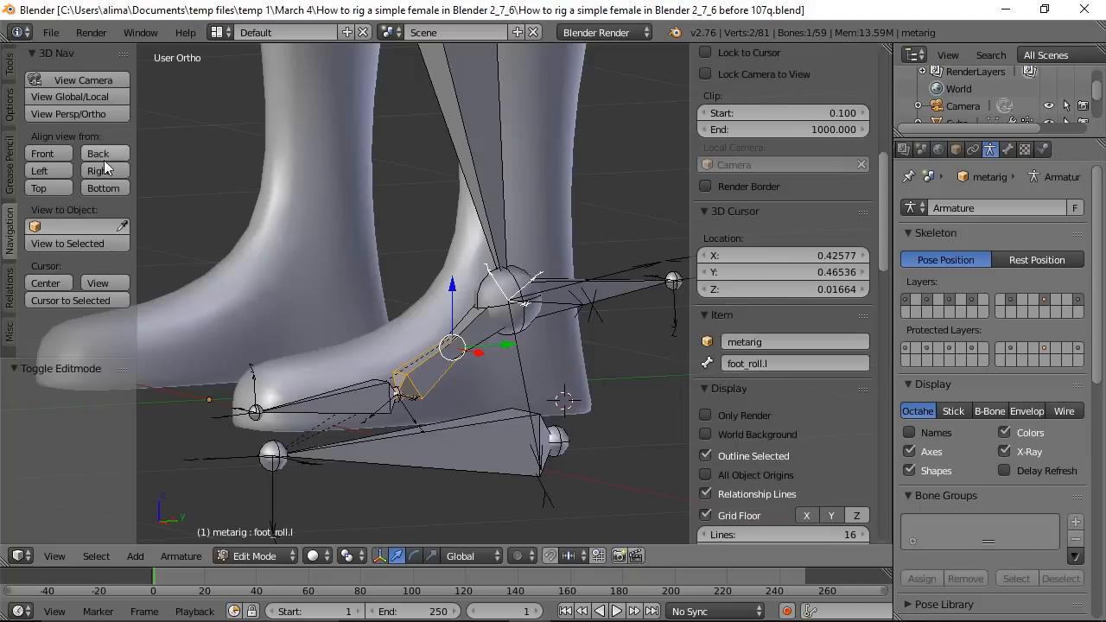
In Edit Mode, parent heel.L to foot_roll.l as Connected, picking foot_roll.l in Pose Mode, and save up to version "before 110q".
{"action": "left_click", "coordinate": [99, 171]}
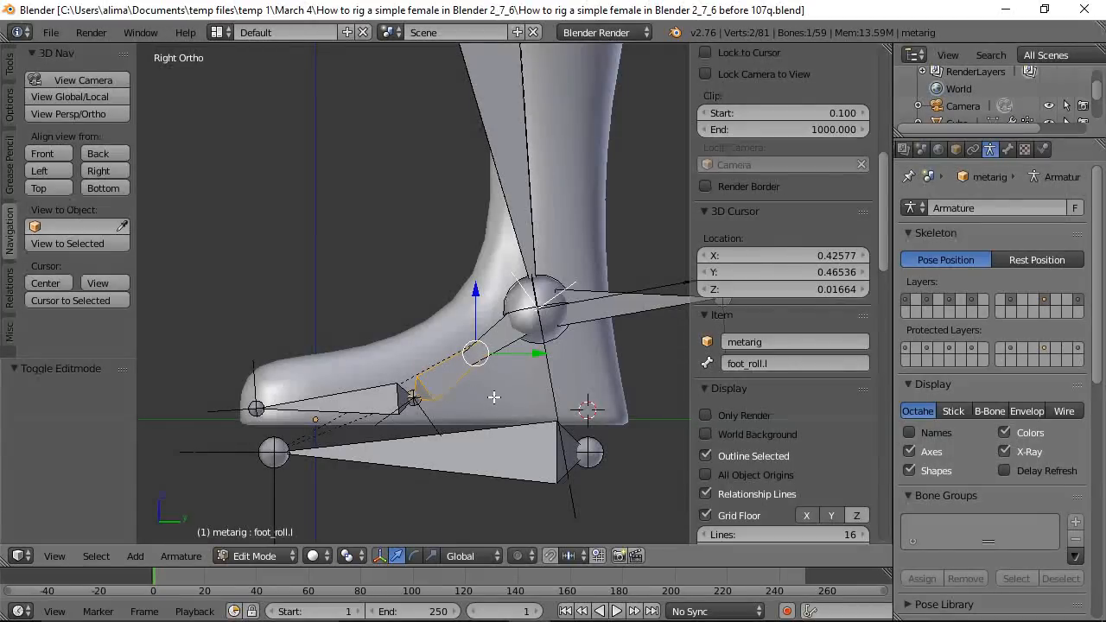
{"action": "key", "text": "a"}
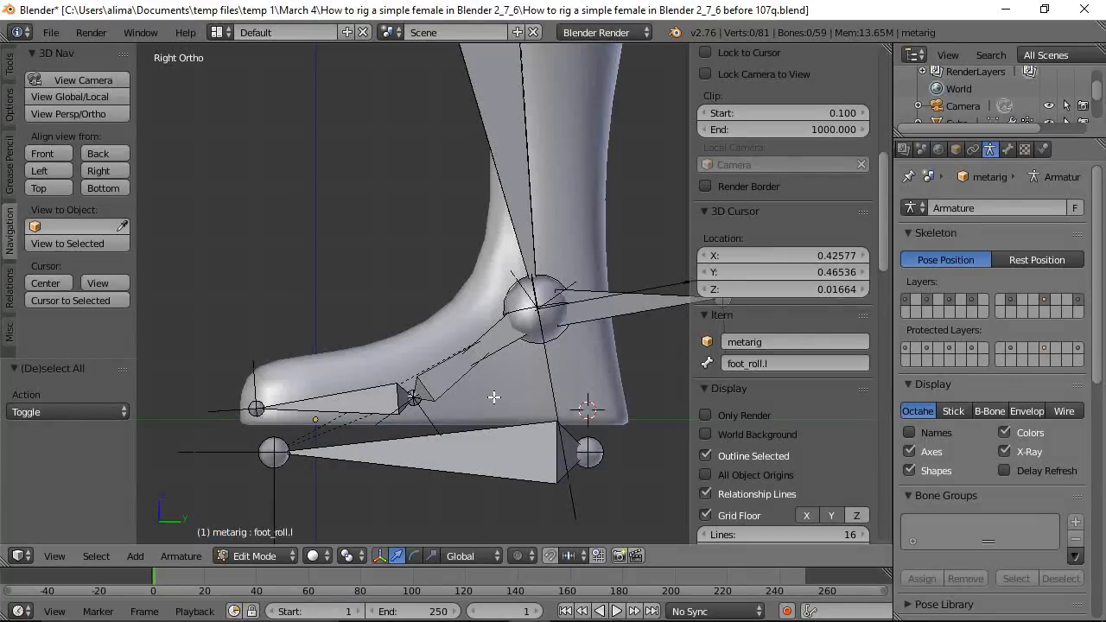
{"action": "right_click", "coordinate": [632, 306]}
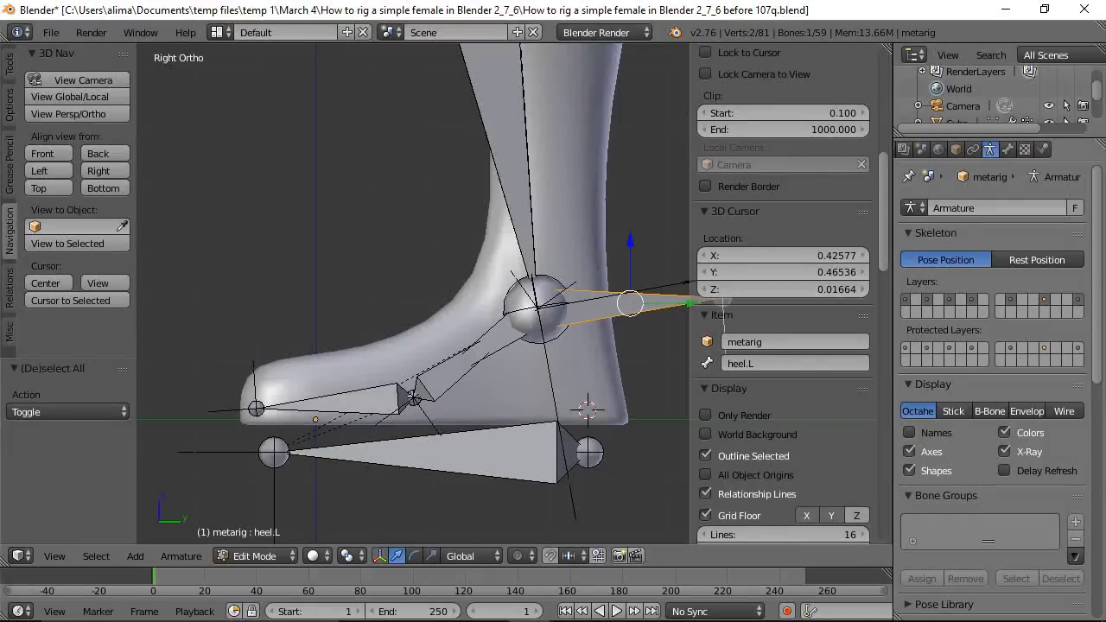
{"action": "key", "text": "ctrl+alt+s"}
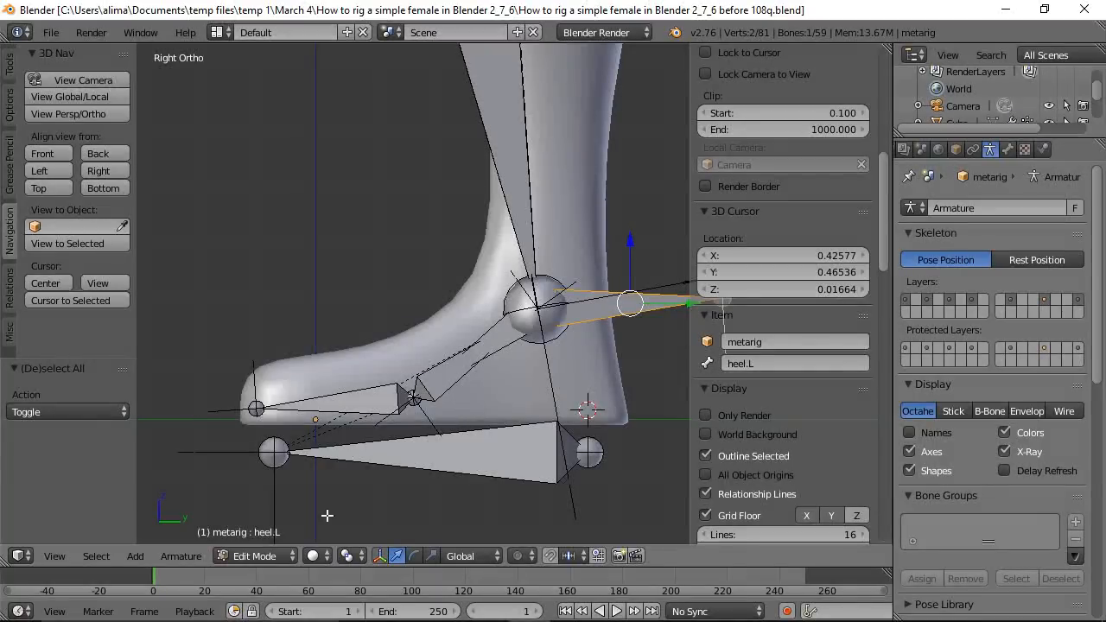
{"action": "left_click", "coordinate": [293, 560]}
{"action": "left_click", "coordinate": [277, 499]}
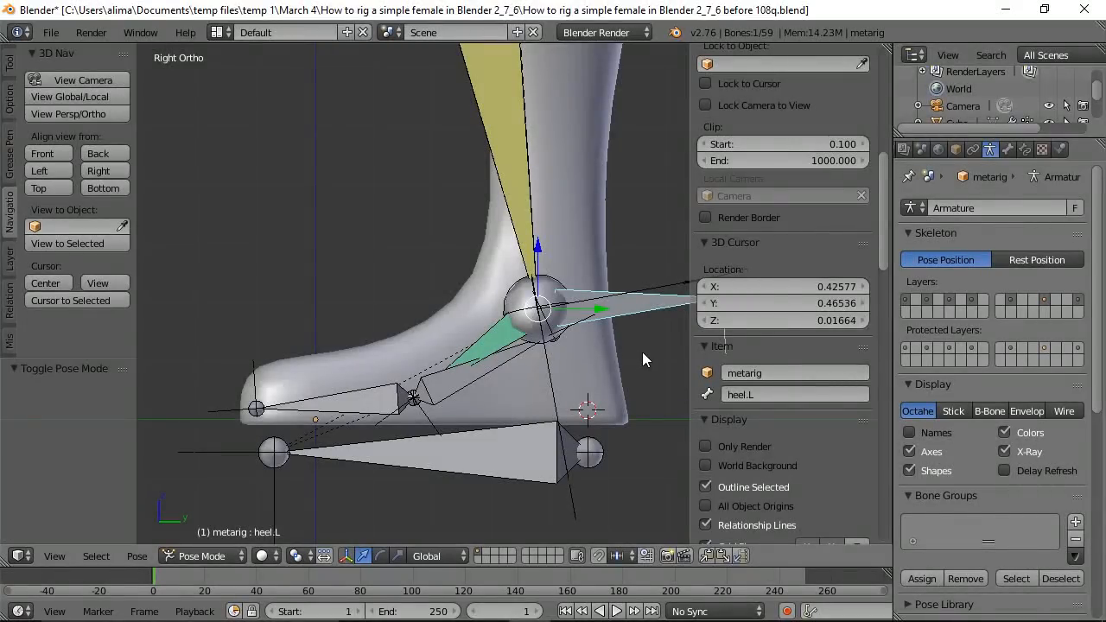
{"action": "right_click", "coordinate": [447, 387], "text": "shift"}
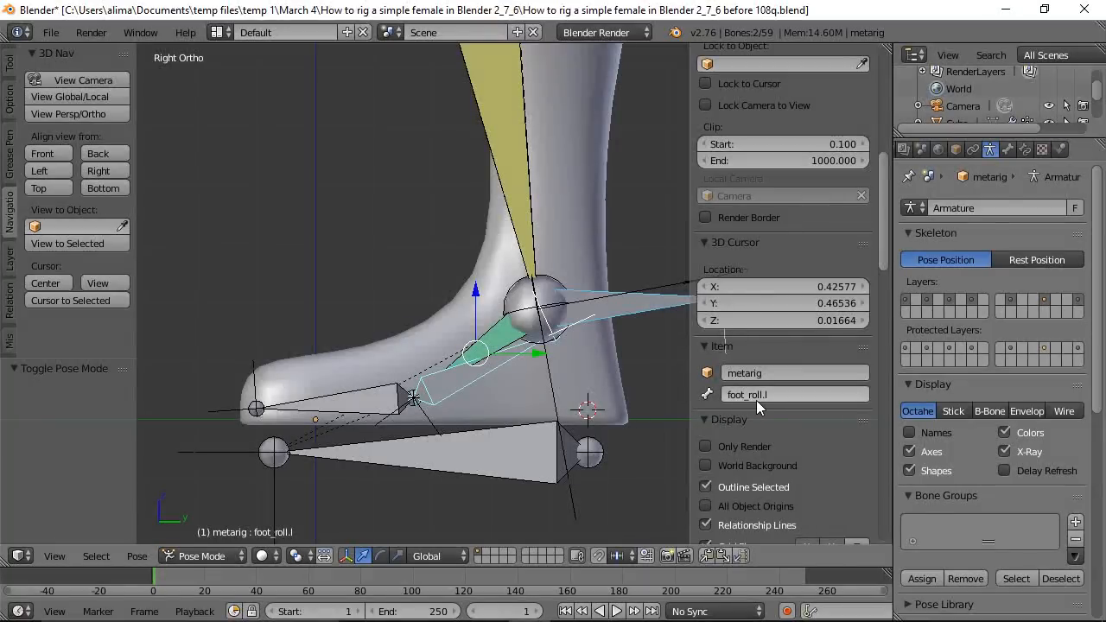
{"action": "left_click", "coordinate": [232, 560]}
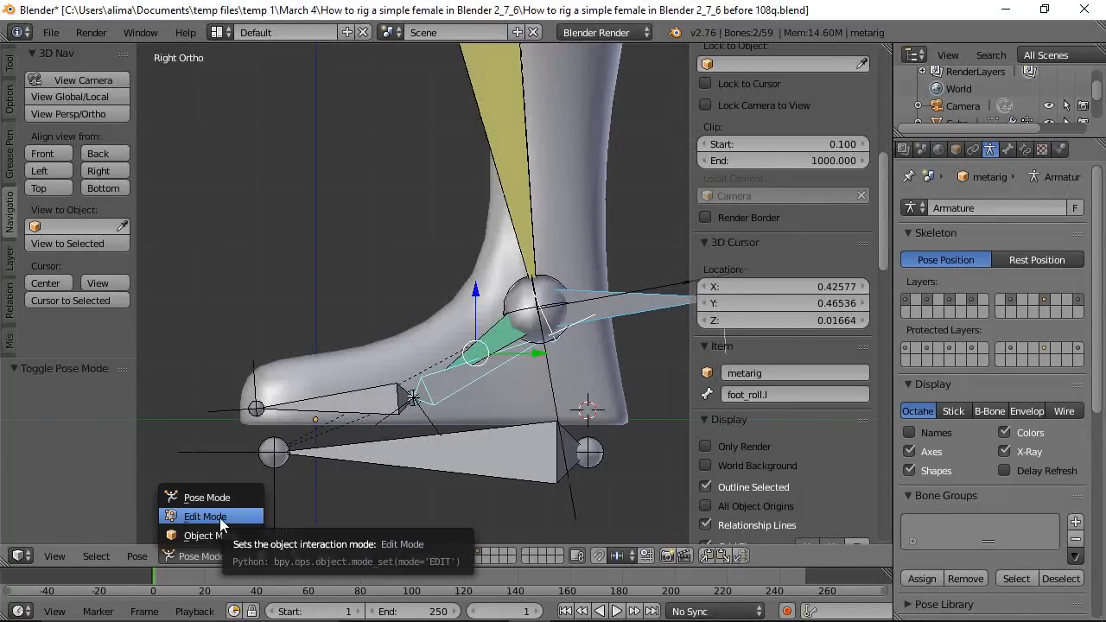
{"action": "left_click", "coordinate": [220, 518]}
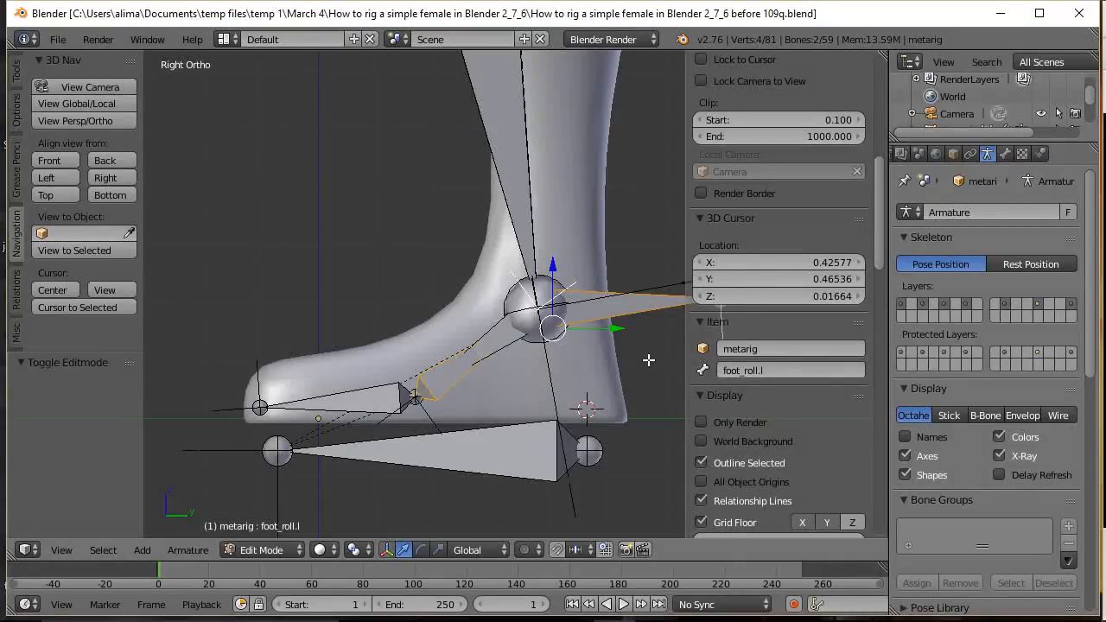
{"action": "key", "text": "ctrl"}
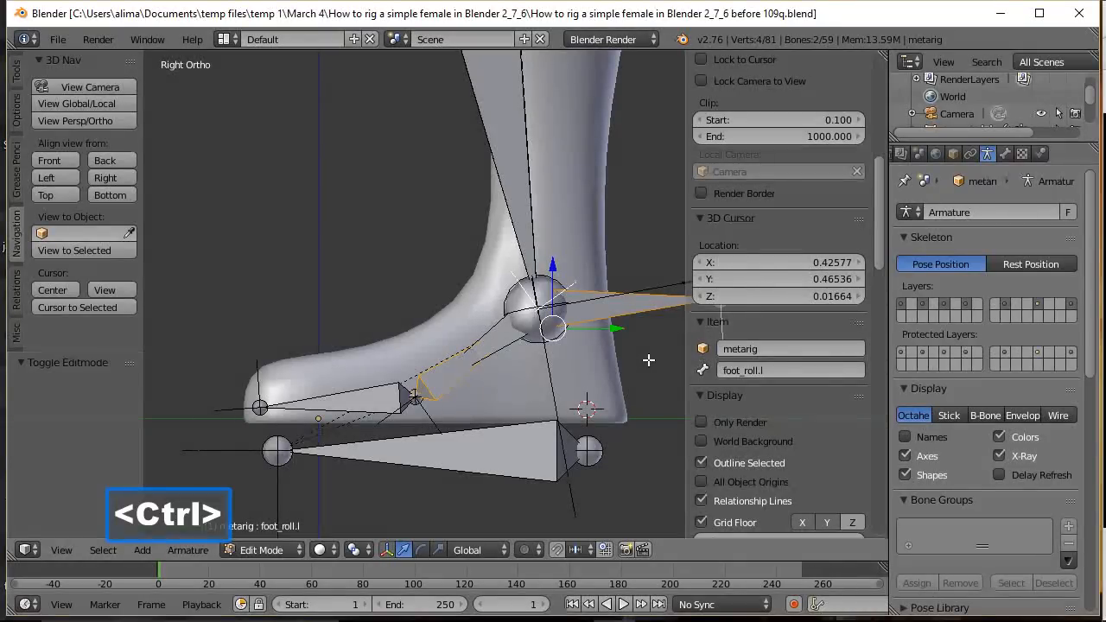
{"action": "key", "text": "ctrl+p"}
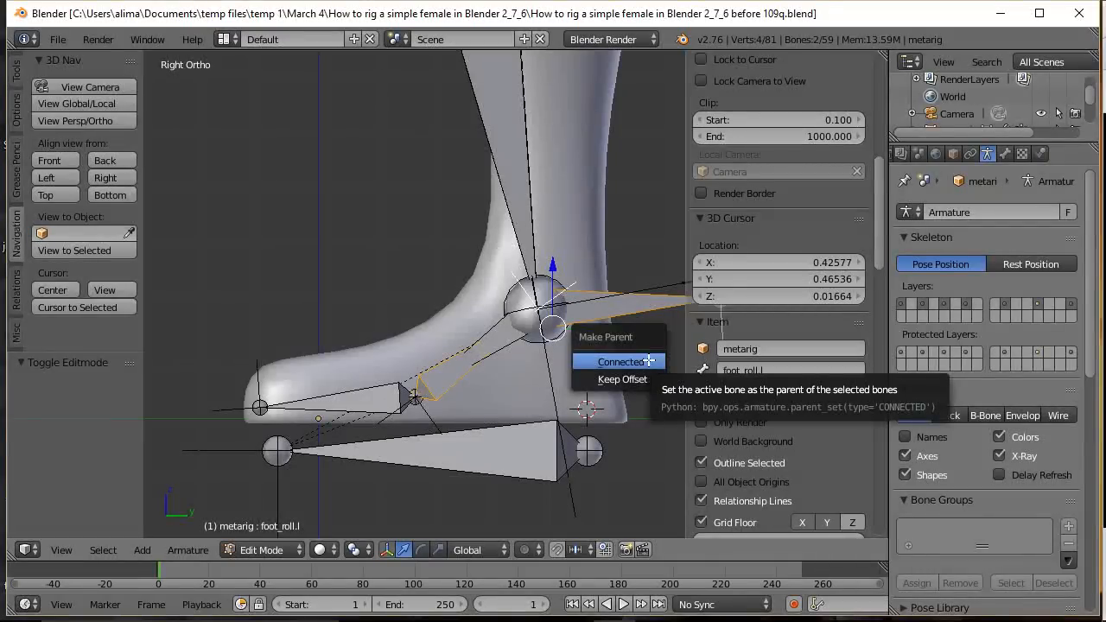
{"action": "left_click", "coordinate": [646, 361]}
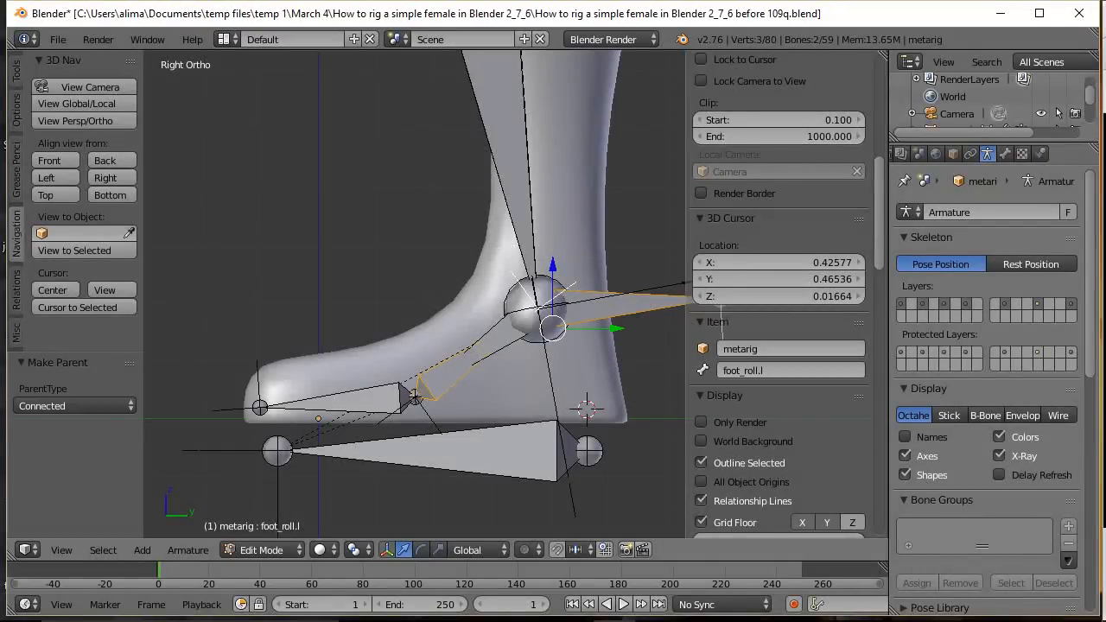
{"action": "key", "text": "ctrl+alt+s"}
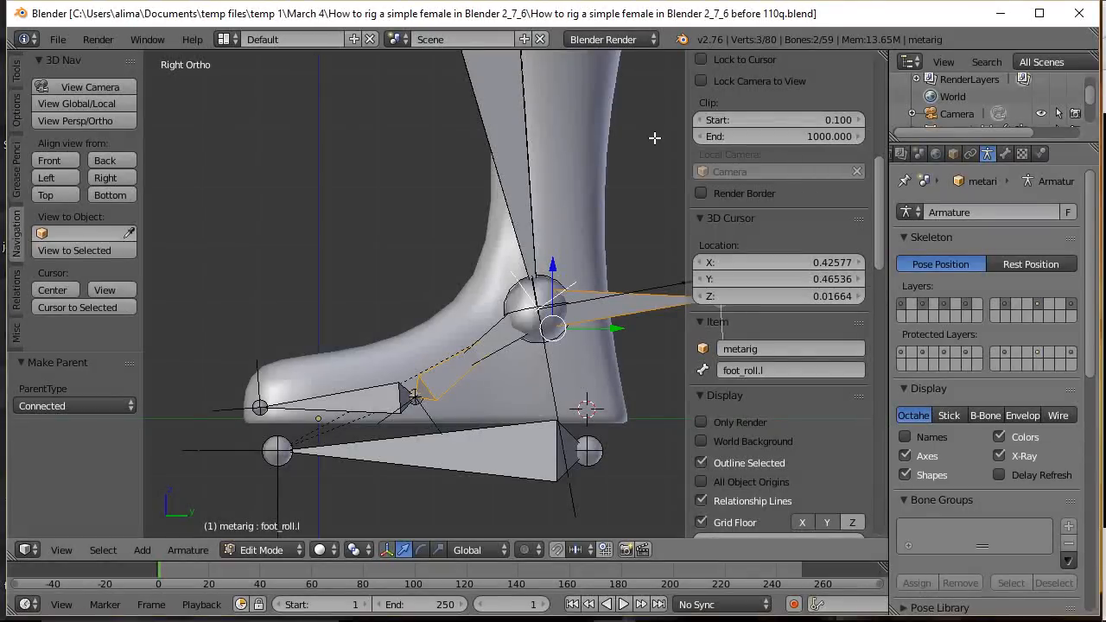
Deselect all bones and hide the bone axes, returning the armature to Pose Mode and saving as version "before 111q".
{"action": "key", "text": "a"}
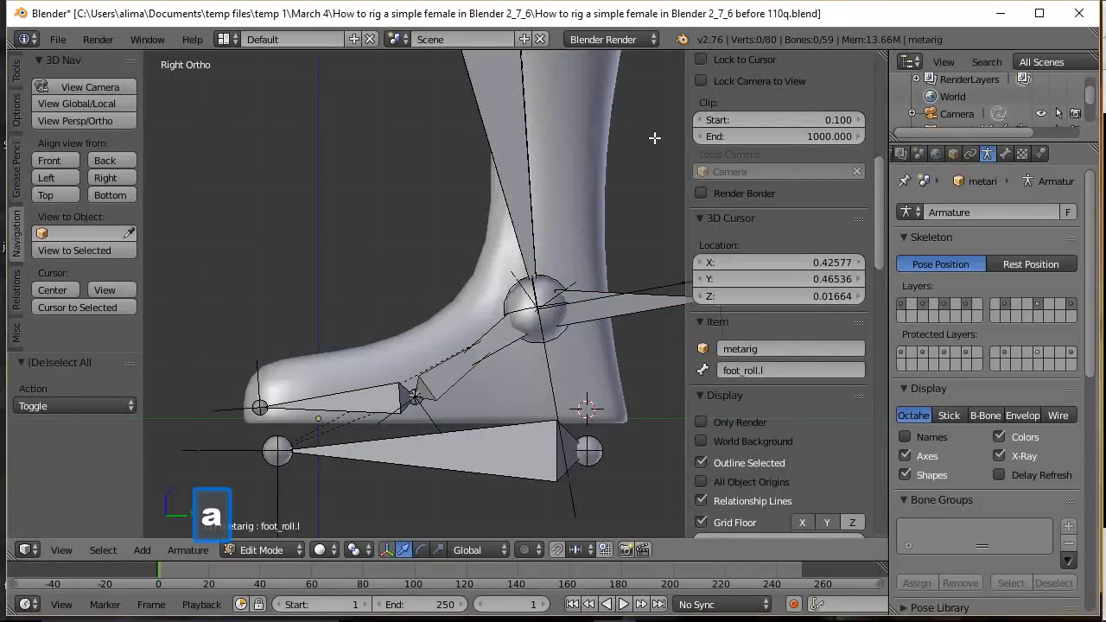
{"action": "left_click", "coordinate": [904, 456]}
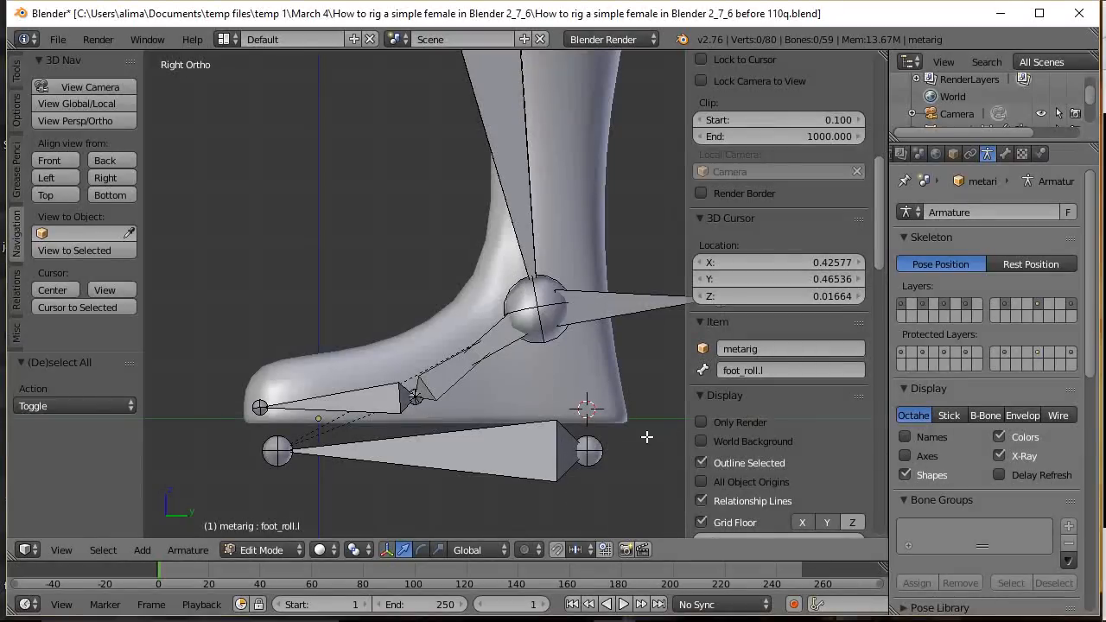
{"action": "left_click", "coordinate": [295, 554]}
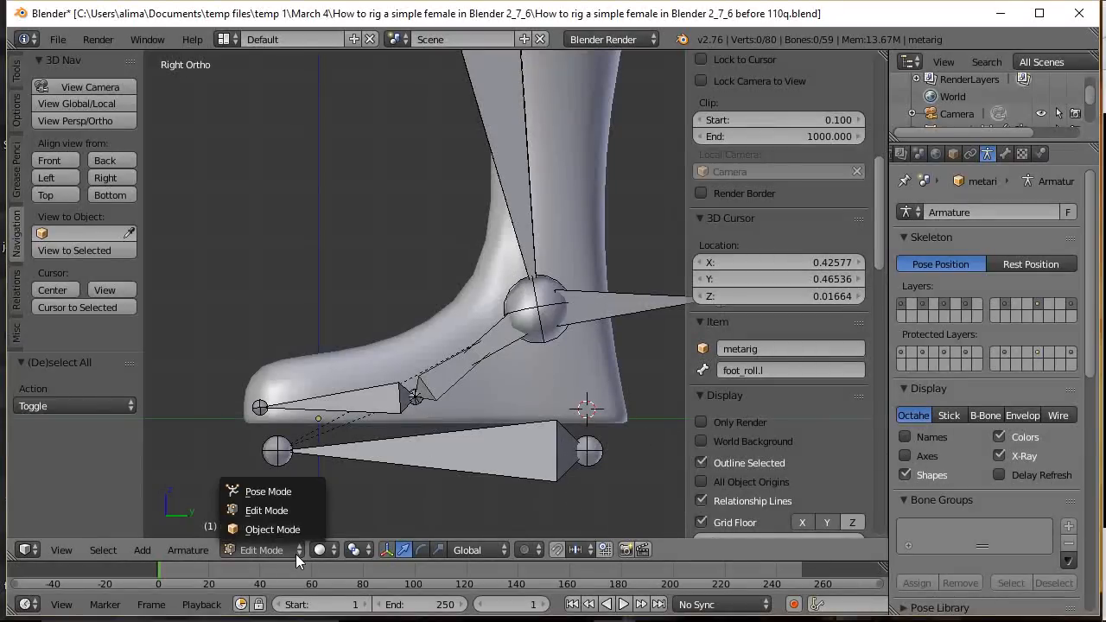
{"action": "left_click", "coordinate": [275, 492]}
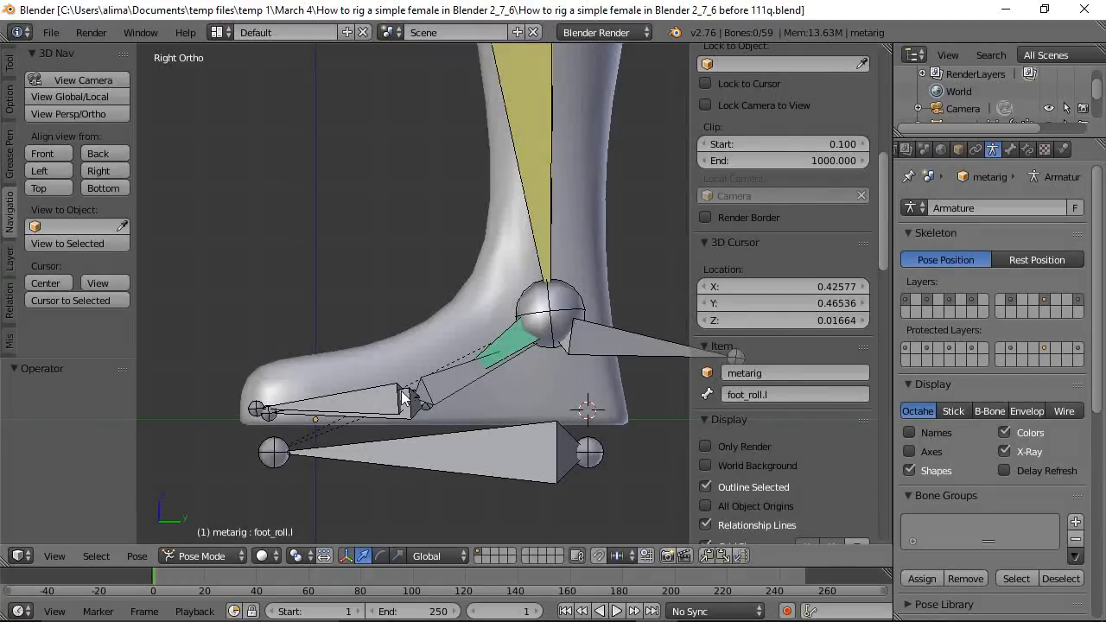
{"action": "middle_click_drag", "start_coordinate": [463, 466], "coordinate": [451, 396]}
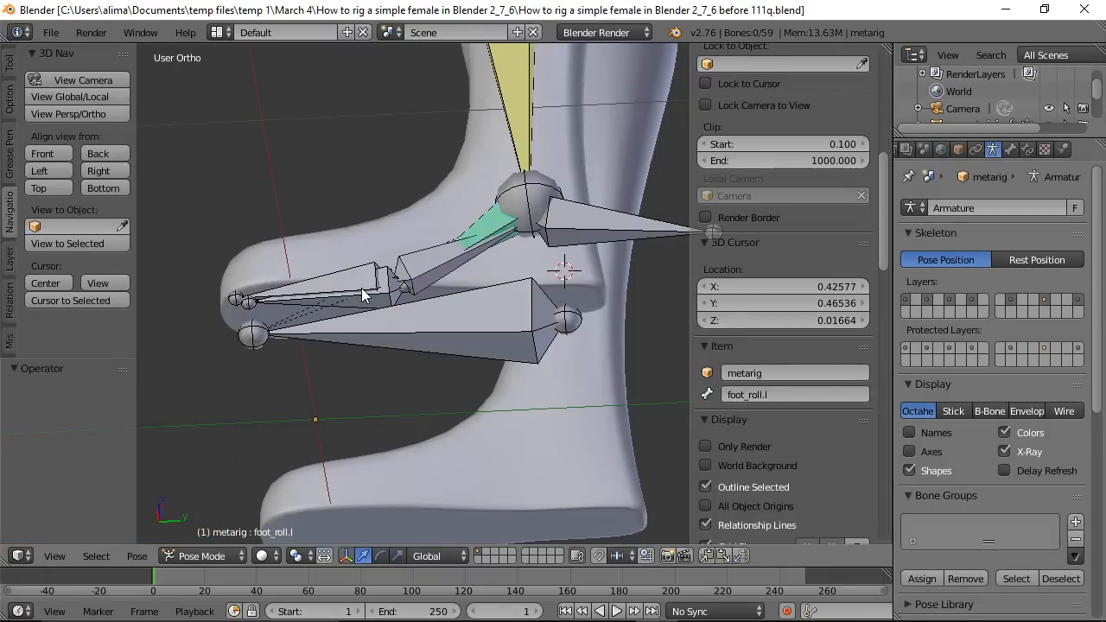
Add an IK constraint to toe.L with toe_control.l as its target, selecting both overlapping toe bones in Pose Mode.
{"action": "key", "text": "b"}
{"action": "left_click_drag", "start_coordinate": [191, 173], "coordinate": [443, 413]}
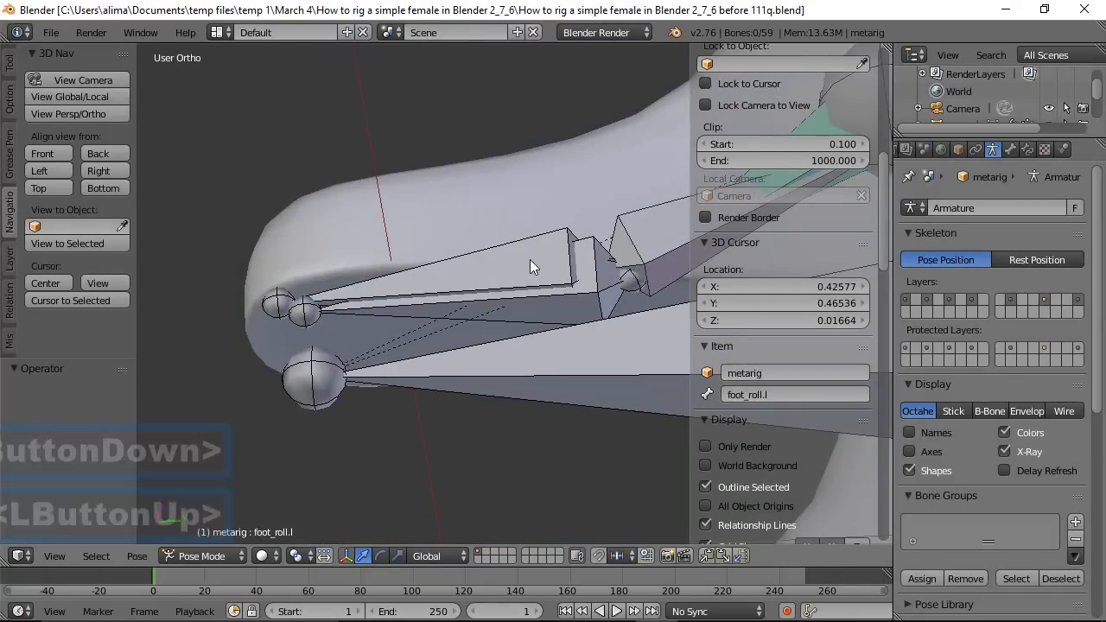
{"action": "left_click", "coordinate": [529, 265]}
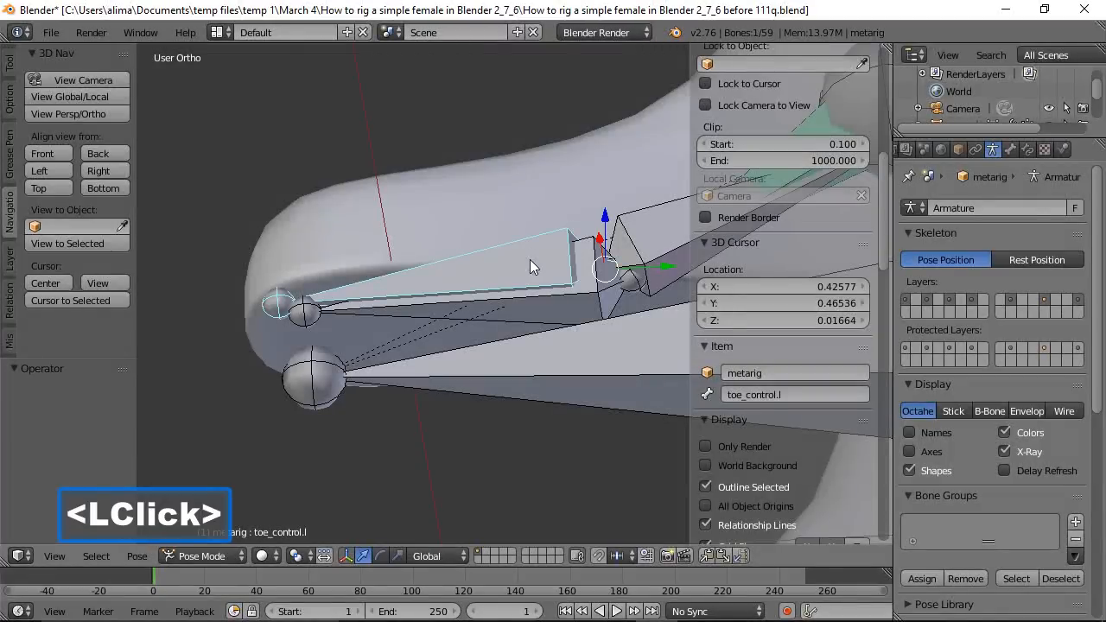
{"action": "left_click", "coordinate": [586, 310], "text": "shift"}
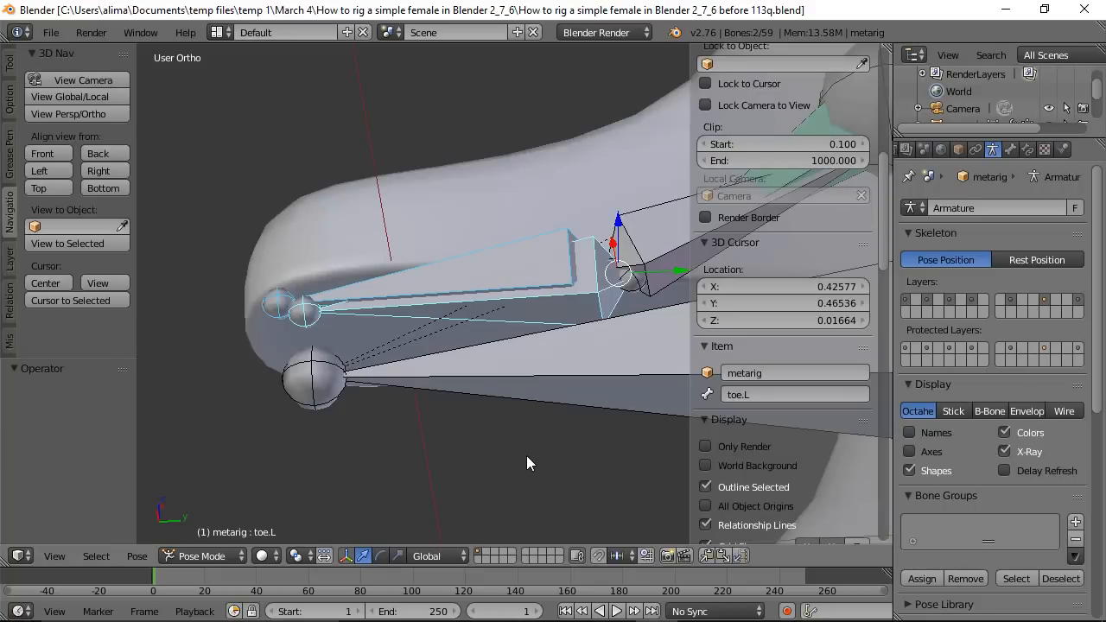
{"action": "key", "text": "shift+i"}
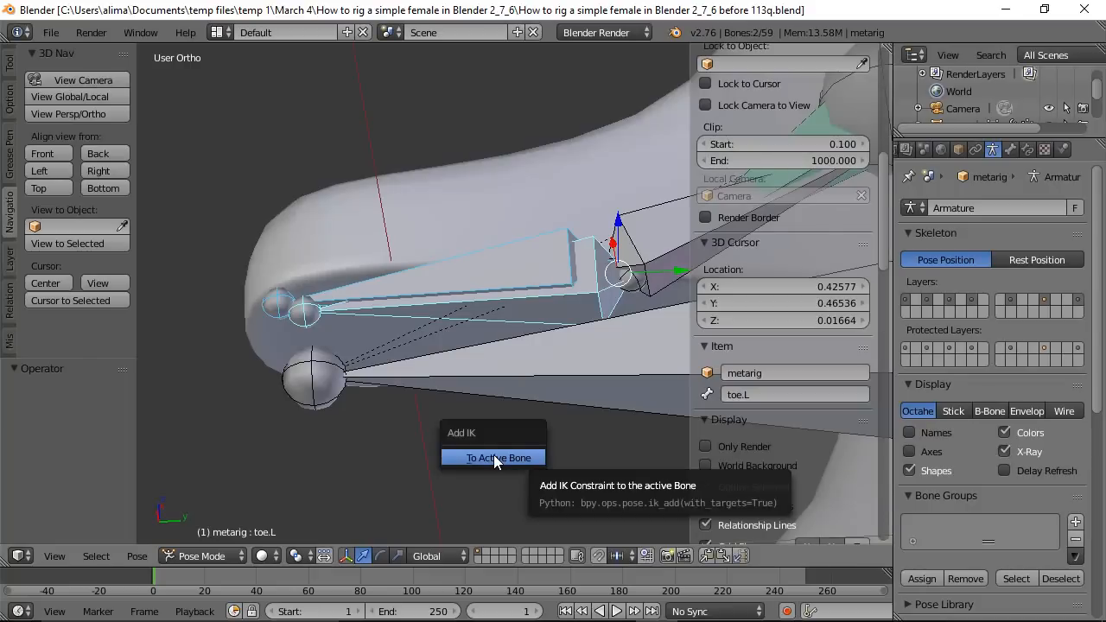
{"action": "left_click", "coordinate": [493, 455]}
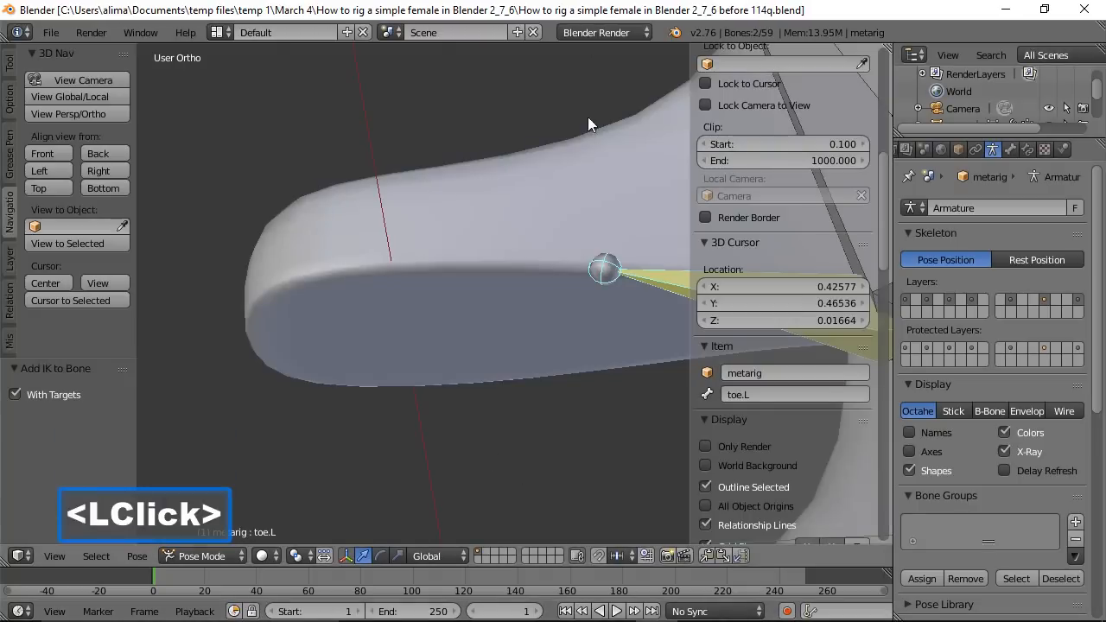
Set the chain length of toe.L's IK constraint to 1 and turn off Use Tail.
{"action": "scroll", "coordinate": [589, 416], "scroll_direction": "down", "scroll_amount": 4}
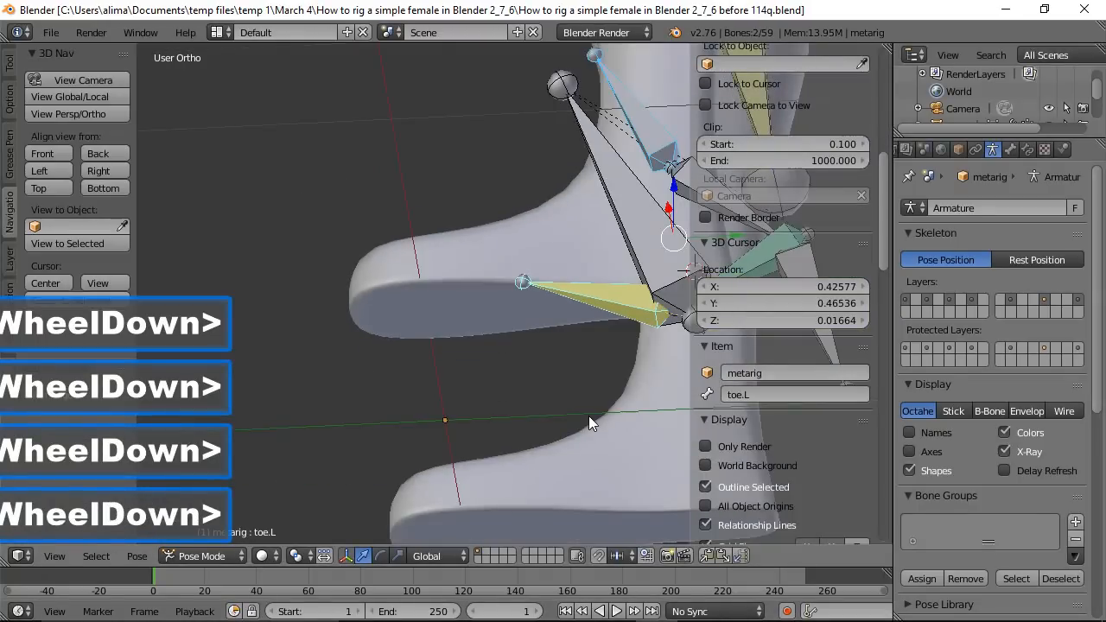
{"action": "middle_click_drag", "start_coordinate": [606, 404], "coordinate": [465, 425]}
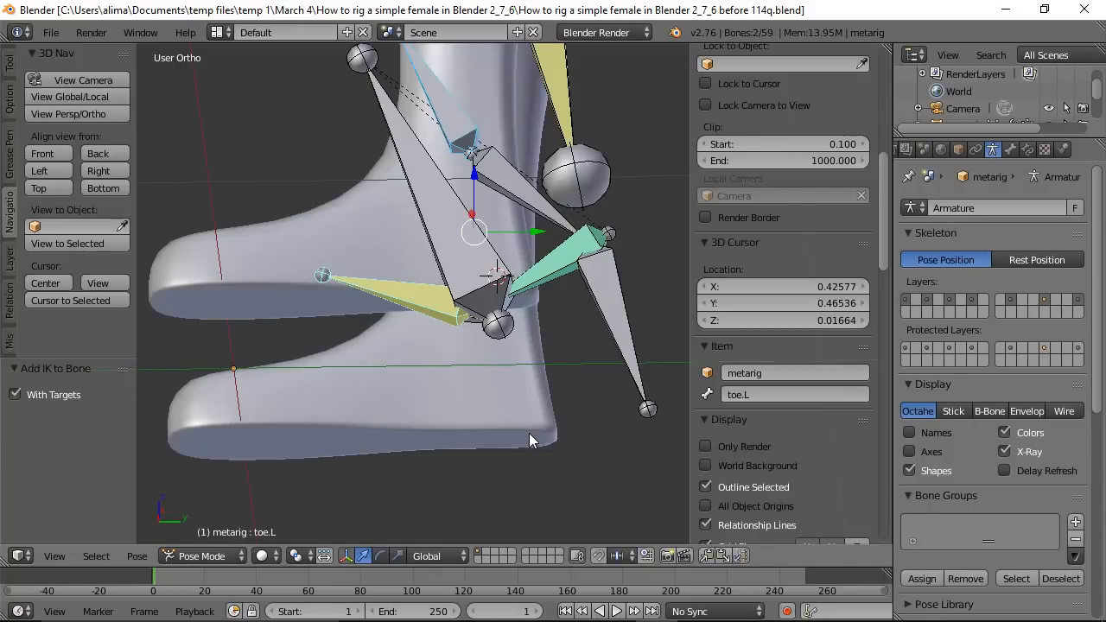
{"action": "left_click", "coordinate": [1028, 149]}
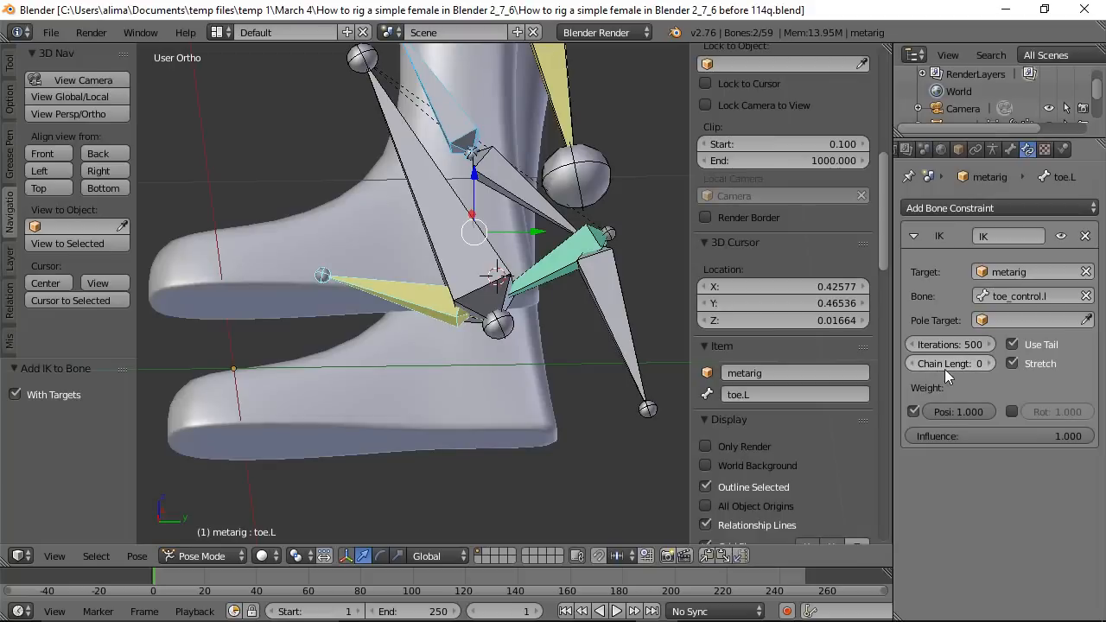
{"action": "left_click", "coordinate": [988, 363]}
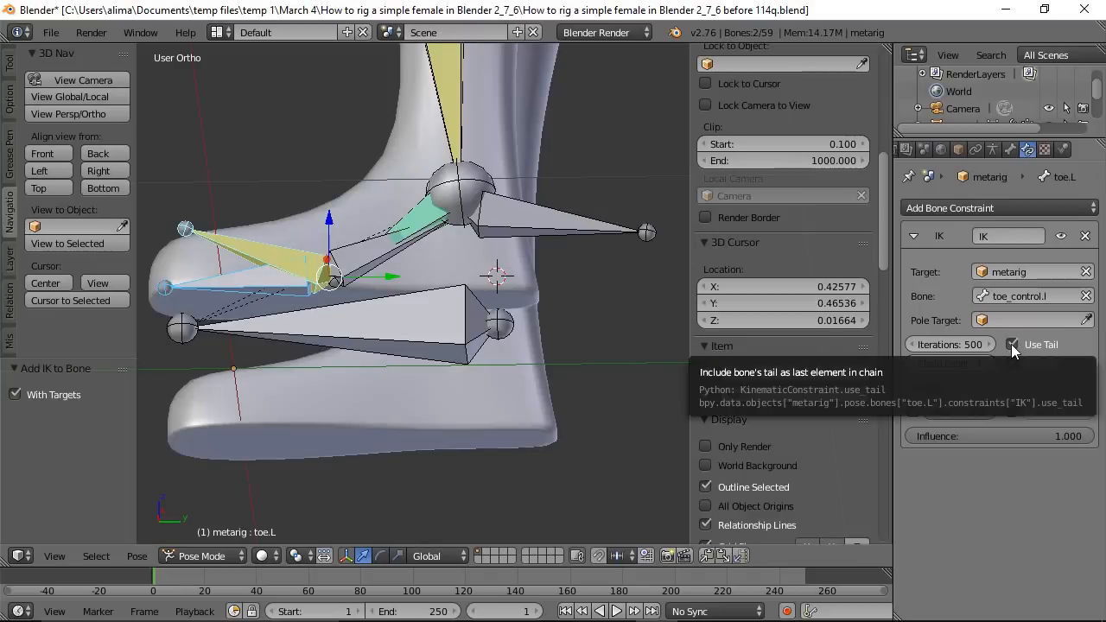
{"action": "left_click", "coordinate": [1012, 345]}
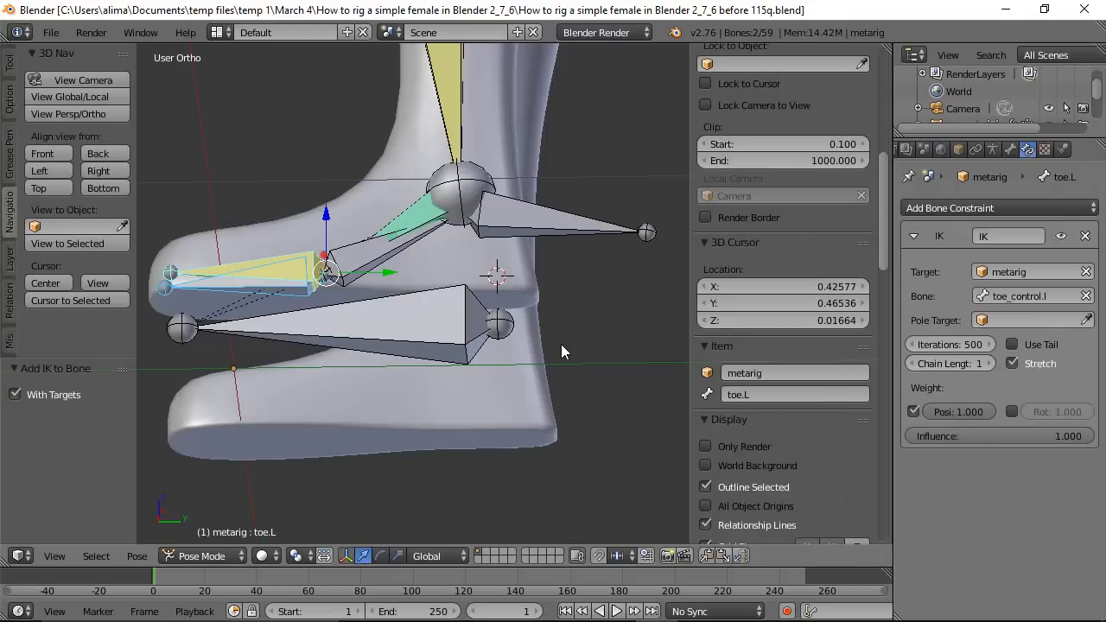
Add a Copy Rotation constraint to toe.L targeting toe_control.l, and deselect all bones.
{"action": "key", "text": "ctrl+shift+c"}
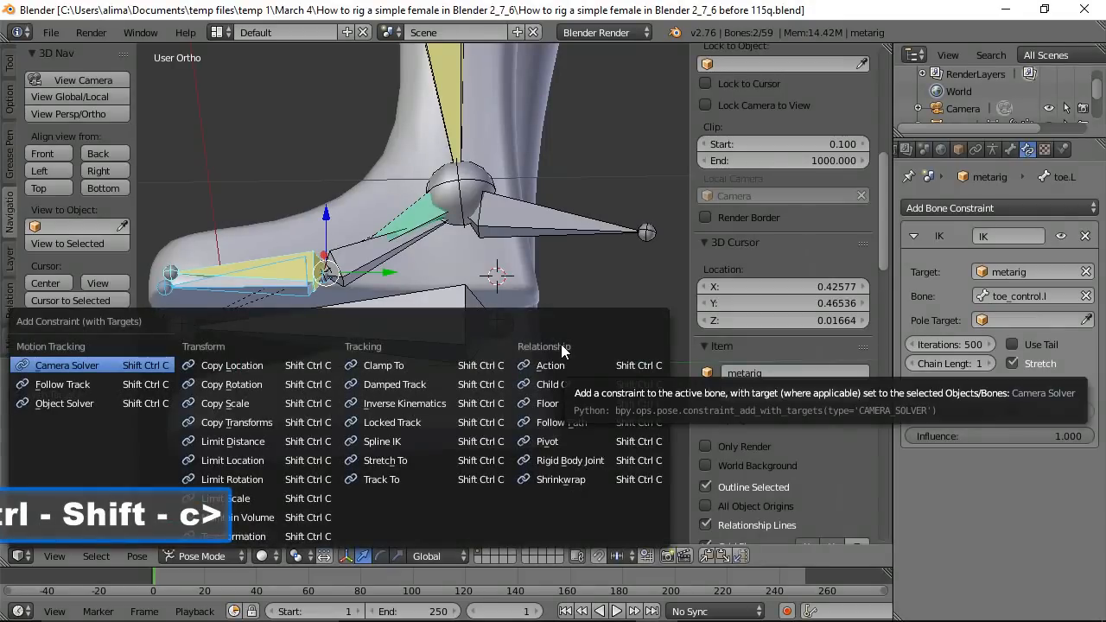
{"action": "left_click", "coordinate": [221, 382]}
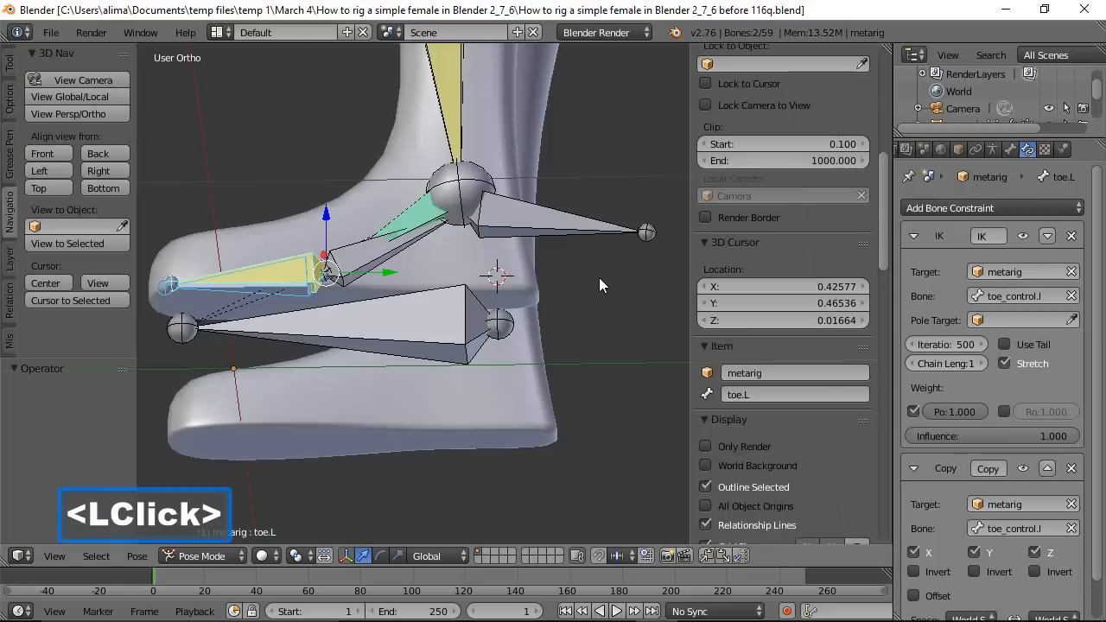
{"action": "key", "text": "a"}
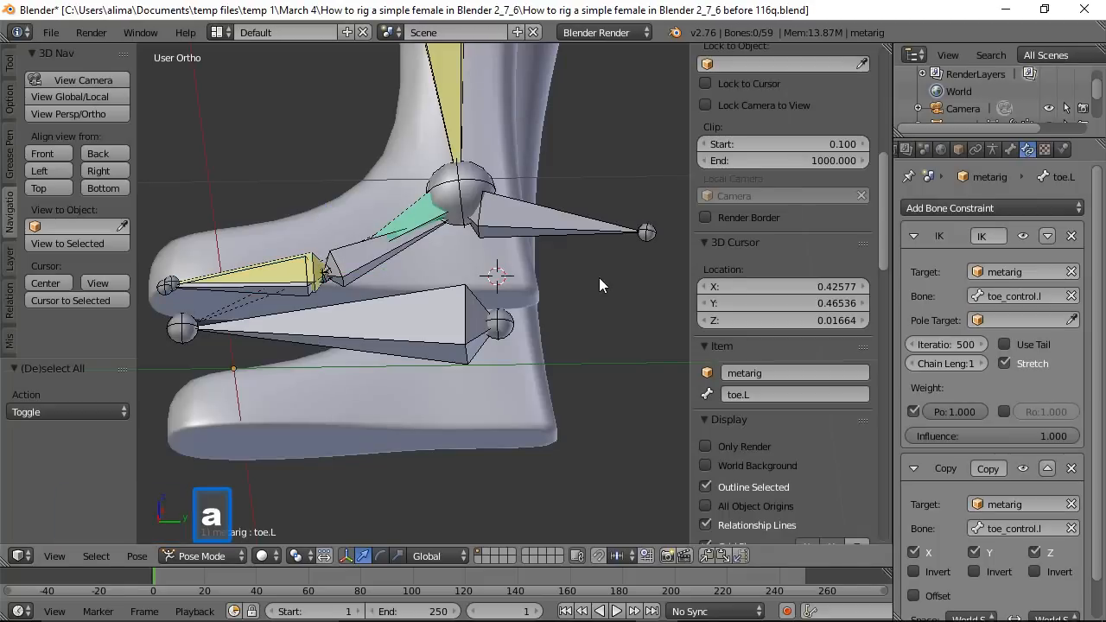
Clear the pose rotation and pose location of foot_roll.l.
{"action": "left_click", "coordinate": [354, 261]}
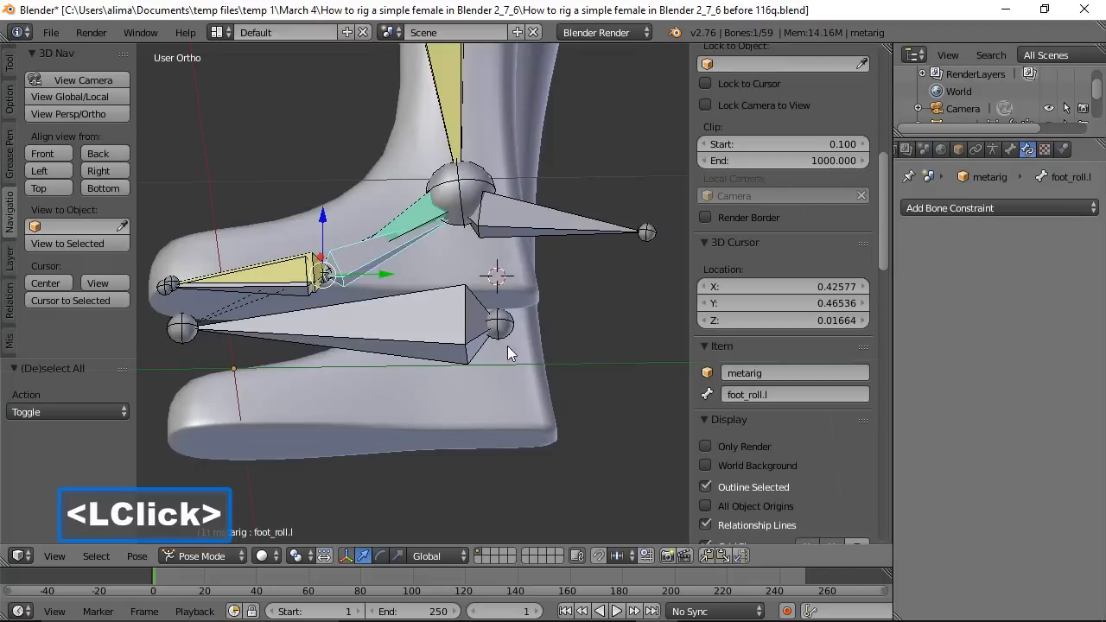
{"action": "key", "text": "alt"}
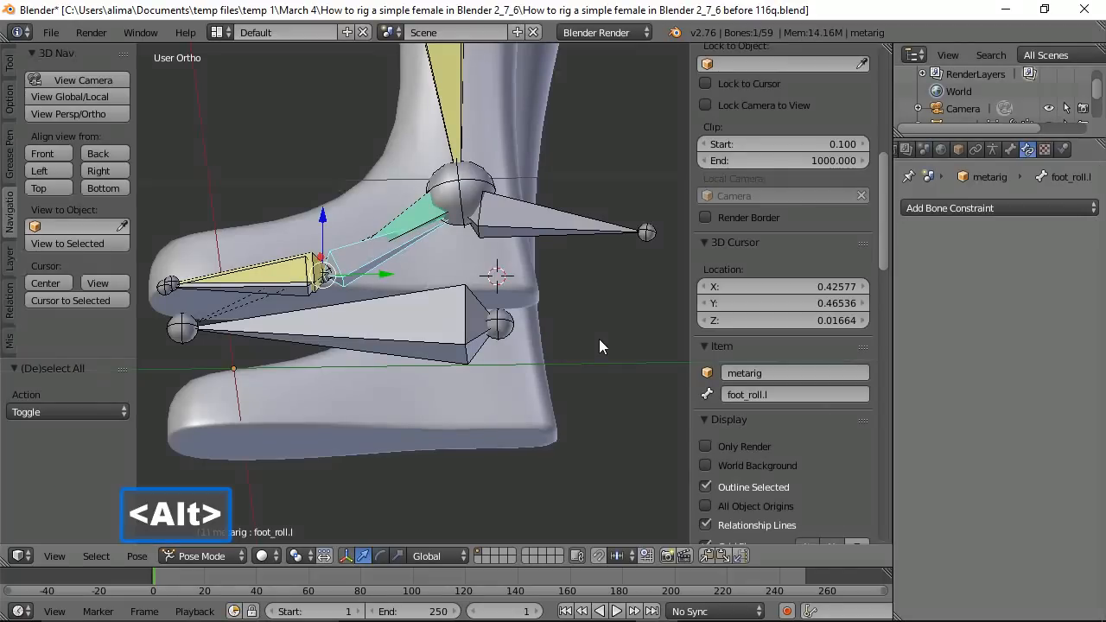
{"action": "key", "text": "alt+r"}
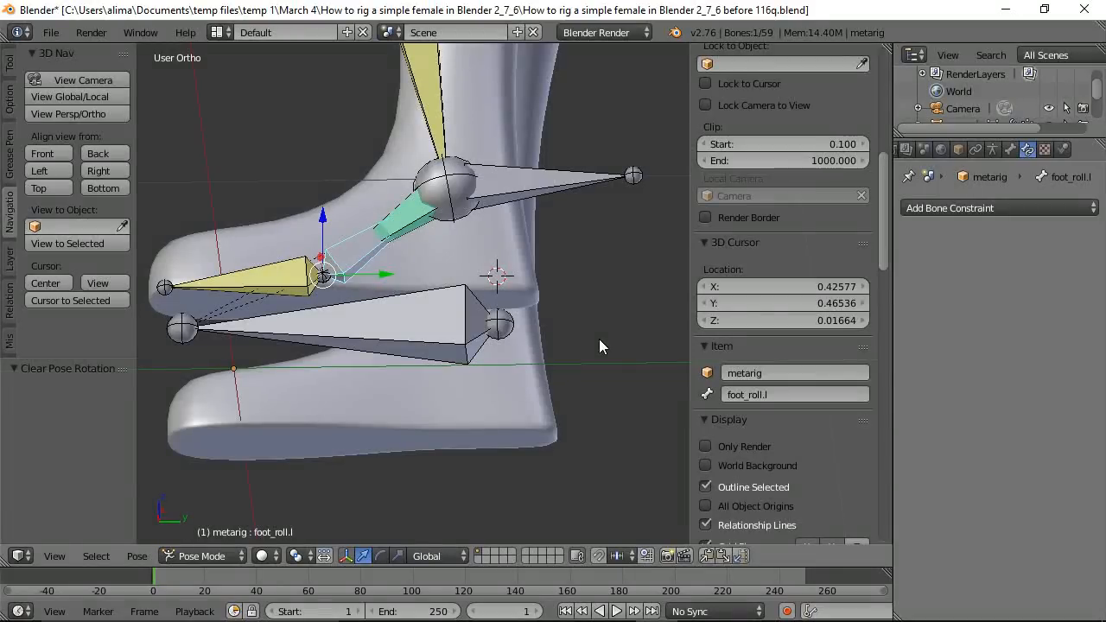
{"action": "key", "text": "alt"}
{"action": "key", "text": "alt+g"}
Clear the pose rotation and location of the large bone beneath the left foot, and save as version "before 117q".
{"action": "left_click", "coordinate": [437, 320]}
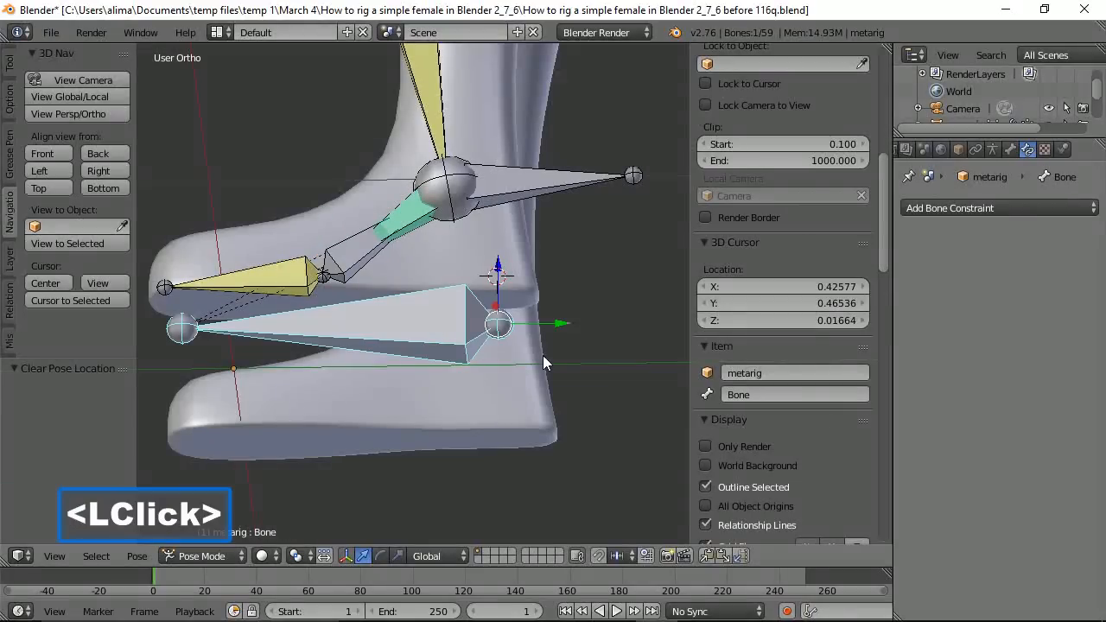
{"action": "key", "text": "alt"}
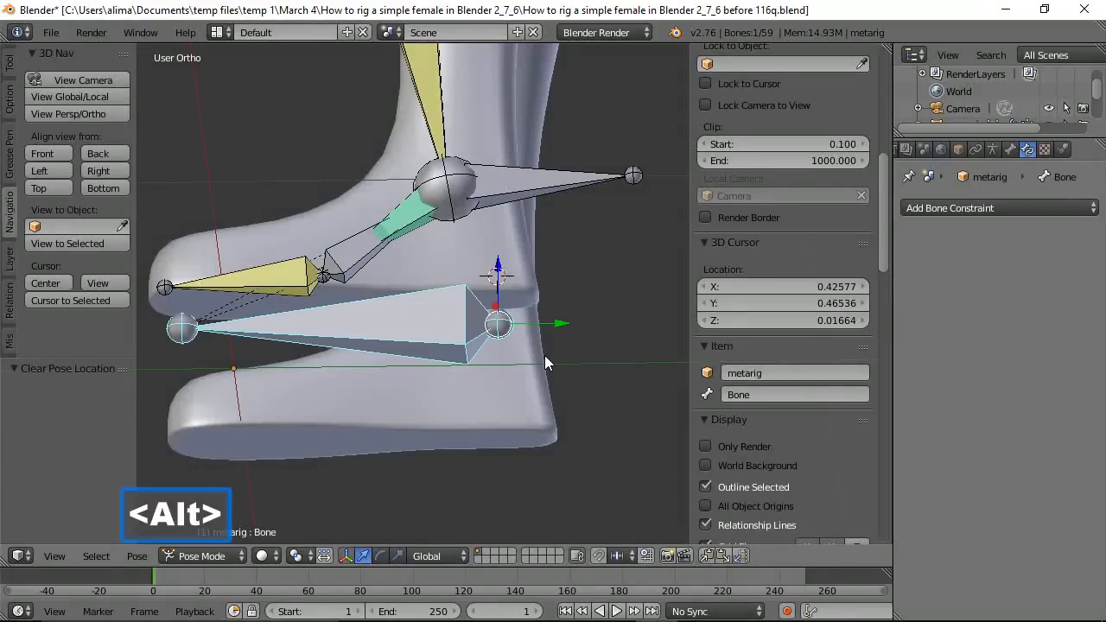
{"action": "key", "text": "alt+r"}
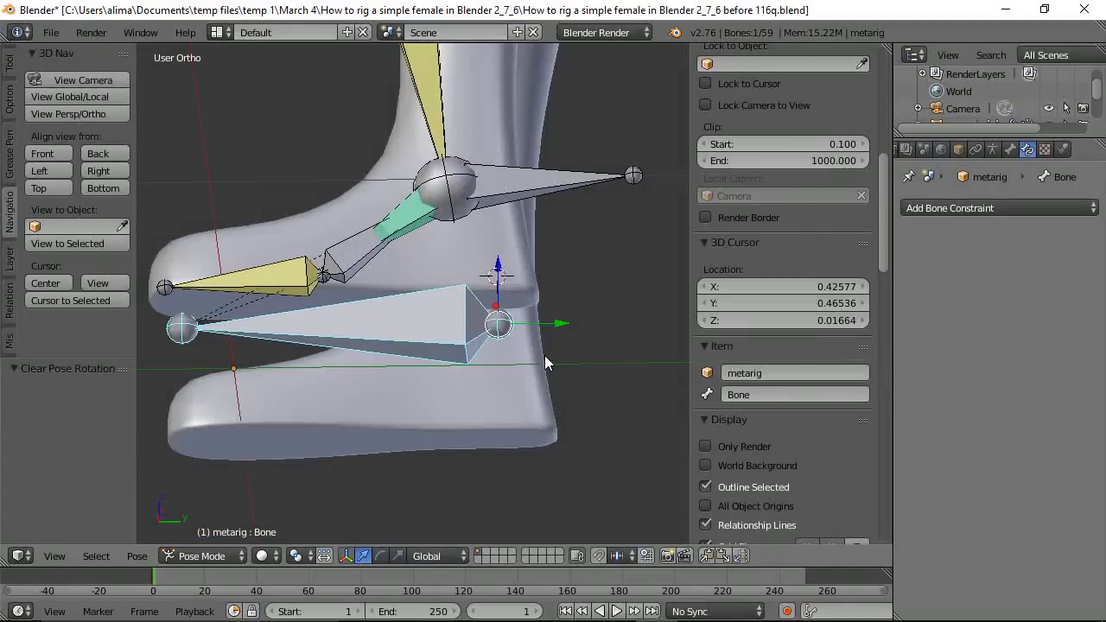
{"action": "key", "text": "alt"}
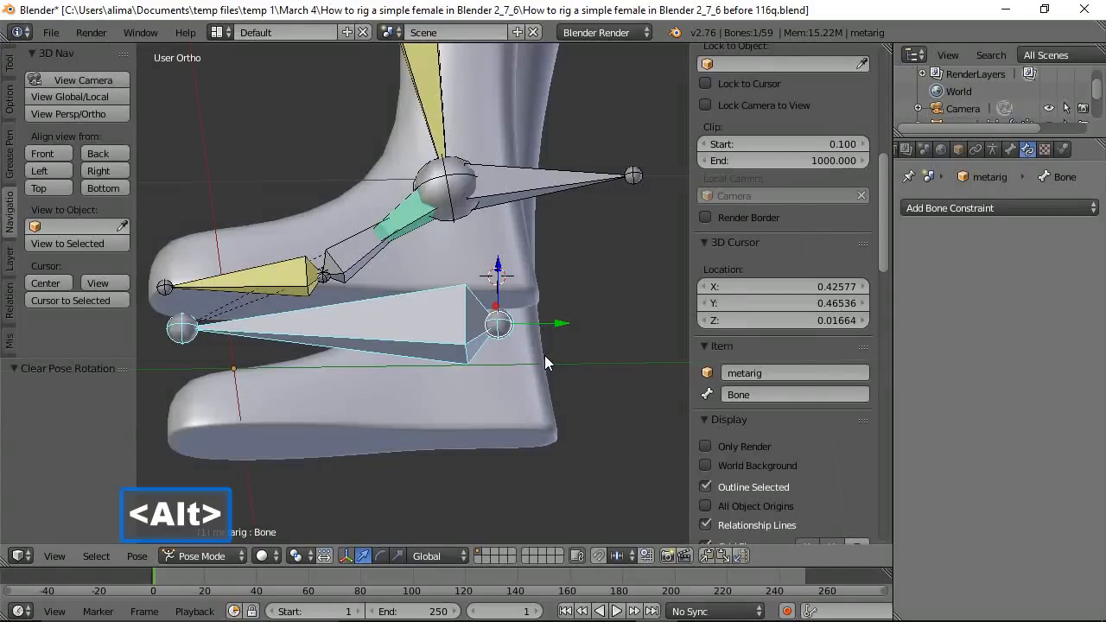
{"action": "key", "text": "alt+g"}
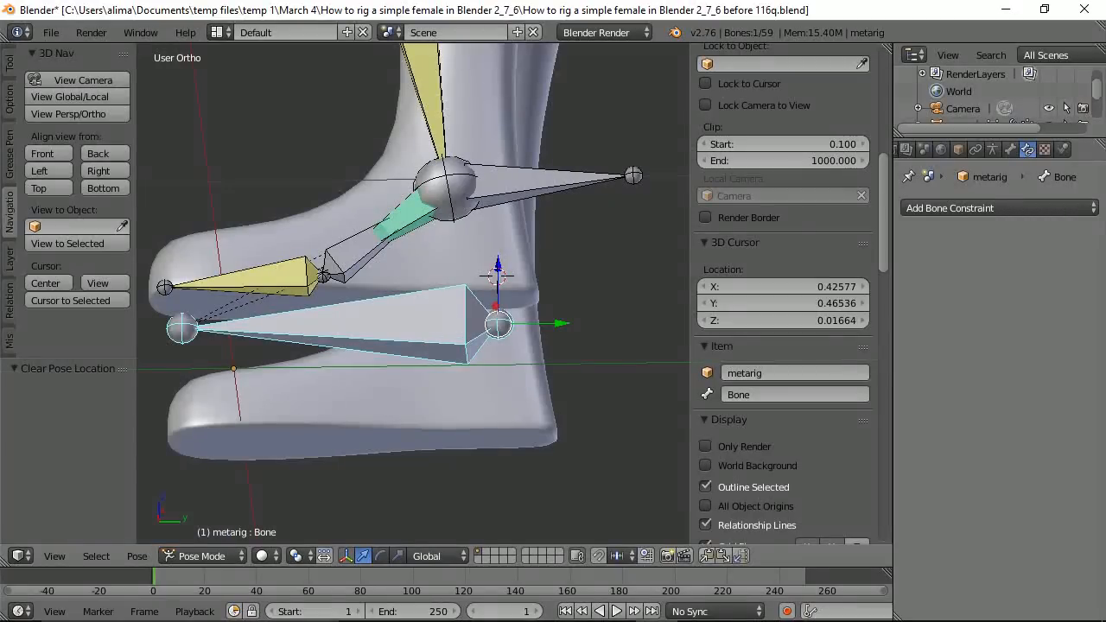
{"action": "left_click", "coordinate": [647, 410]}
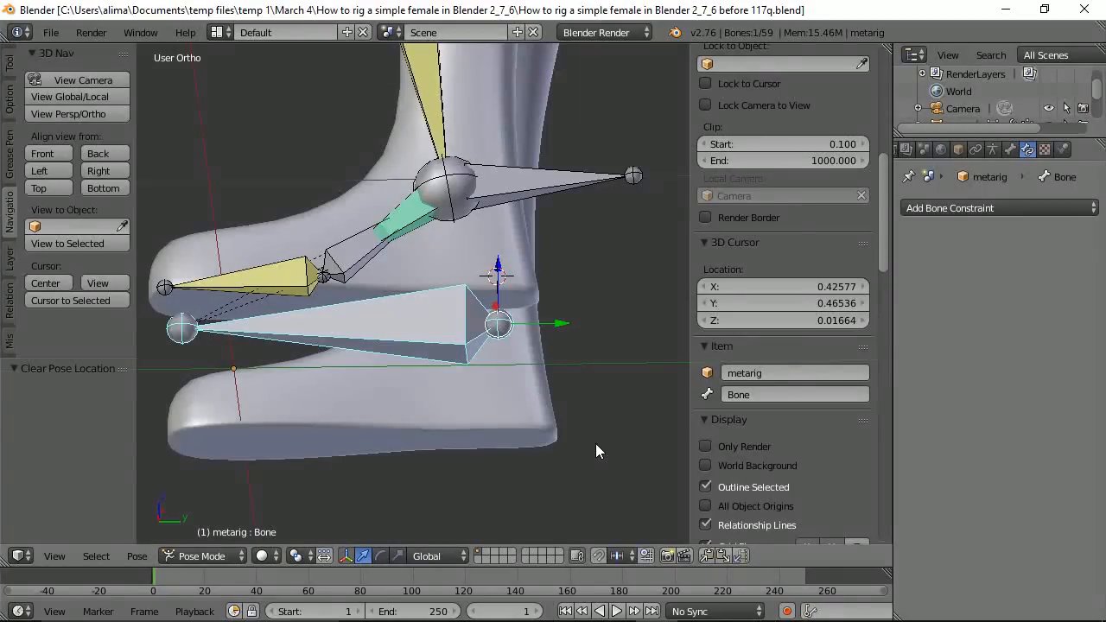
Rename the large bone beneath the left foot as f_handle.l and save as version "before 118q".
{"action": "left_click", "coordinate": [741, 395]}
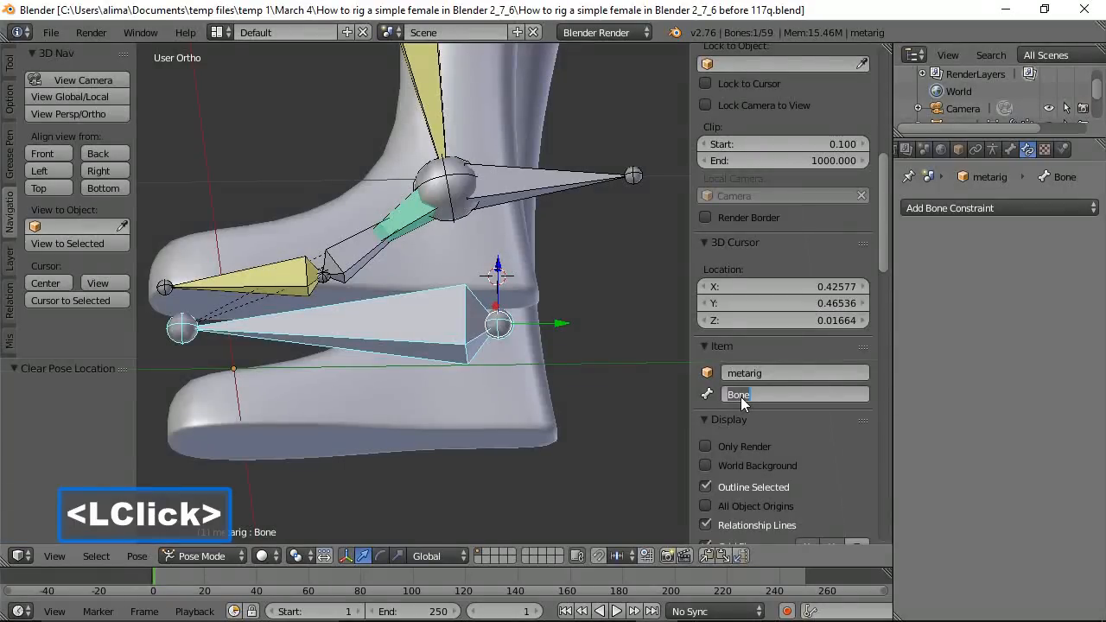
{"action": "type", "text": "f"}
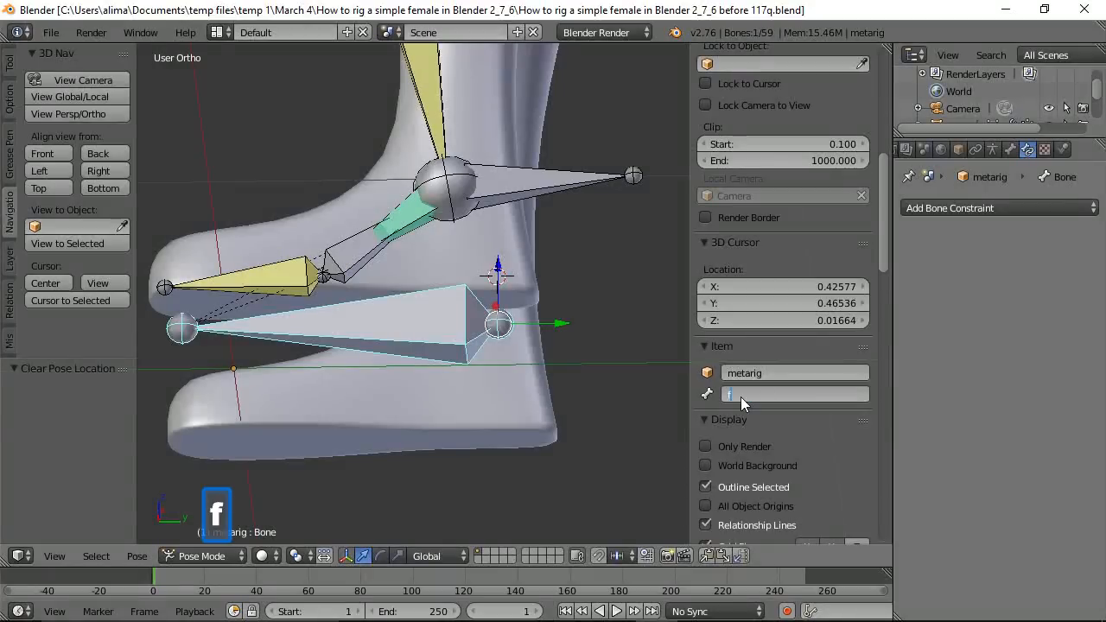
{"action": "type", "text": "_handle"}
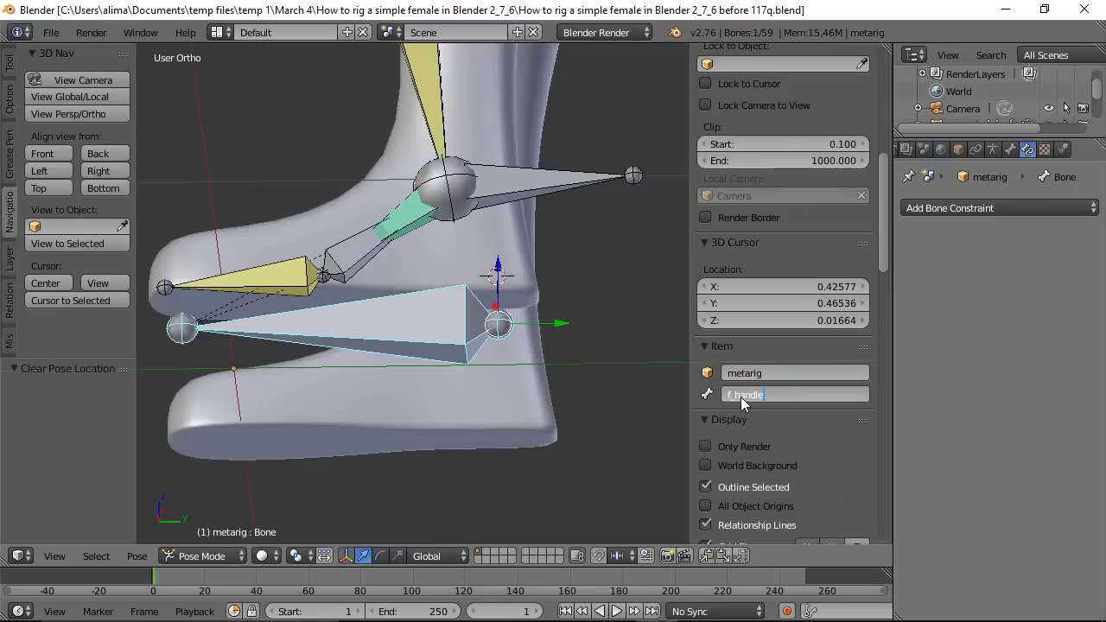
{"action": "type", "text": ".l"}
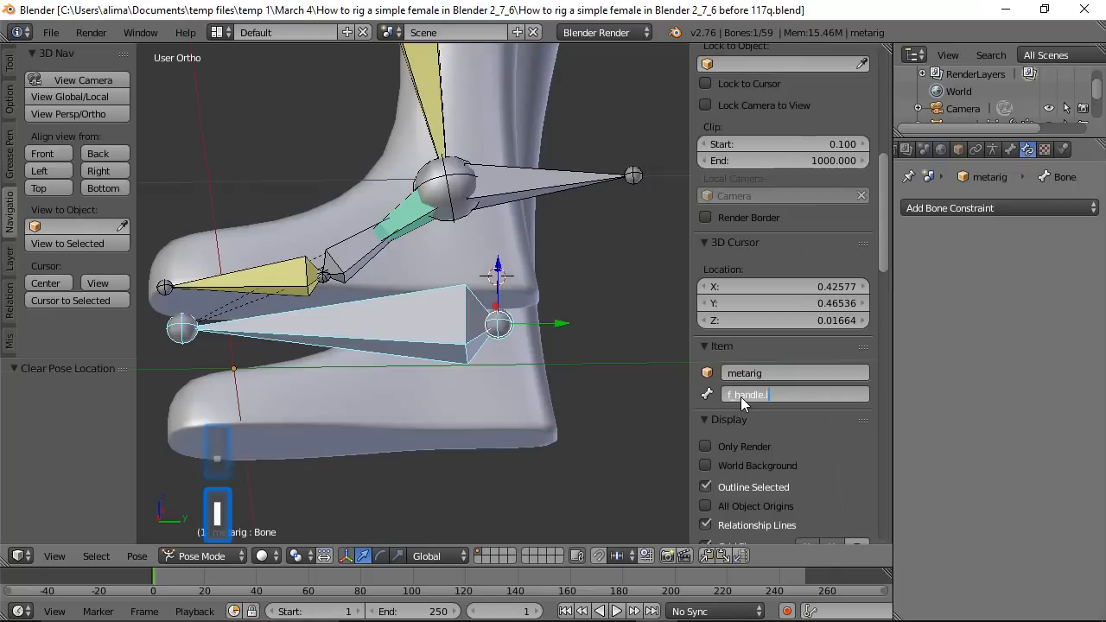
{"action": "key", "text": "Return"}
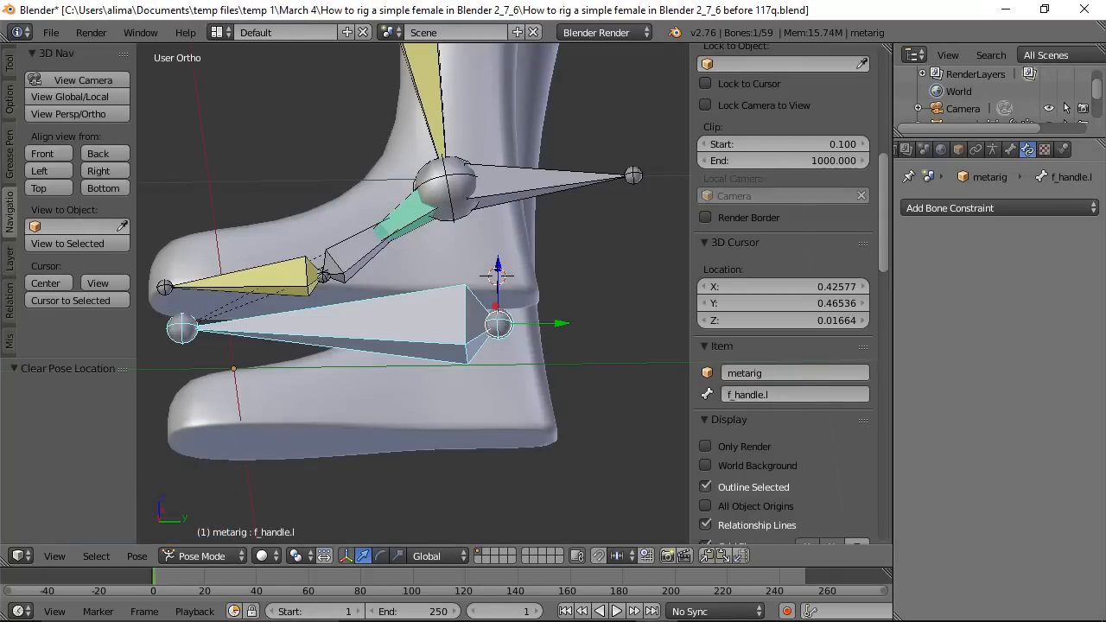
{"action": "left_click", "coordinate": [583, 220]}
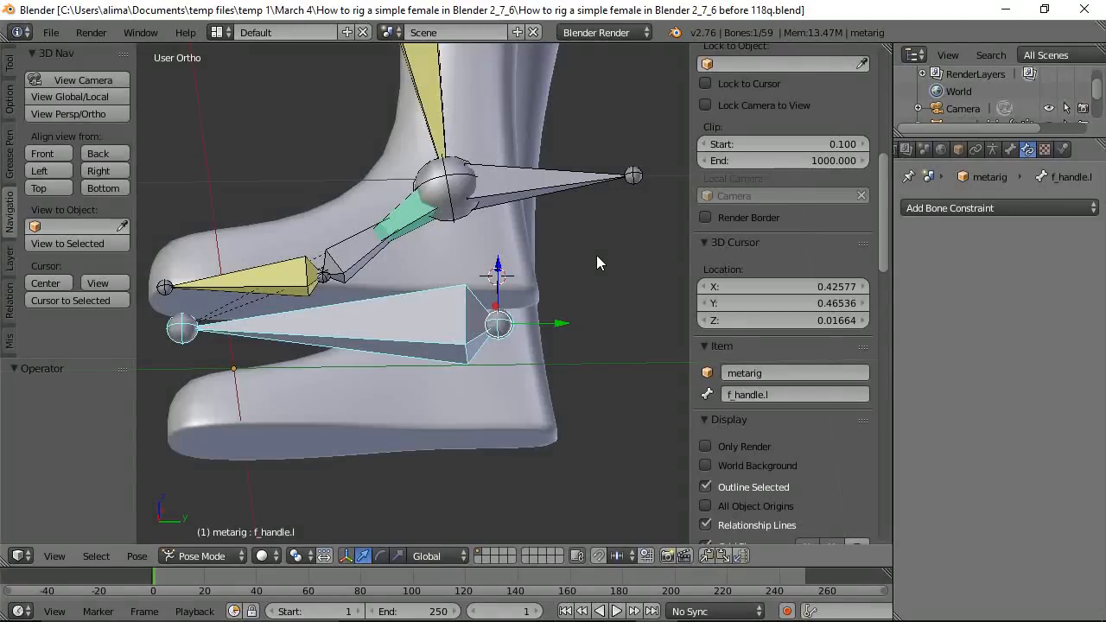
In the Right view, try moving f_handle.l freely and rotating it about the global X axis to test the foot controls.
{"action": "left_click", "coordinate": [98, 170]}
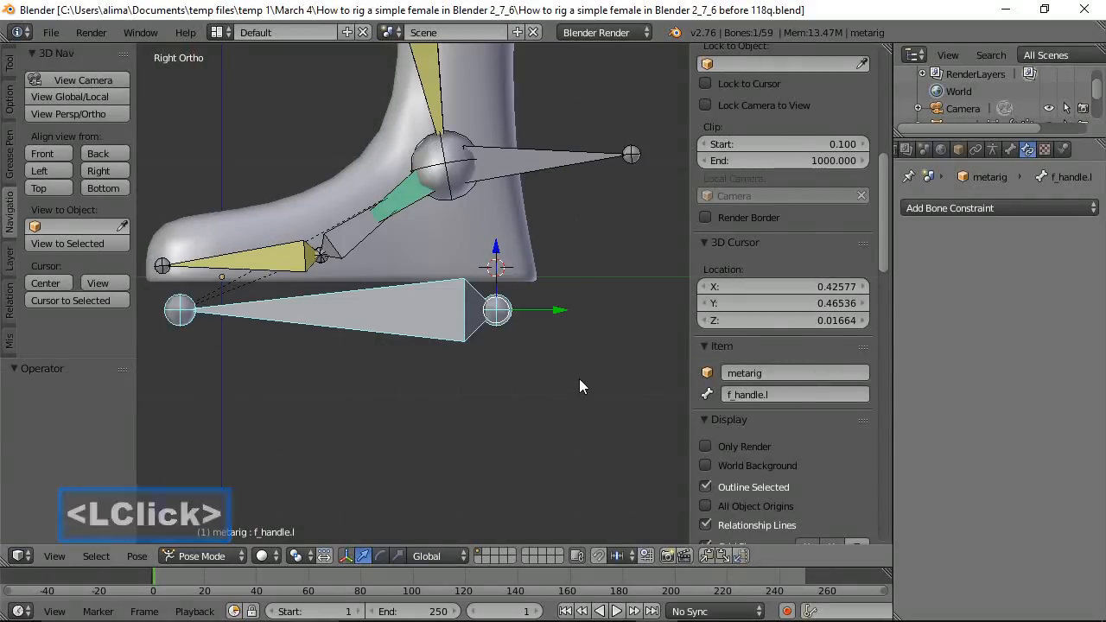
{"action": "middle_click_drag", "start_coordinate": [598, 235], "coordinate": [604, 441], "text": "ctrl"}
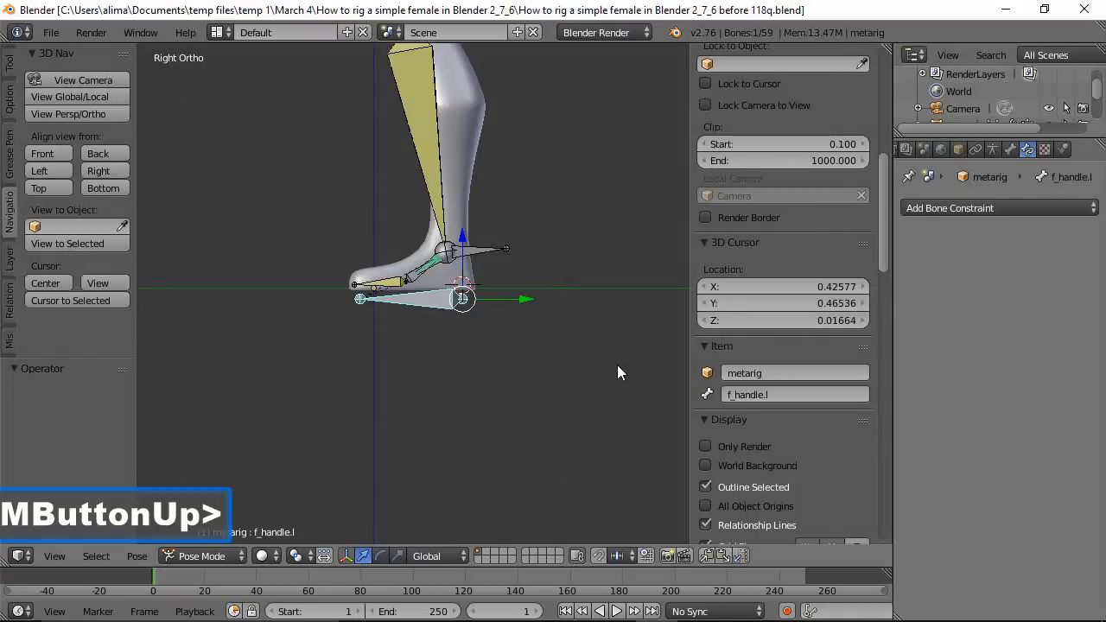
{"action": "key", "text": "g"}
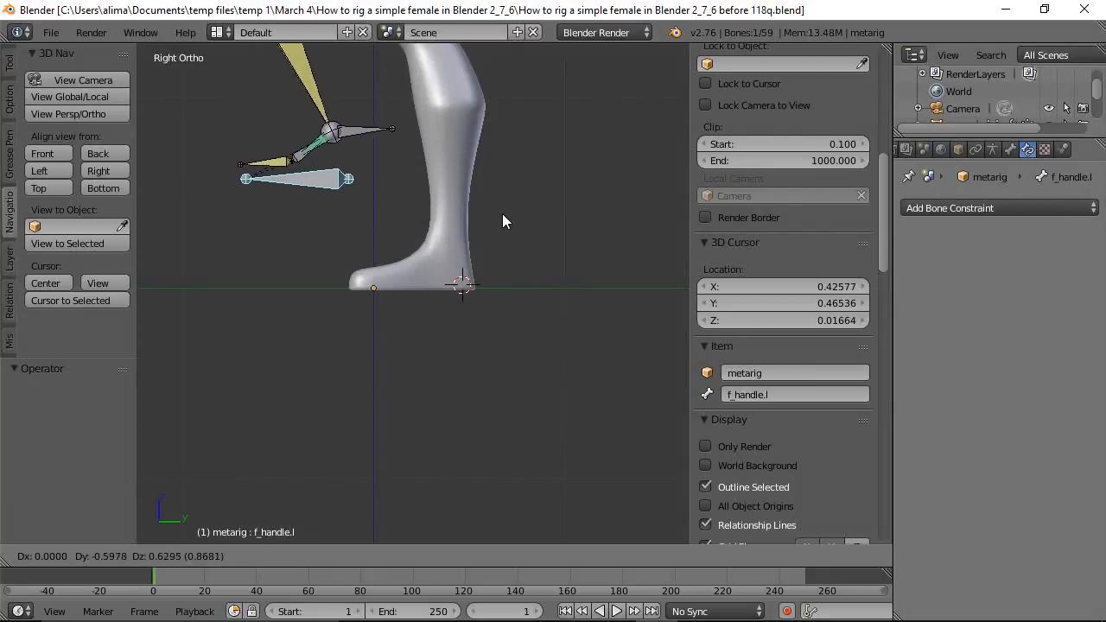
{"action": "right_click", "coordinate": [562, 265]}
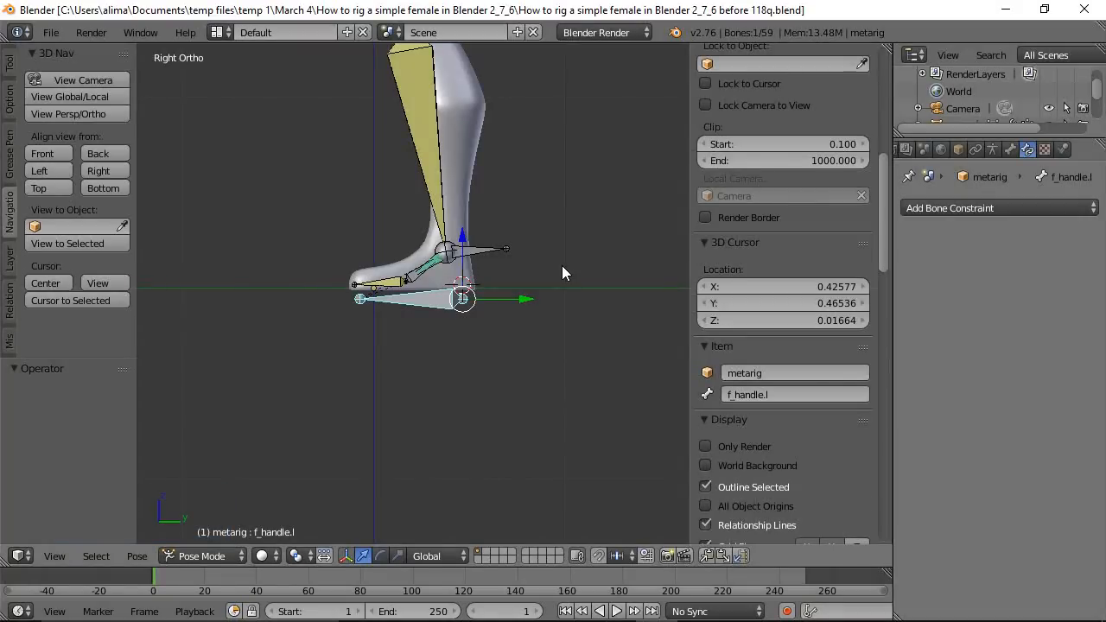
{"action": "key", "text": "r"}
{"action": "key", "text": "x"}
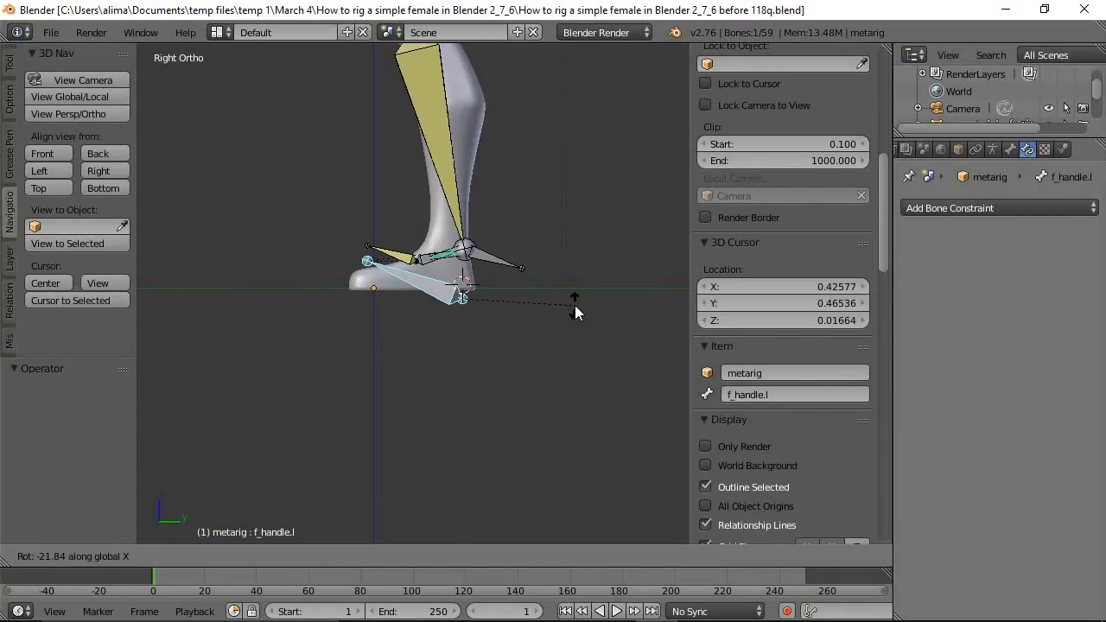
{"action": "right_click", "coordinate": [553, 254]}
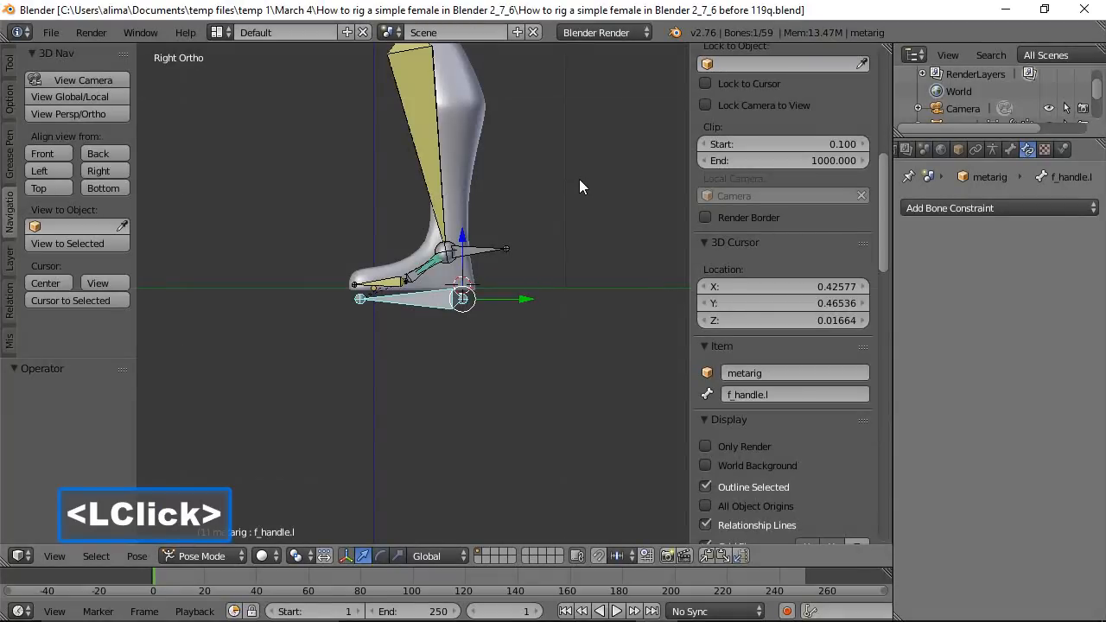
Try rotating foot_roll.l about the global X axis to test the left foot roll.
{"action": "left_click", "coordinate": [418, 278]}
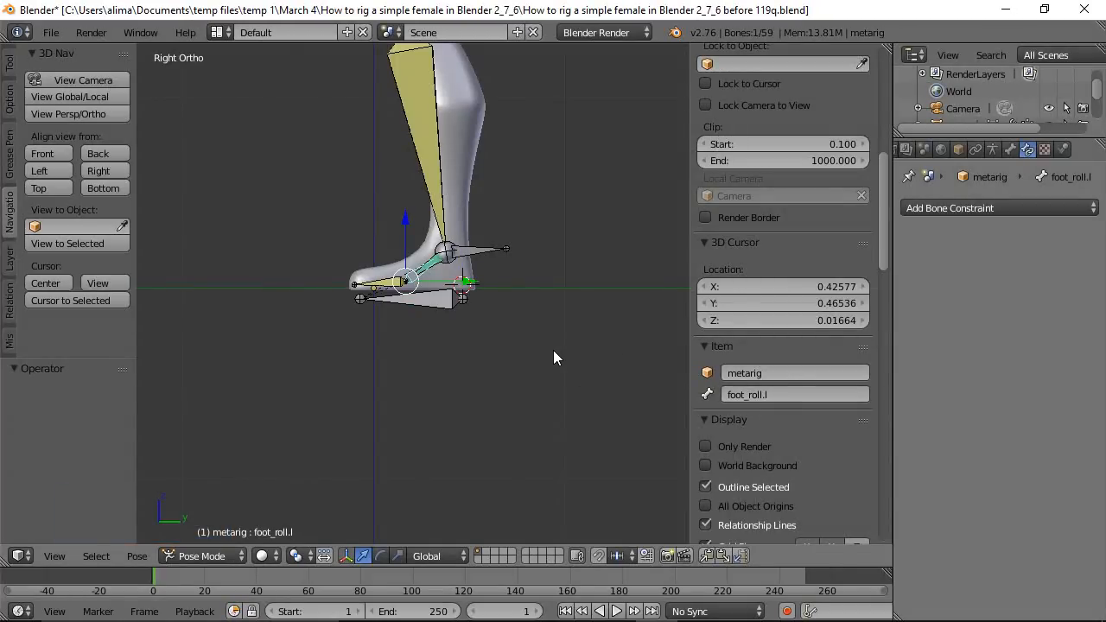
{"action": "key", "text": "r"}
{"action": "key", "text": "x"}
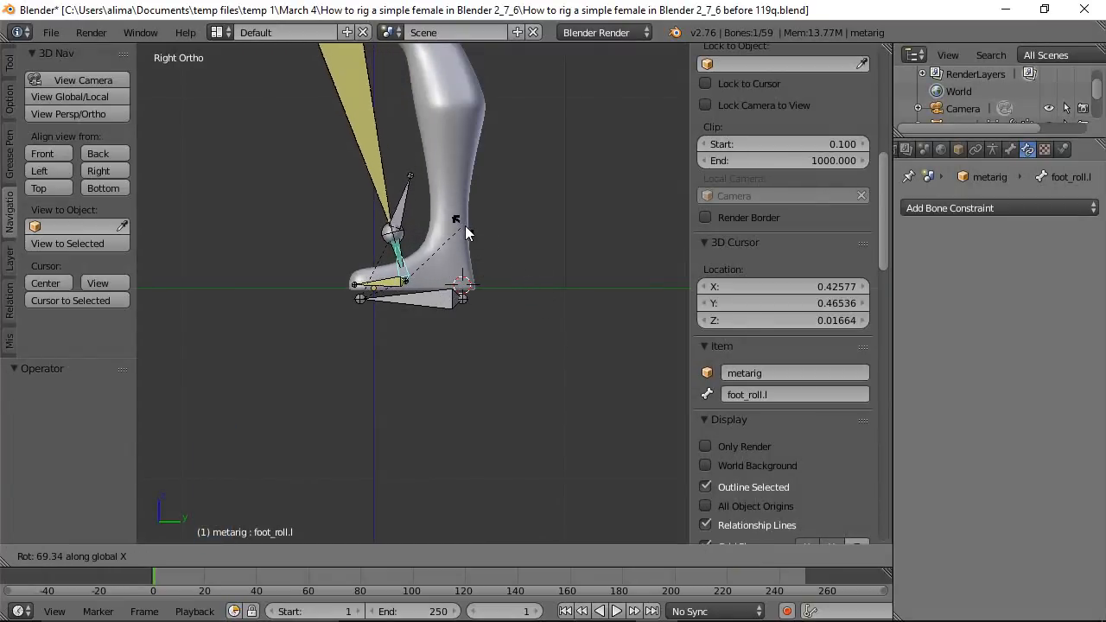
{"action": "right_click", "coordinate": [505, 285]}
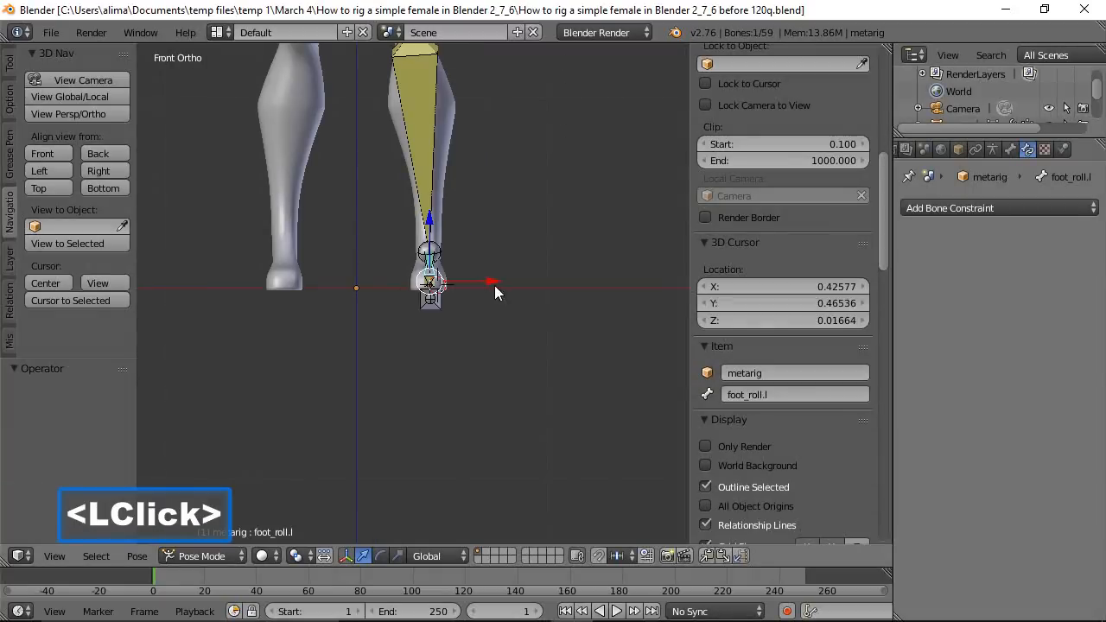
Reset the 3D cursor to the world origin in the Front view and save as version "before 122q".
{"action": "key", "text": "ctrl"}
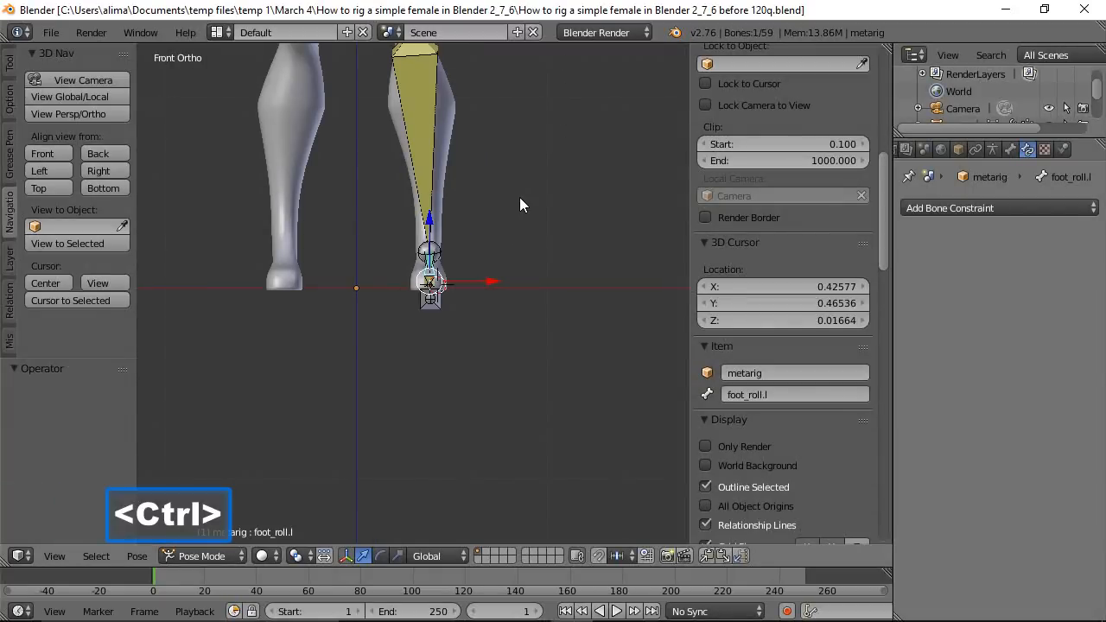
{"action": "middle_click_drag", "start_coordinate": [523, 167], "coordinate": [538, 292], "text": "ctrl"}
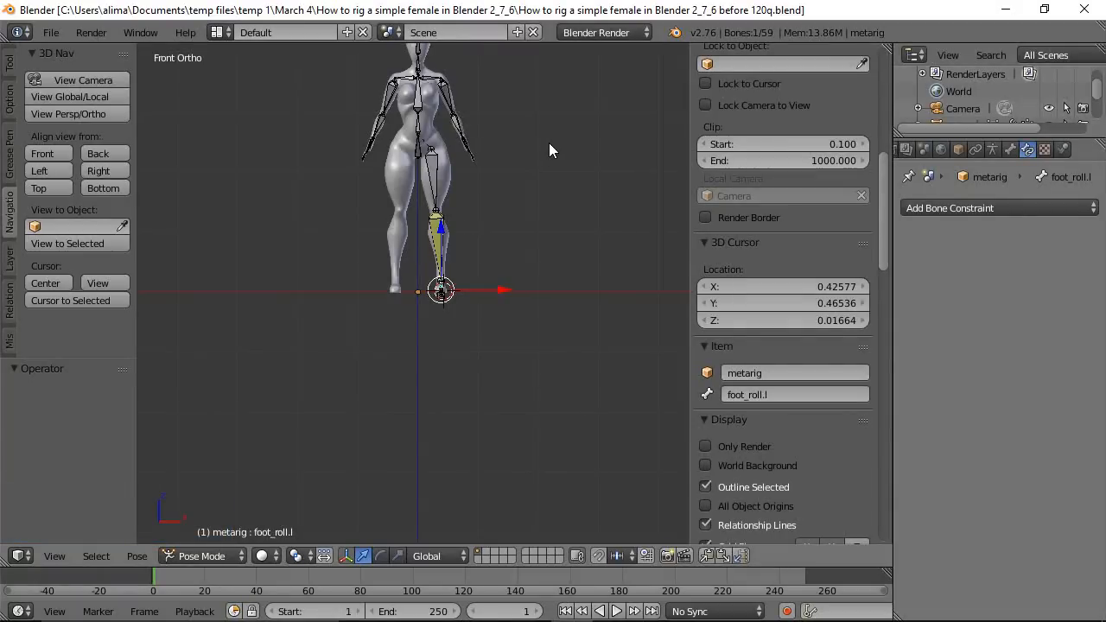
{"action": "middle_click_drag", "start_coordinate": [549, 139], "coordinate": [555, 267], "text": "shift"}
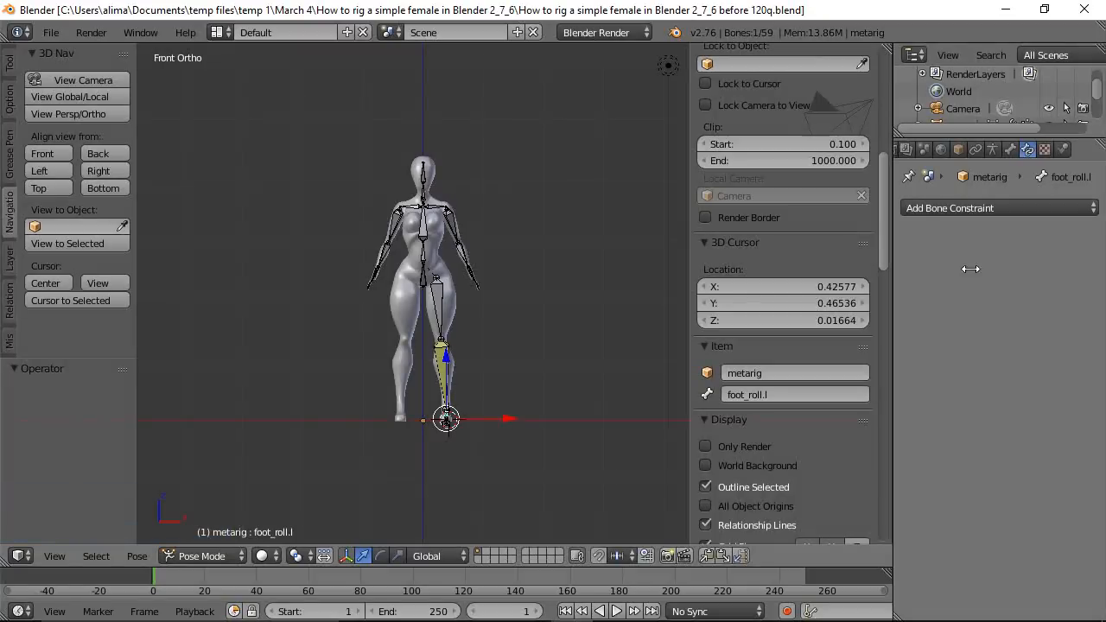
{"action": "left_click", "coordinate": [595, 200]}
{"action": "key", "text": "shift+c"}
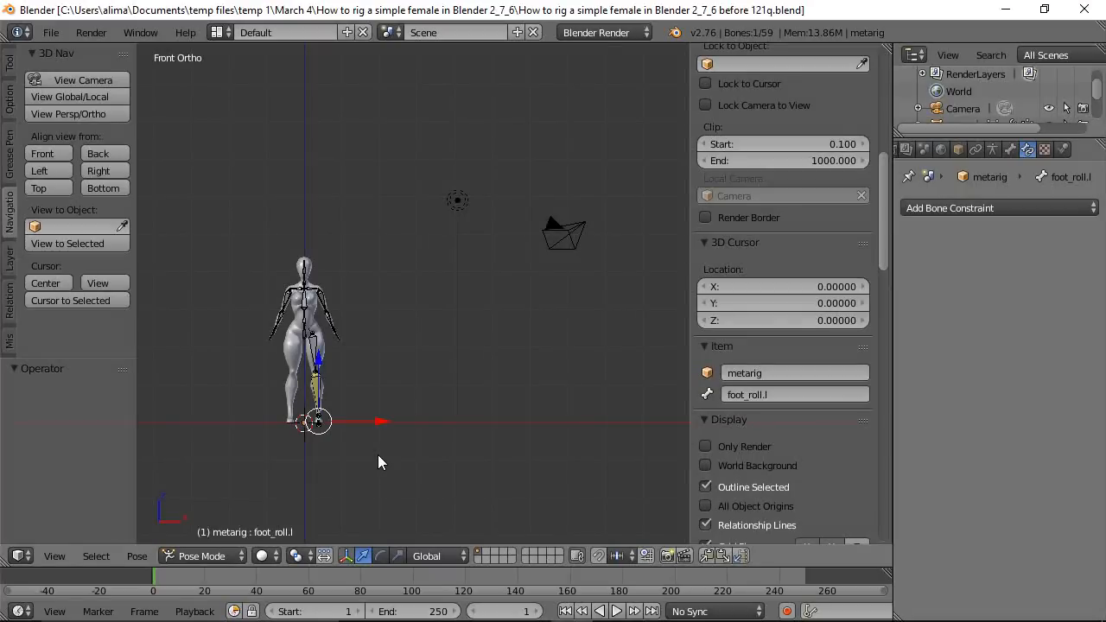
{"action": "key", "text": "b"}
{"action": "left_click_drag", "start_coordinate": [222, 207], "coordinate": [399, 470]}
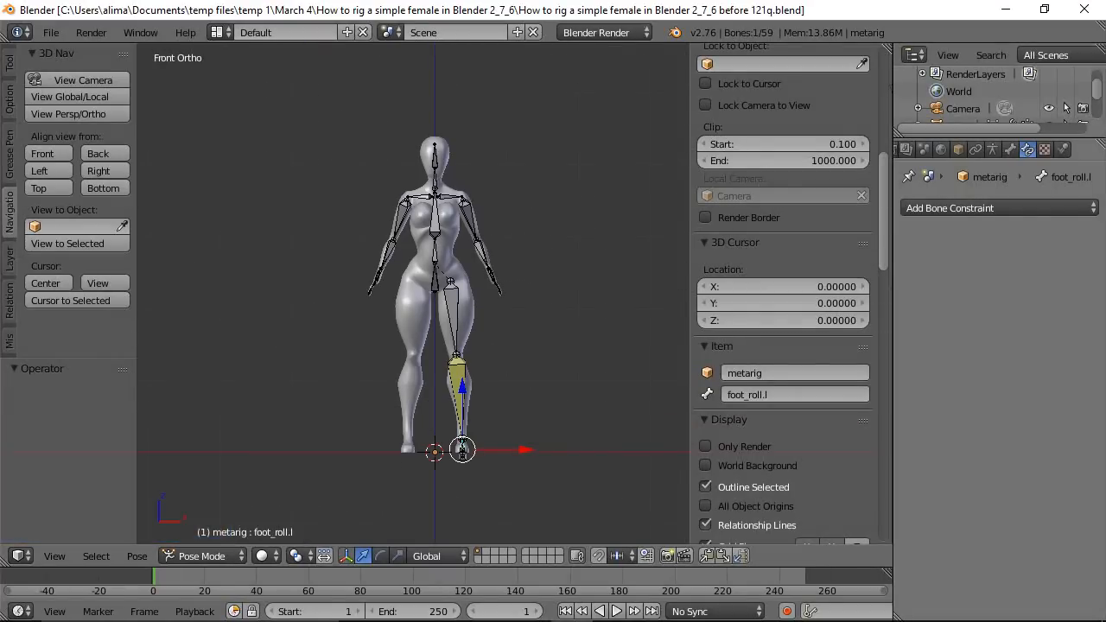
{"action": "left_click", "coordinate": [606, 274]}
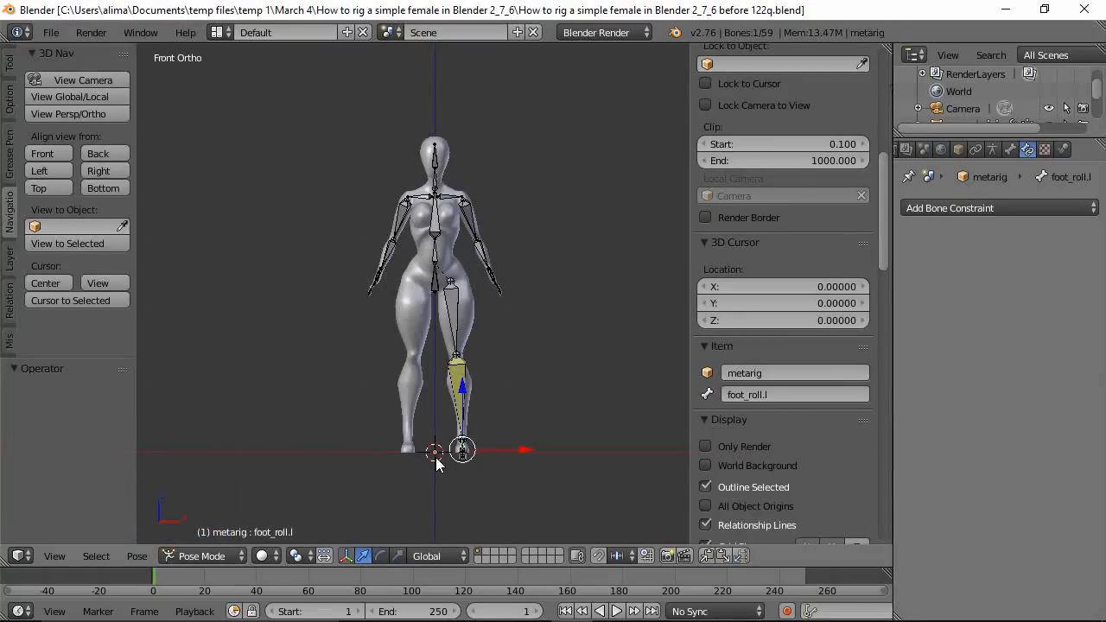
Set the pivot point to 3D Cursor and switch the metarig armature to Edit Mode.
{"action": "left_click", "coordinate": [307, 559]}
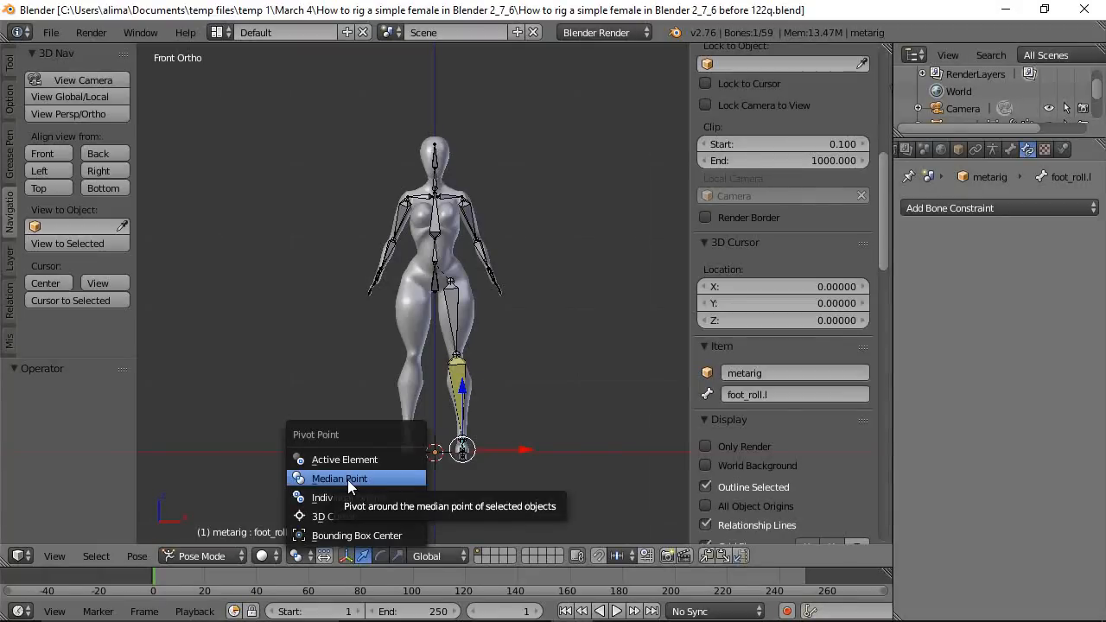
{"action": "left_click", "coordinate": [333, 517]}
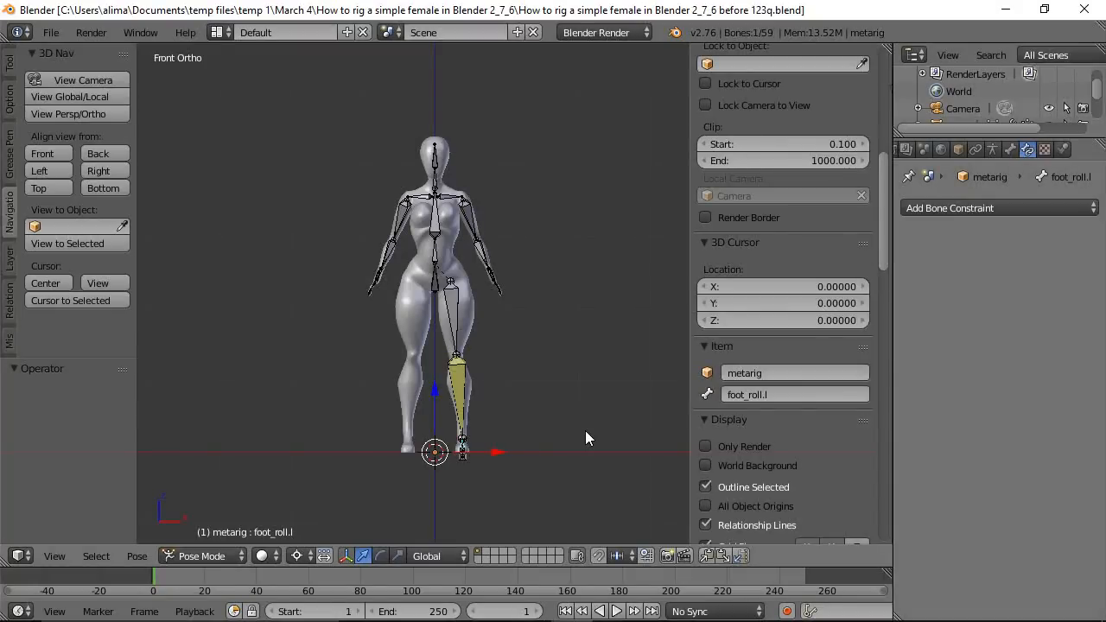
{"action": "left_click", "coordinate": [240, 561]}
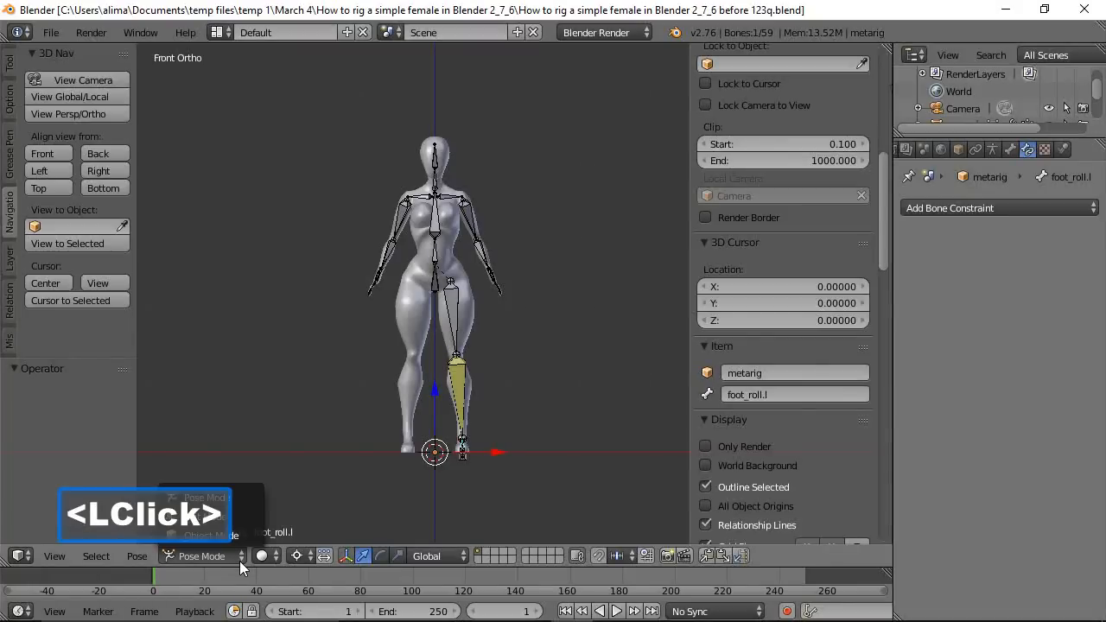
{"action": "left_click", "coordinate": [210, 523]}
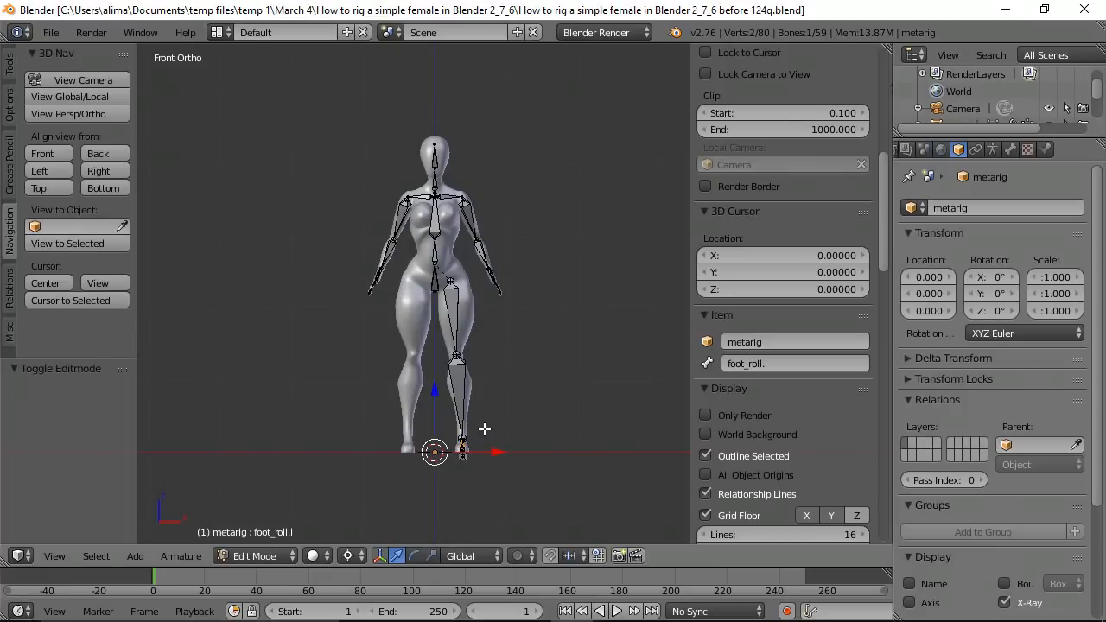
Duplicate all bones of the left leg and foot in place, leaving the copies at the original position.
{"action": "key", "text": "a"}
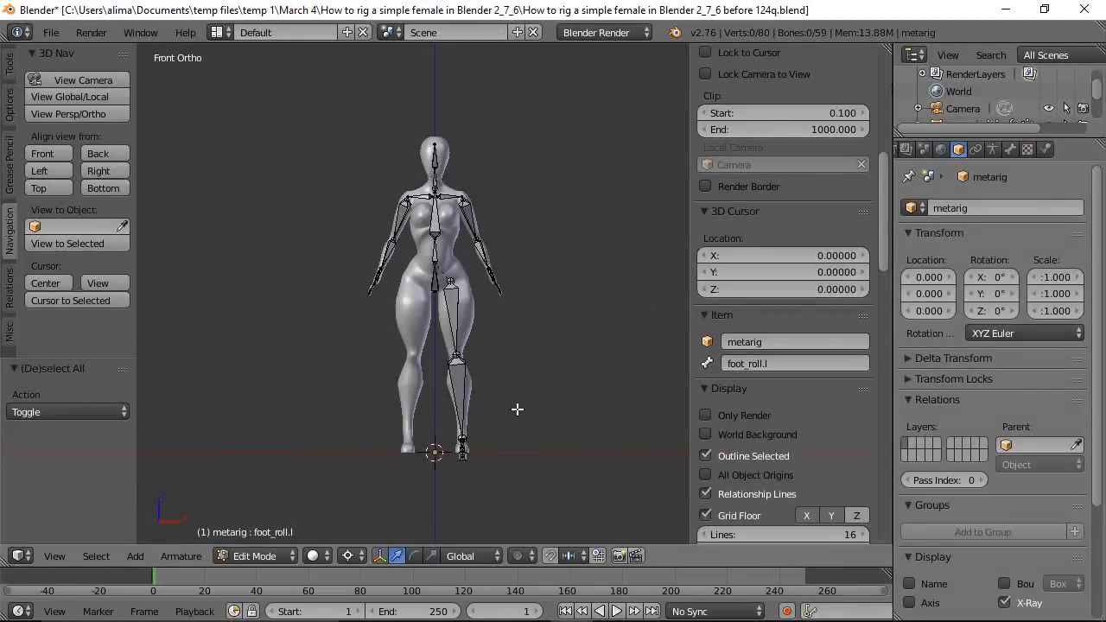
{"action": "key", "text": "ctrl"}
{"action": "mouse_move", "coordinate": [517, 409]}
{"action": "left_mouse_down", "text": "ctrl"}
{"action": "mouse_move", "coordinate": [478, 287]}
{"action": "mouse_move", "coordinate": [463, 266]}
{"action": "mouse_move", "coordinate": [448, 268]}
{"action": "mouse_move", "coordinate": [454, 479]}
{"action": "mouse_move", "coordinate": [510, 487]}
{"action": "left_mouse_up", "text": "ctrl"}
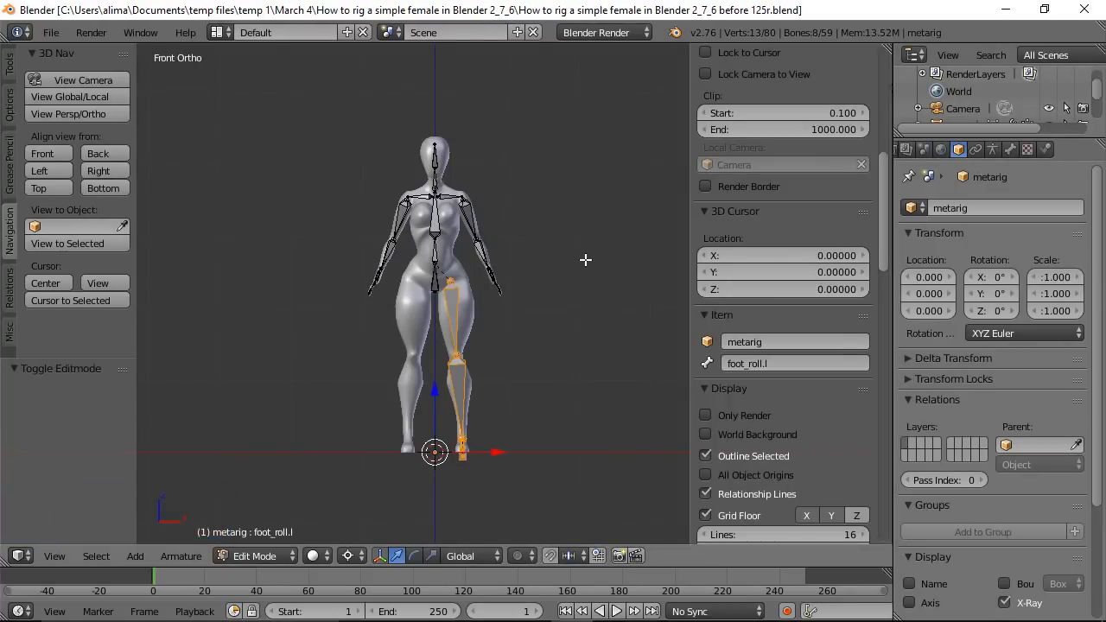
{"action": "key", "text": "shift+d"}
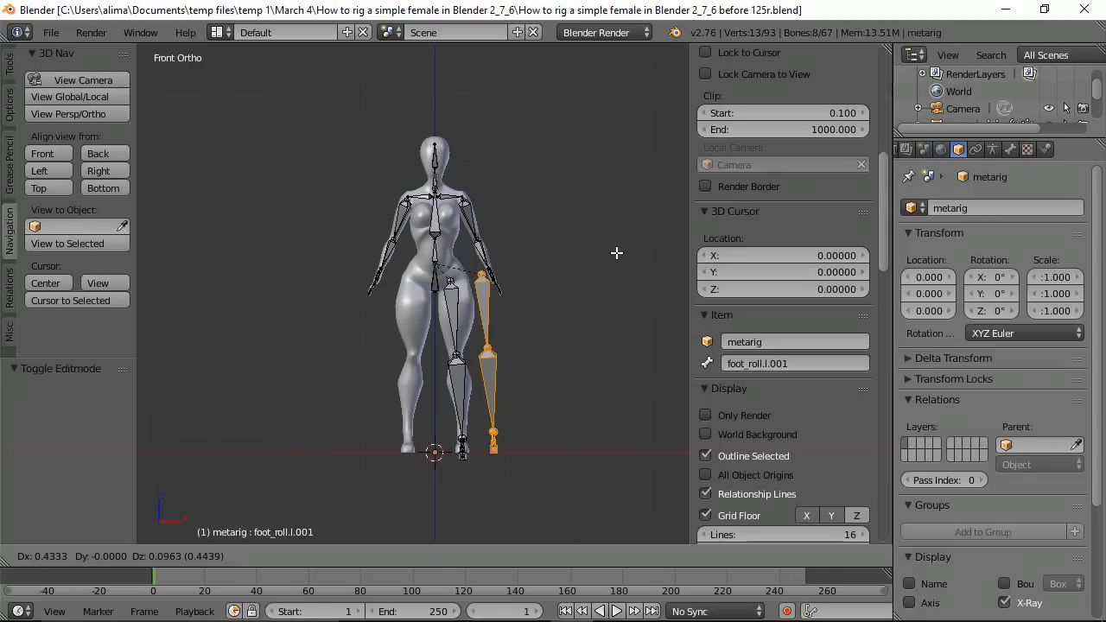
{"action": "right_click", "coordinate": [616, 252]}
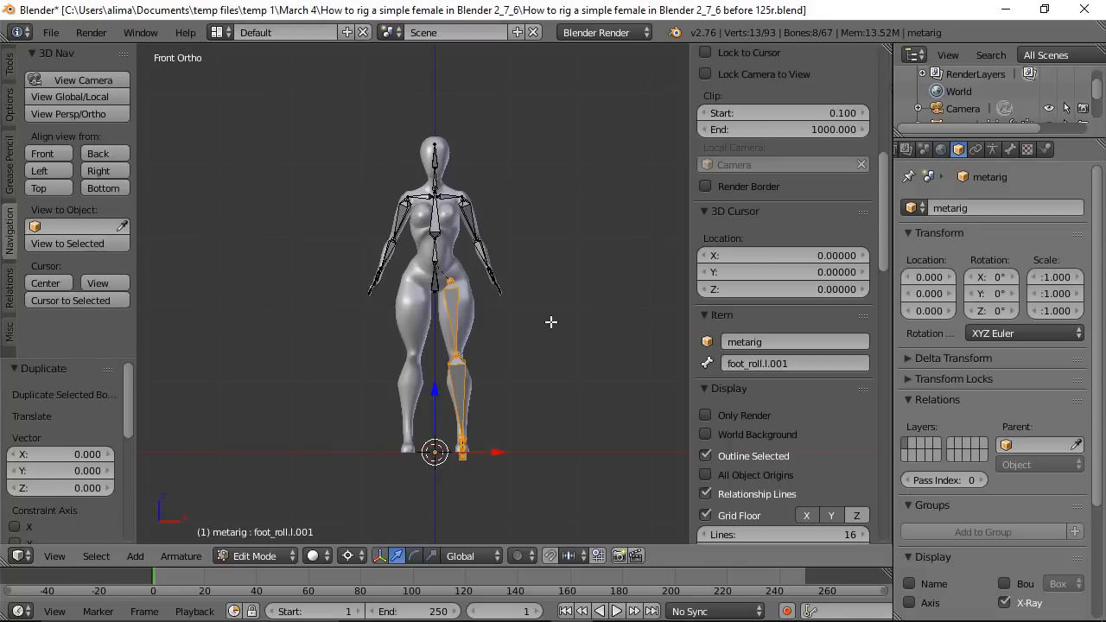
Mirror the duplicated leg bones onto the figure's right leg by scaling them by -1 along the global X axis.
{"action": "key", "text": "s"}
{"action": "key", "text": "x"}
{"action": "key", "text": "minus"}
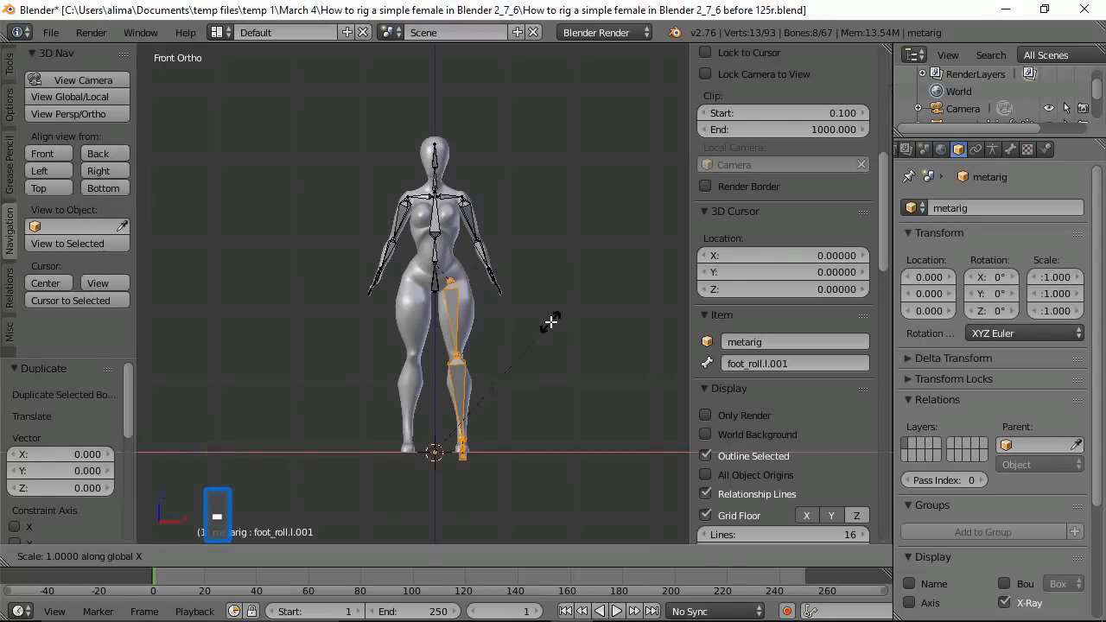
{"action": "key", "text": "1"}
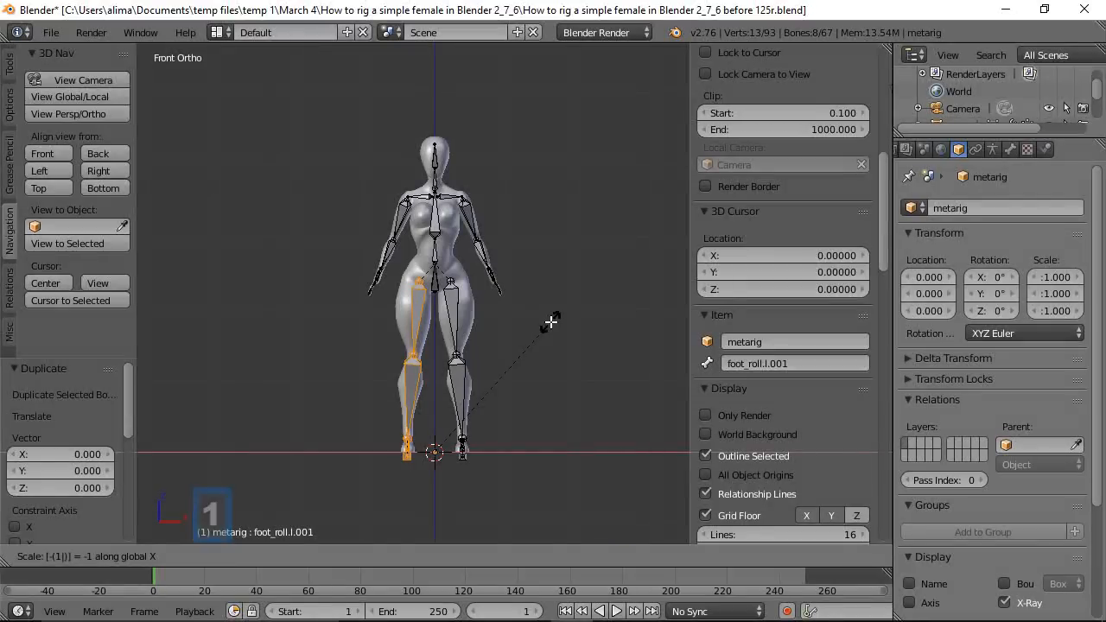
{"action": "left_click", "coordinate": [550, 321]}
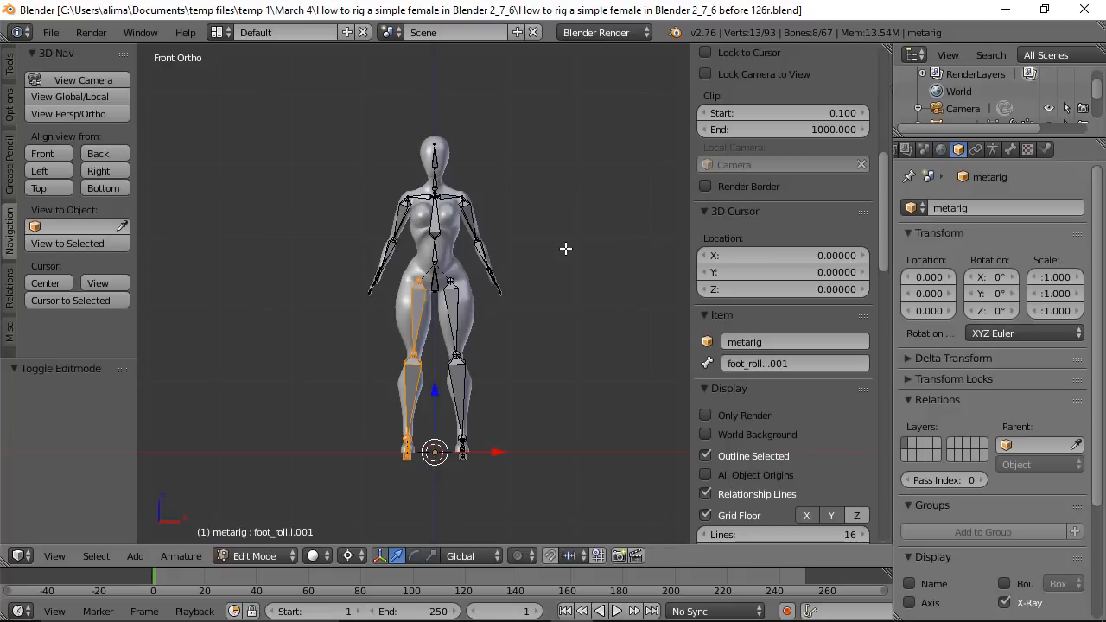
Flip the names of the mirrored leg bones to the right side and check both shin bones' names.
{"action": "key", "text": "w"}
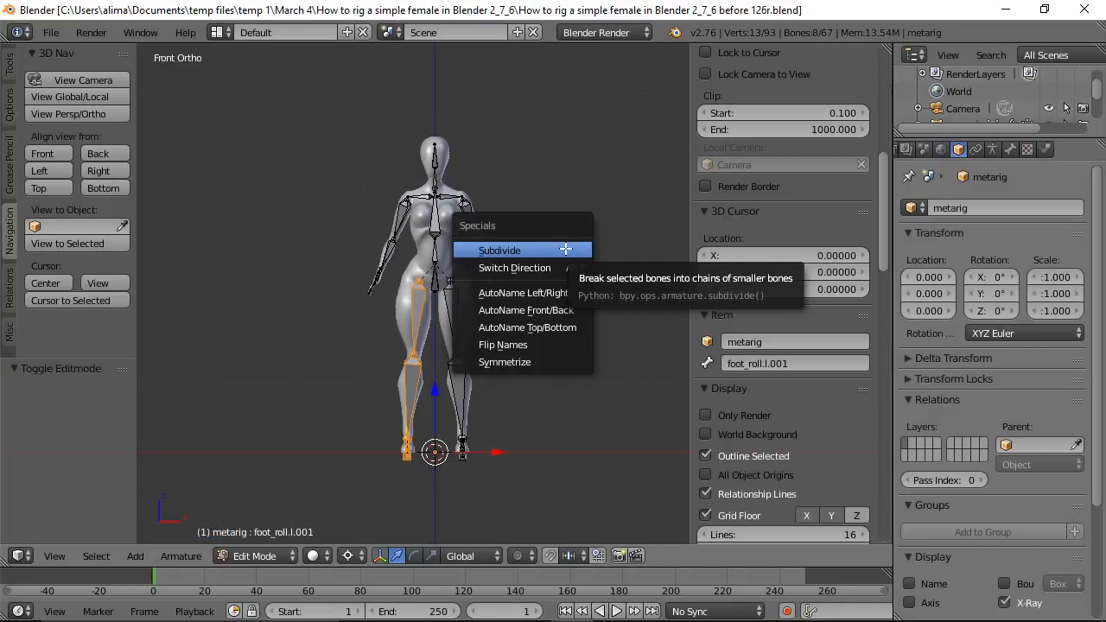
{"action": "left_click", "coordinate": [502, 343]}
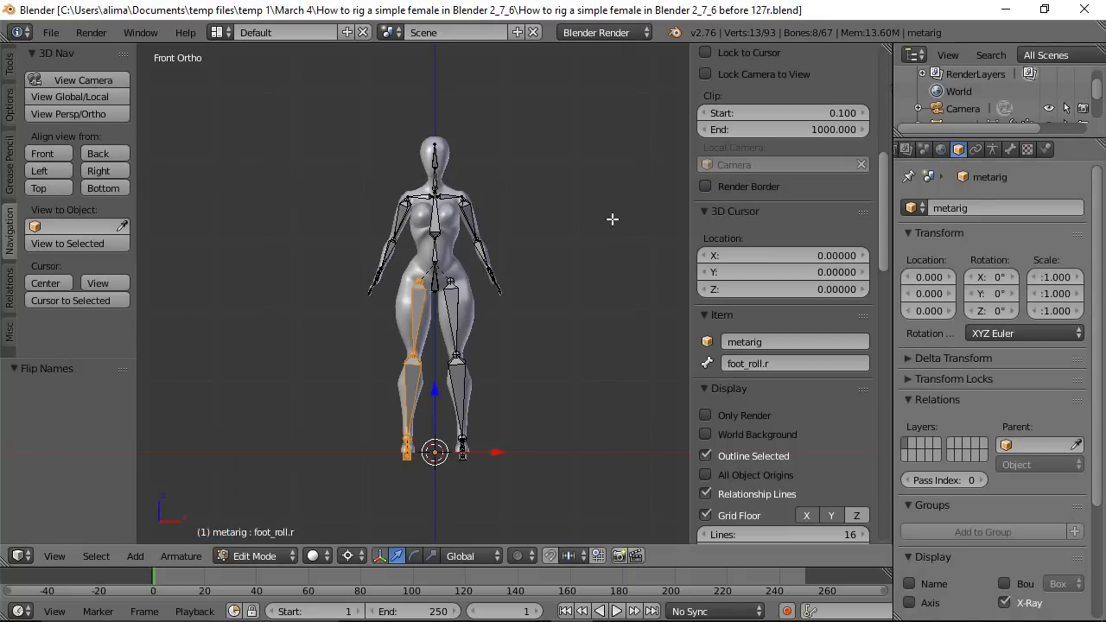
{"action": "left_click", "coordinate": [458, 379]}
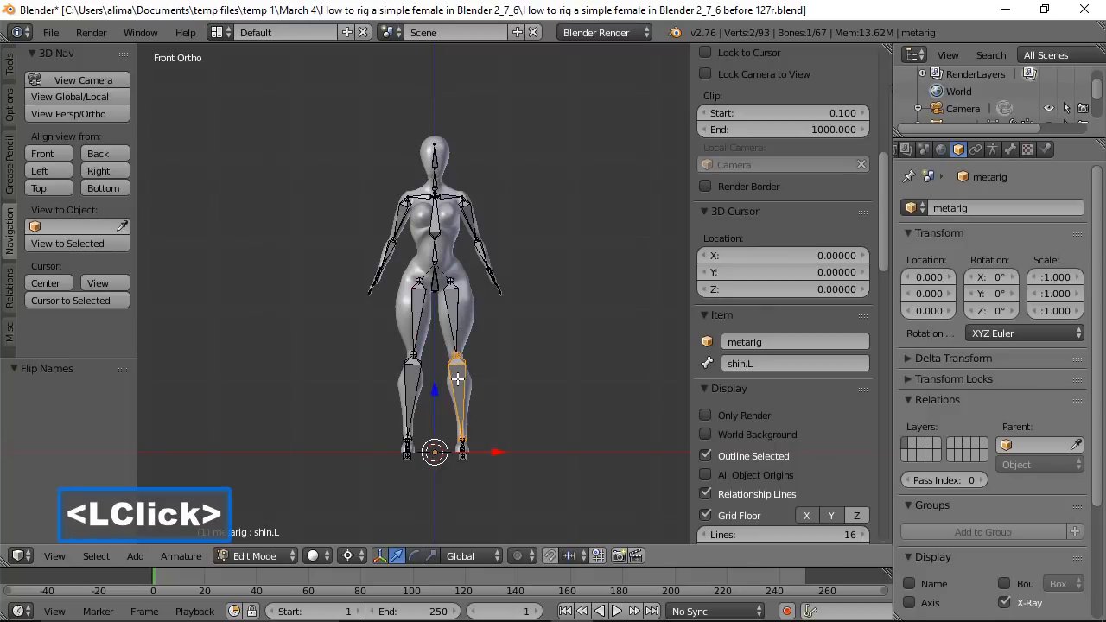
{"action": "left_click", "coordinate": [409, 390]}
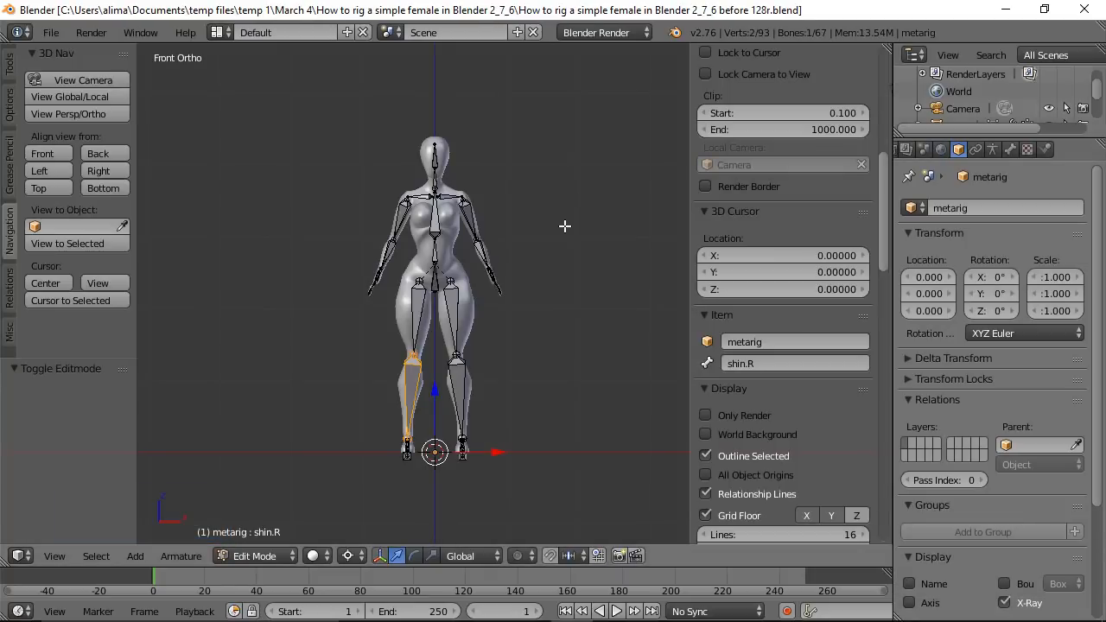
Deselect all bones, set the pivot point to Median Point and switch the armature to Pose Mode.
{"action": "key", "text": "a"}
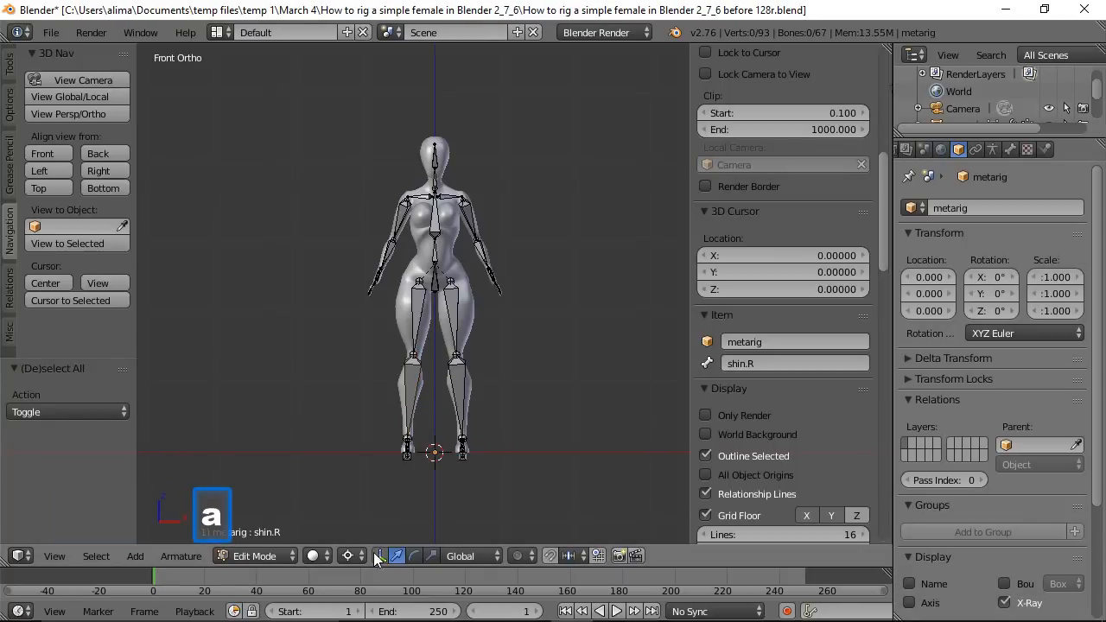
{"action": "left_click", "coordinate": [352, 556]}
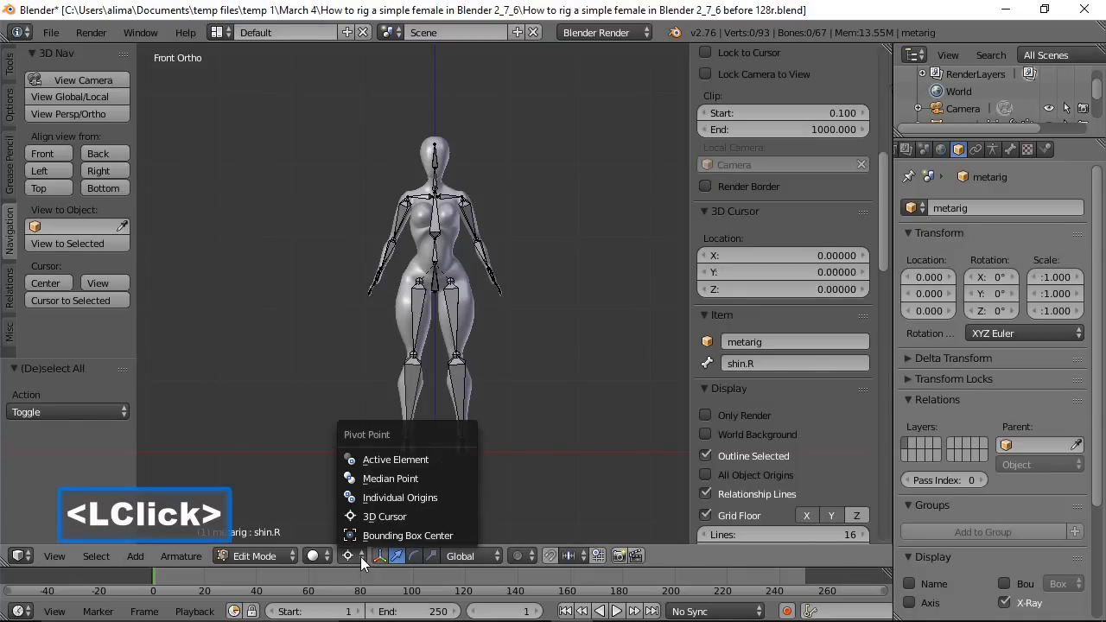
{"action": "left_click", "coordinate": [395, 479]}
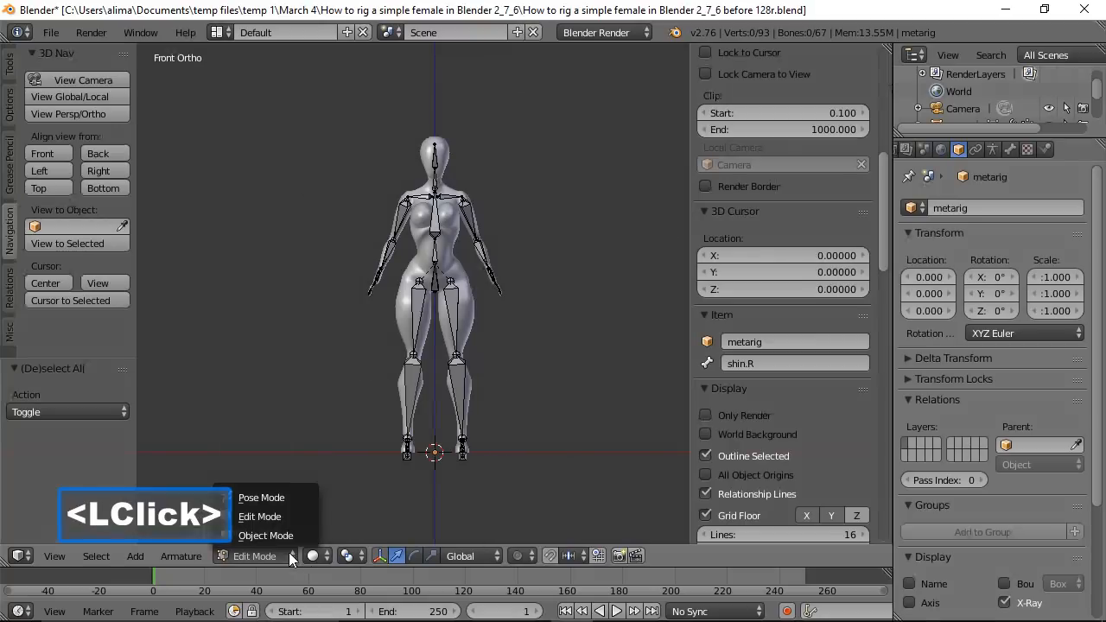
{"action": "left_click", "coordinate": [266, 496]}
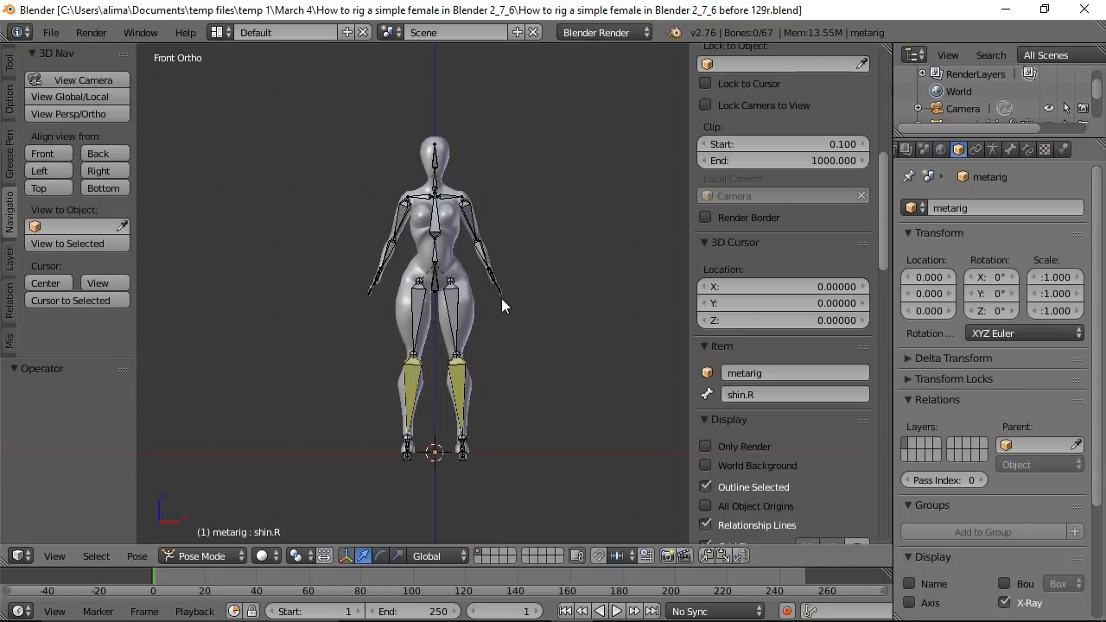
Try lowering the hips bone vertically to test how both legs respond.
{"action": "middle_click_drag", "start_coordinate": [570, 280], "coordinate": [517, 289]}
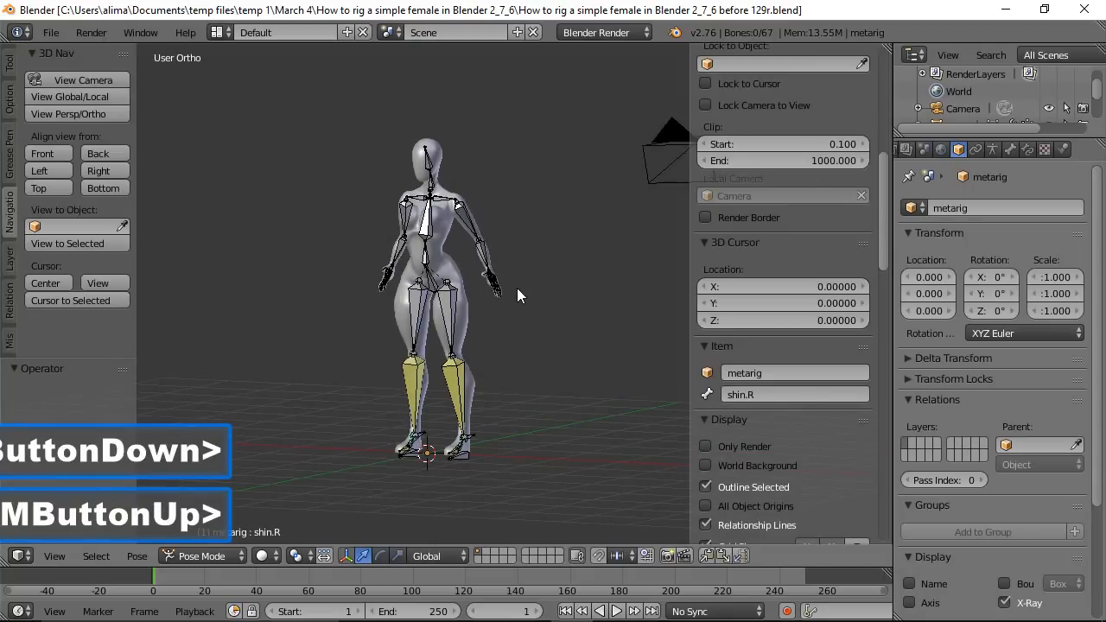
{"action": "left_click", "coordinate": [433, 293]}
{"action": "left_click_drag", "start_coordinate": [434, 231], "coordinate": [437, 278]}
{"action": "right_click", "coordinate": [437, 279]}
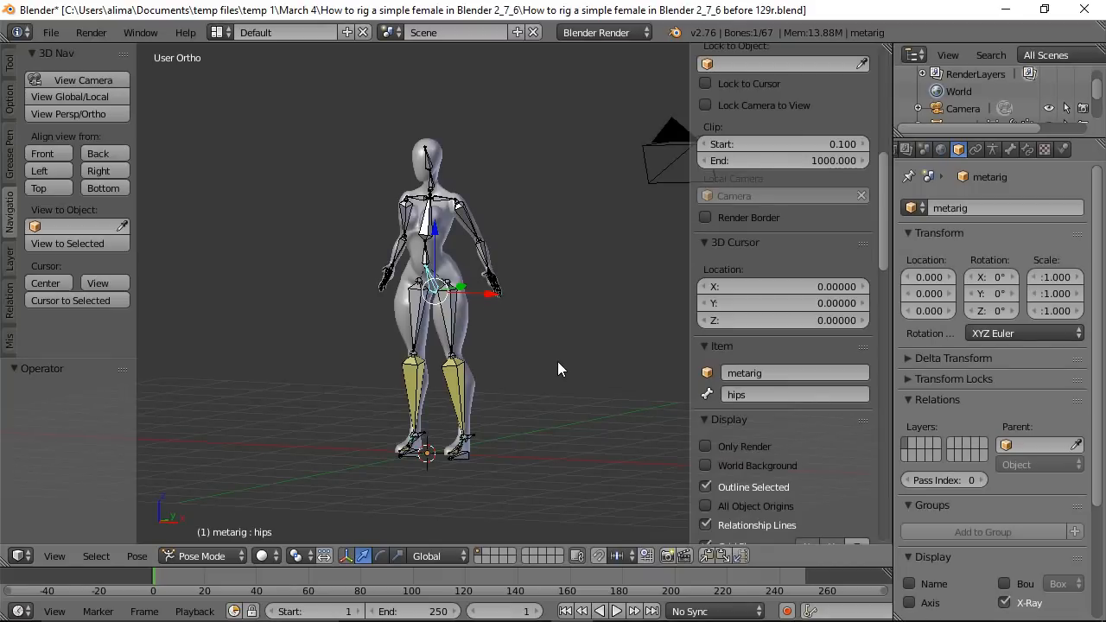
Try moving the foot handle f_handle.l freely to test the left leg.
{"action": "key", "text": "shift+b"}
{"action": "left_click_drag", "start_coordinate": [337, 334], "coordinate": [533, 471]}
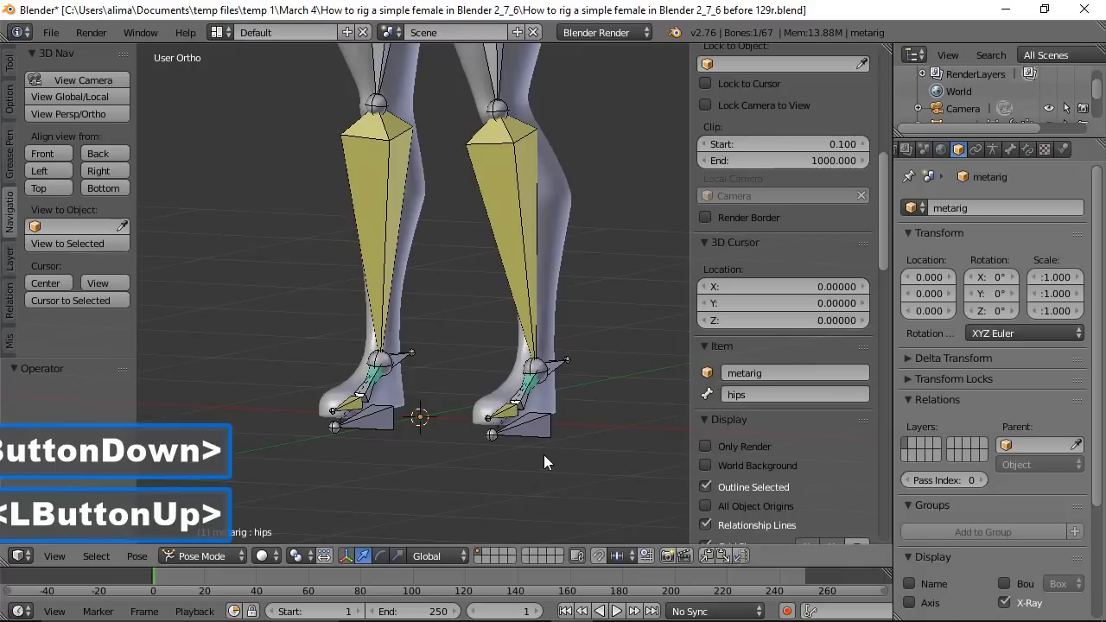
{"action": "left_click", "coordinate": [541, 434]}
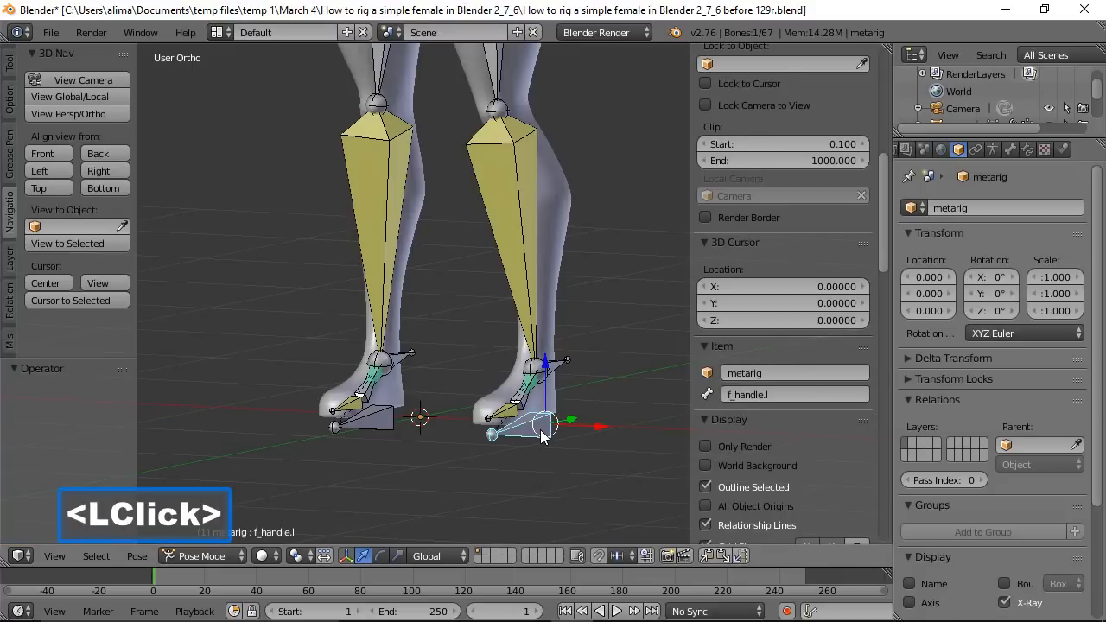
{"action": "key", "text": "g"}
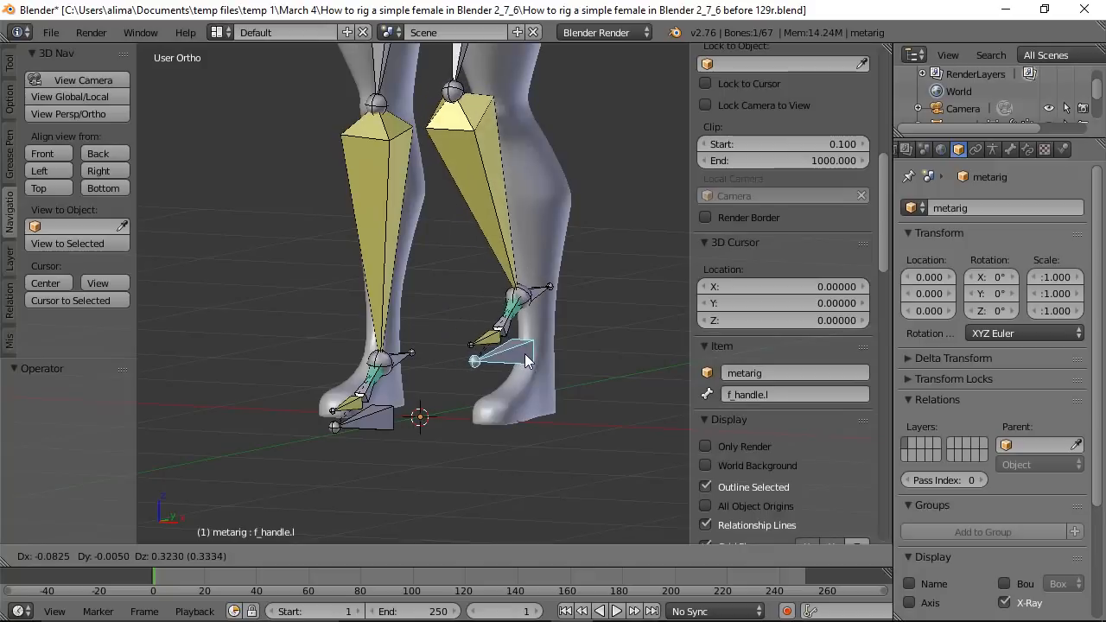
{"action": "right_click", "coordinate": [525, 347]}
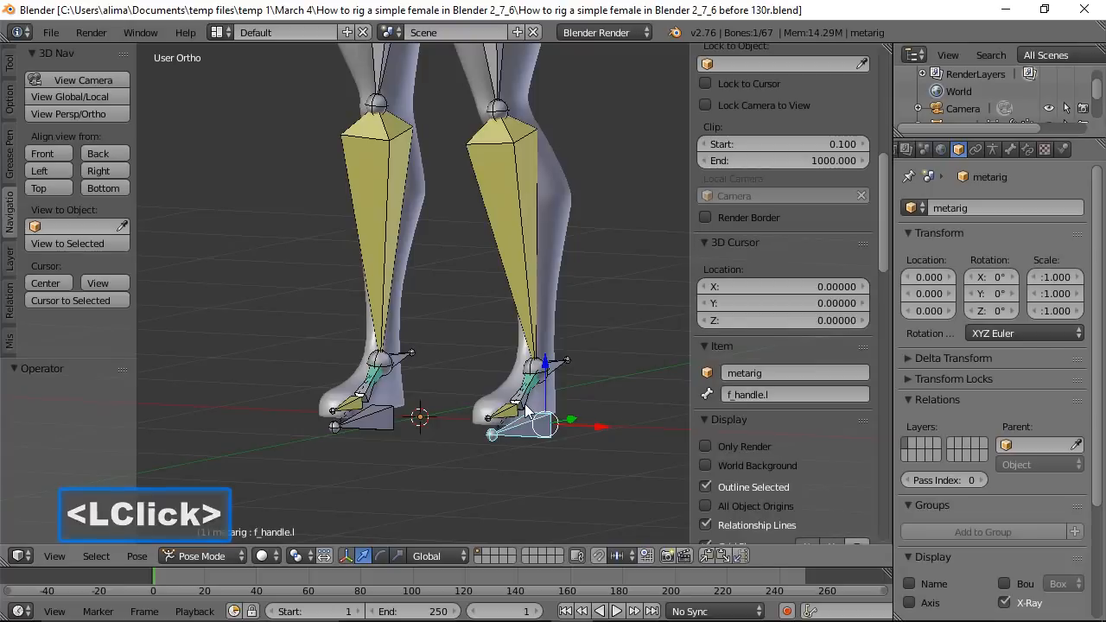
Try rotating the foot_roll.l bone around the global X axis to test the left foot roll.
{"action": "left_click", "coordinate": [526, 412]}
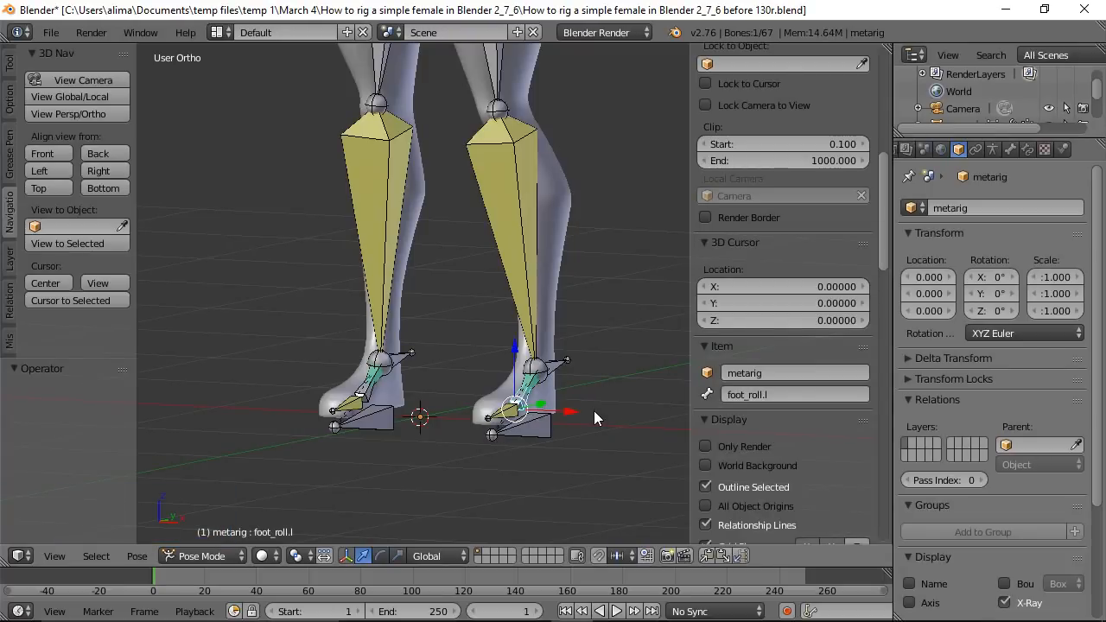
{"action": "key", "text": "r"}
{"action": "key", "text": "x"}
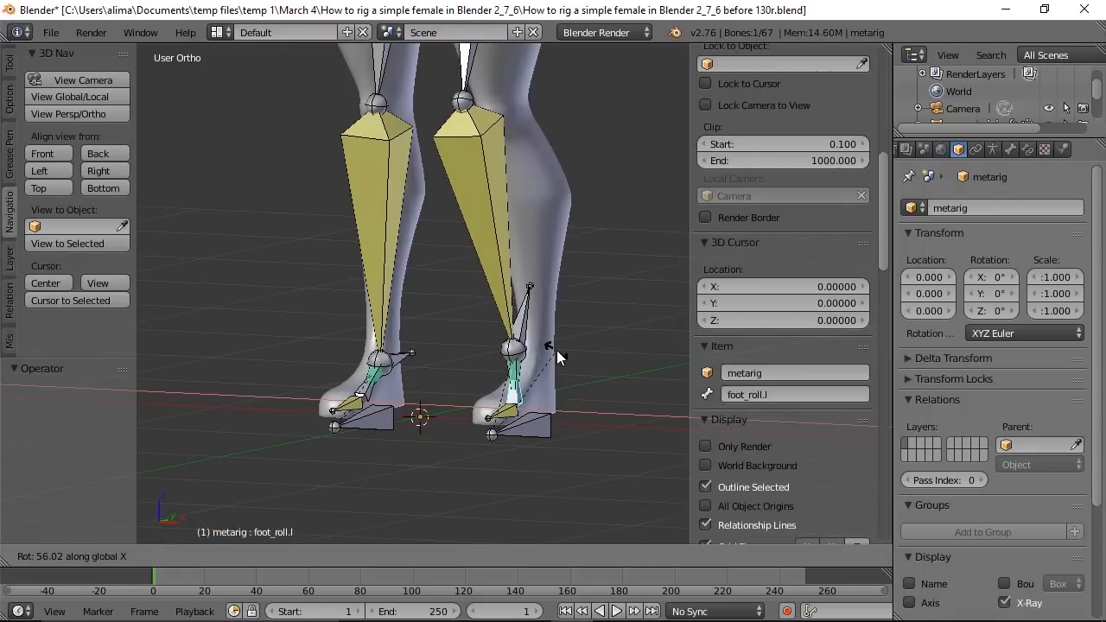
{"action": "right_click", "coordinate": [557, 355]}
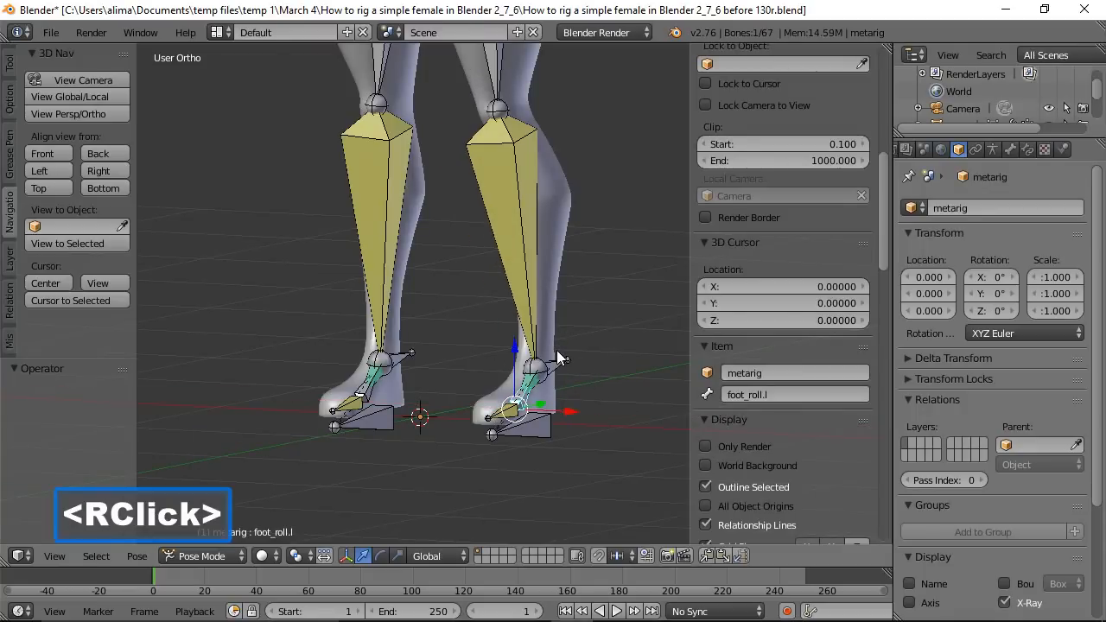
Try moving the foot handle f_handle.r freely to test the right leg.
{"action": "left_click", "coordinate": [377, 424]}
{"action": "key", "text": "g"}
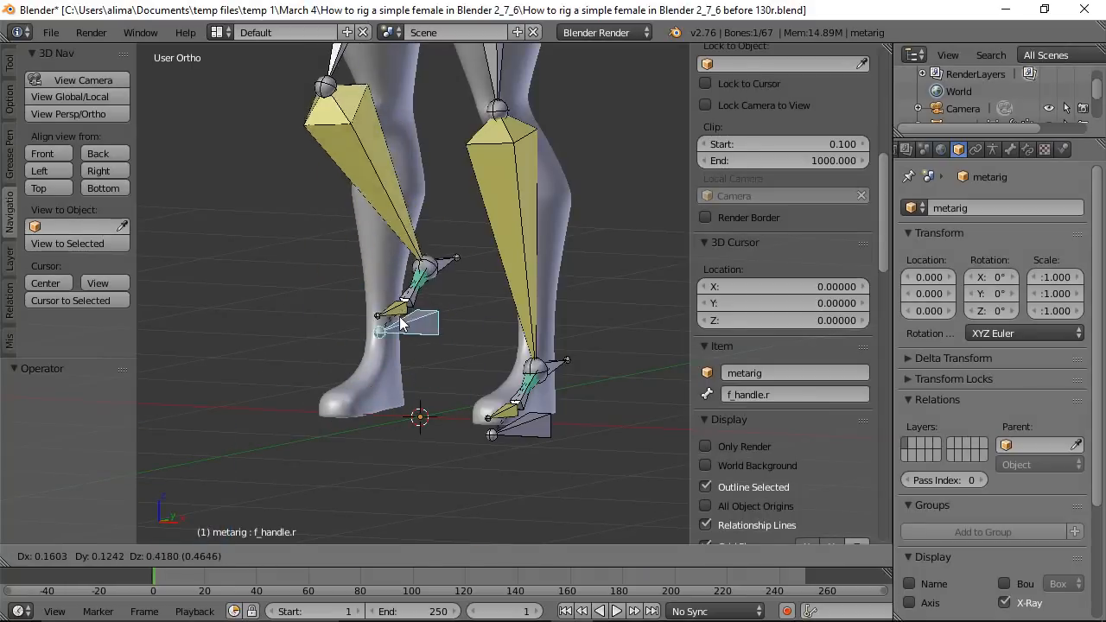
{"action": "right_click", "coordinate": [353, 322]}
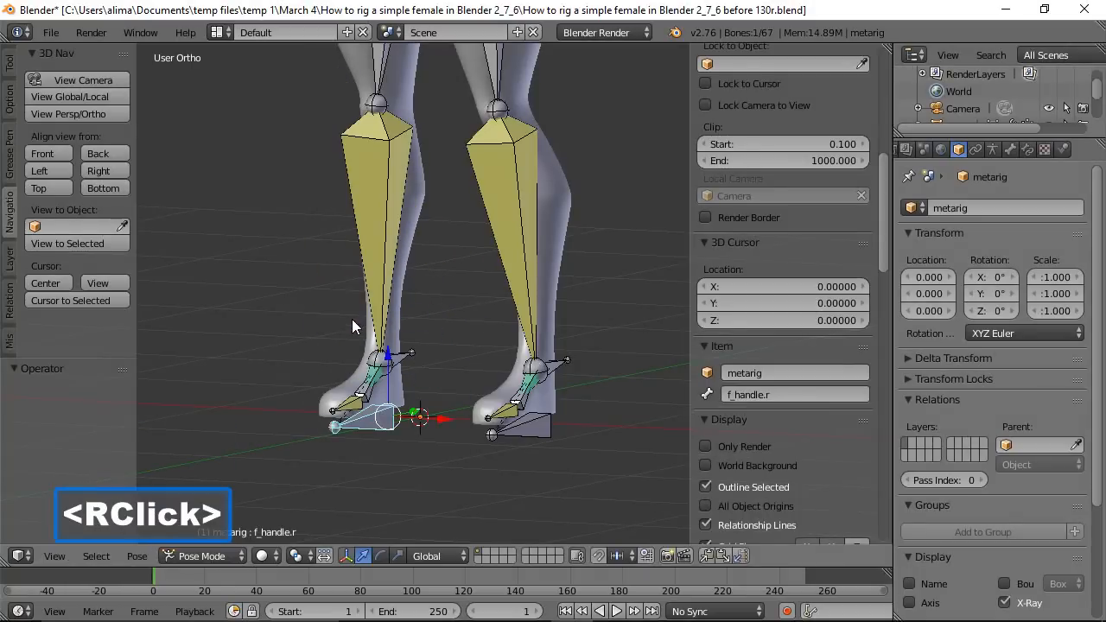
Try rotating the foot_roll.r bone around the global X axis to test the right foot roll.
{"action": "left_click", "coordinate": [371, 399]}
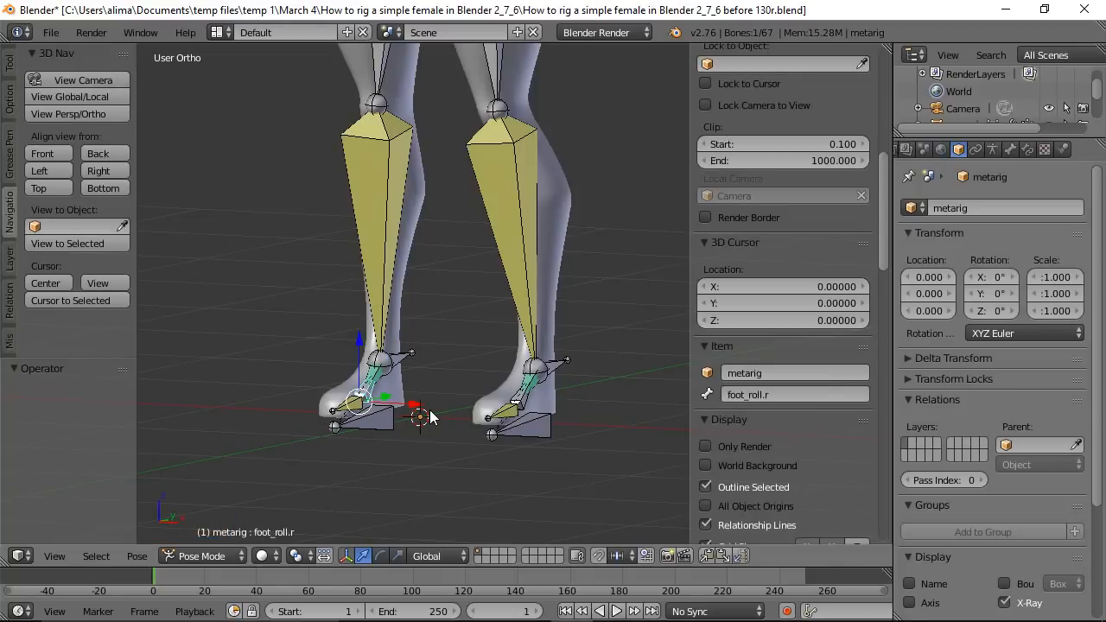
{"action": "key", "text": "r"}
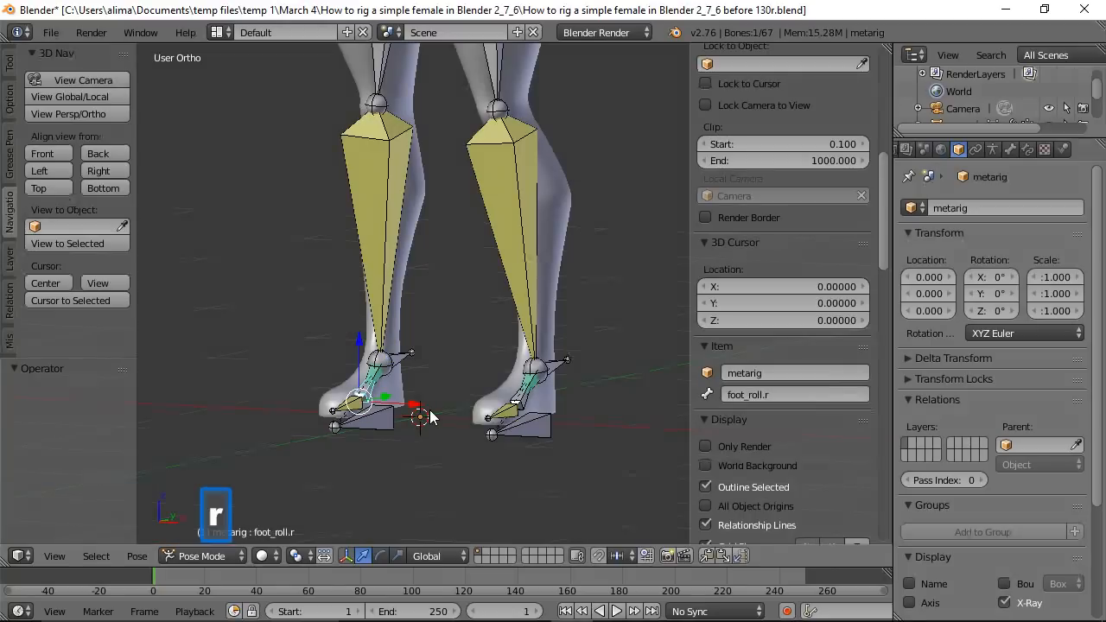
{"action": "key", "text": "x"}
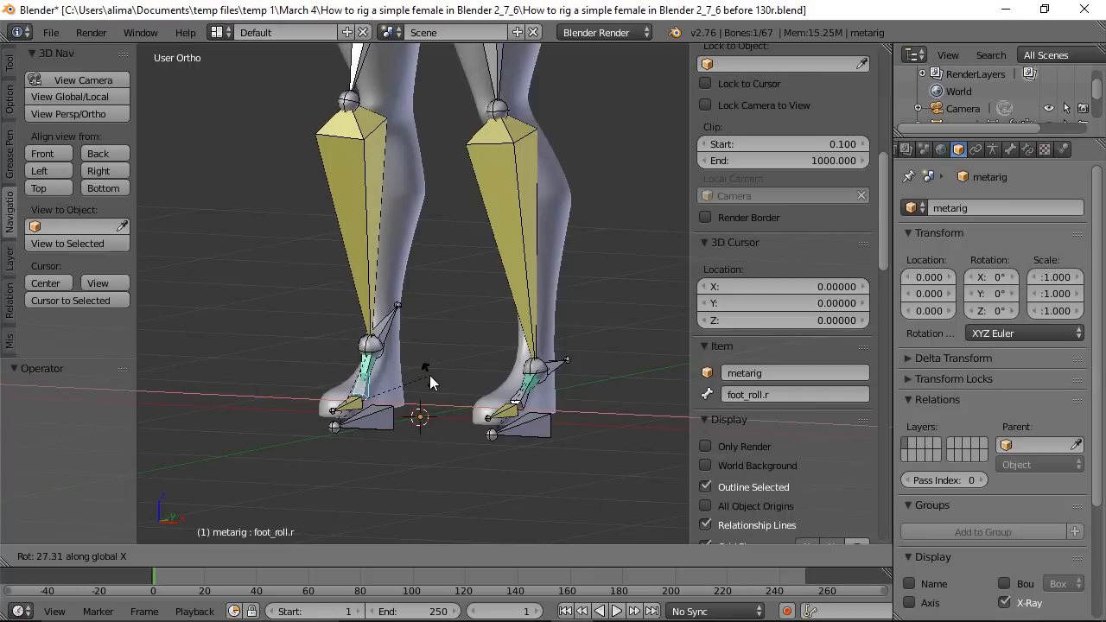
{"action": "right_click", "coordinate": [429, 375]}
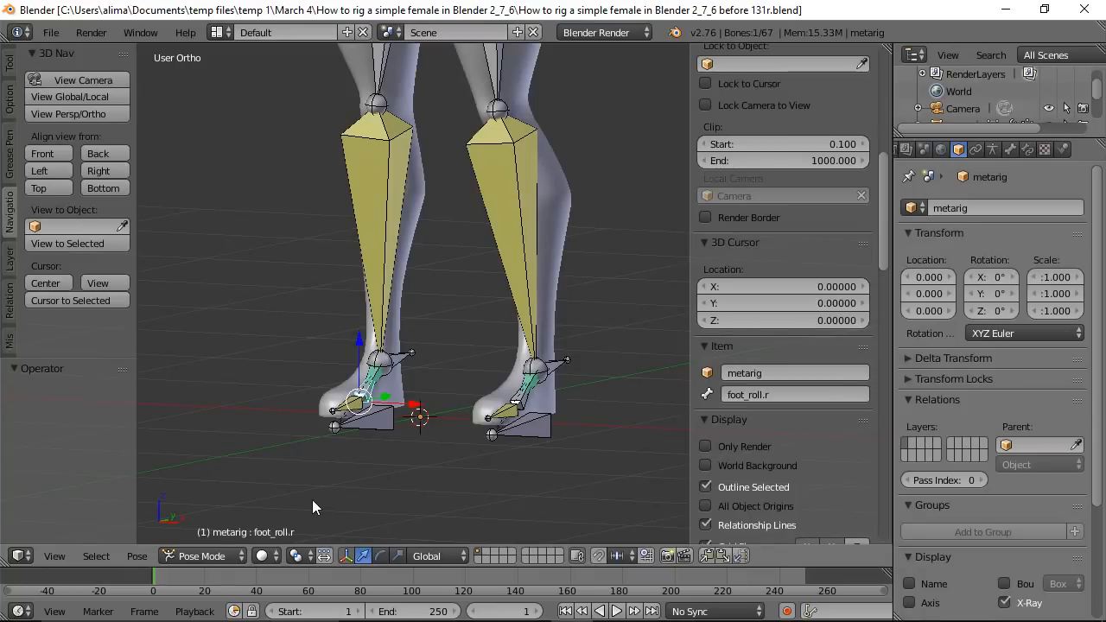
Switch the armature to Edit Mode and deselect all bones.
{"action": "left_click", "coordinate": [201, 556]}
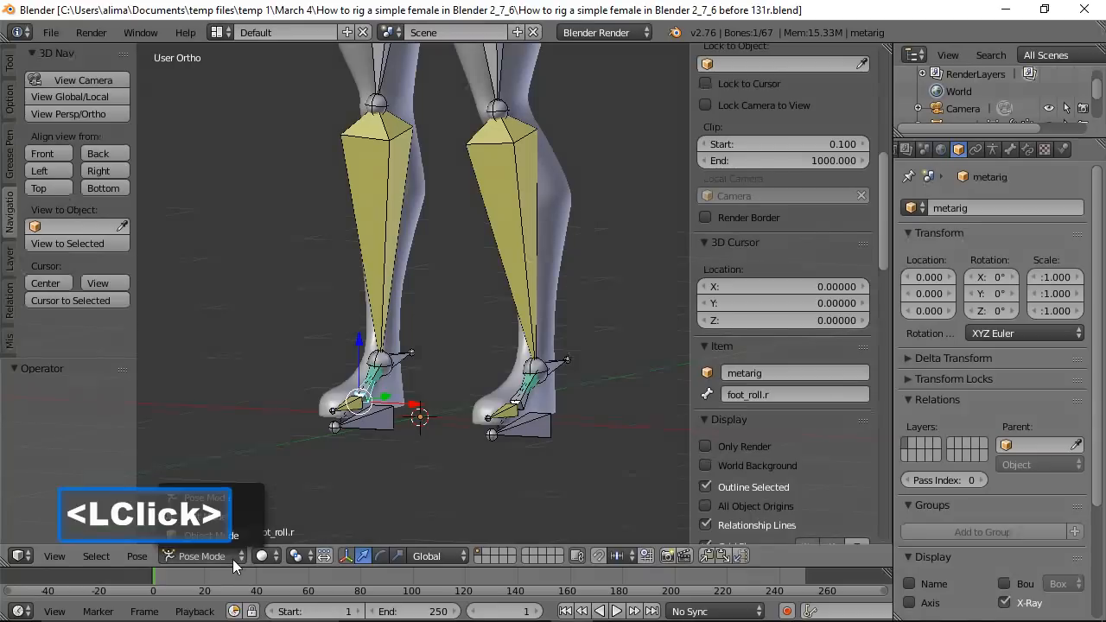
{"action": "left_click", "coordinate": [228, 518]}
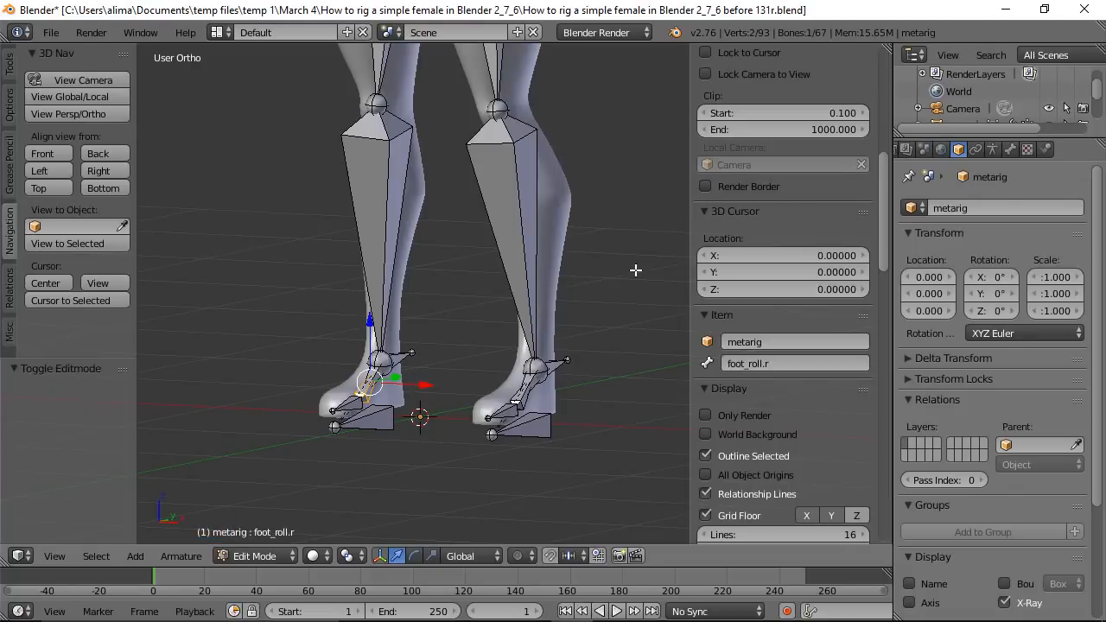
{"action": "key", "text": "a"}
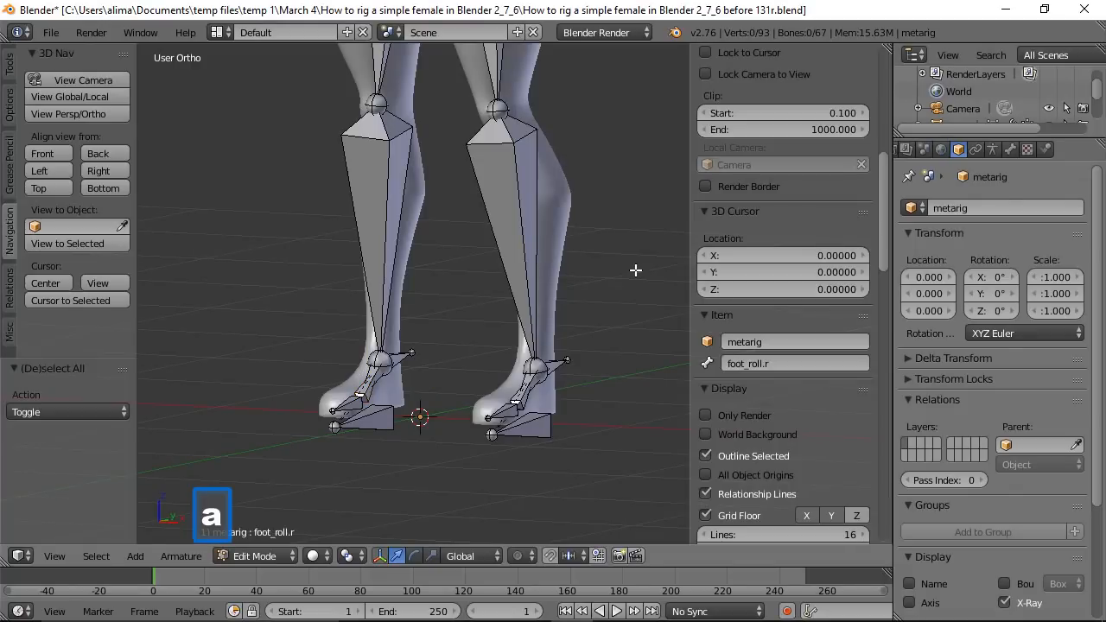
Snap the 3D cursor to the left knee joint at the lower end of thigh.L.
{"action": "left_click", "coordinate": [498, 108]}
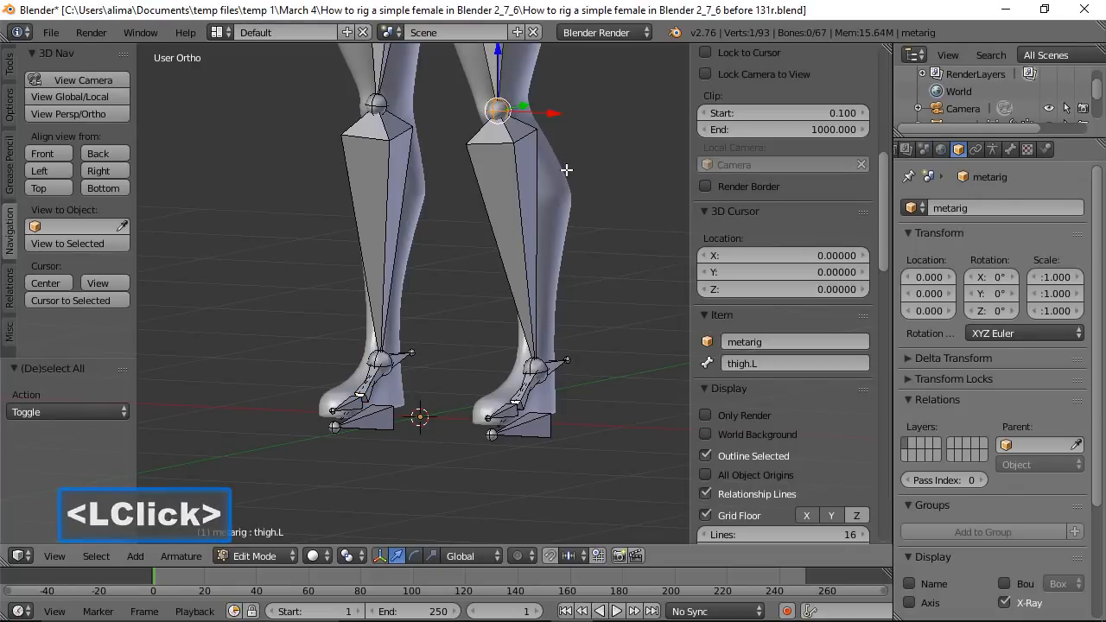
{"action": "key", "text": "ctrl"}
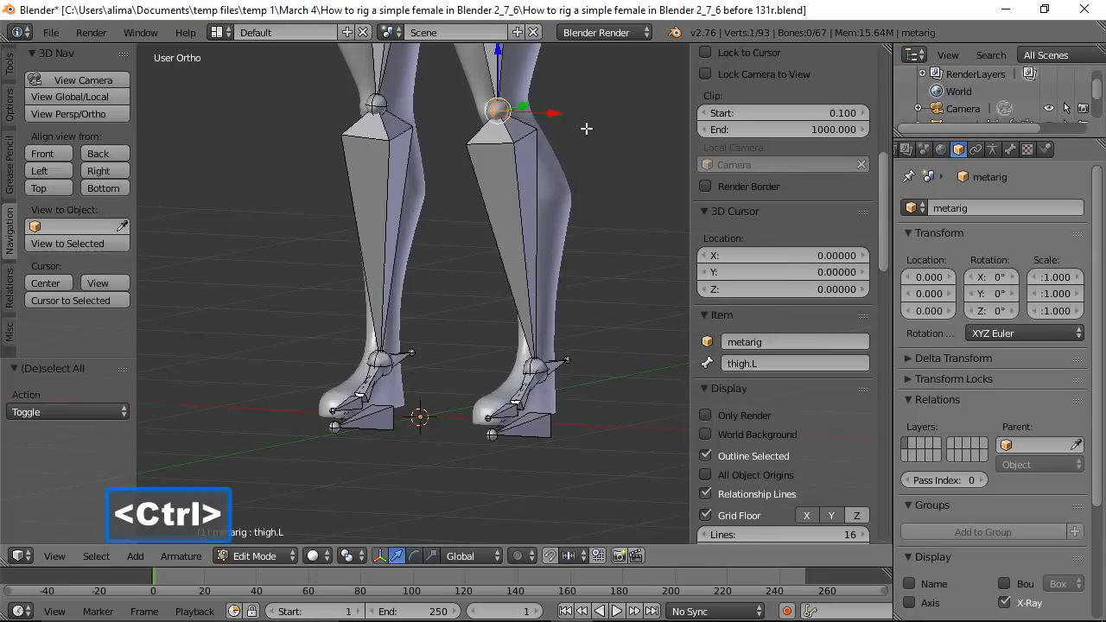
{"action": "middle_click_drag", "start_coordinate": [588, 128], "coordinate": [599, 236], "text": "ctrl"}
{"action": "key", "text": "shift+s"}
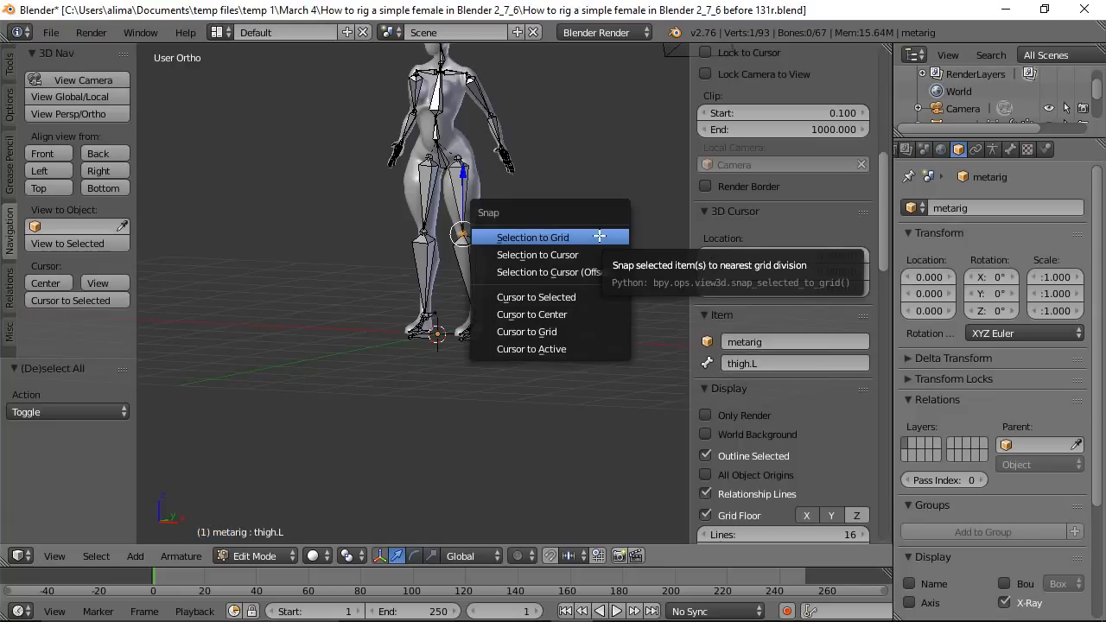
{"action": "left_click", "coordinate": [583, 296]}
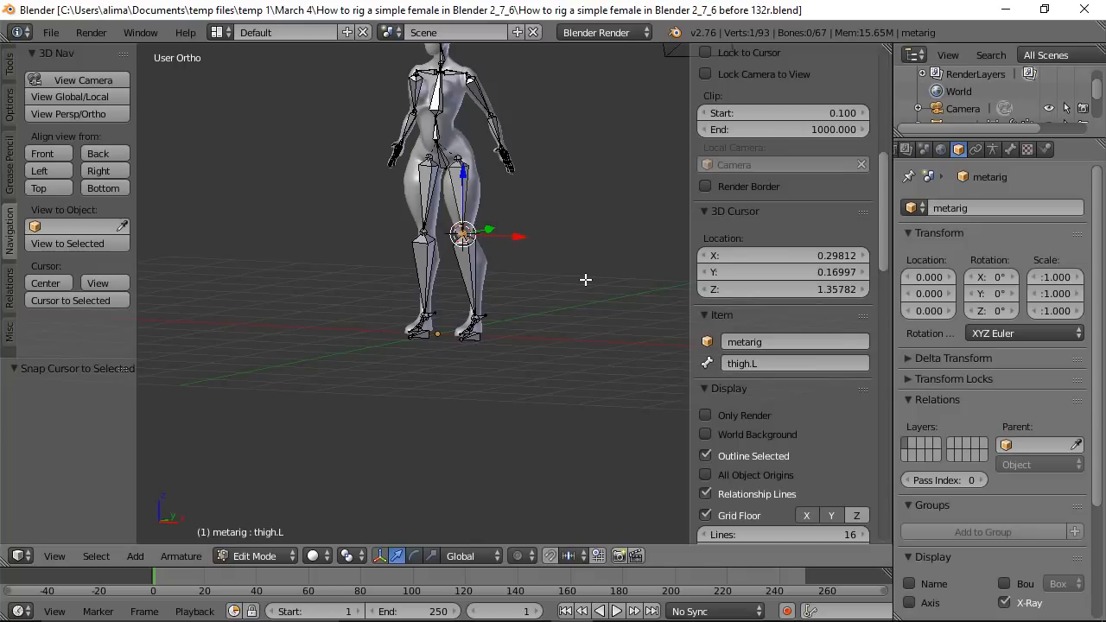
Add a bone at the 3D cursor on the left knee and shorten it by lowering its tip about 0.506 along Z.
{"action": "key", "text": "shift+a"}
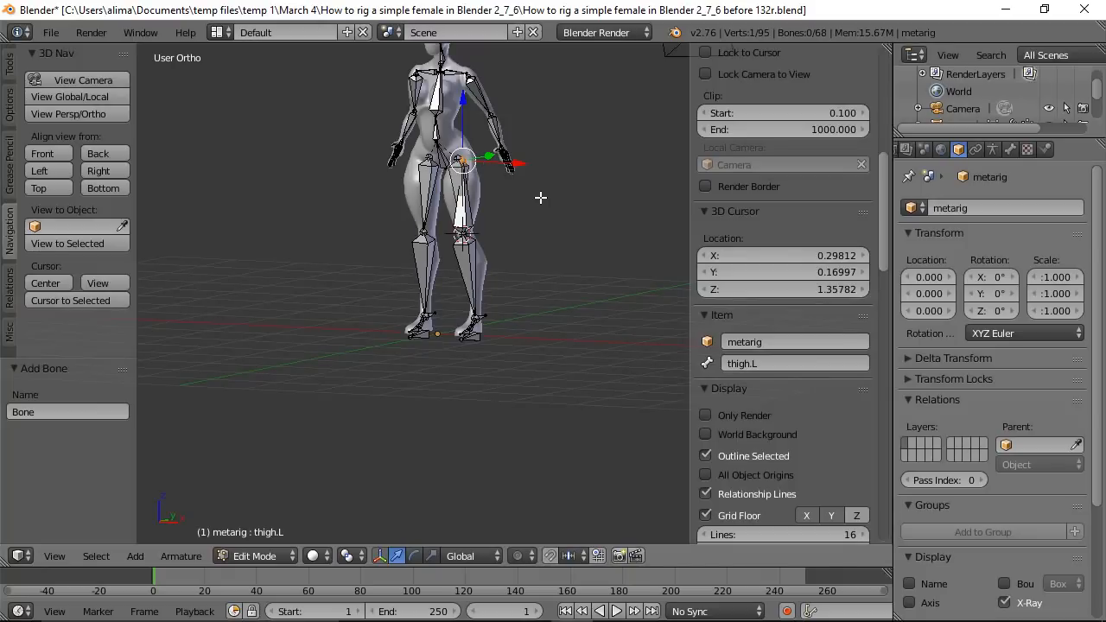
{"action": "left_click_drag", "start_coordinate": [465, 97], "coordinate": [464, 131]}
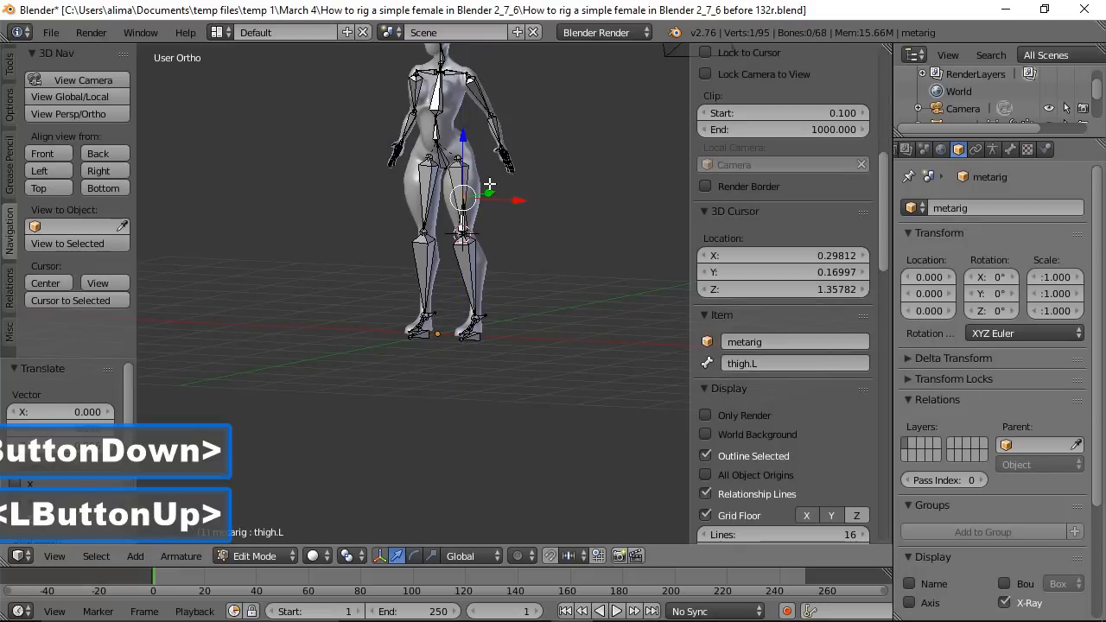
{"action": "middle_click_drag", "start_coordinate": [522, 285], "coordinate": [521, 471], "text": "ctrl"}
{"action": "scroll", "coordinate": [521, 471], "scroll_direction": "down", "scroll_amount": 1}
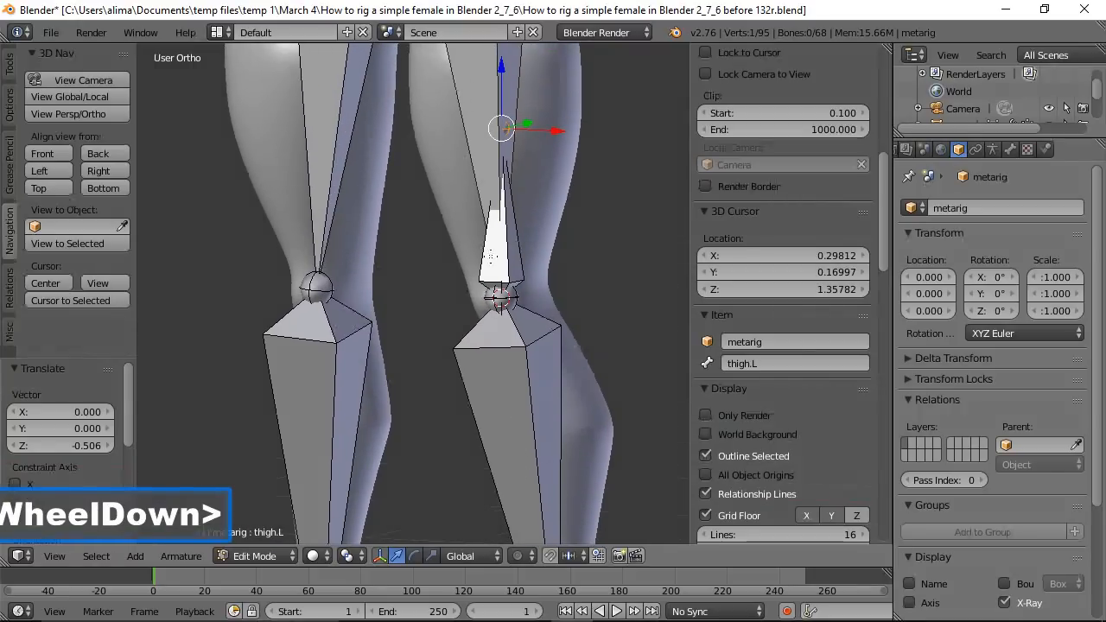
Select the new knee bone and move it in front of the left leg, about -1.046 along Y.
{"action": "left_click", "coordinate": [506, 128]}
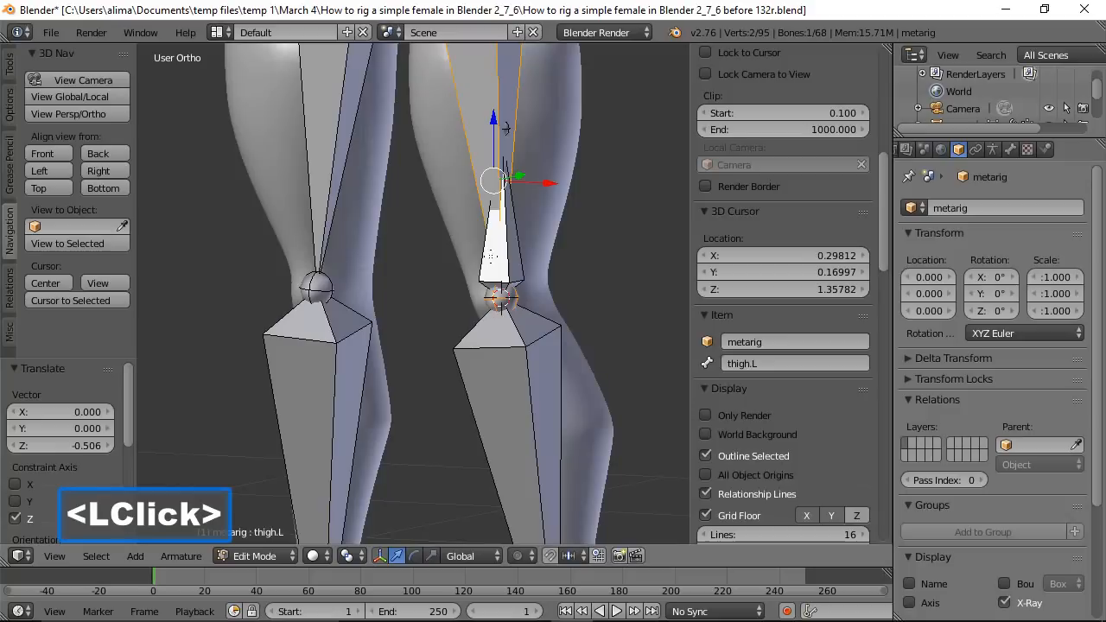
{"action": "left_click", "coordinate": [513, 259]}
{"action": "scroll", "coordinate": [553, 239], "scroll_direction": "down", "scroll_amount": 4}
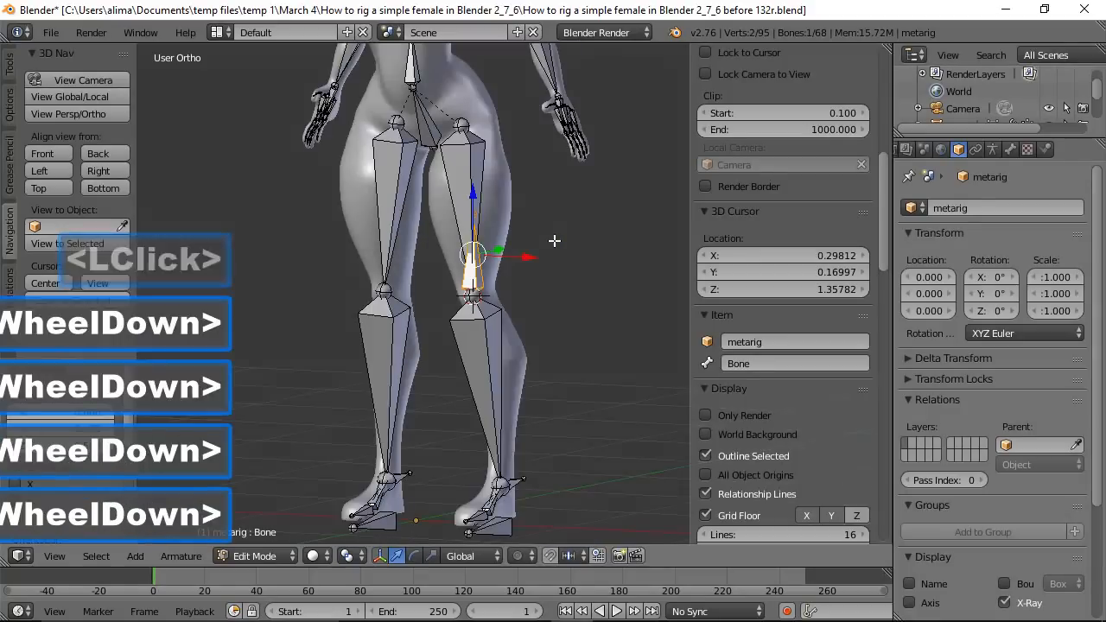
{"action": "middle_click_drag", "start_coordinate": [568, 240], "coordinate": [519, 330]}
{"action": "left_click_drag", "start_coordinate": [543, 242], "coordinate": [378, 275]}
{"action": "scroll", "coordinate": [469, 350], "scroll_direction": "down", "scroll_amount": 1}
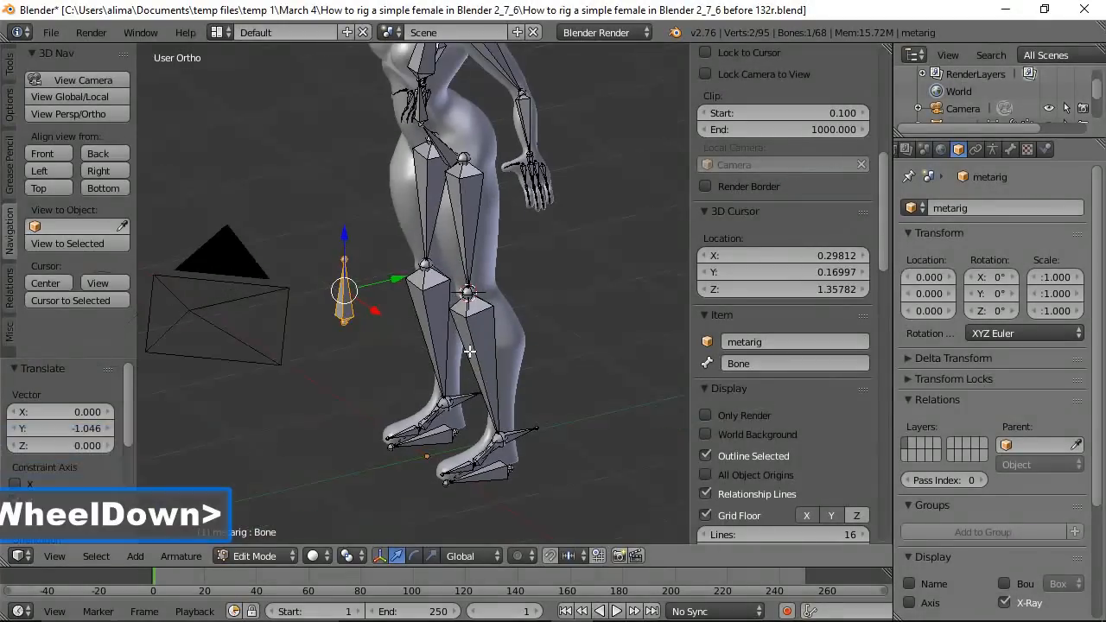
Adjust the new bone's height in front of the knee and scale it down to about 0.699.
{"action": "middle_click_drag", "start_coordinate": [532, 393], "coordinate": [452, 365]}
{"action": "left_click_drag", "start_coordinate": [343, 234], "coordinate": [344, 258]}
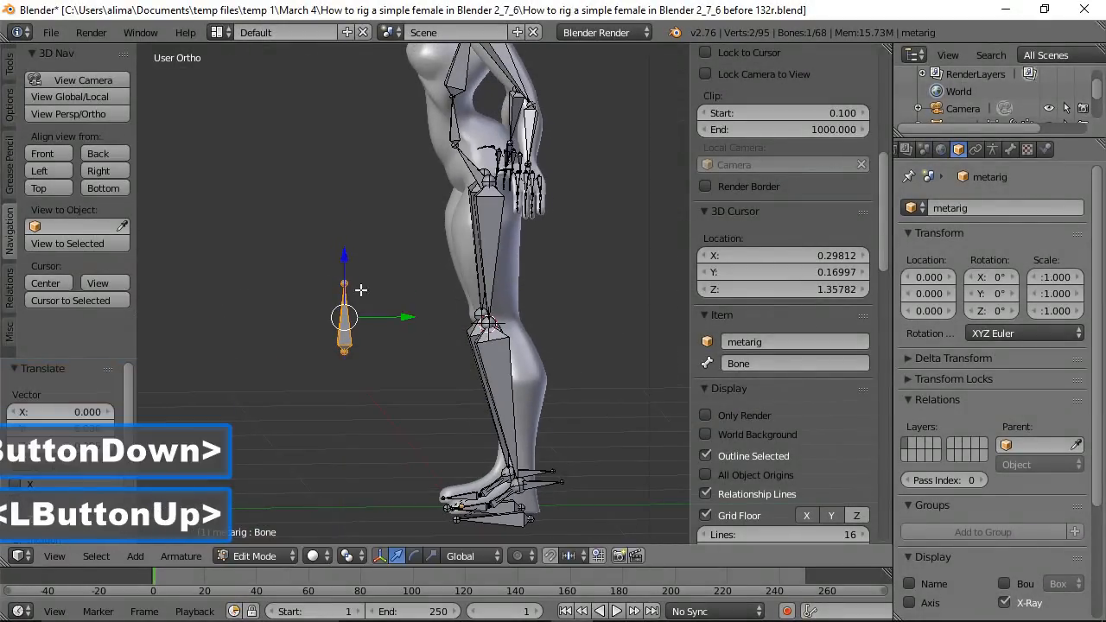
{"action": "key", "text": "s"}
{"action": "left_click", "coordinate": [466, 367]}
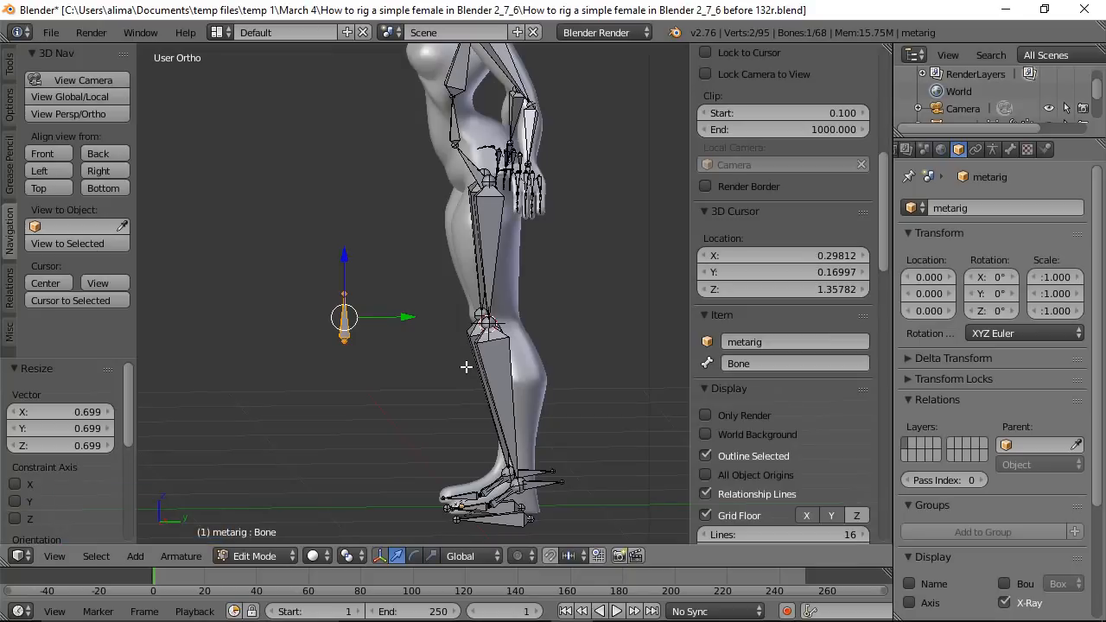
{"action": "left_click", "coordinate": [576, 335]}
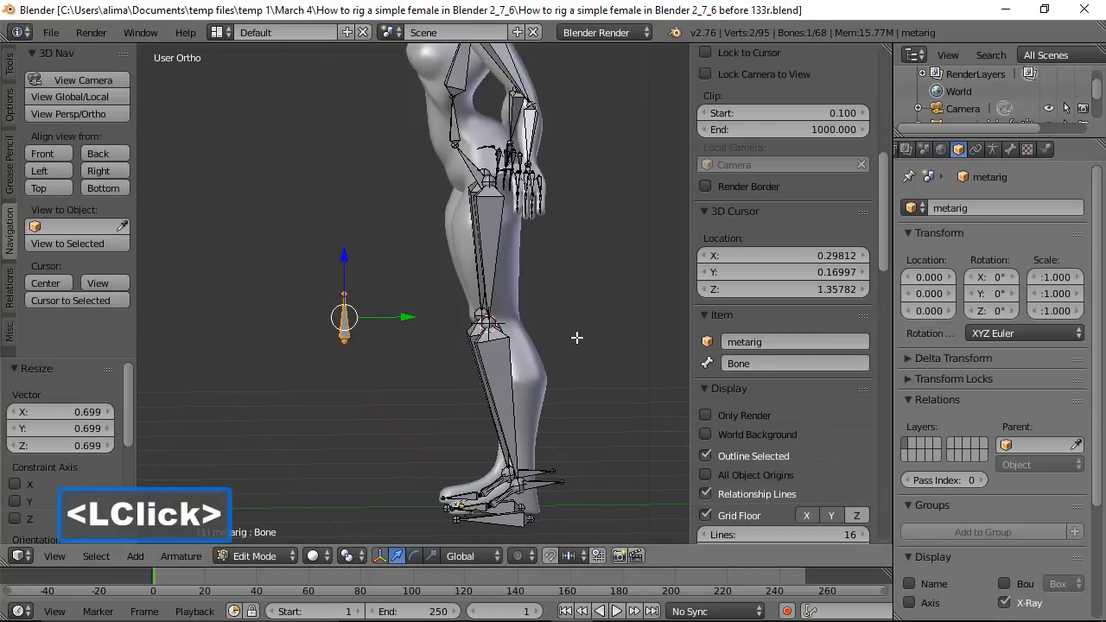
Rename the new bone in front of the left knee as pt.l.
{"action": "left_click", "coordinate": [743, 363]}
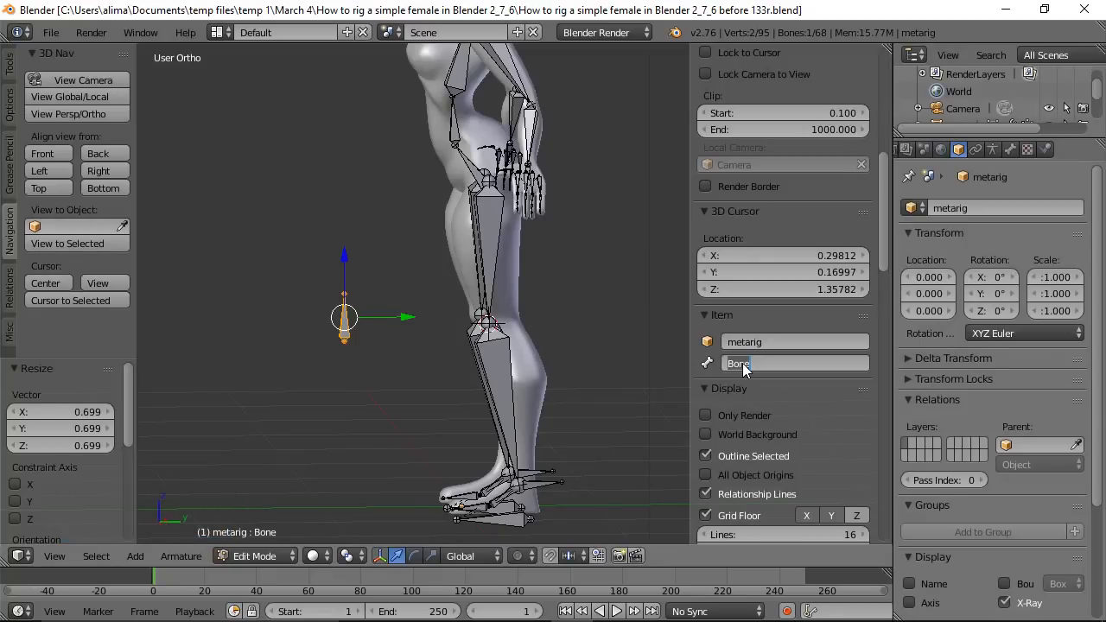
{"action": "type", "text": "pt."}
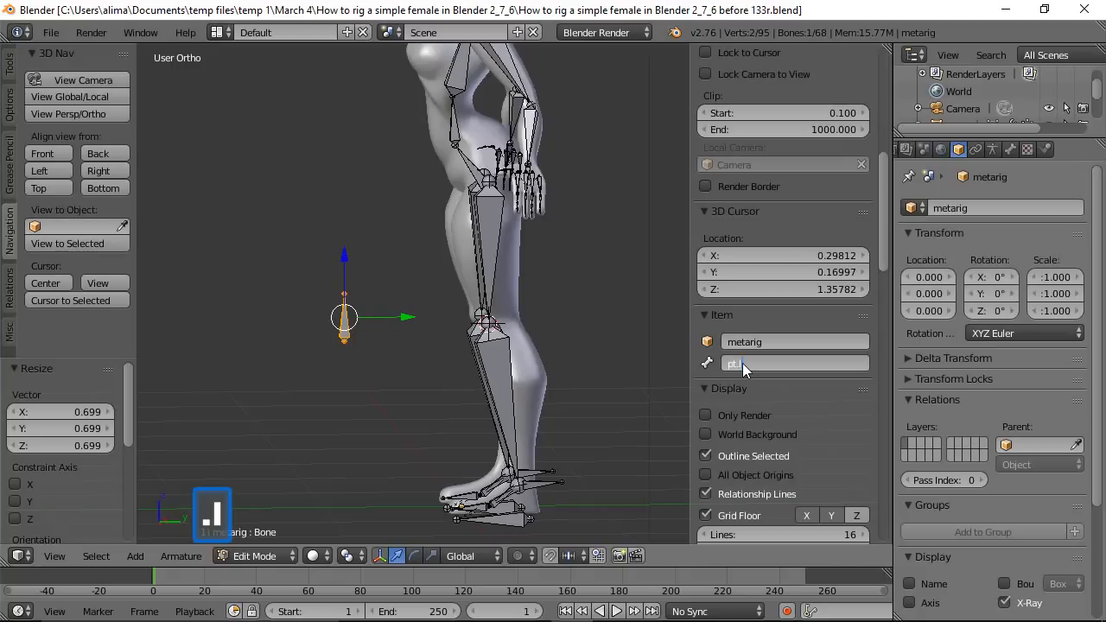
{"action": "key", "text": "Return"}
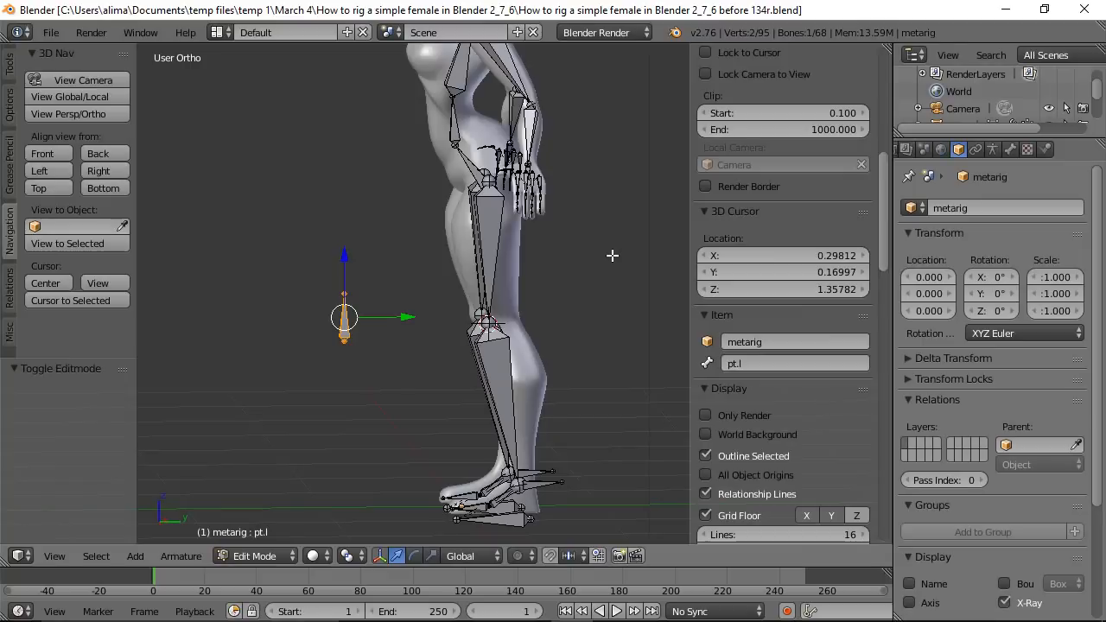
Duplicate the pt.l bone in place, working from the front view.
{"action": "left_click", "coordinate": [43, 153]}
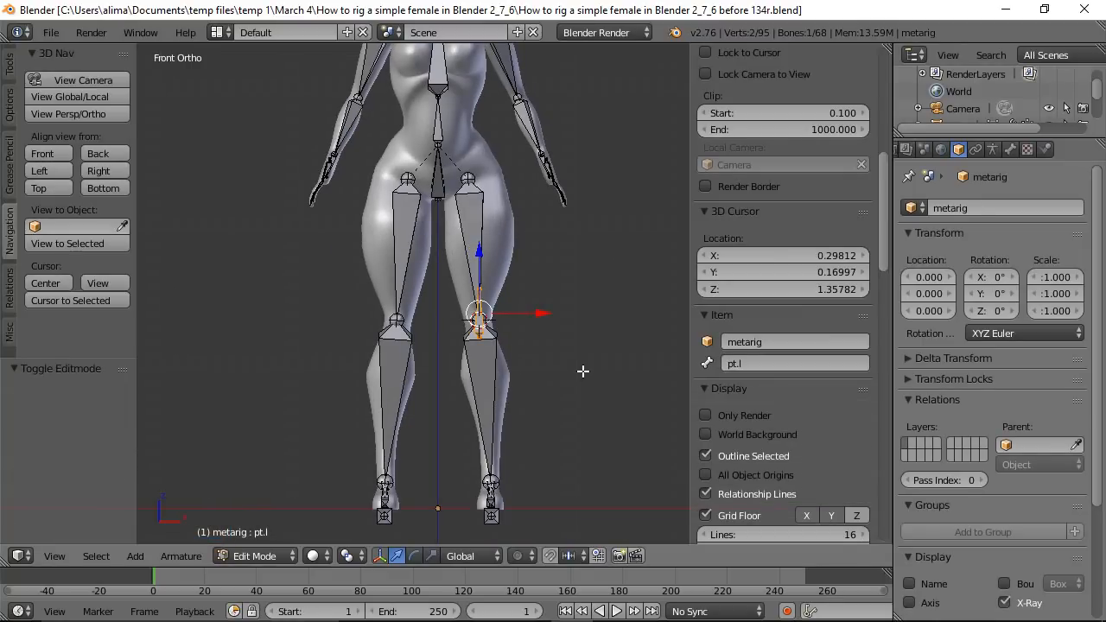
{"action": "key", "text": "shift+d"}
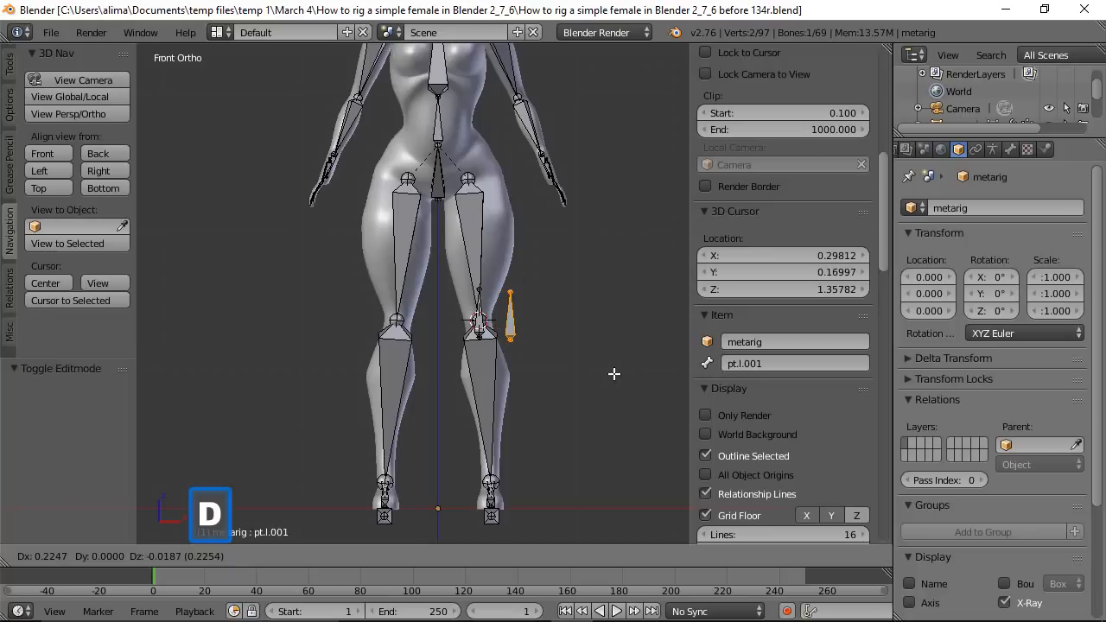
{"action": "right_click", "coordinate": [613, 373]}
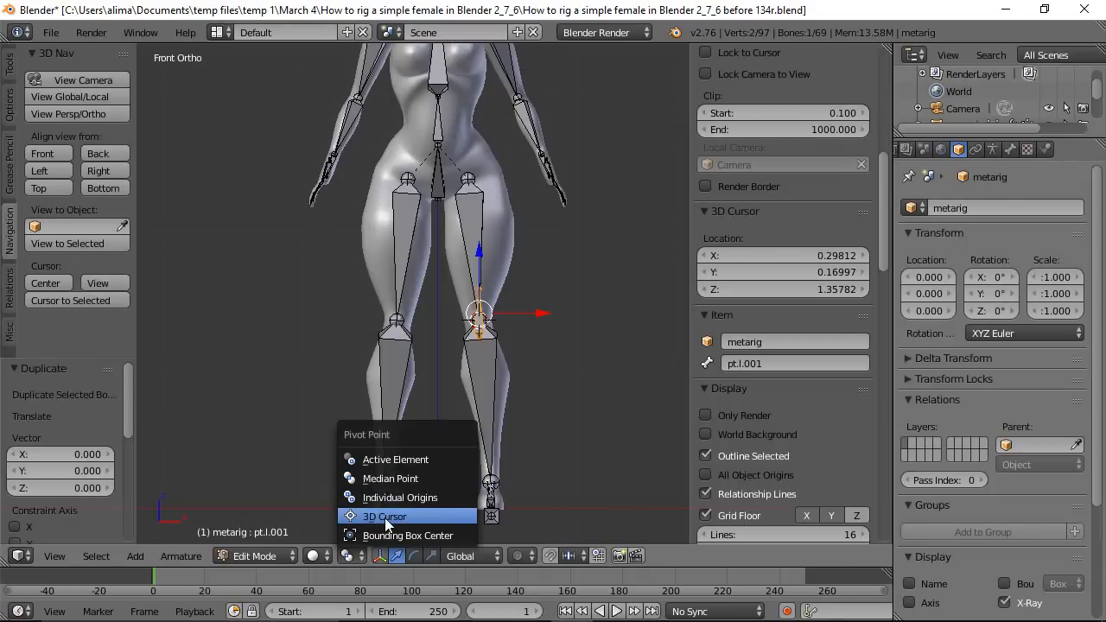
Set the pivot point to 3D Cursor and reset the 3D cursor to the world centre.
{"action": "left_click", "coordinate": [385, 518]}
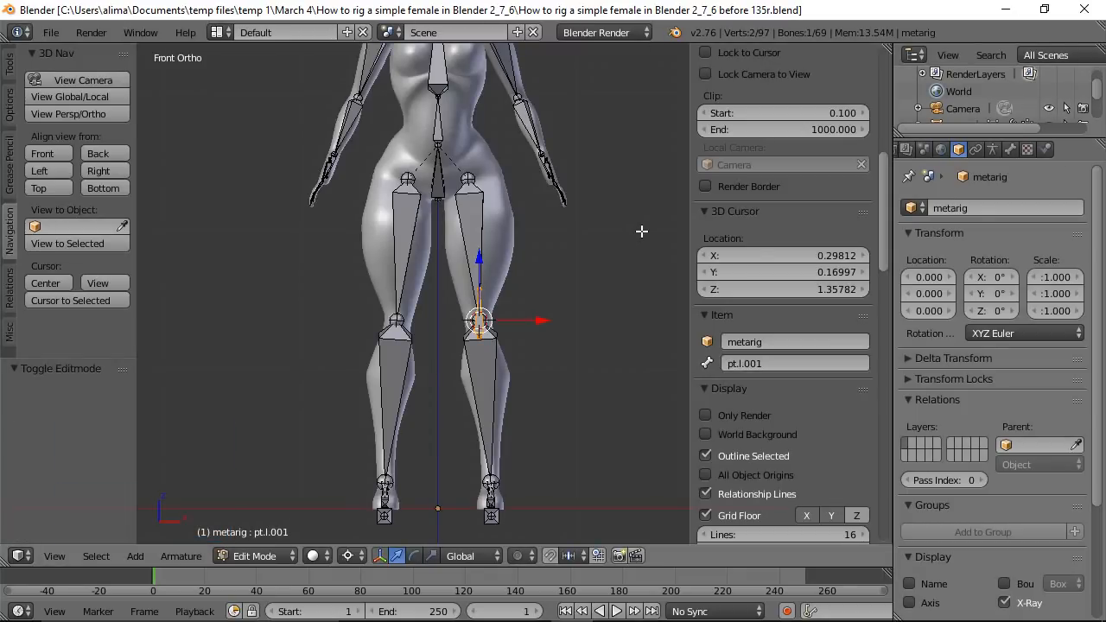
{"action": "key", "text": "shift+c"}
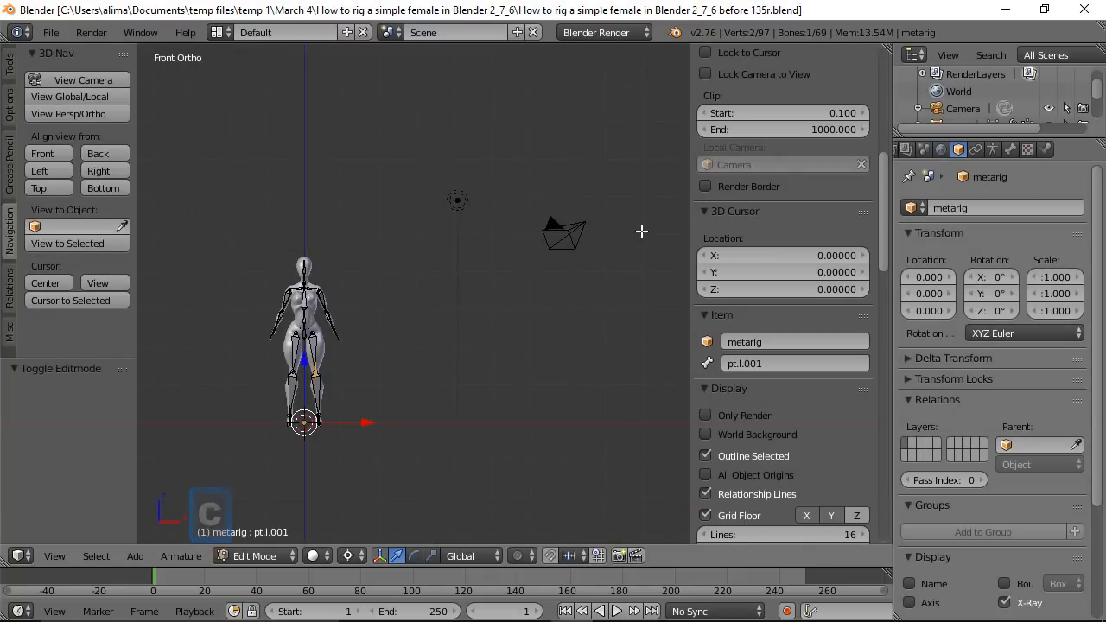
Mirror the duplicated knee target bone to the other leg by scaling it by -1 along the global X axis.
{"action": "key", "text": "shift+b"}
{"action": "left_click_drag", "start_coordinate": [215, 212], "coordinate": [375, 466]}
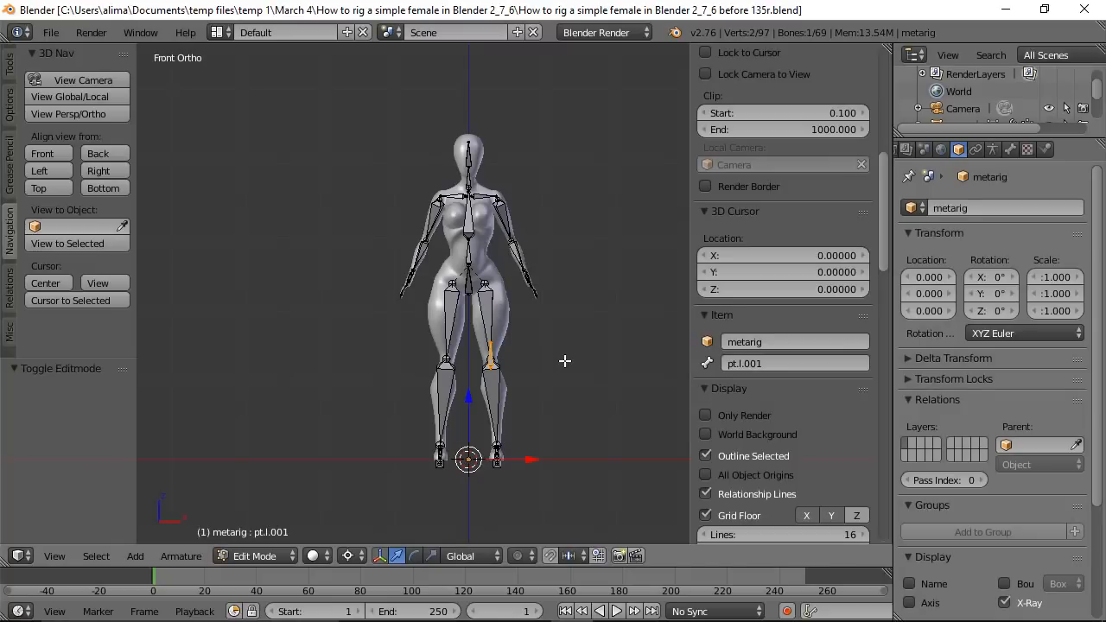
{"action": "key", "text": "s"}
{"action": "key", "text": "x"}
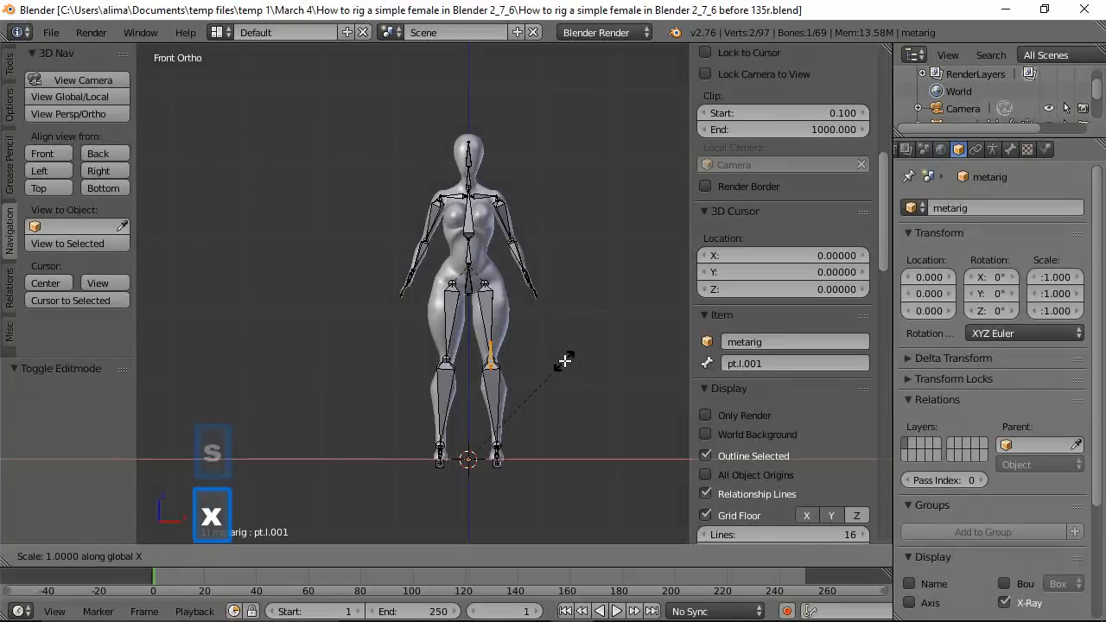
{"action": "key", "text": "minus"}
{"action": "key", "text": "1"}
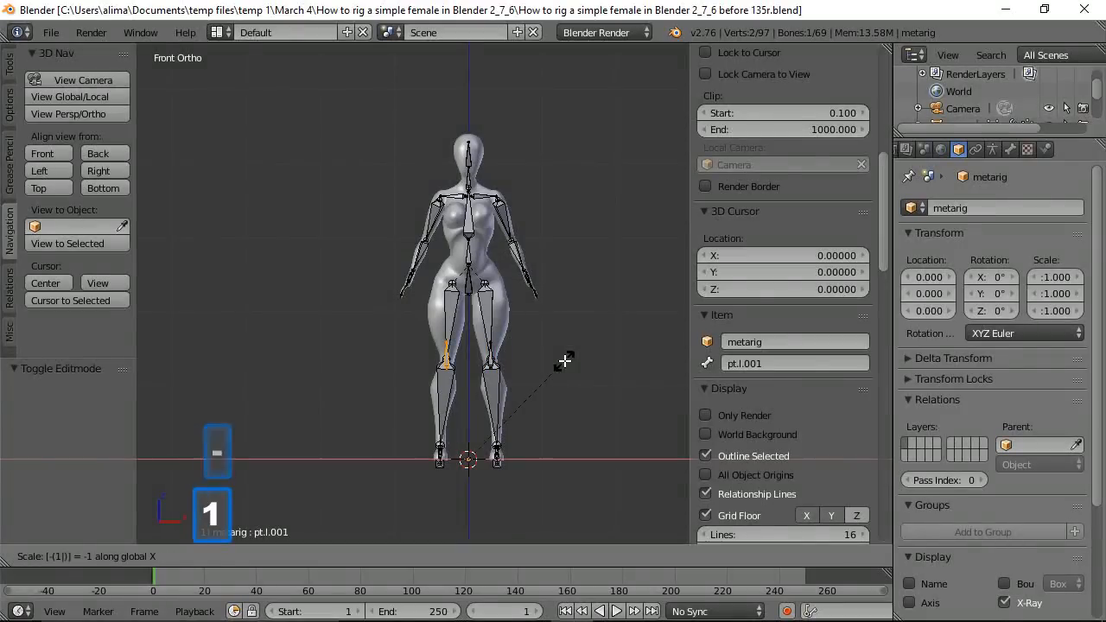
{"action": "left_click", "coordinate": [564, 361]}
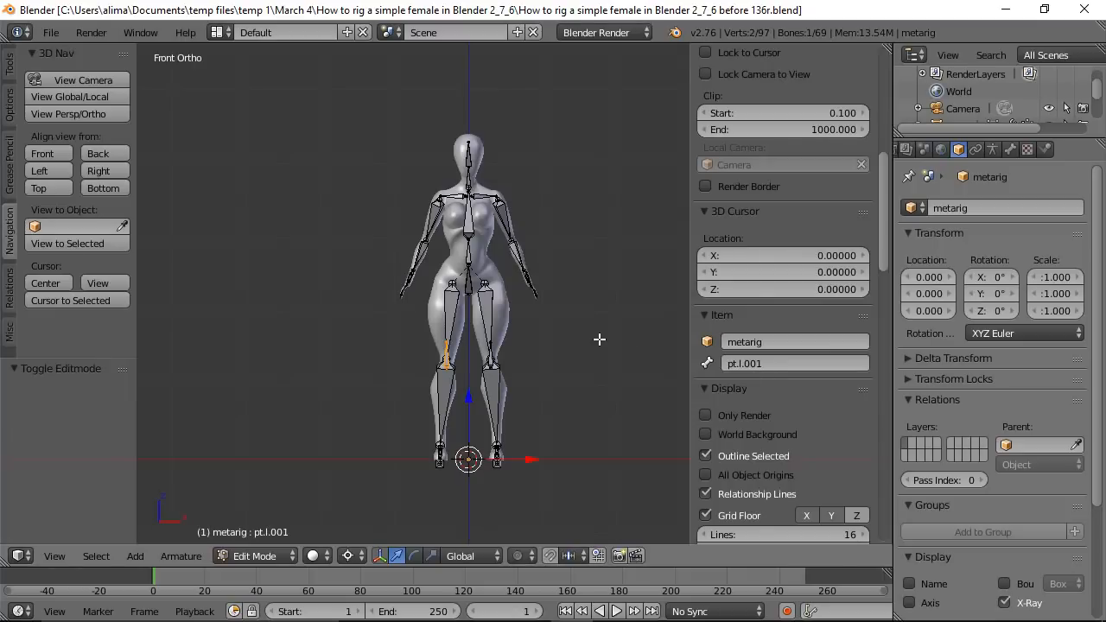
Flip the mirrored bone's name to its right-side version, deselect everything, and set the pivot point to Median Point.
{"action": "key", "text": "w"}
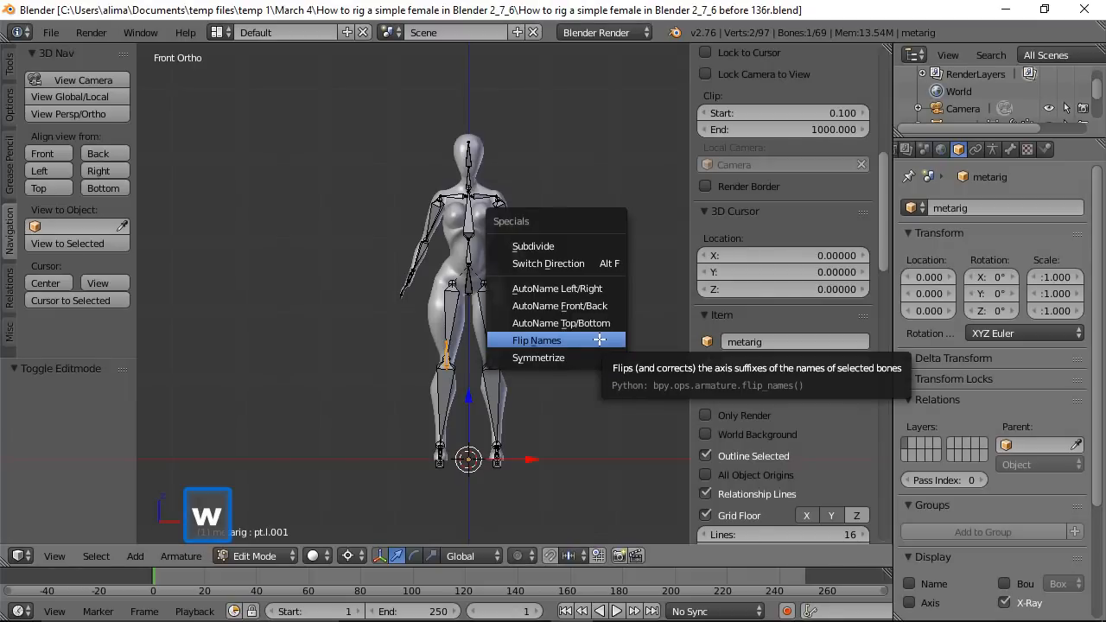
{"action": "left_click", "coordinate": [543, 340]}
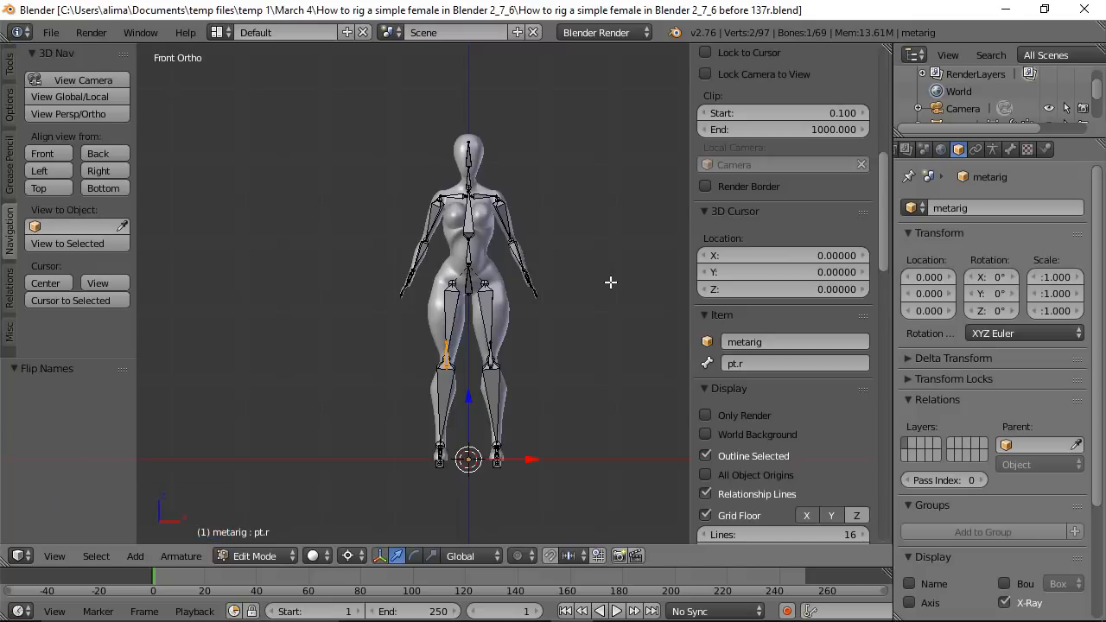
{"action": "key", "text": "a"}
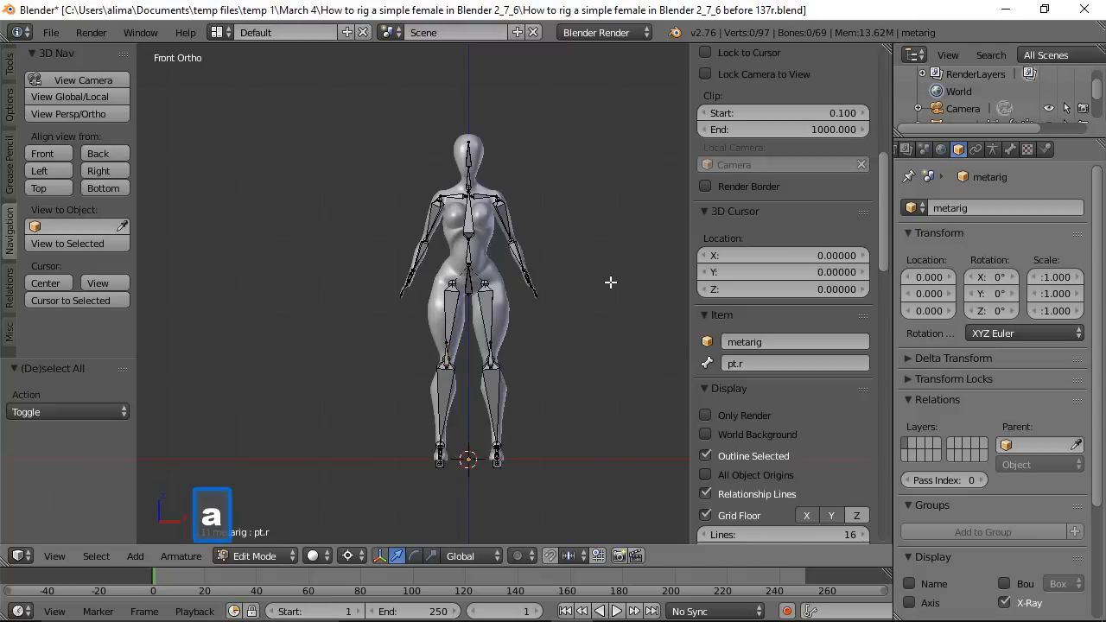
{"action": "left_click", "coordinate": [354, 556]}
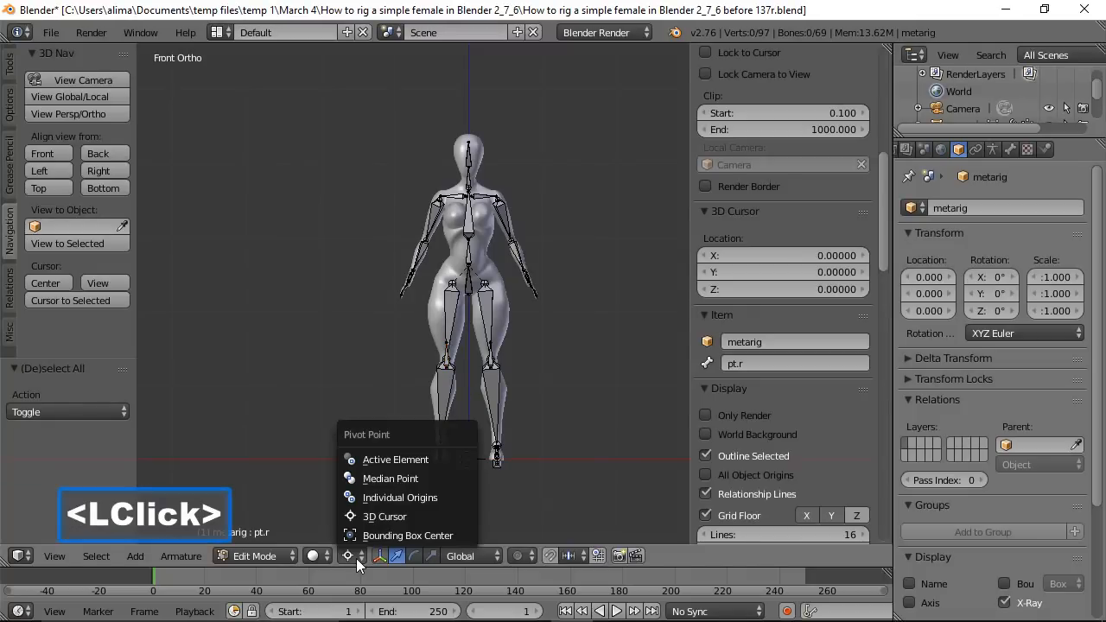
{"action": "left_click", "coordinate": [383, 478]}
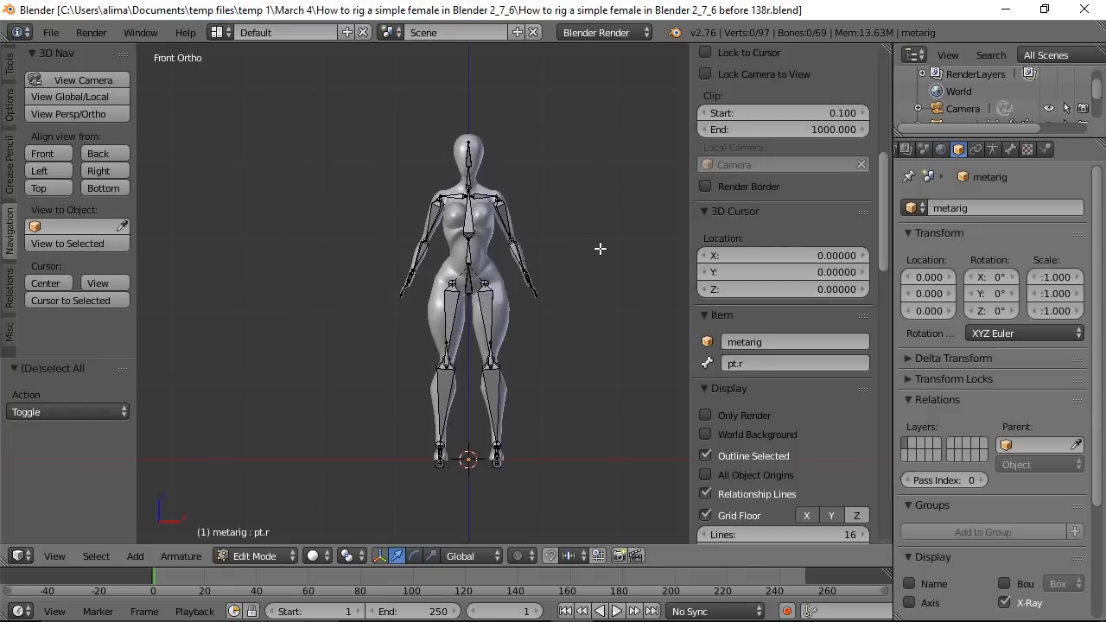
In Pose Mode, set the pole target of shin.L's IK constraint to the metarig bone pt.l.
{"action": "left_click", "coordinate": [291, 556]}
{"action": "left_click", "coordinate": [269, 499]}
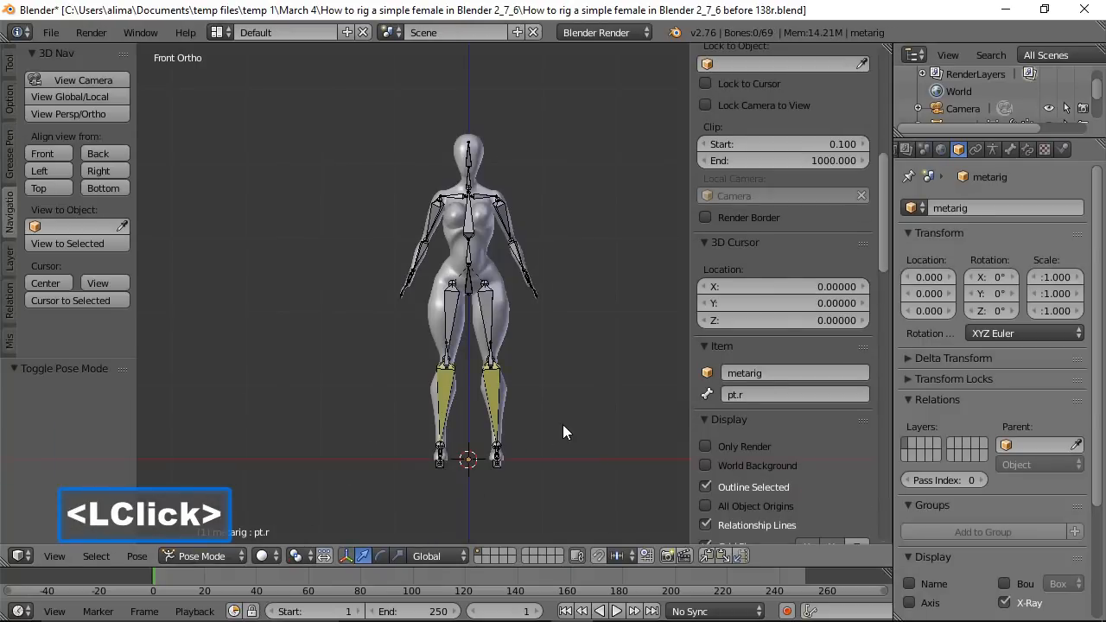
{"action": "left_click", "coordinate": [493, 386]}
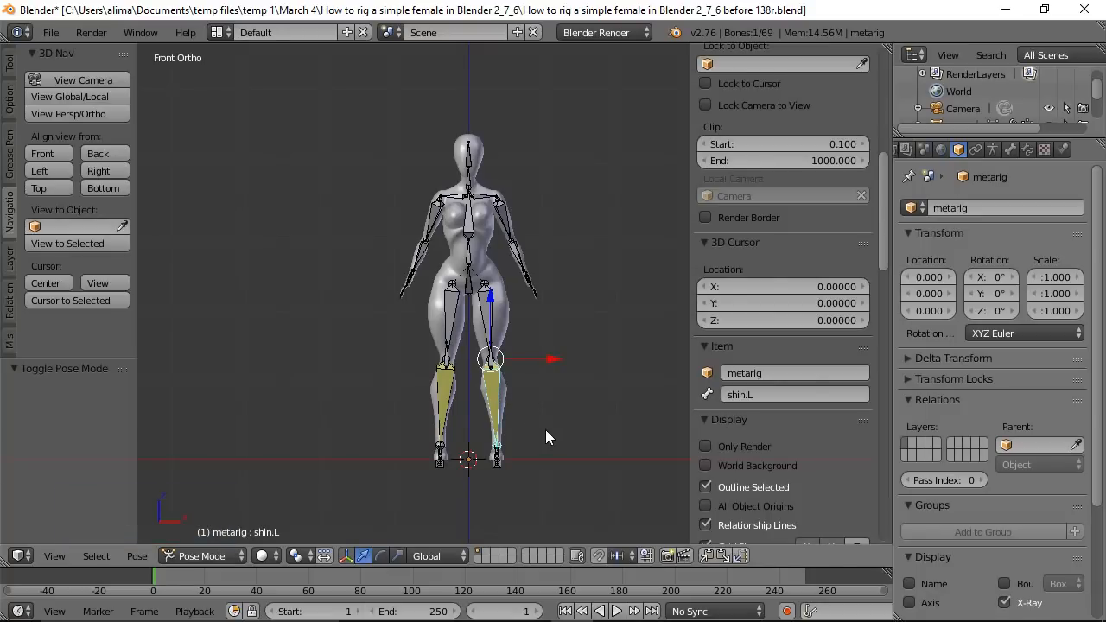
{"action": "left_click", "coordinate": [1027, 148]}
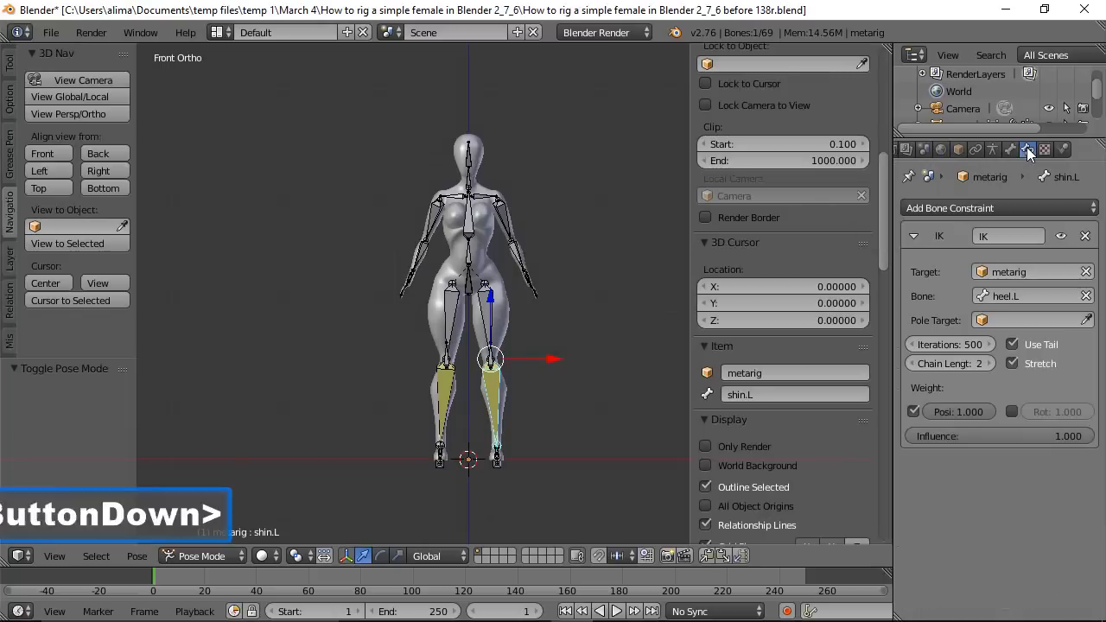
{"action": "left_click", "coordinate": [984, 321]}
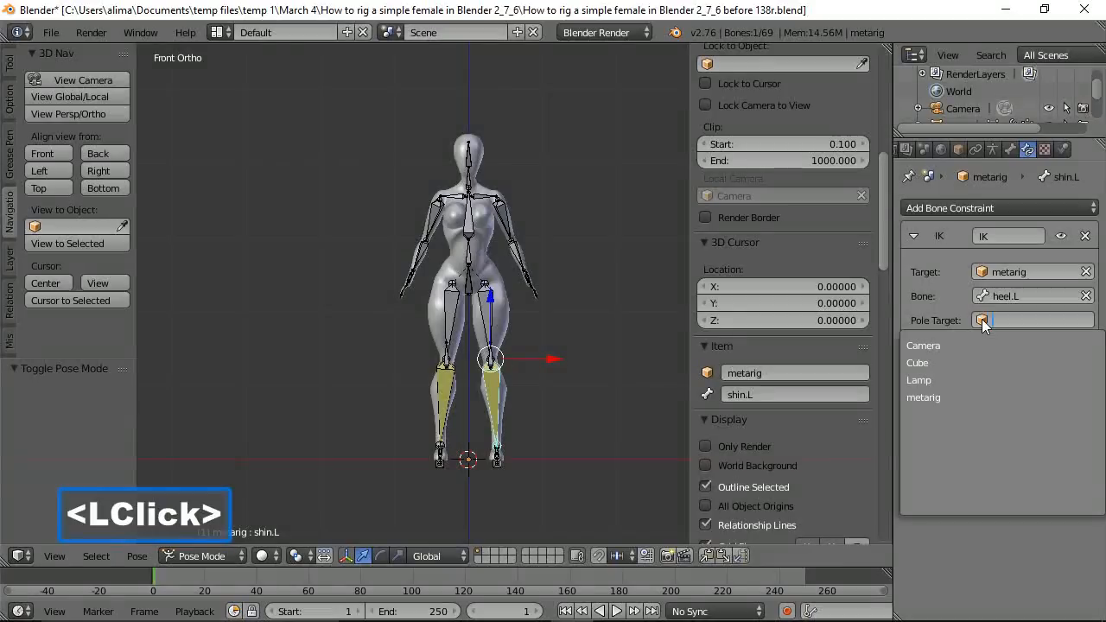
{"action": "left_click", "coordinate": [935, 397]}
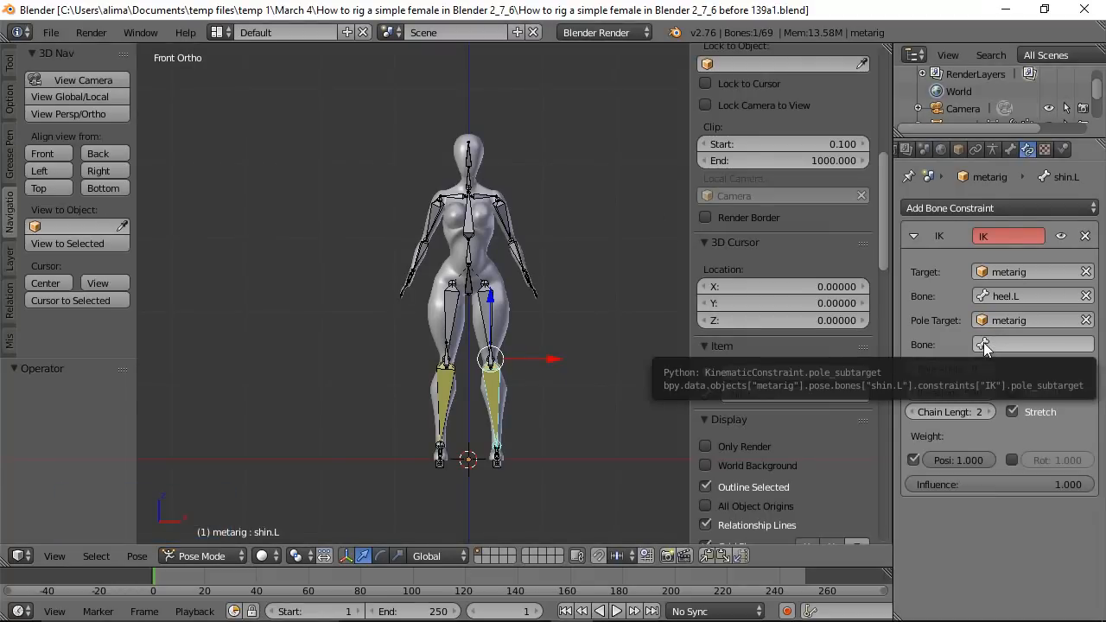
{"action": "left_click", "coordinate": [984, 344]}
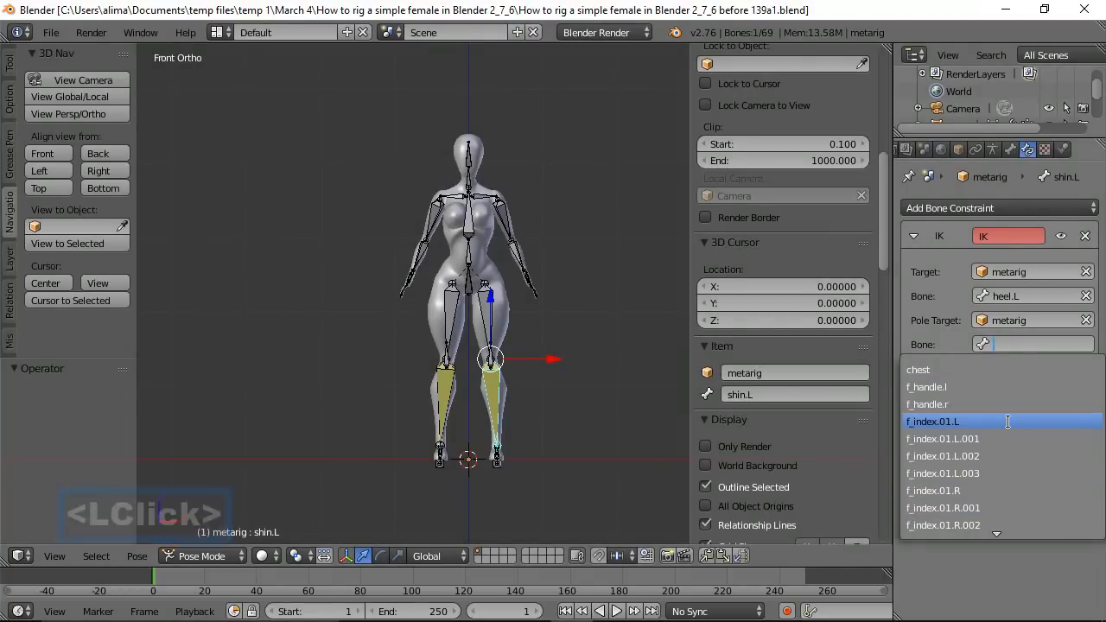
{"action": "type", "text": "p"}
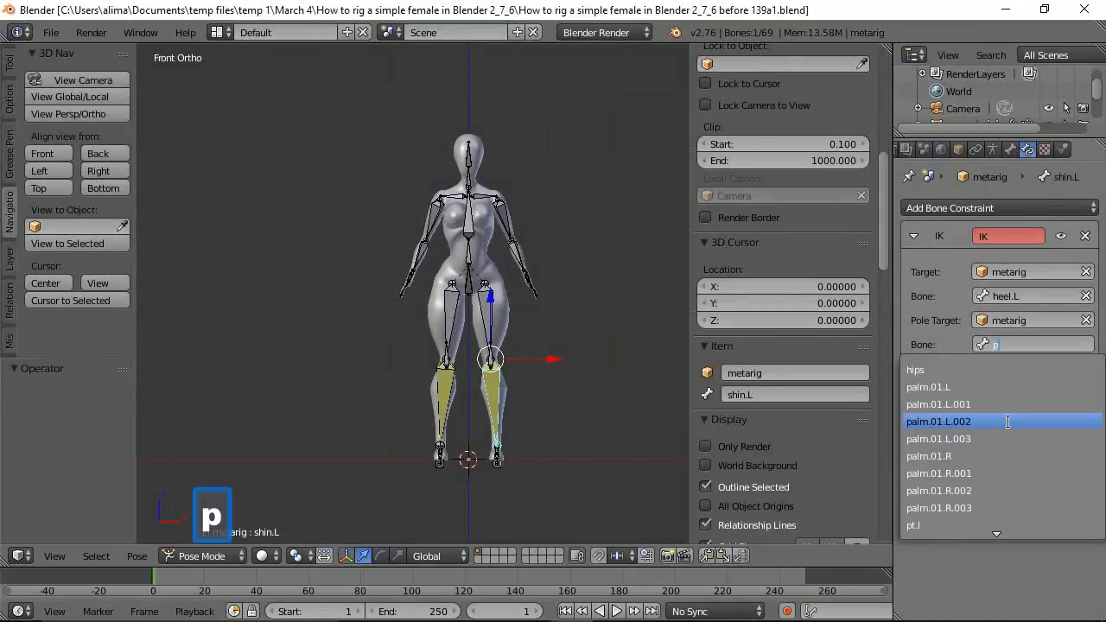
{"action": "left_click", "coordinate": [921, 526]}
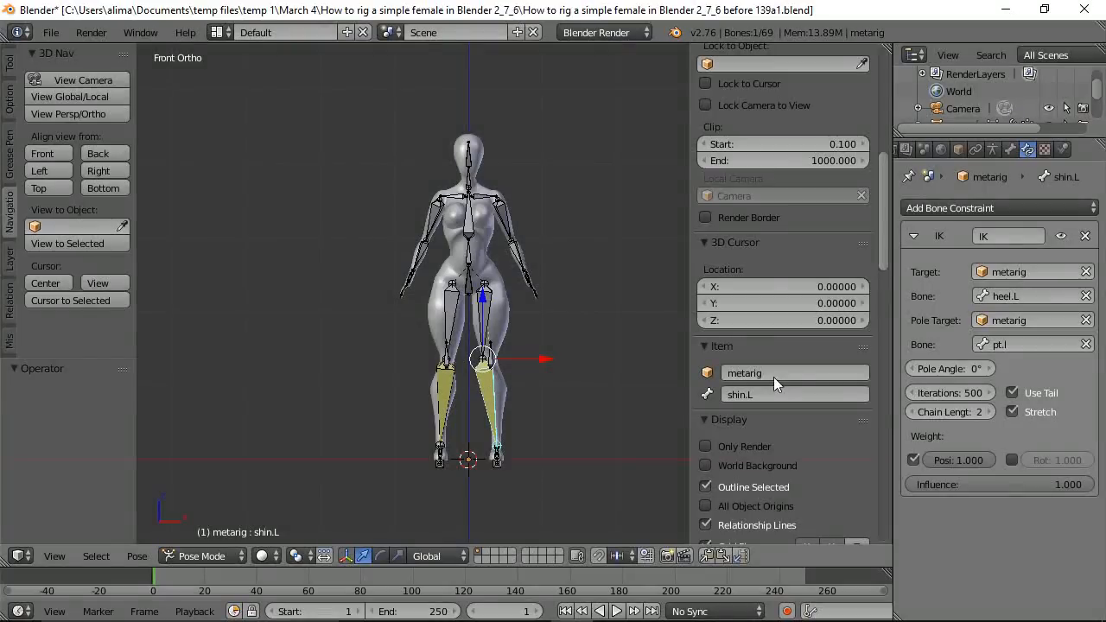
Set the pole angle of shin.L's IK constraint to -90°.
{"action": "left_click", "coordinate": [956, 369]}
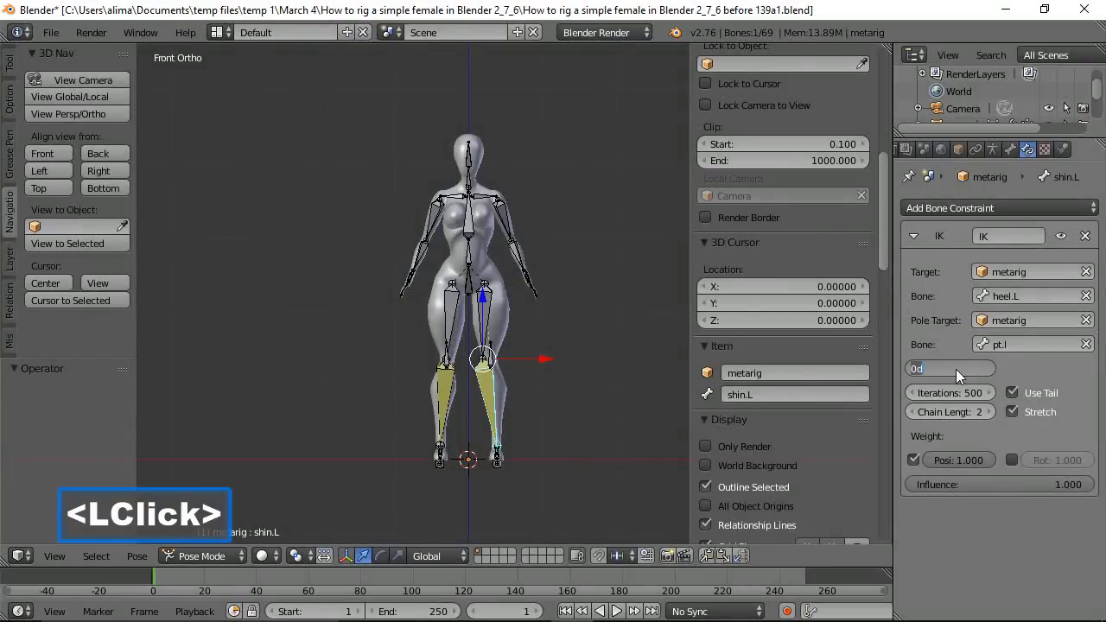
{"action": "key", "text": "BackSpace"}
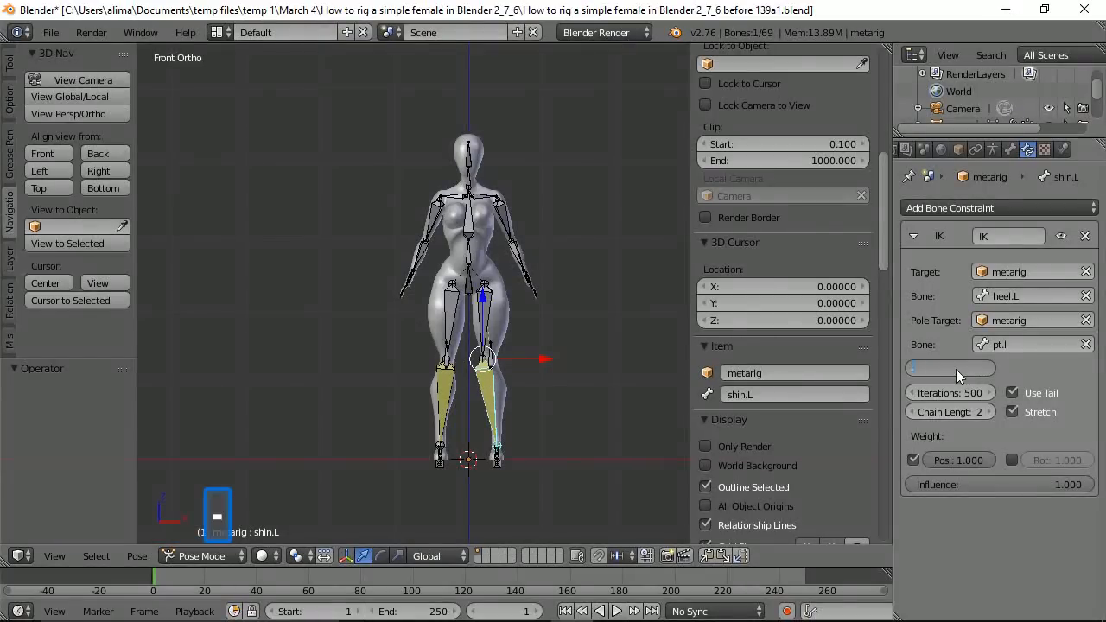
{"action": "type", "text": "-90"}
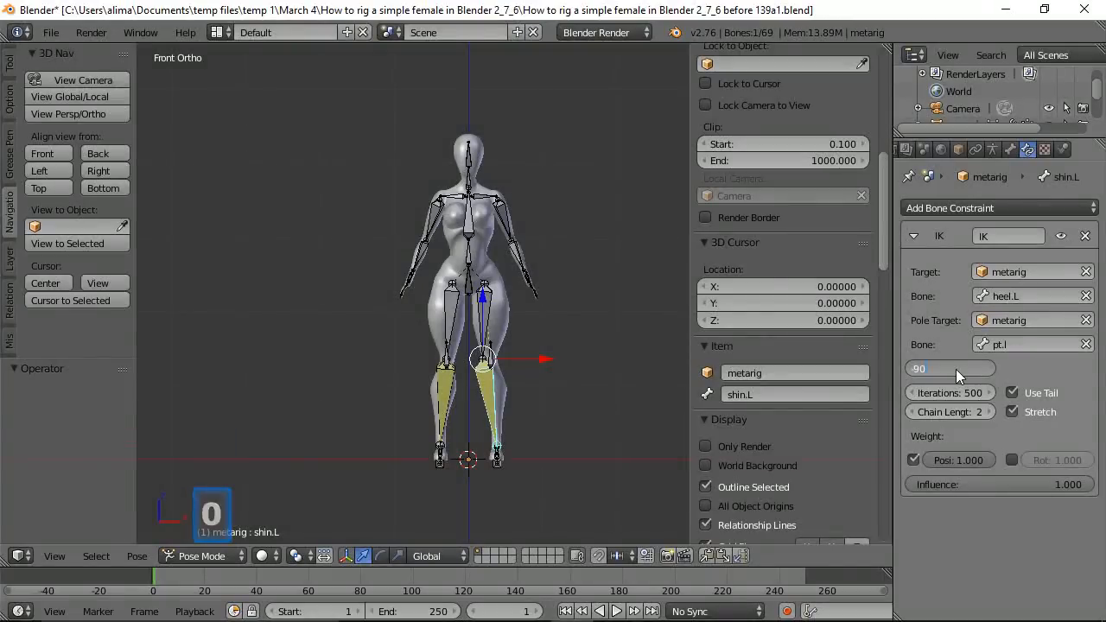
{"action": "key", "text": "Return"}
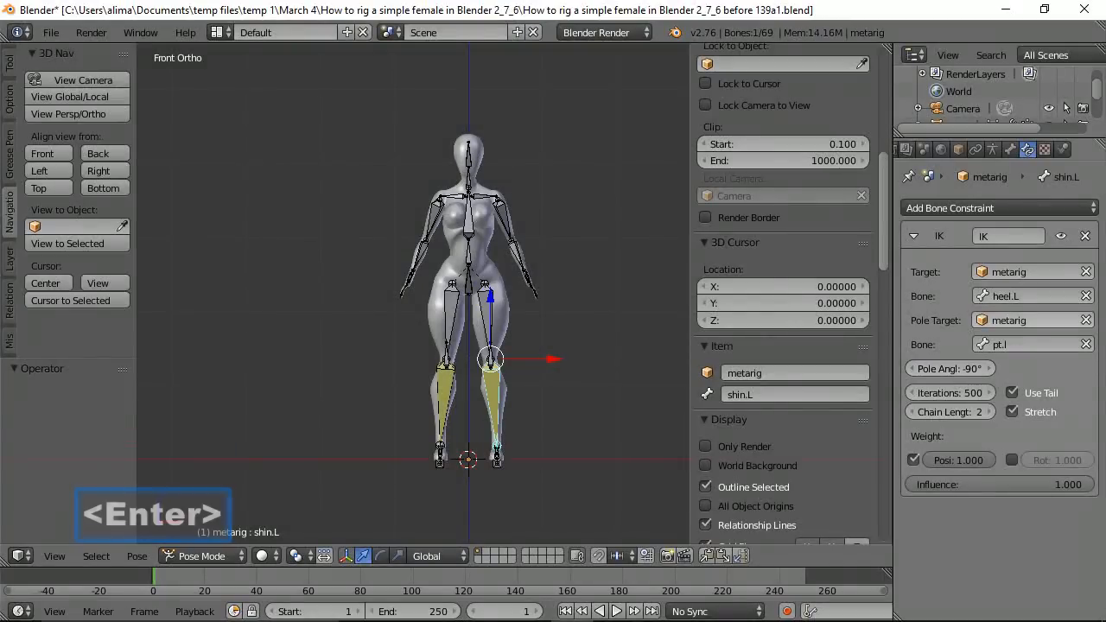
{"action": "left_click", "coordinate": [641, 160]}
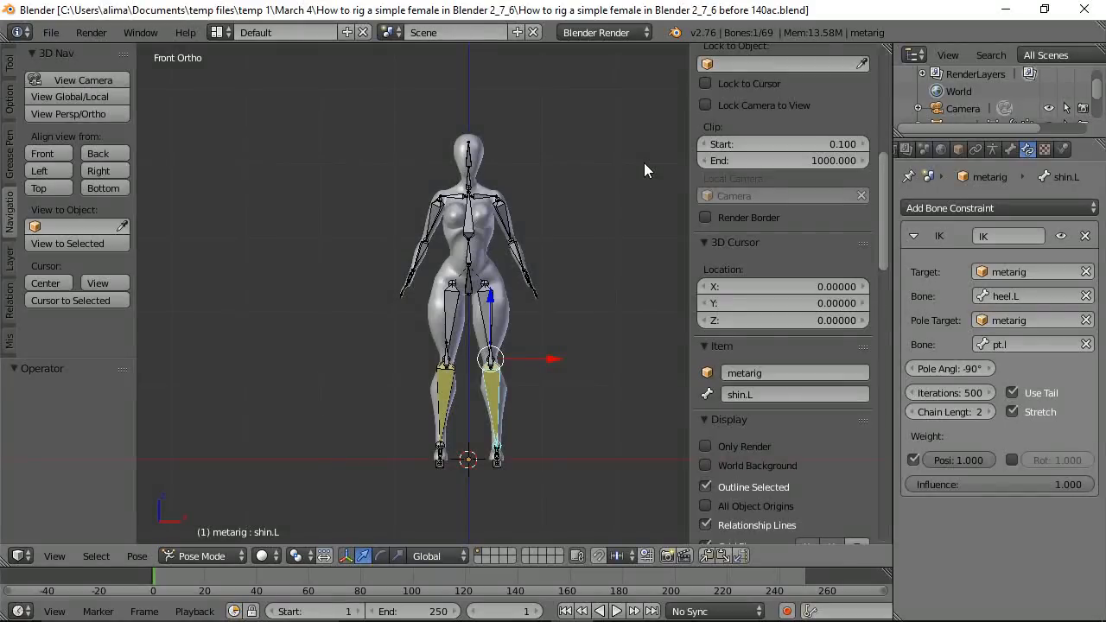
Set the pole target of shin.R's IK constraint to the metarig bone pt.r.
{"action": "left_click", "coordinate": [446, 386]}
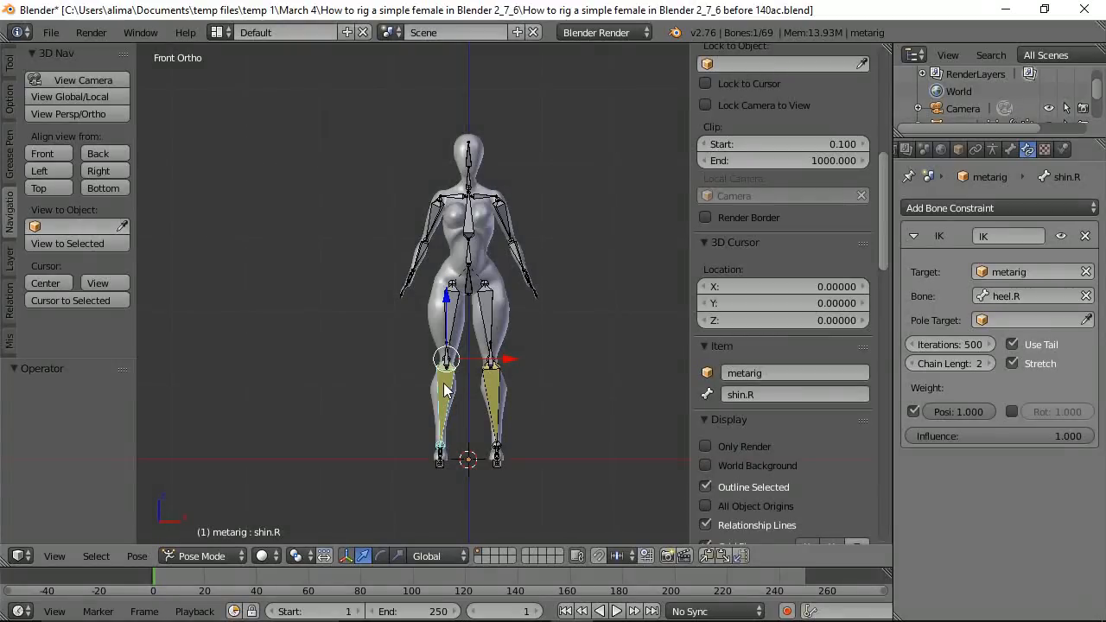
{"action": "left_click", "coordinate": [983, 321]}
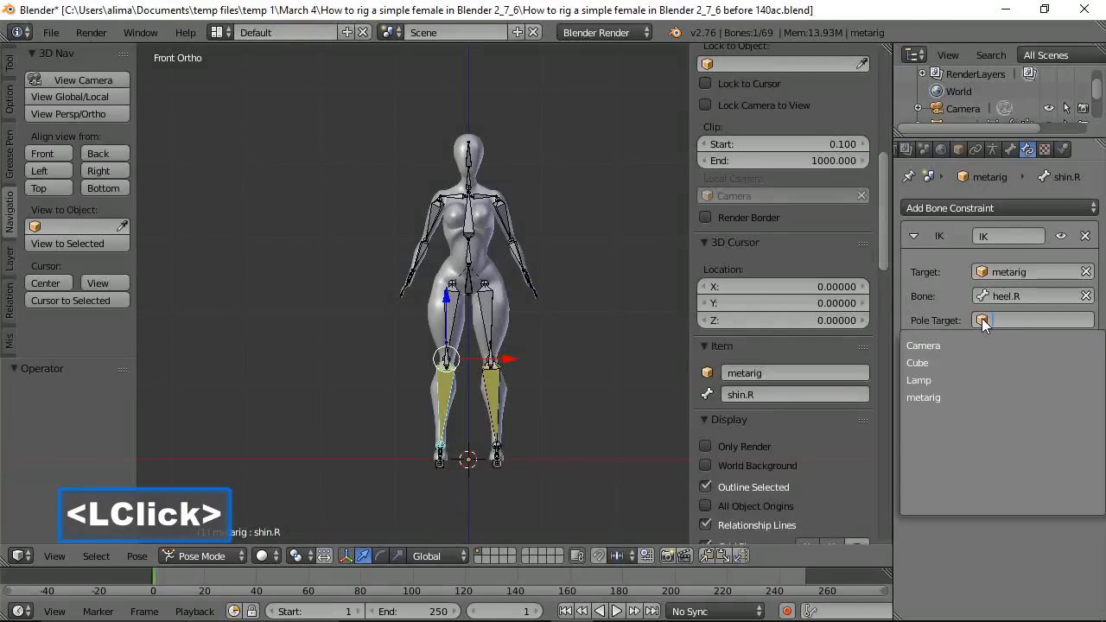
{"action": "left_click", "coordinate": [923, 397]}
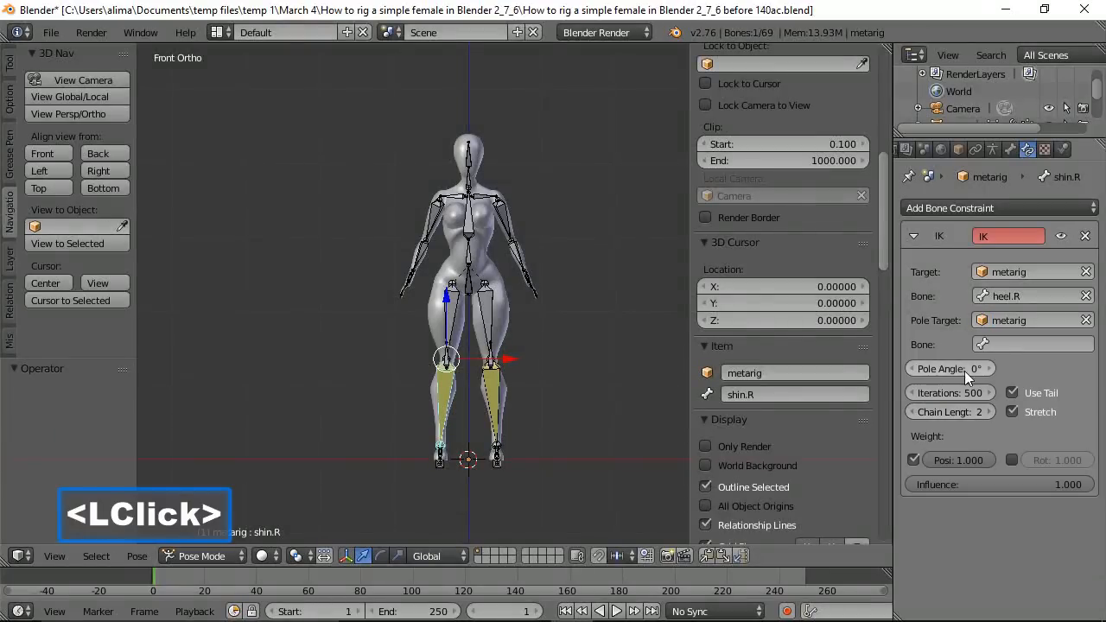
{"action": "left_click", "coordinate": [987, 343]}
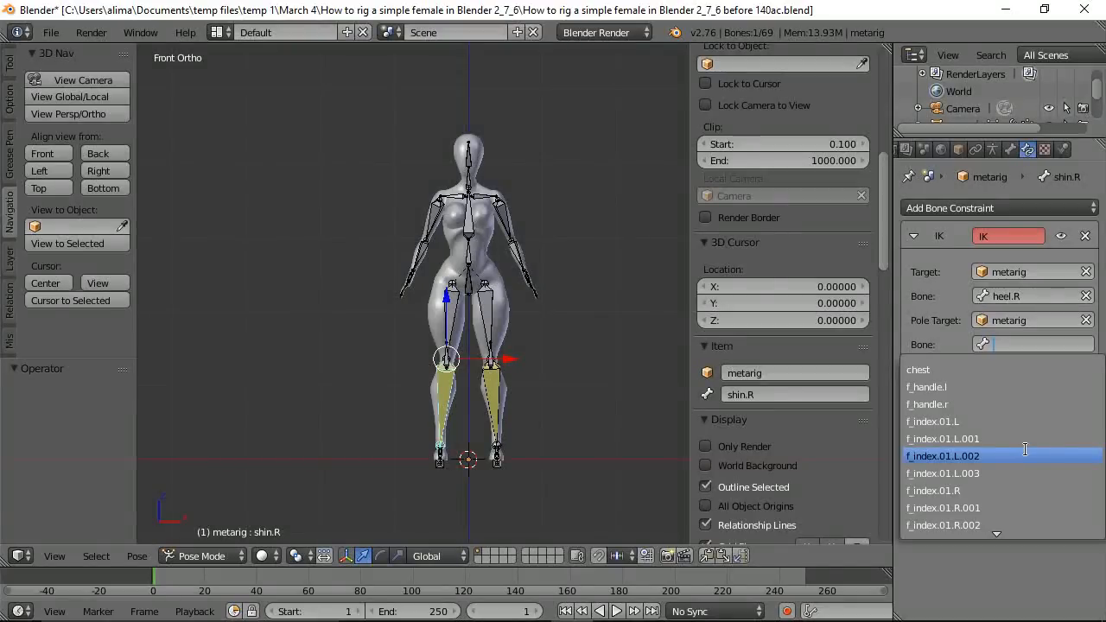
{"action": "type", "text": "p"}
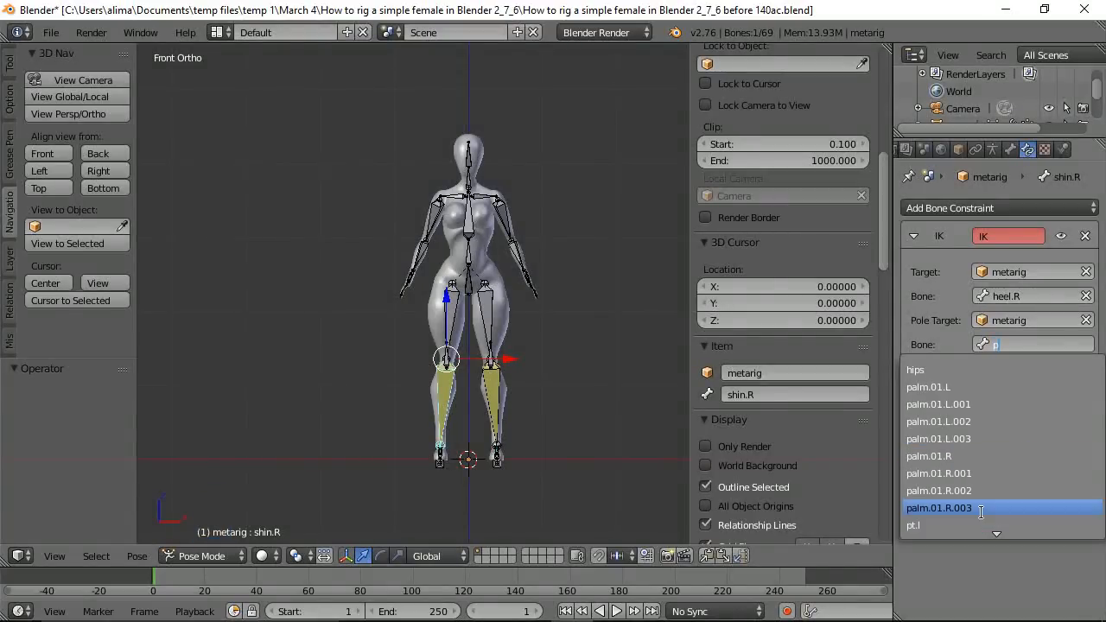
{"action": "scroll", "coordinate": [981, 511], "scroll_direction": "down", "scroll_amount": 1}
{"action": "scroll", "coordinate": [981, 512], "scroll_direction": "down", "scroll_amount": 1}
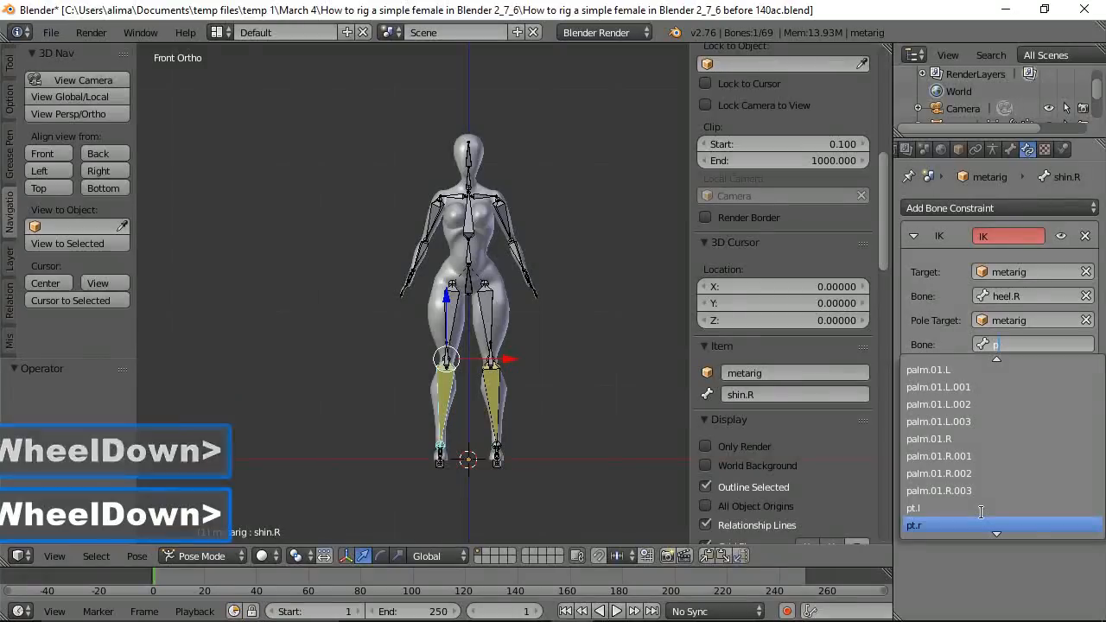
{"action": "left_click", "coordinate": [934, 525]}
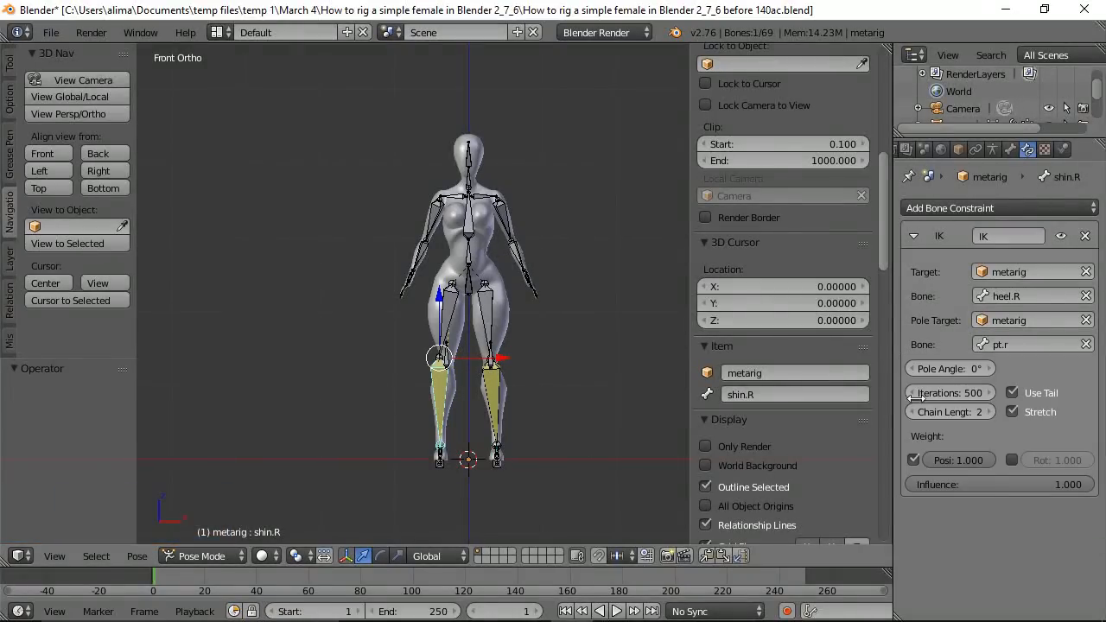
Set the pole angle of shin.R's IK constraint to -90°.
{"action": "left_click", "coordinate": [967, 369]}
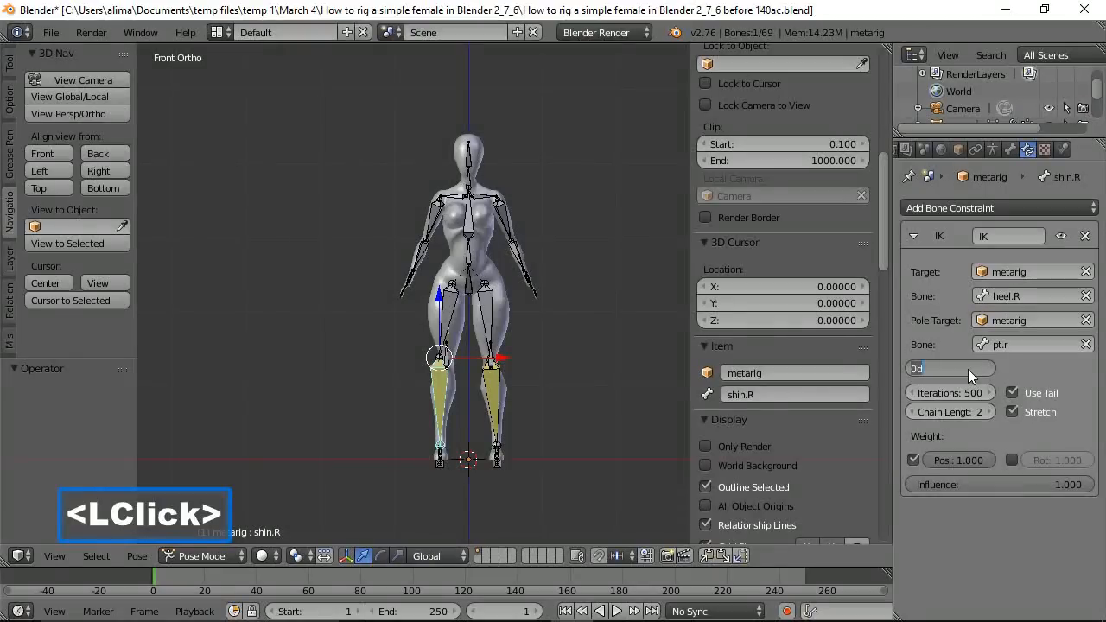
{"action": "type", "text": "-9"}
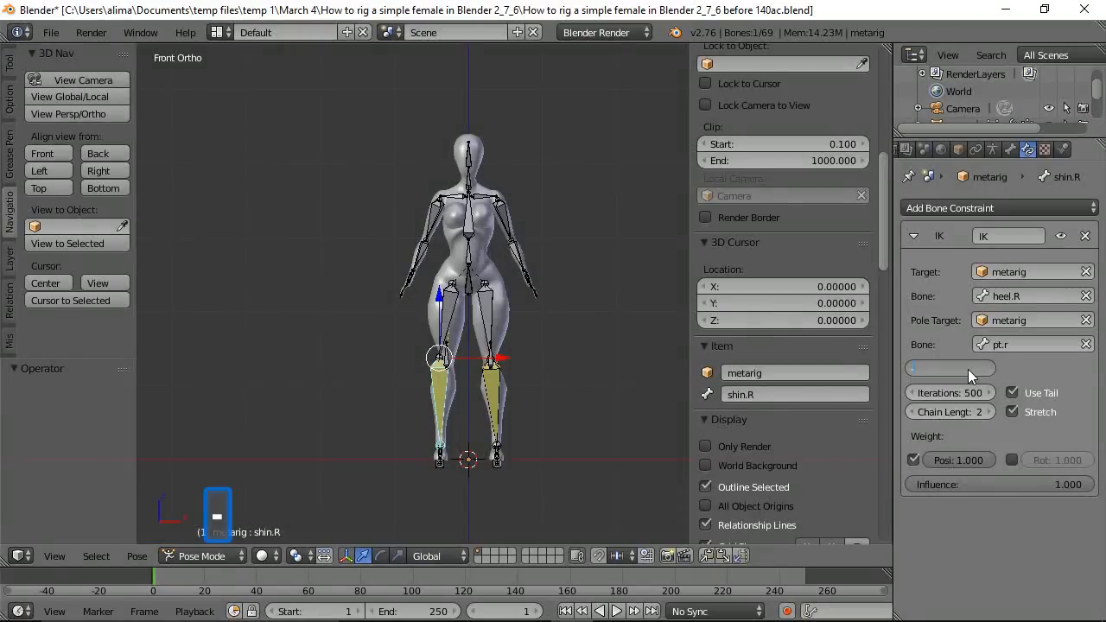
{"action": "type", "text": "0"}
{"action": "key", "text": "Return"}
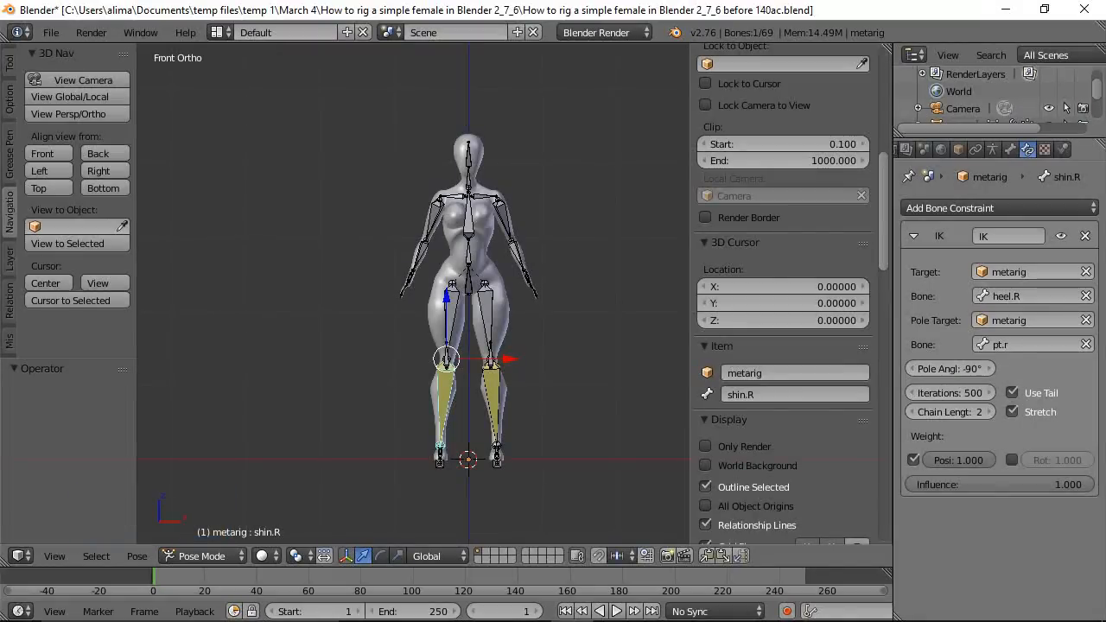
{"action": "left_click", "coordinate": [529, 18]}
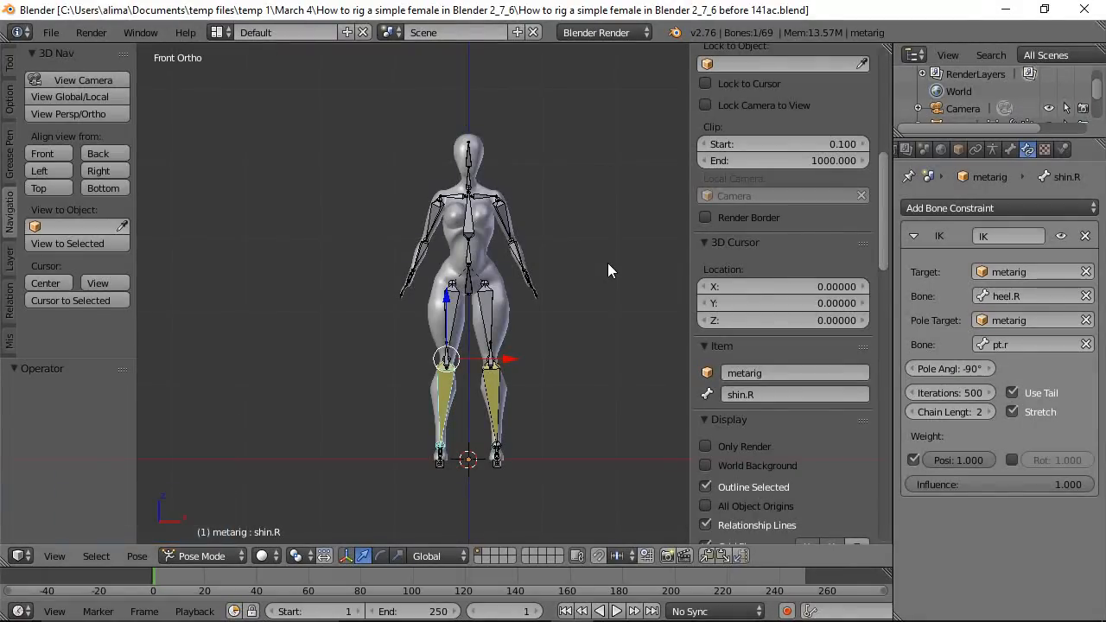
In Edit Mode, parent the knee target bone pt.l to heel.L with the Keep Offset option.
{"action": "key", "text": "a"}
{"action": "middle_click_drag", "start_coordinate": [612, 258], "coordinate": [523, 290]}
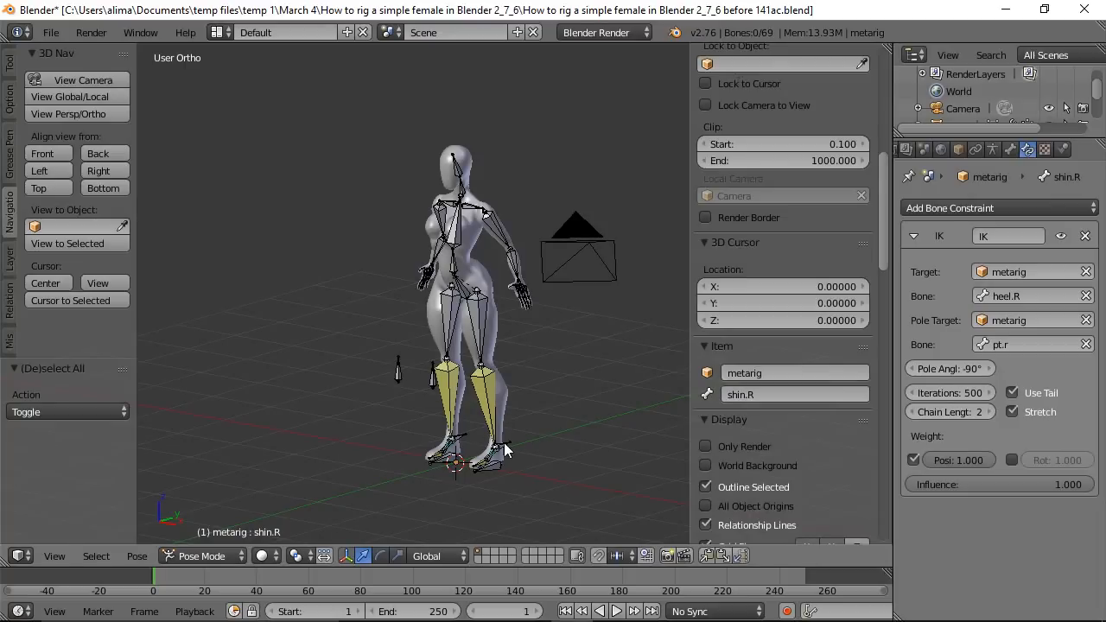
{"action": "left_click", "coordinate": [231, 557]}
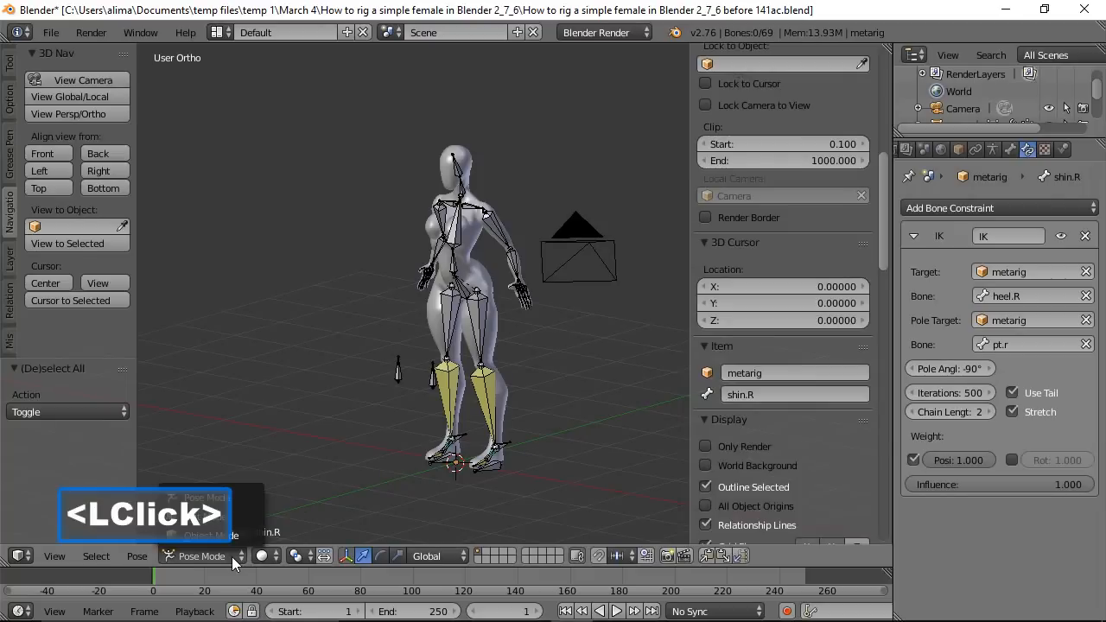
{"action": "left_click", "coordinate": [212, 517]}
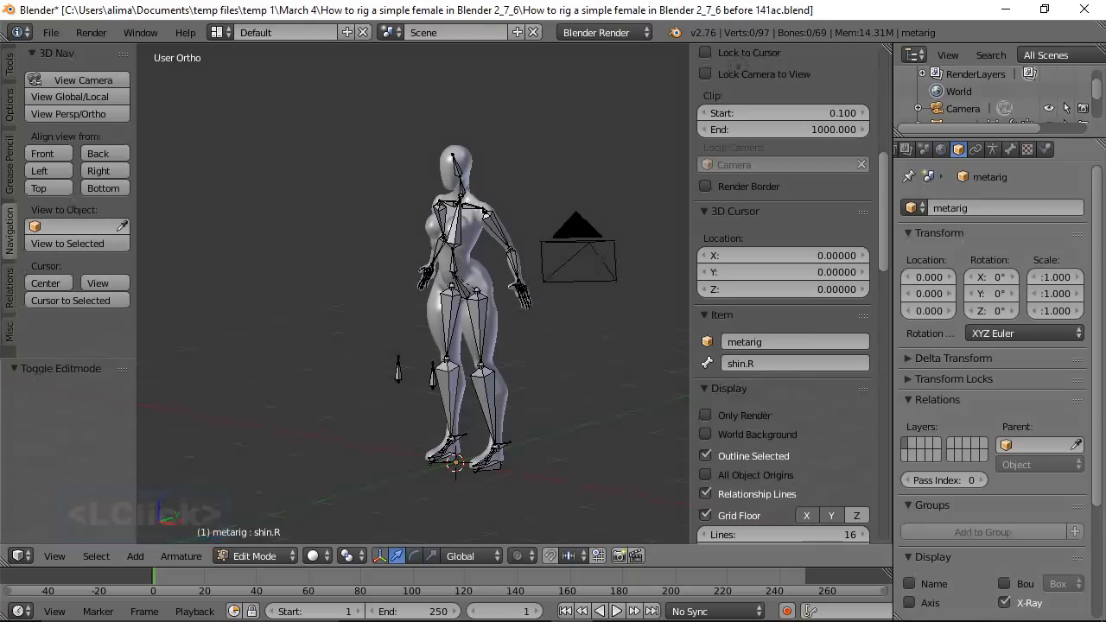
{"action": "left_click", "coordinate": [655, 161]}
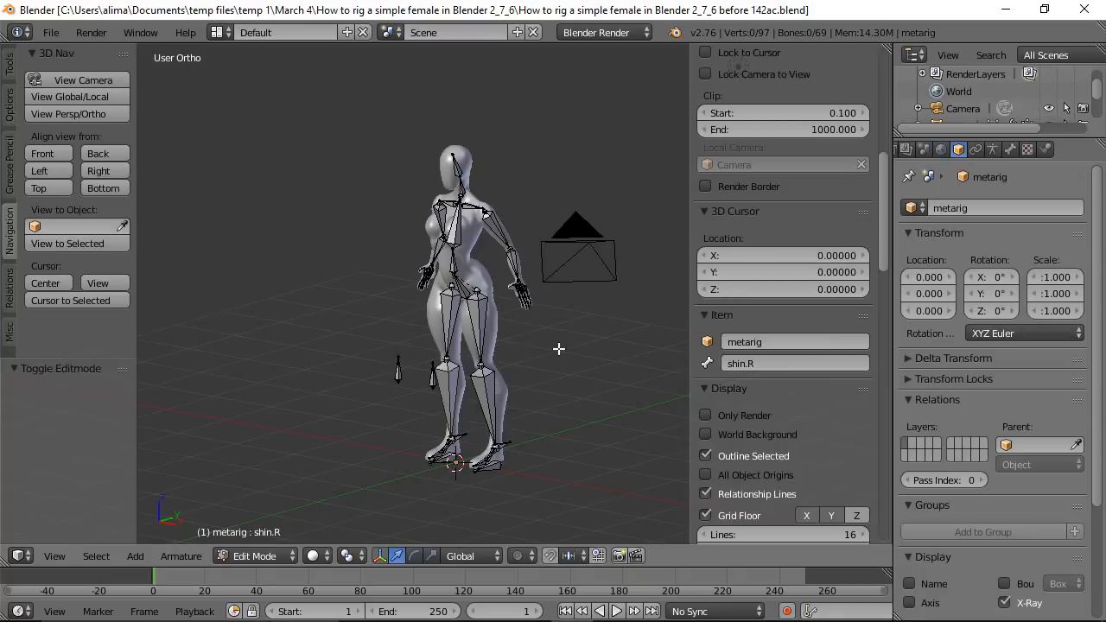
{"action": "middle_click_drag", "start_coordinate": [587, 364], "coordinate": [574, 388]}
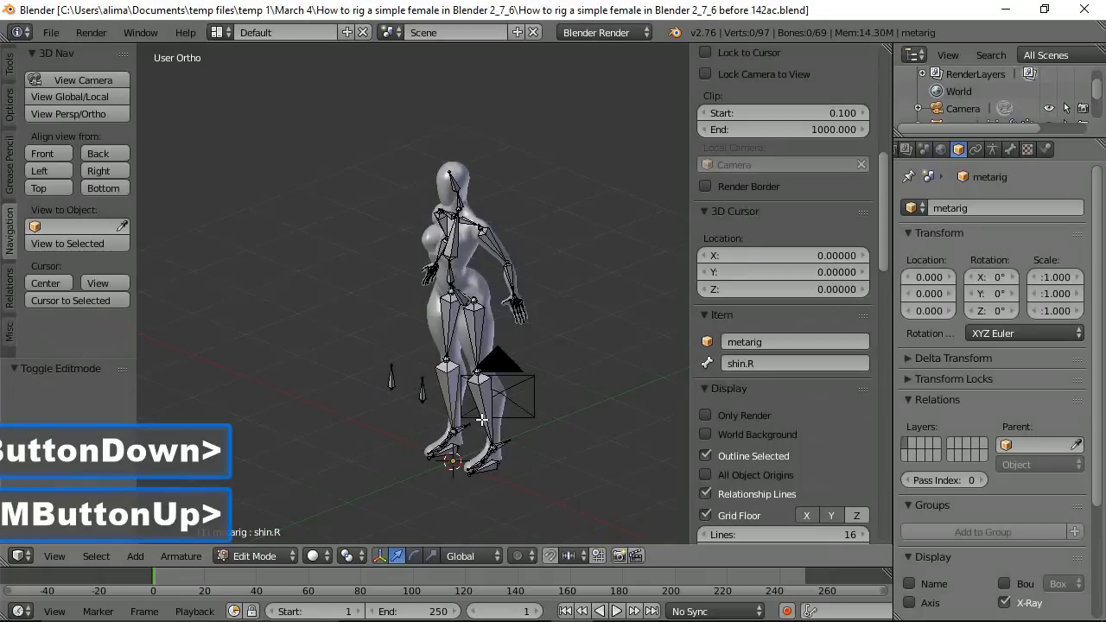
{"action": "left_click", "coordinate": [422, 391]}
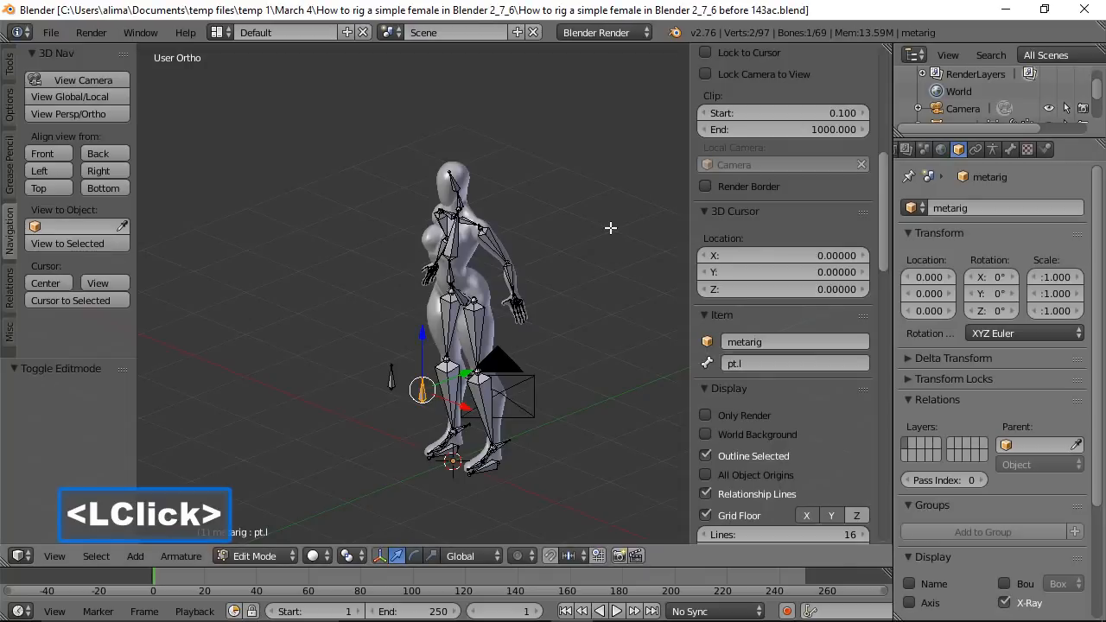
{"action": "key", "text": "b"}
{"action": "left_click_drag", "start_coordinate": [385, 311], "coordinate": [528, 477]}
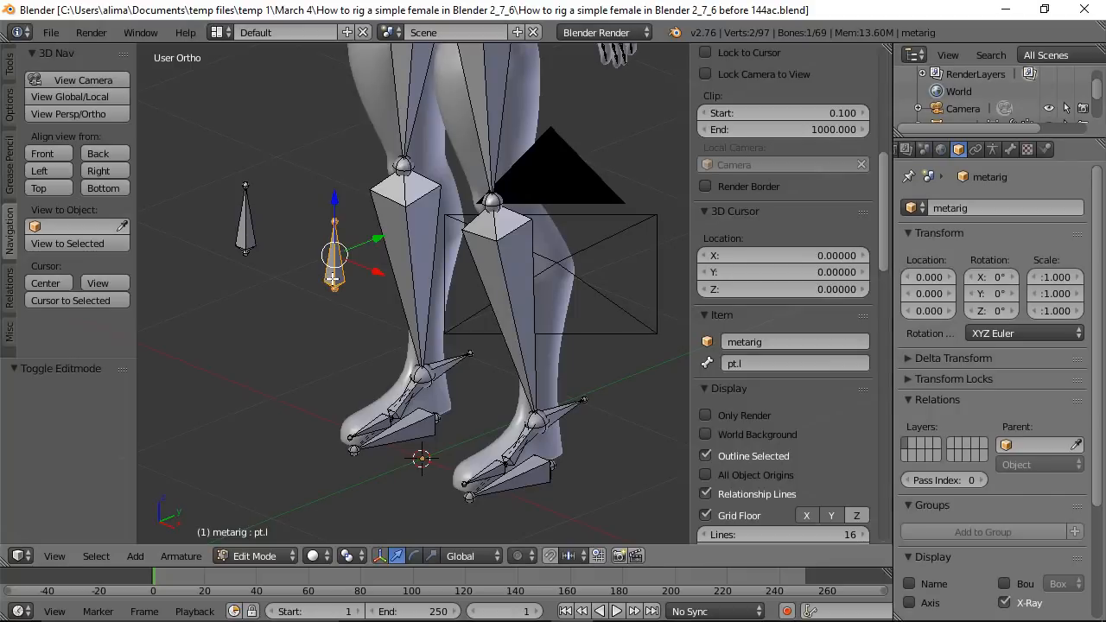
{"action": "left_click", "coordinate": [566, 411], "text": "shift"}
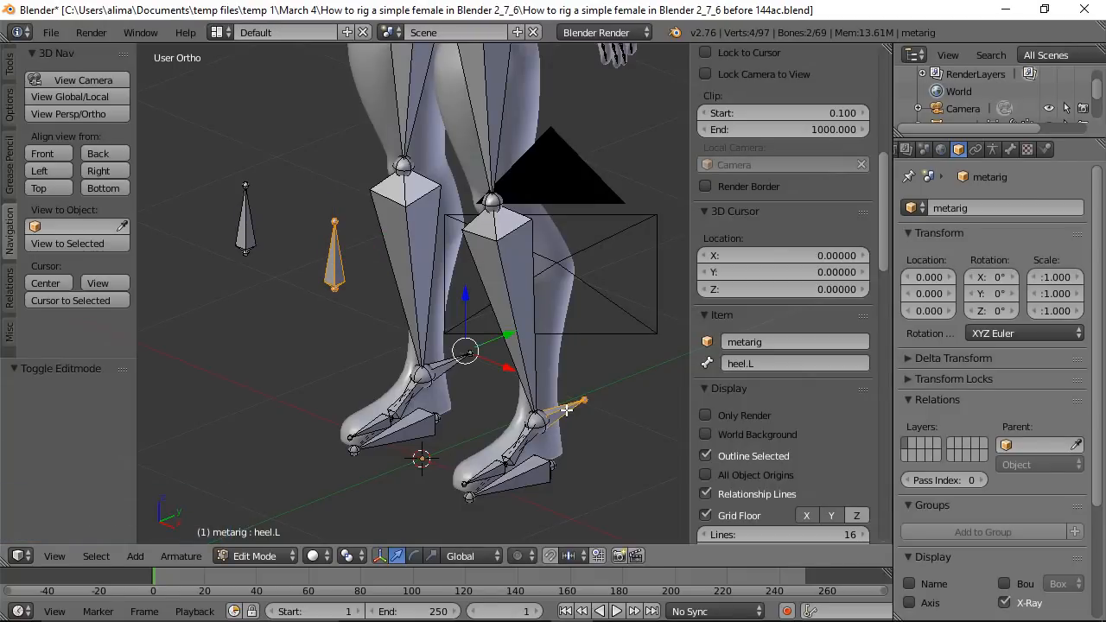
{"action": "key", "text": "ctrl+p"}
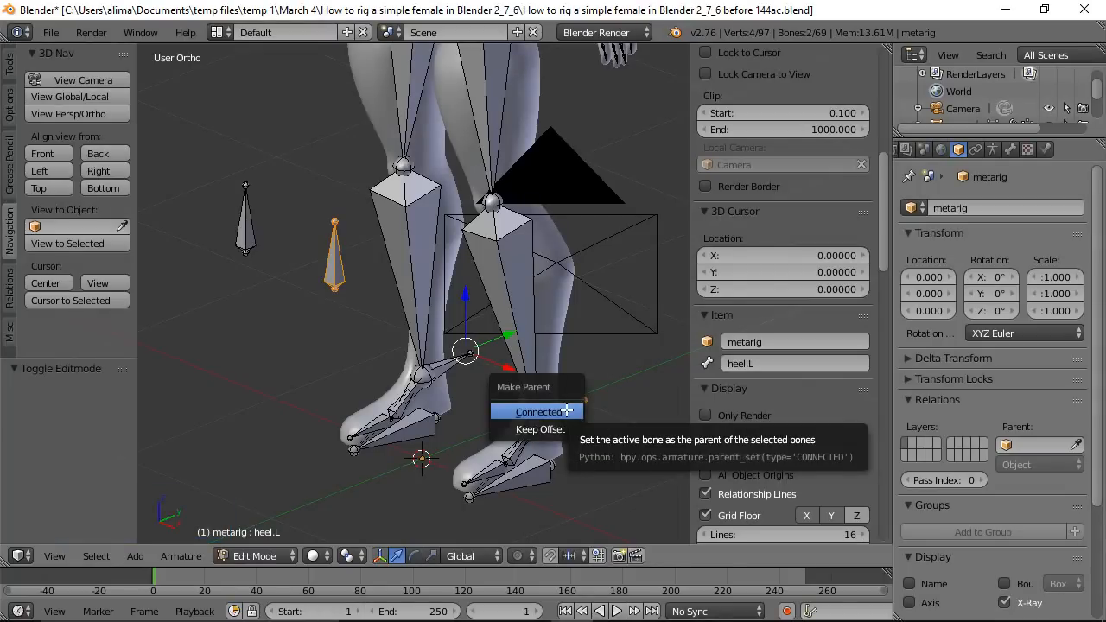
{"action": "left_click", "coordinate": [546, 429]}
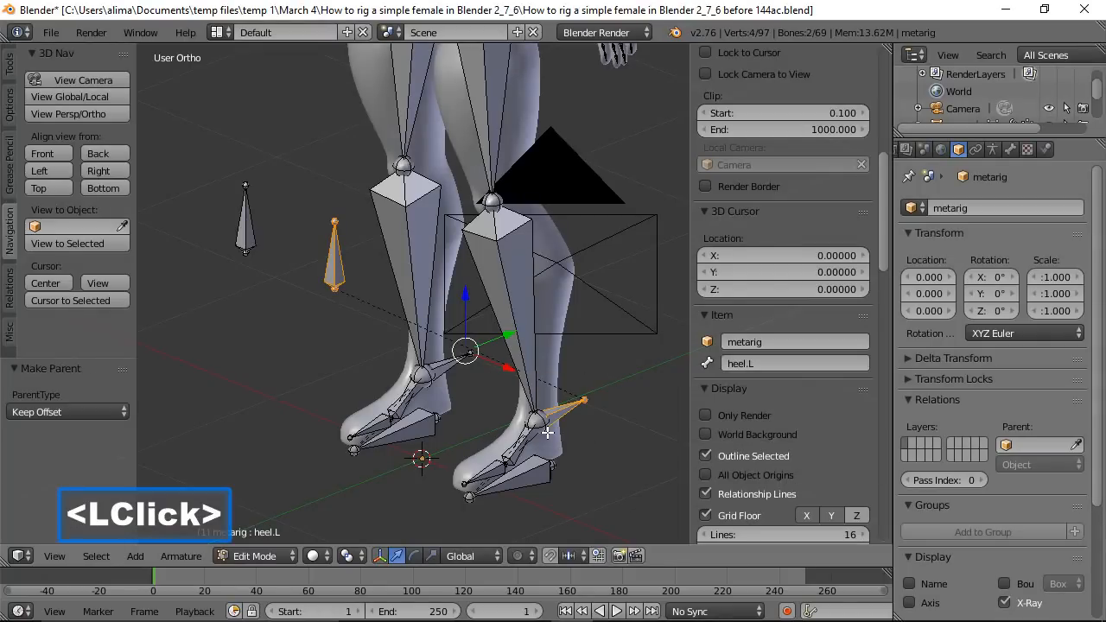
Parent the knee target bone pt.r to heel.R with the Keep Offset option.
{"action": "left_click", "coordinate": [247, 237]}
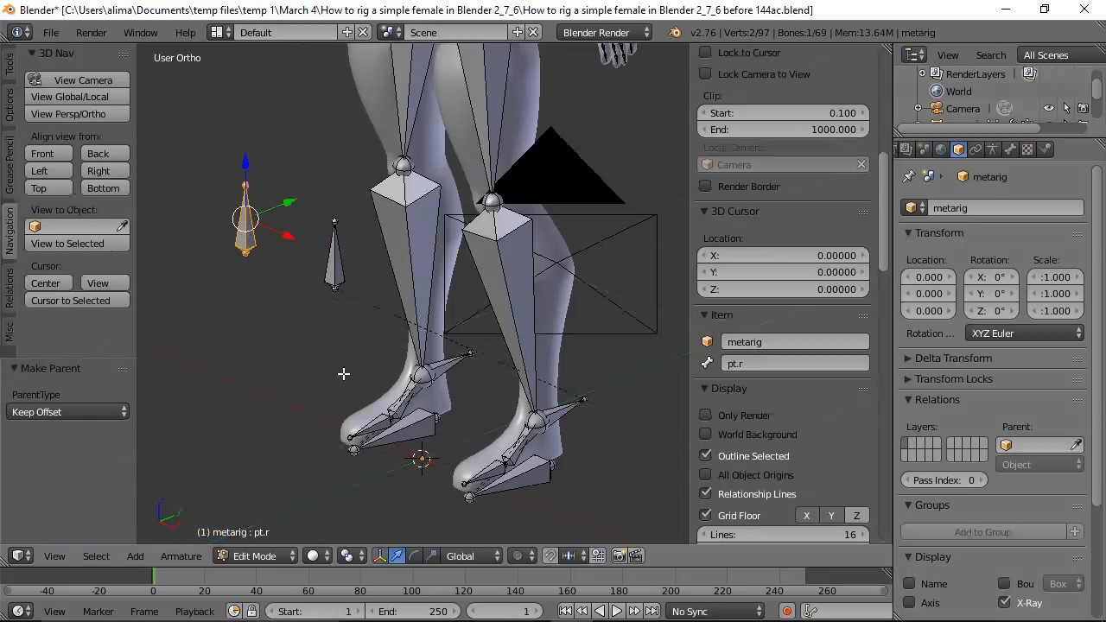
{"action": "left_click", "coordinate": [454, 364], "text": "shift"}
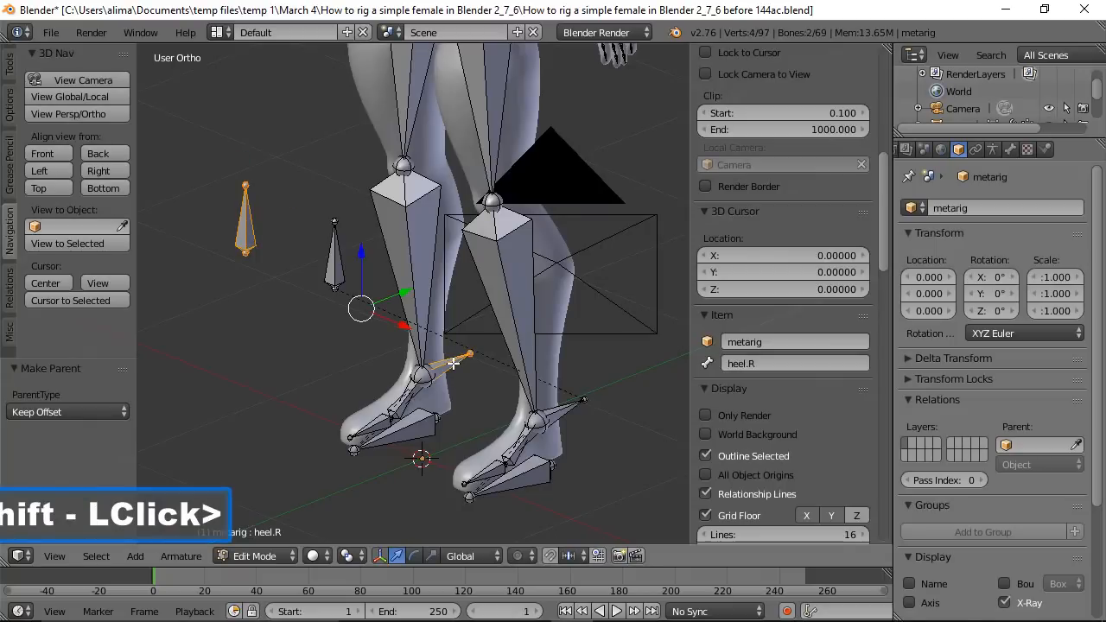
{"action": "key", "text": "ctrl+p"}
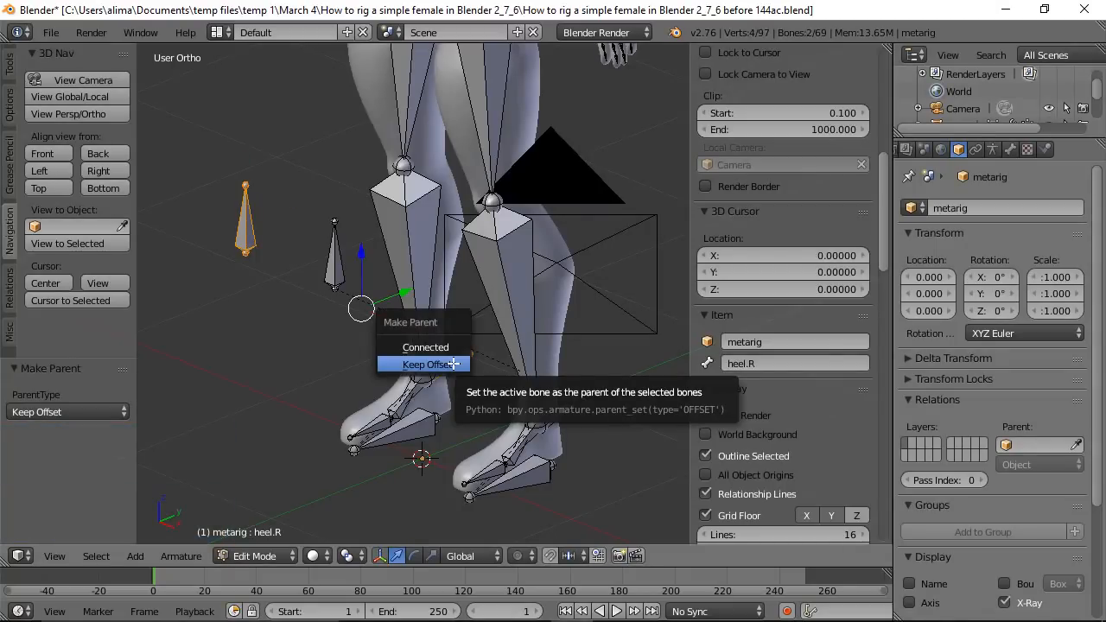
{"action": "left_click", "coordinate": [454, 364]}
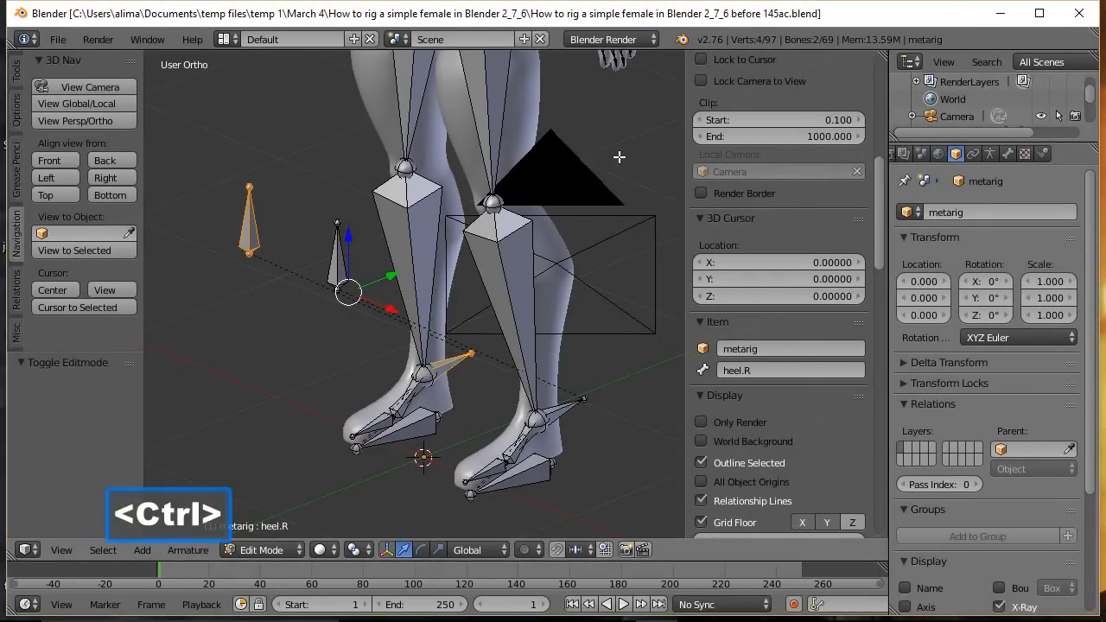
Switch the metarig armature to Pose Mode.
{"action": "middle_click_drag", "start_coordinate": [621, 146], "coordinate": [620, 199], "text": "ctrl"}
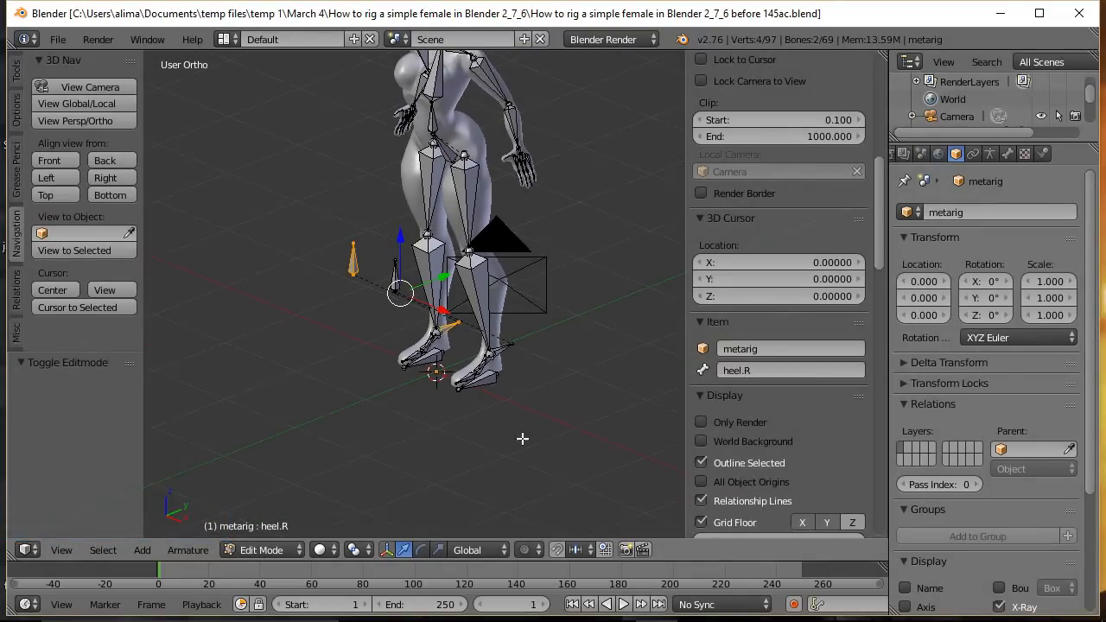
{"action": "left_click", "coordinate": [294, 551]}
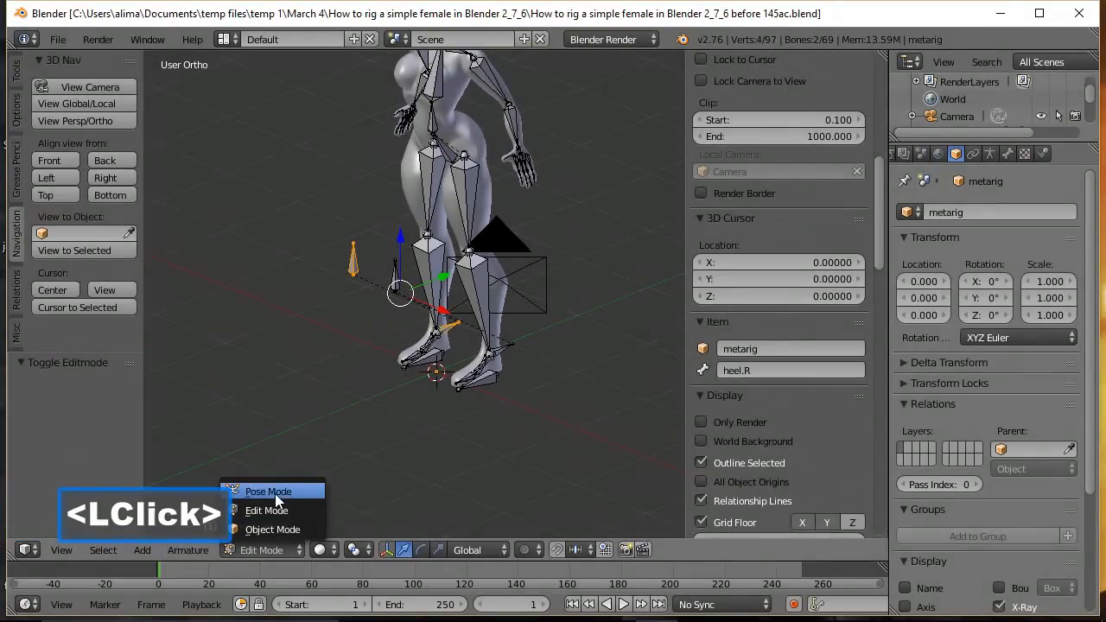
{"action": "left_click", "coordinate": [273, 492]}
{"action": "middle_click_drag", "start_coordinate": [373, 365], "coordinate": [474, 286]}
{"action": "left_click", "coordinate": [472, 282]}
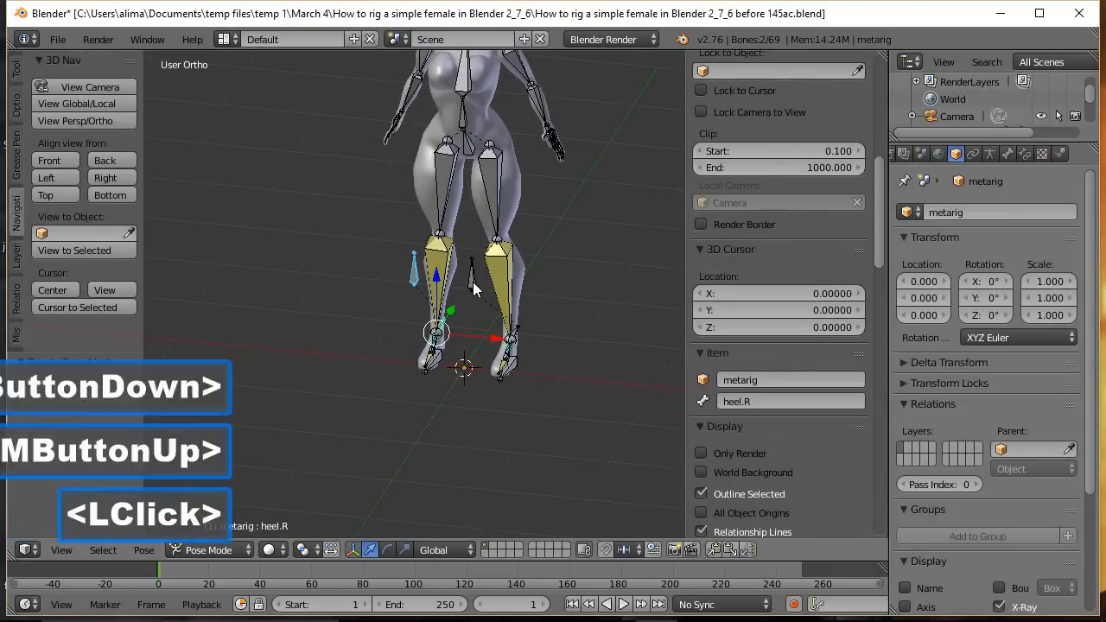
{"action": "mouse_move", "coordinate": [527, 296]}
{"action": "left_mouse_down"}
{"action": "mouse_move", "coordinate": [590, 318]}
{"action": "mouse_move", "coordinate": [509, 307]}
{"action": "mouse_move", "coordinate": [550, 316]}
{"action": "mouse_move", "coordinate": [540, 312]}
{"action": "left_mouse_up"}
{"action": "right_click", "coordinate": [540, 312]}
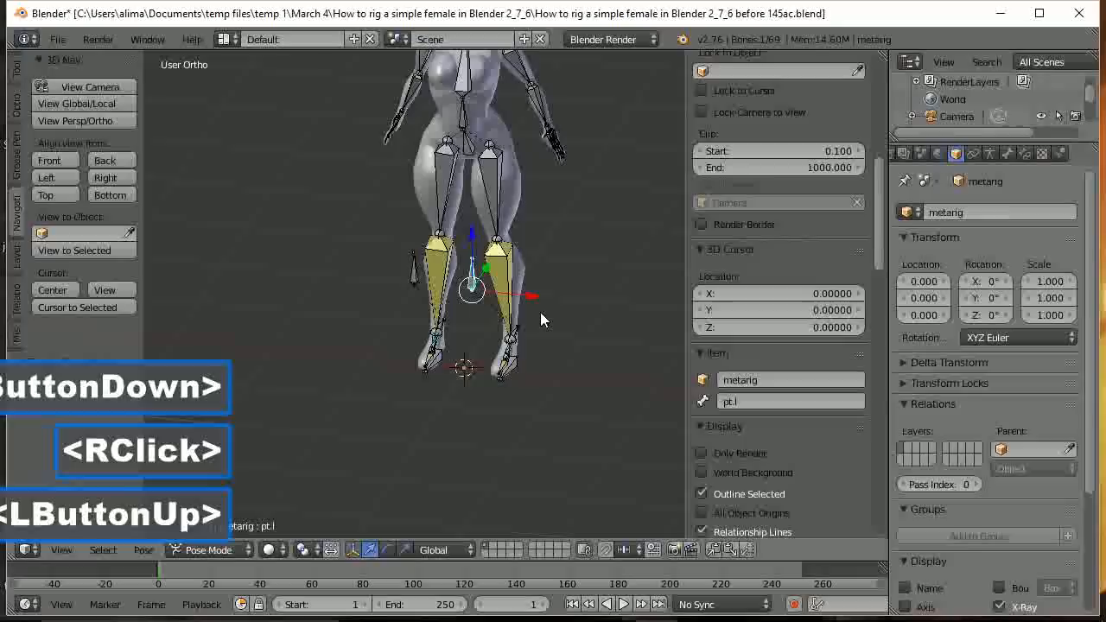
Test the leg rig by lowering the hips bone to bend the knees and moving pt.l about 0.555 along X.
{"action": "left_click", "coordinate": [471, 148]}
{"action": "left_click_drag", "start_coordinate": [472, 104], "coordinate": [473, 184]}
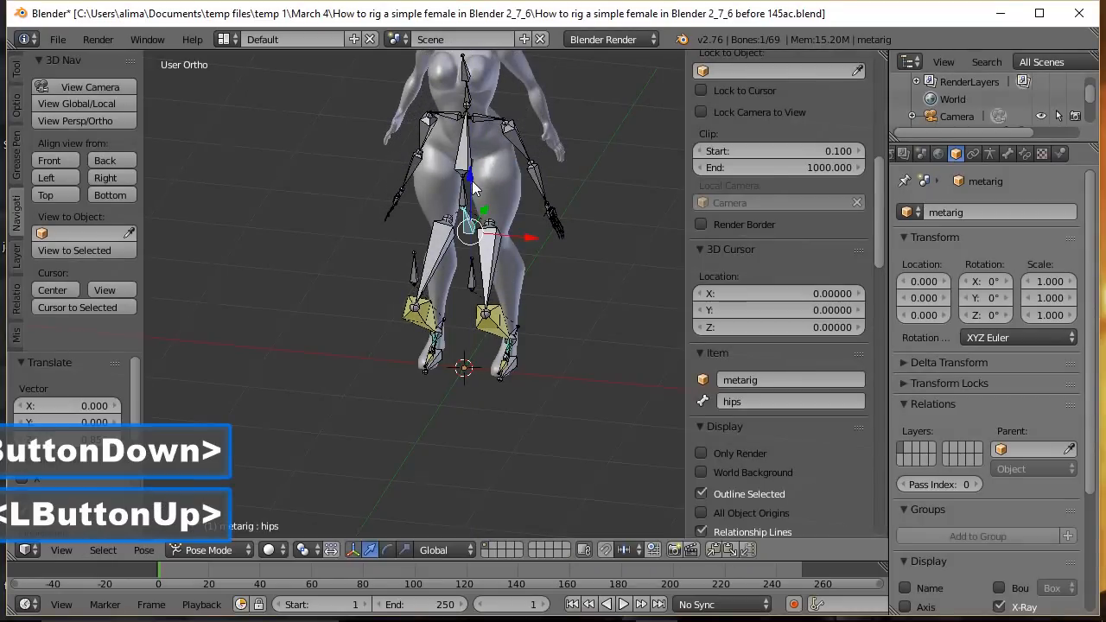
{"action": "left_click", "coordinate": [474, 283]}
{"action": "left_click_drag", "start_coordinate": [511, 294], "coordinate": [584, 292]}
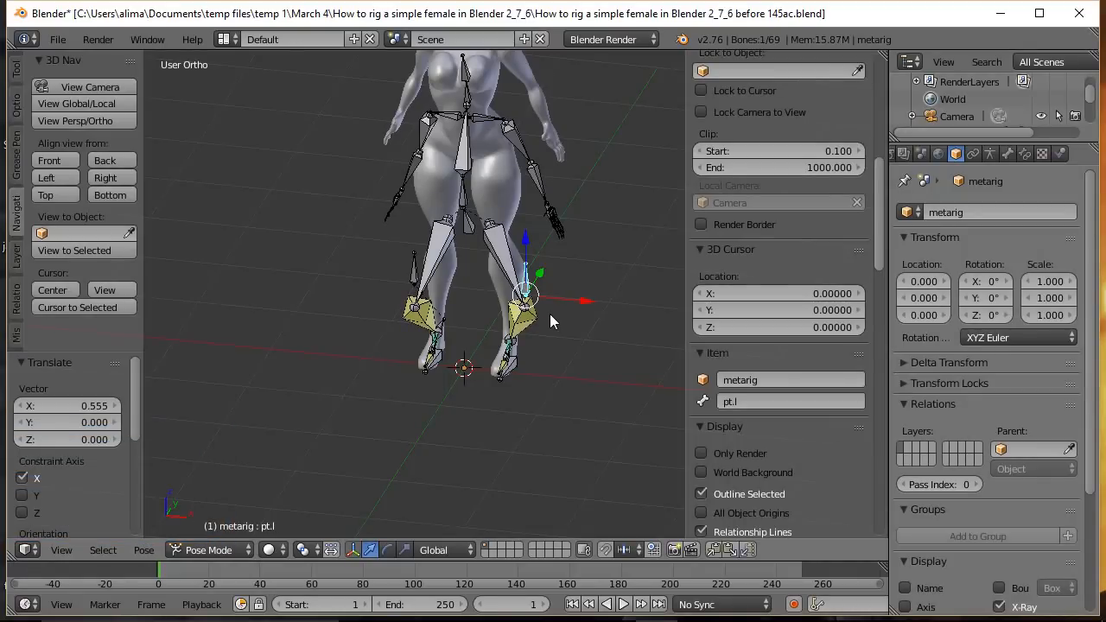
Clear the pose rotation and location of pt.l and the pose location of the hips bone.
{"action": "key", "text": "alt+r"}
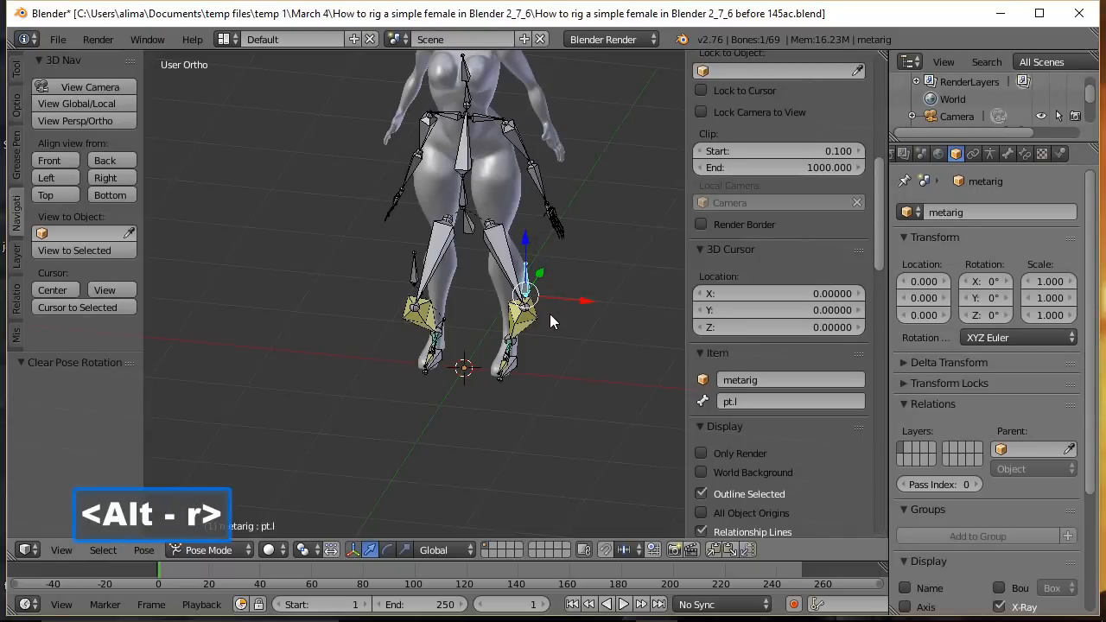
{"action": "key", "text": "alt"}
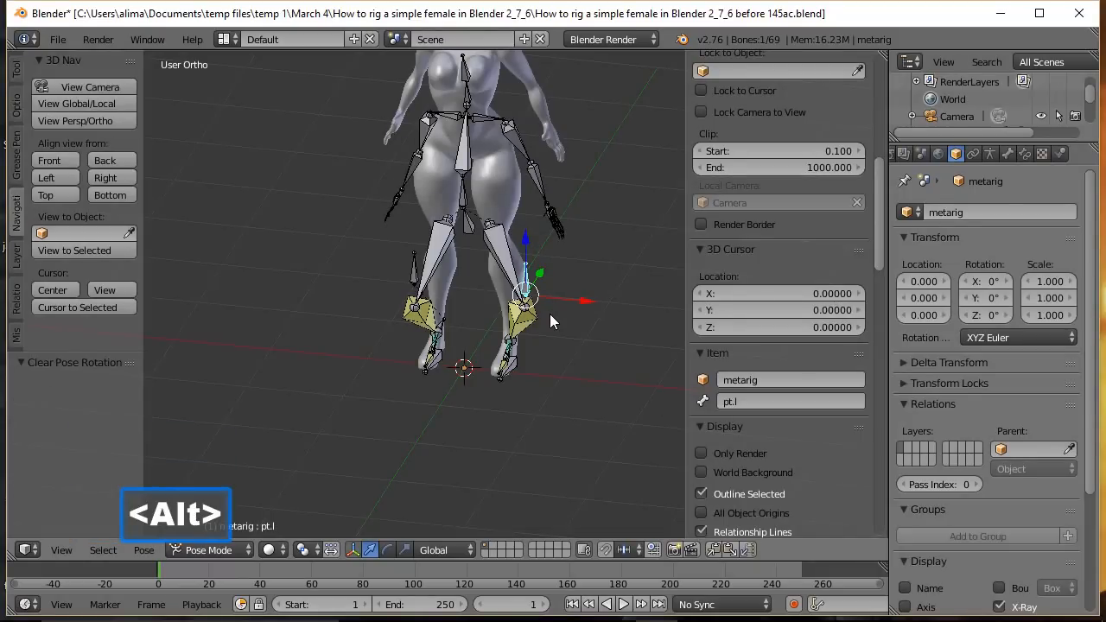
{"action": "key", "text": "alt+g"}
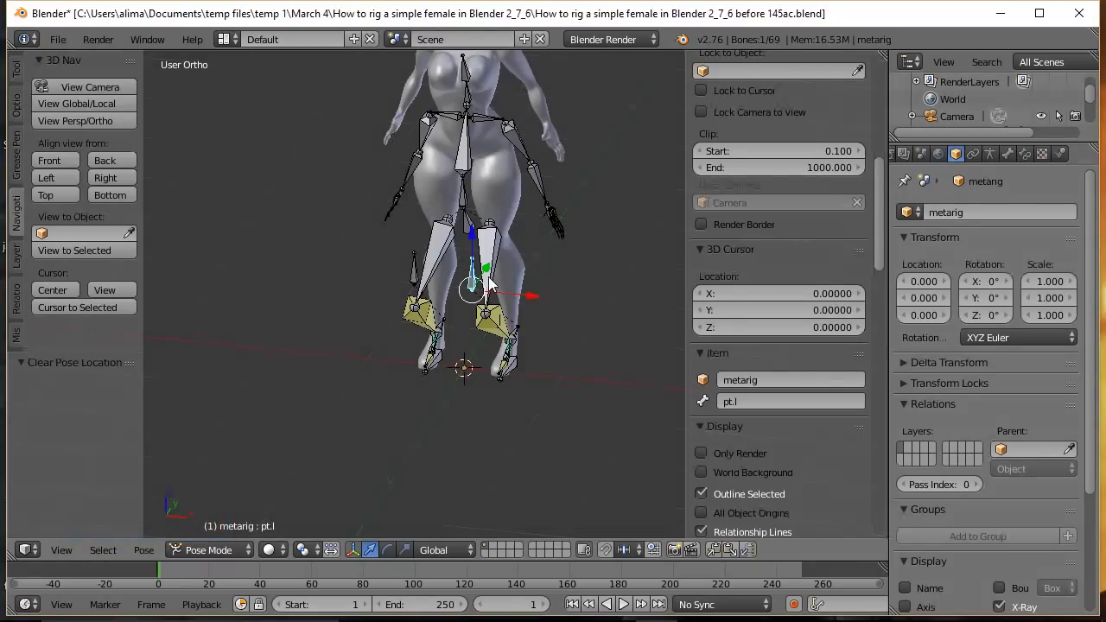
{"action": "left_click", "coordinate": [466, 227]}
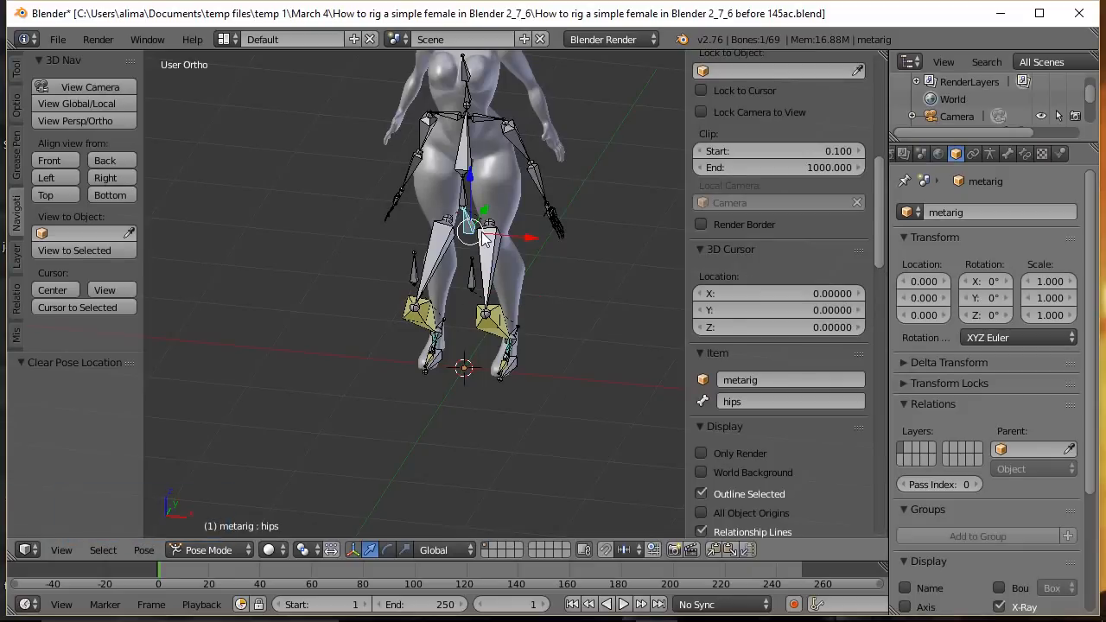
{"action": "key", "text": "alt"}
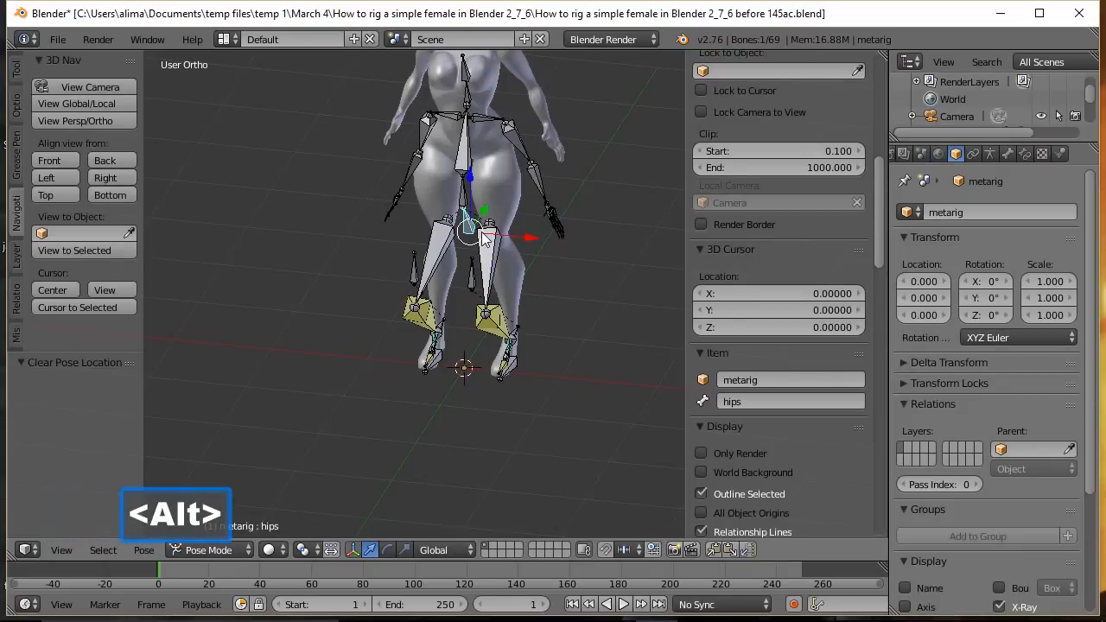
{"action": "key", "text": "alt+g"}
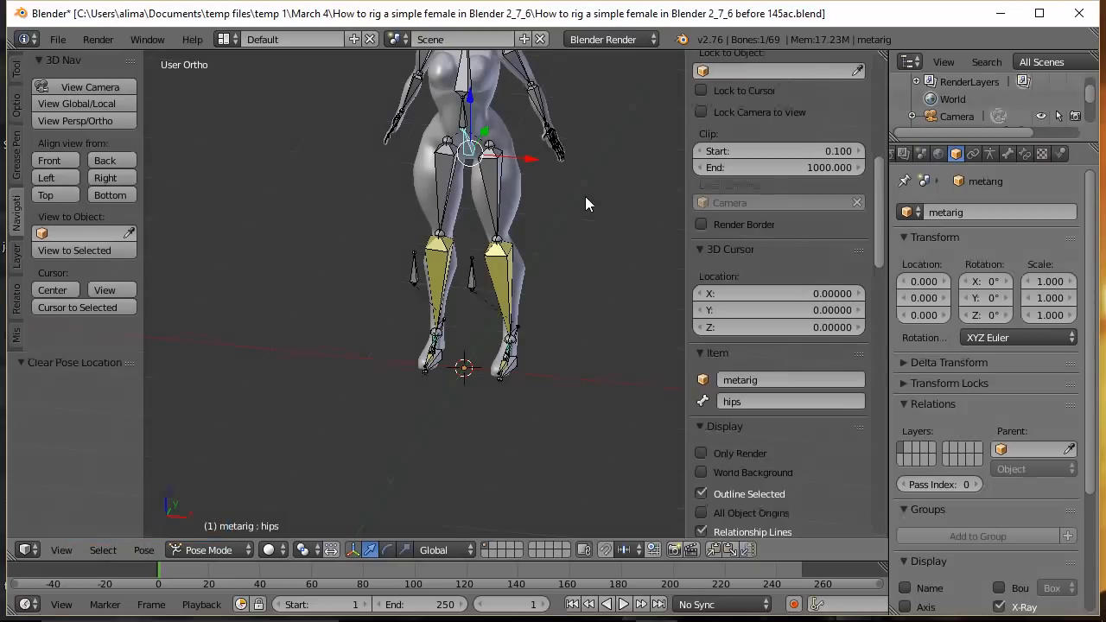
Deselect all bones, frame the whole figure in the front view, and narrow the properties sidebar to widen the viewport.
{"action": "key", "text": "a"}
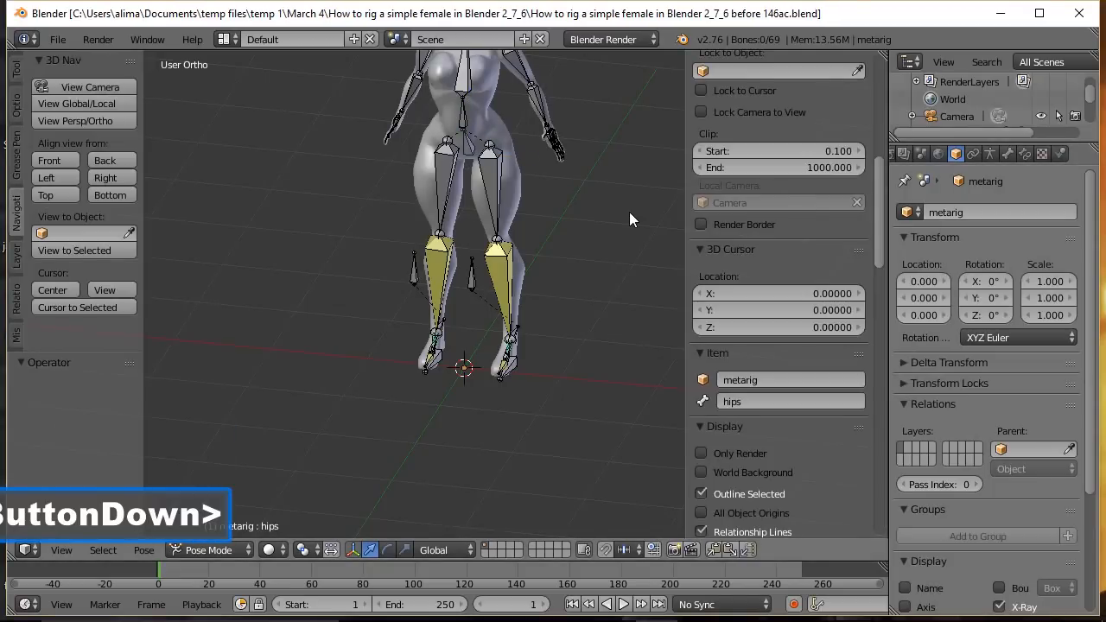
{"action": "left_click", "coordinate": [48, 160]}
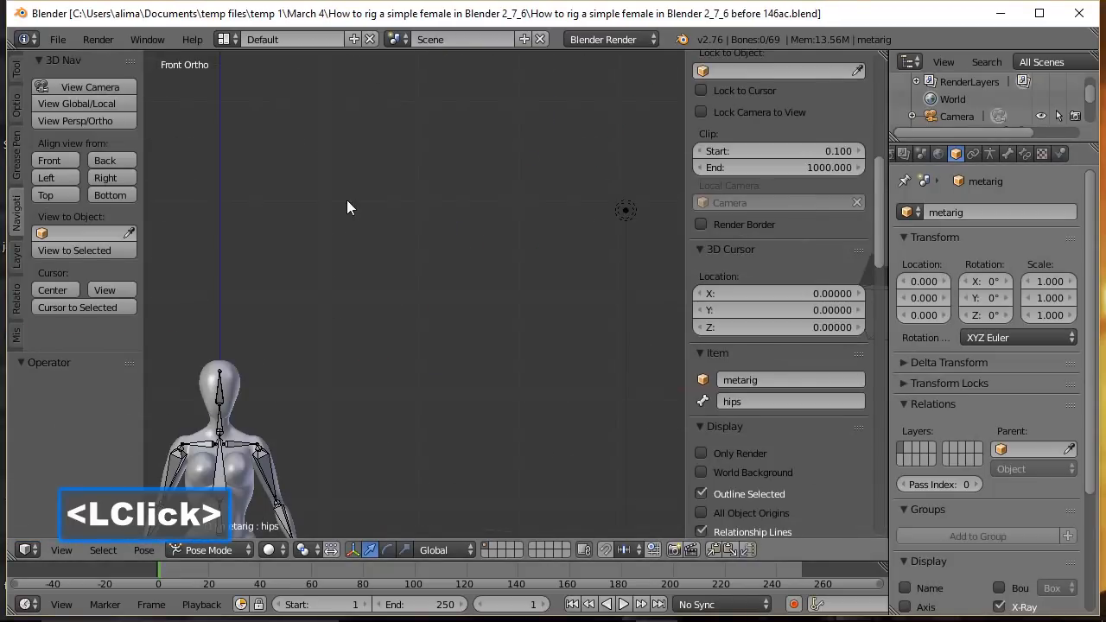
{"action": "key", "text": "ctrl"}
{"action": "middle_click_drag", "start_coordinate": [439, 204], "coordinate": [474, 281], "text": "ctrl"}
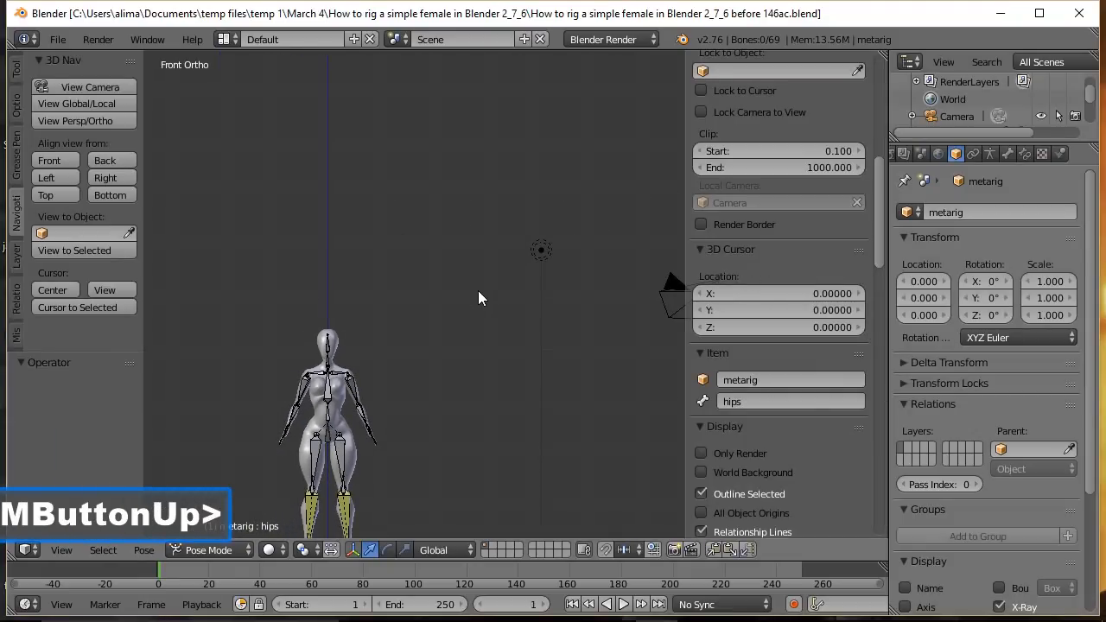
{"action": "middle_click_drag", "start_coordinate": [423, 399], "coordinate": [518, 254], "text": "shift"}
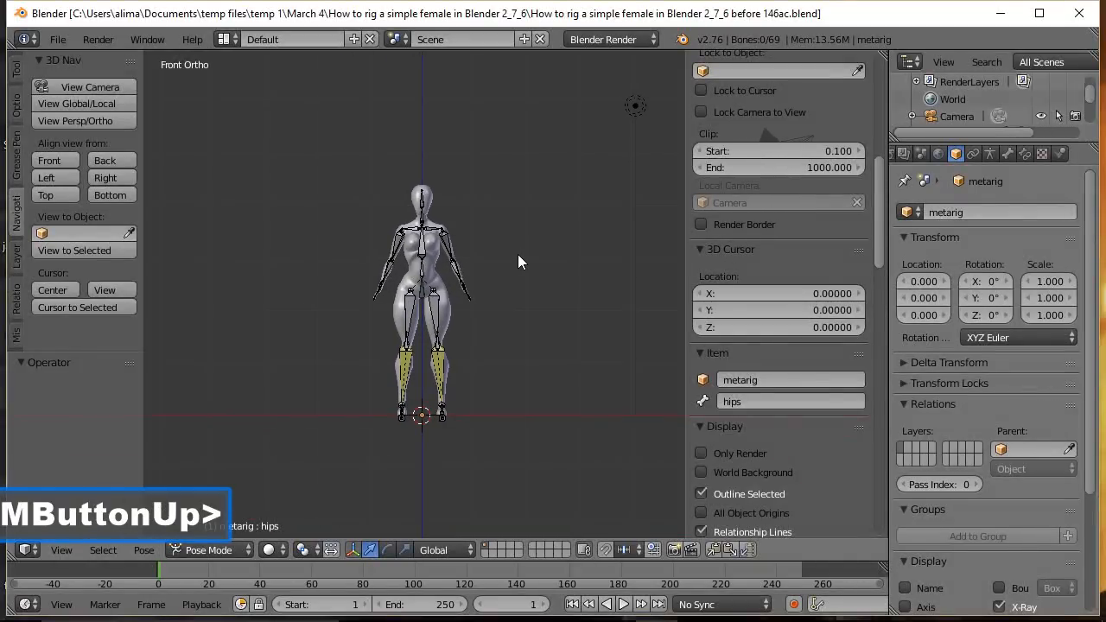
{"action": "key", "text": "b"}
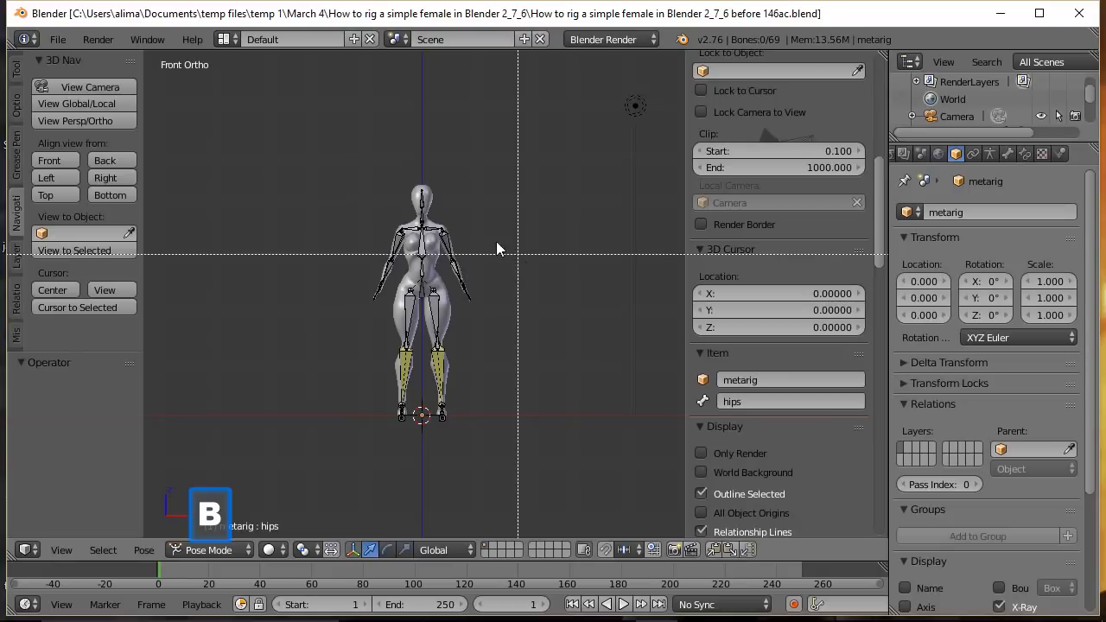
{"action": "left_click_drag", "start_coordinate": [304, 128], "coordinate": [520, 473]}
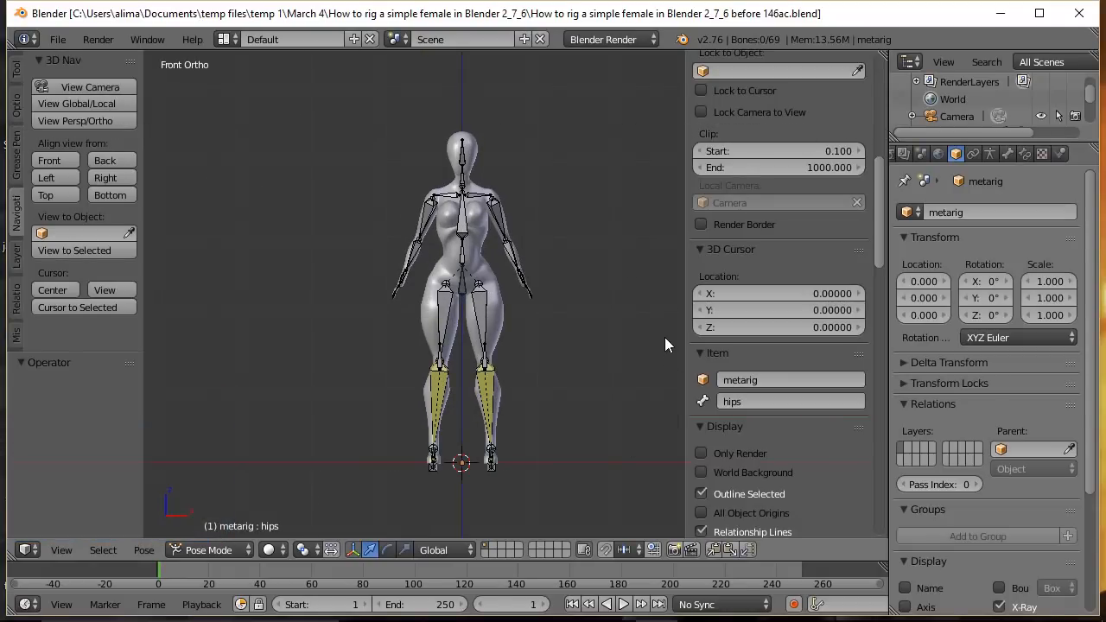
{"action": "left_click_drag", "start_coordinate": [685, 300], "coordinate": [741, 300]}
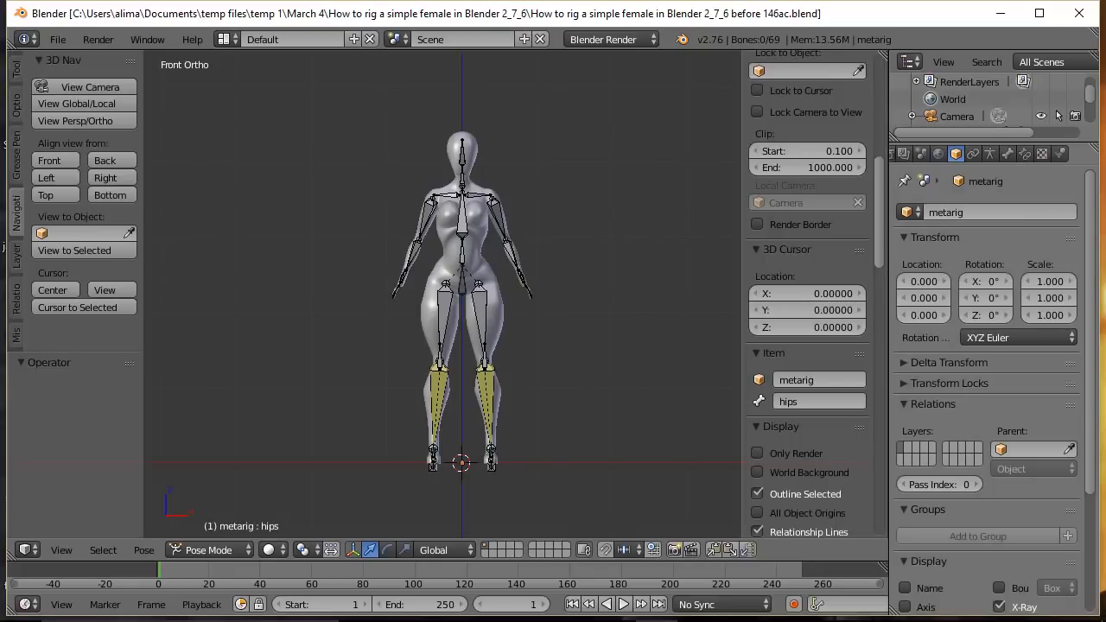
Test the hips bone in Pose Mode by rotating it about the global Y axis, then cancel the rotation.
{"action": "left_click", "coordinate": [650, 158]}
{"action": "left_click", "coordinate": [653, 223]}
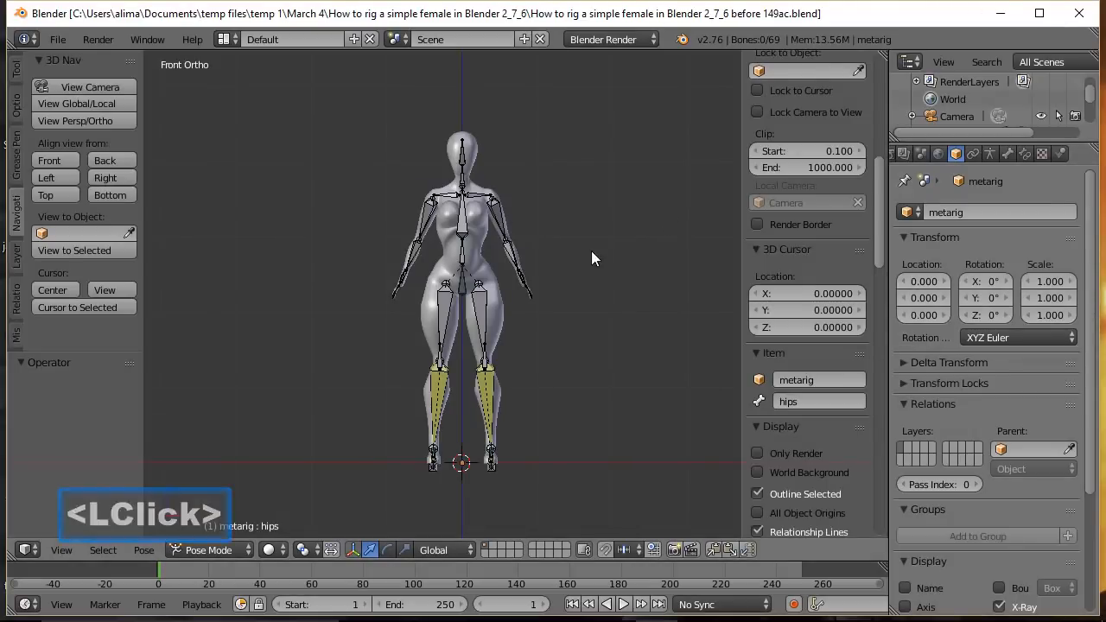
{"action": "left_click", "coordinate": [462, 292]}
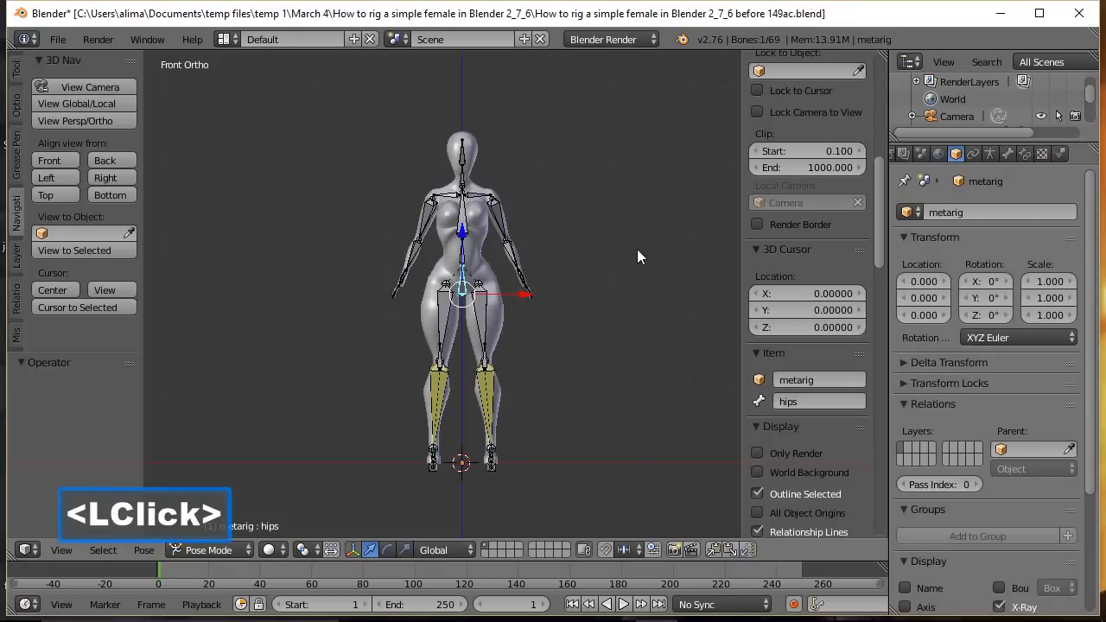
{"action": "key", "text": "r"}
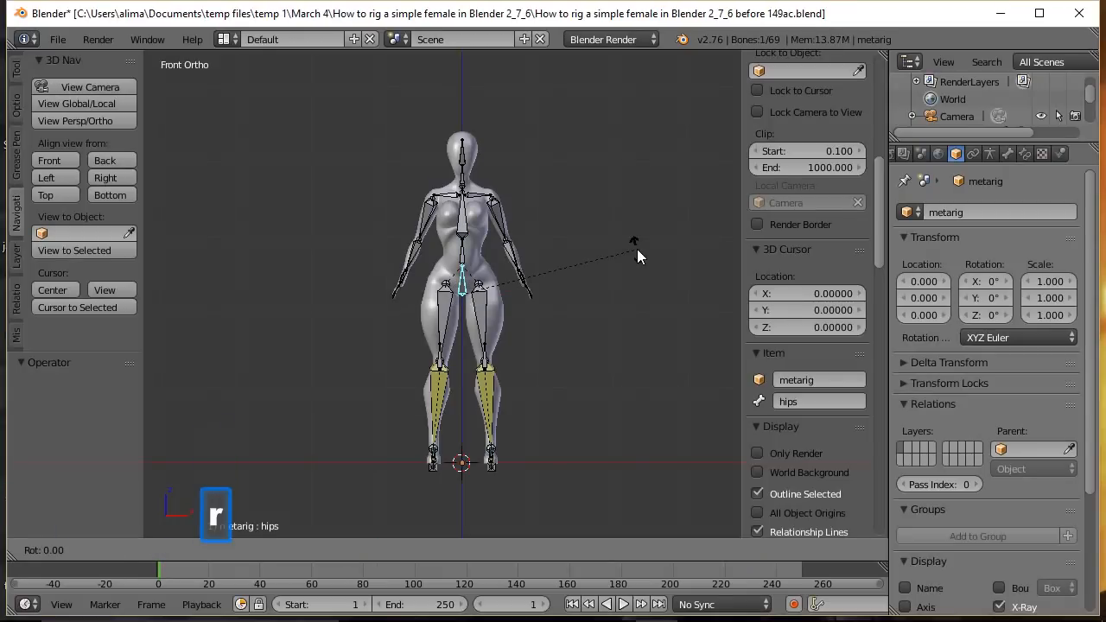
{"action": "key", "text": "y"}
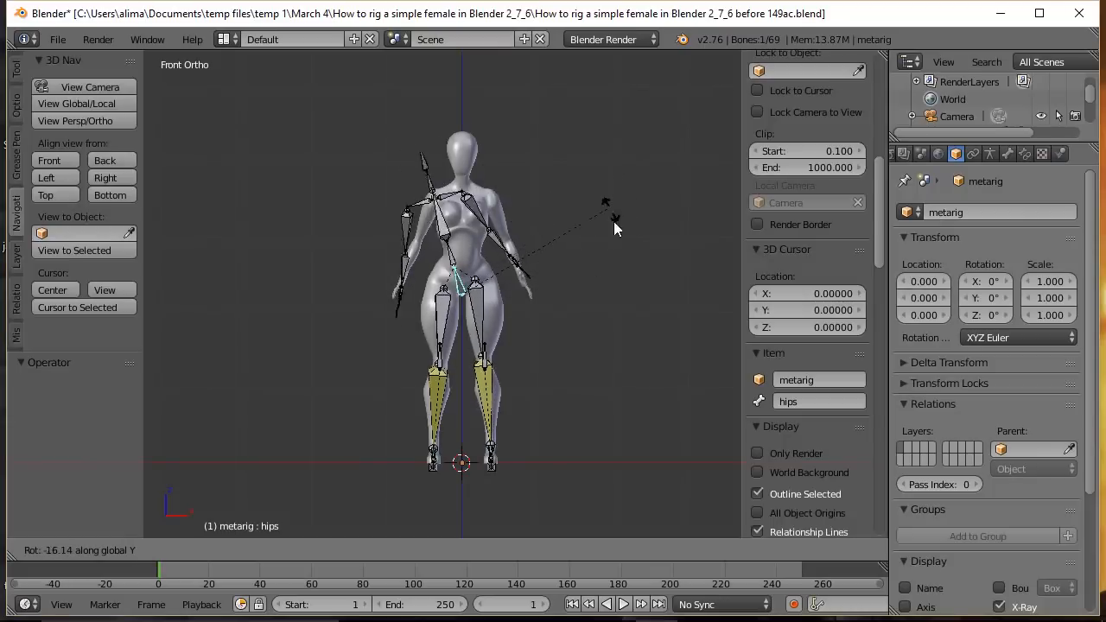
{"action": "right_click", "coordinate": [609, 327]}
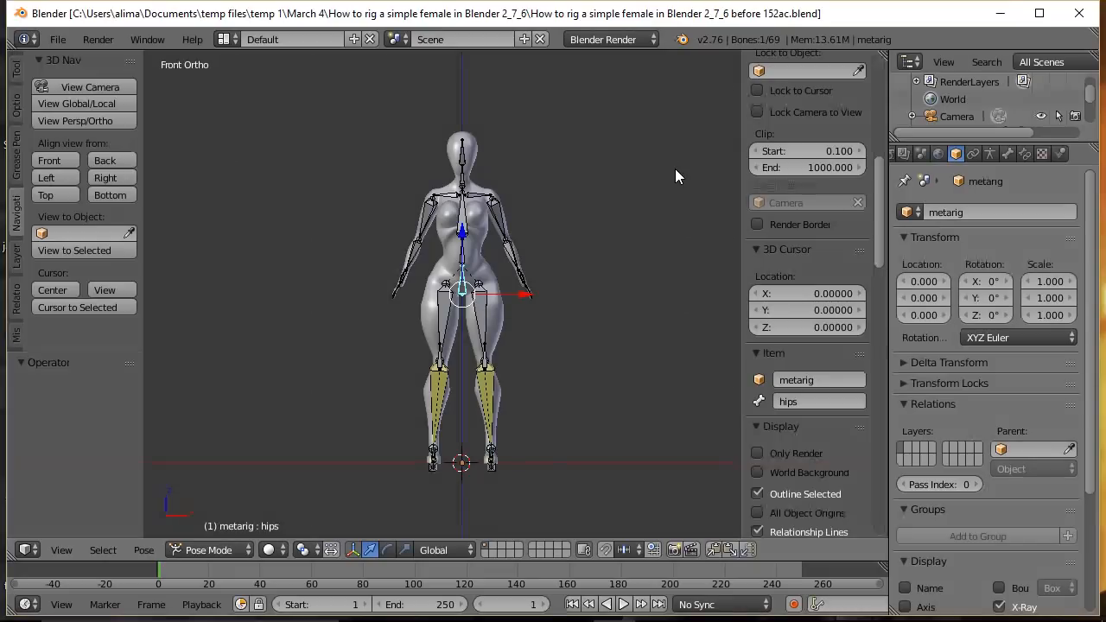
Switch the metarig to Edit Mode and duplicate the hips bone in place.
{"action": "left_click", "coordinate": [245, 553]}
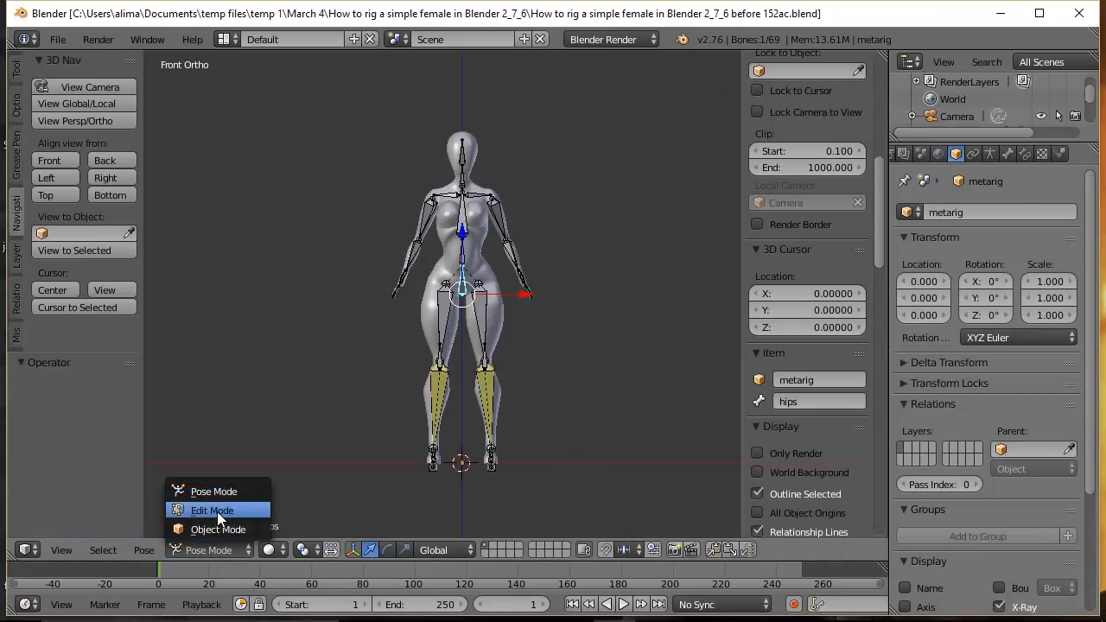
{"action": "left_click", "coordinate": [213, 510]}
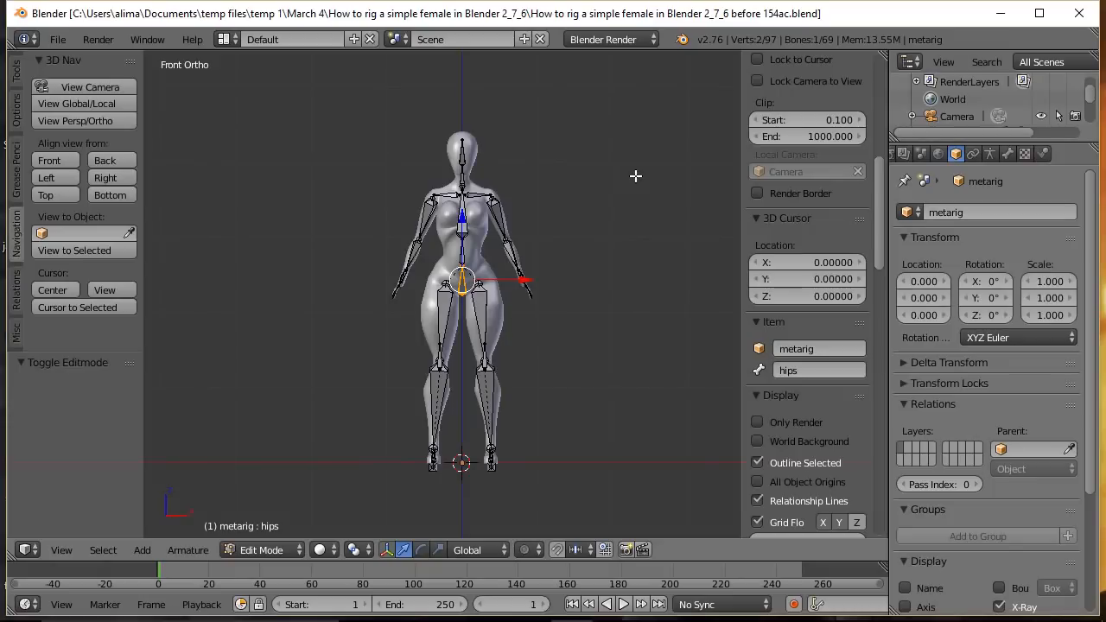
{"action": "key", "text": "shift+d"}
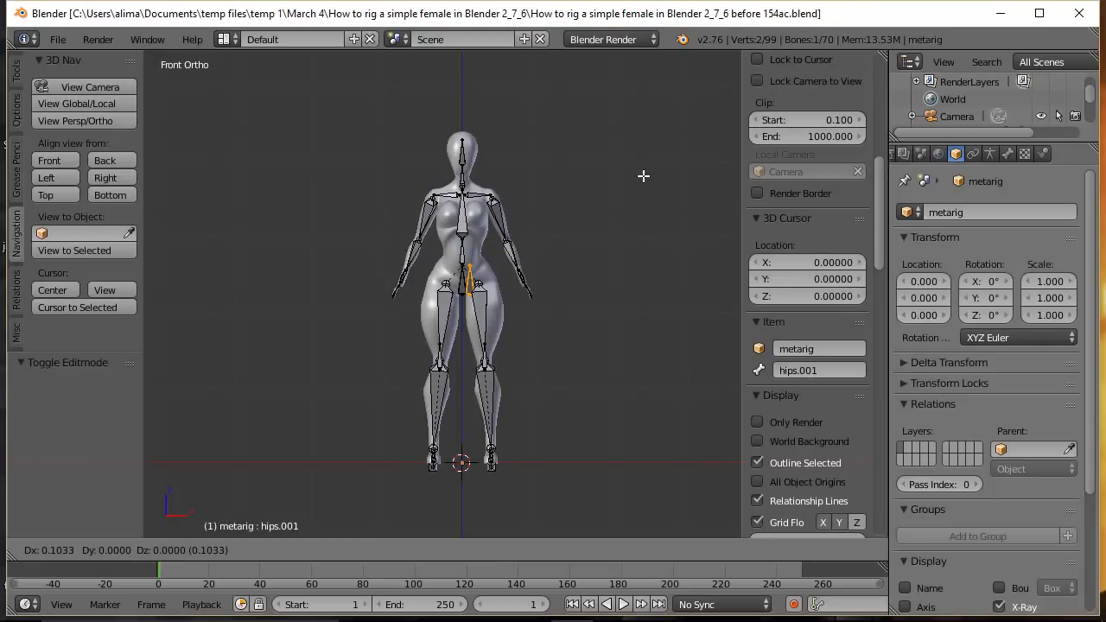
{"action": "key", "text": "Escape"}
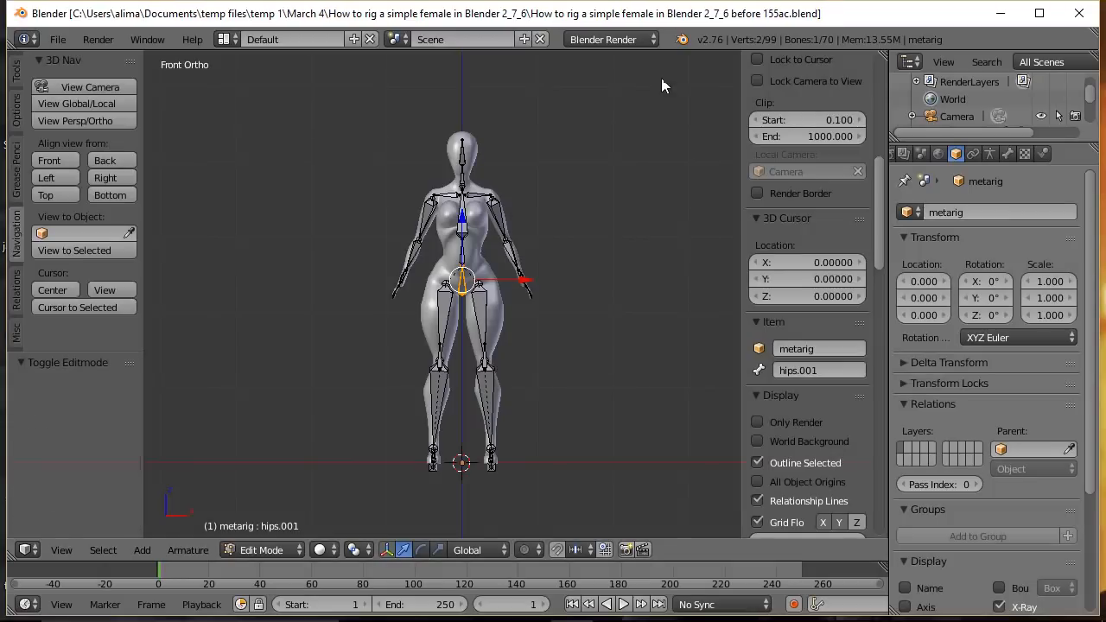
Rename the duplicated hips bone as hips_control.
{"action": "left_click", "coordinate": [789, 370]}
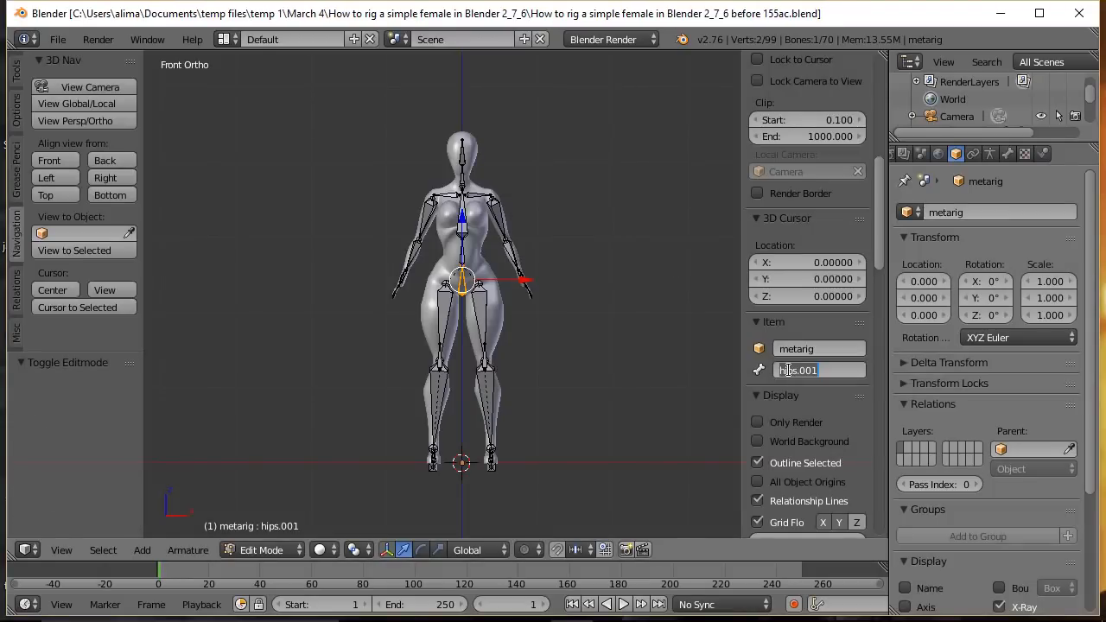
{"action": "type", "text": "hips_control"}
{"action": "key", "text": "Return"}
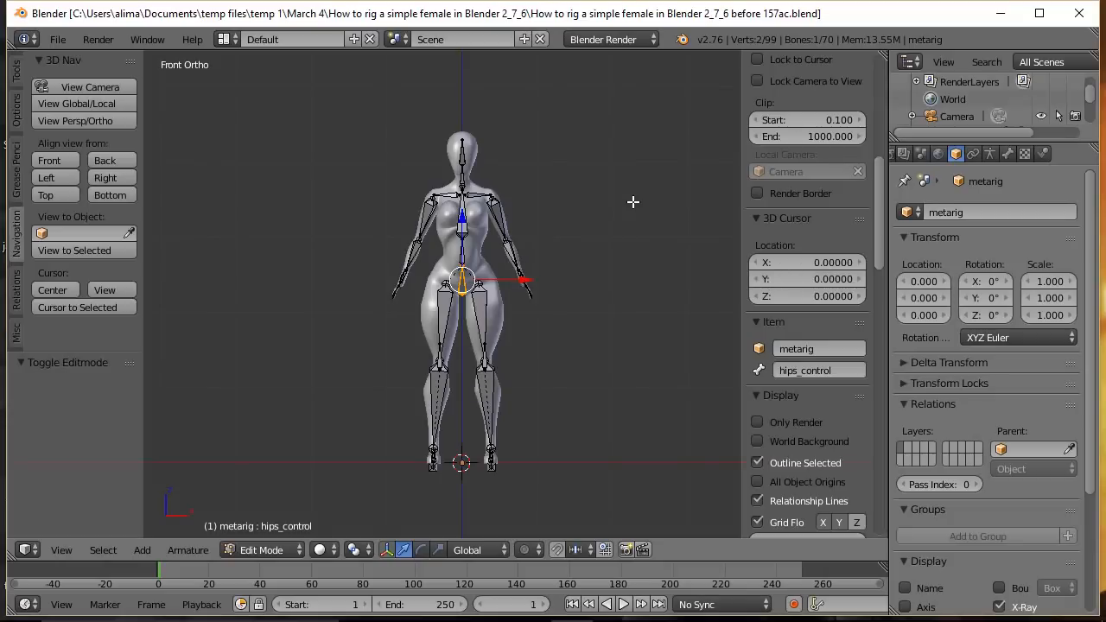
Flip the hips_control bone by rotating it 180° about the global X axis.
{"action": "key", "text": "shift+b"}
{"action": "left_click_drag", "start_coordinate": [361, 183], "coordinate": [557, 412]}
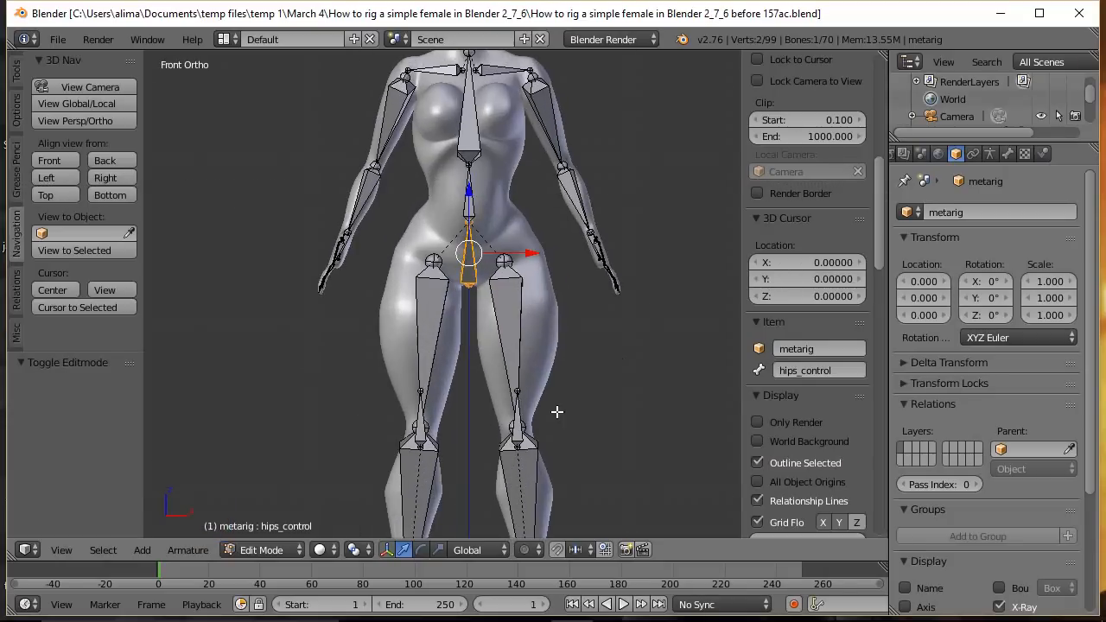
{"action": "middle_click_drag", "start_coordinate": [674, 302], "coordinate": [565, 319]}
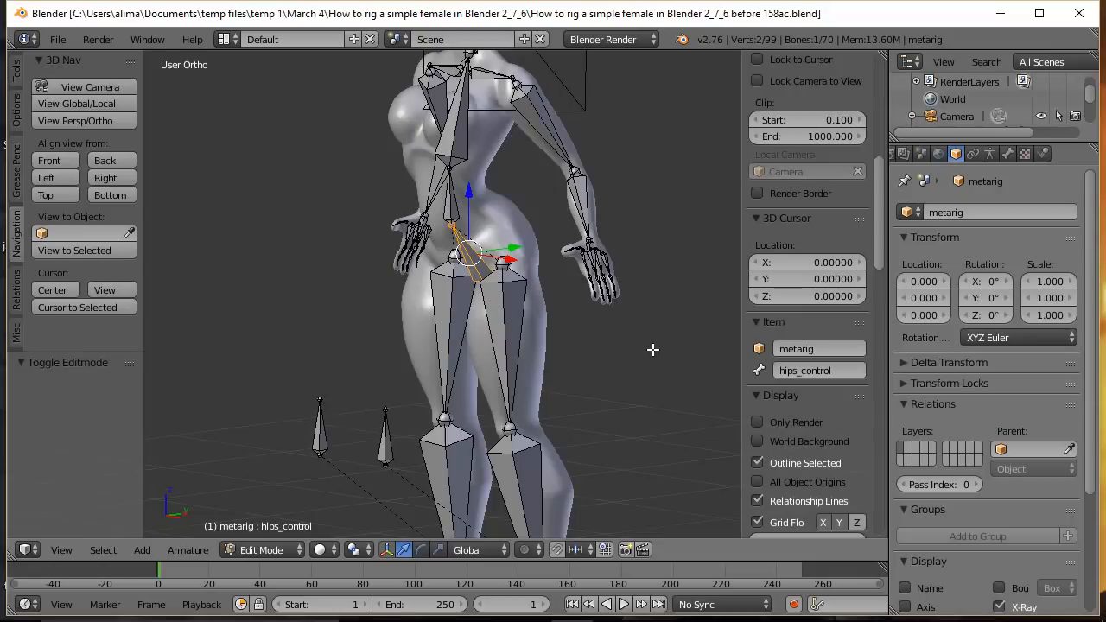
{"action": "key", "text": "r"}
{"action": "type", "text": "x"}
{"action": "type", "text": "180"}
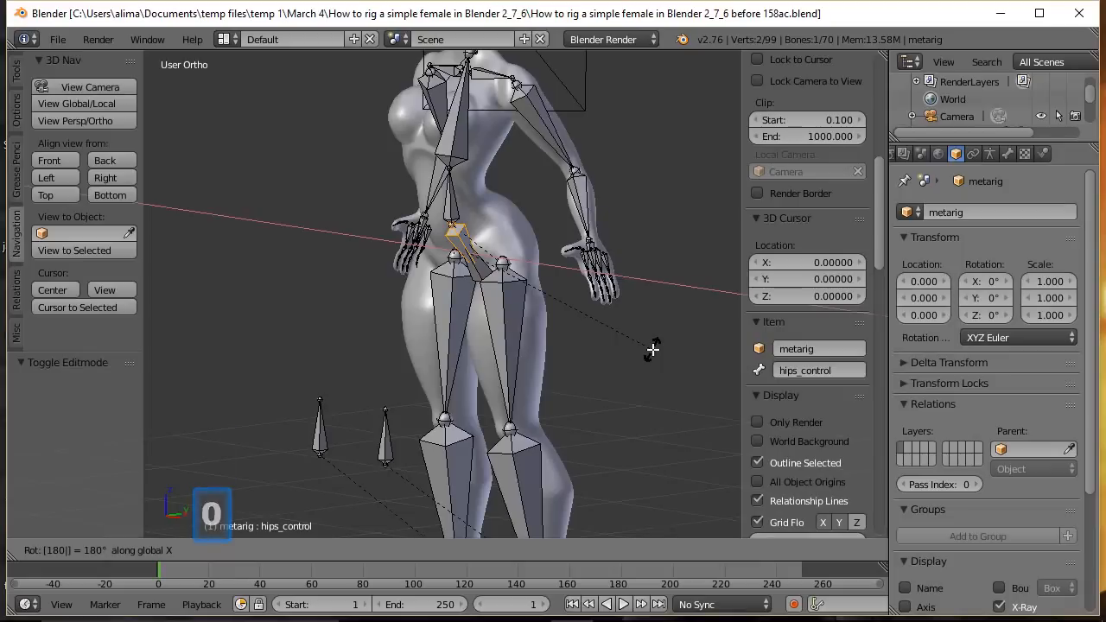
{"action": "key", "text": "Return"}
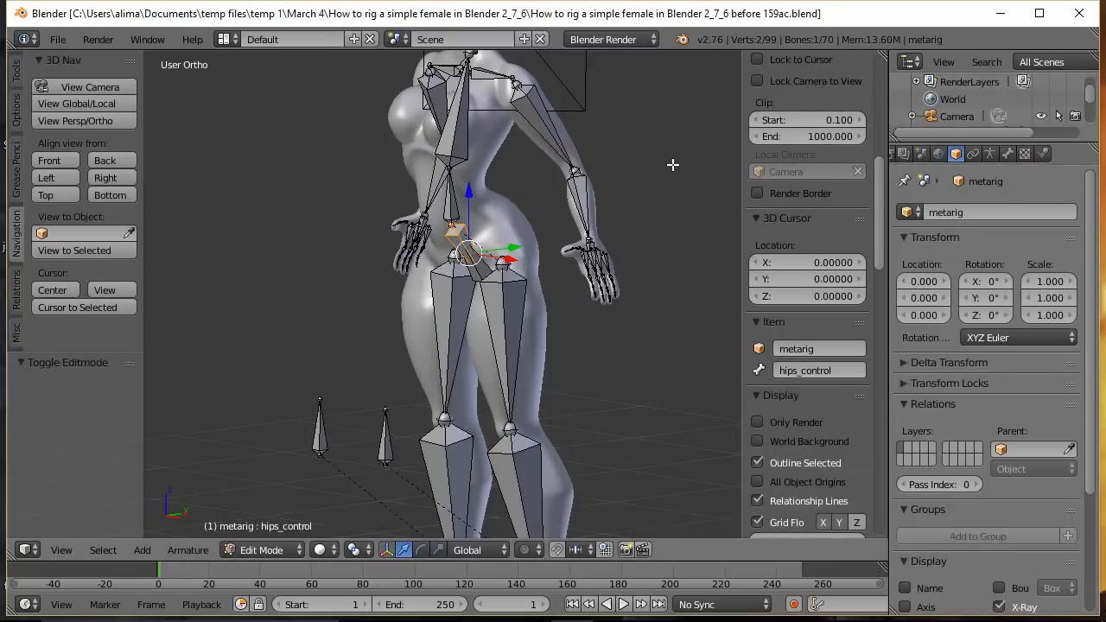
Parent the original hips bone to hips_control with the Keep Offset option.
{"action": "key", "text": "b"}
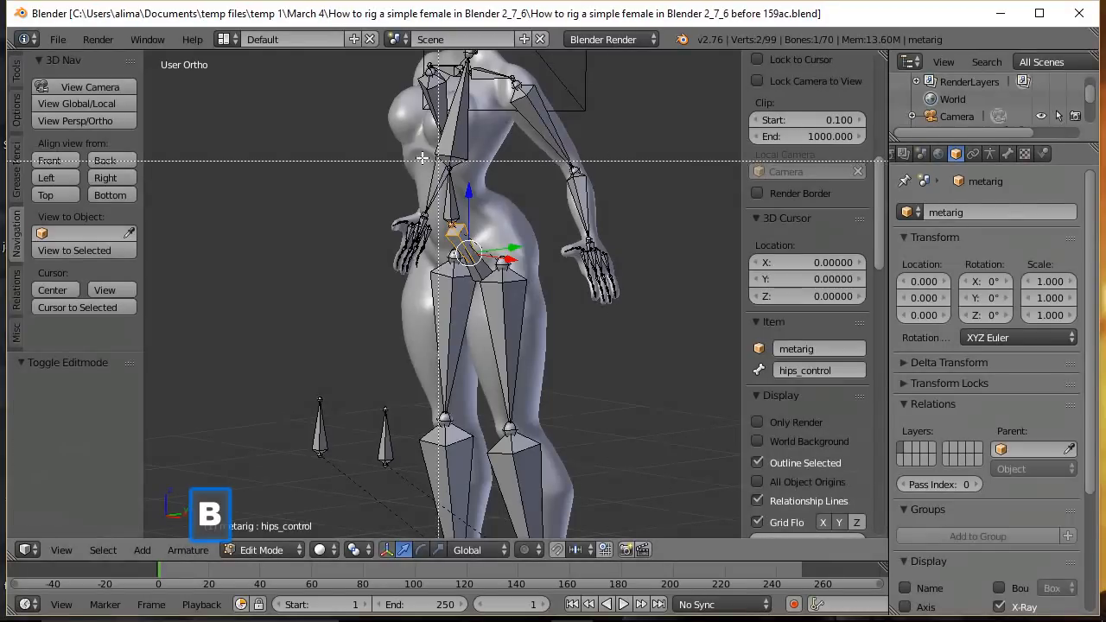
{"action": "left_click_drag", "start_coordinate": [395, 161], "coordinate": [560, 362]}
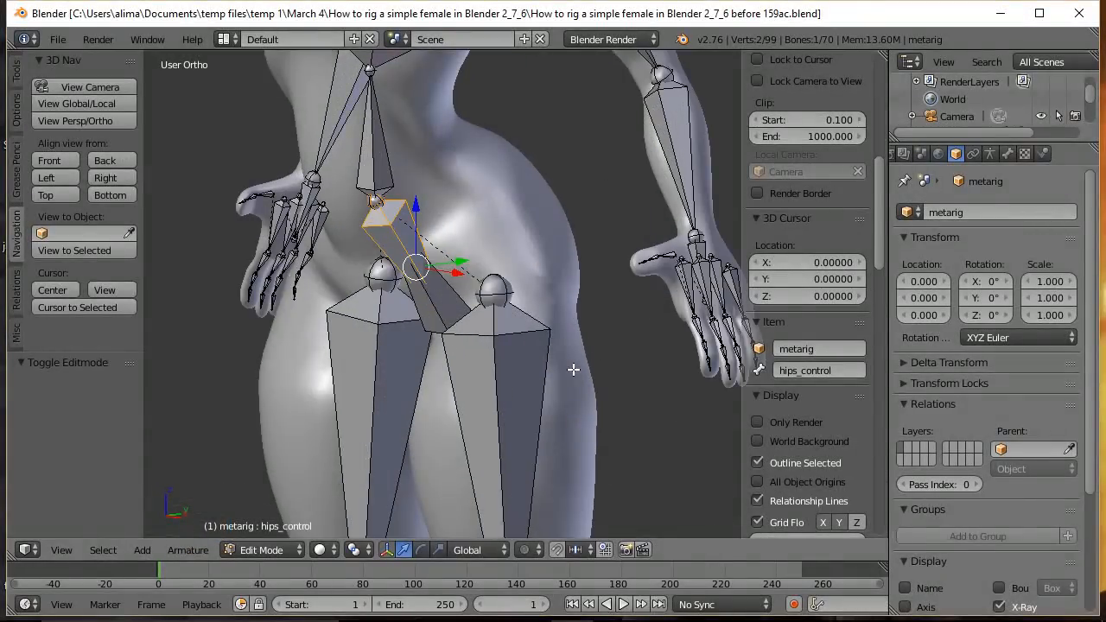
{"action": "right_click", "coordinate": [443, 304]}
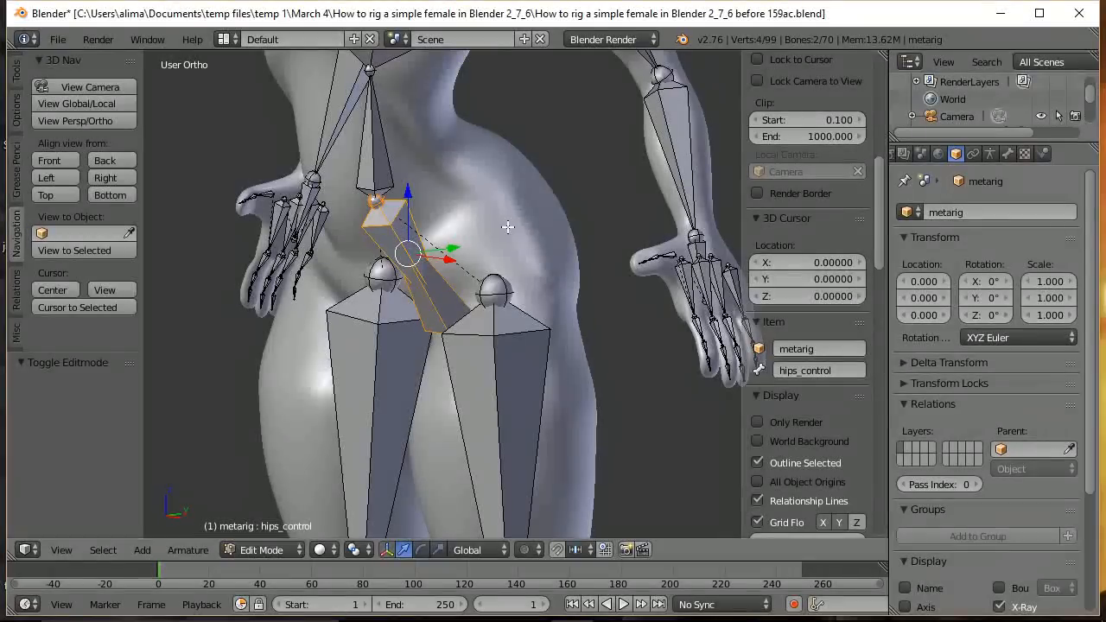
{"action": "key", "text": "ctrl"}
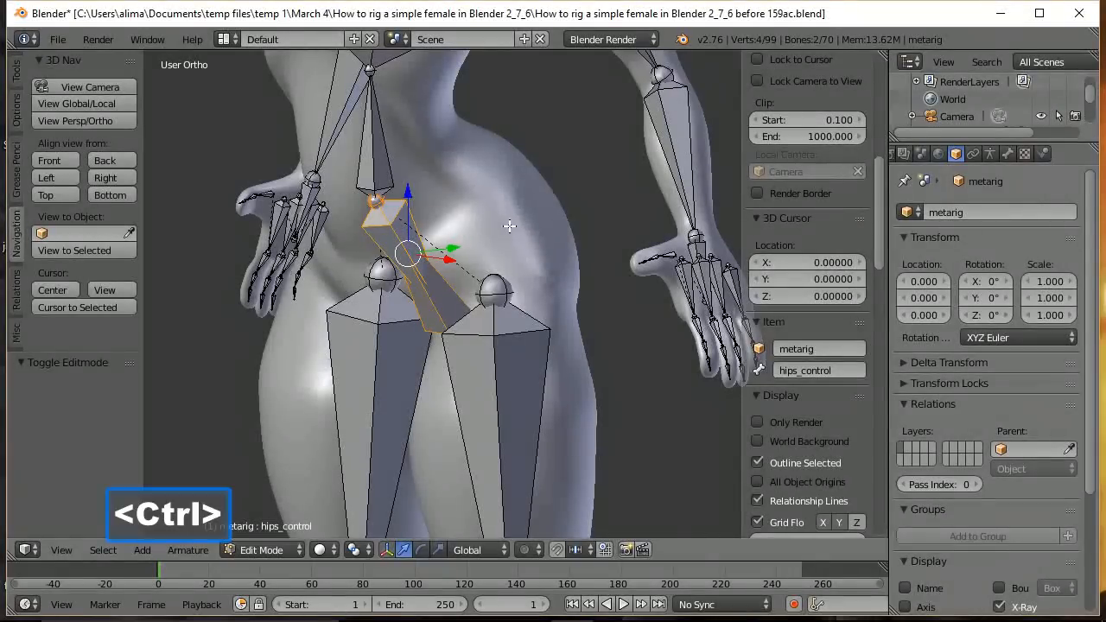
{"action": "key", "text": "ctrl+p"}
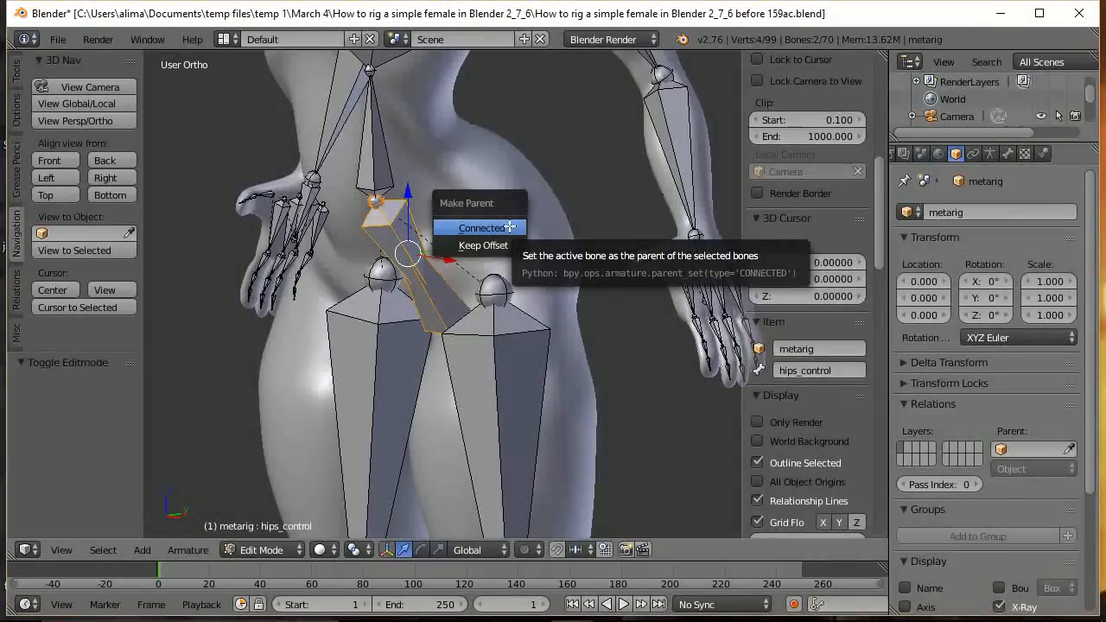
{"action": "left_click", "coordinate": [480, 246]}
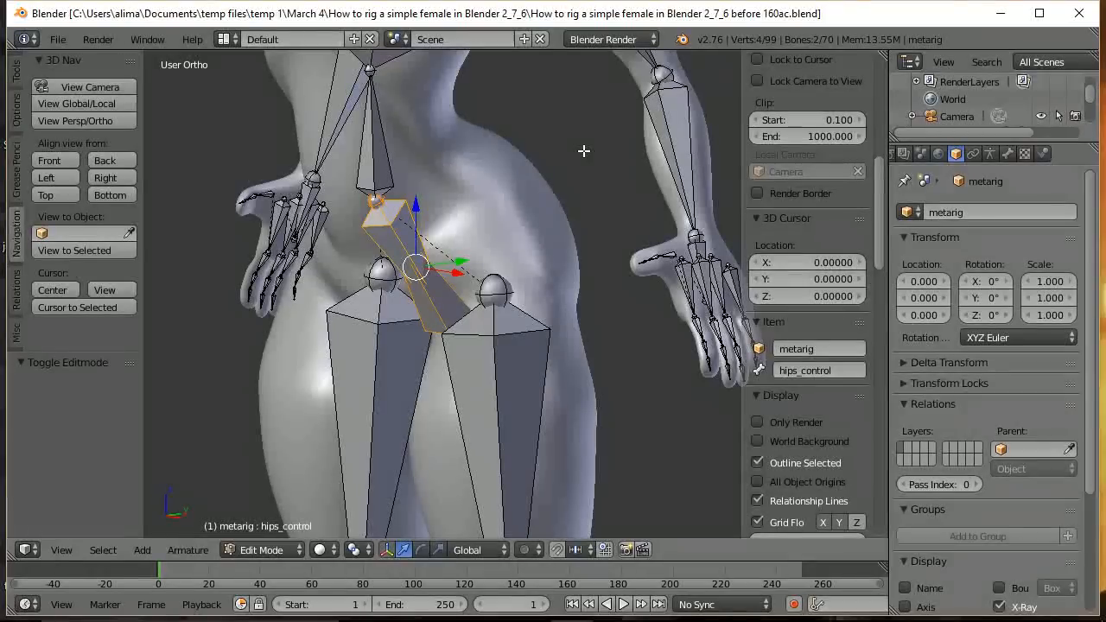
Select only the hips_control bone and recalculate its roll to the Global +X Axis.
{"action": "key", "text": "a"}
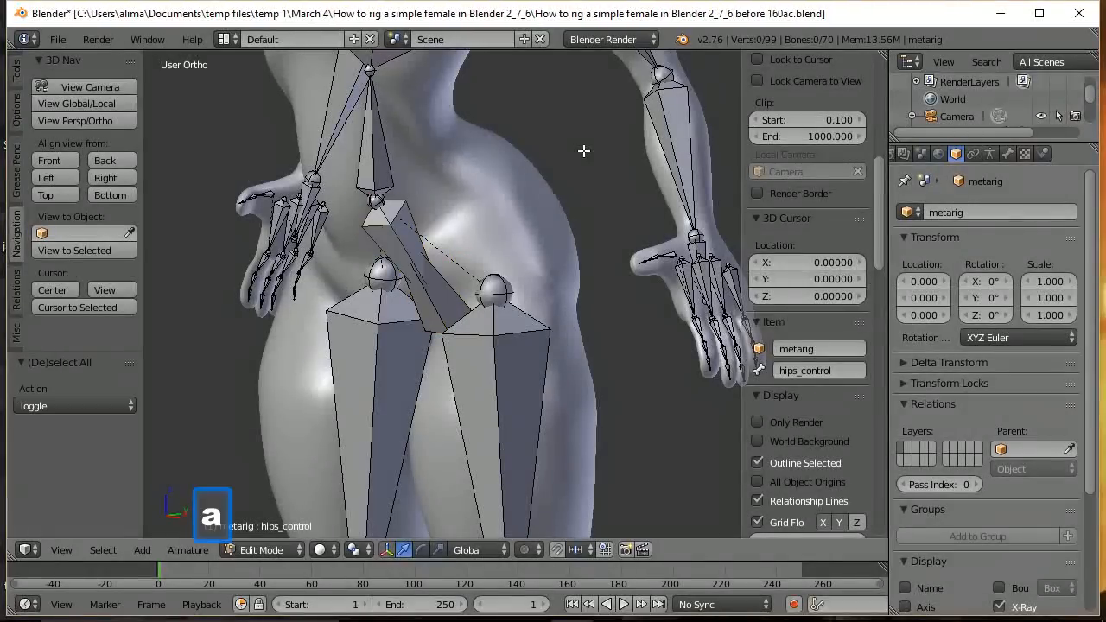
{"action": "left_click", "coordinate": [383, 242]}
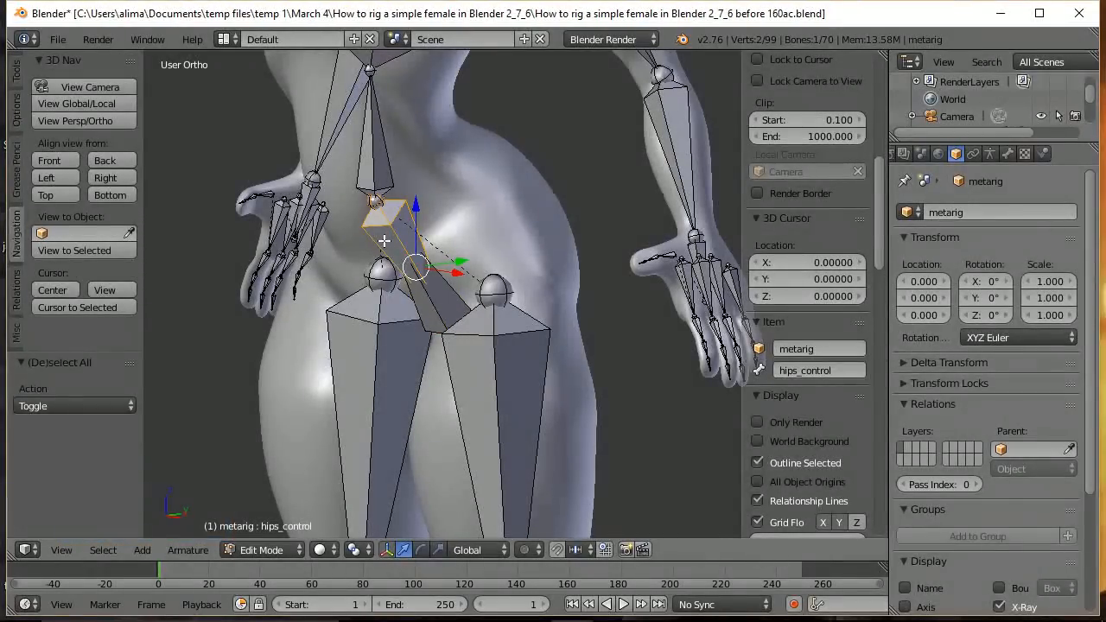
{"action": "key", "text": "ctrl"}
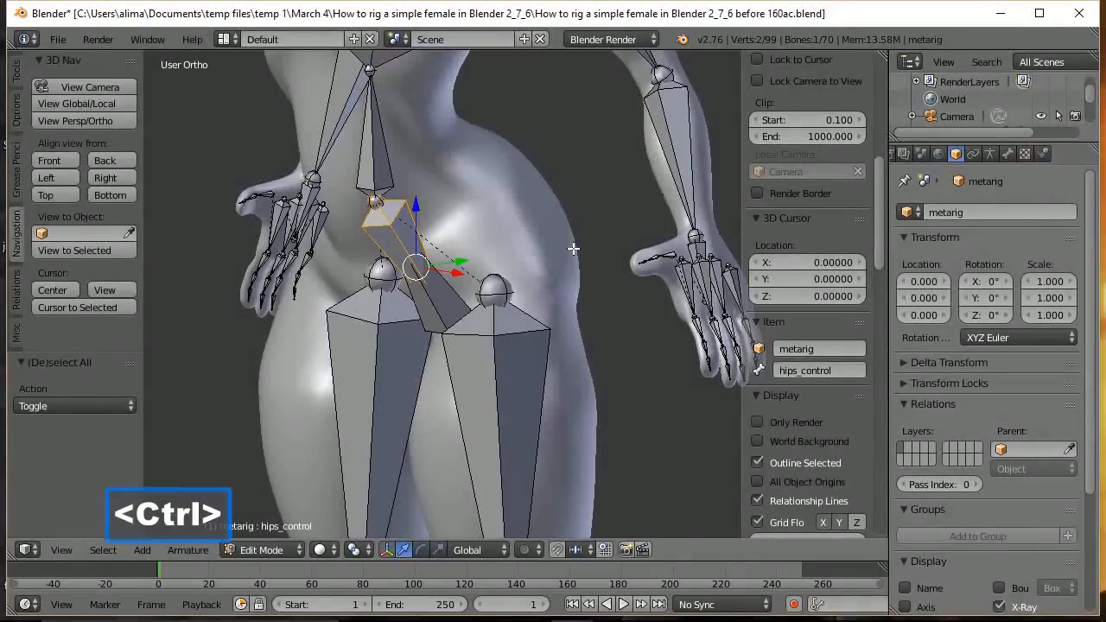
{"action": "key", "text": "ctrl+n"}
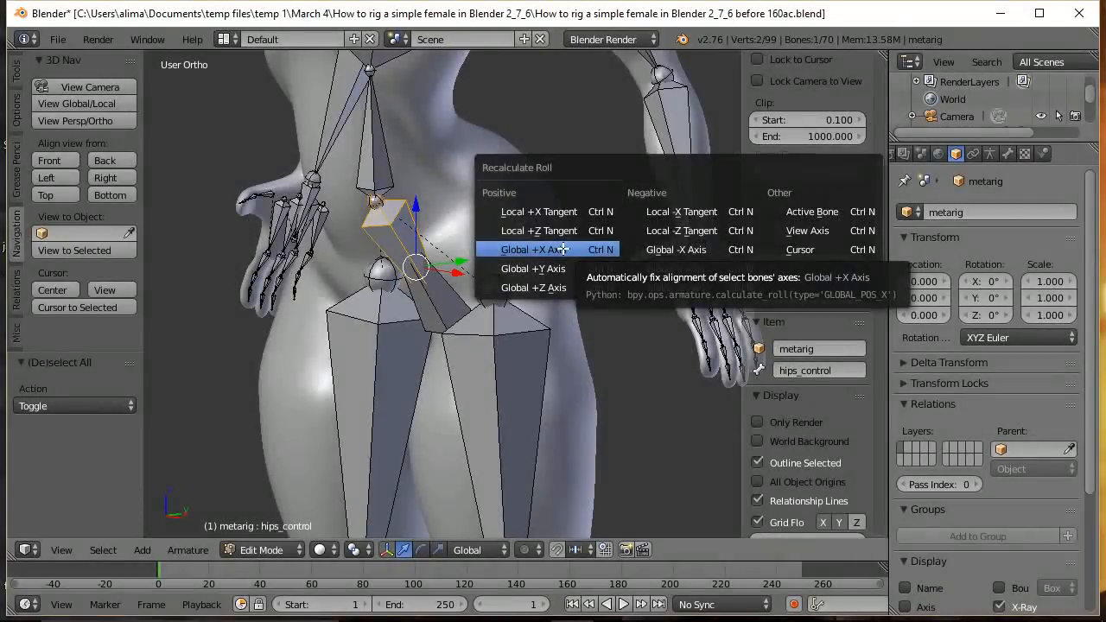
{"action": "left_click", "coordinate": [563, 249]}
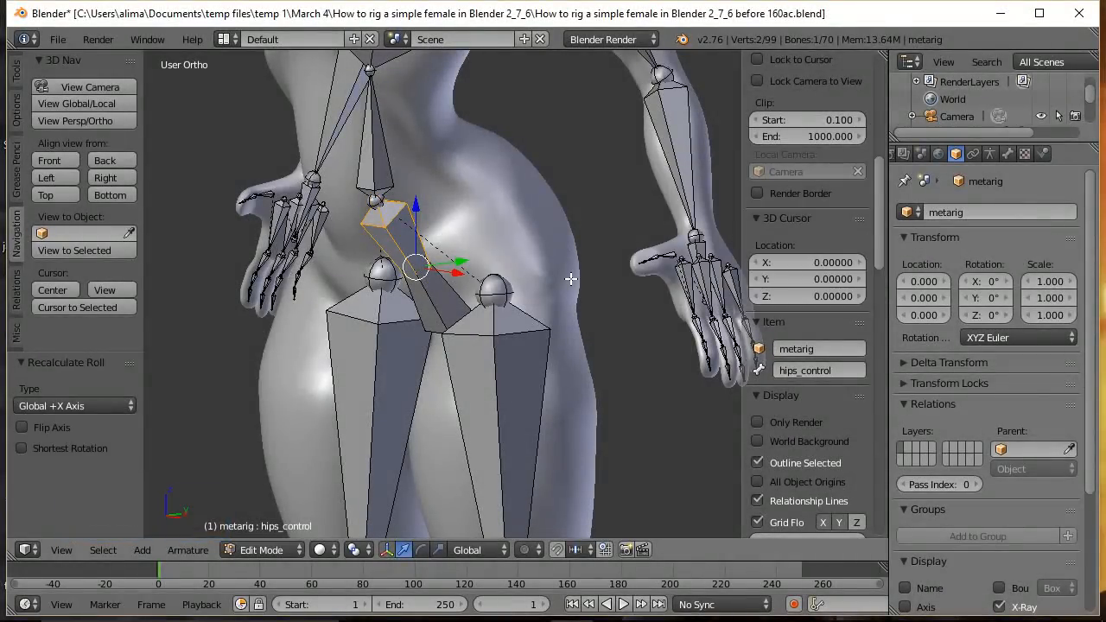
Show the rig from the front, switch it to Pose Mode and save the file.
{"action": "left_click", "coordinate": [54, 161]}
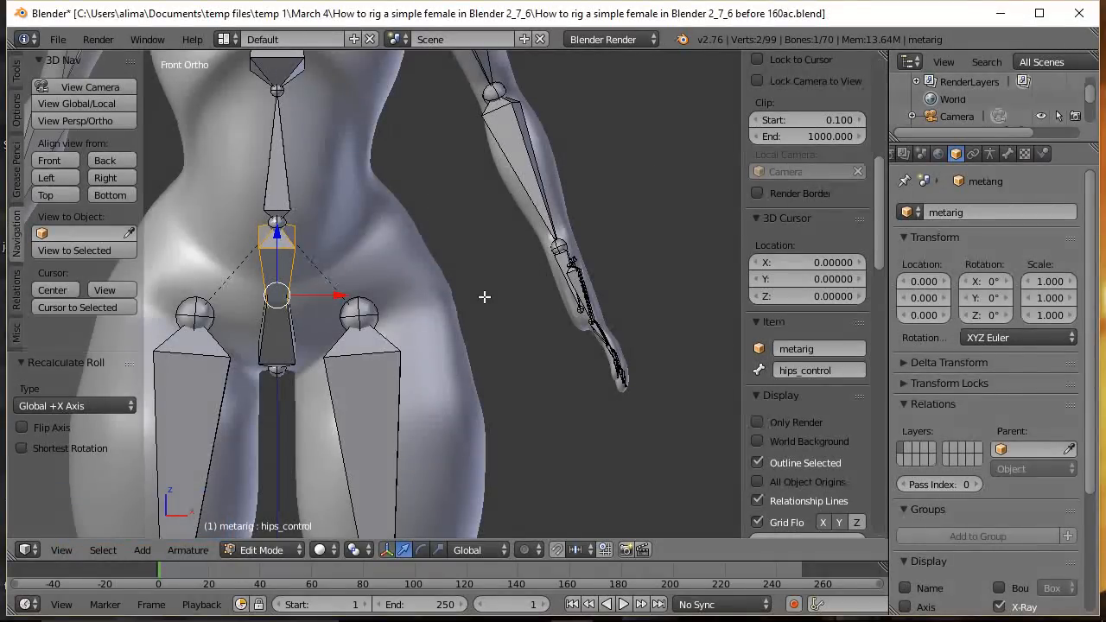
{"action": "left_click", "coordinate": [297, 553]}
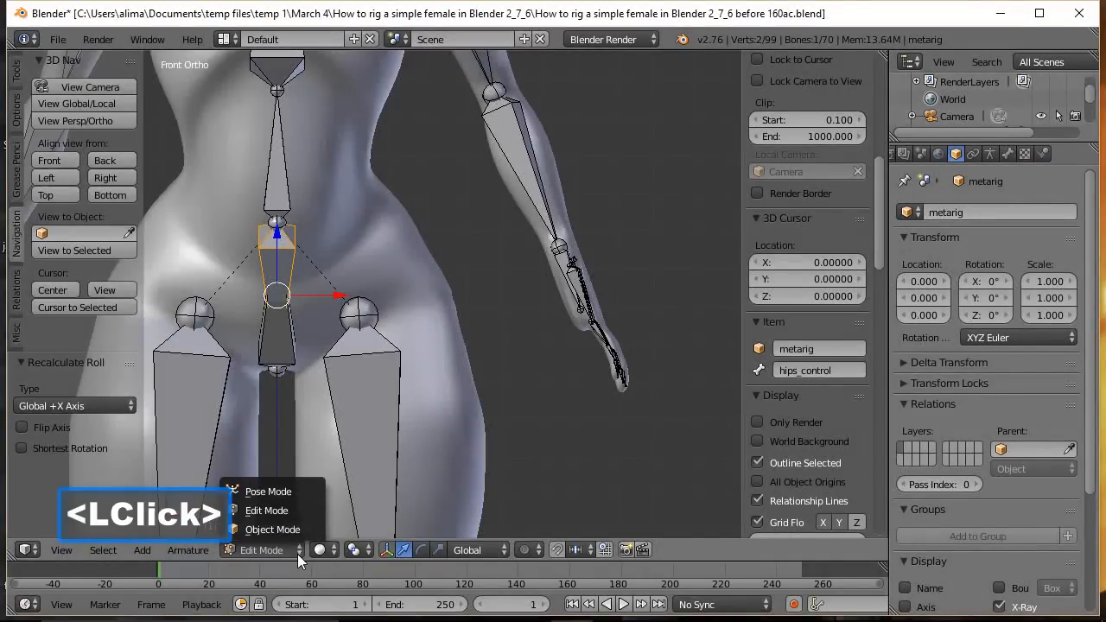
{"action": "left_click", "coordinate": [274, 490]}
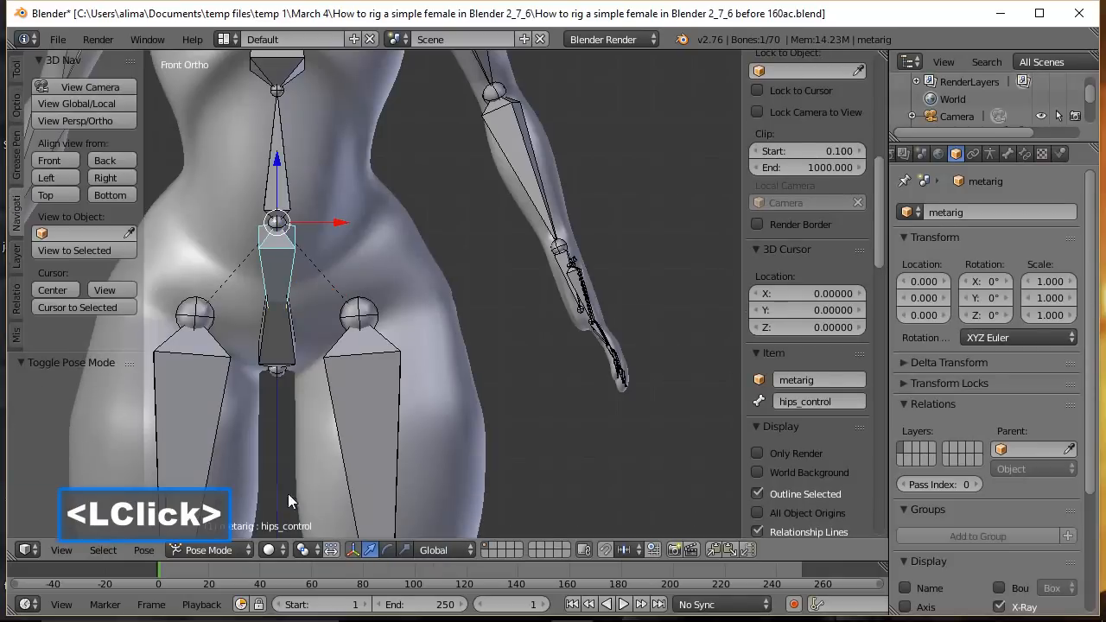
{"action": "key", "text": "ctrl+s"}
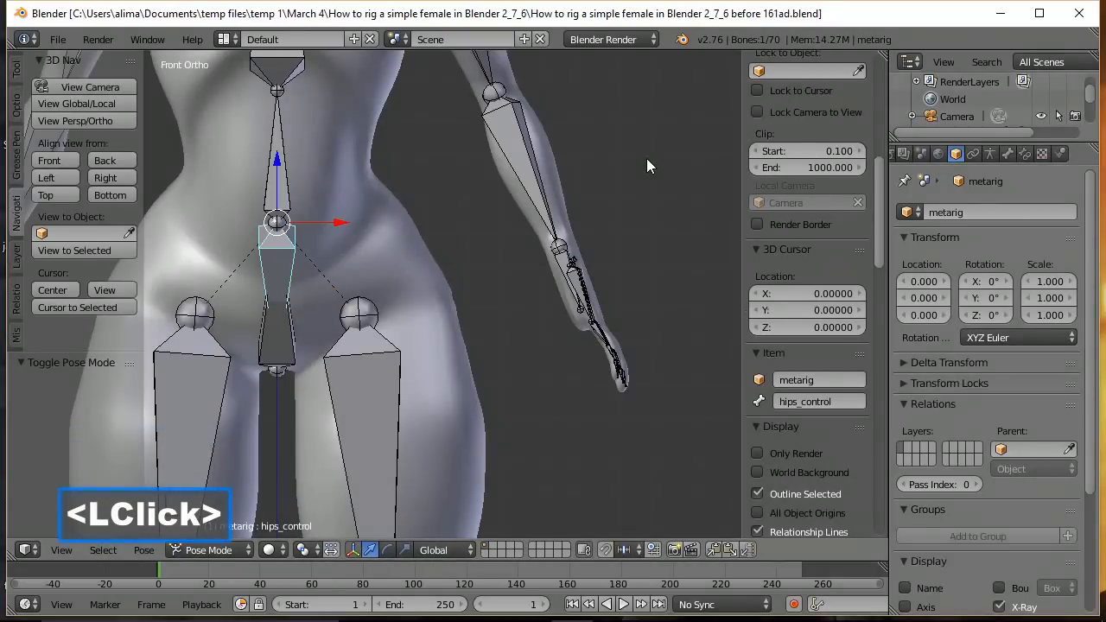
Test the hips_control bone by rotating it about the global Y axis, then cancel the rotation.
{"action": "key", "text": "ctrl"}
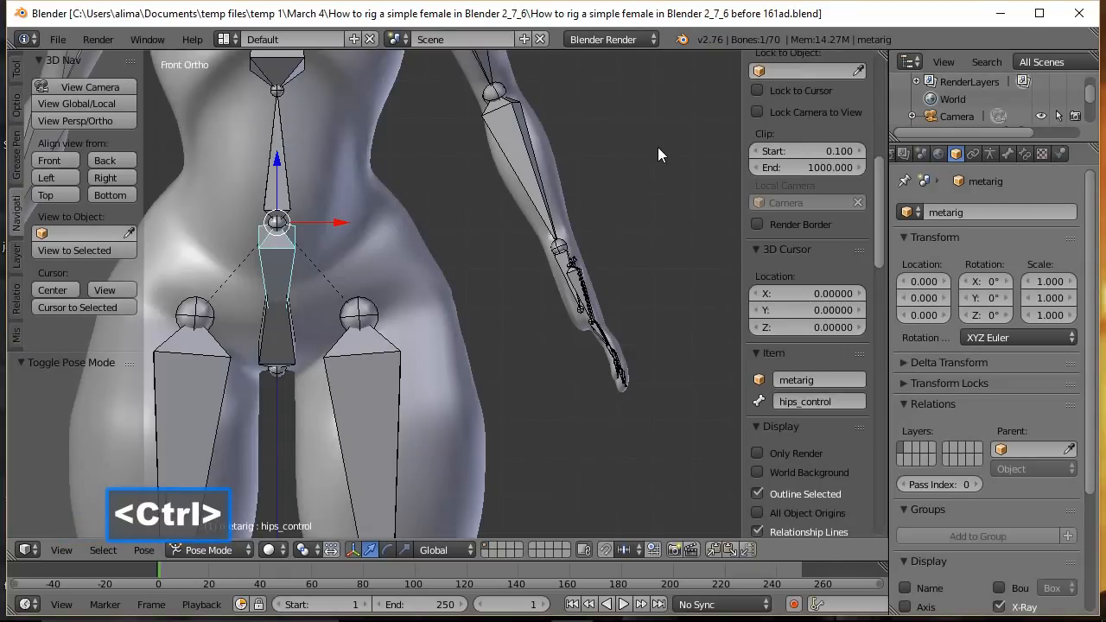
{"action": "middle_click_drag", "start_coordinate": [658, 147], "coordinate": [660, 198], "text": "ctrl"}
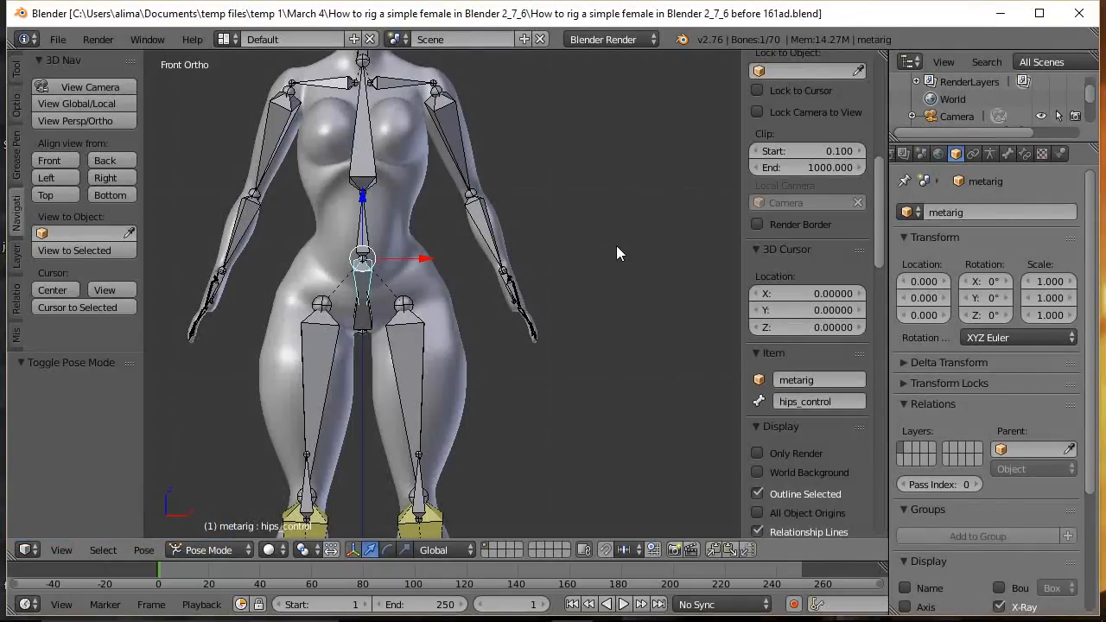
{"action": "key", "text": "r"}
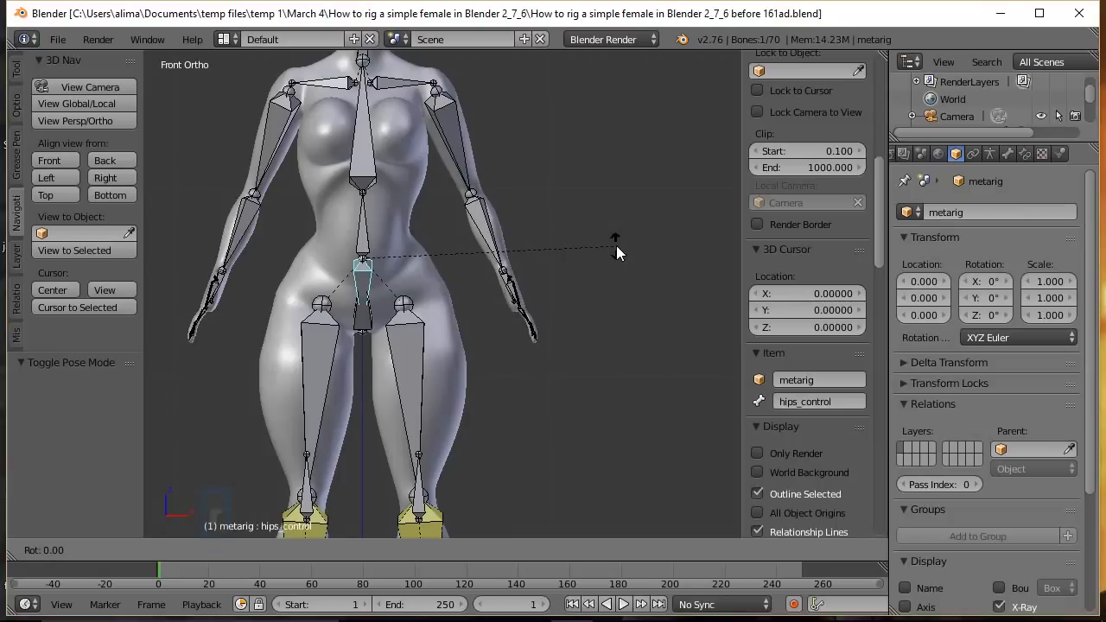
{"action": "key", "text": "y"}
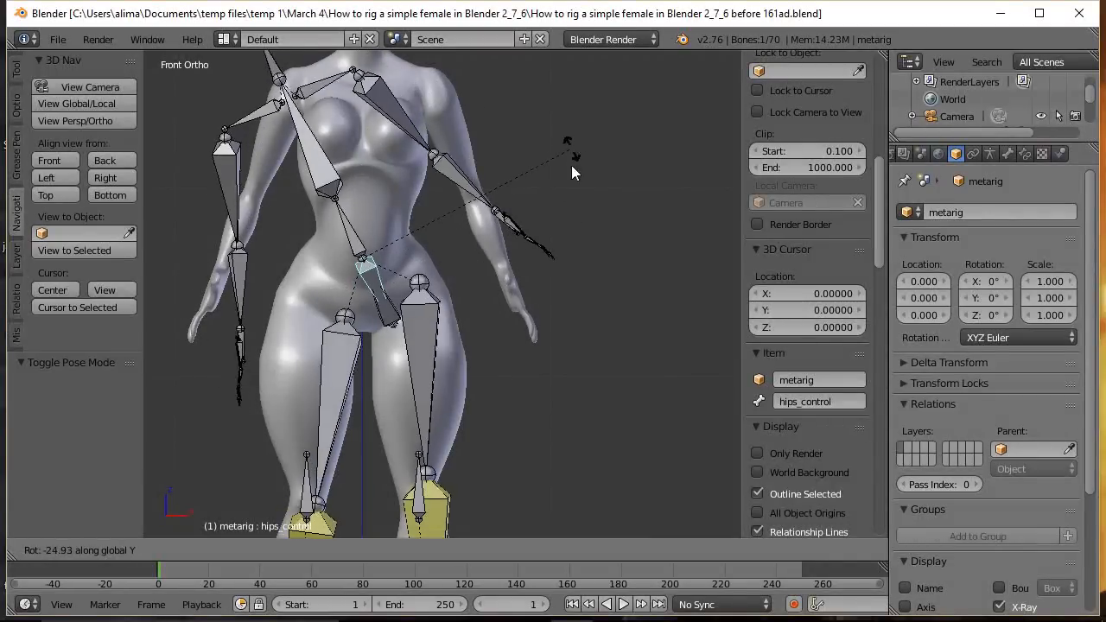
{"action": "right_click", "coordinate": [587, 236]}
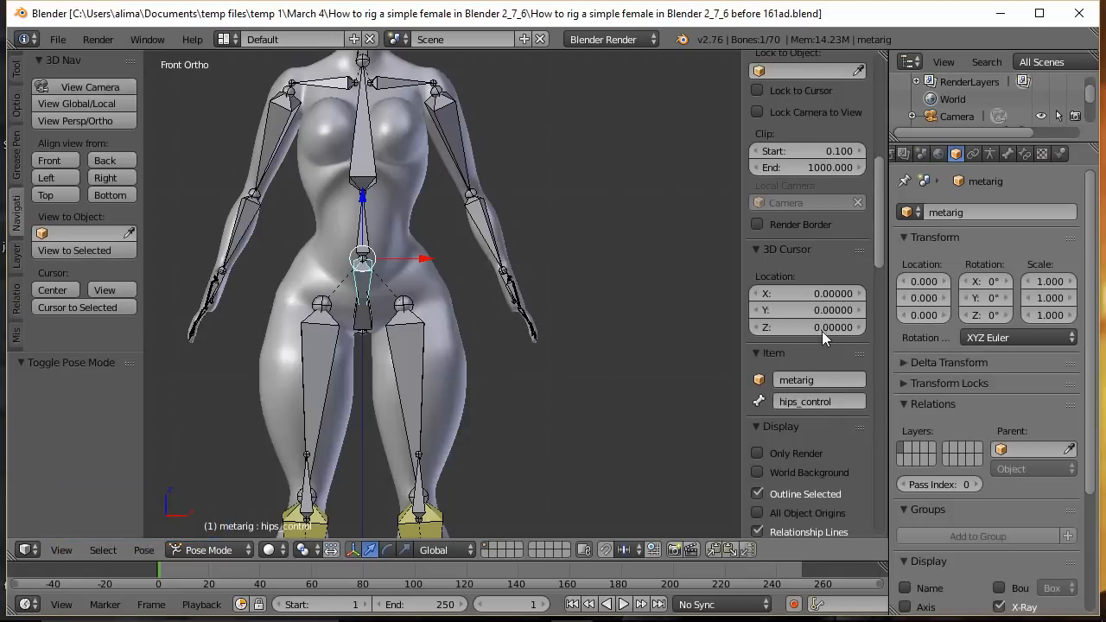
Deselect all bones and hide the 3D transform manipulator so the spine bone is unobstructed.
{"action": "left_click", "coordinate": [633, 164]}
{"action": "key", "text": "a"}
{"action": "key", "text": "ctrl"}
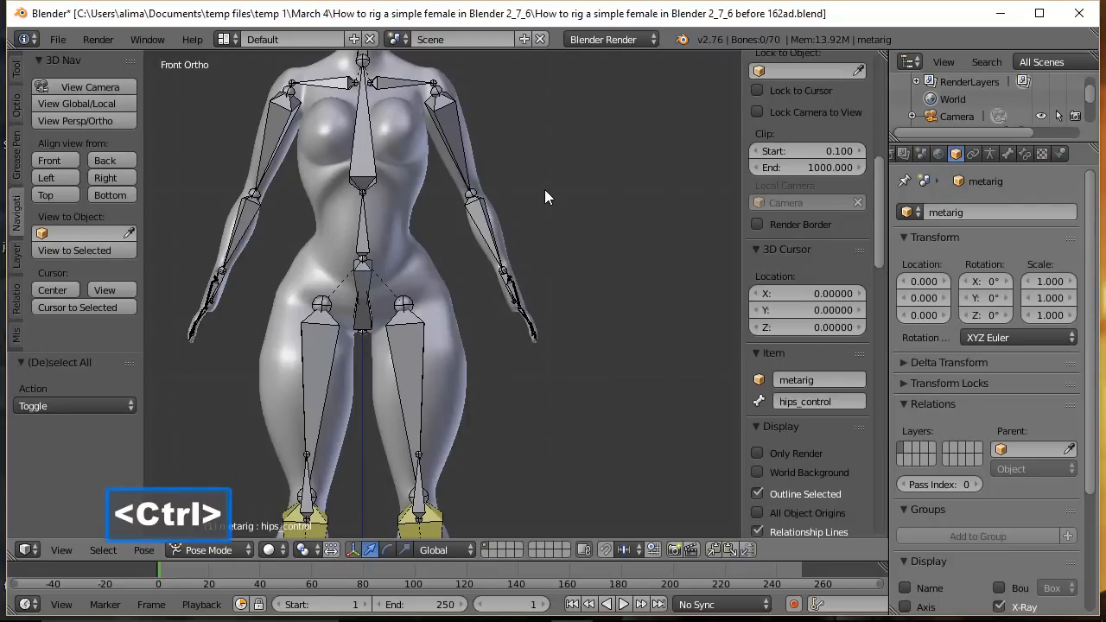
{"action": "key", "text": "ctrl+space"}
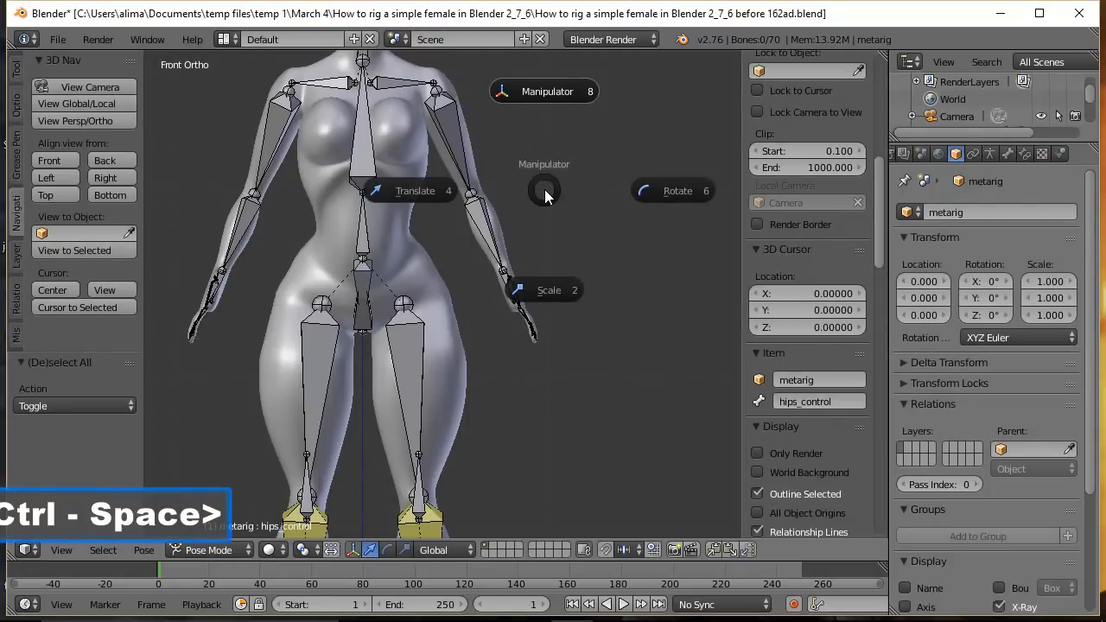
{"action": "left_click", "coordinate": [543, 90]}
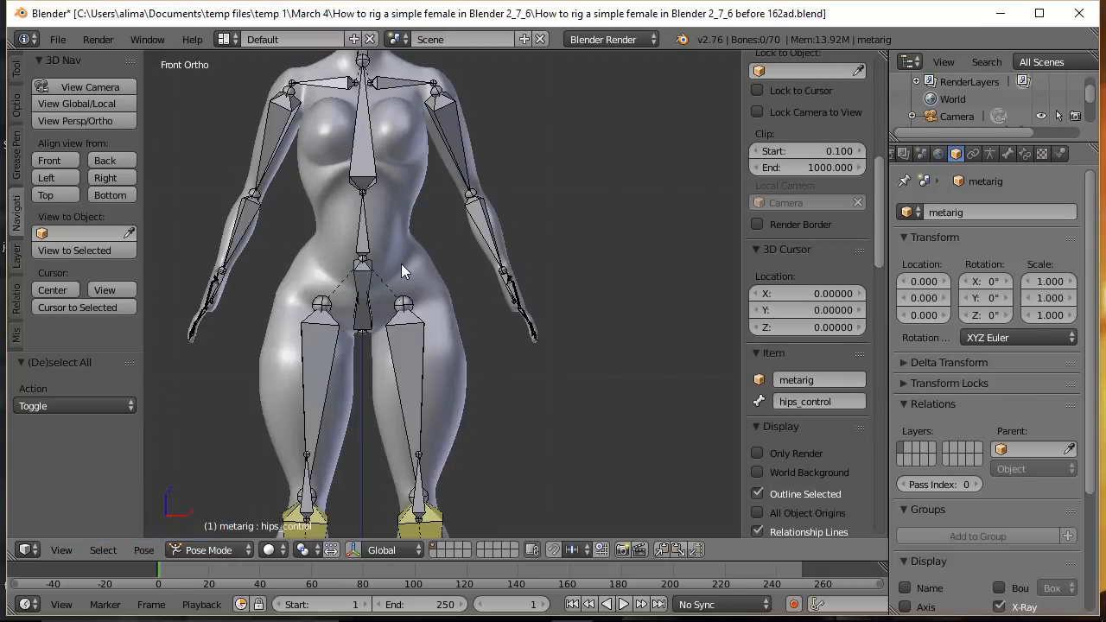
Turn off Inherit Rotation for the spine bone directly above the hips and save the file as a new numbered version.
{"action": "left_click", "coordinate": [364, 245]}
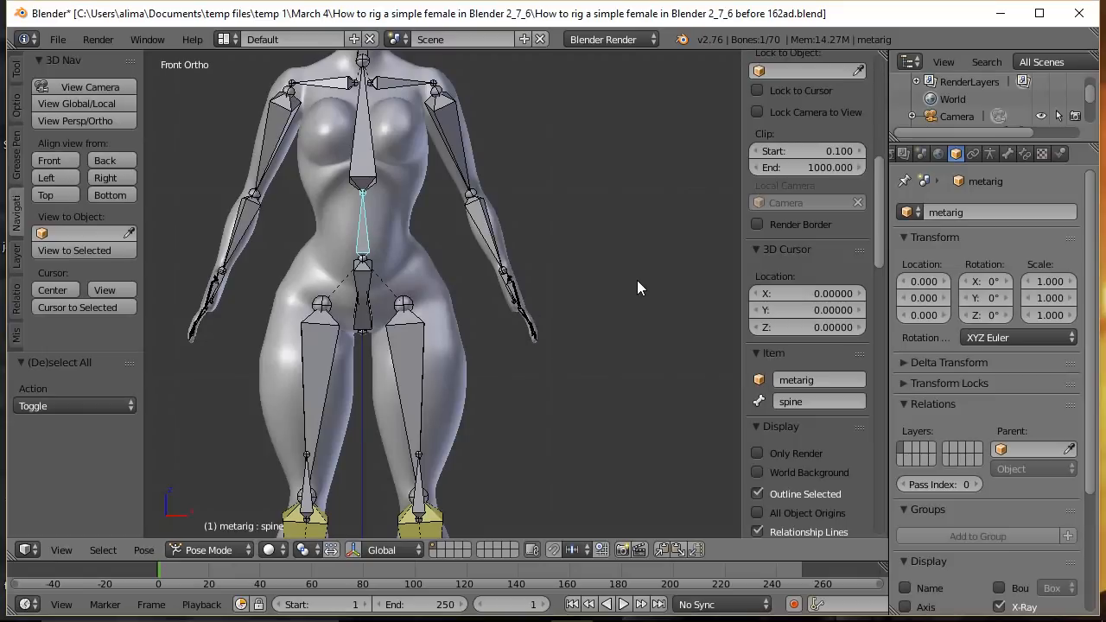
{"action": "left_click", "coordinate": [1008, 154]}
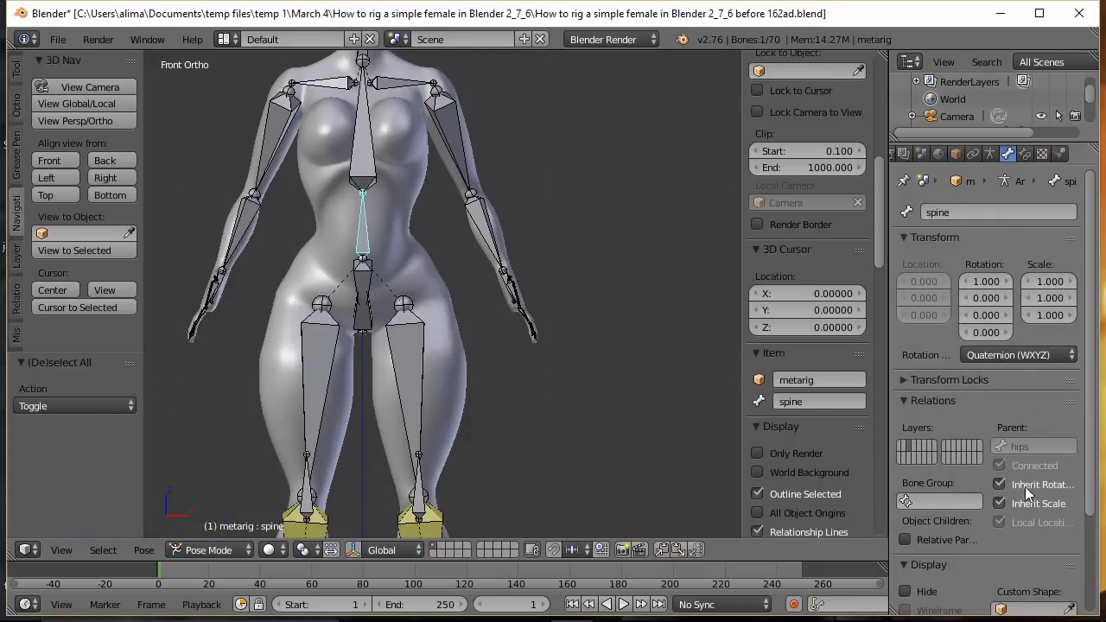
{"action": "left_click", "coordinate": [999, 485]}
{"action": "left_click", "coordinate": [606, 51]}
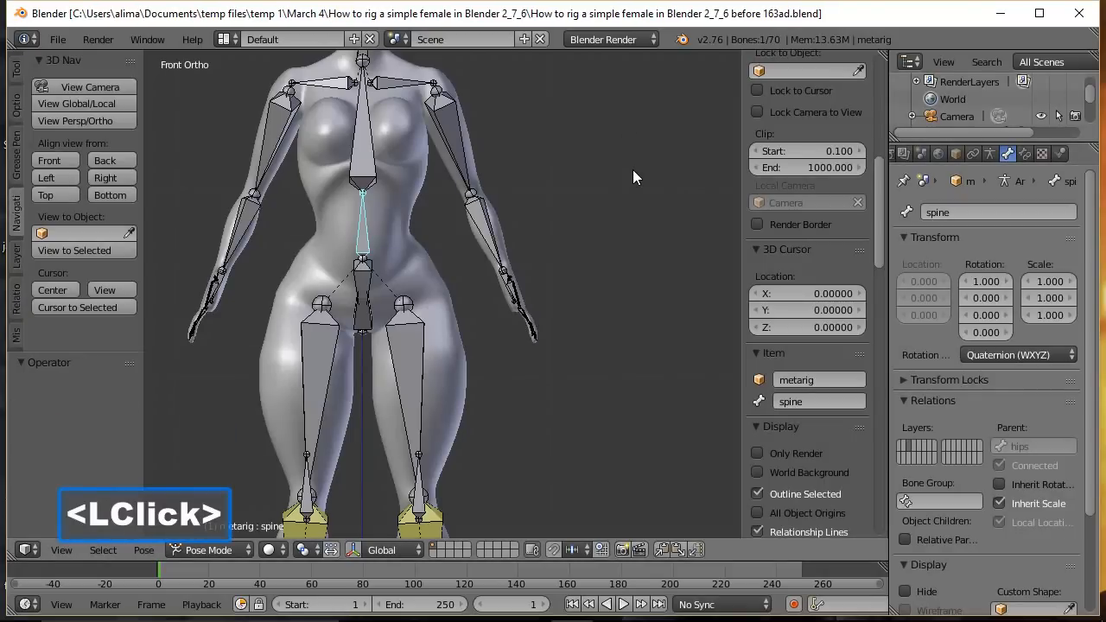
Select only the hips_control bone, turn the 3D manipulator back on and save the file as a new numbered version.
{"action": "key", "text": "a"}
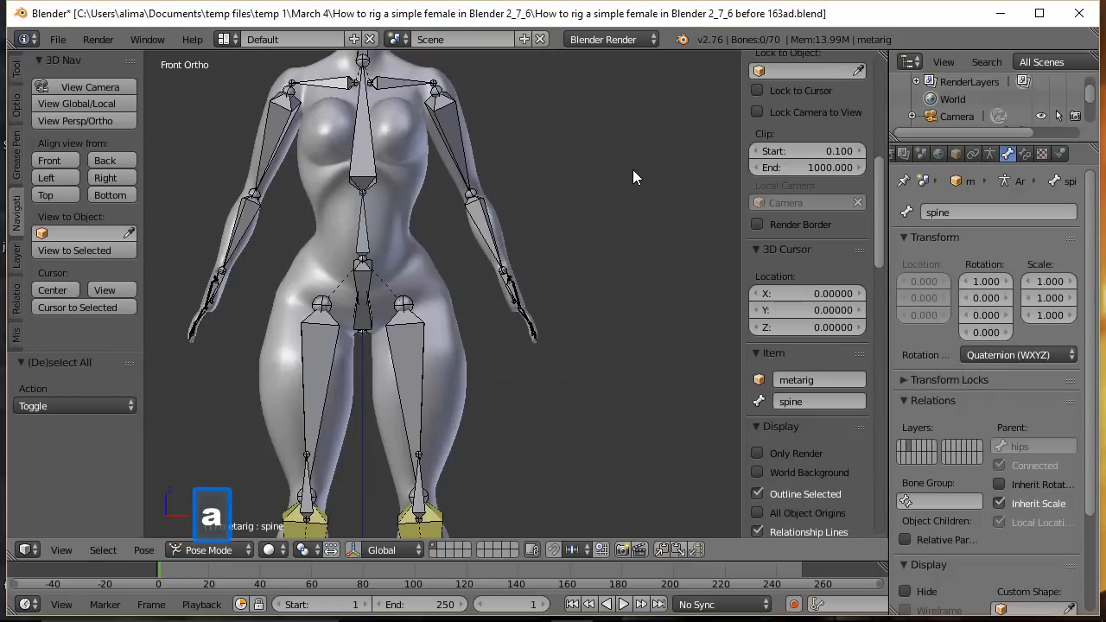
{"action": "left_click", "coordinate": [368, 281]}
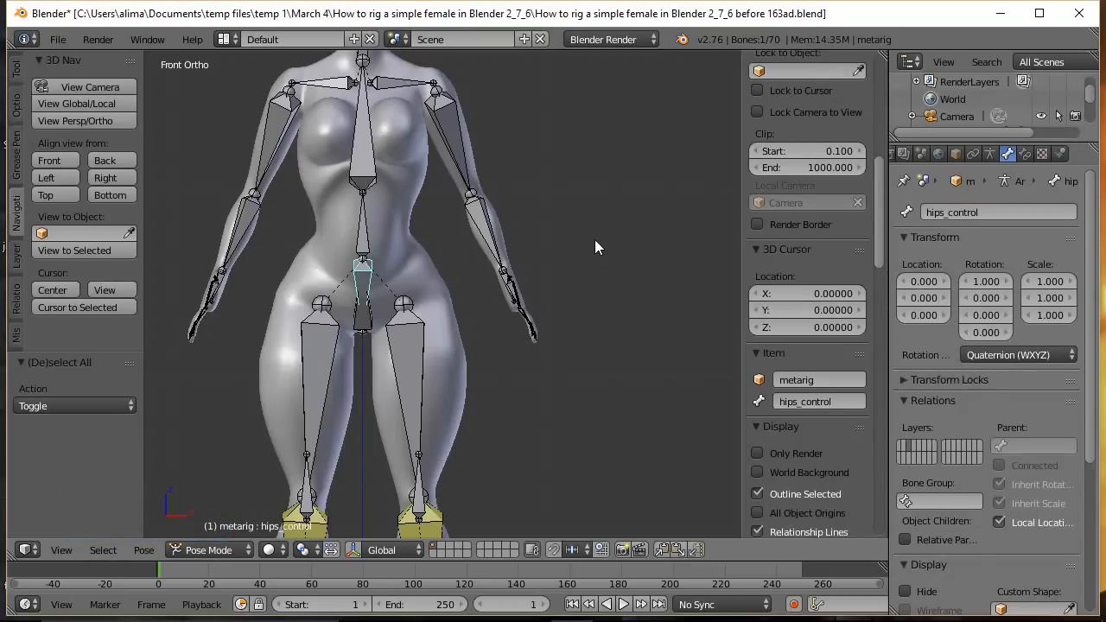
{"action": "key", "text": "ctrl"}
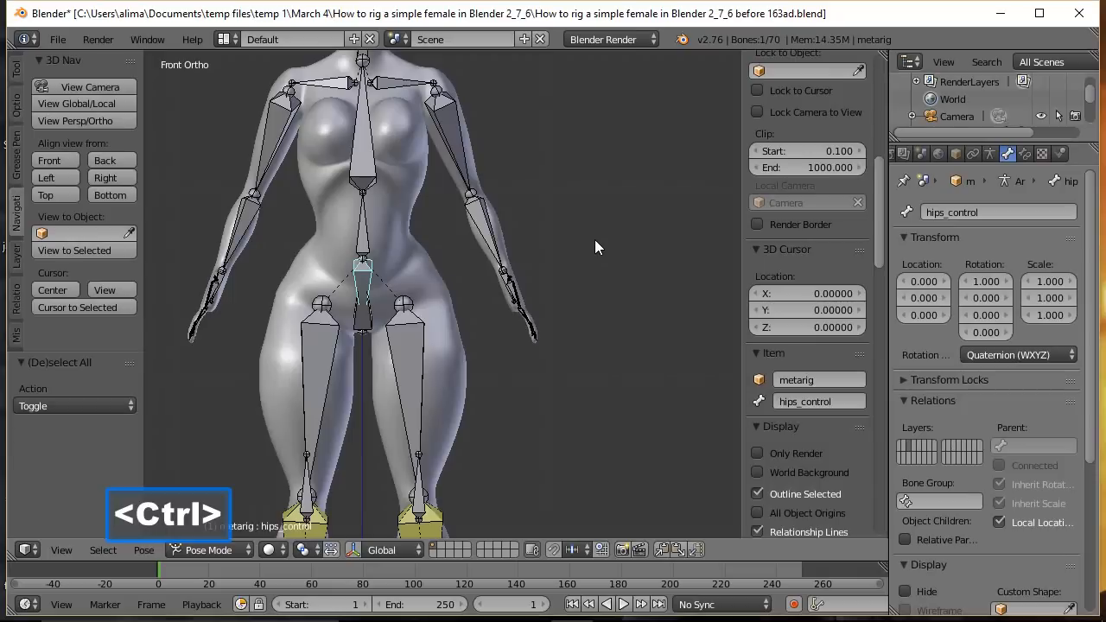
{"action": "key", "text": "ctrl+space"}
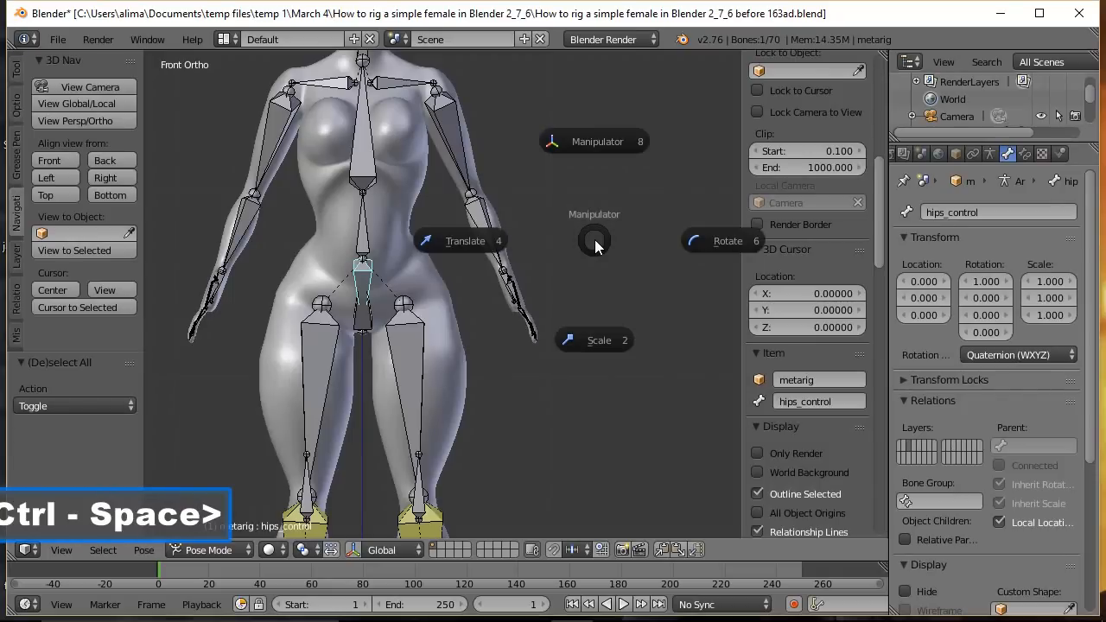
{"action": "left_click", "coordinate": [596, 149]}
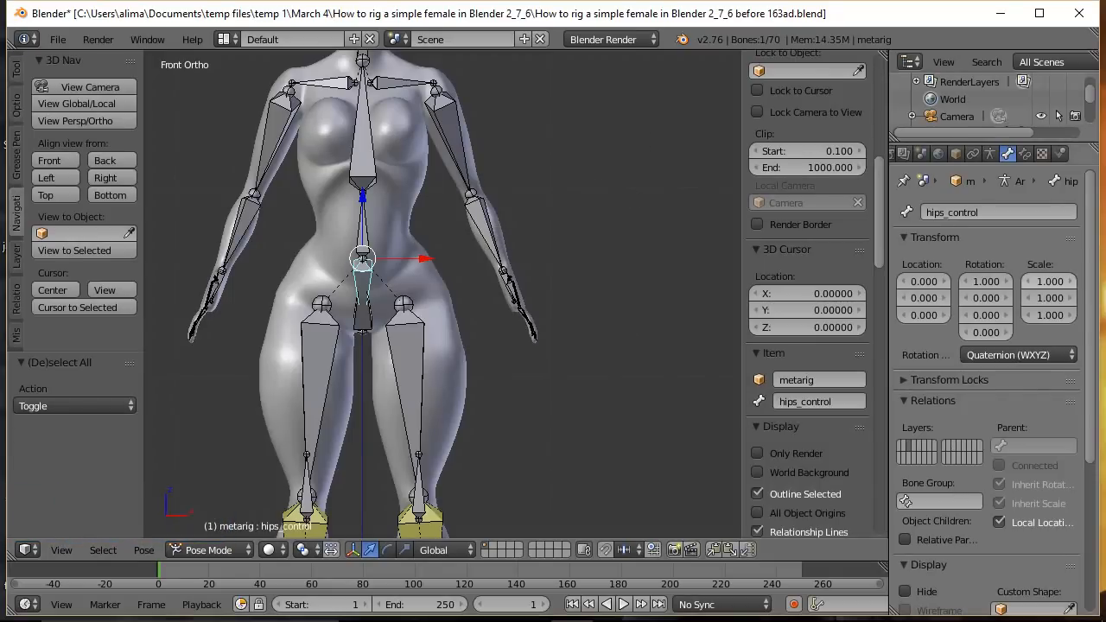
{"action": "left_click", "coordinate": [572, 127]}
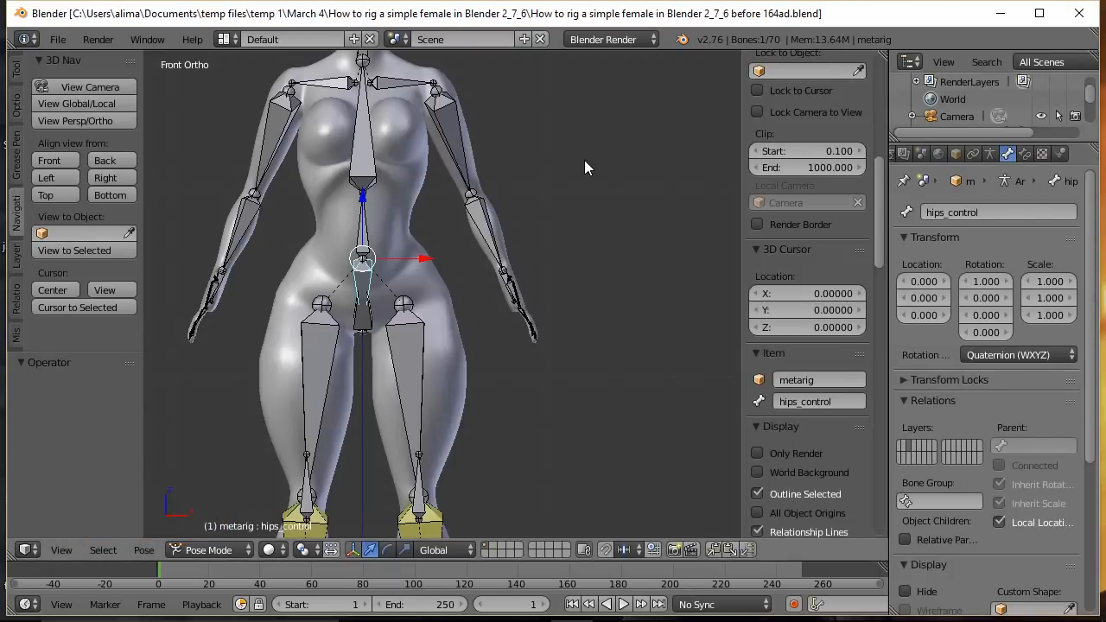
Try rotating hips_control about the global Y axis to check how the spine and legs respond, then cancel the rotation.
{"action": "key", "text": "r"}
{"action": "key", "text": "y"}
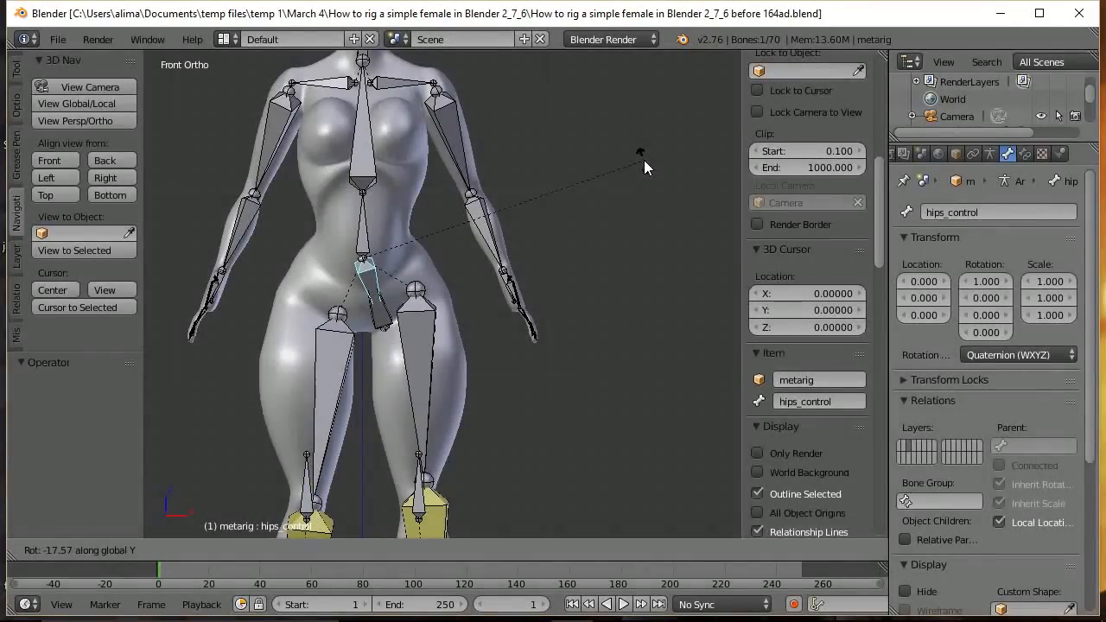
{"action": "right_click", "coordinate": [644, 163]}
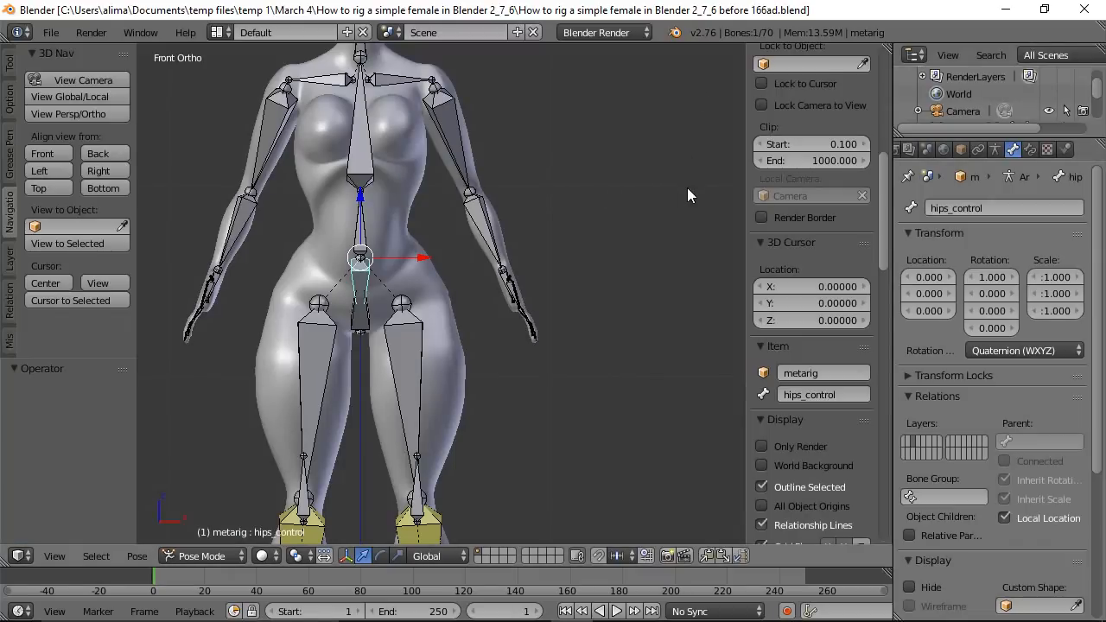
{"action": "middle_click_drag", "start_coordinate": [663, 176], "coordinate": [581, 212]}
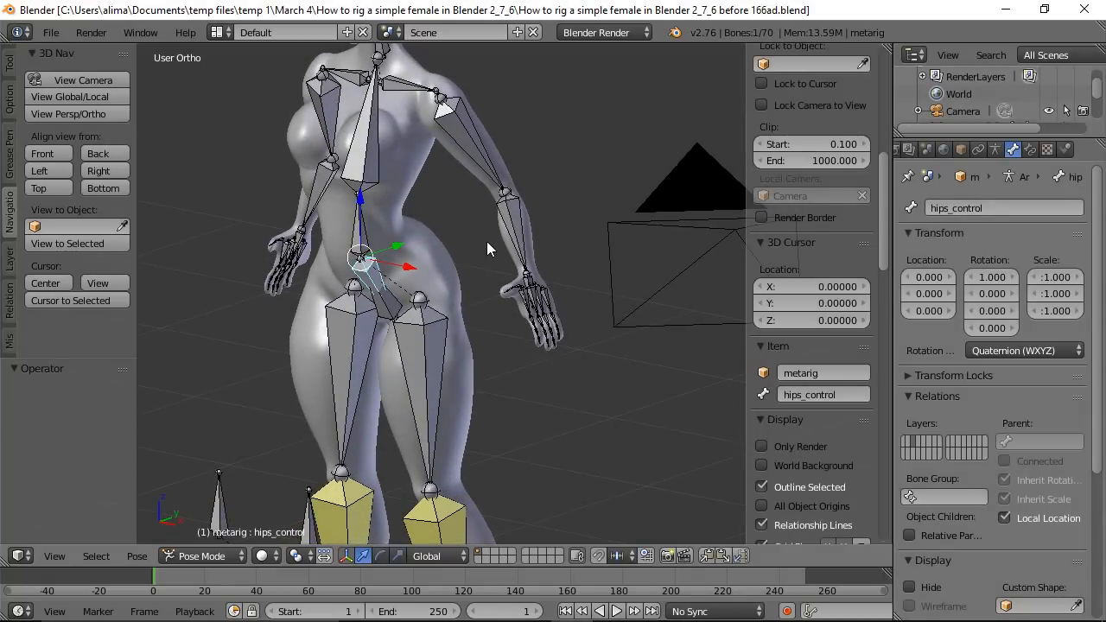
Put the metarig armature into Edit Mode with the left hand in close view and save the file as version 167ad.
{"action": "key", "text": "b"}
{"action": "left_click_drag", "start_coordinate": [462, 241], "coordinate": [588, 370]}
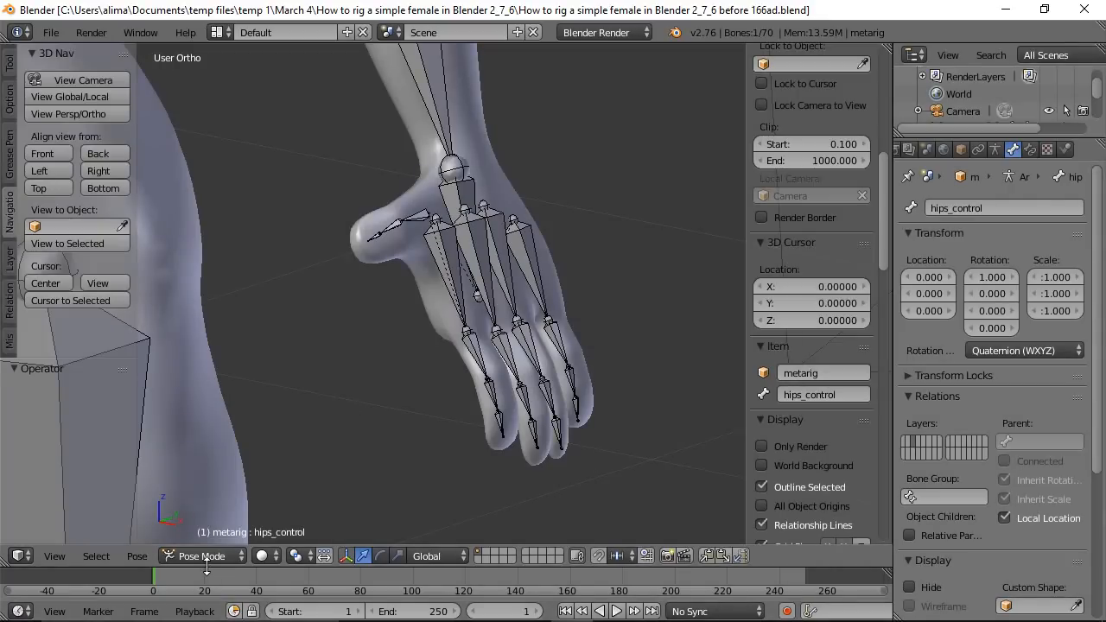
{"action": "left_click", "coordinate": [234, 557]}
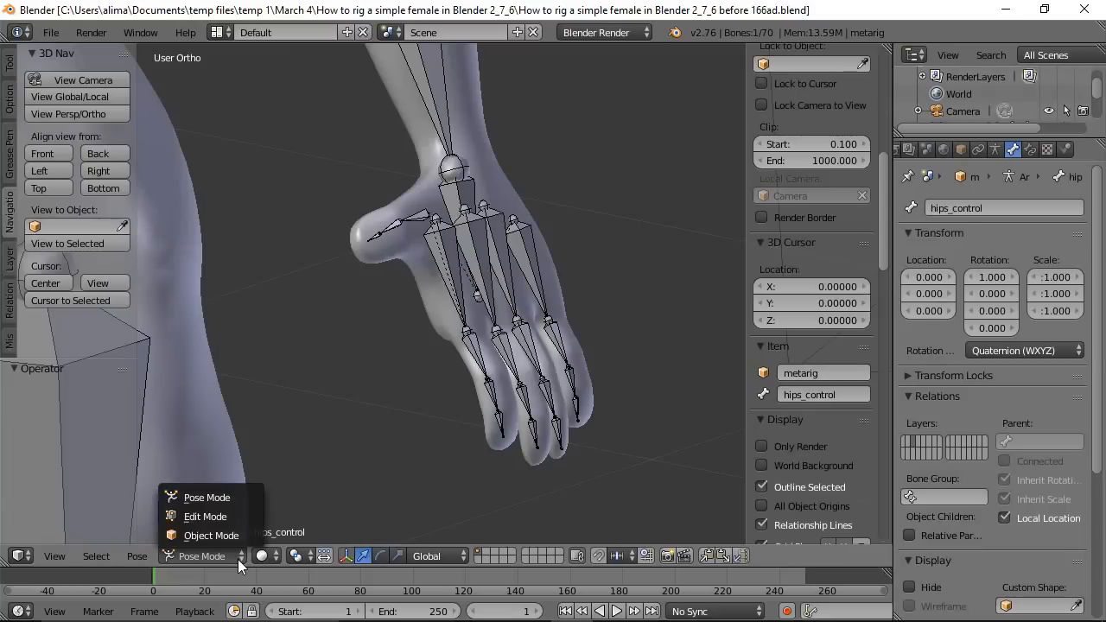
{"action": "left_click", "coordinate": [202, 515]}
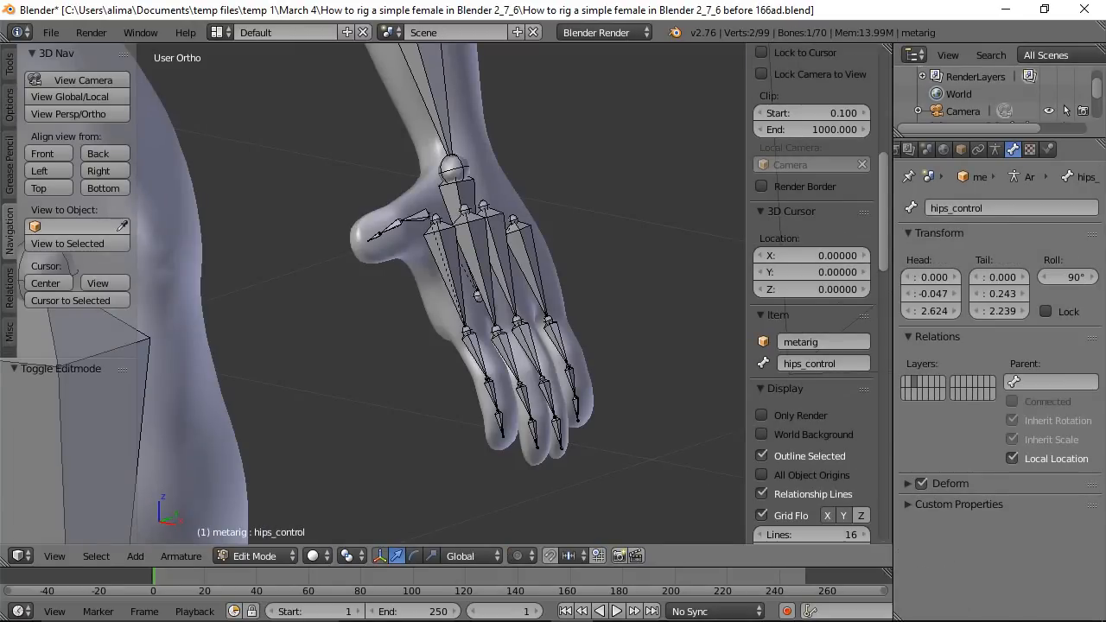
{"action": "key", "text": "ctrl+alt+s"}
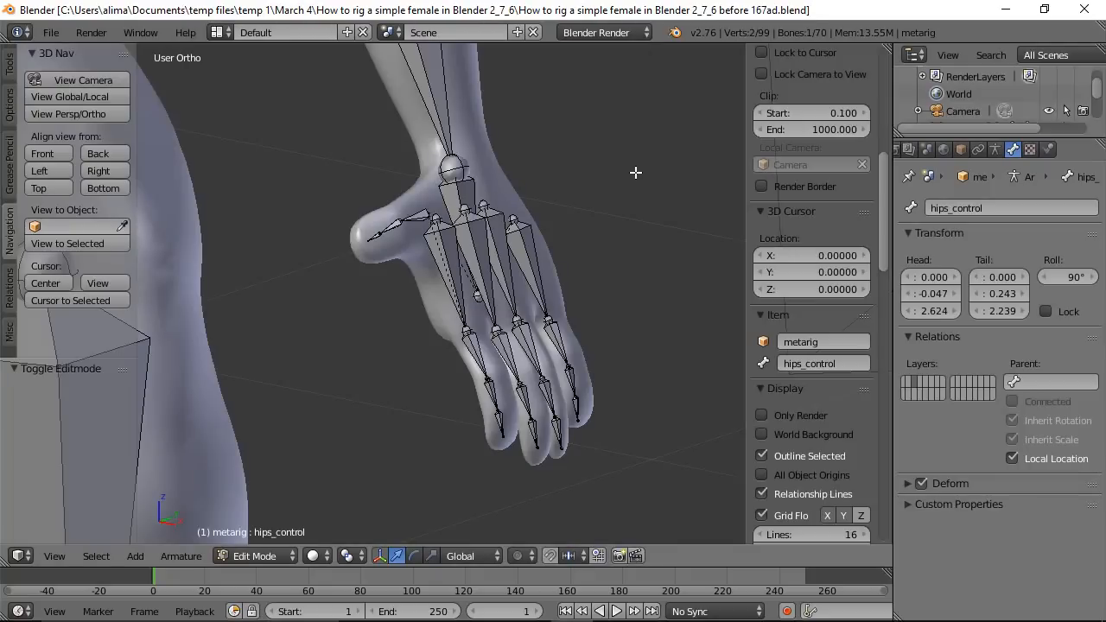
Duplicate the f_index.01.L bone, move the copy about 0.037 along X and 0.022 along Z, and save as version 168ad.
{"action": "right_click", "coordinate": [474, 347]}
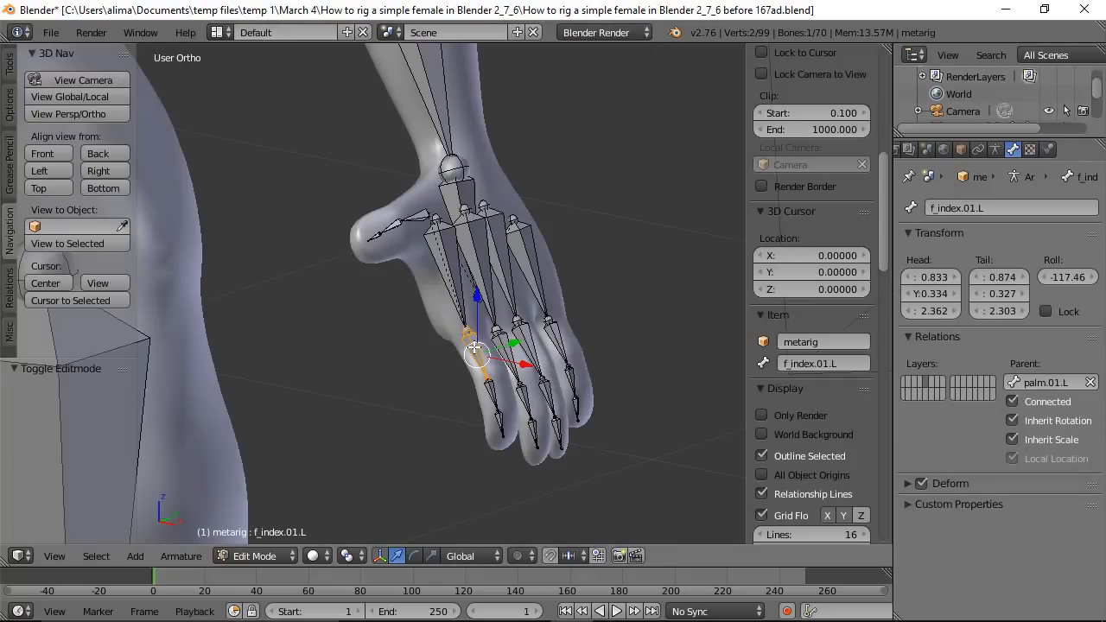
{"action": "key", "text": "shift+d"}
{"action": "right_click", "coordinate": [474, 347]}
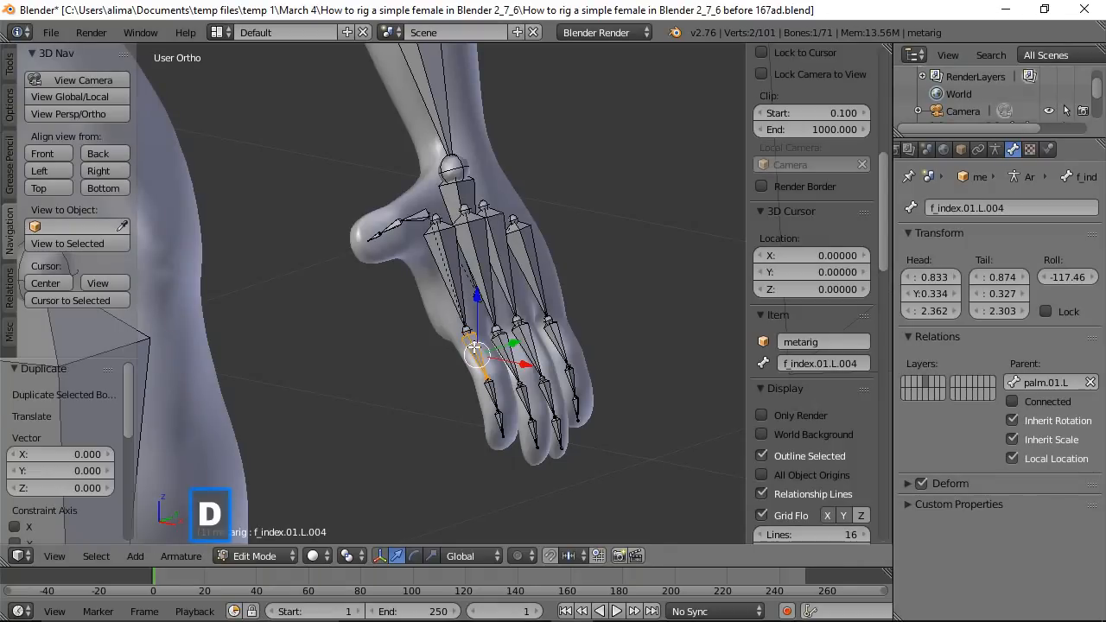
{"action": "middle_click_drag", "start_coordinate": [377, 375], "coordinate": [473, 363]}
{"action": "left_click_drag", "start_coordinate": [542, 354], "coordinate": [575, 349]}
{"action": "left_click_drag", "start_coordinate": [508, 297], "coordinate": [510, 284]}
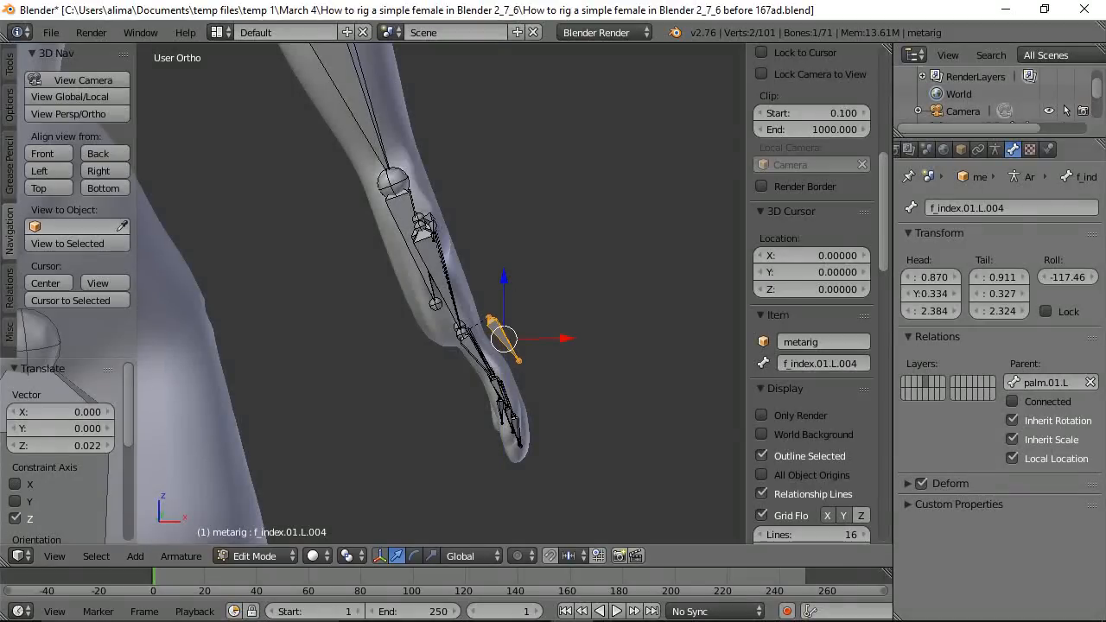
{"action": "key", "text": "ctrl+alt+s"}
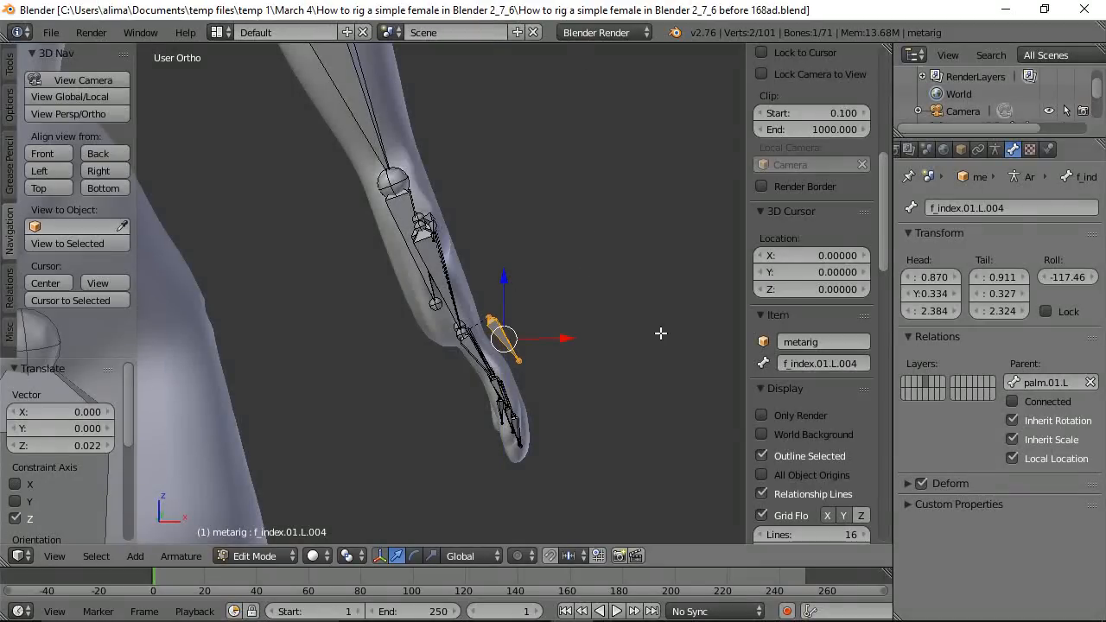
Rename the duplicated bone to hand_control.l.
{"action": "left_click", "coordinate": [815, 364]}
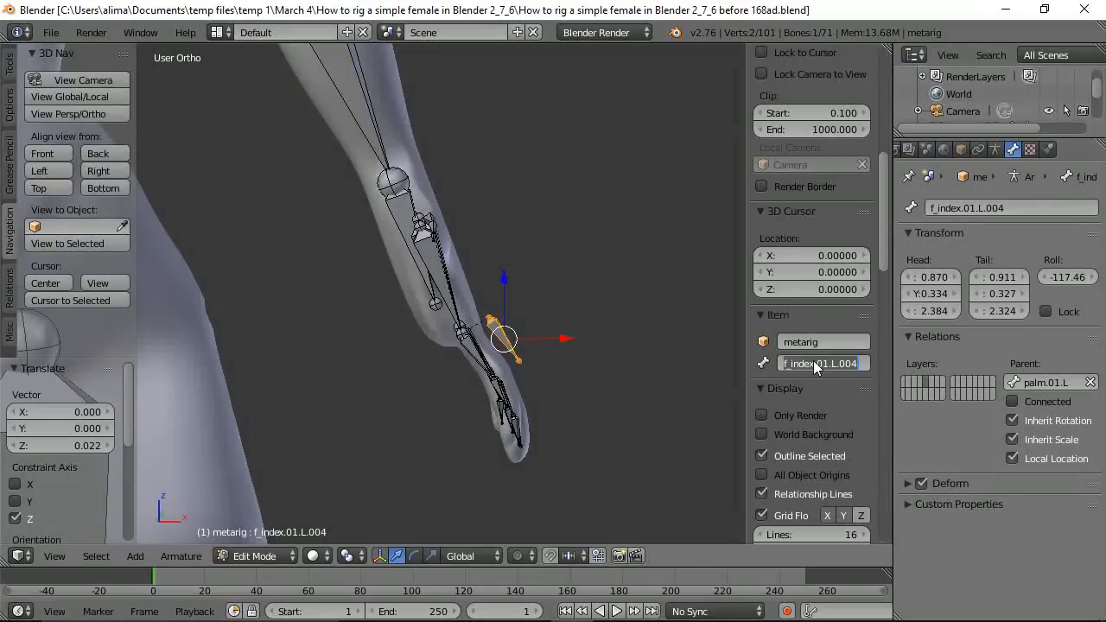
{"action": "type", "text": "hand"}
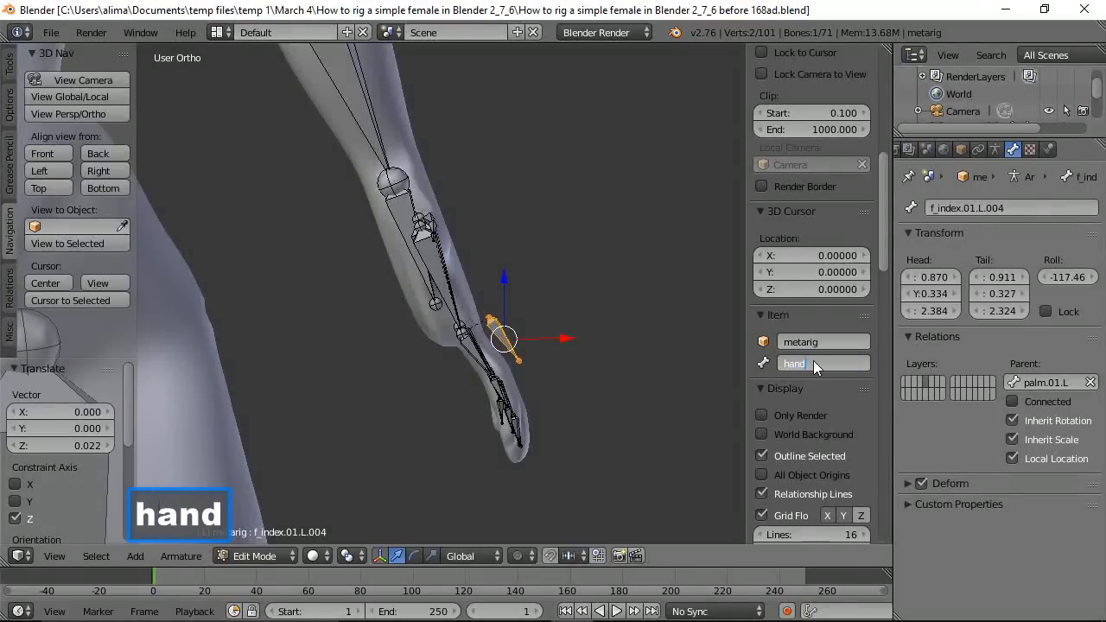
{"action": "type", "text": "_co"}
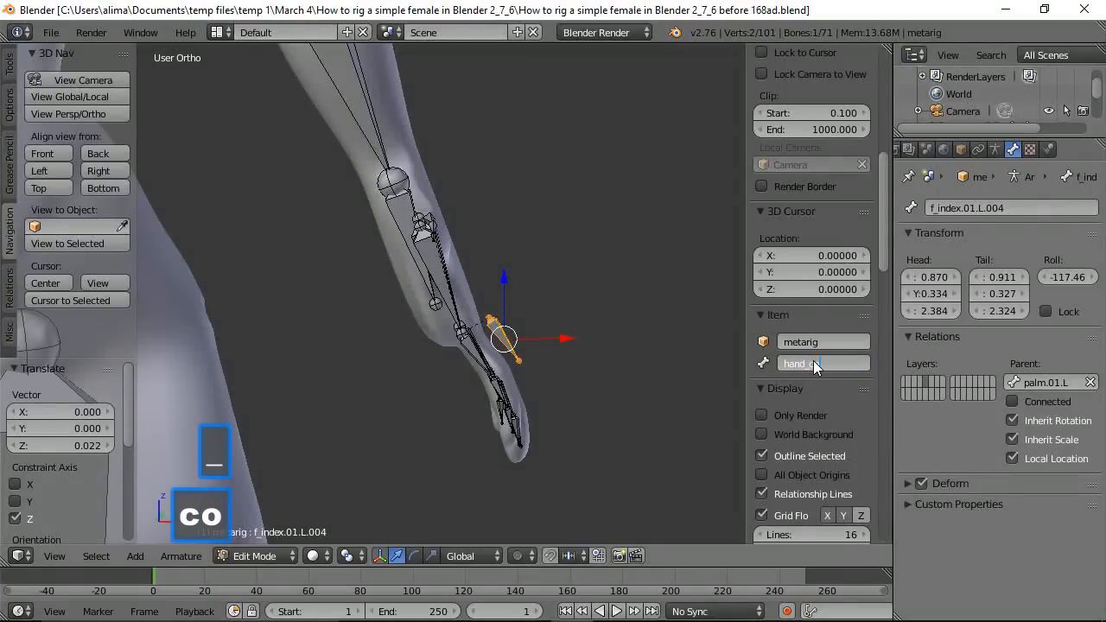
{"action": "type", "text": "ntrol.l"}
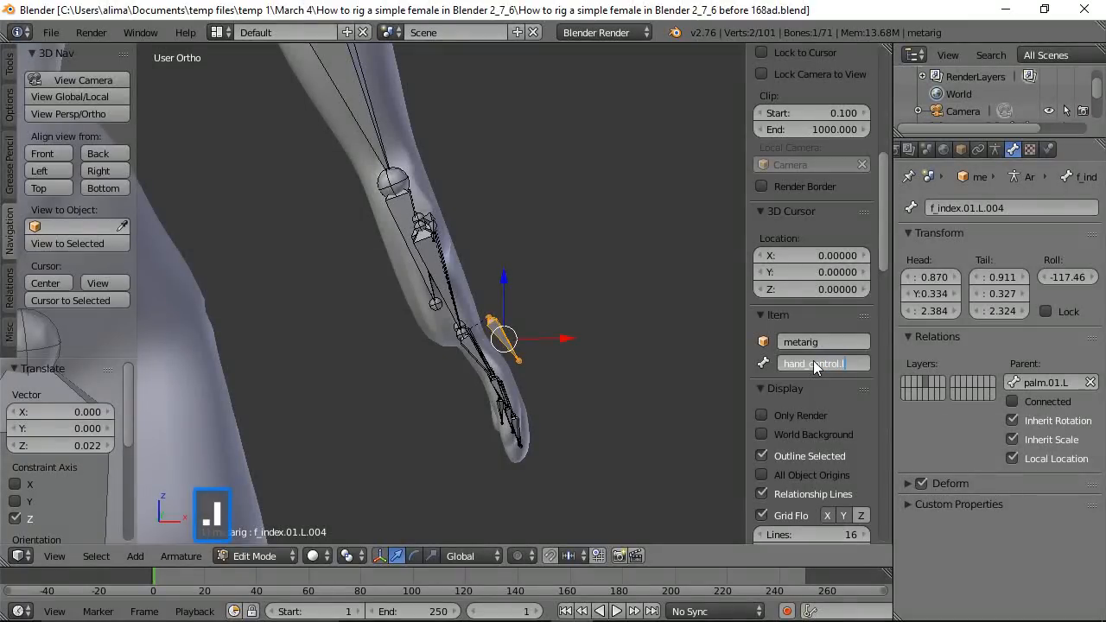
{"action": "key", "text": "Return"}
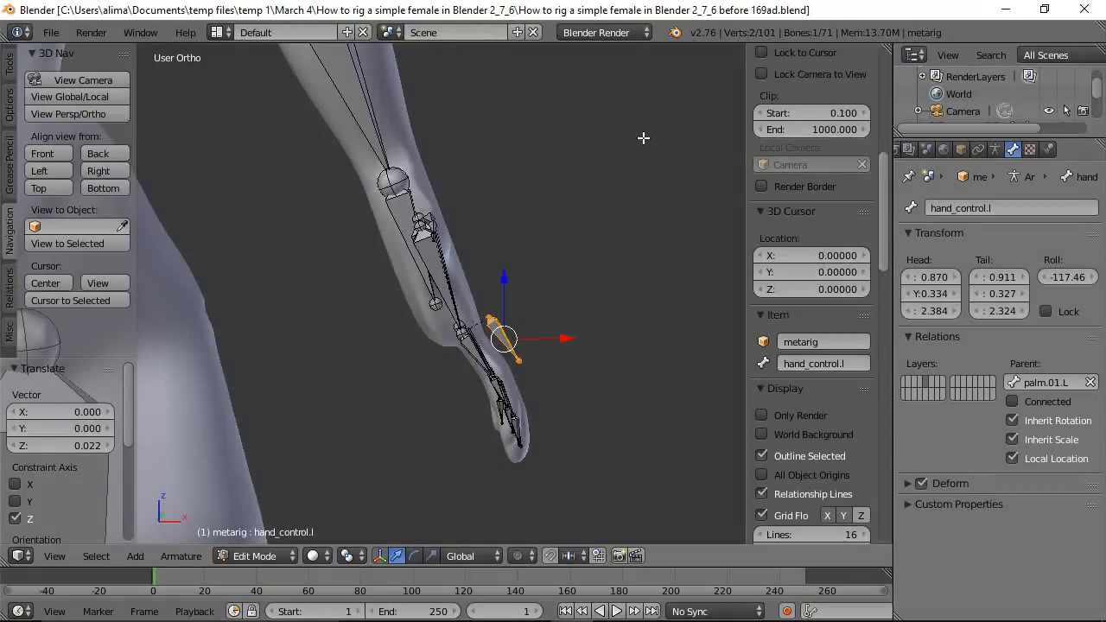
Switch the armature to Pose Mode and select only the outer two bones of the four left-hand fingers, excluding the thumb.
{"action": "middle_click_drag", "start_coordinate": [672, 175], "coordinate": [588, 198]}
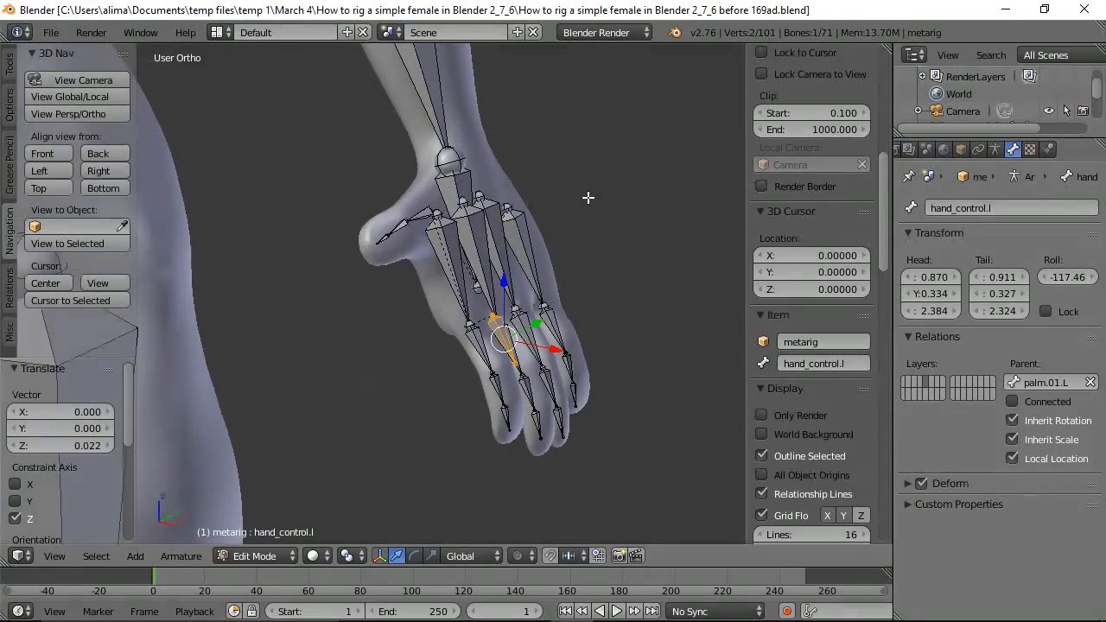
{"action": "left_click", "coordinate": [286, 560]}
{"action": "left_click", "coordinate": [249, 500]}
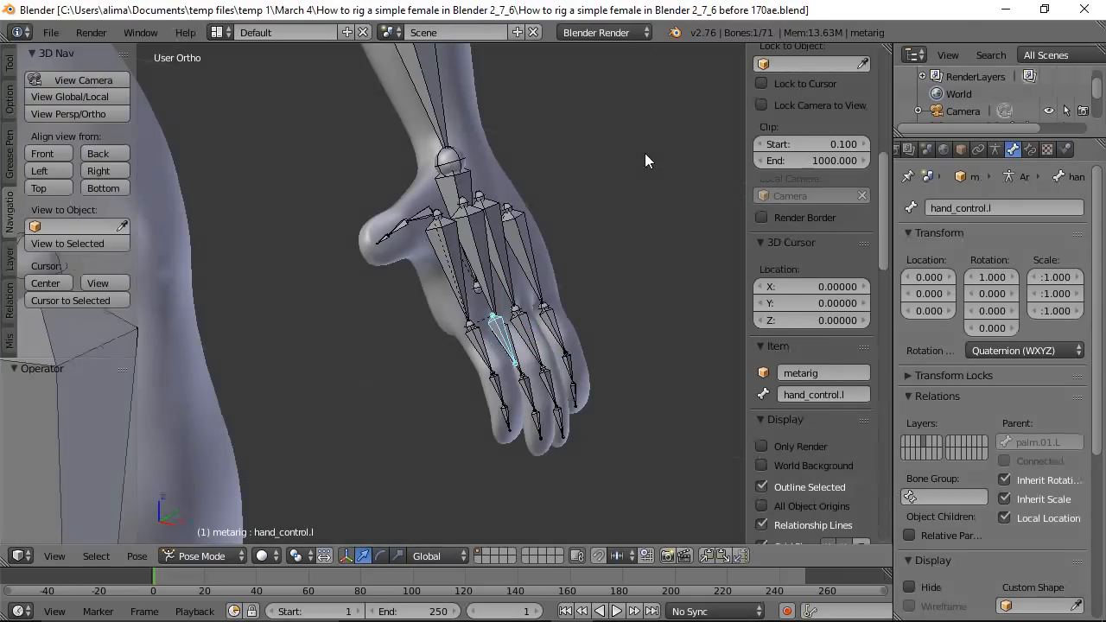
{"action": "key", "text": "a"}
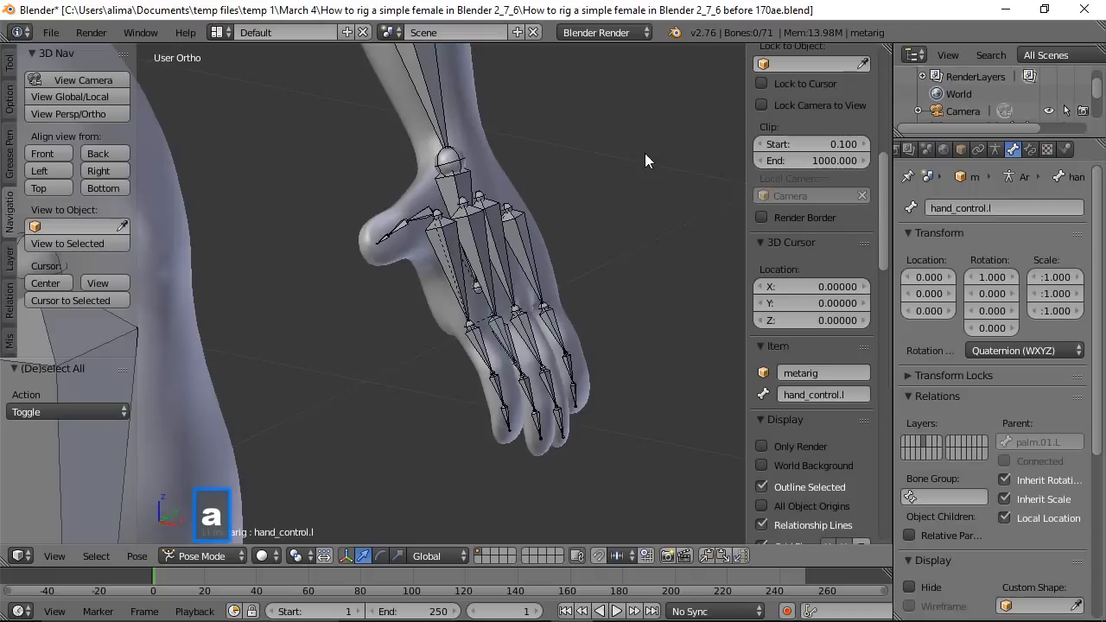
{"action": "middle_click_drag", "start_coordinate": [658, 306], "coordinate": [654, 230]}
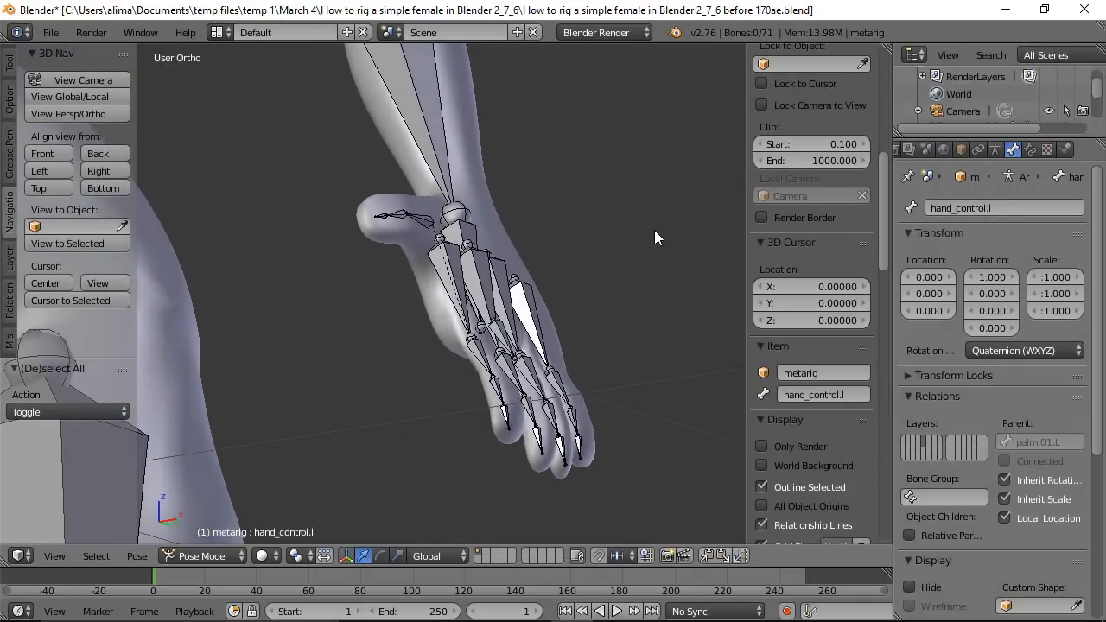
{"action": "key", "text": "c"}
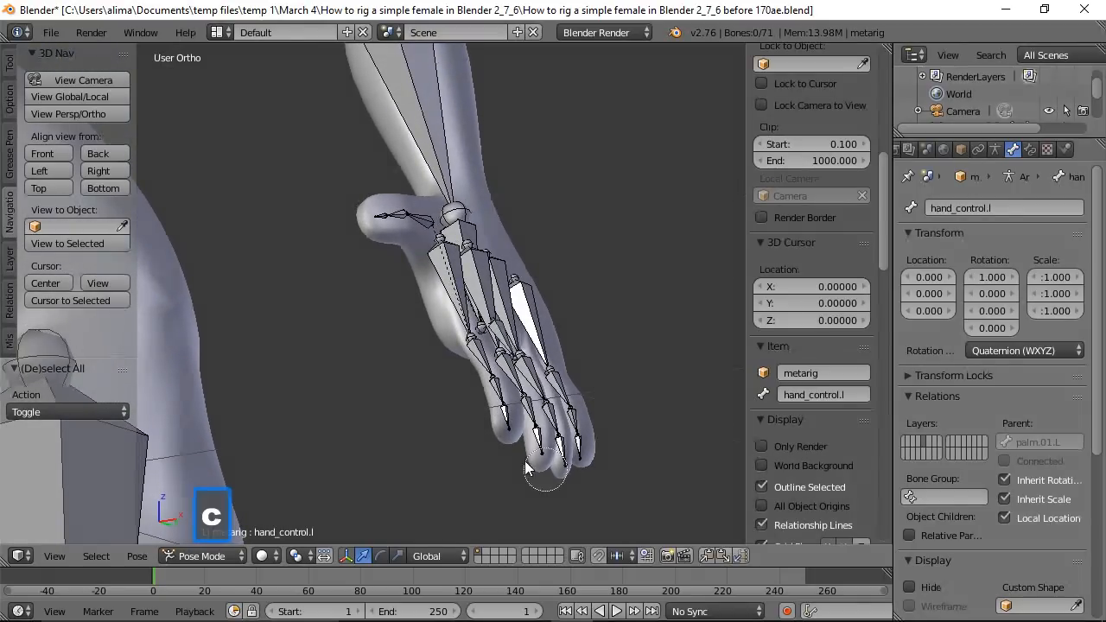
{"action": "left_click", "coordinate": [493, 424]}
{"action": "left_click_drag", "start_coordinate": [492, 424], "coordinate": [581, 437]}
{"action": "right_click", "coordinate": [652, 421]}
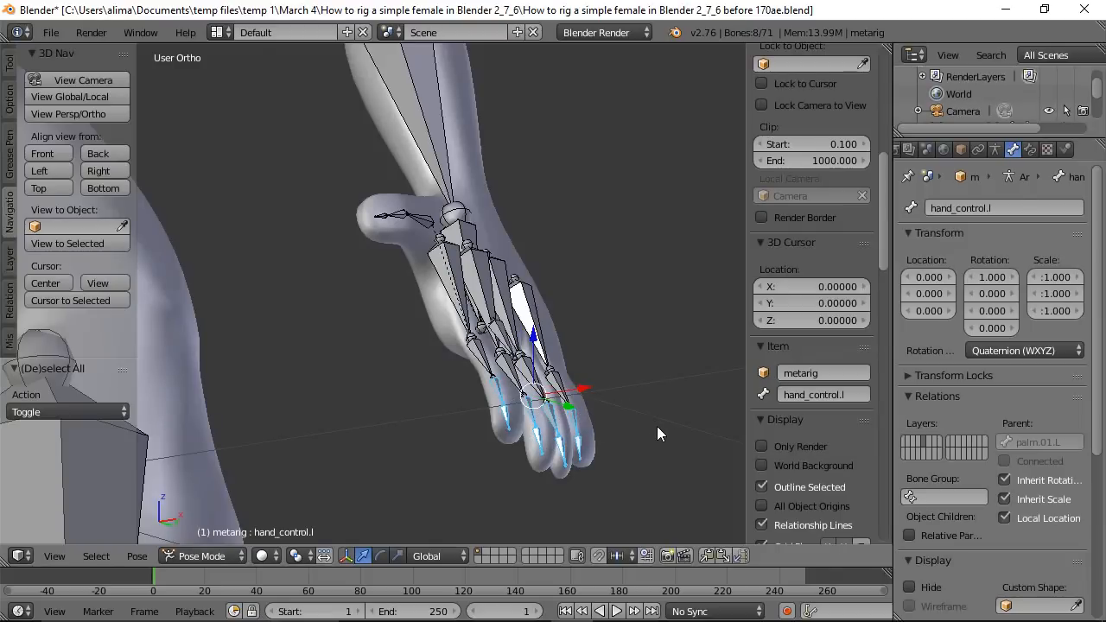
Insert a Rotation keyframe for the selected finger bones at frame 1 and save the file as version 172ae.
{"action": "middle_click_drag", "start_coordinate": [587, 313], "coordinate": [581, 385]}
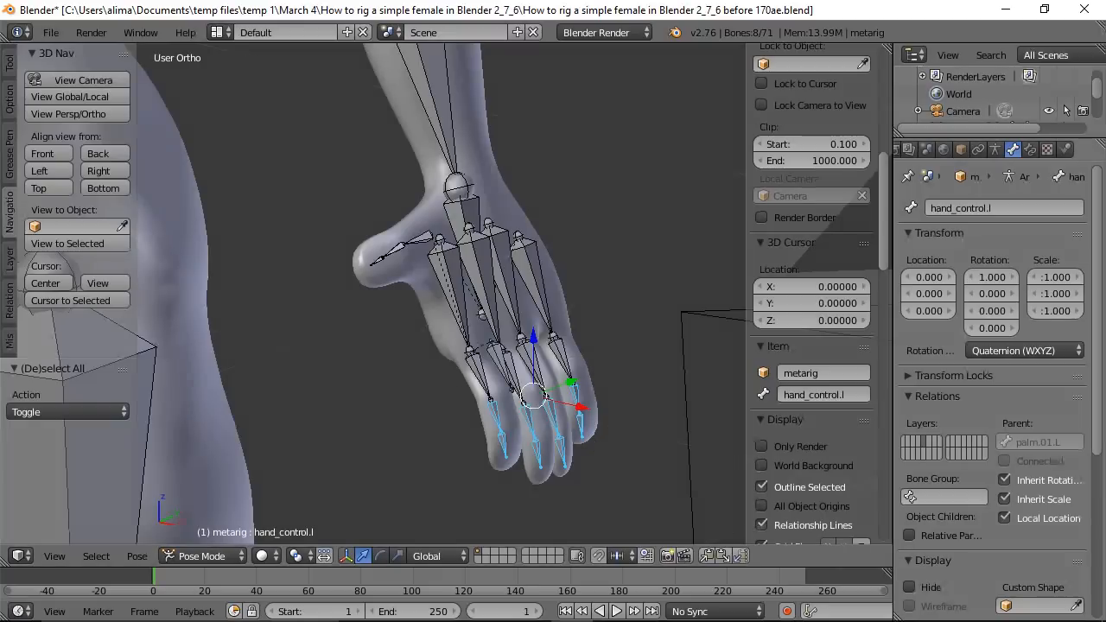
{"action": "key", "text": "ctrl+alt+s"}
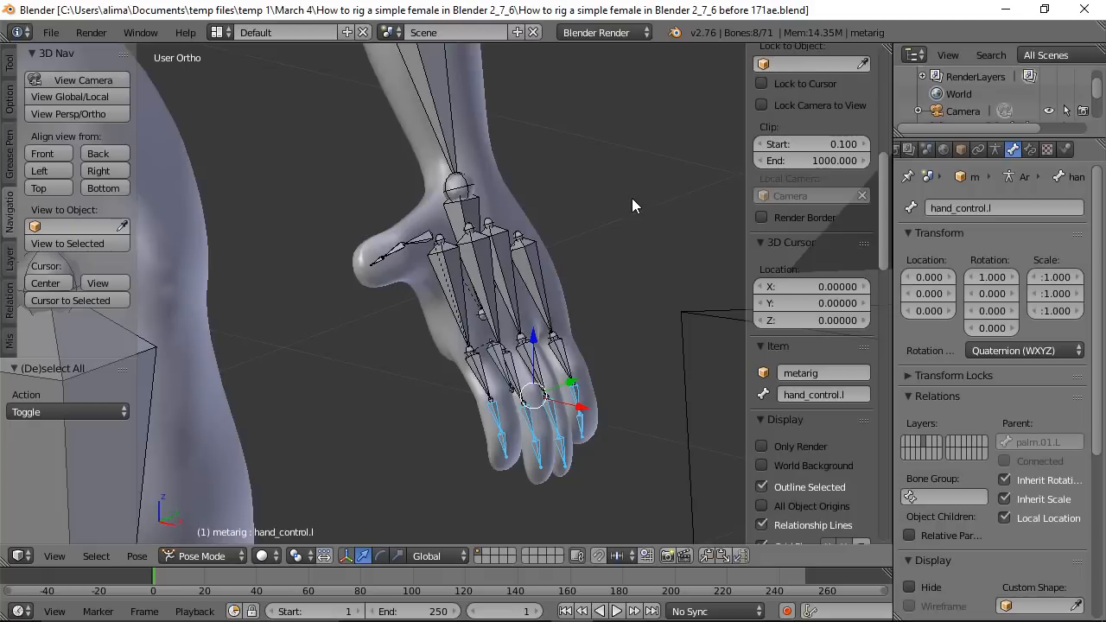
{"action": "key", "text": "i"}
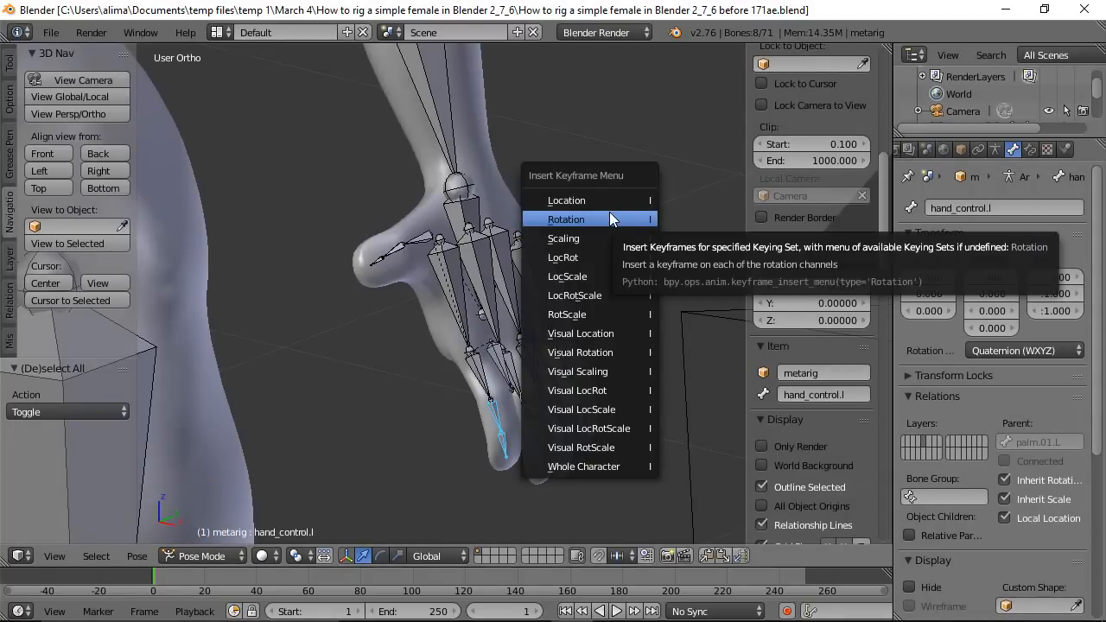
{"action": "left_click", "coordinate": [609, 219]}
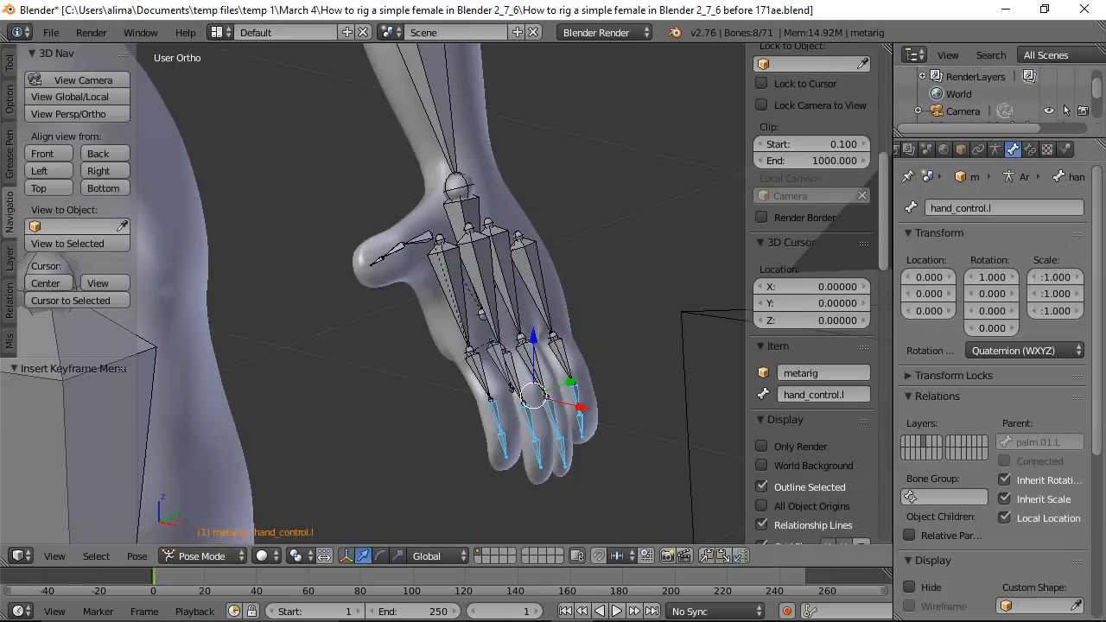
{"action": "key", "text": "ctrl+alt+s"}
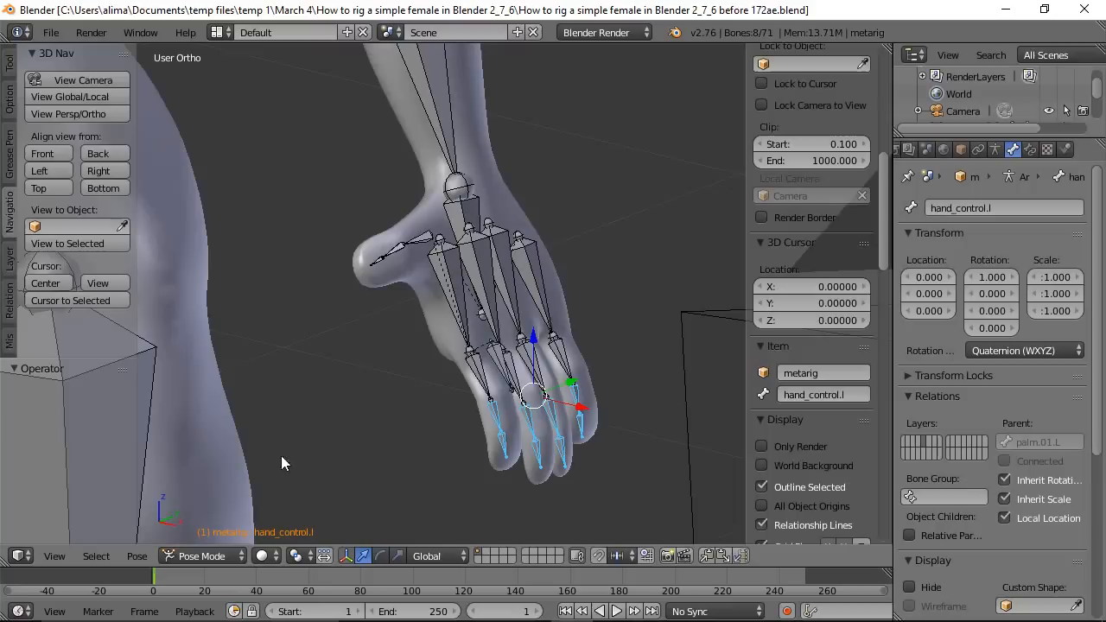
Hide the body mesh Cube in Object Mode and return the metarig armature to Pose Mode.
{"action": "left_click", "coordinate": [232, 555]}
{"action": "left_click", "coordinate": [211, 536]}
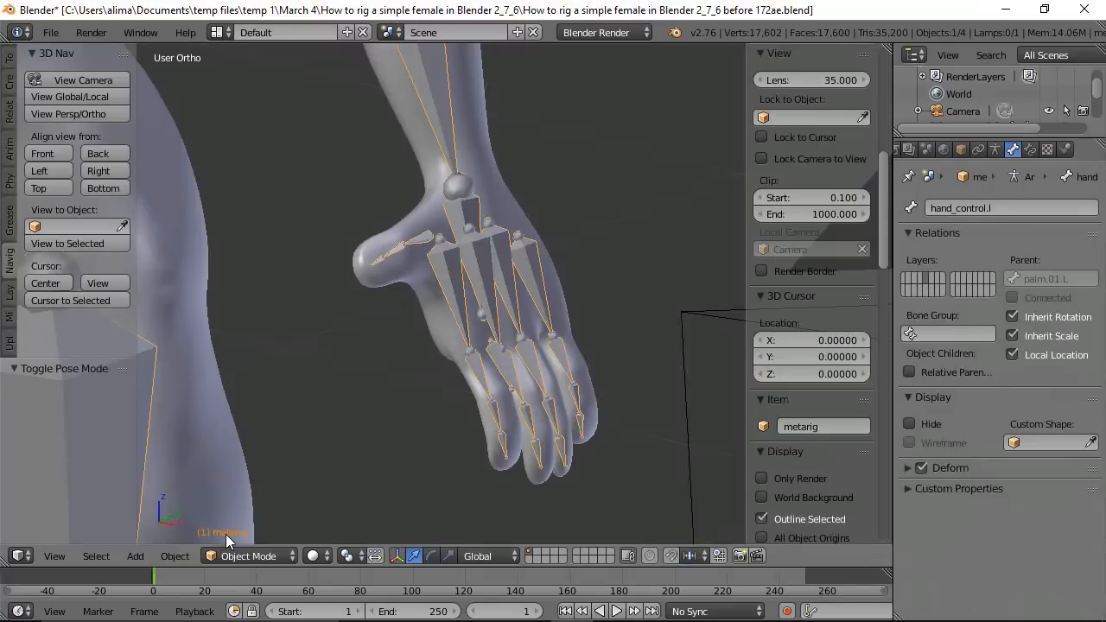
{"action": "right_click", "coordinate": [490, 174]}
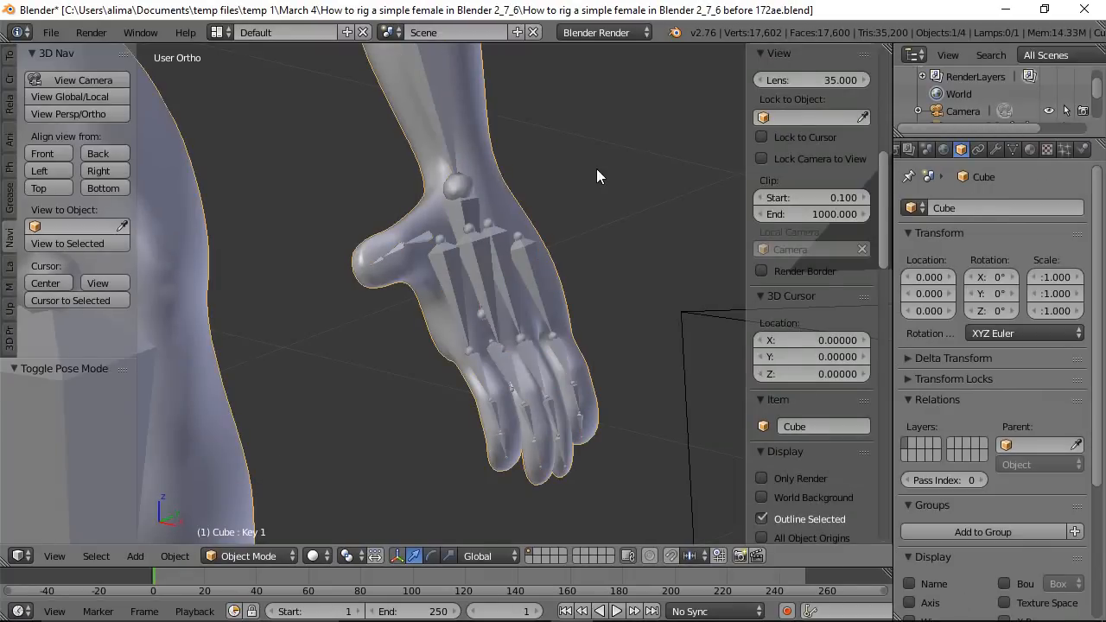
{"action": "key", "text": "h"}
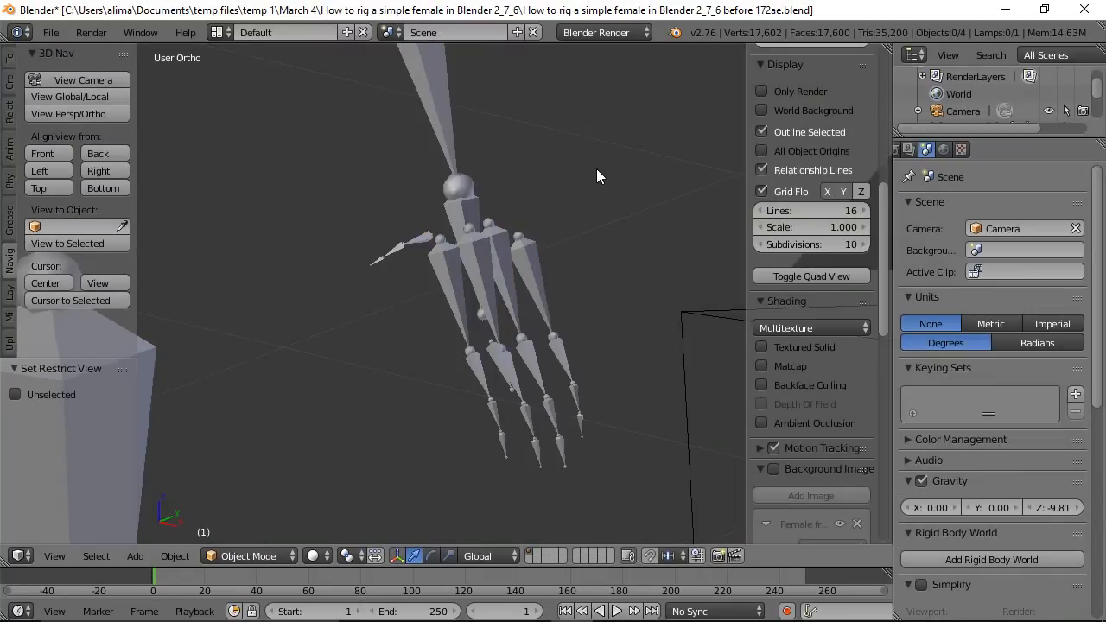
{"action": "right_click", "coordinate": [444, 103]}
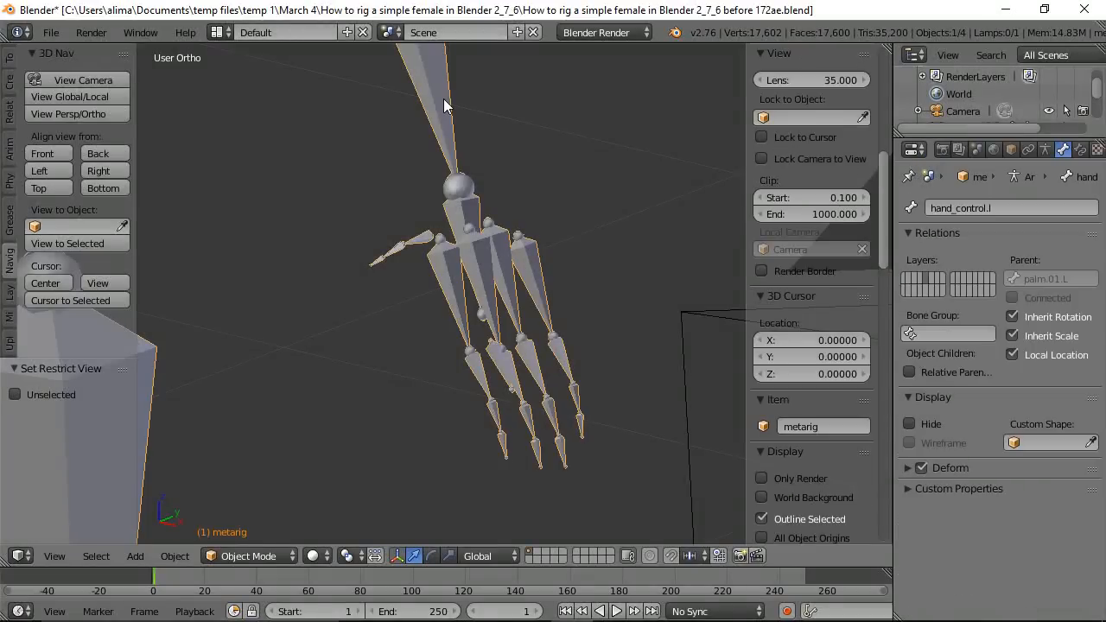
{"action": "left_click", "coordinate": [271, 555]}
{"action": "left_click", "coordinate": [250, 497]}
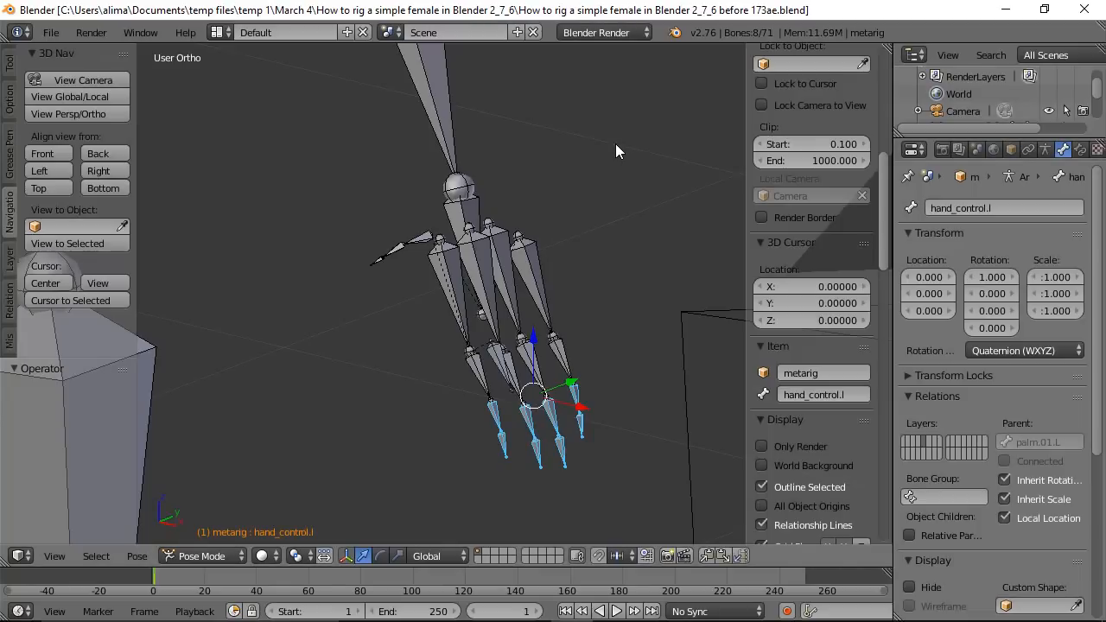
Show the hand bones from the front and advance the timeline to frame 10.
{"action": "left_click", "coordinate": [49, 154]}
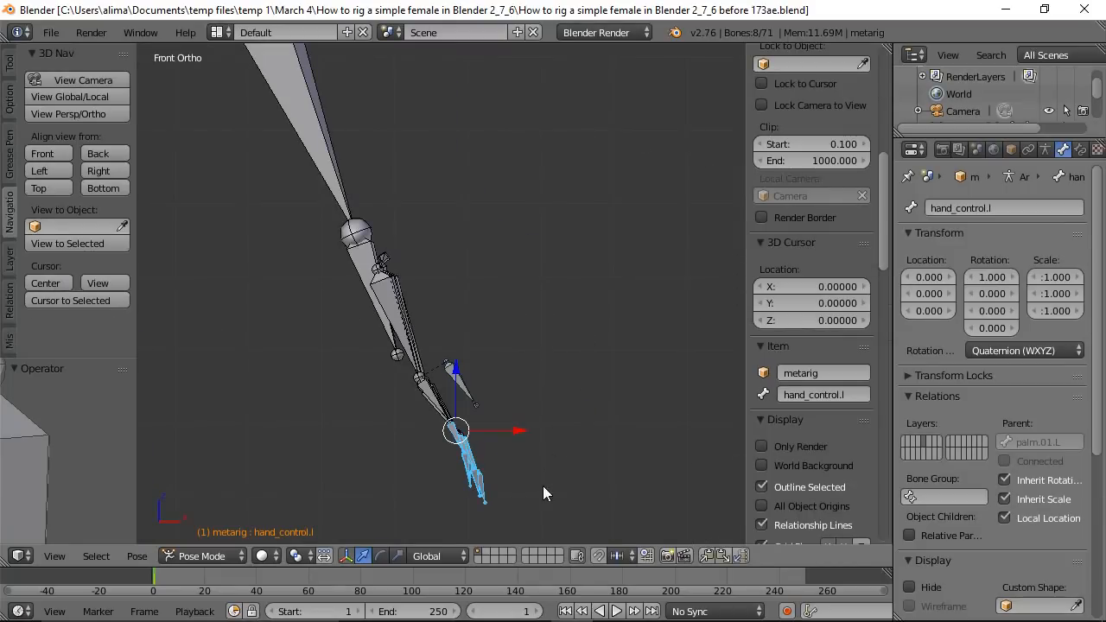
{"action": "left_click", "coordinate": [537, 612]}
{"action": "left_click", "coordinate": [537, 611]}
{"action": "left_click", "coordinate": [536, 612]}
{"action": "left_click", "coordinate": [537, 611]}
{"action": "left_click", "coordinate": [537, 612]}
{"action": "left_click", "coordinate": [537, 612]}
{"action": "left_click", "coordinate": [537, 612]}
{"action": "left_click", "coordinate": [537, 612]}
{"action": "left_click", "coordinate": [536, 612]}
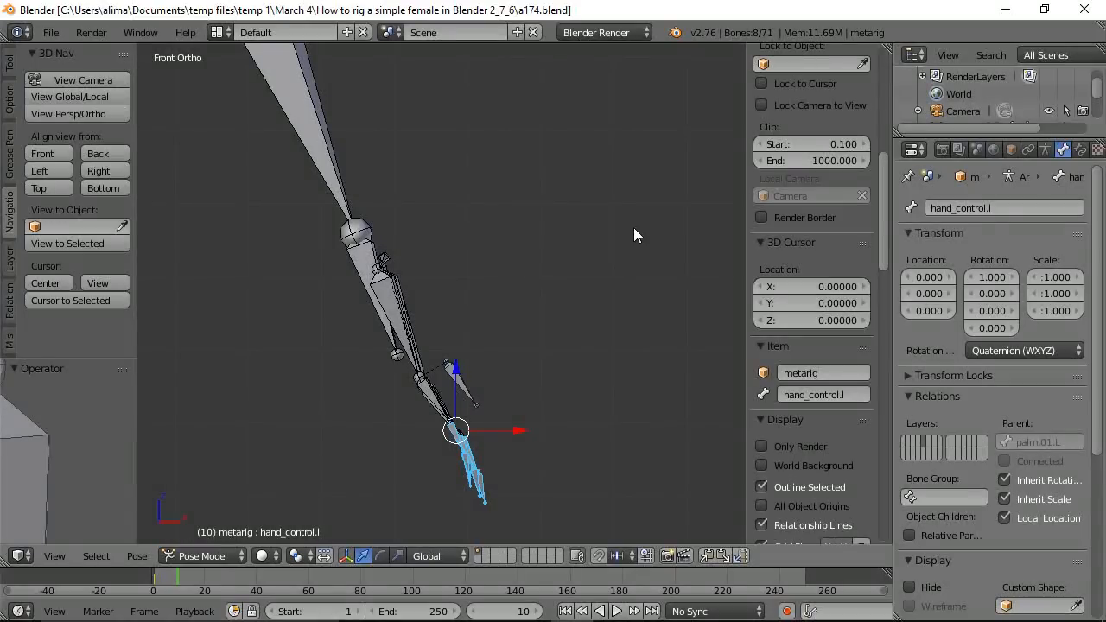
Rotate the selected finger bones about 110° around the global Y axis to curl them toward the palm.
{"action": "key", "text": "r"}
{"action": "key", "text": "y"}
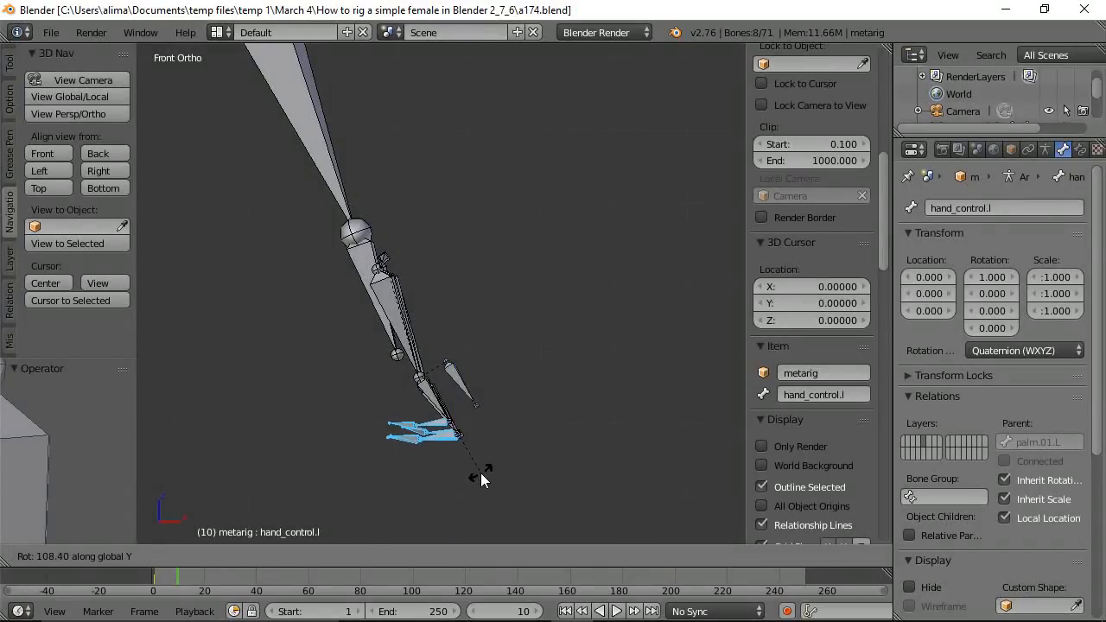
{"action": "left_click", "coordinate": [479, 473]}
{"action": "middle_click_drag", "start_coordinate": [463, 249], "coordinate": [532, 373]}
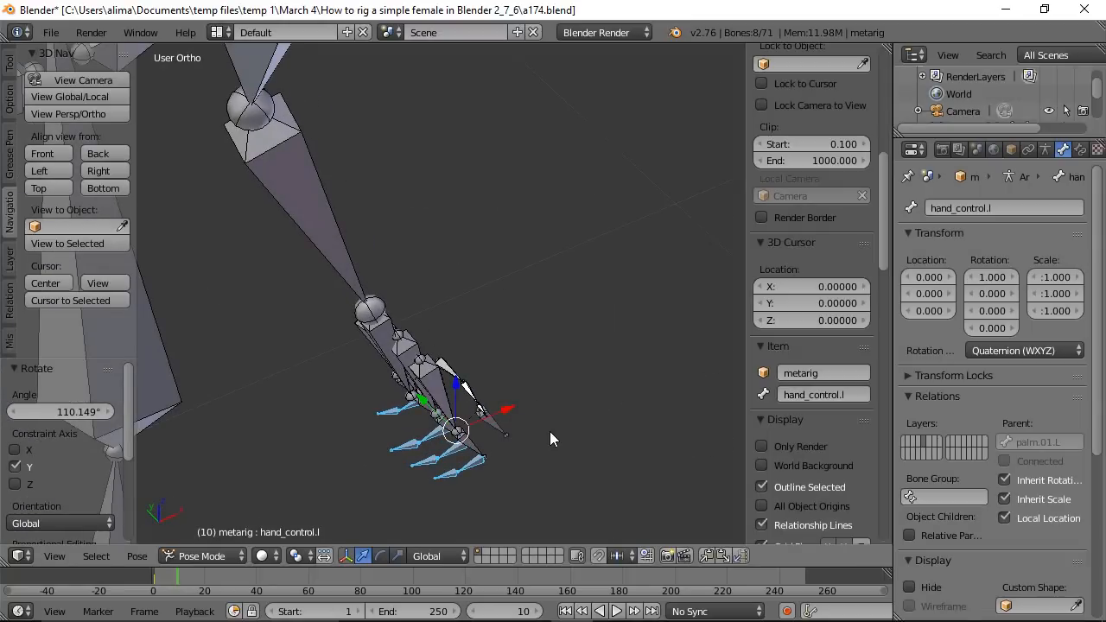
Rotate only the four fingertip bones about 74° around the global Y axis and save the file as a176.
{"action": "key", "text": "a"}
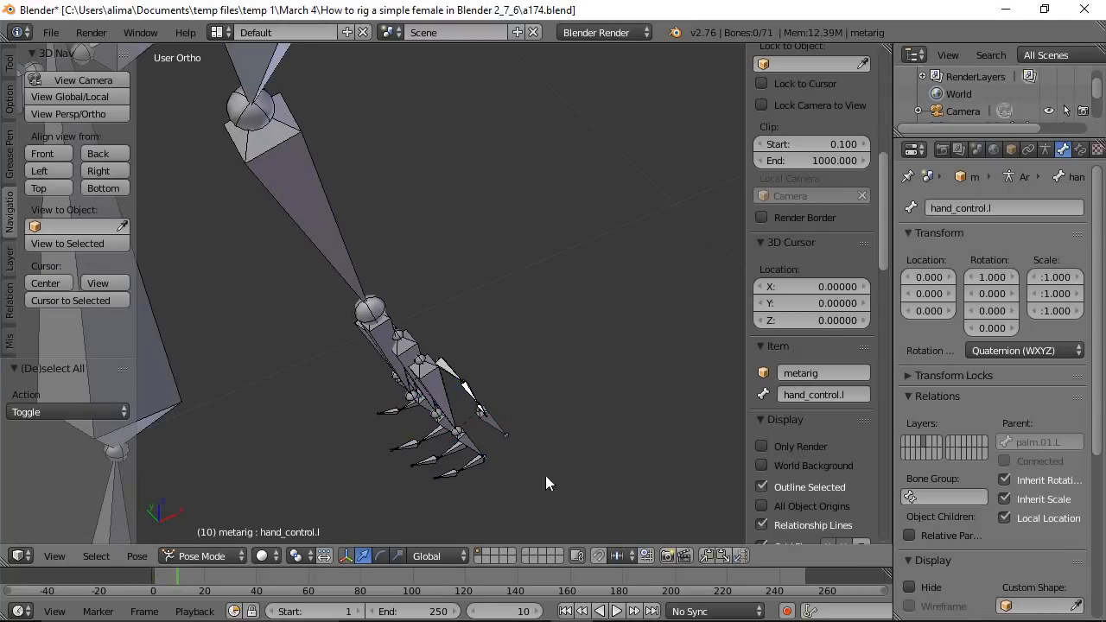
{"action": "key", "text": "c"}
{"action": "mouse_move", "coordinate": [439, 492]}
{"action": "left_mouse_down"}
{"action": "mouse_move", "coordinate": [417, 484]}
{"action": "mouse_move", "coordinate": [371, 432]}
{"action": "mouse_move", "coordinate": [351, 439]}
{"action": "left_mouse_up"}
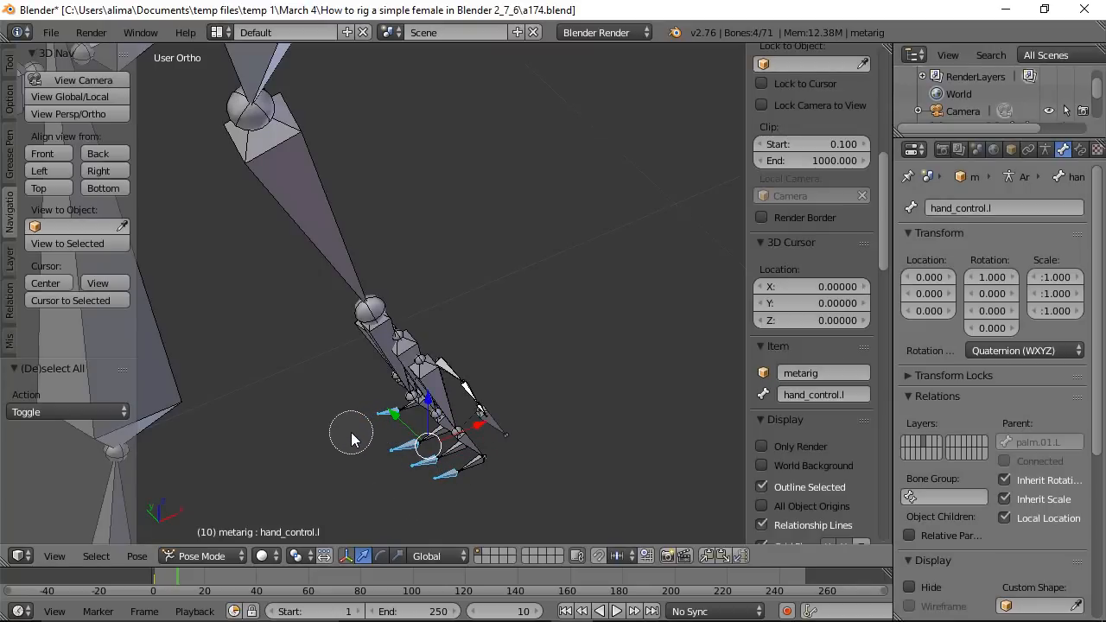
{"action": "right_click", "coordinate": [351, 439]}
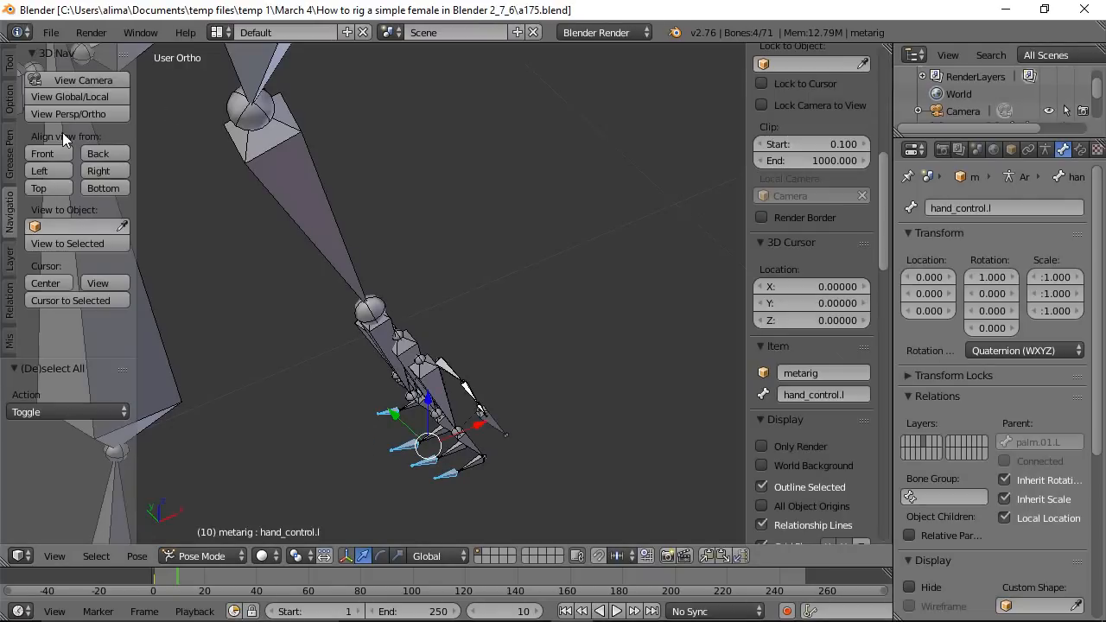
{"action": "left_click", "coordinate": [47, 152]}
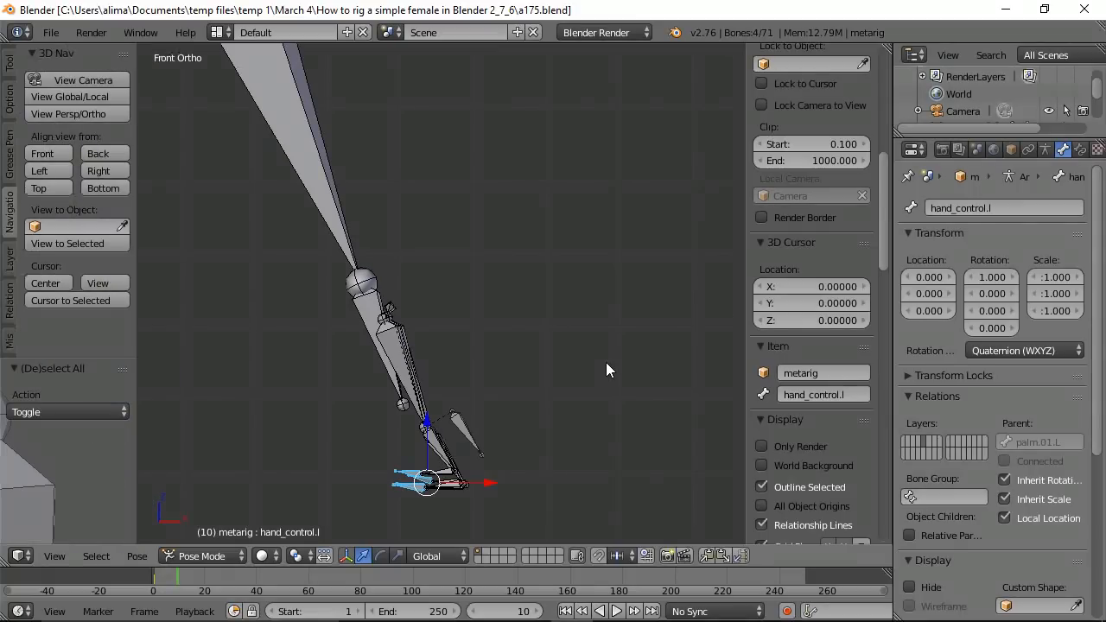
{"action": "key", "text": "r"}
{"action": "key", "text": "y"}
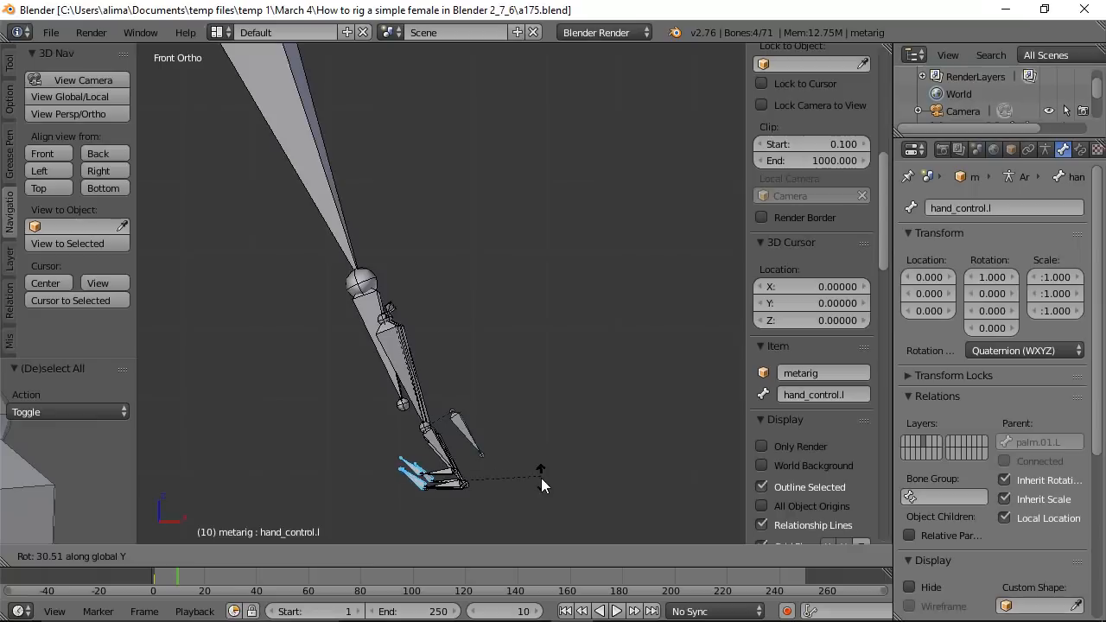
{"action": "left_click", "coordinate": [455, 507]}
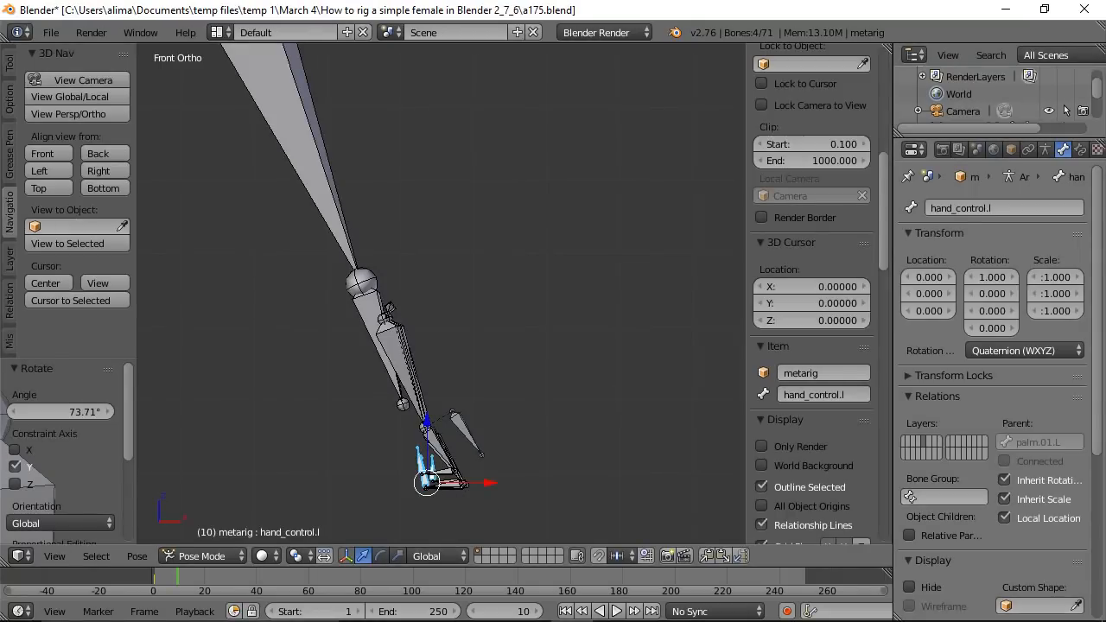
{"action": "key", "text": "ctrl+alt+s"}
Add the four middle finger bones to the selection and insert a Rotation keyframe for all eight at frame 10.
{"action": "middle_click_drag", "start_coordinate": [461, 198], "coordinate": [538, 274]}
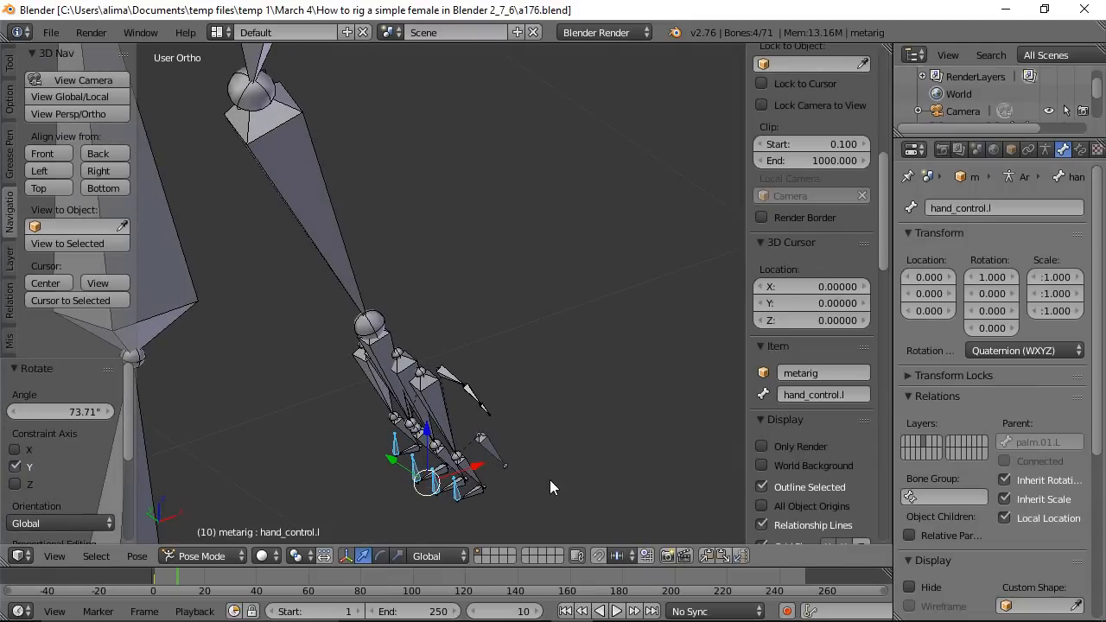
{"action": "key", "text": "c"}
{"action": "left_click_drag", "start_coordinate": [466, 519], "coordinate": [400, 482]}
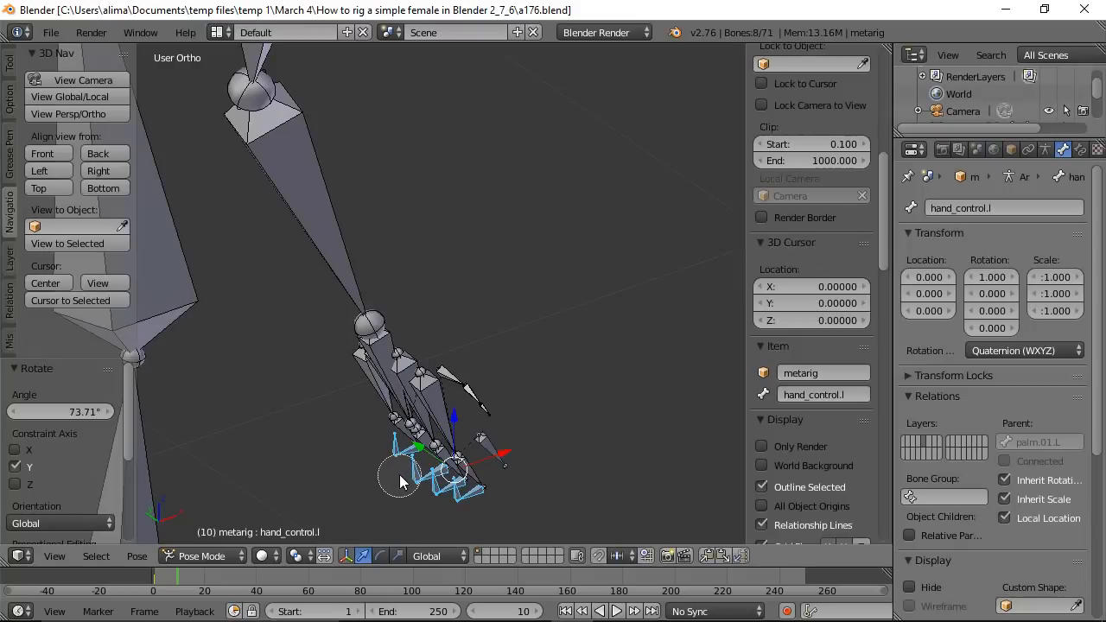
{"action": "right_click", "coordinate": [363, 478]}
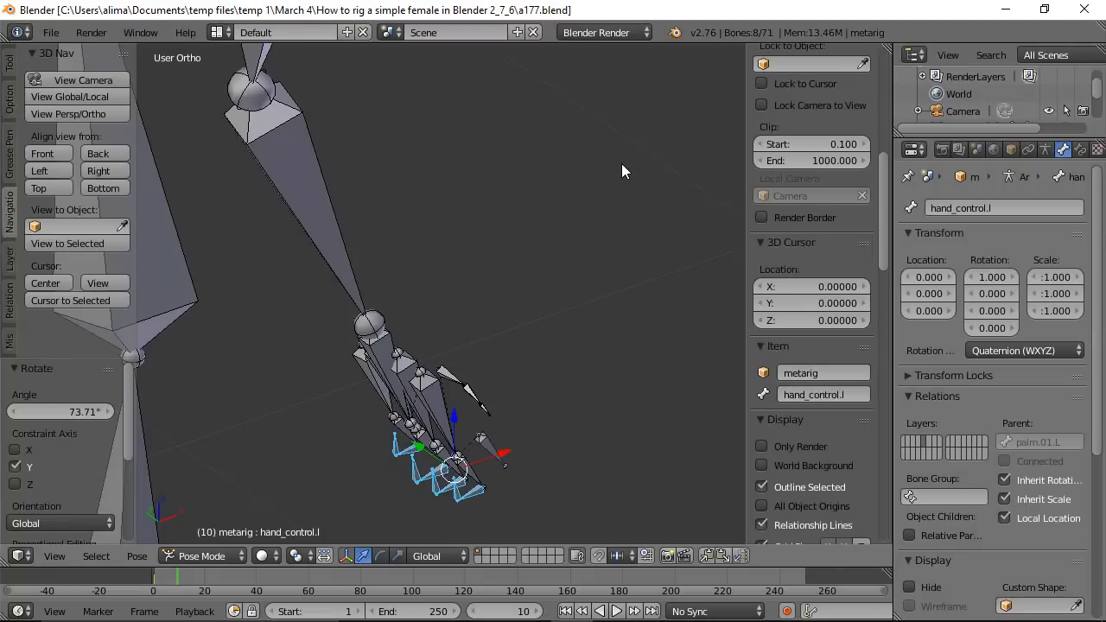
{"action": "left_click", "coordinate": [55, 150]}
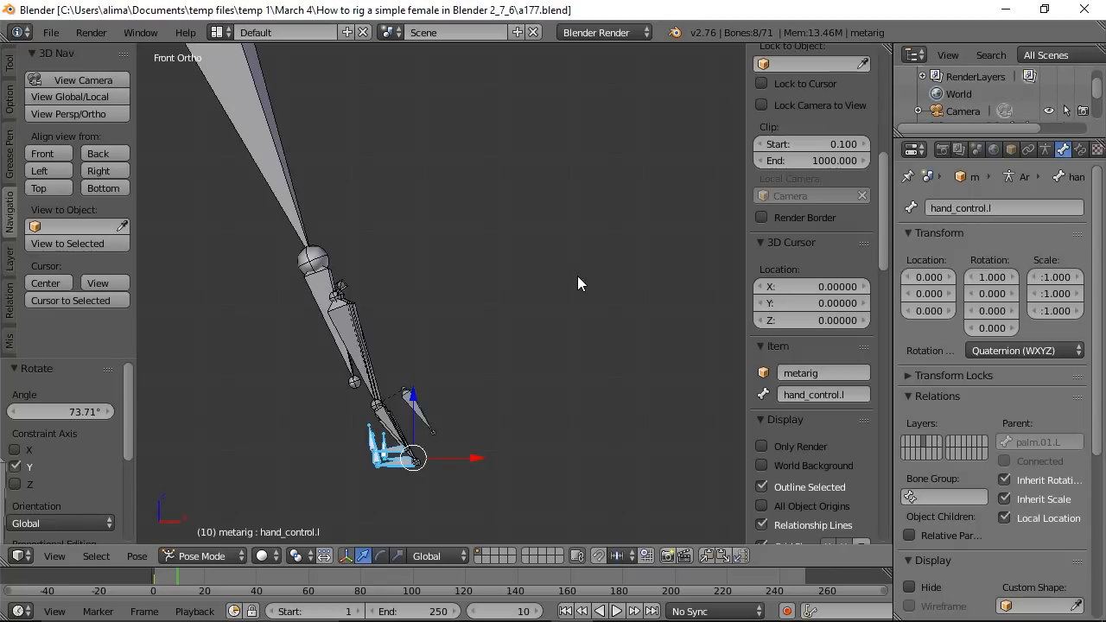
{"action": "key", "text": "i"}
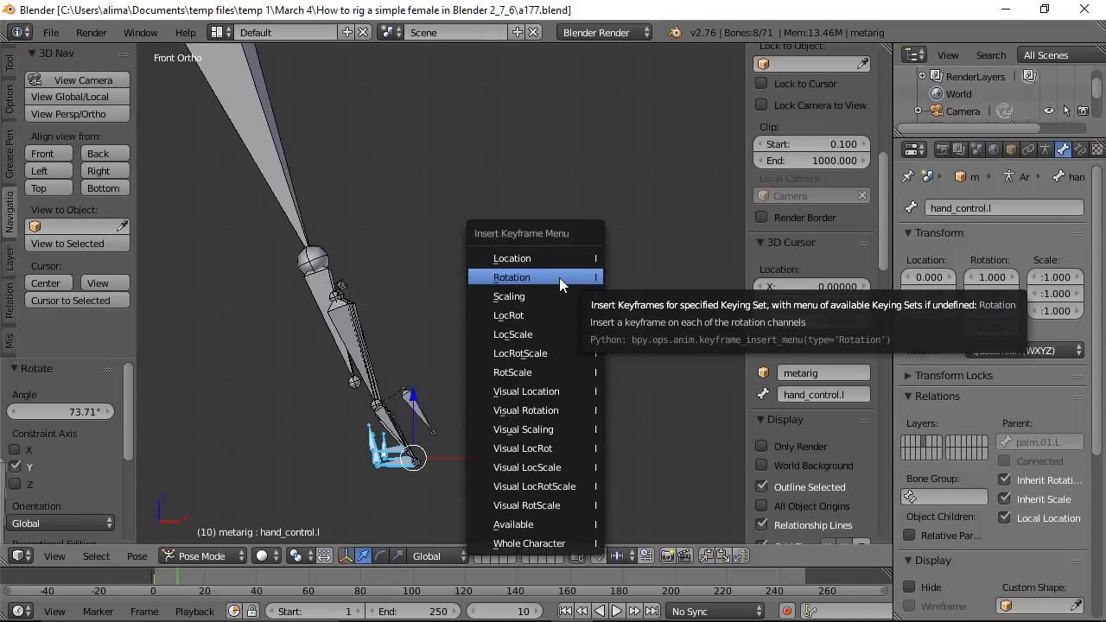
{"action": "left_click", "coordinate": [559, 277]}
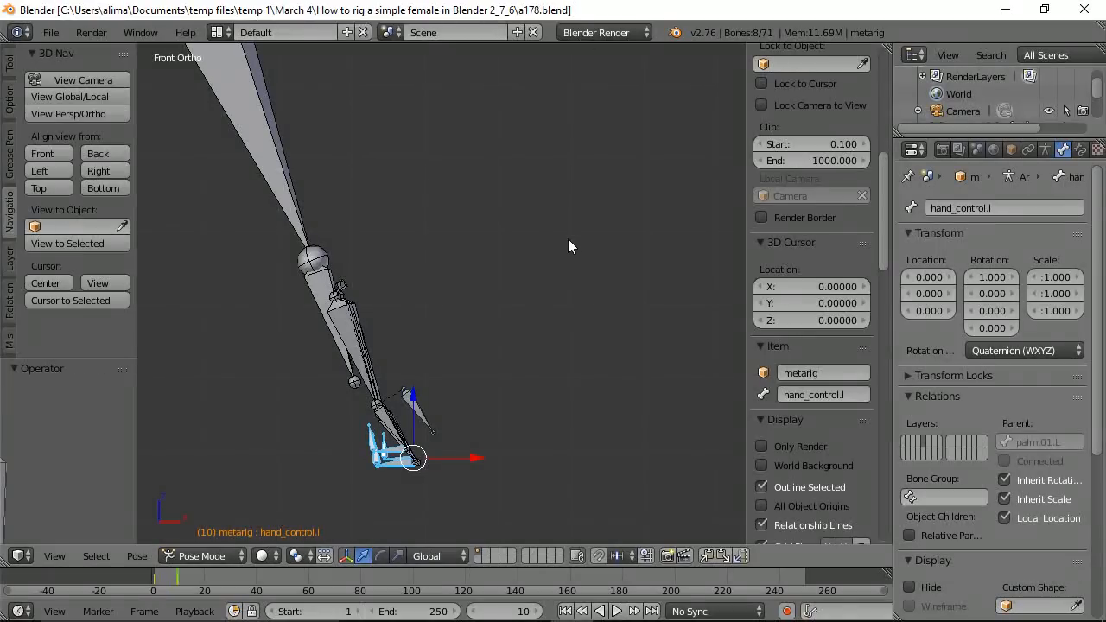
Step the timeline back from frame 10 to frame 1.
{"action": "left_click", "coordinate": [473, 611]}
{"action": "left_click", "coordinate": [472, 611]}
{"action": "left_click", "coordinate": [473, 611]}
{"action": "left_click", "coordinate": [472, 611]}
{"action": "left_click", "coordinate": [473, 611]}
{"action": "left_click", "coordinate": [473, 611]}
{"action": "left_click", "coordinate": [472, 611]}
{"action": "left_click", "coordinate": [473, 611]}
{"action": "left_click", "coordinate": [473, 611]}
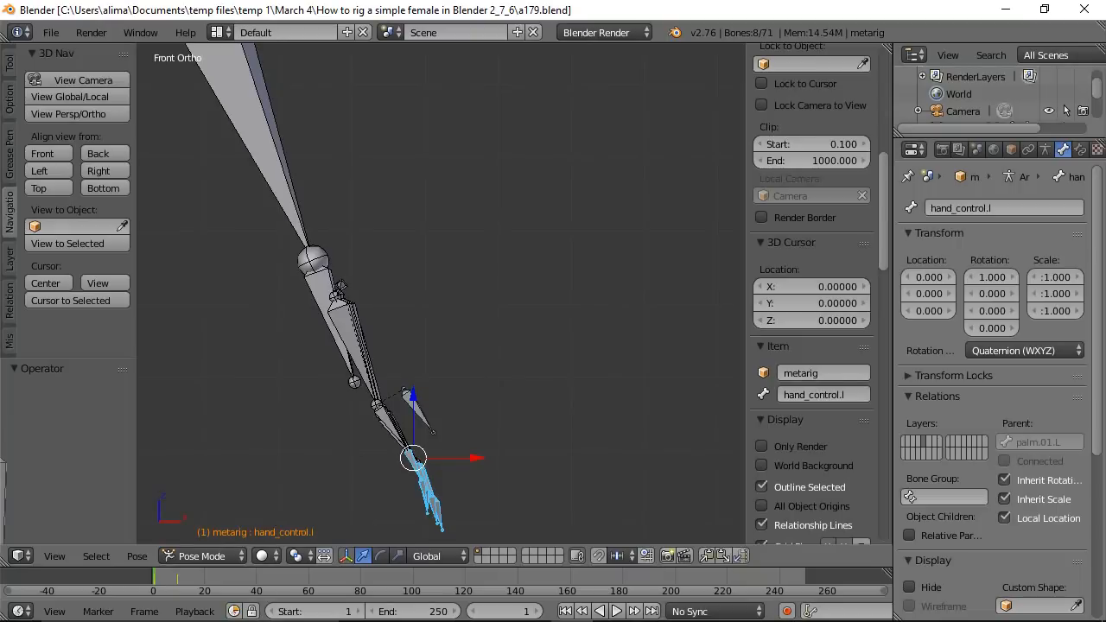
Split the 3D view, turn the new area into a Dope Sheet and fit all keyframes in it.
{"action": "left_click_drag", "start_coordinate": [3, 563], "coordinate": [369, 585]}
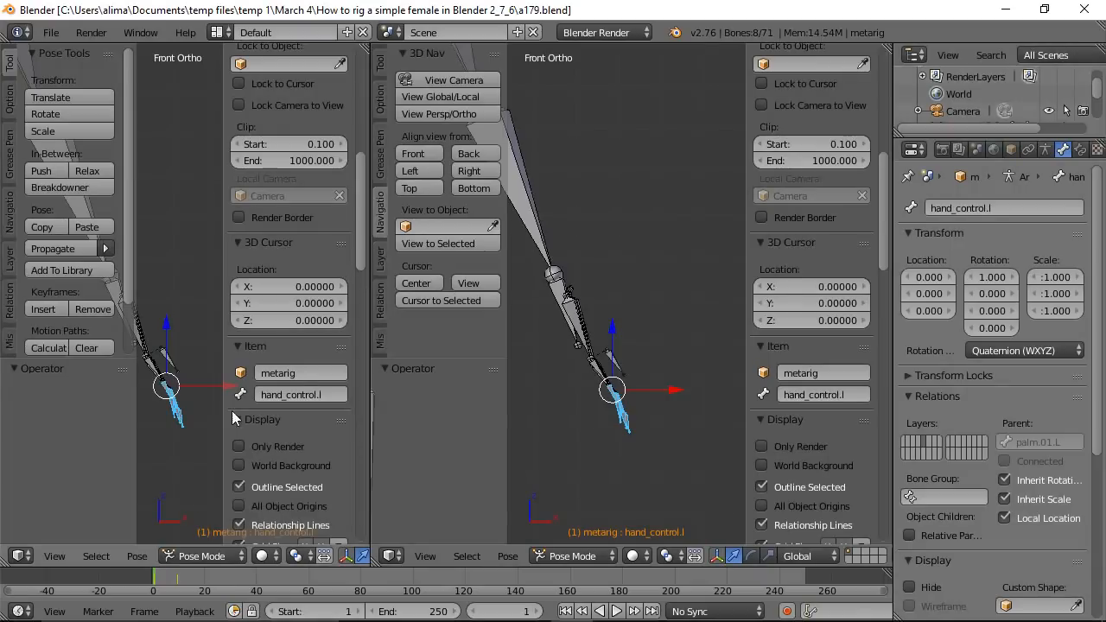
{"action": "left_click", "coordinate": [22, 557]}
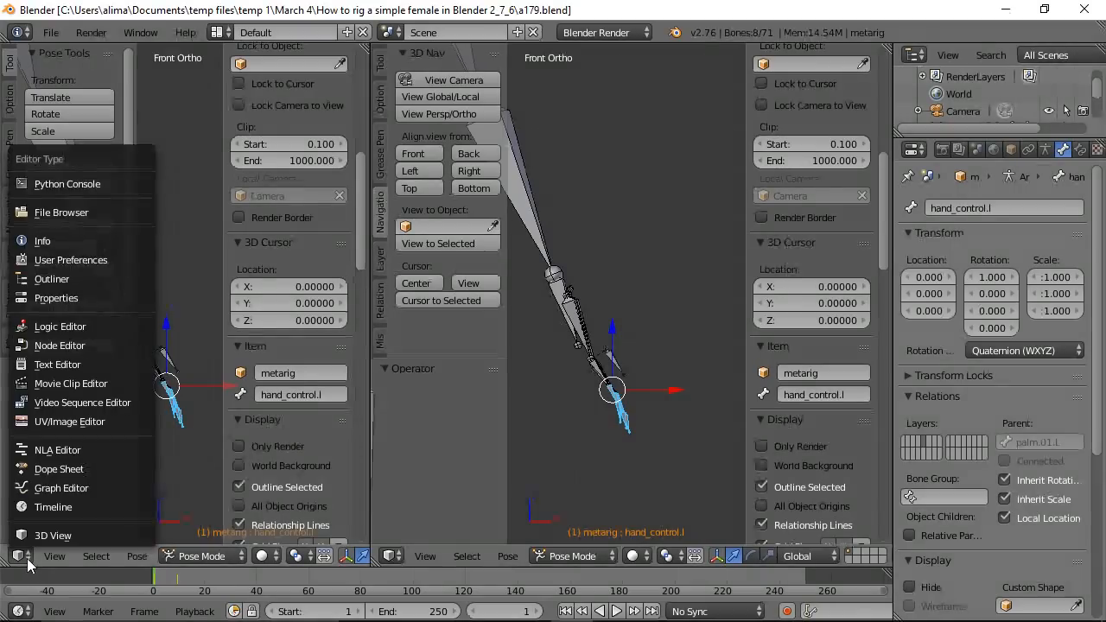
{"action": "left_click", "coordinate": [59, 468]}
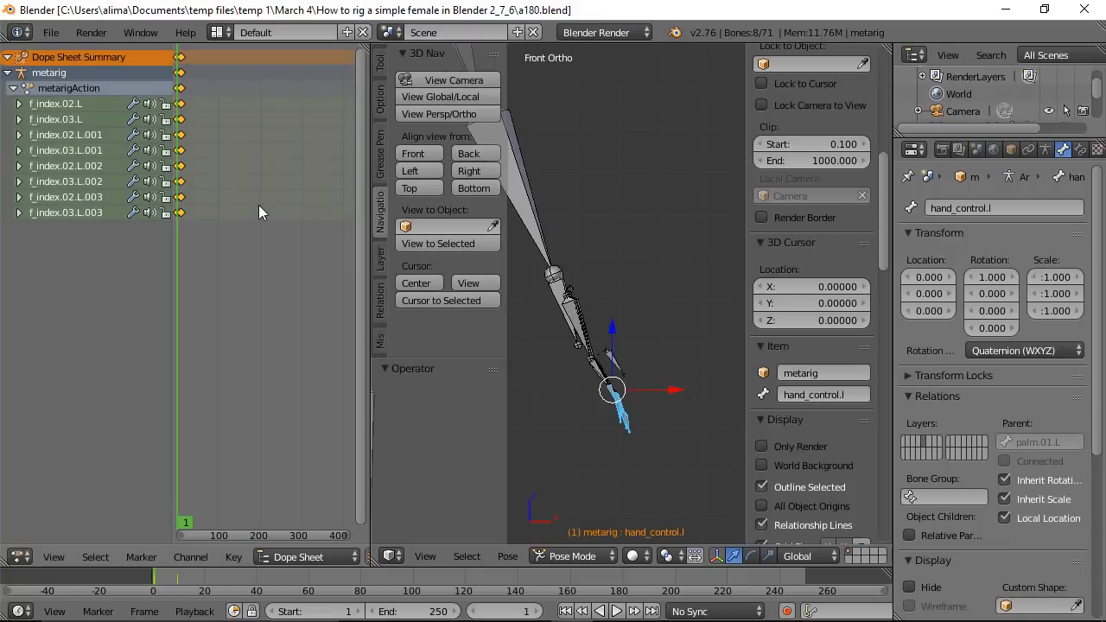
{"action": "key", "text": "Home"}
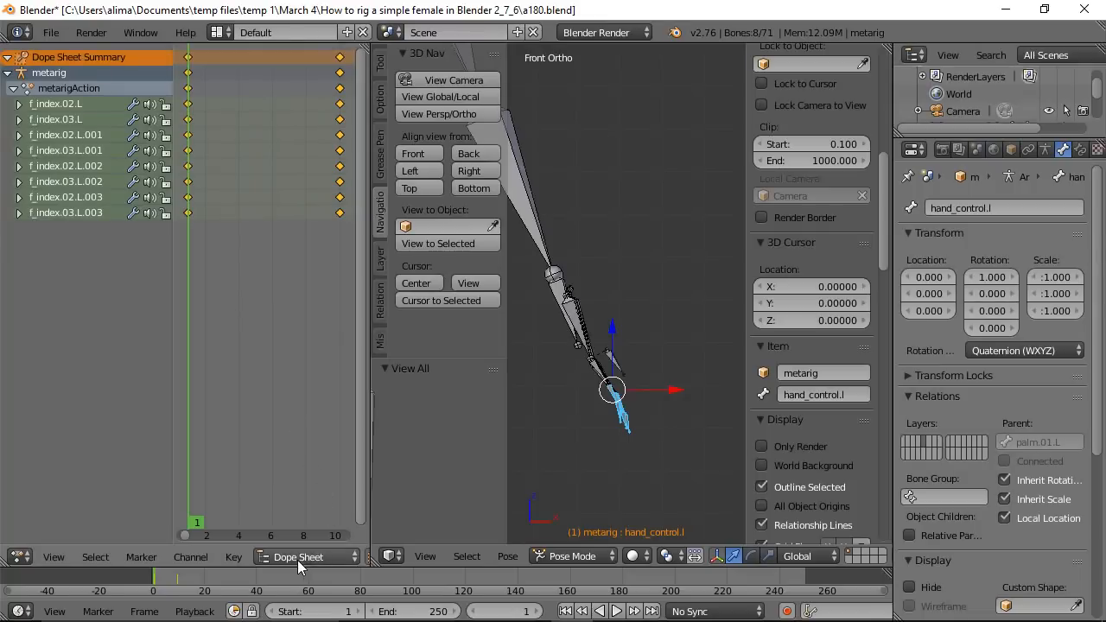
Switch the Dope Sheet to the Action Editor and rename the armature's action to finger_bend.
{"action": "left_click", "coordinate": [354, 557]}
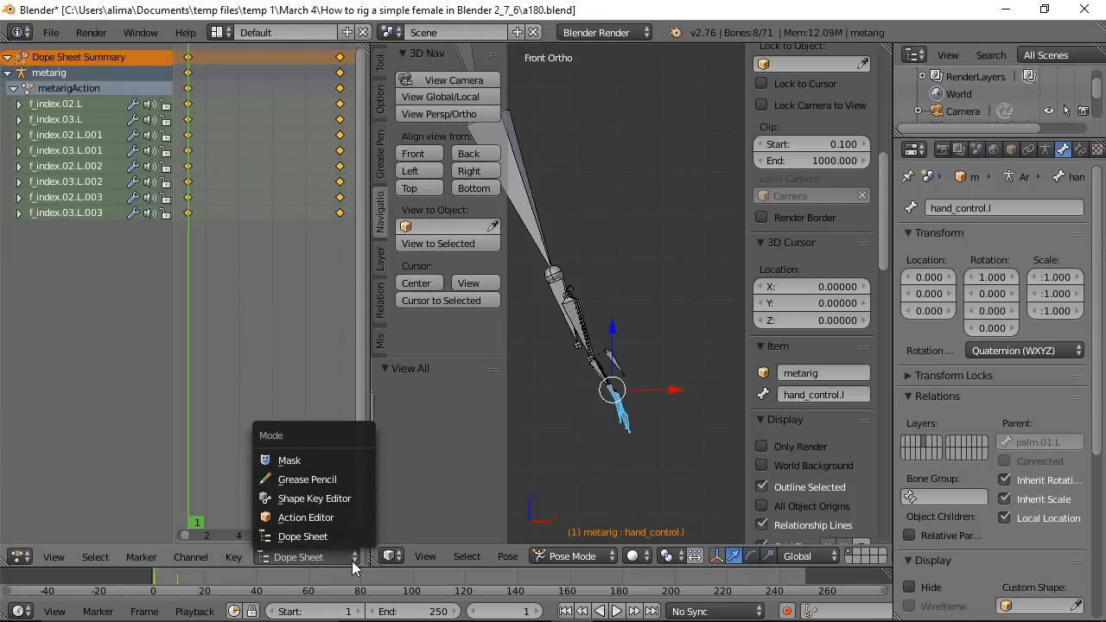
{"action": "left_click", "coordinate": [305, 518]}
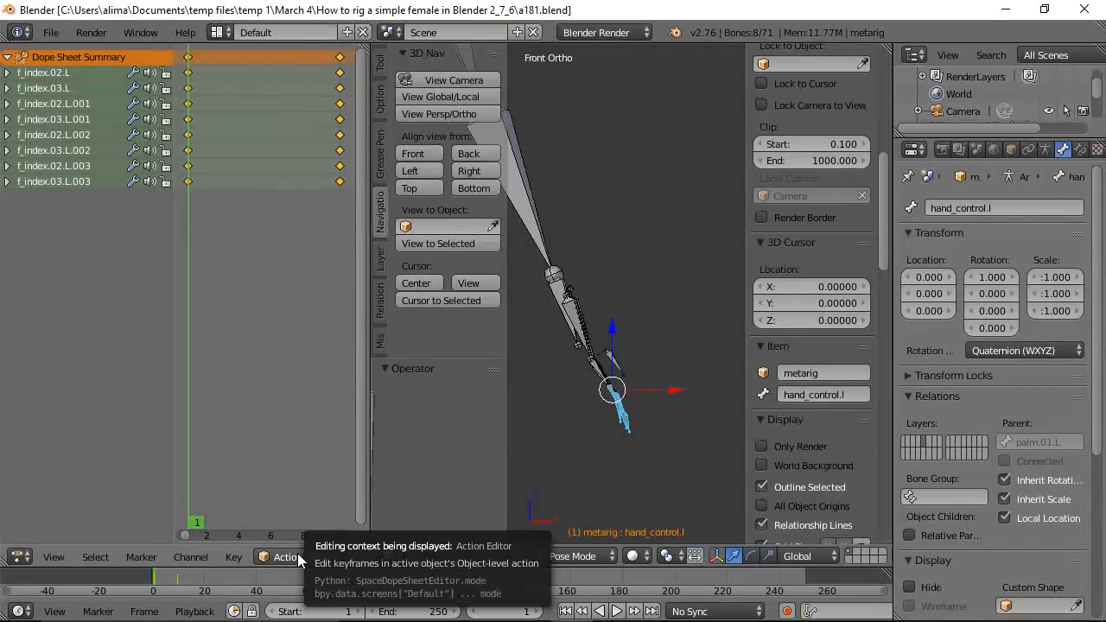
{"action": "scroll", "coordinate": [294, 560], "scroll_direction": "down", "scroll_amount": 8}
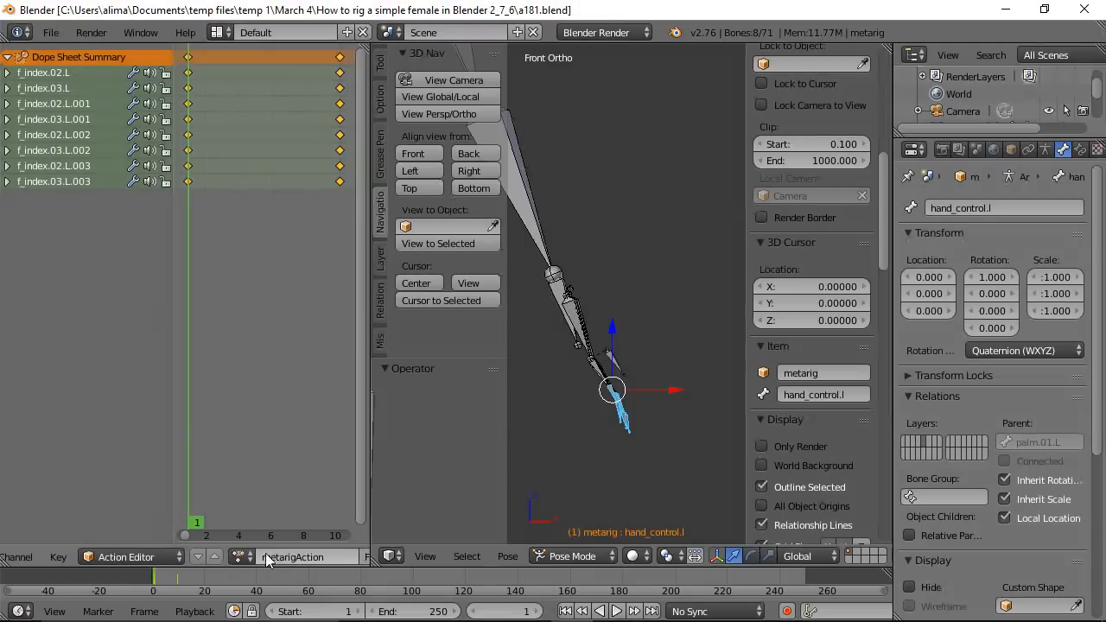
{"action": "left_click", "coordinate": [288, 558]}
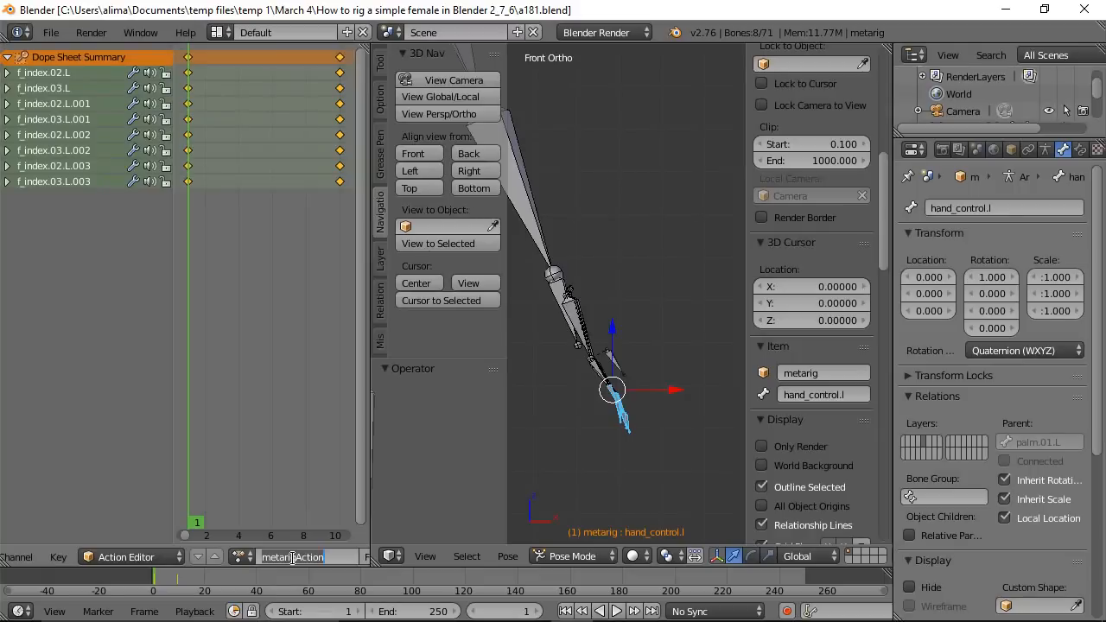
{"action": "type", "text": "finger"}
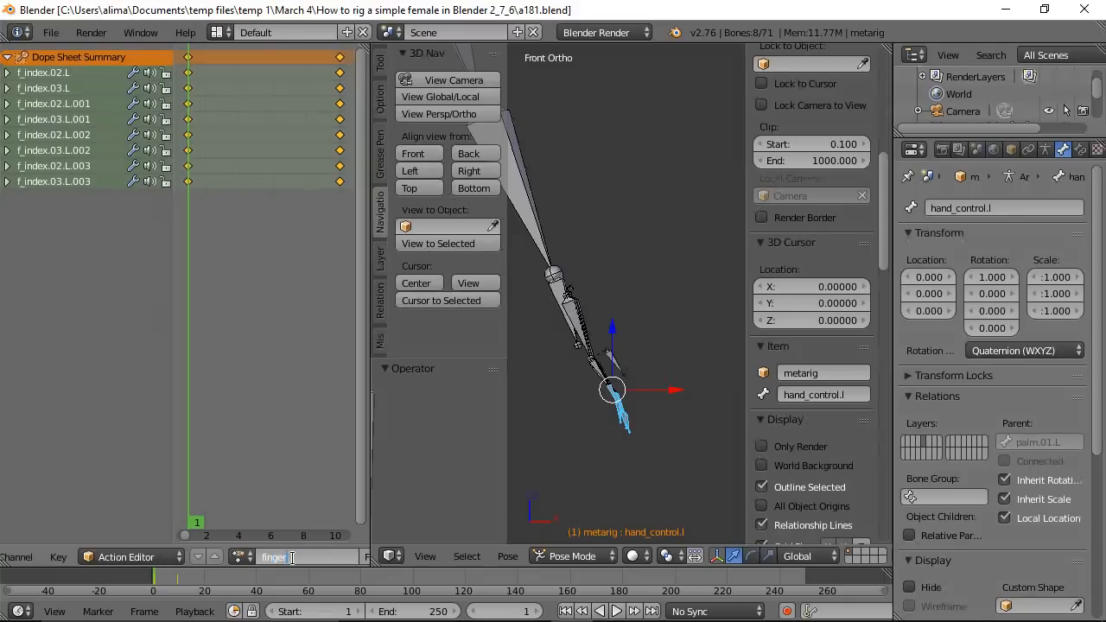
{"action": "type", "text": "_bend"}
{"action": "key", "text": "Return"}
{"action": "scroll", "coordinate": [285, 556], "scroll_direction": "down", "scroll_amount": 5}
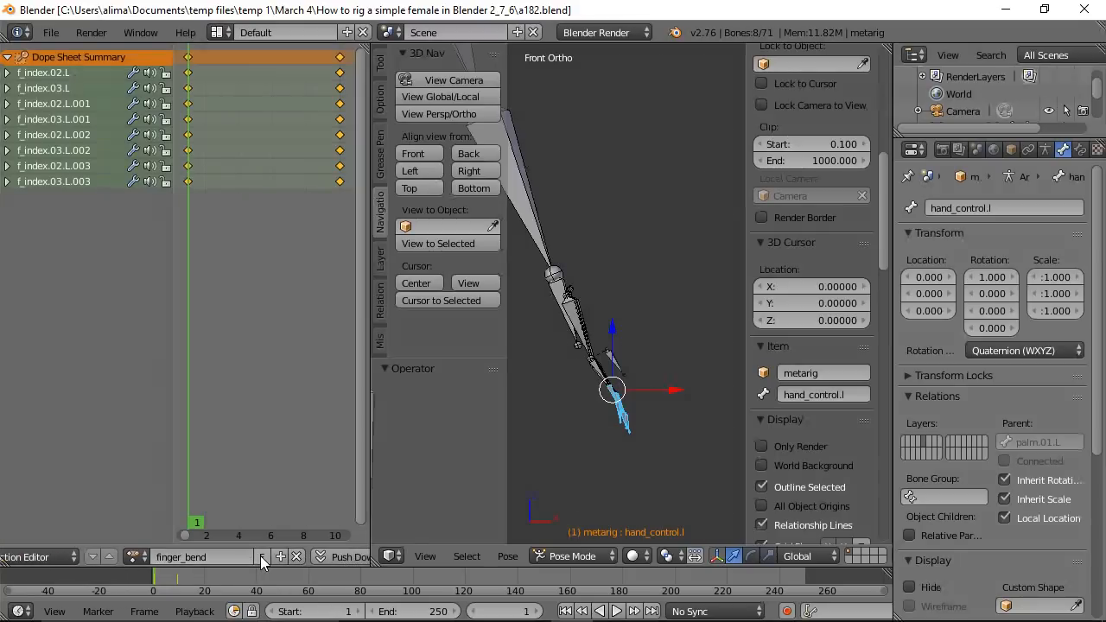
Unlink the finger_bend action from the armature with a fake user retained, and merge the editor area back into the 3D view.
{"action": "left_click", "coordinate": [260, 556]}
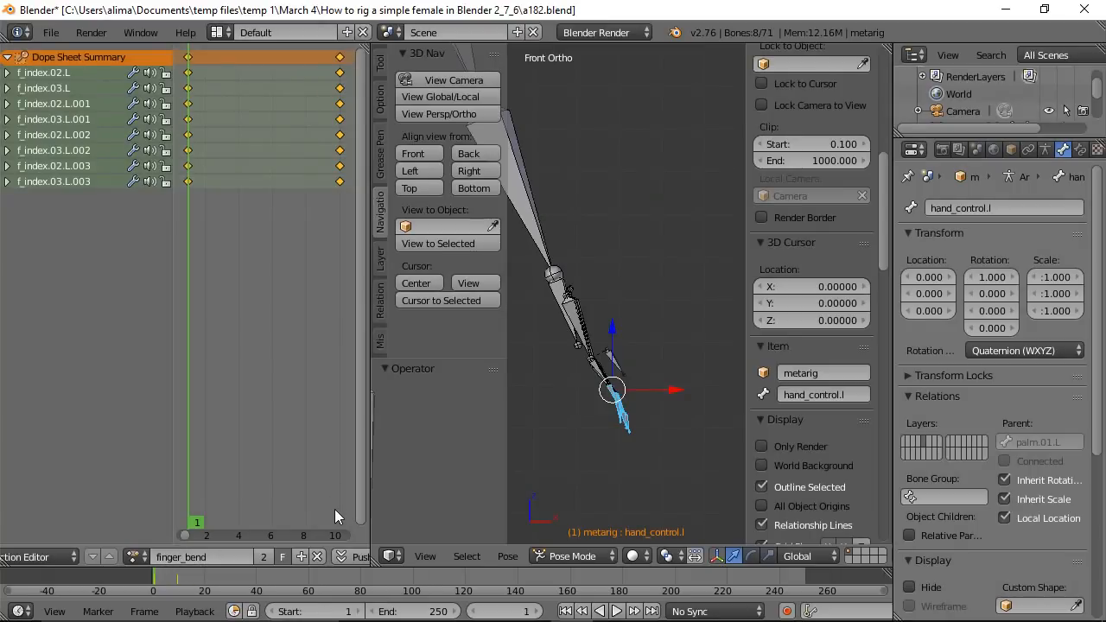
{"action": "left_click", "coordinate": [316, 557]}
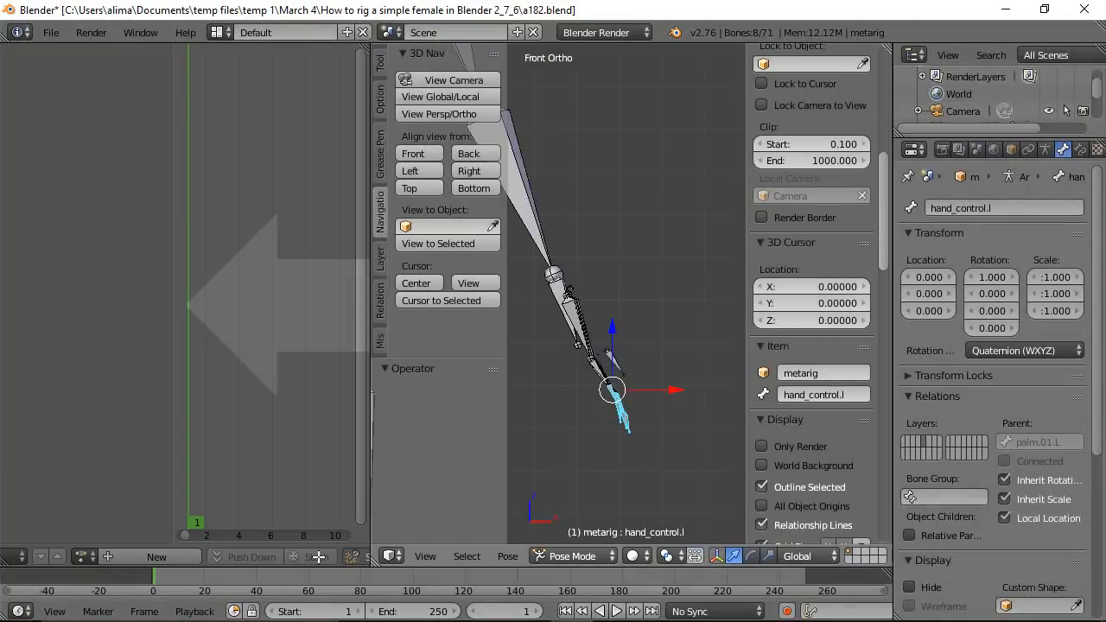
{"action": "left_click_drag", "start_coordinate": [318, 557], "coordinate": [318, 557]}
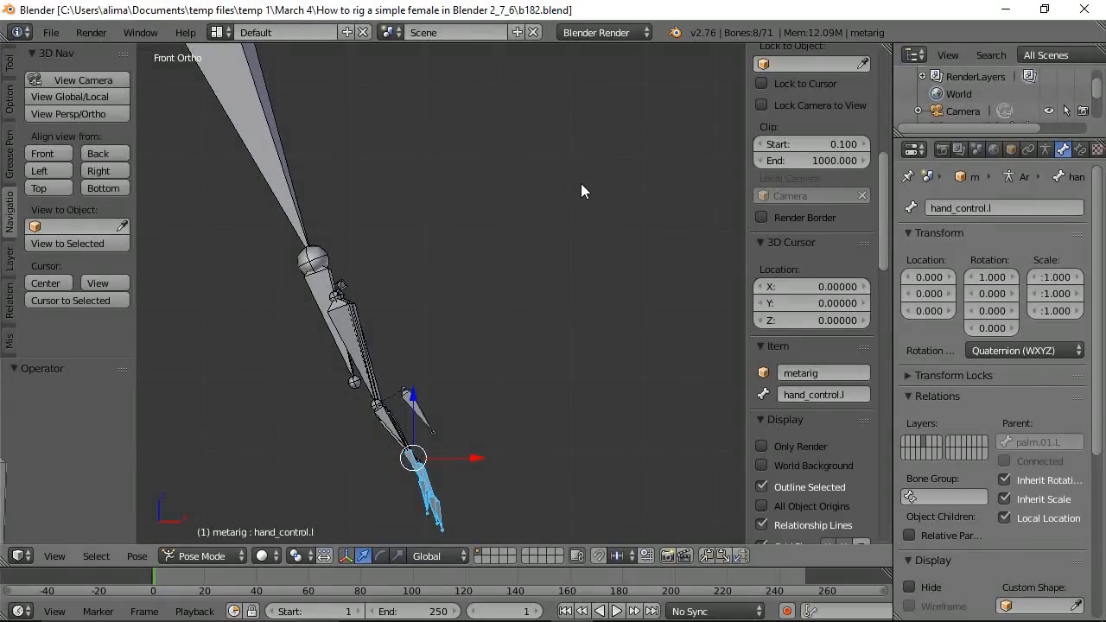
Add an Action constraint to the f_index.02.L bone with the hand_control.l bone as its target.
{"action": "key", "text": "a"}
{"action": "middle_click_drag", "start_coordinate": [589, 181], "coordinate": [521, 238]}
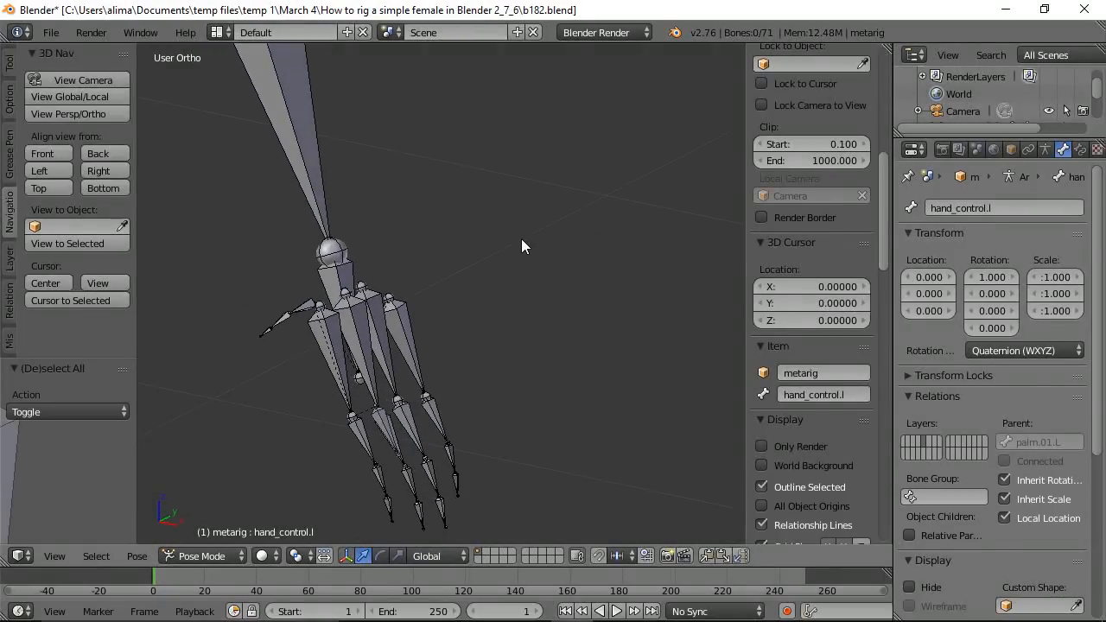
{"action": "right_click", "coordinate": [386, 426]}
{"action": "right_click", "coordinate": [381, 481], "text": "shift"}
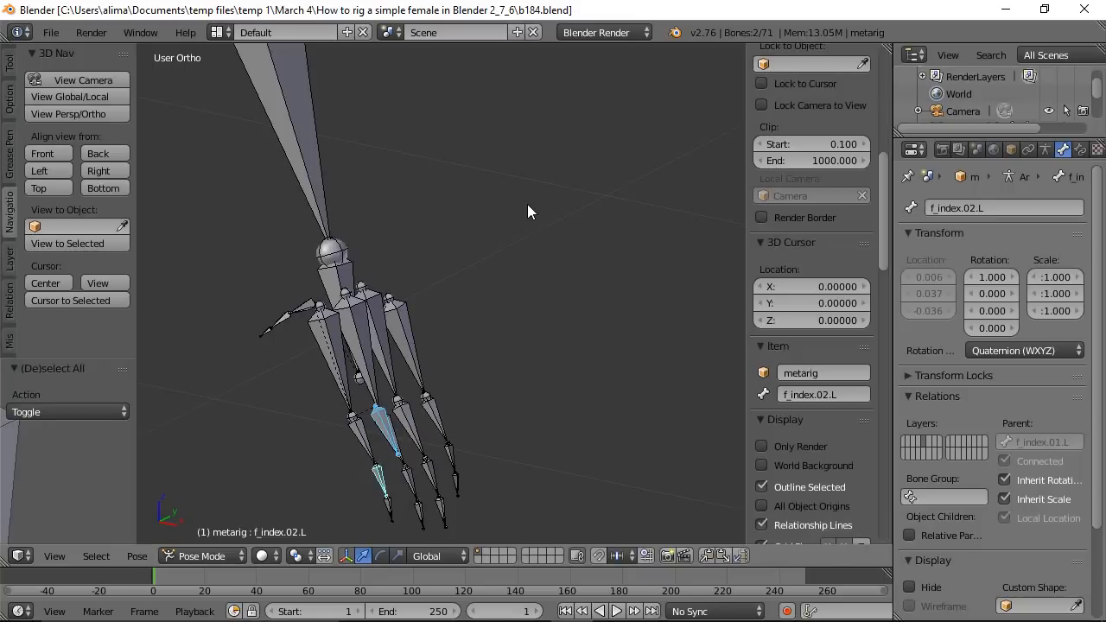
{"action": "key", "text": "ctrl+shift+c"}
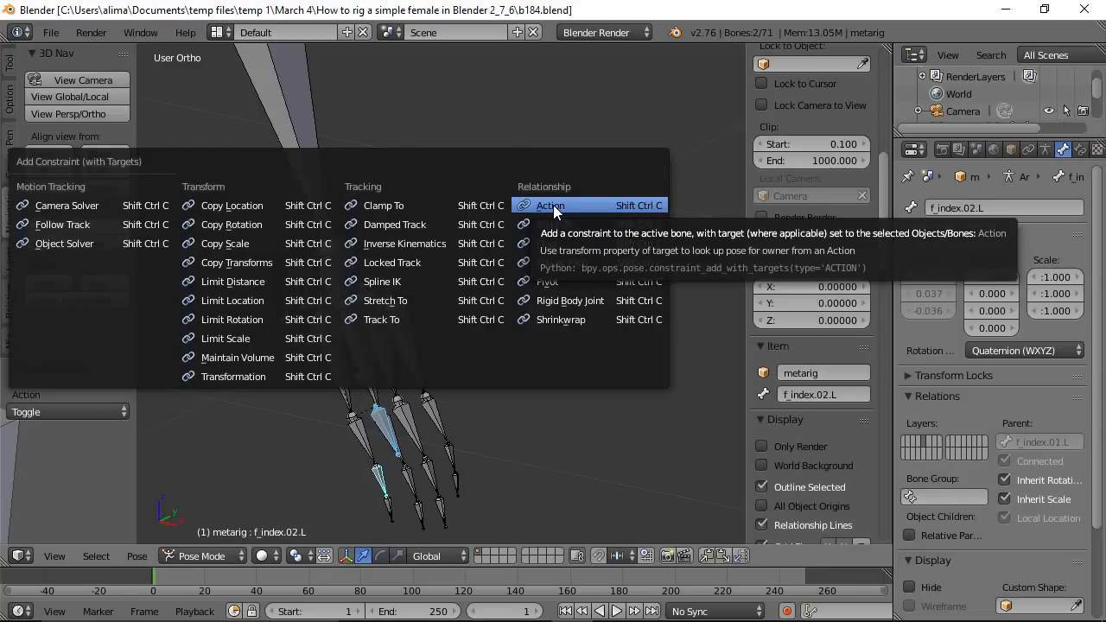
{"action": "left_click", "coordinate": [553, 205]}
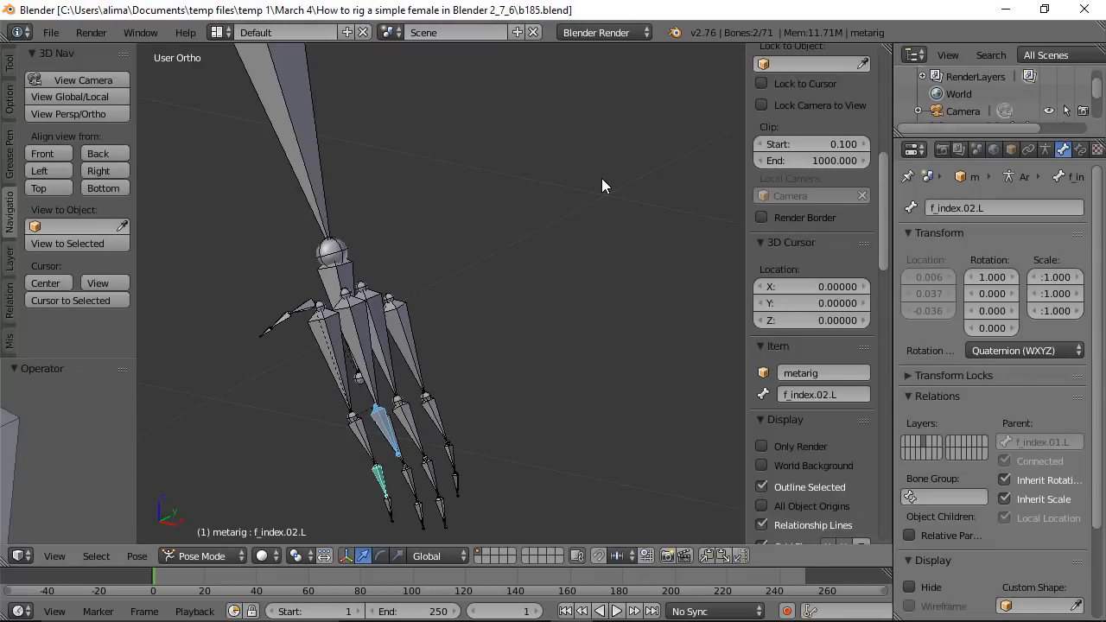
Assign the finger_bend action to the Action constraint on f_index.02.L.
{"action": "left_click", "coordinate": [1079, 150]}
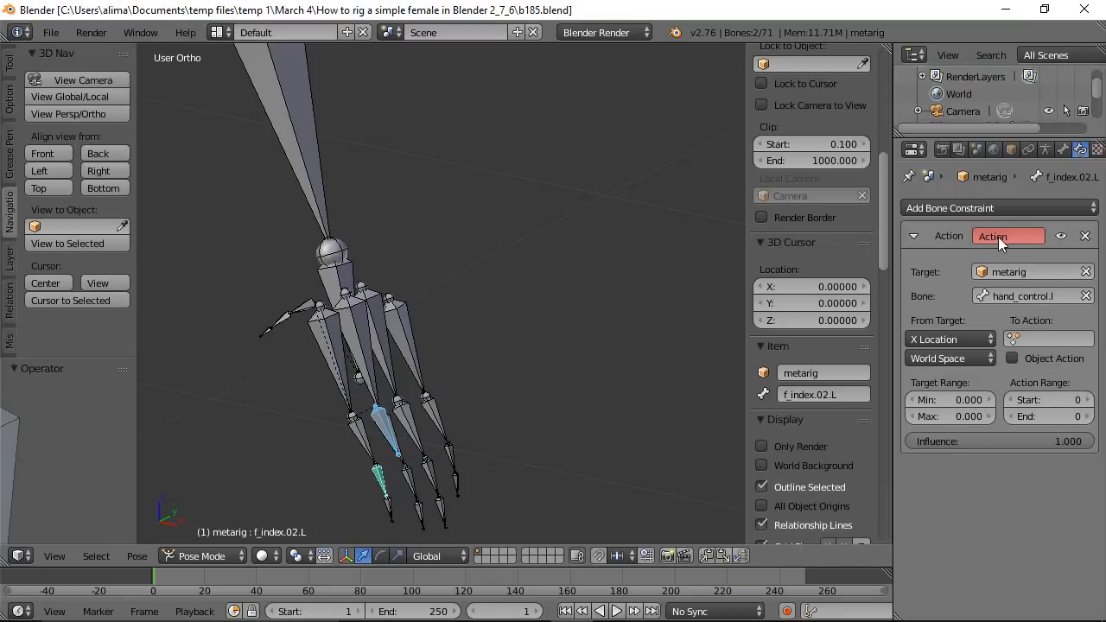
{"action": "left_click", "coordinate": [1013, 338]}
{"action": "left_click", "coordinate": [933, 364]}
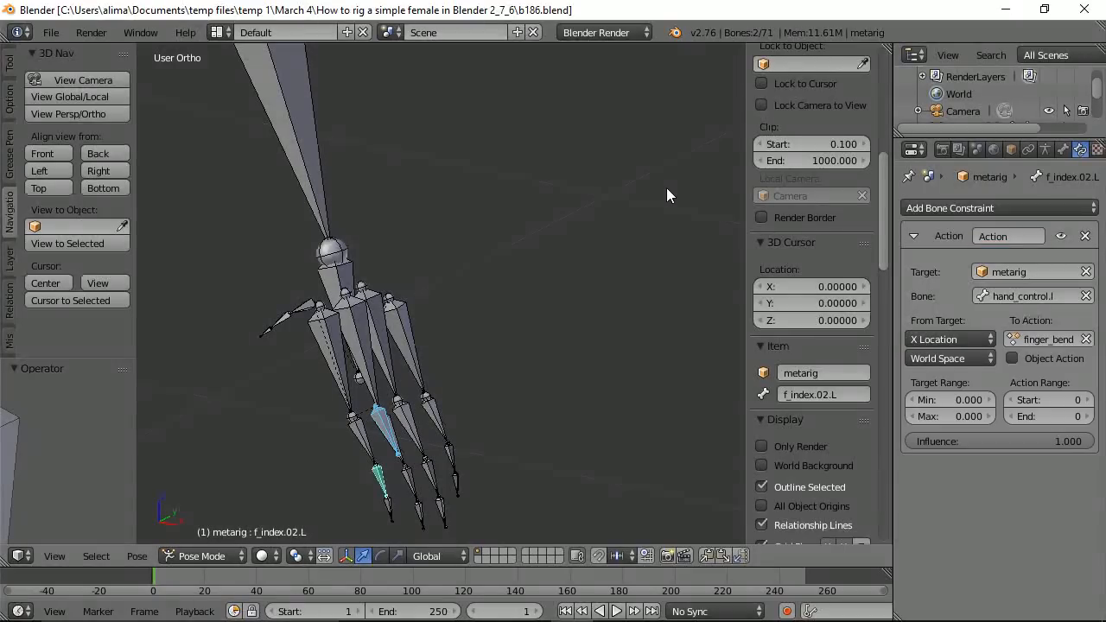
Drive the f_index.02.L Action constraint from the target's Y Scale in Local Space.
{"action": "left_click", "coordinate": [990, 343]}
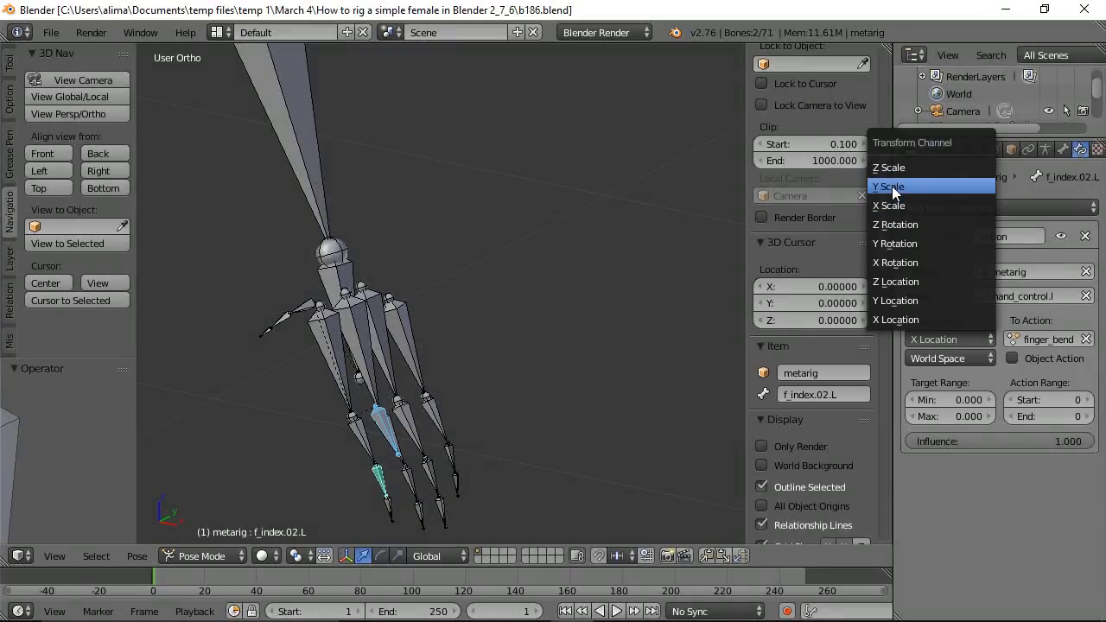
{"action": "left_click", "coordinate": [892, 186]}
{"action": "left_click", "coordinate": [991, 358]}
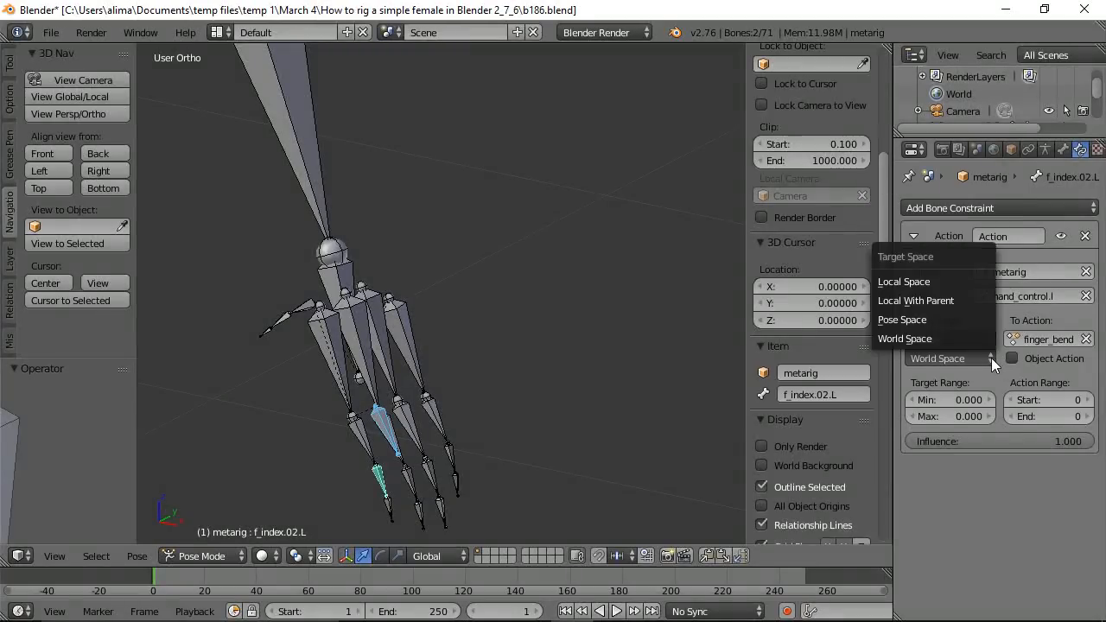
{"action": "left_click", "coordinate": [907, 281]}
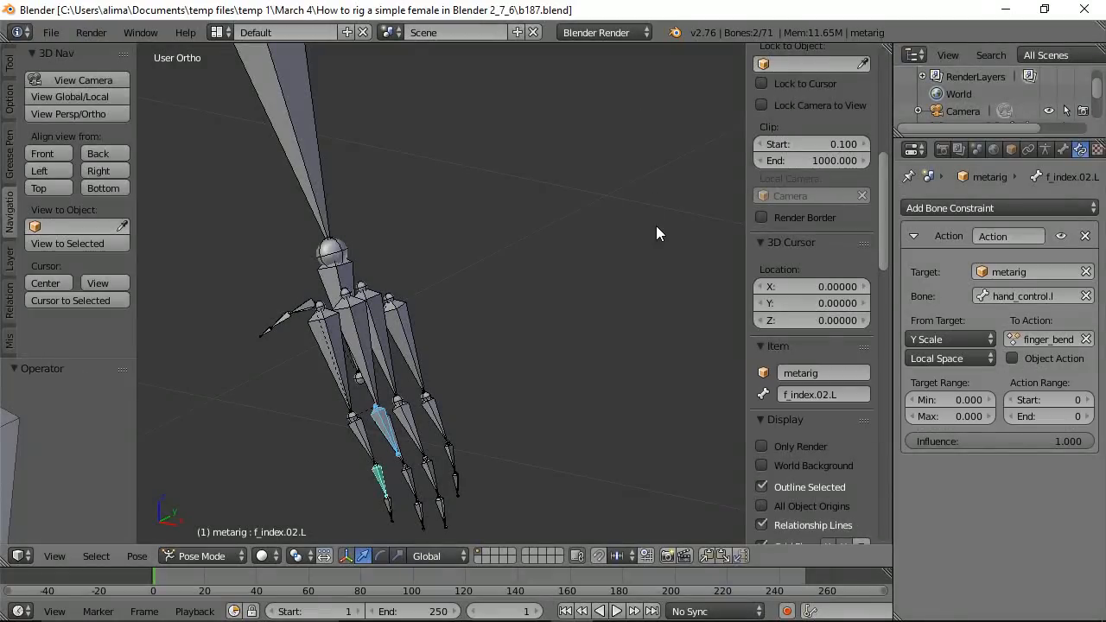
Set the action range of the f_index.02.L Action constraint to start at frame 1 and end at frame 10.
{"action": "left_click", "coordinate": [1071, 399]}
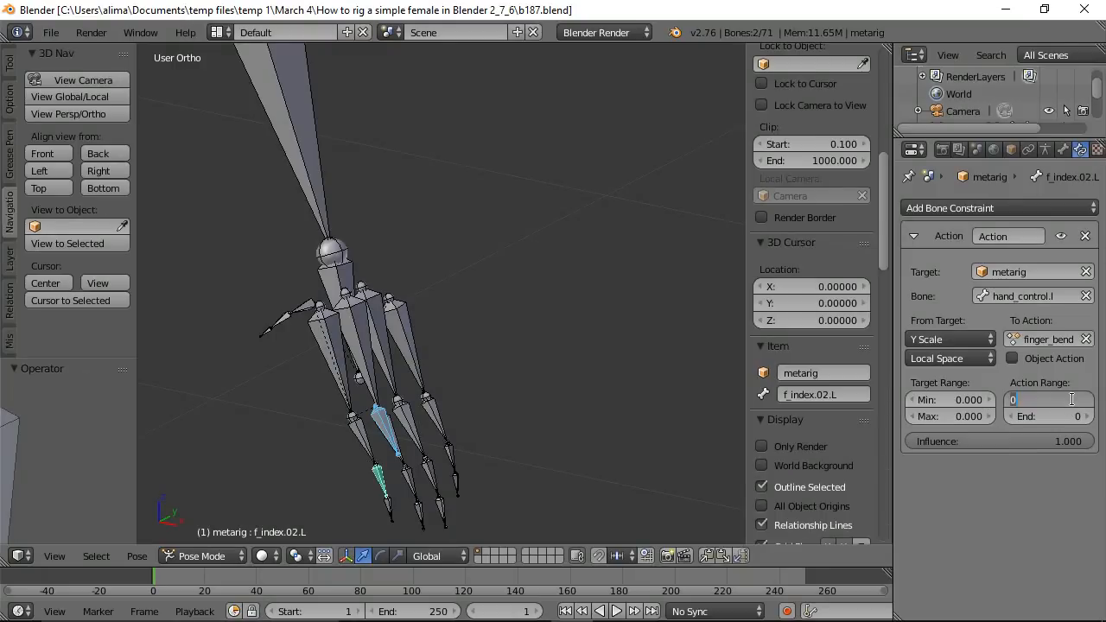
{"action": "type", "text": "1"}
{"action": "key", "text": "Return"}
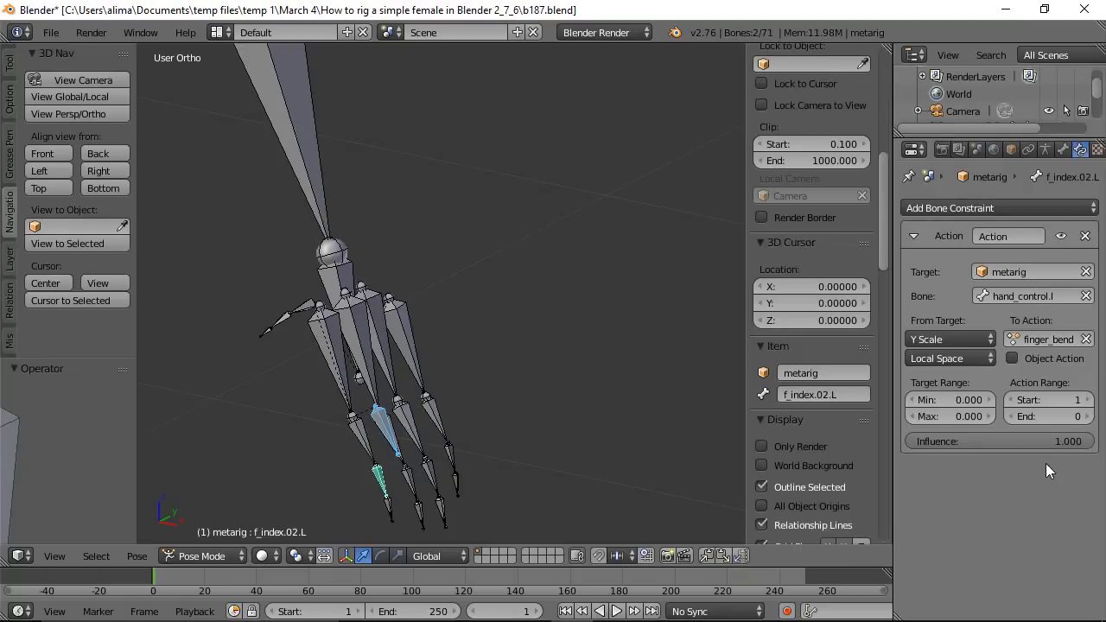
{"action": "left_click", "coordinate": [1048, 413]}
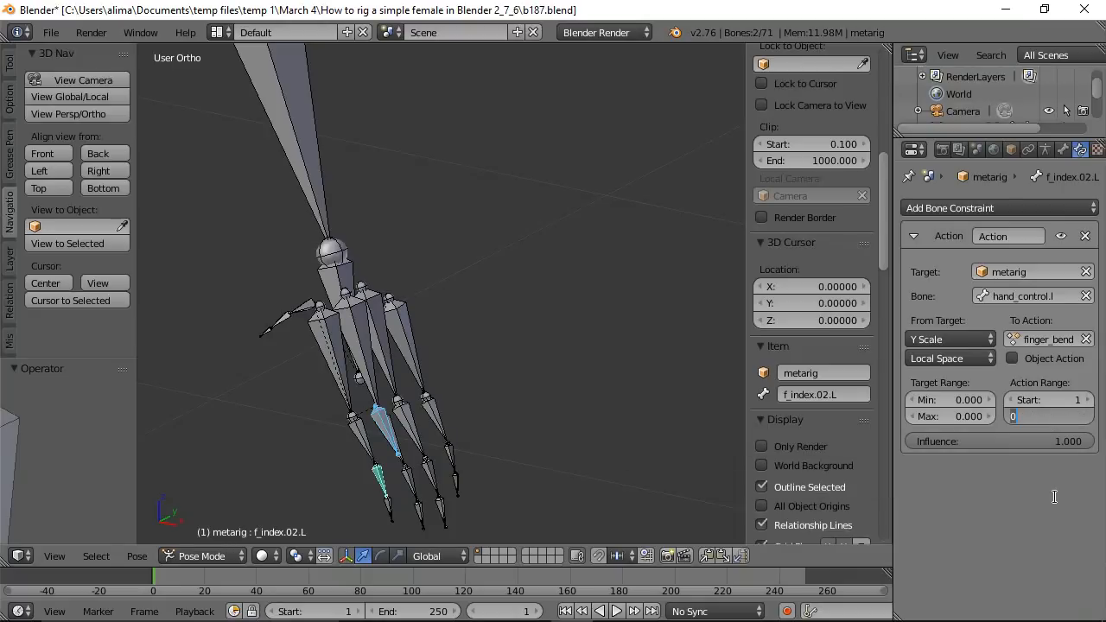
{"action": "type", "text": "10"}
{"action": "key", "text": "Return"}
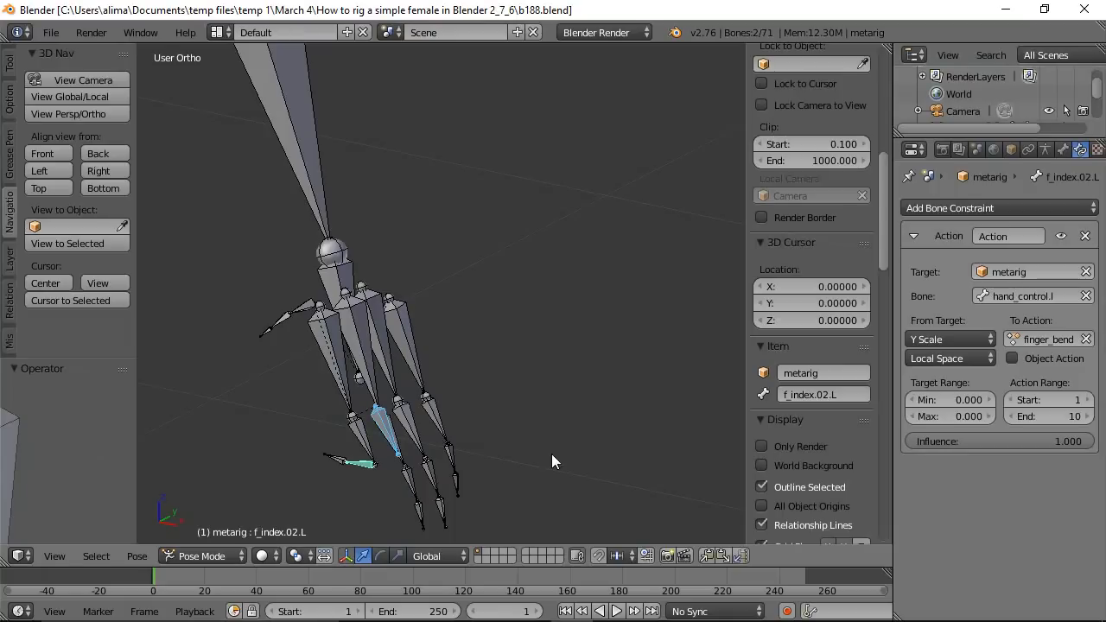
Set the target range of the f_index.02.L Action constraint to a minimum of 1 and a maximum of 0.5.
{"action": "left_click", "coordinate": [957, 394]}
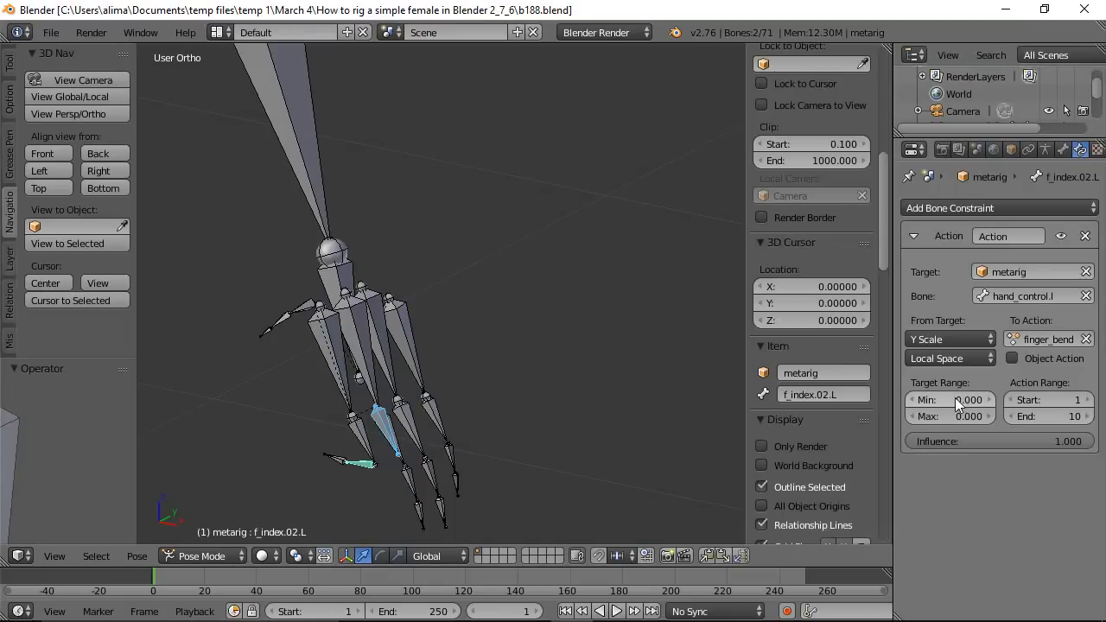
{"action": "type", "text": "1"}
{"action": "key", "text": "Return"}
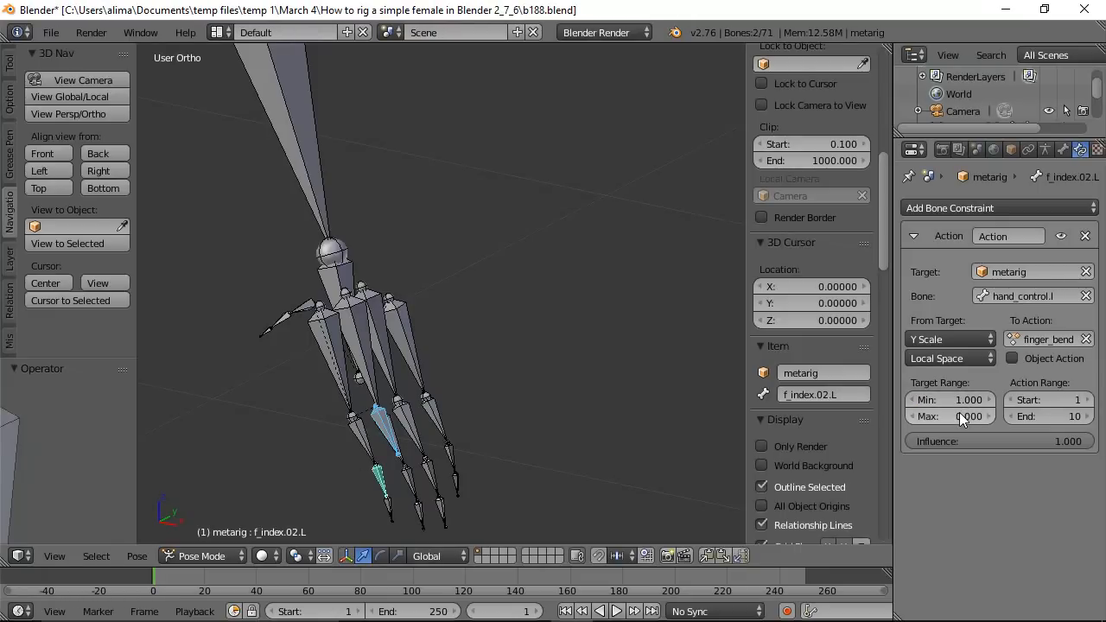
{"action": "left_click", "coordinate": [954, 415]}
{"action": "type", "text": ".5"}
{"action": "key", "text": "Return"}
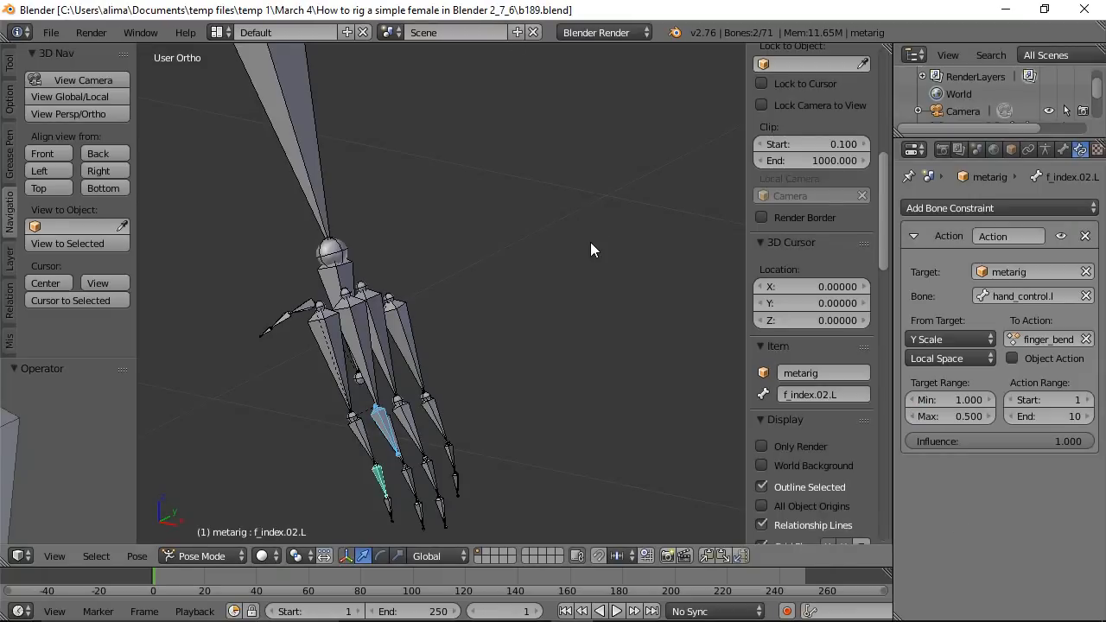
Test the index finger's curl by scaling only the hand_control.l bone down to about 0.6, and cancel the scaling.
{"action": "key", "text": "a"}
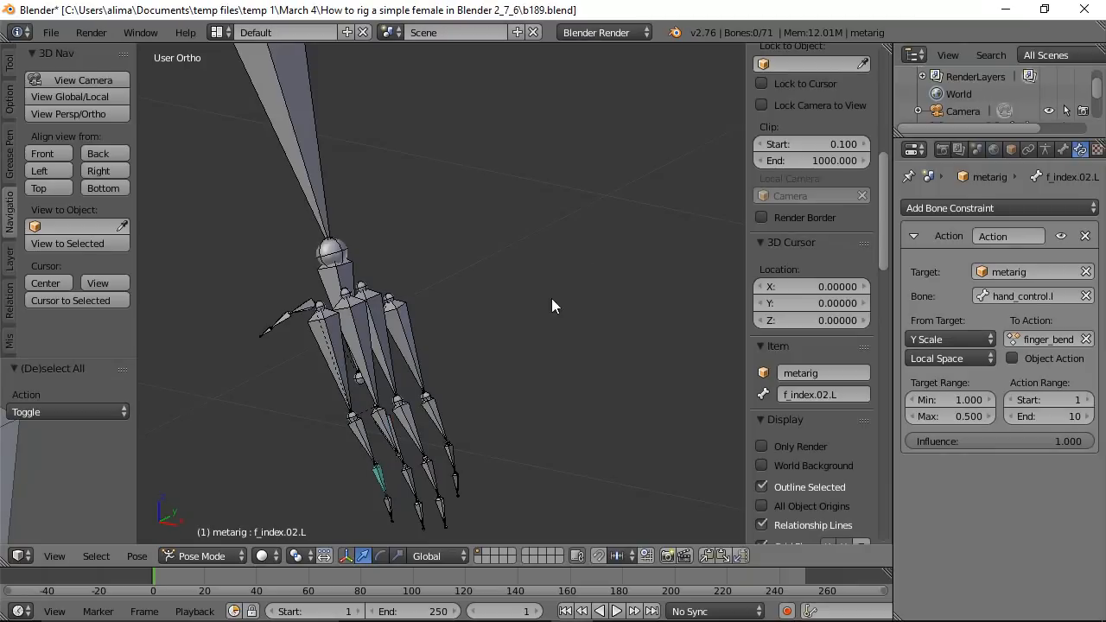
{"action": "right_click", "coordinate": [382, 420]}
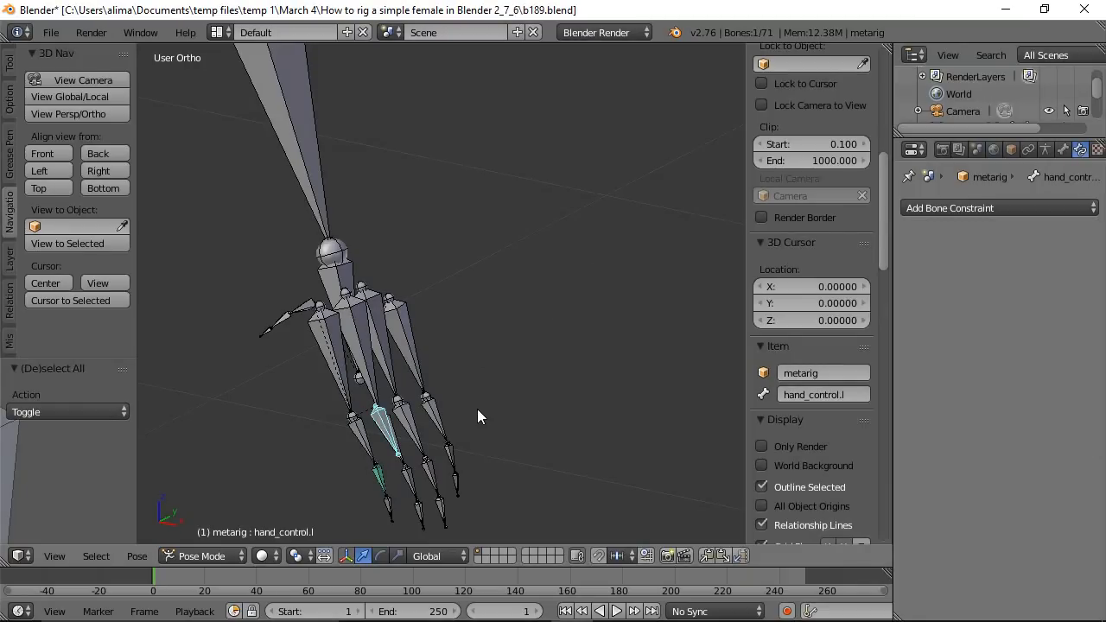
{"action": "middle_click_drag", "start_coordinate": [521, 424], "coordinate": [572, 245]}
{"action": "middle_click_drag", "start_coordinate": [459, 334], "coordinate": [554, 338]}
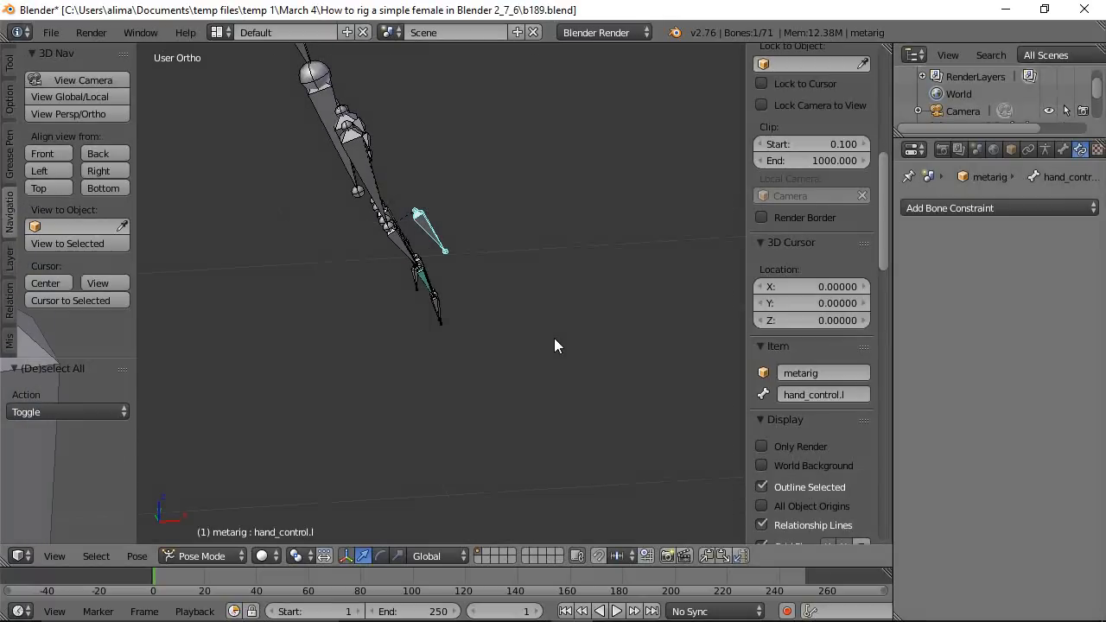
{"action": "middle_click_drag", "start_coordinate": [590, 298], "coordinate": [563, 308]}
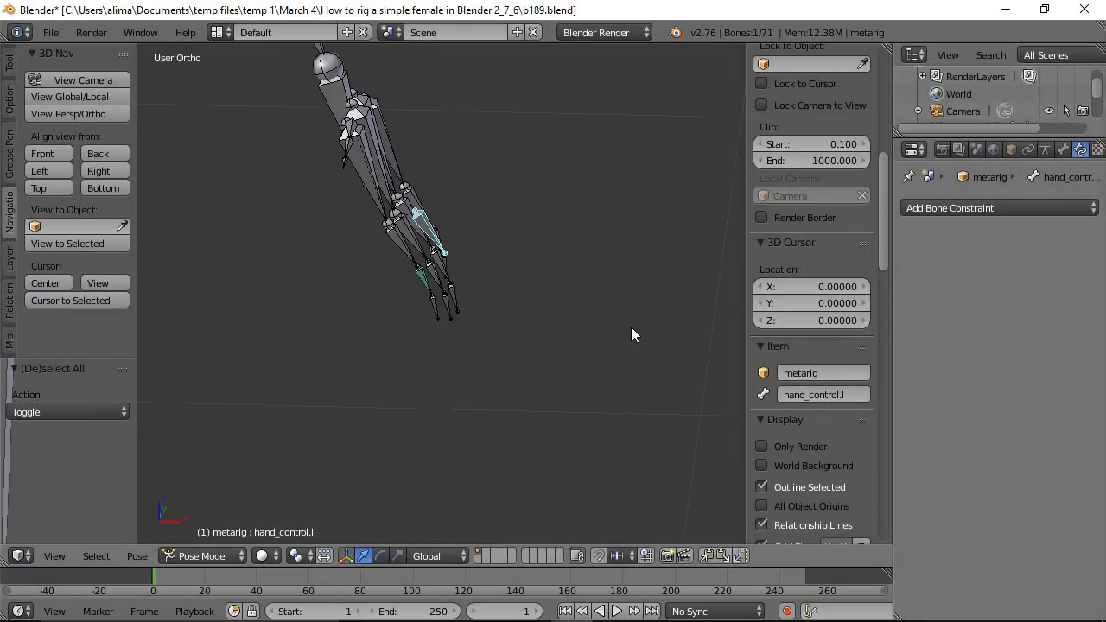
{"action": "key", "text": "s"}
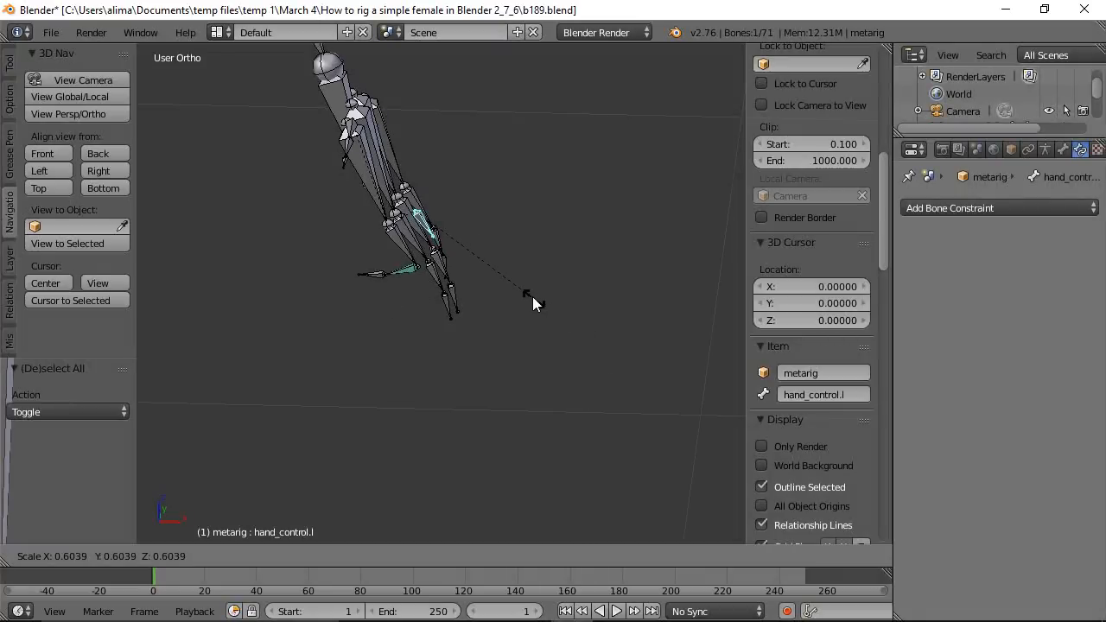
{"action": "right_click", "coordinate": [524, 297]}
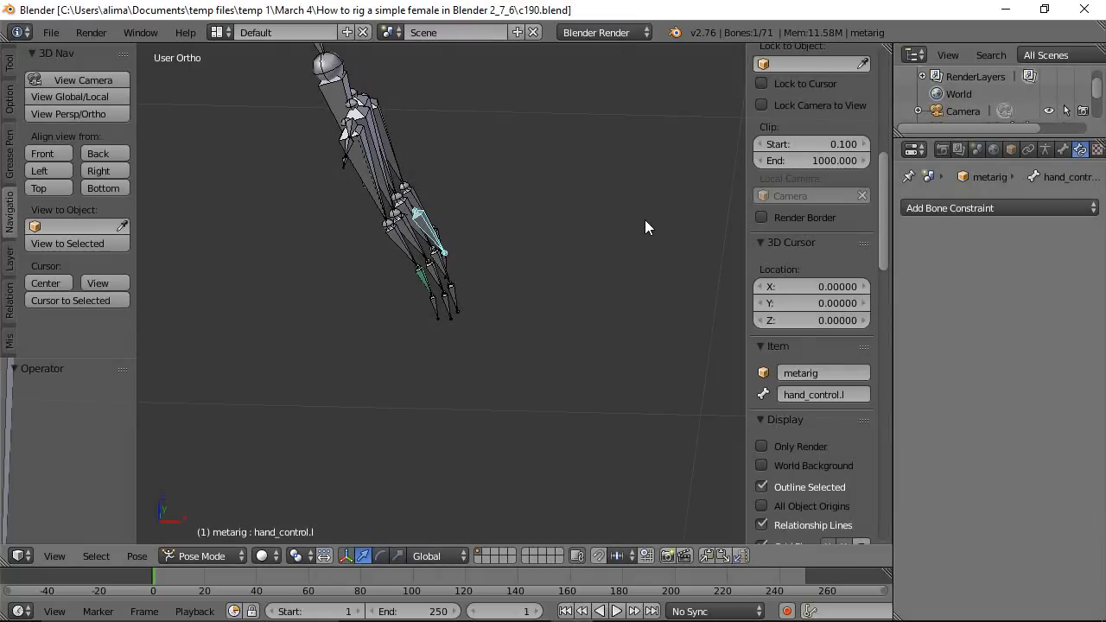
Copy the Action constraint from f_index.02.L to the index fingertip bone and the outer two bones of the other three fingers.
{"action": "key", "text": "a"}
{"action": "middle_click_drag", "start_coordinate": [652, 226], "coordinate": [533, 251]}
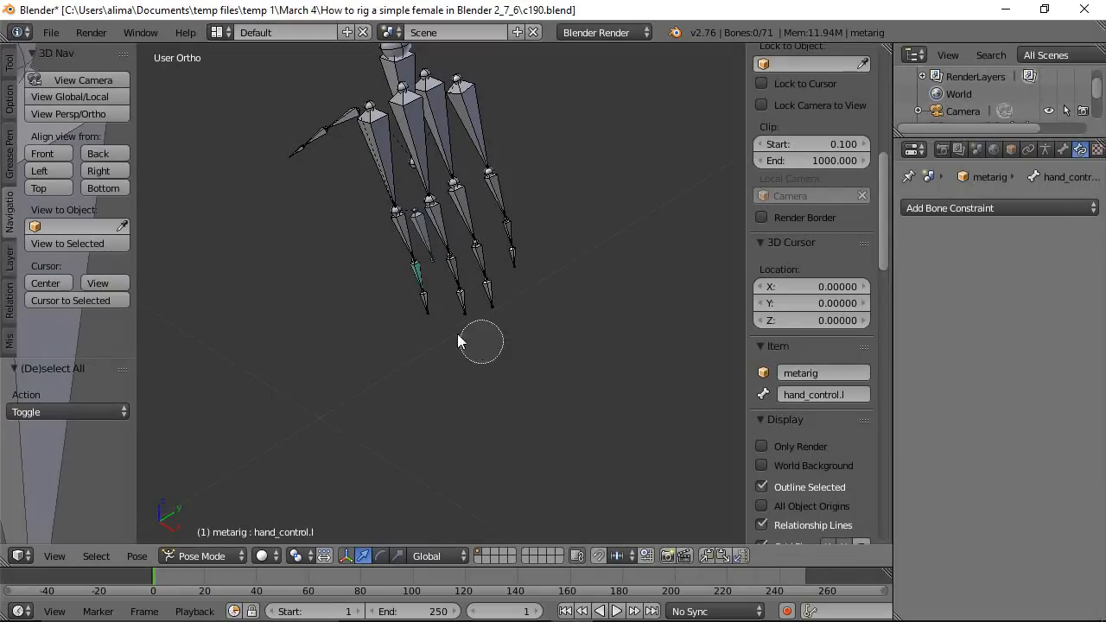
{"action": "mouse_move", "coordinate": [424, 321]}
{"action": "left_mouse_down"}
{"action": "mouse_move", "coordinate": [464, 312]}
{"action": "mouse_move", "coordinate": [507, 247]}
{"action": "left_mouse_up"}
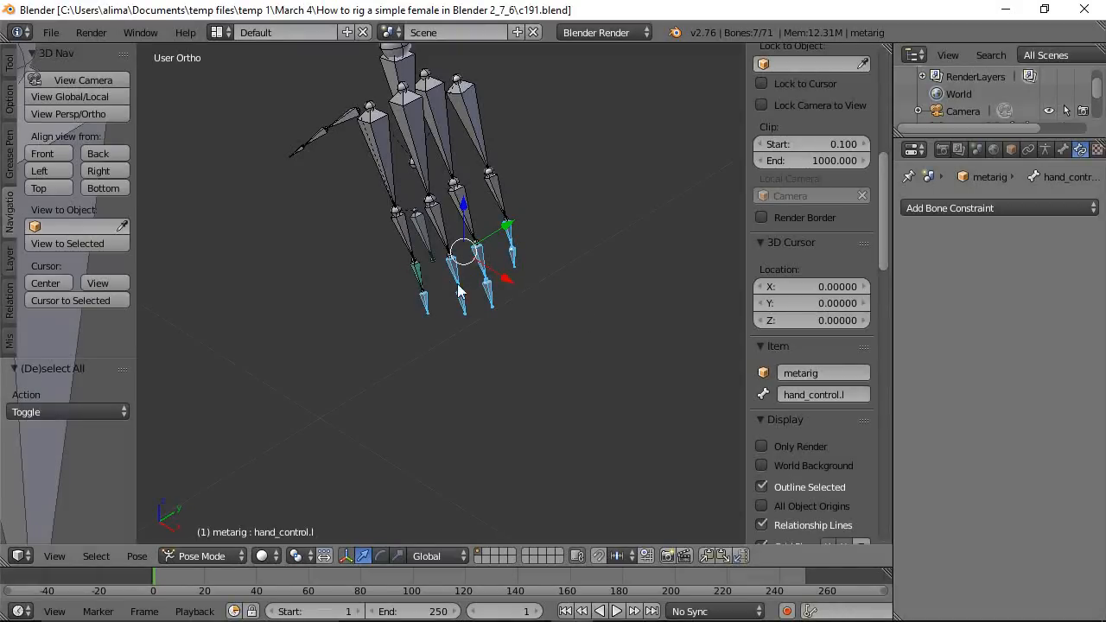
{"action": "right_click", "coordinate": [415, 273], "text": "shift"}
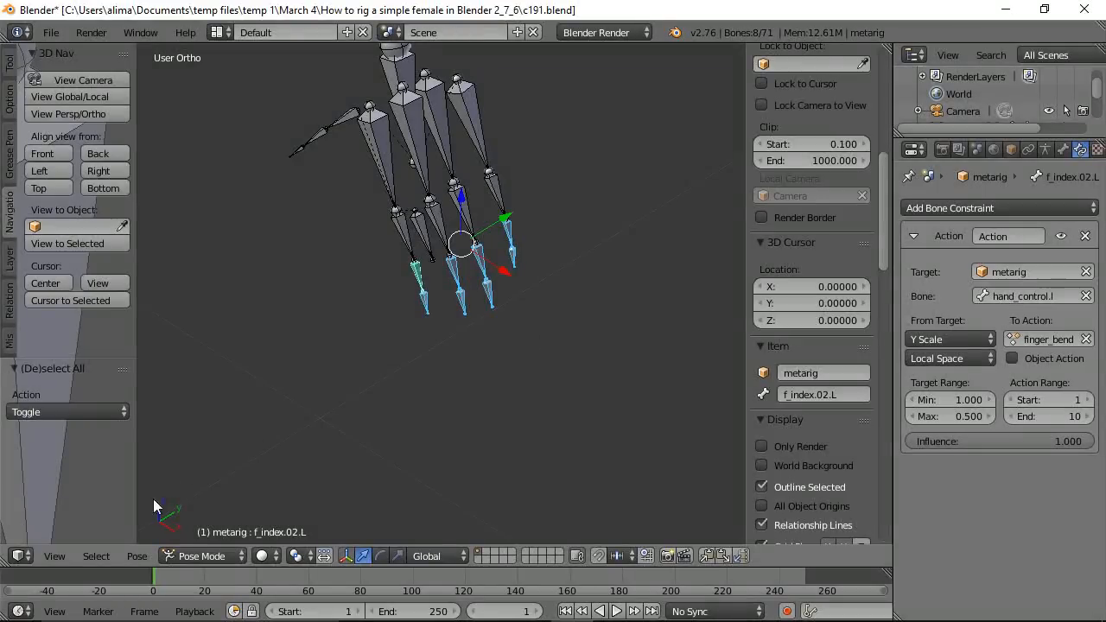
{"action": "left_click", "coordinate": [137, 557]}
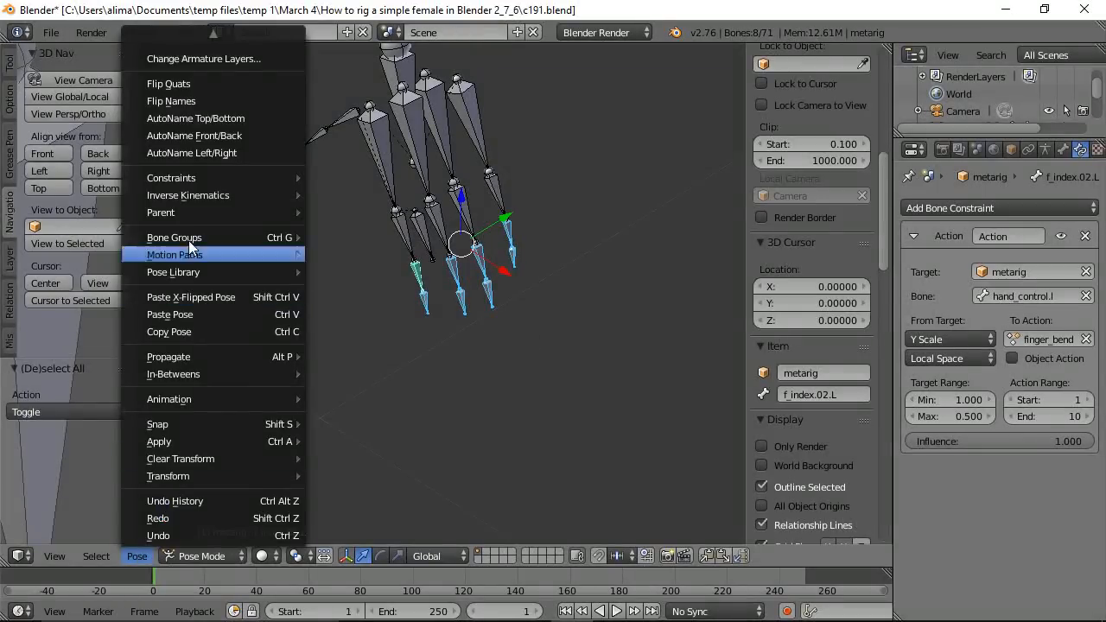
{"action": "mouse_move", "coordinate": [192, 178]}
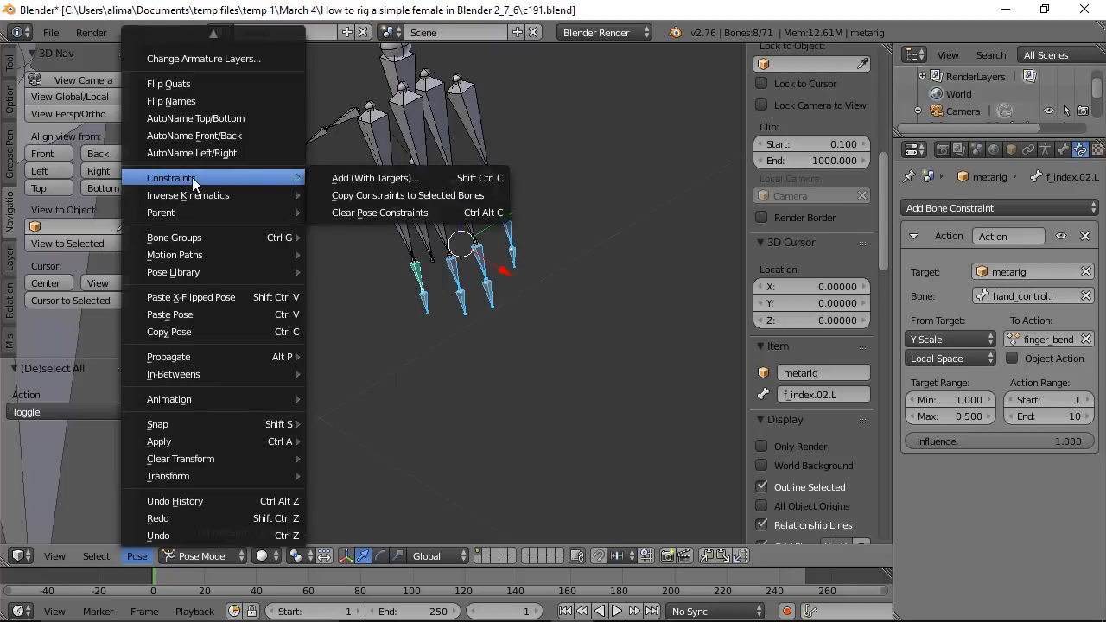
{"action": "left_click", "coordinate": [342, 193]}
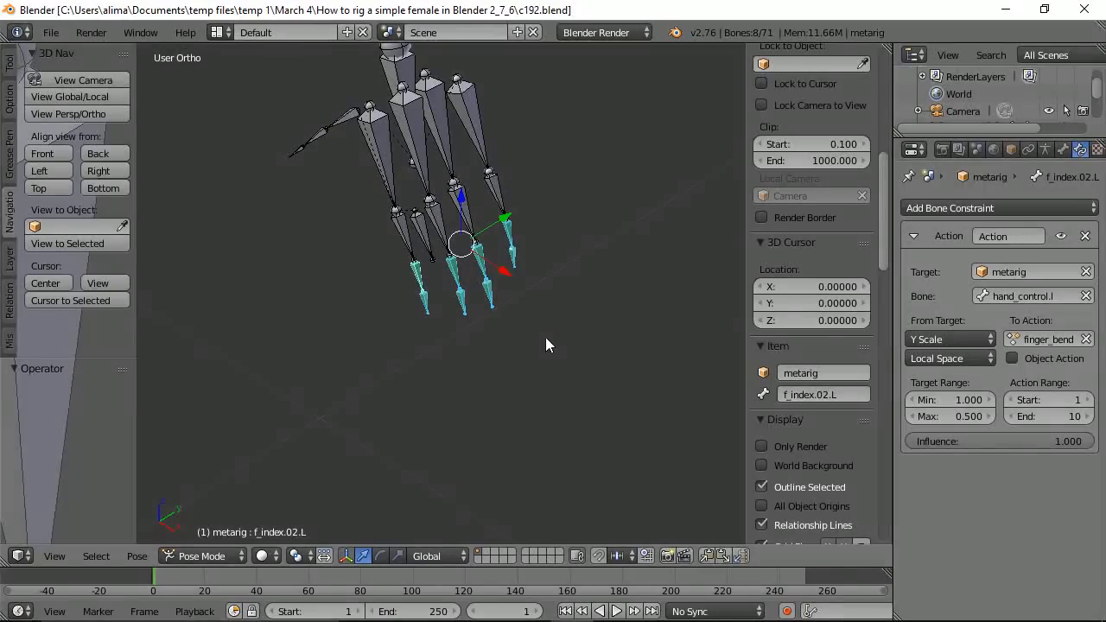
Select the hand_control.l bone and test the curl of all four fingers by scaling it down, cancelling the scaling.
{"action": "middle_click_drag", "start_coordinate": [553, 348], "coordinate": [597, 326]}
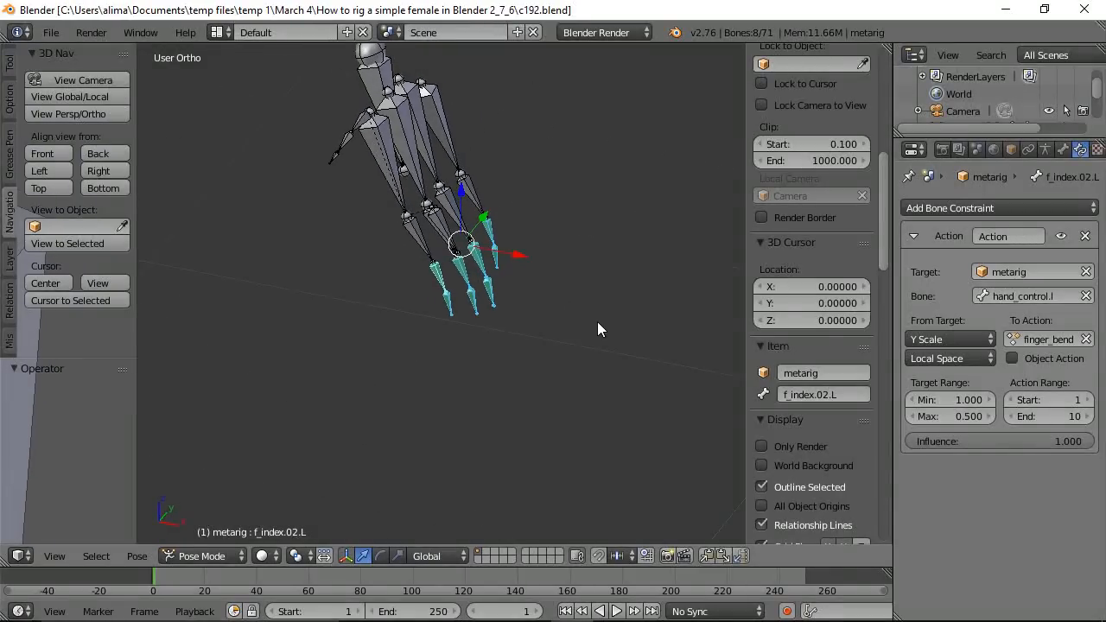
{"action": "right_click", "coordinate": [438, 223]}
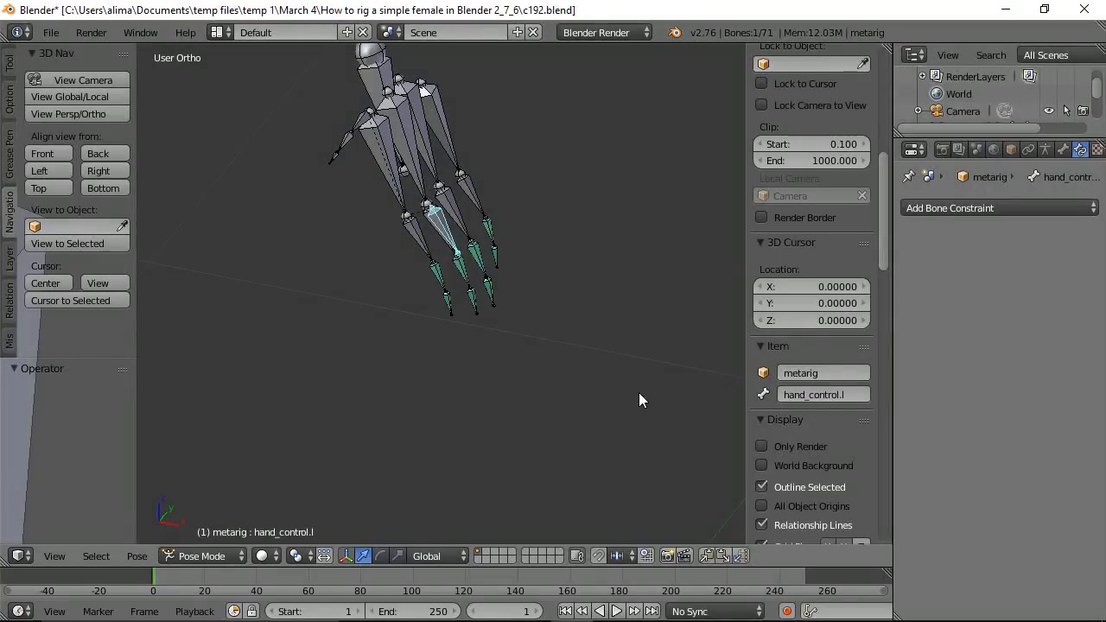
{"action": "key", "text": "s"}
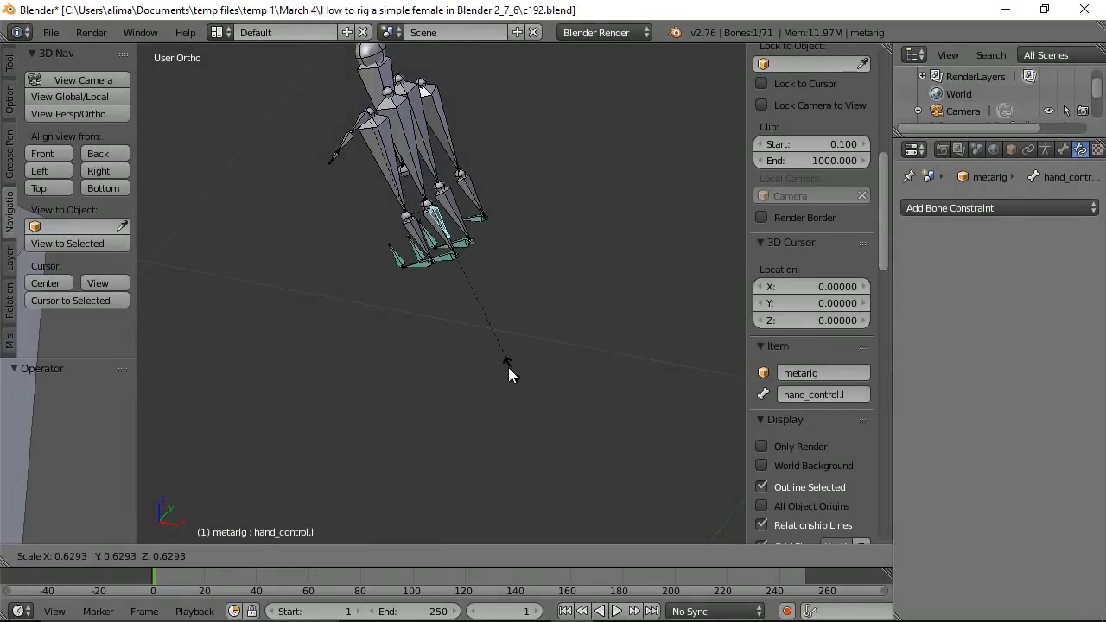
{"action": "right_click", "coordinate": [565, 412]}
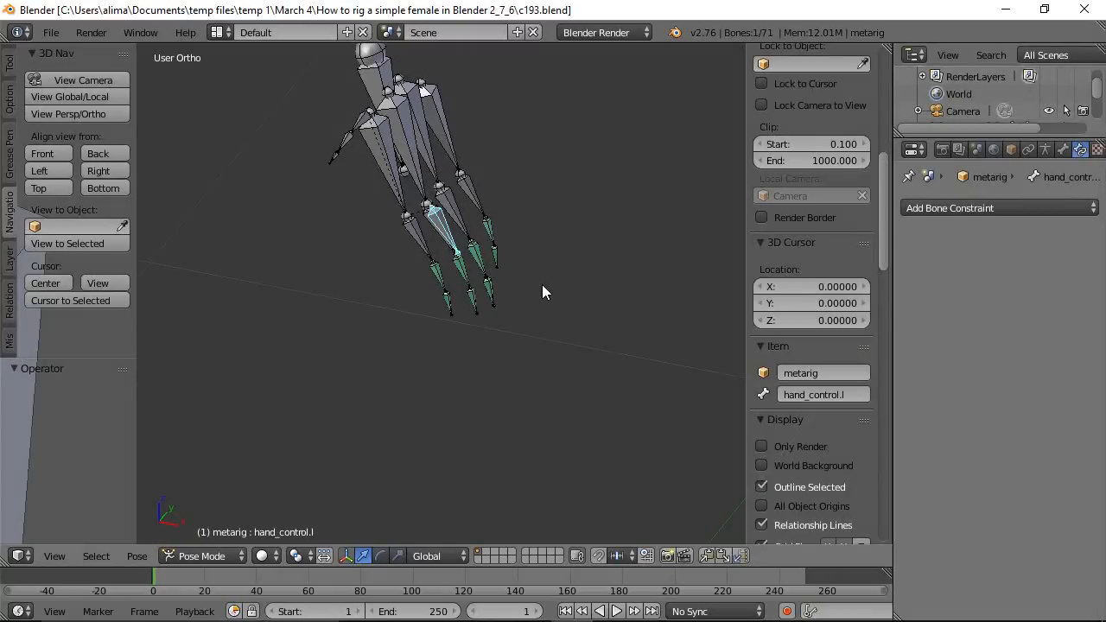
Add a Copy Rotation constraint to f_index.01.L with hand_control.l as its target, and save the file as c194.blend.
{"action": "right_click", "coordinate": [415, 237], "text": "shift"}
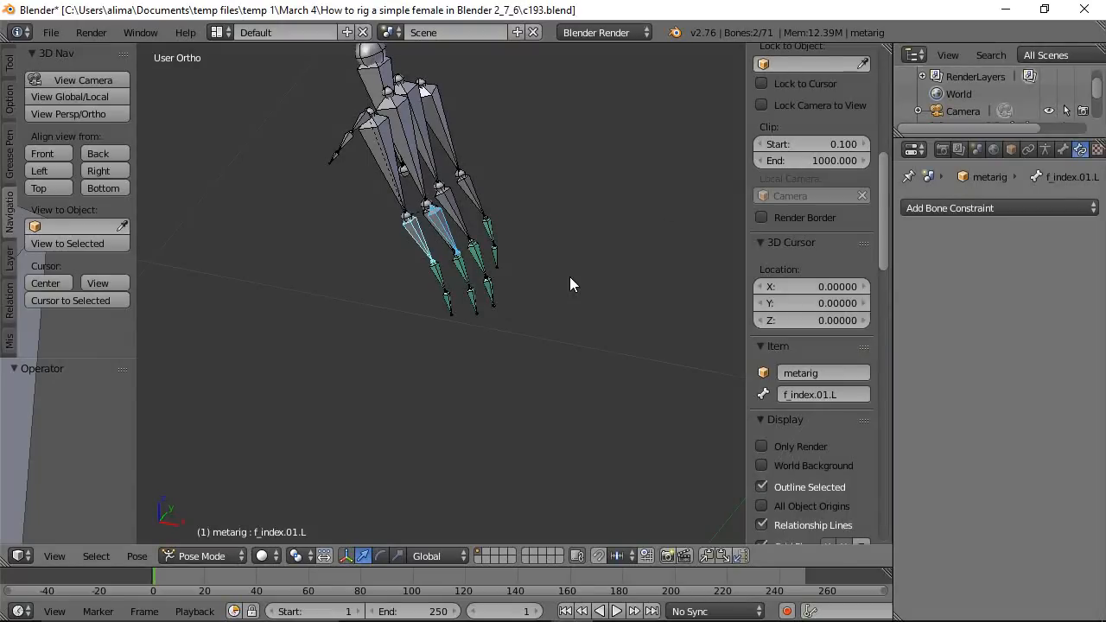
{"action": "key", "text": "shift+ctrl+c"}
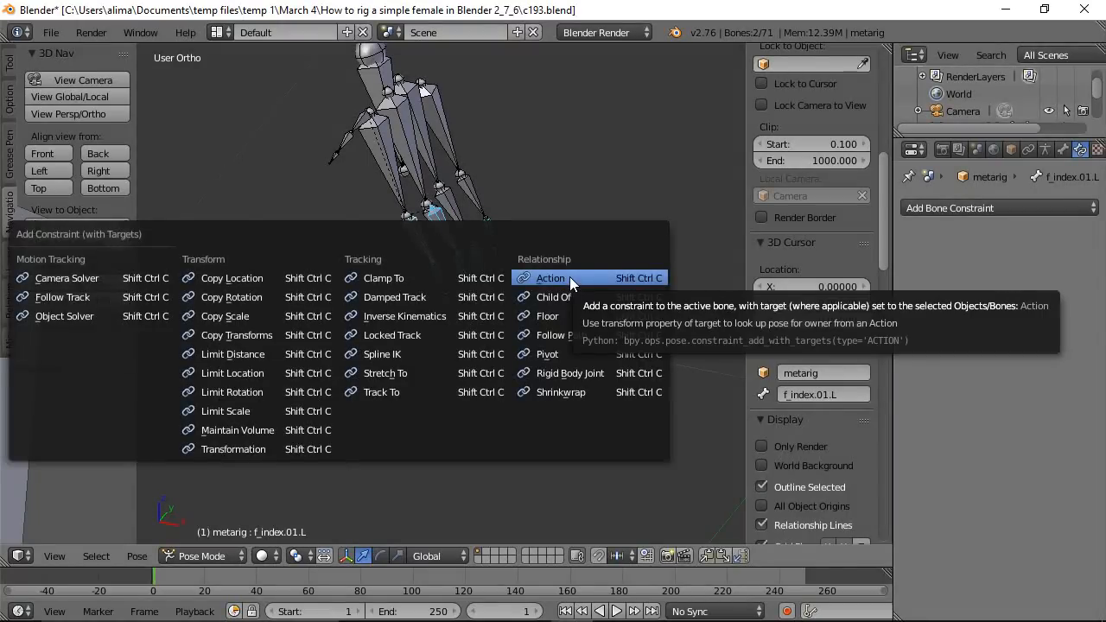
{"action": "left_click", "coordinate": [225, 296]}
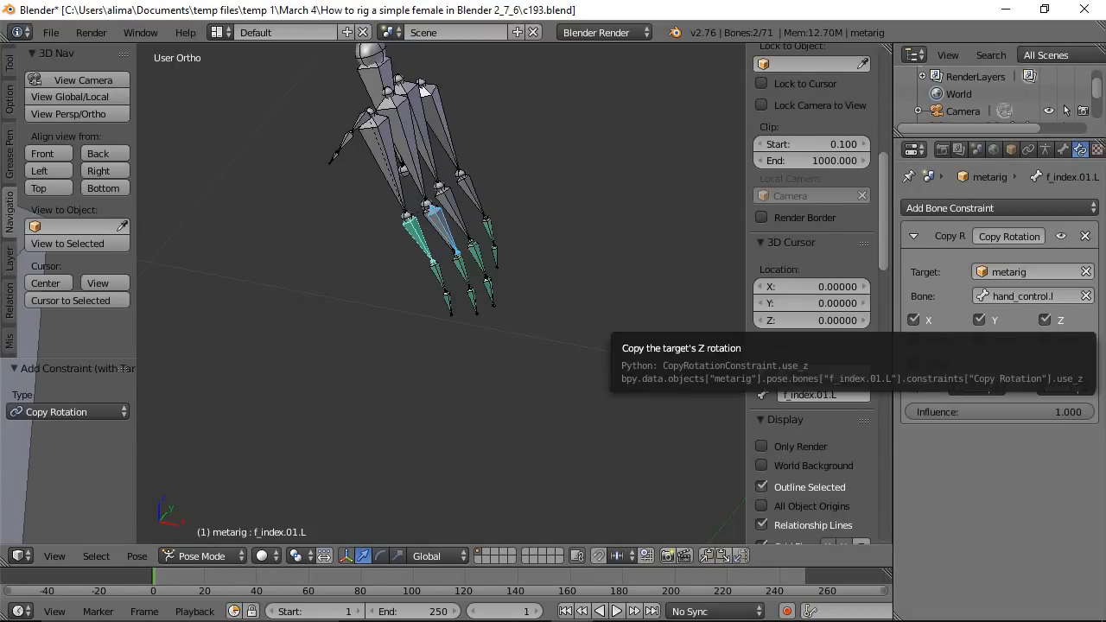
{"action": "key", "text": "ctrl+alt+s"}
Save the file as c195.blend and copy the Copy Rotation constraint from f_index.01.L to the first bones of the other three fingers.
{"action": "middle_click_drag", "start_coordinate": [545, 150], "coordinate": [518, 232]}
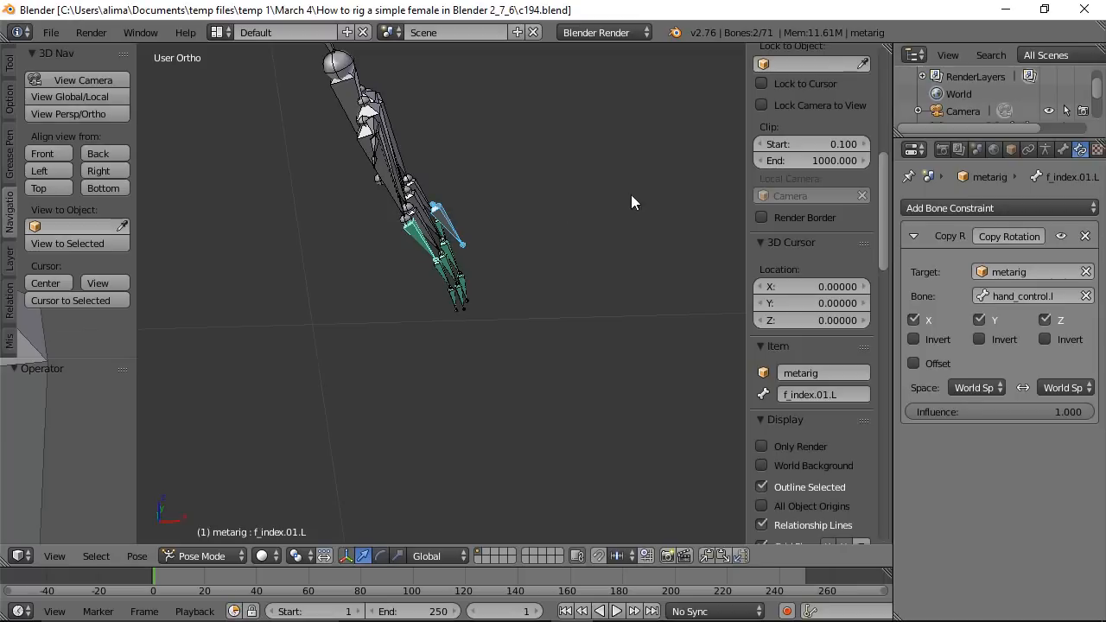
{"action": "middle_click_drag", "start_coordinate": [647, 189], "coordinate": [516, 222]}
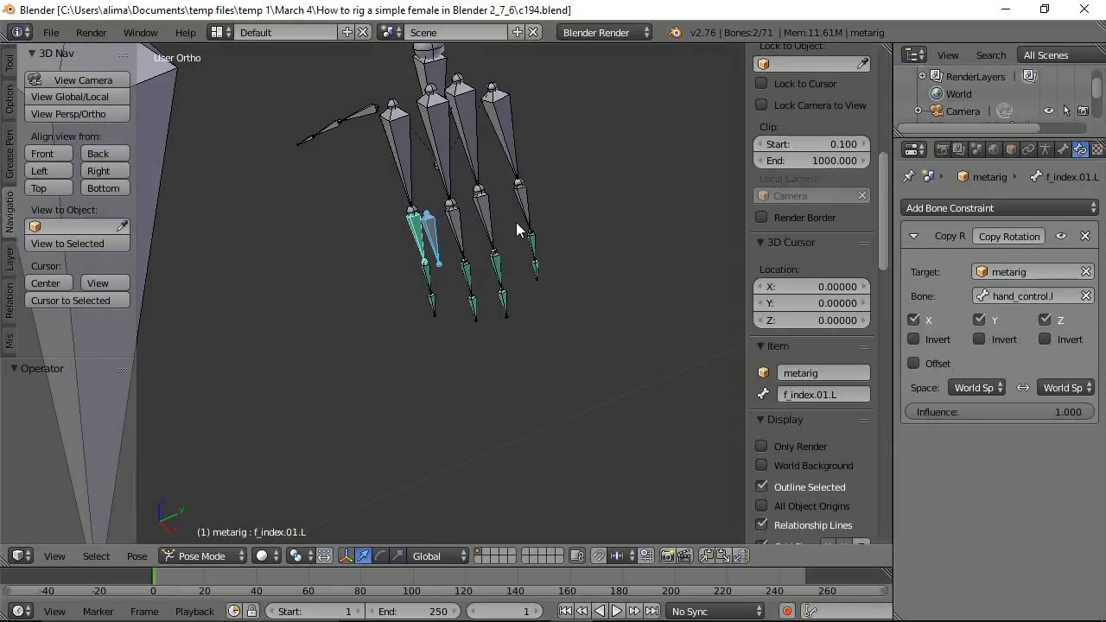
{"action": "key", "text": "a"}
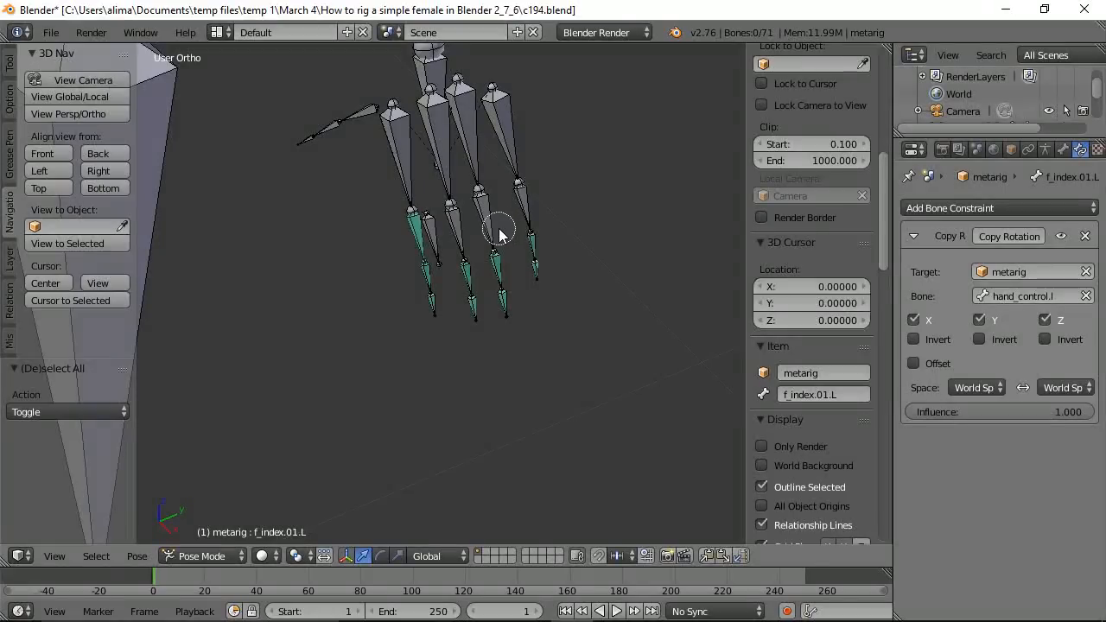
{"action": "mouse_move", "coordinate": [464, 235]}
{"action": "left_mouse_down"}
{"action": "mouse_move", "coordinate": [456, 230]}
{"action": "mouse_move", "coordinate": [542, 208]}
{"action": "left_mouse_up"}
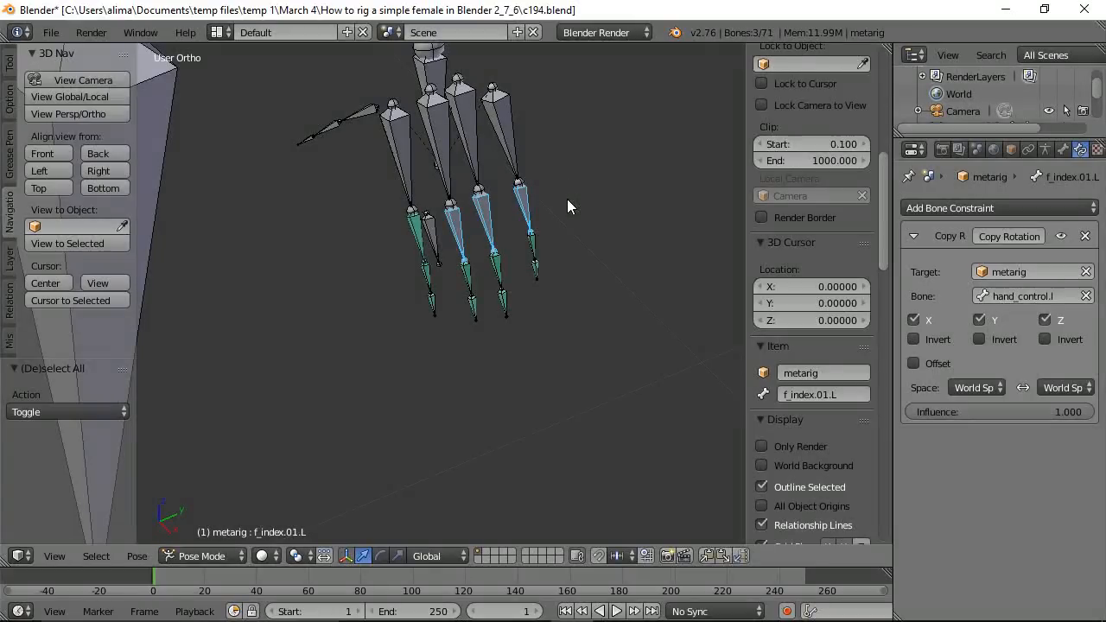
{"action": "key", "text": "ctrl+alt+s"}
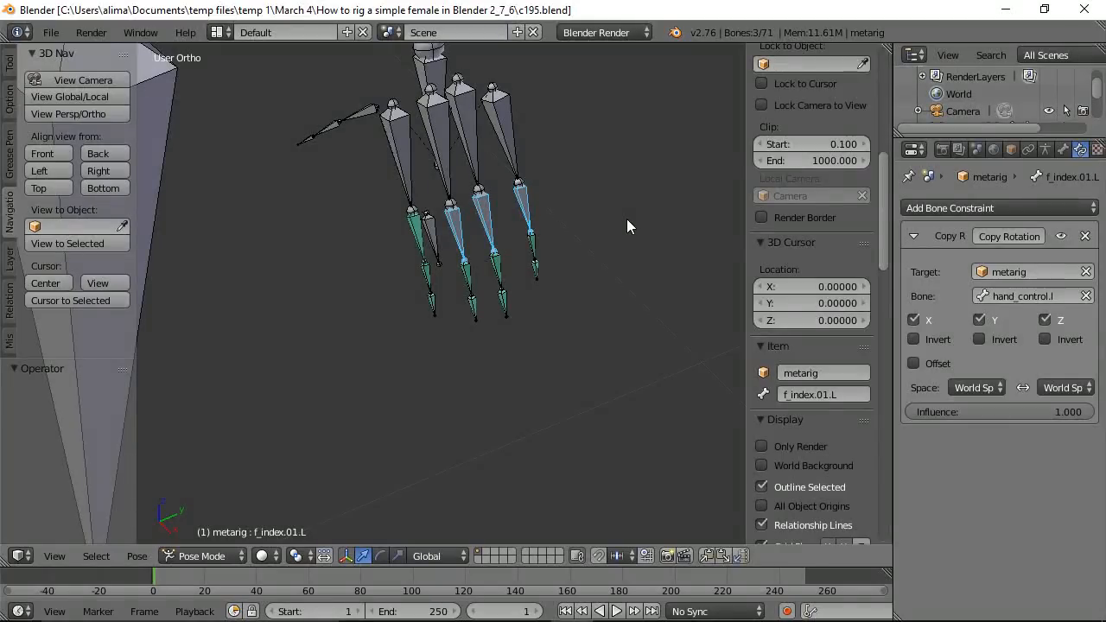
{"action": "right_click", "coordinate": [415, 232], "text": "shift"}
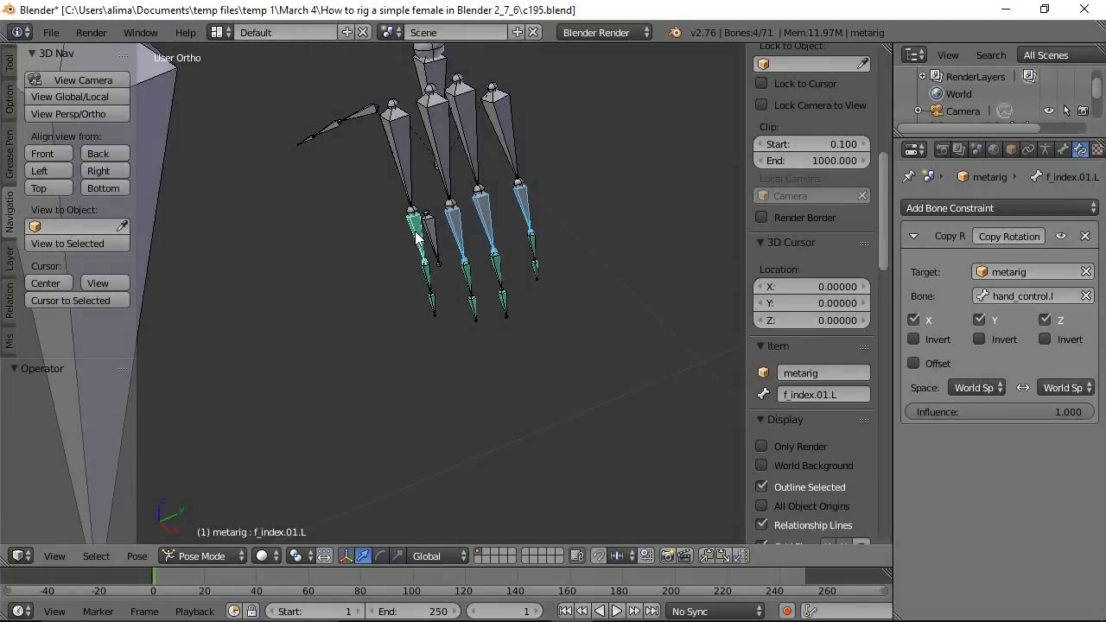
{"action": "left_click", "coordinate": [136, 556]}
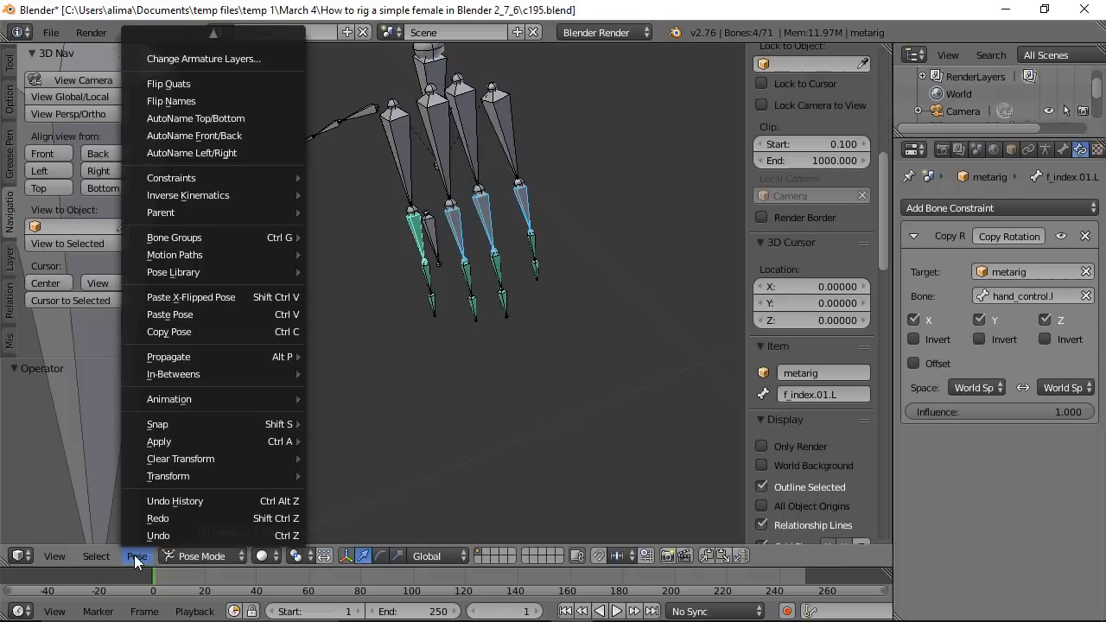
{"action": "mouse_move", "coordinate": [209, 178]}
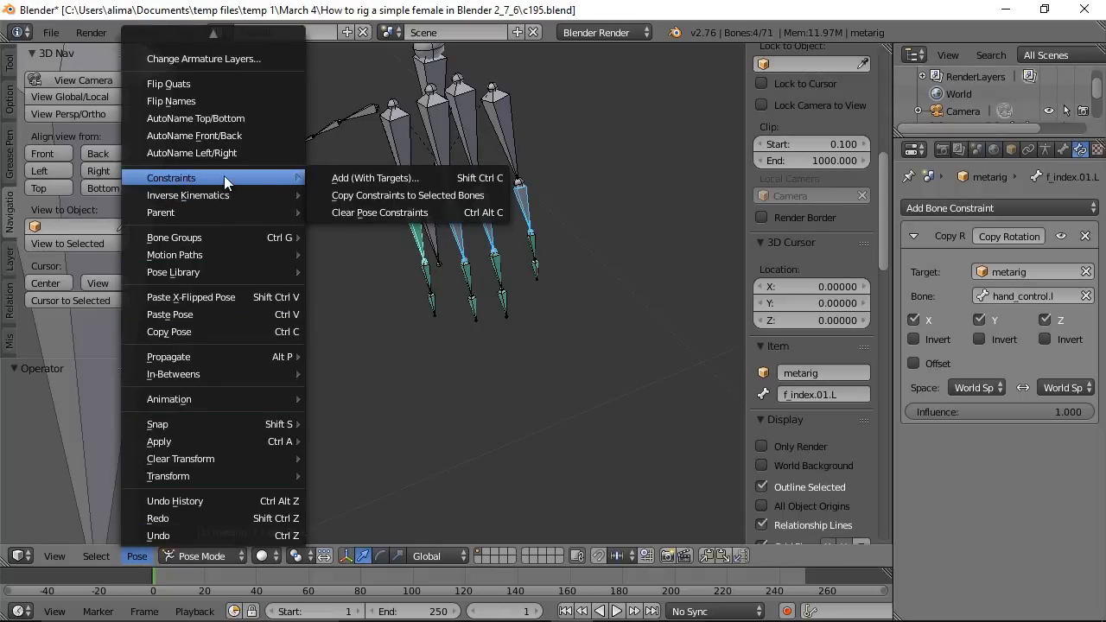
{"action": "left_click", "coordinate": [357, 195]}
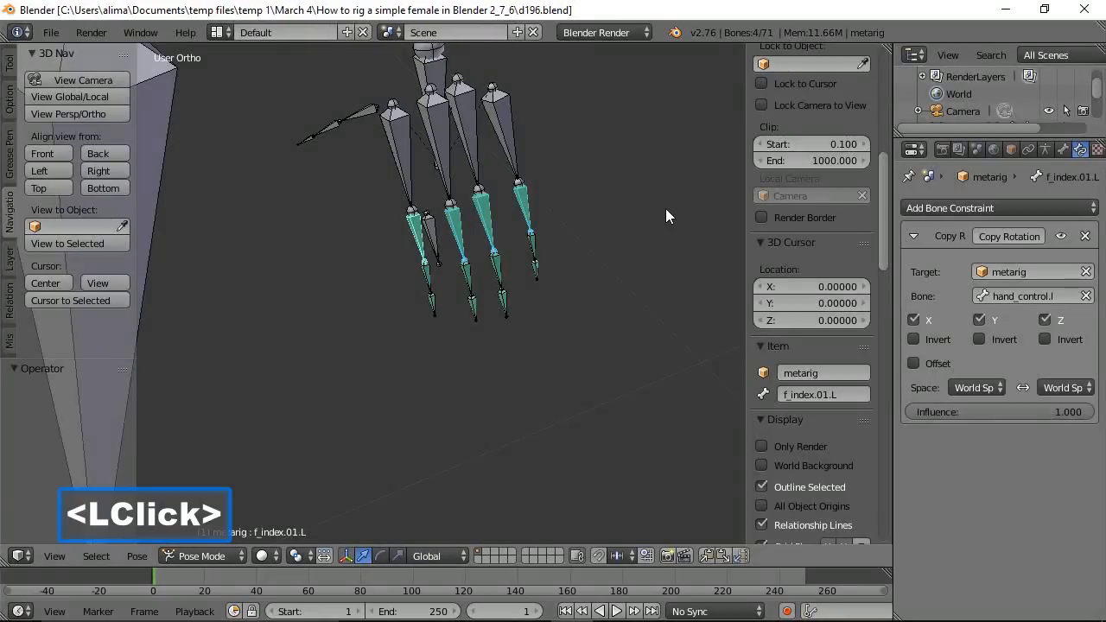
Select only the hand_control.l bone and save the file as d197.blend.
{"action": "key", "text": "a"}
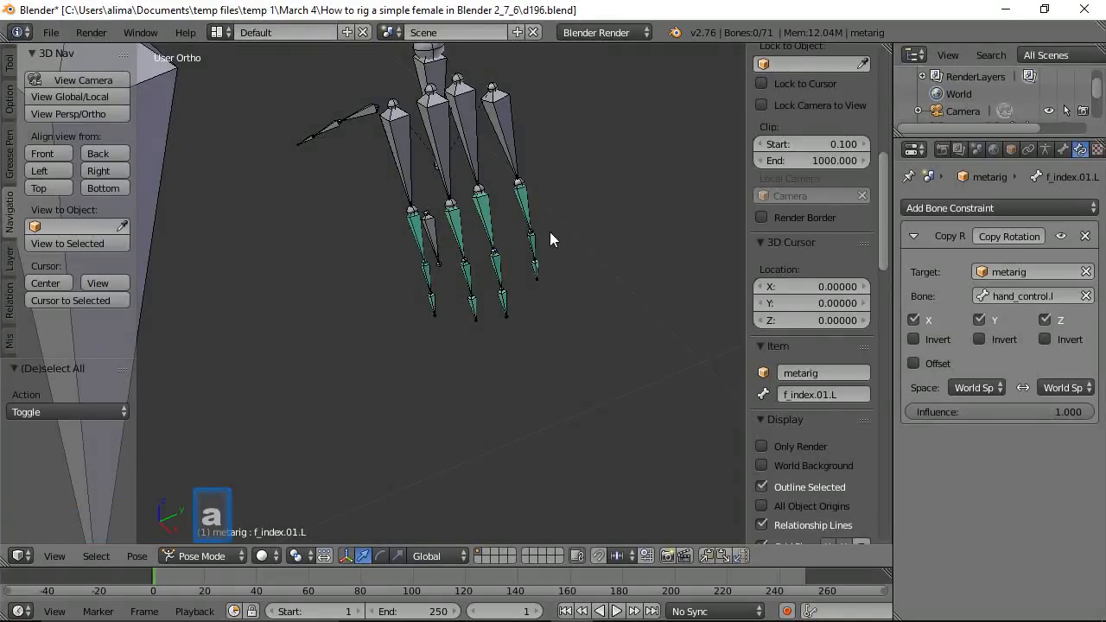
{"action": "middle_click_drag", "start_coordinate": [338, 295], "coordinate": [440, 244]}
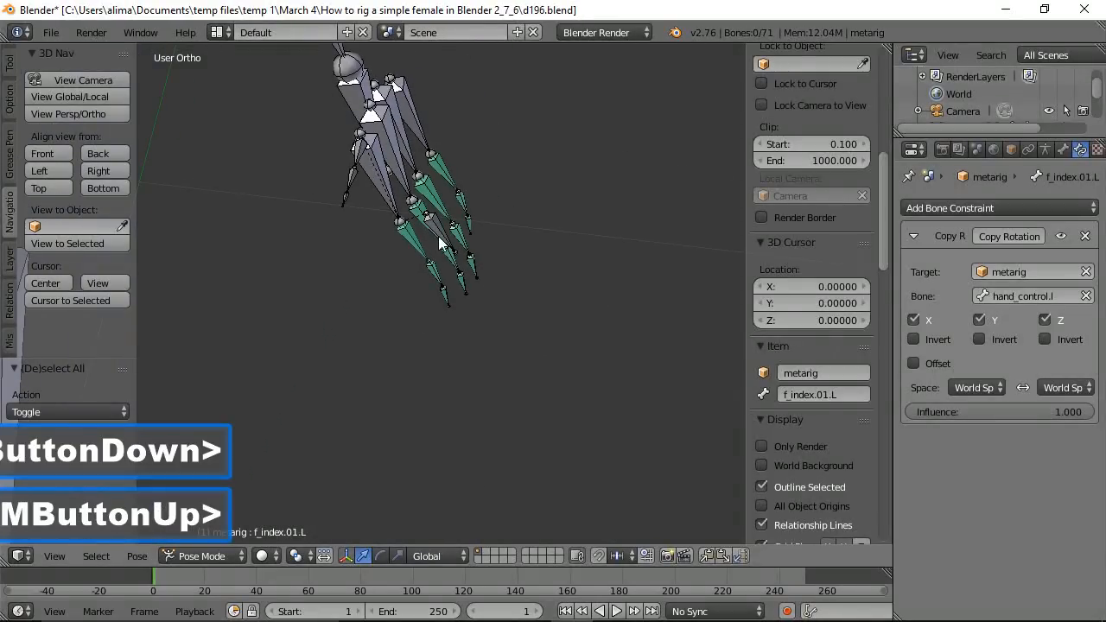
{"action": "left_click", "coordinate": [440, 238]}
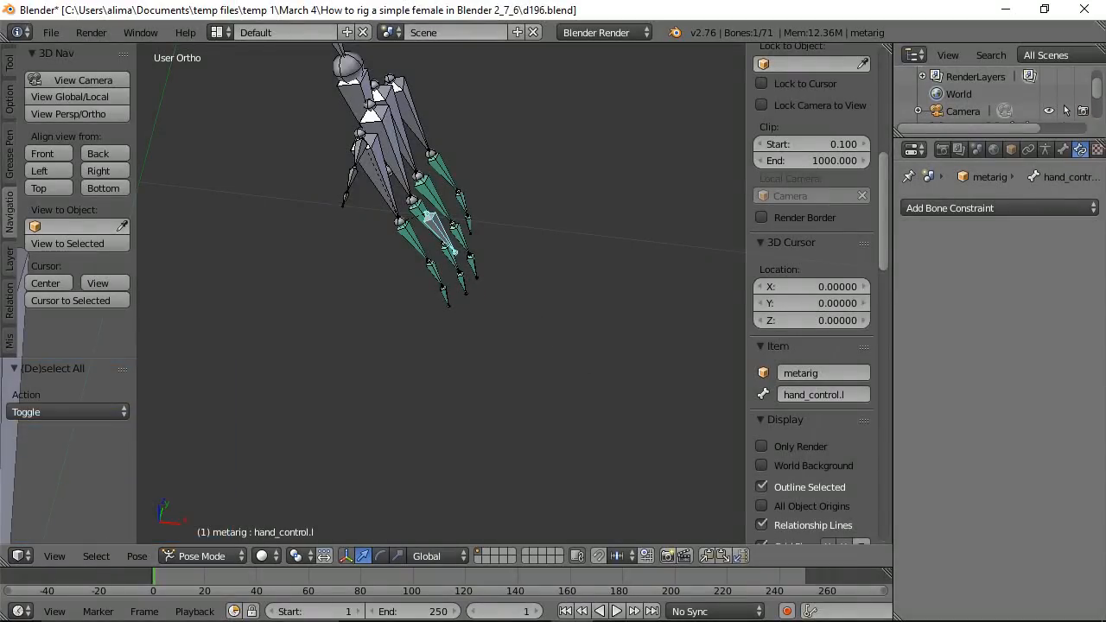
{"action": "left_click", "coordinate": [492, 13]}
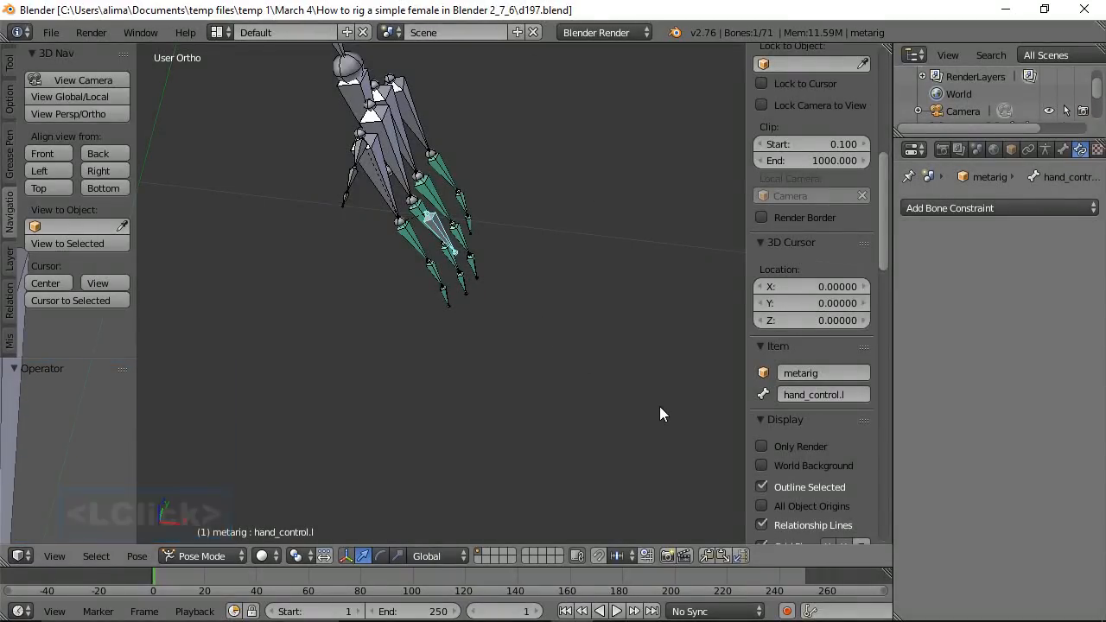
Test the left-hand finger rig by scaling hand_control.l to about 0.535 and rotating it around the global Y axis.
{"action": "key", "text": "s"}
{"action": "left_click", "coordinate": [509, 352]}
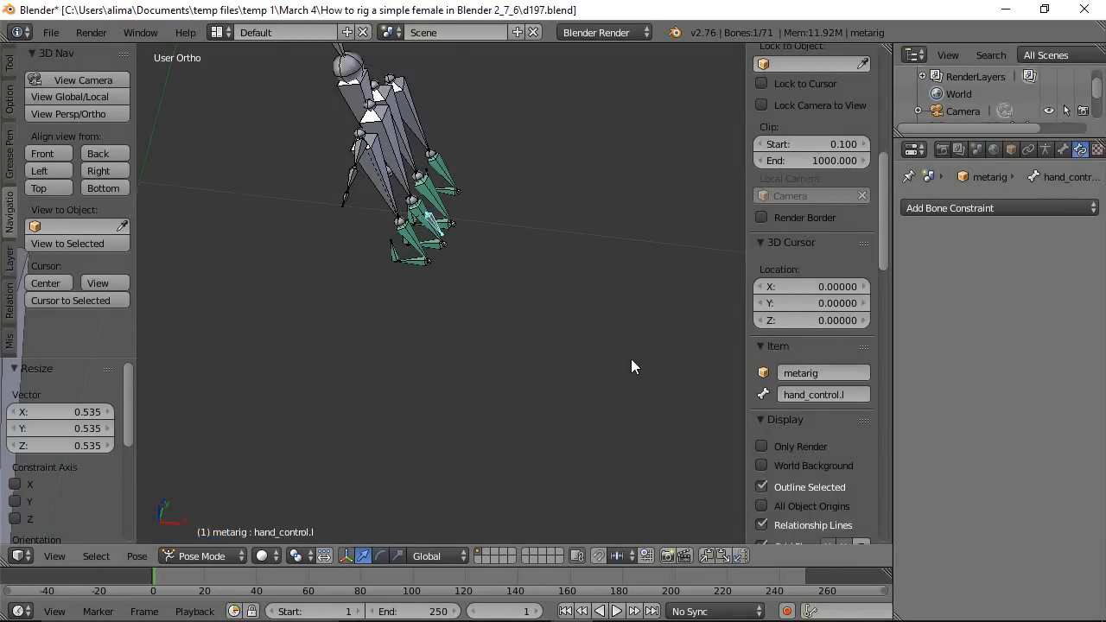
{"action": "key", "text": "r"}
{"action": "key", "text": "y"}
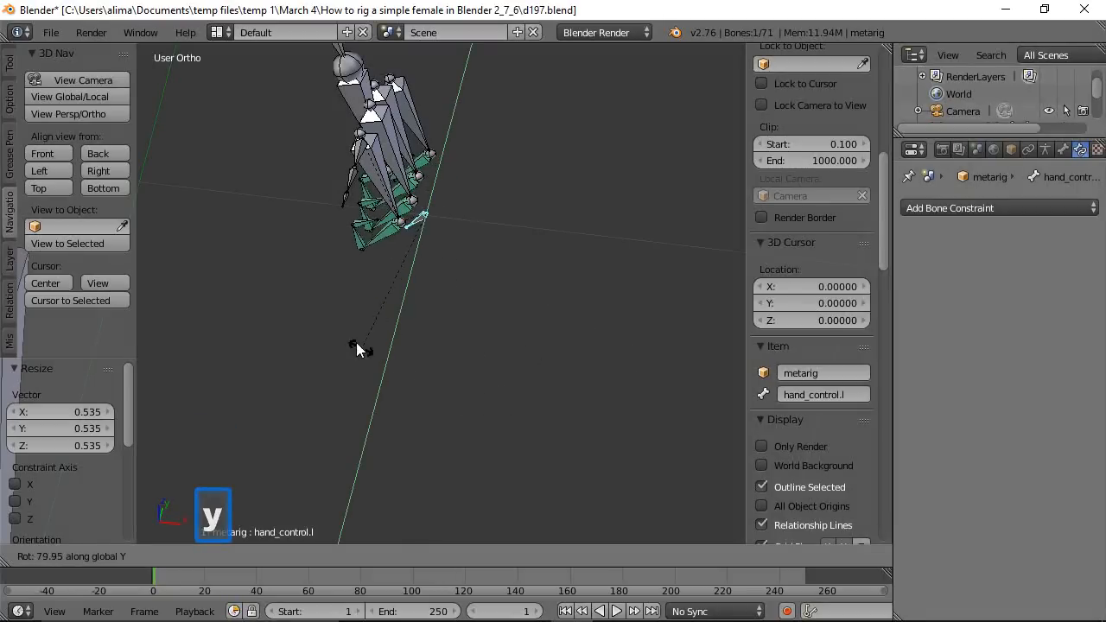
{"action": "left_click", "coordinate": [320, 311]}
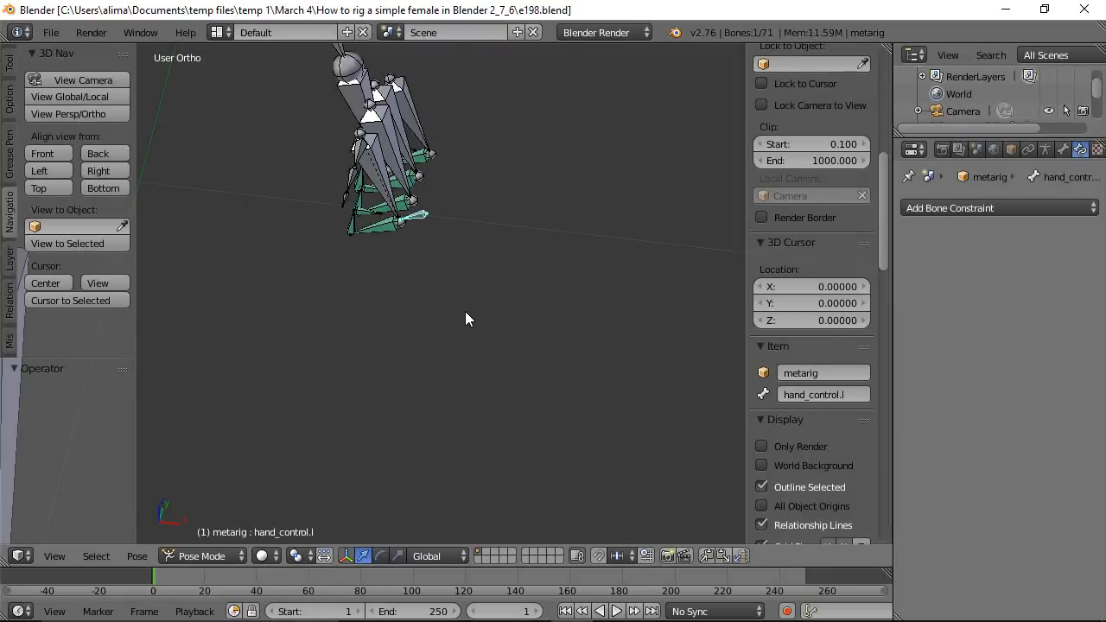
Clear the pose rotation and scale of the hand_control.l bone.
{"action": "key", "text": "alt"}
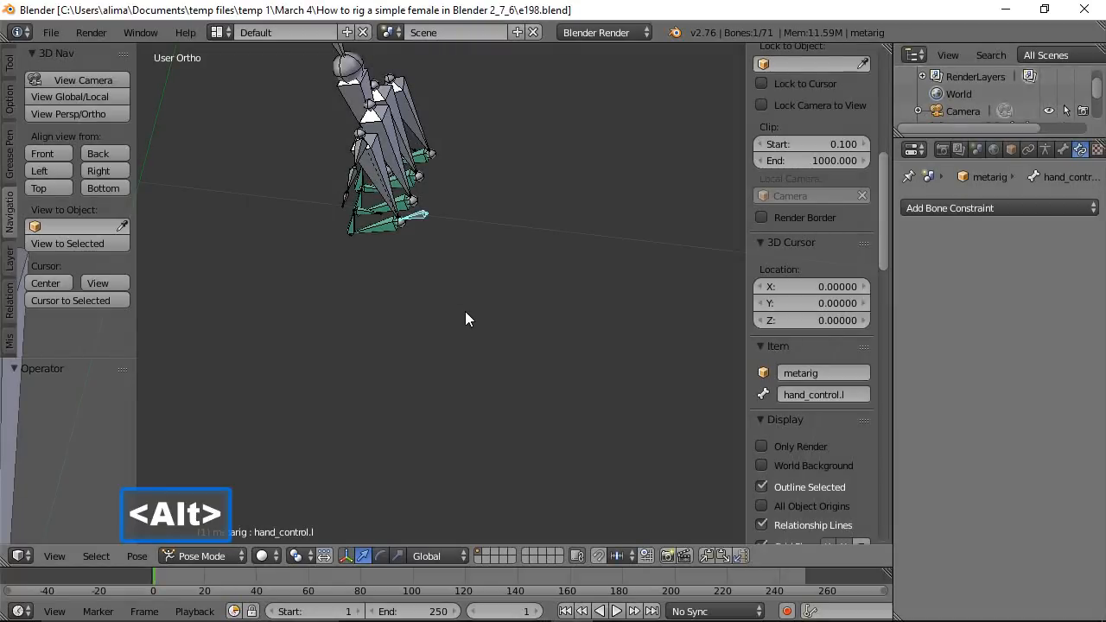
{"action": "key", "text": "alt+r"}
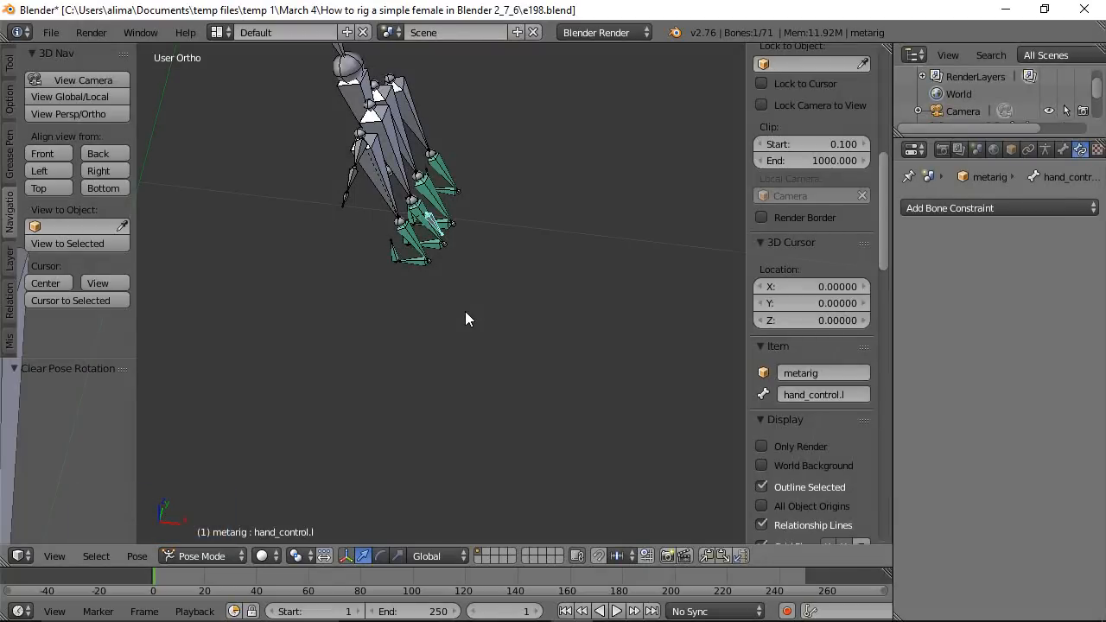
{"action": "key", "text": "alt+s"}
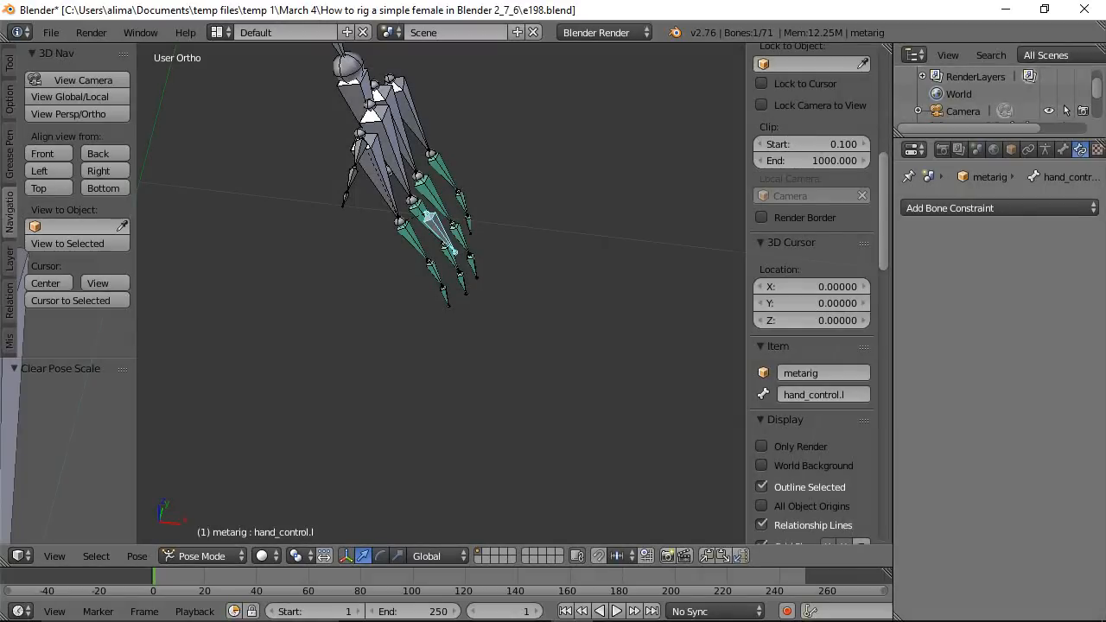
Deselect all bones and save the file as e201.blend.
{"action": "left_click", "coordinate": [595, 276]}
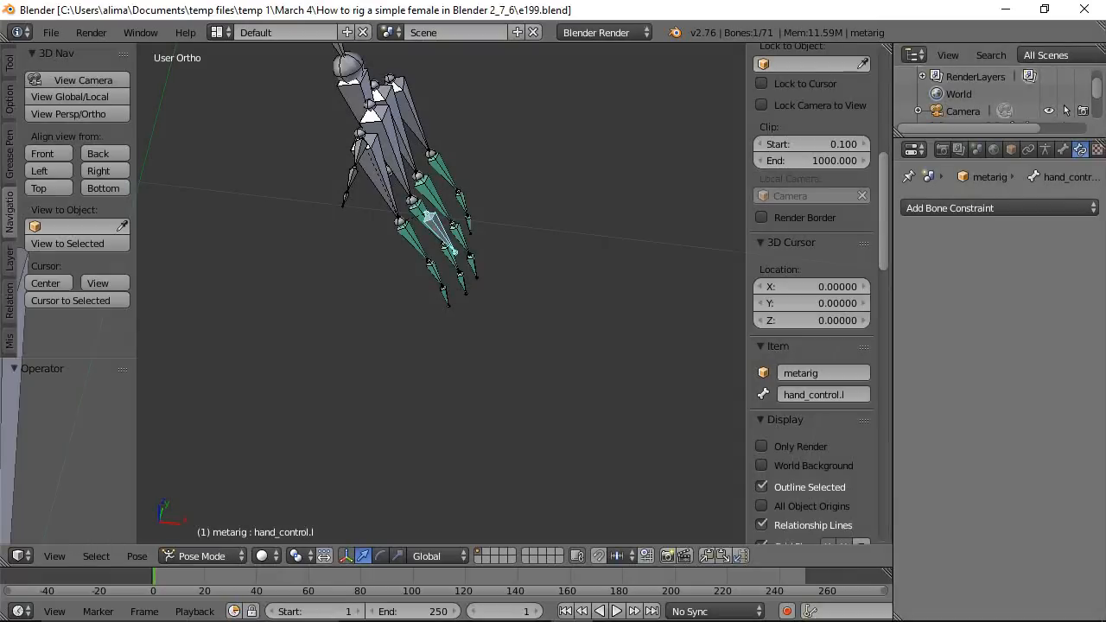
{"action": "left_click", "coordinate": [542, 175]}
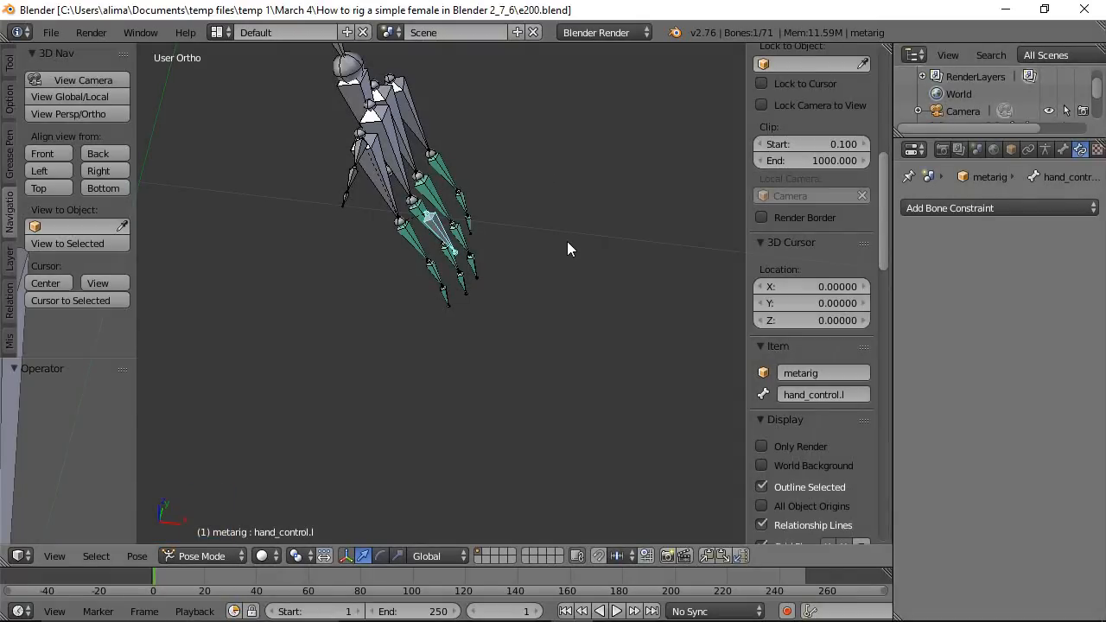
{"action": "key", "text": "a"}
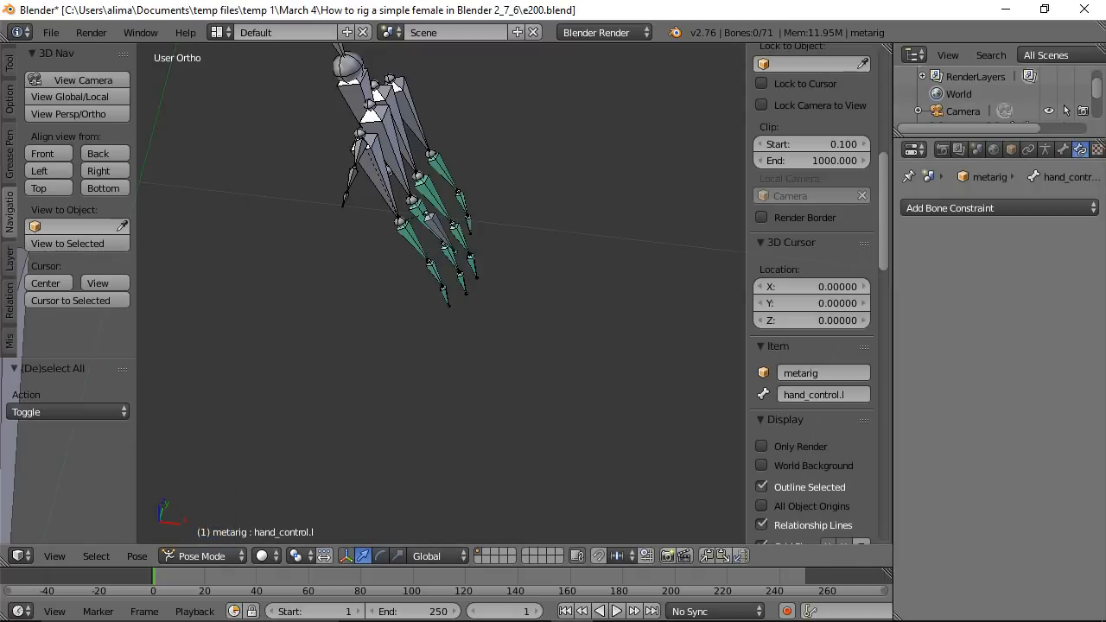
{"action": "left_click", "coordinate": [588, 163]}
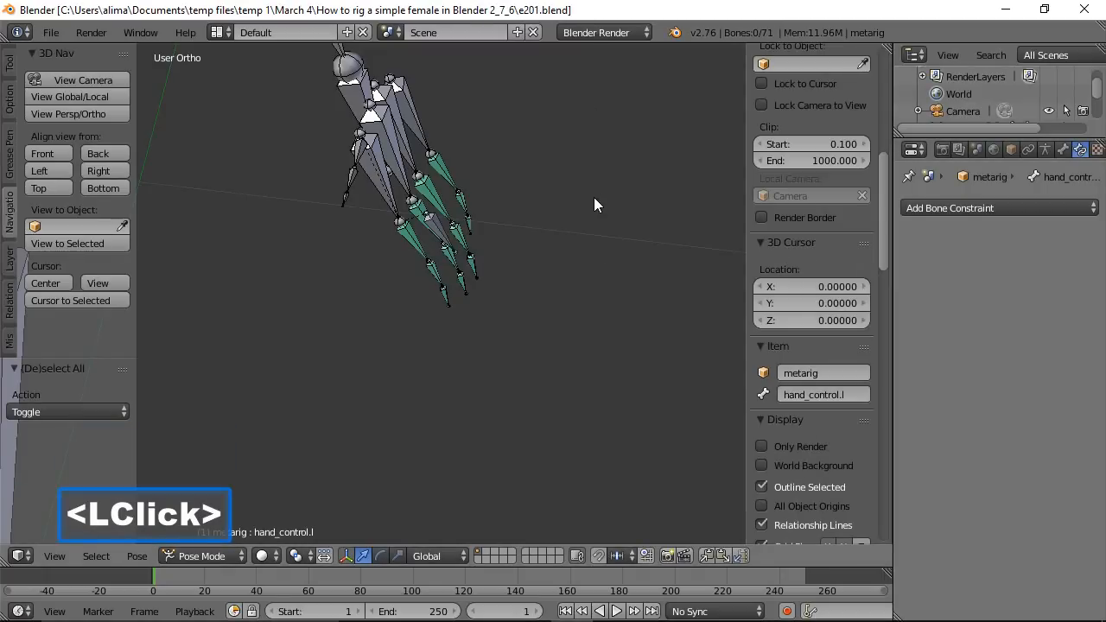
Select the f_index.01.R.001 bone on the character's right hand and save the file as e203.blend.
{"action": "key", "text": "ctrl"}
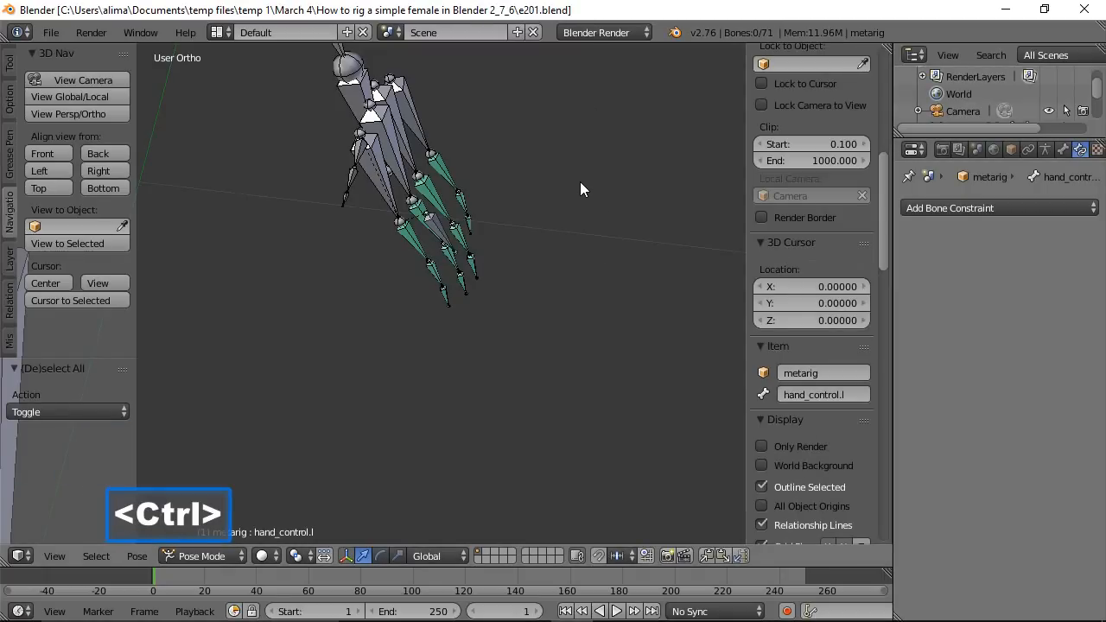
{"action": "middle_click_drag", "start_coordinate": [599, 160], "coordinate": [594, 315], "text": "ctrl"}
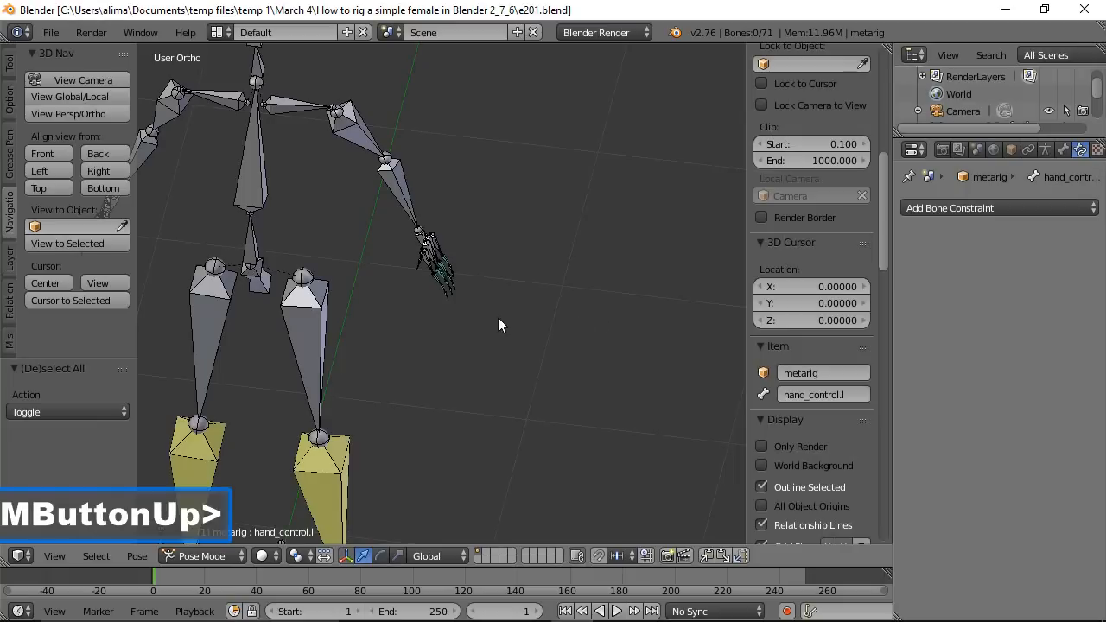
{"action": "middle_click_drag", "start_coordinate": [365, 281], "coordinate": [596, 287], "text": "shift"}
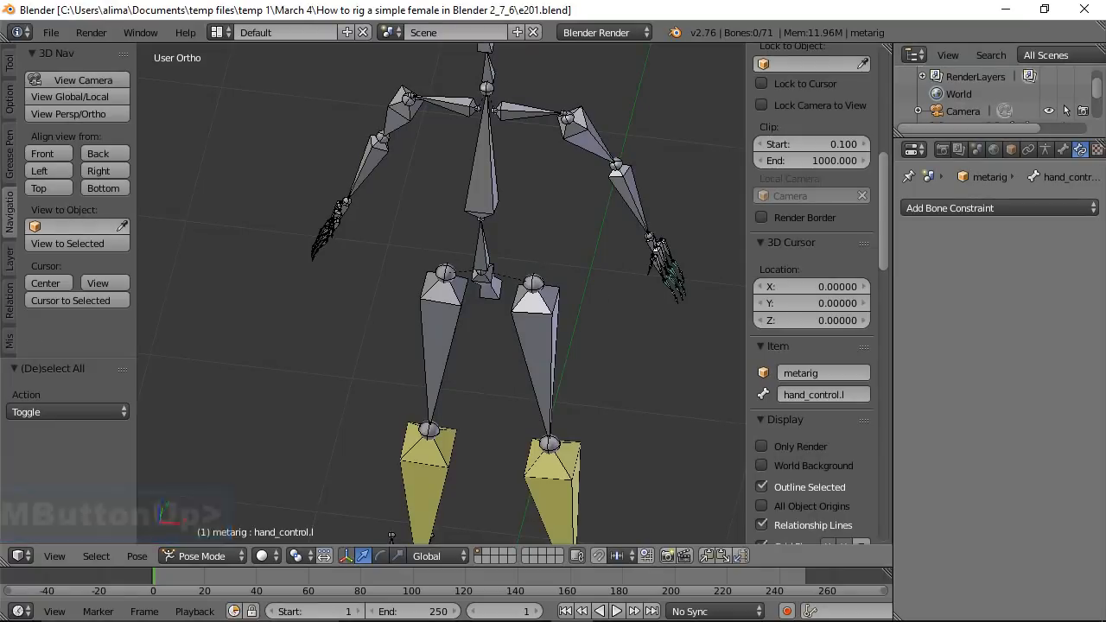
{"action": "left_click", "coordinate": [277, 97]}
{"action": "key", "text": "b"}
{"action": "left_click_drag", "start_coordinate": [252, 128], "coordinate": [350, 274]}
{"action": "key", "text": "KP_Decimal"}
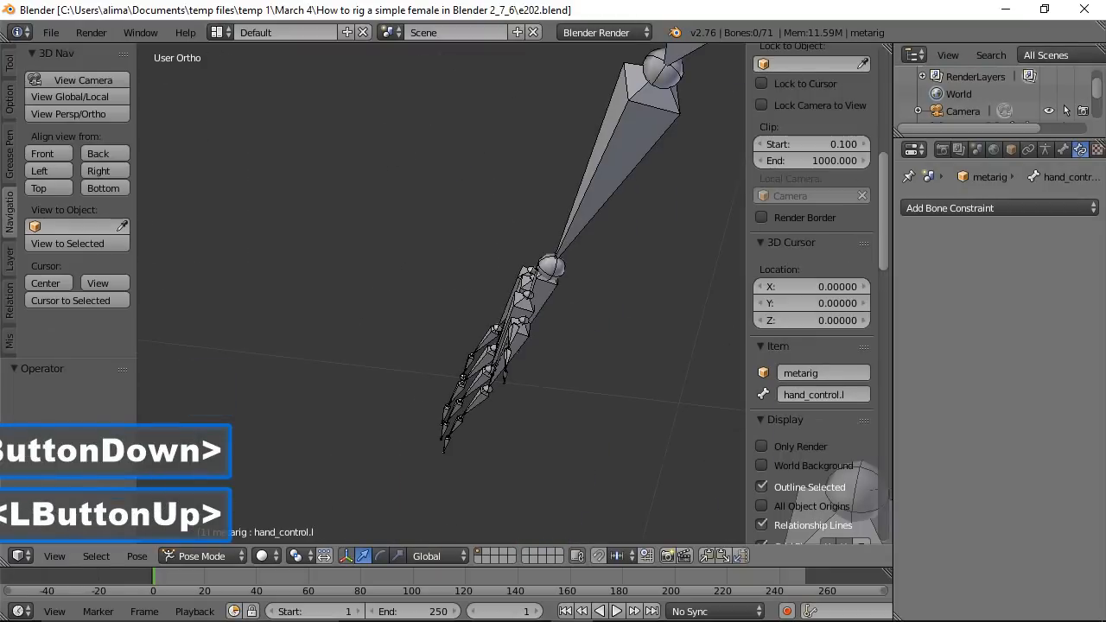
{"action": "left_click", "coordinate": [479, 385]}
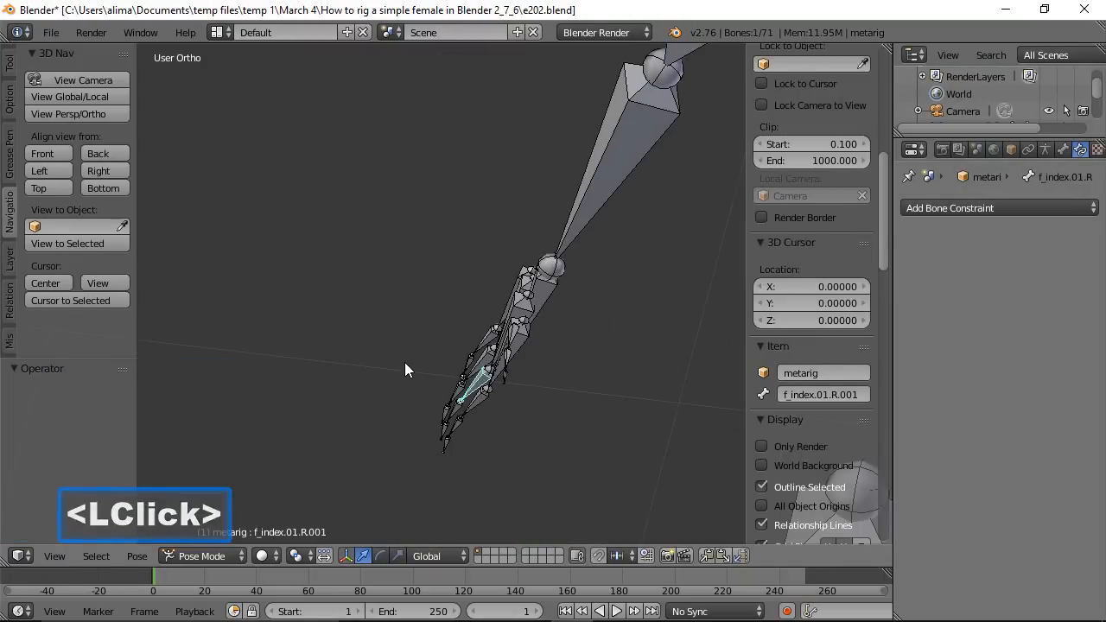
{"action": "middle_click_drag", "start_coordinate": [397, 357], "coordinate": [523, 368]}
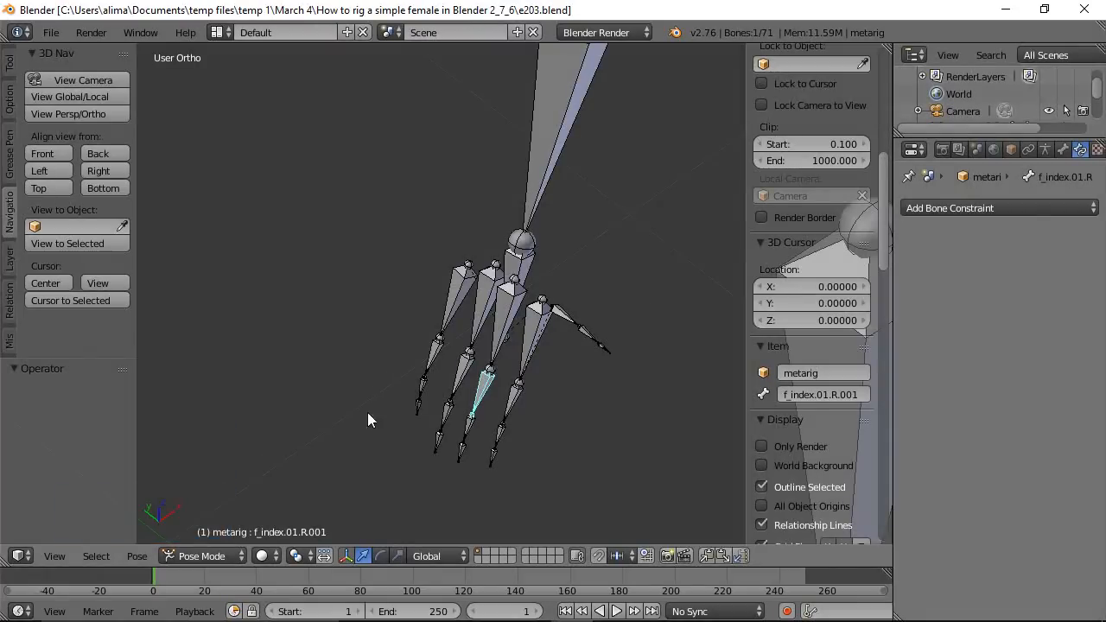
Switch the armature to Edit Mode and duplicate the right hand's palm.01.R.001 bone in place.
{"action": "left_click", "coordinate": [201, 555]}
{"action": "left_click", "coordinate": [222, 519]}
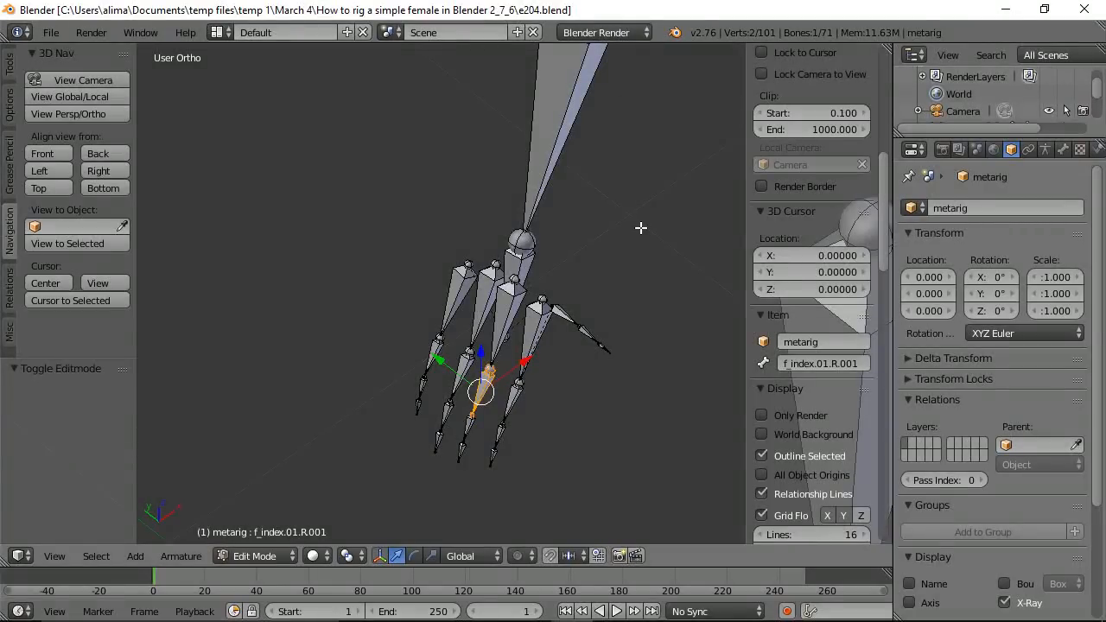
{"action": "key", "text": "b"}
{"action": "left_click_drag", "start_coordinate": [365, 189], "coordinate": [679, 511]}
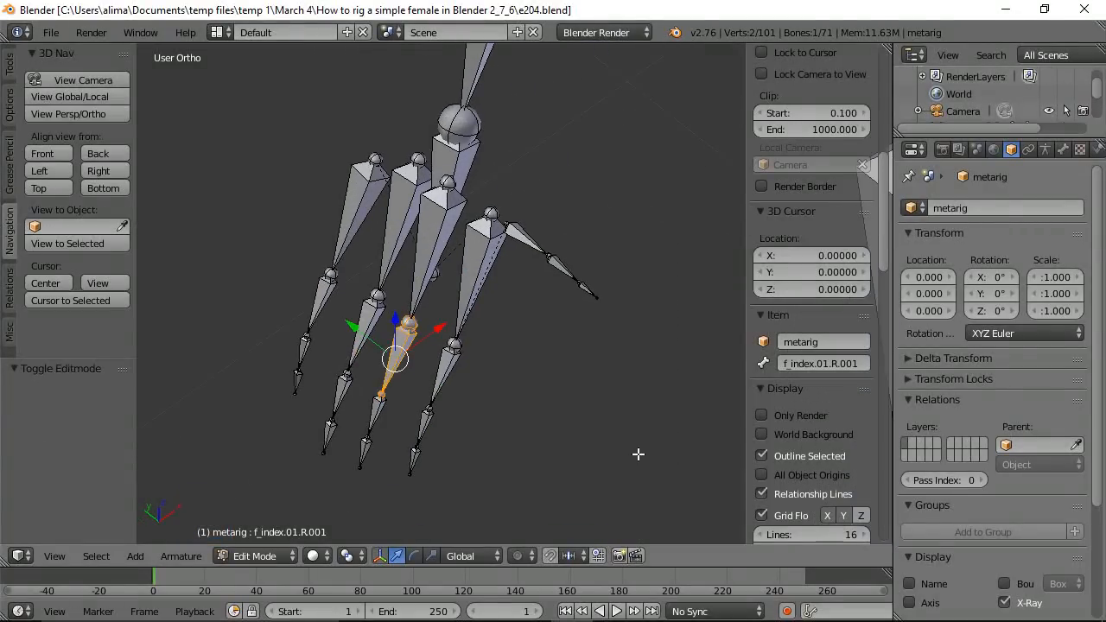
{"action": "middle_click_drag", "start_coordinate": [636, 395], "coordinate": [562, 367]}
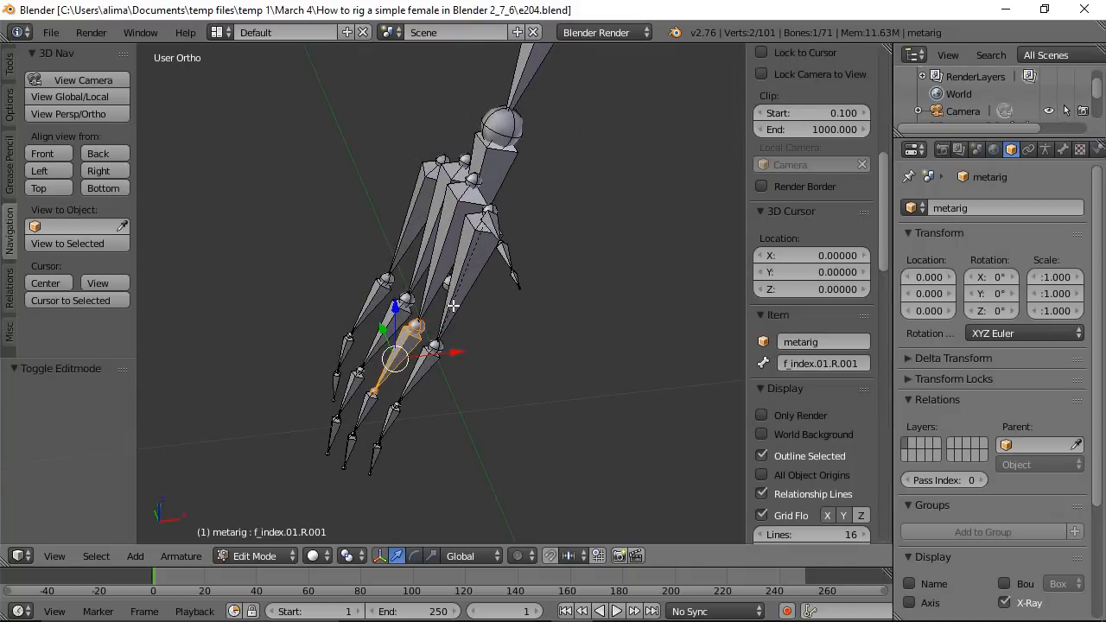
{"action": "right_click", "coordinate": [436, 275]}
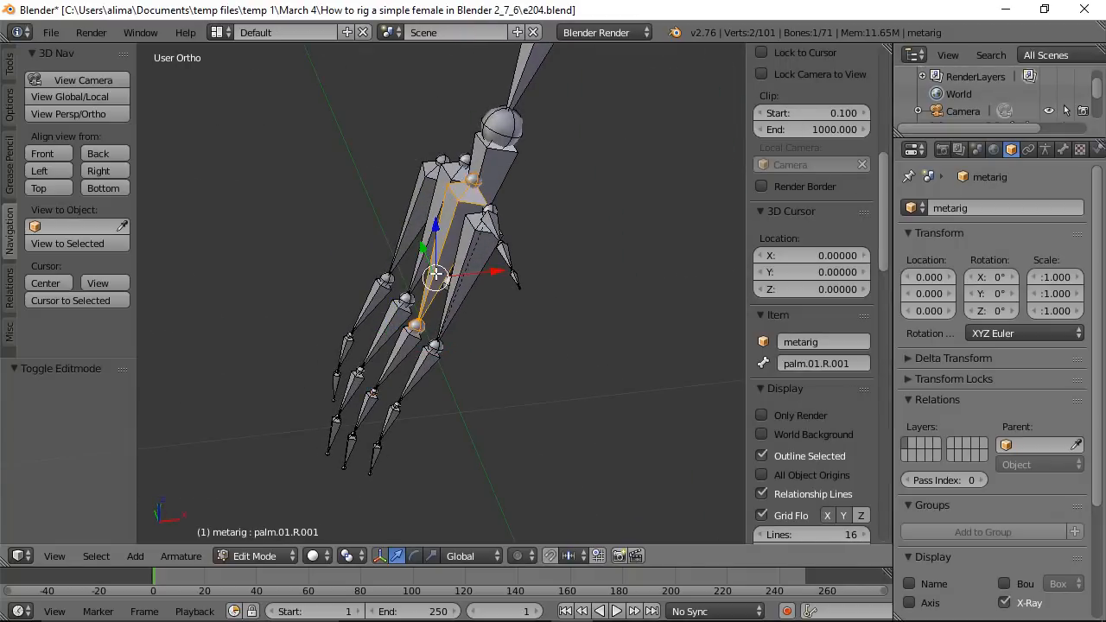
{"action": "key", "text": "shift+d"}
{"action": "right_click", "coordinate": [600, 365]}
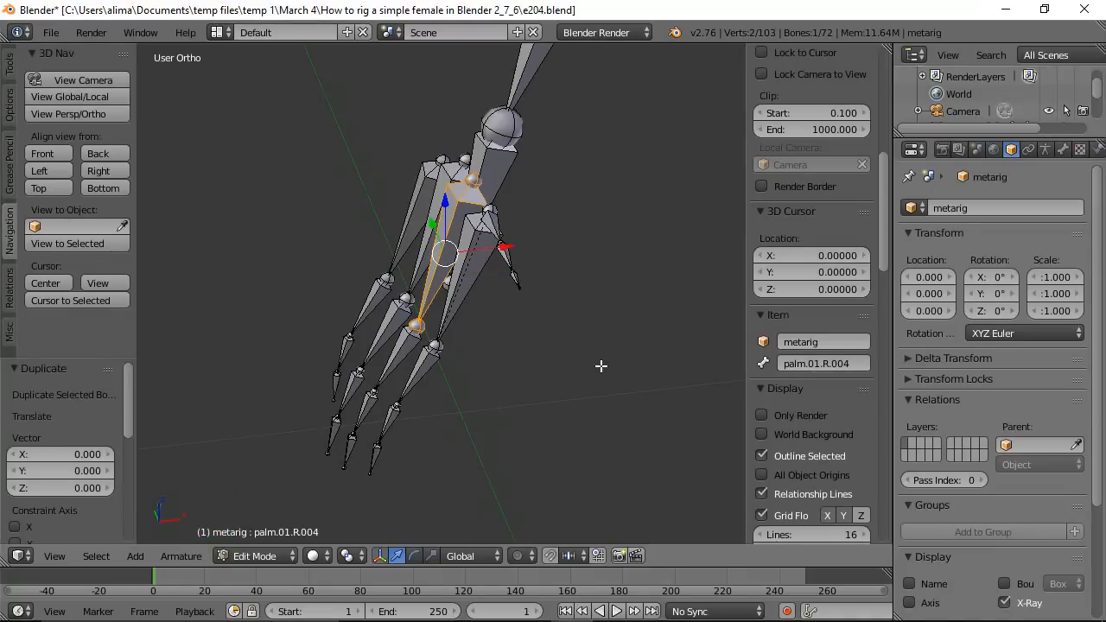
Move the duplicated palm bone in the negative X direction and slightly up along Z so it sits clear of the right hand.
{"action": "left_click_drag", "start_coordinate": [504, 248], "coordinate": [438, 247]}
{"action": "mouse_move", "coordinate": [515, 306]}
{"action": "middle_mouse_down"}
{"action": "mouse_move", "coordinate": [565, 349]}
{"action": "mouse_move", "coordinate": [530, 320]}
{"action": "middle_mouse_up"}
{"action": "left_click_drag", "start_coordinate": [380, 208], "coordinate": [387, 193]}
{"action": "middle_click_drag", "start_coordinate": [494, 297], "coordinate": [569, 335]}
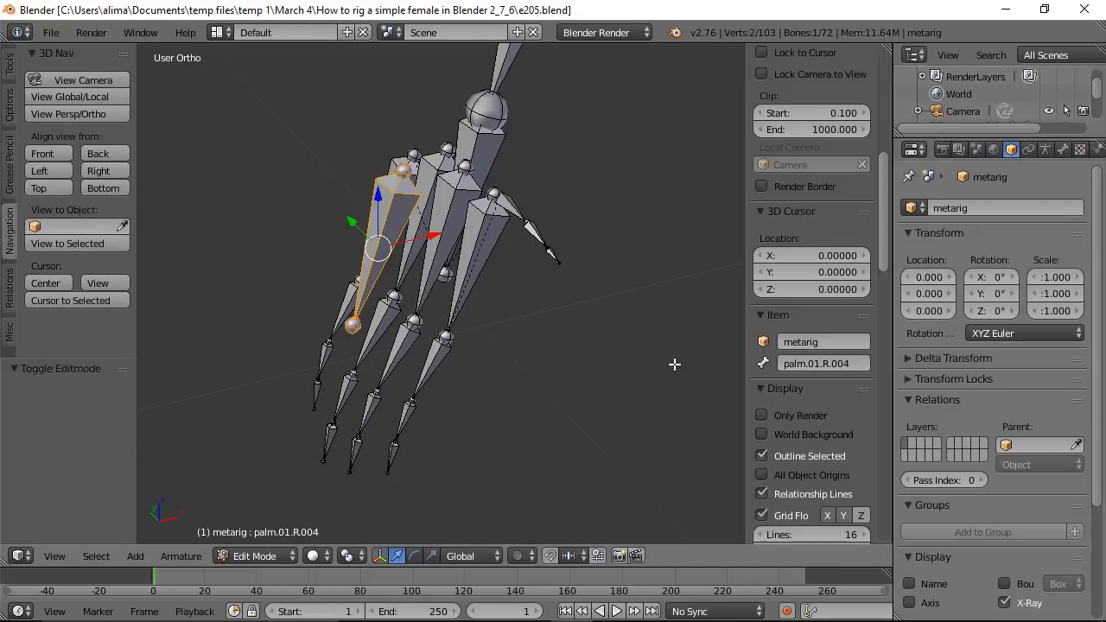
Rename the duplicated bone as hand_control.r and save the file as e206.blend.
{"action": "left_click", "coordinate": [809, 362]}
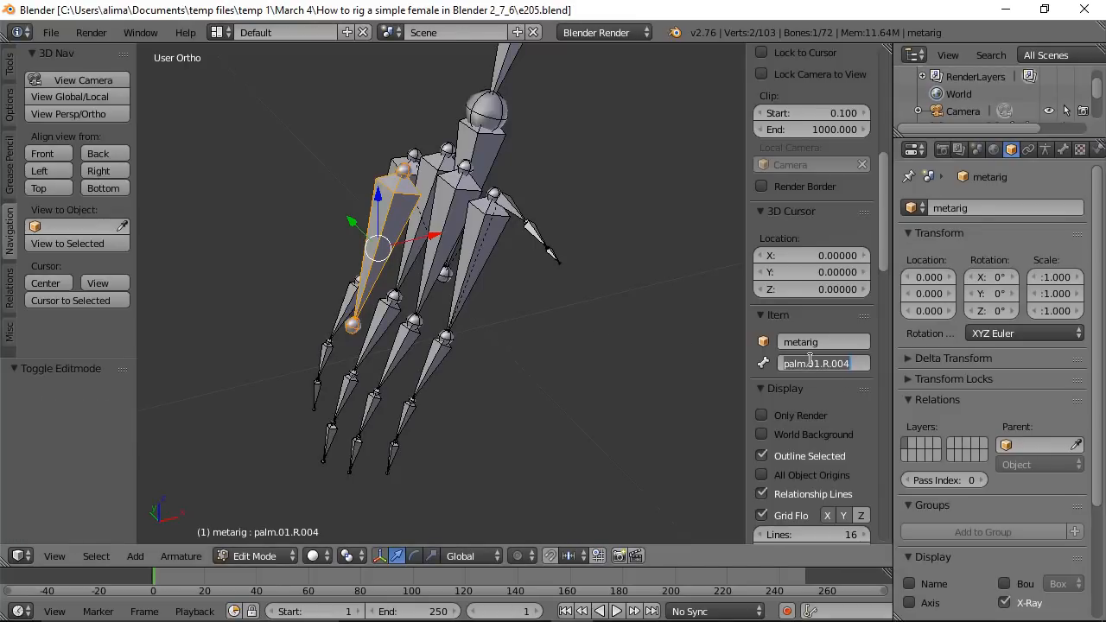
{"action": "type", "text": "hand"}
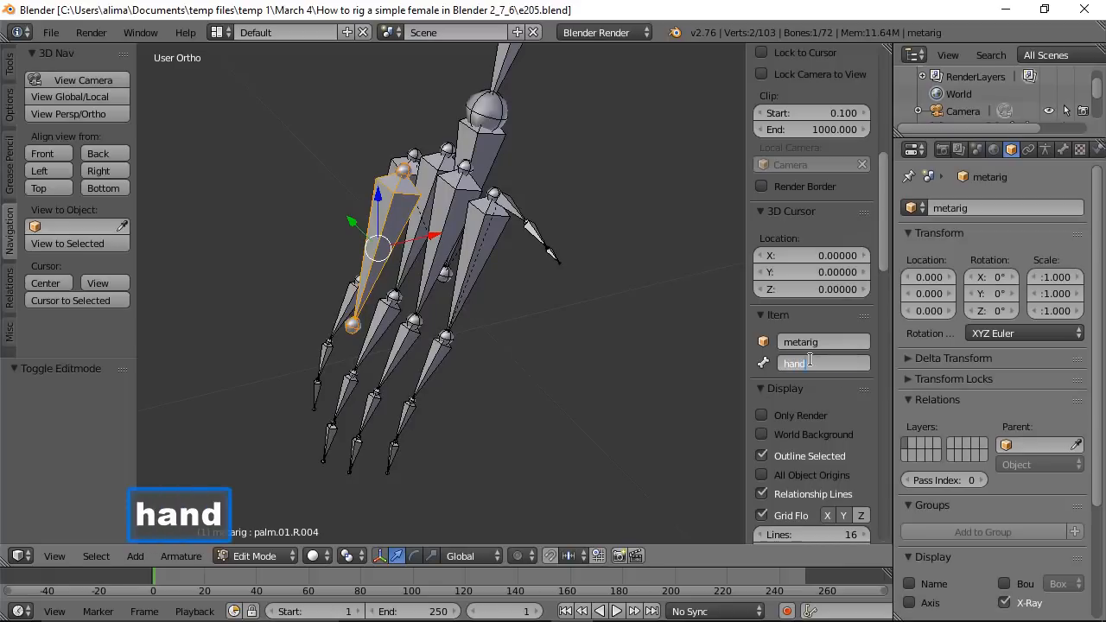
{"action": "type", "text": " con"}
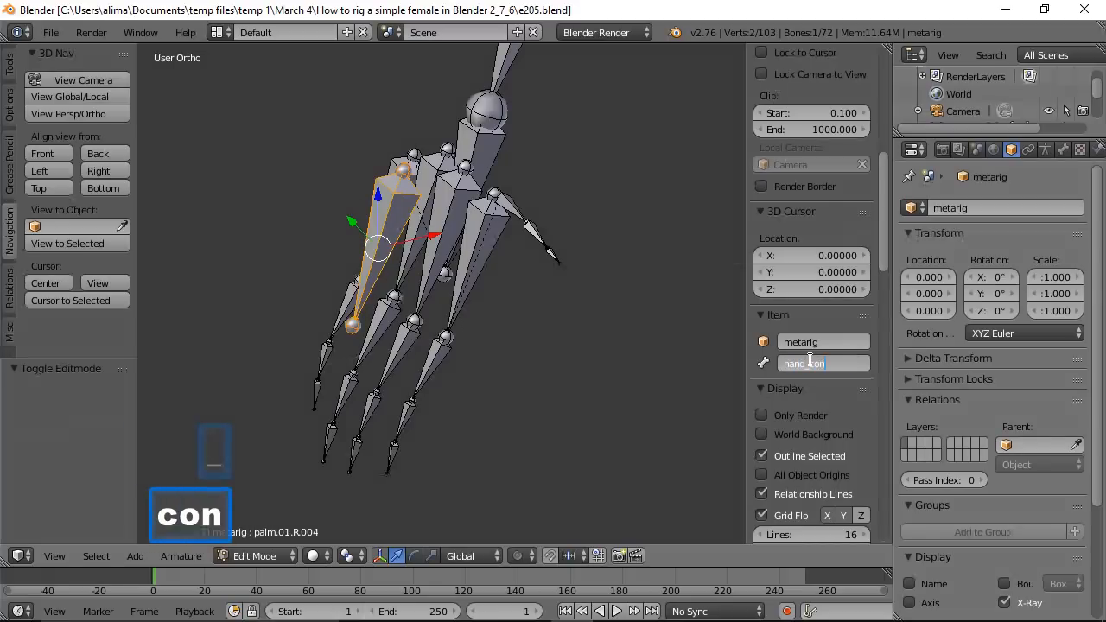
{"action": "type", "text": "trol.r"}
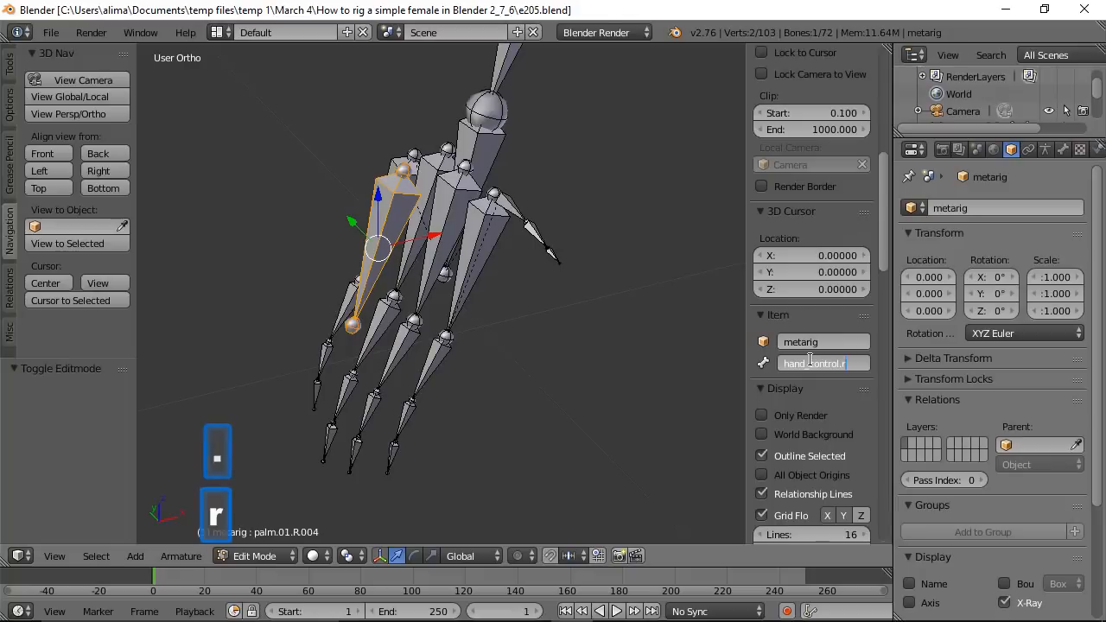
{"action": "key", "text": "Return"}
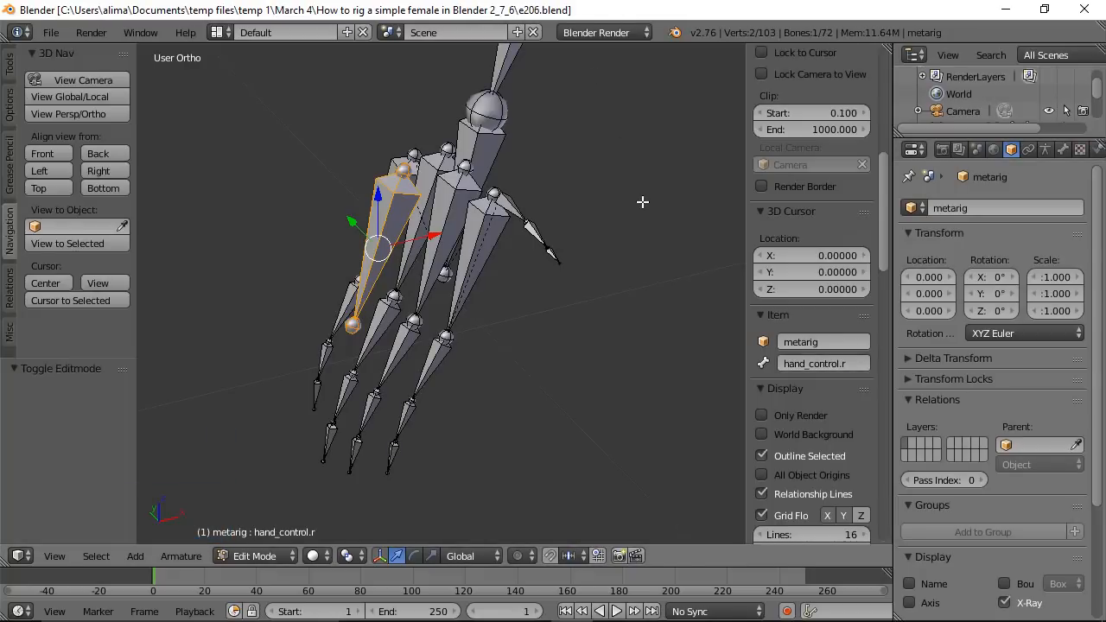
Switch the armature to Pose Mode and give f_index.01.R.001 a Copy Rotation constraint targeting the hand_control.r bone.
{"action": "left_click", "coordinate": [292, 558]}
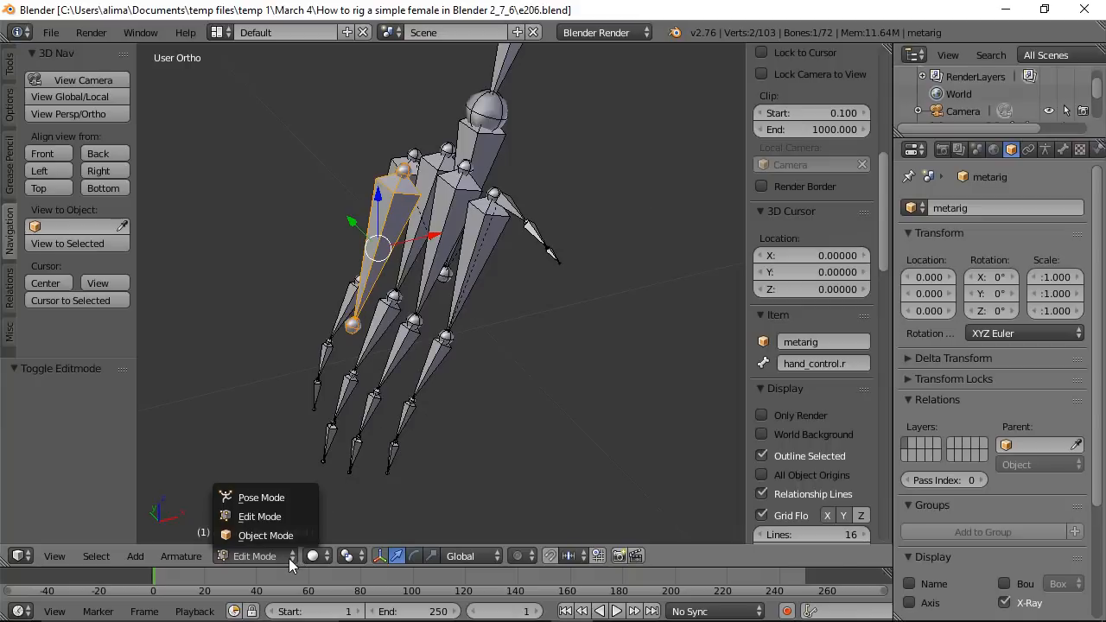
{"action": "left_click", "coordinate": [263, 498]}
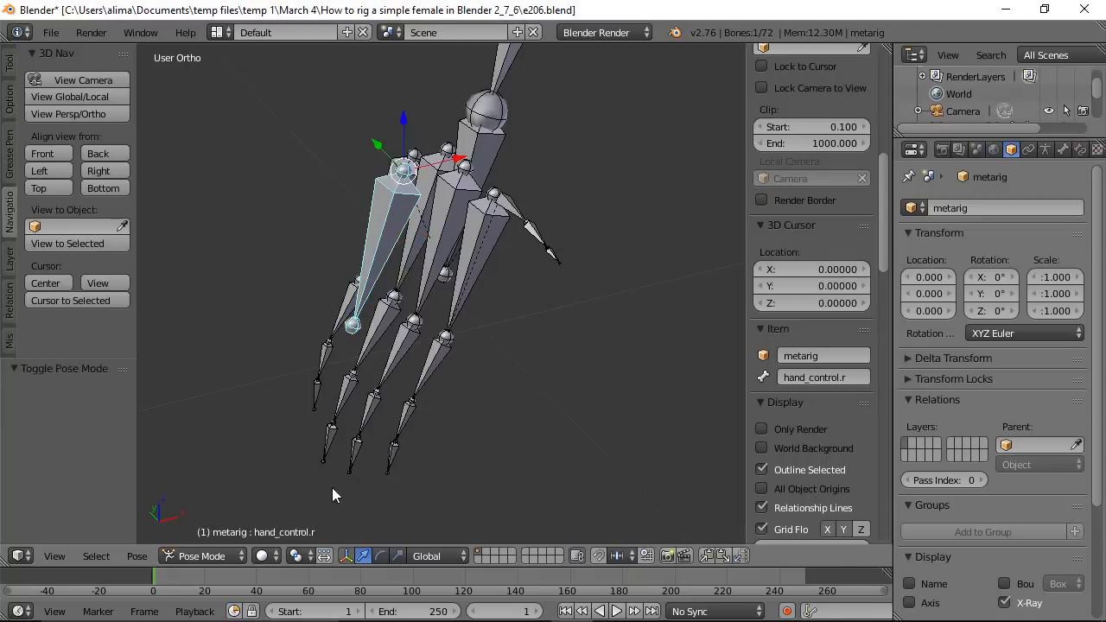
{"action": "right_click", "coordinate": [399, 355], "text": "shift"}
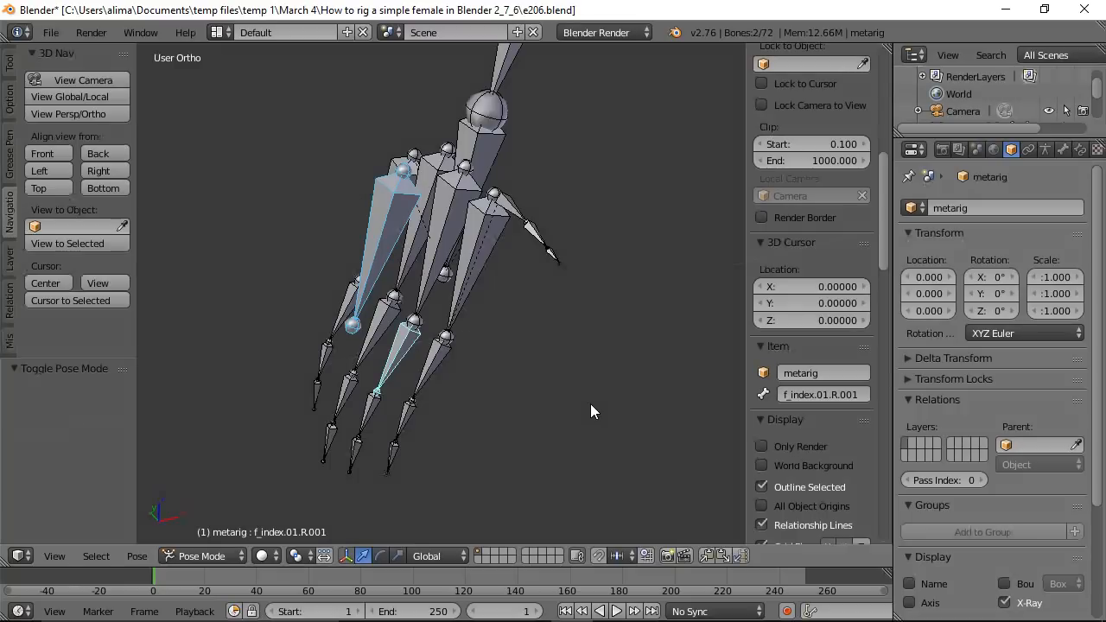
{"action": "key", "text": "ctrl"}
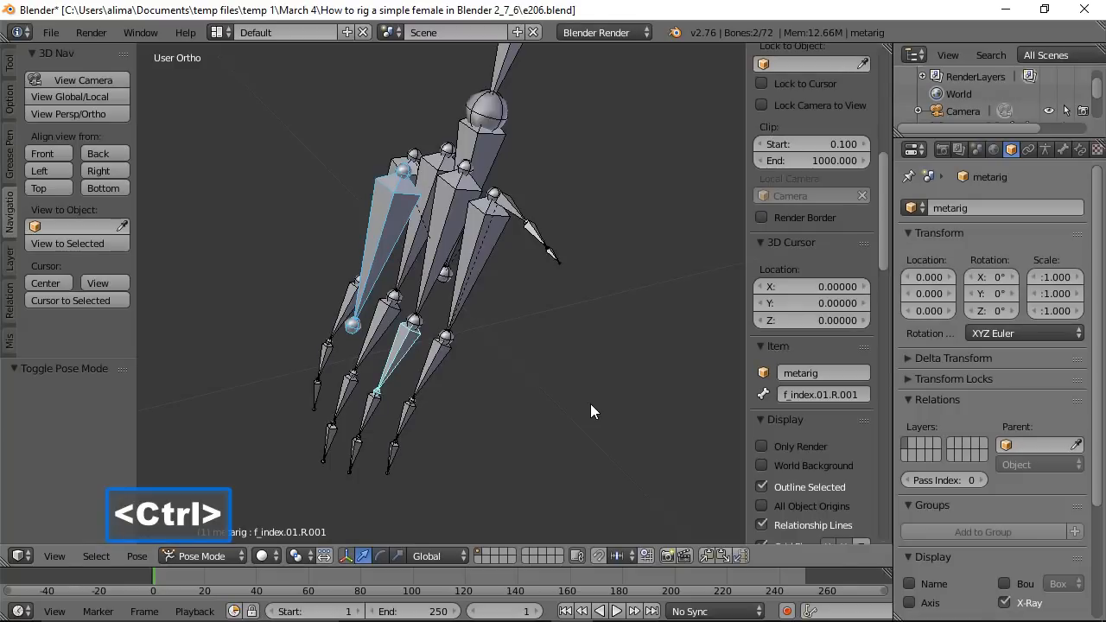
{"action": "key", "text": "ctrl+shift+c"}
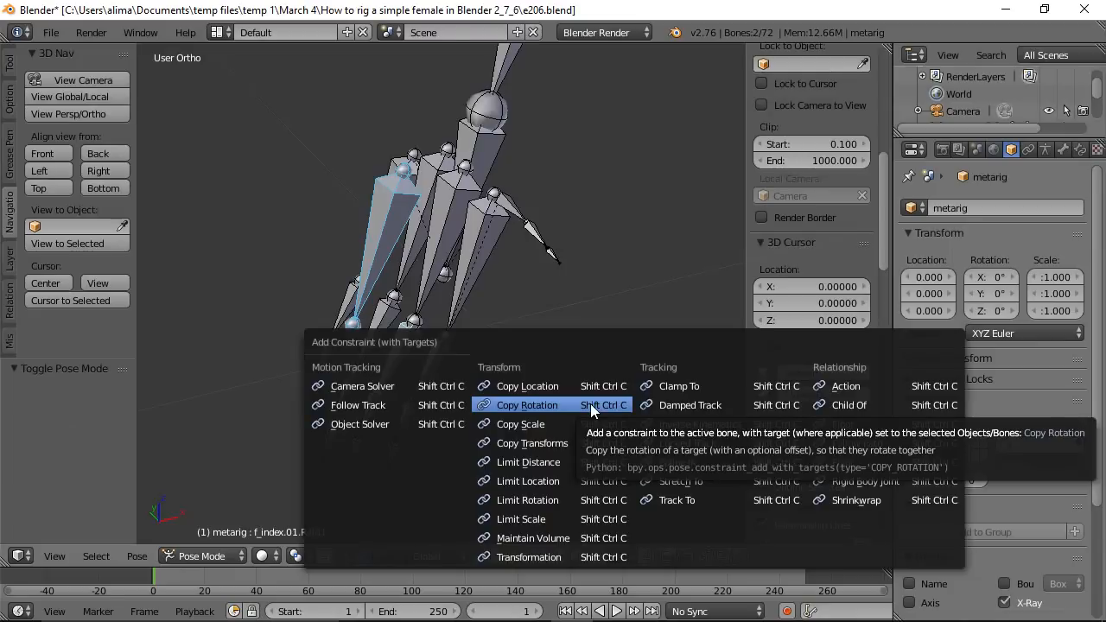
{"action": "left_click", "coordinate": [528, 405]}
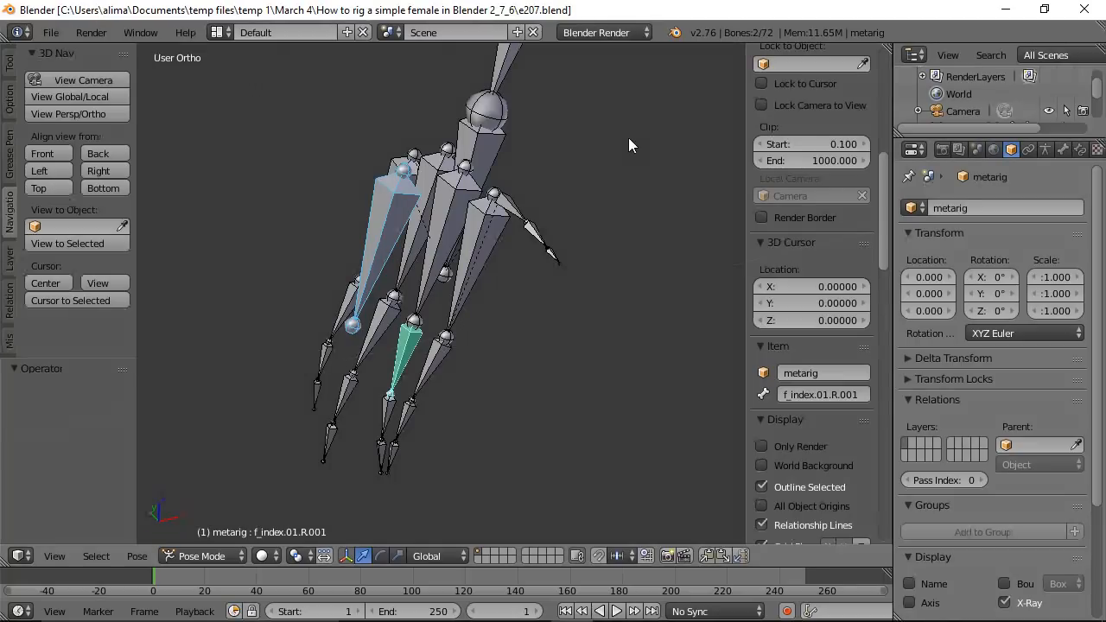
Set both spaces of the f_index.01.R.001 Copy Rotation constraint to Local Space and save the file as e208.blend.
{"action": "left_click", "coordinate": [1080, 150]}
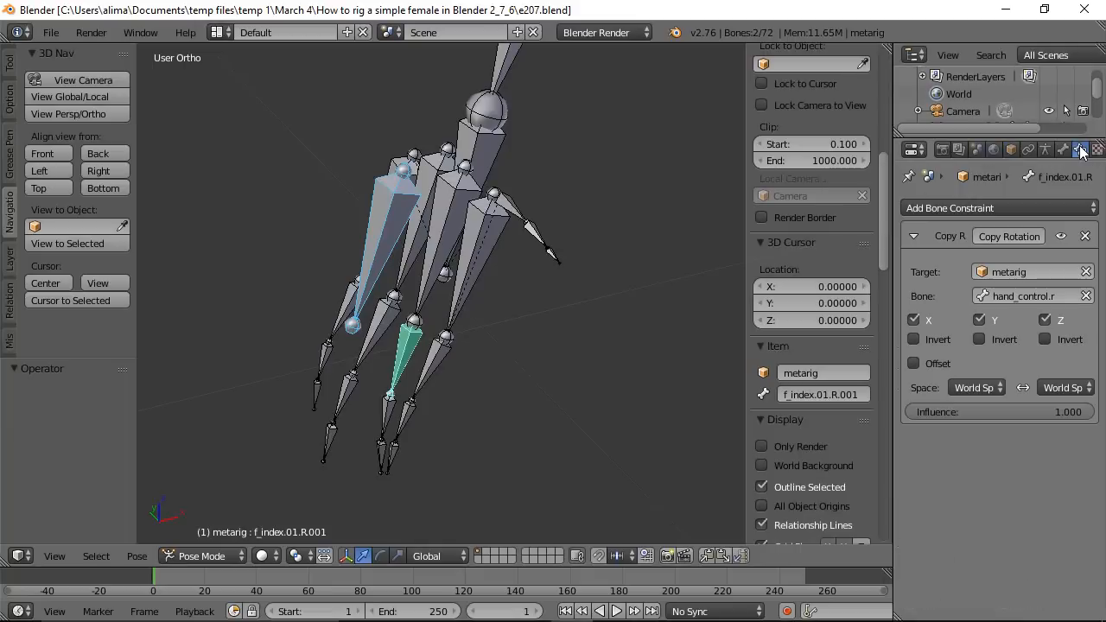
{"action": "left_click", "coordinate": [996, 388]}
{"action": "left_click", "coordinate": [915, 312]}
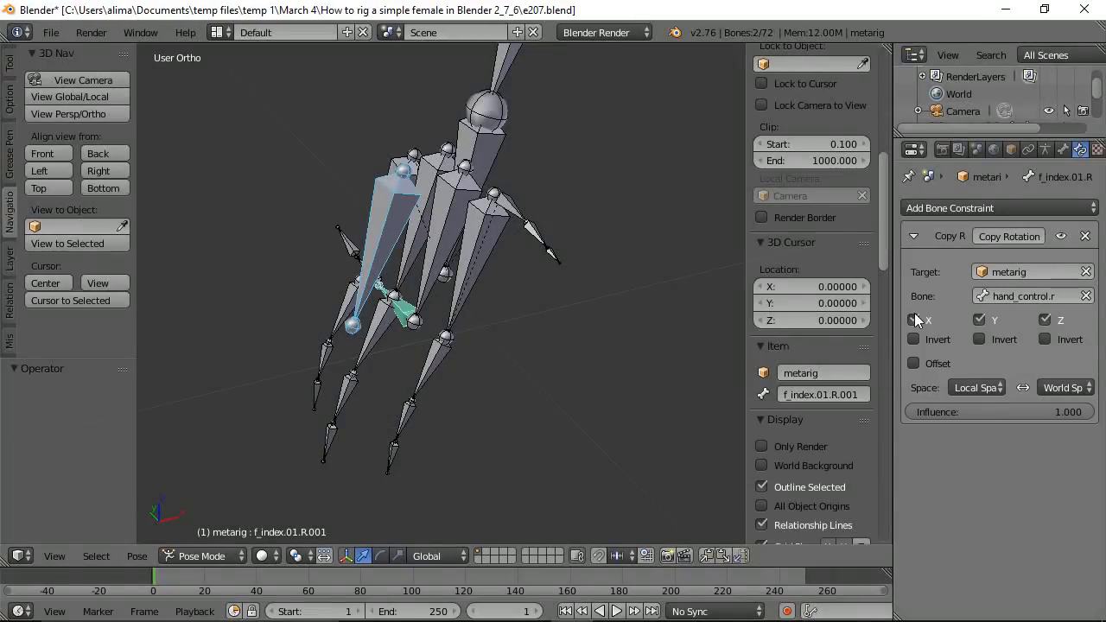
{"action": "left_click", "coordinate": [1080, 394]}
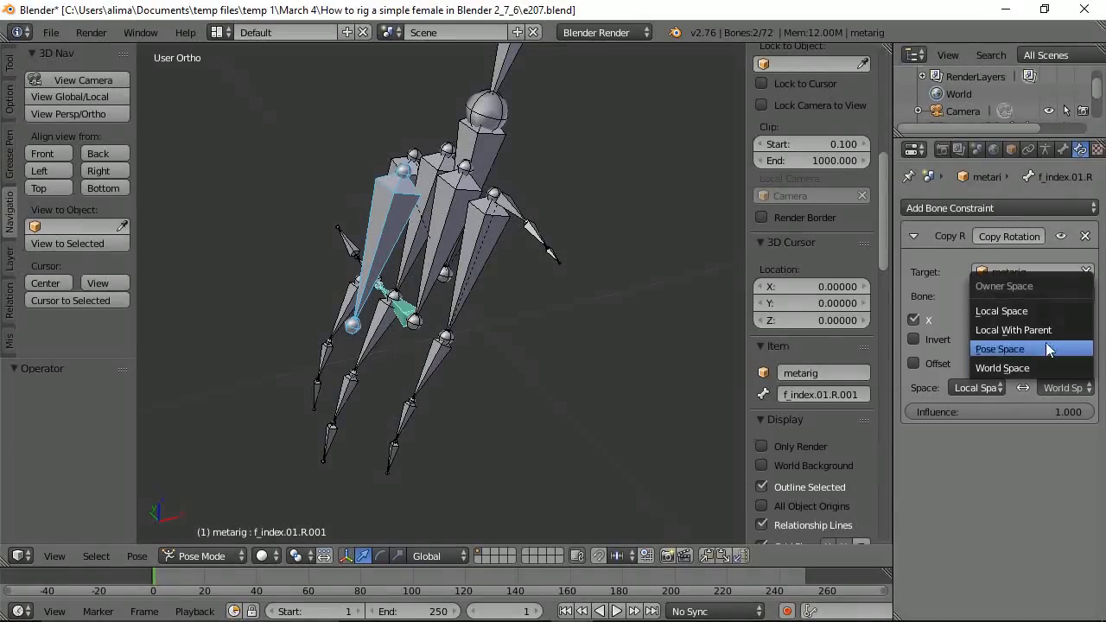
{"action": "left_click", "coordinate": [1011, 309]}
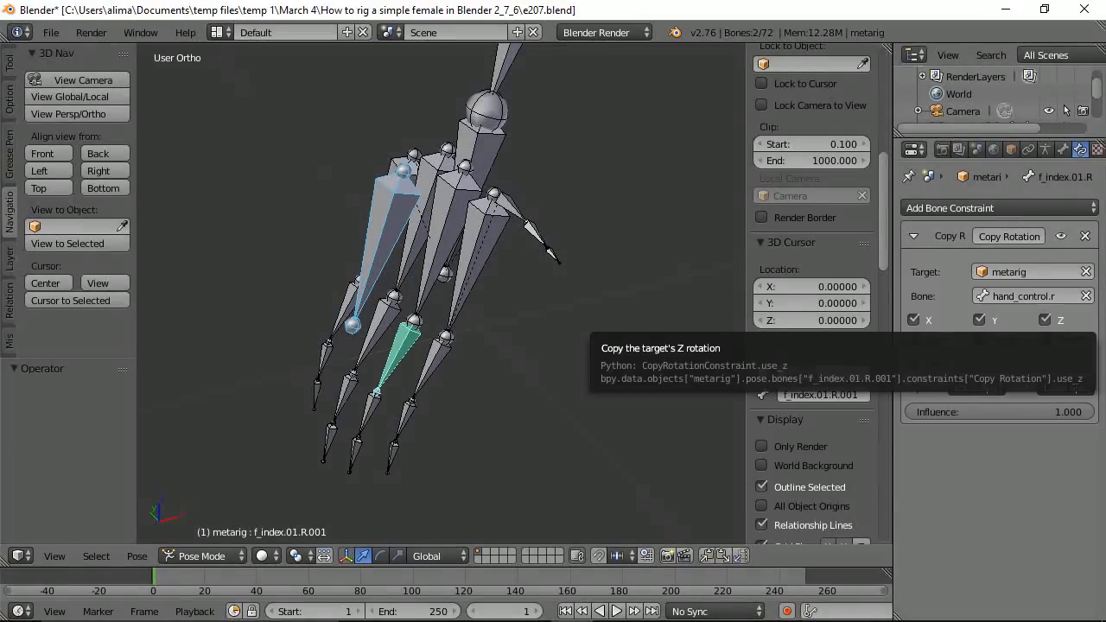
{"action": "key", "text": "ctrl+alt+s"}
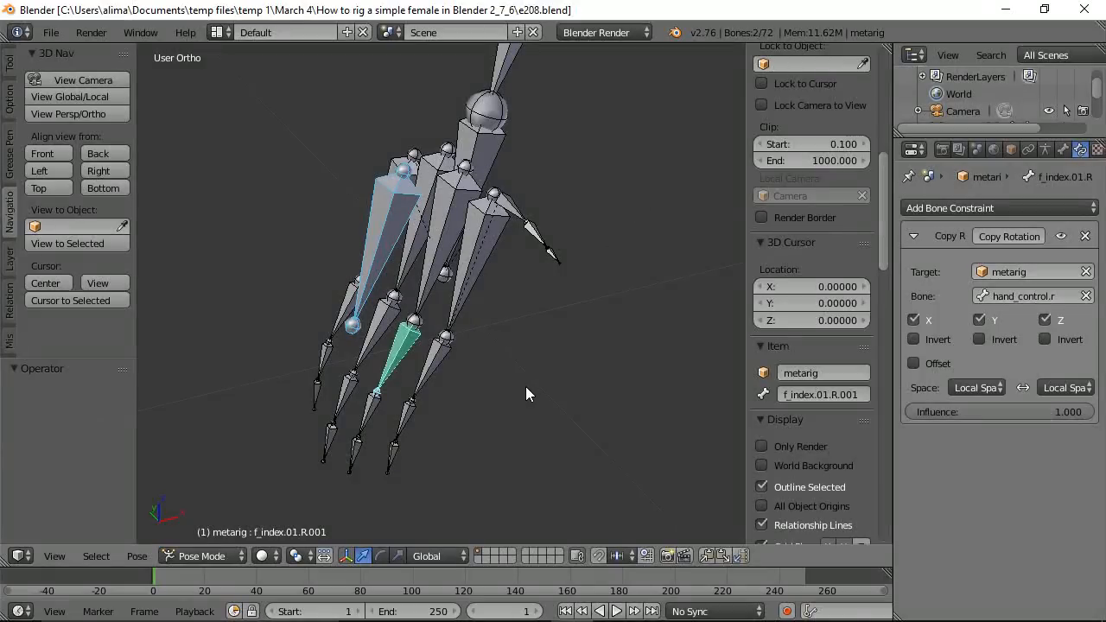
Clear the selection and circle-select the right hand's finger and thumb bones, leaving out the palm bones.
{"action": "key", "text": "a"}
{"action": "middle_click_drag", "start_coordinate": [520, 390], "coordinate": [564, 369]}
{"action": "key", "text": "c"}
{"action": "left_click", "coordinate": [448, 368]}
{"action": "mouse_move", "coordinate": [448, 367]}
{"action": "left_mouse_down"}
{"action": "mouse_move", "coordinate": [422, 441]}
{"action": "mouse_move", "coordinate": [375, 480]}
{"action": "mouse_move", "coordinate": [367, 437]}
{"action": "mouse_move", "coordinate": [328, 442]}
{"action": "mouse_move", "coordinate": [341, 363]}
{"action": "mouse_move", "coordinate": [304, 379]}
{"action": "mouse_move", "coordinate": [295, 451]}
{"action": "left_mouse_up"}
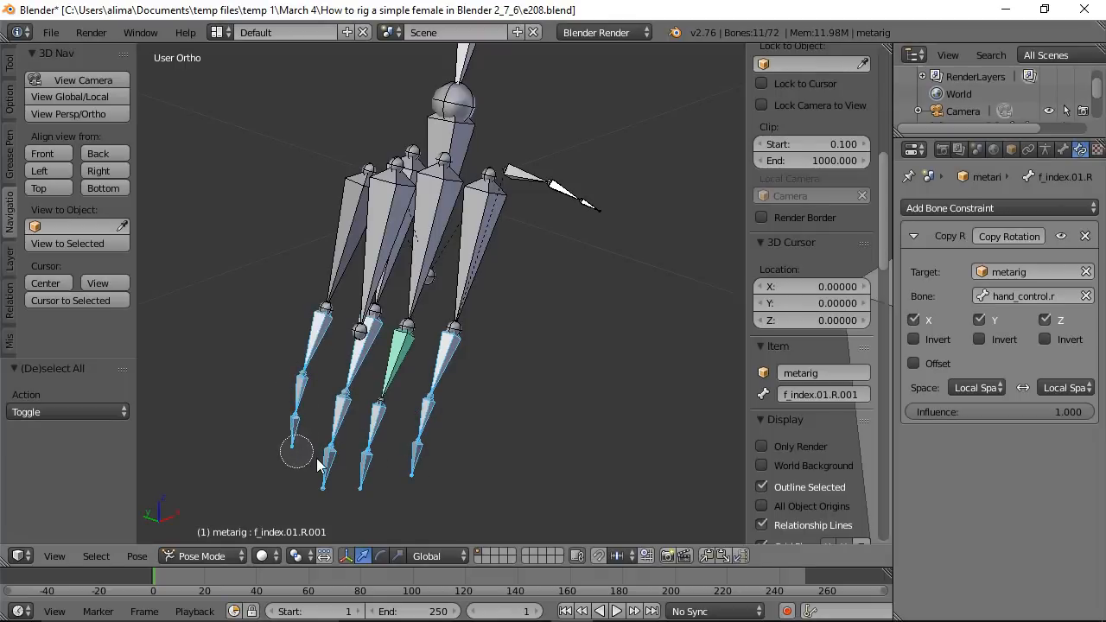
{"action": "left_click_drag", "start_coordinate": [534, 171], "coordinate": [595, 209]}
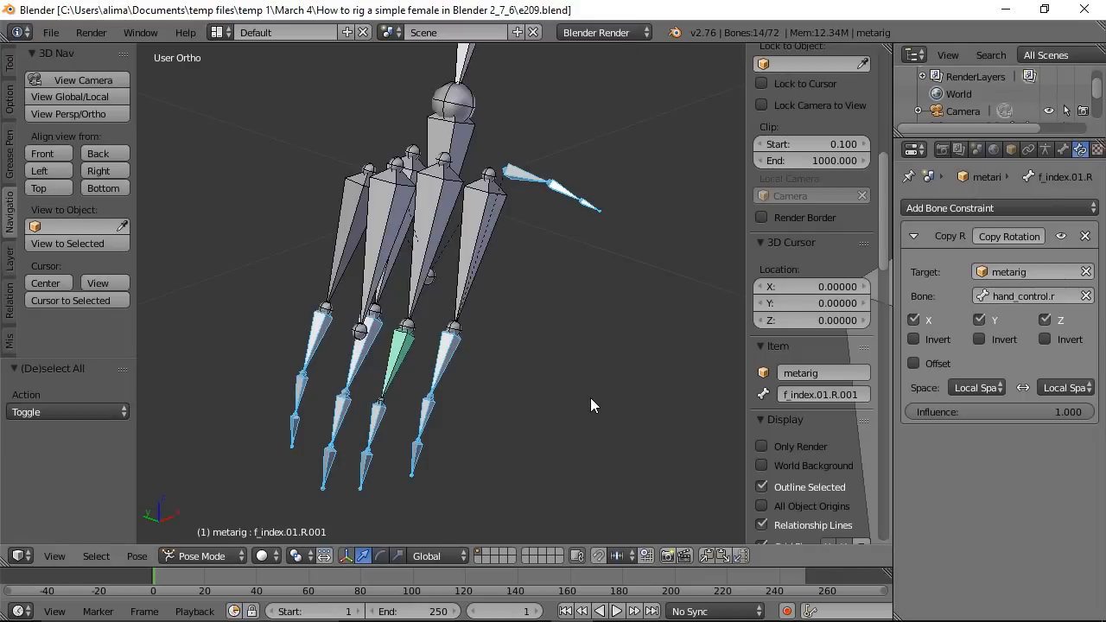
Add f_index.01.R.001 to the selection as the active bone and copy its constraint to the other selected finger and thumb bones.
{"action": "right_click", "coordinate": [396, 359], "text": "shift"}
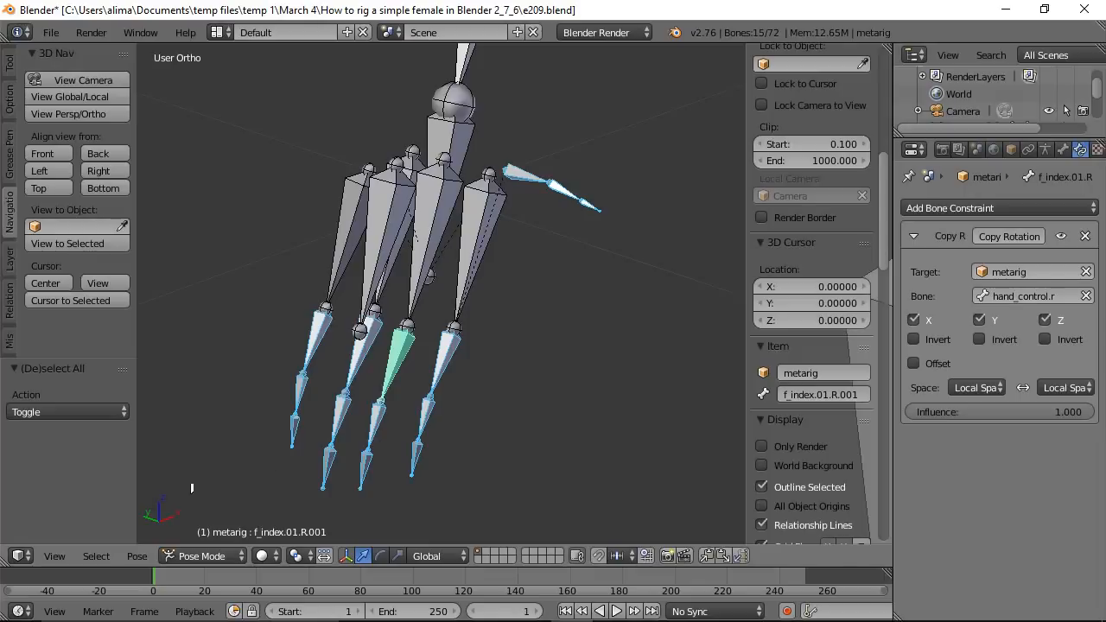
{"action": "left_click", "coordinate": [137, 556]}
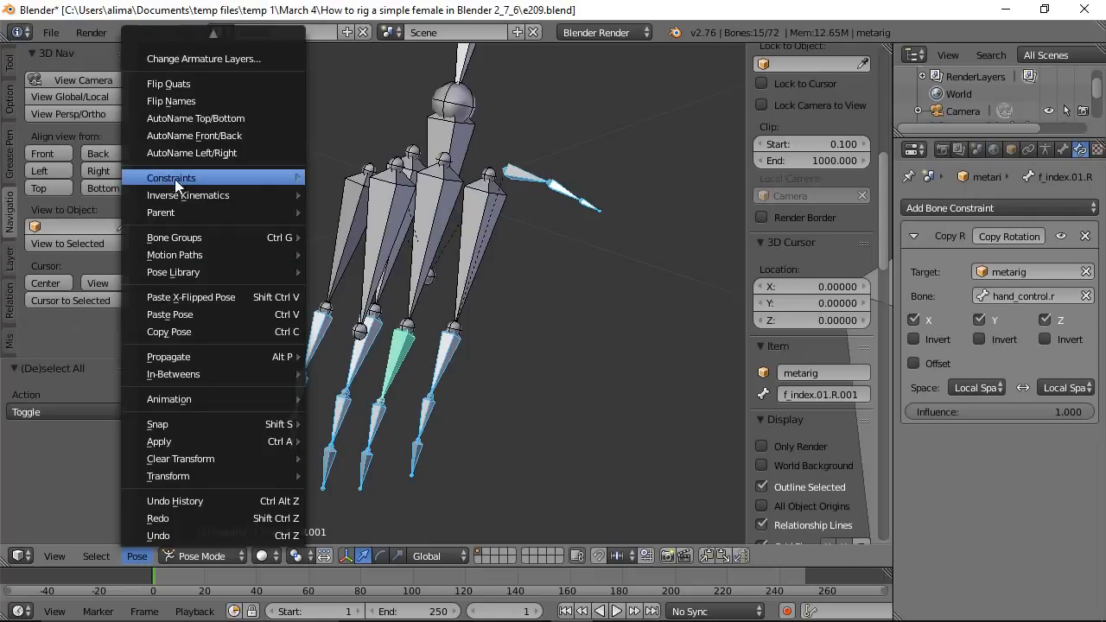
{"action": "mouse_move", "coordinate": [176, 177]}
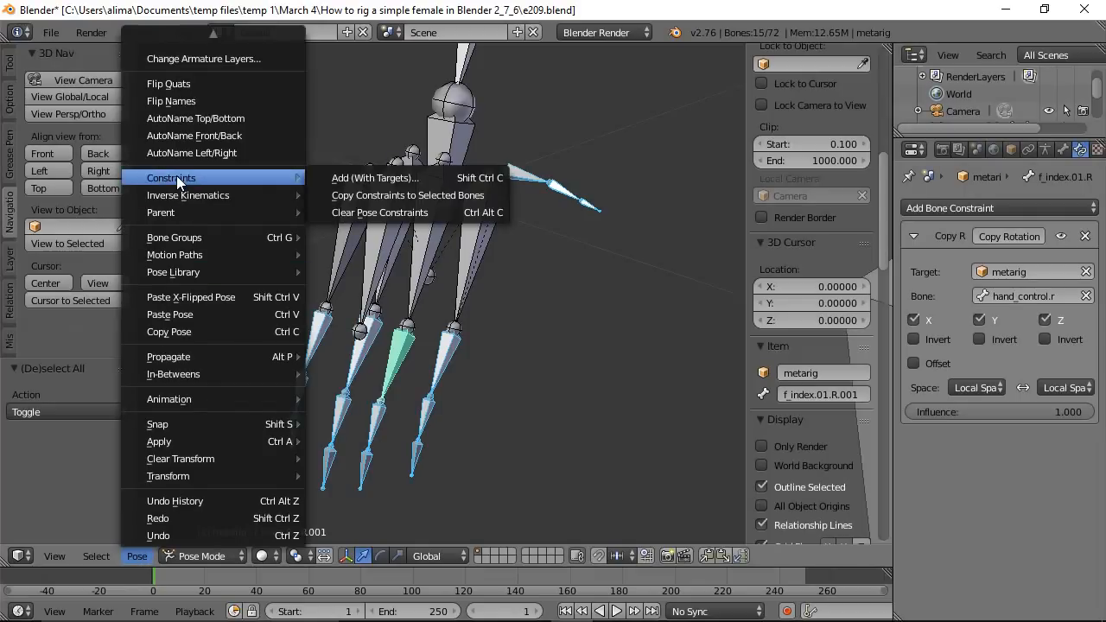
{"action": "left_click", "coordinate": [356, 194]}
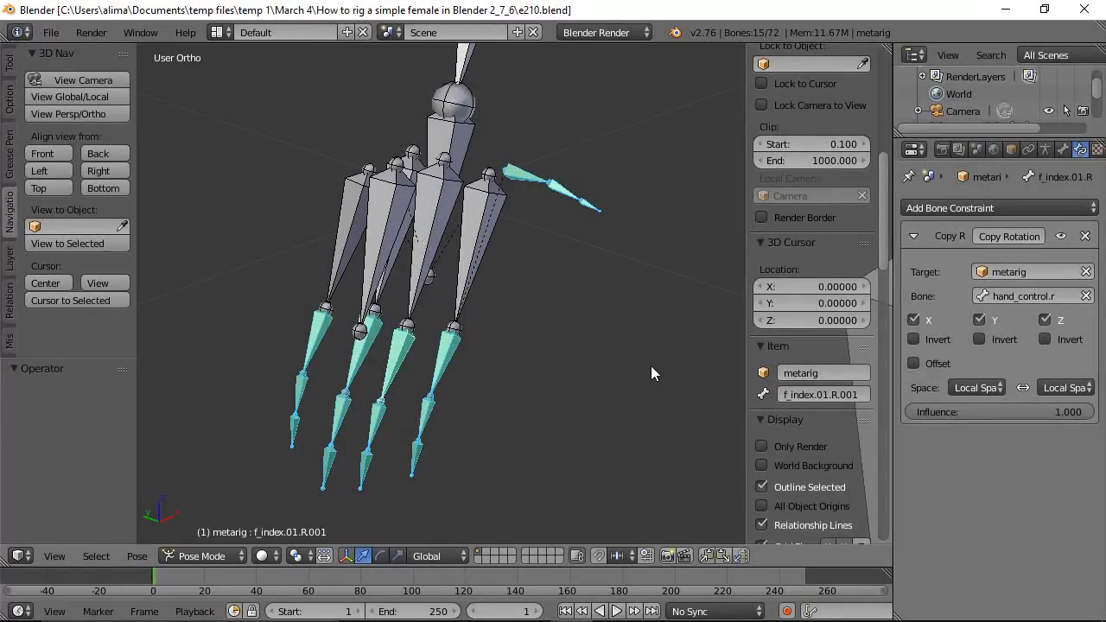
Select only the hand_control.r bone, try rotating it about the global Y axis to test the finger curl, and cancel the rotation.
{"action": "key", "text": "a"}
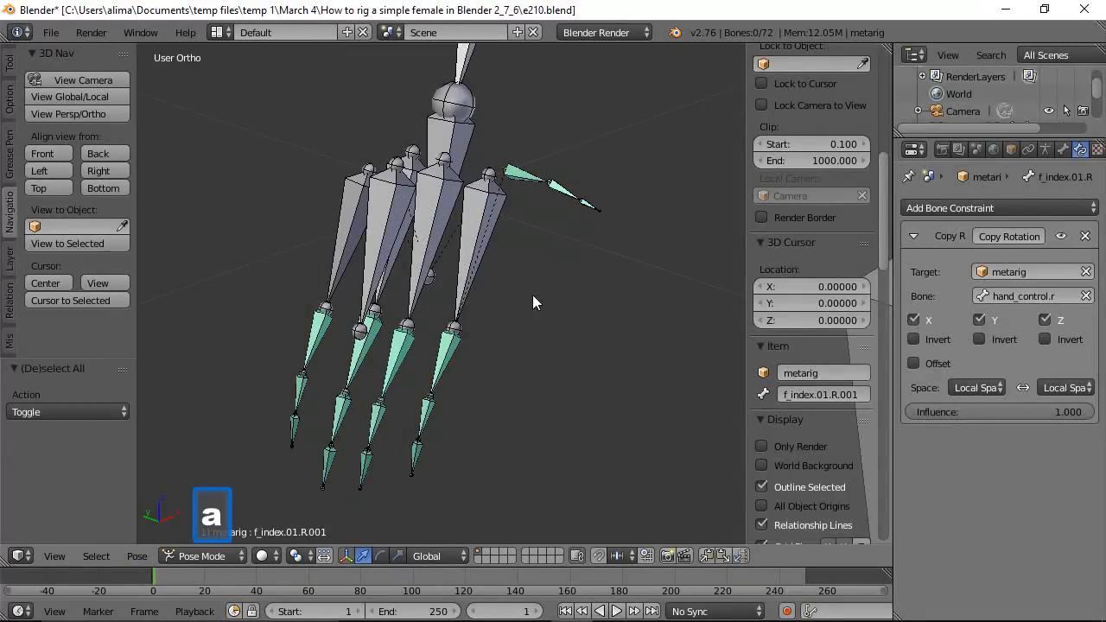
{"action": "right_click", "coordinate": [391, 233]}
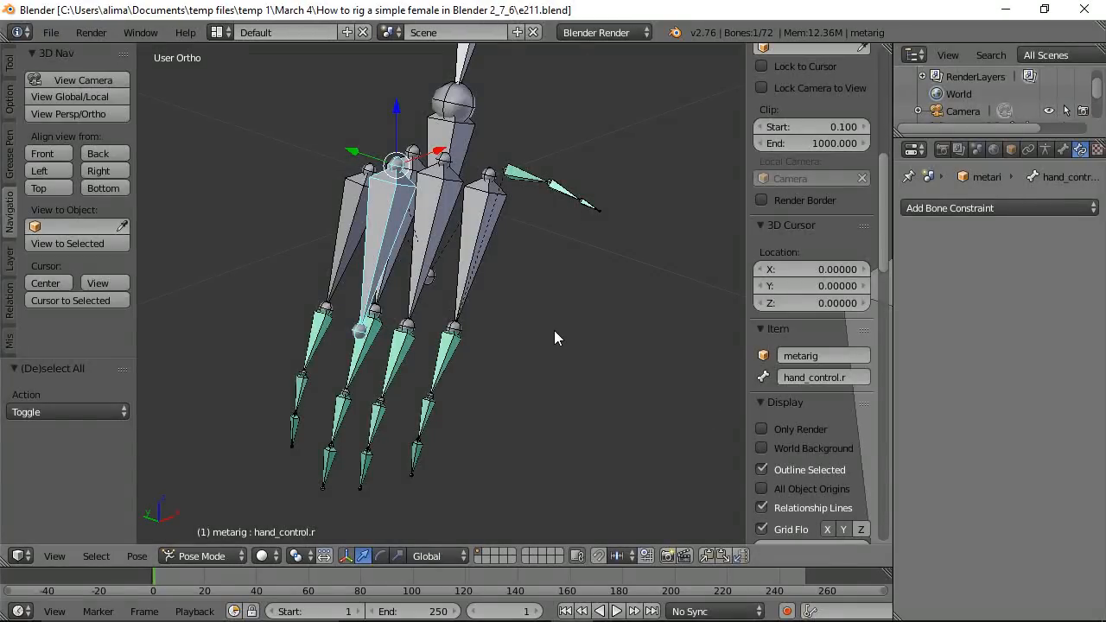
{"action": "key", "text": "r"}
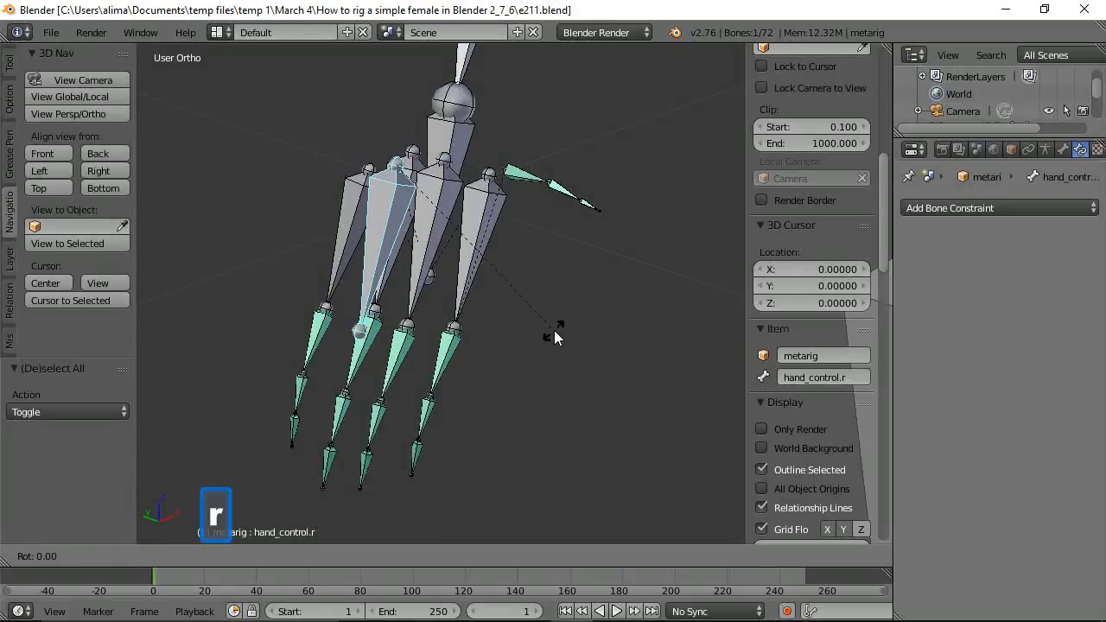
{"action": "key", "text": "y"}
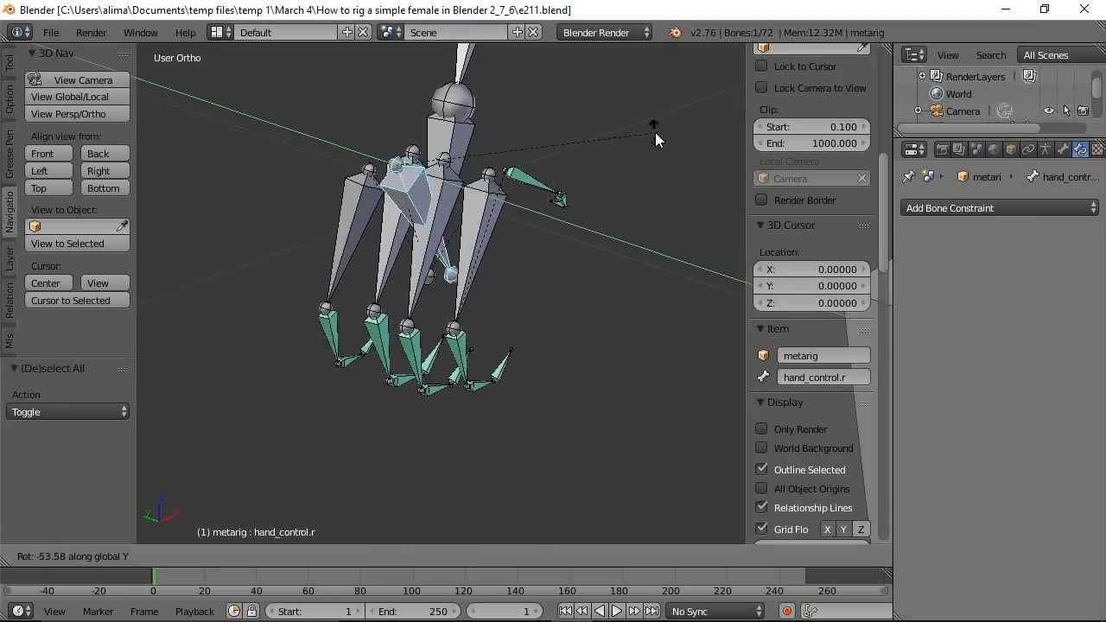
{"action": "right_click", "coordinate": [671, 276]}
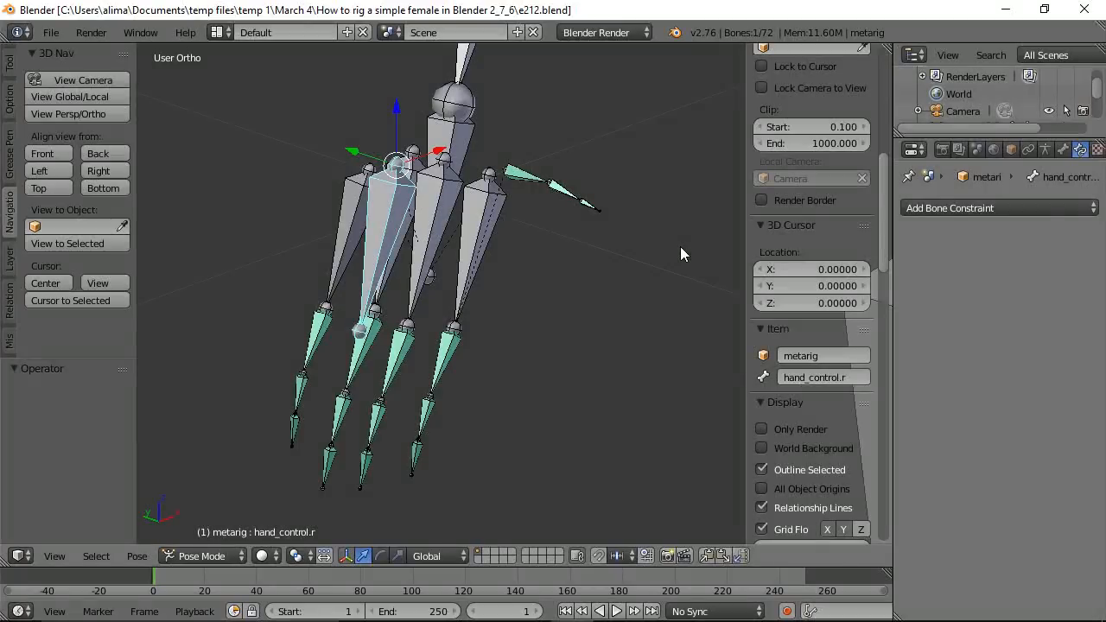
Clear the selection and select the foot handle, heel and knee target (pt) bones of both legs.
{"action": "key", "text": "a"}
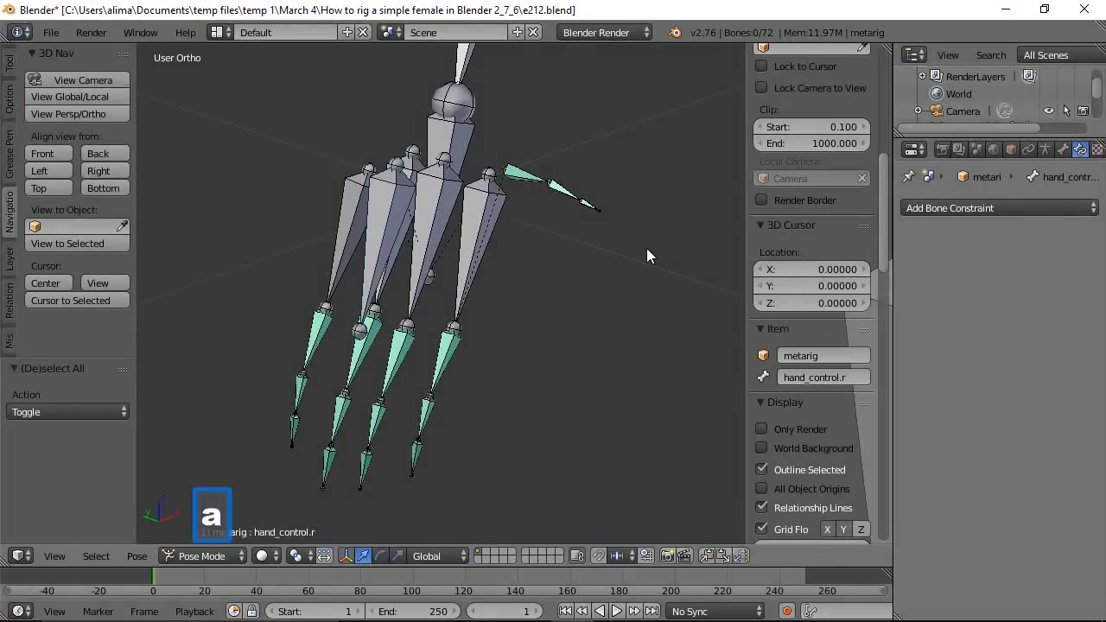
{"action": "left_click", "coordinate": [42, 153]}
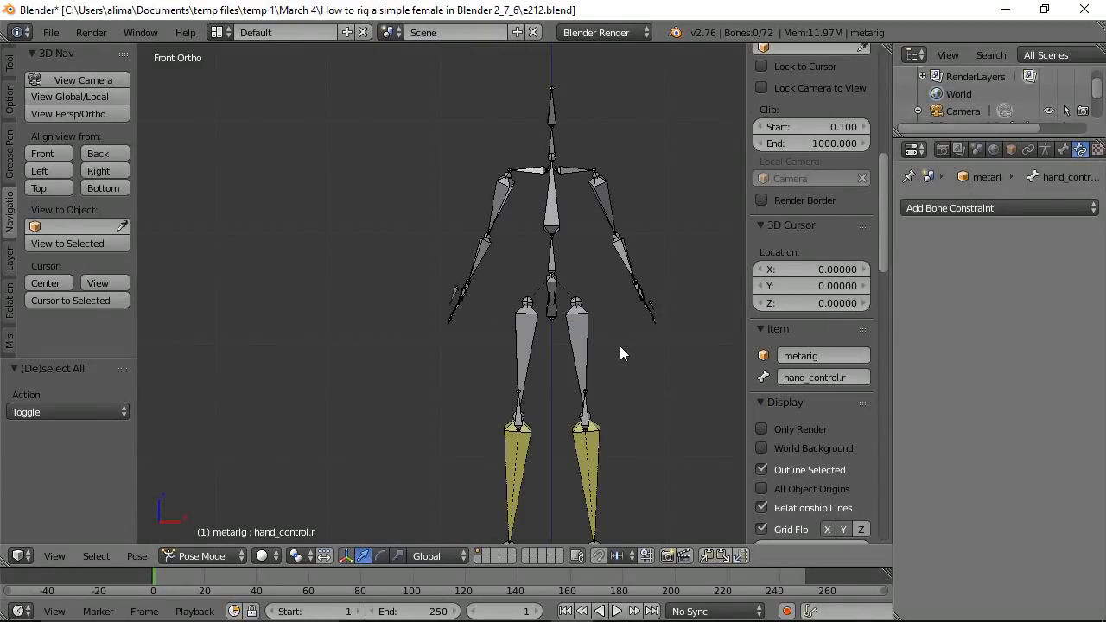
{"action": "middle_click_drag", "start_coordinate": [634, 385], "coordinate": [532, 306], "text": "shift"}
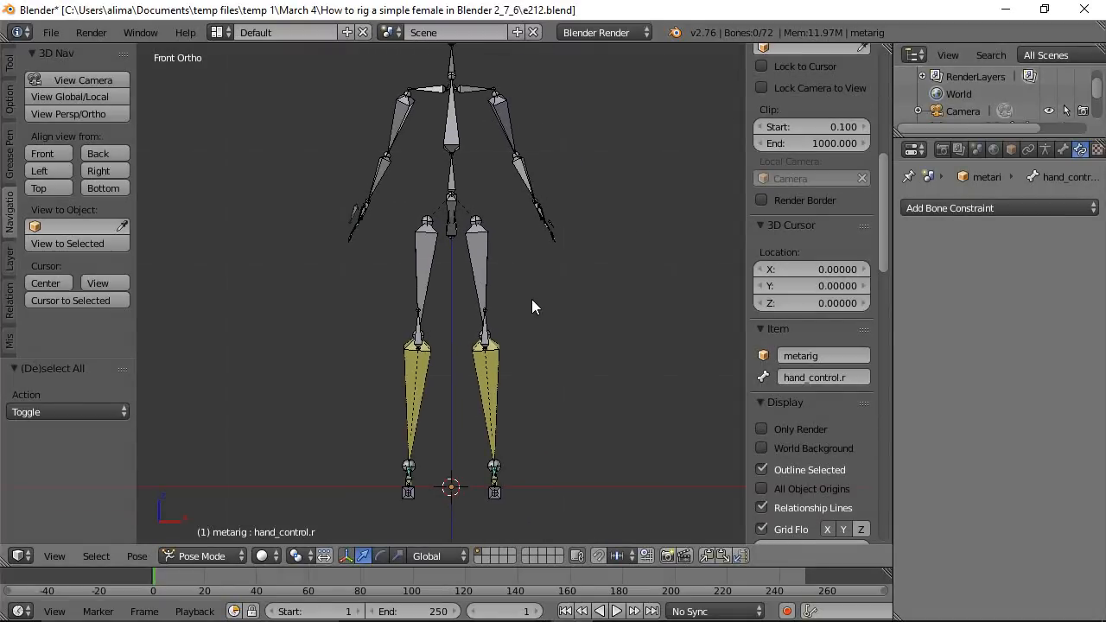
{"action": "middle_click_drag", "start_coordinate": [641, 295], "coordinate": [557, 334]}
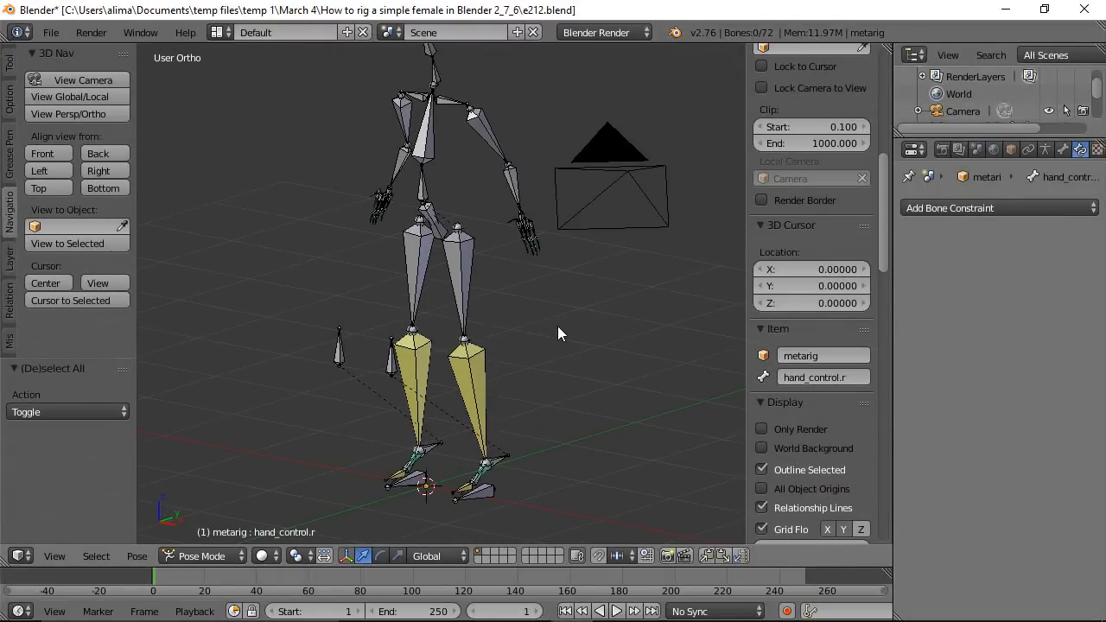
{"action": "right_click", "coordinate": [489, 494]}
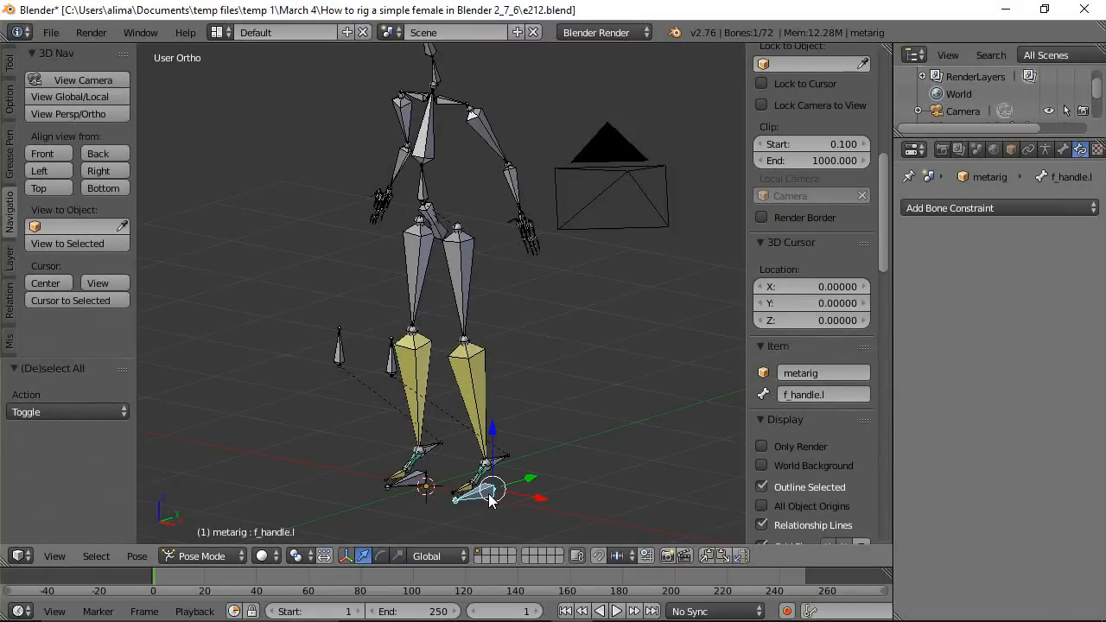
{"action": "right_click", "coordinate": [417, 489], "text": "shift"}
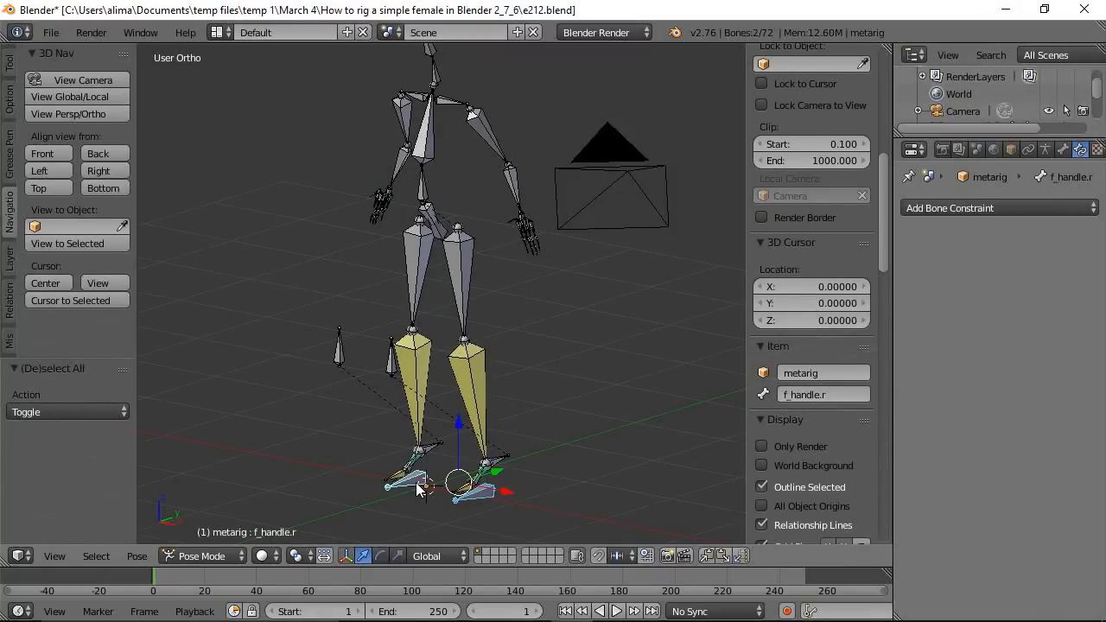
{"action": "right_click", "coordinate": [504, 465], "text": "shift"}
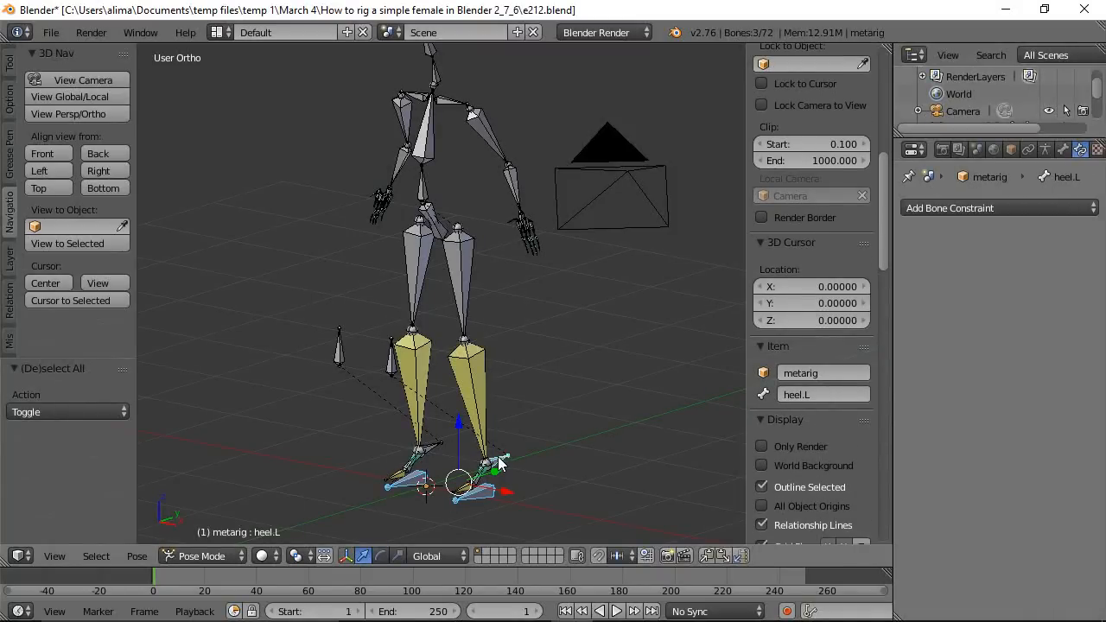
{"action": "right_click", "coordinate": [432, 442], "text": "shift"}
{"action": "right_click", "coordinate": [388, 363], "text": "shift"}
{"action": "right_click", "coordinate": [340, 350], "text": "shift"}
Add the left hand's hand_control.l bone to the selected leg control bones.
{"action": "middle_click_drag", "start_coordinate": [567, 267], "coordinate": [539, 275]}
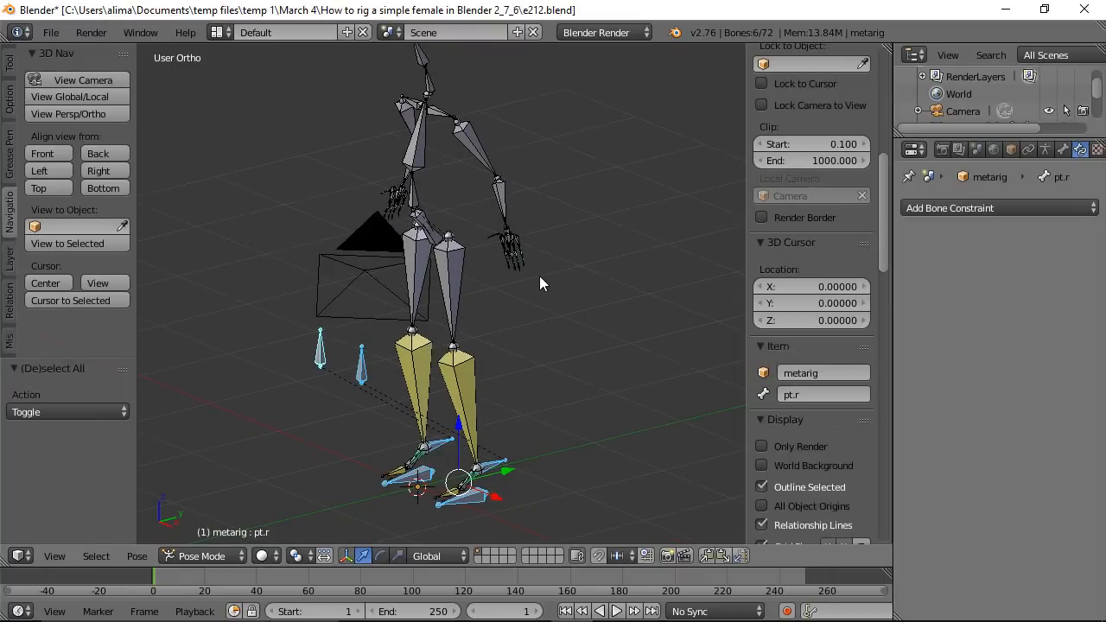
{"action": "middle_click_drag", "start_coordinate": [584, 336], "coordinate": [611, 226], "text": "ctrl"}
{"action": "middle_click_drag", "start_coordinate": [650, 157], "coordinate": [436, 358], "text": "shift"}
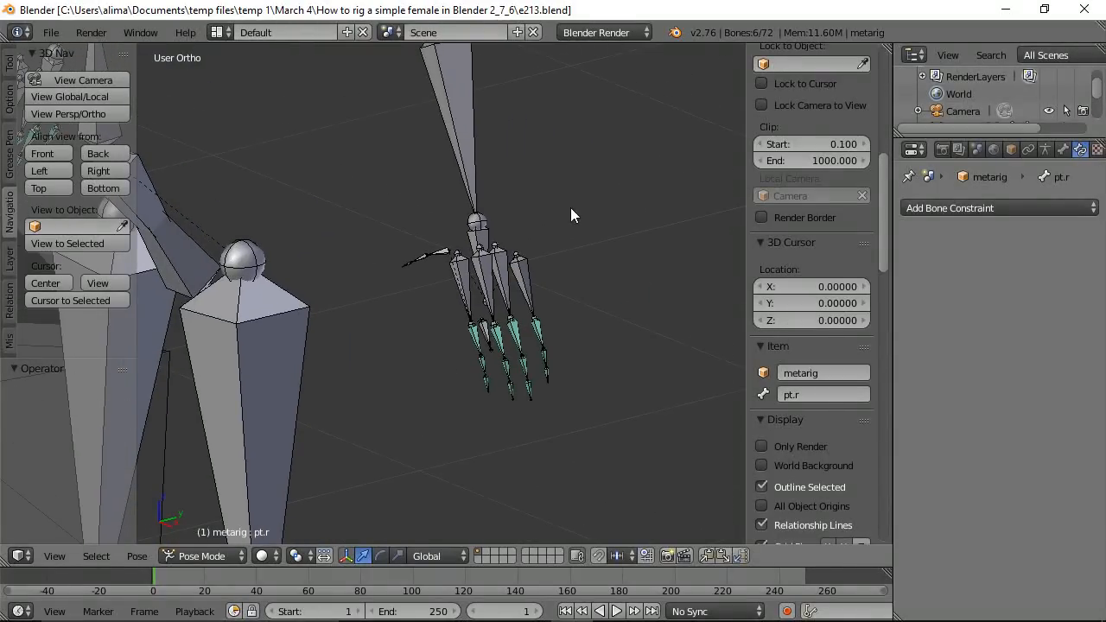
{"action": "key", "text": "b"}
{"action": "left_click_drag", "start_coordinate": [377, 180], "coordinate": [604, 441]}
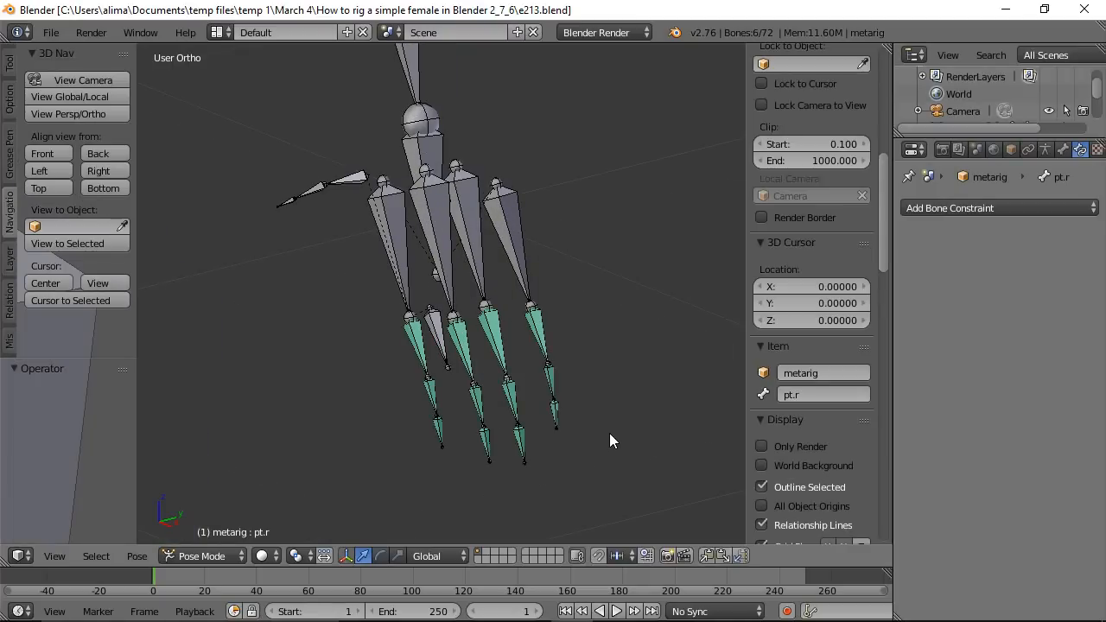
{"action": "right_click", "coordinate": [439, 335], "text": "shift"}
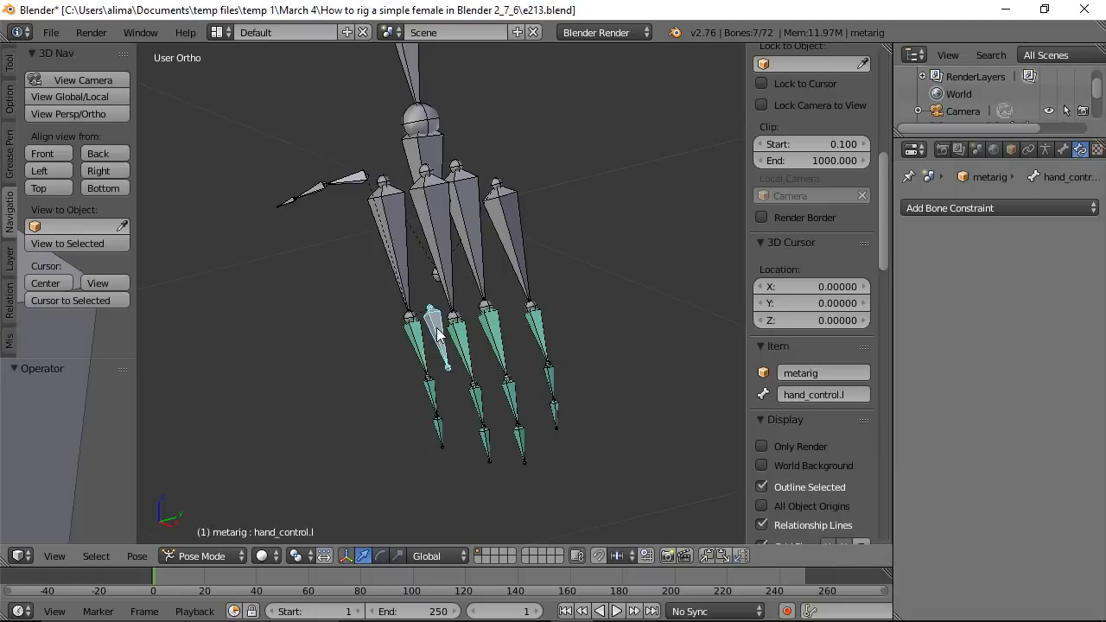
{"action": "key", "text": "ctrl"}
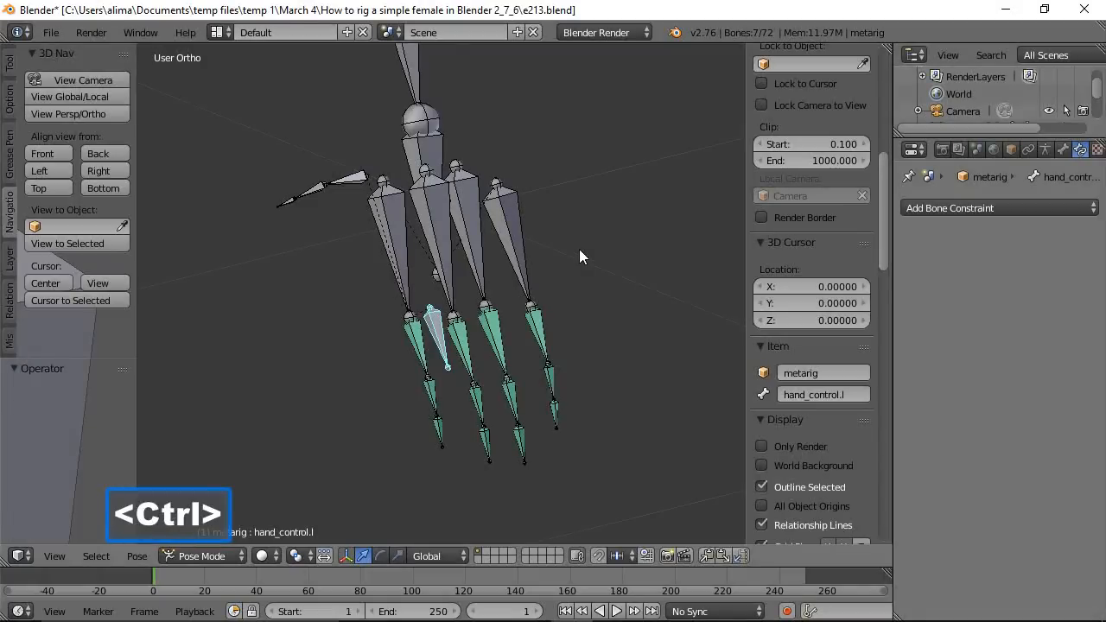
{"action": "middle_click_drag", "start_coordinate": [575, 200], "coordinate": [574, 296], "text": "ctrl"}
{"action": "middle_click_drag", "start_coordinate": [588, 396], "coordinate": [597, 517], "text": "ctrl"}
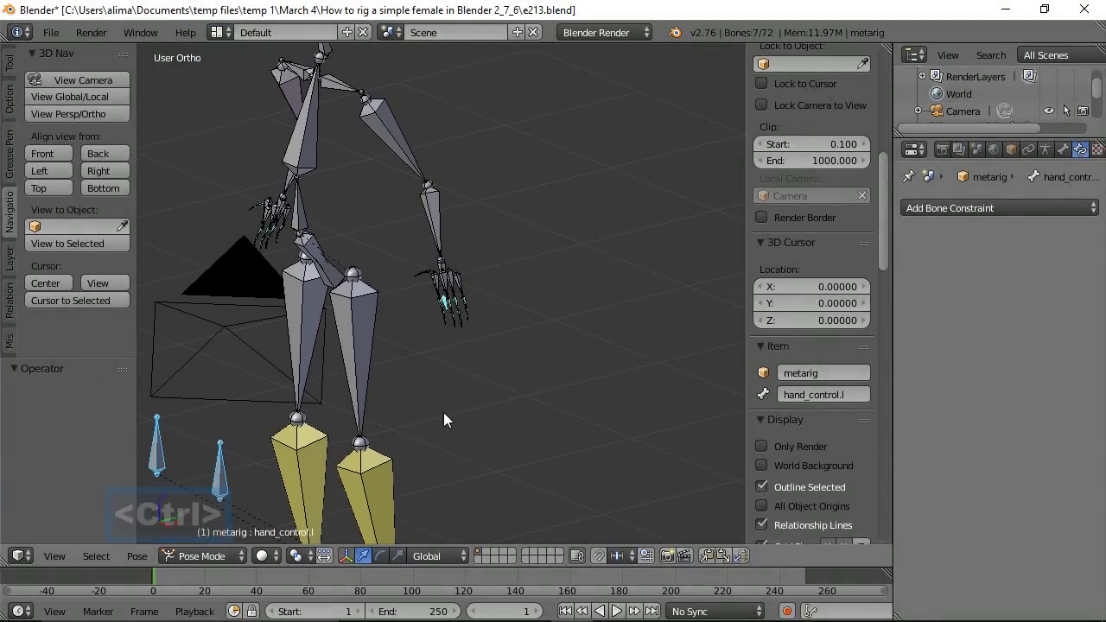
Add the right hand's hand_control.r bone to the selected control bones.
{"action": "middle_click_drag", "start_coordinate": [337, 340], "coordinate": [521, 333]}
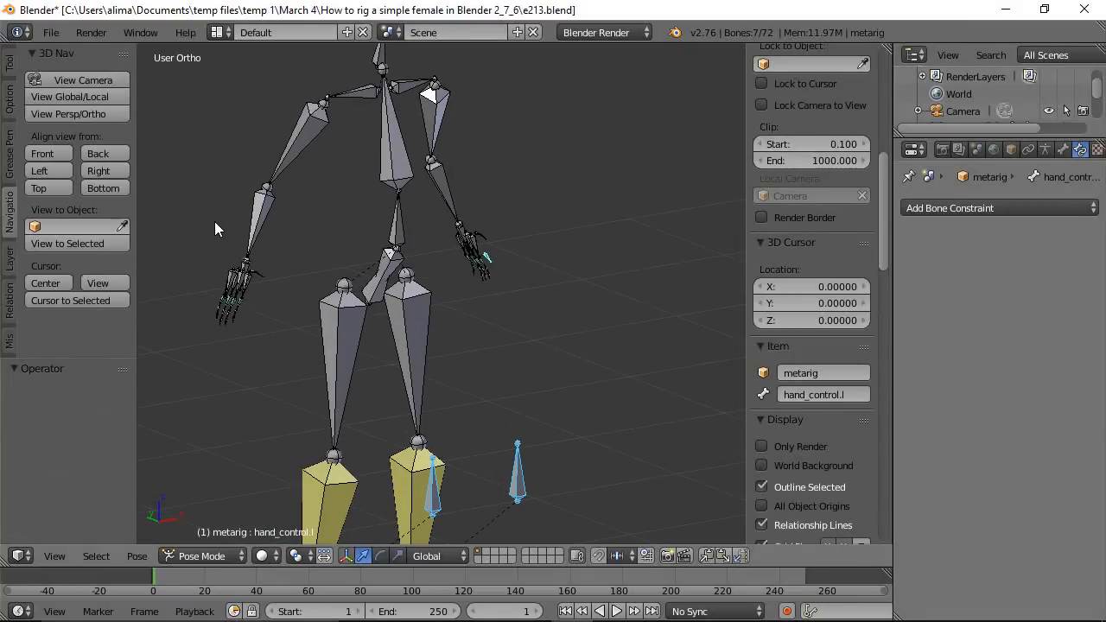
{"action": "key", "text": "shift+b"}
{"action": "left_click_drag", "start_coordinate": [187, 226], "coordinate": [280, 352]}
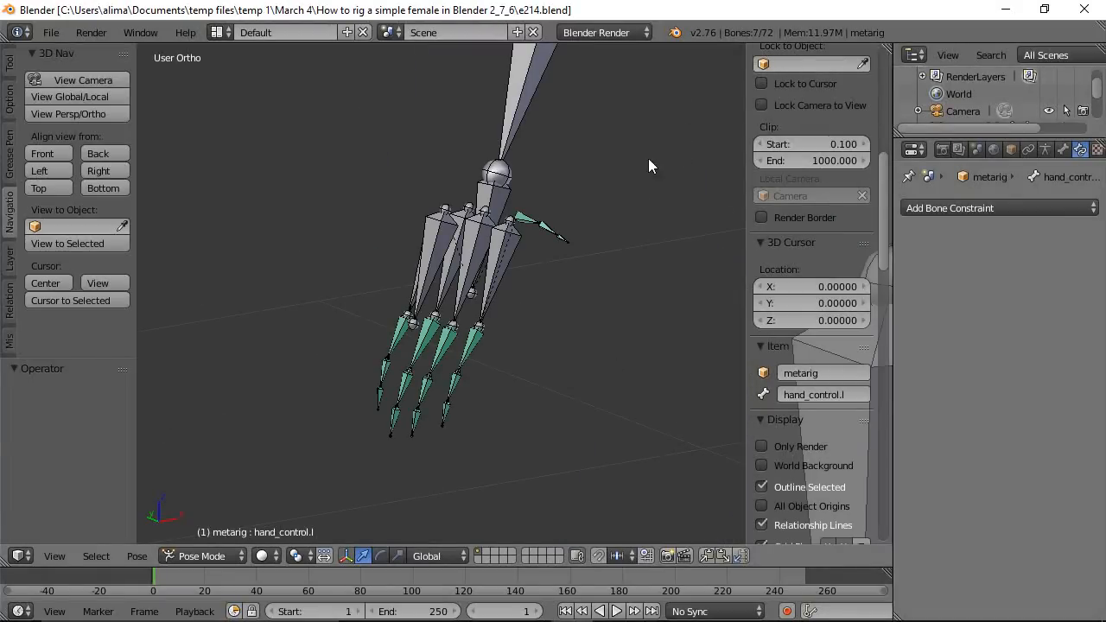
{"action": "right_click", "coordinate": [434, 253], "text": "shift"}
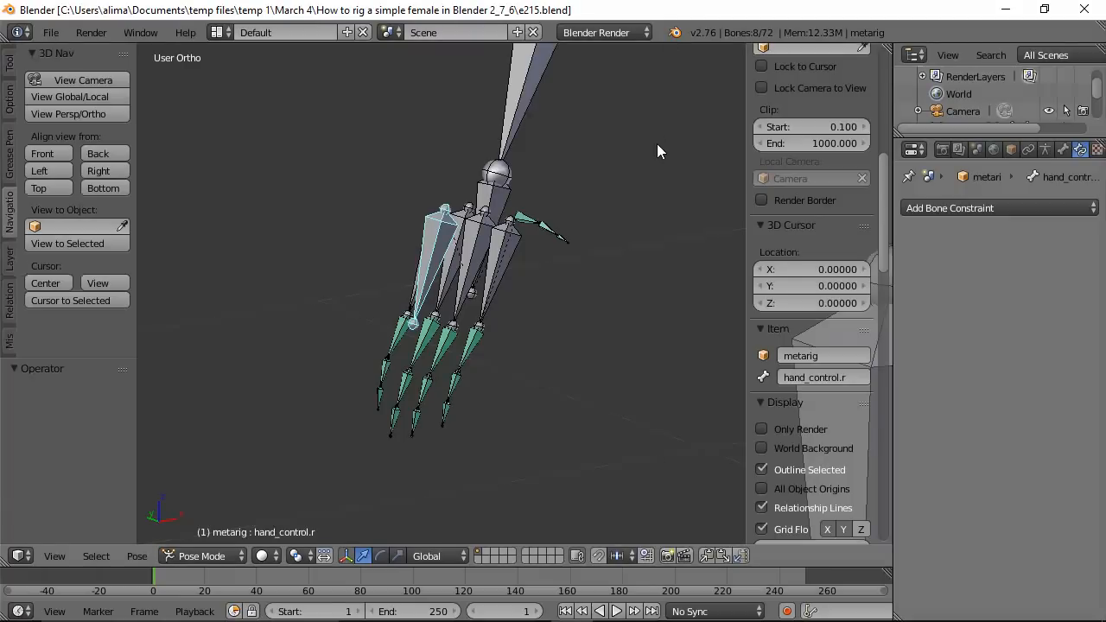
Create a new bone group for the armature and name it control_b.
{"action": "key", "text": "ctrl"}
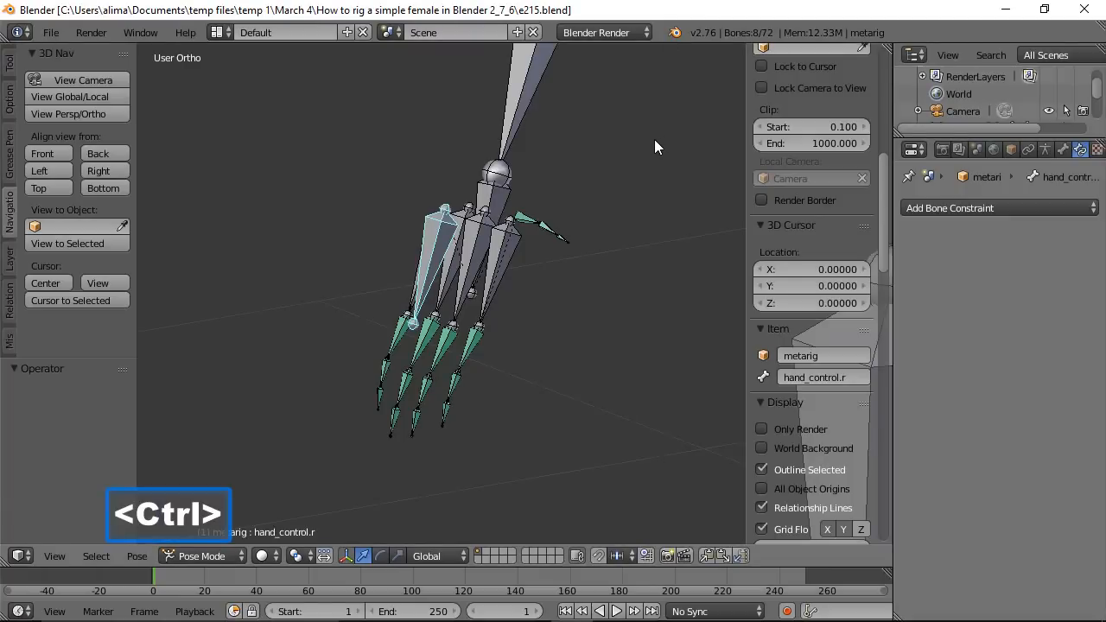
{"action": "middle_click_drag", "start_coordinate": [647, 144], "coordinate": [524, 347], "text": "ctrl"}
{"action": "key", "text": "ctrl"}
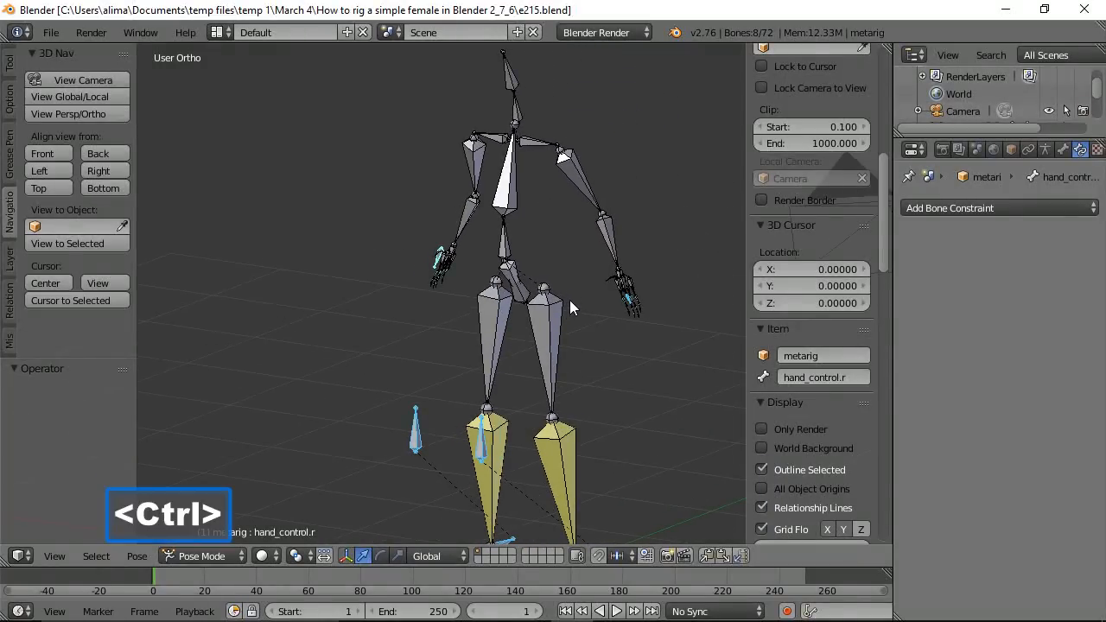
{"action": "middle_click_drag", "start_coordinate": [577, 276], "coordinate": [568, 325], "text": "ctrl"}
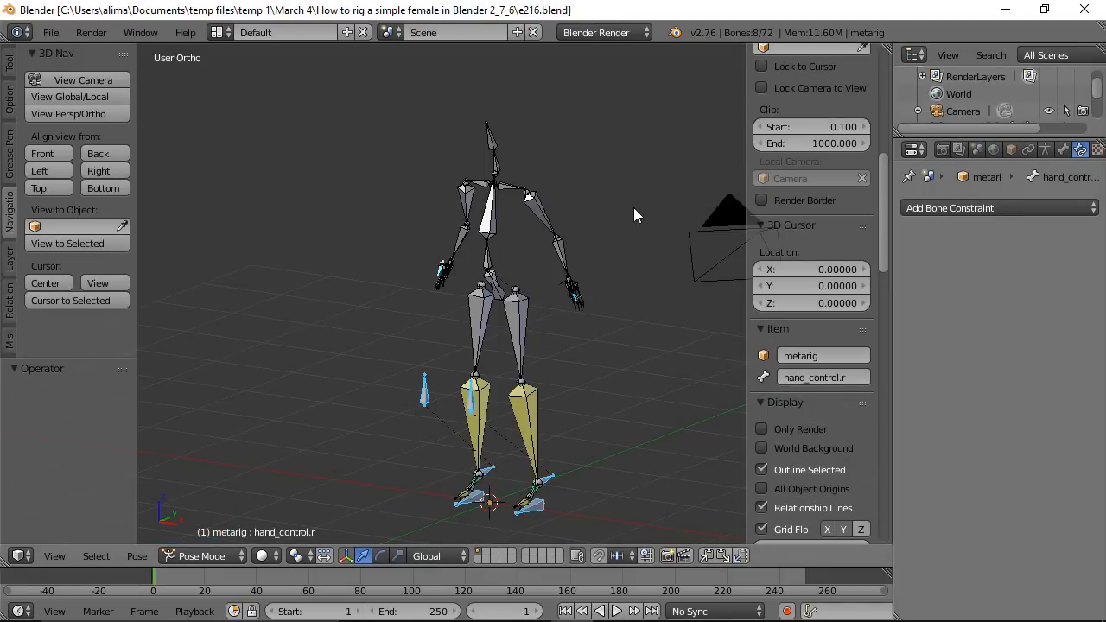
{"action": "left_click", "coordinate": [1045, 150]}
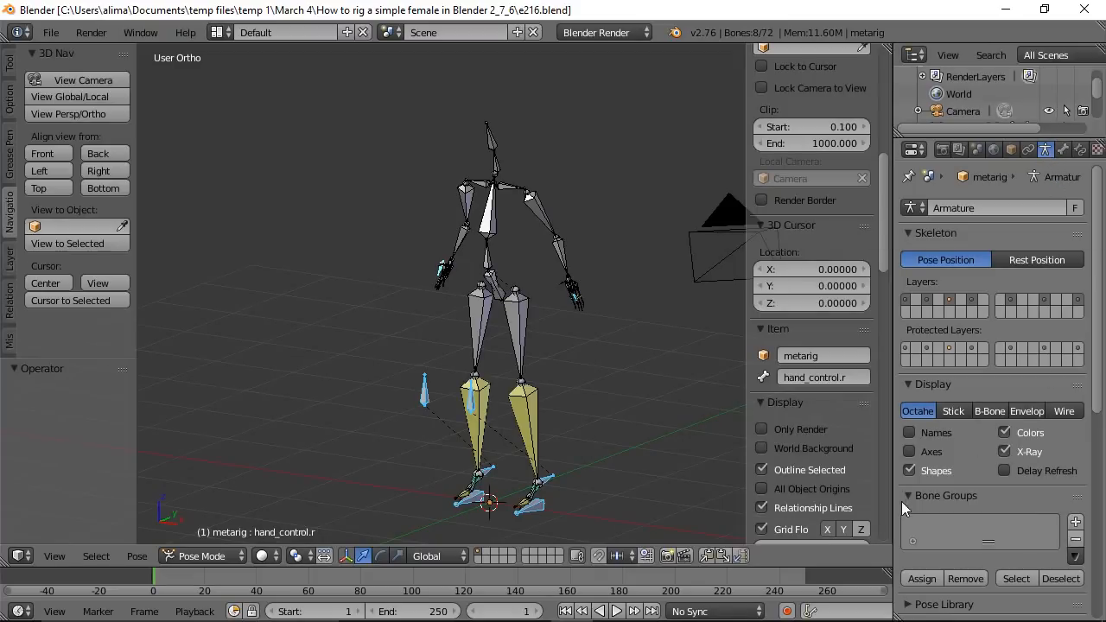
{"action": "left_click", "coordinate": [1076, 523]}
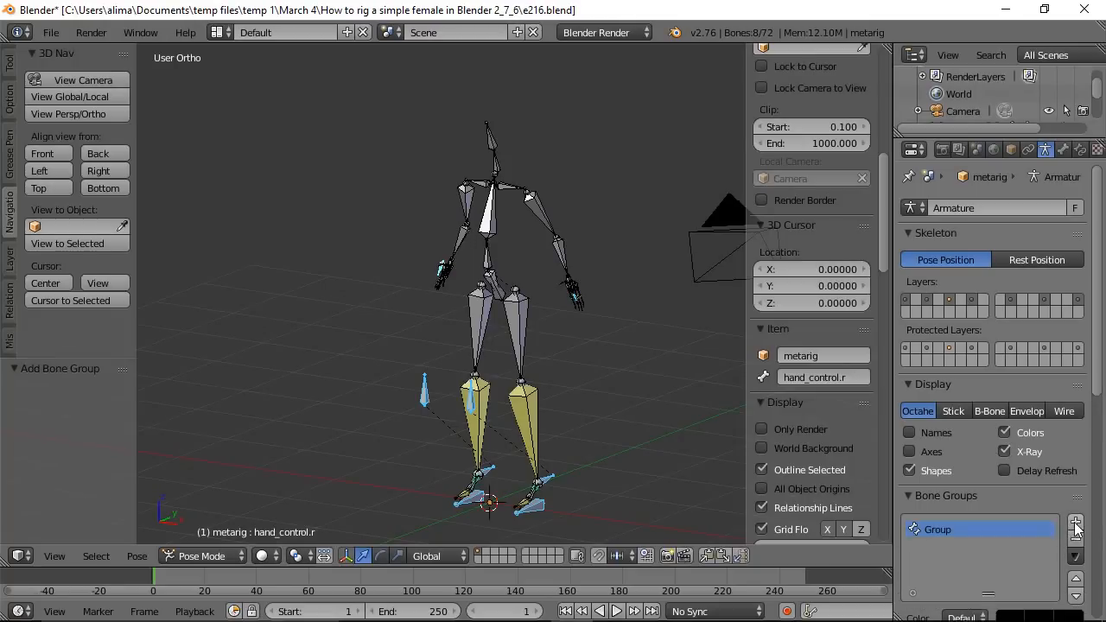
{"action": "double_click", "coordinate": [941, 529]}
{"action": "type", "text": "c"}
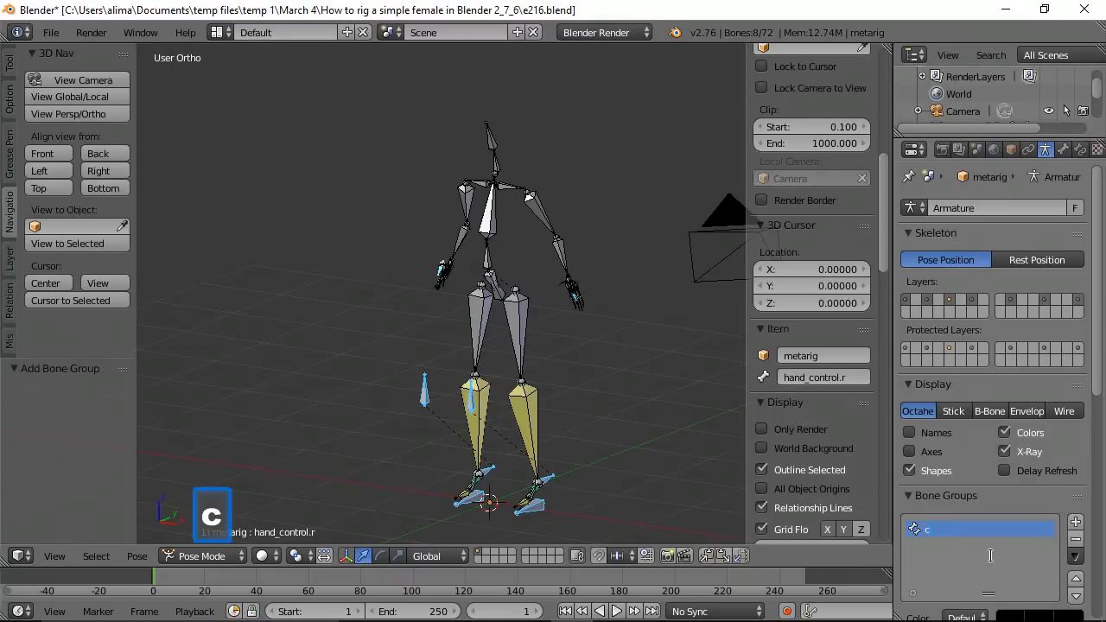
{"action": "type", "text": "ontrol"}
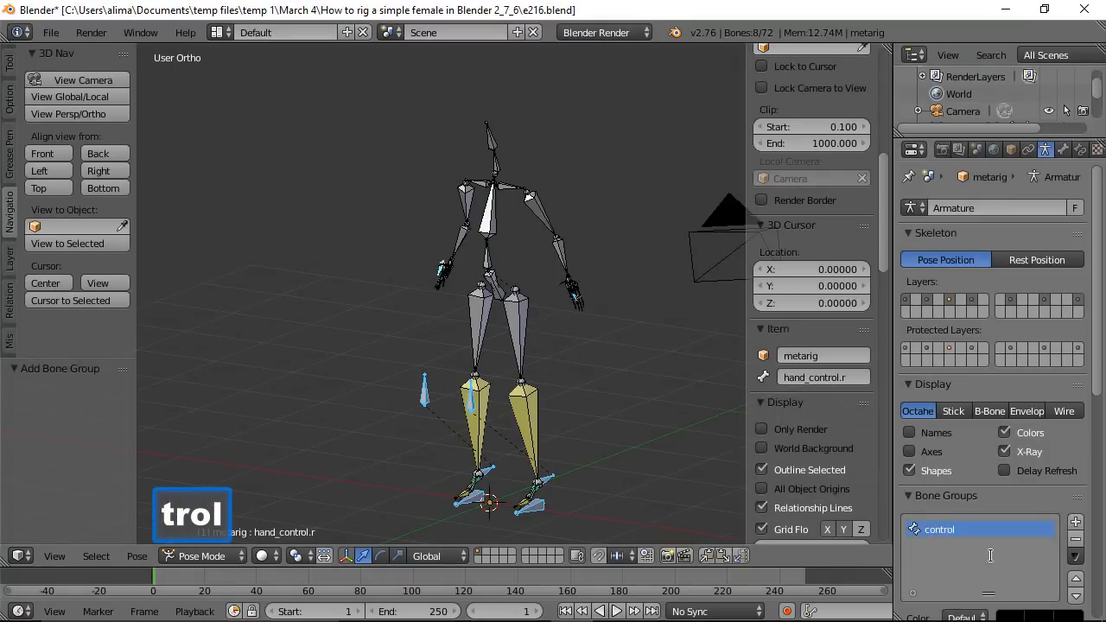
{"action": "type", "text": "_"}
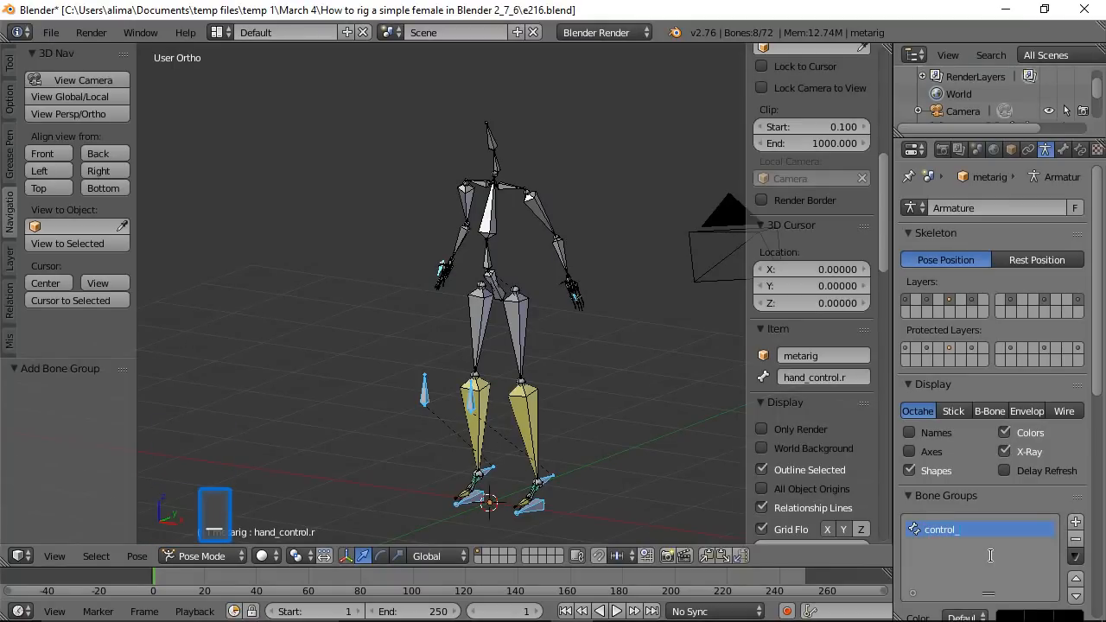
{"action": "type", "text": "b"}
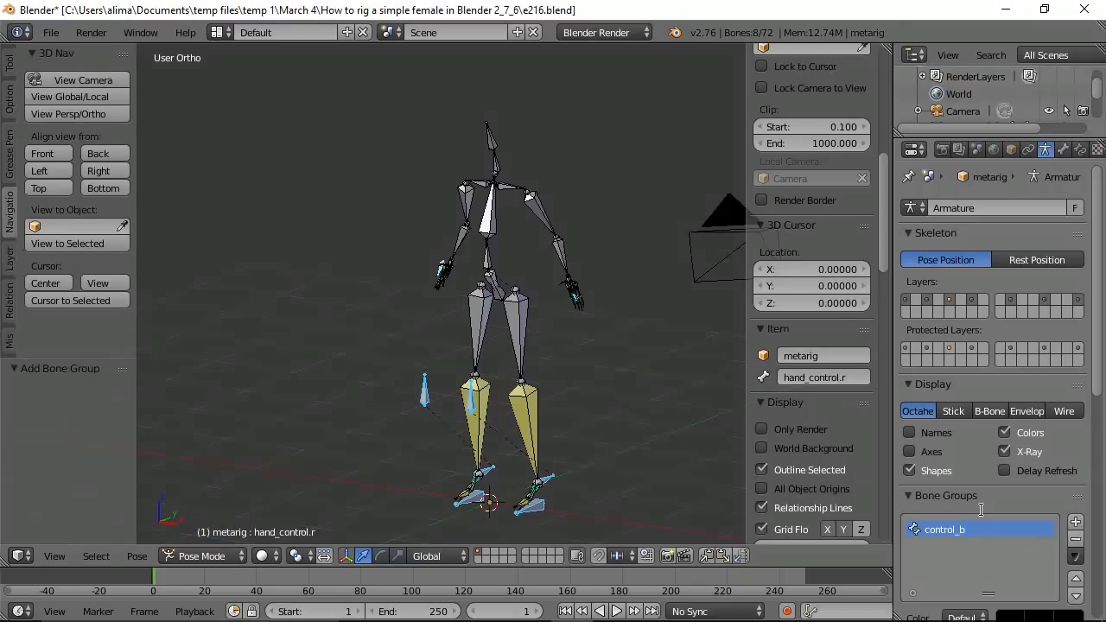
{"action": "key", "text": "Return"}
Assign the selected leg and hand control bones to the control_b bone group.
{"action": "scroll", "coordinate": [983, 506], "scroll_direction": "down", "scroll_amount": 3}
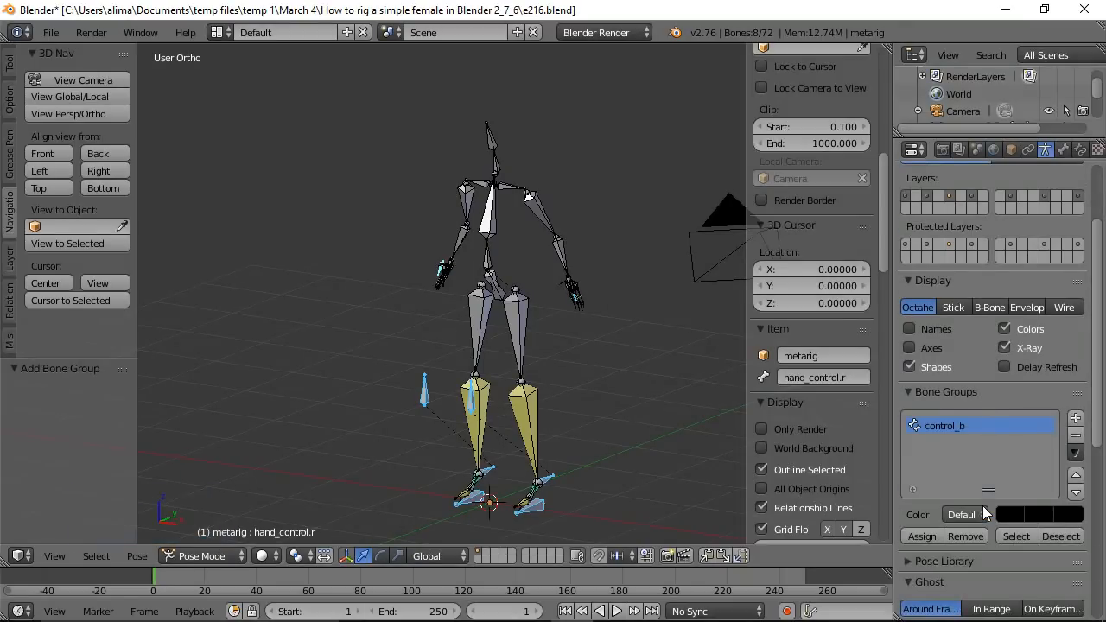
{"action": "left_click", "coordinate": [922, 535]}
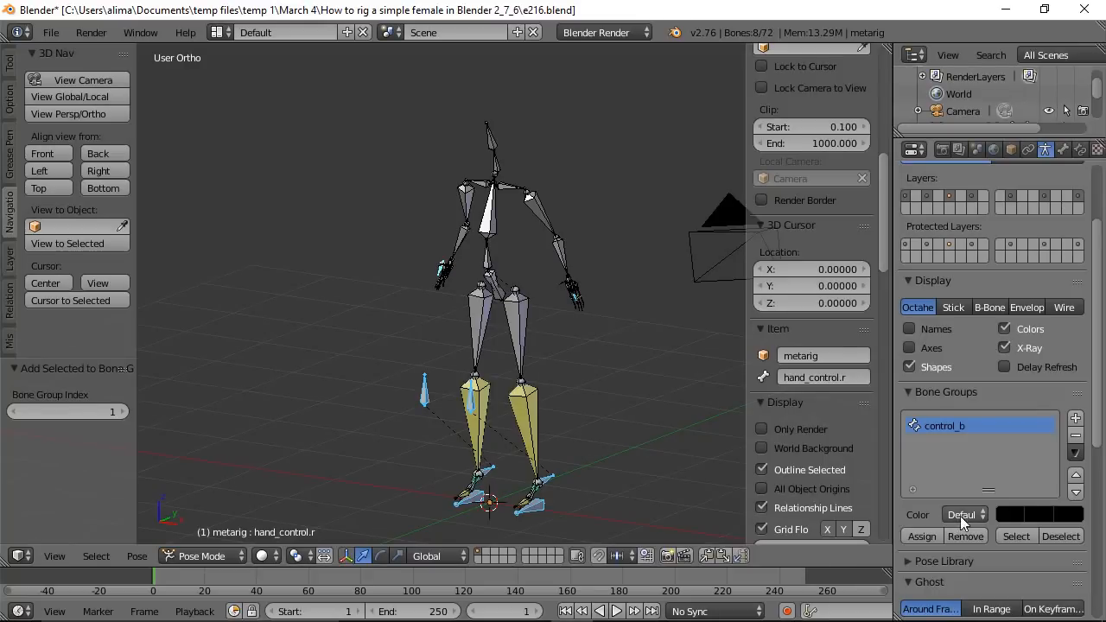
{"action": "left_click", "coordinate": [922, 536]}
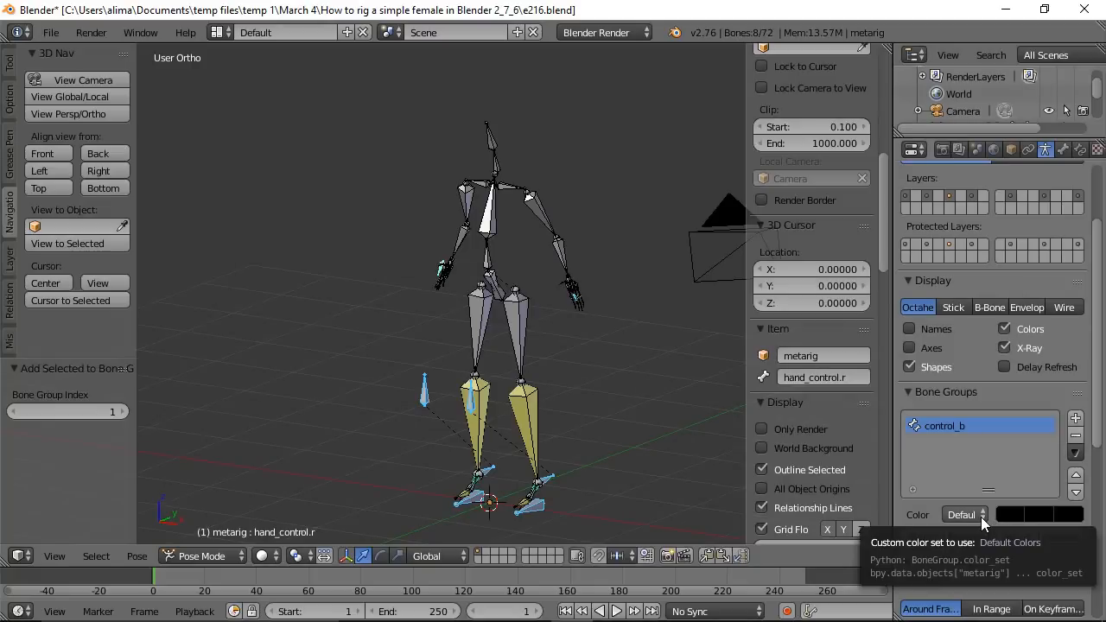
Color the control_b bone group with 04 - Theme Color Set and save the file incrementally as e217.blend.
{"action": "left_click", "coordinate": [984, 515]}
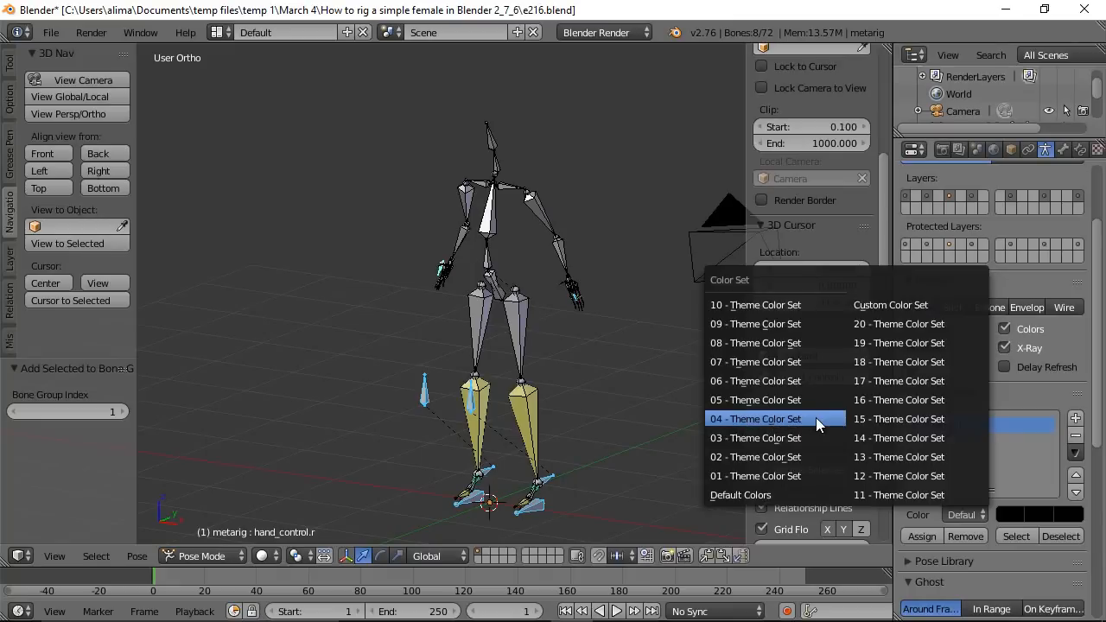
{"action": "left_click", "coordinate": [760, 420]}
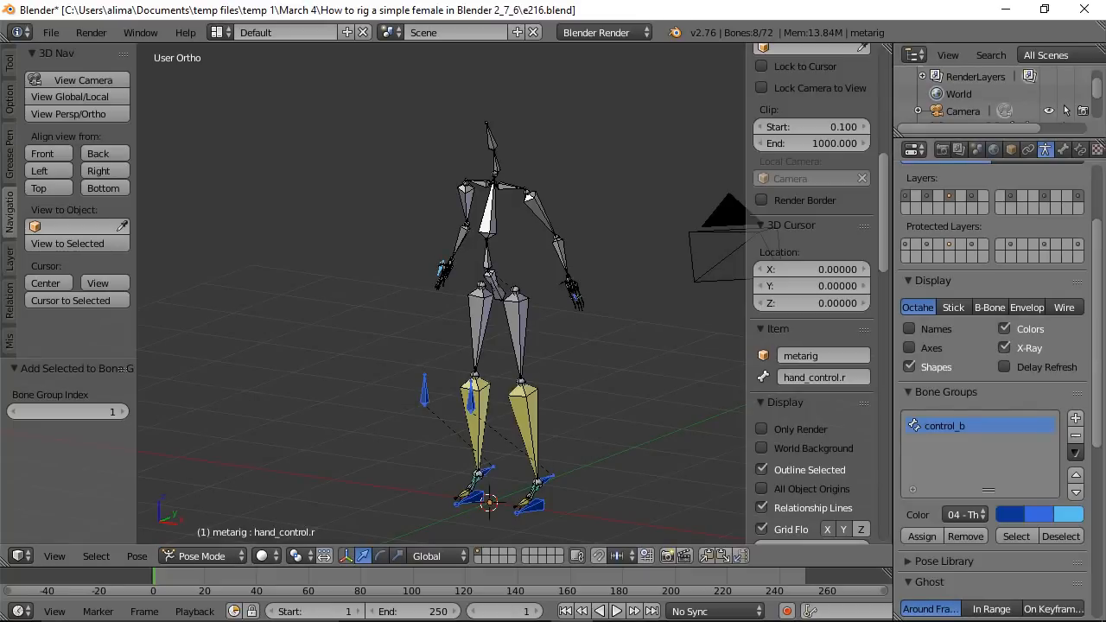
{"action": "key", "text": "ctrl+alt+s"}
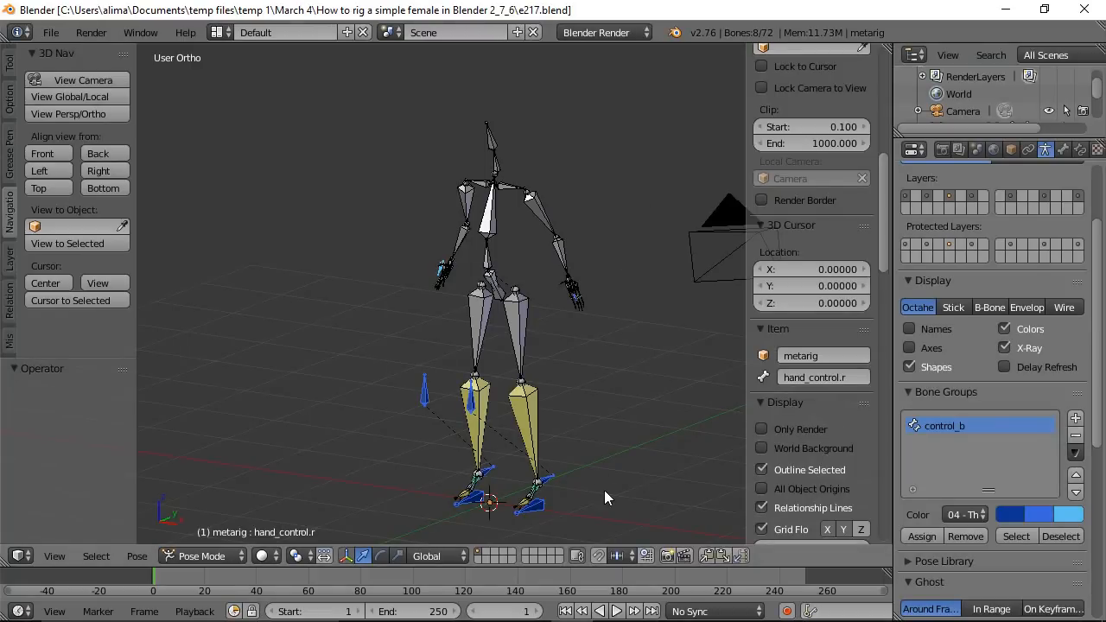
Turn off Deform for the foot handle bones f_handle.l and f_handle.r, one at a time.
{"action": "right_click", "coordinate": [541, 513]}
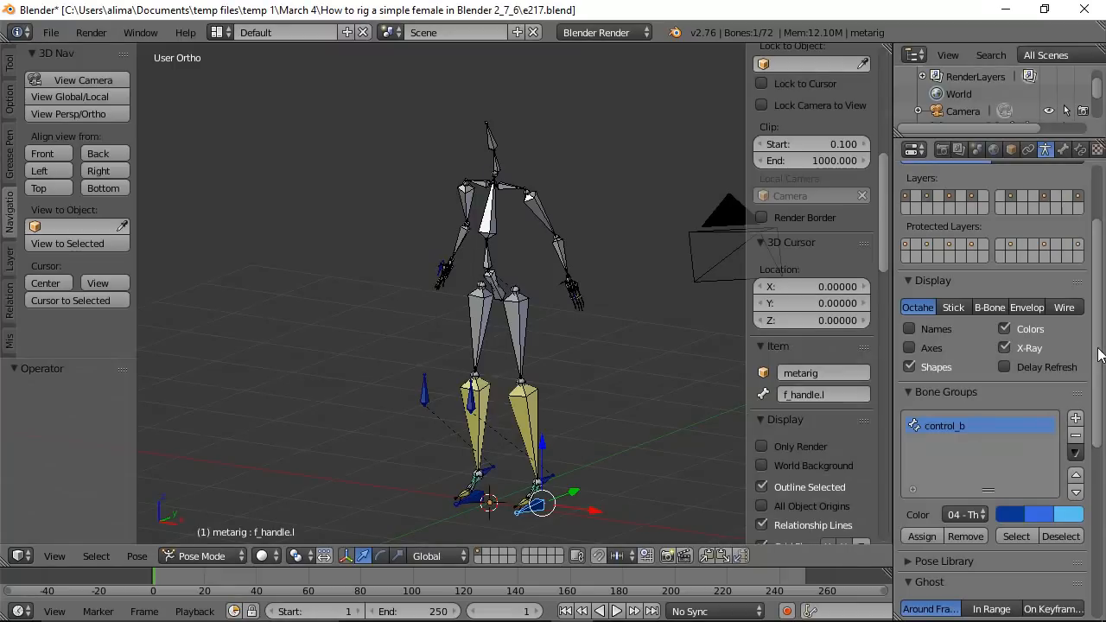
{"action": "scroll", "coordinate": [1091, 372], "scroll_direction": "down", "scroll_amount": 7}
{"action": "scroll", "coordinate": [1070, 510], "scroll_direction": "down", "scroll_amount": 3}
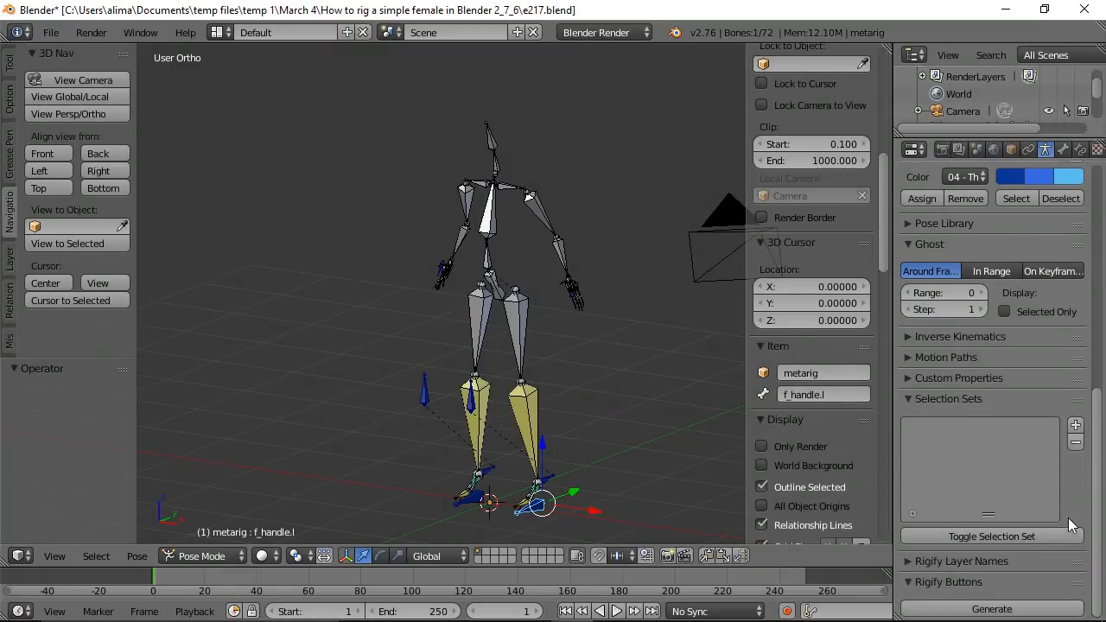
{"action": "left_click", "coordinate": [1063, 150]}
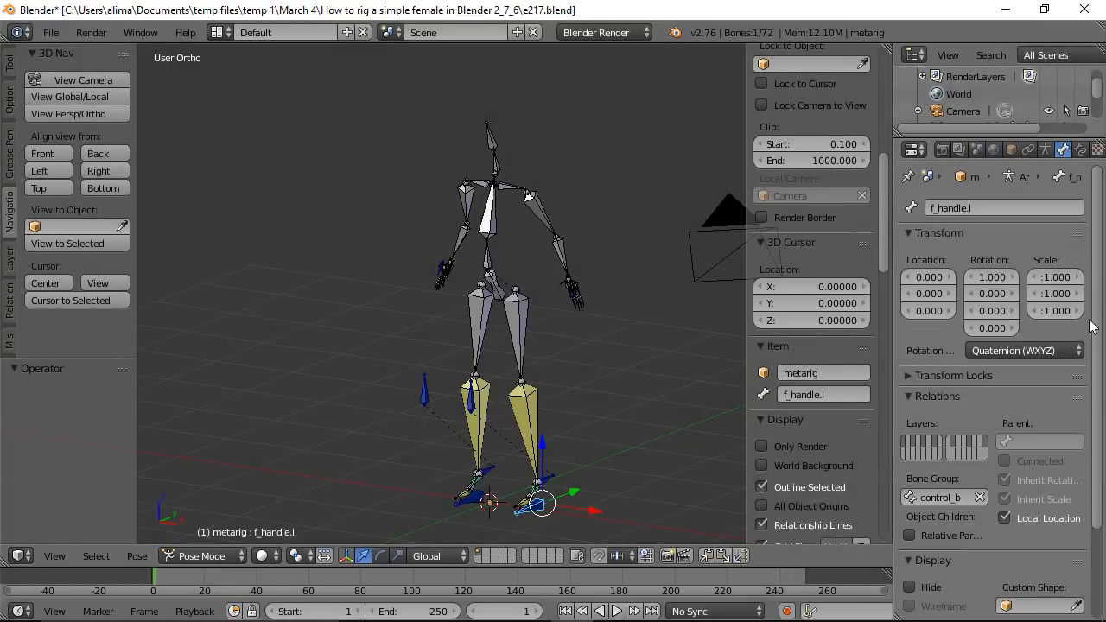
{"action": "scroll", "coordinate": [1096, 355], "scroll_direction": "down", "scroll_amount": 2}
{"action": "scroll", "coordinate": [1096, 357], "scroll_direction": "down", "scroll_amount": 3}
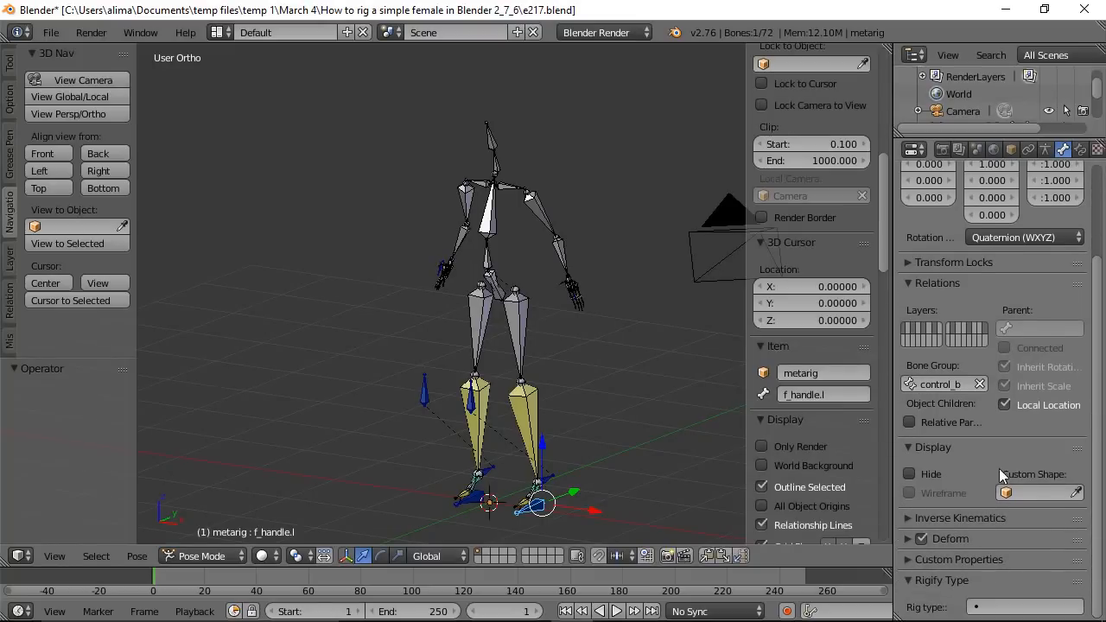
{"action": "left_click", "coordinate": [922, 540]}
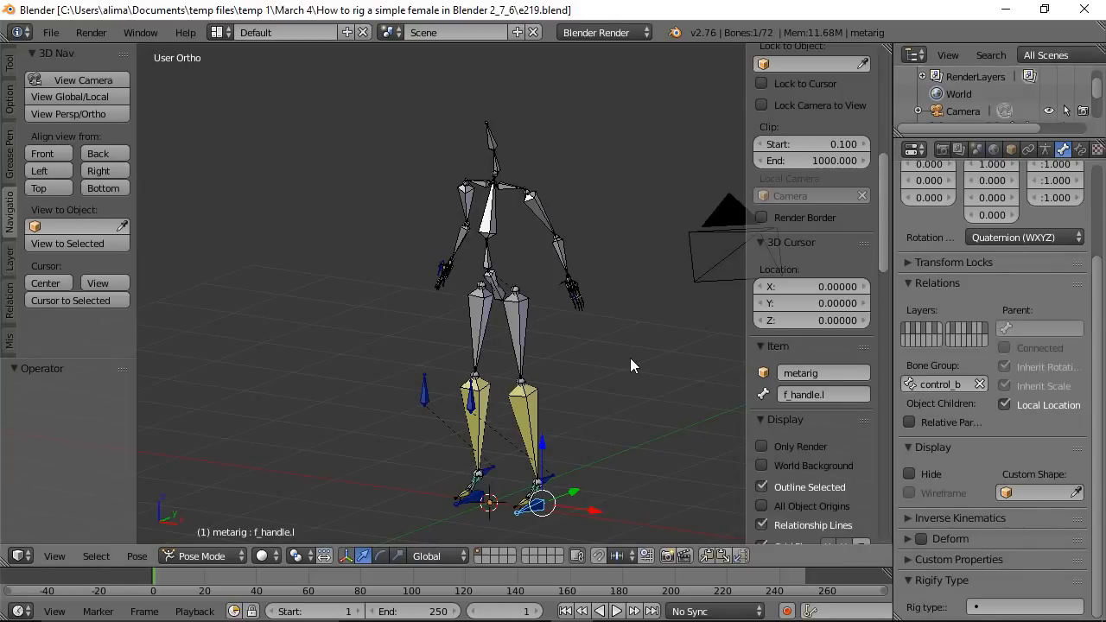
{"action": "right_click", "coordinate": [476, 498]}
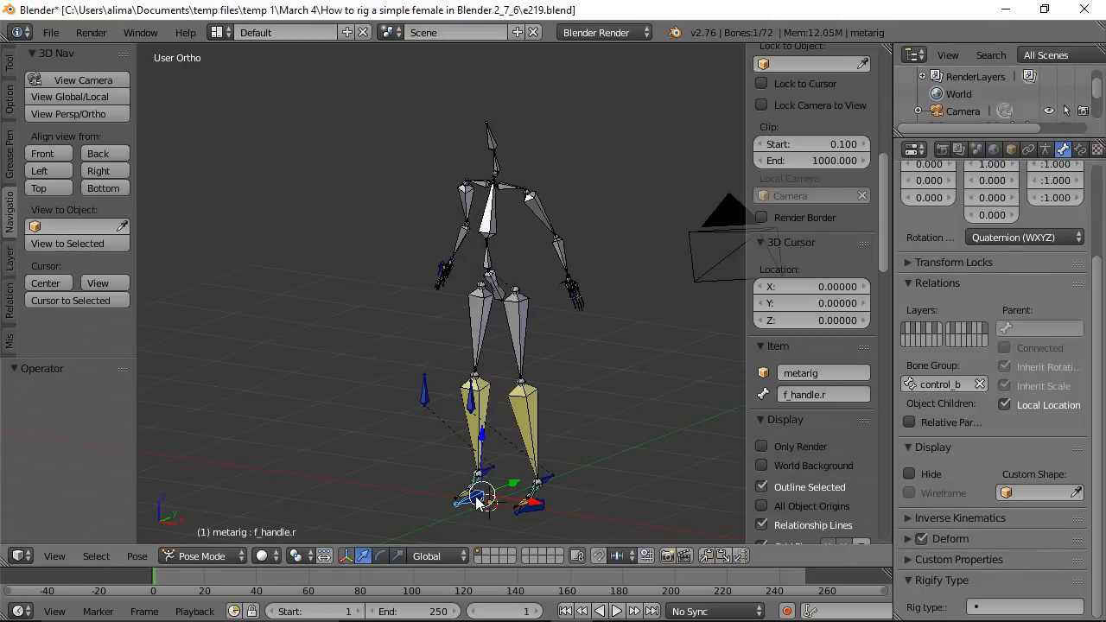
{"action": "left_click", "coordinate": [922, 536]}
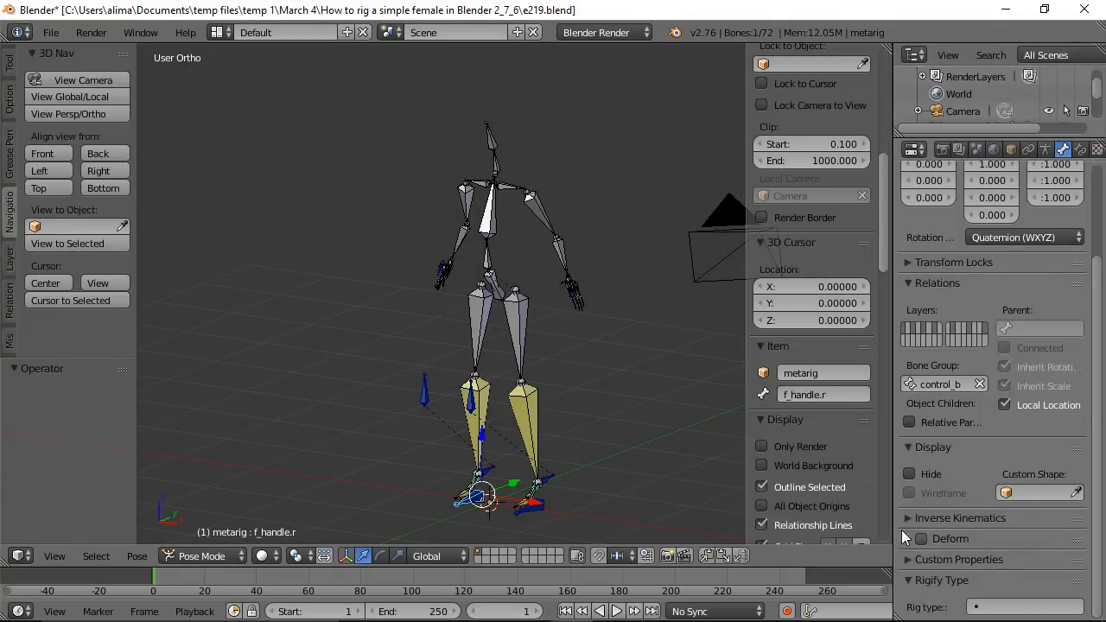
Turn off Deform for the heel bones heel.L and heel.R and the knee target bones pt.l and pt.r.
{"action": "right_click", "coordinate": [551, 479]}
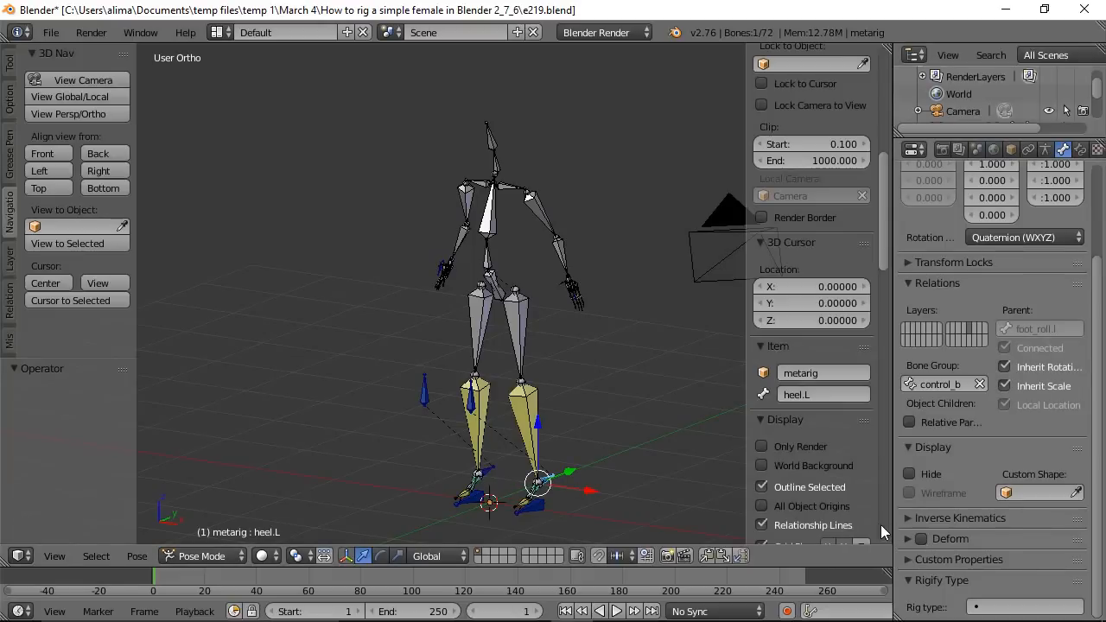
{"action": "right_click", "coordinate": [484, 474]}
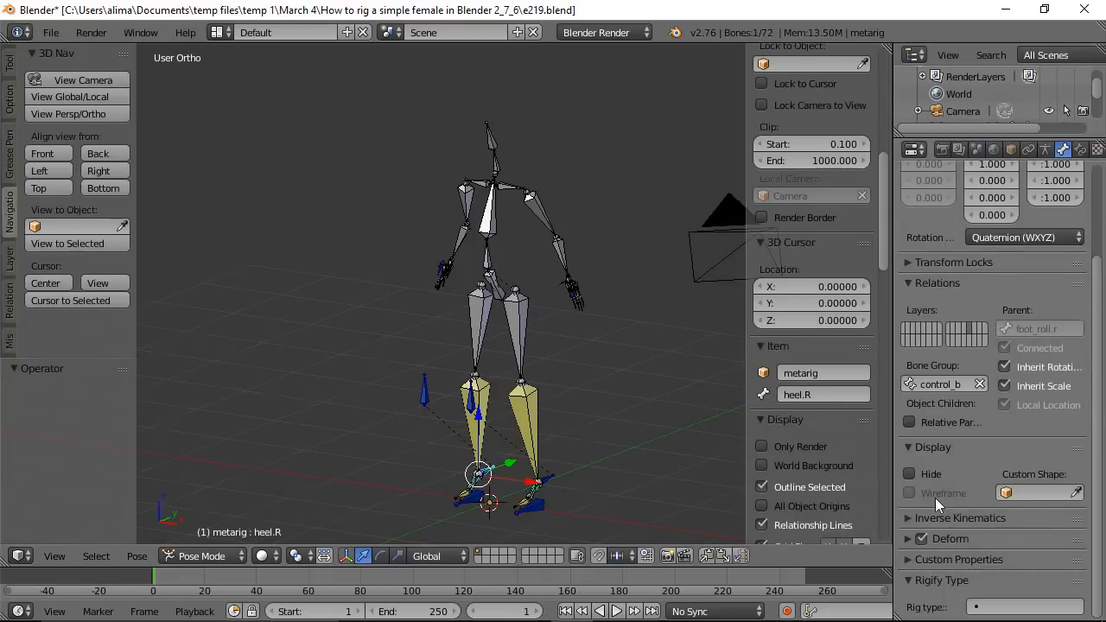
{"action": "left_click", "coordinate": [922, 538]}
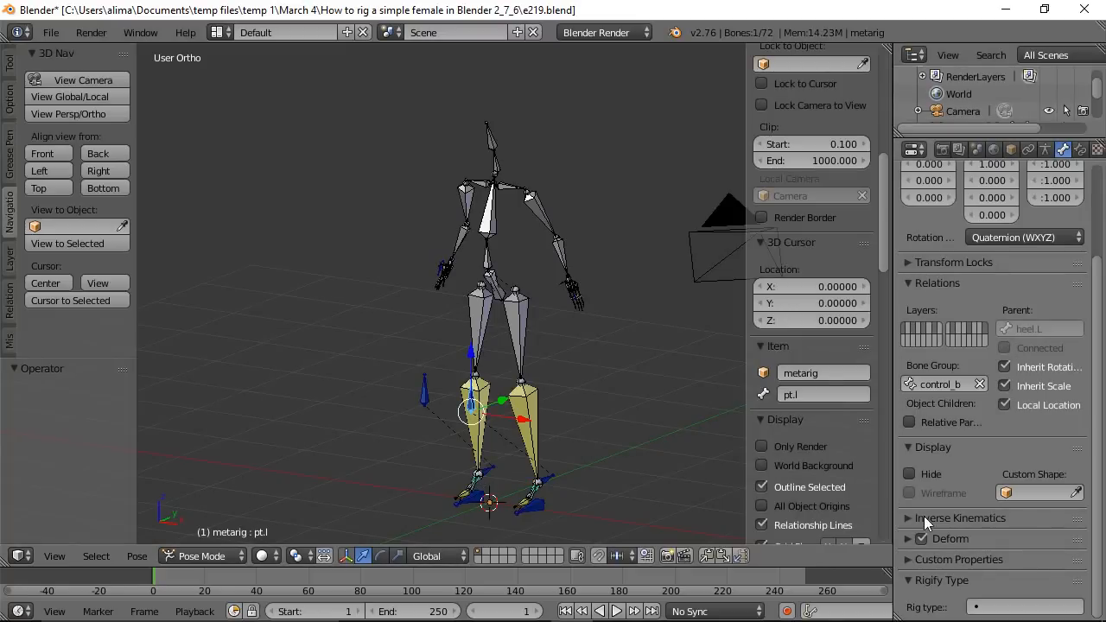
{"action": "right_click", "coordinate": [423, 391]}
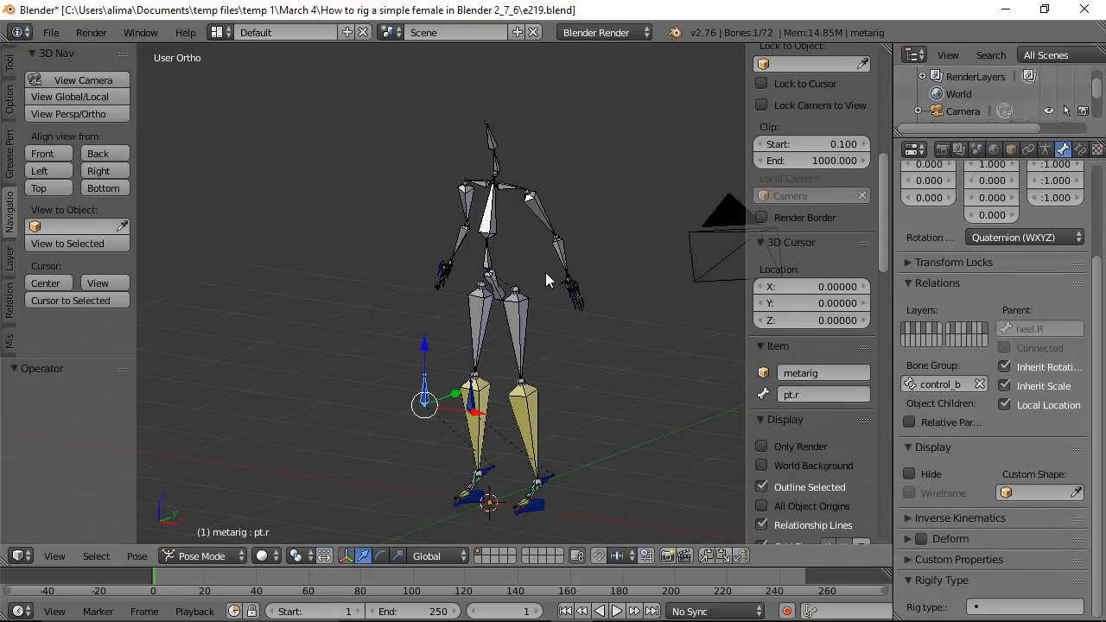
Select the left hand's hand_control.l bone and turn off its Deform option.
{"action": "key", "text": "shift+b"}
{"action": "left_click_drag", "start_coordinate": [545, 273], "coordinate": [608, 322]}
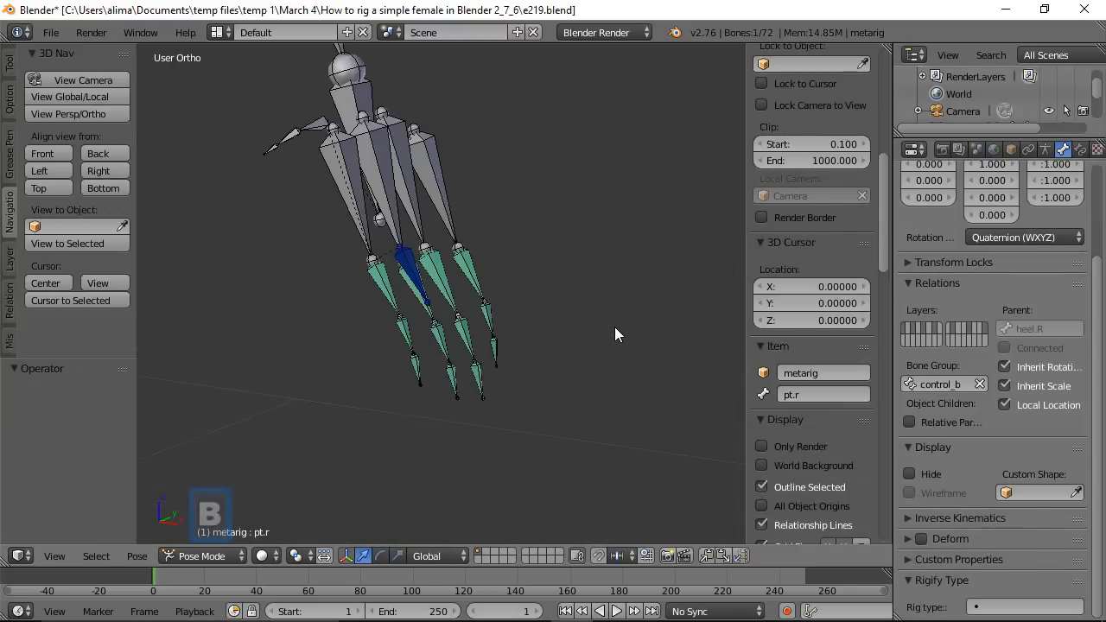
{"action": "right_click", "coordinate": [413, 269]}
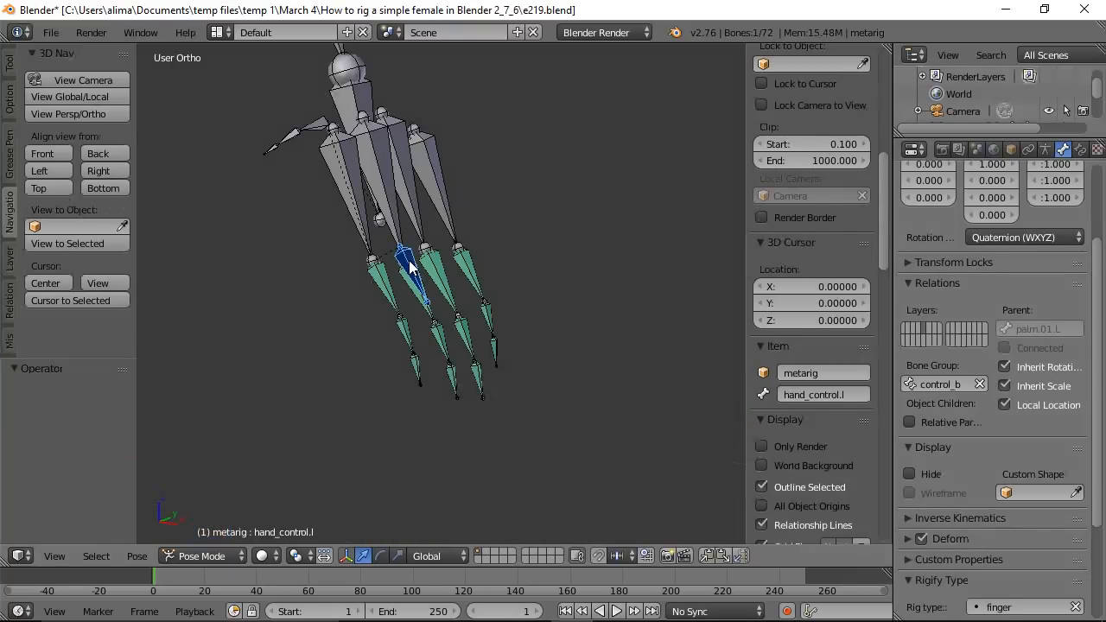
{"action": "left_click", "coordinate": [922, 539]}
Select the right hand's hand_control.r bone and turn off its Deform option.
{"action": "middle_click_drag", "start_coordinate": [513, 157], "coordinate": [545, 389], "text": "ctrl"}
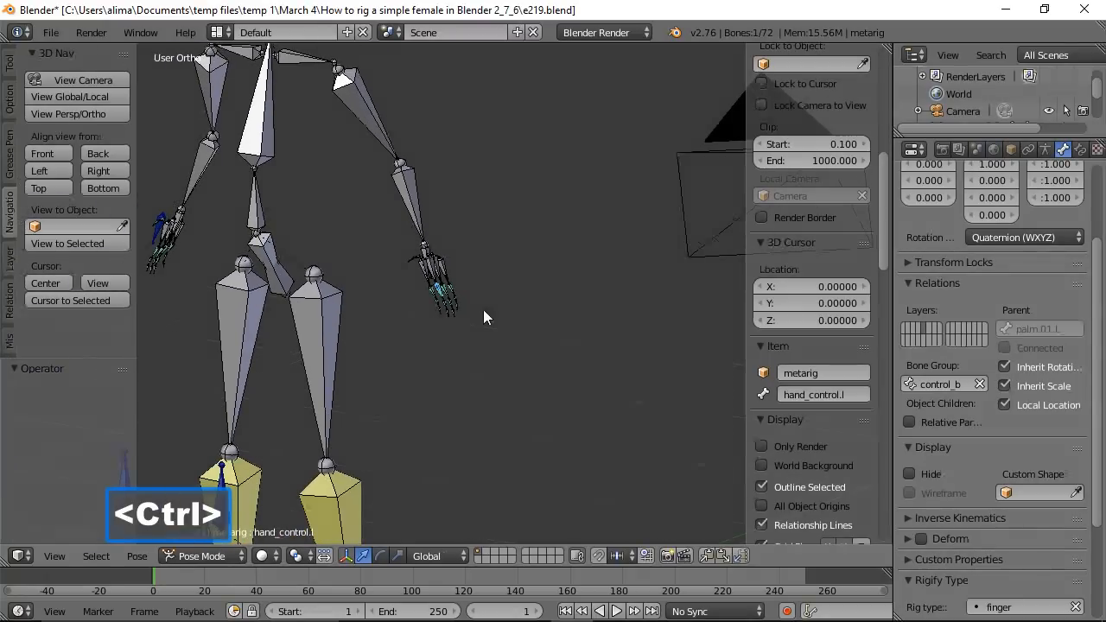
{"action": "middle_click_drag", "start_coordinate": [450, 276], "coordinate": [600, 298], "text": "shift"}
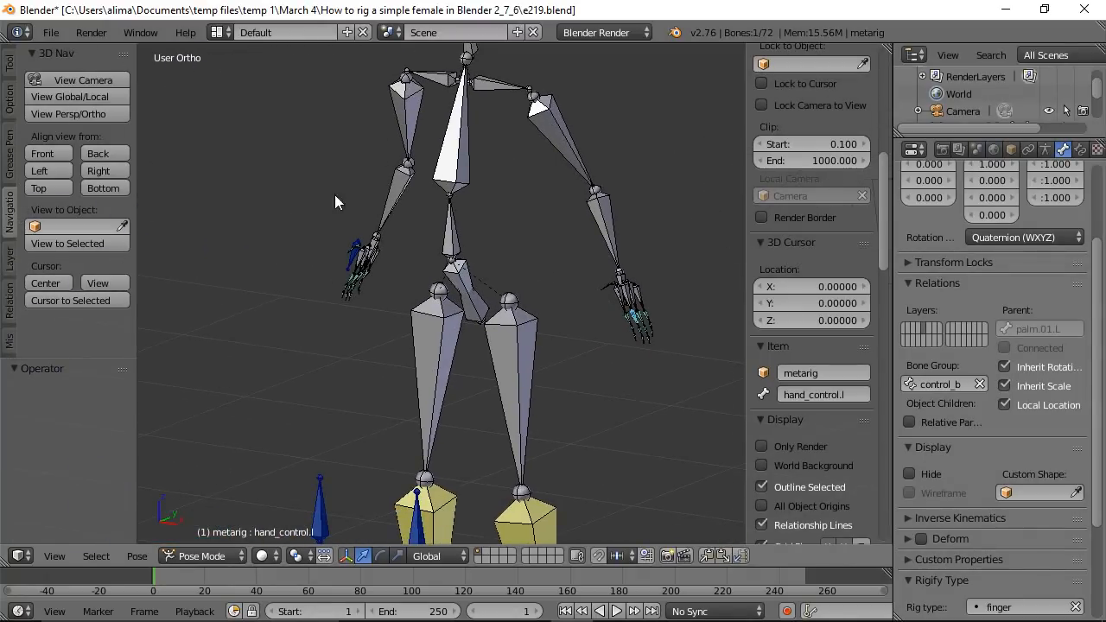
{"action": "key", "text": "shift+b"}
{"action": "left_click_drag", "start_coordinate": [320, 198], "coordinate": [380, 309]}
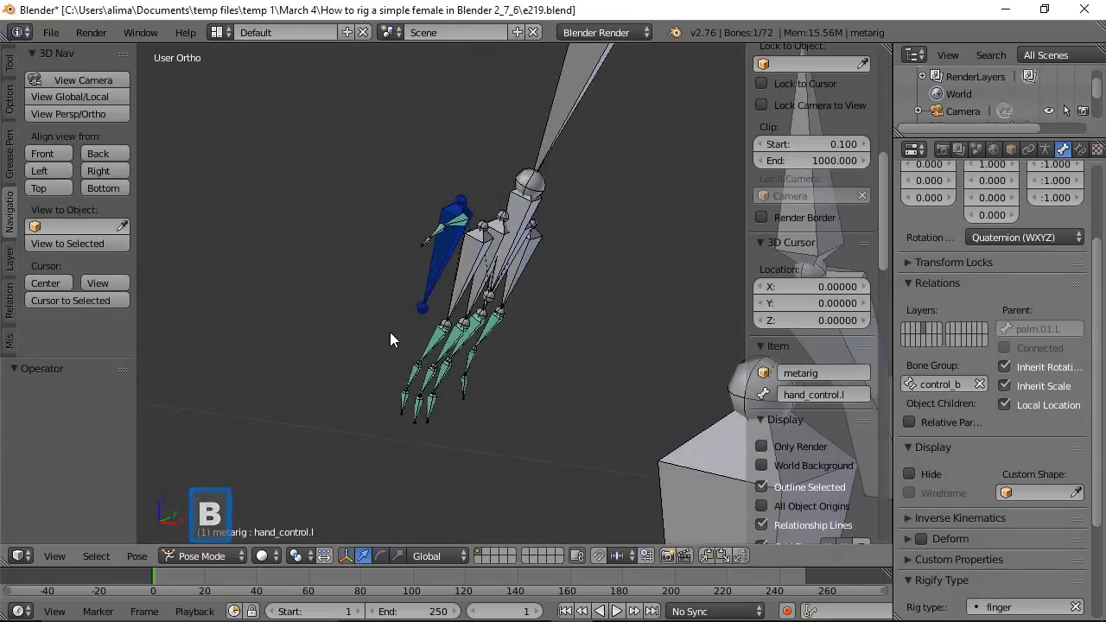
{"action": "right_click", "coordinate": [437, 258]}
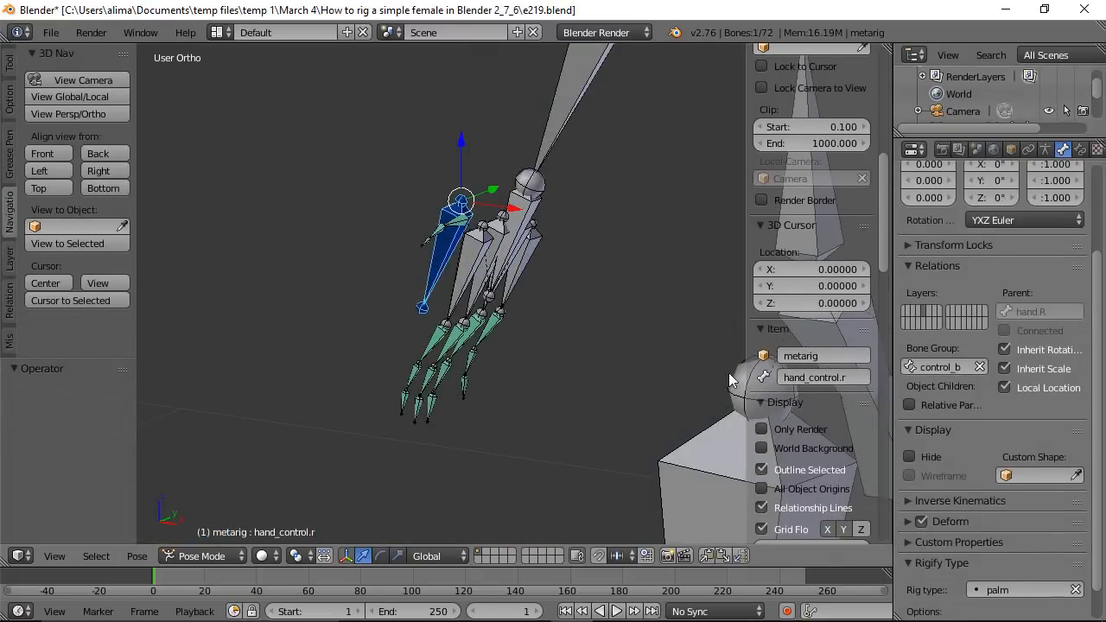
{"action": "left_click", "coordinate": [922, 521]}
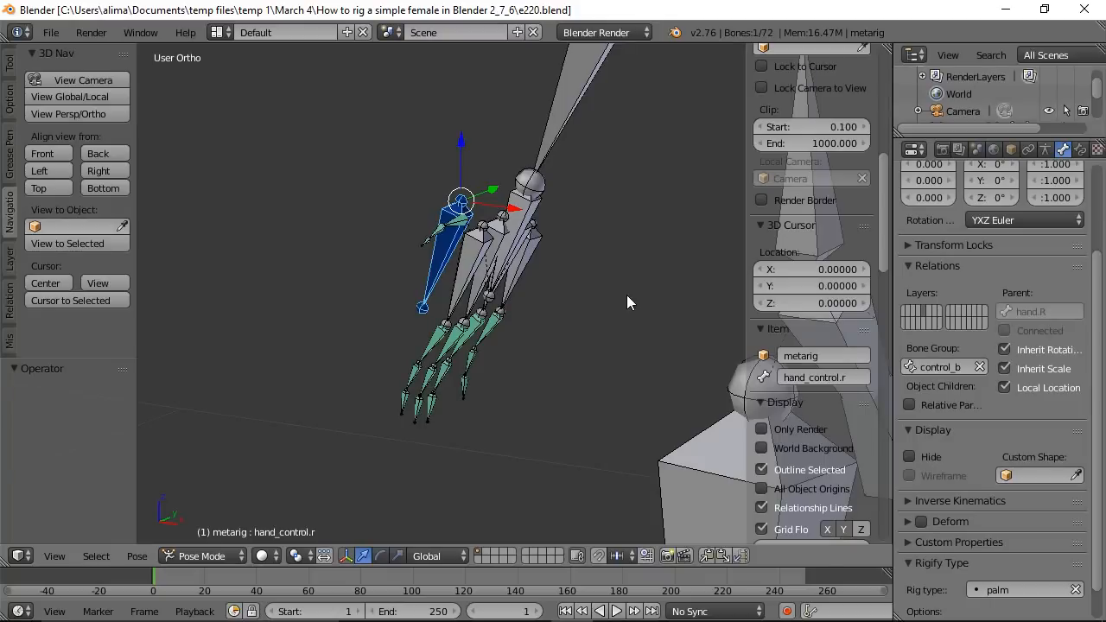
Switch the armature to Edit Mode, clear the selection, and select the foot handle bones f_handle.l and f_handle.r.
{"action": "scroll", "coordinate": [629, 291], "scroll_direction": "down", "scroll_amount": 6}
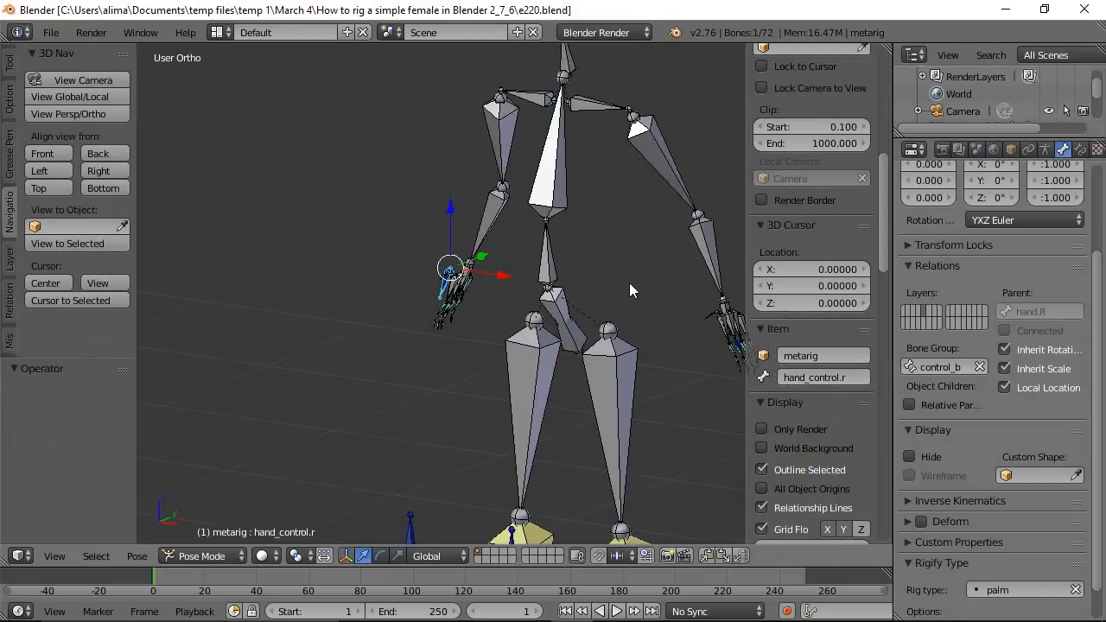
{"action": "left_click", "coordinate": [223, 558]}
{"action": "left_click", "coordinate": [205, 517]}
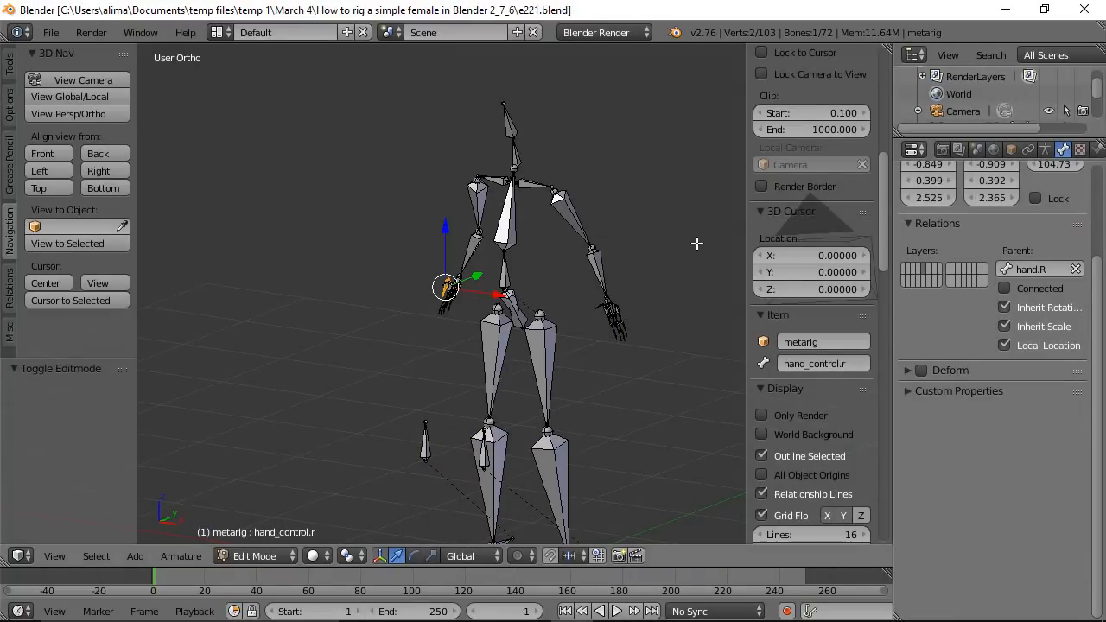
{"action": "key", "text": "a"}
{"action": "middle_click_drag", "start_coordinate": [630, 407], "coordinate": [565, 245], "text": "shift"}
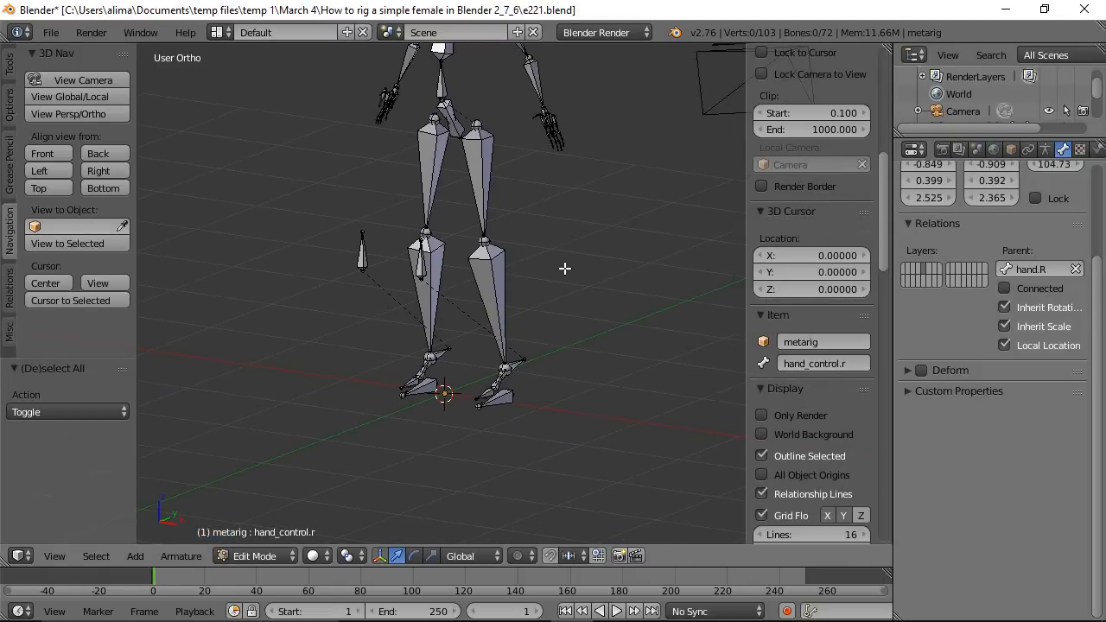
{"action": "key", "text": "shift+b"}
{"action": "left_click_drag", "start_coordinate": [338, 288], "coordinate": [583, 449]}
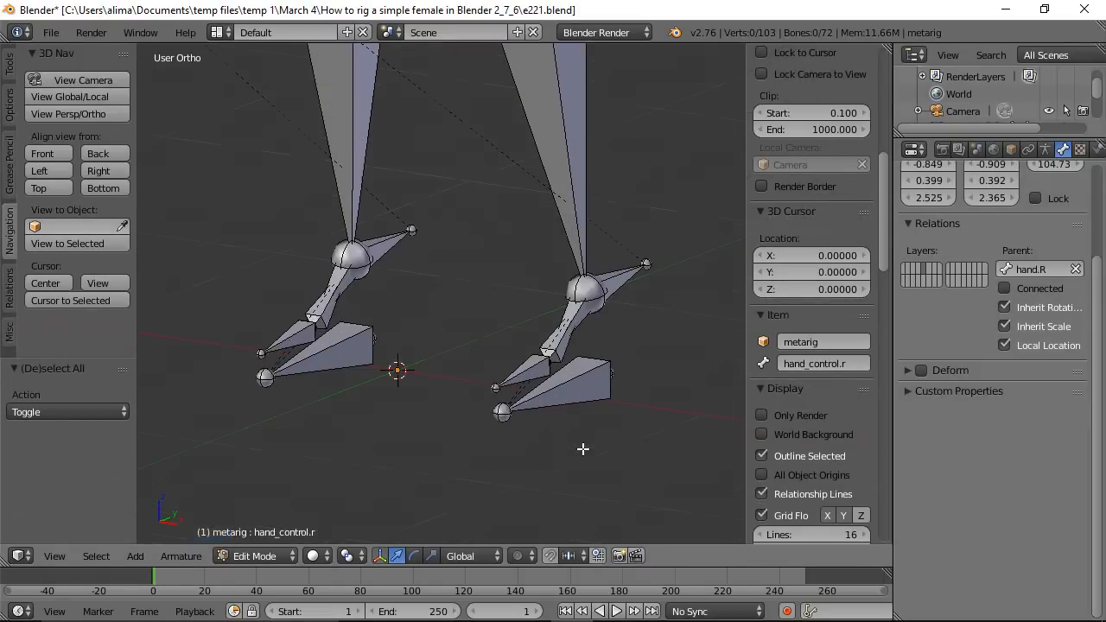
{"action": "right_click", "coordinate": [578, 390]}
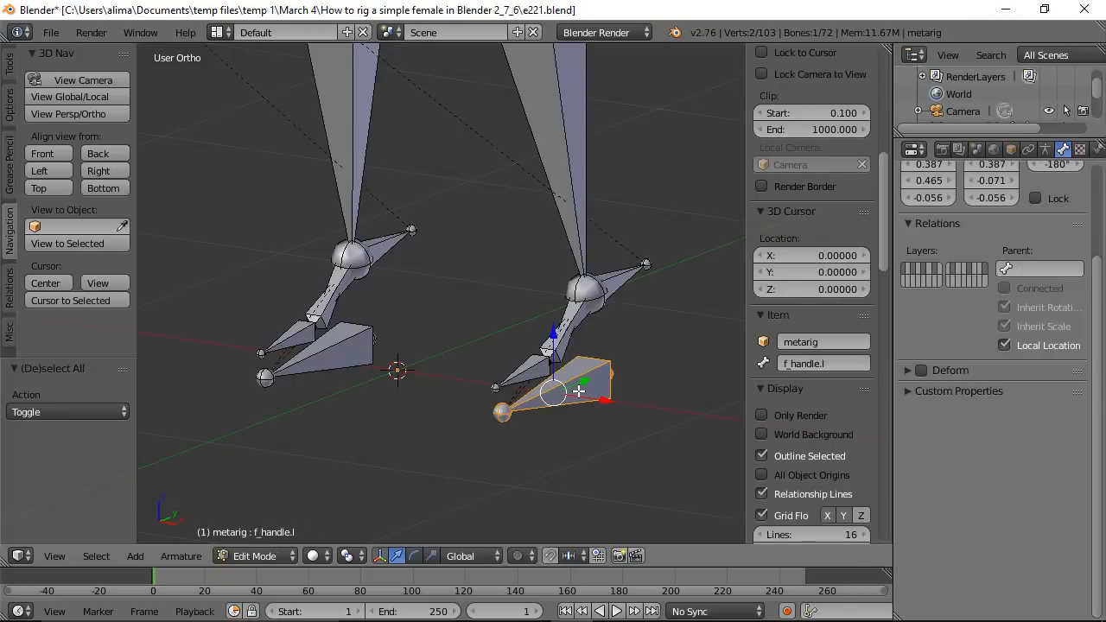
{"action": "right_click", "coordinate": [348, 354], "text": "shift"}
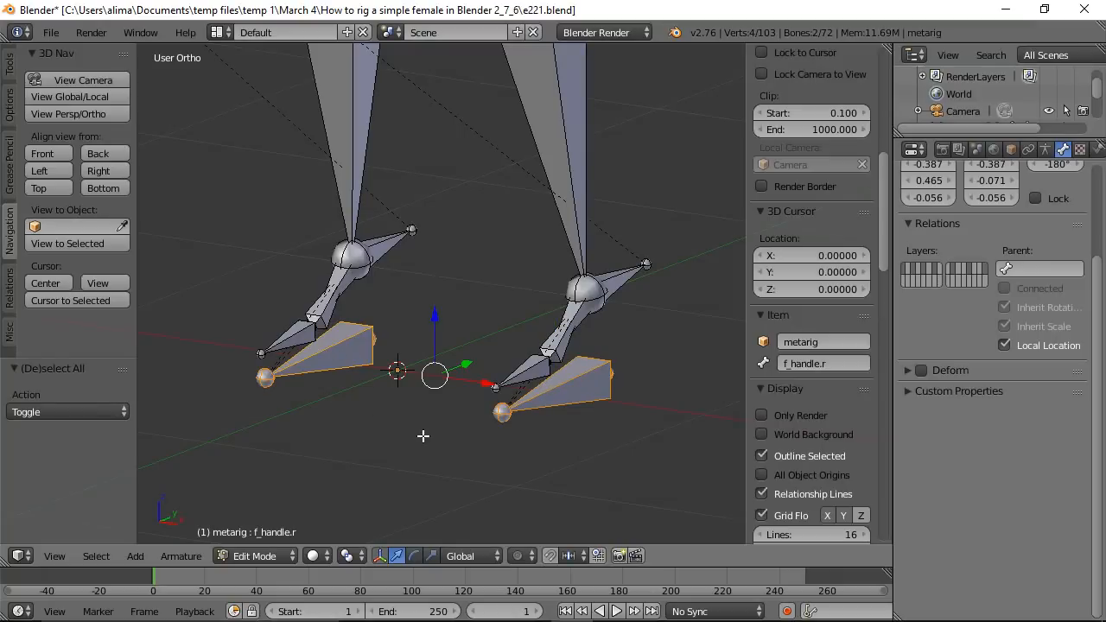
Add a bone at the 3D cursor between the feet and lay it flat, with its tip at -0.988 along Y.
{"action": "key", "text": "shift+a"}
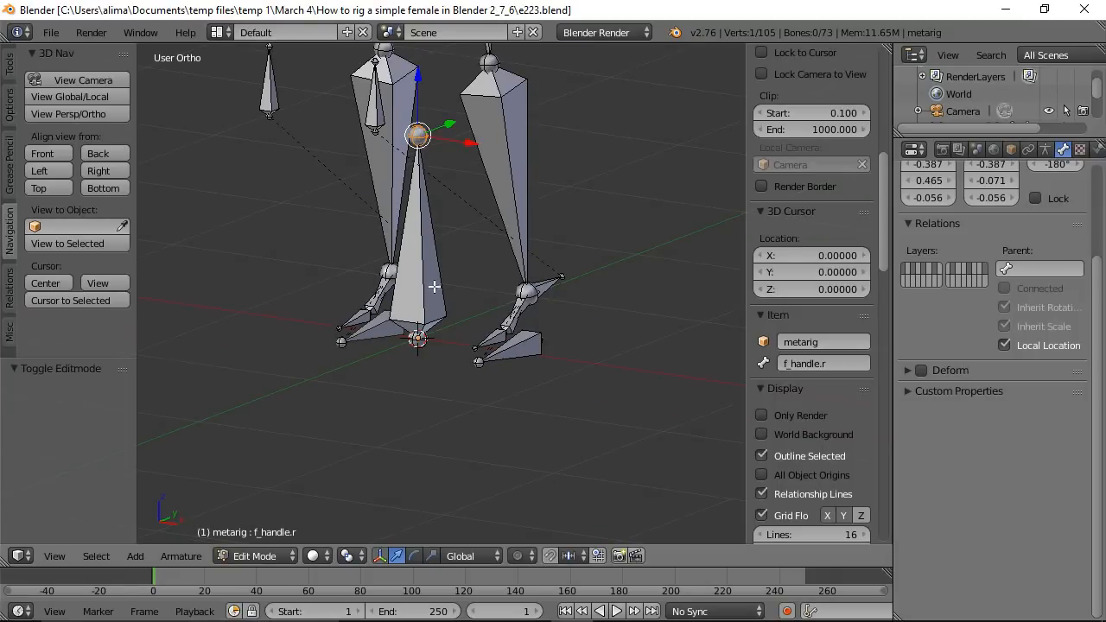
{"action": "key", "text": "shift+s"}
{"action": "left_click", "coordinate": [628, 275]}
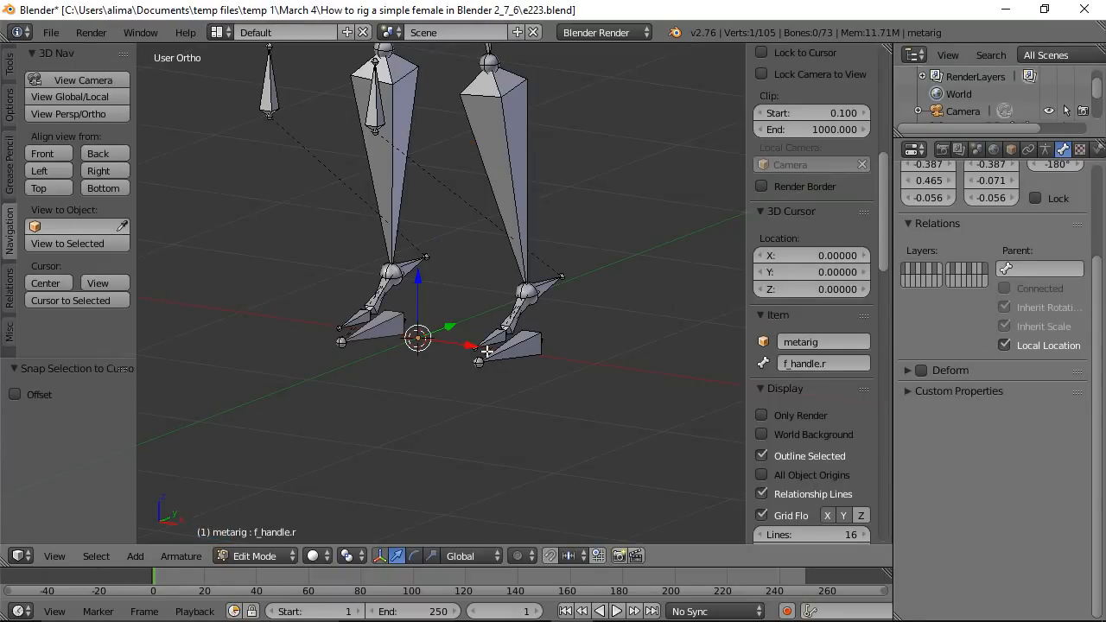
{"action": "middle_click_drag", "start_coordinate": [632, 328], "coordinate": [583, 377]}
{"action": "key", "text": "e"}
{"action": "key", "text": "y"}
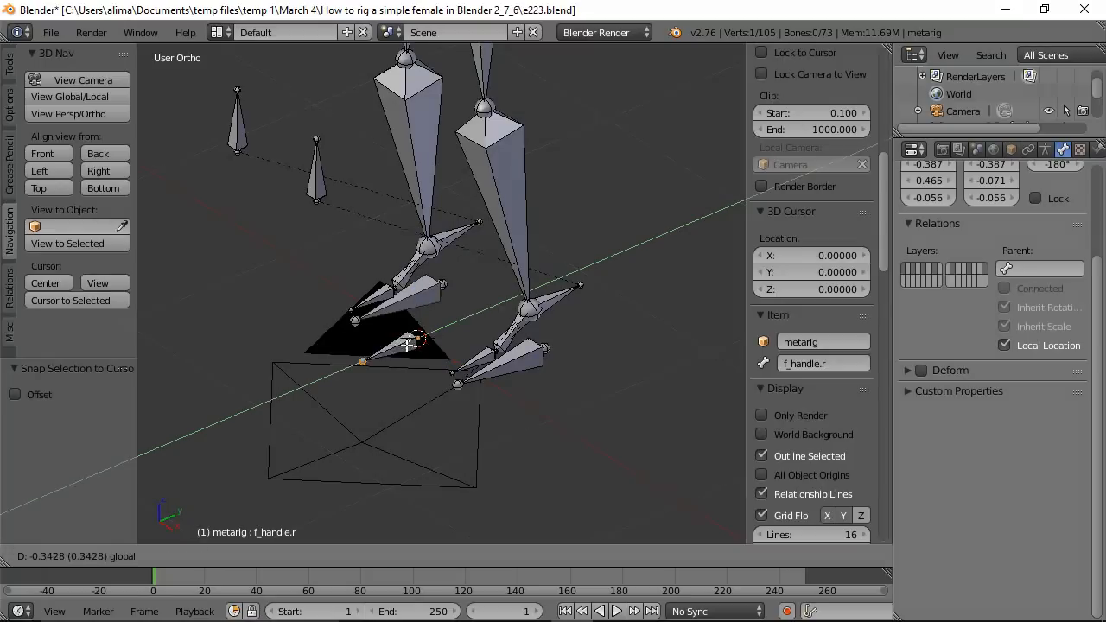
{"action": "left_click", "coordinate": [319, 375]}
{"action": "middle_click_drag", "start_coordinate": [432, 363], "coordinate": [473, 360]}
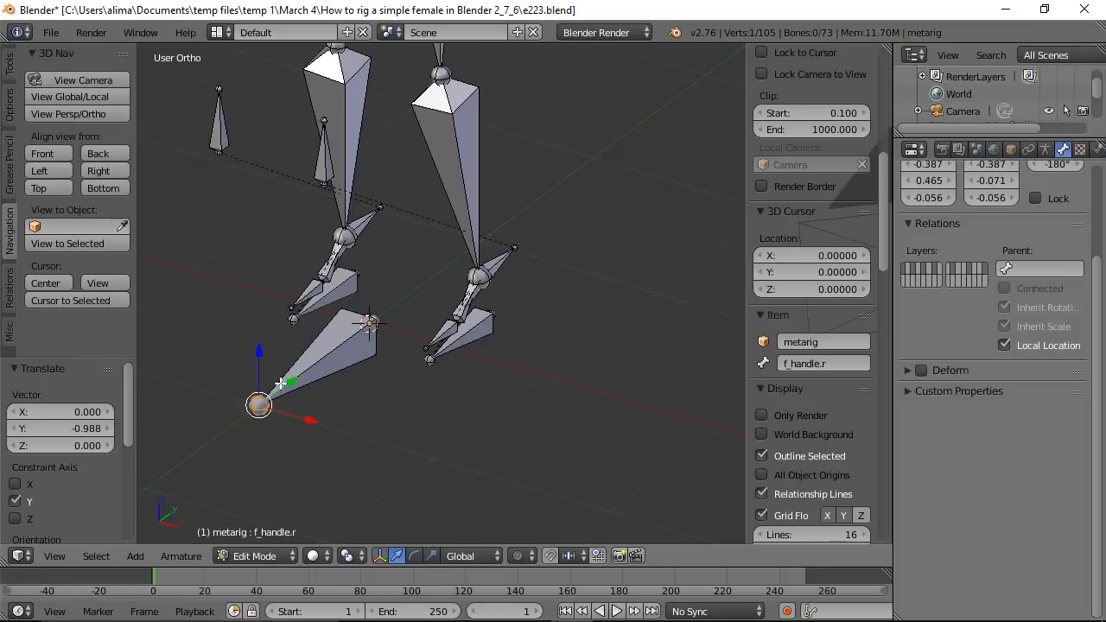
Move the whole new bone between the feet 0.614 along Y and save the file incrementally as e224.blend.
{"action": "right_click", "coordinate": [330, 345]}
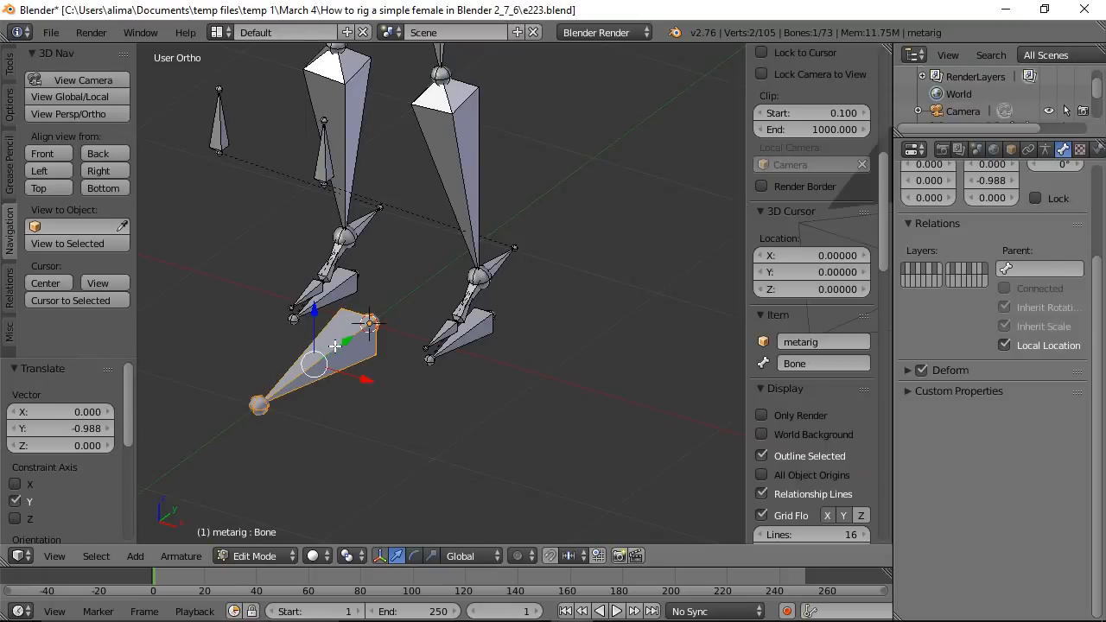
{"action": "key", "text": "g"}
{"action": "key", "text": "y"}
{"action": "left_click", "coordinate": [413, 302]}
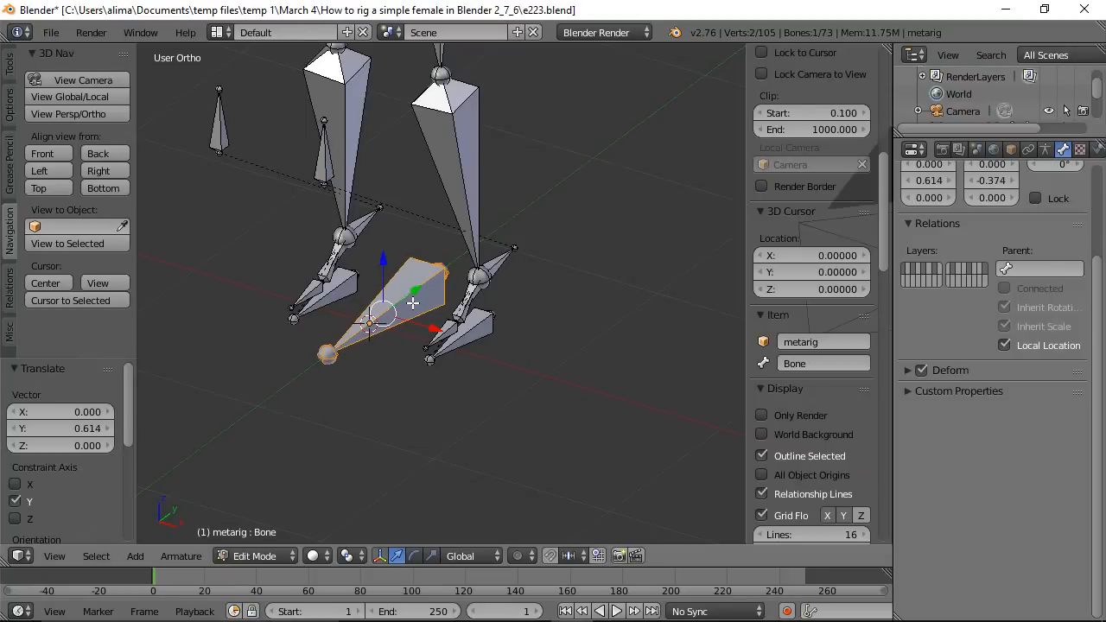
{"action": "key", "text": "ctrl+alt+s"}
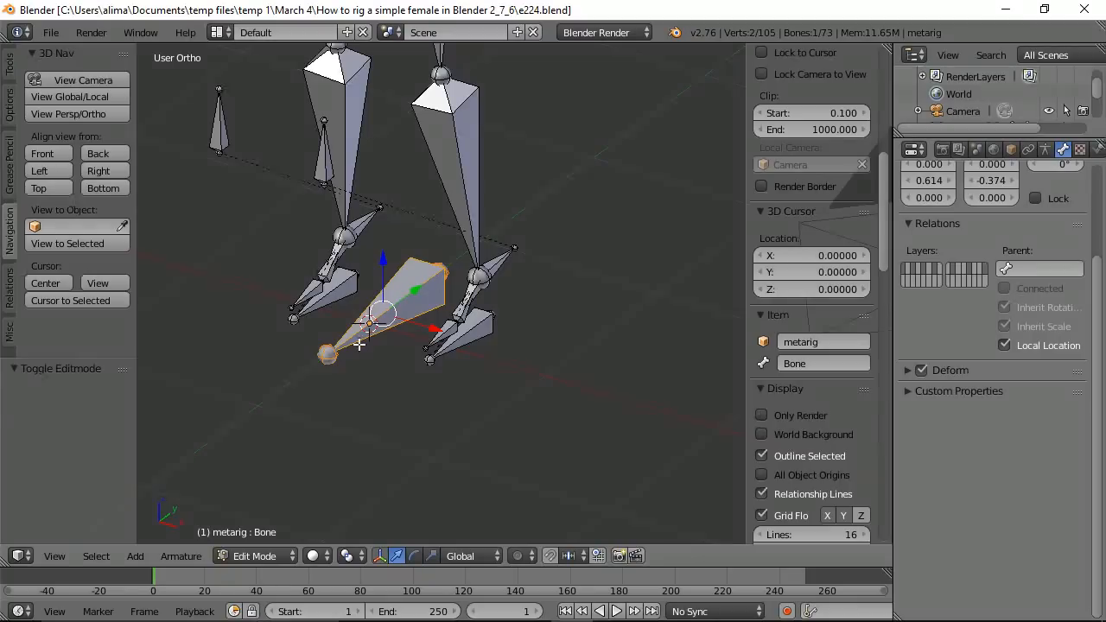
Parent the foot handle bones f_handle.l and f_handle.r to the new bone between the feet with Keep Offset.
{"action": "right_click", "coordinate": [484, 333]}
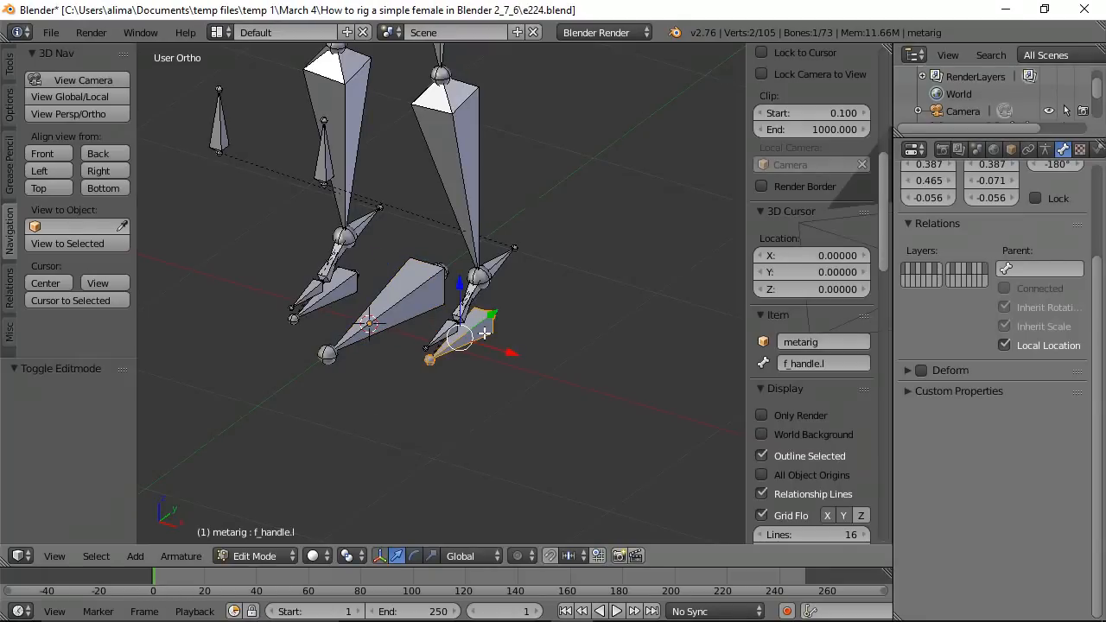
{"action": "right_click", "coordinate": [348, 288], "text": "shift"}
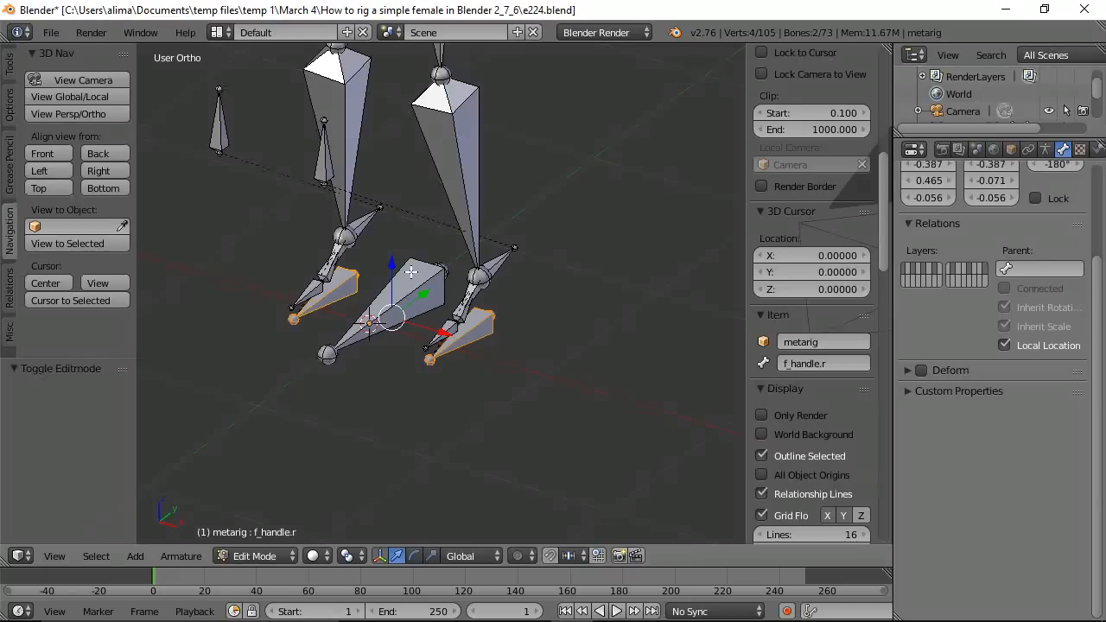
{"action": "right_click", "coordinate": [411, 271], "text": "shift"}
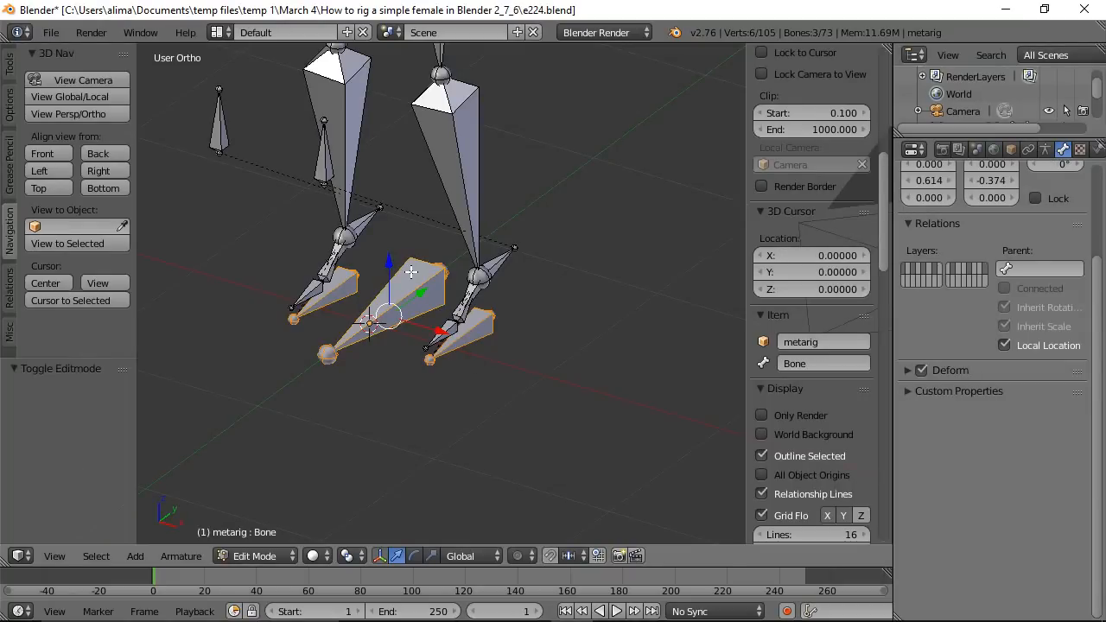
{"action": "key", "text": "ctrl"}
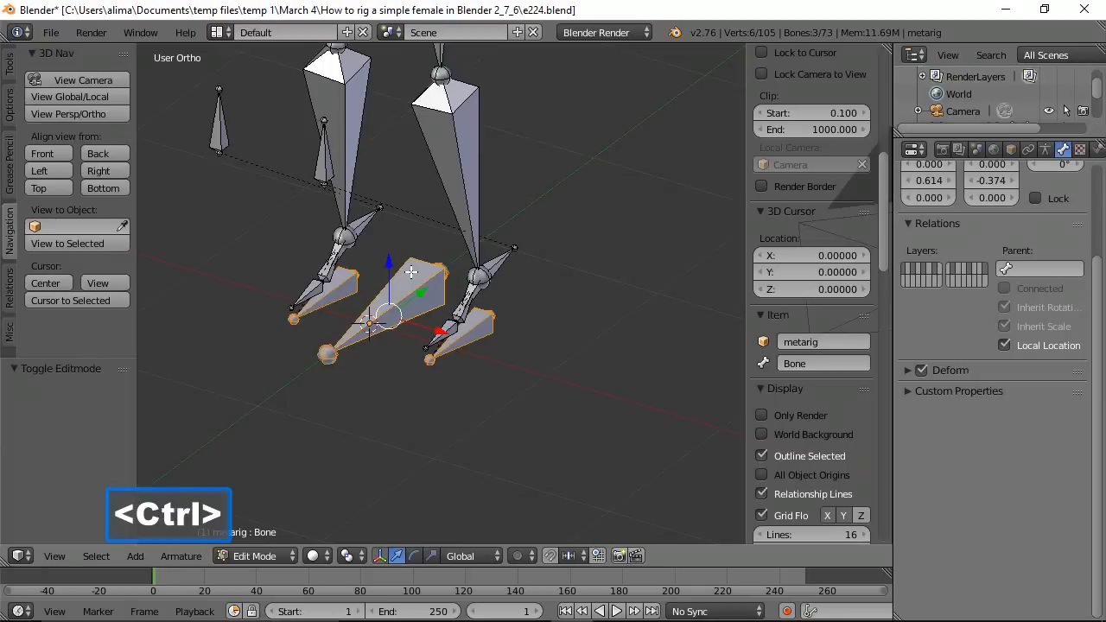
{"action": "key", "text": "ctrl+p"}
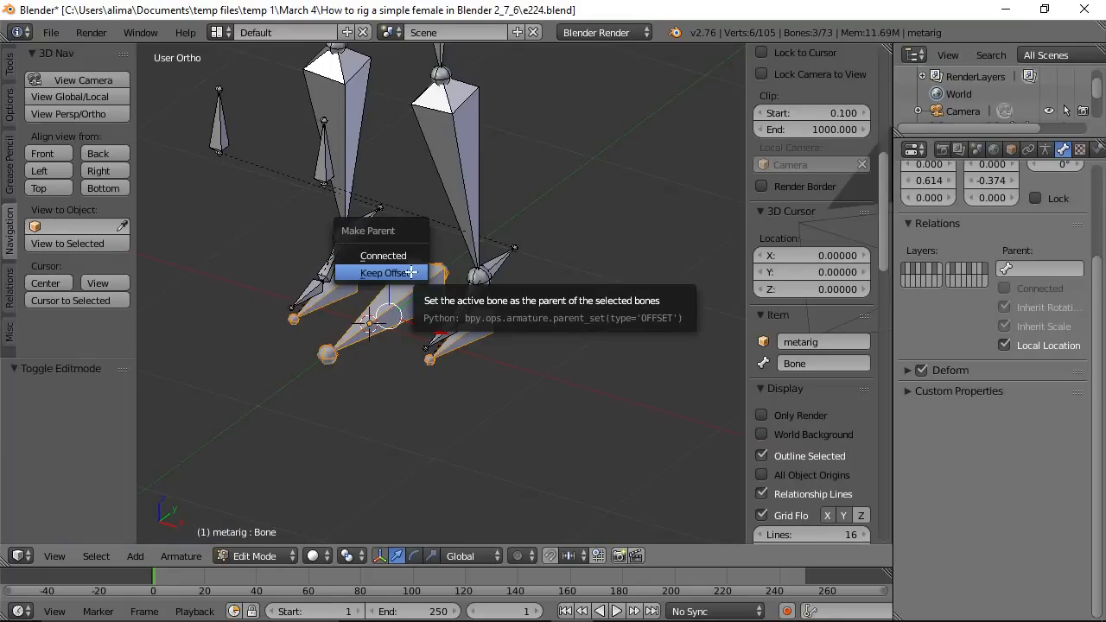
{"action": "left_click", "coordinate": [412, 272]}
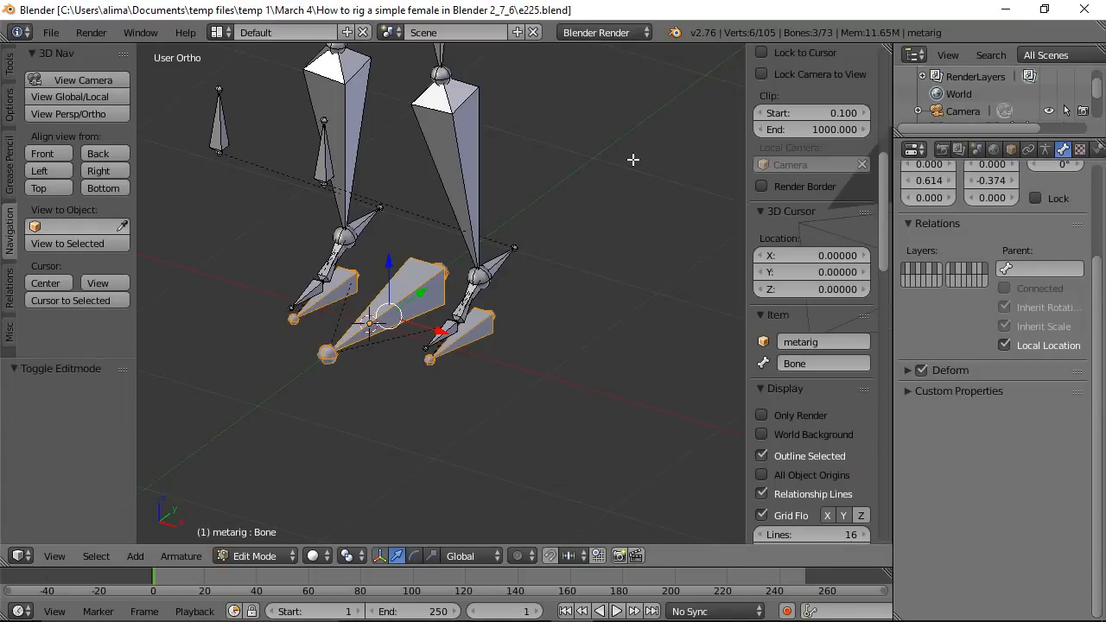
Parent the hips_control bone to the new bone between the feet with Keep Offset and save the file as e226.blend.
{"action": "scroll", "coordinate": [635, 159], "scroll_direction": "down", "scroll_amount": 6}
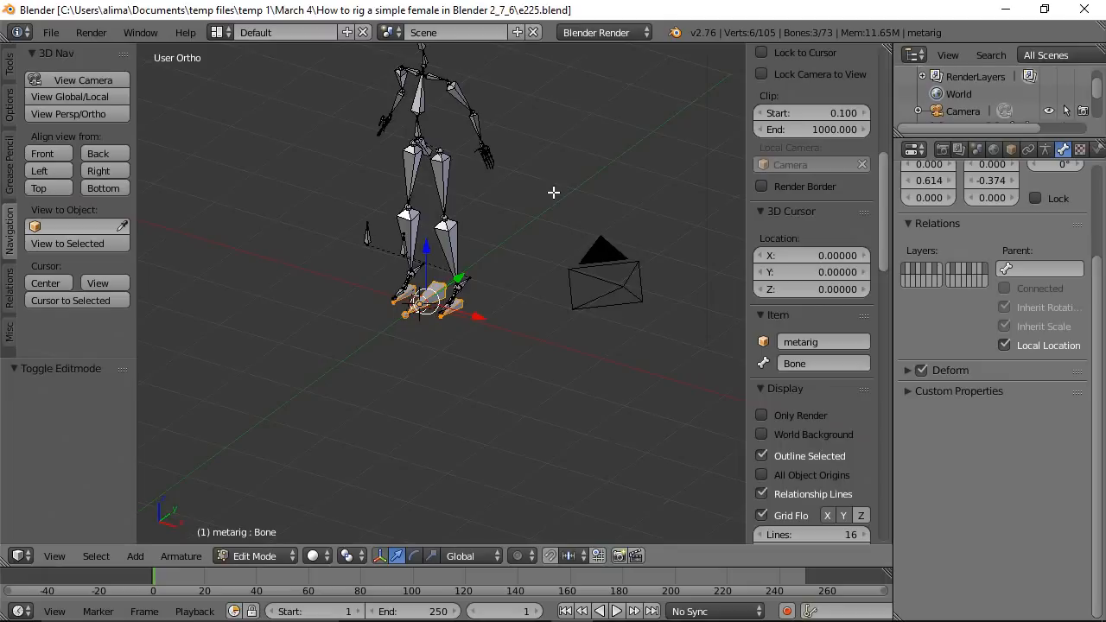
{"action": "scroll", "coordinate": [481, 180], "scroll_direction": "up", "scroll_amount": 8}
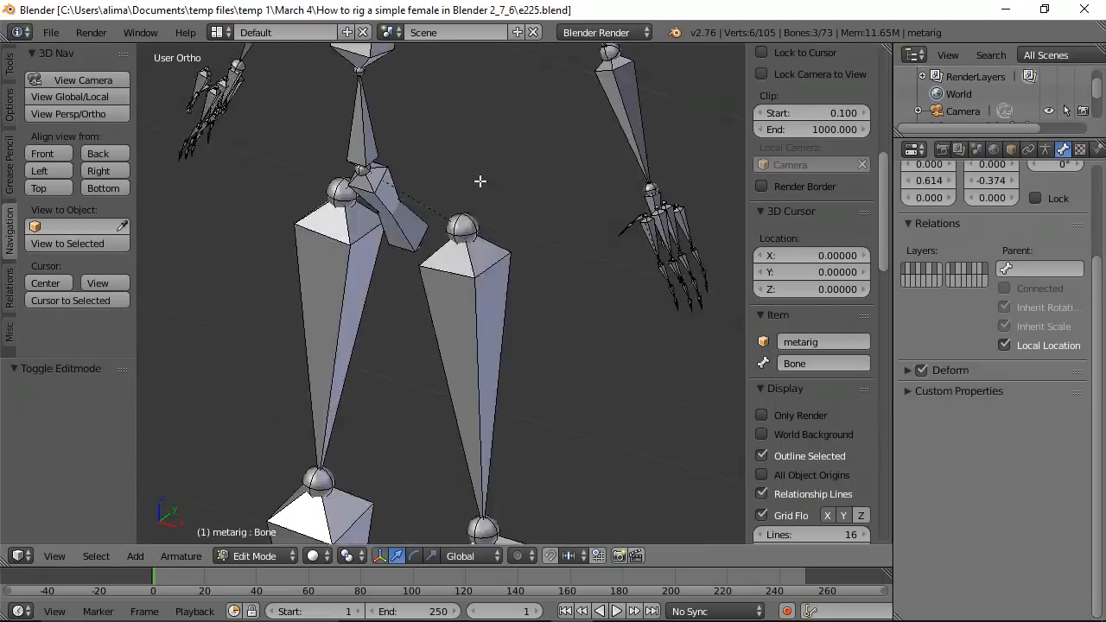
{"action": "key", "text": "a"}
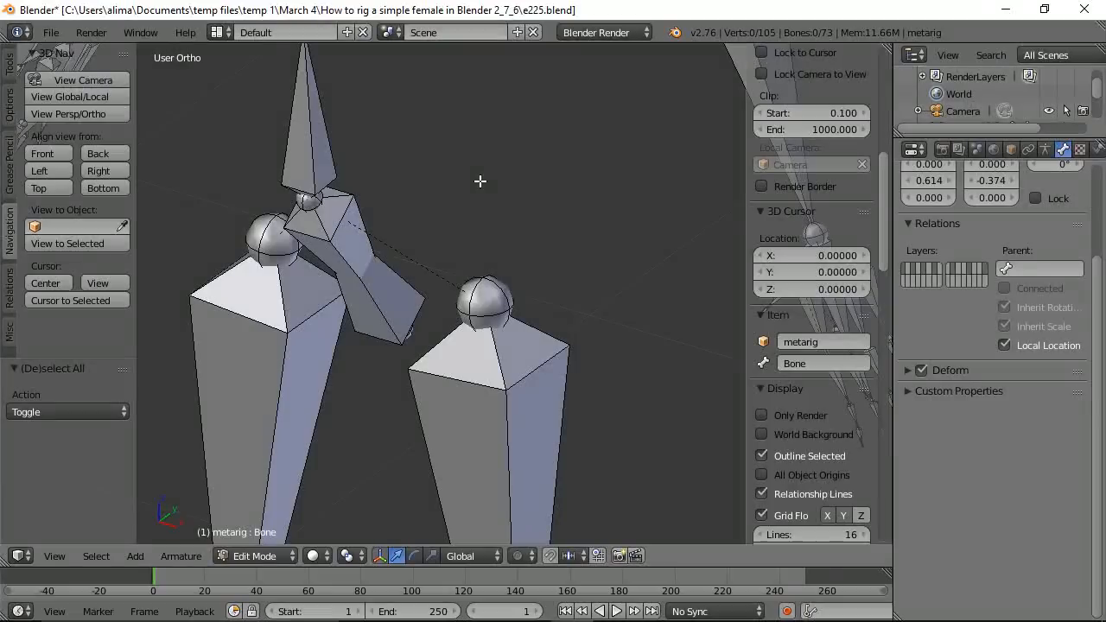
{"action": "right_click", "coordinate": [338, 238]}
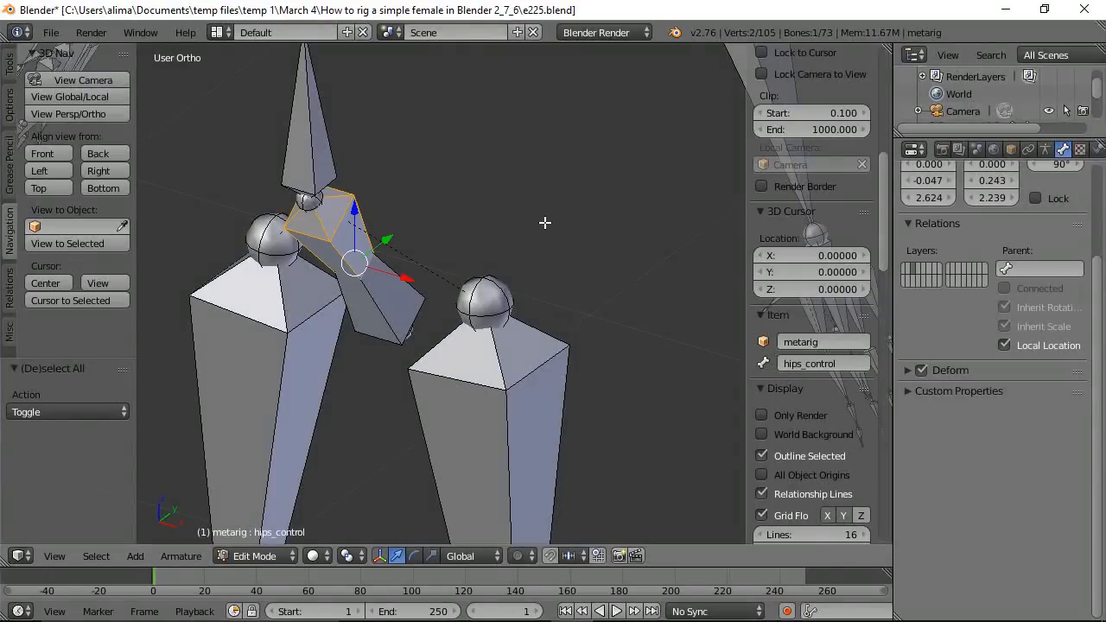
{"action": "scroll", "coordinate": [597, 205], "scroll_direction": "down", "scroll_amount": 4}
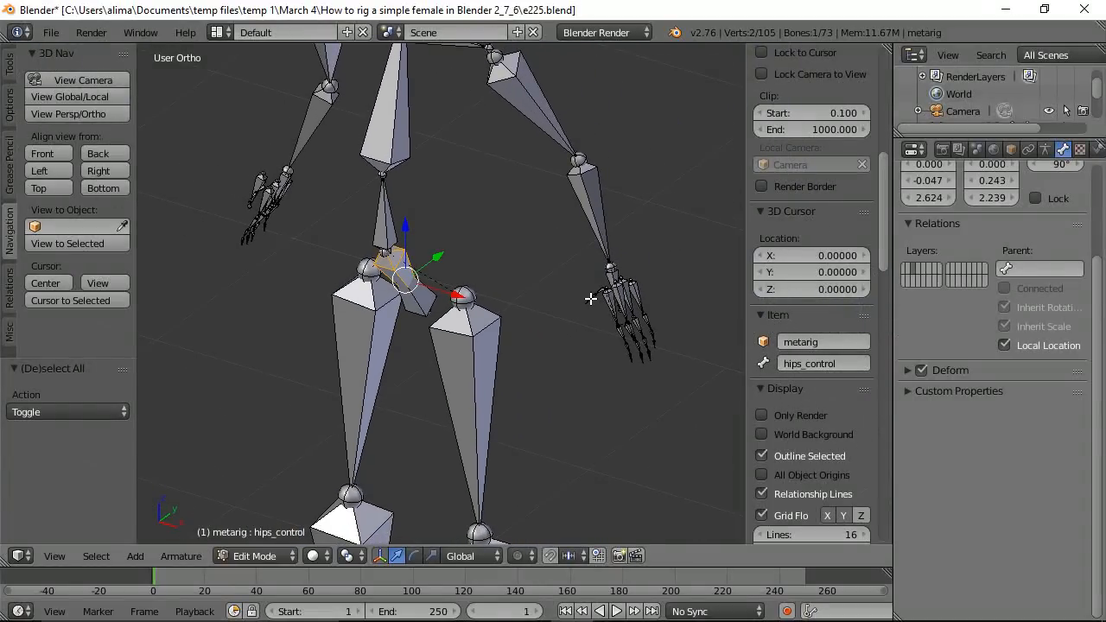
{"action": "scroll", "coordinate": [591, 303], "scroll_direction": "down", "scroll_amount": 4}
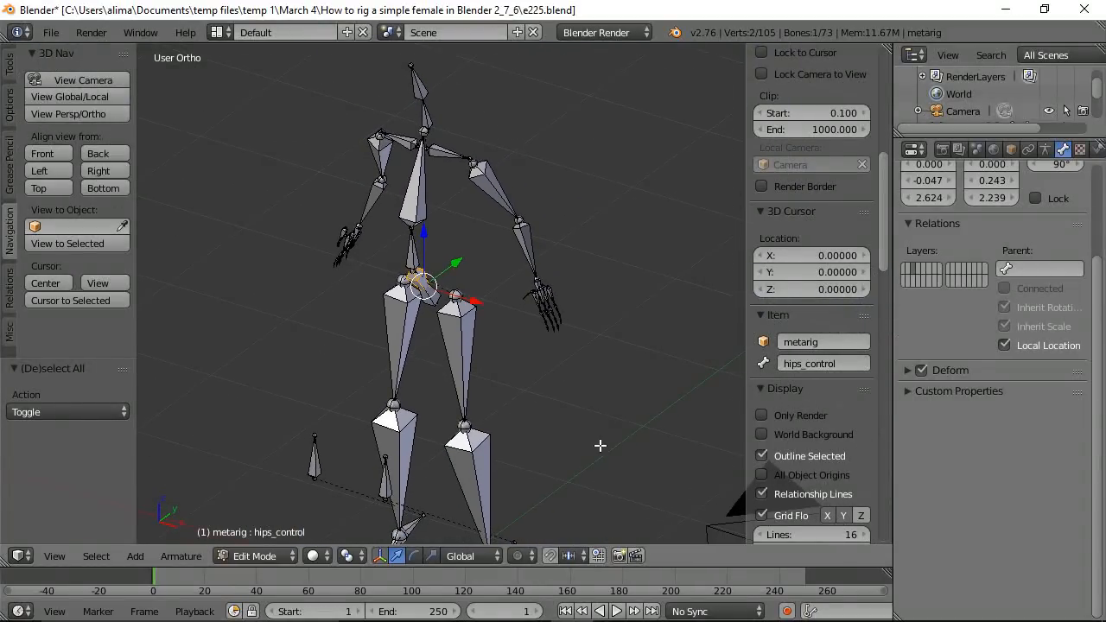
{"action": "middle_click_drag", "start_coordinate": [580, 452], "coordinate": [637, 235], "text": "shift"}
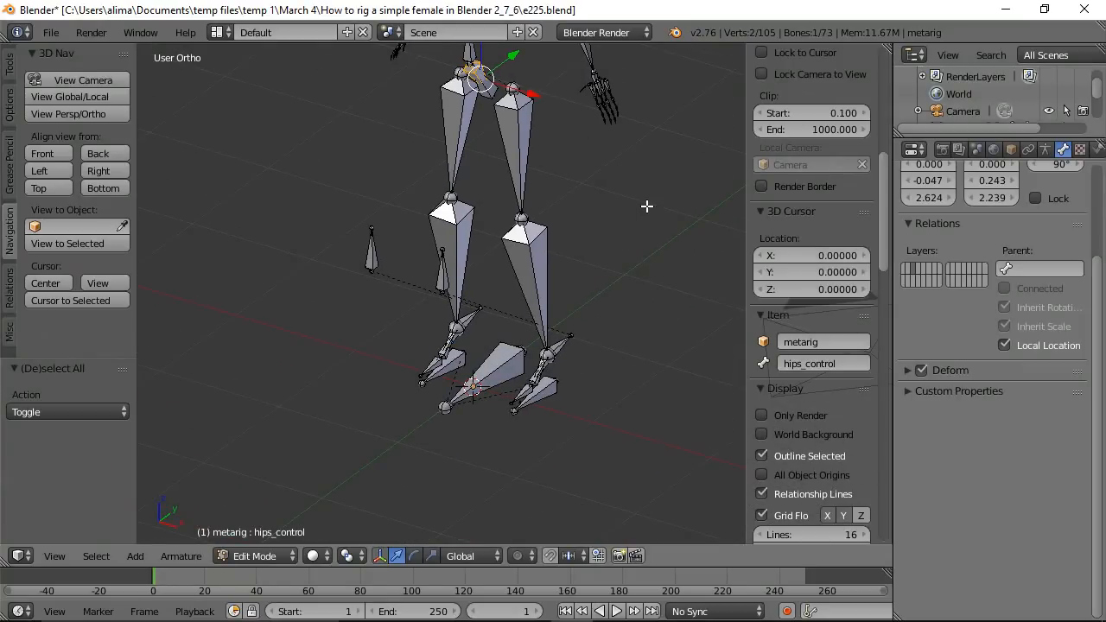
{"action": "right_click", "coordinate": [500, 362], "text": "shift"}
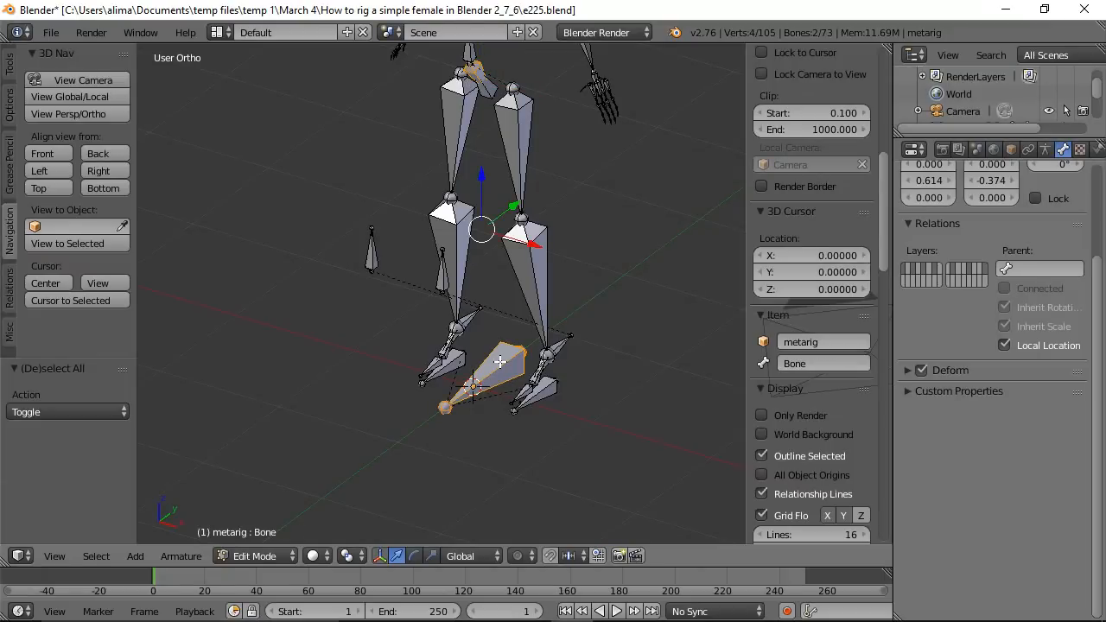
{"action": "key", "text": "ctrl+p"}
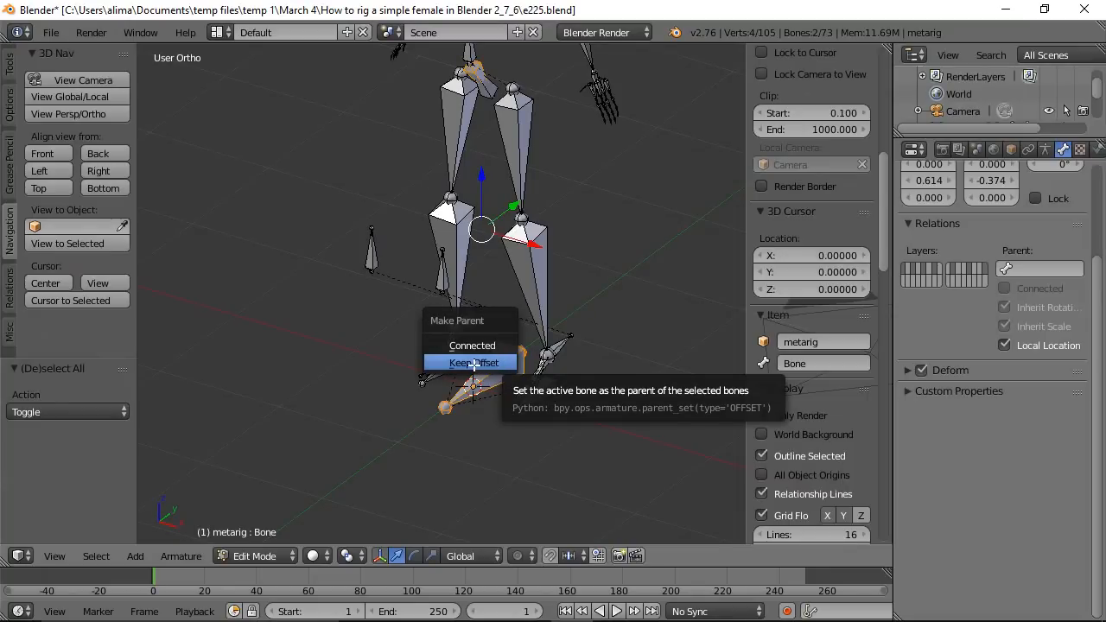
{"action": "left_click", "coordinate": [475, 363]}
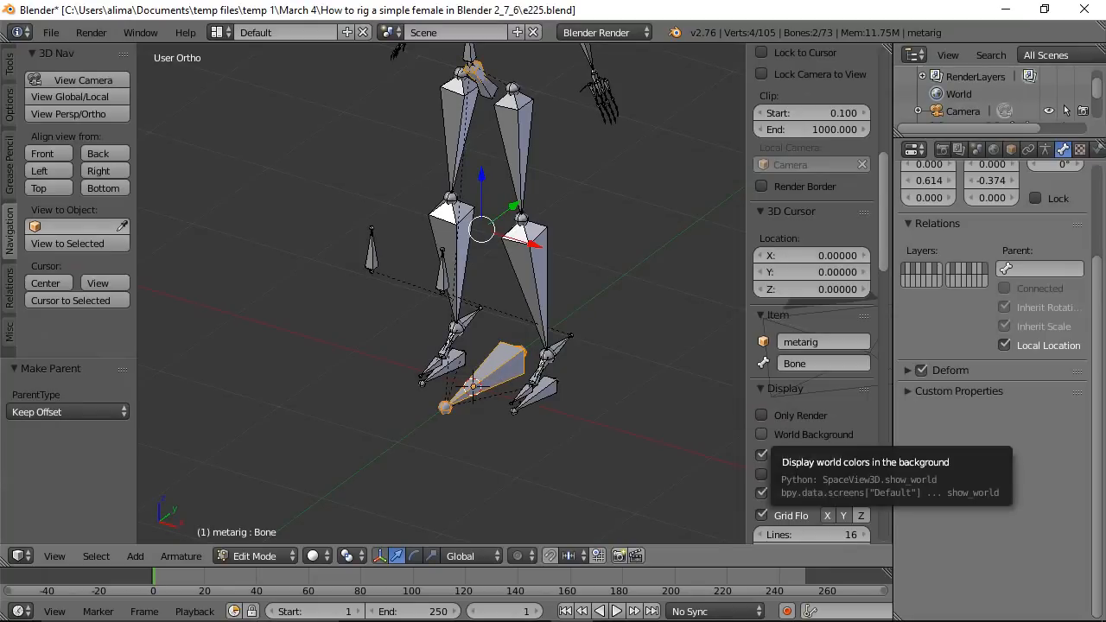
{"action": "key", "text": "ctrl+s"}
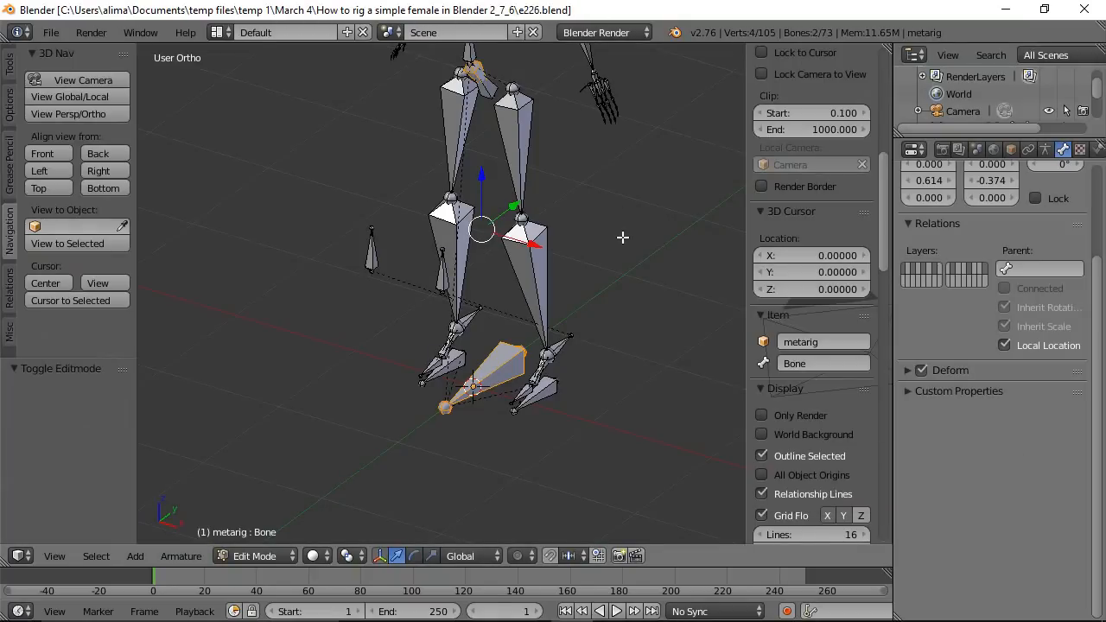
Switch the metarig to Pose Mode and test-move the new bone between the feet, cancelling the move.
{"action": "key", "text": "a"}
{"action": "left_click", "coordinate": [285, 556]}
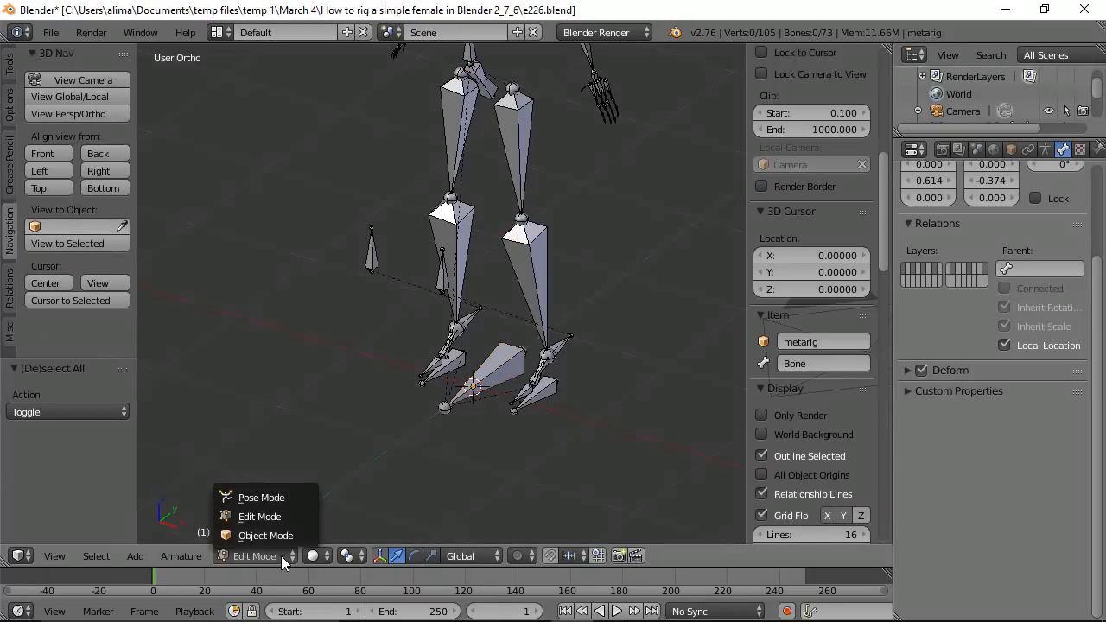
{"action": "left_click", "coordinate": [282, 503]}
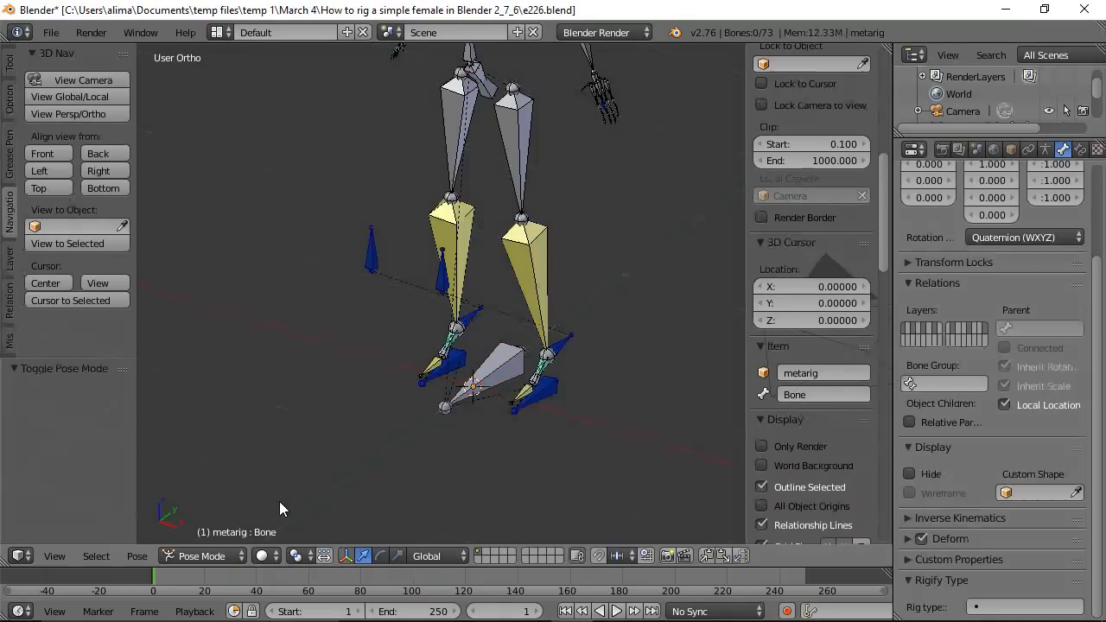
{"action": "right_click", "coordinate": [507, 370]}
{"action": "scroll", "coordinate": [609, 351], "scroll_direction": "down", "scroll_amount": 3}
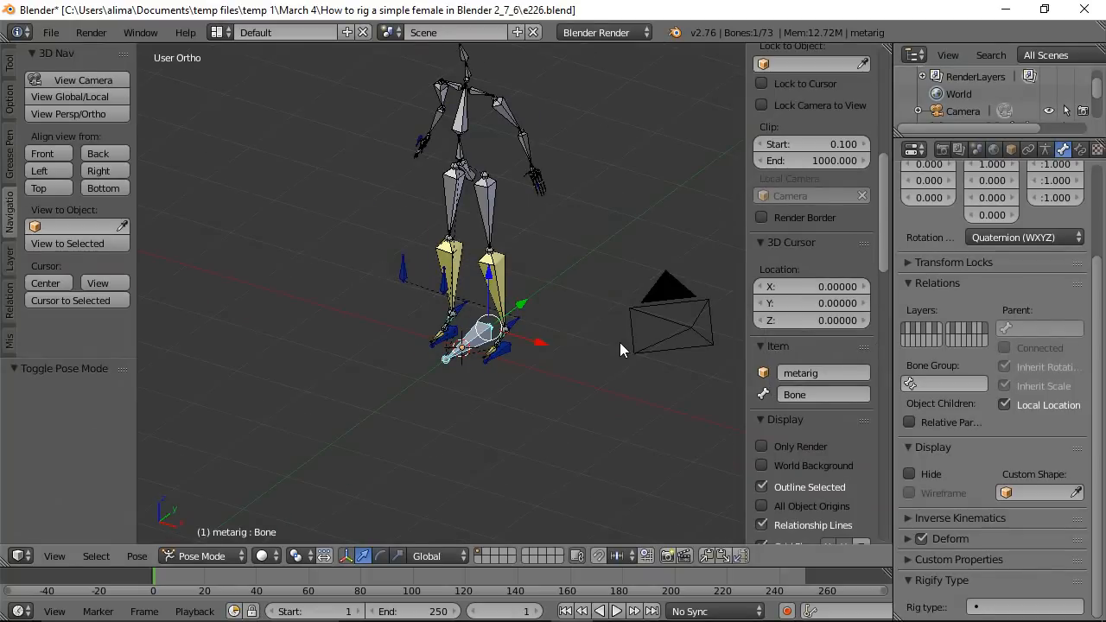
{"action": "scroll", "coordinate": [610, 339], "scroll_direction": "down", "scroll_amount": 2}
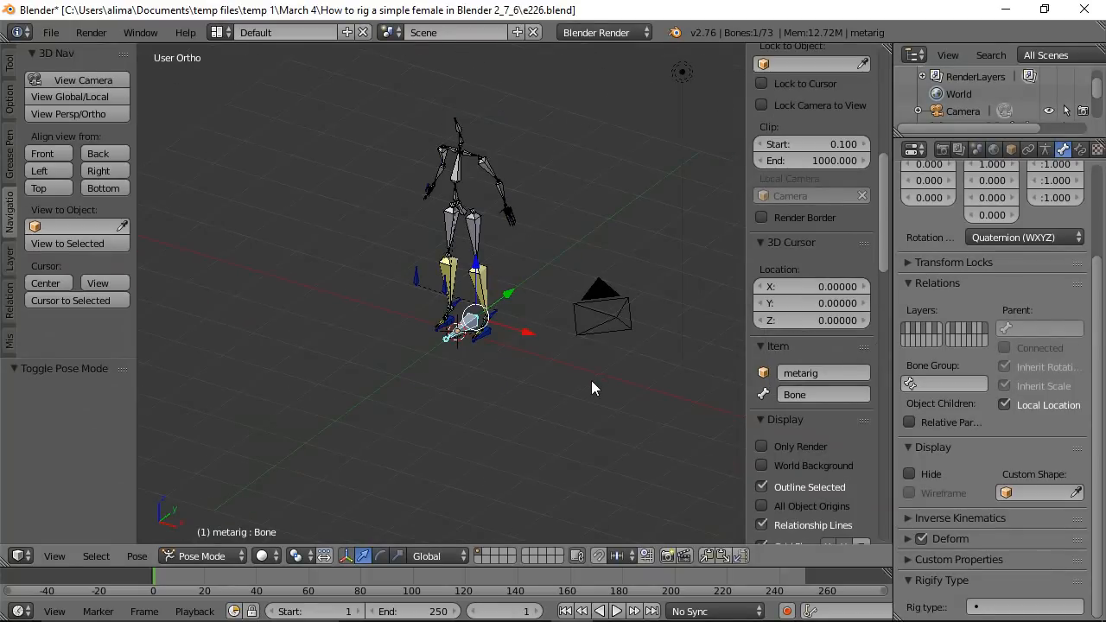
{"action": "key", "text": "g"}
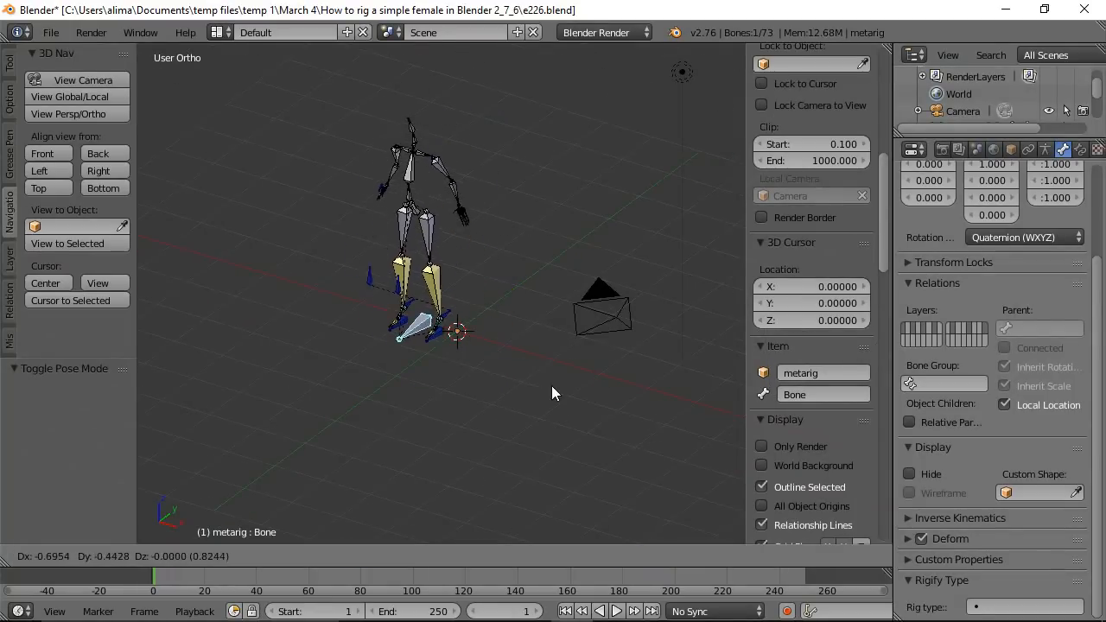
{"action": "right_click", "coordinate": [594, 363]}
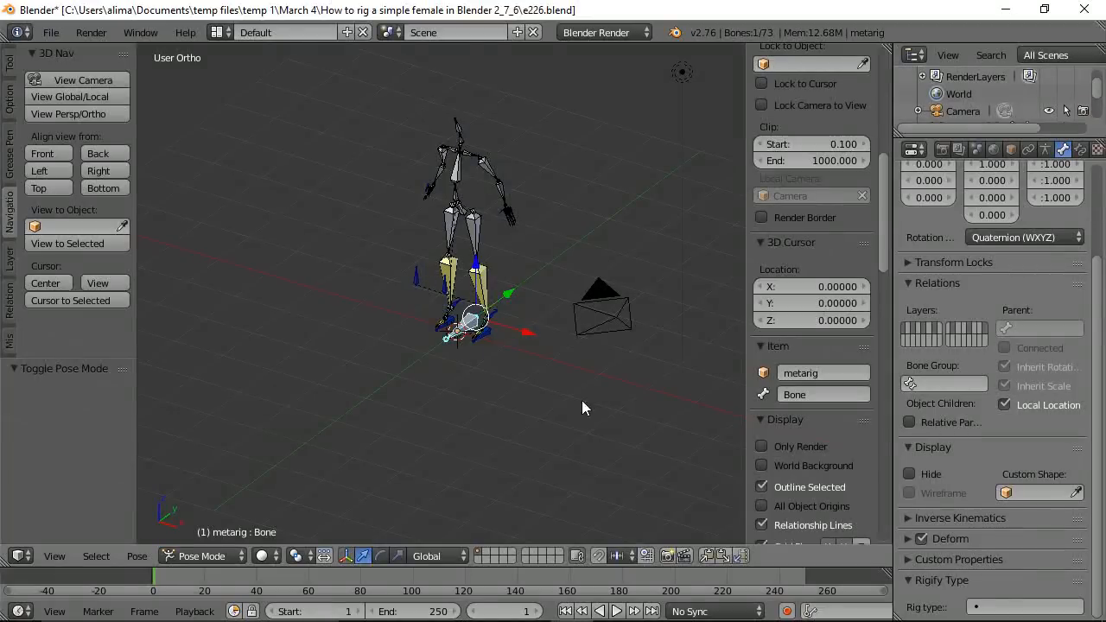
Disable Deform for the bone between the feet and save the file incrementally as e227.blend.
{"action": "left_click", "coordinate": [922, 538]}
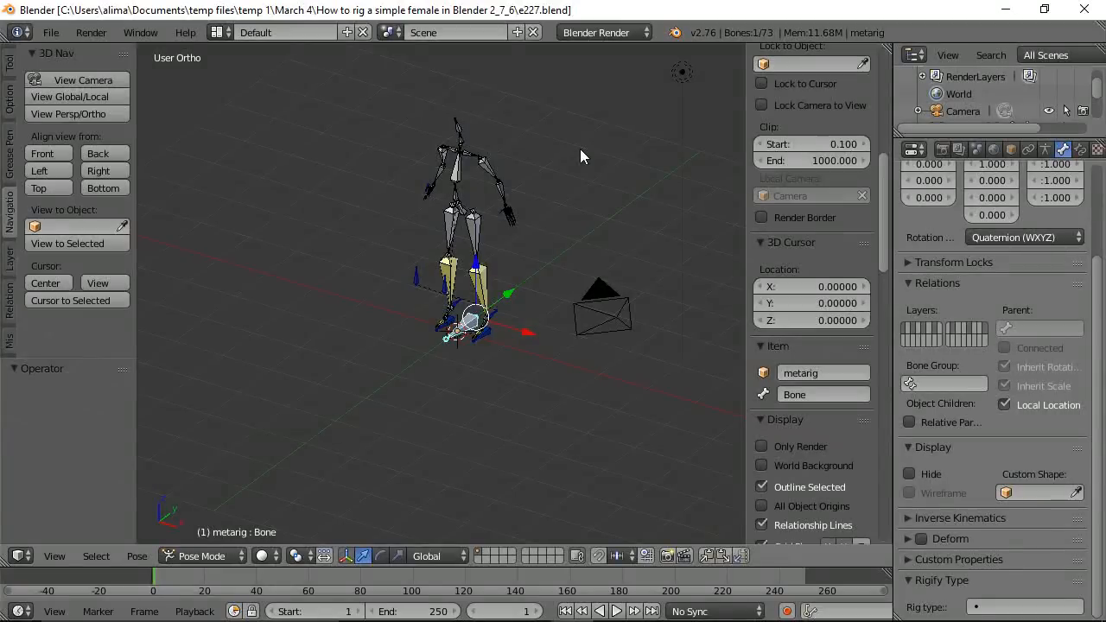
Assign the bone between the feet to the control_b bone group along with its existing members and save the file as e228.blend.
{"action": "key", "text": "a"}
{"action": "key", "text": "b"}
{"action": "left_click_drag", "start_coordinate": [343, 71], "coordinate": [548, 379]}
{"action": "key", "text": "KP_Decimal"}
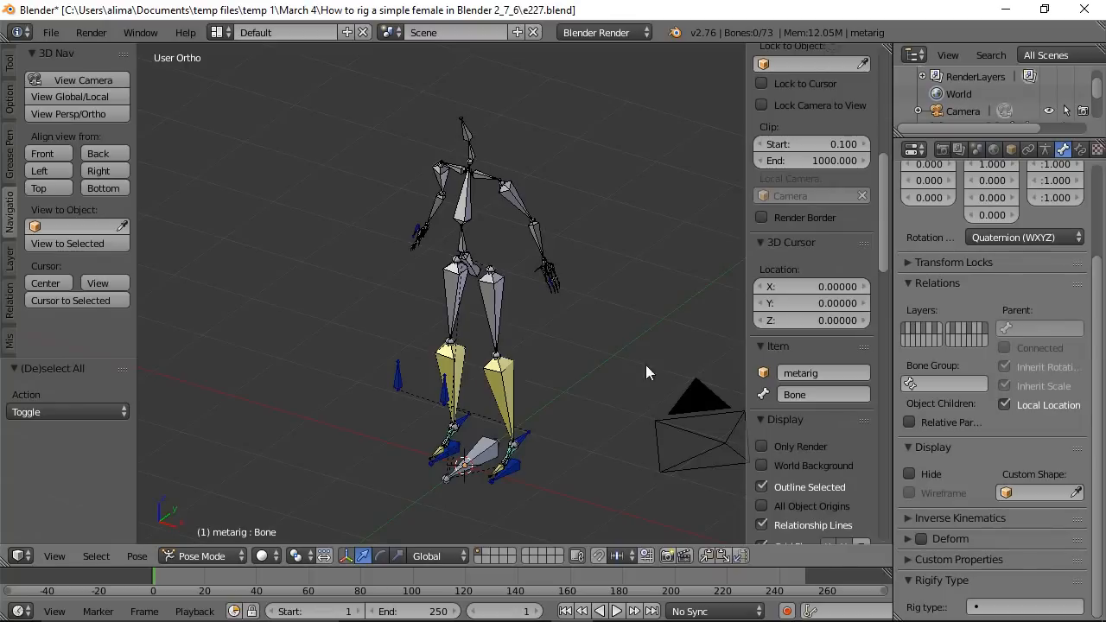
{"action": "left_click", "coordinate": [1046, 150]}
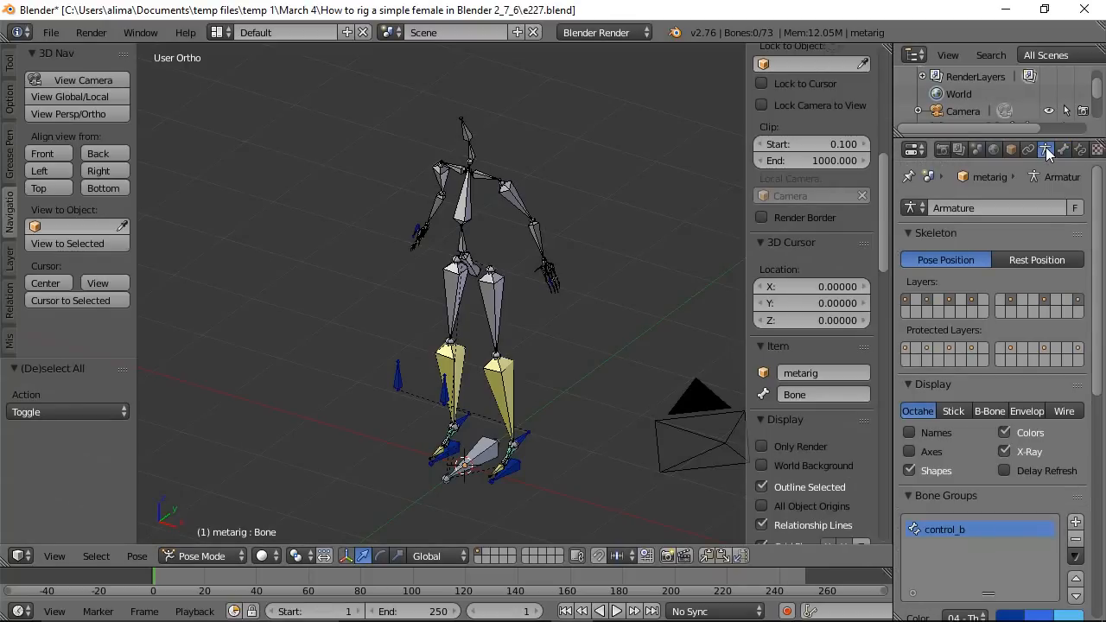
{"action": "scroll", "coordinate": [958, 342], "scroll_direction": "down", "scroll_amount": 5}
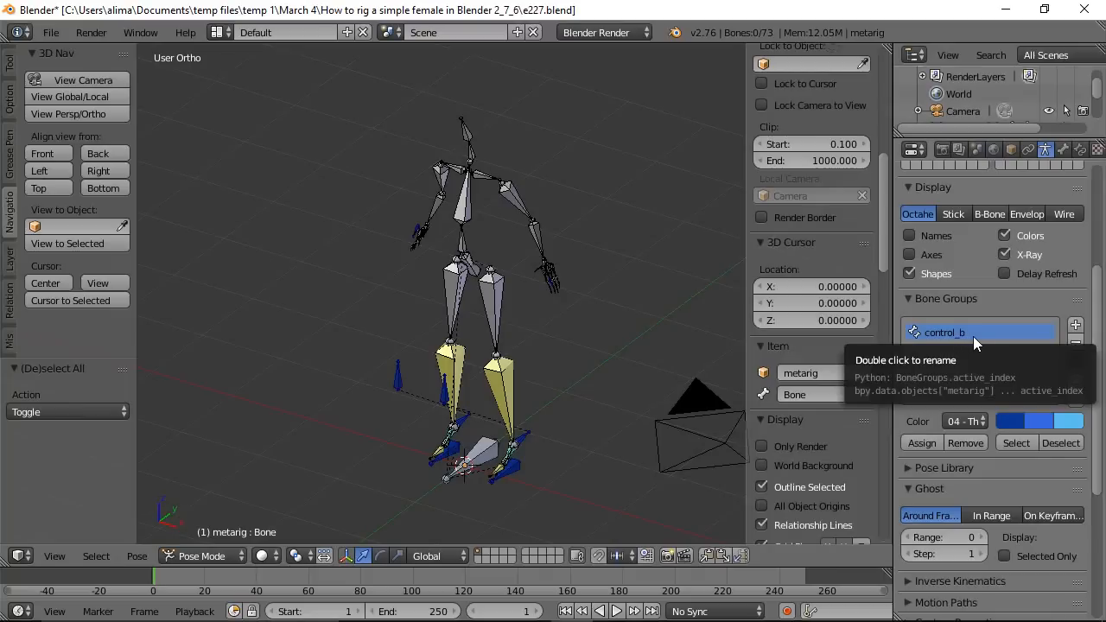
{"action": "left_click", "coordinate": [1017, 441]}
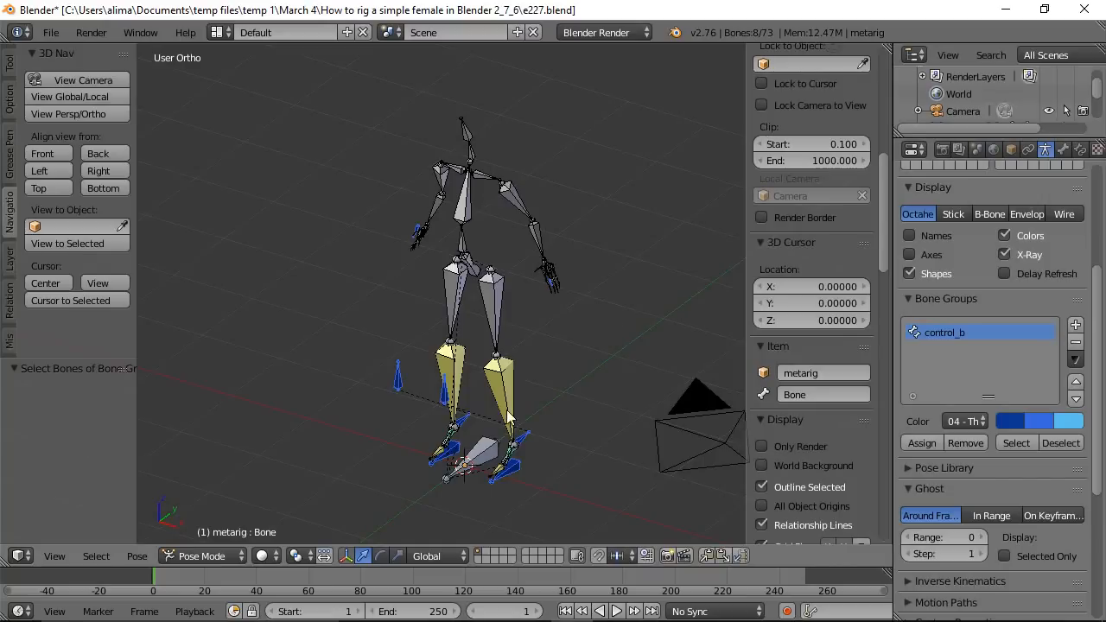
{"action": "right_click", "coordinate": [486, 452], "text": "shift"}
{"action": "left_click", "coordinate": [920, 441]}
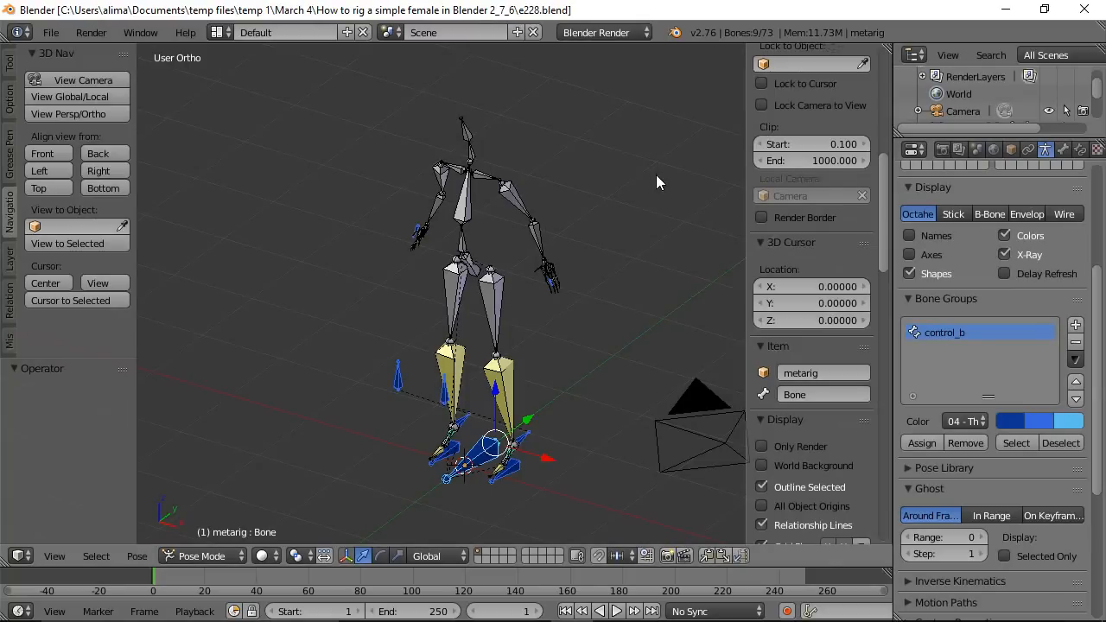
In Edit Mode, rename the bone between the feet as main_root and save the file as e229.blend.
{"action": "key", "text": "a"}
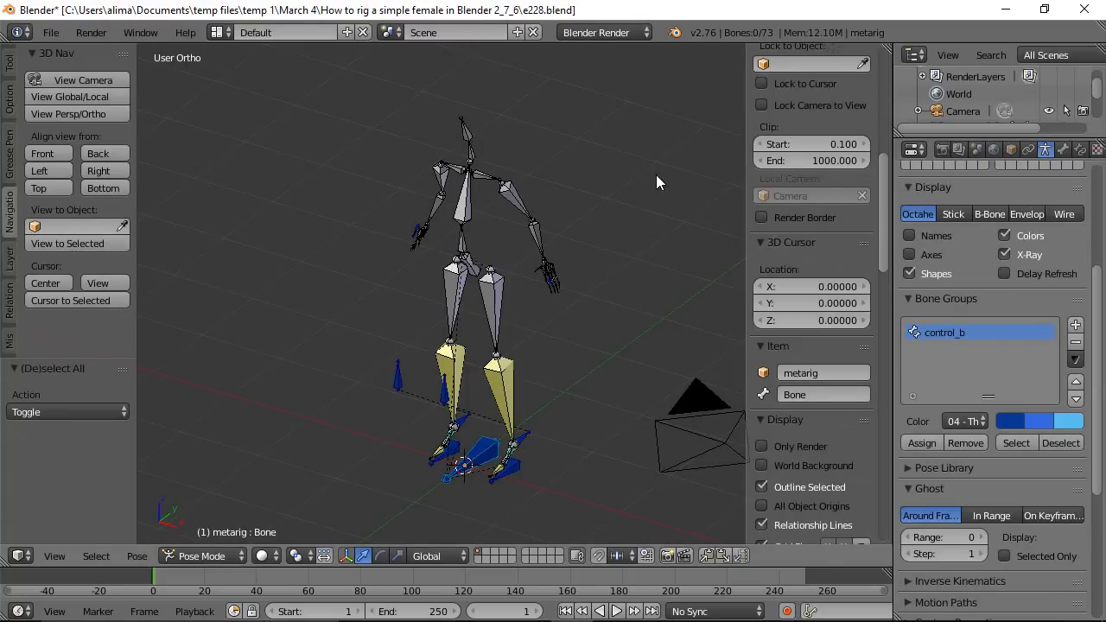
{"action": "left_click", "coordinate": [232, 557]}
{"action": "left_click", "coordinate": [216, 518]}
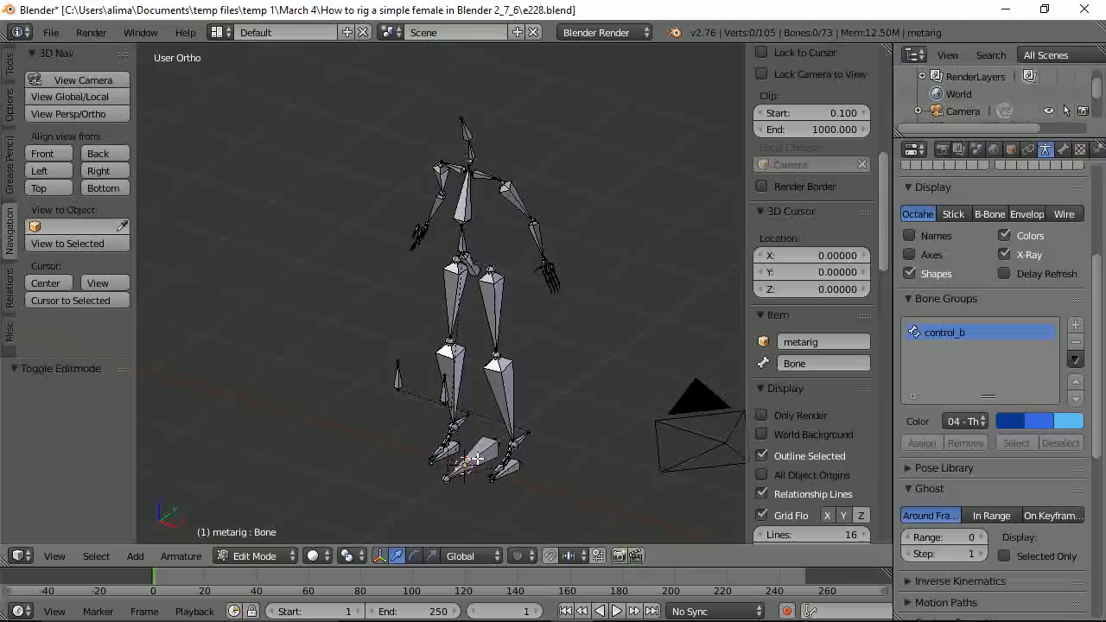
{"action": "right_click", "coordinate": [484, 447]}
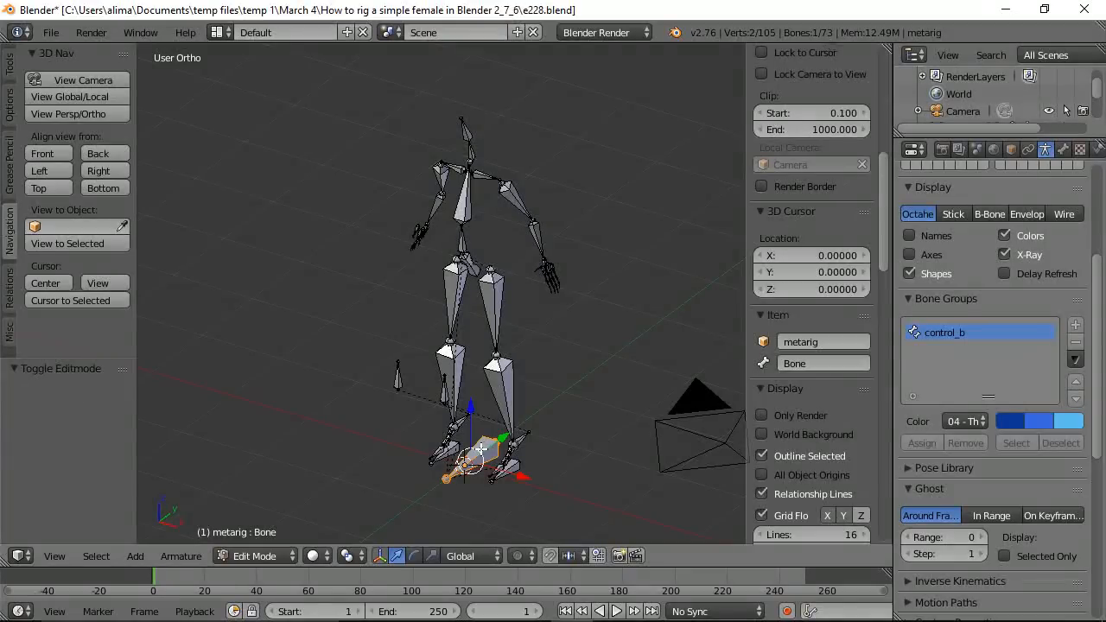
{"action": "left_click", "coordinate": [793, 364]}
{"action": "type", "text": "main_root"}
{"action": "key", "text": "Return"}
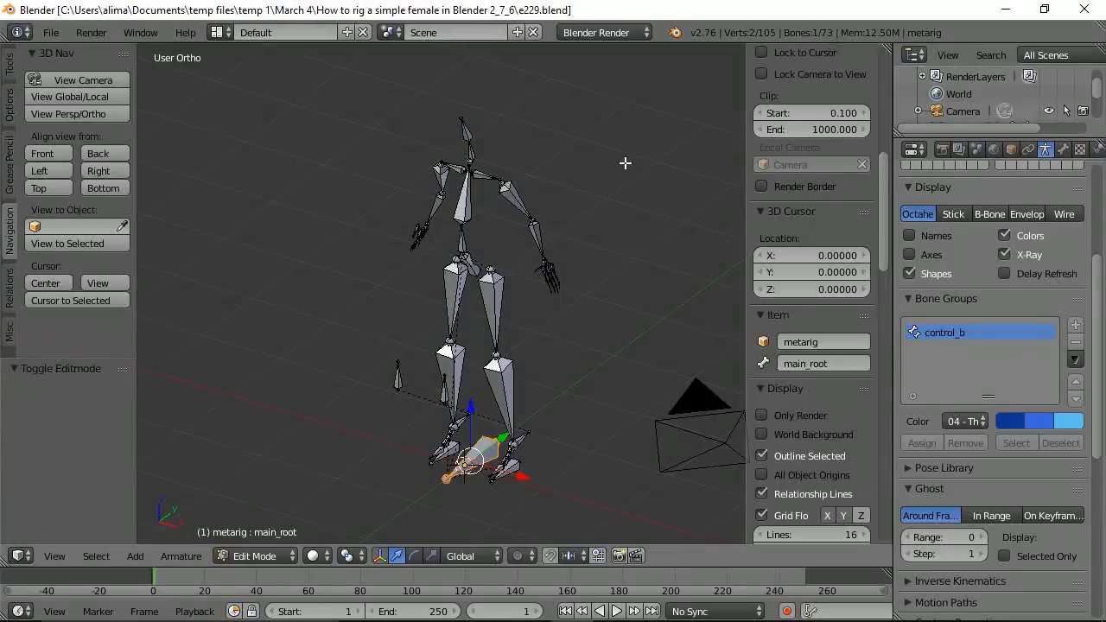
Return to Object Mode, unhide the female body mesh and save the file as e230.blend.
{"action": "key", "text": "a"}
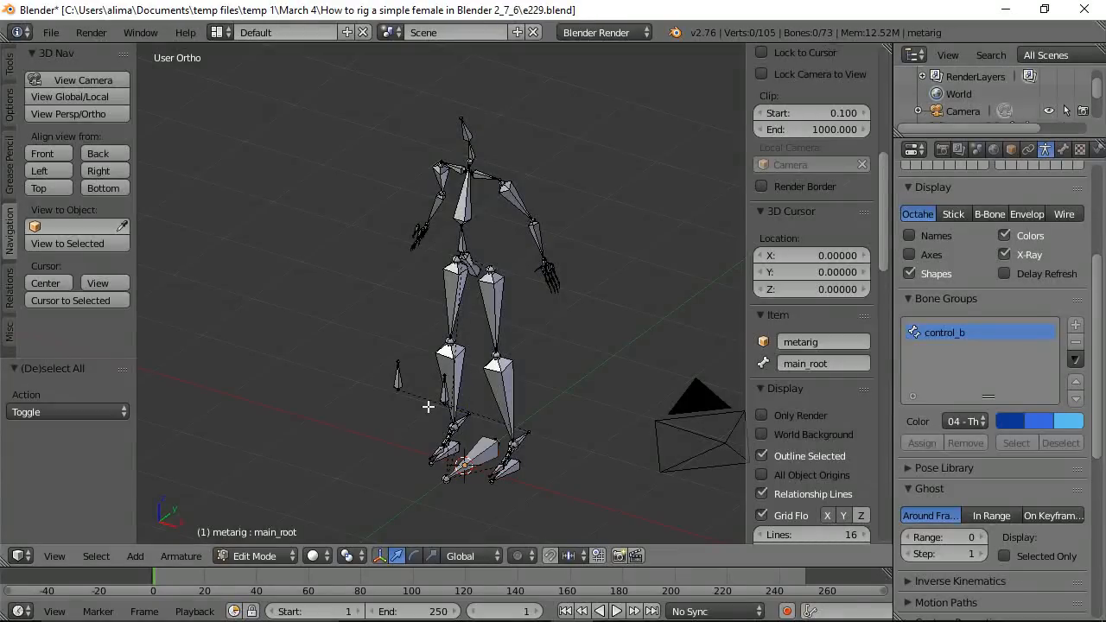
{"action": "left_click", "coordinate": [281, 557]}
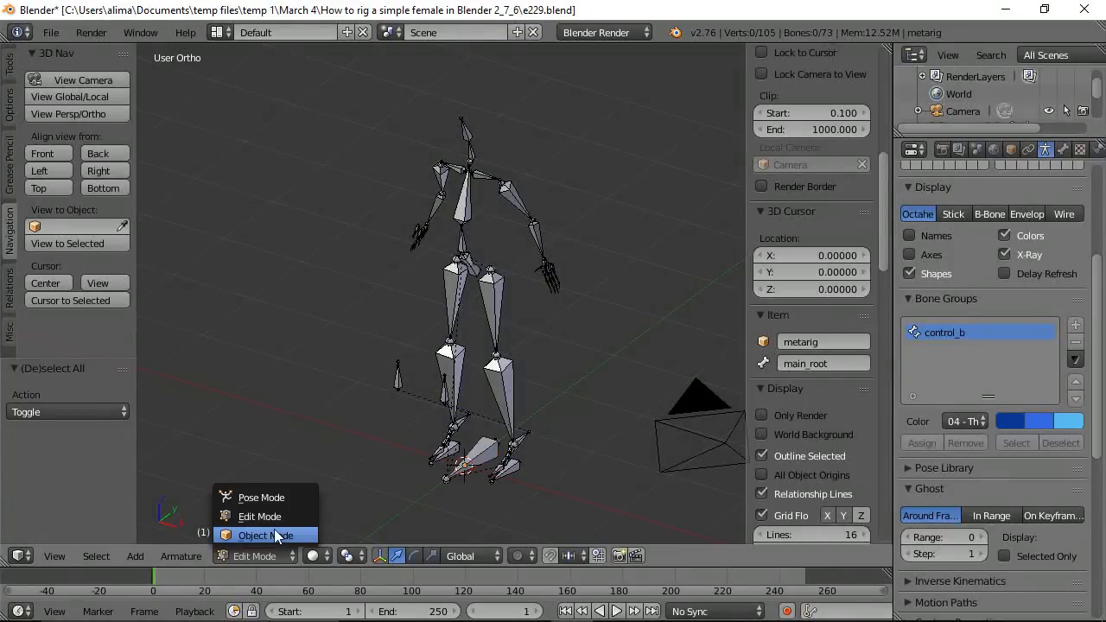
{"action": "left_click", "coordinate": [272, 533]}
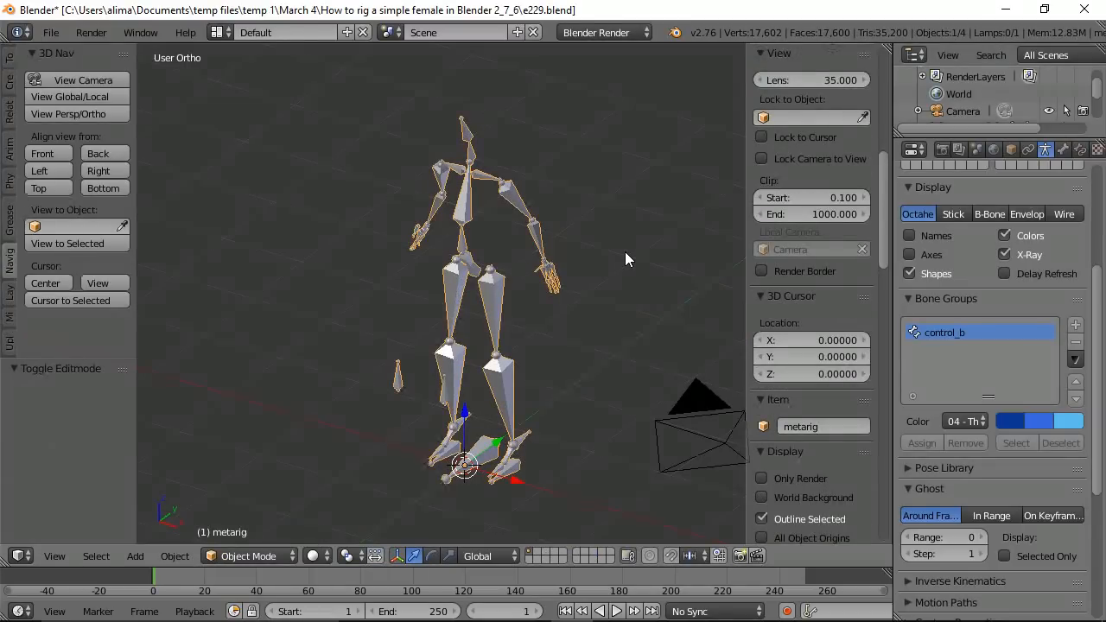
{"action": "key", "text": "alt+h"}
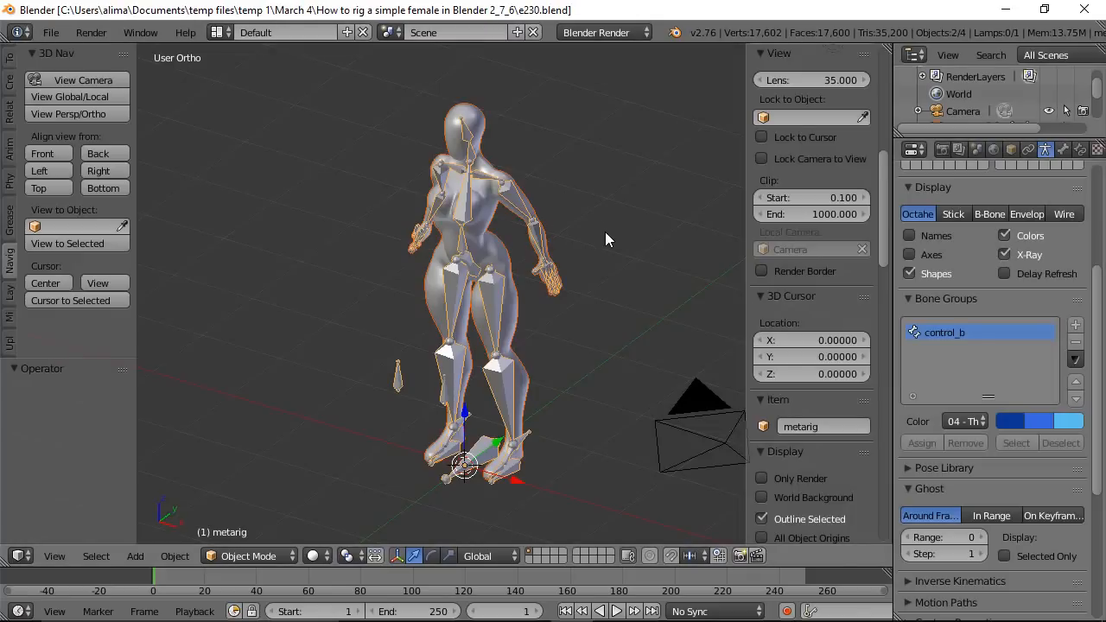
Parent the female body mesh to the metarig with Automatic Weights and save the file as aa232.blend.
{"action": "middle_click_drag", "start_coordinate": [607, 266], "coordinate": [651, 206]}
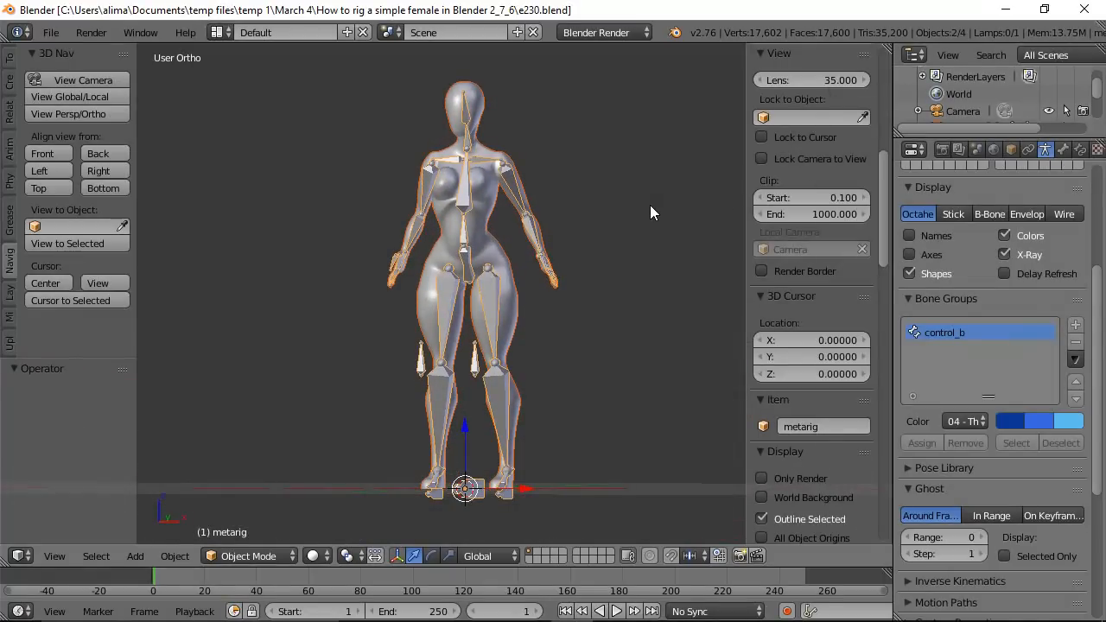
{"action": "key", "text": "a"}
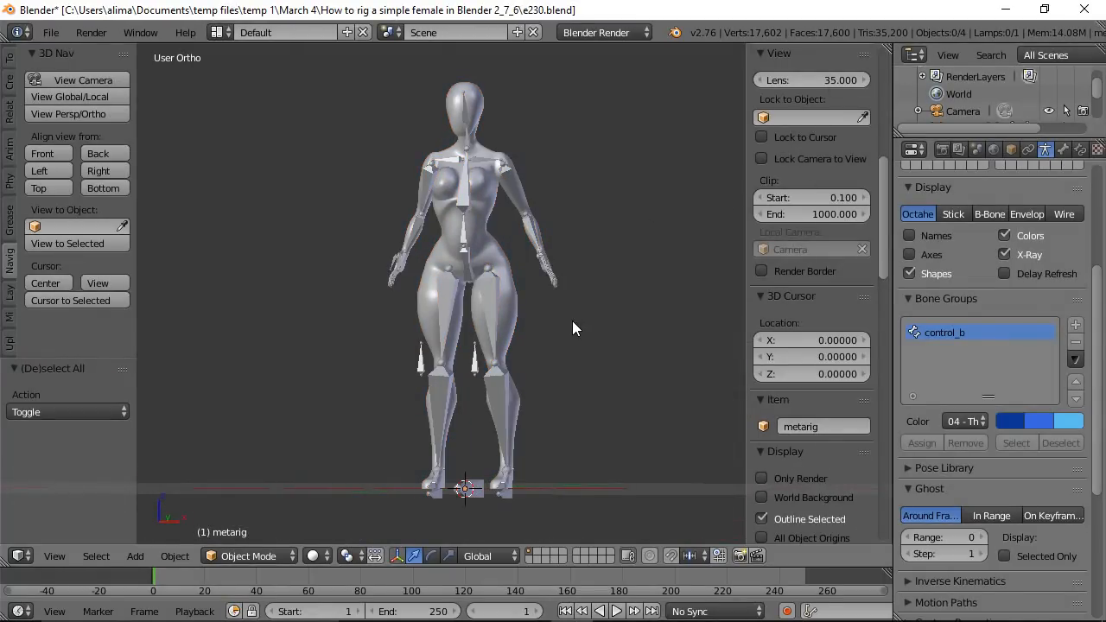
{"action": "right_click", "coordinate": [515, 301]}
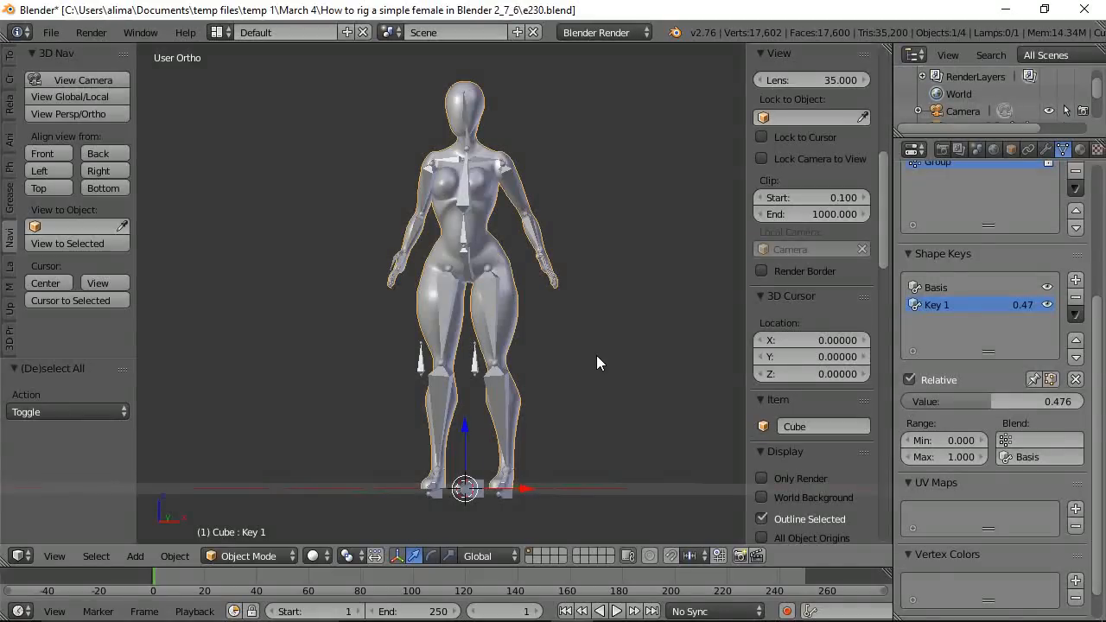
{"action": "right_click", "coordinate": [496, 300], "text": "shift"}
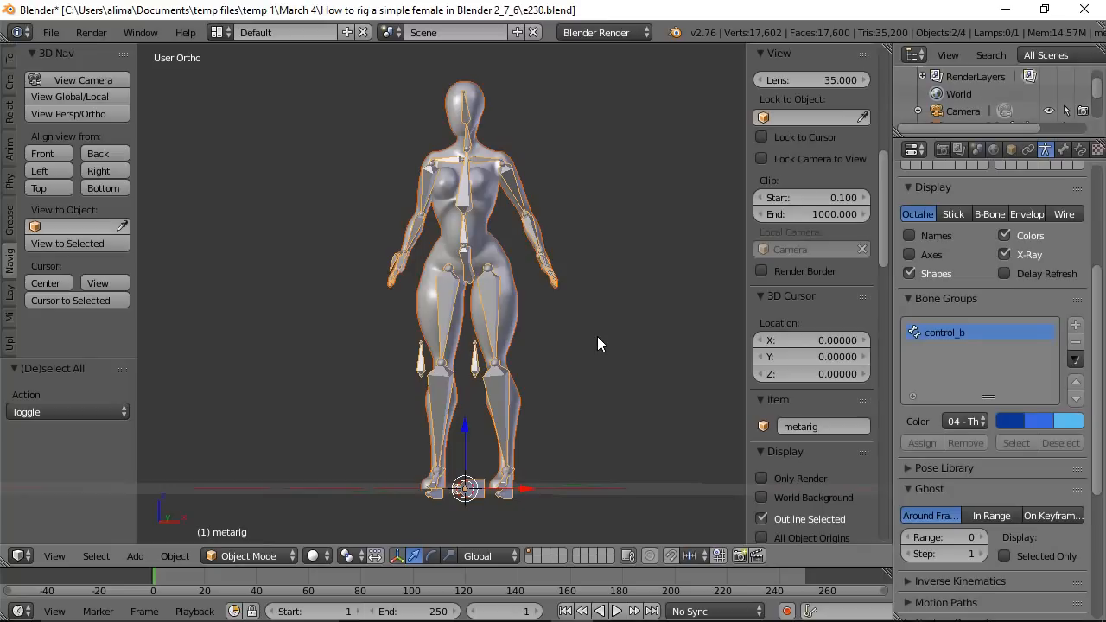
{"action": "key", "text": "ctrl+p"}
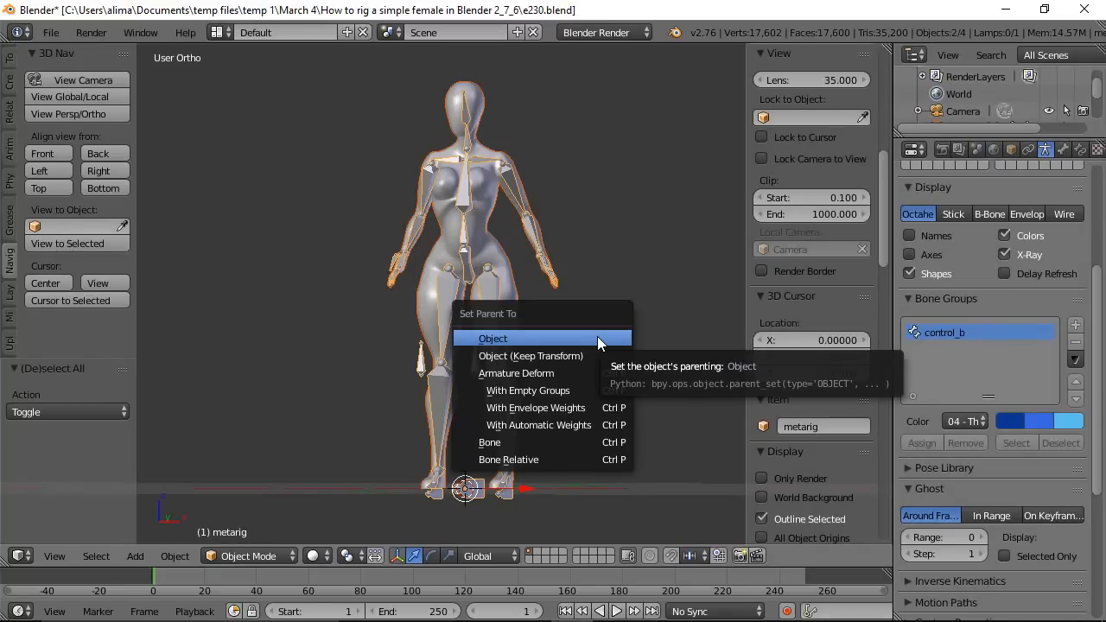
{"action": "left_click", "coordinate": [542, 426]}
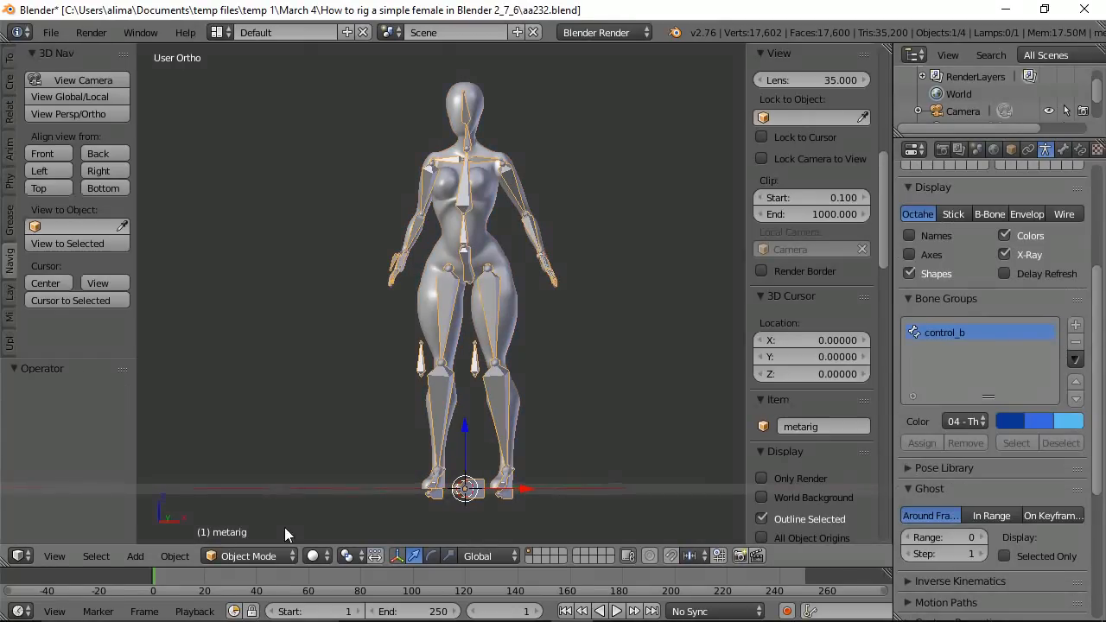
In Pose Mode, hide the hips bone of the metarig and save the file as aa233.blend.
{"action": "left_click", "coordinate": [271, 554]}
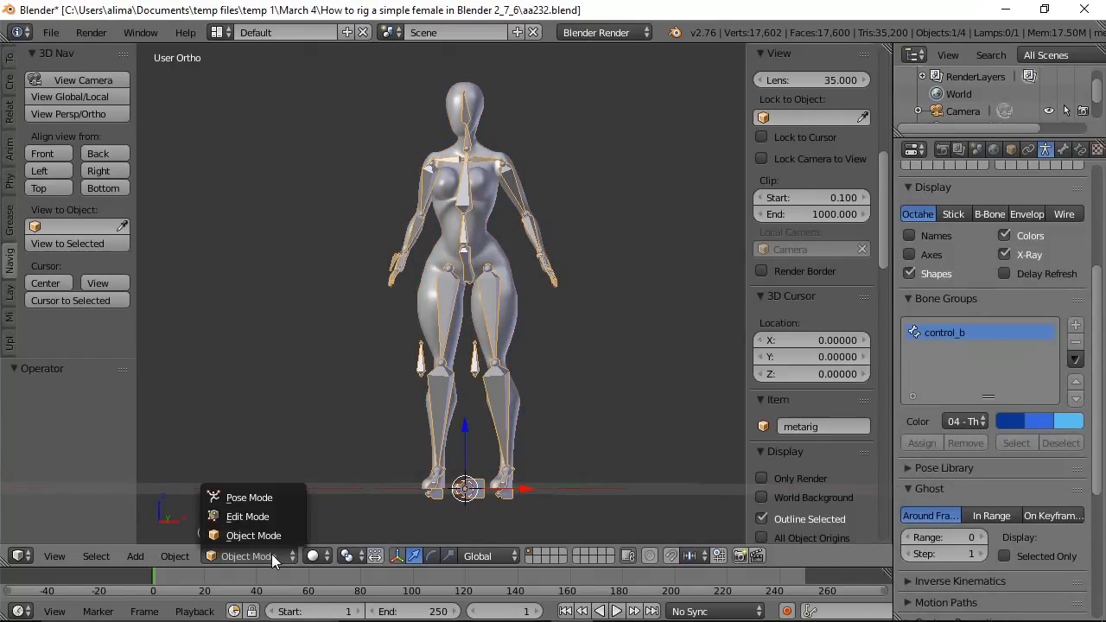
{"action": "left_click", "coordinate": [256, 496]}
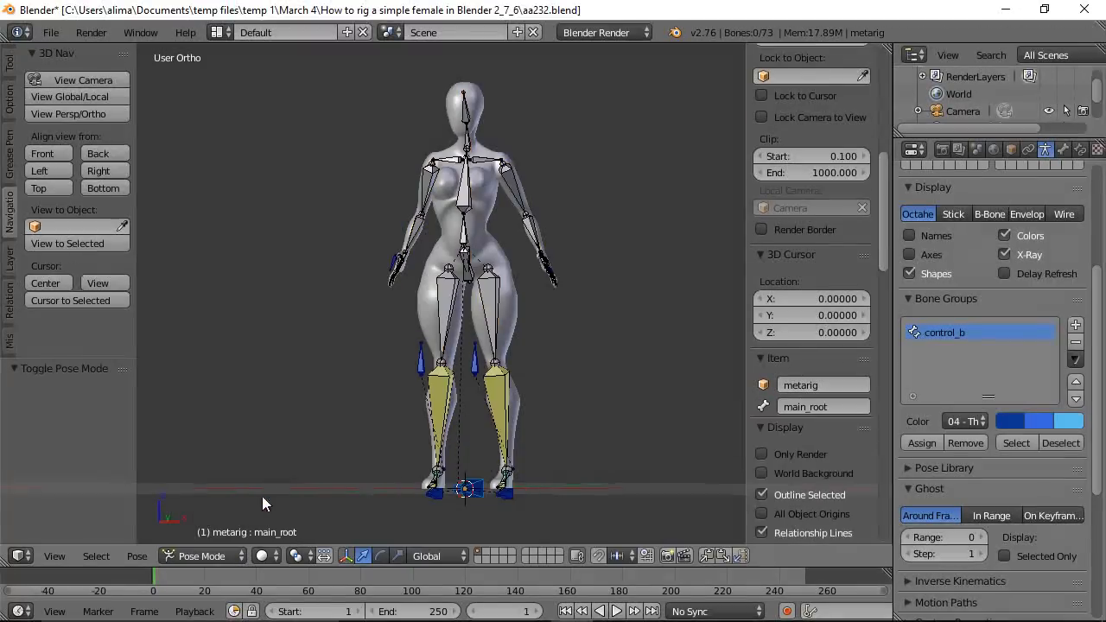
{"action": "right_click", "coordinate": [472, 278]}
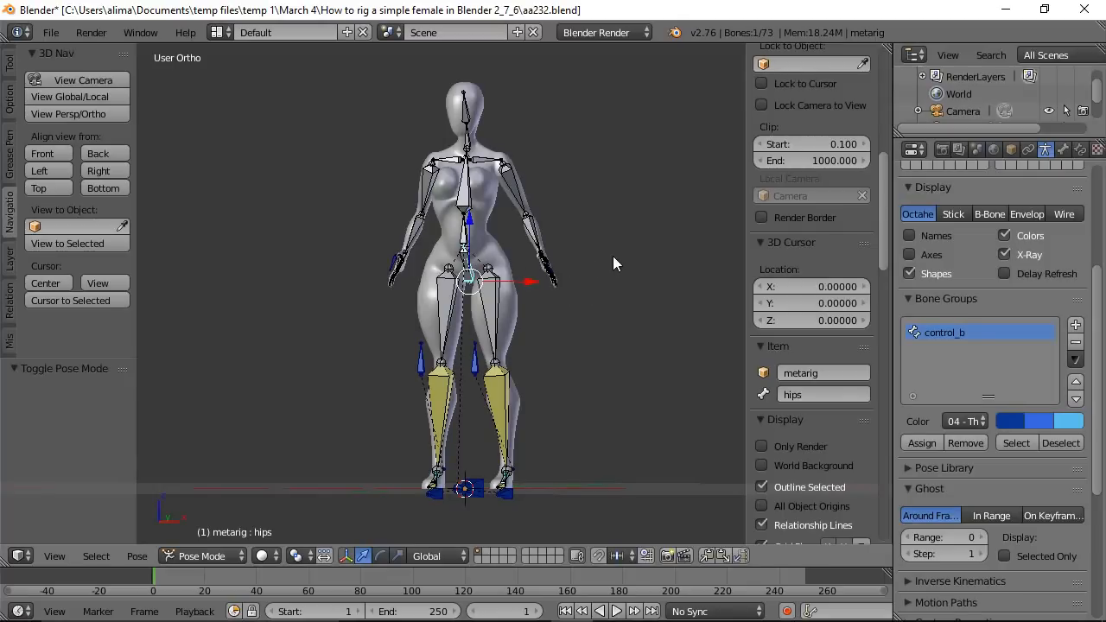
{"action": "key", "text": "h"}
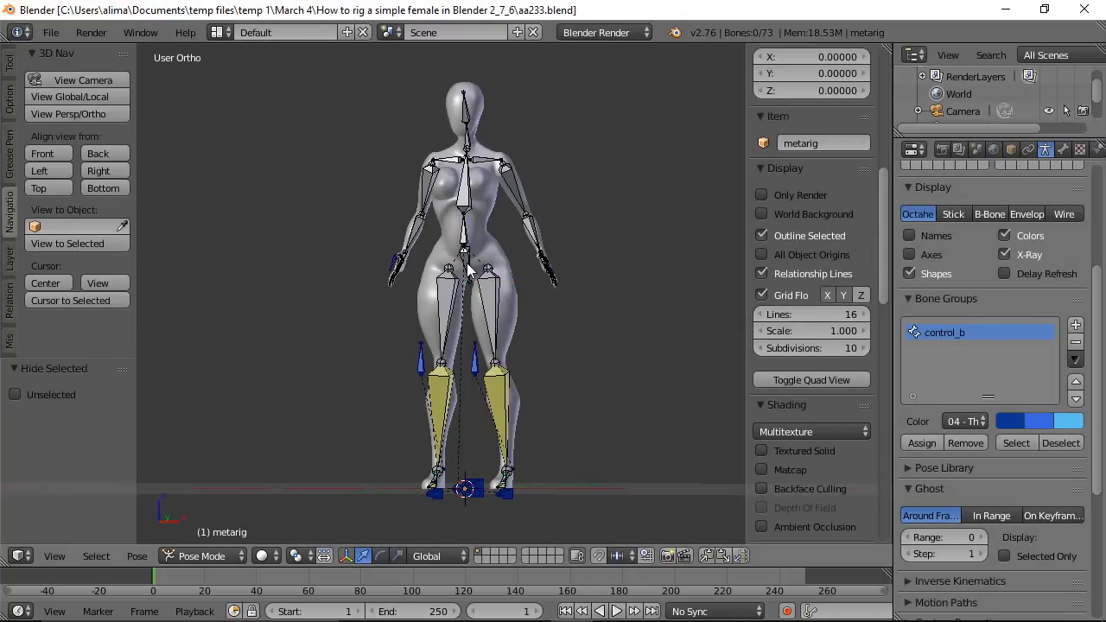
Undo the last hide, test moving the hips_control bone and rotating it about global Y, and save the file as aa234.blend.
{"action": "key", "text": "ctrl+z"}
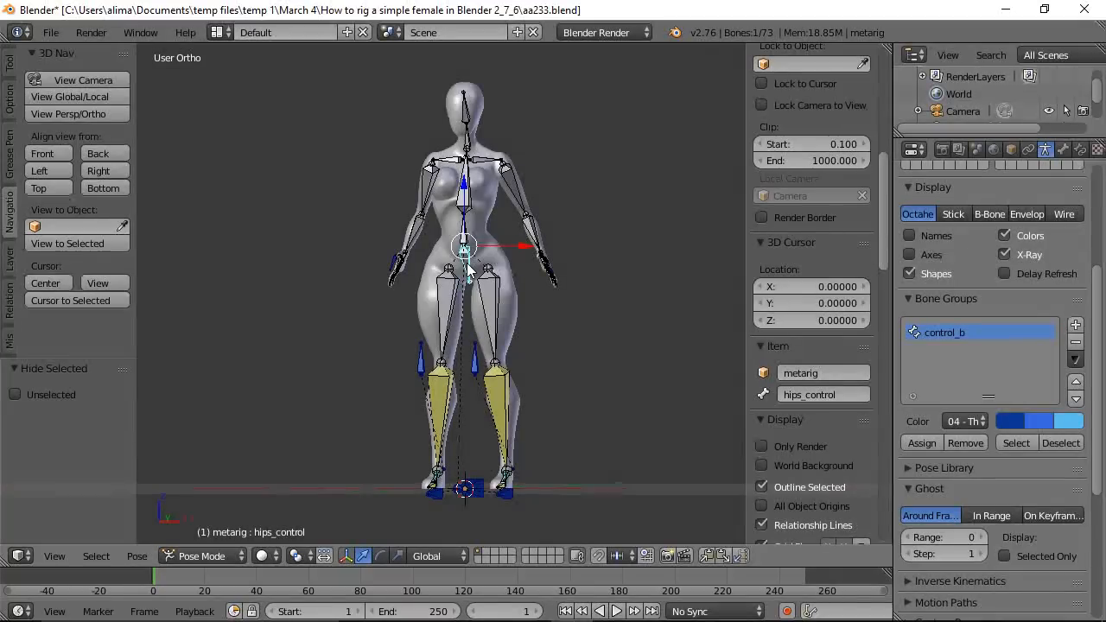
{"action": "key", "text": "g"}
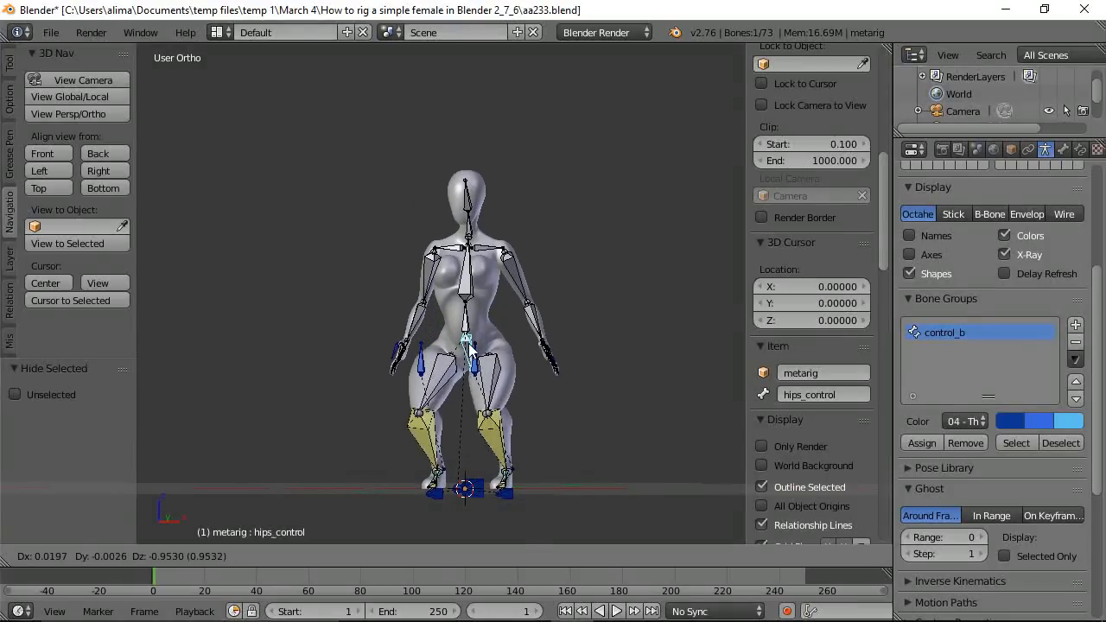
{"action": "right_click", "coordinate": [473, 308]}
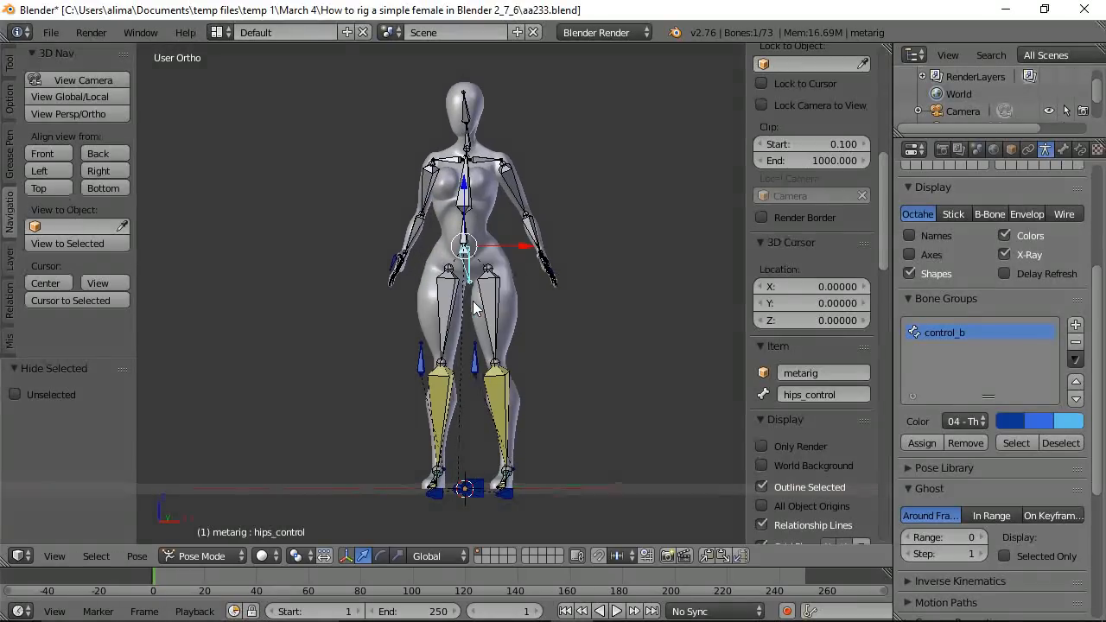
{"action": "key", "text": "r"}
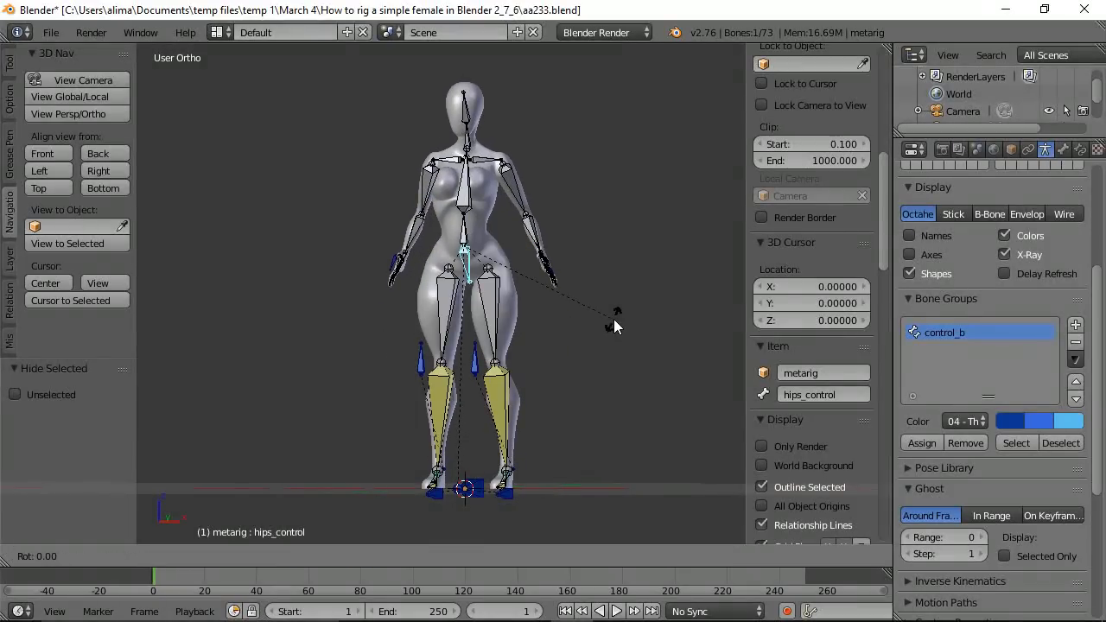
{"action": "key", "text": "y"}
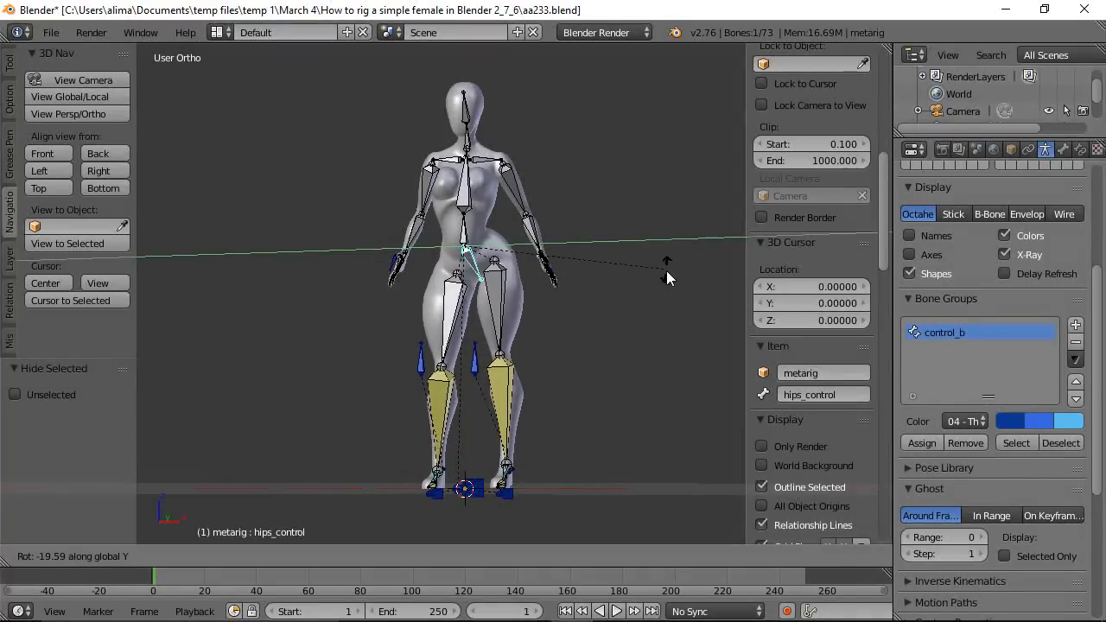
{"action": "right_click", "coordinate": [609, 329]}
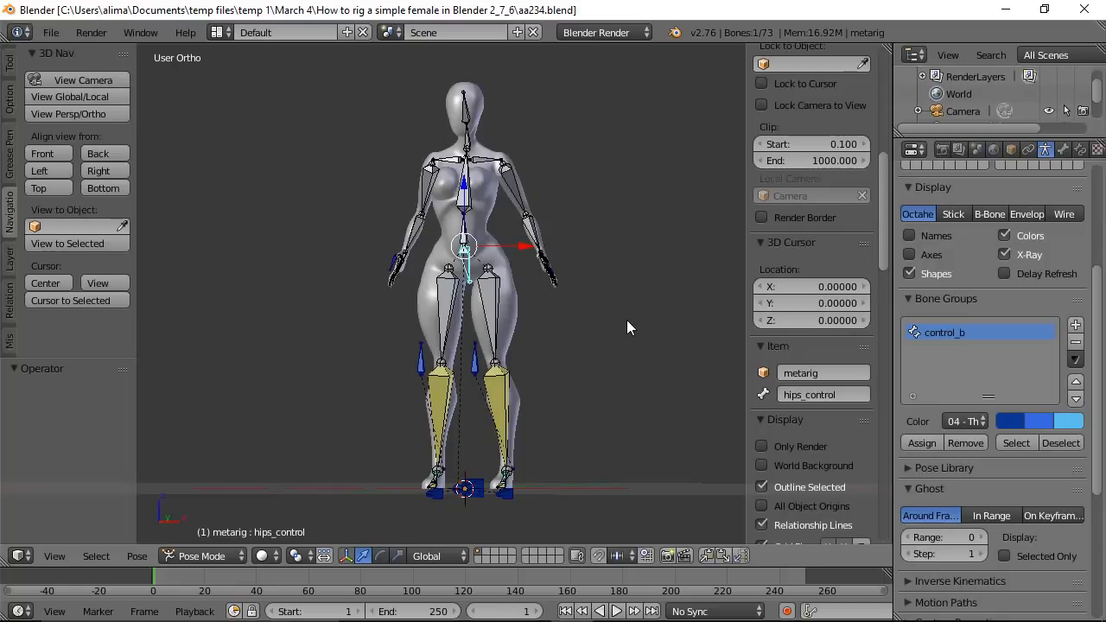
Test moving the foot controls f_handle.l and f_handle.r without keeping the pose, and save the file as aa235.blend.
{"action": "right_click", "coordinate": [512, 496]}
{"action": "key", "text": "g"}
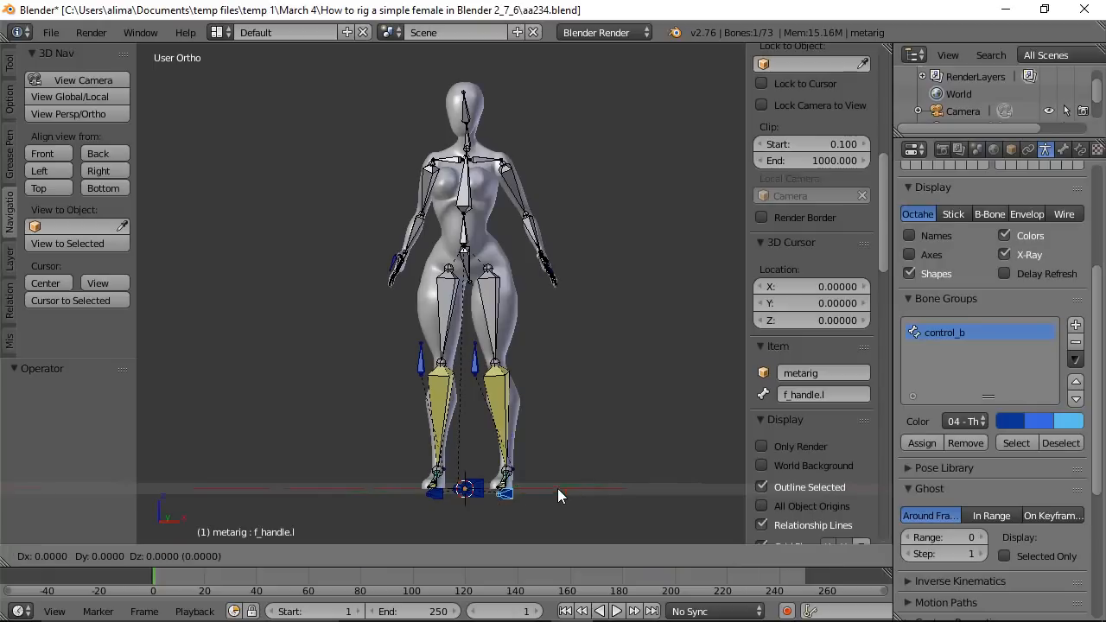
{"action": "right_click", "coordinate": [563, 424]}
{"action": "right_click", "coordinate": [436, 497]}
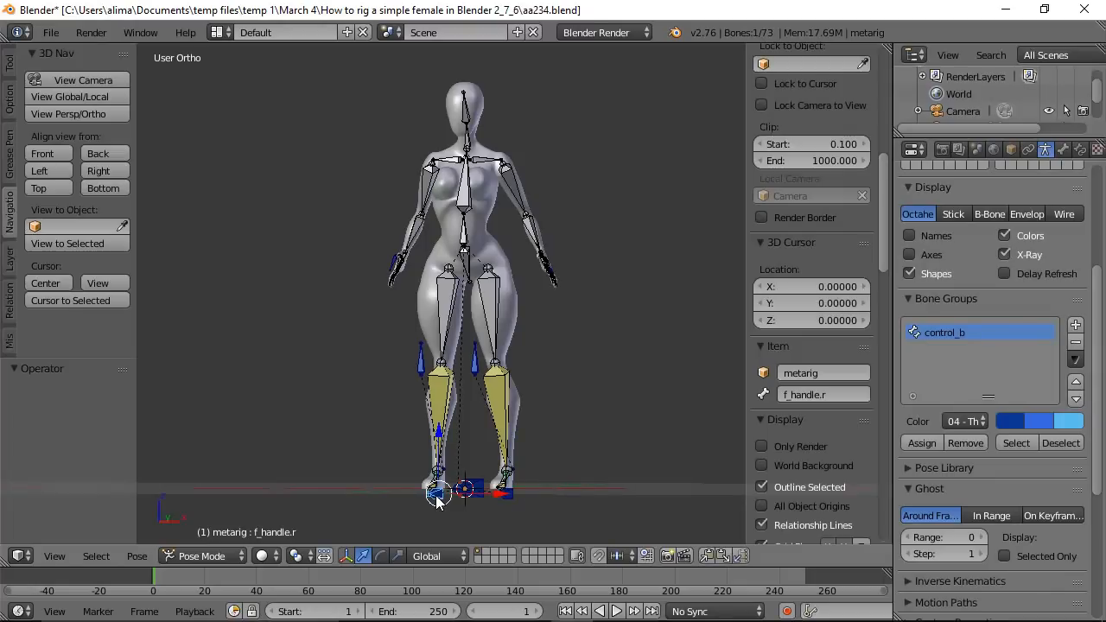
{"action": "key", "text": "g"}
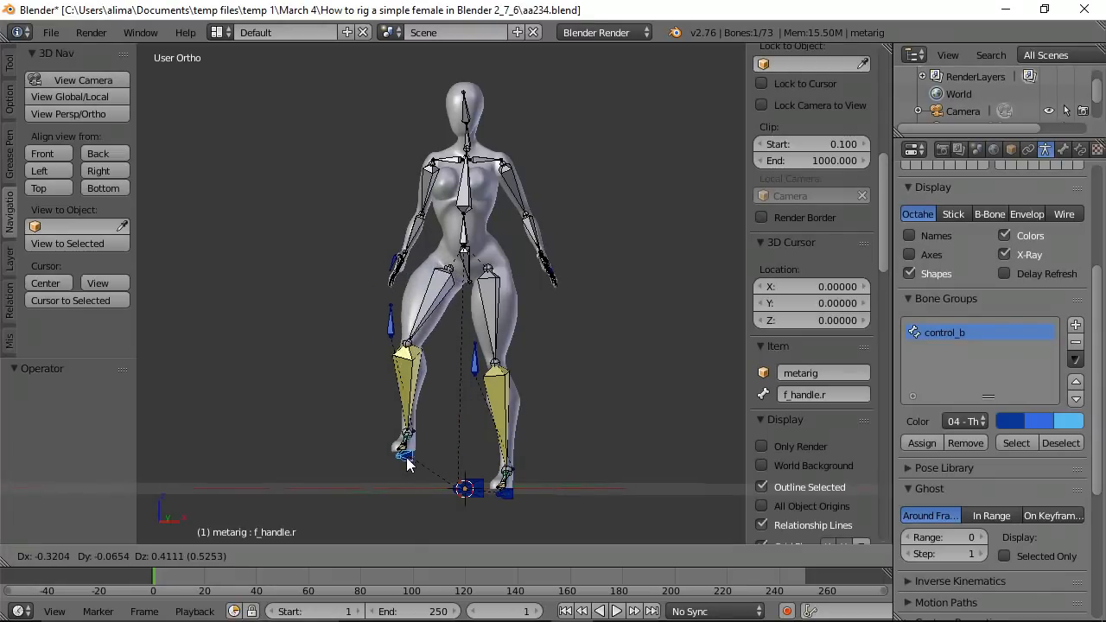
{"action": "right_click", "coordinate": [410, 459]}
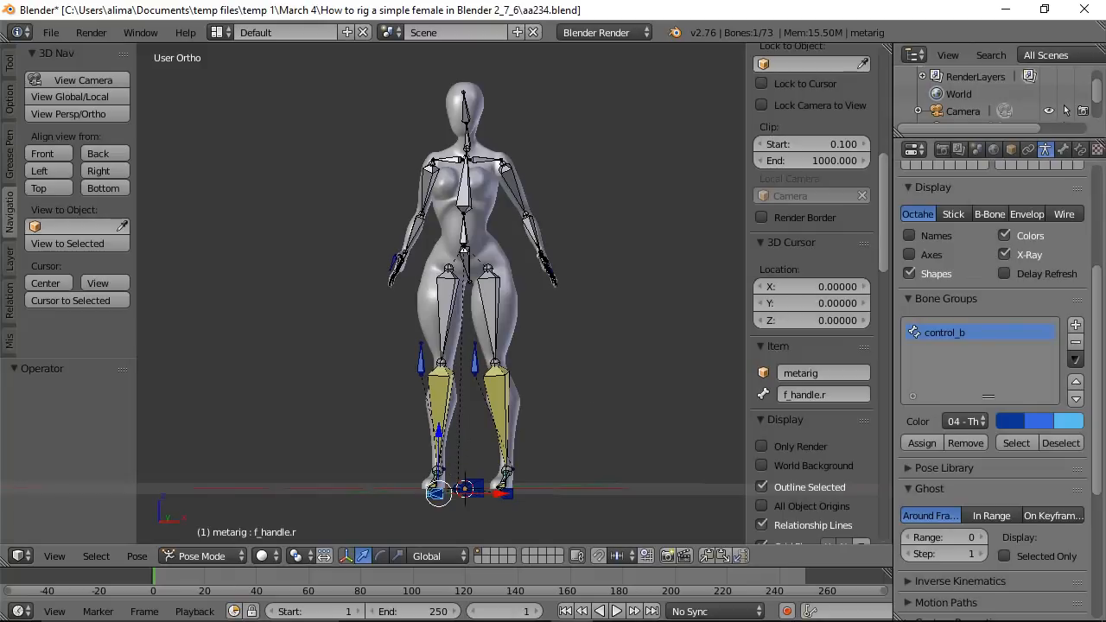
{"action": "key", "text": "ctrl+alt+s"}
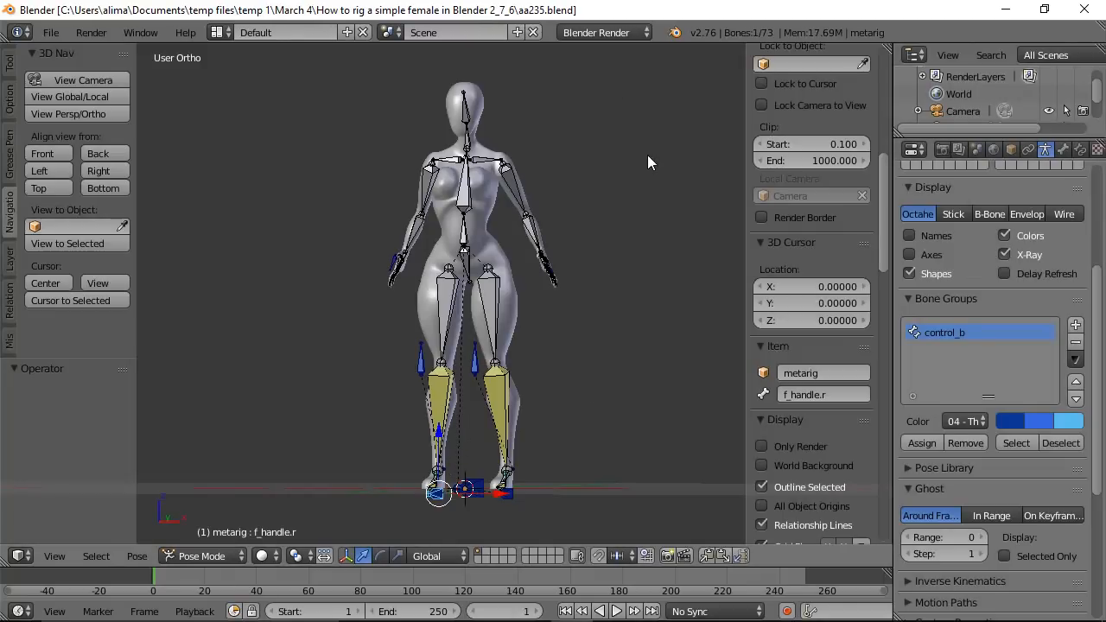
Test the head bone's deformation by rotating it about global X and global Z without keeping either rotation.
{"action": "middle_click_drag", "start_coordinate": [656, 173], "coordinate": [440, 132]}
{"action": "right_click", "coordinate": [420, 138]}
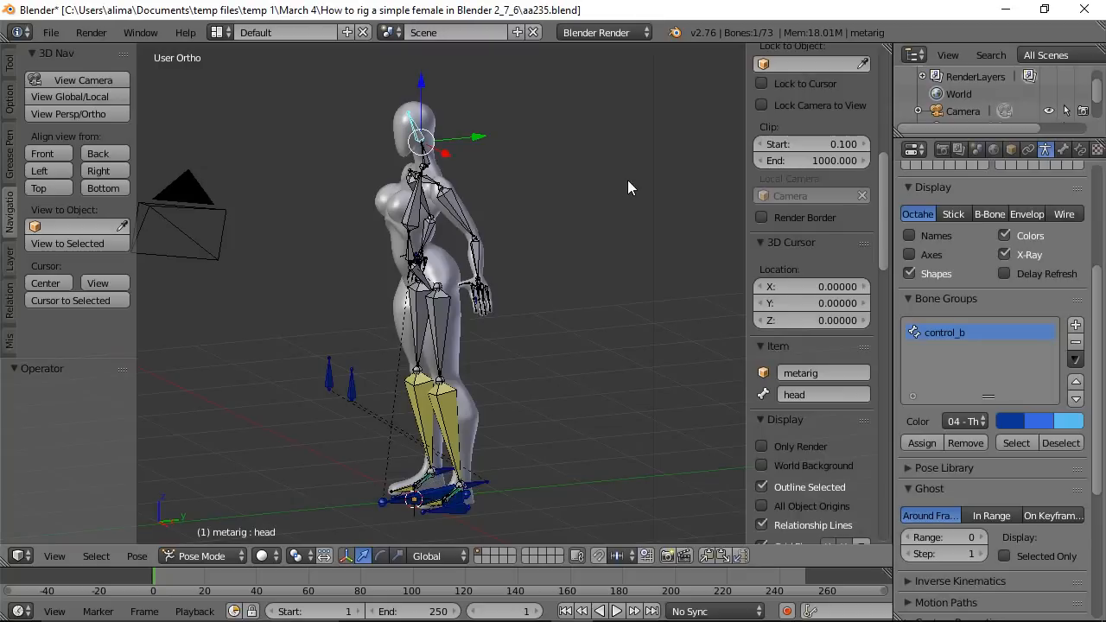
{"action": "key", "text": "r"}
{"action": "key", "text": "x"}
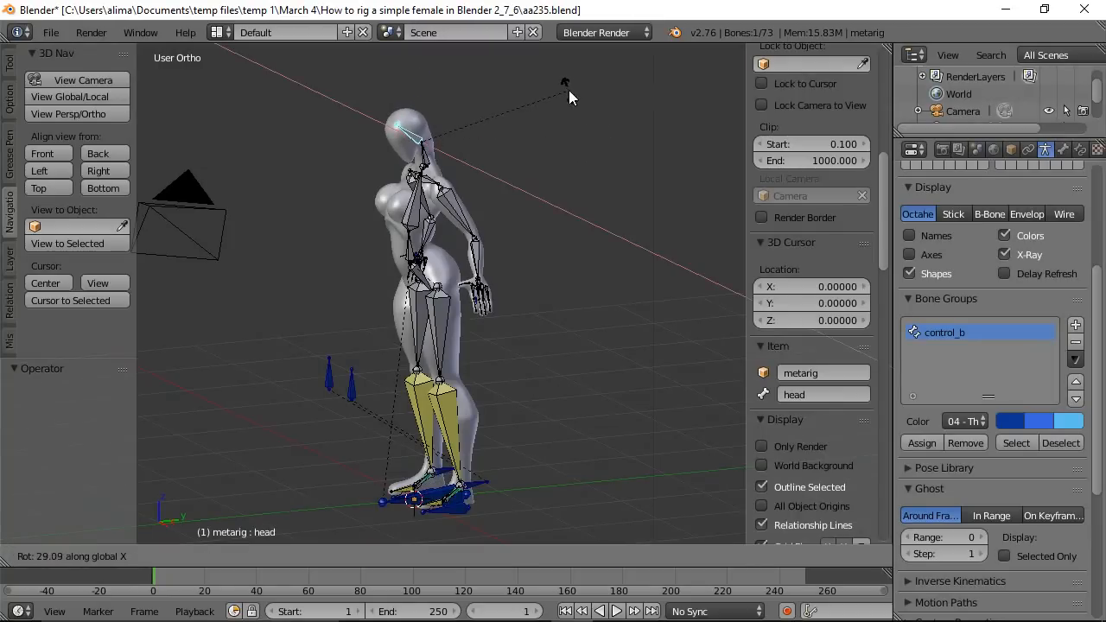
{"action": "left_click", "coordinate": [591, 136]}
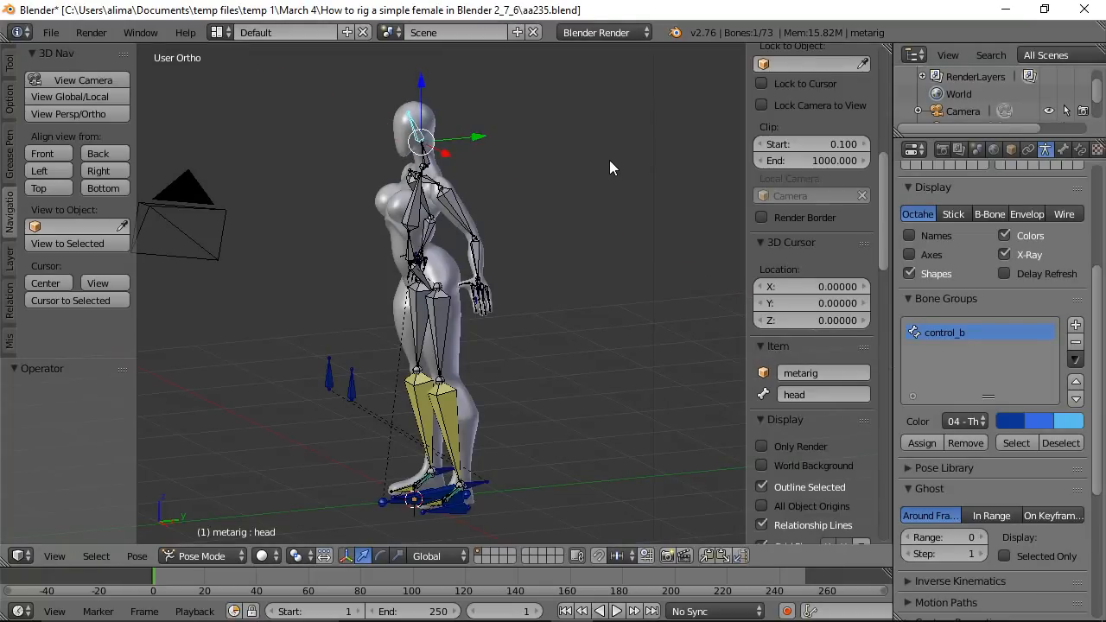
{"action": "key", "text": "r"}
{"action": "key", "text": "z"}
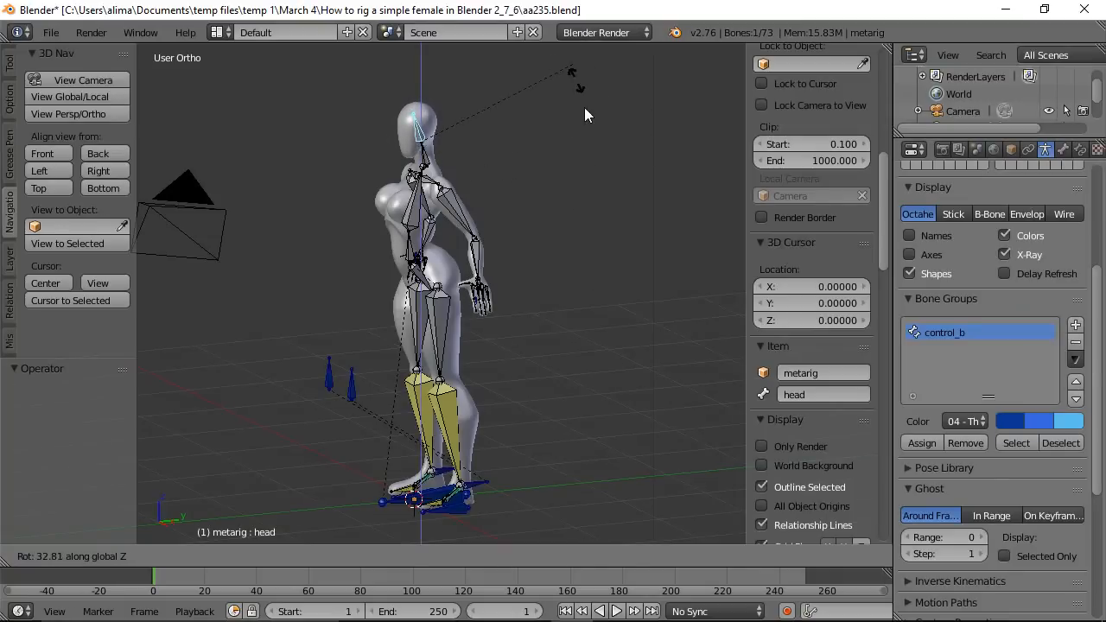
{"action": "right_click", "coordinate": [590, 186]}
Test the shoulder deformation by rotating the upper_arm.L bone about global Y without keeping the rotation.
{"action": "middle_click_drag", "start_coordinate": [443, 254], "coordinate": [523, 222]}
{"action": "right_click", "coordinate": [472, 209]}
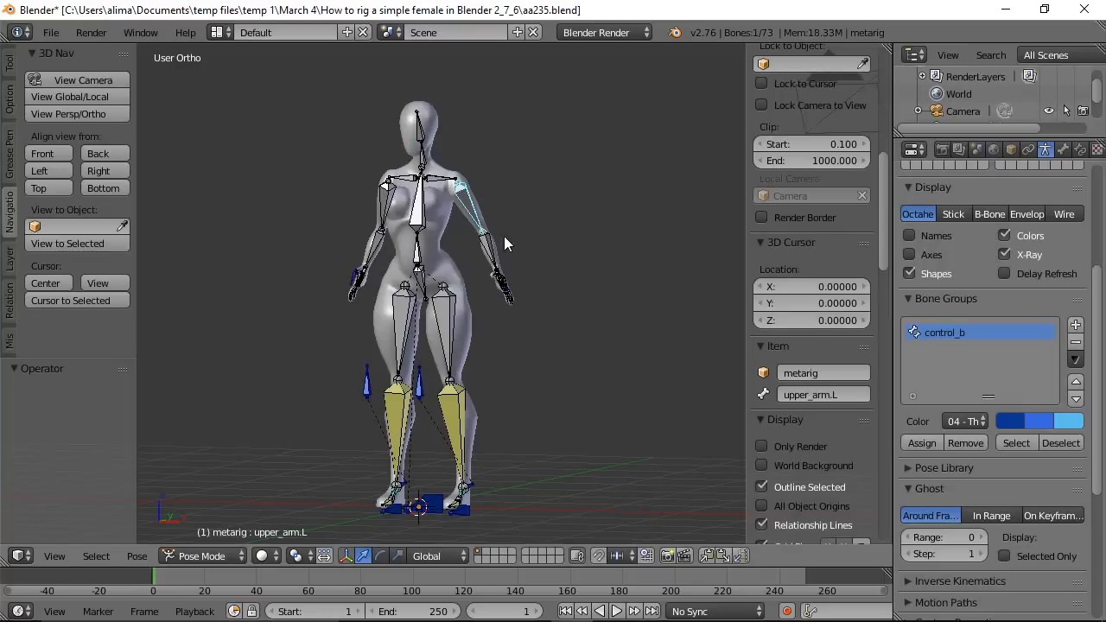
{"action": "key", "text": "r"}
{"action": "key", "text": "y"}
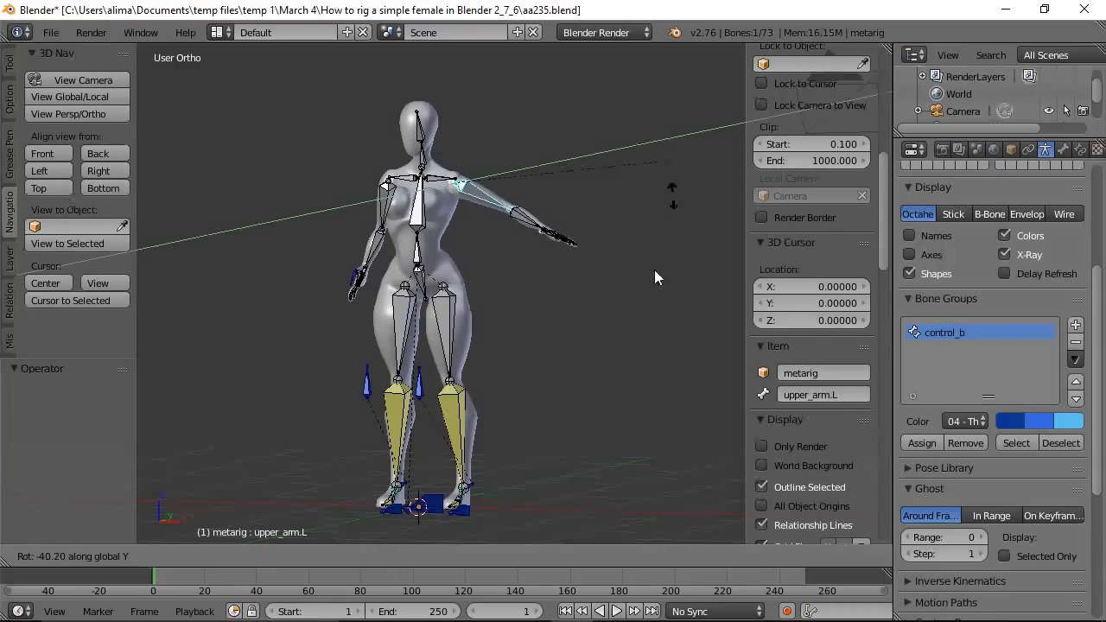
{"action": "right_click", "coordinate": [585, 238]}
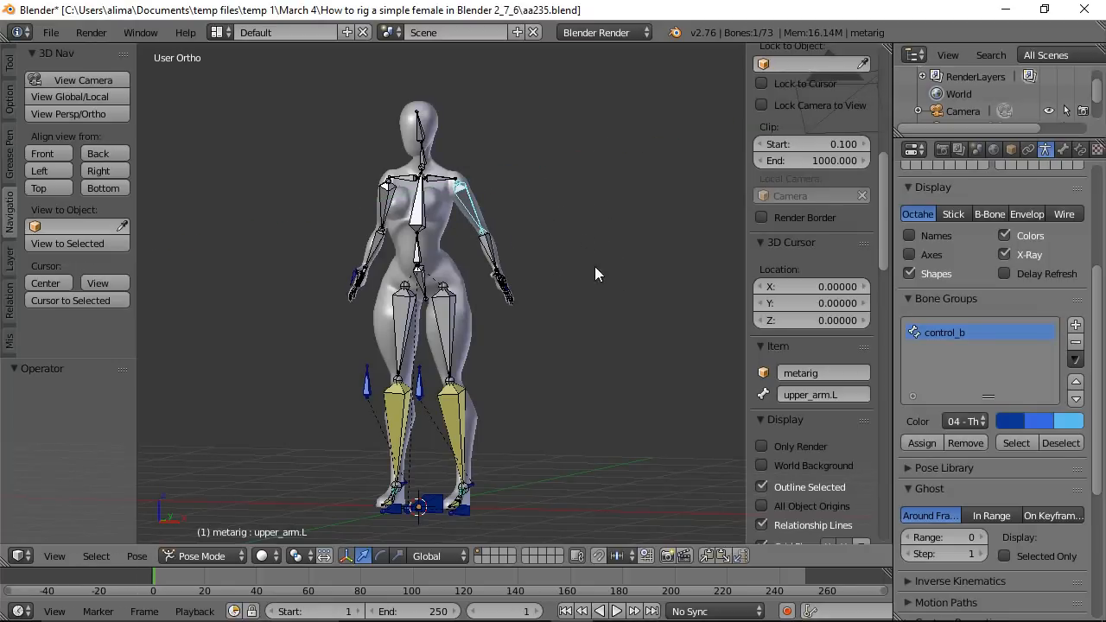
Test the finger deformation by scaling the hand_control.l bone without keeping the new scale.
{"action": "middle_click_drag", "start_coordinate": [645, 274], "coordinate": [547, 302]}
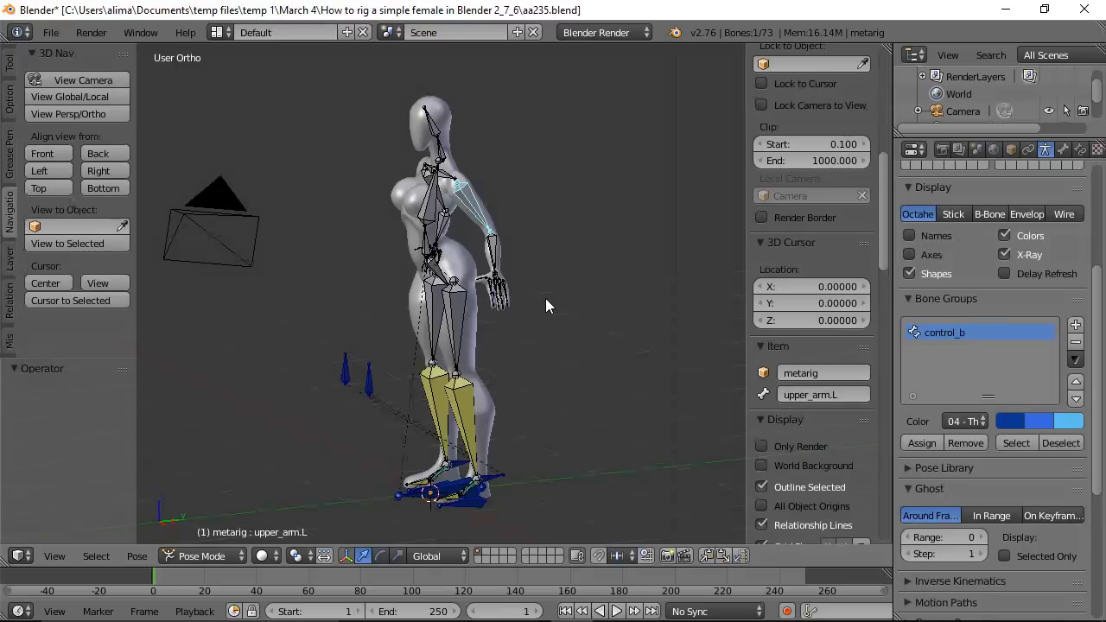
{"action": "key", "text": "a"}
{"action": "key", "text": "shift+b"}
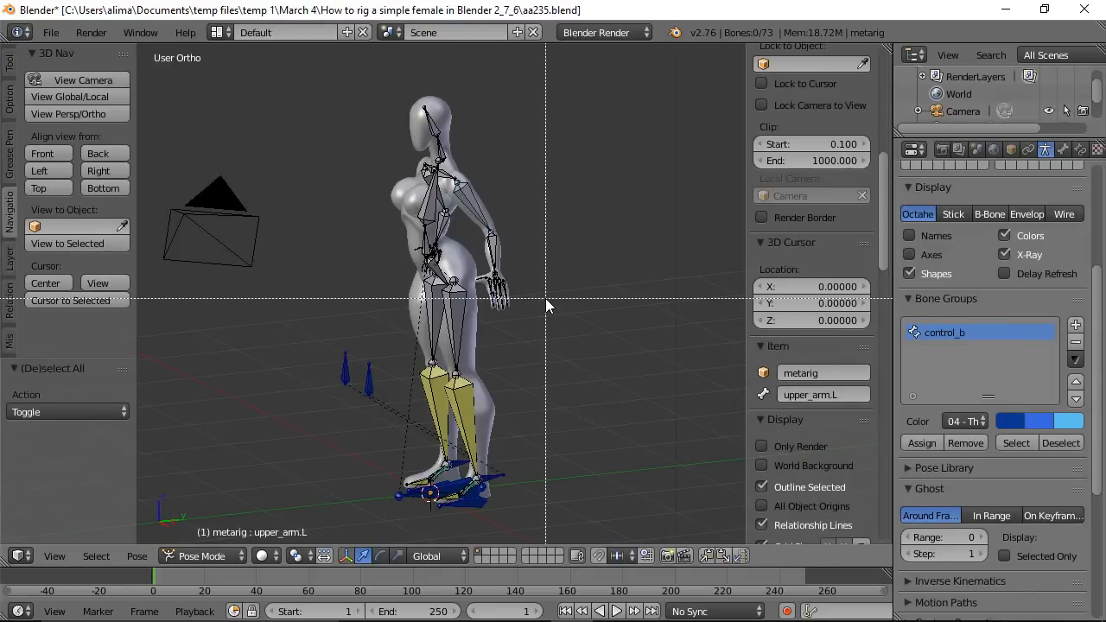
{"action": "left_click_drag", "start_coordinate": [468, 257], "coordinate": [550, 366]}
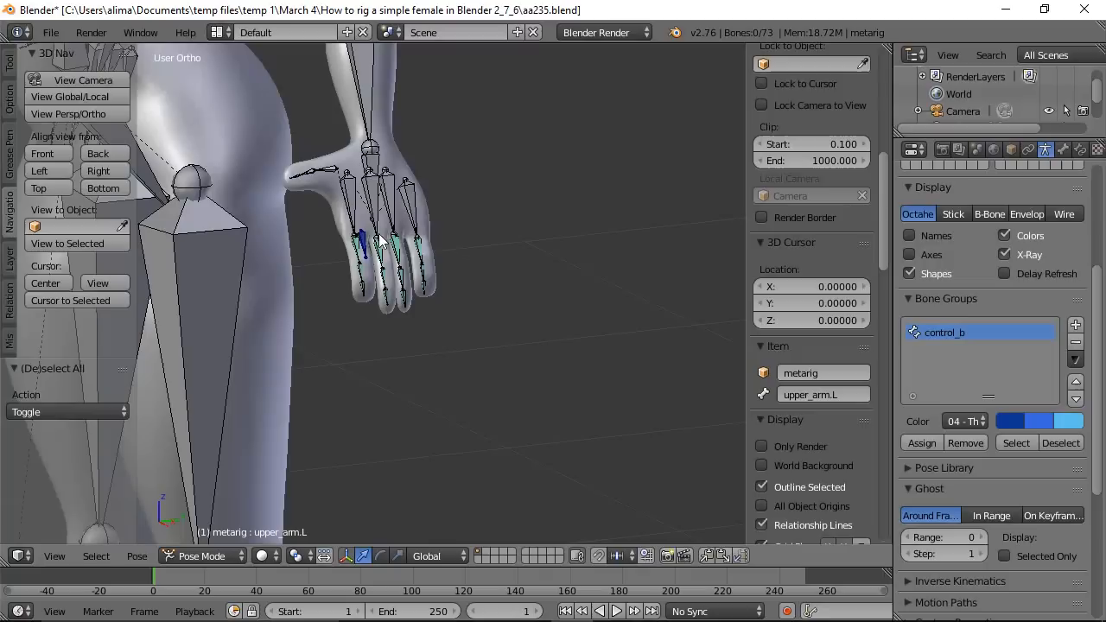
{"action": "right_click", "coordinate": [363, 246]}
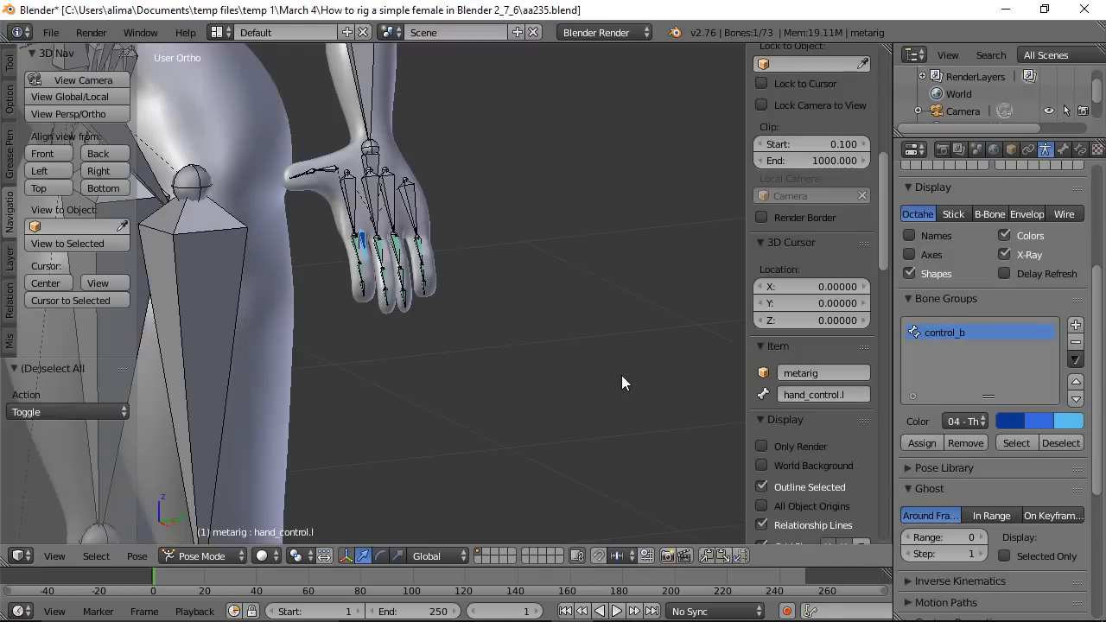
{"action": "key", "text": "s"}
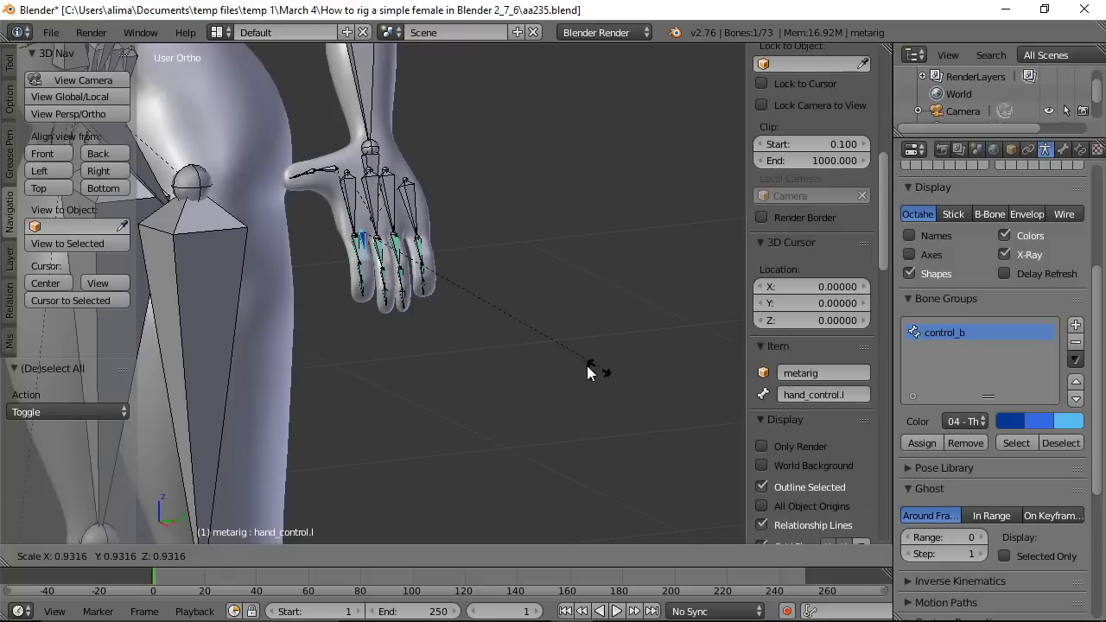
{"action": "left_click", "coordinate": [579, 360]}
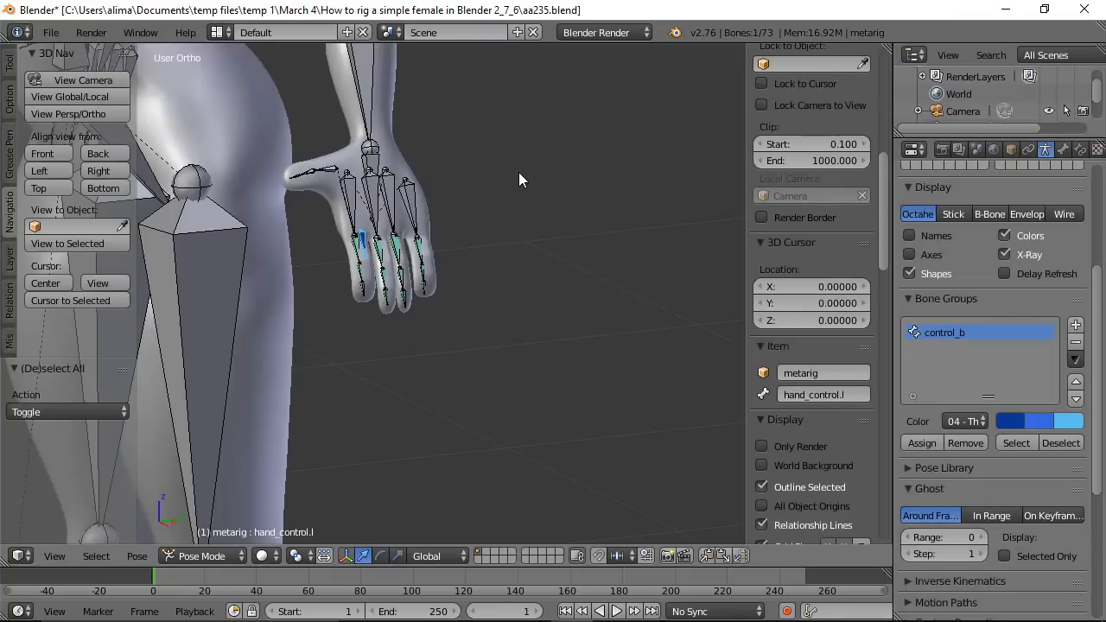
Test rotating the hand_control.r bone about global Y without keeping the pose, and save the file as aa236.blend.
{"action": "scroll", "coordinate": [518, 172], "scroll_direction": "down", "scroll_amount": 5}
{"action": "middle_click_drag", "start_coordinate": [374, 316], "coordinate": [579, 308]}
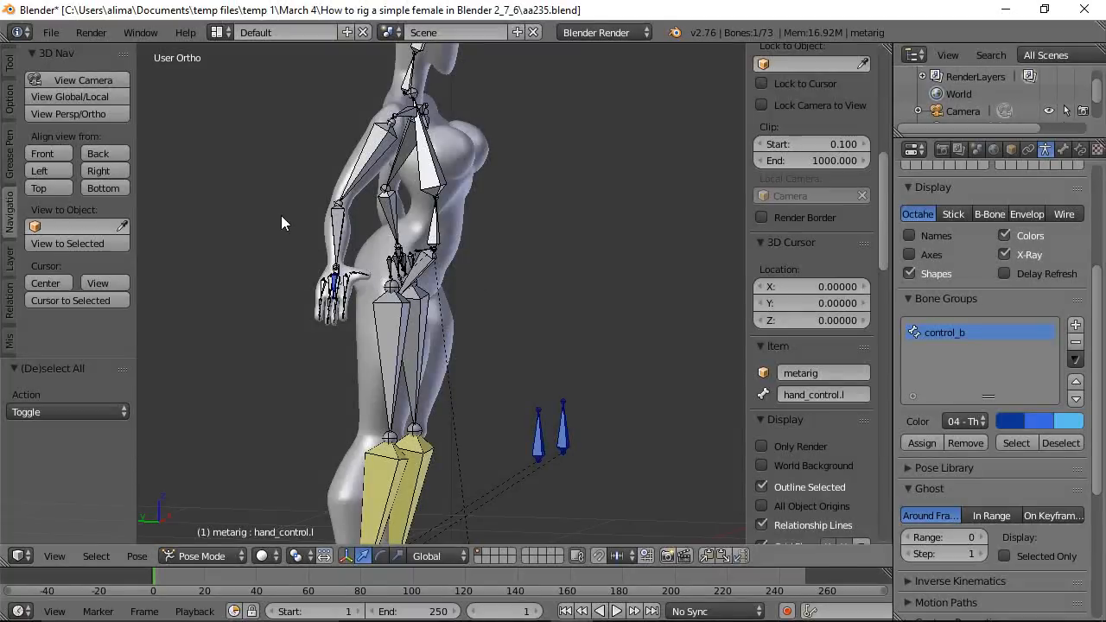
{"action": "middle_click_drag", "start_coordinate": [299, 250], "coordinate": [385, 370]}
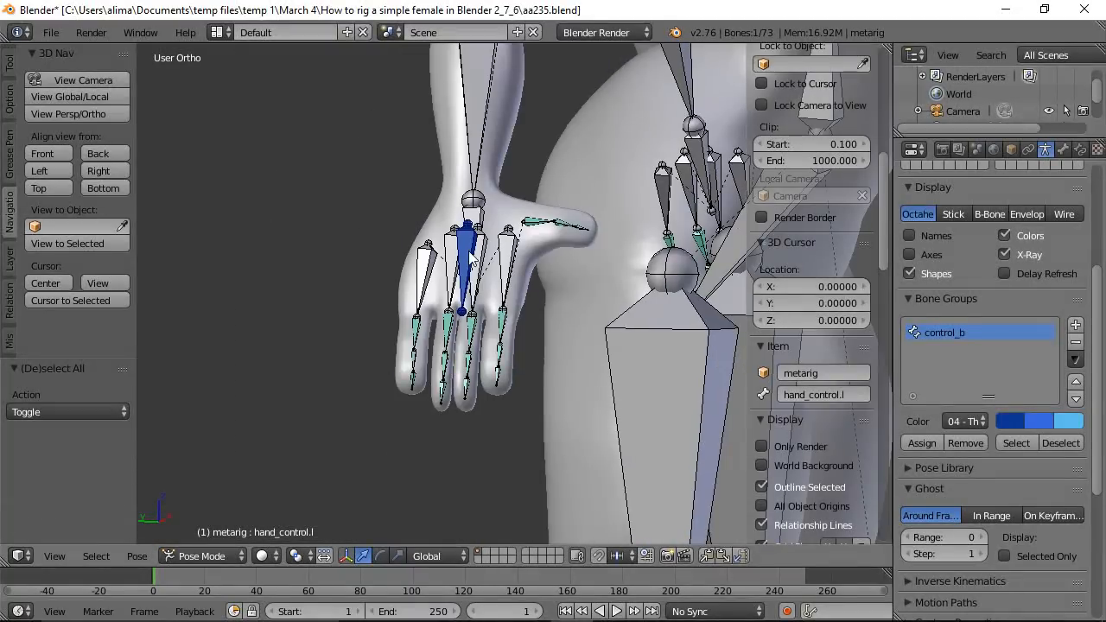
{"action": "right_click", "coordinate": [468, 253]}
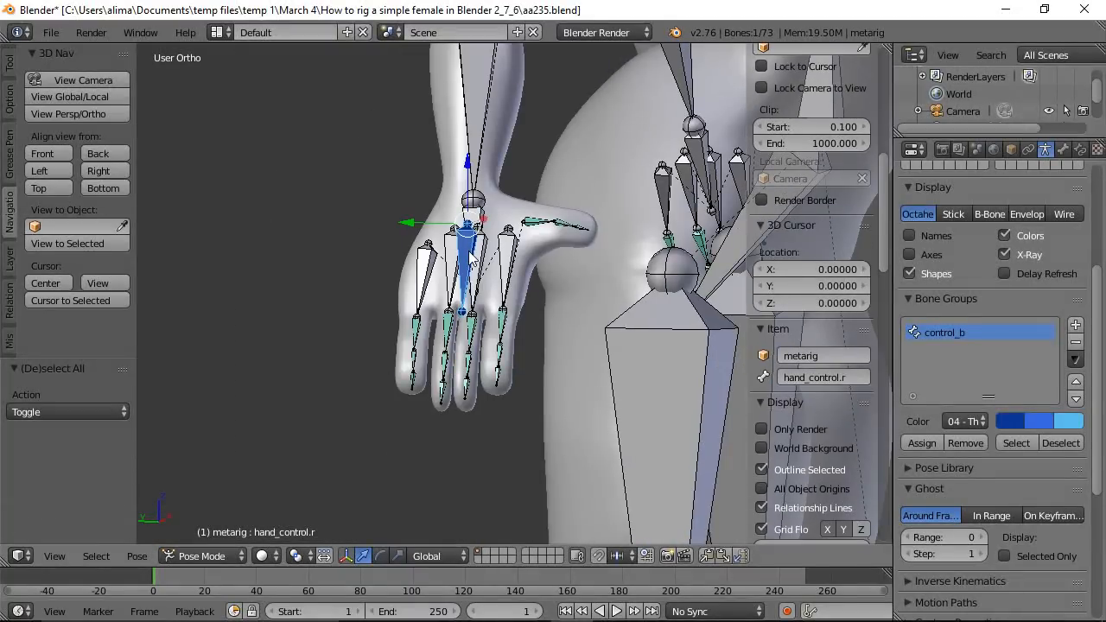
{"action": "middle_click_drag", "start_coordinate": [607, 312], "coordinate": [498, 348]}
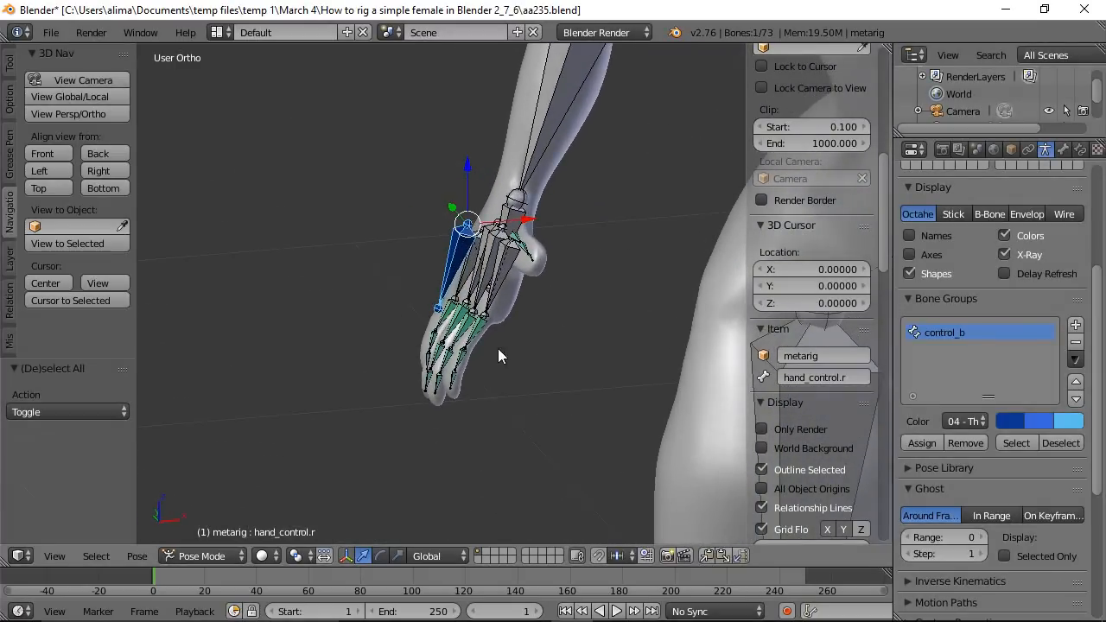
{"action": "key", "text": "r"}
{"action": "key", "text": "y"}
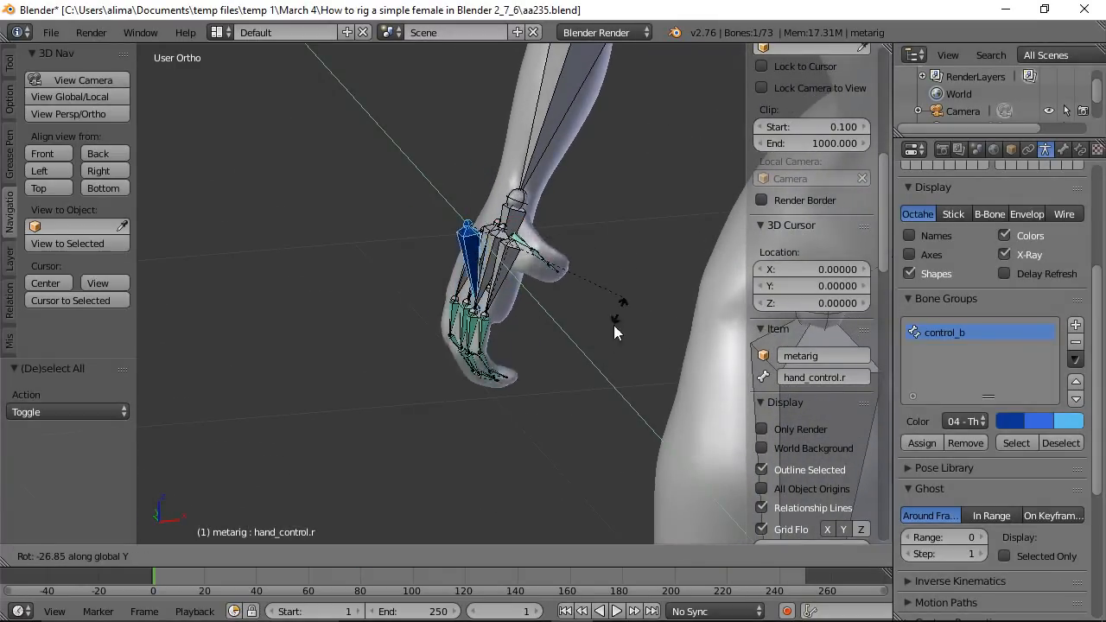
{"action": "left_click", "coordinate": [647, 289]}
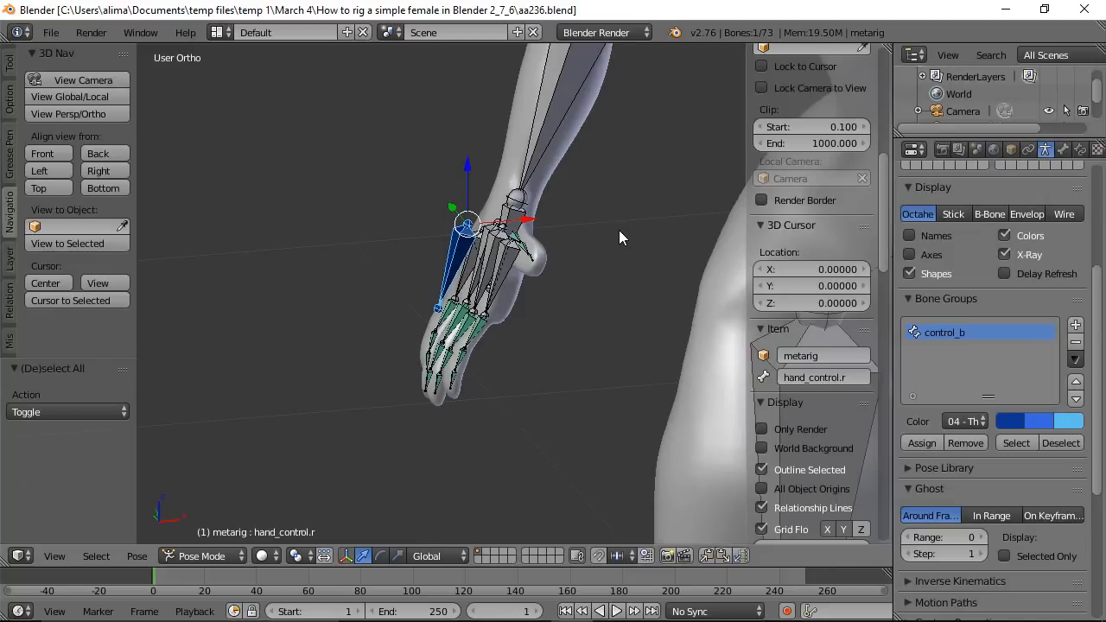
Test moving the whole character with the main_root bone without keeping the move, and save the file as aa237.blend.
{"action": "middle_click_drag", "start_coordinate": [654, 229], "coordinate": [481, 326], "text": "ctrl"}
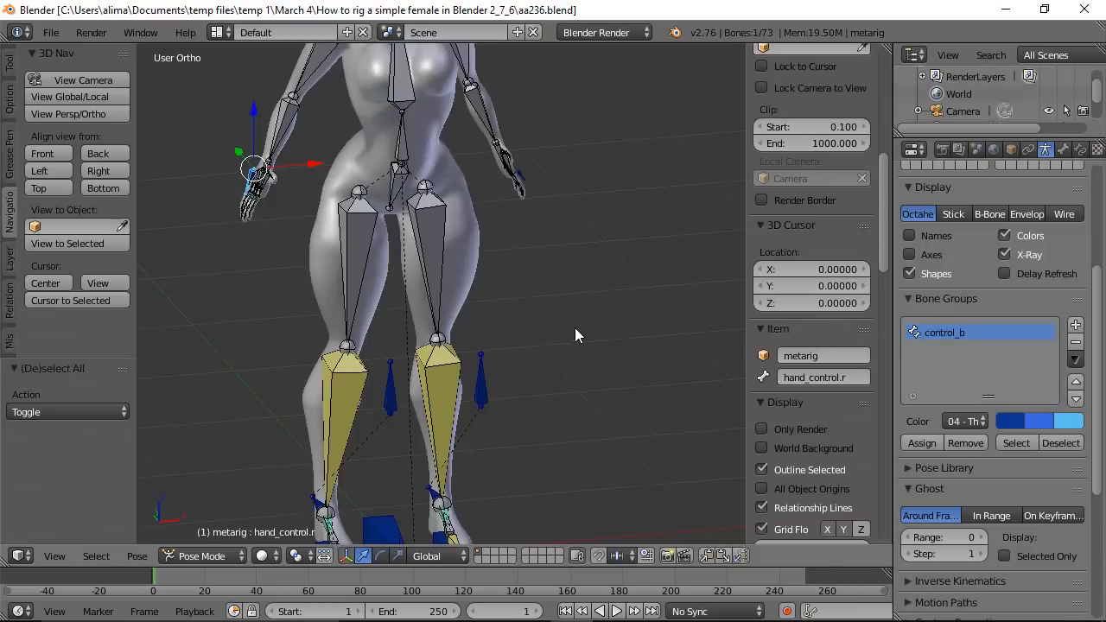
{"action": "middle_click_drag", "start_coordinate": [573, 265], "coordinate": [539, 376], "text": "ctrl"}
{"action": "right_click", "coordinate": [416, 425]}
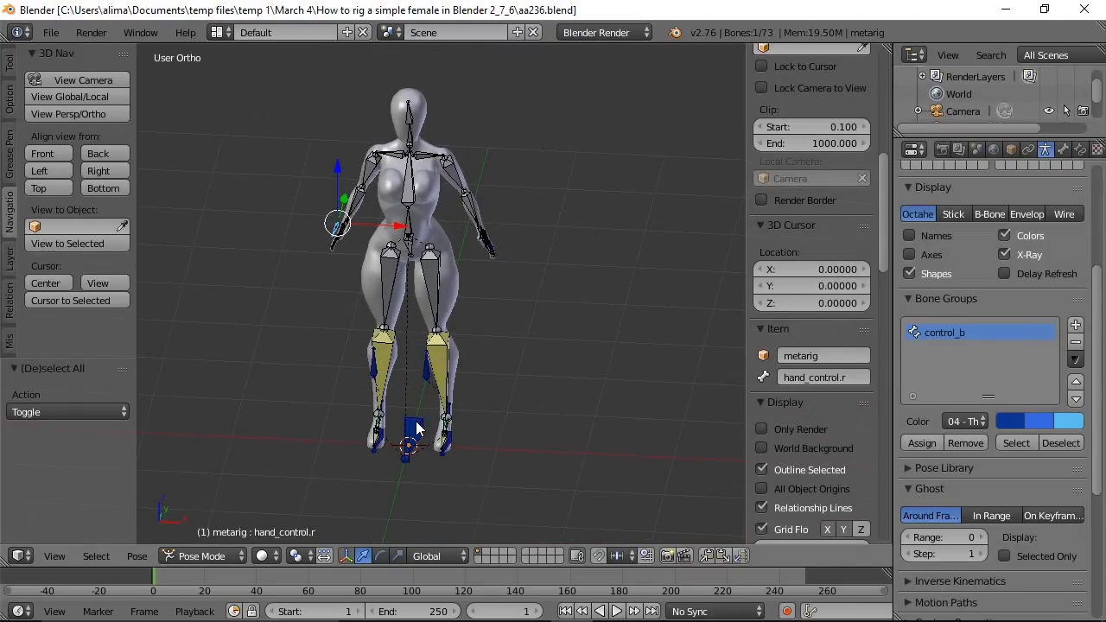
{"action": "key", "text": "g"}
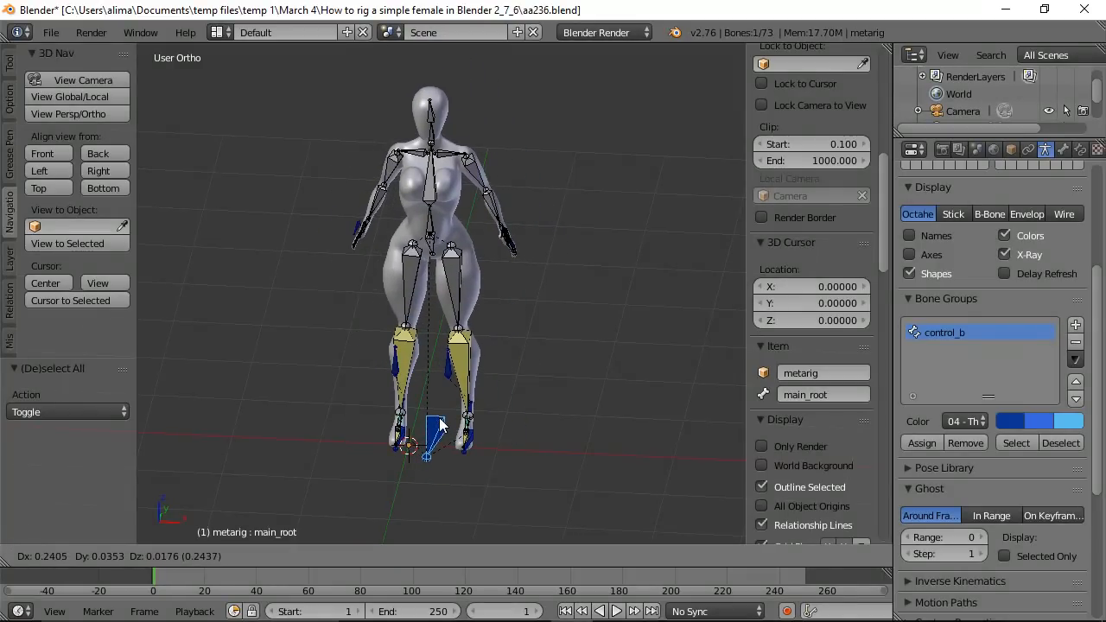
{"action": "key", "text": "Escape"}
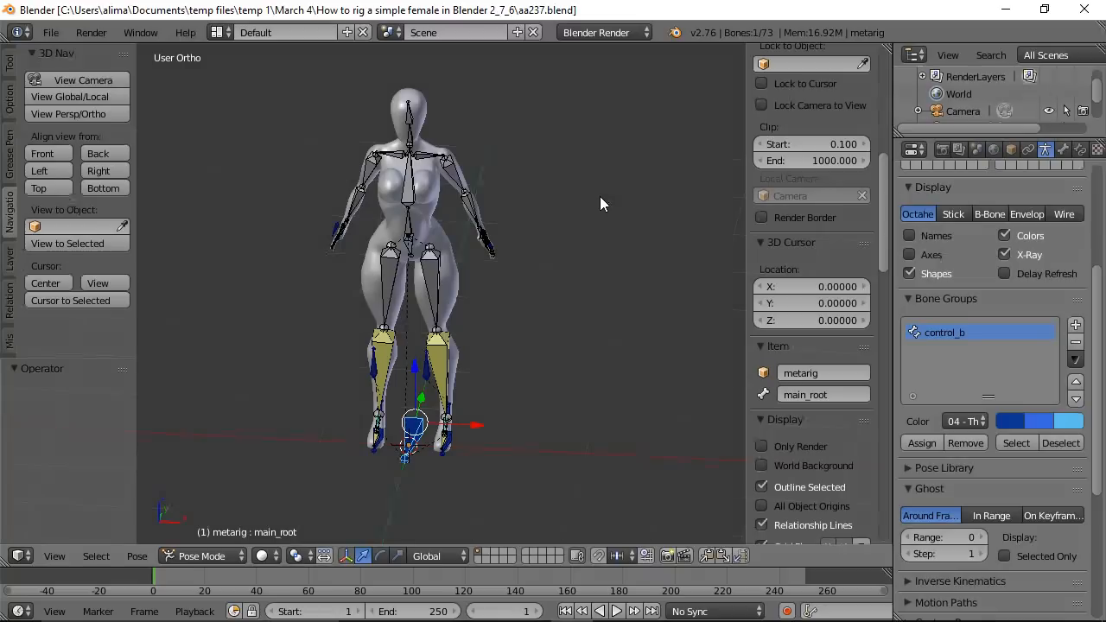
Return the metarig armature to Object Mode and hide it so only the body mesh shows.
{"action": "left_click", "coordinate": [227, 555]}
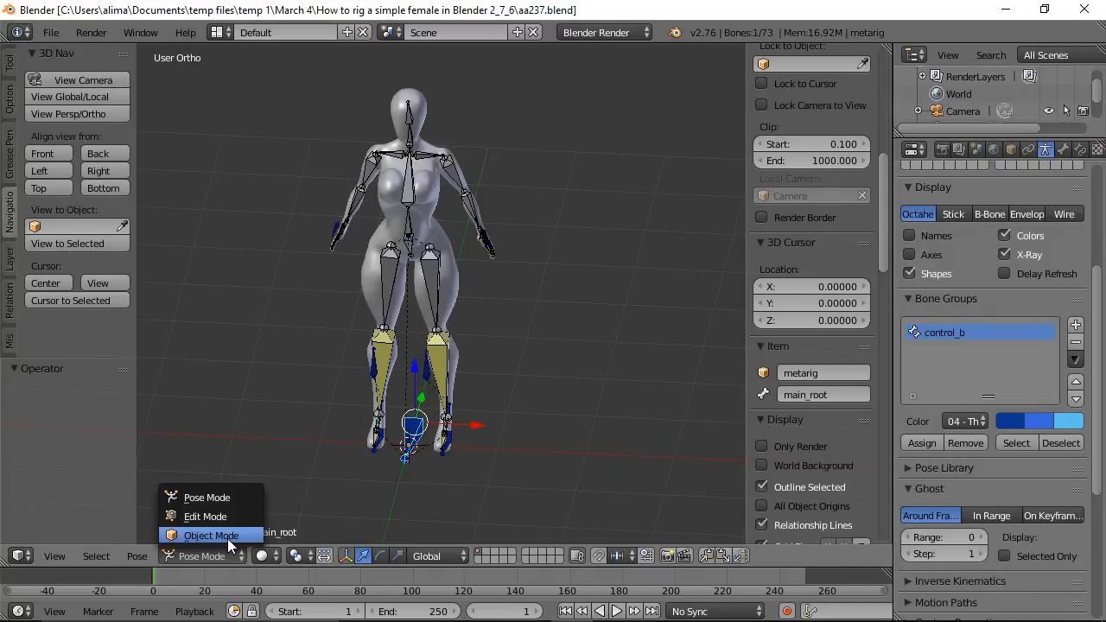
{"action": "left_click", "coordinate": [211, 536]}
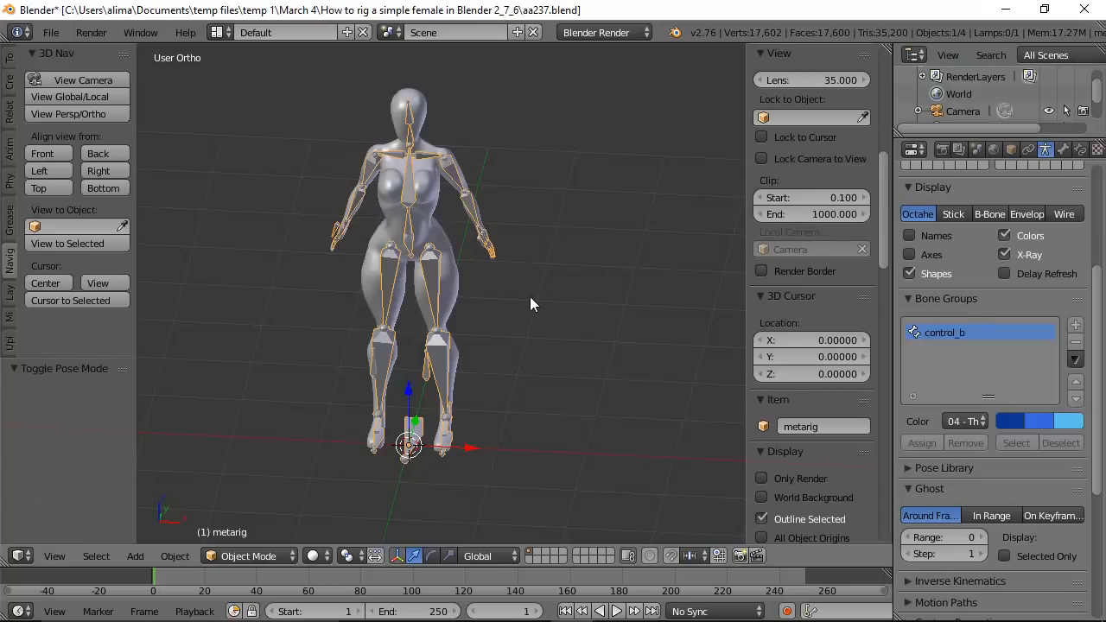
{"action": "key", "text": "h"}
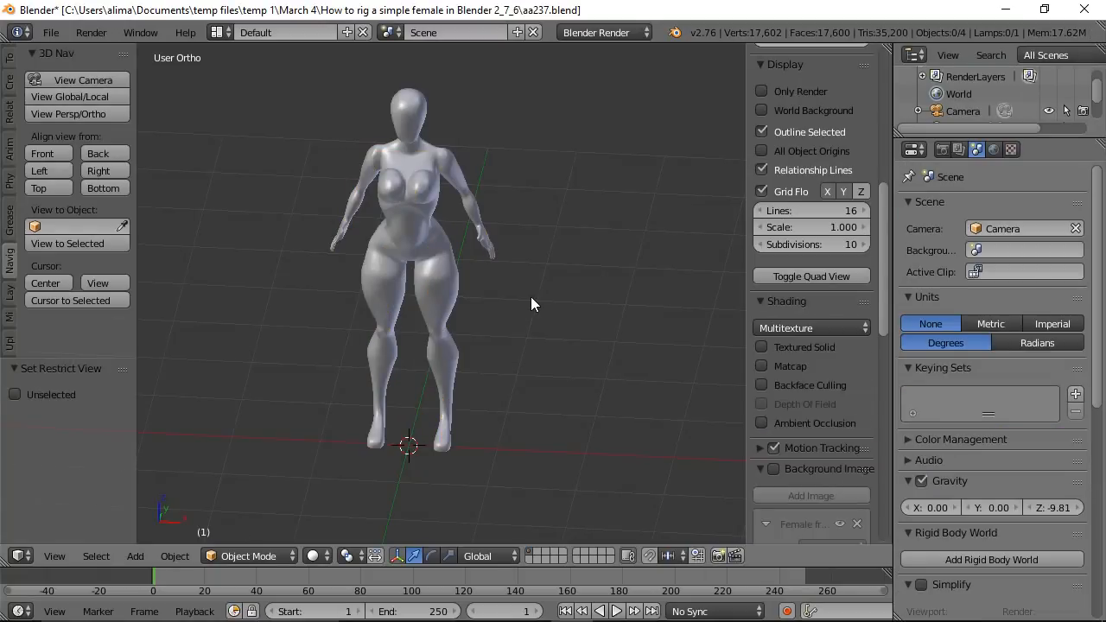
Delete both shape keys, Key 1 and Basis, from the body mesh and apply its Mirror modifier.
{"action": "right_click", "coordinate": [447, 276]}
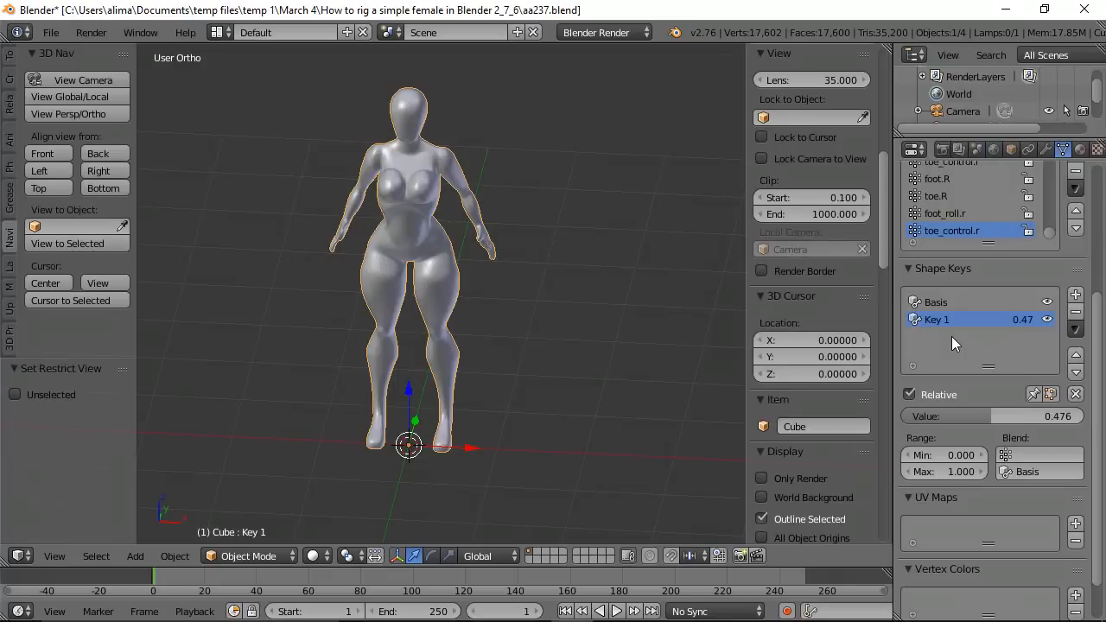
{"action": "left_click", "coordinate": [1071, 312]}
{"action": "left_click", "coordinate": [1074, 312]}
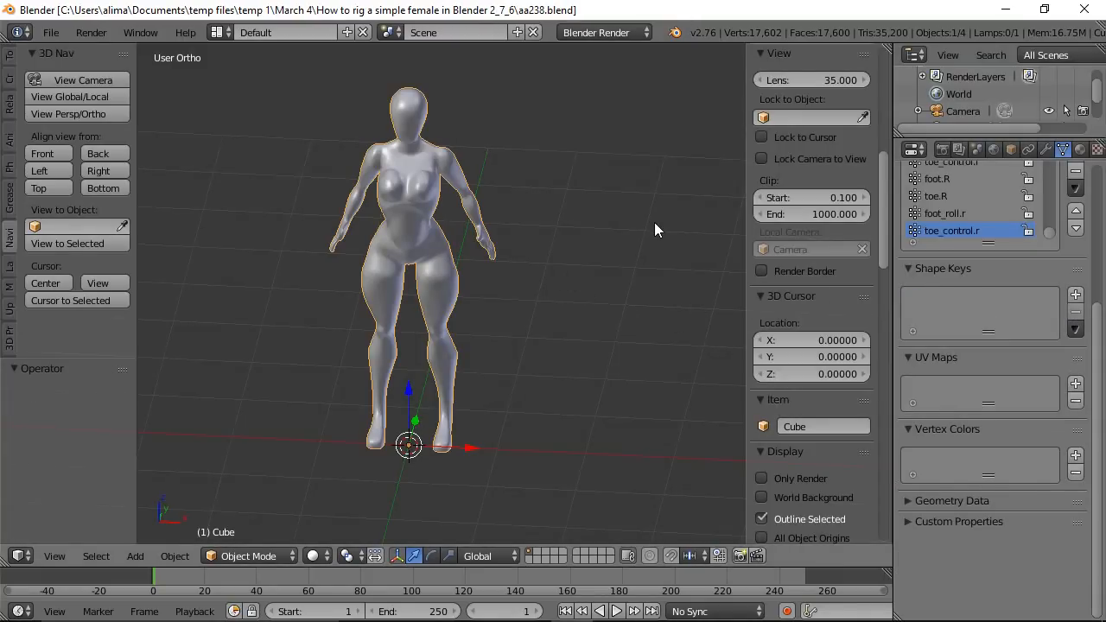
{"action": "left_click", "coordinate": [1046, 149]}
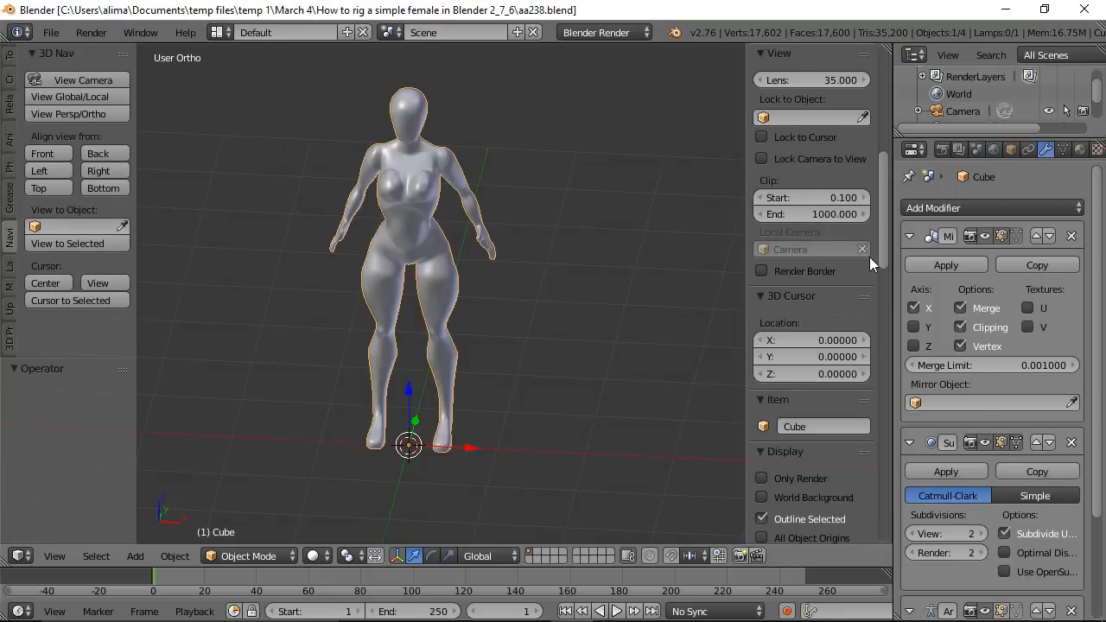
{"action": "left_click", "coordinate": [945, 264]}
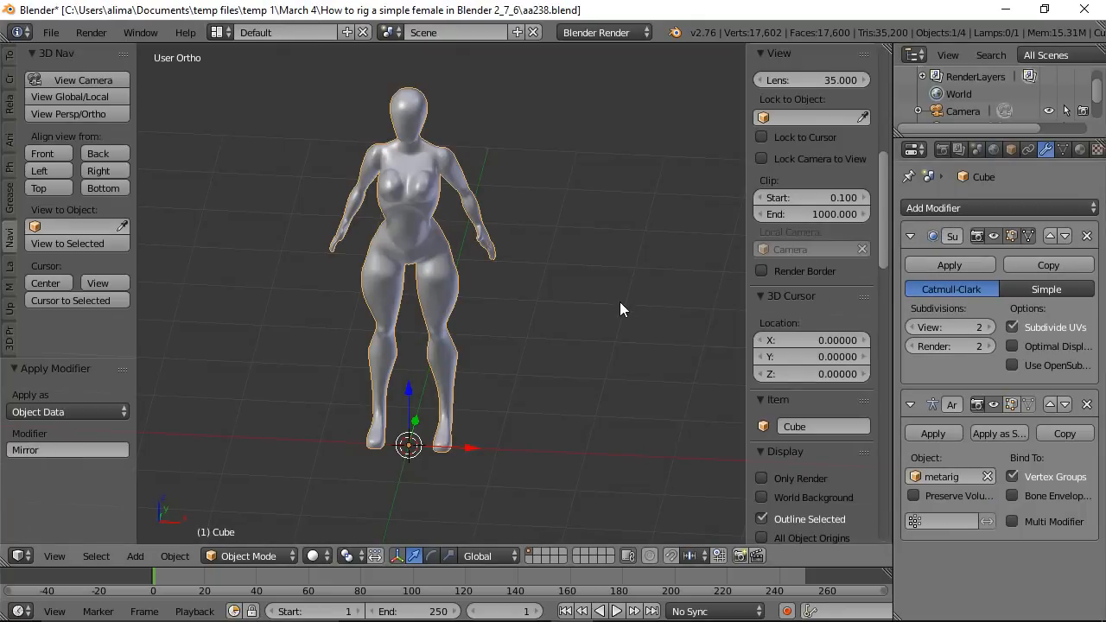
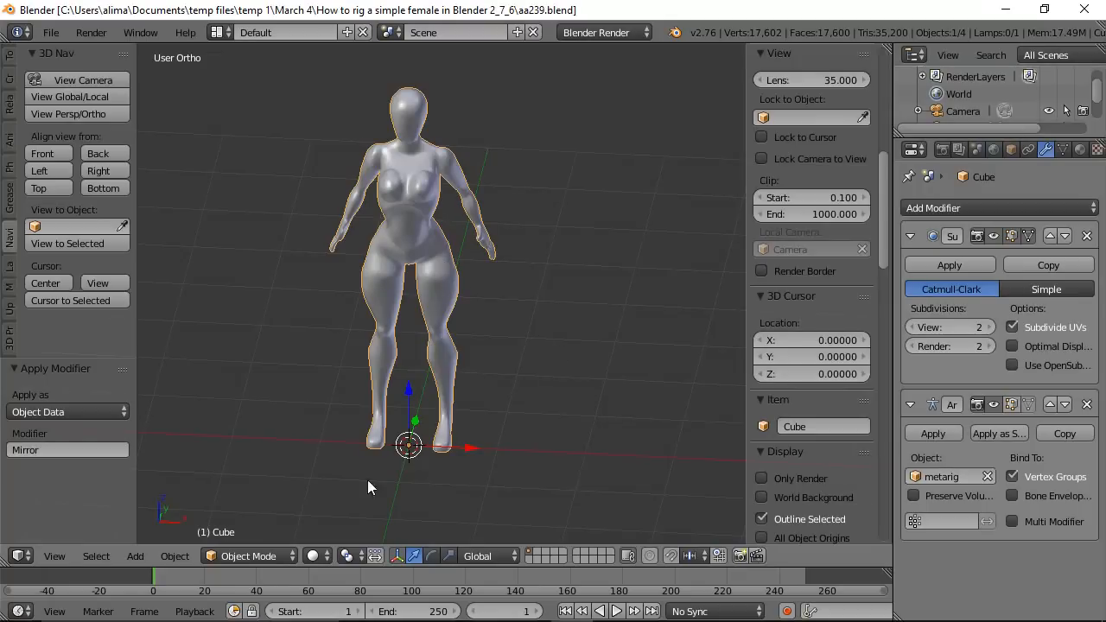
Circle-select the faces of both breasts on the body mesh in Edit Mode.
{"action": "left_click", "coordinate": [288, 558]}
{"action": "left_click", "coordinate": [270, 516]}
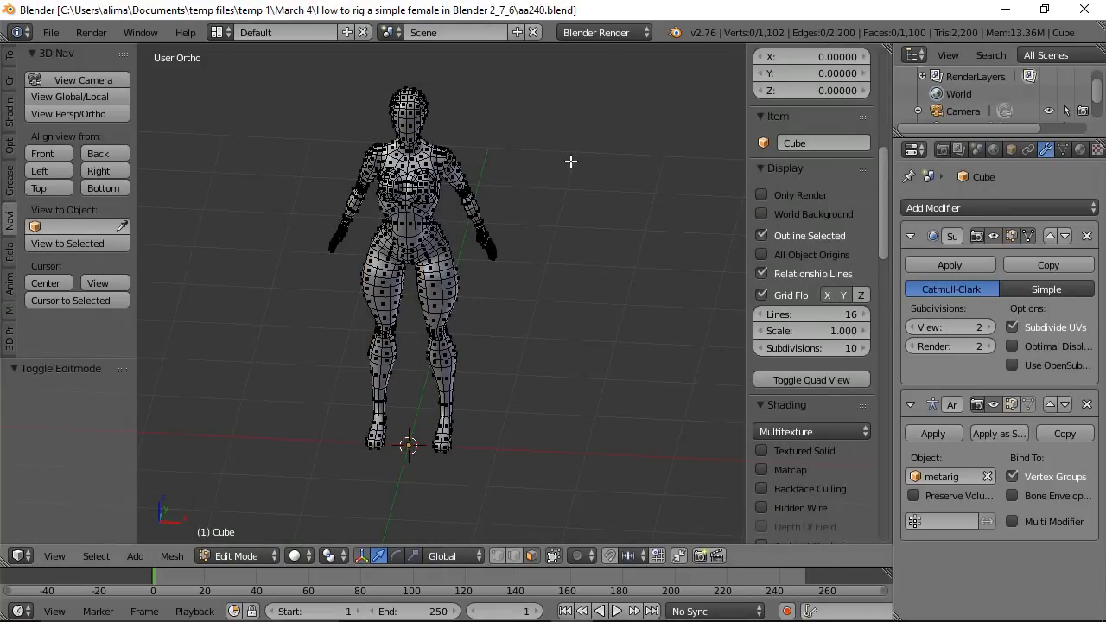
{"action": "key", "text": "shift+b"}
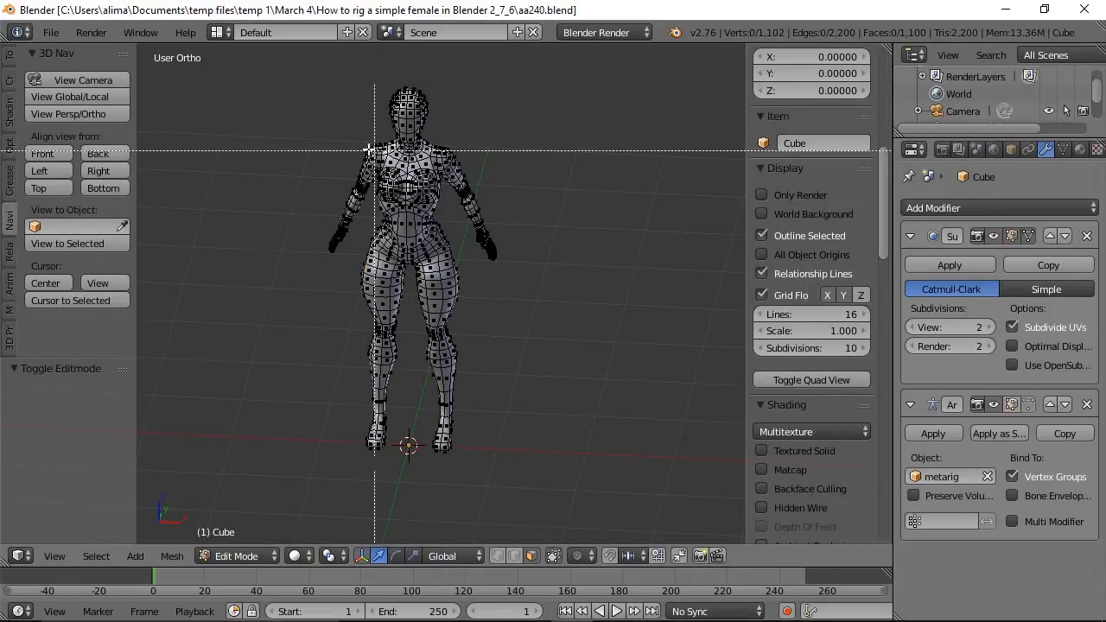
{"action": "left_click_drag", "start_coordinate": [348, 125], "coordinate": [505, 292]}
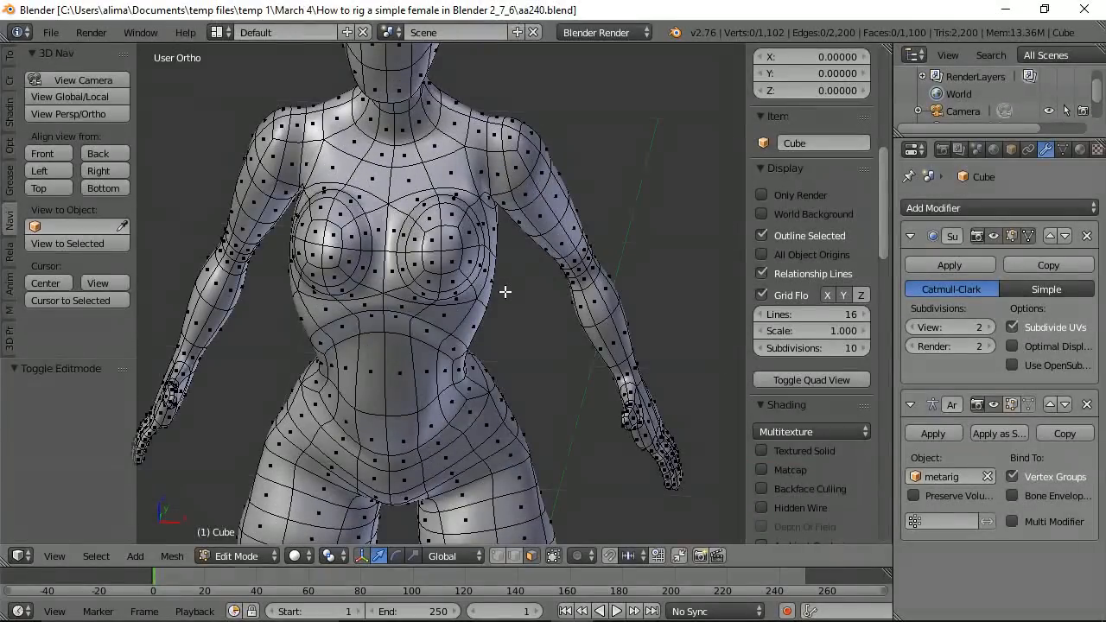
{"action": "key", "text": "c"}
{"action": "mouse_move", "coordinate": [464, 279]}
{"action": "left_mouse_down"}
{"action": "mouse_move", "coordinate": [445, 229]}
{"action": "mouse_move", "coordinate": [417, 249]}
{"action": "mouse_move", "coordinate": [450, 277]}
{"action": "mouse_move", "coordinate": [458, 216]}
{"action": "mouse_move", "coordinate": [453, 259]}
{"action": "mouse_move", "coordinate": [346, 244]}
{"action": "mouse_move", "coordinate": [340, 218]}
{"action": "mouse_move", "coordinate": [316, 214]}
{"action": "mouse_move", "coordinate": [304, 227]}
{"action": "mouse_move", "coordinate": [313, 264]}
{"action": "mouse_move", "coordinate": [338, 264]}
{"action": "mouse_move", "coordinate": [307, 272]}
{"action": "mouse_move", "coordinate": [311, 283]}
{"action": "left_mouse_up"}
{"action": "right_click", "coordinate": [306, 255]}
Deselect the stray faces around the outer edge of the breast so only the rounded breast faces stay selected.
{"action": "mouse_move", "coordinate": [307, 255]}
{"action": "middle_mouse_down"}
{"action": "mouse_move", "coordinate": [415, 259]}
{"action": "mouse_move", "coordinate": [370, 316]}
{"action": "middle_mouse_up"}
{"action": "key", "text": "c"}
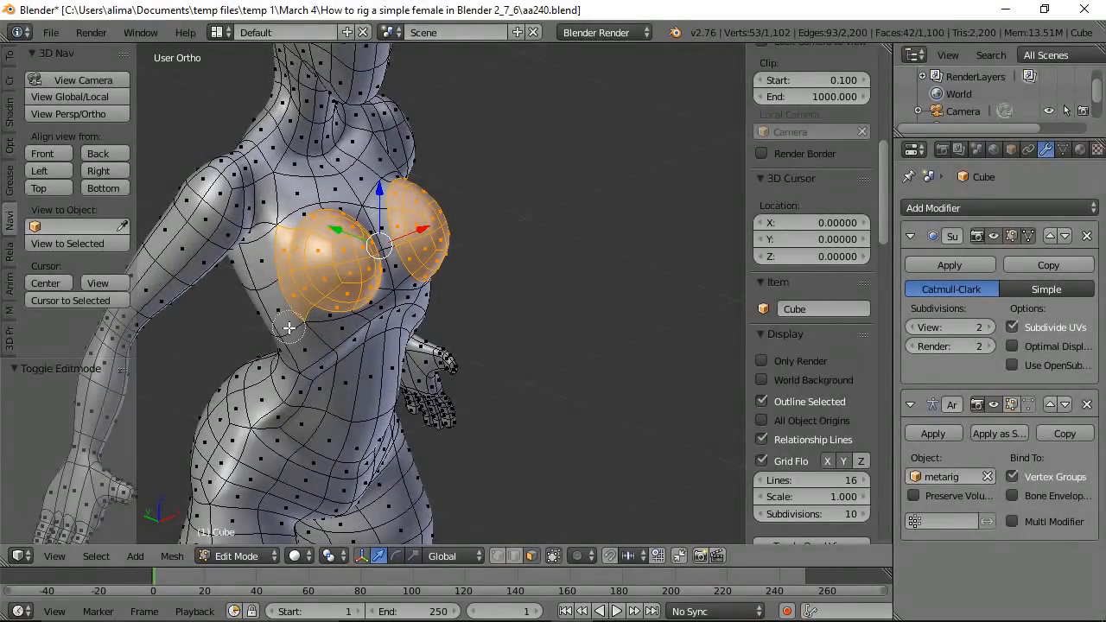
{"action": "middle_click", "coordinate": [294, 323]}
{"action": "middle_click_drag", "start_coordinate": [279, 306], "coordinate": [262, 273]}
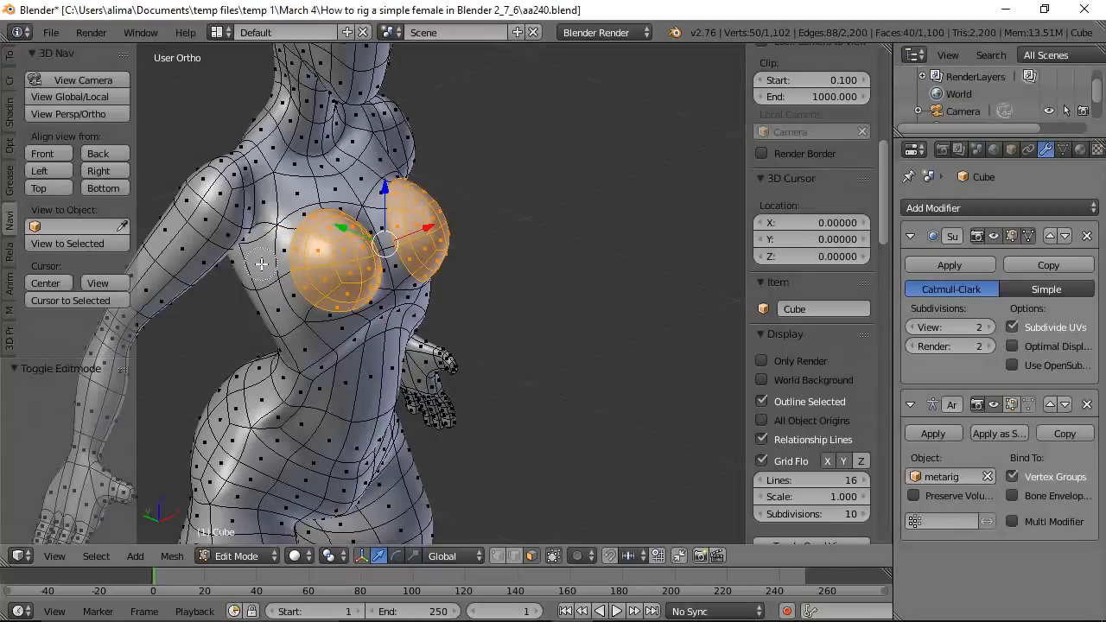
{"action": "right_click", "coordinate": [231, 313]}
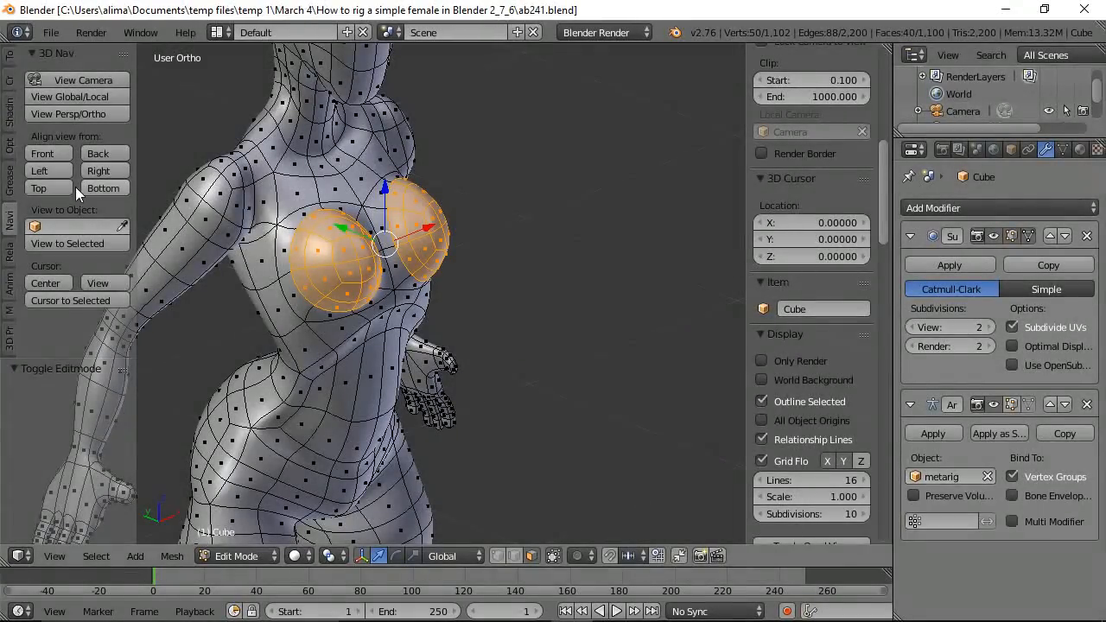
View the mesh from the front and add a new vertex group named softbody.
{"action": "left_click", "coordinate": [42, 153]}
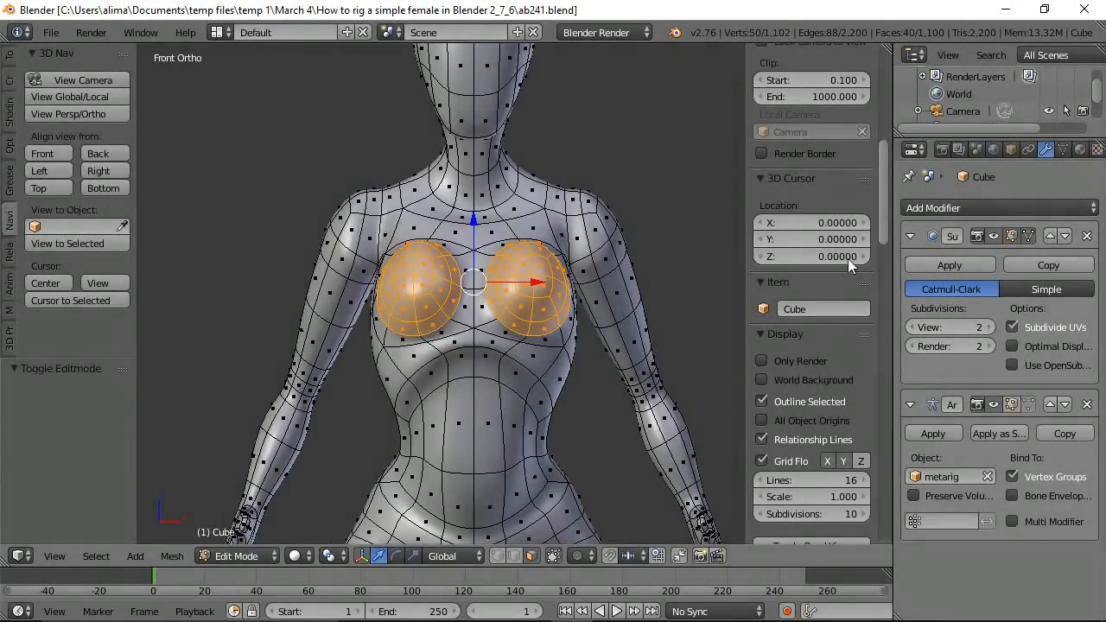
{"action": "left_click", "coordinate": [1061, 150]}
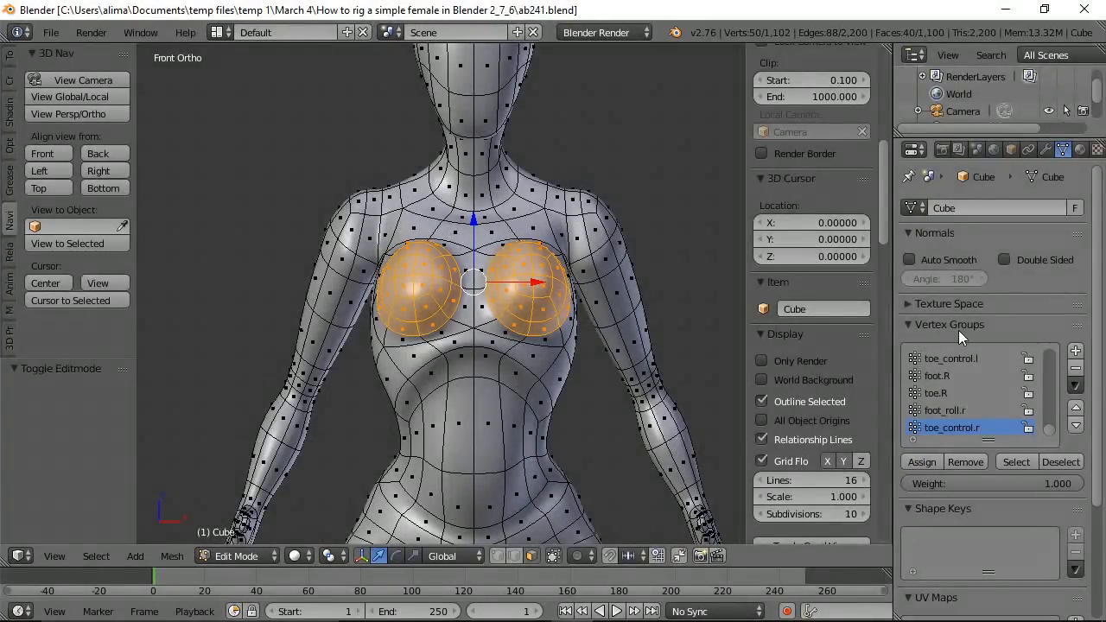
{"action": "left_click", "coordinate": [1076, 352]}
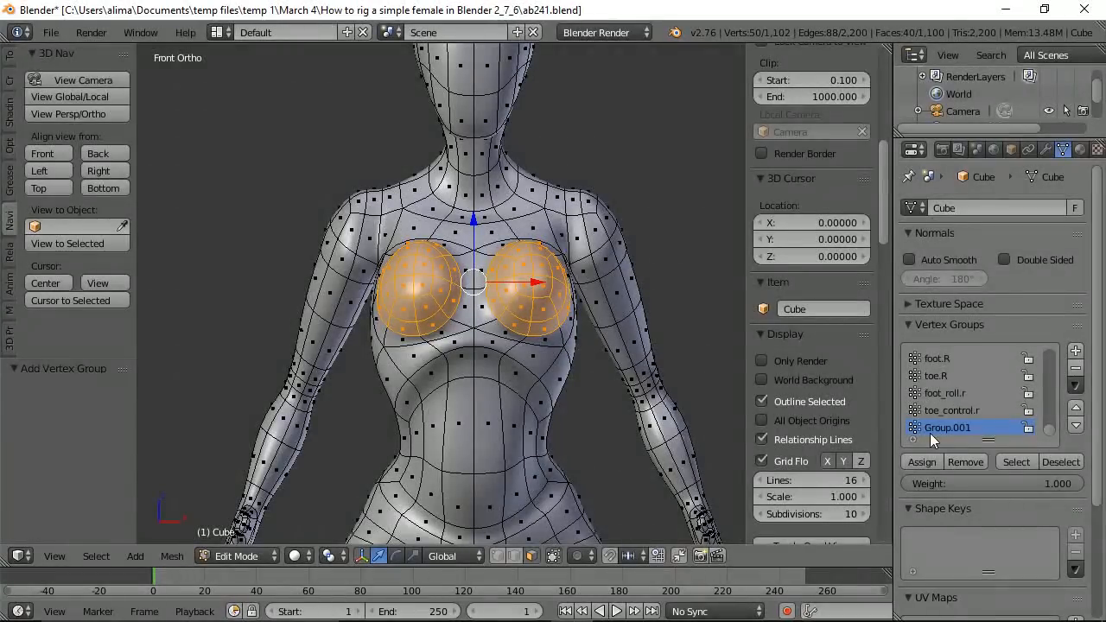
{"action": "double_click", "coordinate": [938, 427]}
{"action": "type", "text": "sof"}
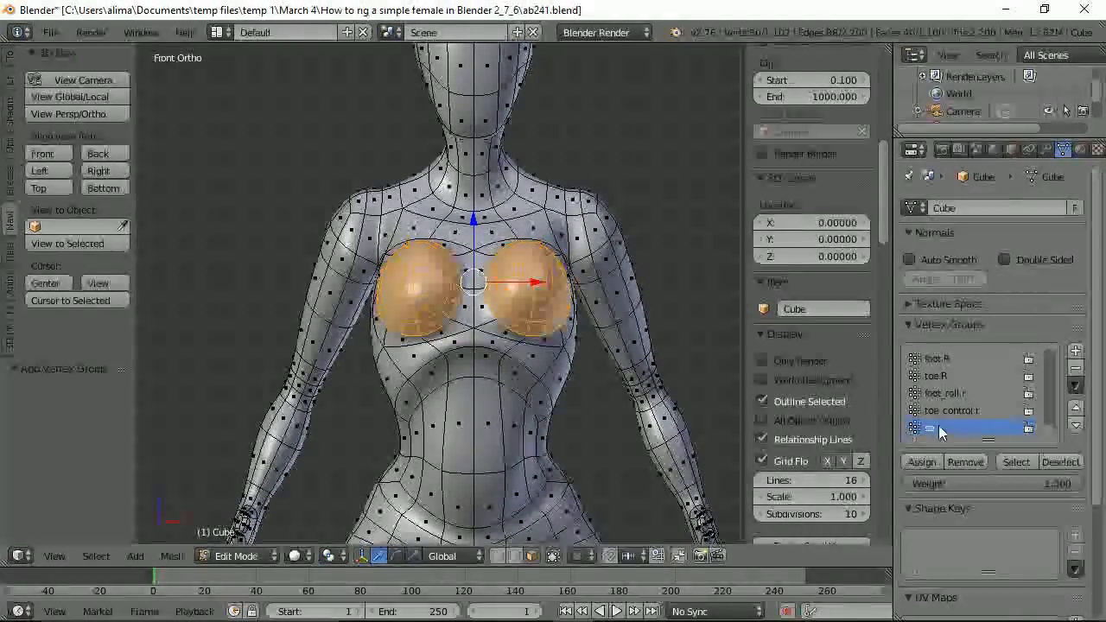
{"action": "type", "text": "tbody"}
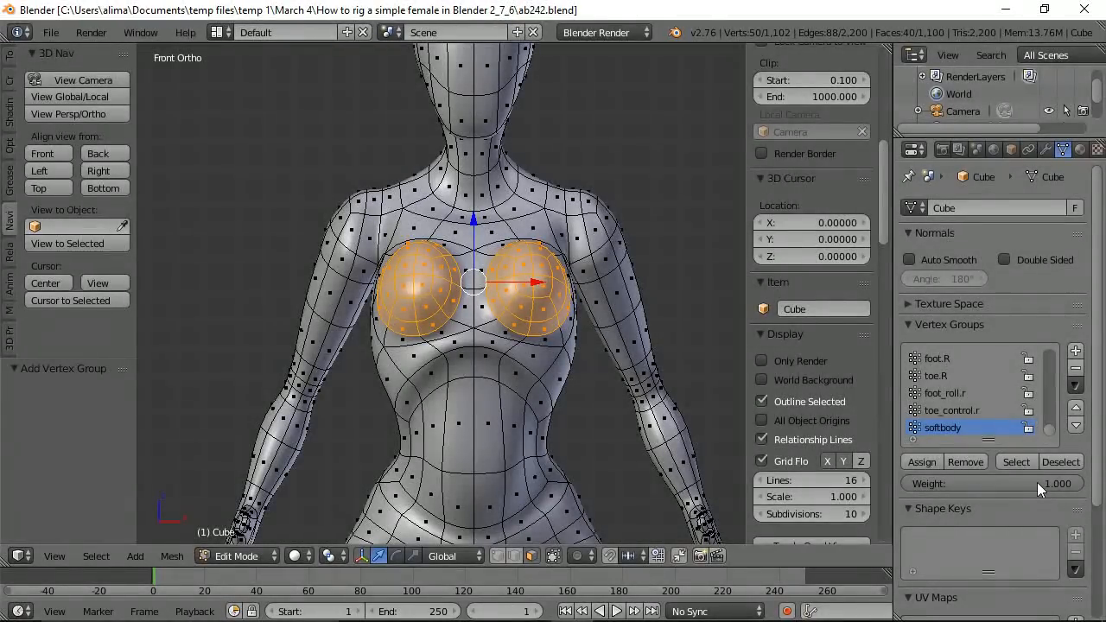
Assign the selected breast faces to the softbody vertex group with a weight of 0.900.
{"action": "left_click", "coordinate": [1036, 483]}
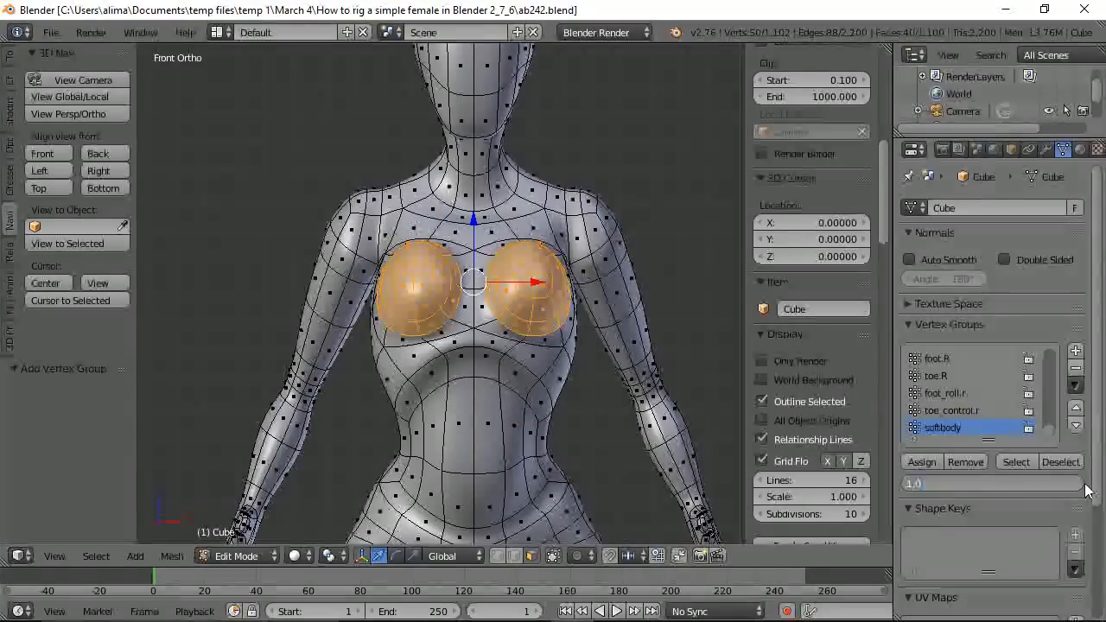
{"action": "type", "text": "9"}
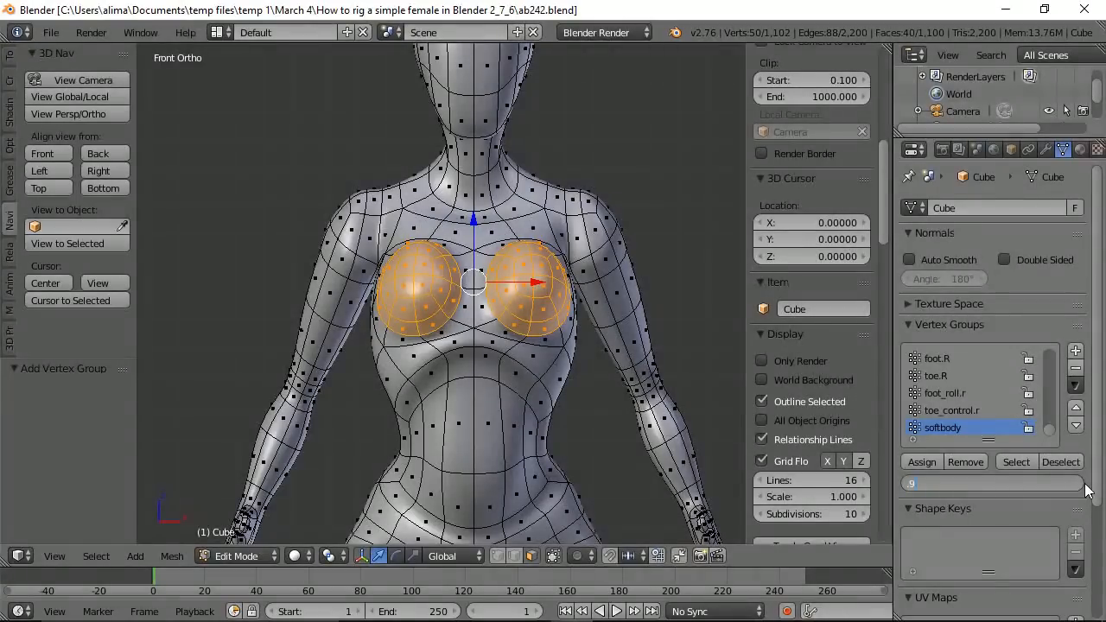
{"action": "type", "text": "00"}
{"action": "key", "text": "Return"}
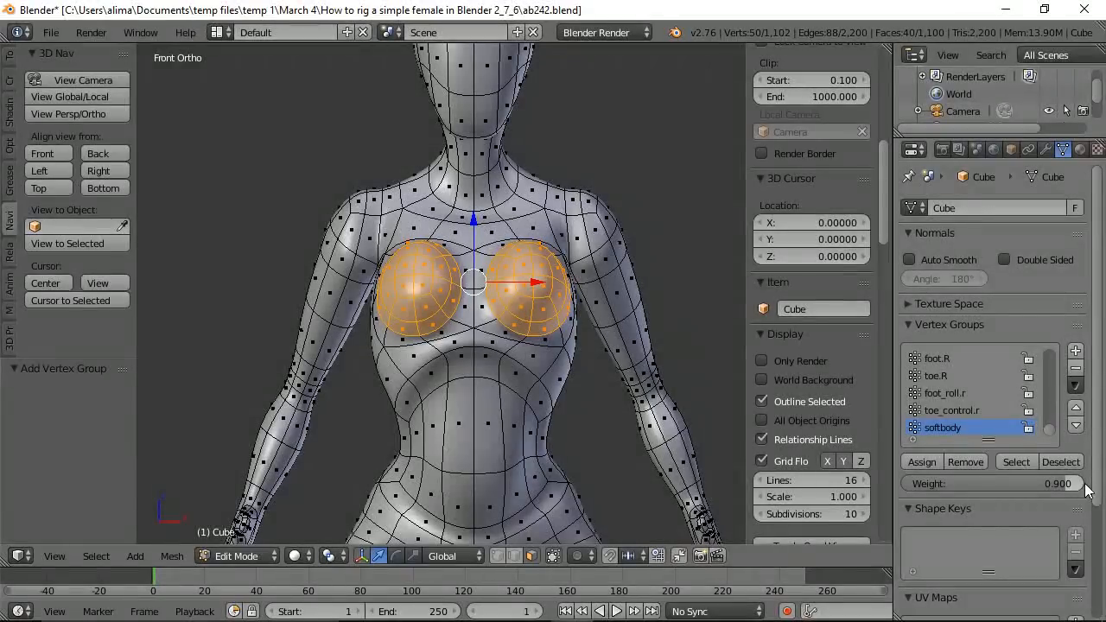
{"action": "left_click", "coordinate": [920, 461]}
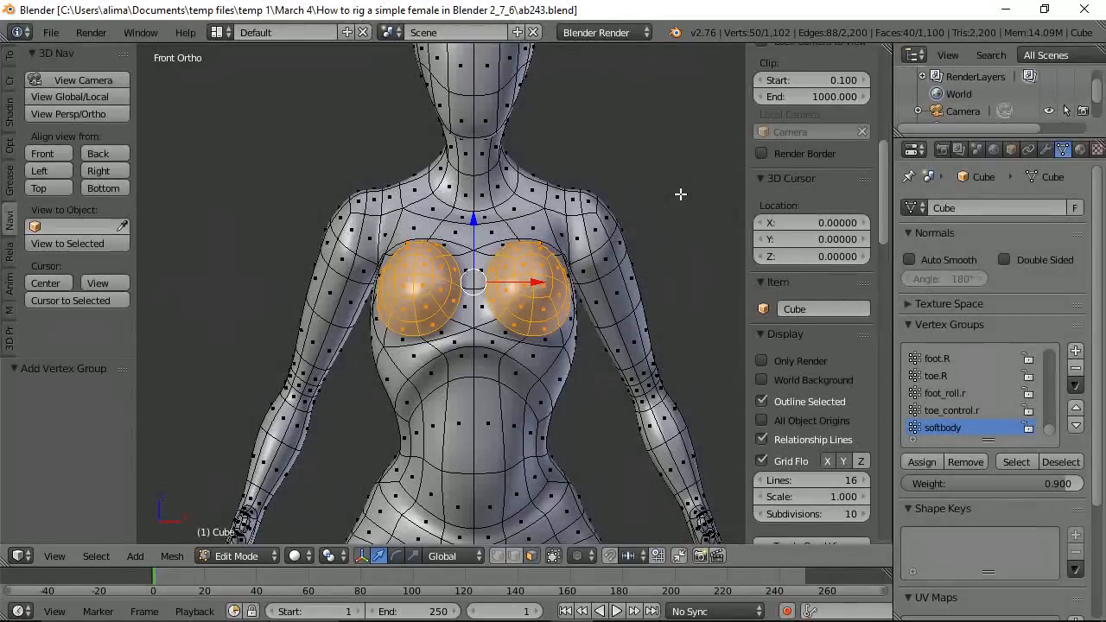
Invert the selection, assign the rest of the body to the softbody group at weight 1.000, and return to Object Mode.
{"action": "key", "text": "ctrl+i"}
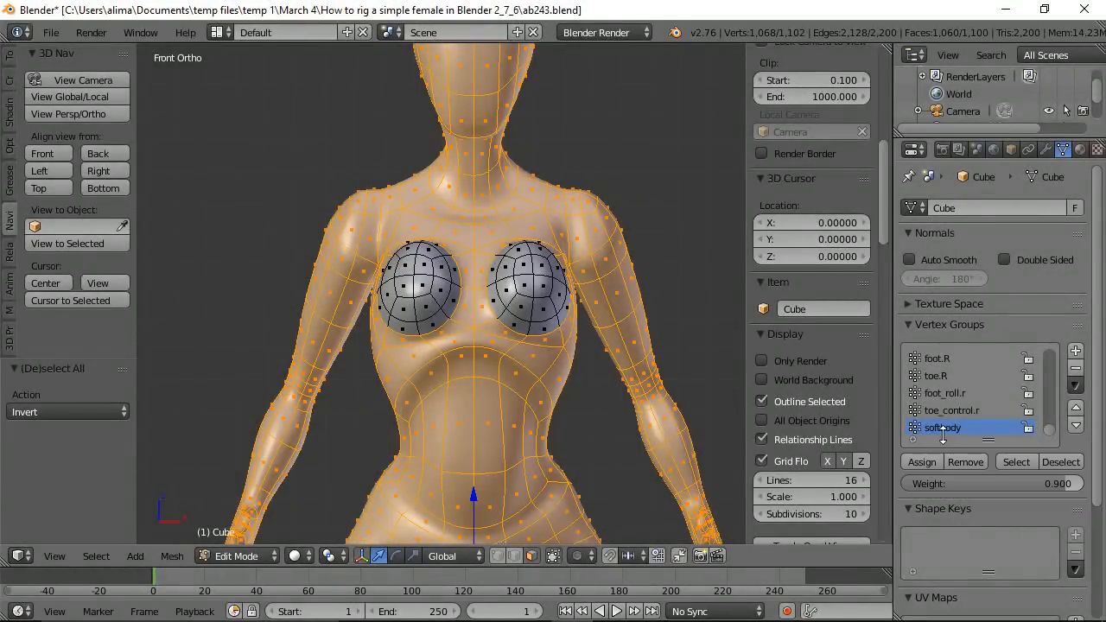
{"action": "left_click_drag", "start_coordinate": [1042, 484], "coordinate": [1054, 481]}
{"action": "left_click", "coordinate": [923, 461]}
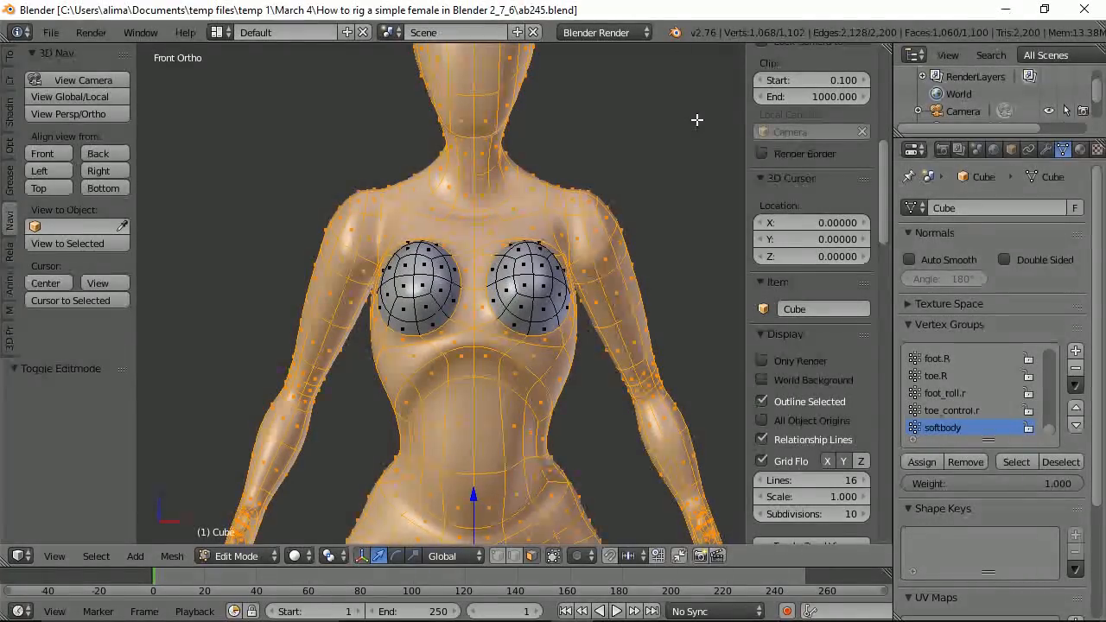
{"action": "key", "text": "a"}
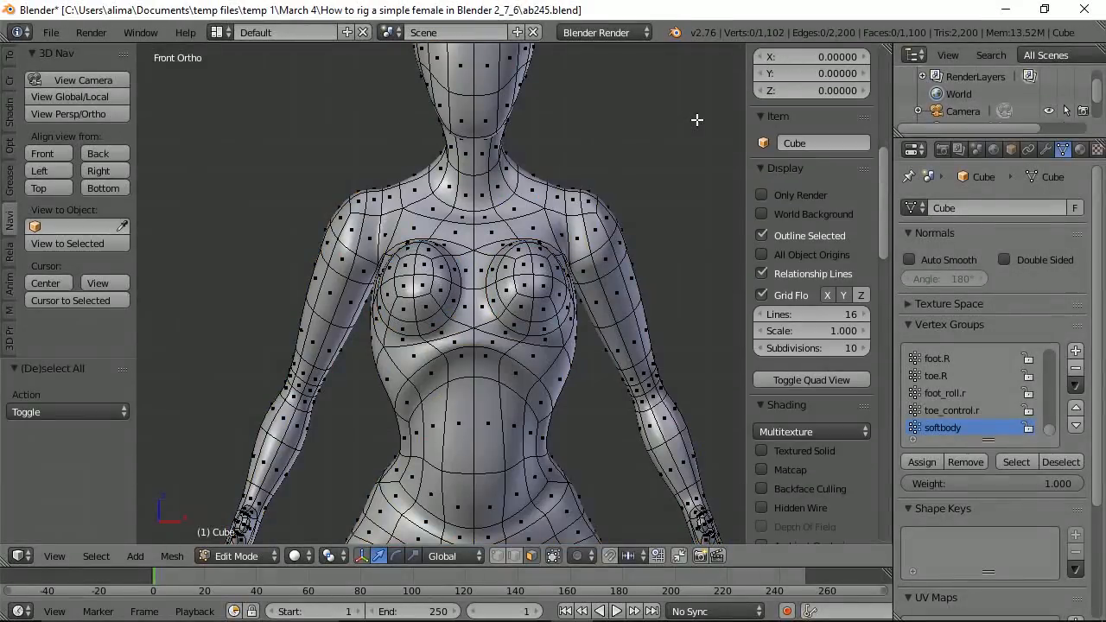
{"action": "left_click", "coordinate": [260, 557]}
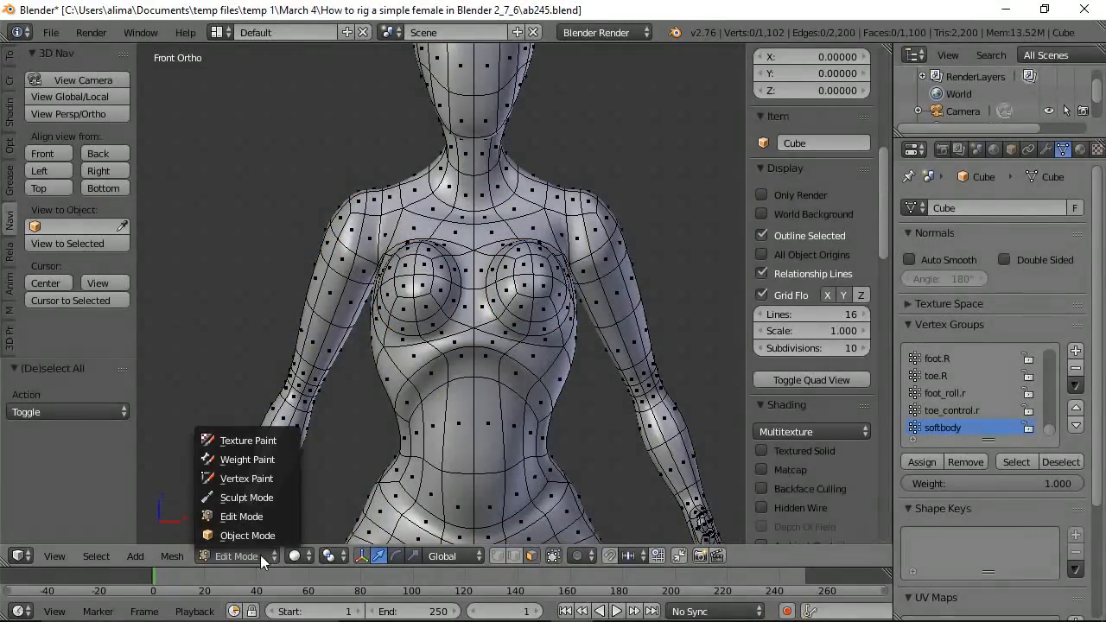
{"action": "left_click", "coordinate": [247, 535]}
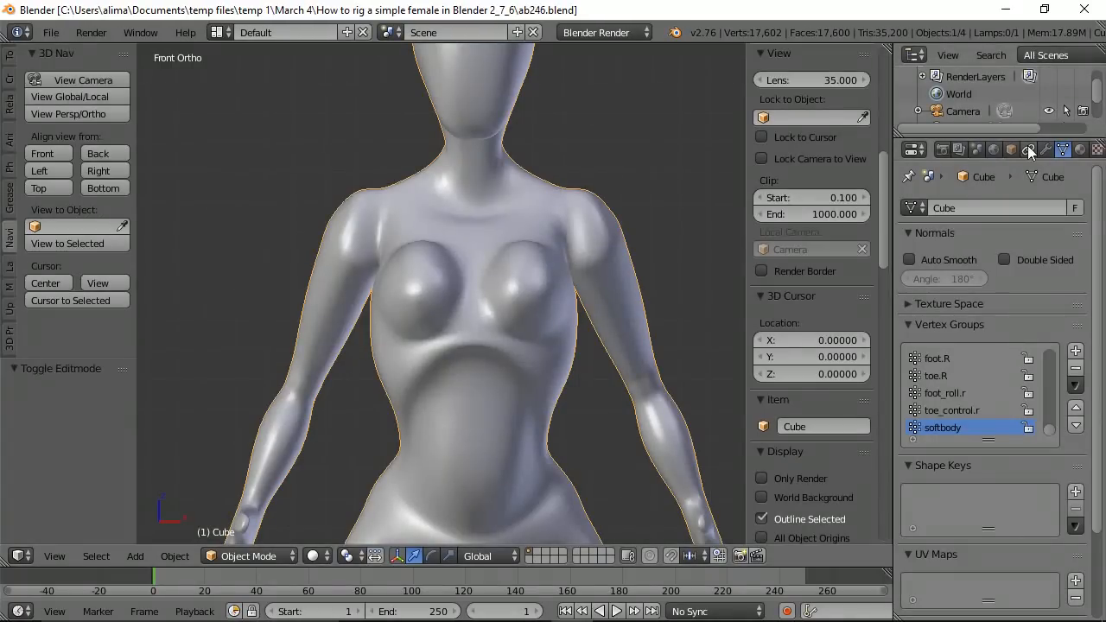
Enable Soft Body physics on the body mesh and save the file as ab247.blend.
{"action": "scroll", "coordinate": [1033, 149], "scroll_direction": "down", "scroll_amount": 5}
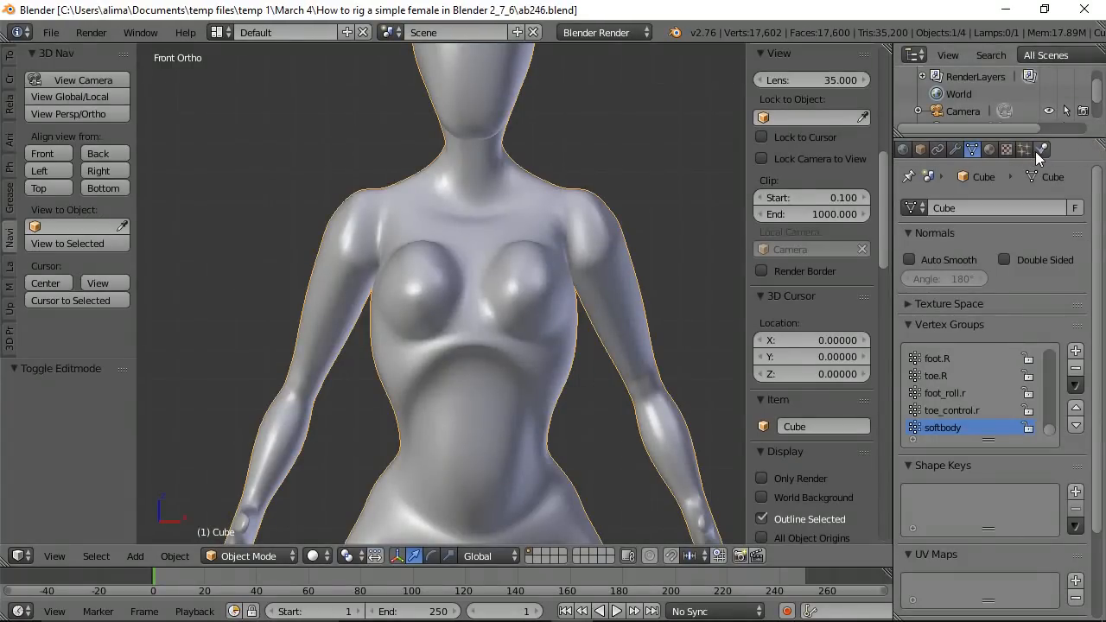
{"action": "left_click", "coordinate": [1041, 150]}
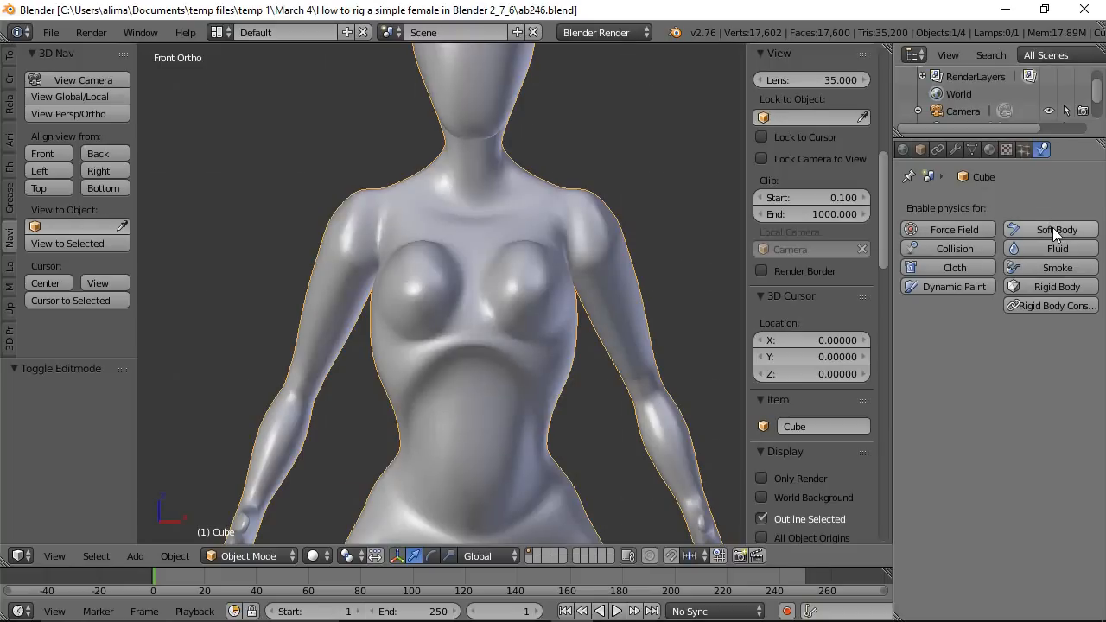
{"action": "left_click", "coordinate": [1053, 227]}
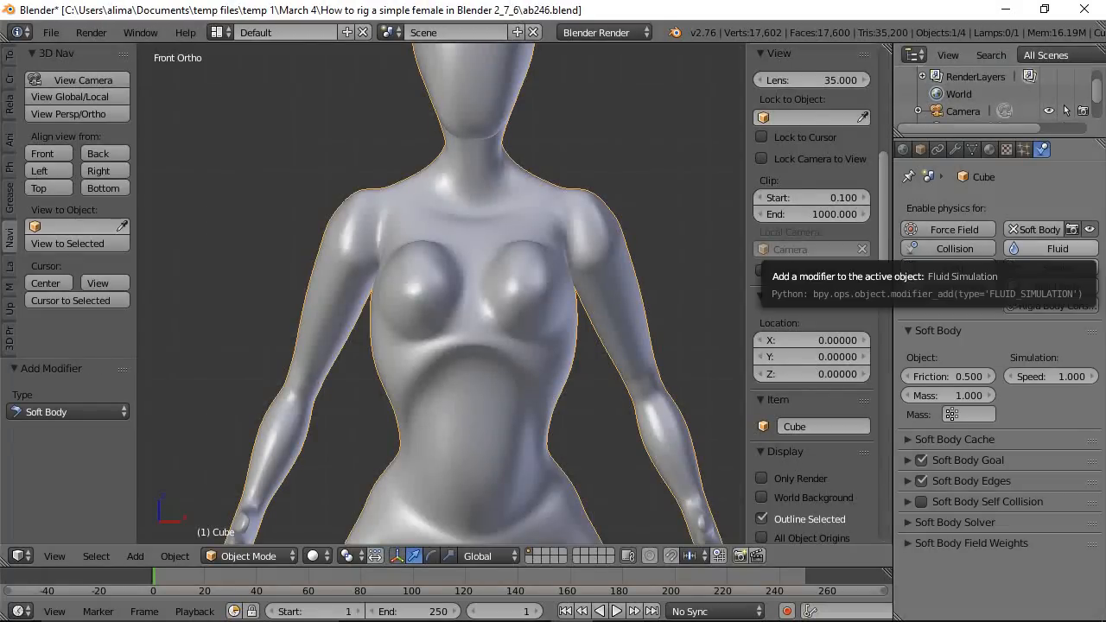
{"action": "key", "text": "ctrl+alt+s"}
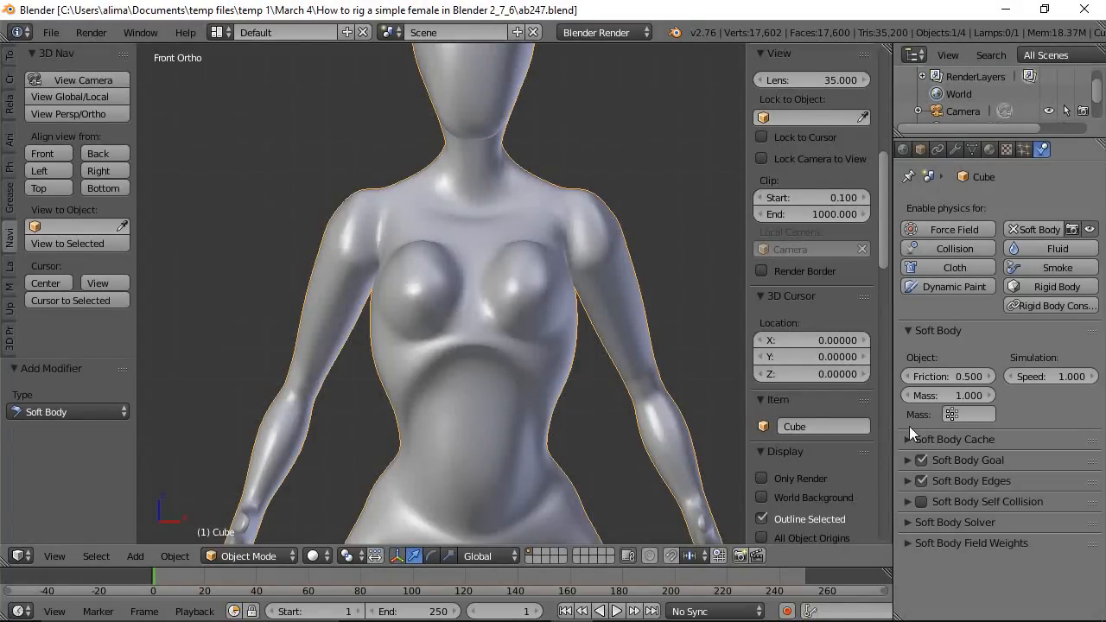
Set the soft body's mass vertex group to softbody.
{"action": "left_click", "coordinate": [955, 415]}
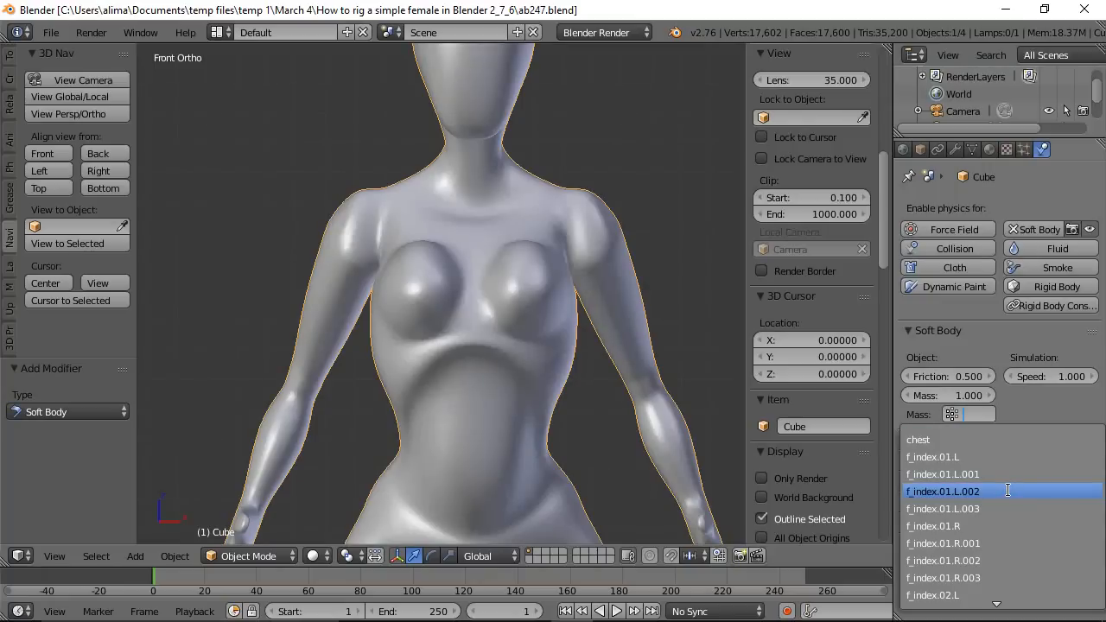
{"action": "type", "text": "s"}
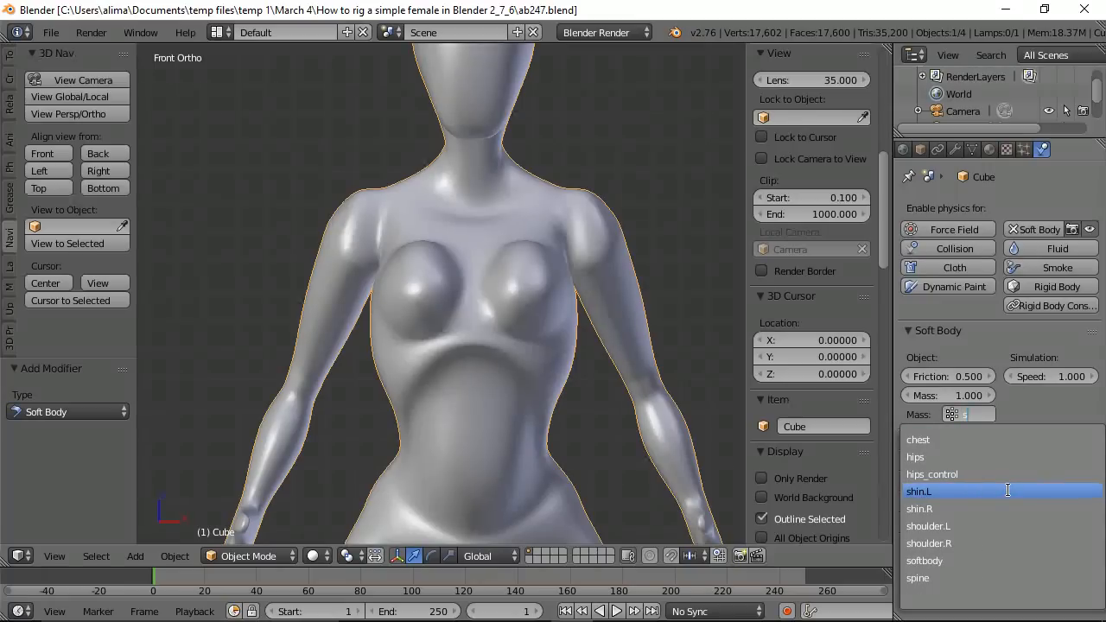
{"action": "left_click", "coordinate": [932, 560]}
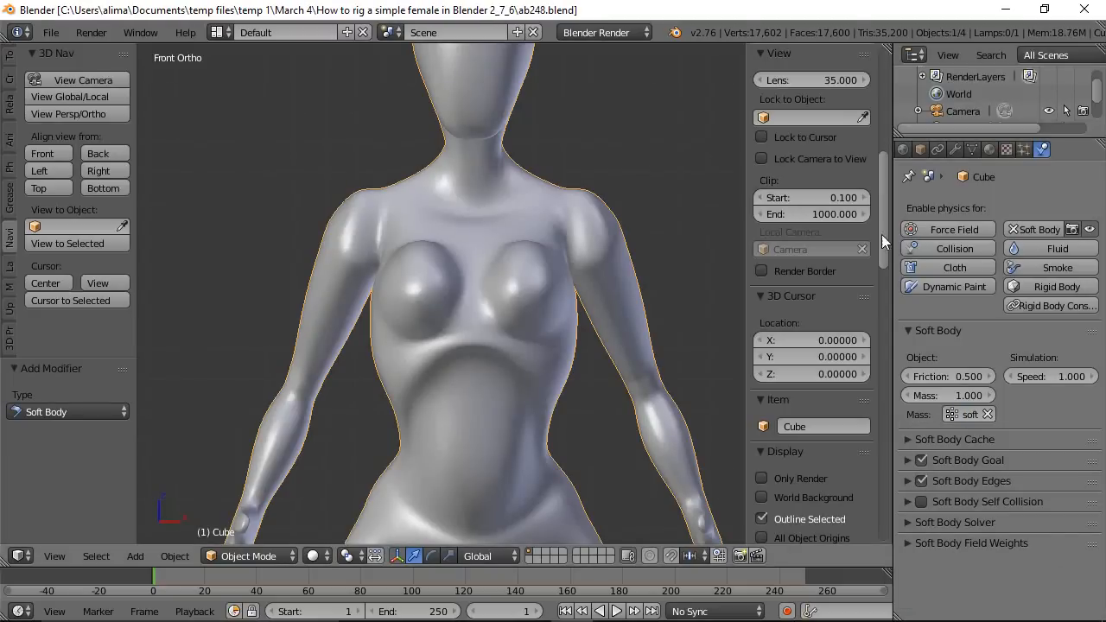
Set the Soft Body Goal minimum strength to 0.95 and its damping to 6.
{"action": "left_click", "coordinate": [908, 461]}
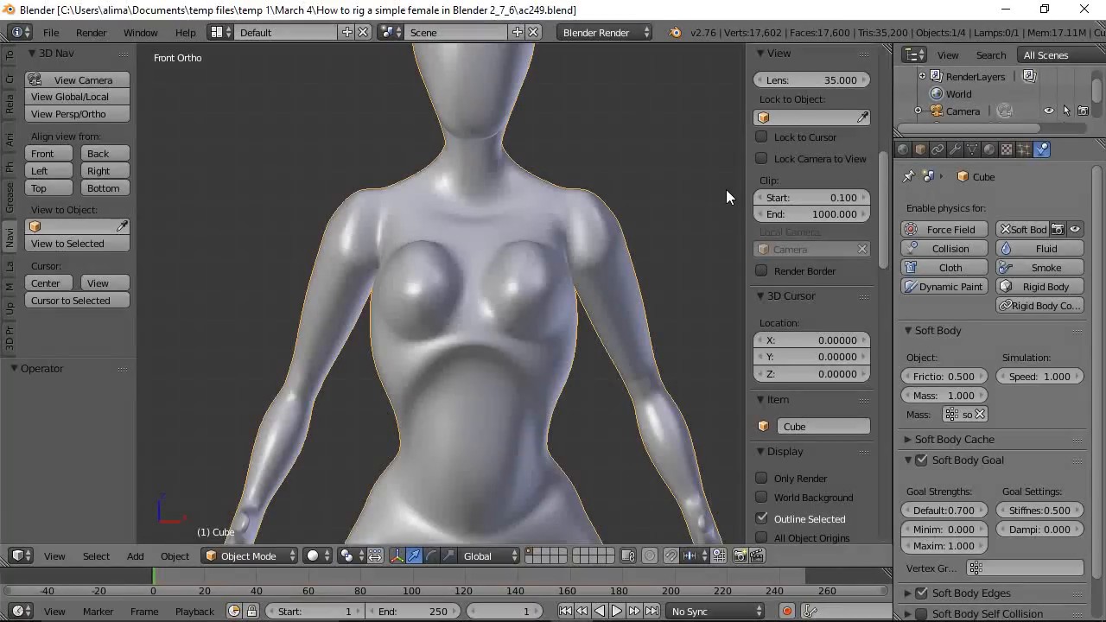
{"action": "left_click", "coordinate": [944, 529]}
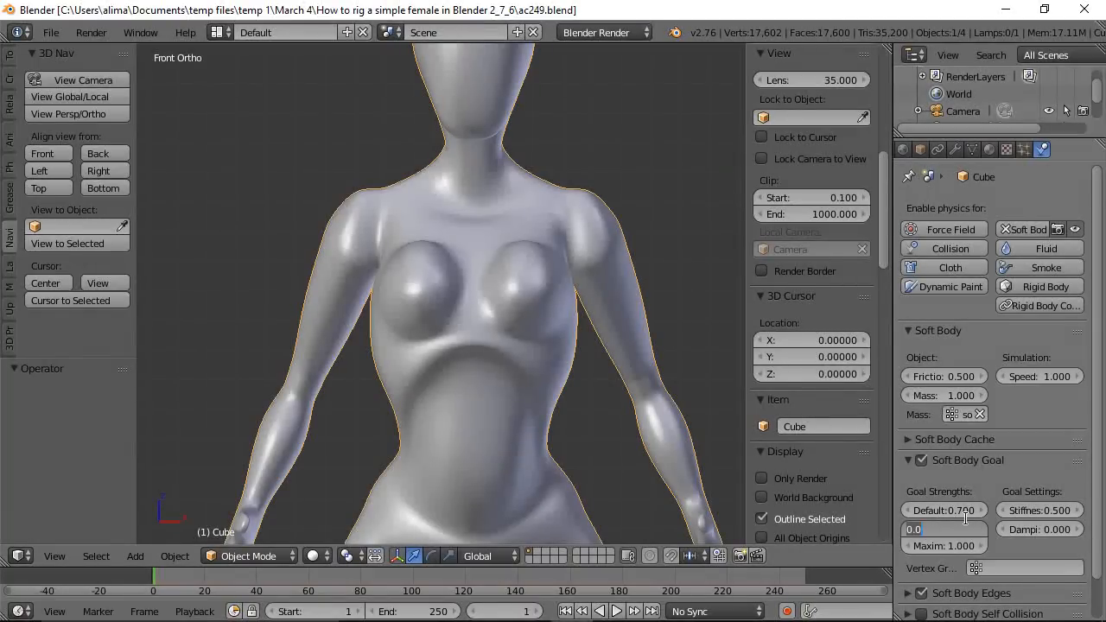
{"action": "type", "text": ".95"}
{"action": "key", "text": "Return"}
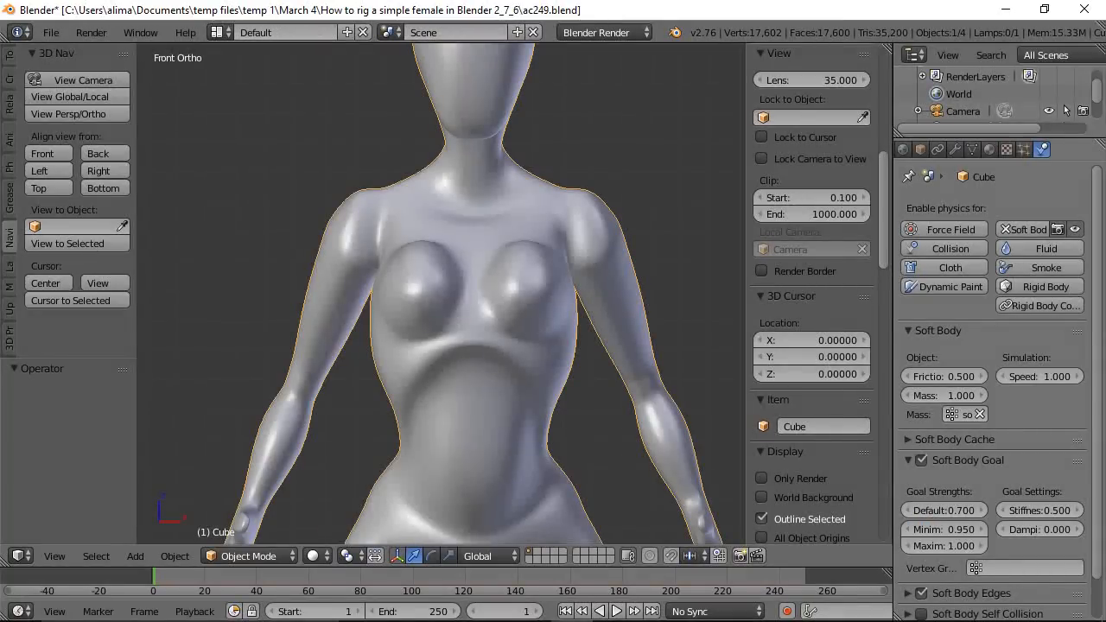
{"action": "left_click", "coordinate": [1036, 527]}
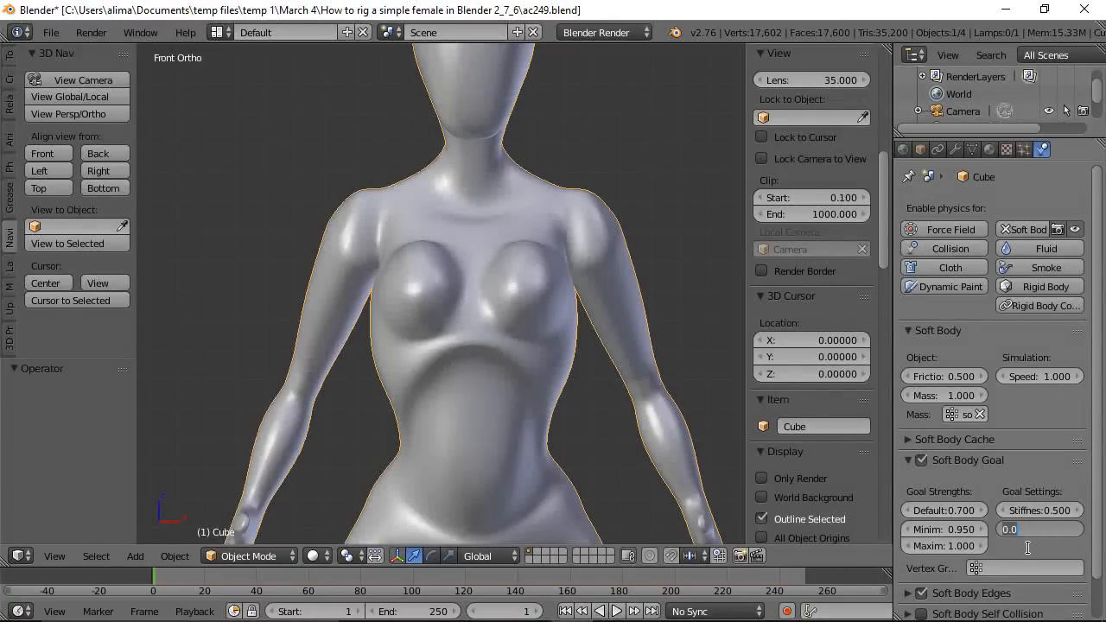
{"action": "type", "text": "6"}
{"action": "key", "text": "Return"}
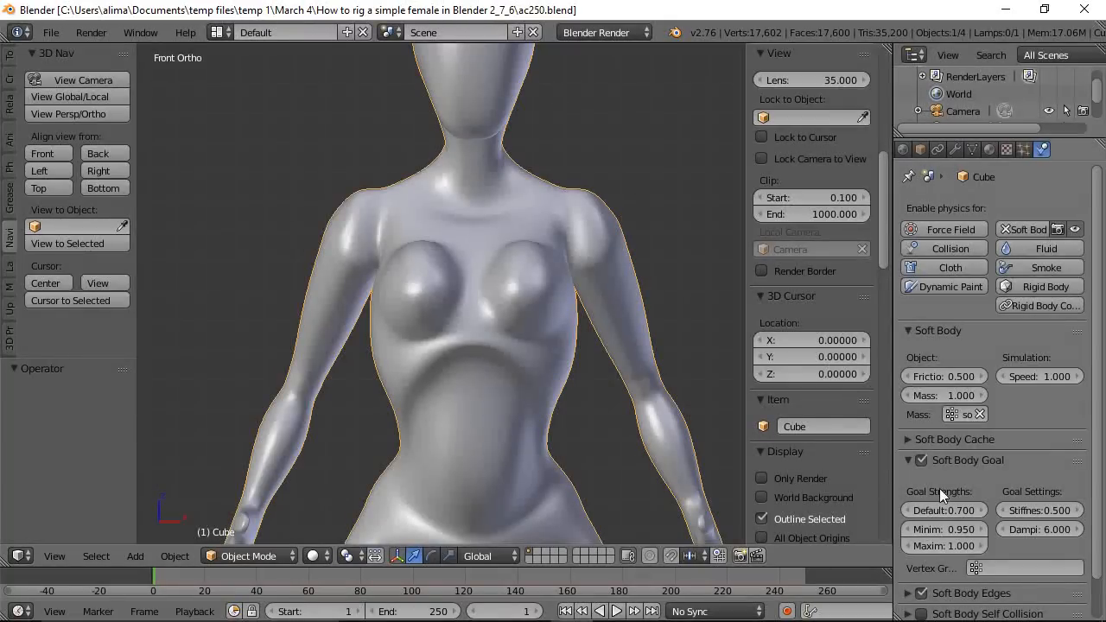
Assign softbody as the vertex group of the Soft Body Goal settings.
{"action": "left_click", "coordinate": [975, 566]}
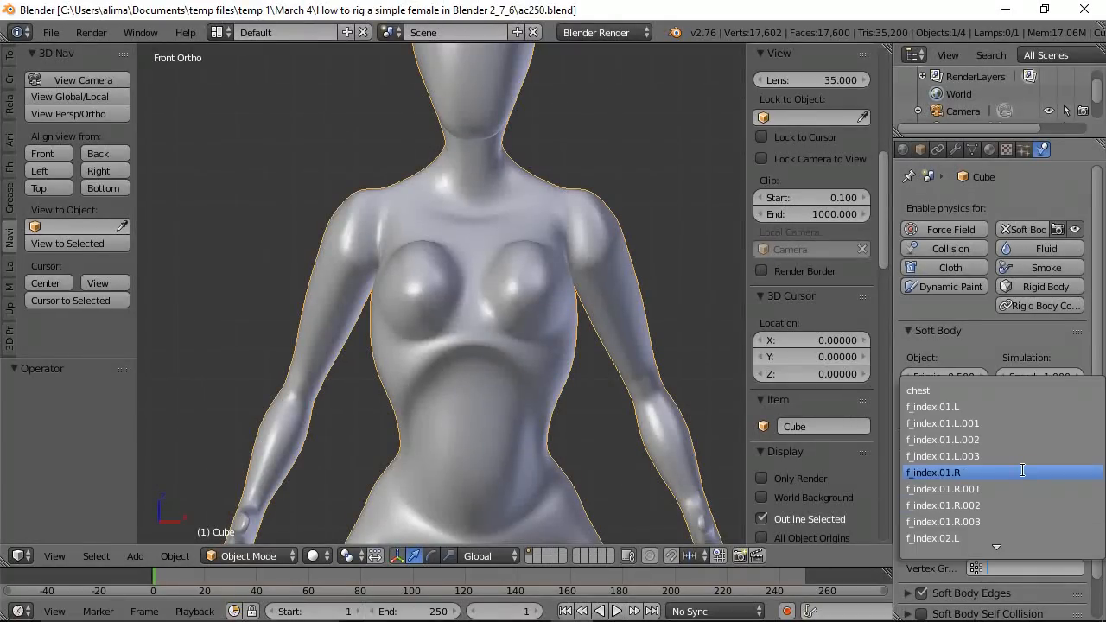
{"action": "type", "text": "s"}
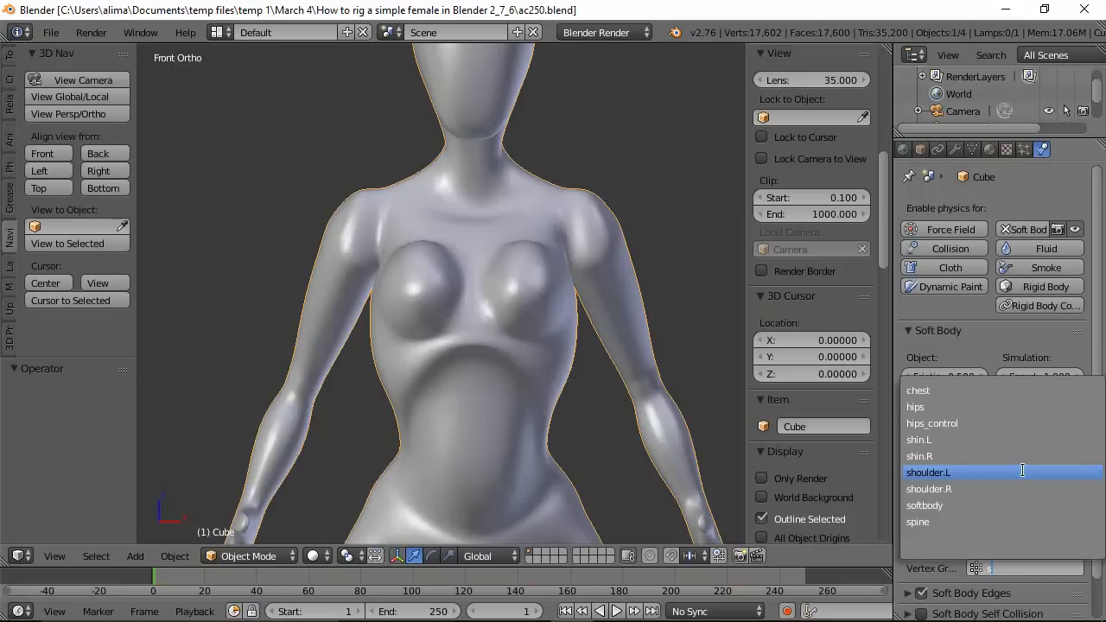
{"action": "left_click", "coordinate": [943, 508]}
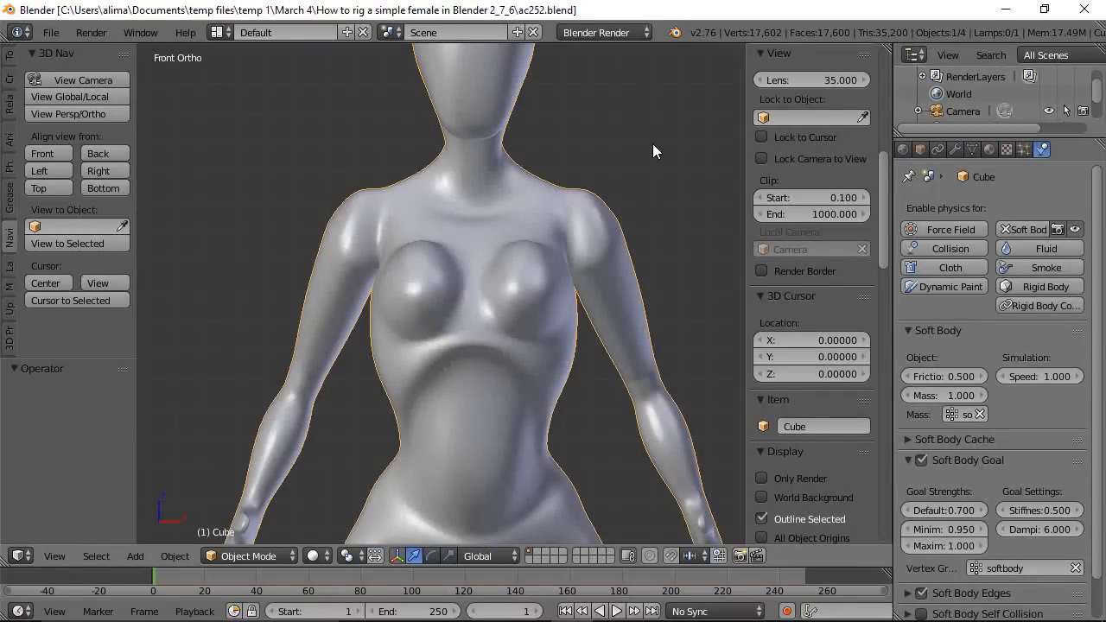
Play the animation from the first frame, test the chest physics by temporarily moving the body mesh, and stop playback.
{"action": "left_click", "coordinate": [564, 611]}
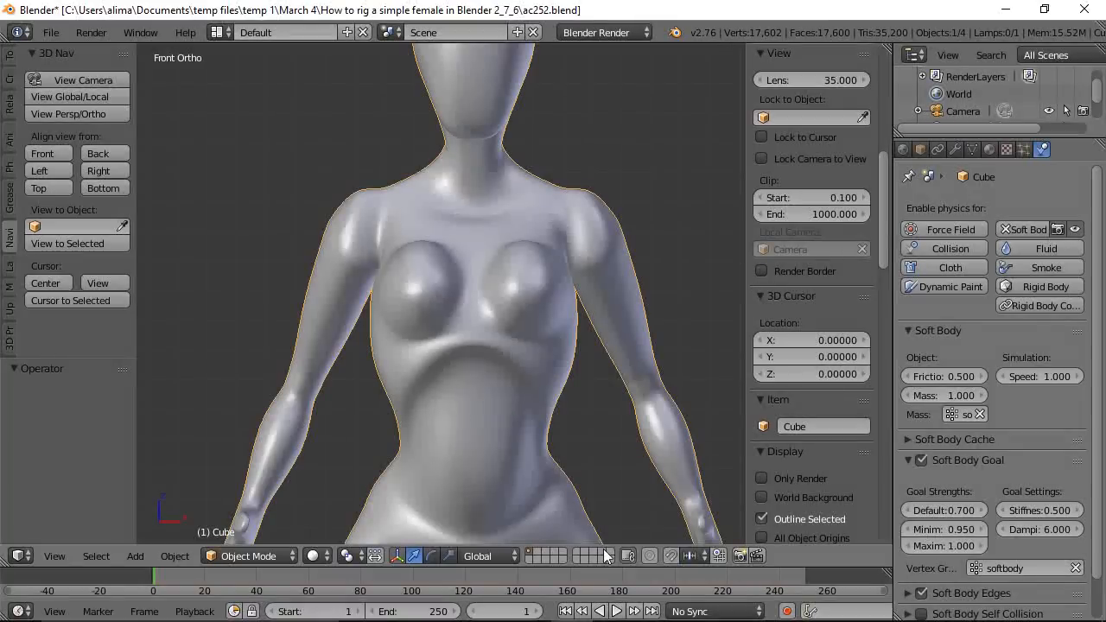
{"action": "left_click", "coordinate": [617, 611]}
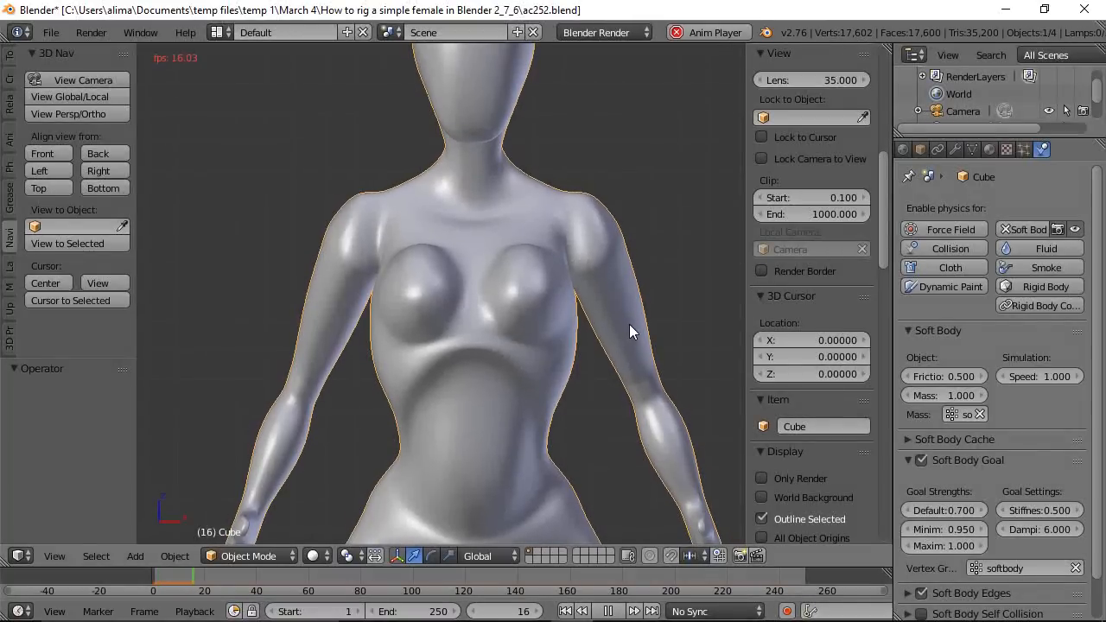
{"action": "key", "text": "g"}
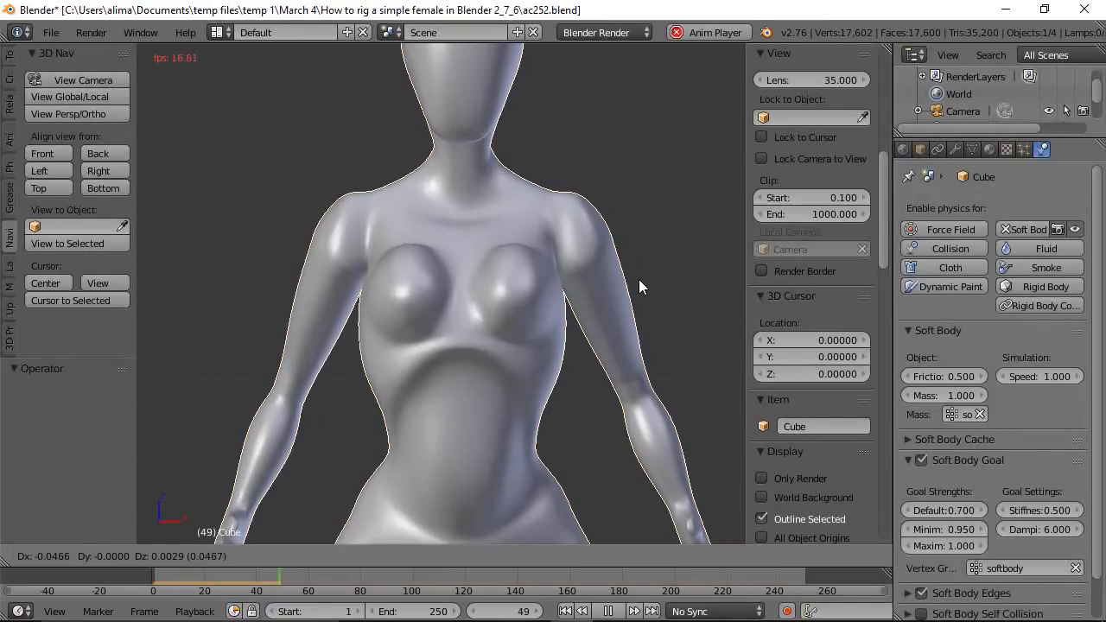
{"action": "right_click", "coordinate": [634, 275]}
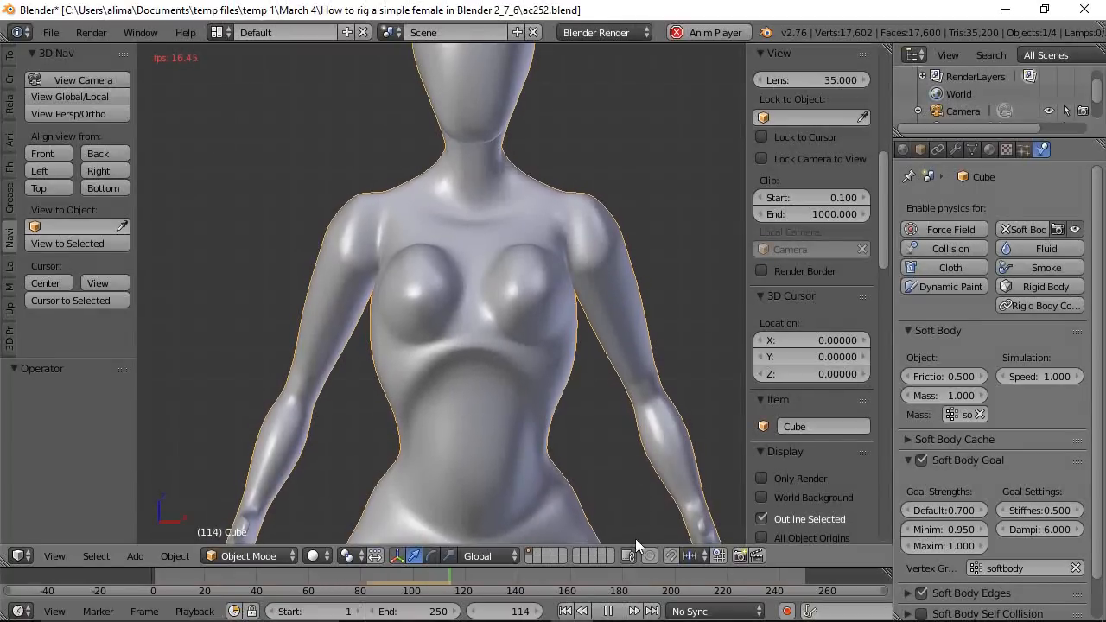
{"action": "left_click", "coordinate": [610, 611]}
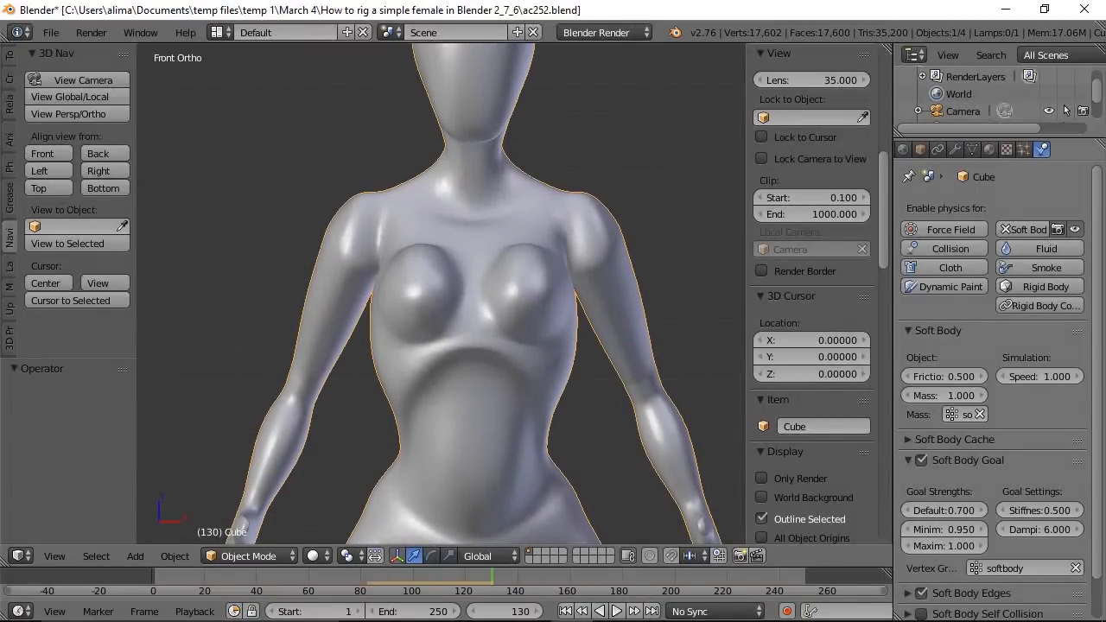
Unhide the armature and deselect all objects, saving incrementally up to ad257.blend.
{"action": "key", "text": "ctrl+alt+s"}
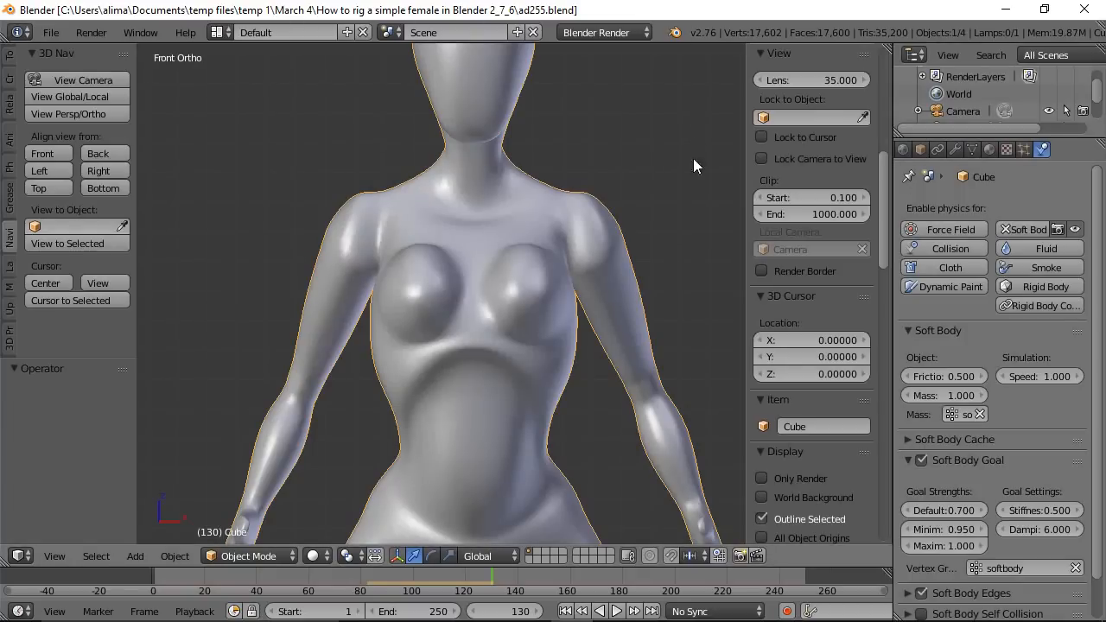
{"action": "scroll", "coordinate": [691, 173], "scroll_direction": "down", "scroll_amount": 6}
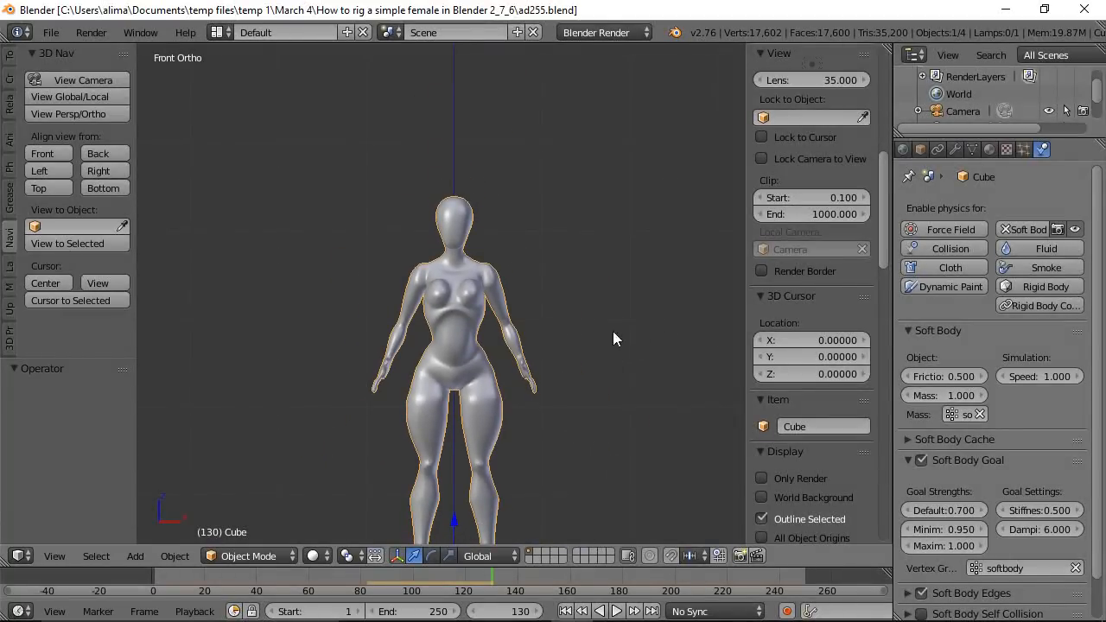
{"action": "middle_click_drag", "start_coordinate": [613, 332], "coordinate": [631, 255], "text": "shift"}
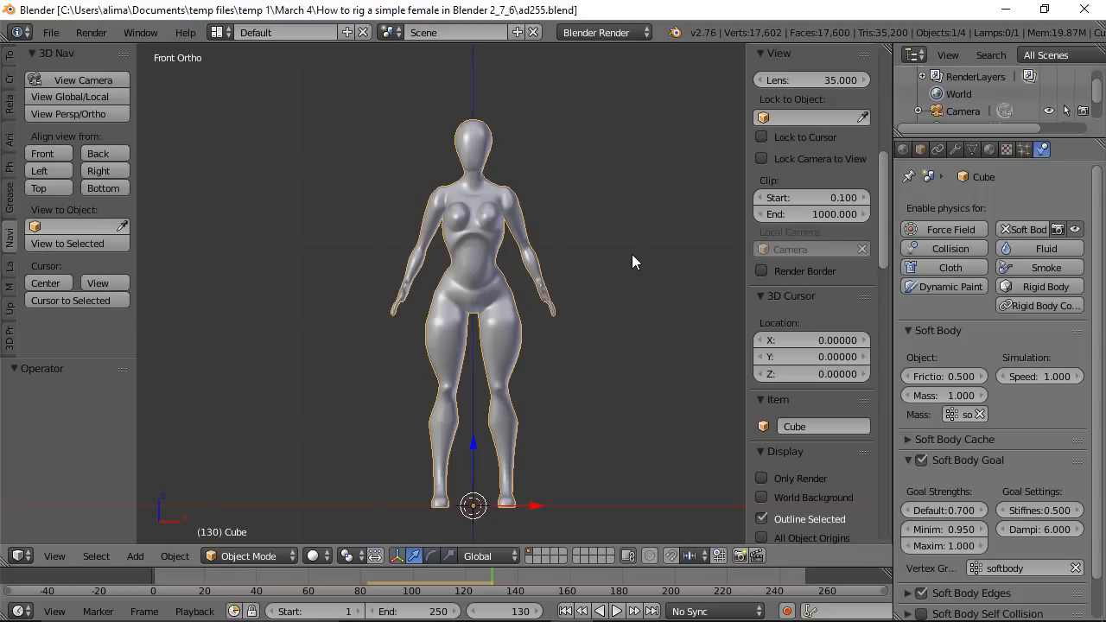
{"action": "key", "text": "alt+h"}
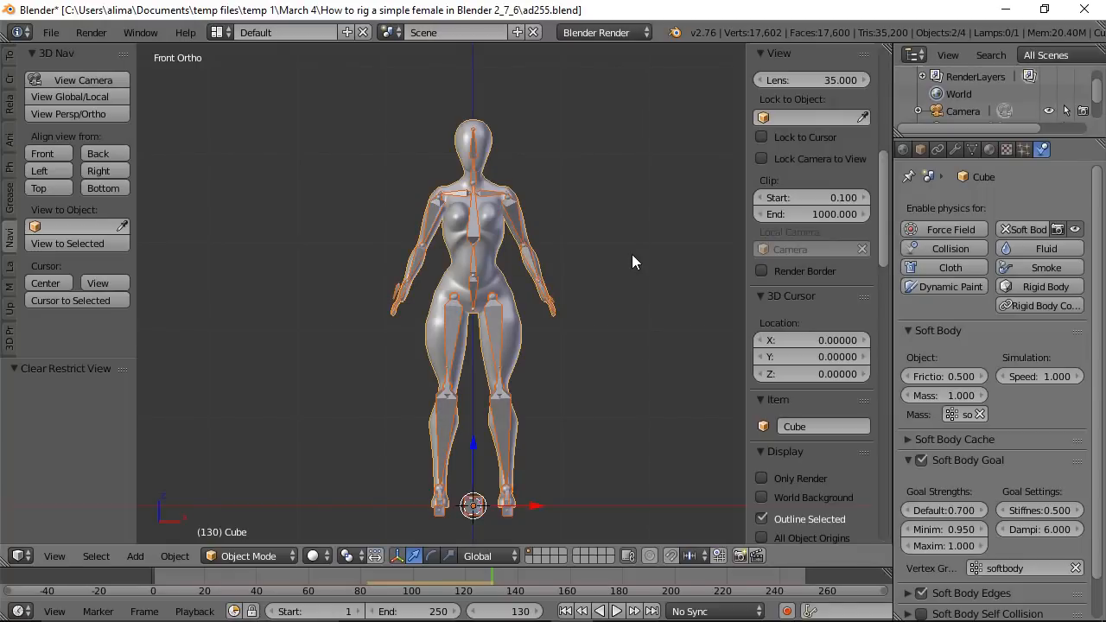
{"action": "key", "text": "ctrl+shift+s"}
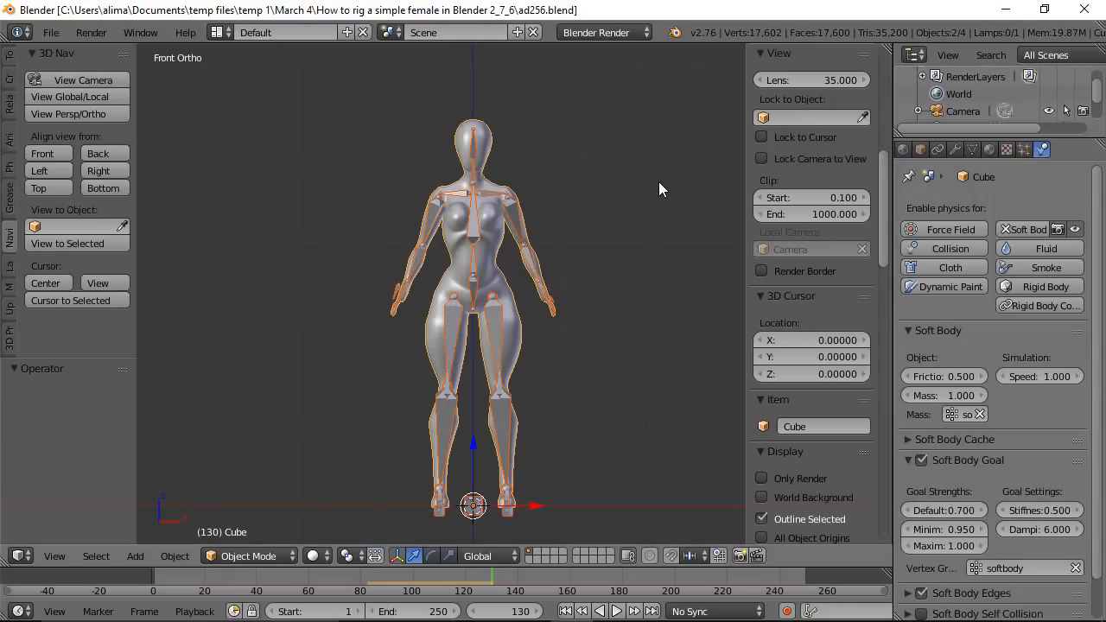
{"action": "key", "text": "a"}
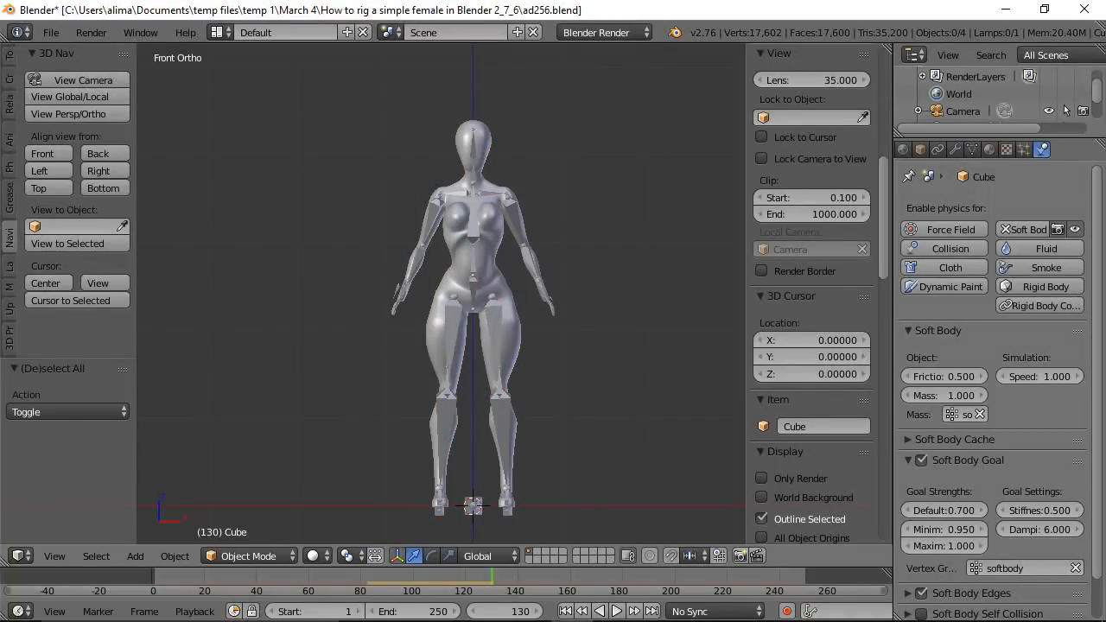
{"action": "key", "text": "ctrl+shift+s"}
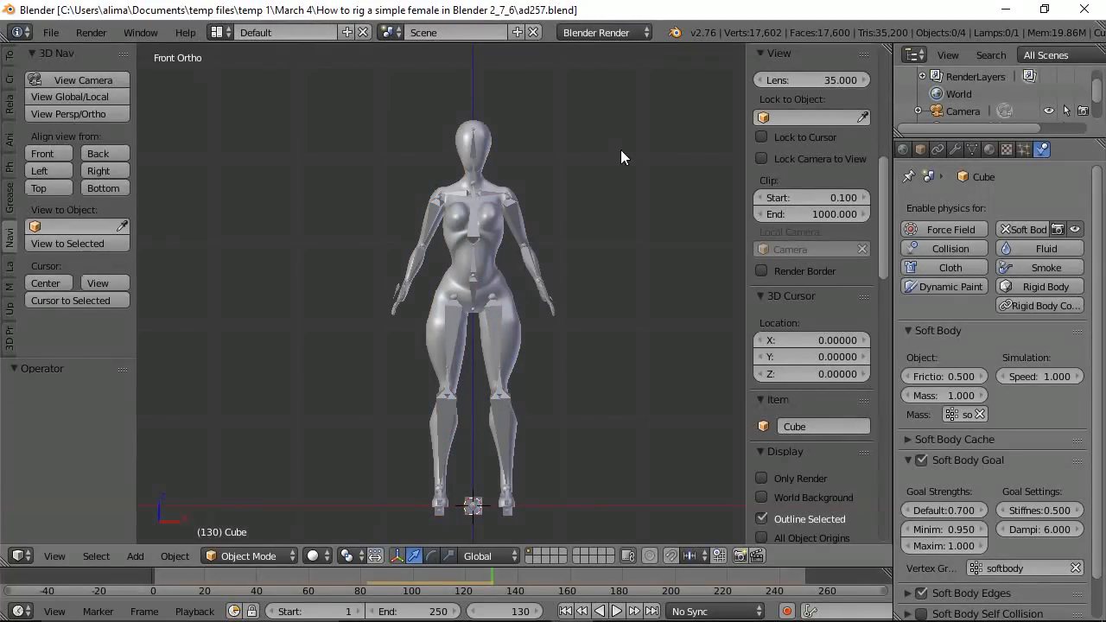